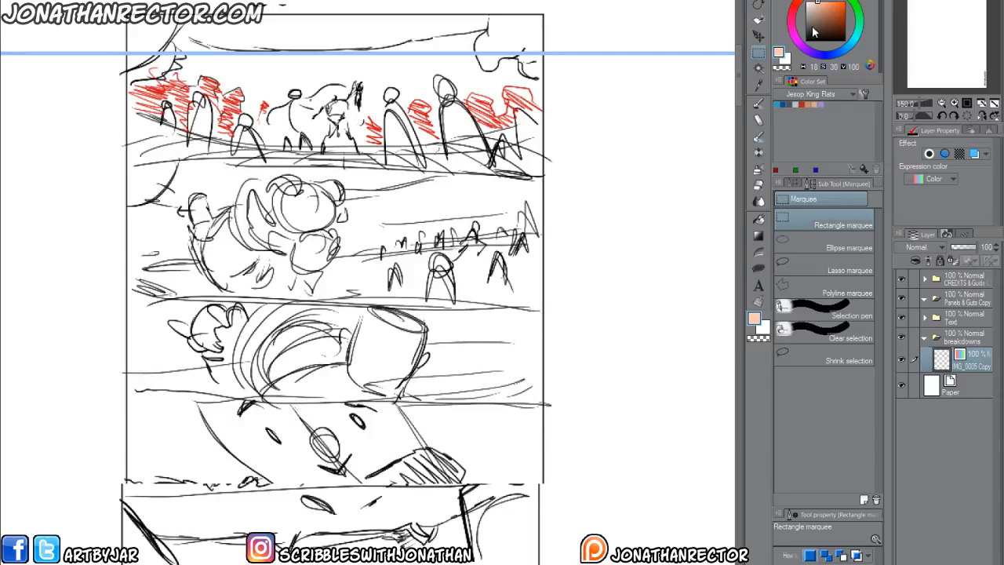
Set the drawing colour to black and move the small breakdown sketch from the page's upper edge towards its middle.
{"action": "left_click_drag", "start_coordinate": [814, 33], "coordinate": [804, 43]}
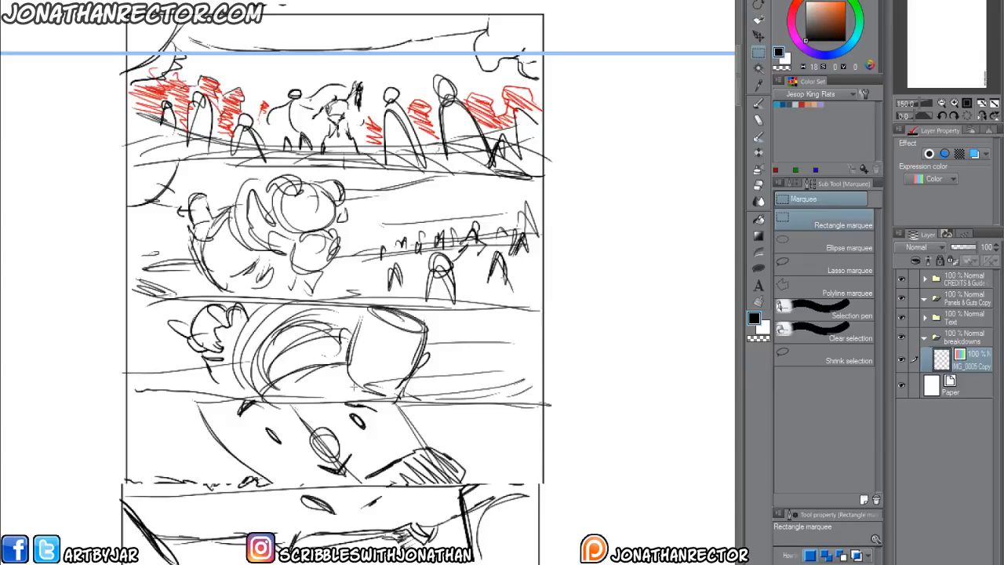
{"action": "key", "text": "ctrl+minus"}
{"action": "key", "text": "ctrl+minus"}
{"action": "key", "text": "ctrl+minus"}
{"action": "key", "text": "ctrl+minus"}
{"action": "key", "text": "ctrl+minus"}
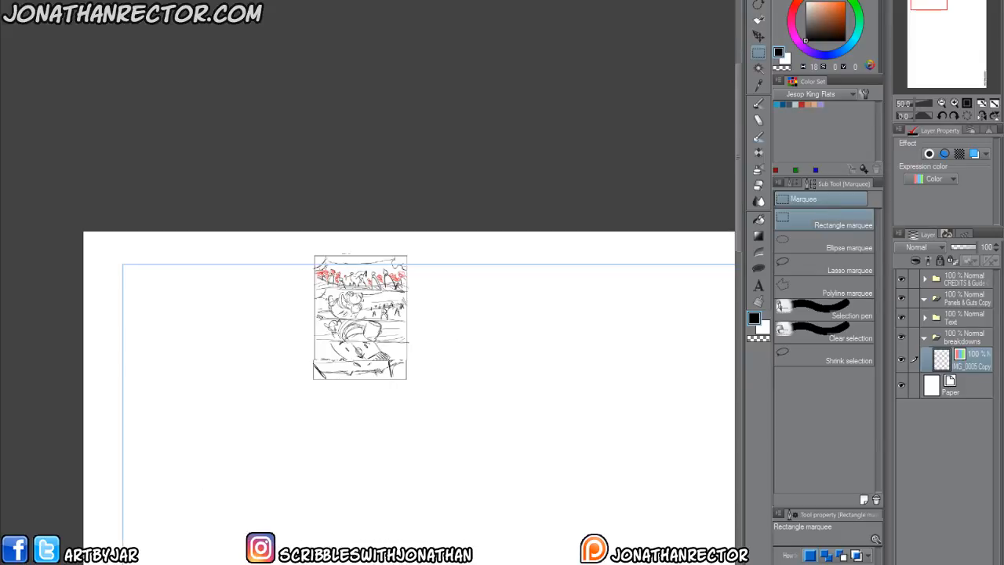
{"action": "left_click_drag", "start_coordinate": [395, 464], "coordinate": [285, 284]}
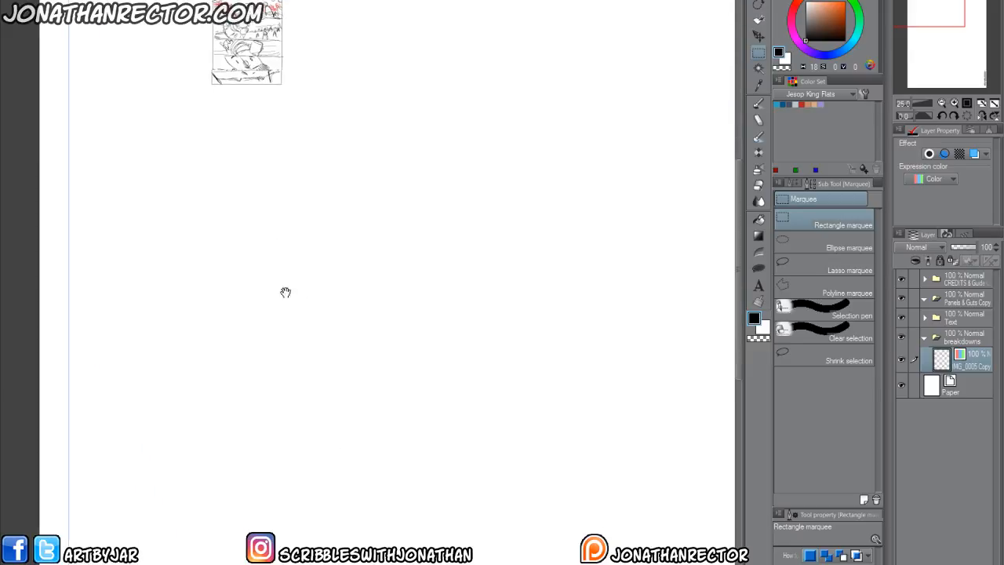
{"action": "scroll", "coordinate": [287, 335], "scroll_direction": "down", "scroll_amount": 1}
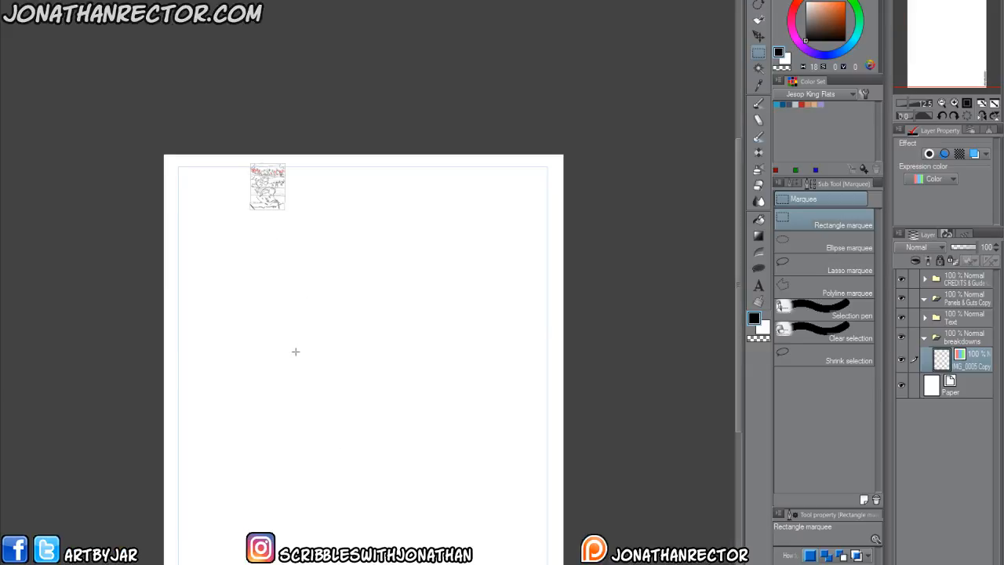
{"action": "left_click_drag", "start_coordinate": [356, 469], "coordinate": [358, 371]}
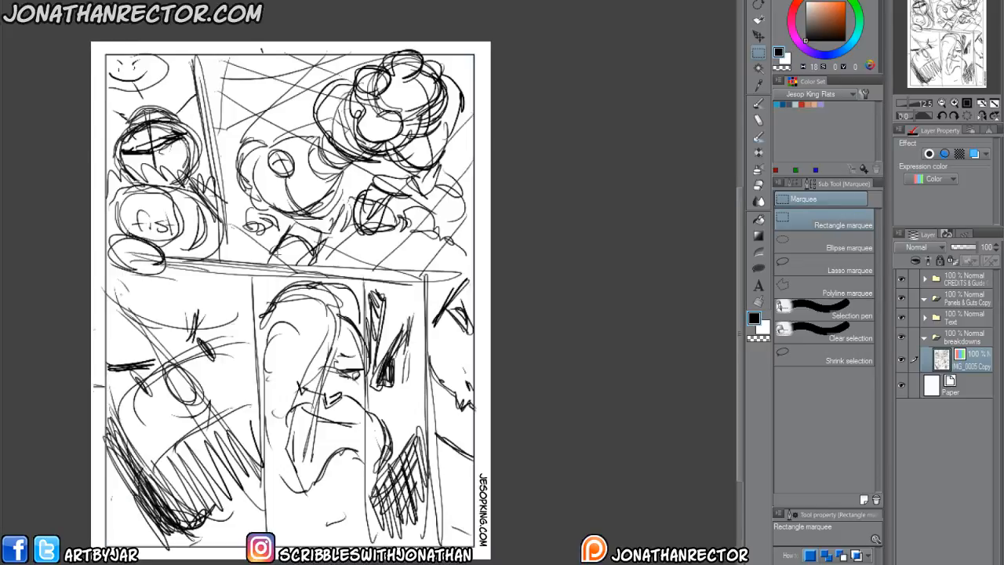
{"action": "left_click_drag", "start_coordinate": [249, 430], "coordinate": [317, 423]}
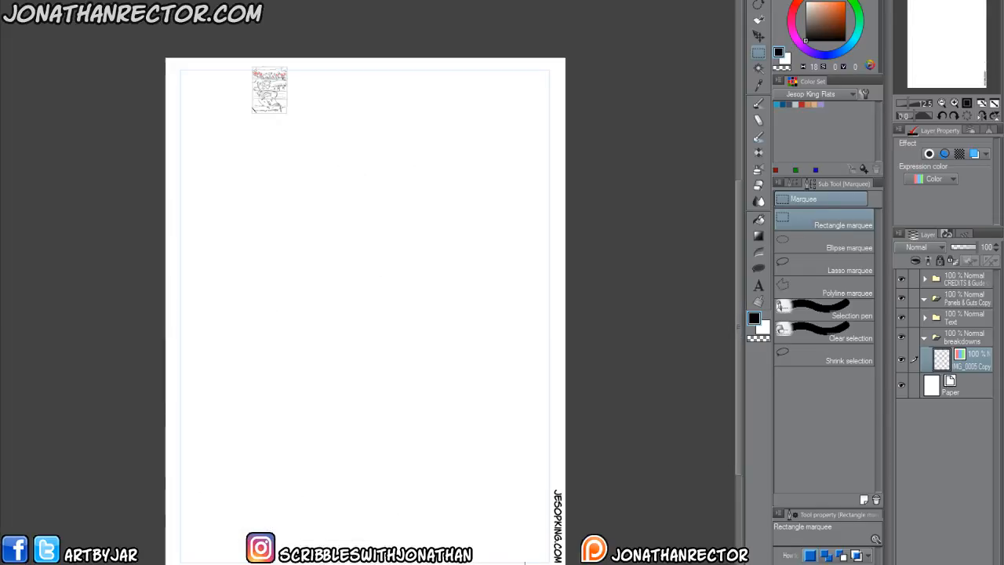
{"action": "key", "text": "k"}
{"action": "mouse_move", "coordinate": [270, 102]}
{"action": "left_mouse_down"}
{"action": "mouse_move", "coordinate": [282, 153]}
{"action": "mouse_move", "coordinate": [372, 229]}
{"action": "mouse_move", "coordinate": [312, 233]}
{"action": "mouse_move", "coordinate": [323, 271]}
{"action": "left_mouse_up"}
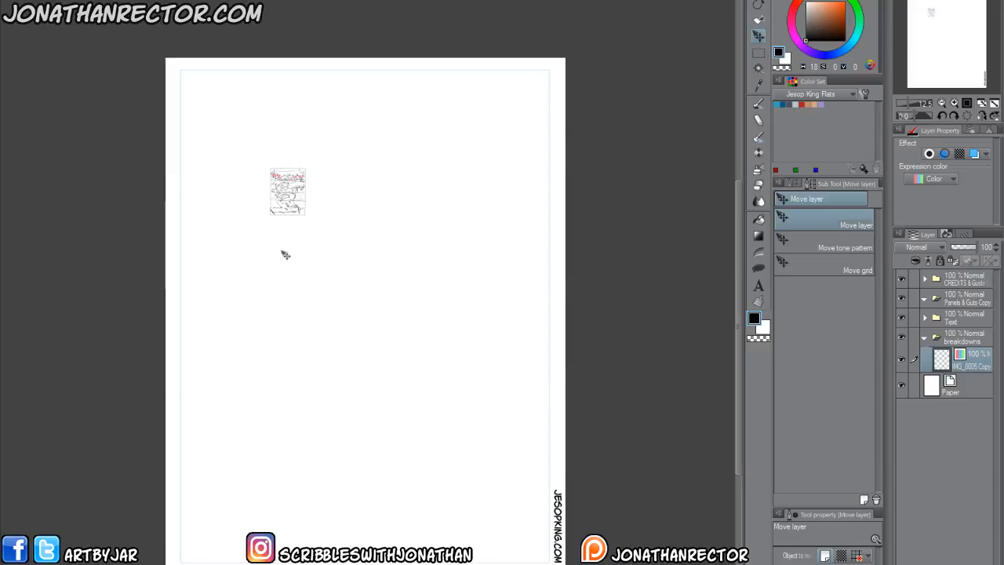
{"action": "mouse_move", "coordinate": [284, 257]}
{"action": "left_mouse_down"}
{"action": "mouse_move", "coordinate": [318, 284]}
{"action": "mouse_move", "coordinate": [322, 276]}
{"action": "left_mouse_up"}
{"action": "left_click", "coordinate": [951, 339]}
{"action": "left_click", "coordinate": [954, 363]}
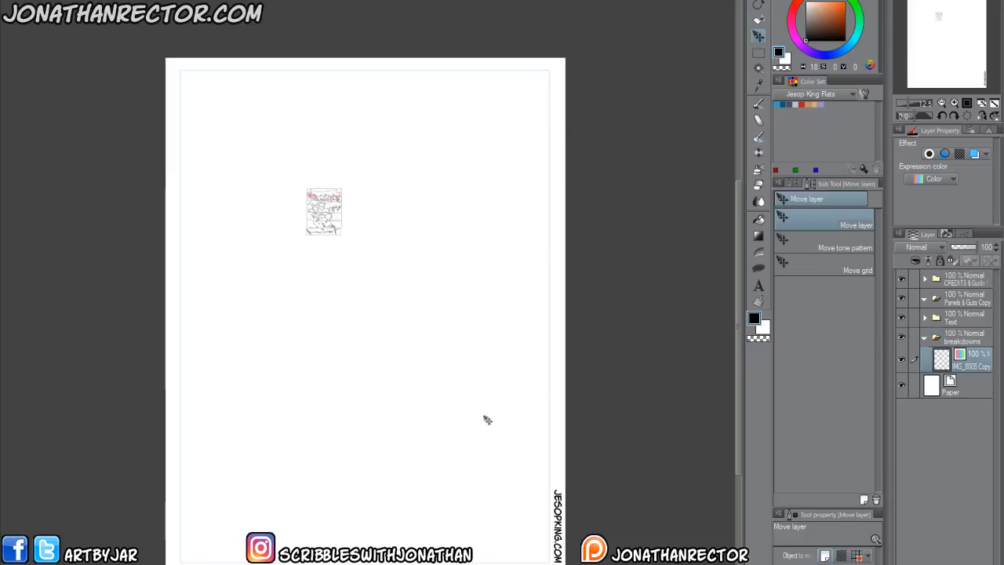
Scale up the IMG_0005 Copy sketch to fill the page, lining up its drawn border with the page guides.
{"action": "key", "text": "ctrl+t"}
{"action": "mouse_move", "coordinate": [316, 235]}
{"action": "left_mouse_down"}
{"action": "mouse_move", "coordinate": [208, 146]}
{"action": "mouse_move", "coordinate": [195, 122]}
{"action": "mouse_move", "coordinate": [233, 150]}
{"action": "mouse_move", "coordinate": [404, 385]}
{"action": "left_mouse_up"}
{"action": "mouse_move", "coordinate": [216, 127]}
{"action": "left_mouse_down"}
{"action": "mouse_move", "coordinate": [520, 475]}
{"action": "mouse_move", "coordinate": [559, 563]}
{"action": "left_mouse_up"}
{"action": "left_click_drag", "start_coordinate": [164, 440], "coordinate": [163, 435]}
{"action": "left_click_drag", "start_coordinate": [184, 75], "coordinate": [167, 61]}
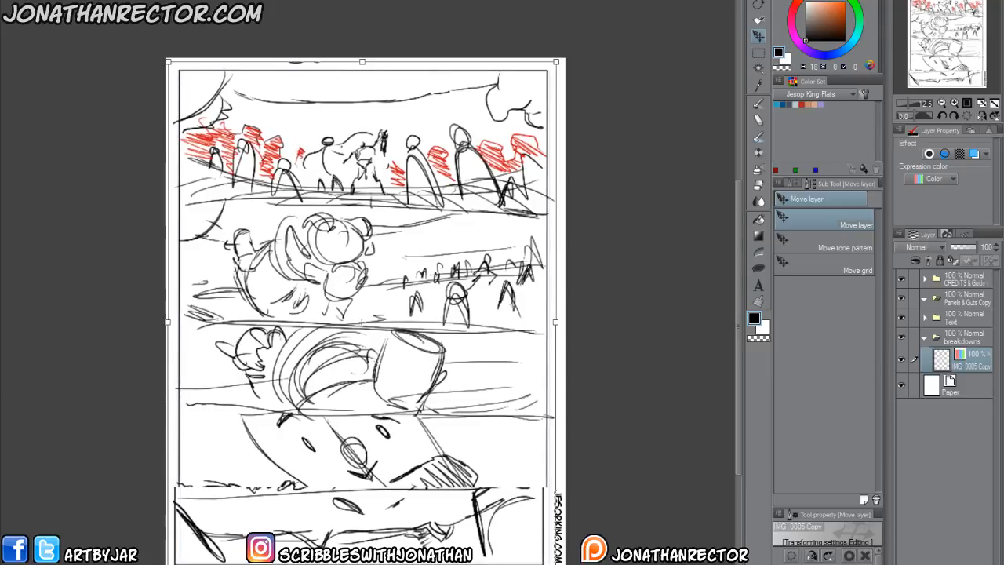
{"action": "mouse_move", "coordinate": [555, 321]}
{"action": "left_mouse_down"}
{"action": "mouse_move", "coordinate": [506, 320]}
{"action": "mouse_move", "coordinate": [565, 320]}
{"action": "left_mouse_up"}
{"action": "key", "text": "Left"}
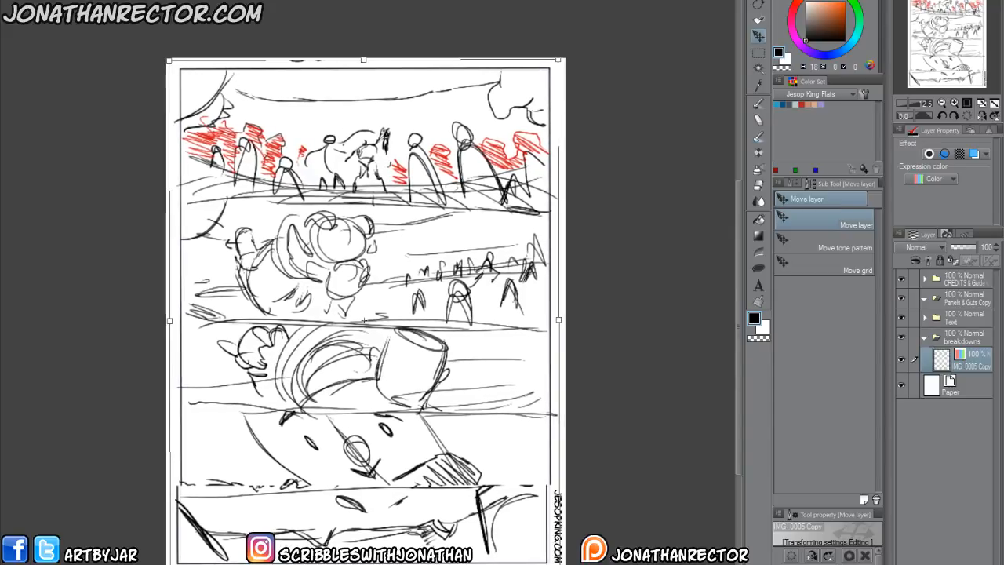
{"action": "key", "text": "Return"}
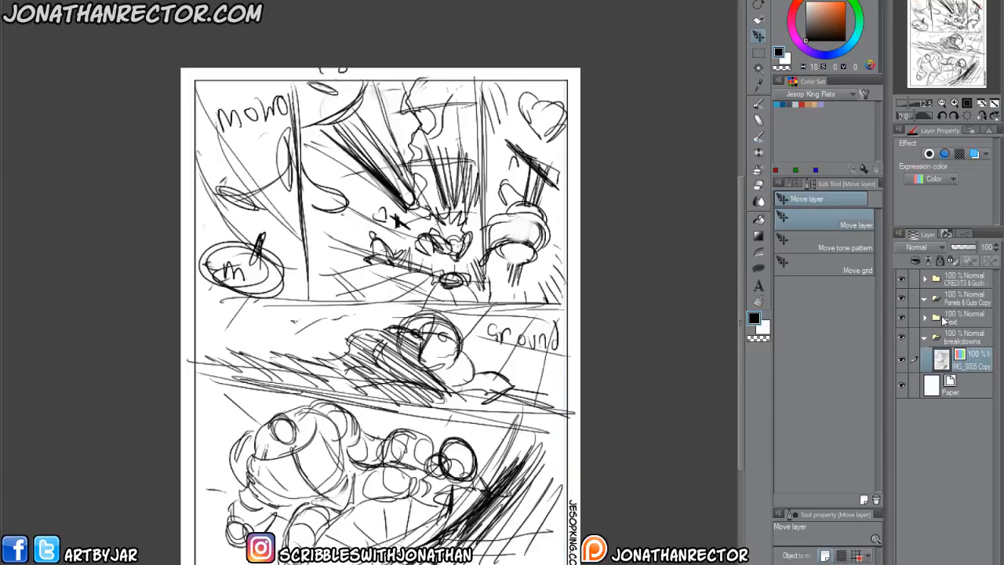
Lower the opacity of the breakdowns folder to 26%.
{"action": "left_click", "coordinate": [951, 339]}
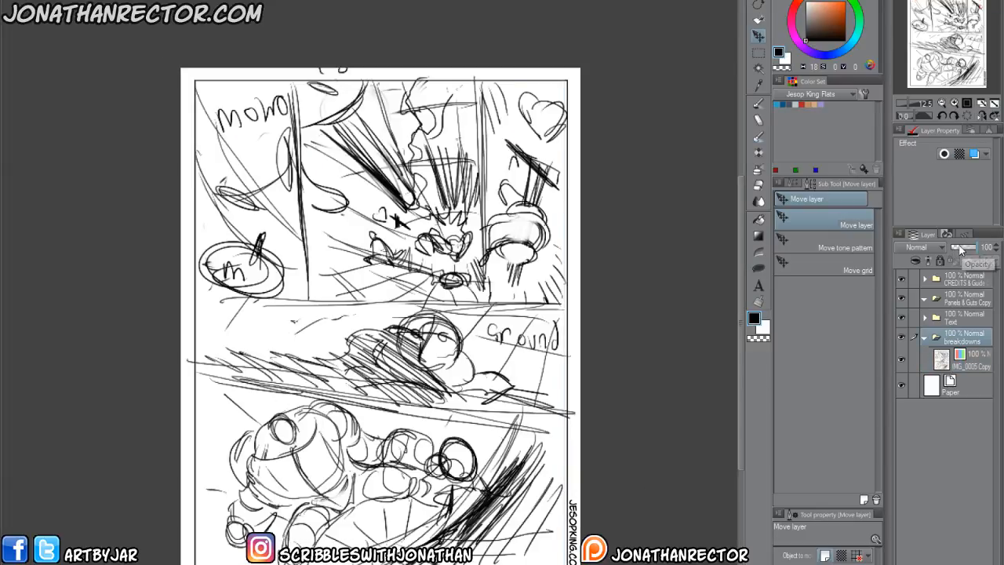
{"action": "left_click", "coordinate": [958, 247]}
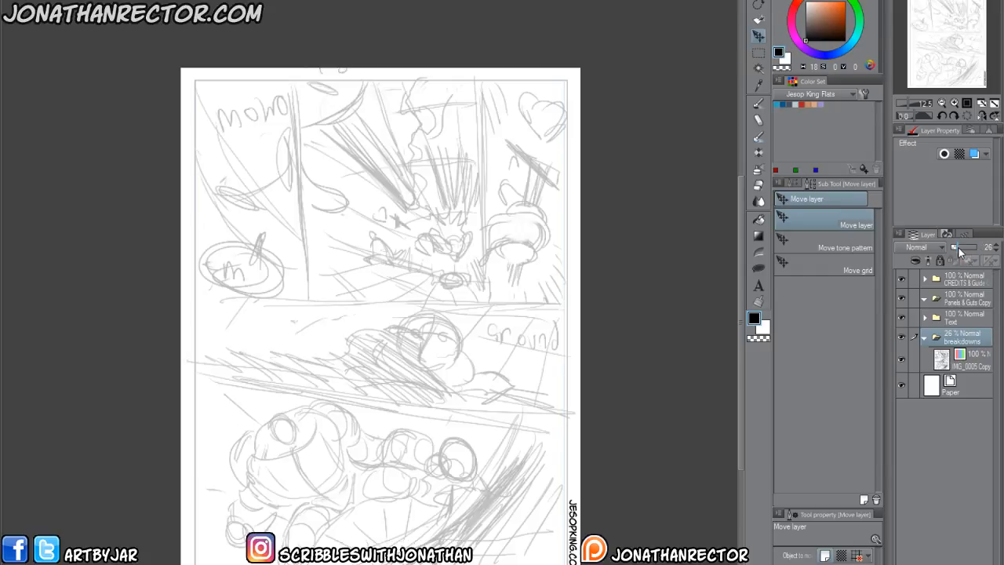
Select the Panels & Guts Copy folder and choose the Jesop King Webcomic frame tool.
{"action": "left_click", "coordinate": [958, 302]}
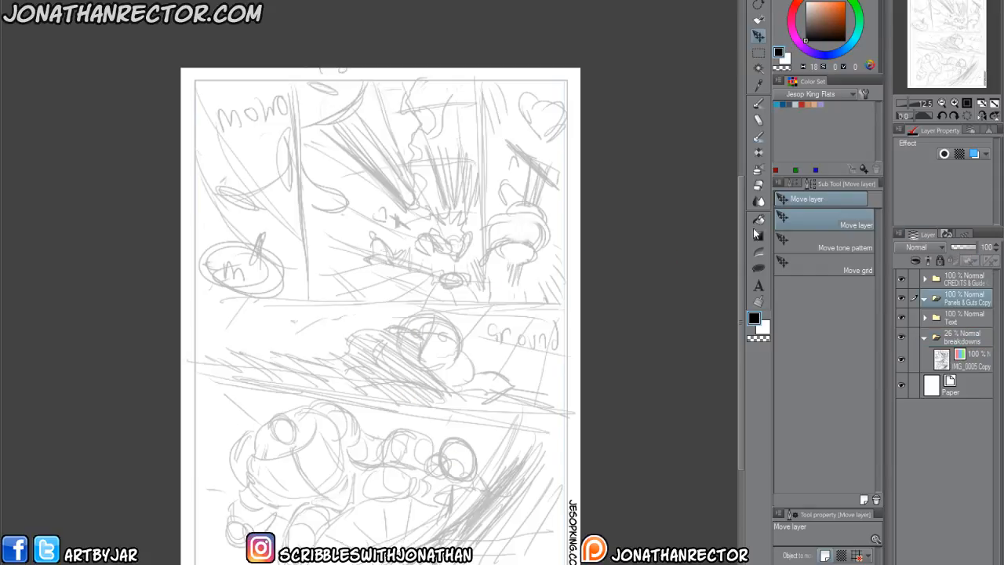
{"action": "left_click", "coordinate": [759, 267]}
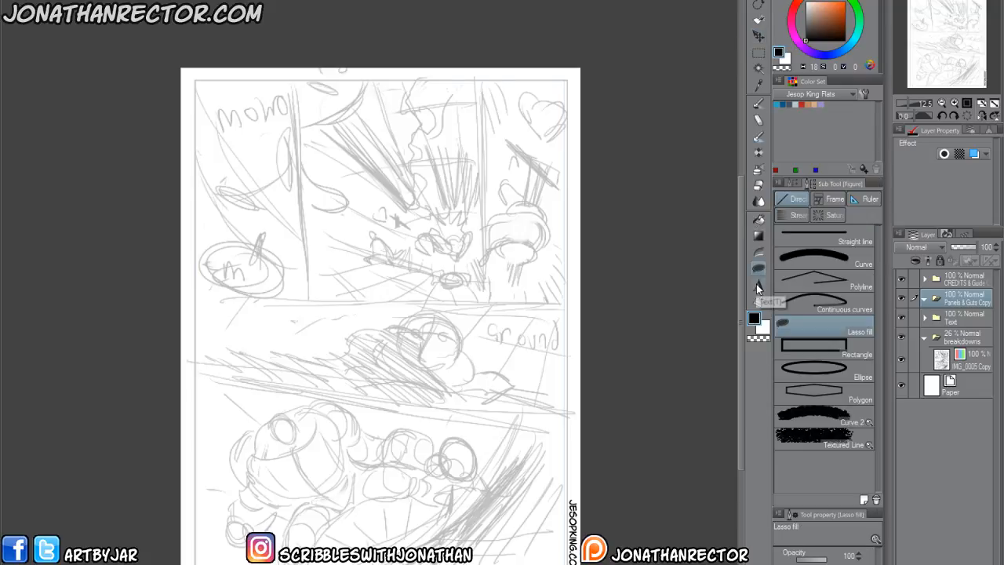
{"action": "left_click", "coordinate": [830, 198]}
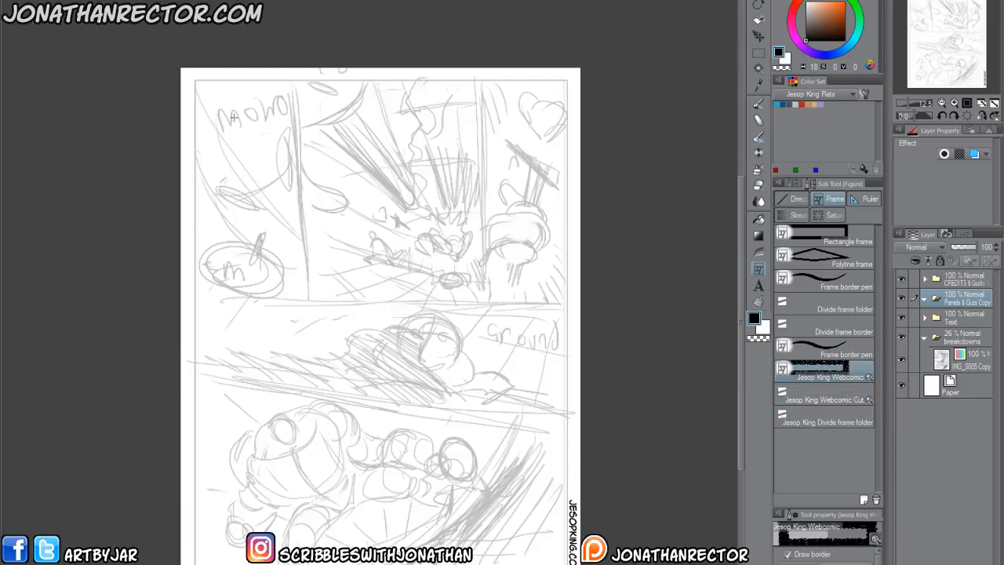
{"action": "scroll", "coordinate": [220, 125], "scroll_direction": "up", "scroll_amount": 1}
{"action": "left_click_drag", "start_coordinate": [209, 199], "coordinate": [193, 229]}
{"action": "left_click_drag", "start_coordinate": [541, 415], "coordinate": [268, 354]}
{"action": "left_click_drag", "start_coordinate": [487, 312], "coordinate": [489, 353]}
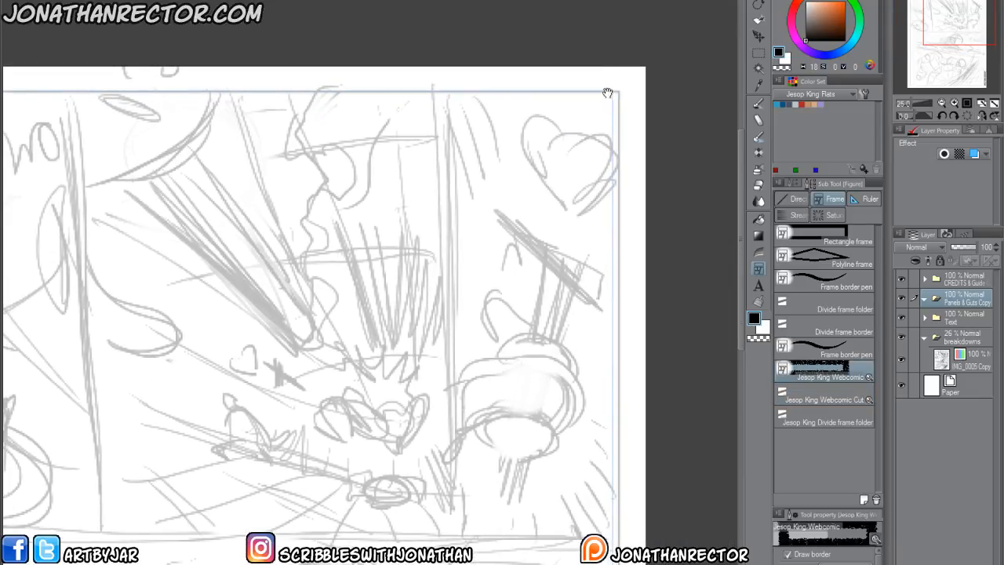
{"action": "left_click_drag", "start_coordinate": [258, 271], "coordinate": [525, 255]}
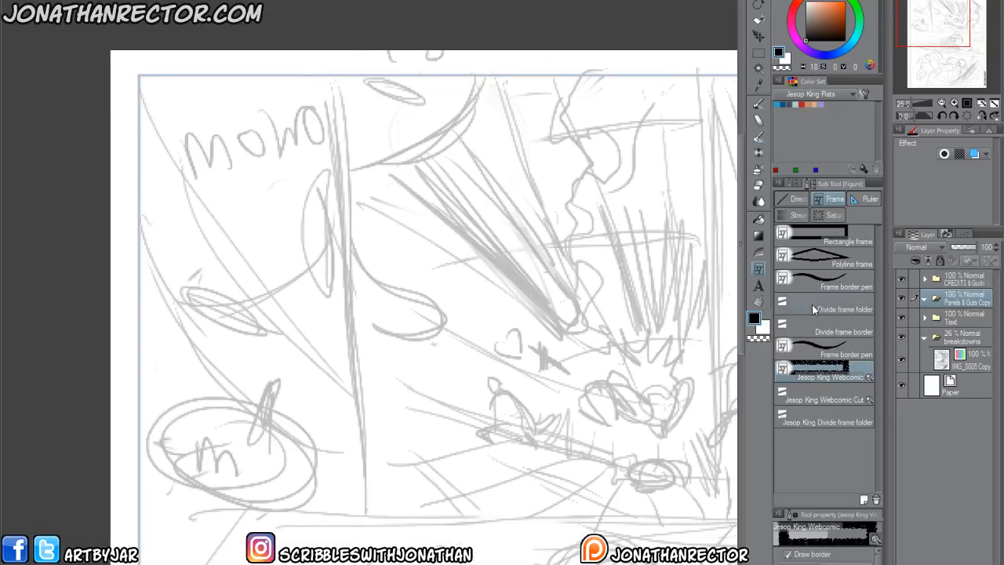
{"action": "left_click", "coordinate": [902, 337]}
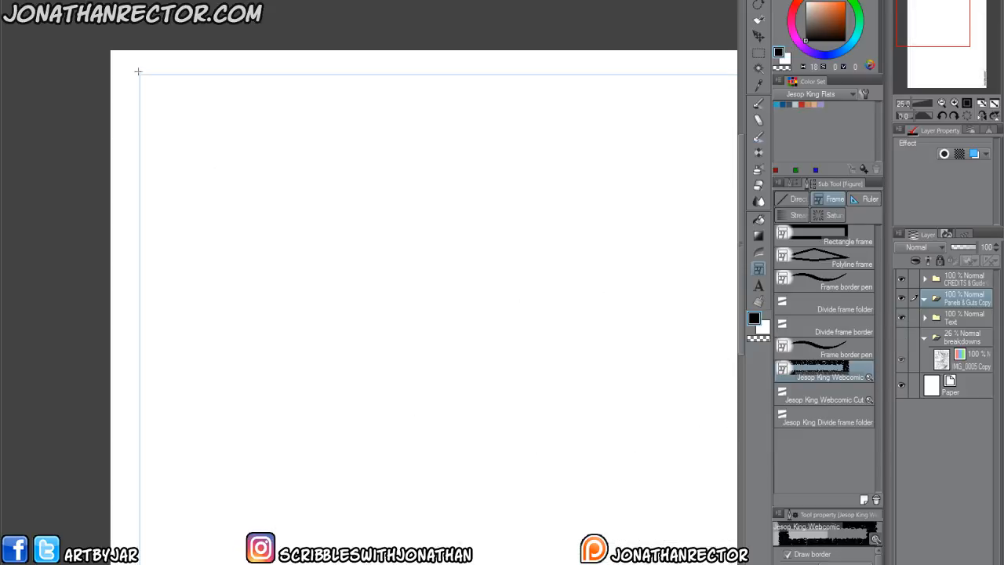
{"action": "left_click", "coordinate": [901, 336]}
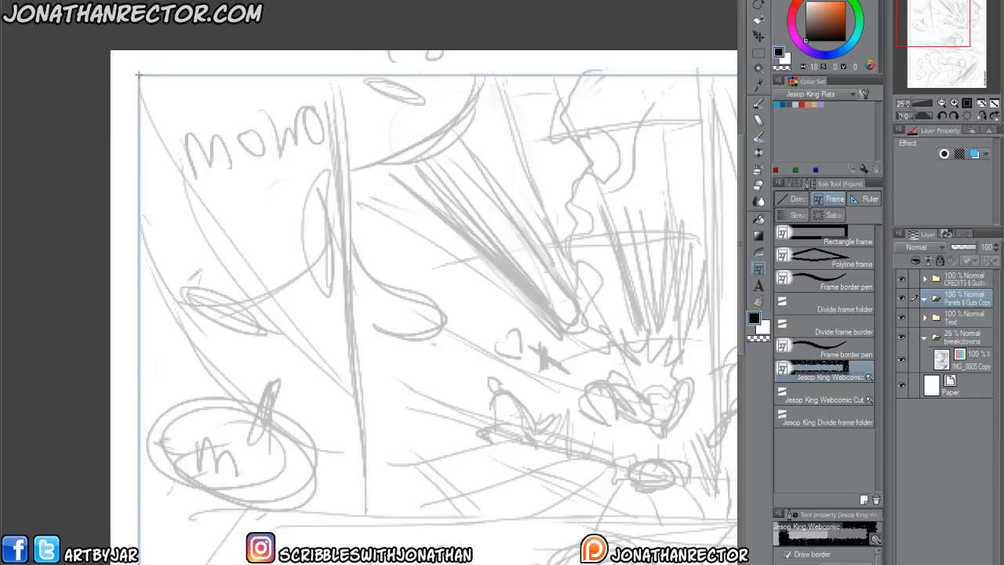
{"action": "left_click_drag", "start_coordinate": [139, 75], "coordinate": [722, 561]}
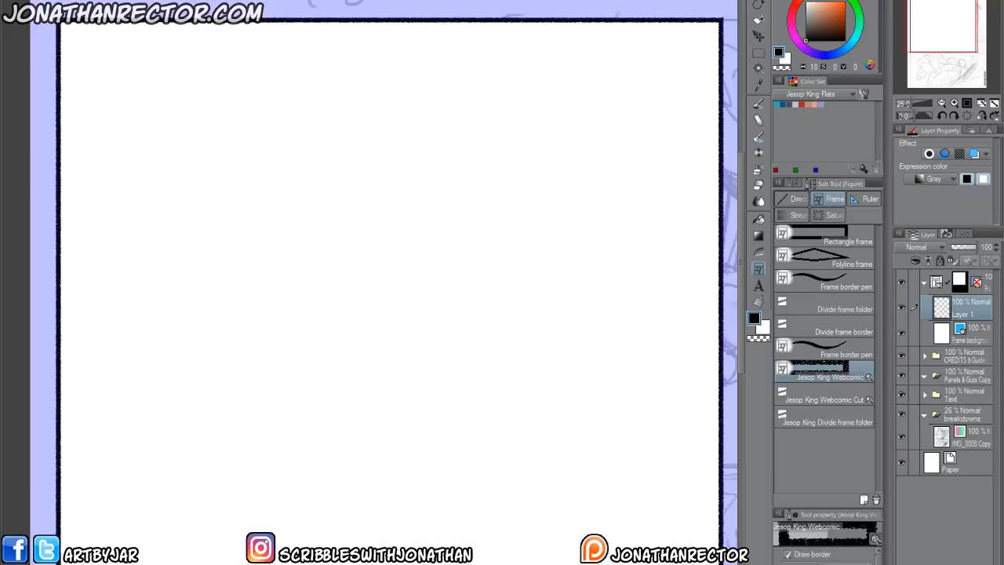
{"action": "left_click", "coordinate": [722, 561]}
{"action": "key", "text": "ctrl+z"}
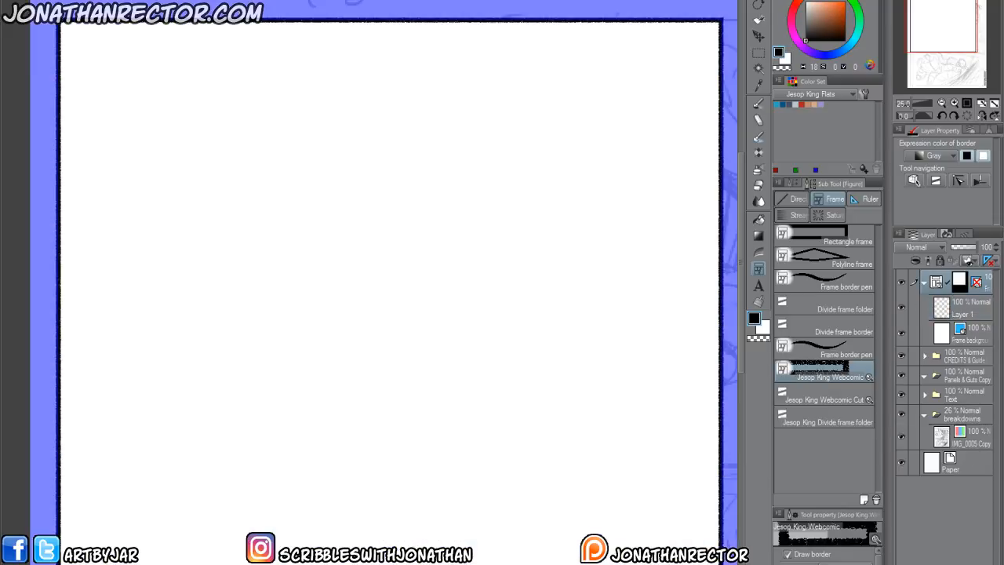
{"action": "key", "text": "ctrl+z"}
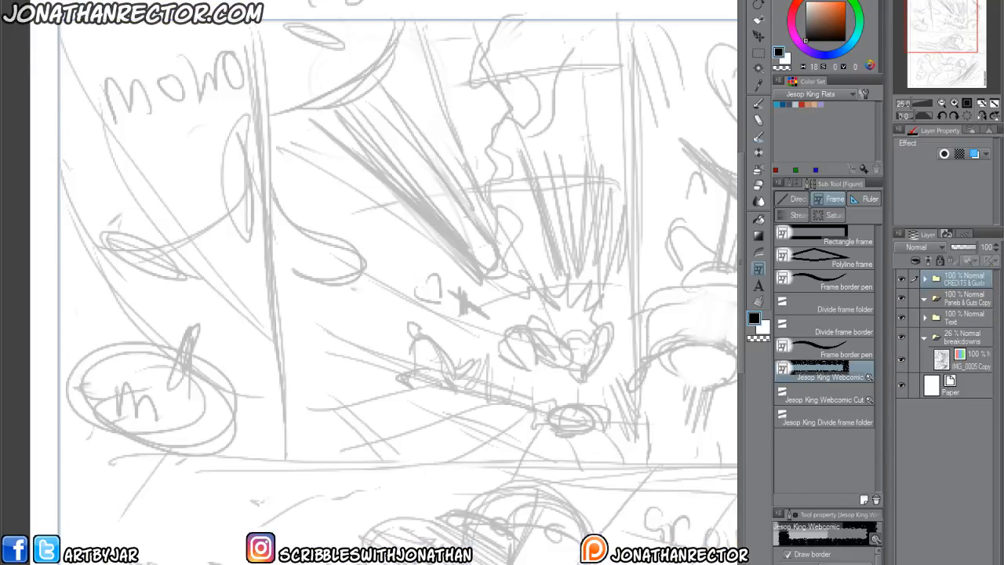
{"action": "scroll", "coordinate": [583, 547], "scroll_direction": "down", "scroll_amount": 2}
{"action": "left_click_drag", "start_coordinate": [368, 459], "coordinate": [257, 241]}
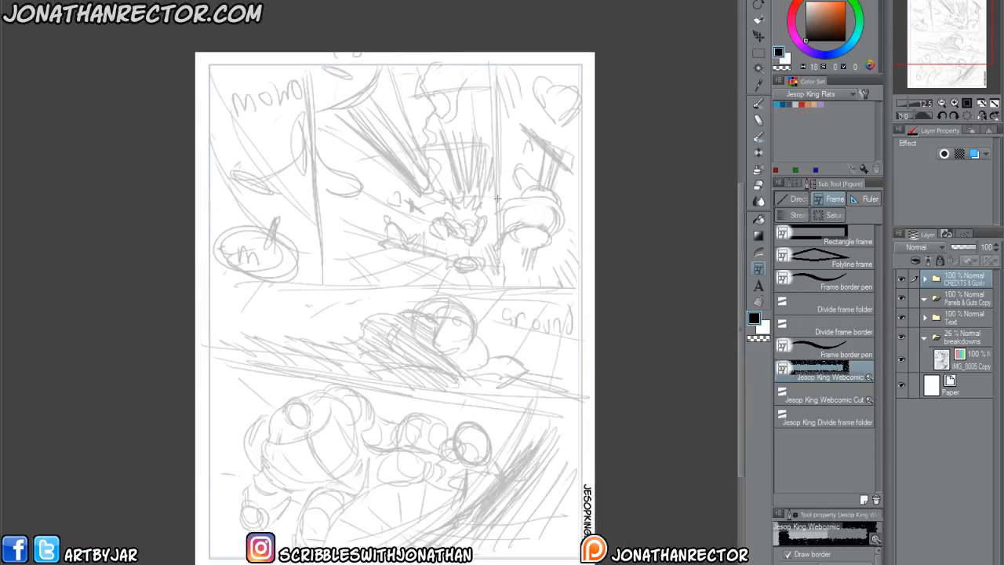
{"action": "left_click_drag", "start_coordinate": [209, 64], "coordinate": [278, 155]}
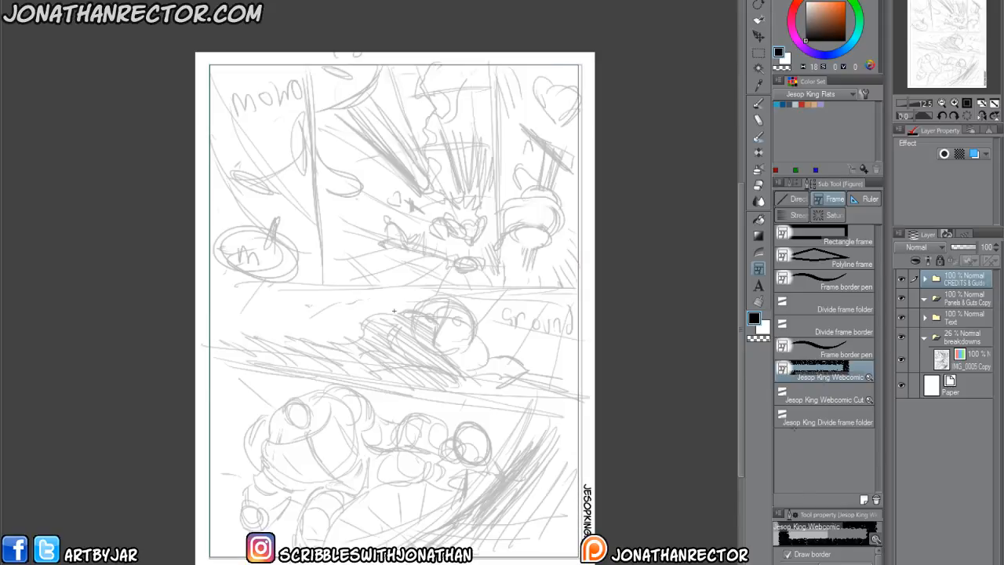
{"action": "left_click_drag", "start_coordinate": [209, 64], "coordinate": [579, 557]}
{"action": "key", "text": "ctrl+z"}
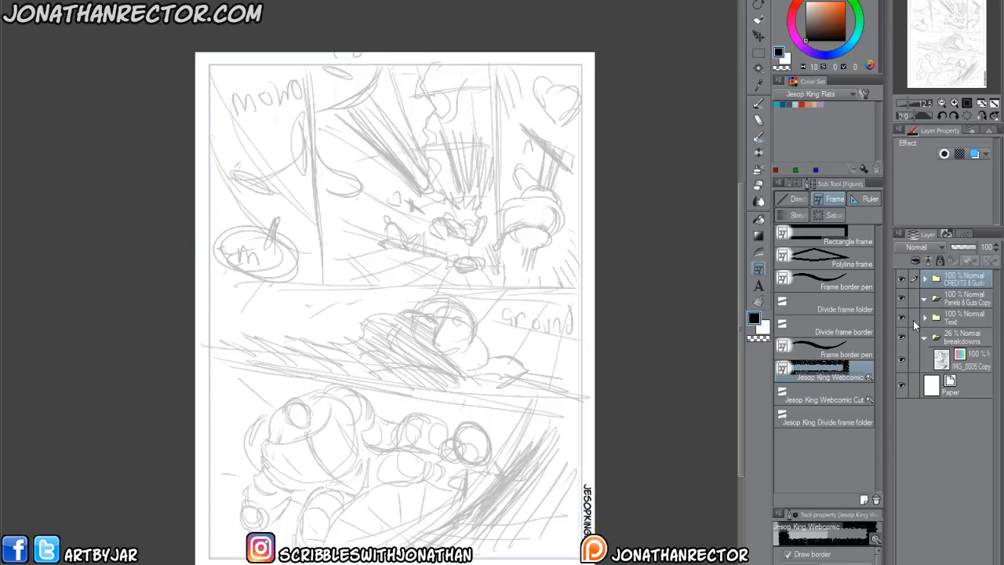
Hide the breakdowns folder and draw a rectangular panel frame along the page's blue margin guides.
{"action": "left_click", "coordinate": [901, 337]}
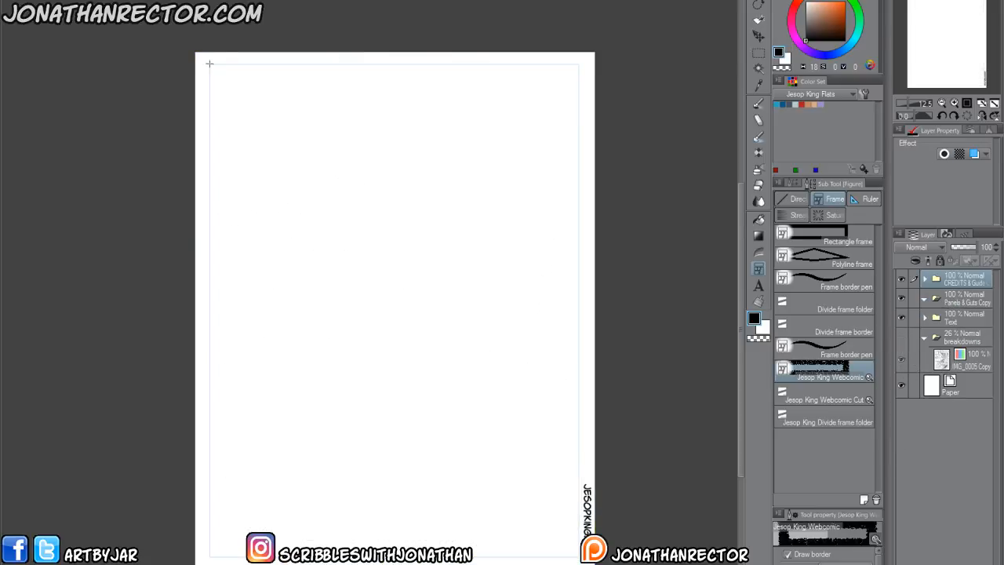
{"action": "mouse_move", "coordinate": [210, 63]}
{"action": "left_mouse_down"}
{"action": "mouse_move", "coordinate": [361, 225]}
{"action": "mouse_move", "coordinate": [579, 557]}
{"action": "left_mouse_up"}
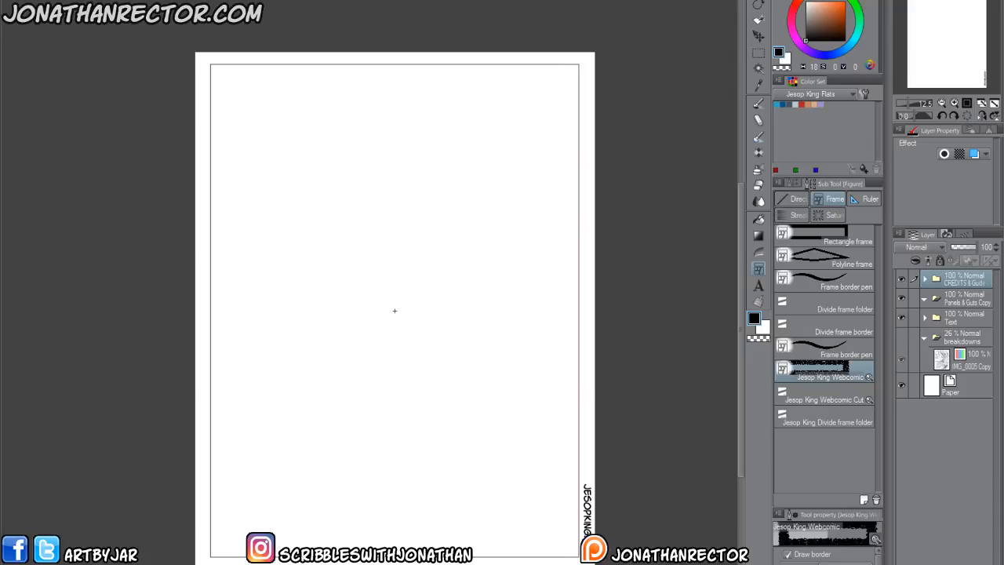
{"action": "left_click_drag", "start_coordinate": [579, 557], "coordinate": [580, 557]}
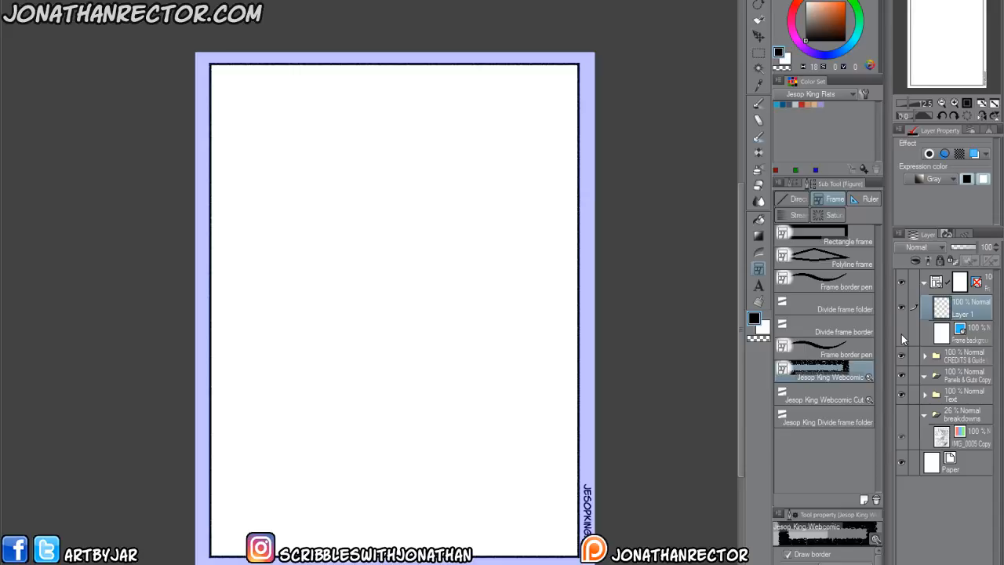
Hide the new frame's background layer and show the breakdowns folder again.
{"action": "left_click", "coordinate": [901, 281]}
{"action": "left_click", "coordinate": [901, 284]}
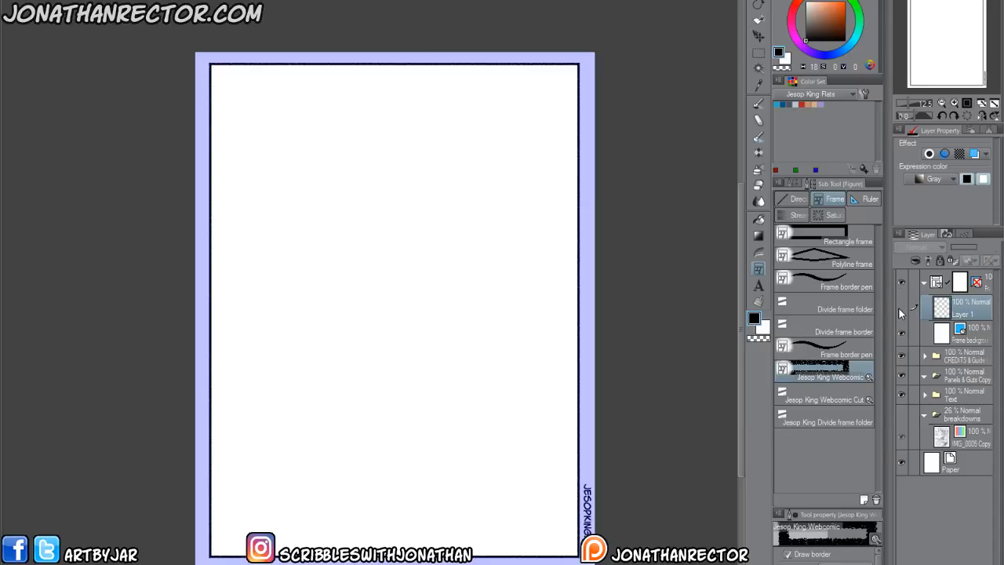
{"action": "left_click", "coordinate": [902, 414]}
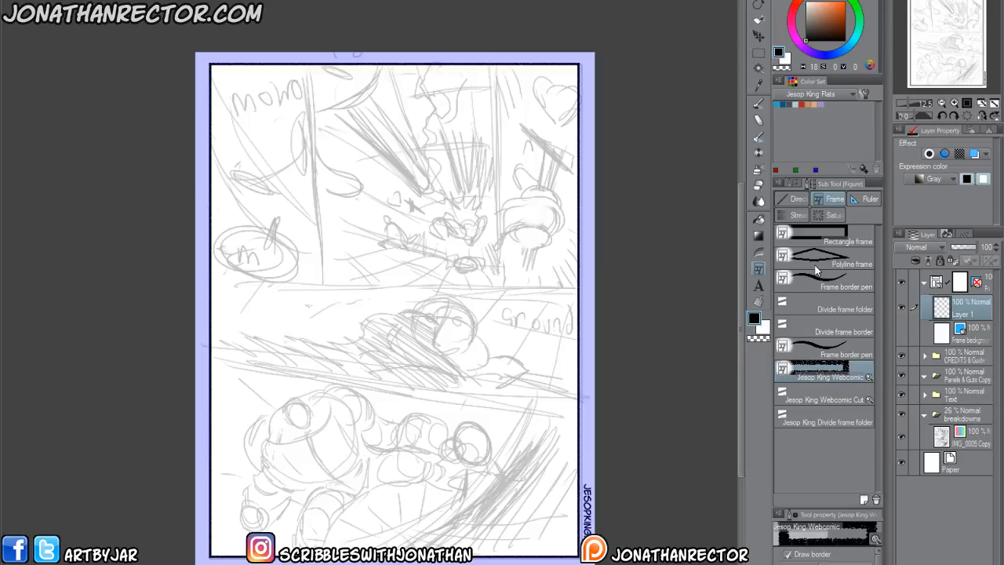
Cut the frame along the sketched gutters with Jesop King Webcomic Cut: one horizontal division, two vertical ones above it and a slanted one below.
{"action": "left_click", "coordinate": [983, 288]}
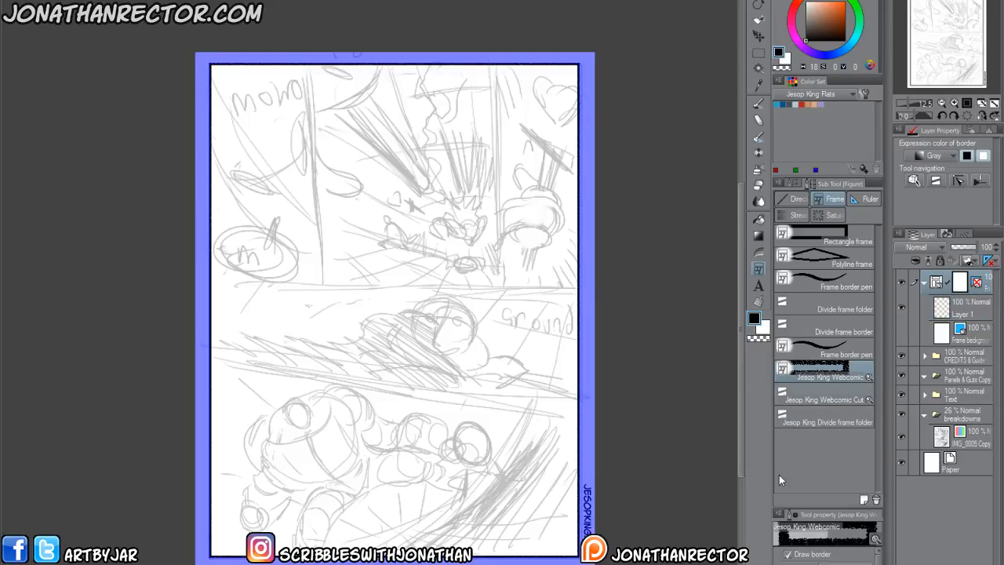
{"action": "left_click", "coordinate": [824, 396]}
{"action": "left_click_drag", "start_coordinate": [576, 287], "coordinate": [412, 292]}
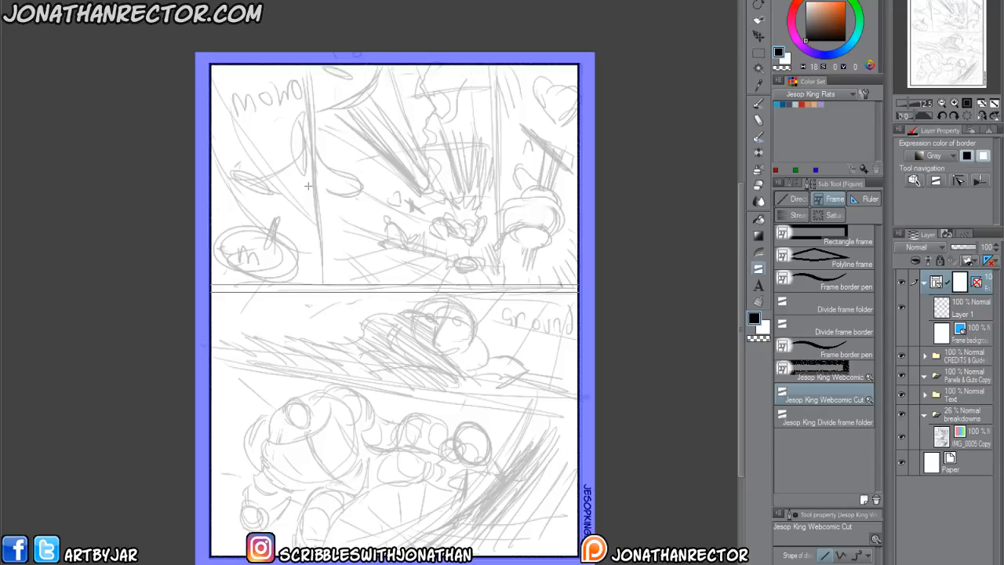
{"action": "left_click_drag", "start_coordinate": [321, 281], "coordinate": [314, 238]}
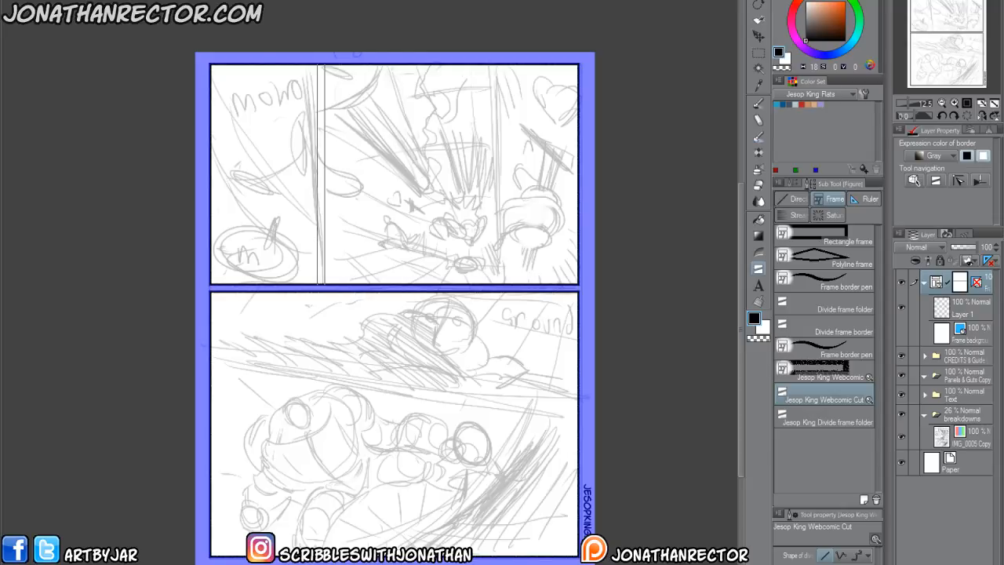
{"action": "left_click_drag", "start_coordinate": [501, 280], "coordinate": [468, 136]}
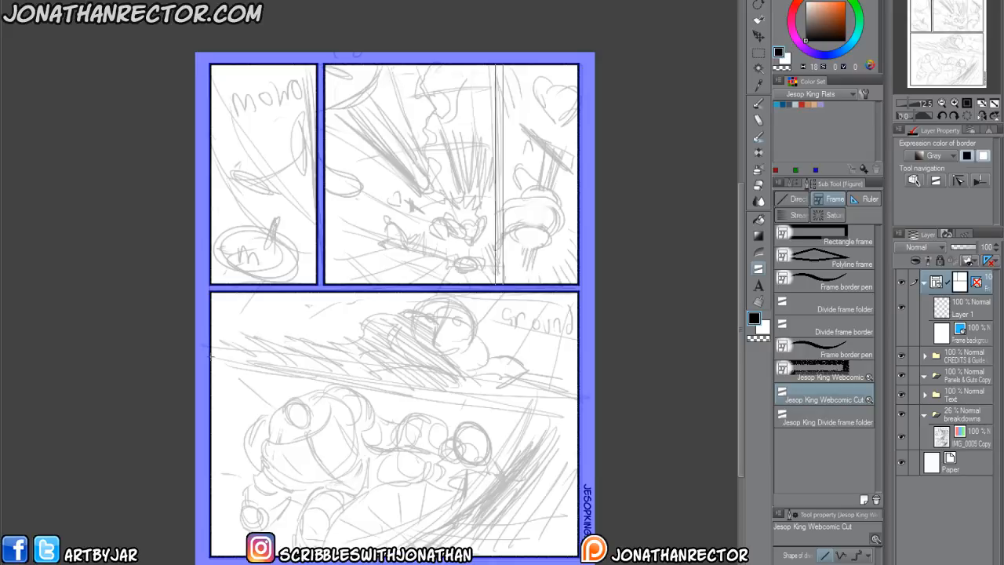
{"action": "left_click_drag", "start_coordinate": [209, 357], "coordinate": [383, 385]}
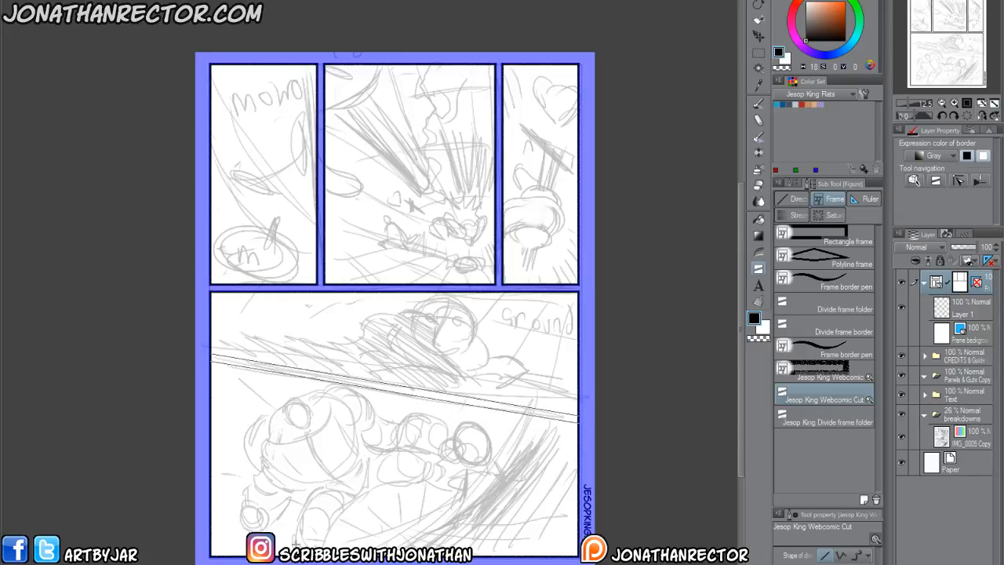
Rasterize the divided frame folder to turn its panel borders into a raster layer.
{"action": "left_click_drag", "start_coordinate": [289, 499], "coordinate": [284, 407]}
{"action": "left_click", "coordinate": [256, 462], "text": "ctrl"}
{"action": "left_click", "coordinate": [256, 469], "text": "alt"}
{"action": "left_click_drag", "start_coordinate": [330, 441], "coordinate": [323, 480]}
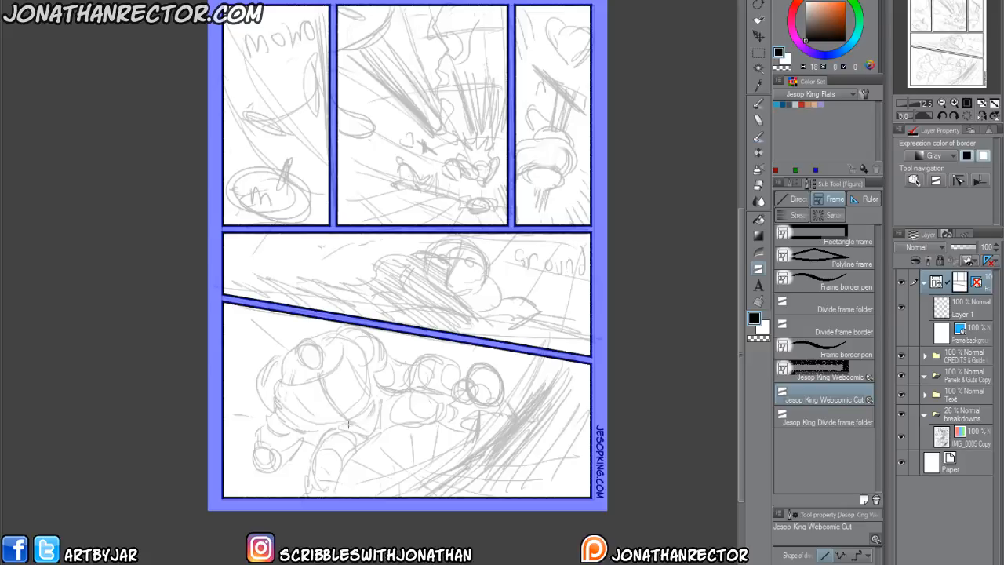
{"action": "right_click", "coordinate": [986, 286]}
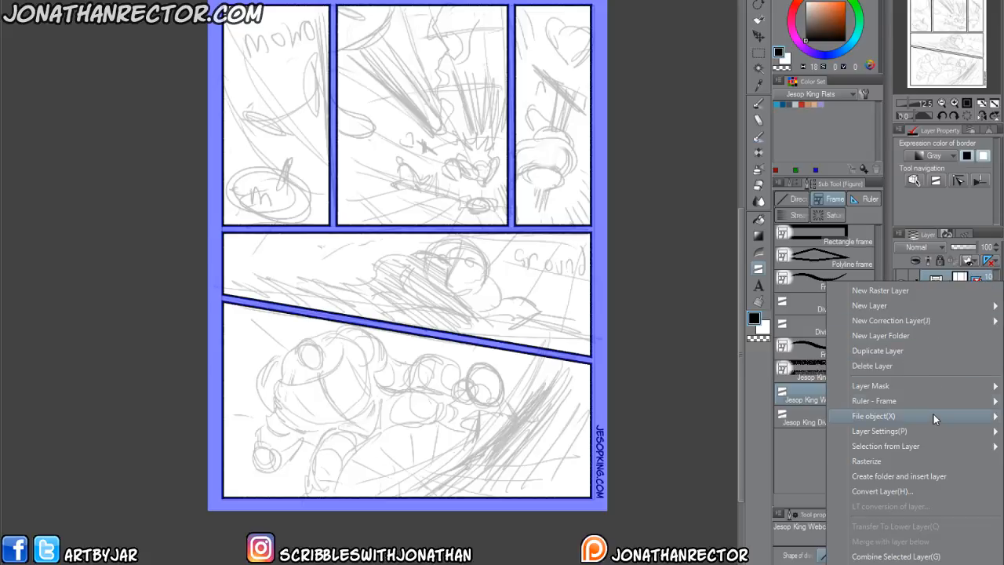
{"action": "left_click", "coordinate": [931, 463]}
Delete the leftover frame folder and move the rasterized border layer into the Panels & Guts Copy folder.
{"action": "left_click", "coordinate": [925, 309]}
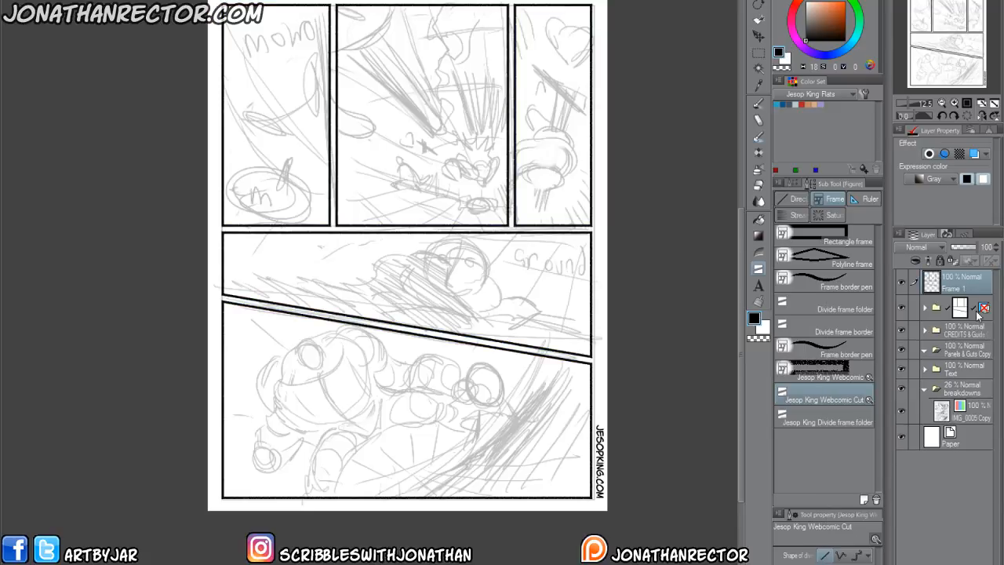
{"action": "left_click", "coordinate": [977, 311]}
{"action": "key", "text": "Delete"}
{"action": "left_click", "coordinate": [901, 284]}
{"action": "left_click", "coordinate": [902, 284]}
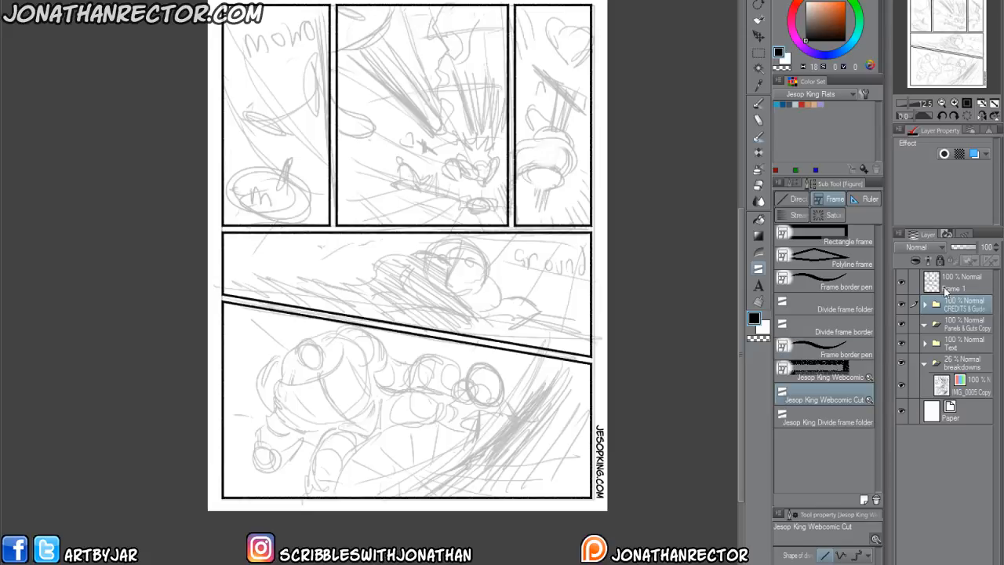
{"action": "left_click_drag", "start_coordinate": [938, 292], "coordinate": [946, 327]}
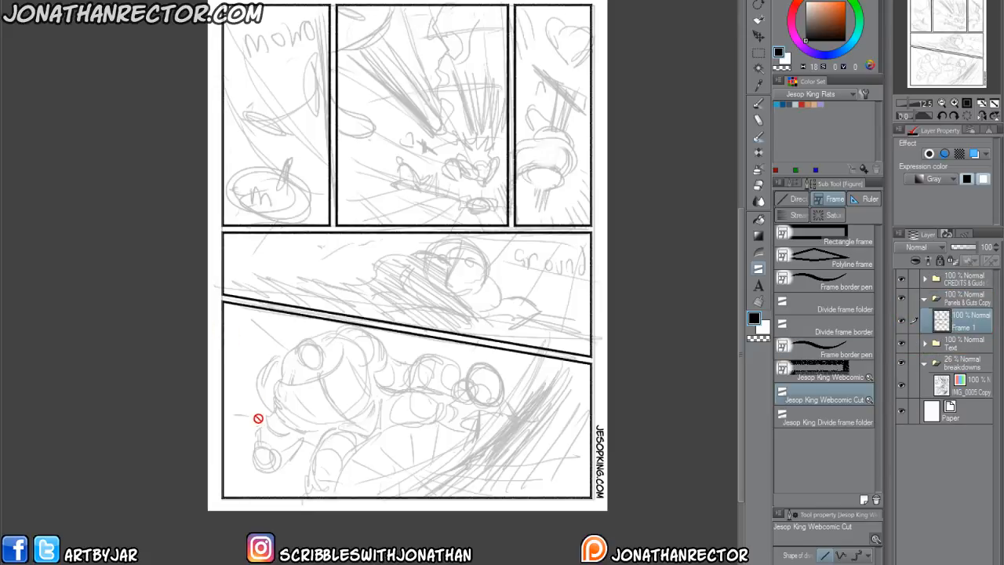
On the next comic page, lower the breakdowns folder's opacity to 19%.
{"action": "scroll", "coordinate": [326, 345], "scroll_direction": "up", "scroll_amount": 2}
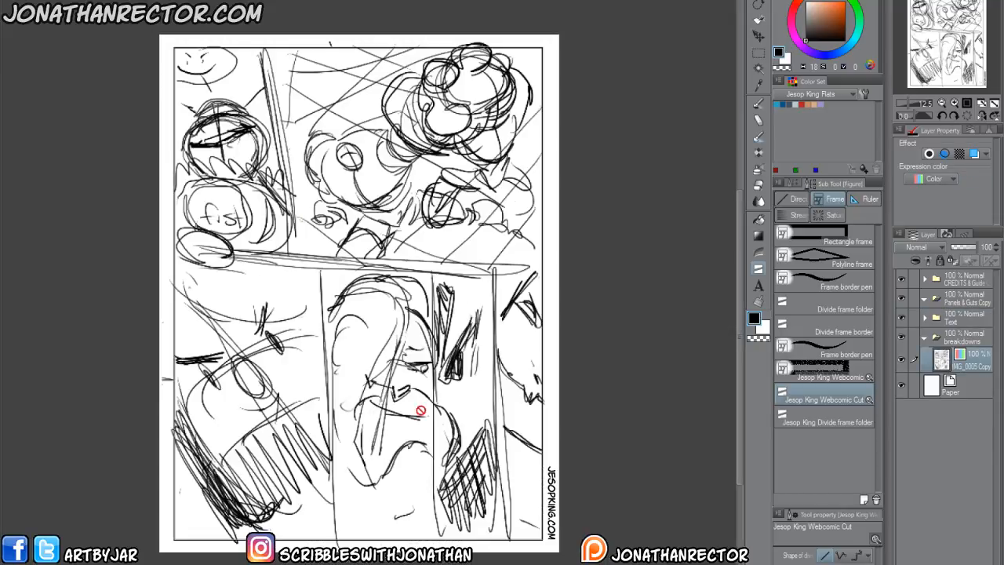
{"action": "left_click", "coordinate": [951, 337]}
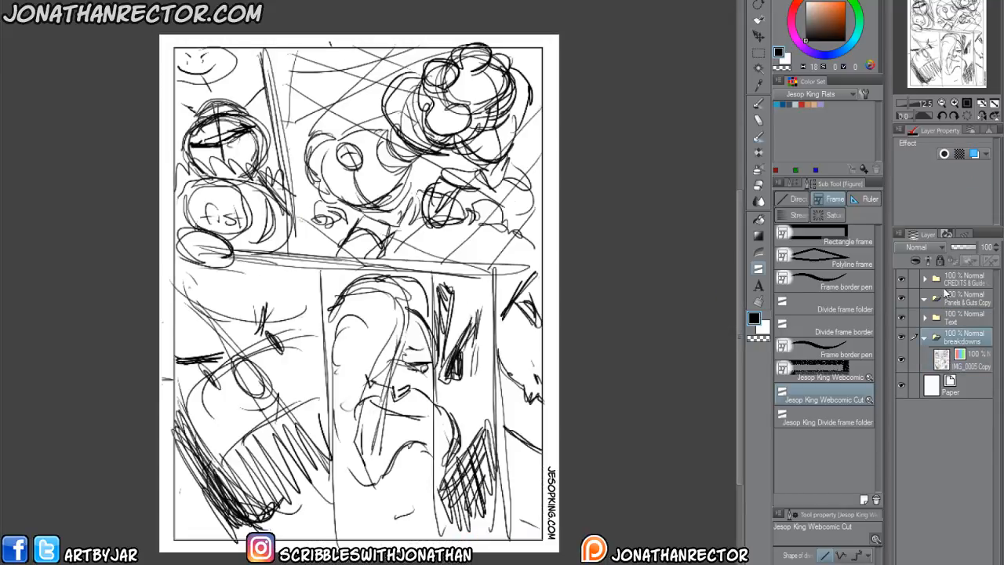
{"action": "left_click", "coordinate": [957, 247]}
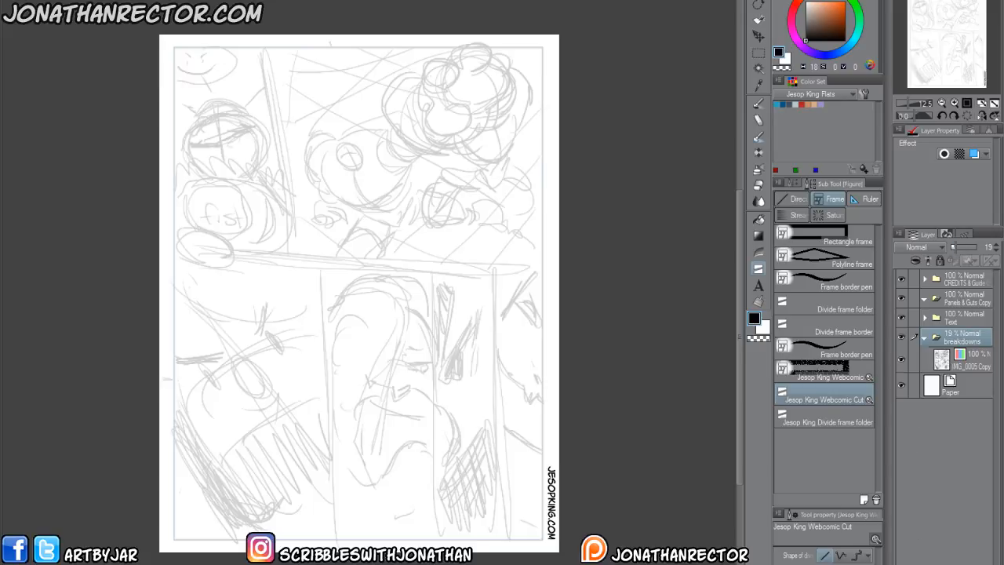
Hide the breakdowns folder and draw a rectangular Jesop King Webcomic frame along the page's blue margin guides.
{"action": "left_click", "coordinate": [901, 337]}
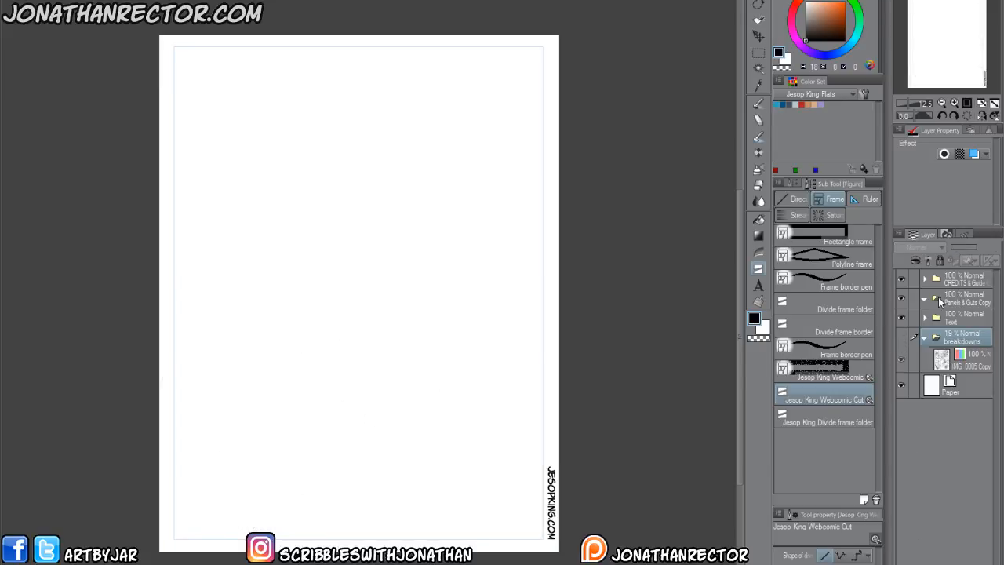
{"action": "left_click", "coordinate": [824, 371]}
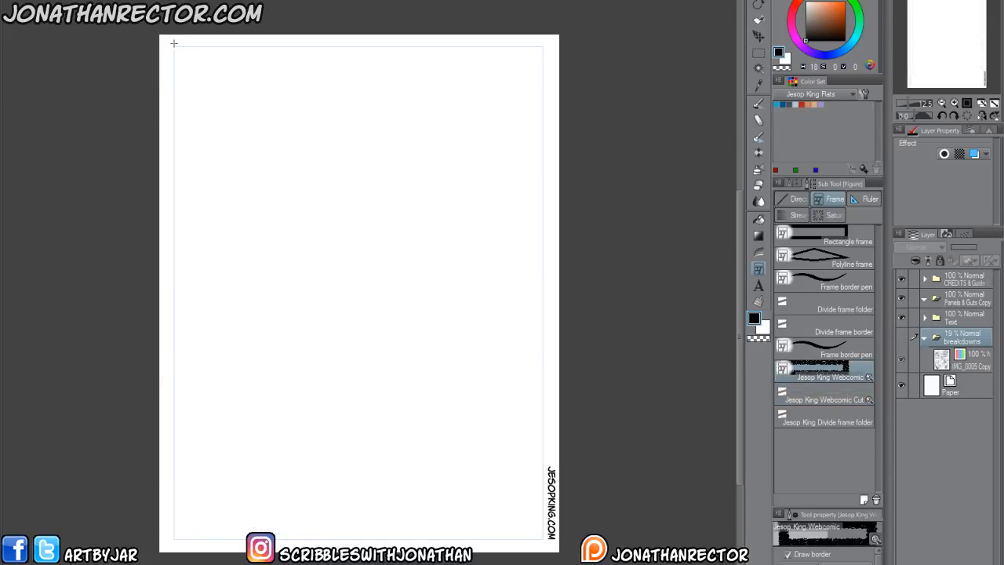
{"action": "mouse_move", "coordinate": [175, 48]}
{"action": "left_mouse_down"}
{"action": "mouse_move", "coordinate": [421, 348]}
{"action": "mouse_move", "coordinate": [543, 549]}
{"action": "left_mouse_up"}
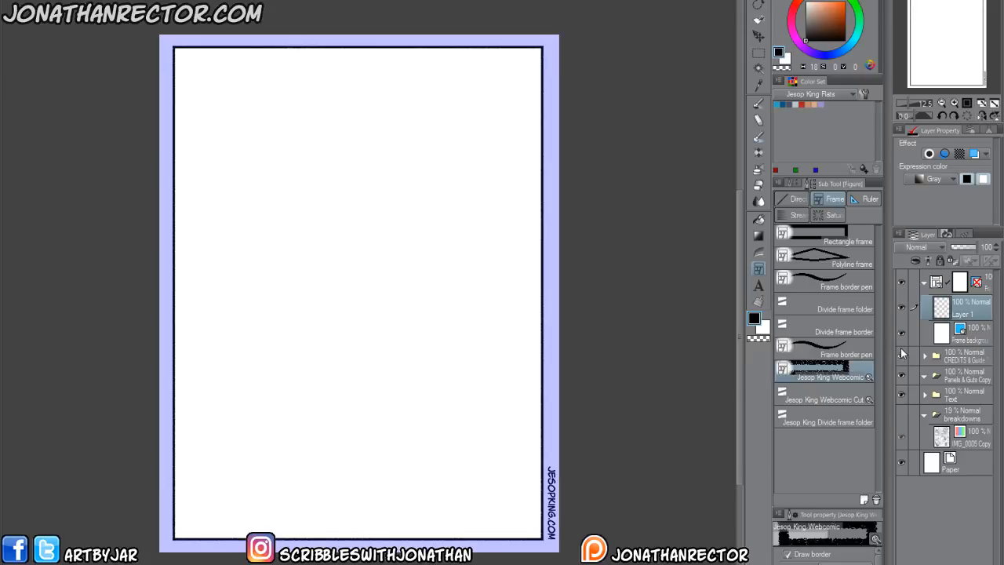
Reveal the breakdowns sketch through the new frame and divide the frame along the slanted horizontal gutter with Jesop King Webcomic Cut.
{"action": "left_click", "coordinate": [901, 414]}
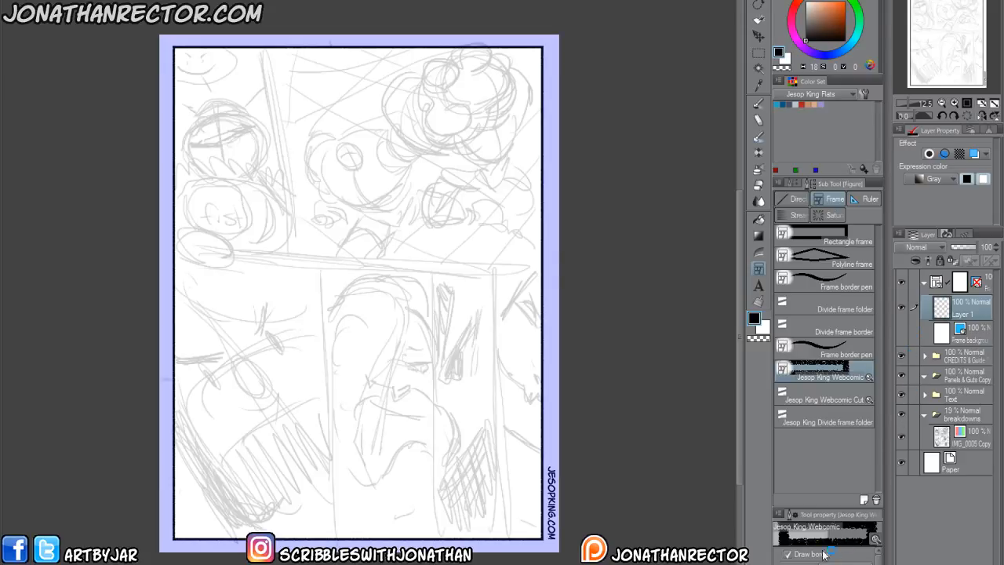
{"action": "left_click", "coordinate": [804, 378]}
{"action": "left_click_drag", "start_coordinate": [174, 246], "coordinate": [329, 268]}
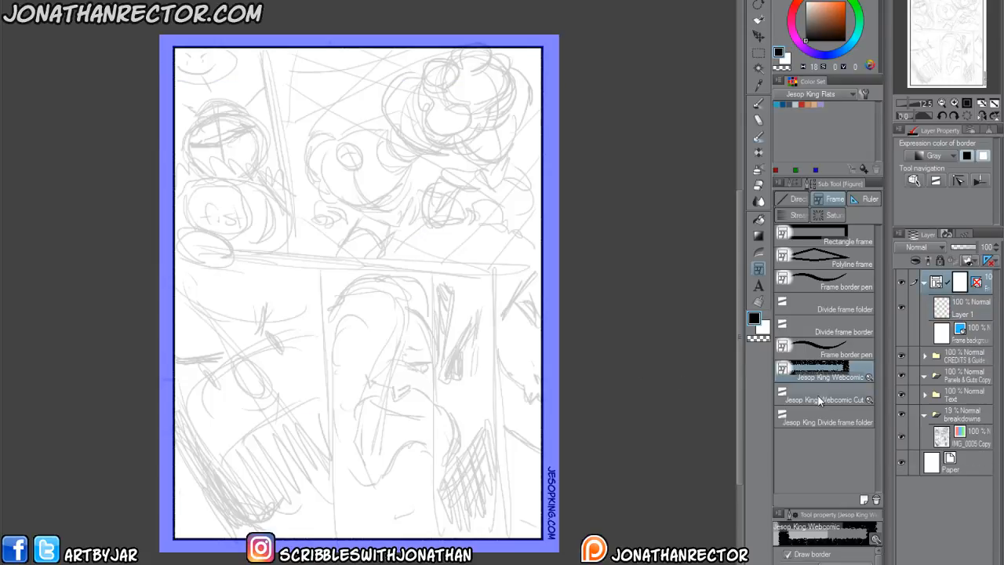
{"action": "left_click", "coordinate": [816, 396]}
{"action": "left_click_drag", "start_coordinate": [181, 250], "coordinate": [267, 256]}
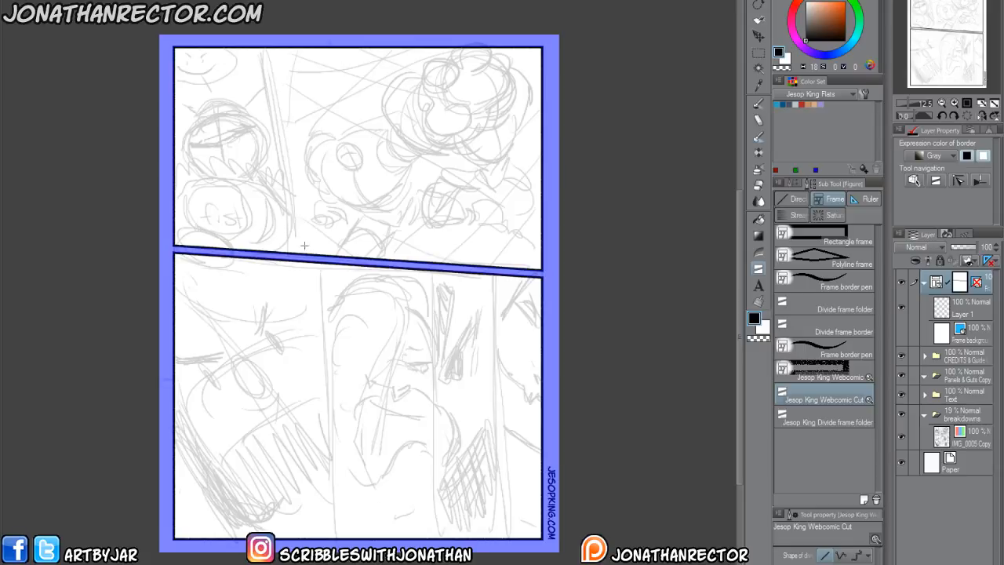
Cut the upper panel along its slanted vertical gutter and divide the lower panel into four with three vertical cuts.
{"action": "left_click_drag", "start_coordinate": [294, 251], "coordinate": [279, 124]}
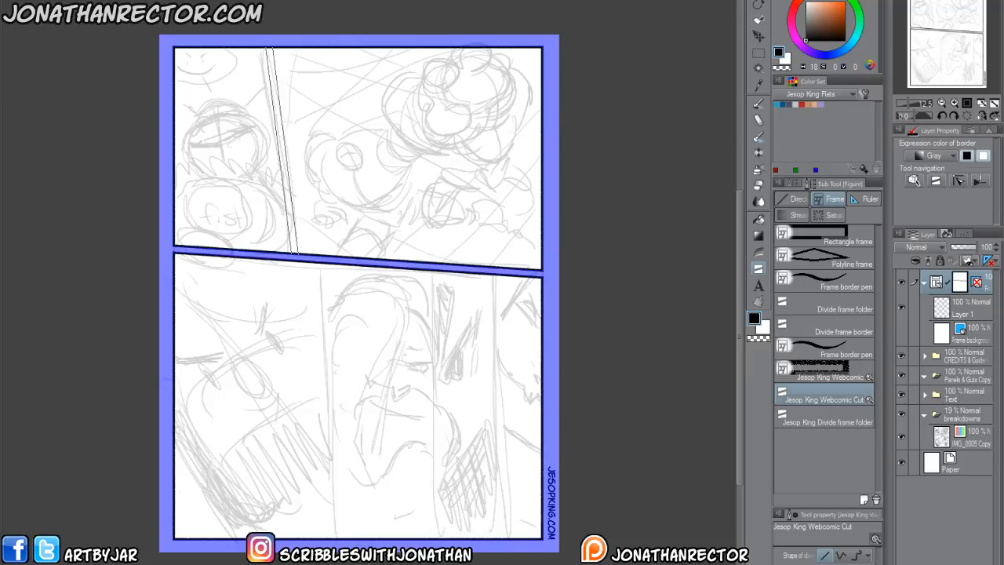
{"action": "left_click_drag", "start_coordinate": [279, 124], "coordinate": [279, 124]}
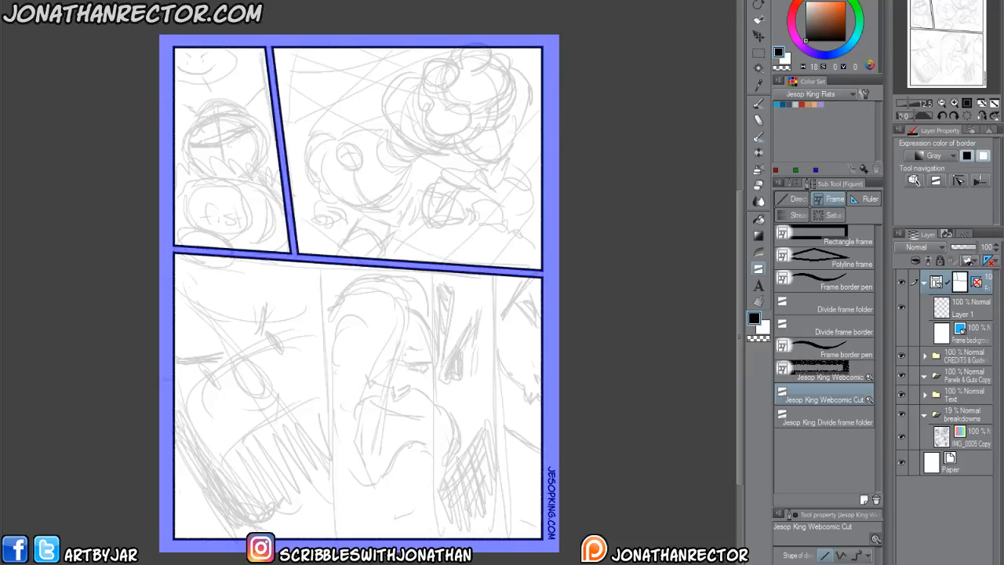
{"action": "scroll", "coordinate": [278, 450], "scroll_direction": "down", "scroll_amount": 2}
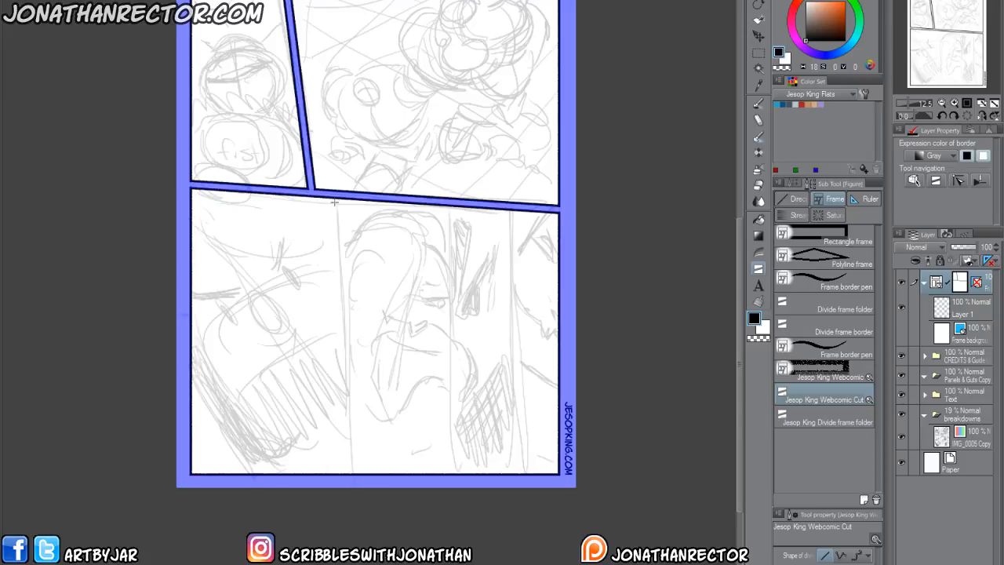
{"action": "left_click_drag", "start_coordinate": [335, 201], "coordinate": [351, 332]}
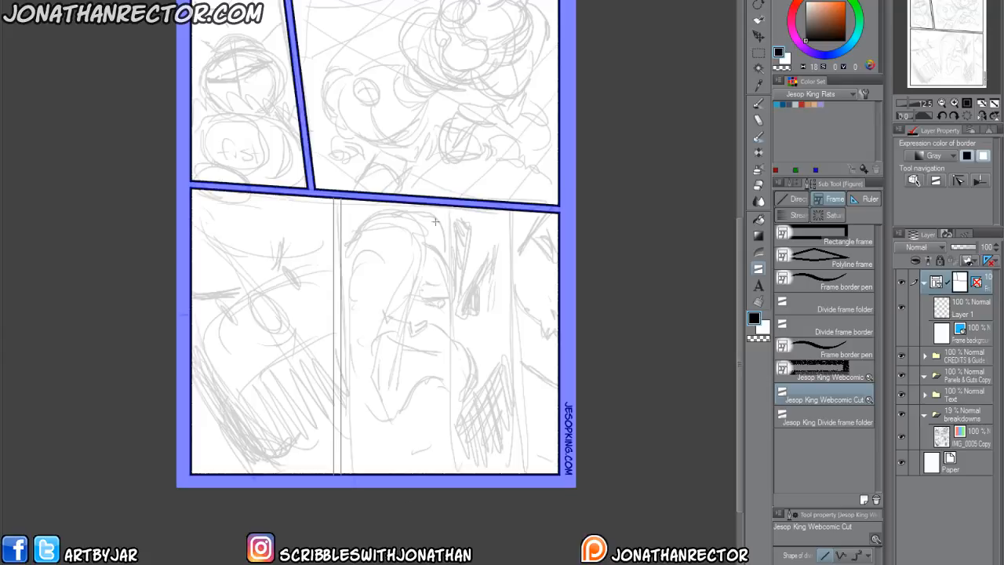
{"action": "left_click_drag", "start_coordinate": [448, 208], "coordinate": [478, 485]}
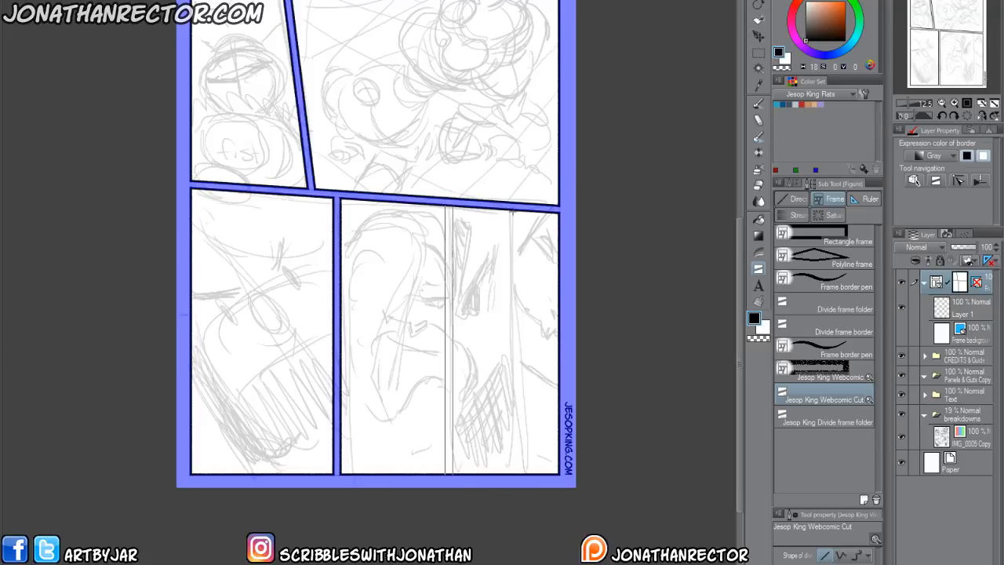
{"action": "left_click_drag", "start_coordinate": [520, 212], "coordinate": [517, 226]}
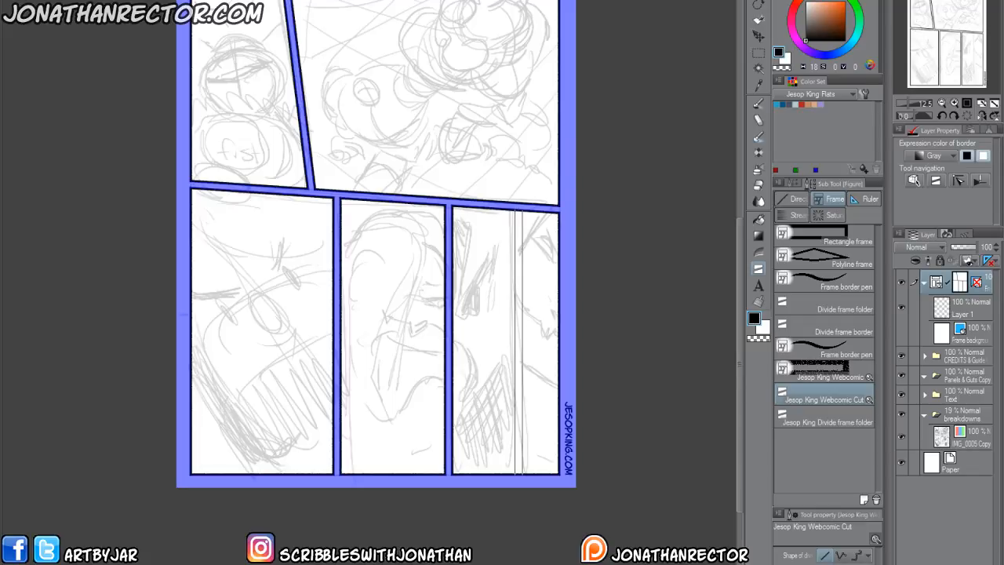
Rasterize this page's divided frame folder.
{"action": "left_click_drag", "start_coordinate": [235, 383], "coordinate": [241, 450]}
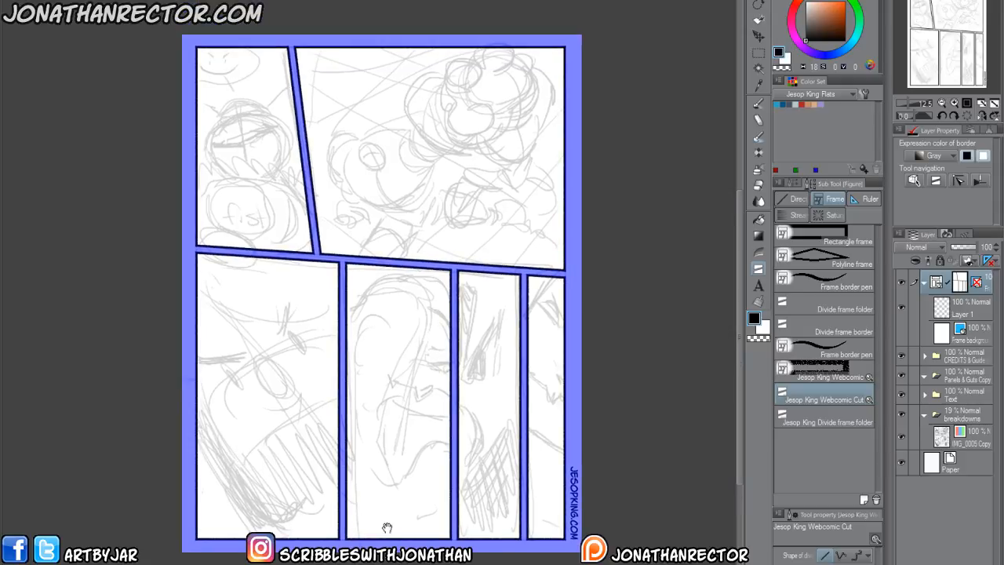
{"action": "right_click", "coordinate": [960, 292]}
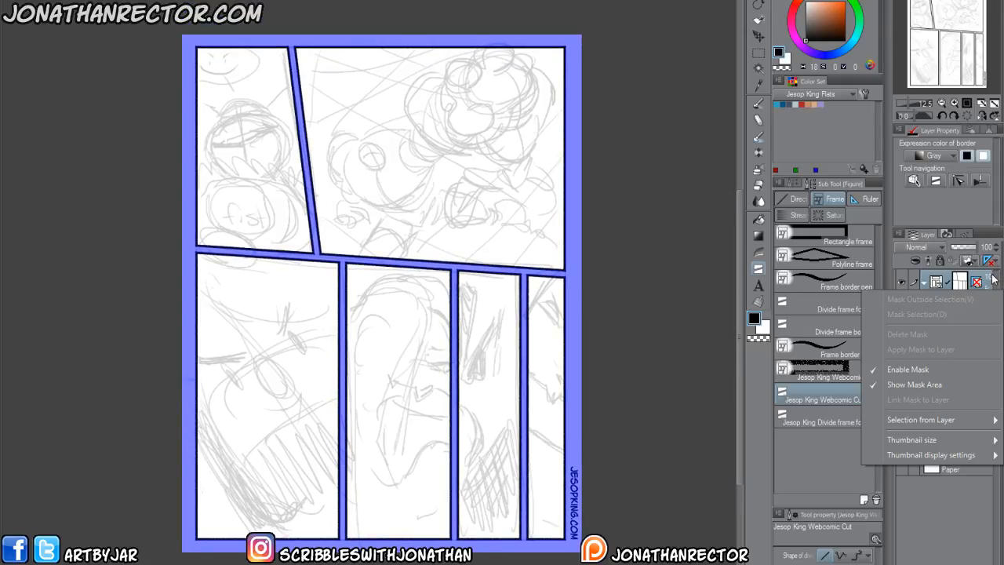
{"action": "left_click", "coordinate": [990, 281]}
{"action": "right_click", "coordinate": [987, 285]}
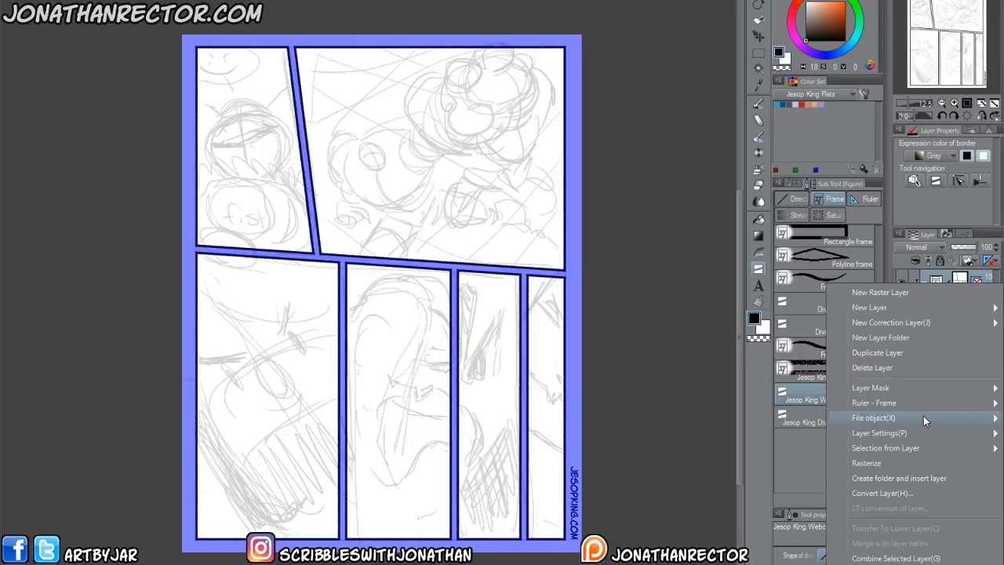
{"action": "left_click", "coordinate": [932, 462]}
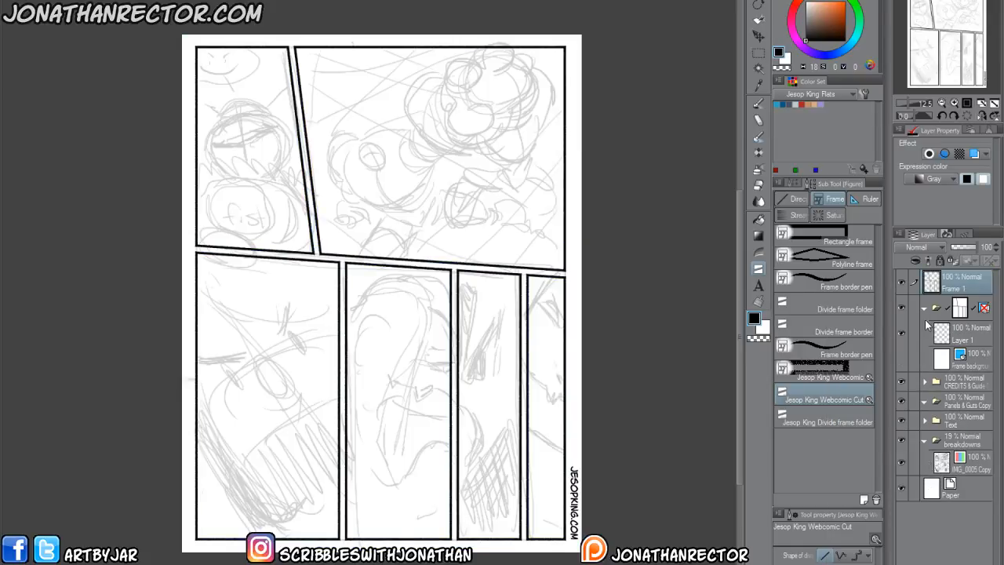
Delete this page's emptied frame folder and place the rasterized panel borders inside the Panels & Guts Copy folder.
{"action": "left_click", "coordinate": [972, 317]}
{"action": "key", "text": "Delete"}
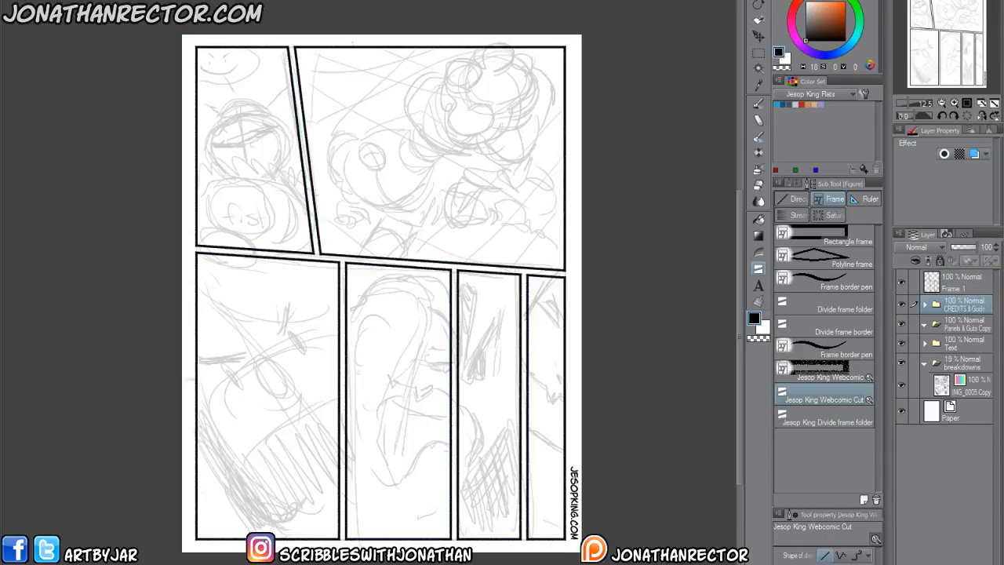
{"action": "left_click_drag", "start_coordinate": [951, 287], "coordinate": [953, 322]}
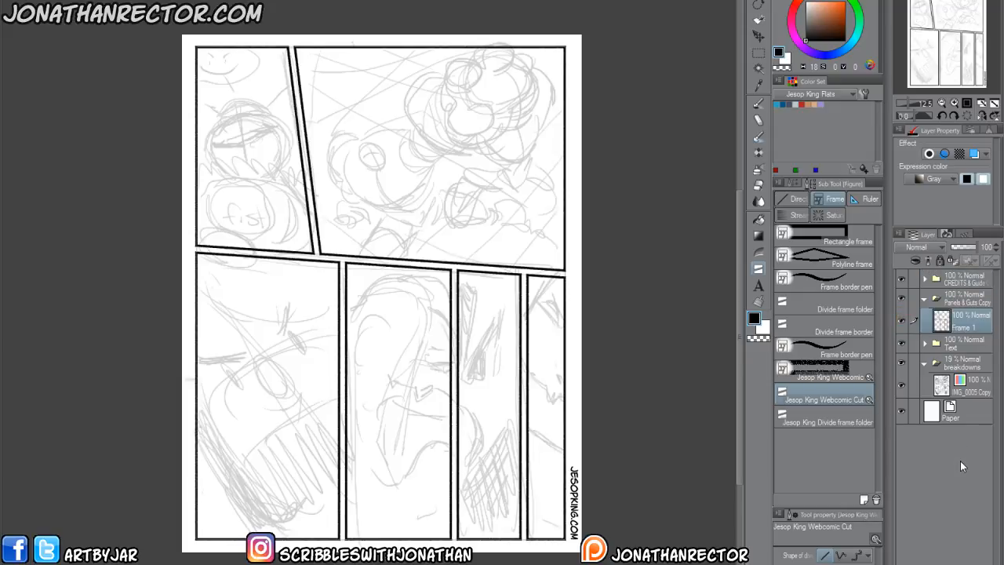
Try to select the top border of the upper-right panel with the Lasso marquee, and clear the selection.
{"action": "scroll", "coordinate": [306, 296], "scroll_direction": "up", "scroll_amount": 2}
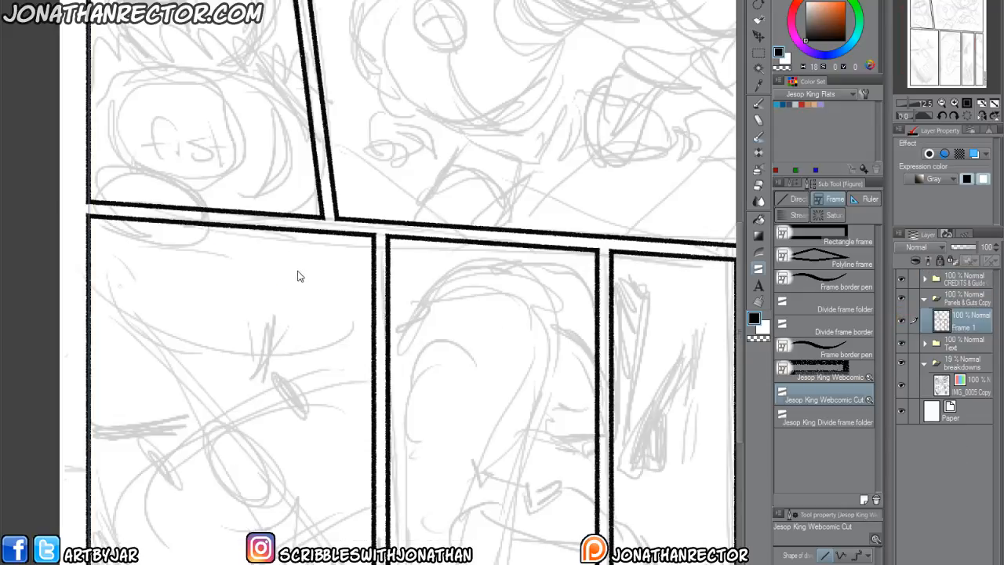
{"action": "left_click_drag", "start_coordinate": [330, 217], "coordinate": [194, 432]}
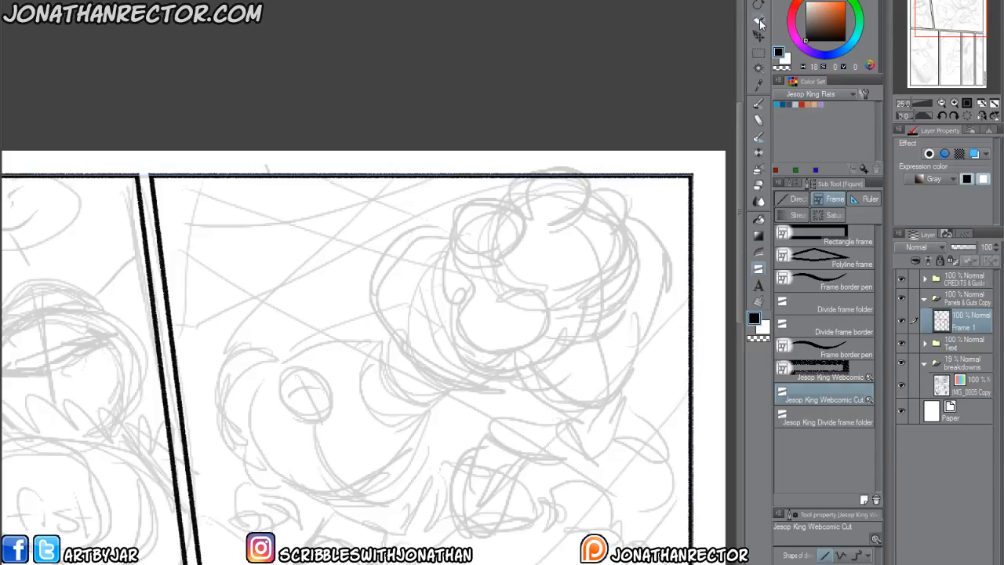
{"action": "left_click", "coordinate": [758, 51]}
{"action": "left_click", "coordinate": [786, 266]}
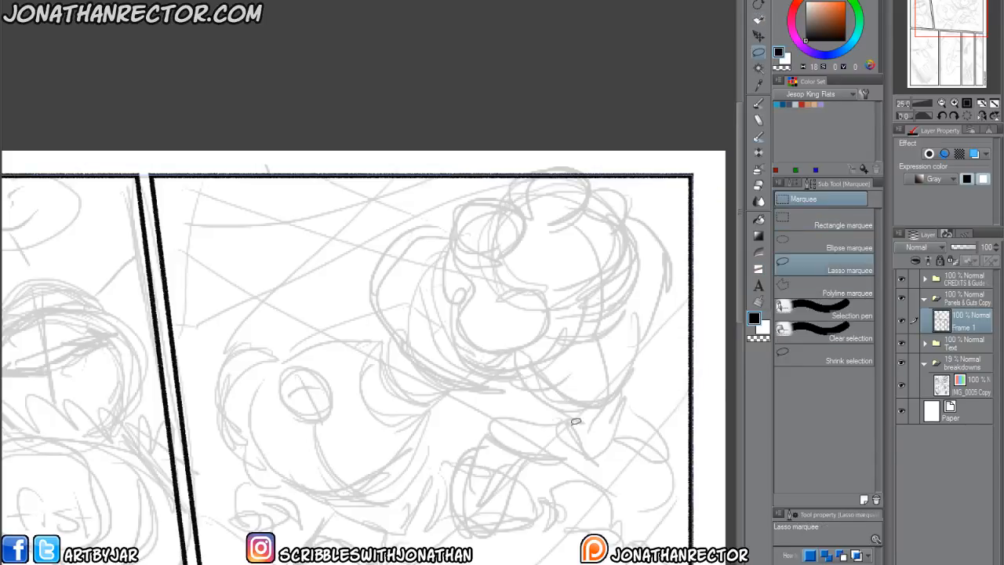
{"action": "left_click_drag", "start_coordinate": [214, 338], "coordinate": [318, 433]}
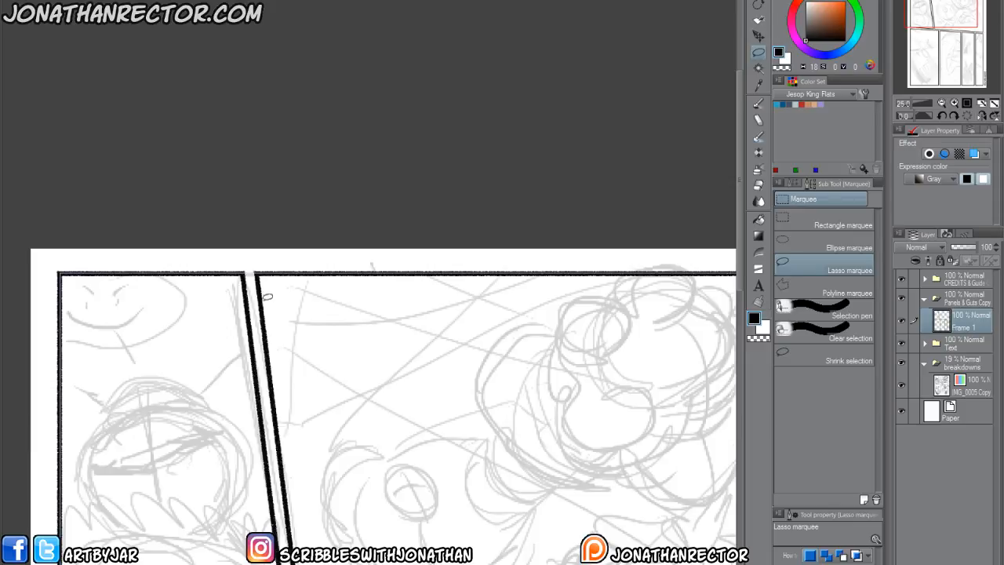
{"action": "mouse_move", "coordinate": [262, 266]}
{"action": "left_mouse_down"}
{"action": "mouse_move", "coordinate": [258, 240]}
{"action": "mouse_move", "coordinate": [316, 230]}
{"action": "mouse_move", "coordinate": [711, 226]}
{"action": "left_mouse_up"}
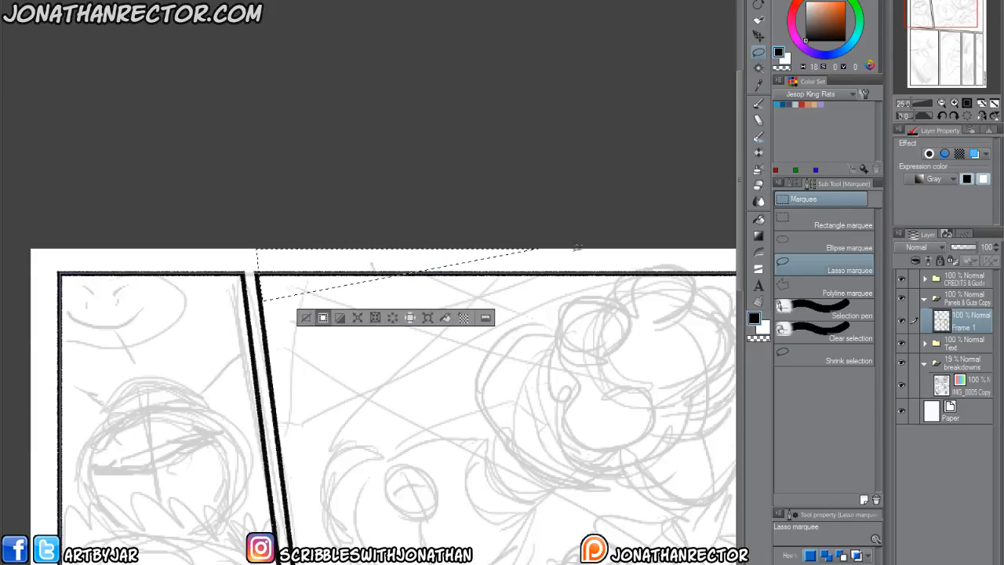
{"action": "key", "text": "ctrl+d"}
Undo the border layer's move, the frame folder's deletion and the rasterizing to restore the editable frame.
{"action": "key", "text": "ctrl+z"}
{"action": "key", "text": "ctrl+z"}
{"action": "key", "text": "ctrl+z"}
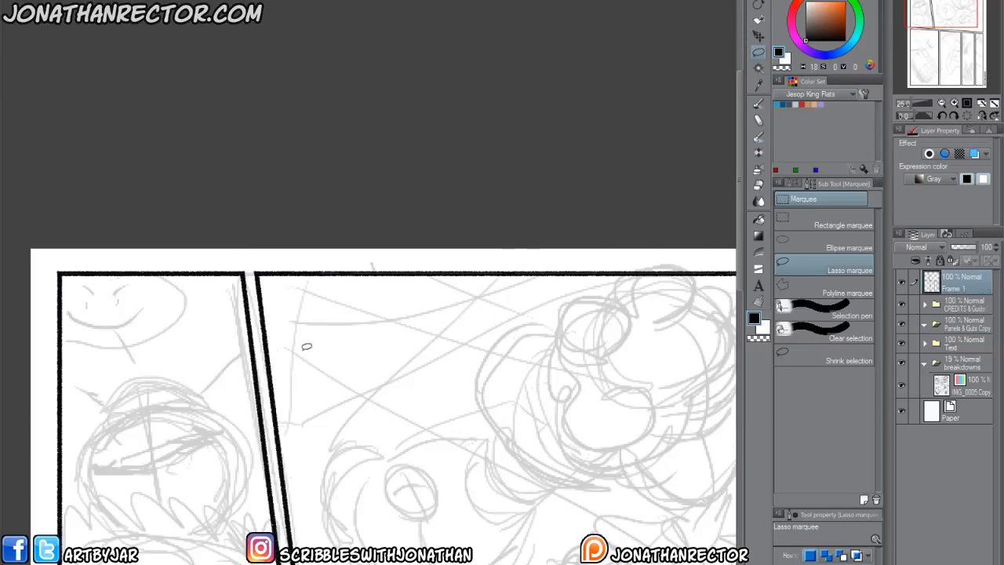
{"action": "key", "text": "ctrl+z"}
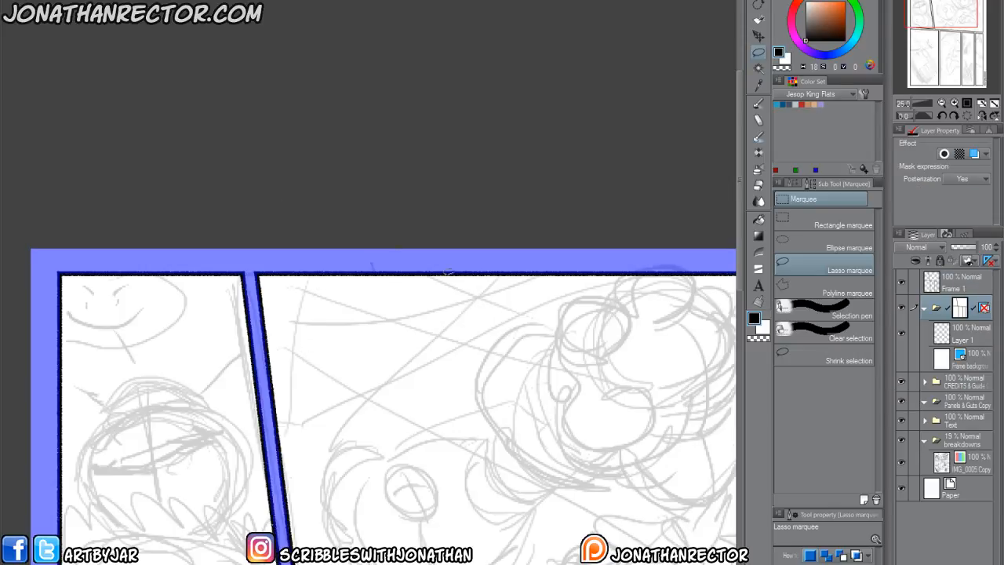
{"action": "key", "text": "ctrl+z"}
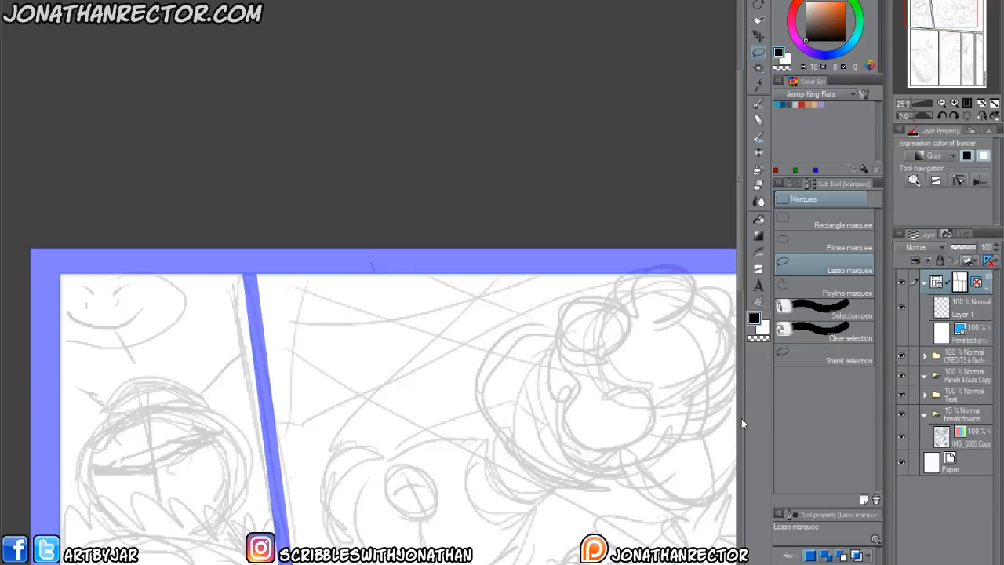
Step back through the last two panel divisions in the history and redo them.
{"action": "left_click", "coordinate": [758, 20]}
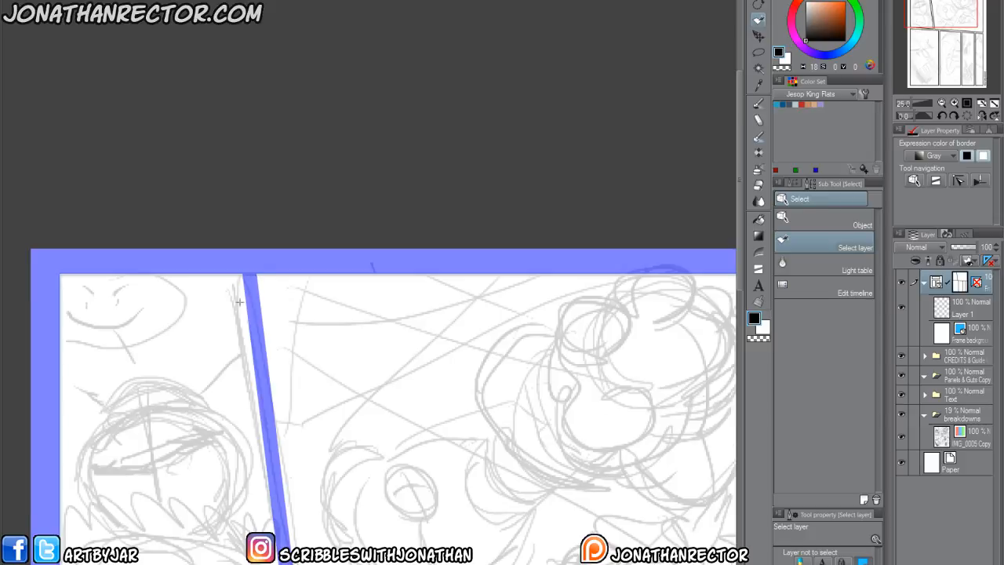
{"action": "scroll", "coordinate": [235, 236], "scroll_direction": "down", "scroll_amount": 10}
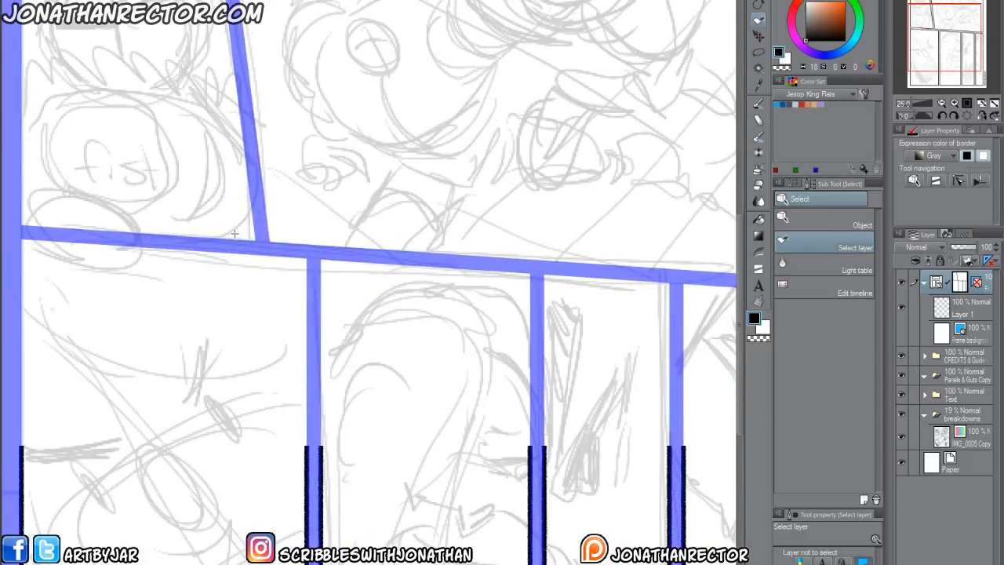
{"action": "left_click", "coordinate": [968, 237]}
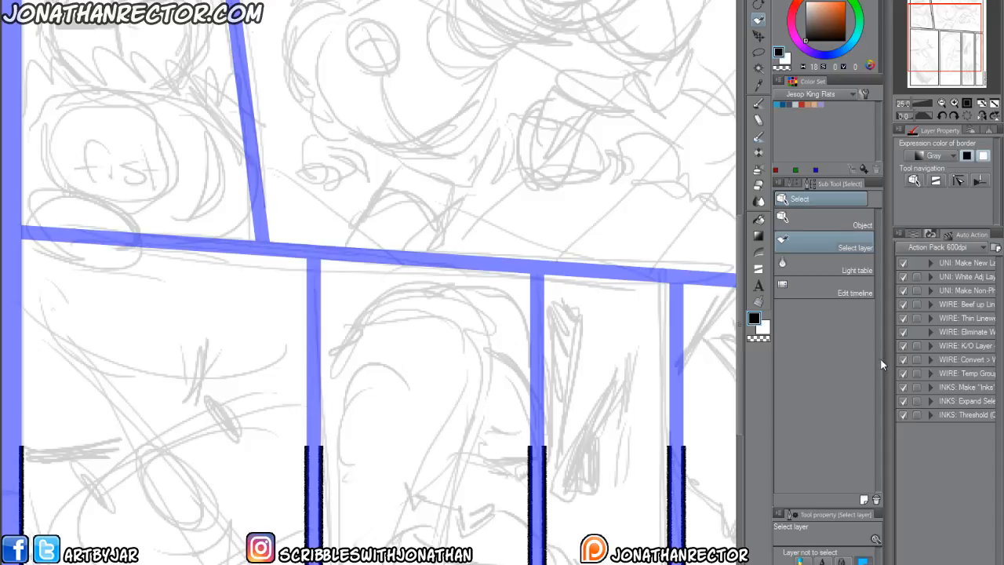
{"action": "left_click", "coordinate": [930, 235]}
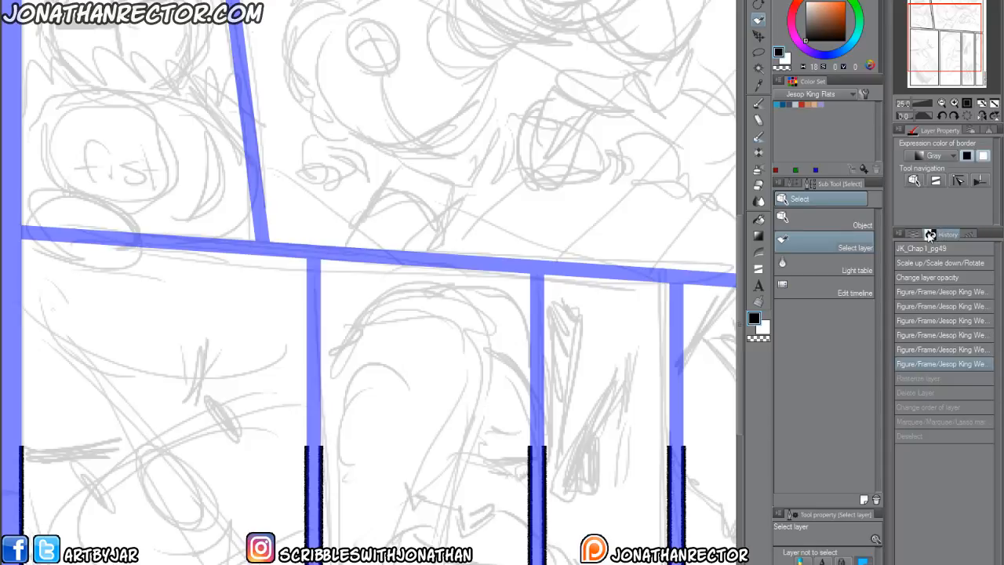
{"action": "left_click", "coordinate": [906, 379]}
{"action": "left_click", "coordinate": [906, 364]}
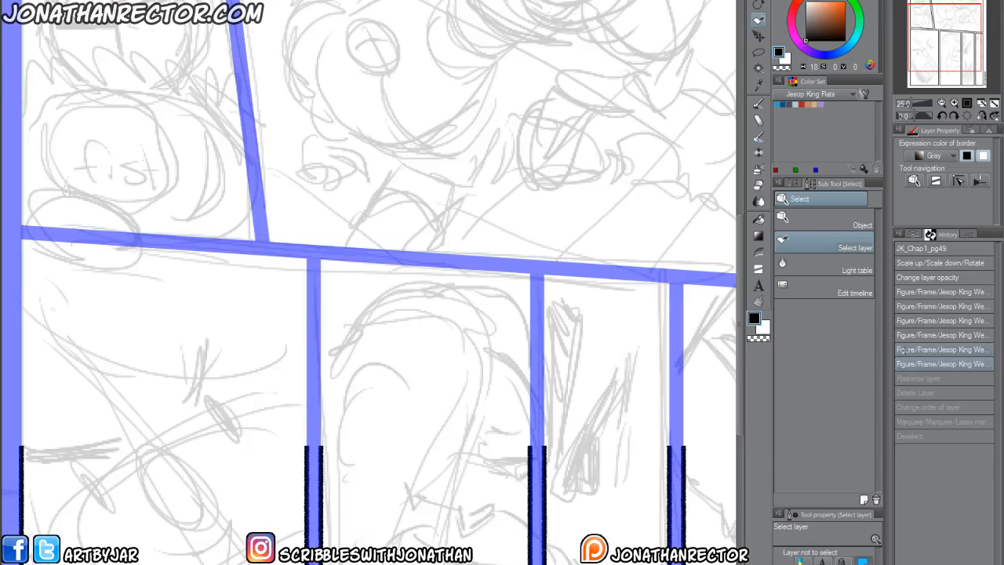
{"action": "key", "text": "ctrl+z"}
{"action": "key", "text": "ctrl+z"}
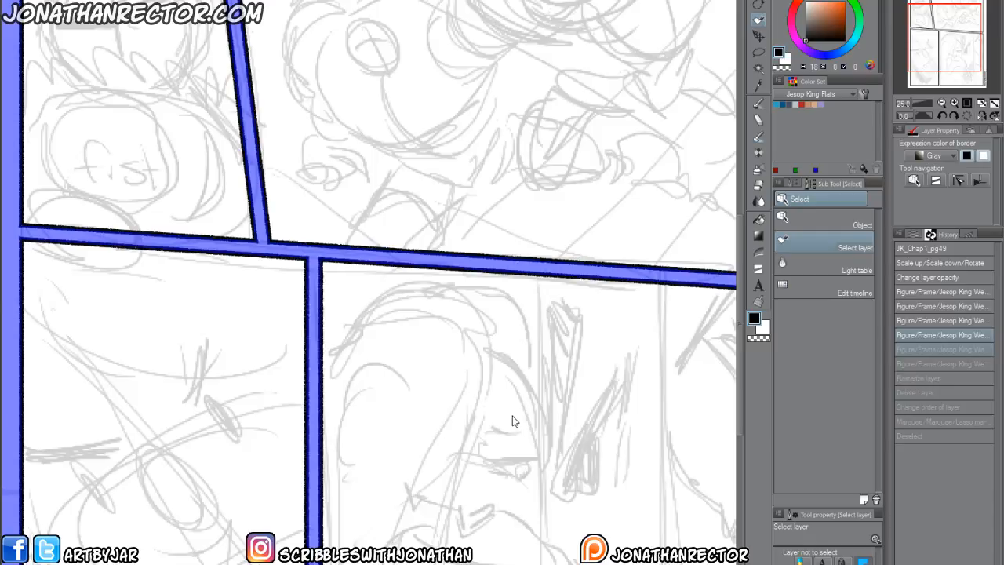
{"action": "key", "text": "ctrl+y"}
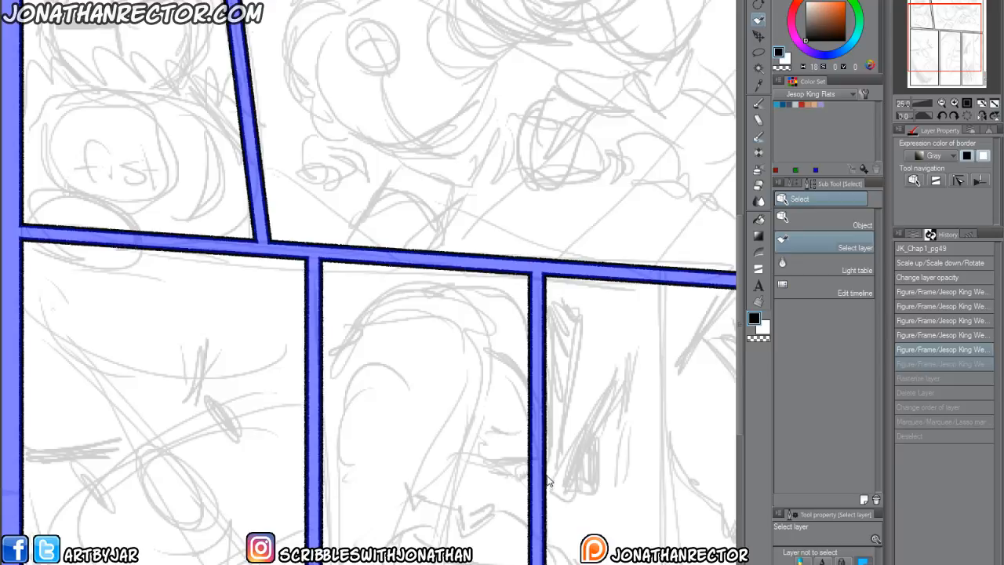
{"action": "key", "text": "ctrl+y"}
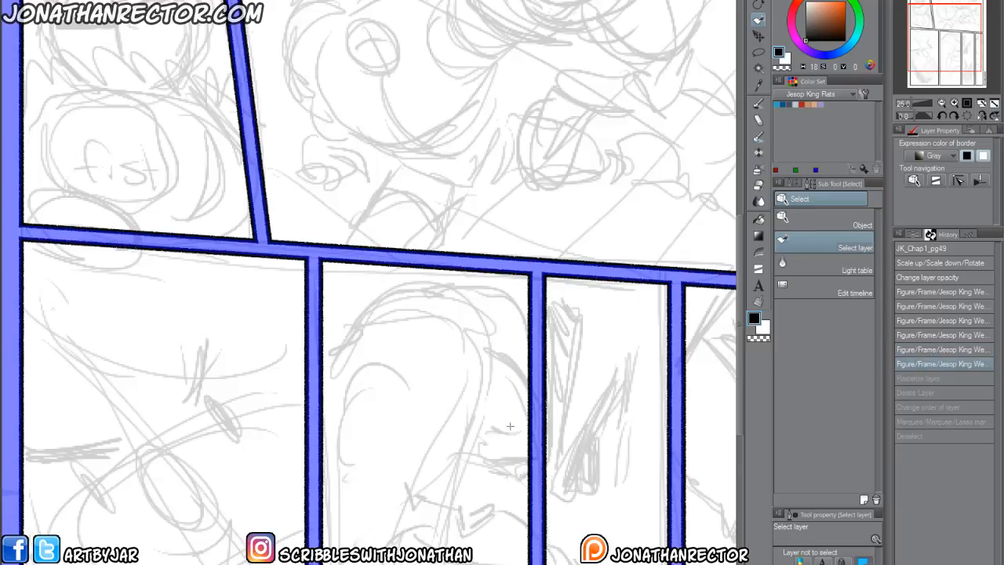
Try to extend the upper-right panel to the top page edge by moving its frame border points, and undo the last border edit.
{"action": "left_click_drag", "start_coordinate": [308, 4], "coordinate": [345, 314]}
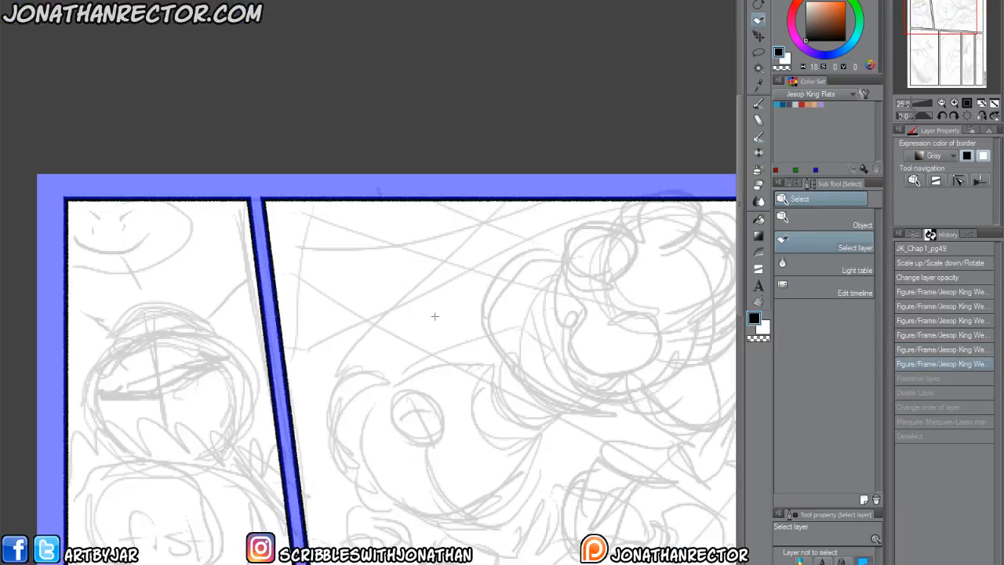
{"action": "left_click", "coordinate": [795, 229]}
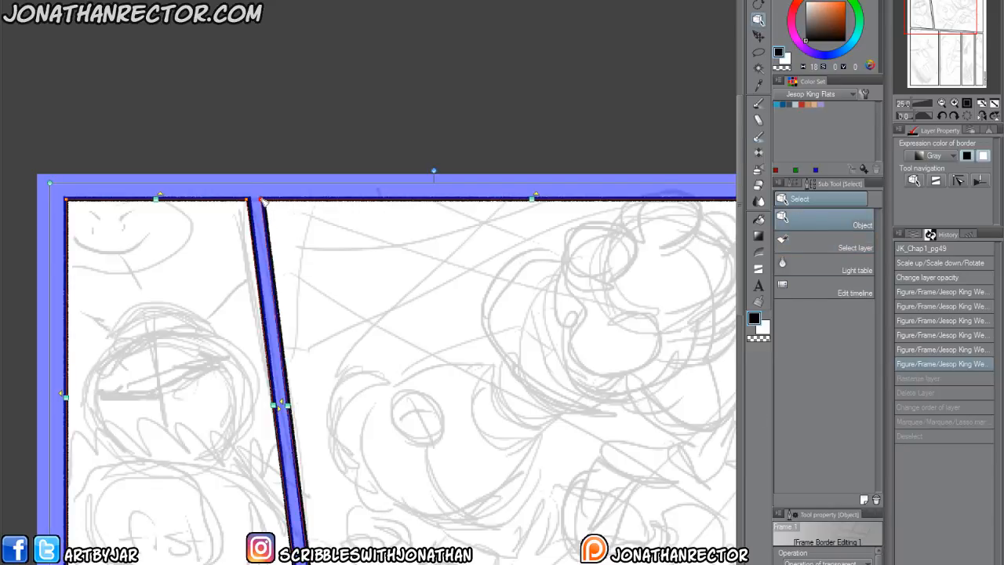
{"action": "left_click_drag", "start_coordinate": [262, 200], "coordinate": [261, 190]}
{"action": "left_click_drag", "start_coordinate": [290, 222], "coordinate": [285, 186]}
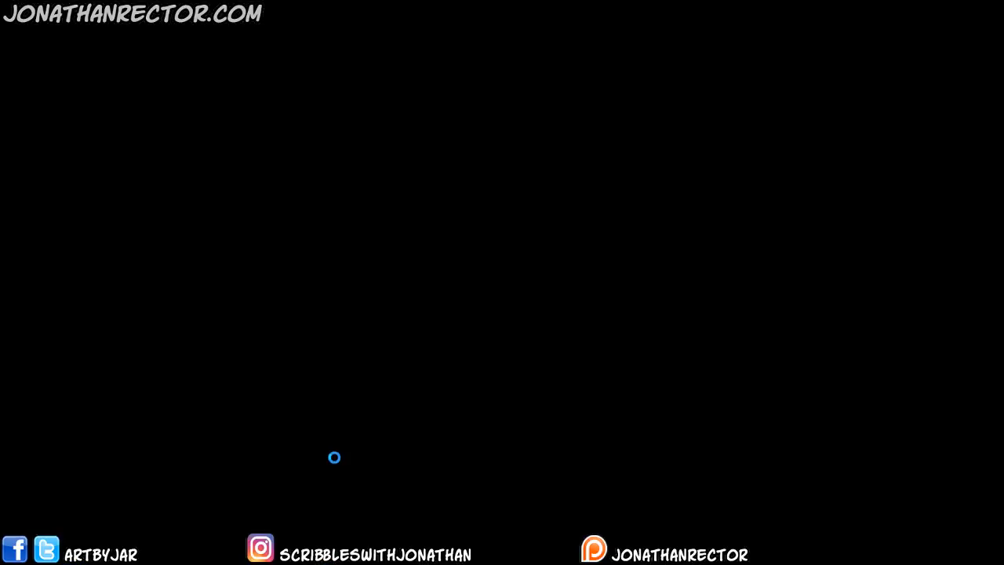
{"action": "key", "text": "ctrl+z"}
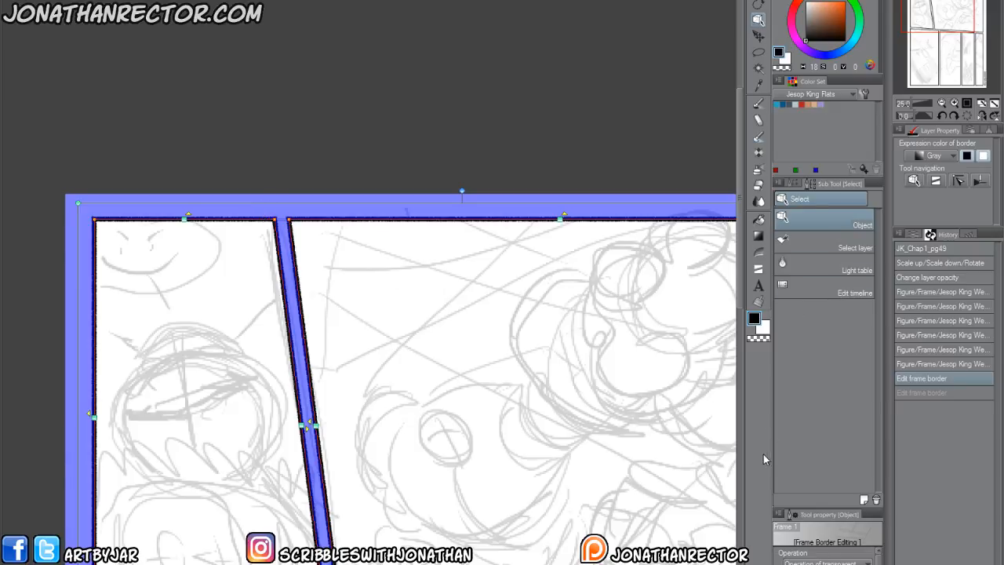
Examine the upper-right panel's borders and the margins between them and the page edges.
{"action": "left_click", "coordinate": [794, 245]}
{"action": "left_click_drag", "start_coordinate": [424, 492], "coordinate": [372, 423]}
{"action": "scroll", "coordinate": [254, 431], "scroll_direction": "down", "scroll_amount": 1}
{"action": "scroll", "coordinate": [257, 434], "scroll_direction": "up", "scroll_amount": 1}
{"action": "left_click_drag", "start_coordinate": [657, 184], "coordinate": [560, 168]}
{"action": "left_click_drag", "start_coordinate": [541, 265], "coordinate": [587, 297]}
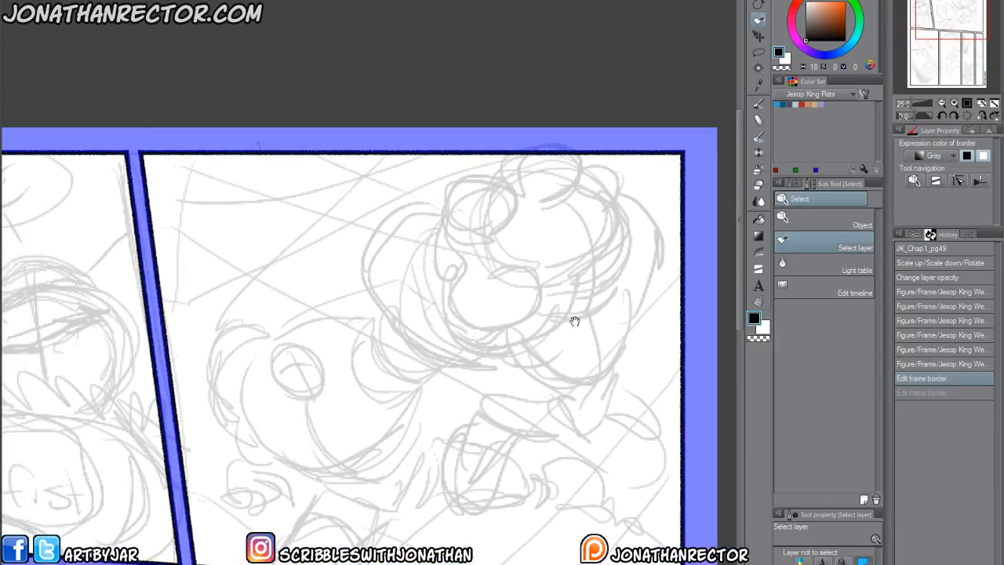
{"action": "left_click_drag", "start_coordinate": [289, 405], "coordinate": [310, 386]}
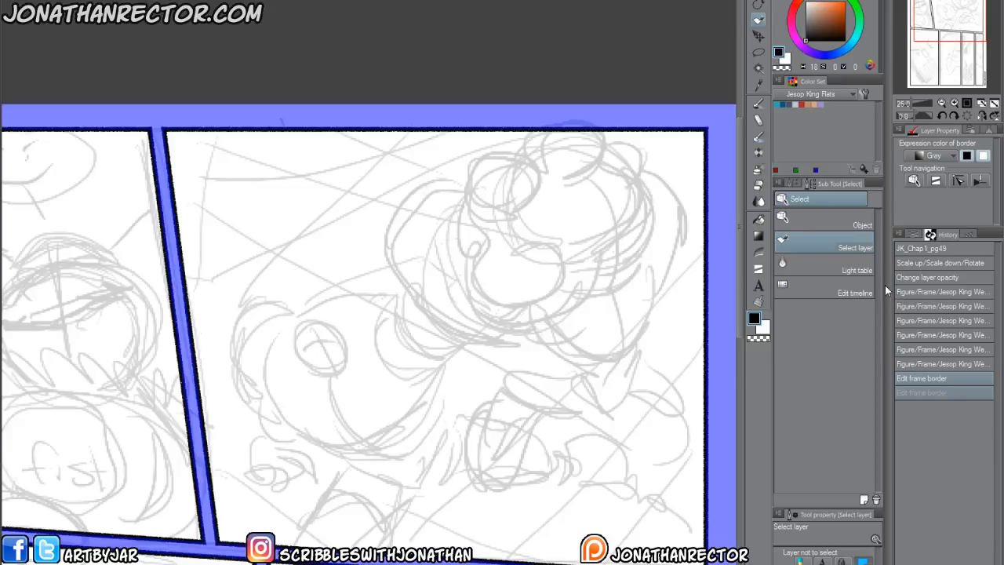
{"action": "key", "text": "ctrl+y"}
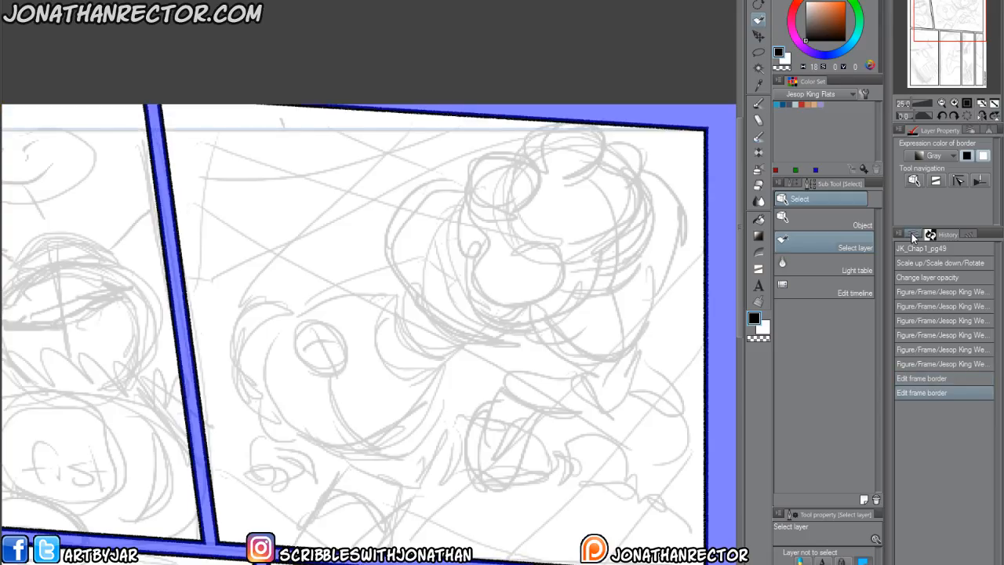
Rasterize the divided frame folder again from the layer list.
{"action": "left_click", "coordinate": [911, 233]}
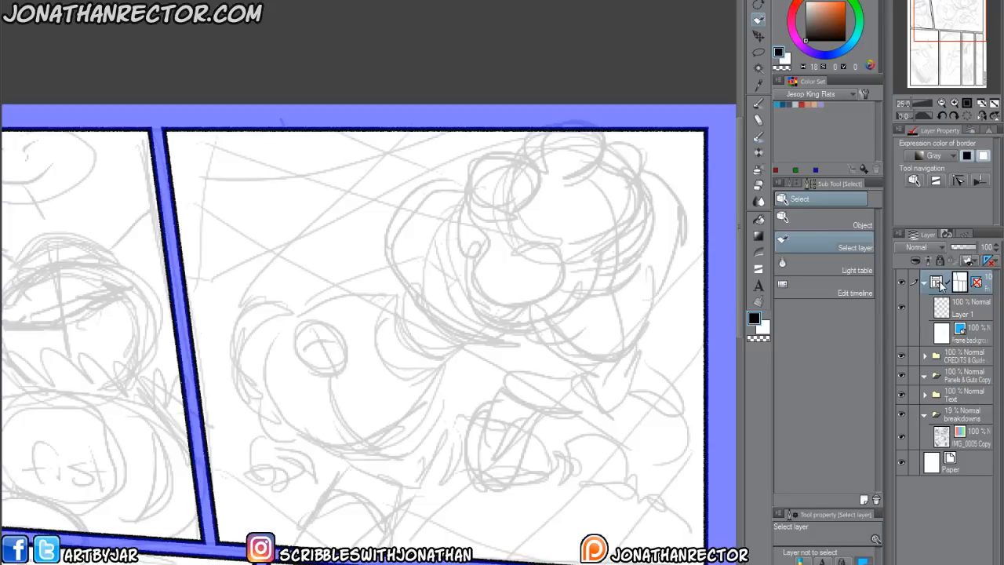
{"action": "right_click", "coordinate": [990, 291]}
{"action": "left_click", "coordinate": [934, 467]}
Delete the leftover frame folder and move the rasterized Frame 1 layer into the Panels & Guts Copy folder.
{"action": "left_click", "coordinate": [987, 312]}
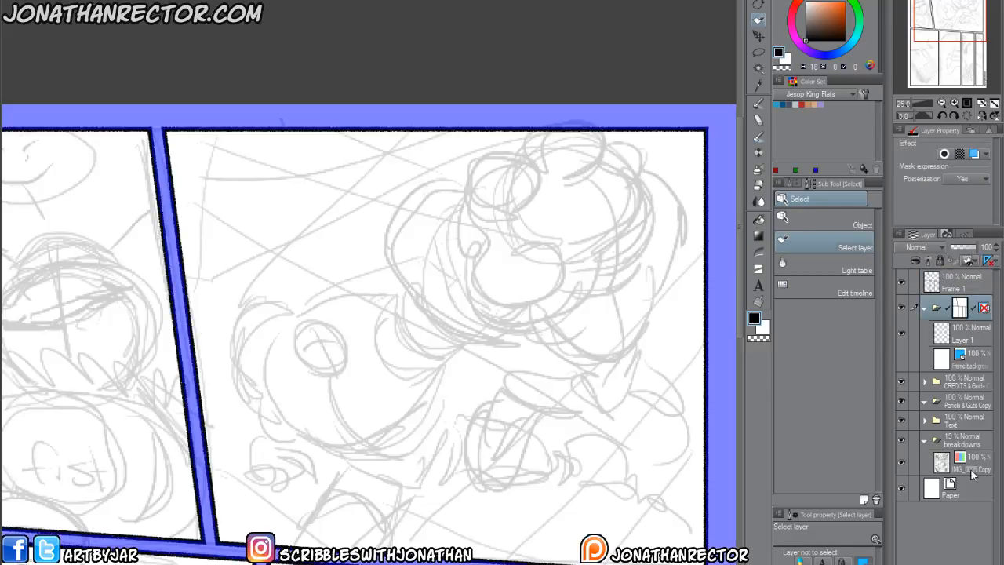
{"action": "key", "text": "Delete"}
{"action": "left_click_drag", "start_coordinate": [955, 283], "coordinate": [954, 324]}
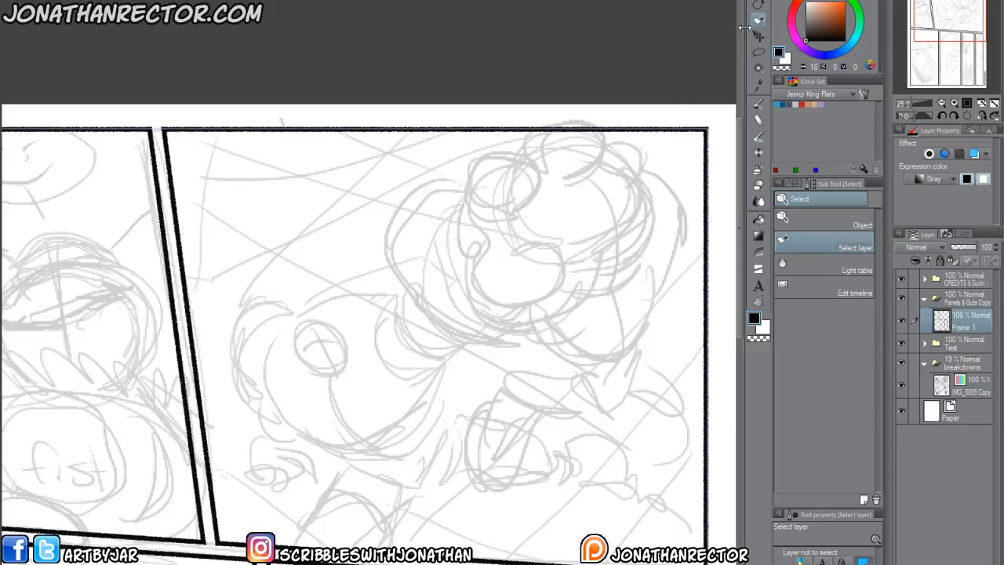
Select the upper-right panel's top and right borders with the Lasso marquee and erase them.
{"action": "left_click", "coordinate": [758, 52]}
{"action": "left_click_drag", "start_coordinate": [524, 456], "coordinate": [451, 407]}
{"action": "mouse_move", "coordinate": [624, 516]}
{"action": "left_mouse_down"}
{"action": "mouse_move", "coordinate": [700, 385]}
{"action": "mouse_move", "coordinate": [666, 34]}
{"action": "mouse_move", "coordinate": [99, 33]}
{"action": "mouse_move", "coordinate": [94, 73]}
{"action": "mouse_move", "coordinate": [153, 169]}
{"action": "left_mouse_up"}
{"action": "left_click", "coordinate": [289, 543]}
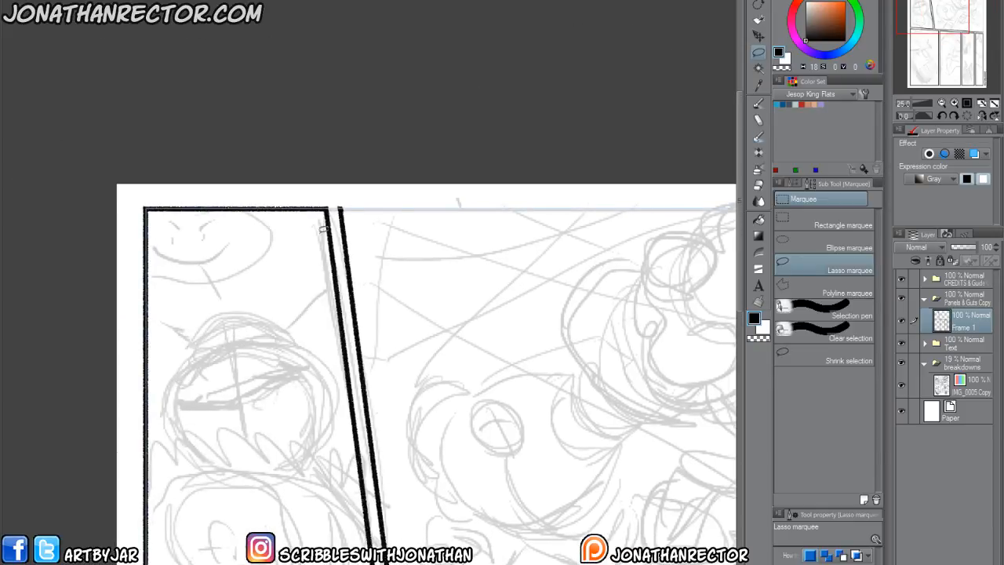
Extend the upper-right panel's slanted left border to the top page edge with the Textured Line tool.
{"action": "scroll", "coordinate": [322, 229], "scroll_direction": "up", "scroll_amount": 1}
{"action": "left_click", "coordinate": [759, 268]}
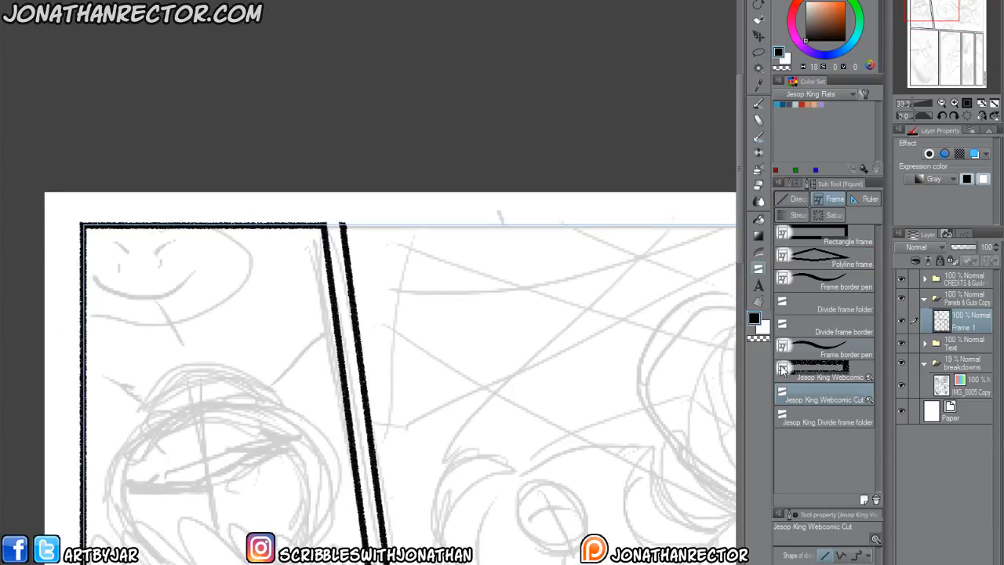
{"action": "left_click", "coordinate": [793, 199]}
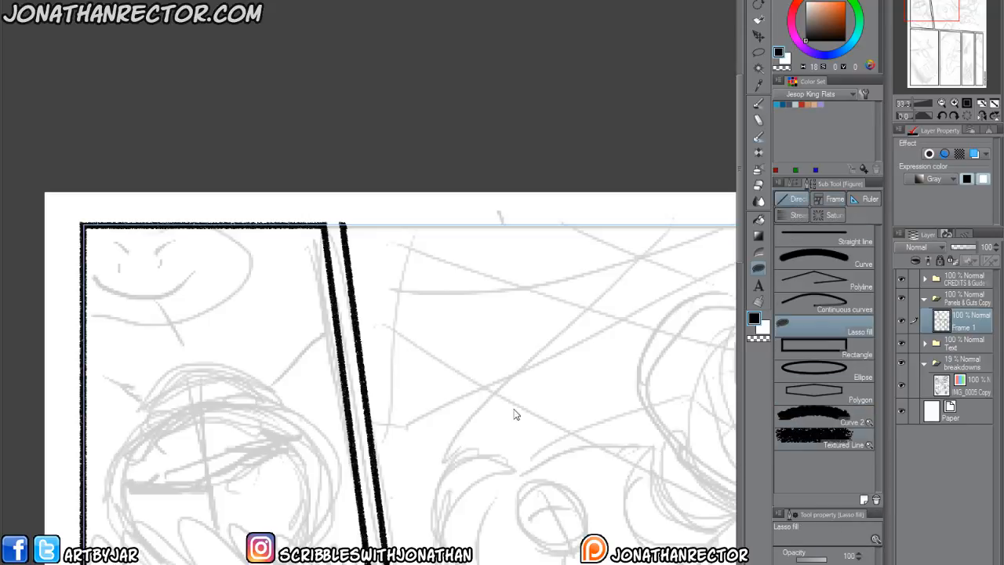
{"action": "left_click", "coordinate": [824, 441]}
{"action": "left_click_drag", "start_coordinate": [351, 291], "coordinate": [337, 186]}
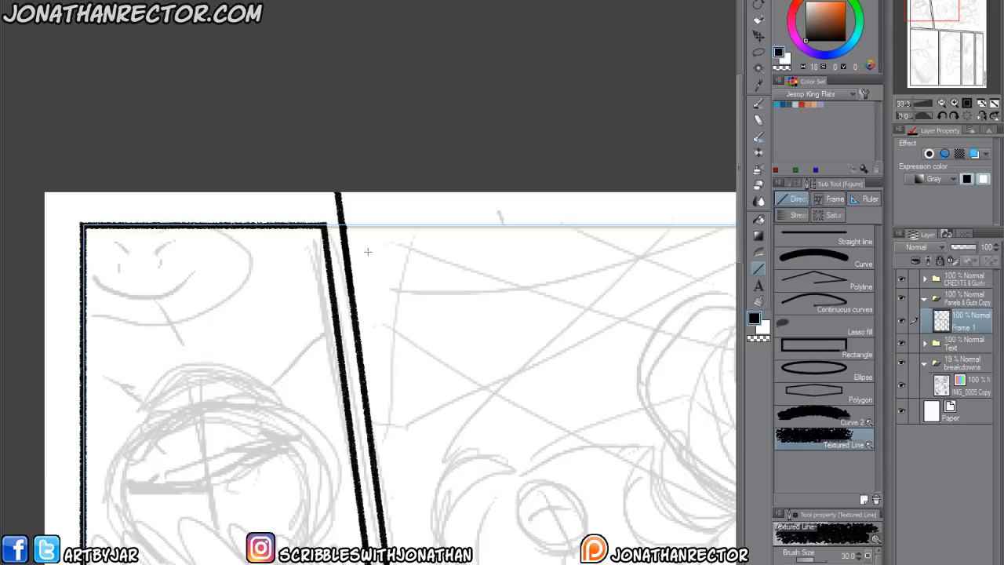
Extend the upper-right panel's bottom border to the right page edge with the Textured Line tool.
{"action": "left_click_drag", "start_coordinate": [507, 522], "coordinate": [183, 225]}
{"action": "left_click_drag", "start_coordinate": [603, 511], "coordinate": [310, 433]}
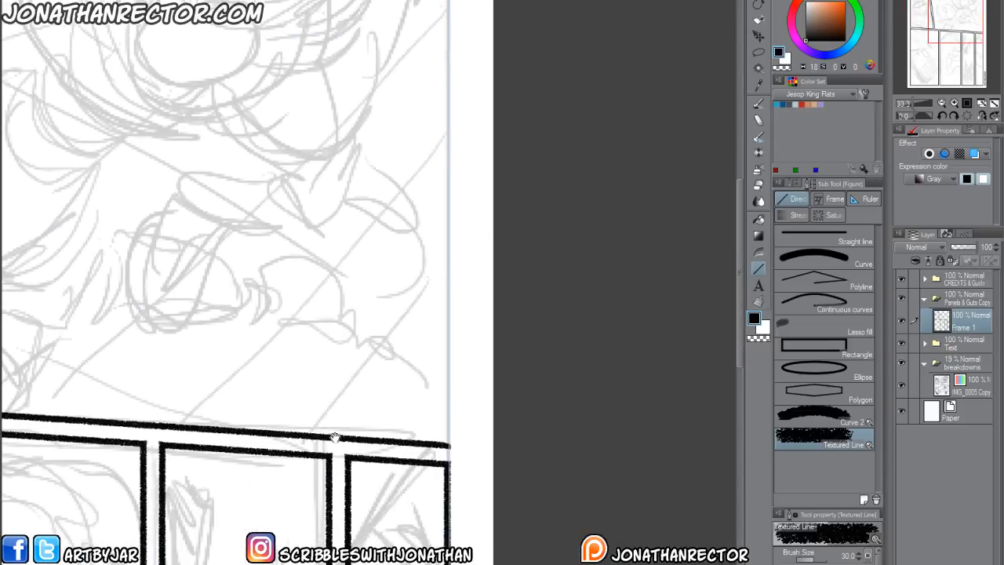
{"action": "left_click_drag", "start_coordinate": [382, 441], "coordinate": [511, 452]}
{"action": "scroll", "coordinate": [401, 481], "scroll_direction": "down", "scroll_amount": 6}
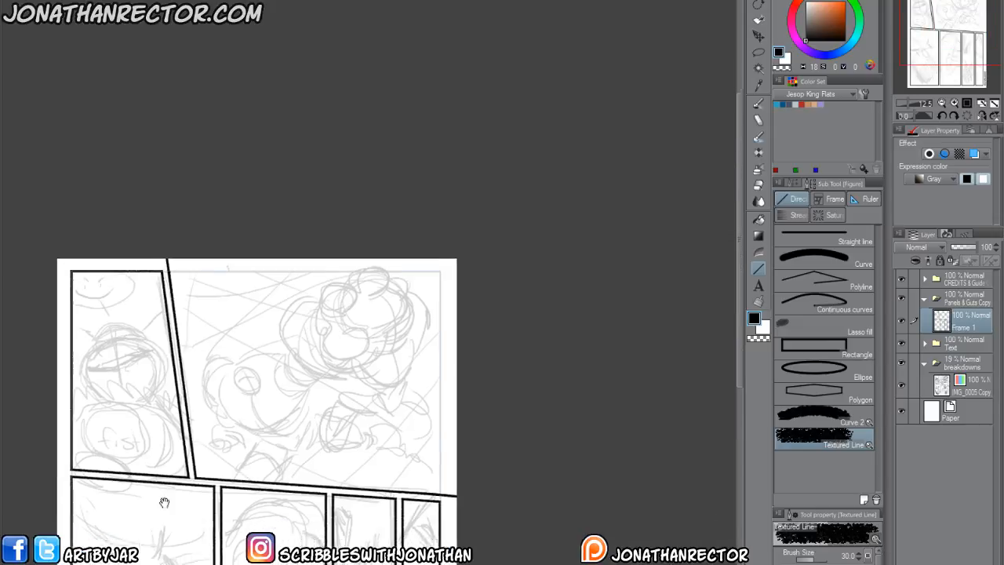
Check the whole page's panel borders by toggling the breakdown sketch's visibility off and on.
{"action": "left_click_drag", "start_coordinate": [164, 502], "coordinate": [317, 305]}
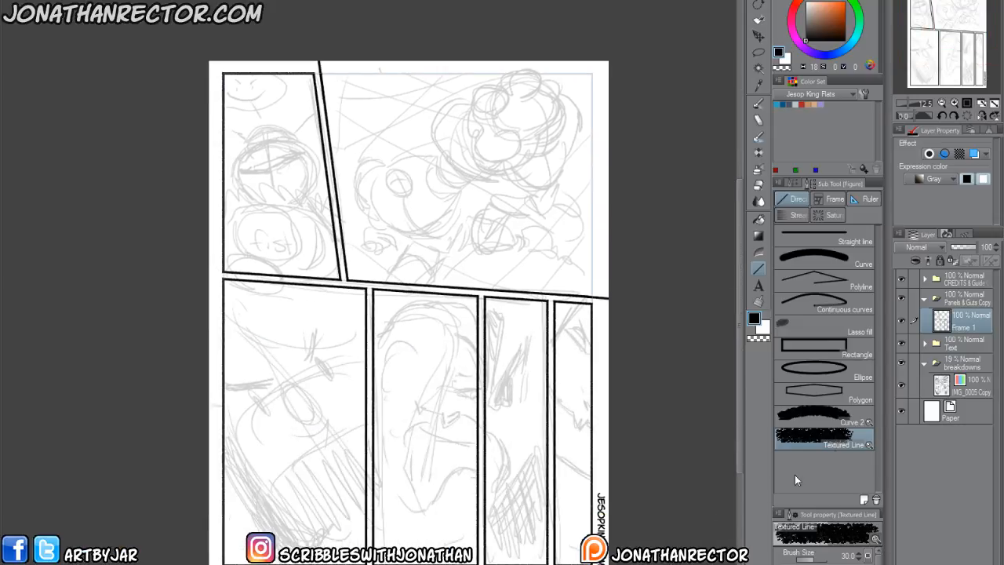
{"action": "left_click", "coordinate": [901, 385]}
{"action": "left_click", "coordinate": [901, 386]}
{"action": "mouse_move", "coordinate": [293, 390]}
{"action": "left_mouse_down"}
{"action": "mouse_move", "coordinate": [307, 421]}
{"action": "mouse_move", "coordinate": [305, 455]}
{"action": "mouse_move", "coordinate": [293, 402]}
{"action": "left_mouse_up"}
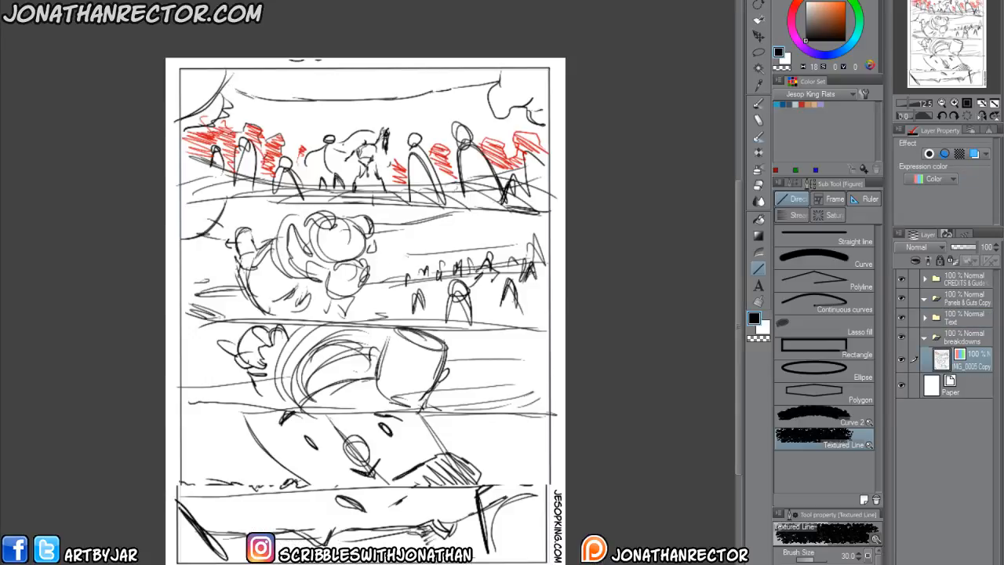
Lower the opacity of the new page's breakdowns folder to 29%.
{"action": "left_click", "coordinate": [963, 338]}
{"action": "left_click", "coordinate": [958, 246]}
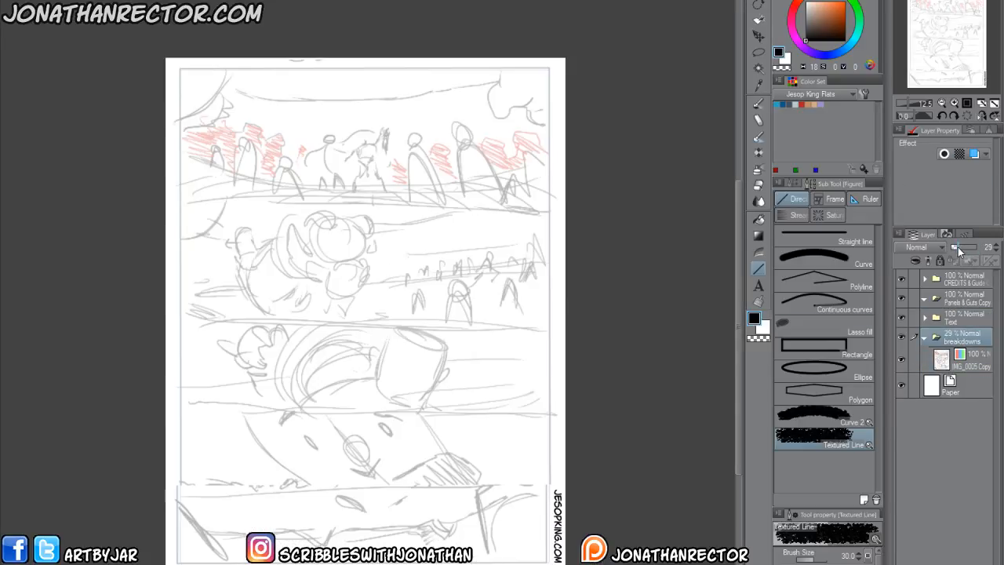
Hide the breakdowns, create a bordered Jesop King Webcomic frame along the page's margin guides, and show the breakdowns again.
{"action": "left_click", "coordinate": [951, 298]}
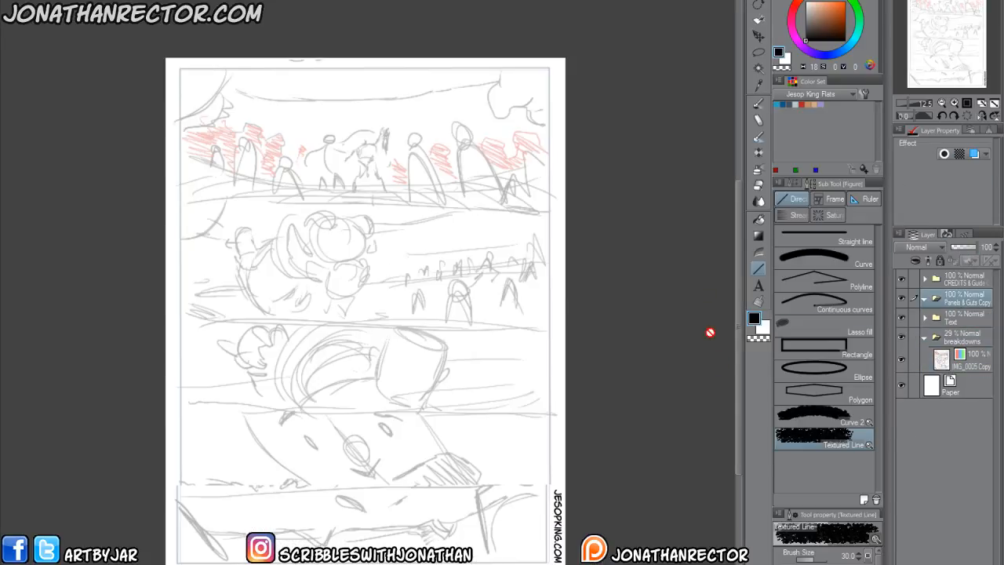
{"action": "left_click", "coordinate": [820, 200]}
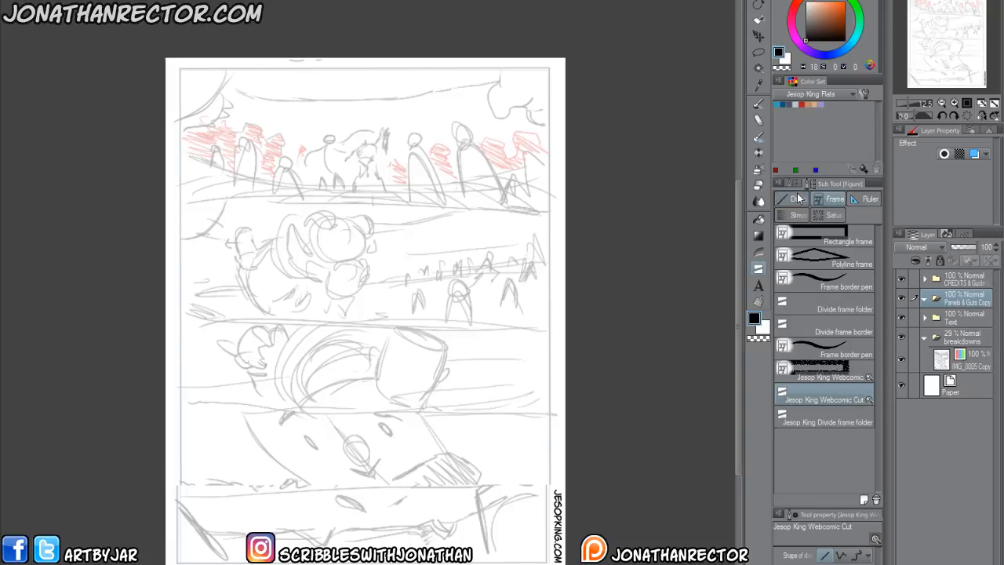
{"action": "left_click", "coordinate": [902, 338]}
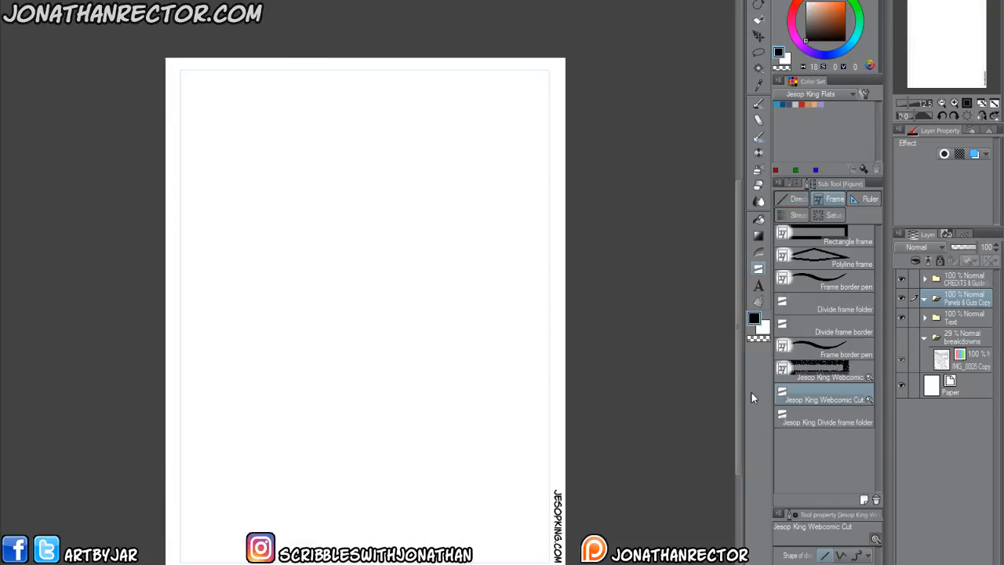
{"action": "left_click", "coordinate": [812, 370]}
{"action": "left_click", "coordinate": [180, 71]}
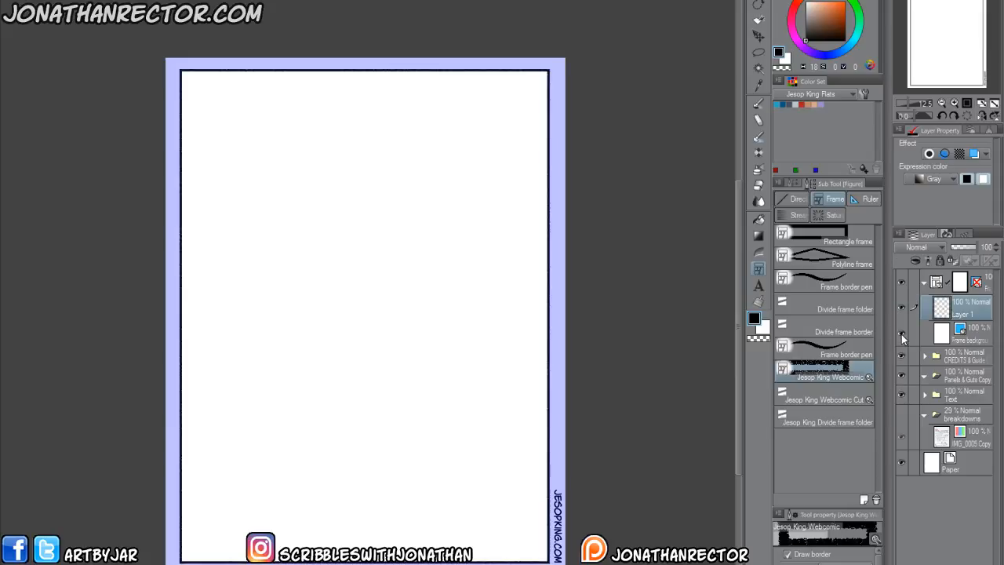
{"action": "left_click", "coordinate": [899, 413]}
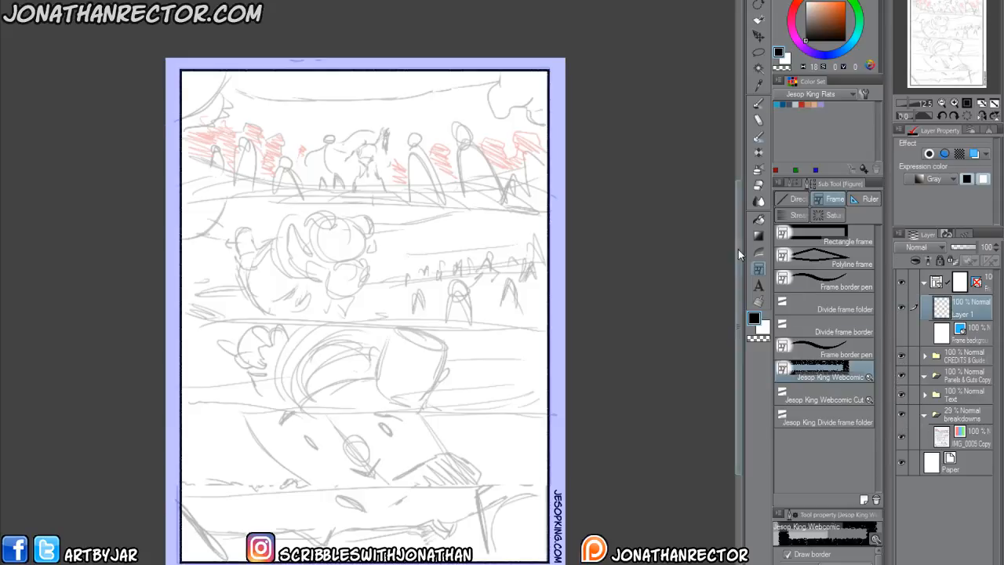
Divide the page frame into five horizontal panels along the breakdown's rows with the Jesop King Webcomic Cut tool.
{"action": "left_click", "coordinate": [808, 401]}
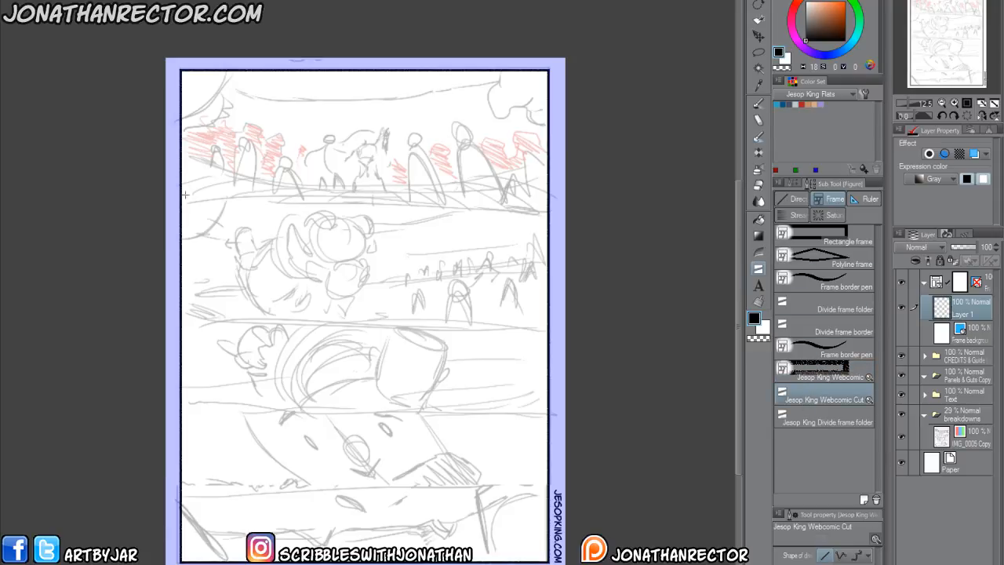
{"action": "left_click_drag", "start_coordinate": [183, 201], "coordinate": [190, 201]}
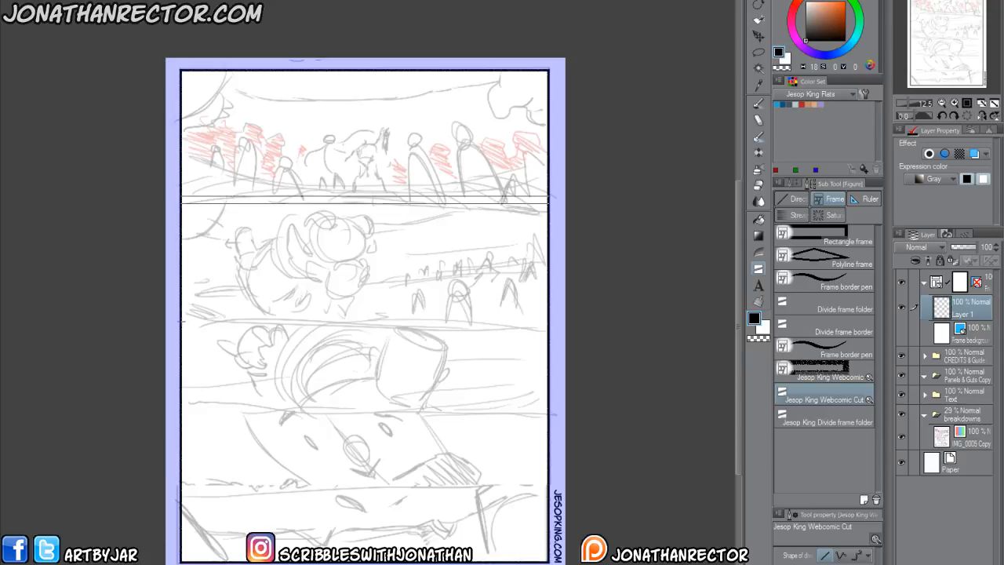
{"action": "left_click_drag", "start_coordinate": [182, 323], "coordinate": [192, 323]}
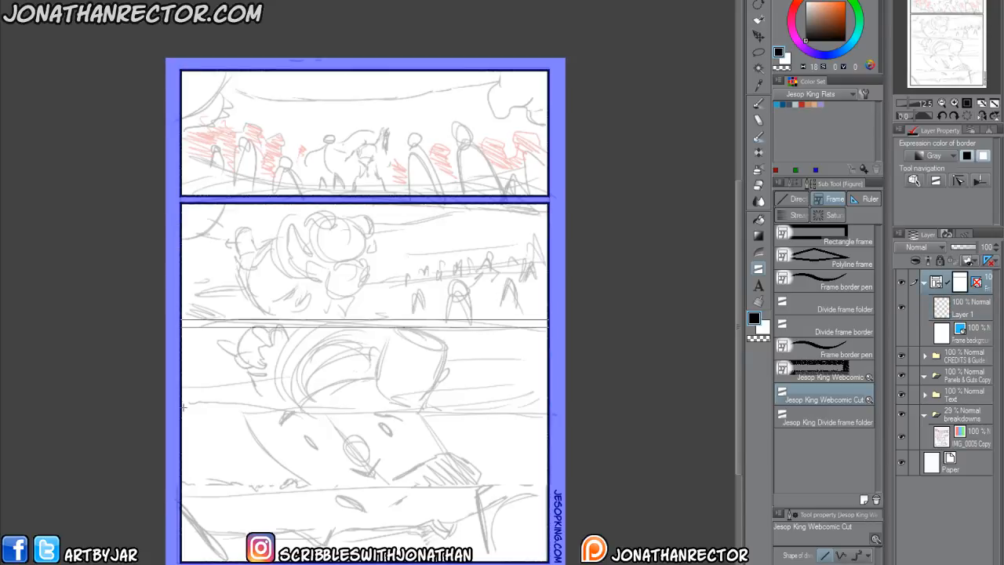
{"action": "left_click_drag", "start_coordinate": [183, 406], "coordinate": [185, 405]}
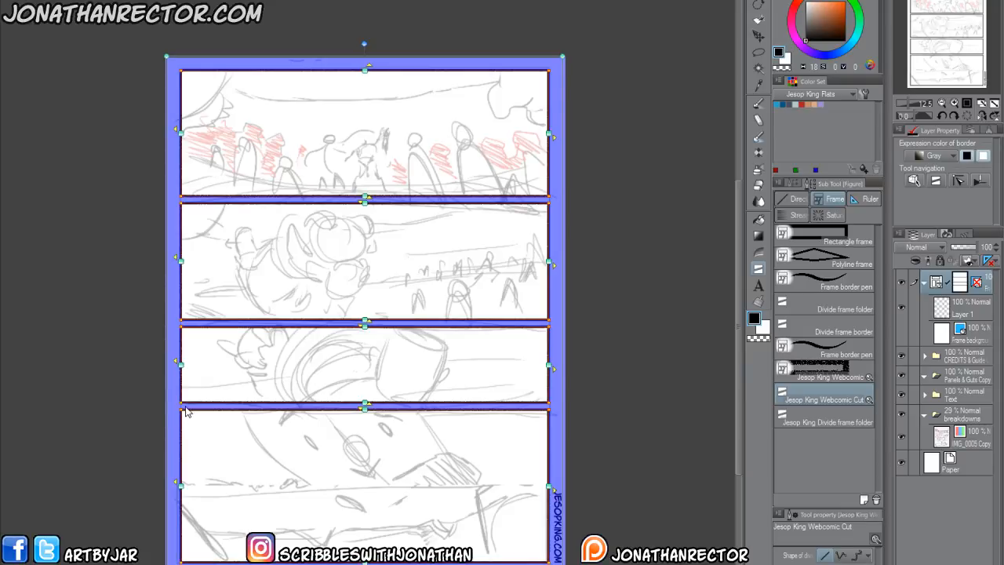
{"action": "key", "text": "ctrl+z"}
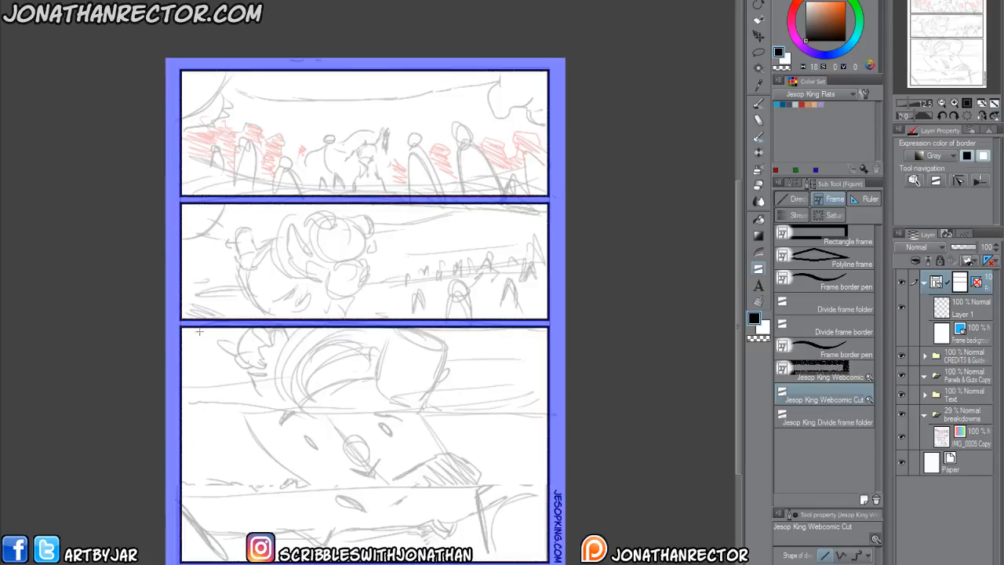
{"action": "left_click_drag", "start_coordinate": [183, 412], "coordinate": [187, 413]}
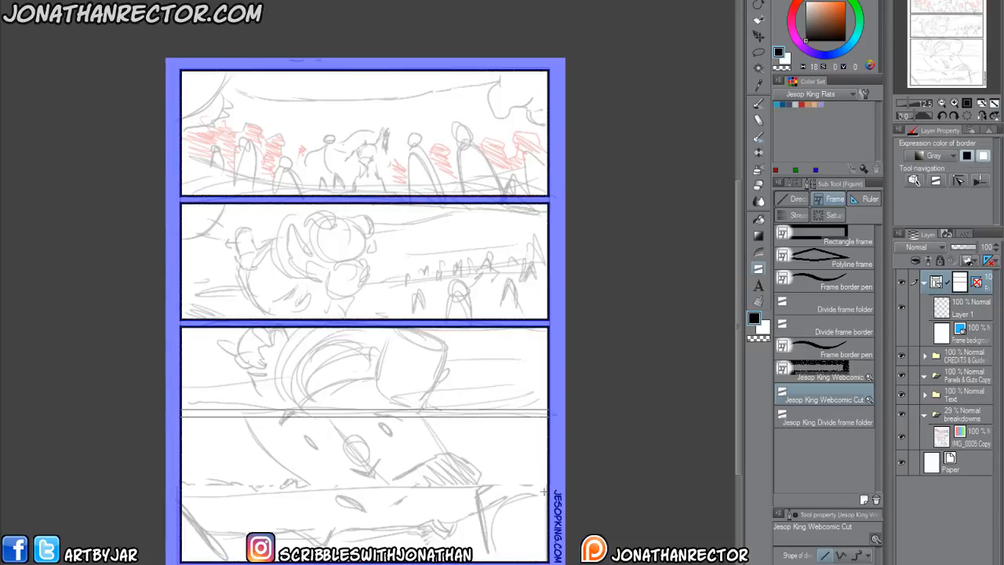
{"action": "left_click_drag", "start_coordinate": [547, 486], "coordinate": [546, 490]}
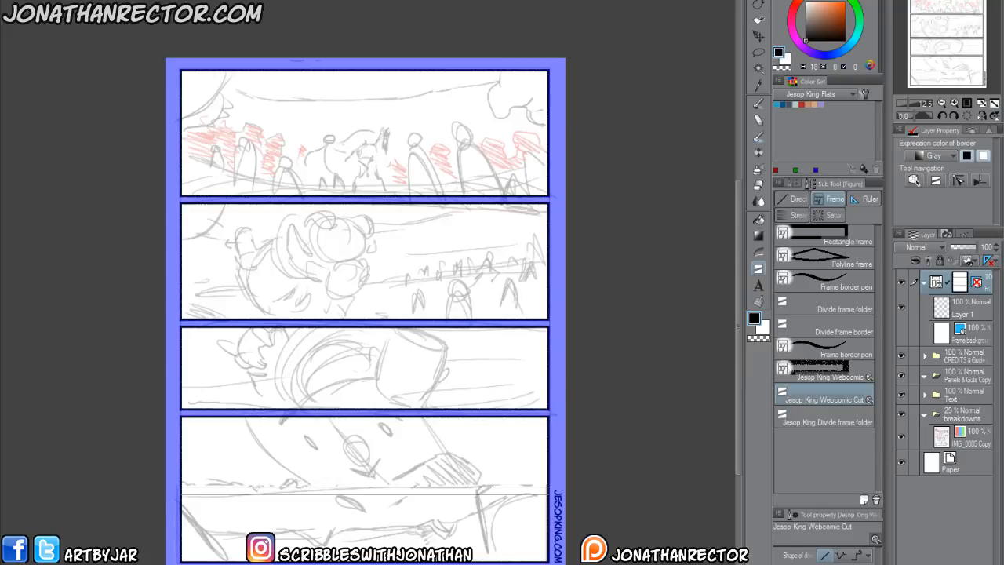
{"action": "left_click_drag", "start_coordinate": [182, 490], "coordinate": [547, 491]}
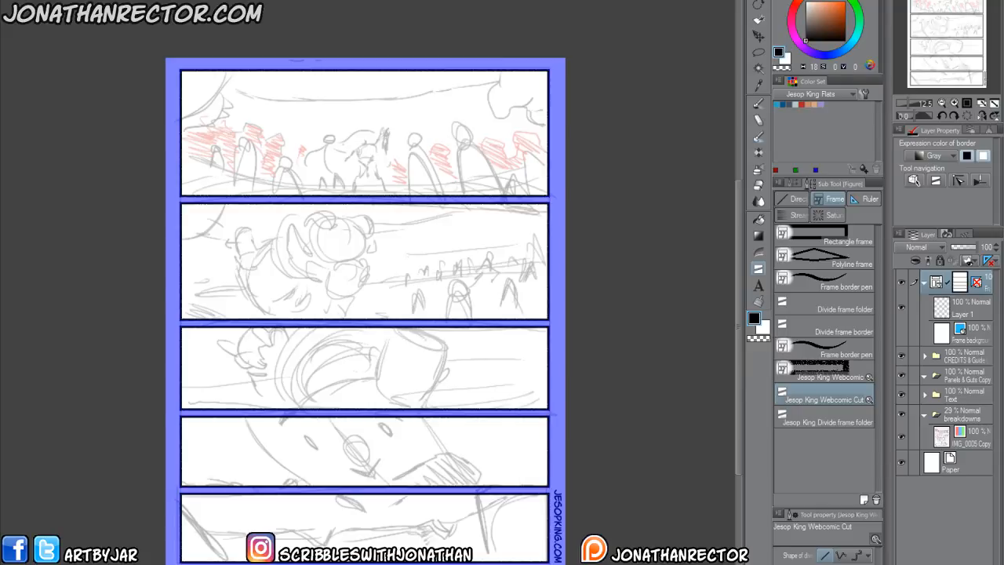
Rasterize the divided frame, delete the leftover frame folder, and place the Frame 1 layer in the Panels & Guts Copy folder.
{"action": "right_click", "coordinate": [981, 284]}
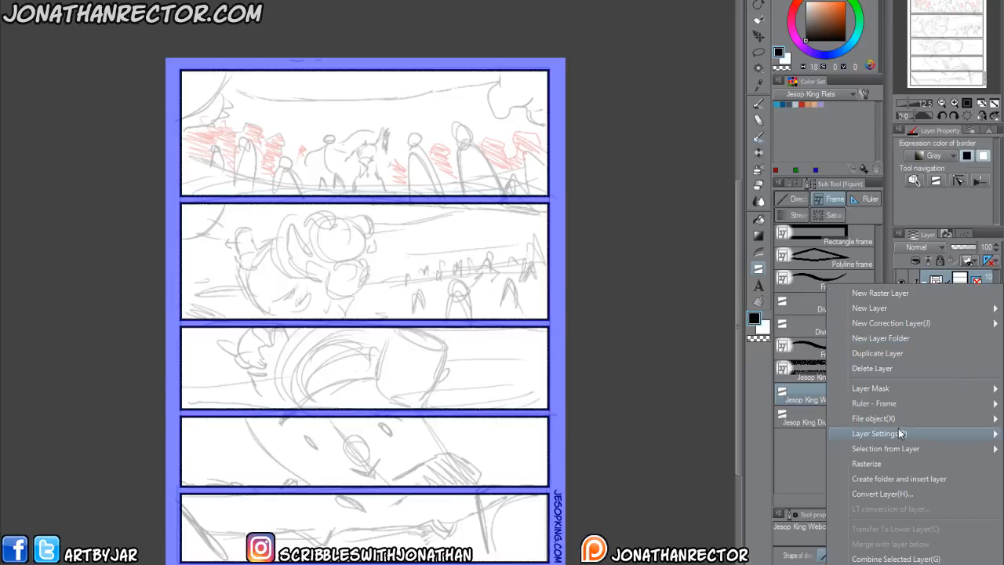
{"action": "left_click", "coordinate": [883, 470]}
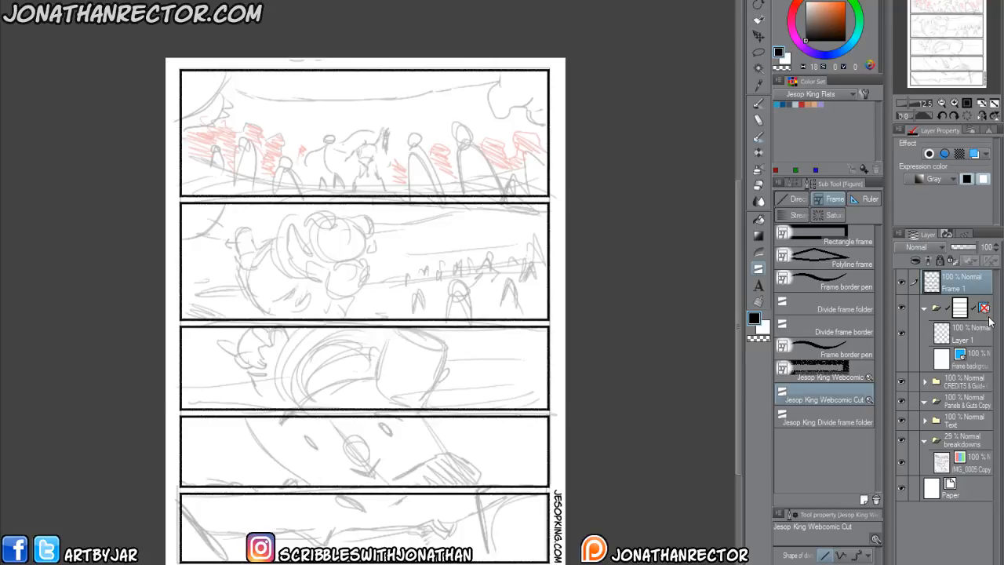
{"action": "key", "text": "Delete"}
{"action": "left_click_drag", "start_coordinate": [950, 283], "coordinate": [950, 329]}
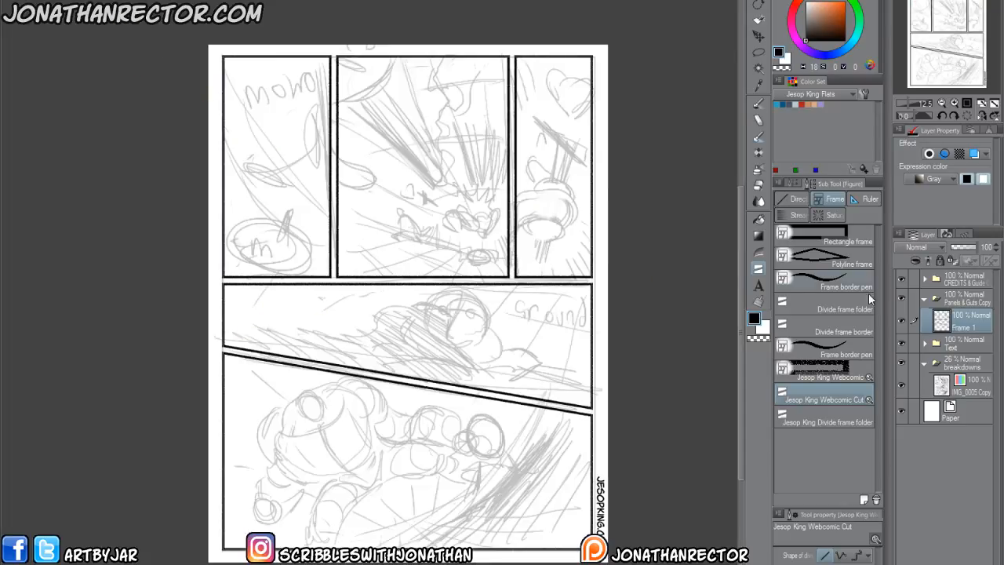
Paste the dialogue beginning "The reason us Jubbils haven't been purged from the galaxy" as text starting in the upper-left panel.
{"action": "left_click", "coordinate": [958, 345]}
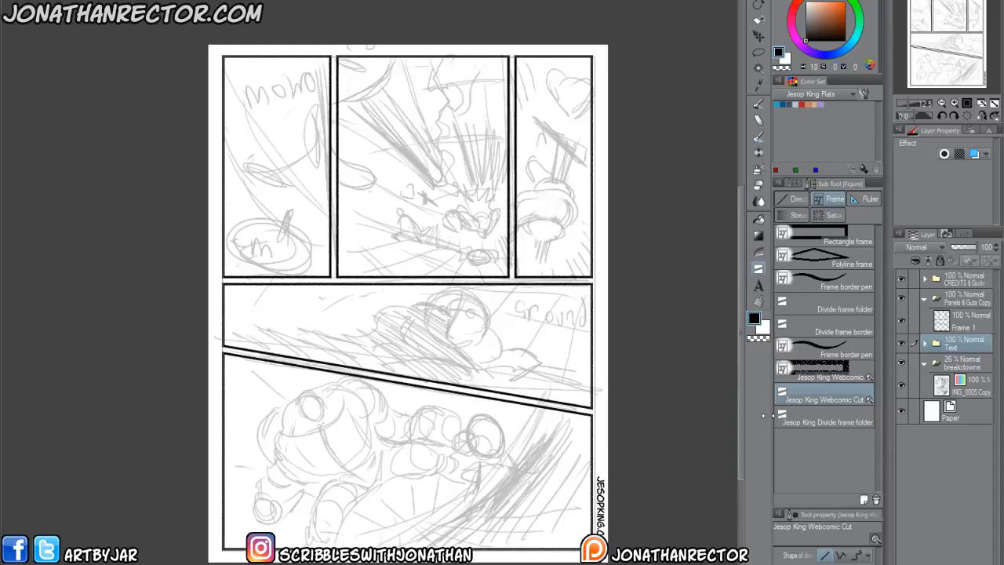
{"action": "left_click", "coordinate": [759, 285]}
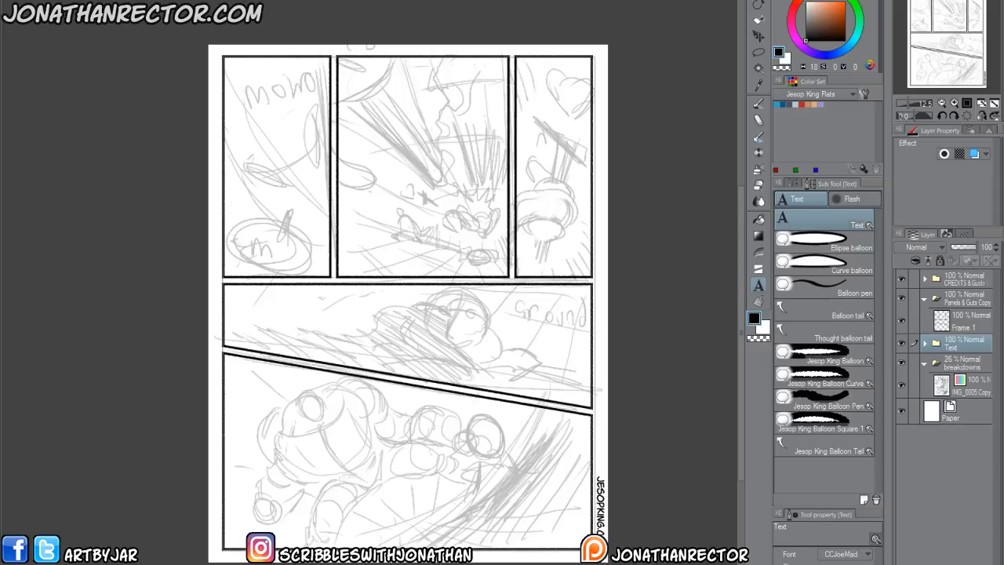
{"action": "left_click_drag", "start_coordinate": [284, 187], "coordinate": [317, 244]}
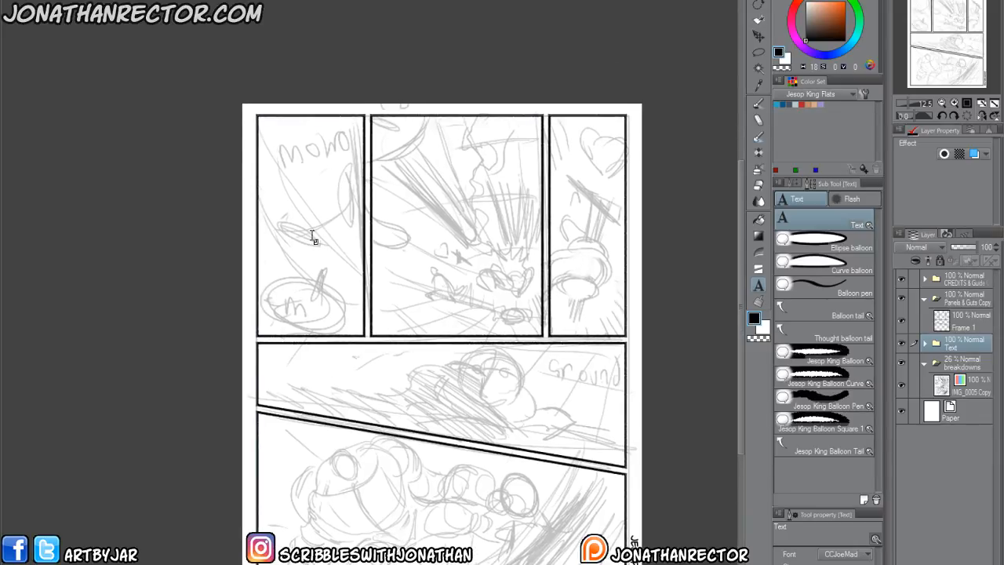
{"action": "left_click", "coordinate": [273, 182]}
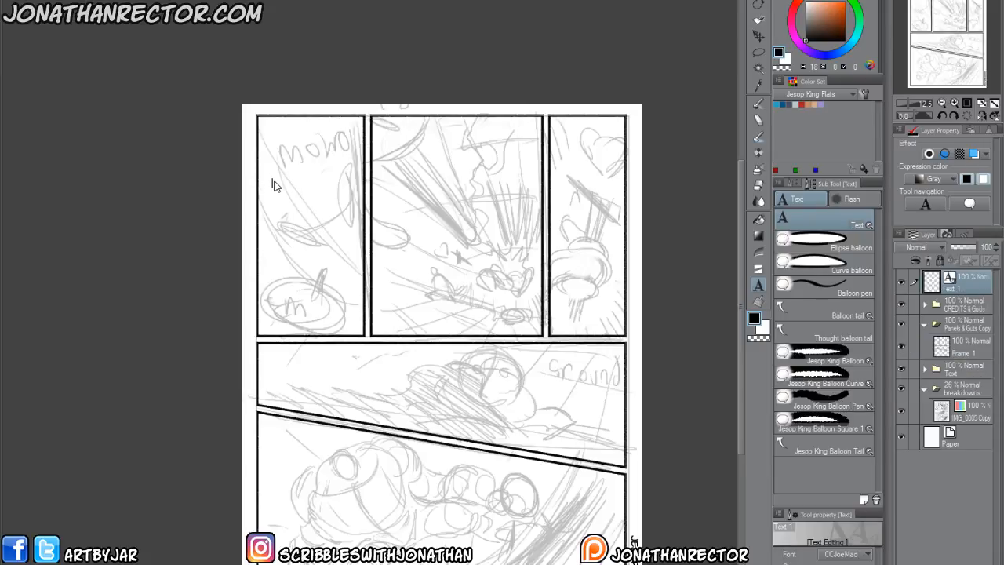
{"action": "key", "text": "ctrl+v"}
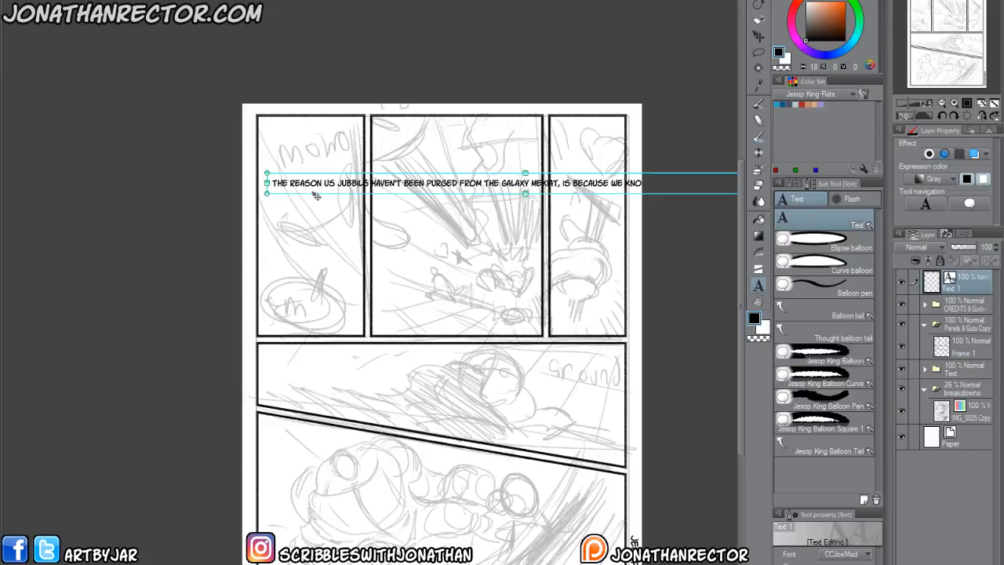
{"action": "left_click_drag", "start_coordinate": [317, 197], "coordinate": [299, 170]}
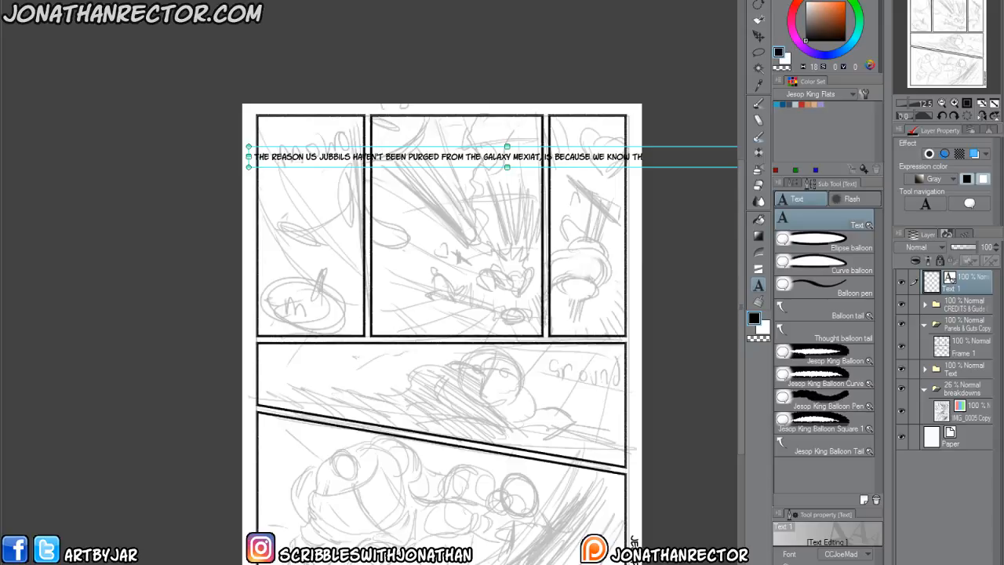
Add the text "Now STAY down!" to the upper middle panel and "...!" below it.
{"action": "left_click", "coordinate": [404, 226]}
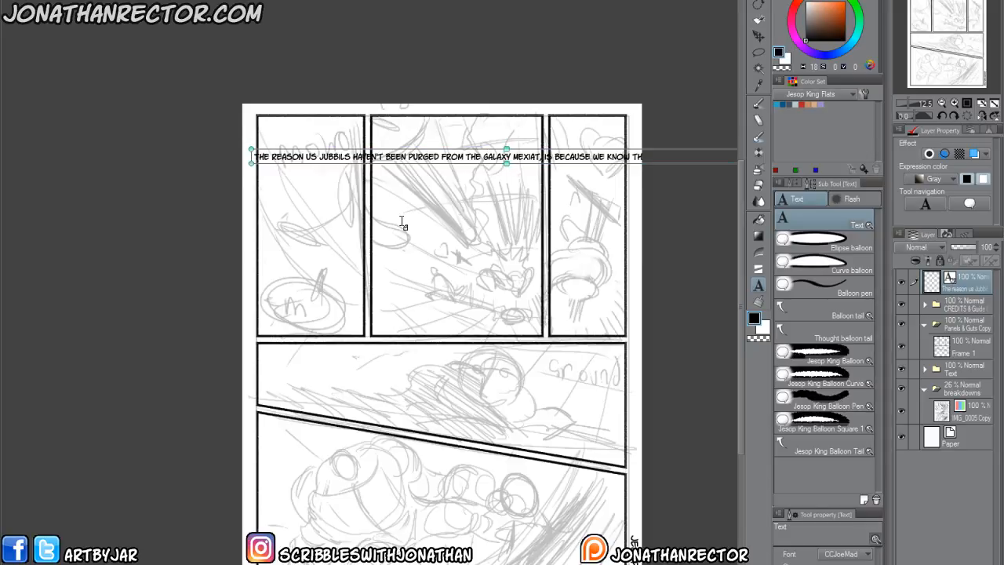
{"action": "type", "text": "NOW STAY DOWN!"}
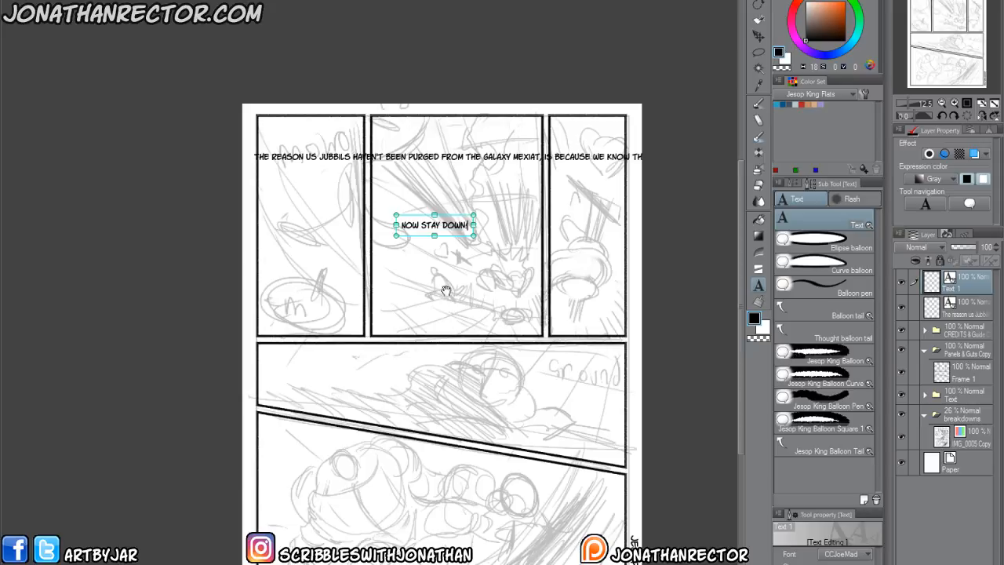
{"action": "left_click", "coordinate": [429, 292]}
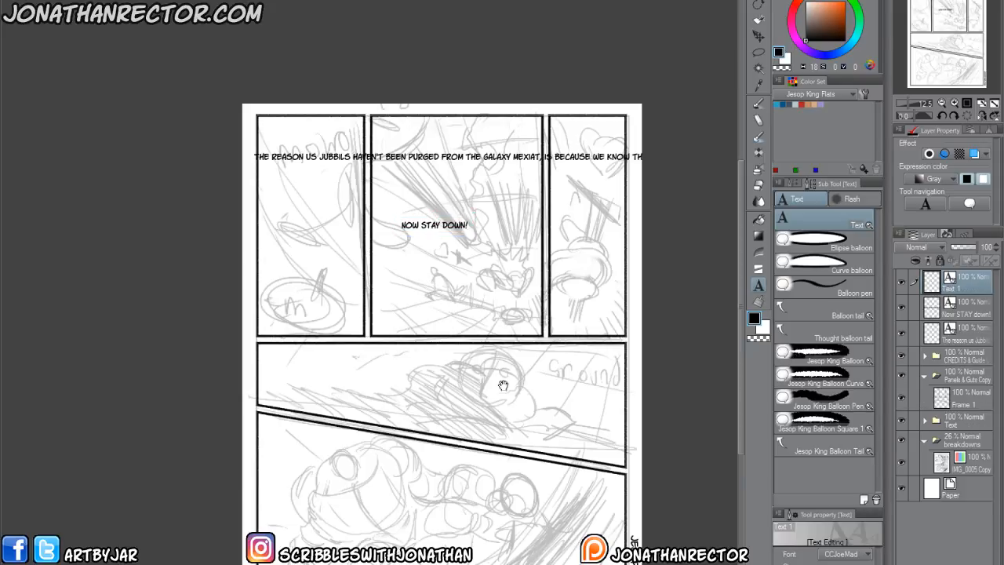
{"action": "type", "text": "...I"}
{"action": "key", "text": "Escape"}
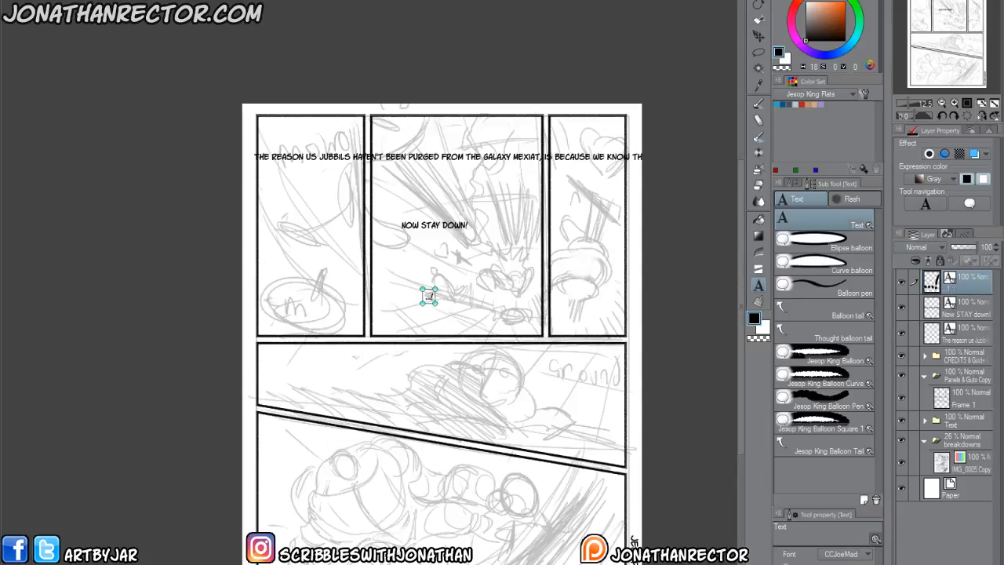
Paste "I will never stay dow...." into the wide middle panel and "It's over, Doblin..." into the bottom panel.
{"action": "left_click", "coordinate": [432, 396]}
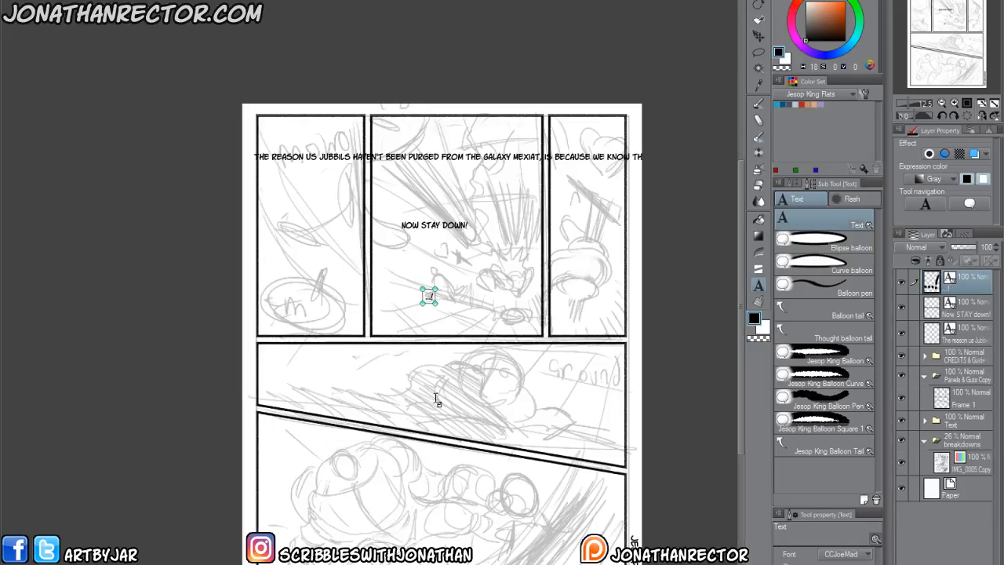
{"action": "type", "text": "I WILL NEVER STAY DOW..."}
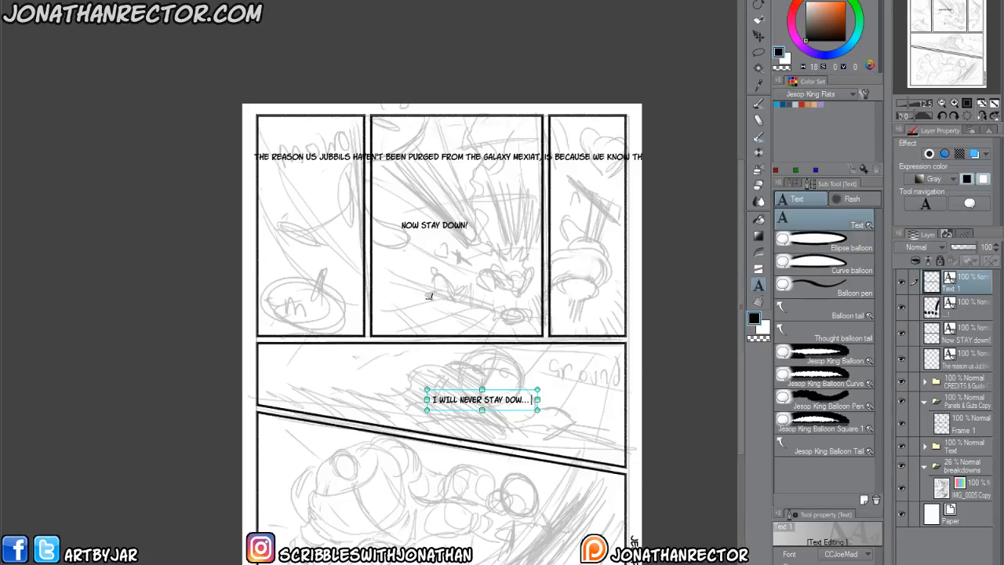
{"action": "left_click", "coordinate": [303, 478]}
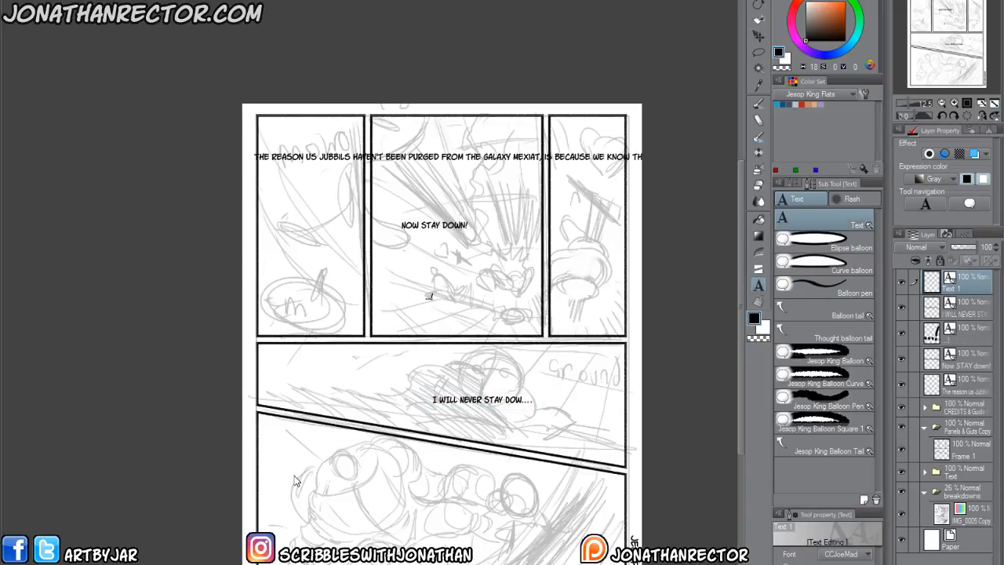
{"action": "left_click", "coordinate": [295, 480]}
{"action": "key", "text": "ctrl+v"}
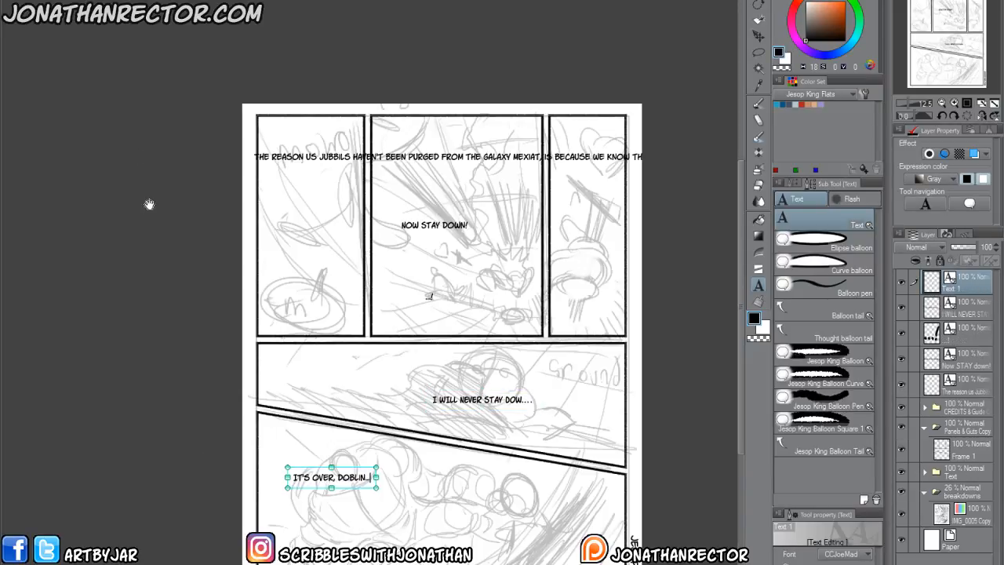
{"action": "left_click", "coordinate": [162, 243]}
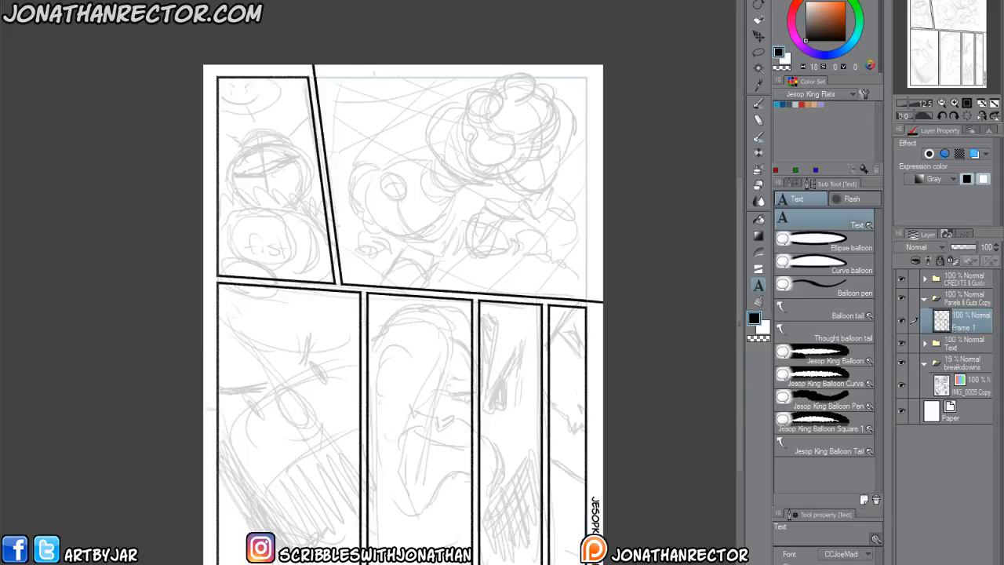
On the next page, paste "Gwa gwa gwaaaggkk!!!" in the upper-left panel and the "If I knew you was a war-machine" line in the upper-right panel.
{"action": "left_click", "coordinate": [228, 107]}
{"action": "type", "text": "GWA GWA GWAAAGGKK!!"}
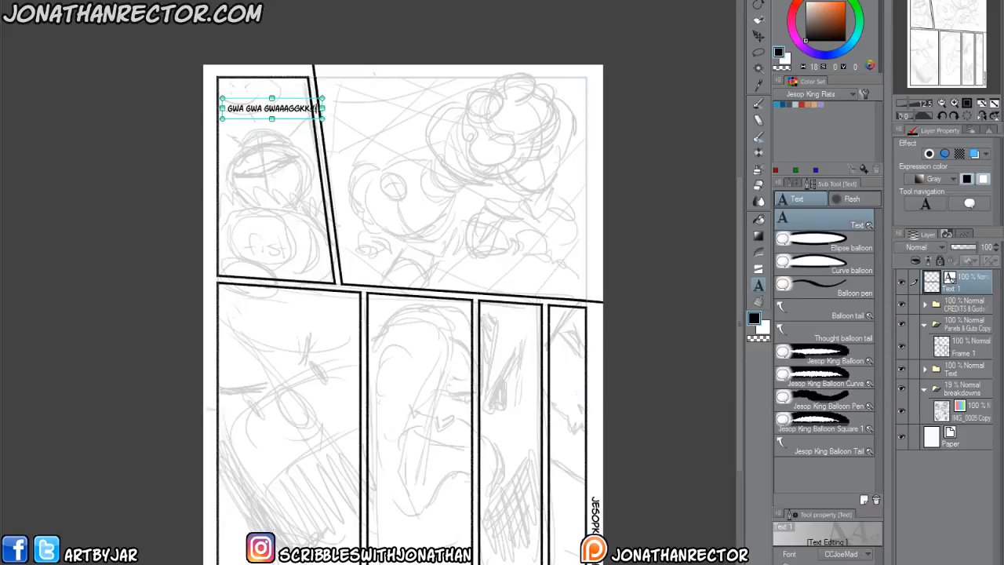
{"action": "left_click", "coordinate": [352, 148]}
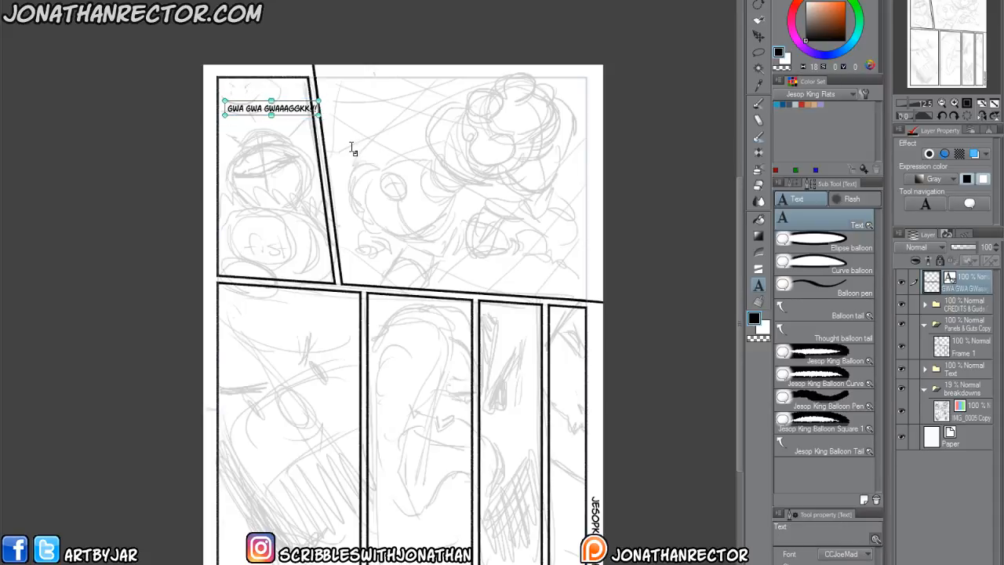
{"action": "left_click", "coordinate": [349, 149]}
{"action": "key", "text": "ctrl+v"}
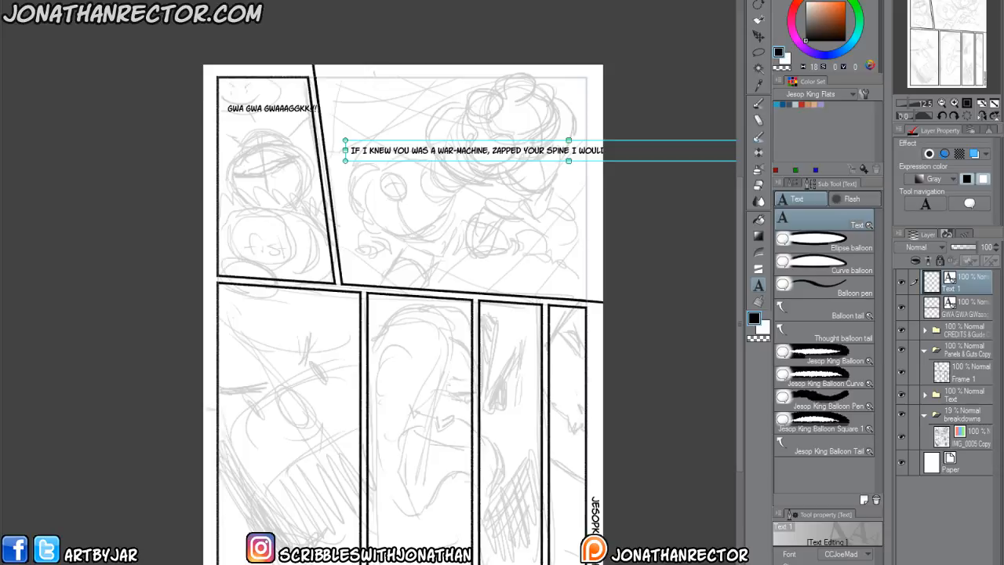
Paste "Who bought your aid, Mexiat? Why are you here?" in the first lower panel and the "If I were to tell you that" line in the second.
{"action": "left_click", "coordinate": [139, 343]}
{"action": "left_click", "coordinate": [237, 338]}
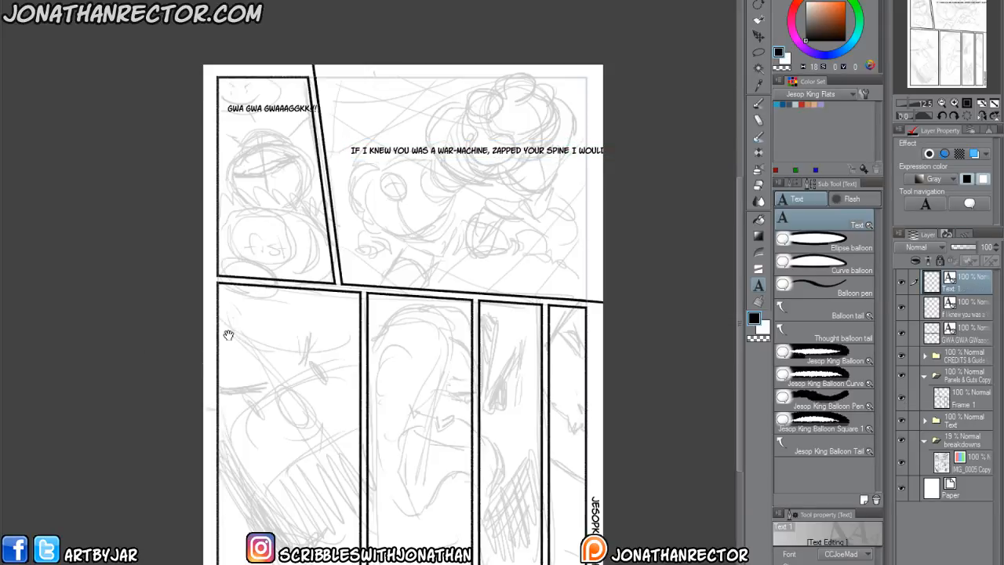
{"action": "type", "text": "WHO BOUGHT YOUR AID, MEXIAT? WHY ARE YOU HERE?"}
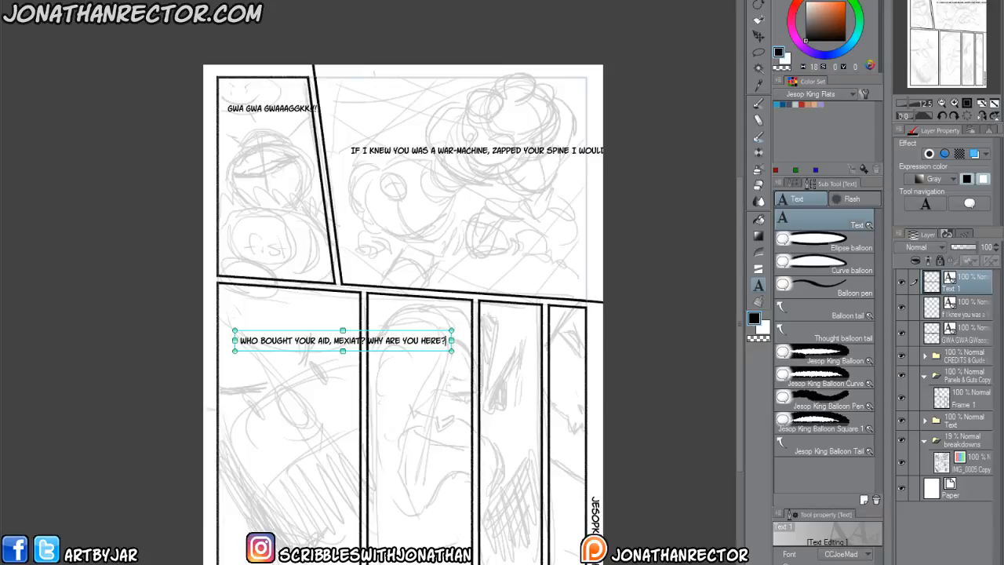
{"action": "left_click", "coordinate": [379, 418]}
{"action": "left_click", "coordinate": [377, 422]}
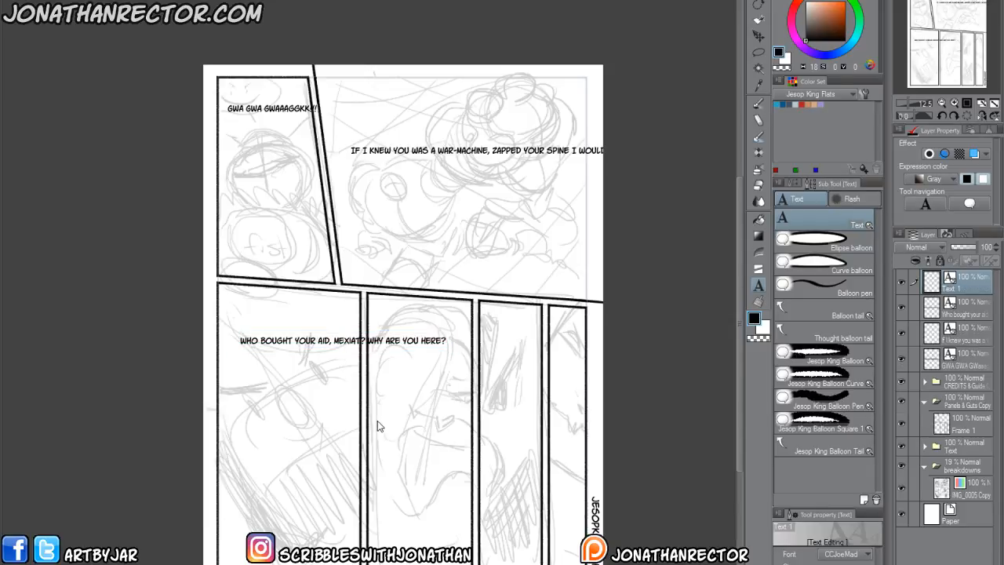
{"action": "key", "text": "ctrl+v"}
Add the text "..." to the third lower panel and "...heh..." to the last narrow panel.
{"action": "left_click", "coordinate": [491, 510]}
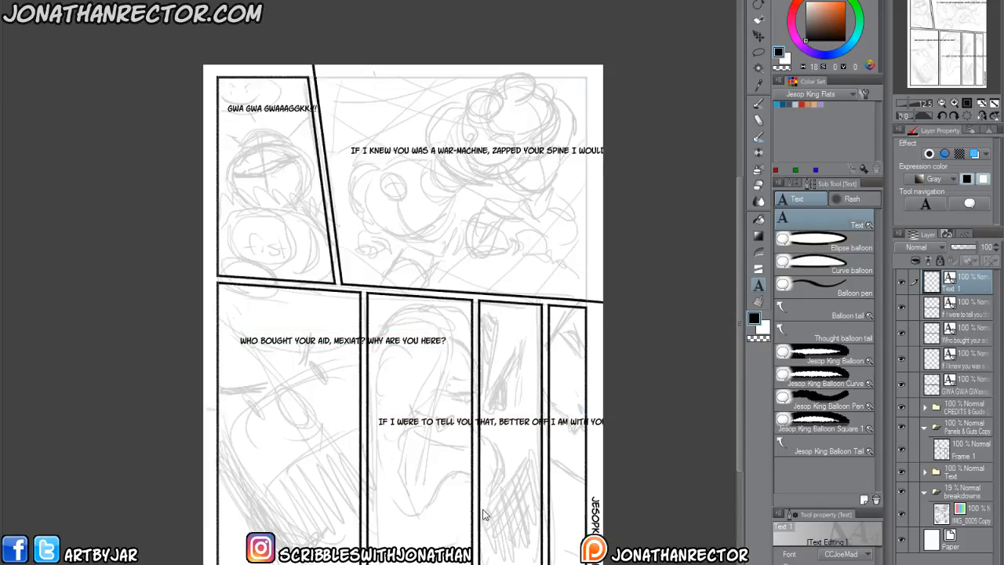
{"action": "left_click", "coordinate": [485, 510]}
{"action": "left_click", "coordinate": [554, 538]}
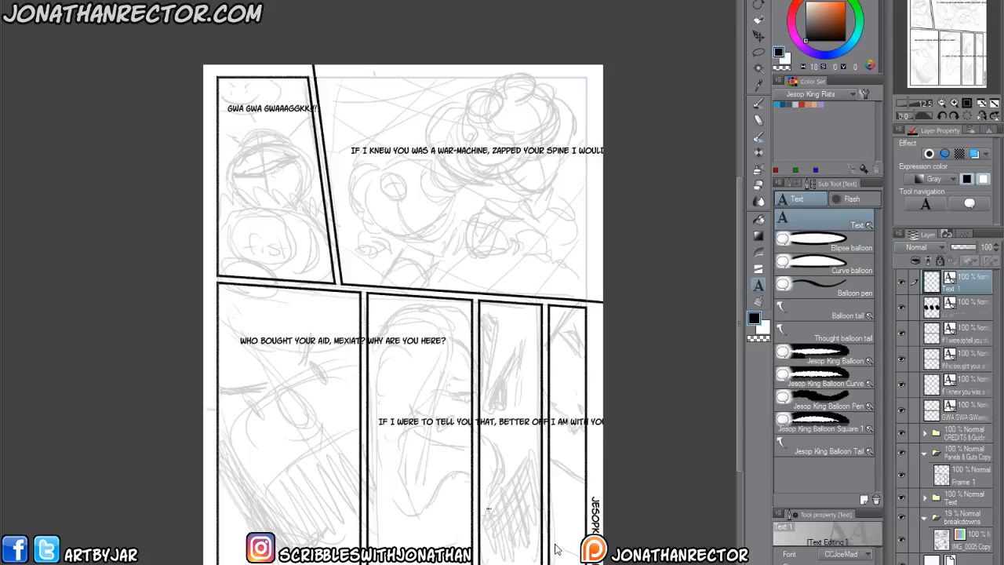
{"action": "type", "text": "...heh"}
{"action": "type", "text": "...HEH"}
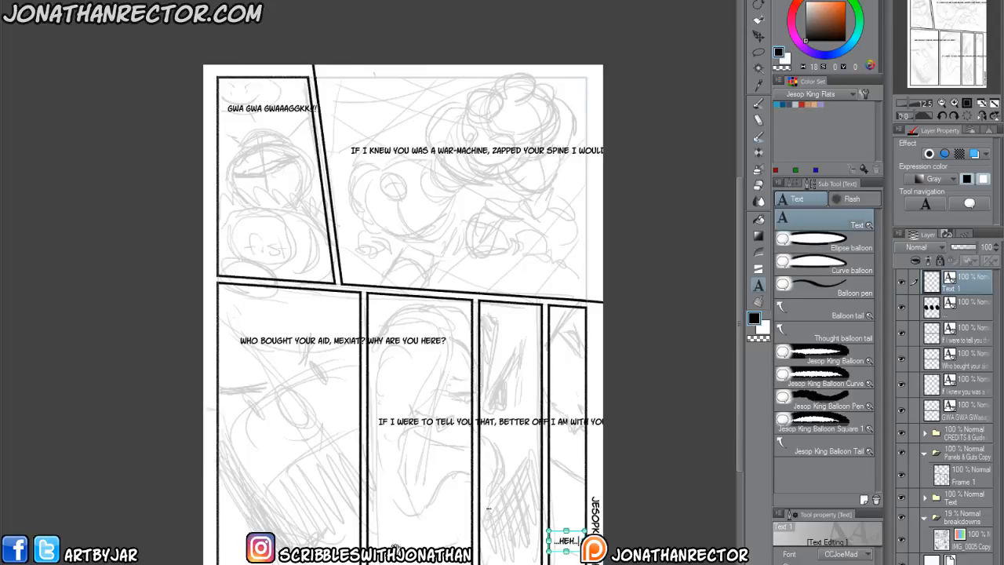
On the next page, paste "Doblins! Your king has been defeated!" and the "Be grateful that the last living war-machine" line in the top panel.
{"action": "left_click", "coordinate": [362, 540]}
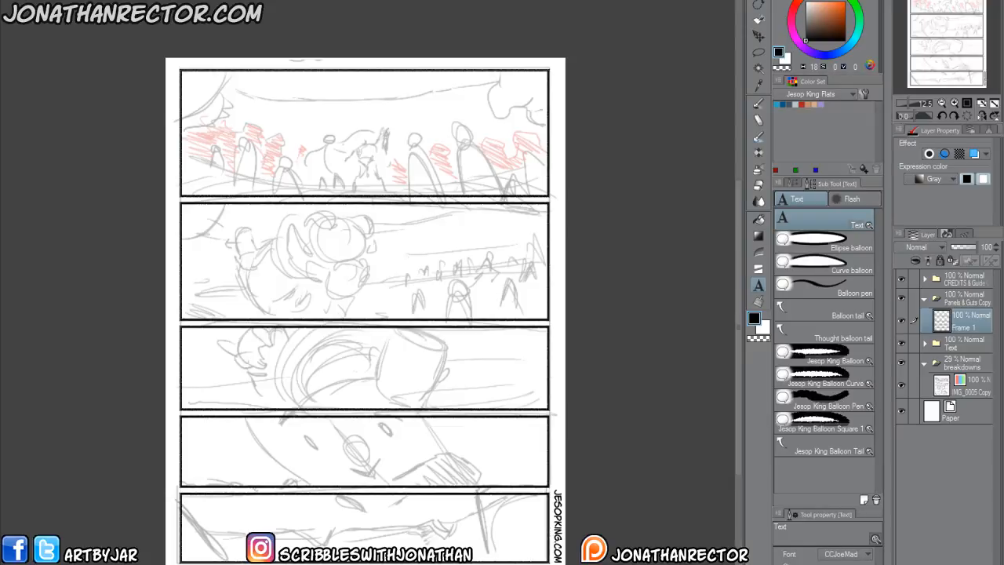
{"action": "left_click", "coordinate": [224, 96]}
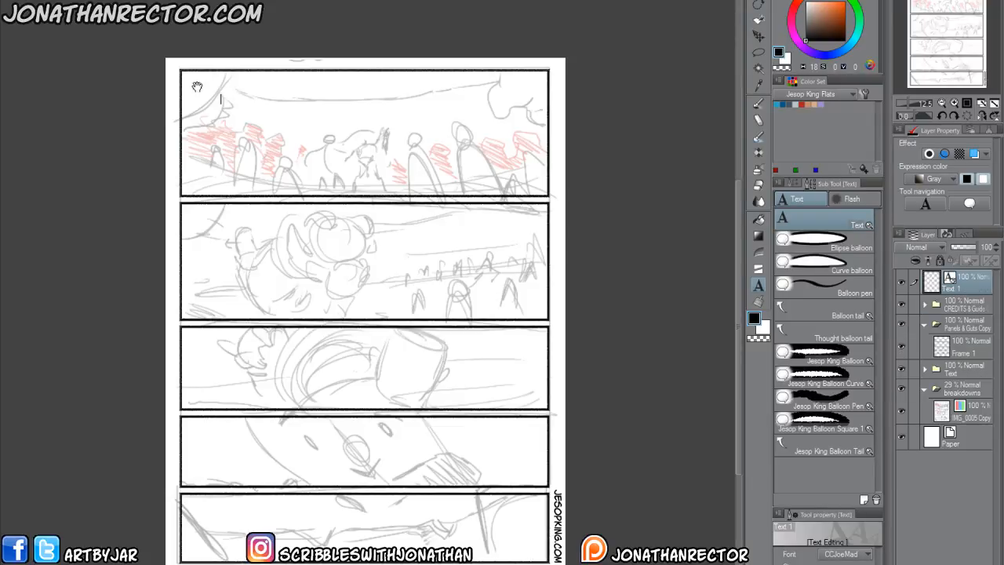
{"action": "type", "text": "DOBLINS! YOUR KING HAS BEEN DEFEATED! FLEE NOW AND NEVER RETURN."}
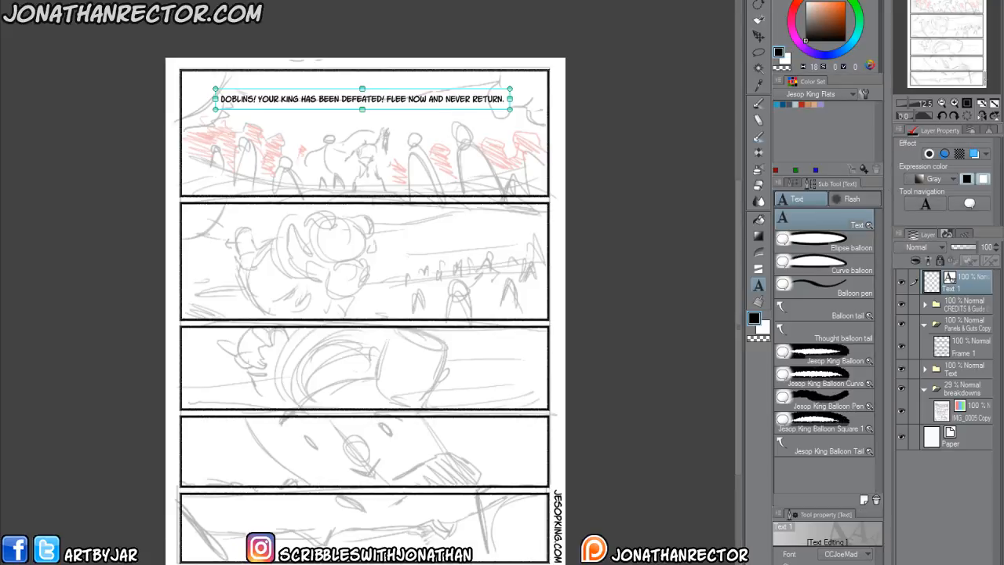
{"action": "left_click", "coordinate": [377, 150]}
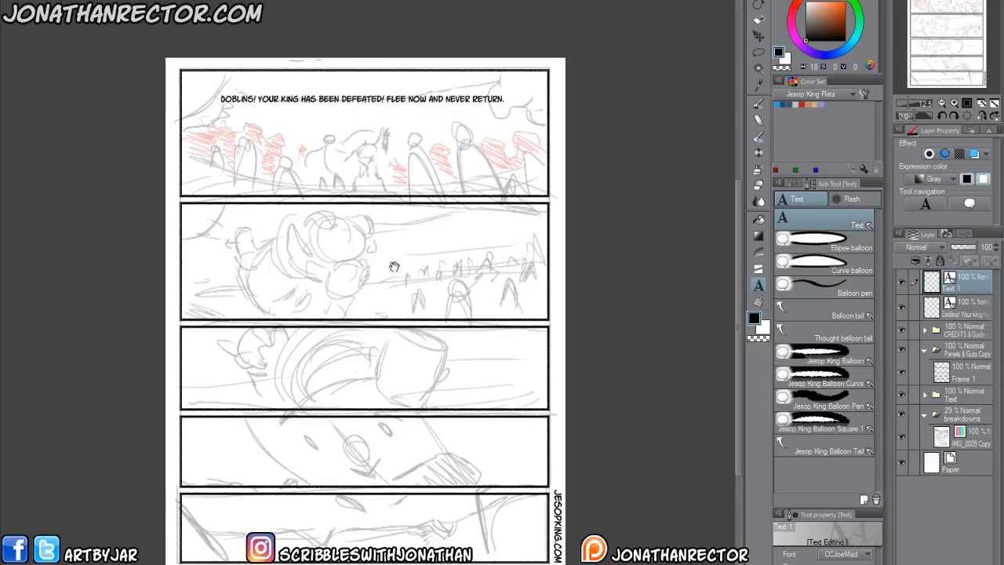
{"action": "key", "text": "ctrl+v"}
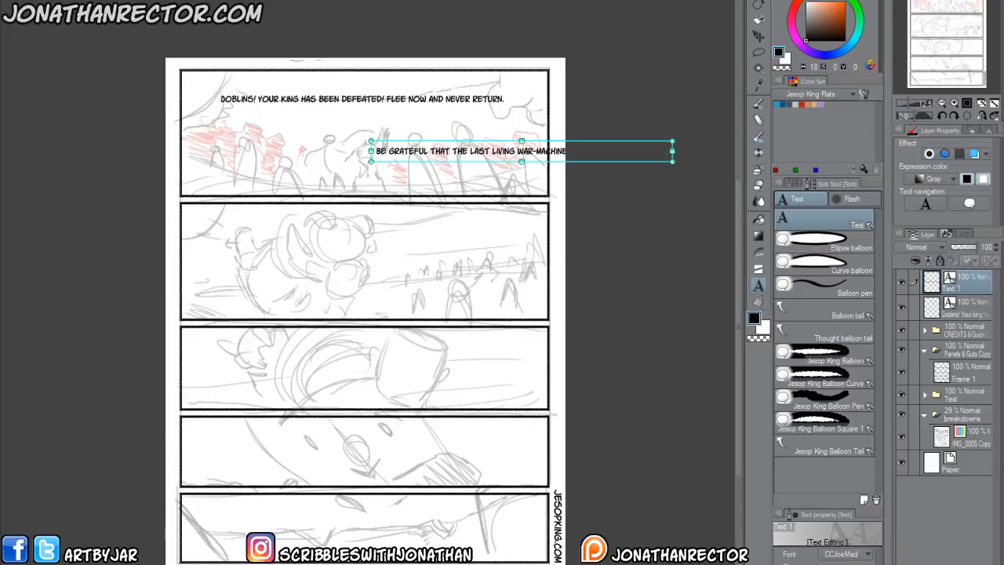
Paste "I don't ask twice, Mexiat, answer my questions..." in the second panel and add the text "GAWWW GWAA!!!" lower beside it.
{"action": "left_click", "coordinate": [198, 232]}
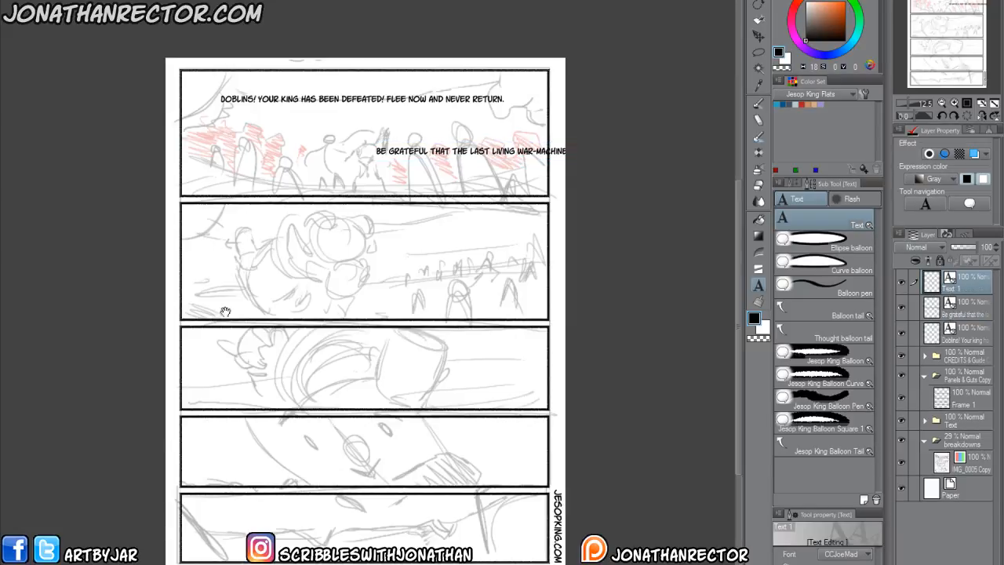
{"action": "key", "text": "ctrl+v"}
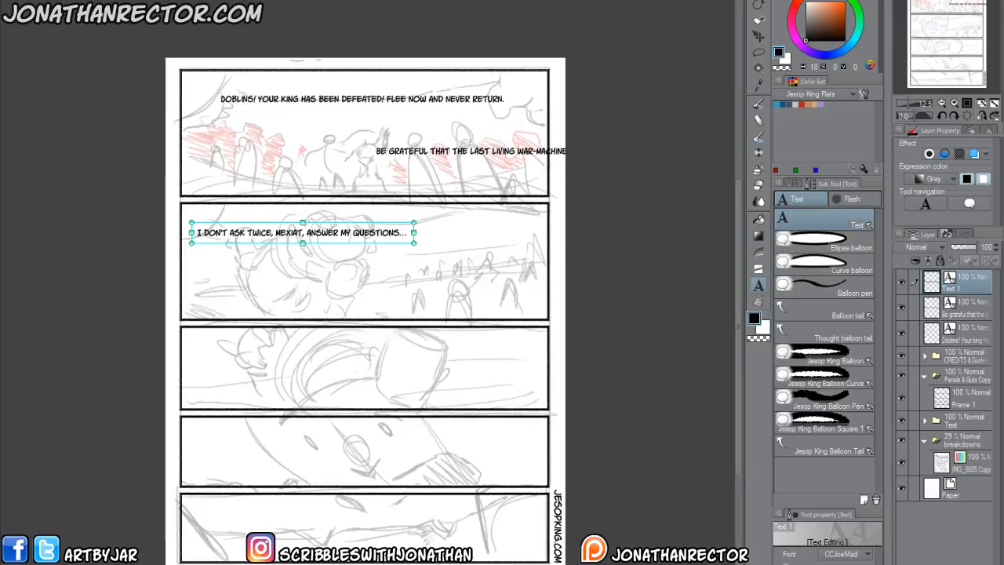
{"action": "left_click", "coordinate": [397, 269]}
{"action": "left_click", "coordinate": [389, 259]}
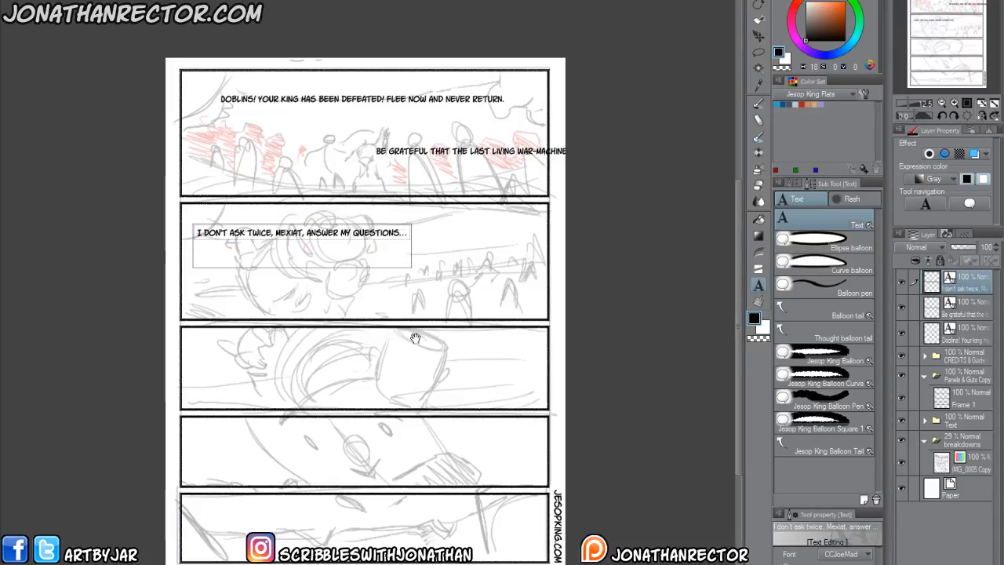
{"action": "left_click", "coordinate": [425, 276]}
{"action": "left_click", "coordinate": [437, 268]}
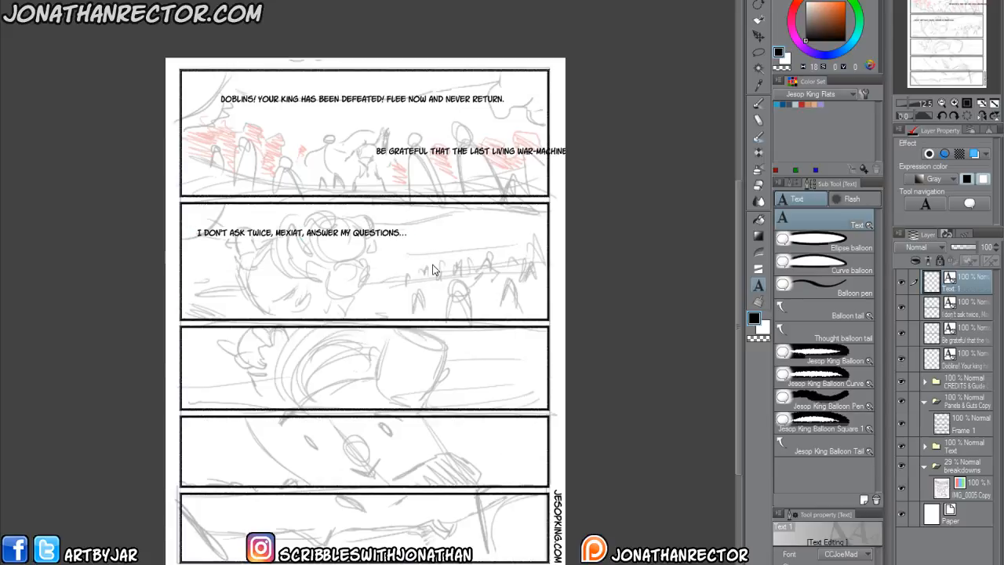
{"action": "type", "text": "GAWWW GWAA!!!"}
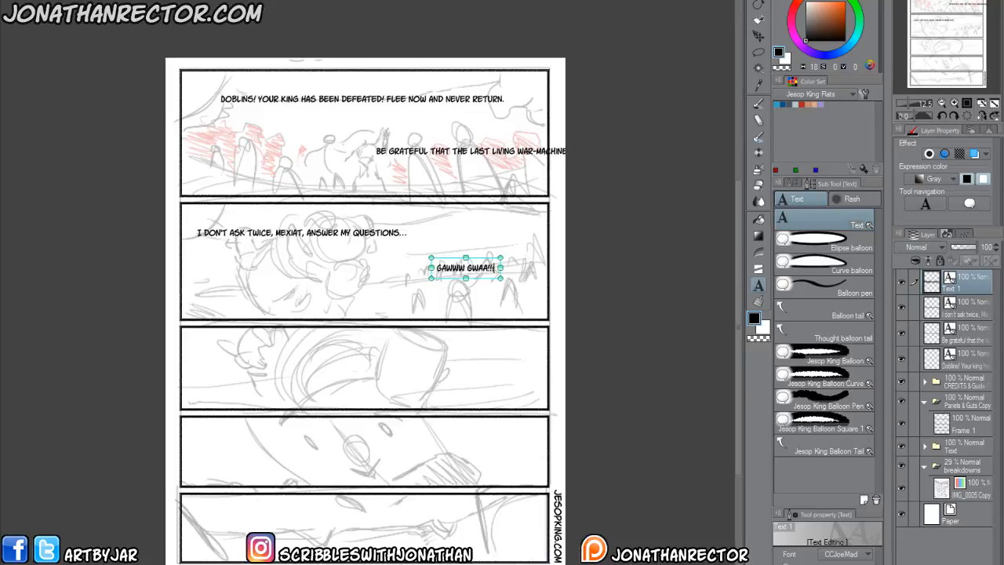
Paste the "You will never see us again, War Born" line low in the second panel and "...Scourgix?!??..." in the fourth panel.
{"action": "left_click", "coordinate": [357, 298]}
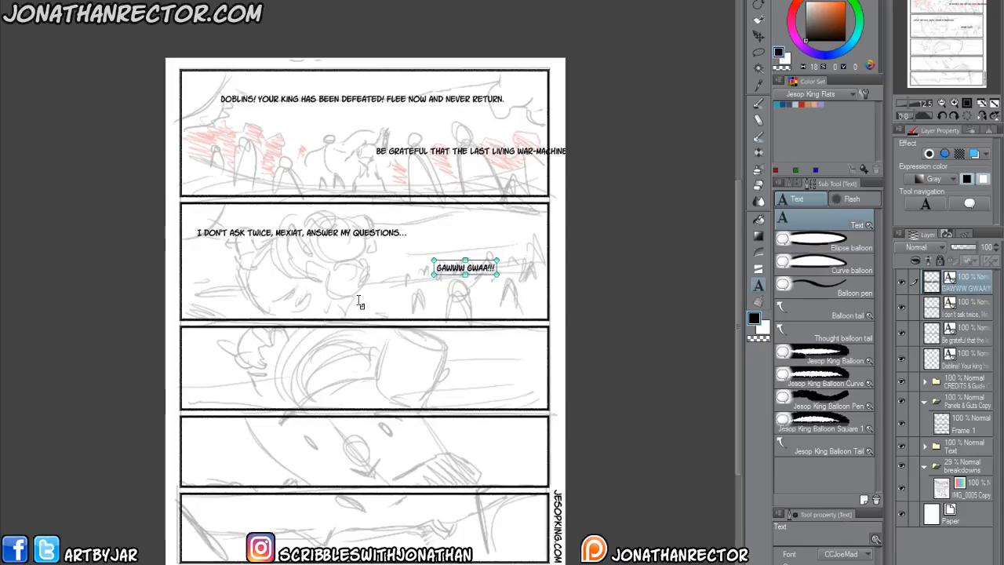
{"action": "left_click", "coordinate": [358, 299]}
{"action": "key", "text": "ctrl+v"}
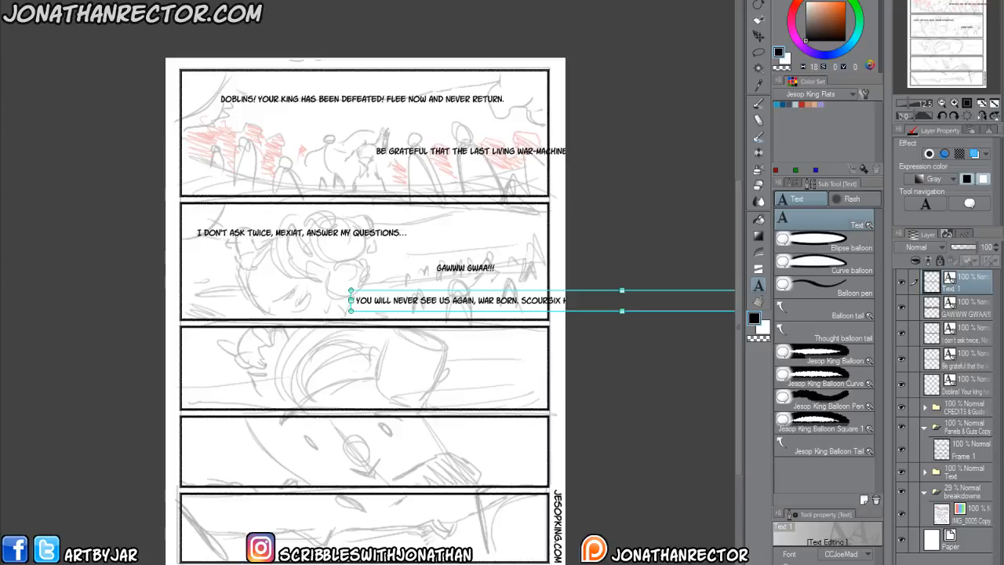
{"action": "left_click", "coordinate": [204, 373]}
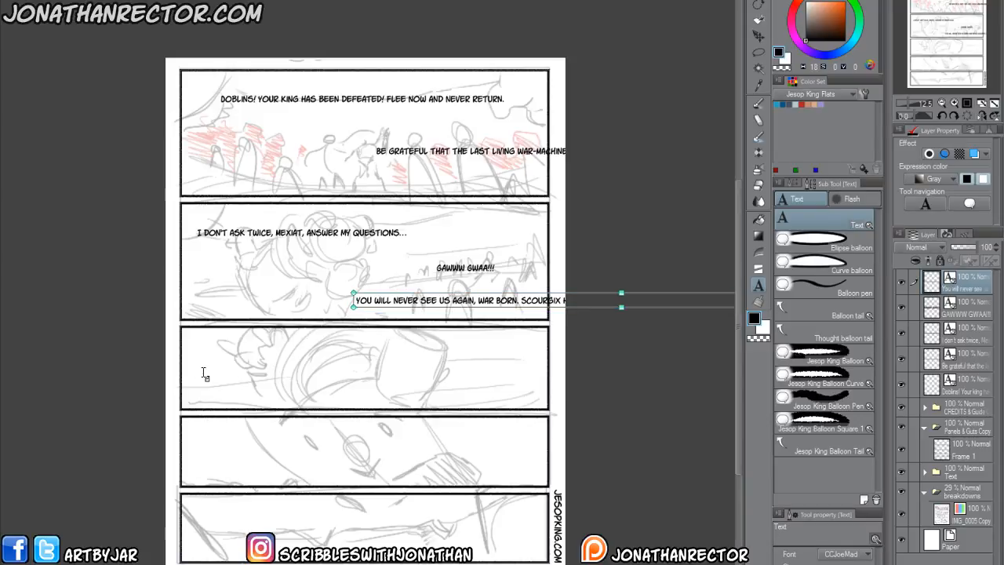
{"action": "left_click", "coordinate": [211, 455]}
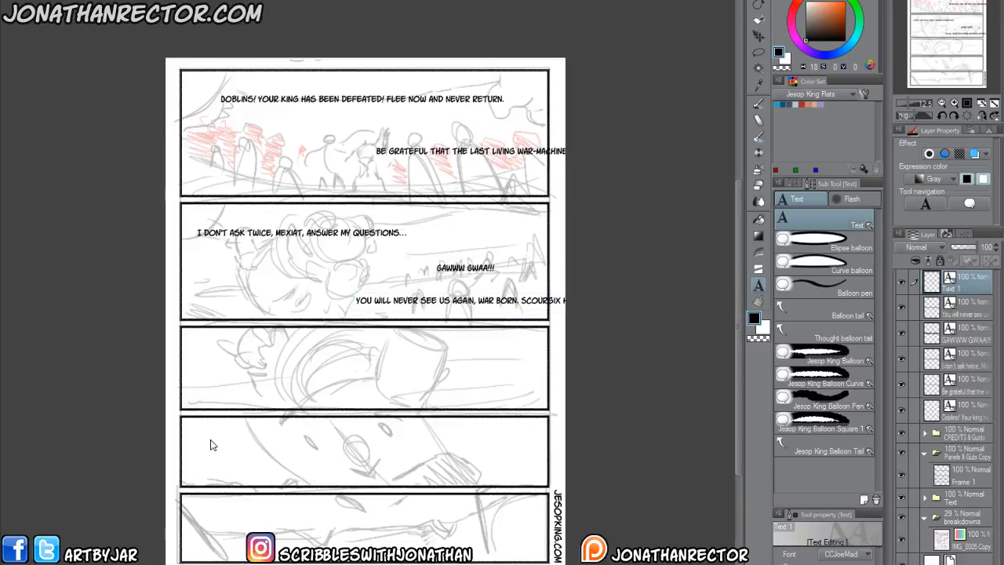
{"action": "type", "text": "...SCOURGIX?!??..."}
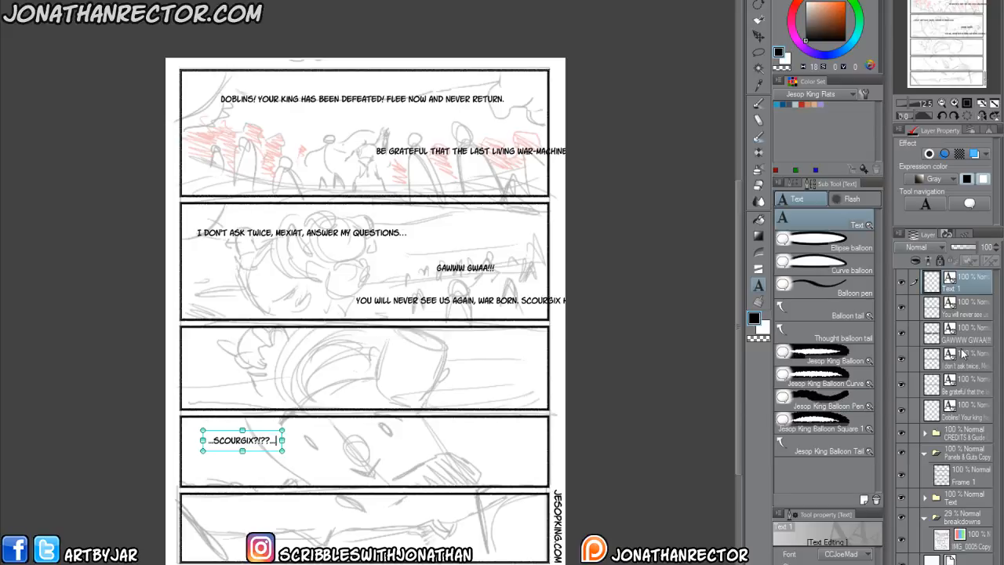
{"action": "left_click", "coordinate": [965, 288]}
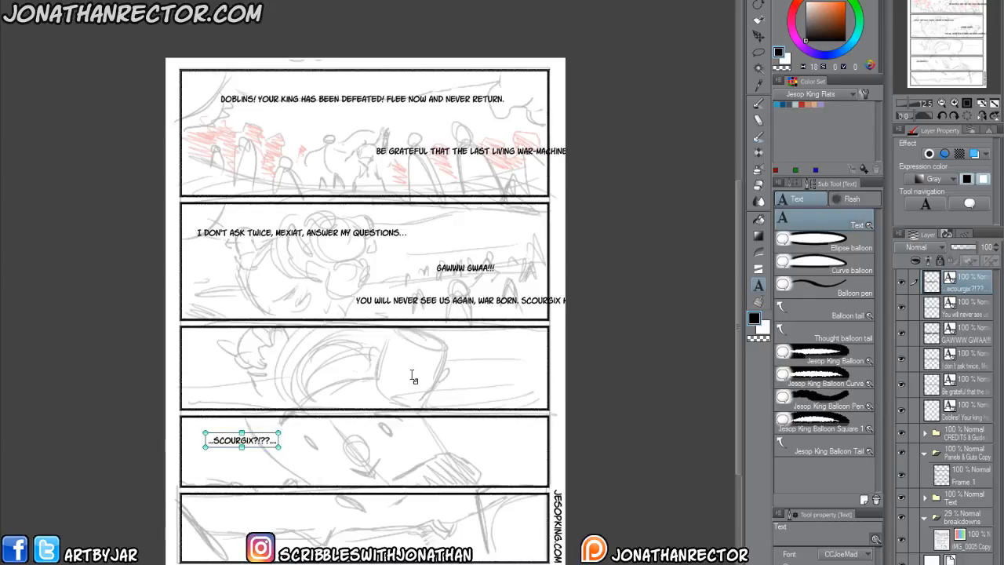
{"action": "key", "text": "k"}
{"action": "left_click_drag", "start_coordinate": [401, 337], "coordinate": [329, 397]}
{"action": "key", "text": "ctrl+z"}
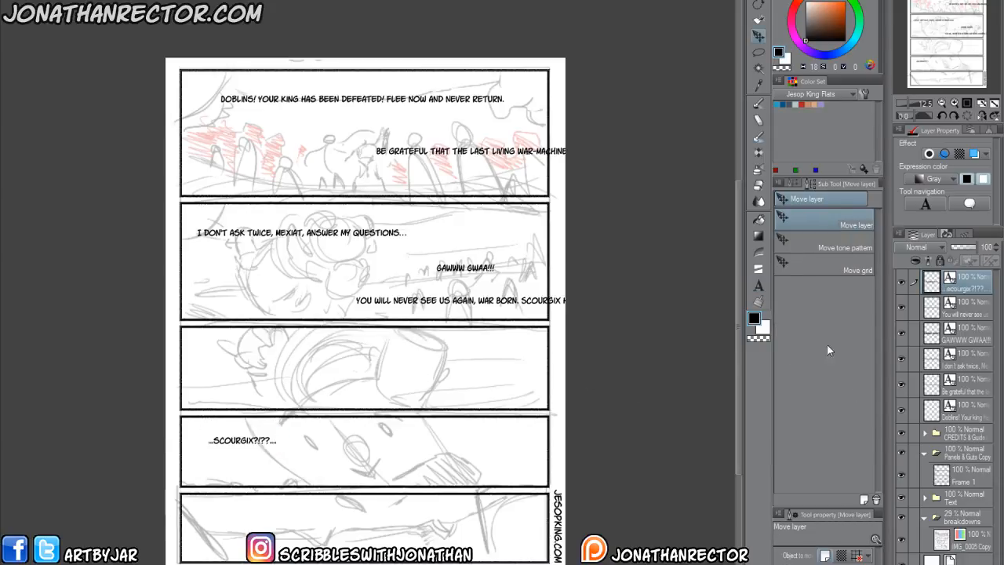
{"action": "left_click", "coordinate": [969, 339]}
{"action": "left_click", "coordinate": [965, 313]}
On the page starting with three upright panels, move the "The reason us Jubbils" text down to the lower part of the first panel.
{"action": "left_click_drag", "start_coordinate": [506, 423], "coordinate": [339, 489]}
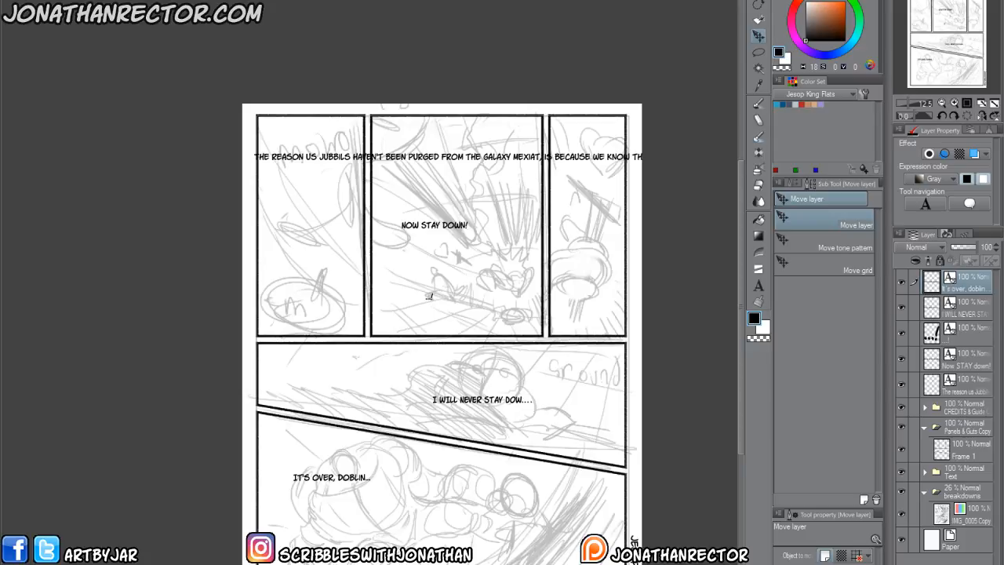
{"action": "left_click_drag", "start_coordinate": [286, 355], "coordinate": [261, 362]}
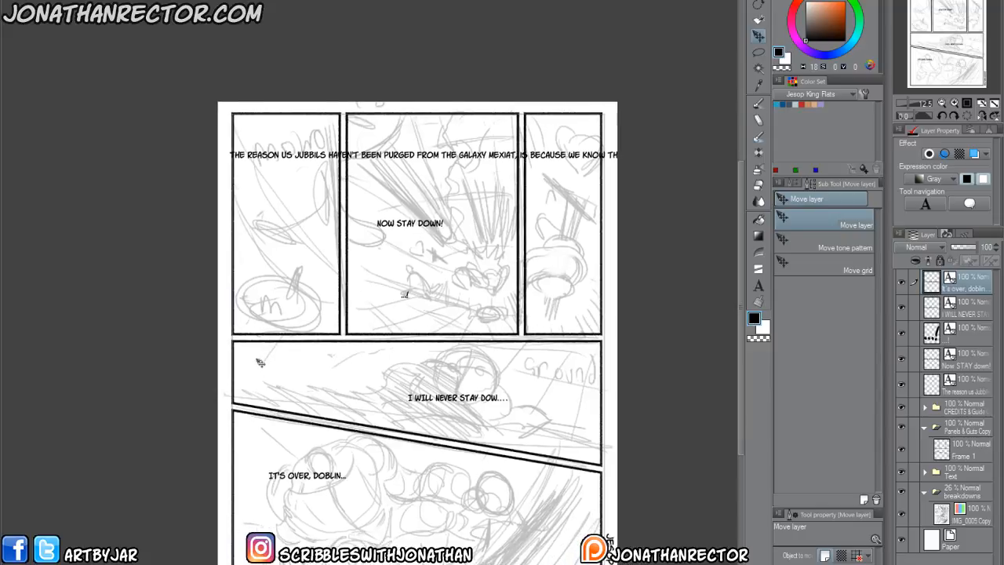
{"action": "scroll", "coordinate": [257, 360], "scroll_direction": "up", "scroll_amount": 2}
{"action": "left_click_drag", "start_coordinate": [317, 264], "coordinate": [247, 454]}
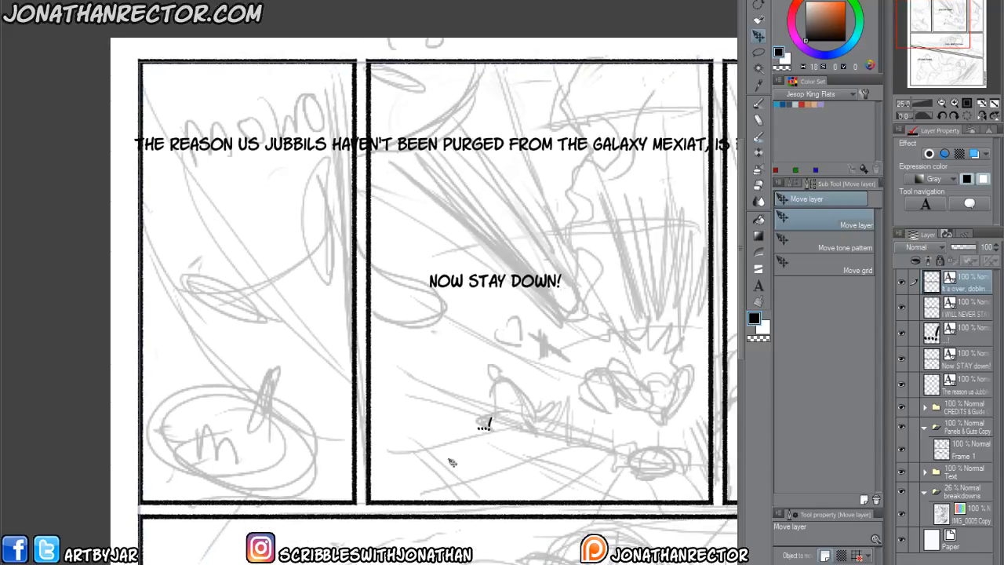
{"action": "left_click", "coordinate": [966, 390]}
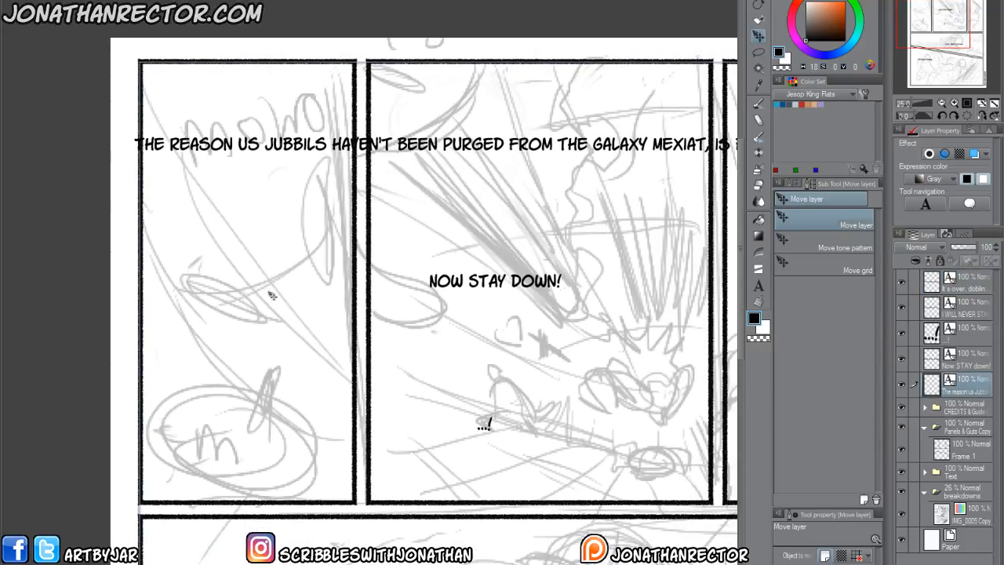
{"action": "left_click_drag", "start_coordinate": [303, 308], "coordinate": [325, 384]}
{"action": "left_click_drag", "start_coordinate": [253, 383], "coordinate": [254, 475]}
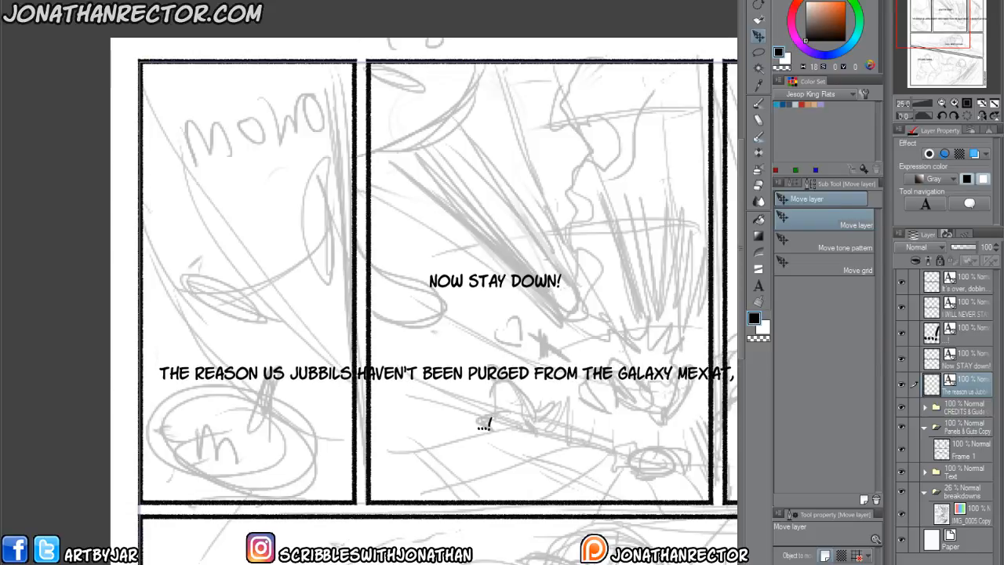
Break the "The reason us Jubbils" text into new lines before "Jubbils", "purged" and "galaxy".
{"action": "key", "text": "t"}
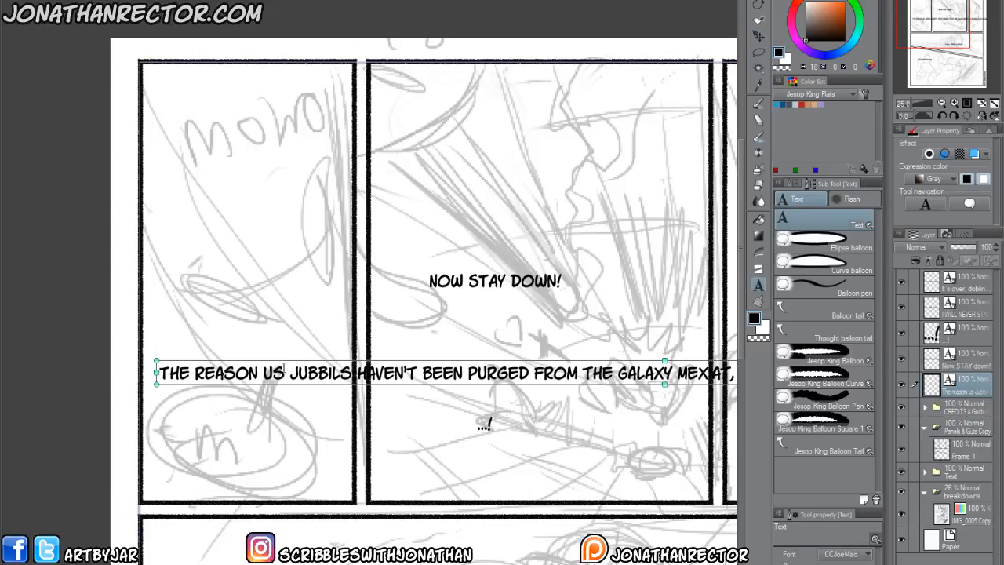
{"action": "left_click", "coordinate": [290, 373]}
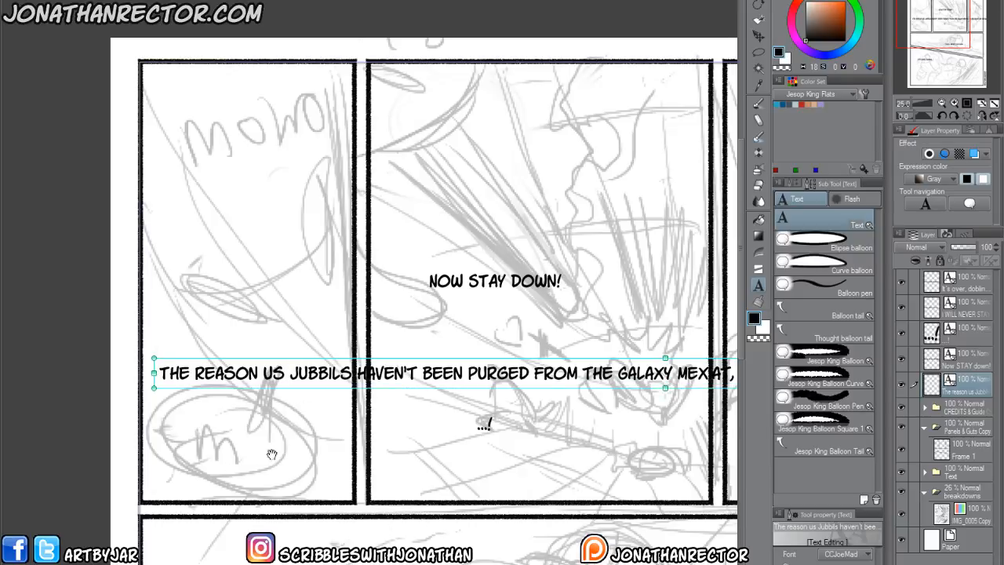
{"action": "key", "text": "BackSpace"}
{"action": "key", "text": "Return"}
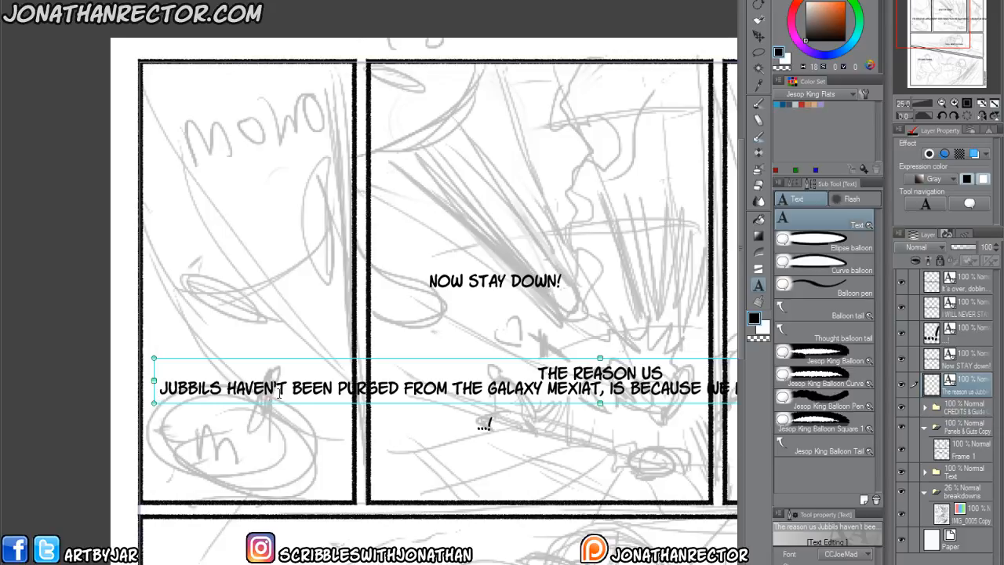
{"action": "left_click", "coordinate": [336, 388]}
{"action": "key", "text": "BackSpace"}
{"action": "key", "text": "Return"}
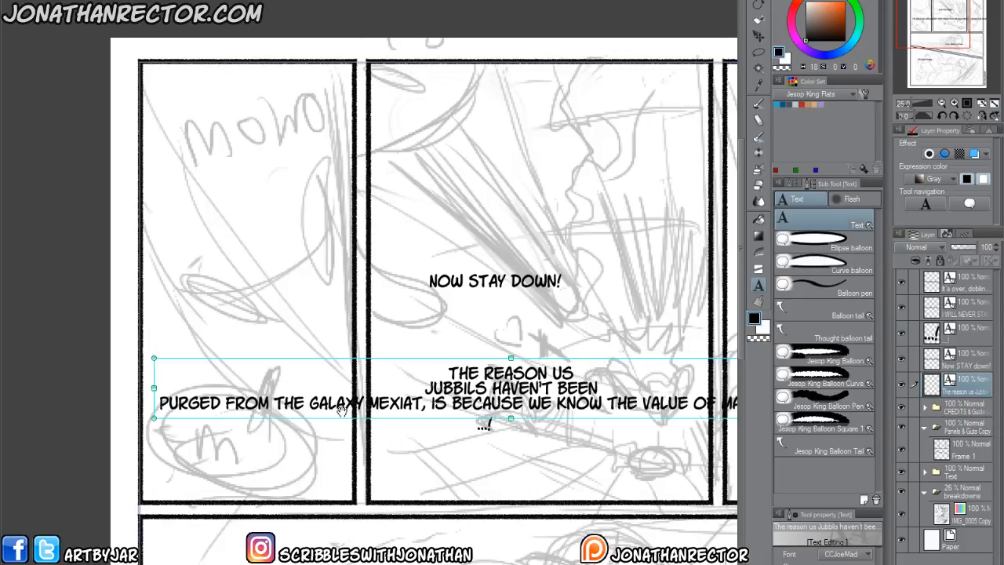
{"action": "left_click", "coordinate": [309, 403]}
{"action": "key", "text": "Return"}
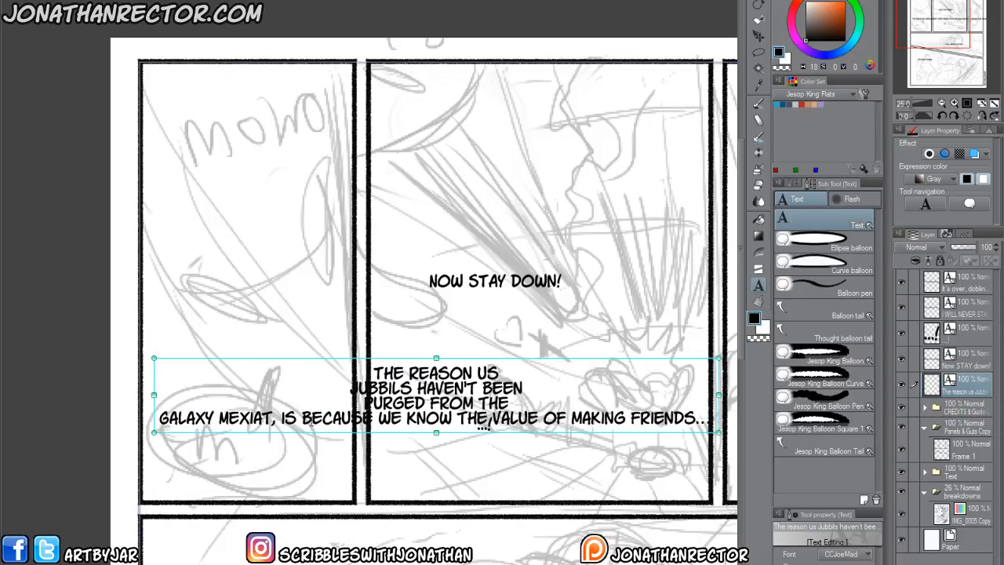
Add line breaks before "because", "the value" and "making friends...", and shift the text block down to fit inside the first panel.
{"action": "left_click", "coordinate": [303, 420]}
{"action": "key", "text": "BackSpace"}
{"action": "key", "text": "Return"}
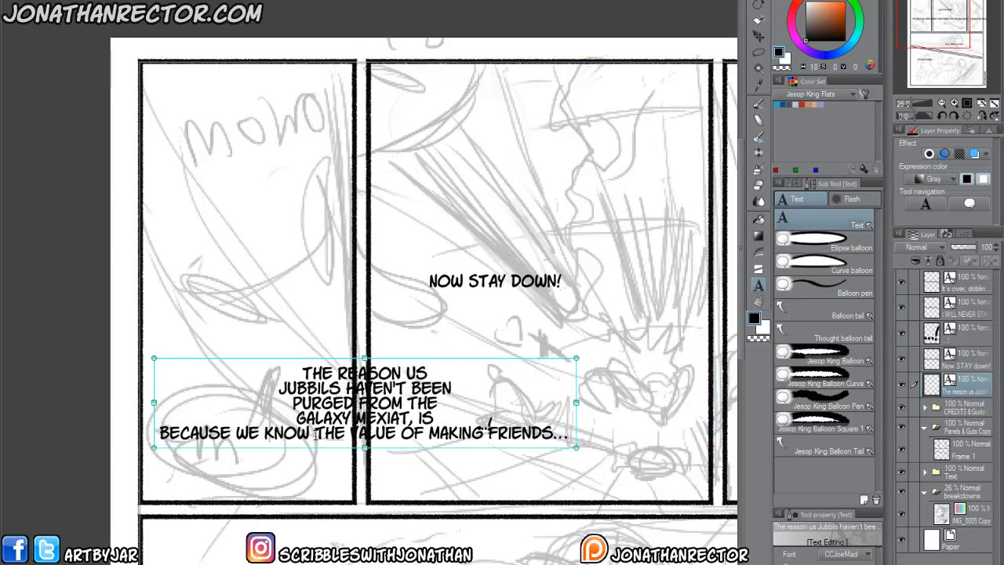
{"action": "left_click", "coordinate": [313, 433]}
{"action": "key", "text": "Return"}
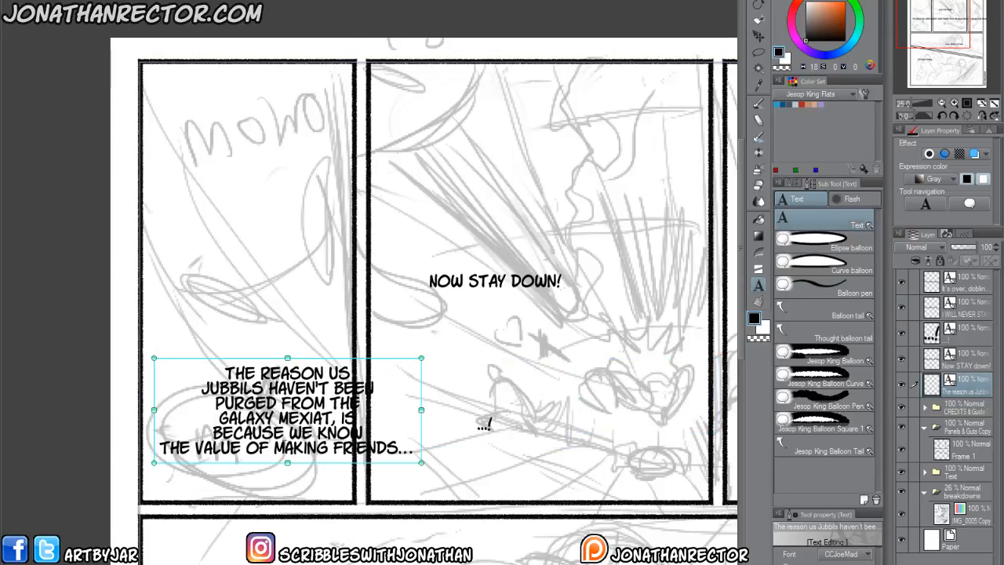
{"action": "left_click", "coordinate": [273, 448]}
{"action": "key", "text": "Return"}
{"action": "left_click_drag", "start_coordinate": [294, 476], "coordinate": [296, 495]}
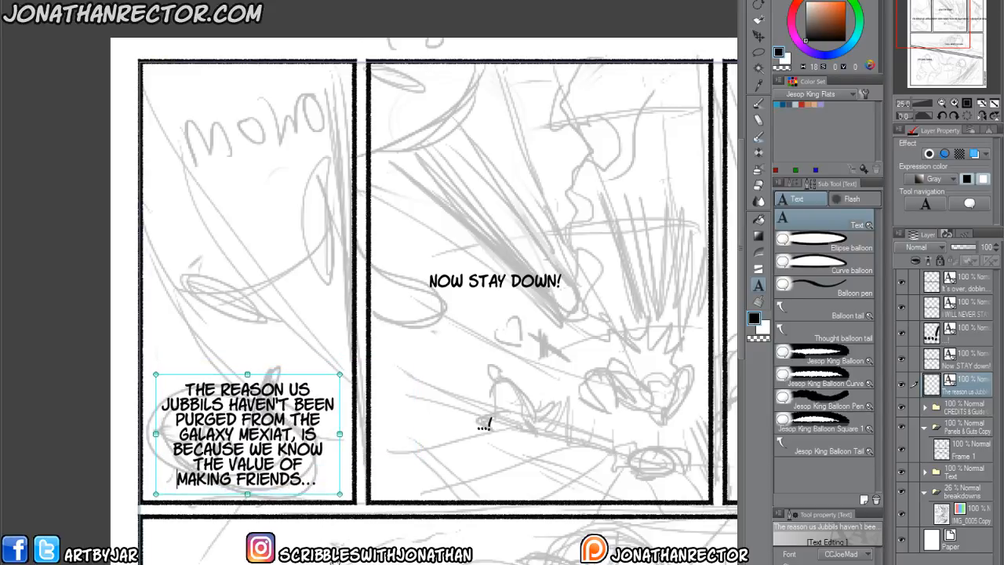
{"action": "left_click", "coordinate": [116, 252]}
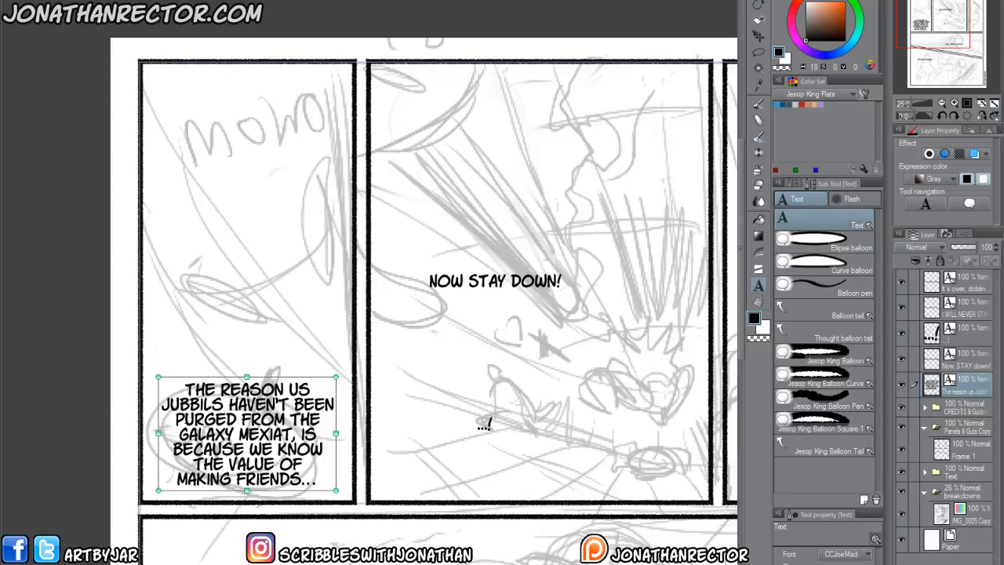
Make the words "purged" and "value" bold in the first panel's dialogue.
{"action": "left_click", "coordinate": [188, 421]}
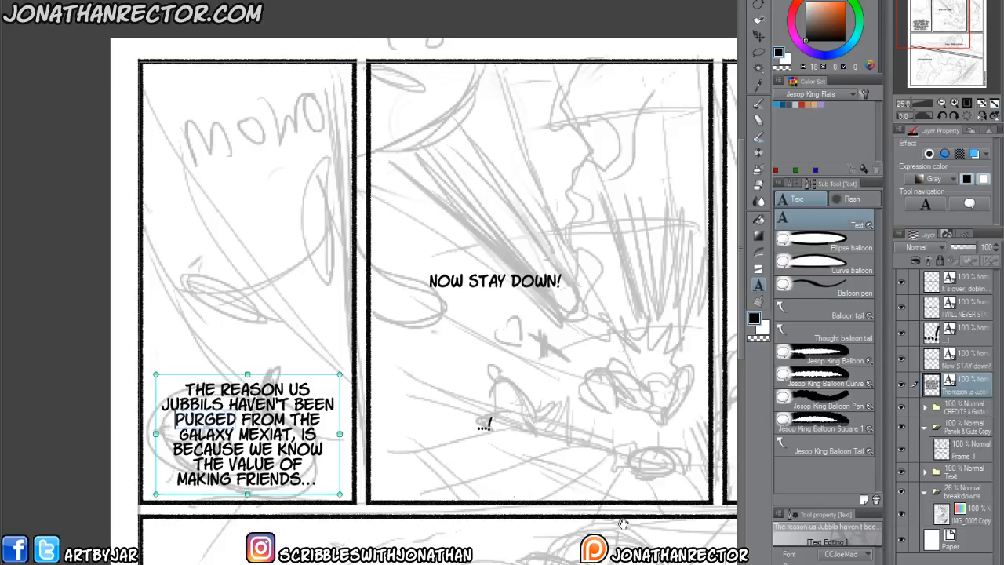
{"action": "key", "text": "ctrl+b"}
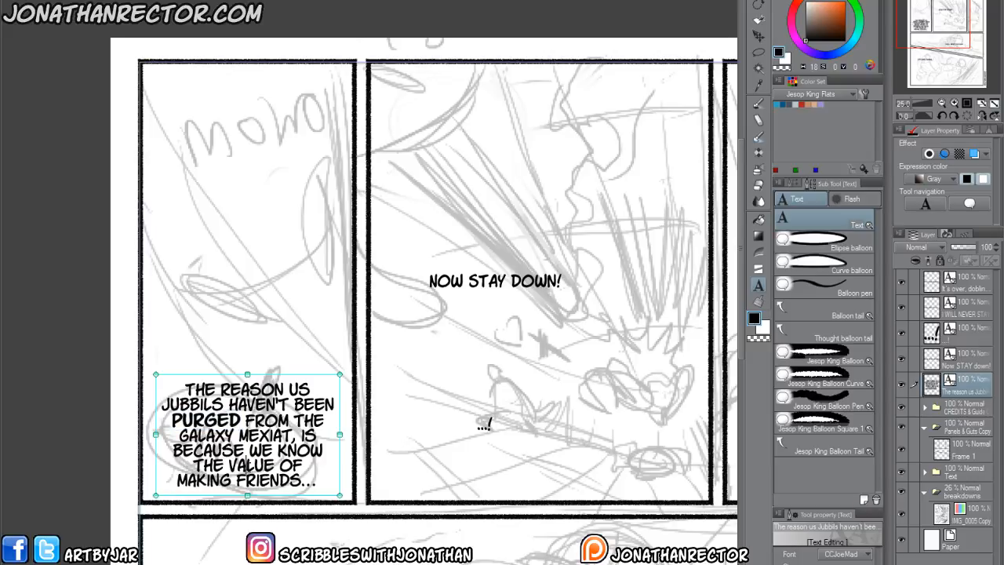
{"action": "double_click", "coordinate": [259, 467]}
{"action": "key", "text": "ctrl+b"}
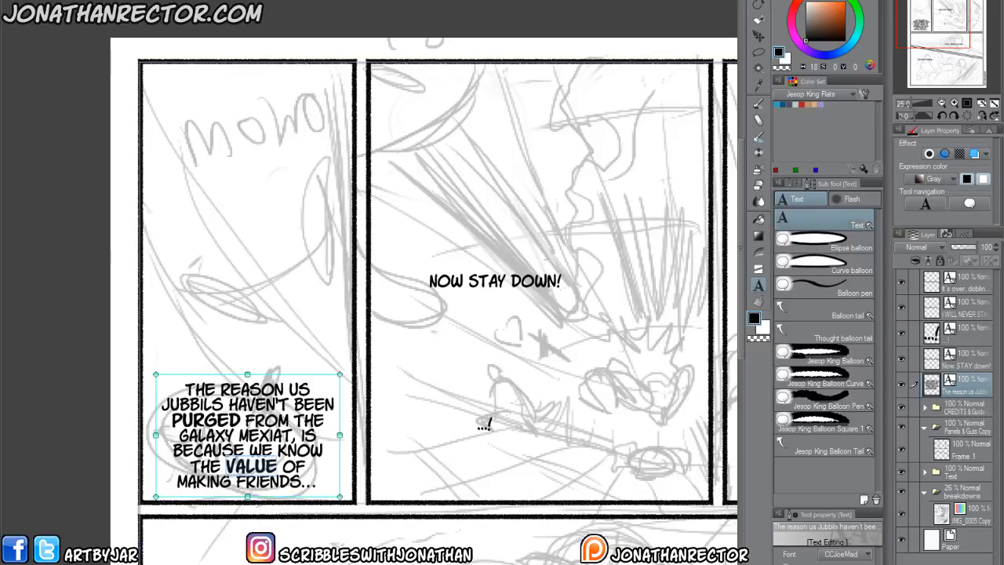
Make the whole "NOW STAY DOWN!" text in the second panel bold italic.
{"action": "left_click", "coordinate": [449, 281]}
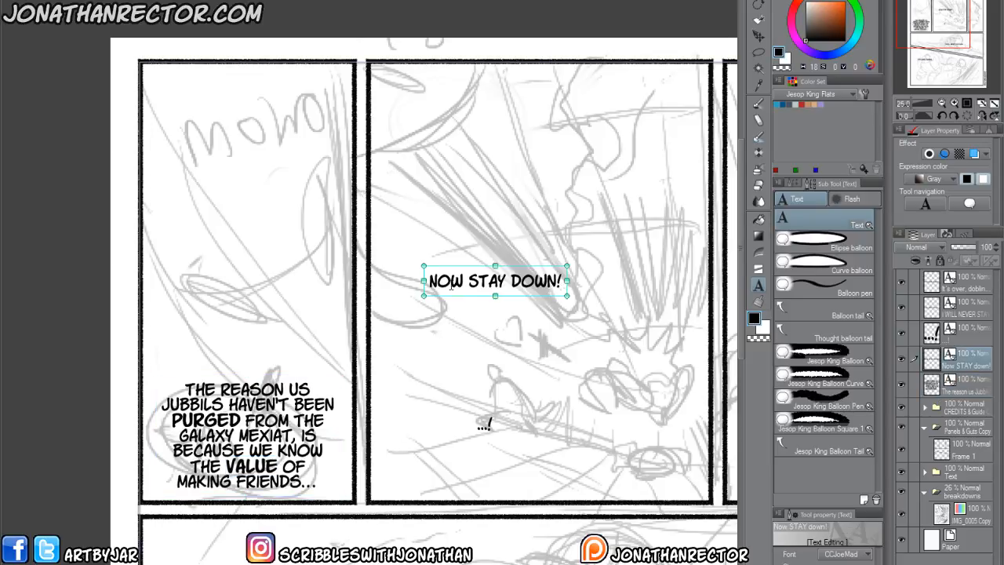
{"action": "left_click_drag", "start_coordinate": [563, 281], "coordinate": [426, 281]}
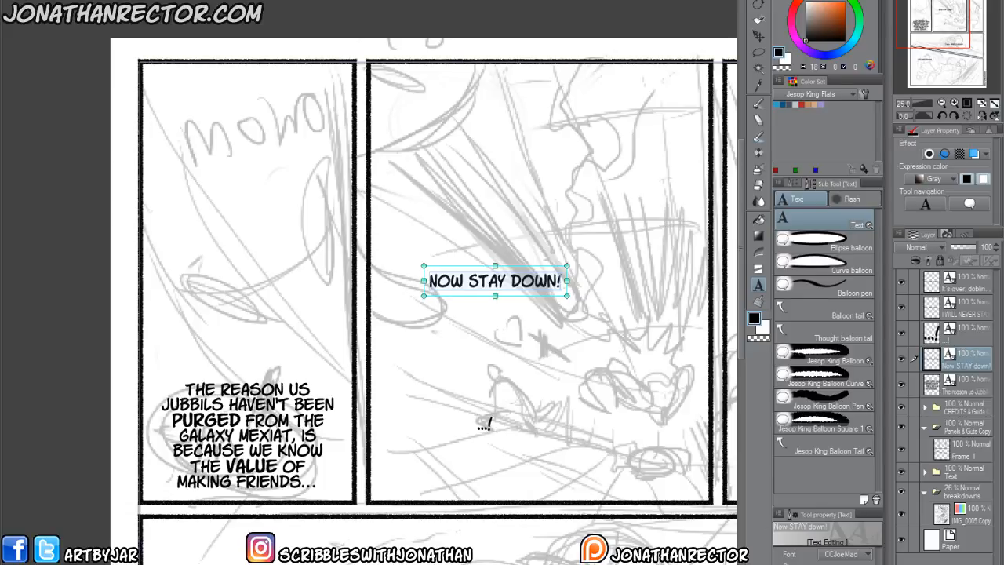
{"action": "key", "text": "ctrl+i"}
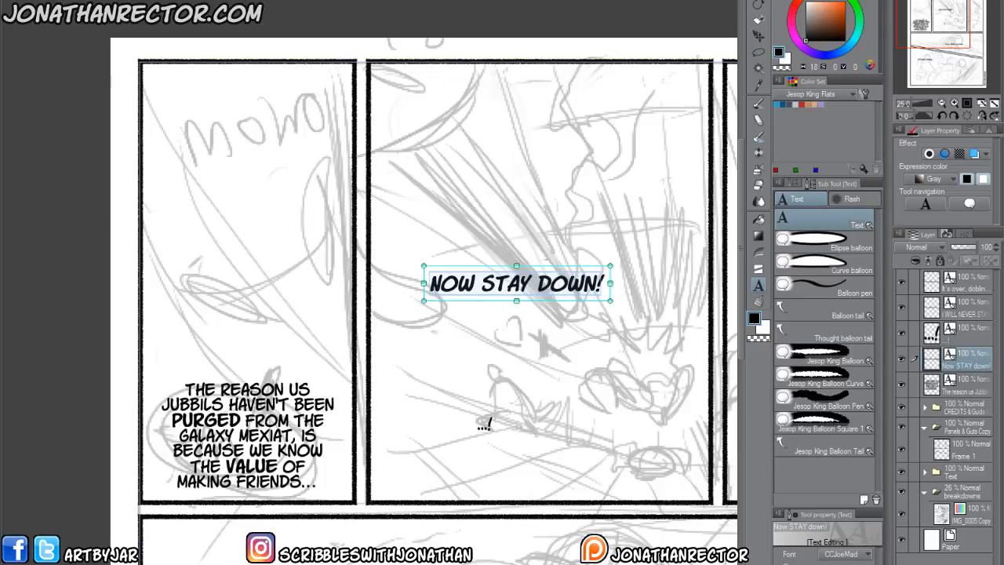
Break the "NOW STAY DOWN!" text into three lines, one word per line.
{"action": "left_click", "coordinate": [484, 285]}
{"action": "key", "text": "BackSpace"}
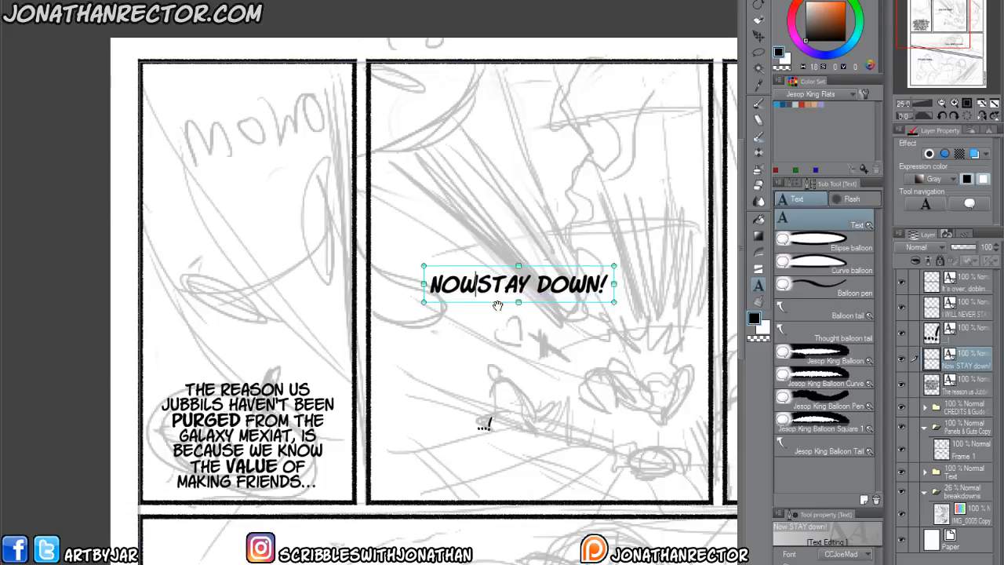
{"action": "key", "text": "Return"}
{"action": "left_click", "coordinate": [491, 304]}
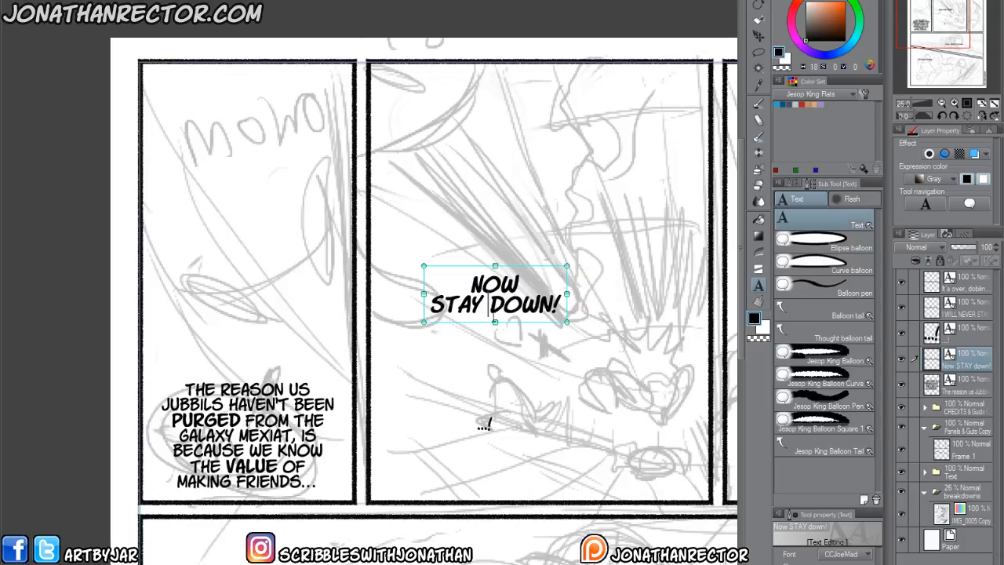
{"action": "key", "text": "BackSpace"}
{"action": "key", "text": "Return"}
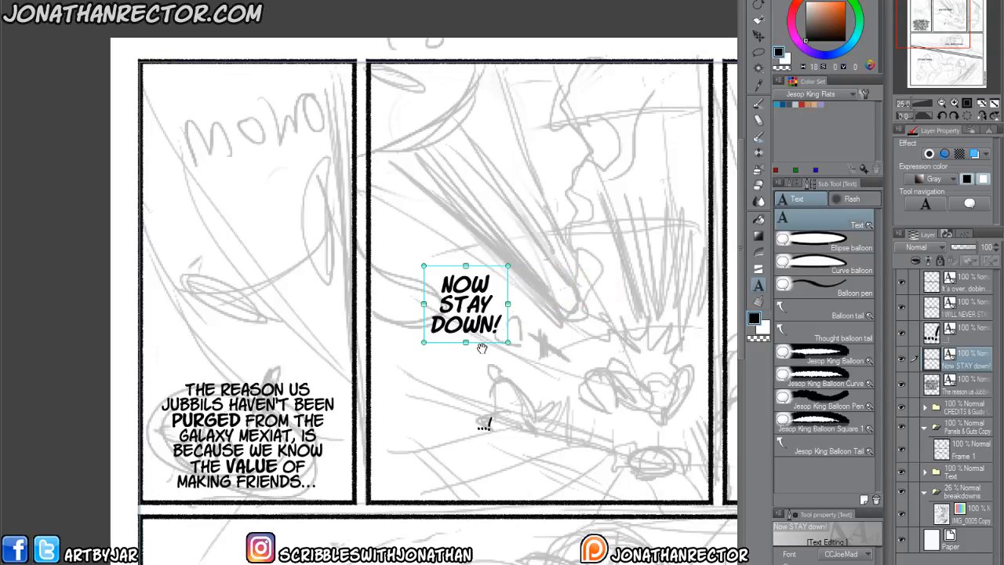
{"action": "key", "text": "BackSpace"}
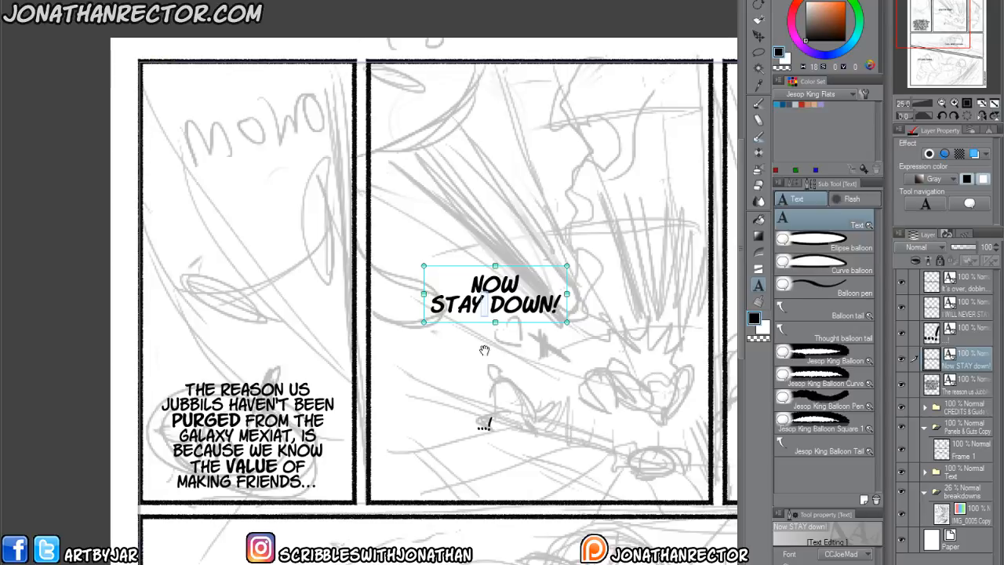
{"action": "key", "text": "Right"}
{"action": "key", "text": "BackSpace"}
{"action": "key", "text": "Return"}
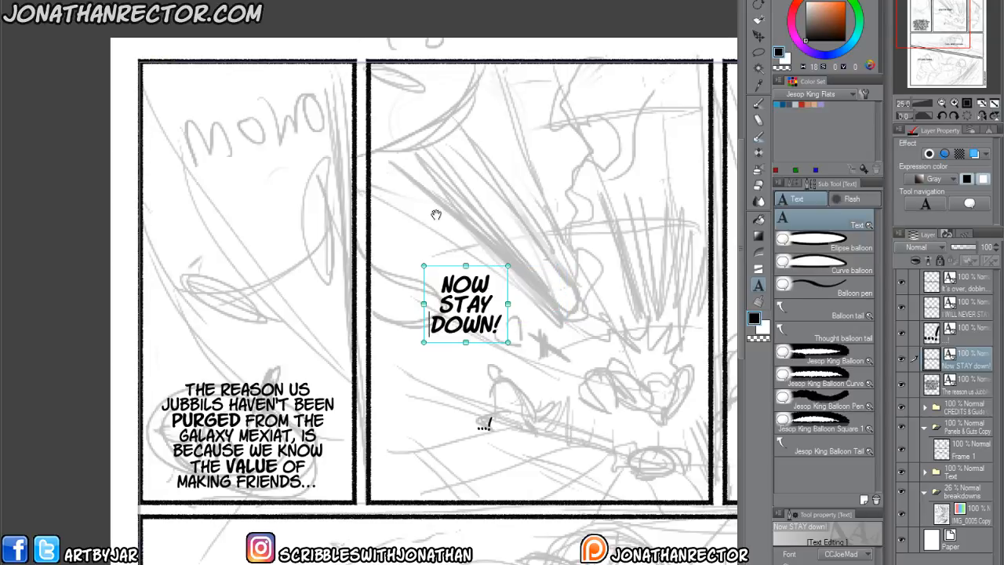
Move "NOW STAY DOWN!" to the upper part of the second panel and redo the break before "DOWN!" without the stray space.
{"action": "left_click_drag", "start_coordinate": [451, 346], "coordinate": [560, 164]}
{"action": "scroll", "coordinate": [370, 421], "scroll_direction": "down", "scroll_amount": 2}
{"action": "key", "text": "BackSpace"}
{"action": "key", "text": "BackSpace"}
{"action": "key", "text": "BackSpace"}
{"action": "key", "text": "BackSpace"}
{"action": "key", "text": "BackSpace"}
{"action": "key", "text": "BackSpace"}
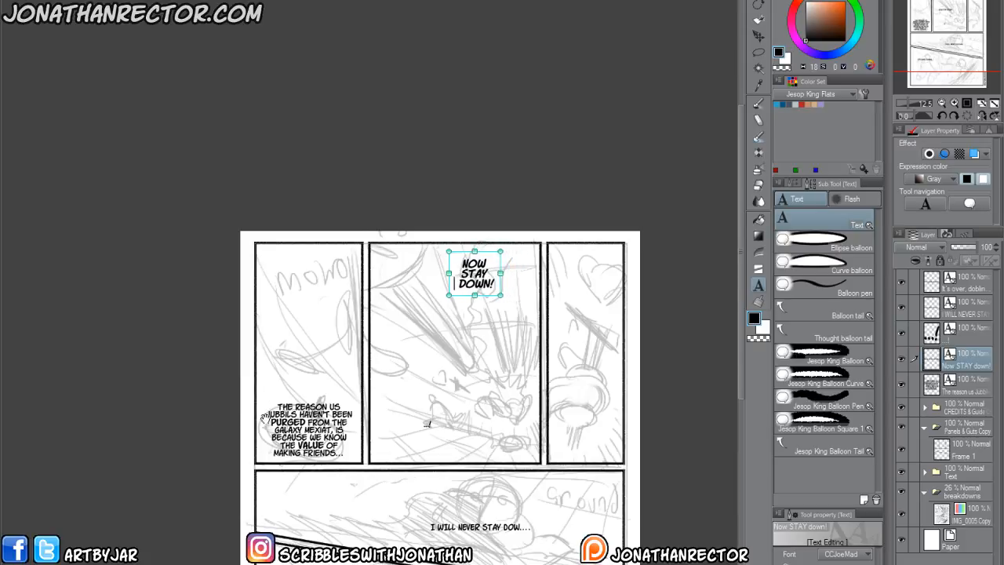
{"action": "type", "text": "Y"}
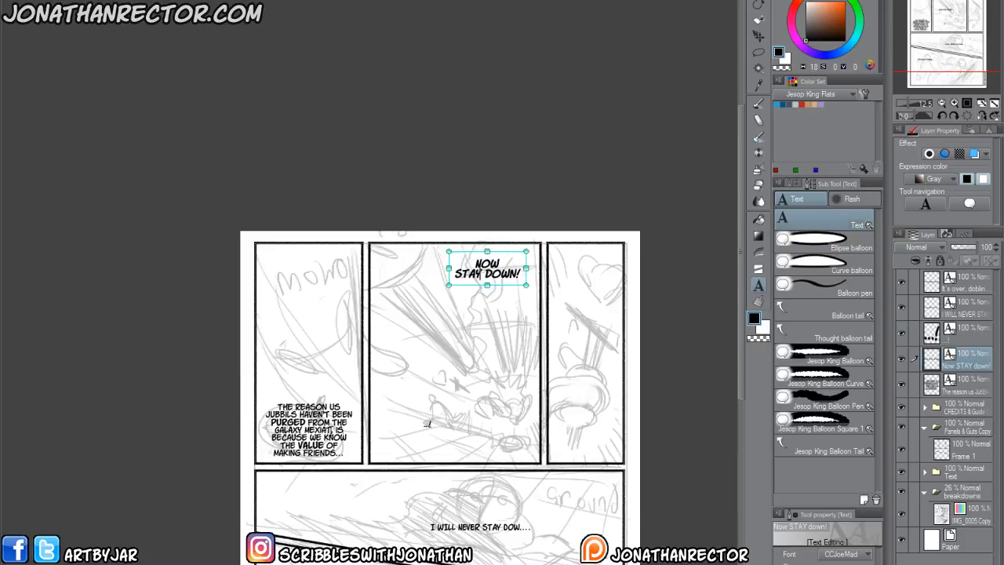
{"action": "key", "text": "Delete"}
{"action": "key", "text": "Return"}
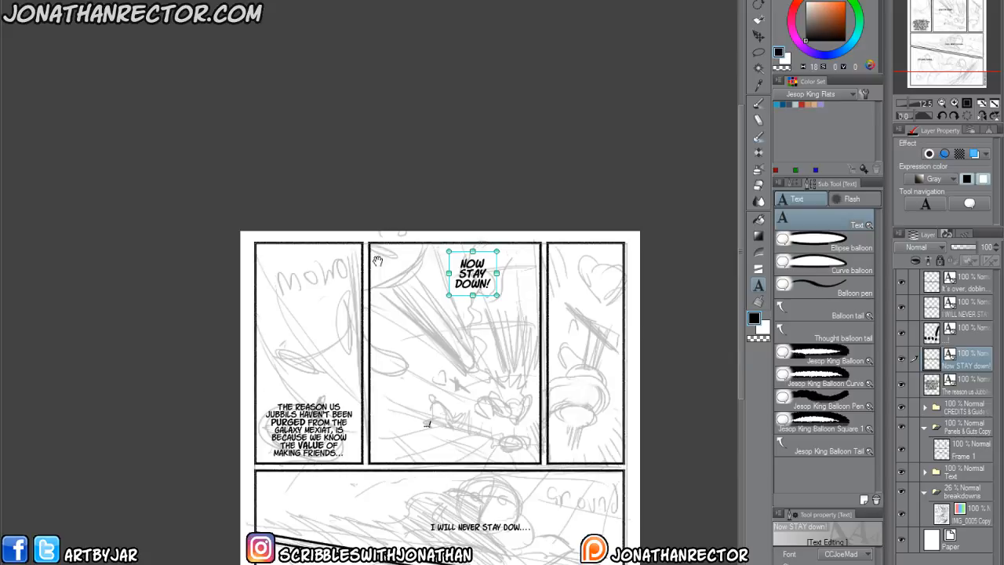
{"action": "left_click", "coordinate": [395, 213]}
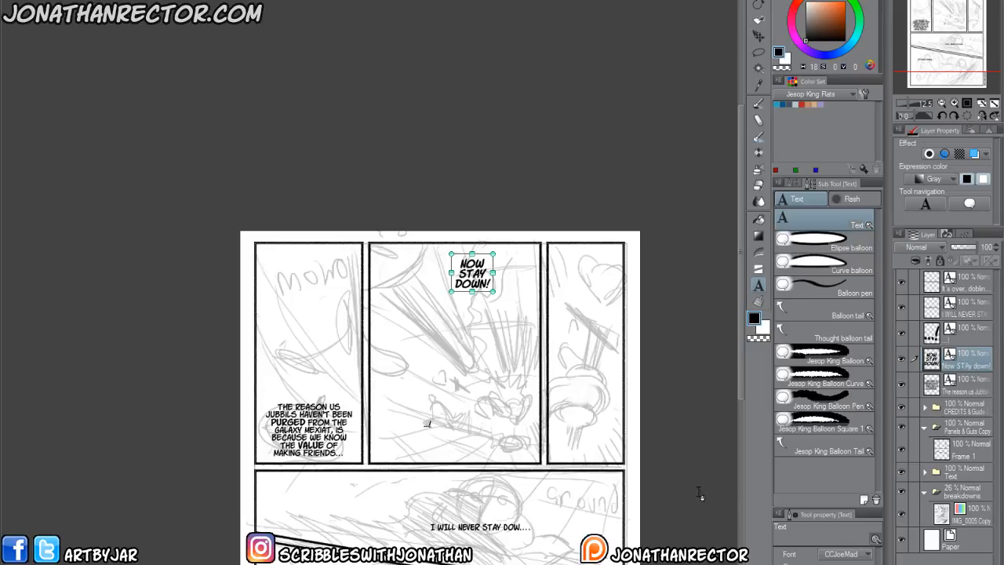
Move the "The reason us Jubbils" text block up to the top of the first panel.
{"action": "left_click", "coordinate": [963, 386]}
{"action": "key", "text": "k"}
{"action": "left_click_drag", "start_coordinate": [270, 501], "coordinate": [268, 365]}
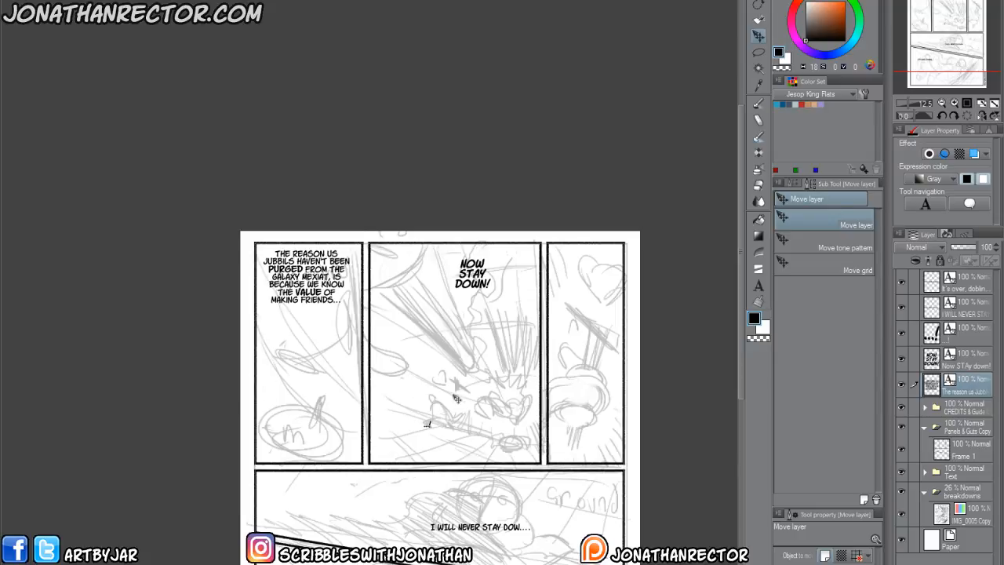
Enlarge the "NOW STAY DOWN!" text and shift it slightly up and left within the second panel.
{"action": "left_click", "coordinate": [967, 361]}
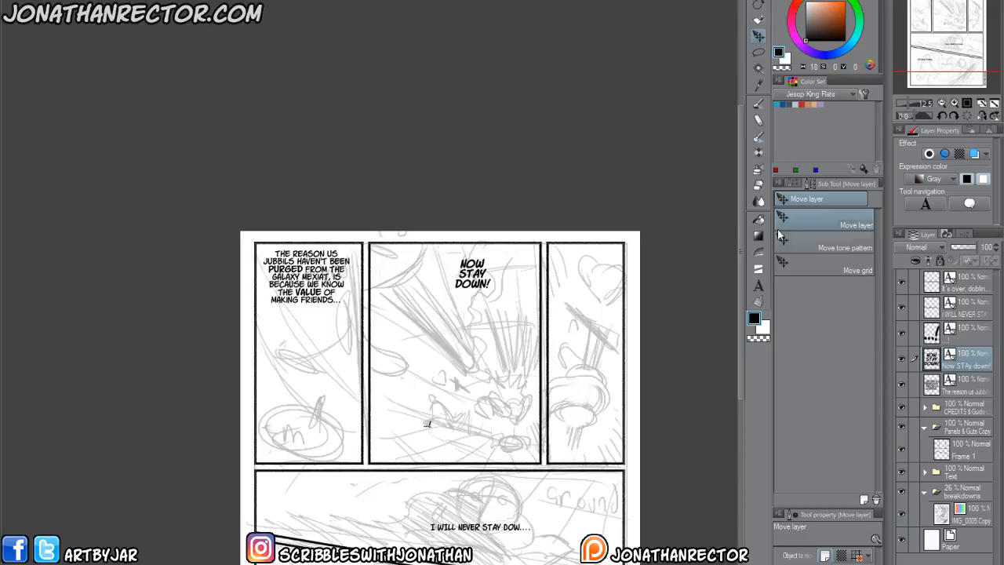
{"action": "left_click", "coordinate": [758, 287]}
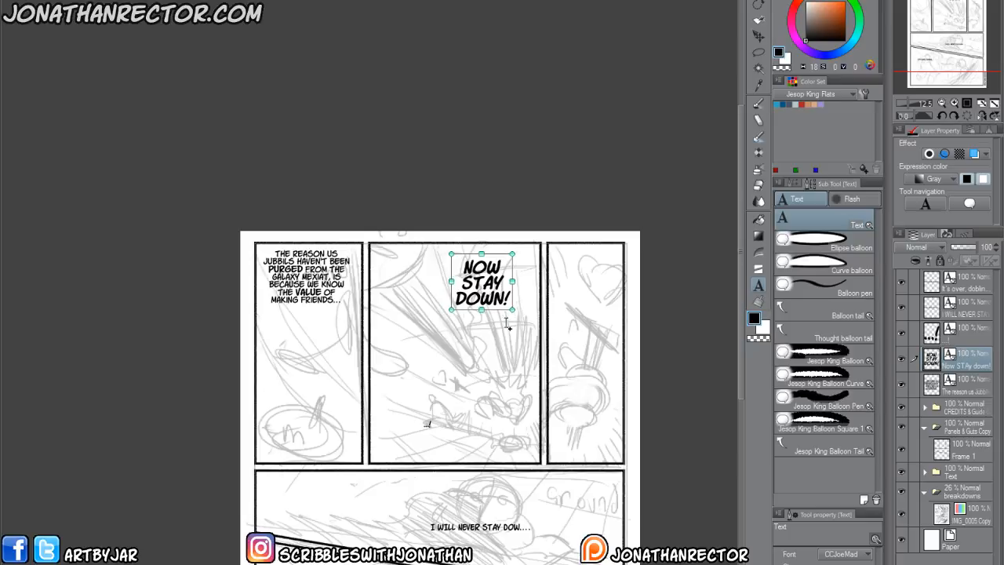
{"action": "left_click", "coordinate": [478, 354]}
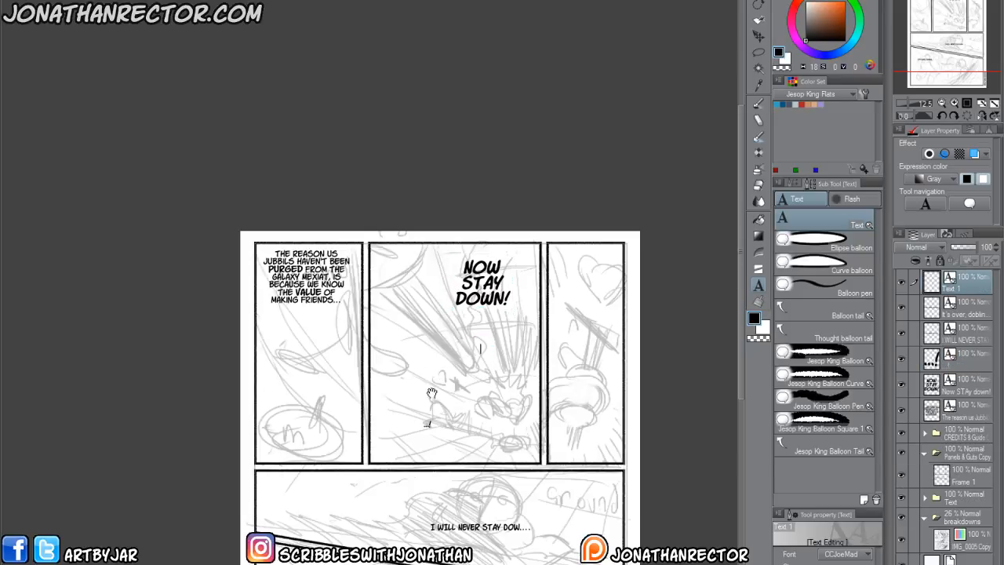
{"action": "key", "text": "Escape"}
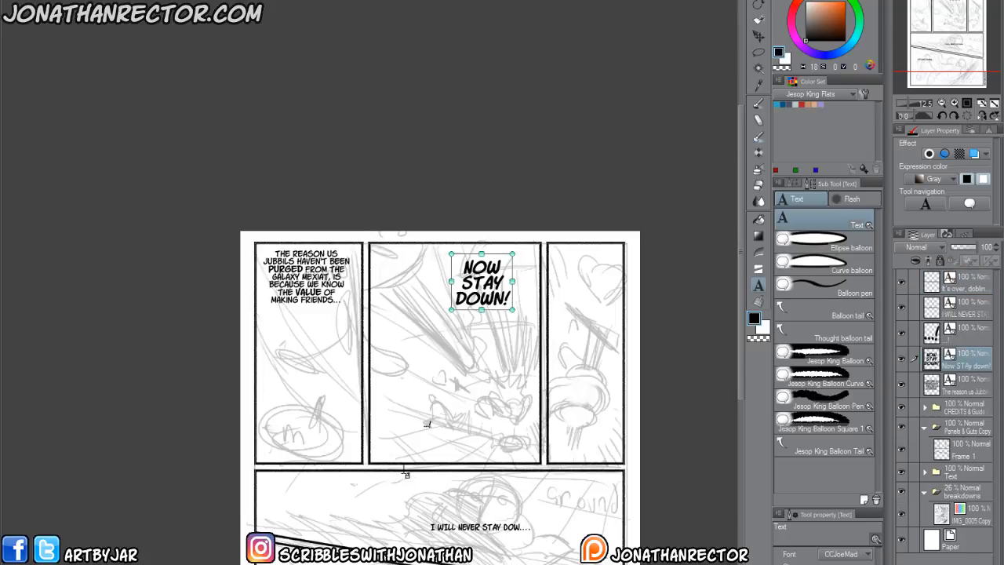
{"action": "left_click", "coordinate": [759, 36]}
{"action": "left_click_drag", "start_coordinate": [428, 475], "coordinate": [410, 502]}
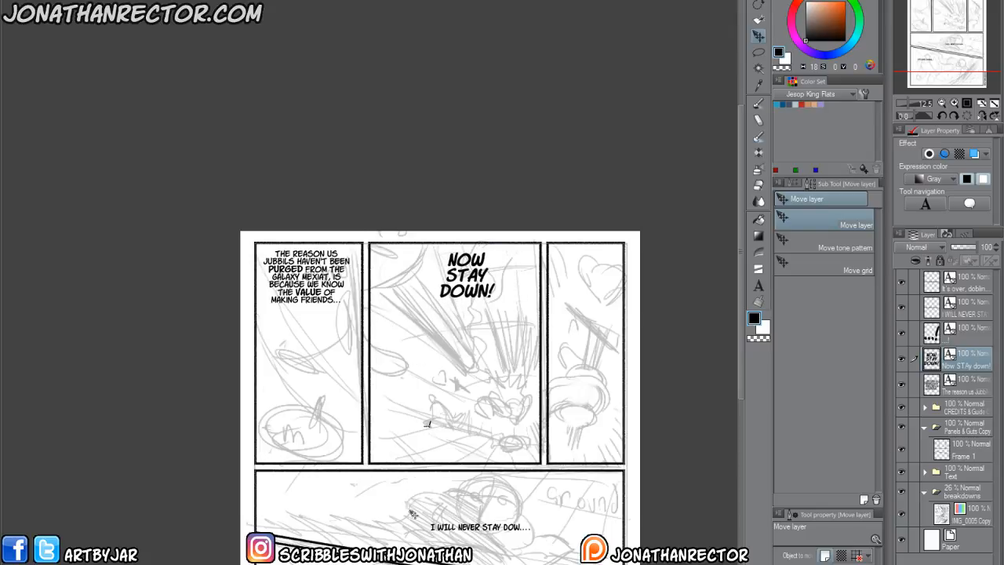
Move "...!" beside the fallen figure in the second panel, and "I WILL NEVER STAY DOW...." to the left part of the wide middle panel.
{"action": "left_click", "coordinate": [966, 338]}
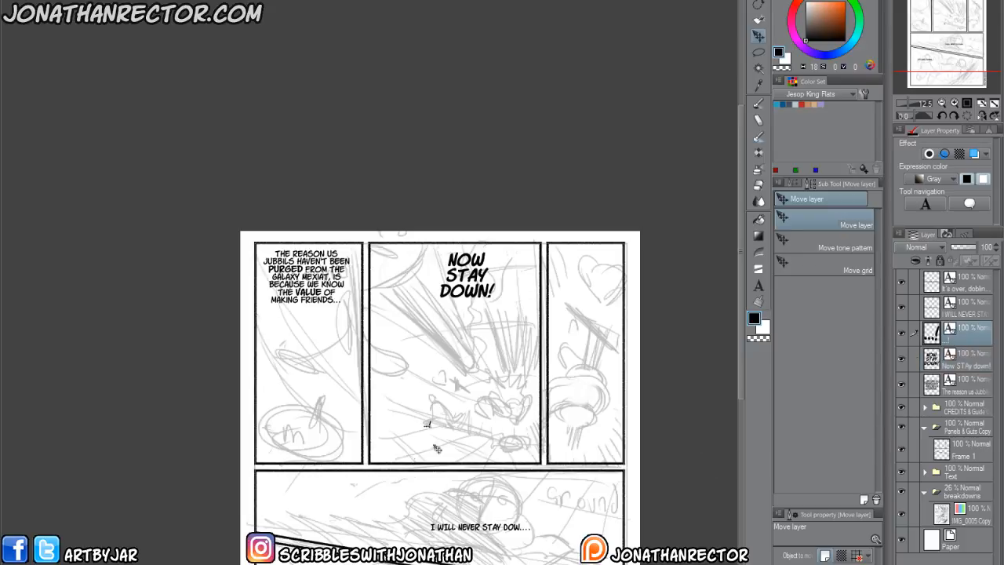
{"action": "left_click_drag", "start_coordinate": [441, 509], "coordinate": [431, 510]}
{"action": "left_click_drag", "start_coordinate": [301, 555], "coordinate": [289, 476]}
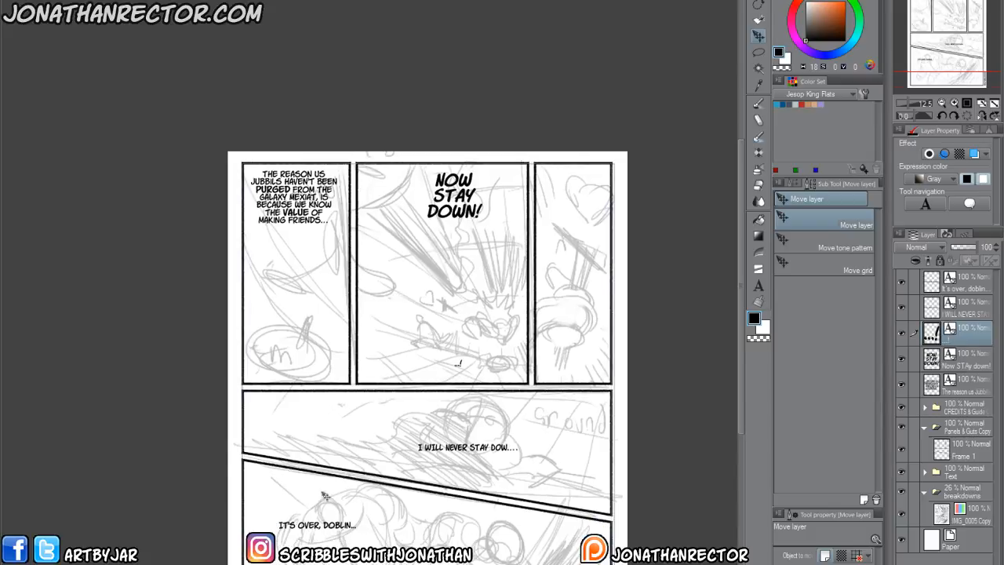
{"action": "left_click", "coordinate": [969, 312]}
{"action": "left_click_drag", "start_coordinate": [394, 502], "coordinate": [479, 474]}
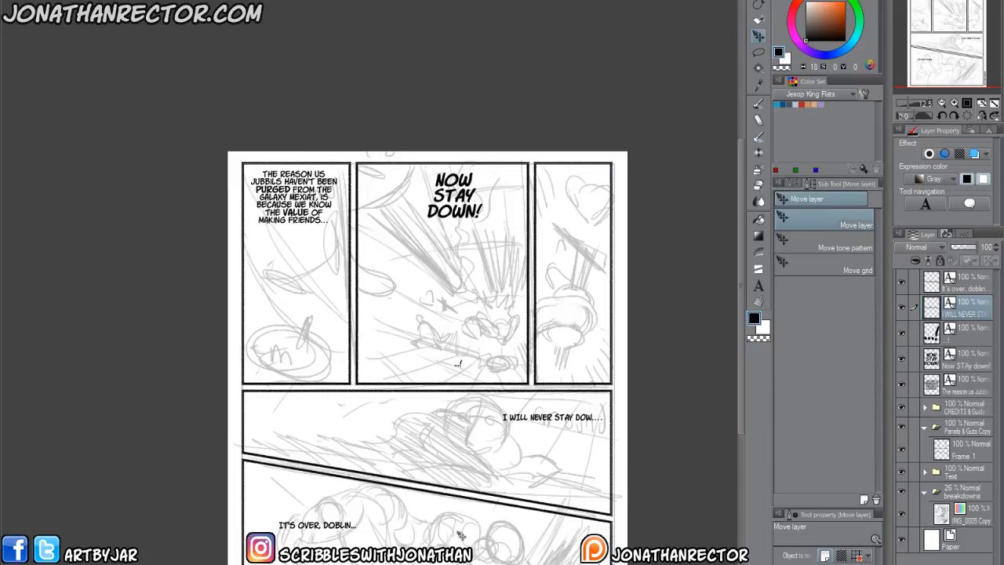
{"action": "left_click_drag", "start_coordinate": [501, 506], "coordinate": [321, 527]}
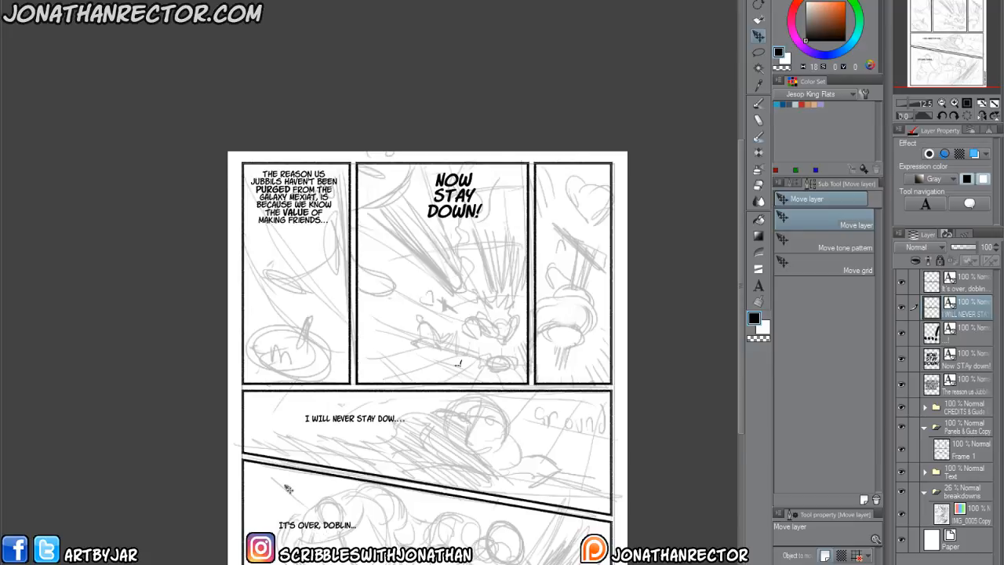
Make the word "NEVER" bold in the wide middle panel's dialogue.
{"action": "scroll", "coordinate": [287, 488], "scroll_direction": "up", "scroll_amount": 3}
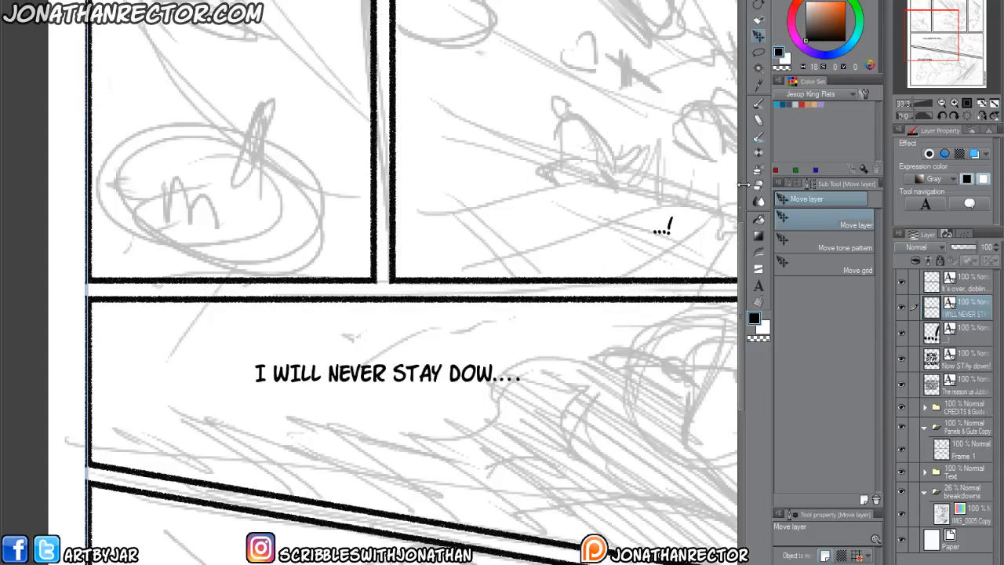
{"action": "left_click", "coordinate": [758, 287]}
{"action": "left_click", "coordinate": [492, 374]}
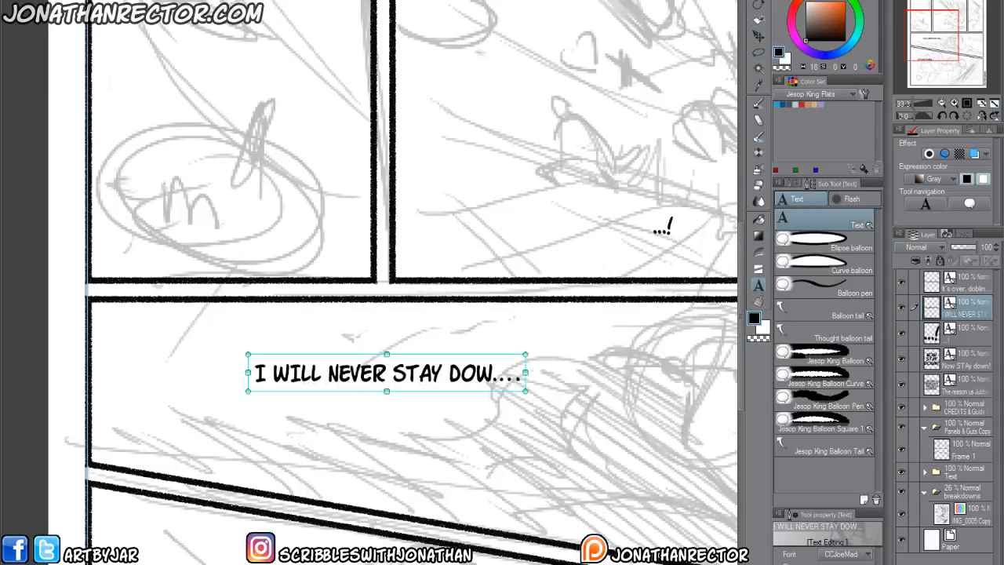
{"action": "left_click_drag", "start_coordinate": [387, 374], "coordinate": [328, 373]}
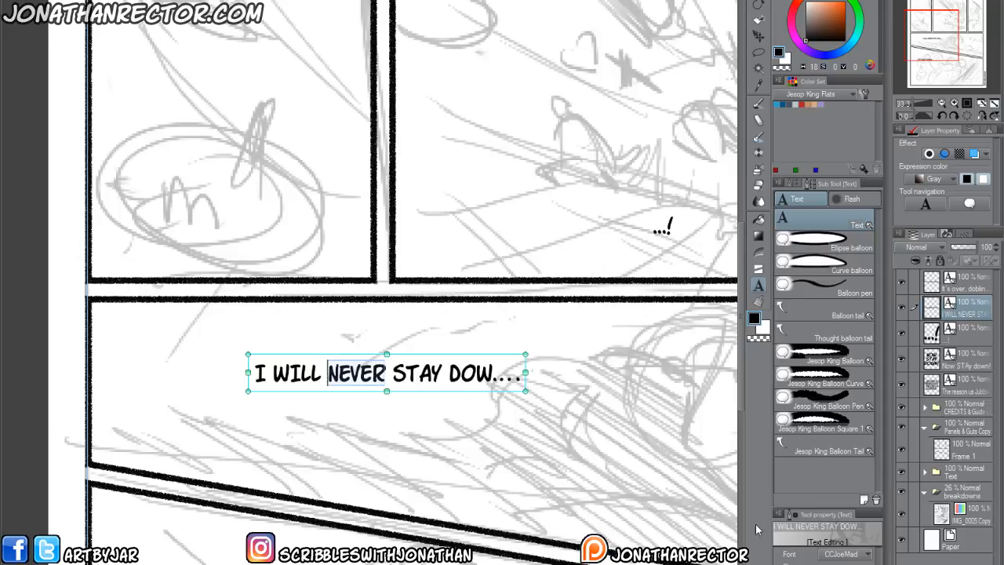
{"action": "key", "text": "ctrl+b"}
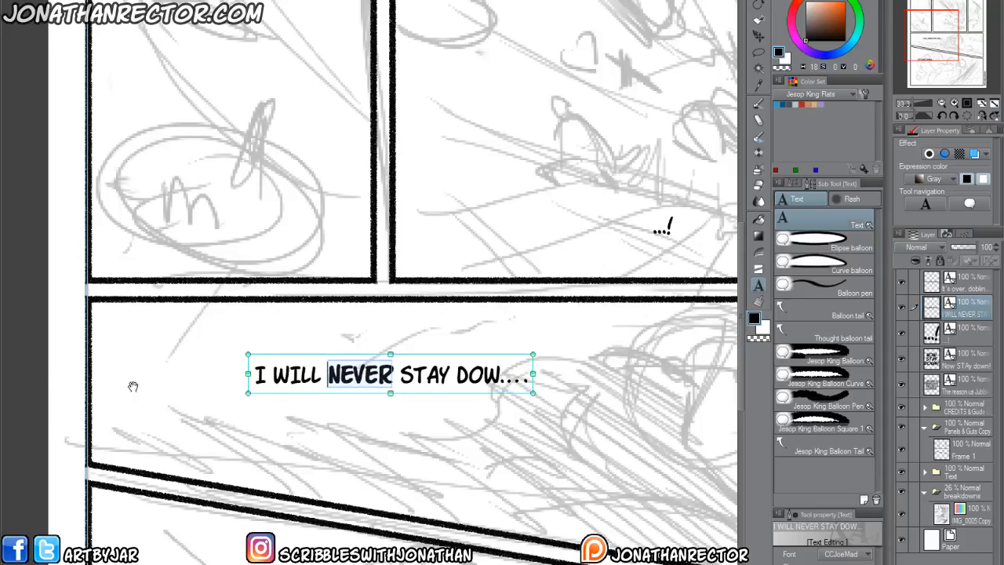
{"action": "left_click", "coordinate": [35, 380]}
Break "It's over, Doblin..." before "Doblin" and move it to the upper-left corner of the bottom panel.
{"action": "left_click_drag", "start_coordinate": [270, 551], "coordinate": [286, 241]}
{"action": "left_click_drag", "start_coordinate": [217, 439], "coordinate": [194, 474]}
{"action": "left_click", "coordinate": [259, 384]}
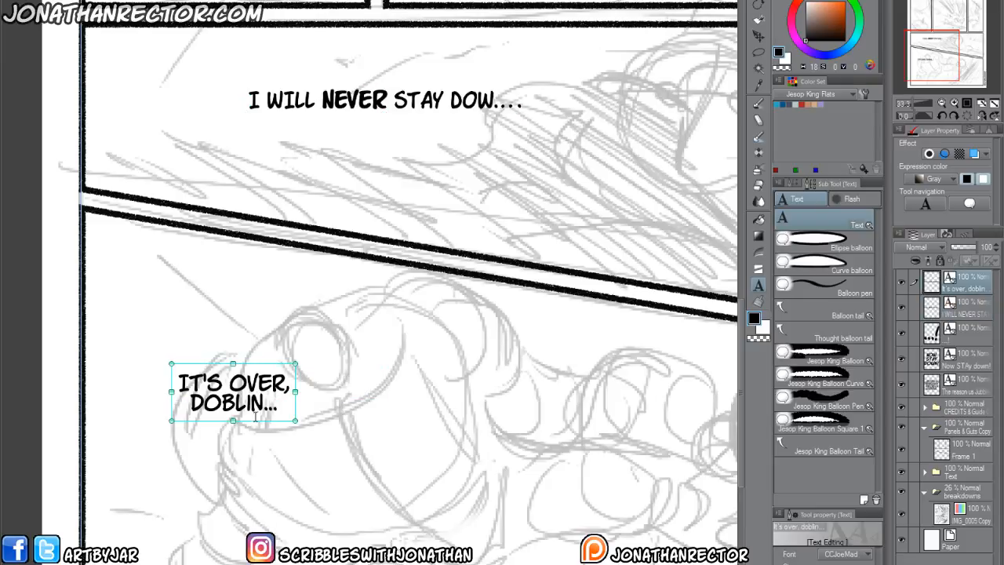
{"action": "left_click_drag", "start_coordinate": [263, 424], "coordinate": [203, 350]}
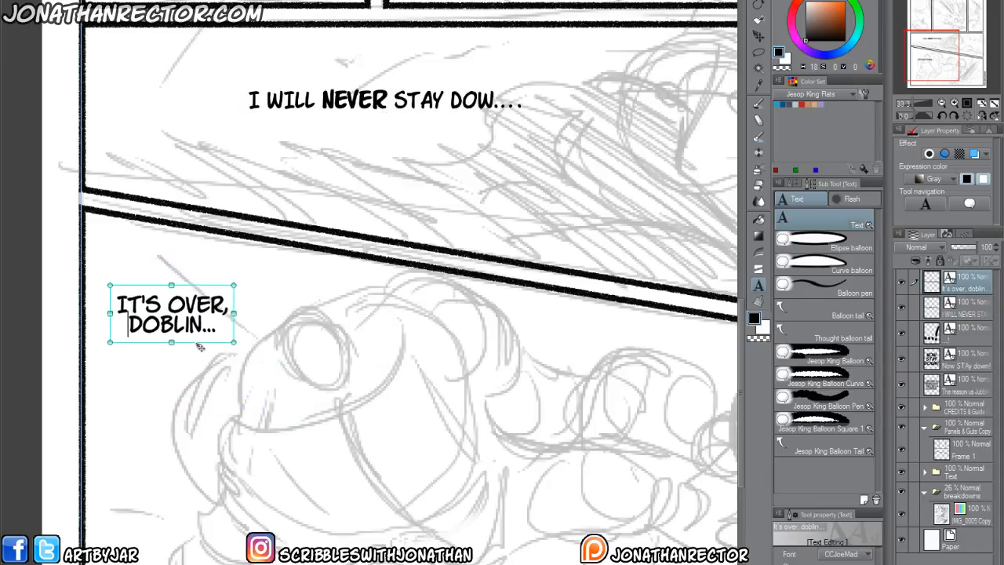
{"action": "left_click", "coordinate": [41, 331]}
Move all five dialogue text layers of this page into the Text folder.
{"action": "scroll", "coordinate": [202, 446], "scroll_direction": "down", "scroll_amount": 3}
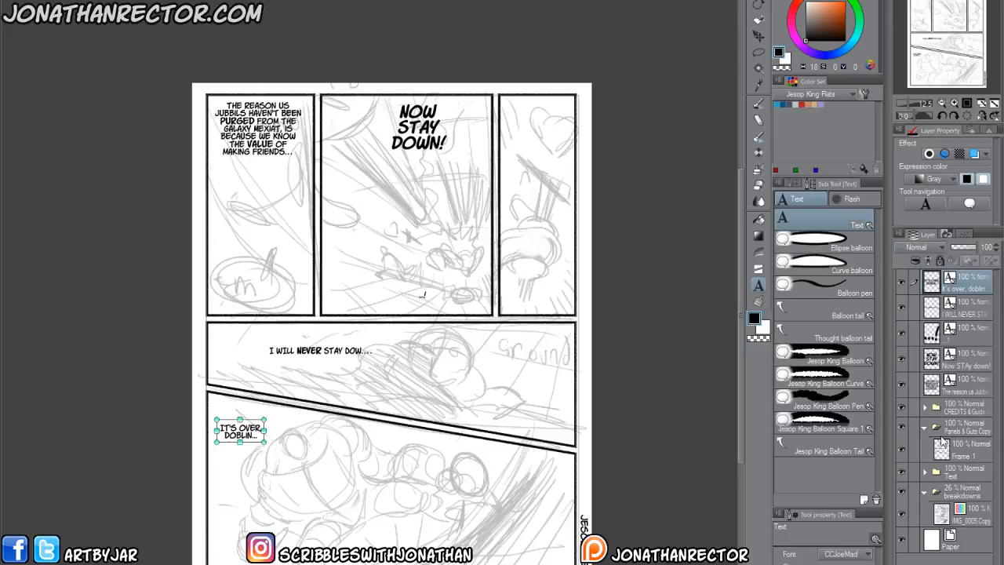
{"action": "left_click", "coordinate": [962, 388], "text": "shift"}
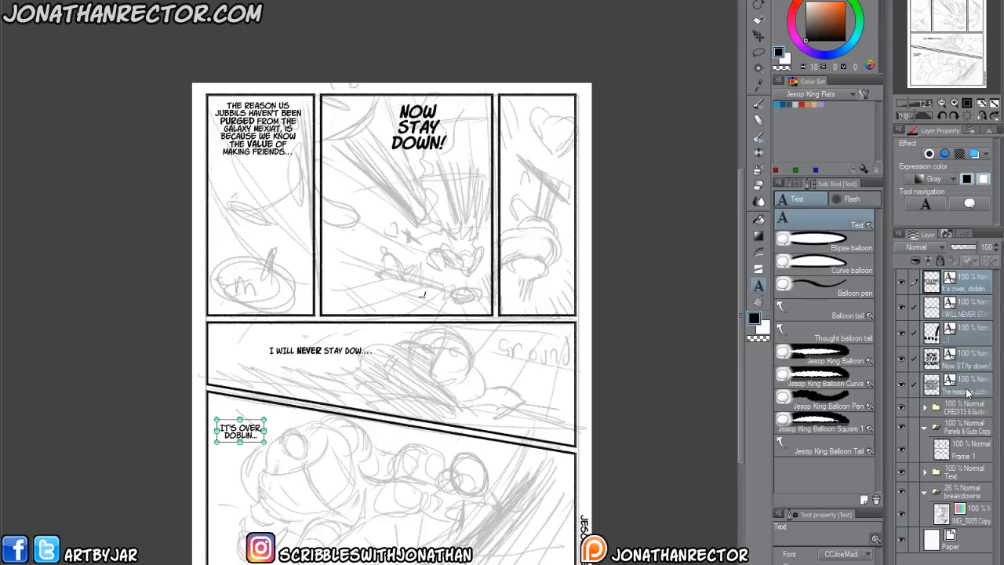
{"action": "left_click_drag", "start_coordinate": [968, 392], "coordinate": [964, 477]}
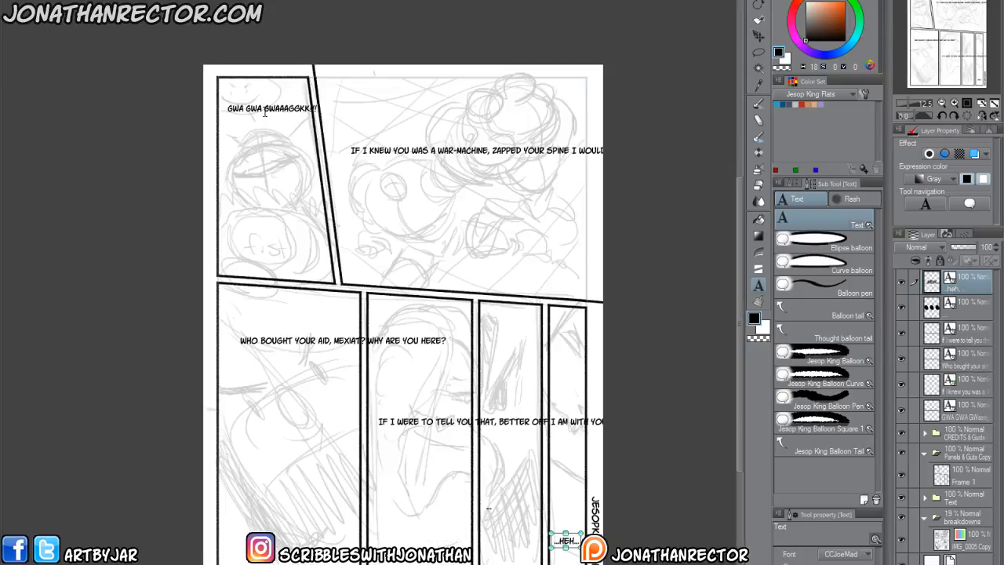
Open the coloured chapter 1 page 32 file from the 7Colours folder of "001 - Diamonds and Doblins".
{"action": "key", "text": "ctrl+o"}
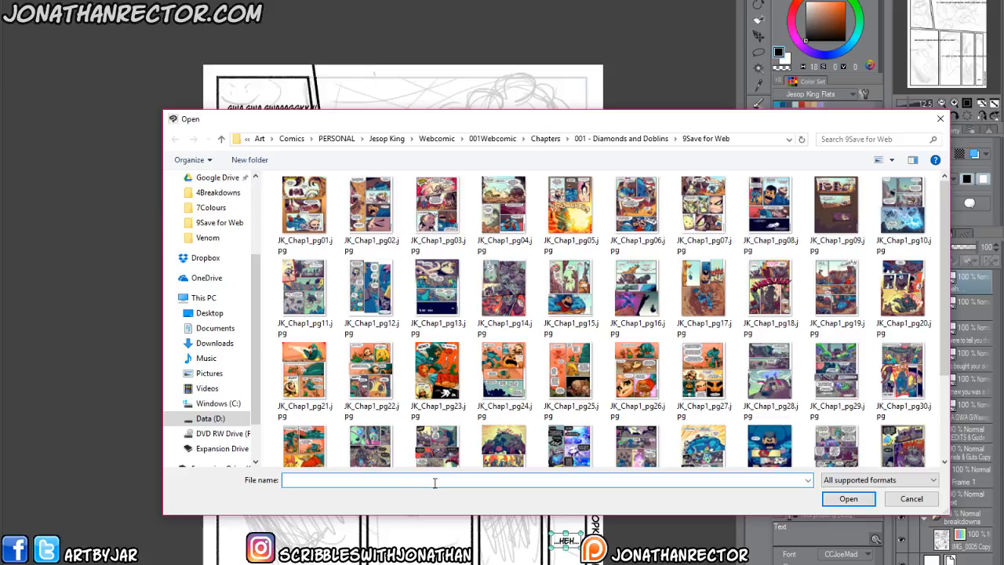
{"action": "left_click", "coordinate": [371, 444]}
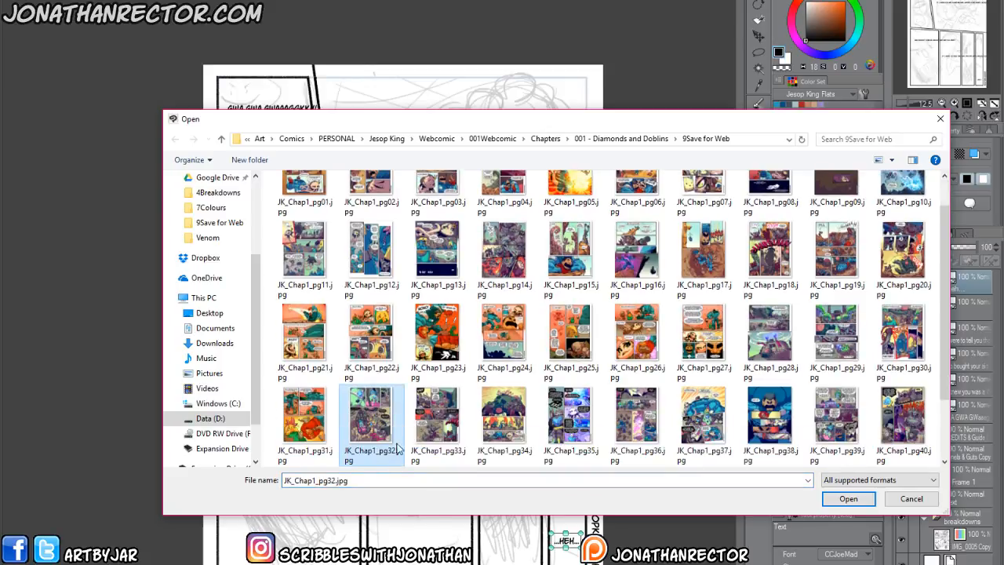
{"action": "left_click", "coordinate": [588, 144]}
{"action": "left_click", "coordinate": [294, 292]}
{"action": "double_click", "coordinate": [294, 288]}
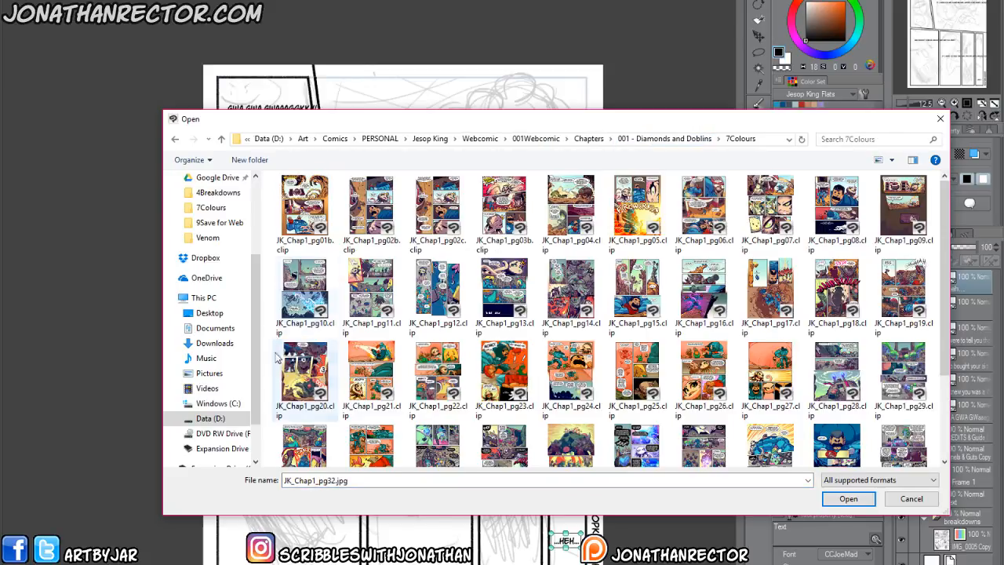
{"action": "left_click", "coordinate": [438, 443]}
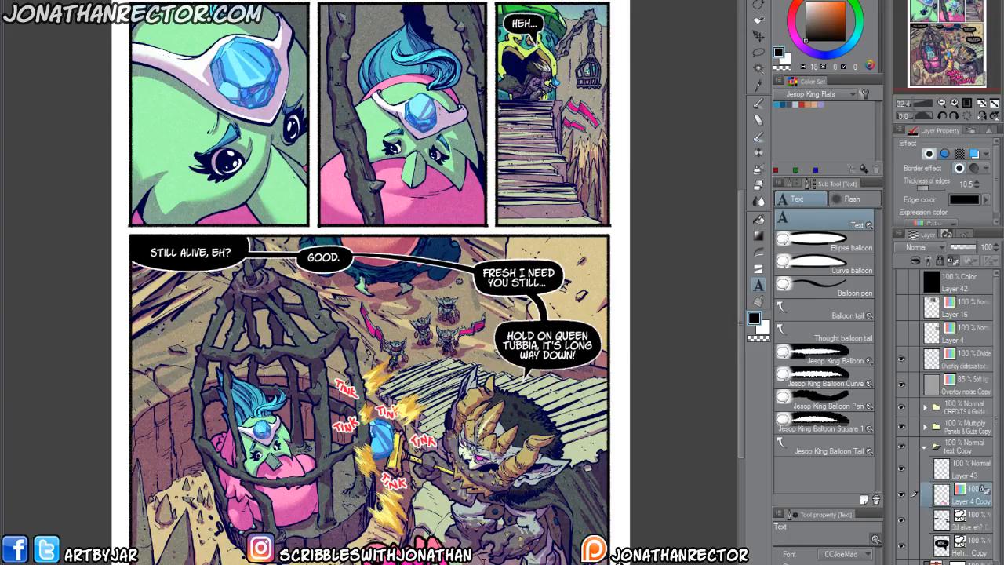
Copy the Layer 4 Copy sound-effect lettering into the sketched page and close the coloured page without saving it.
{"action": "left_click", "coordinate": [903, 360]}
{"action": "left_click", "coordinate": [903, 384]}
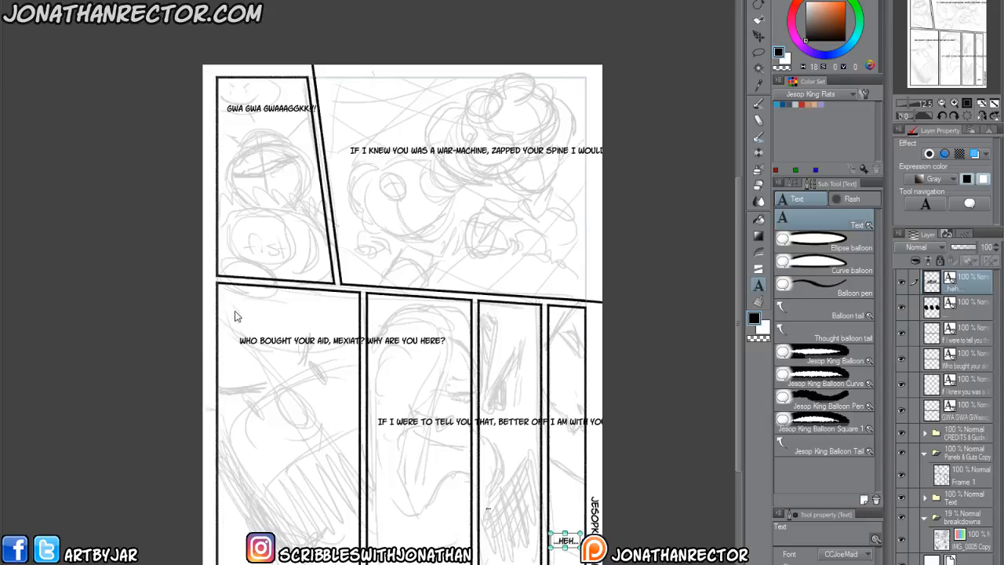
{"action": "key", "text": "ctrl+v"}
{"action": "key", "text": "ctrl+w"}
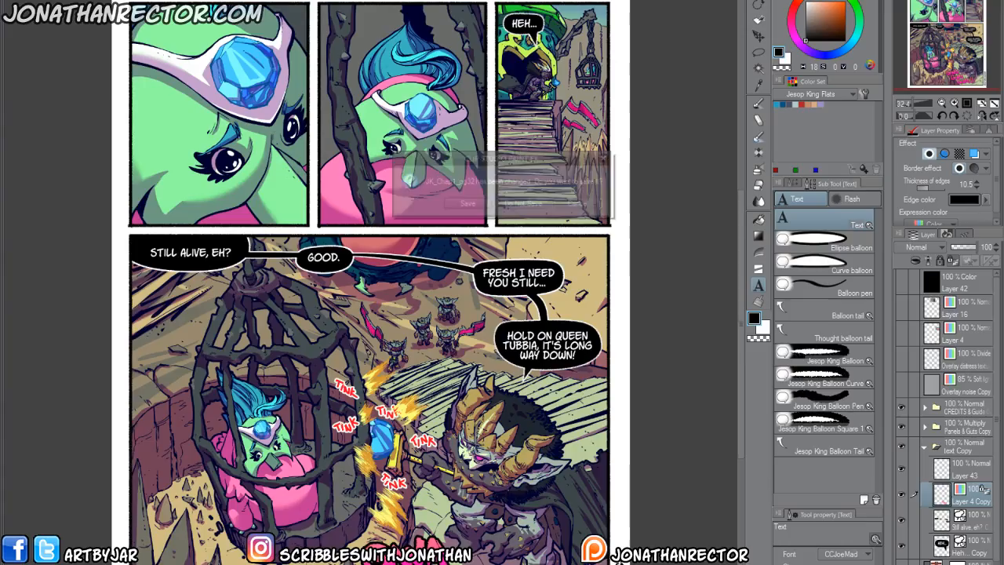
{"action": "left_click", "coordinate": [521, 204]}
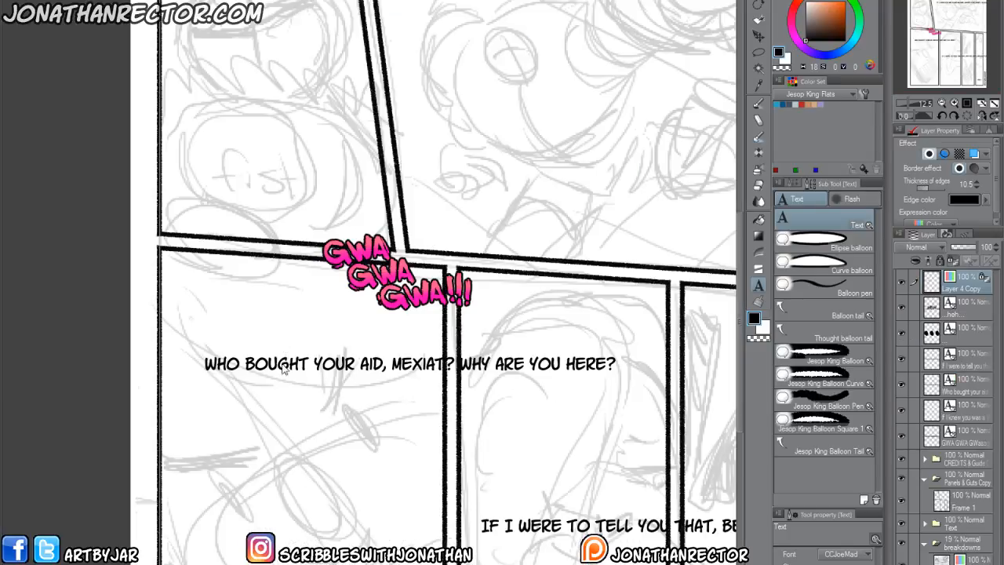
Move the pasted "GWA GWA GWA!!!" lettering to the top of the first panel and turn off its border effect.
{"action": "scroll", "coordinate": [283, 368], "scroll_direction": "up", "scroll_amount": 1}
{"action": "left_click_drag", "start_coordinate": [287, 104], "coordinate": [403, 520]}
{"action": "key", "text": "k"}
{"action": "left_click_drag", "start_coordinate": [385, 457], "coordinate": [319, 247]}
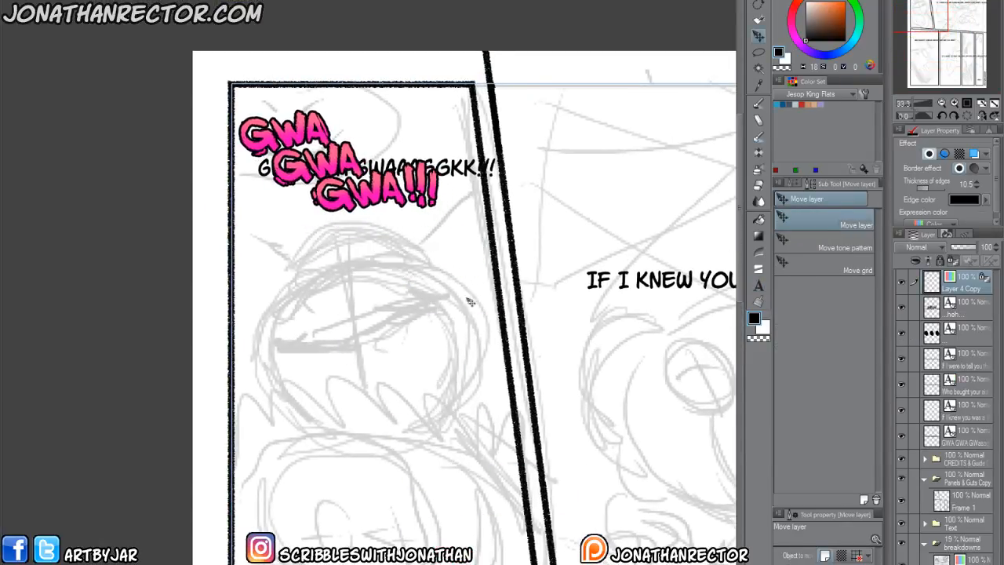
{"action": "left_click", "coordinate": [902, 282]}
{"action": "left_click", "coordinate": [903, 284]}
{"action": "left_click", "coordinate": [930, 154]}
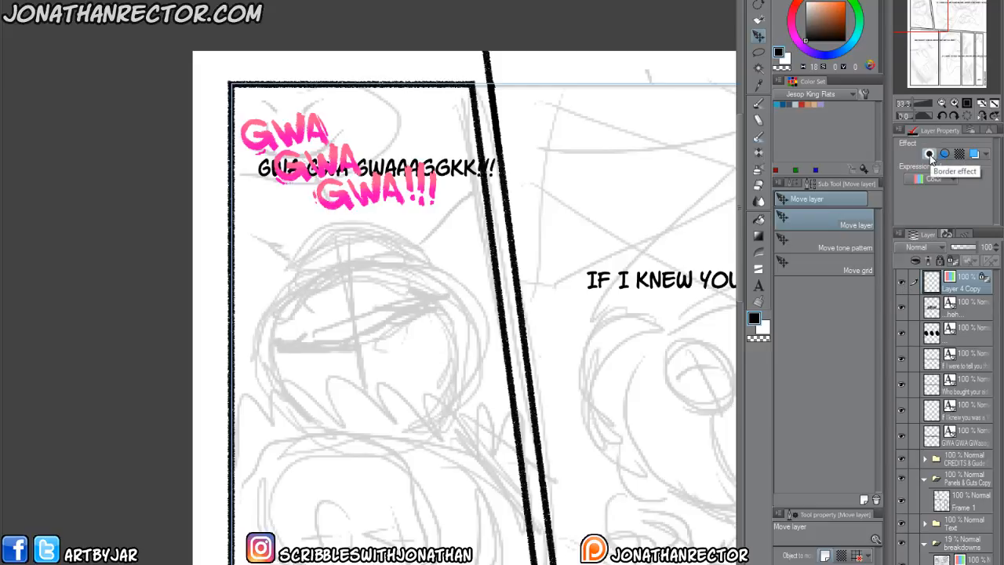
{"action": "left_click_drag", "start_coordinate": [387, 367], "coordinate": [415, 454]}
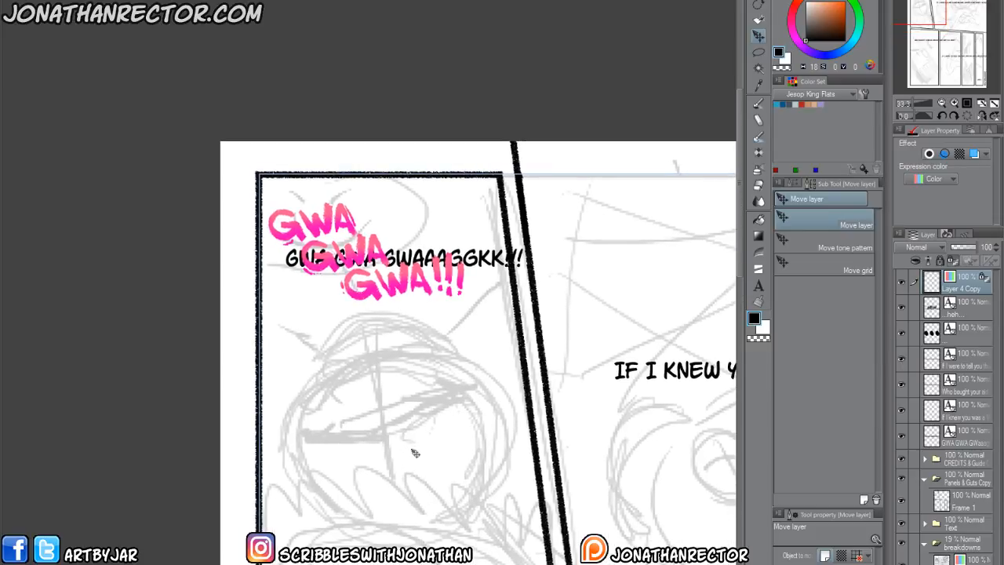
Erase the third line, "GWA!!!", from the pink lettering using a smaller Hard eraser.
{"action": "scroll", "coordinate": [413, 443], "scroll_direction": "up", "scroll_amount": 1}
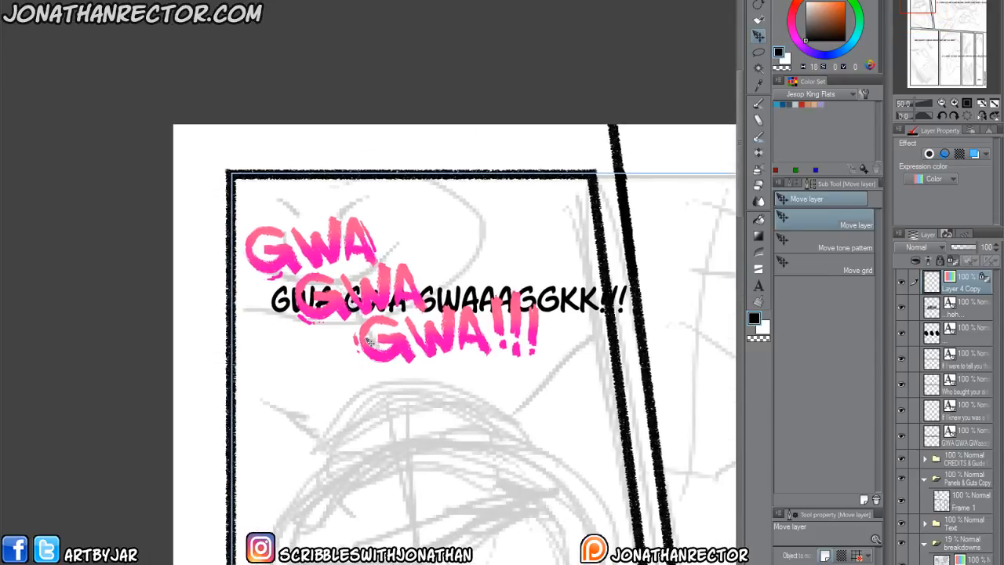
{"action": "key", "text": "e"}
{"action": "key", "text": "["}
{"action": "key", "text": "["}
{"action": "key", "text": "["}
{"action": "left_click", "coordinate": [824, 220]}
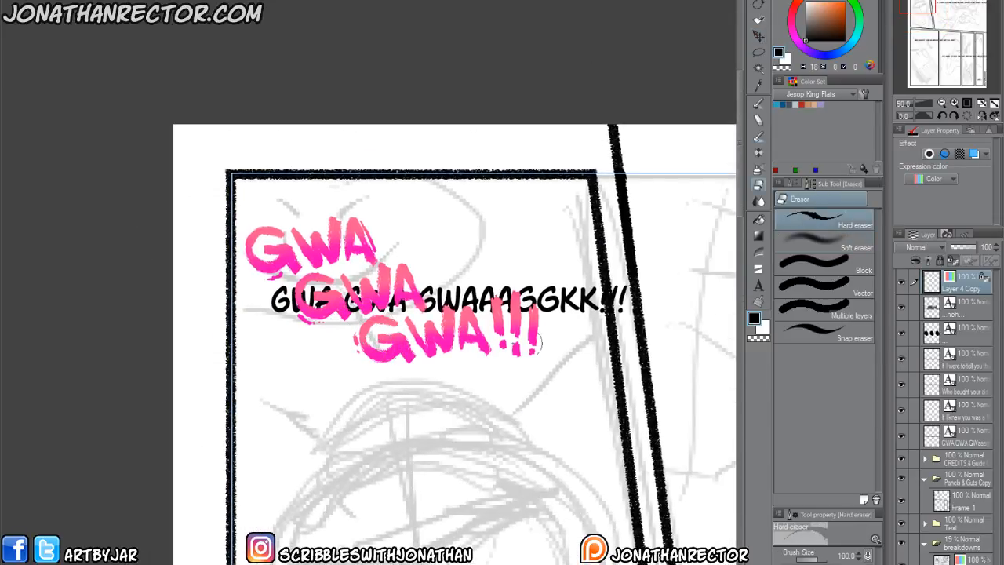
{"action": "mouse_move", "coordinate": [351, 333]}
{"action": "left_mouse_down"}
{"action": "mouse_move", "coordinate": [382, 318]}
{"action": "mouse_move", "coordinate": [524, 302]}
{"action": "mouse_move", "coordinate": [520, 343]}
{"action": "mouse_move", "coordinate": [368, 339]}
{"action": "mouse_move", "coordinate": [404, 330]}
{"action": "mouse_move", "coordinate": [493, 348]}
{"action": "mouse_move", "coordinate": [343, 364]}
{"action": "mouse_move", "coordinate": [339, 353]}
{"action": "mouse_move", "coordinate": [421, 369]}
{"action": "mouse_move", "coordinate": [440, 338]}
{"action": "left_mouse_up"}
Hand-letter "GWAAWACK!!" as the third line with the Texture Brush at size 50 in the lettering's sampled pink.
{"action": "key", "text": "p"}
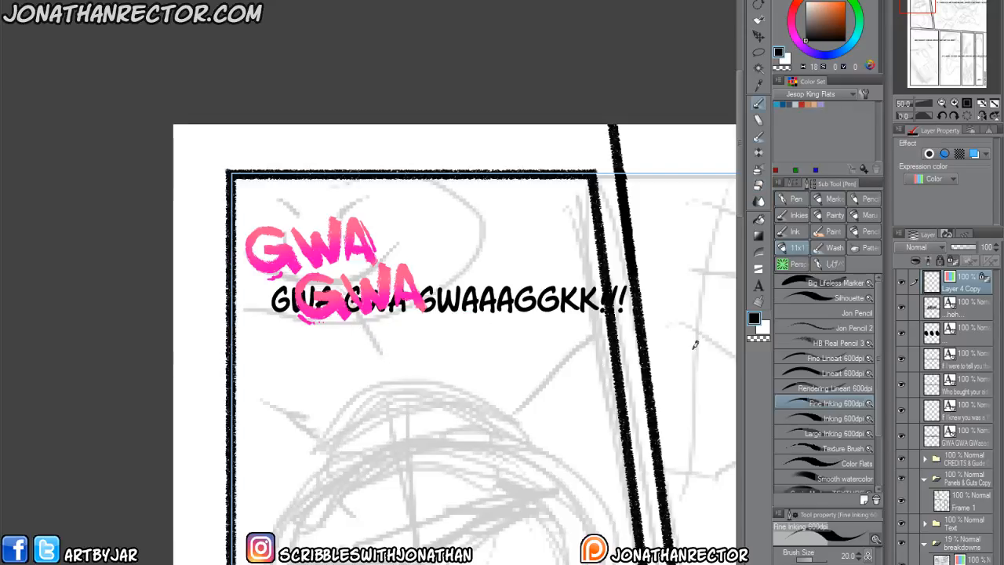
{"action": "left_click", "coordinate": [801, 446]}
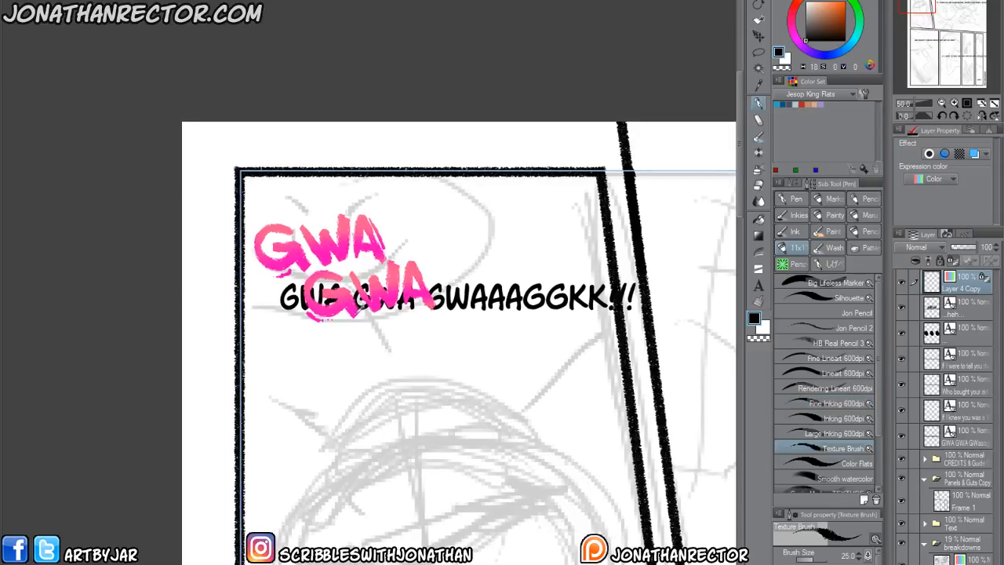
{"action": "left_click", "coordinate": [340, 267], "text": "alt"}
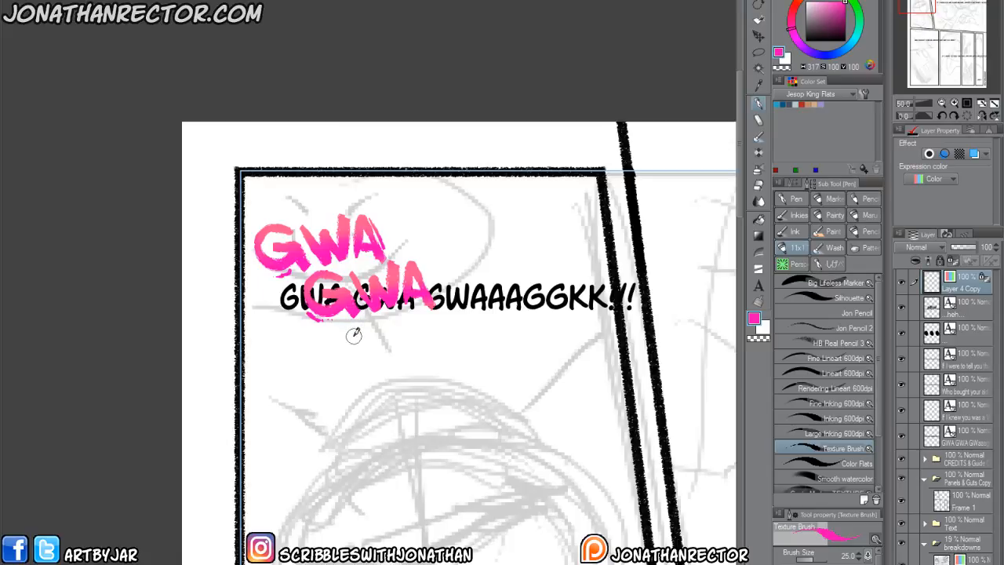
{"action": "mouse_move", "coordinate": [353, 328]}
{"action": "left_mouse_down"}
{"action": "mouse_move", "coordinate": [344, 355]}
{"action": "mouse_move", "coordinate": [370, 346]}
{"action": "mouse_move", "coordinate": [378, 361]}
{"action": "left_mouse_up"}
{"action": "key", "text": "]"}
{"action": "key", "text": "]"}
{"action": "key", "text": "]"}
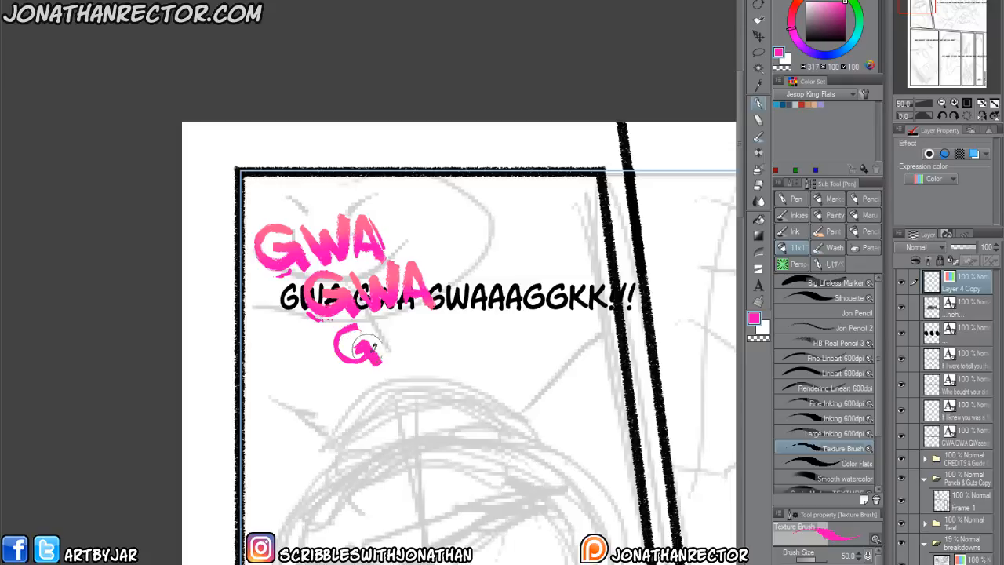
{"action": "mouse_move", "coordinate": [374, 317]}
{"action": "left_mouse_down"}
{"action": "mouse_move", "coordinate": [395, 352]}
{"action": "mouse_move", "coordinate": [402, 332]}
{"action": "mouse_move", "coordinate": [412, 349]}
{"action": "mouse_move", "coordinate": [413, 314]}
{"action": "mouse_move", "coordinate": [449, 355]}
{"action": "mouse_move", "coordinate": [429, 345]}
{"action": "mouse_move", "coordinate": [478, 343]}
{"action": "mouse_move", "coordinate": [514, 310]}
{"action": "mouse_move", "coordinate": [536, 352]}
{"action": "mouse_move", "coordinate": [531, 335]}
{"action": "mouse_move", "coordinate": [564, 365]}
{"action": "mouse_move", "coordinate": [573, 324]}
{"action": "mouse_move", "coordinate": [601, 358]}
{"action": "left_mouse_up"}
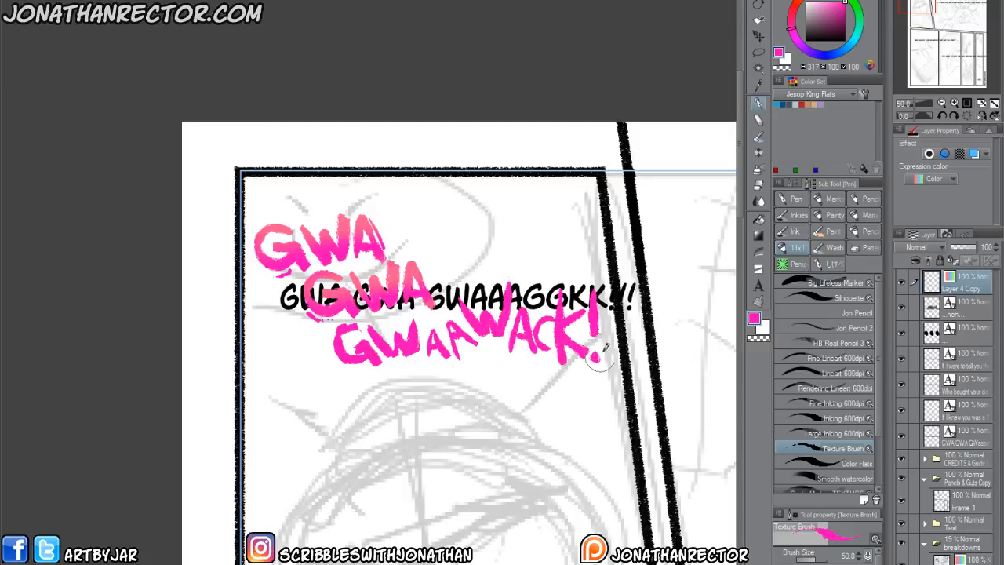
{"action": "left_click_drag", "start_coordinate": [625, 287], "coordinate": [614, 358]}
{"action": "left_click", "coordinate": [604, 382]}
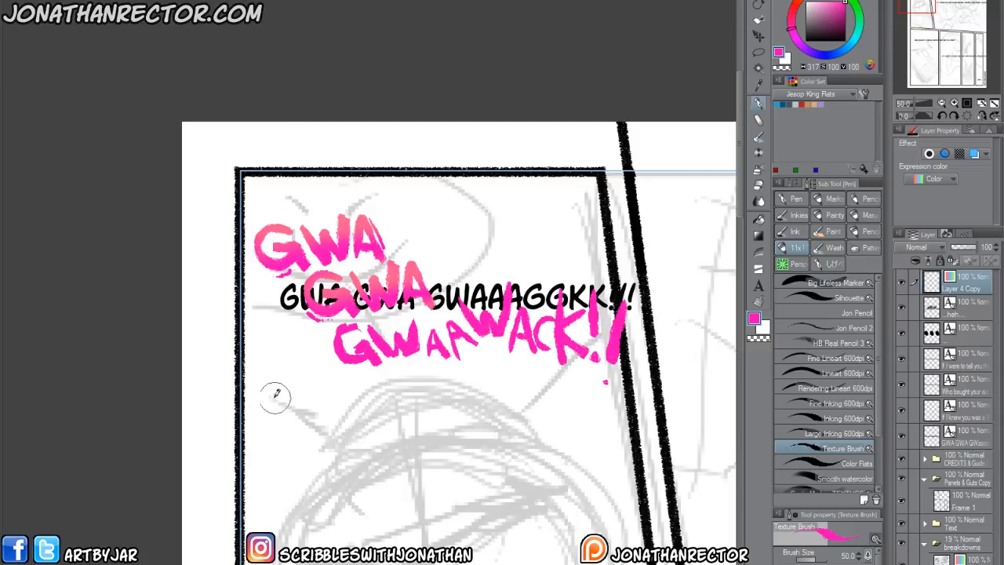
Thicken and enlarge strokes of the hand-drawn "GWAAWACK!!" letters and add small paint splatters around them.
{"action": "mouse_move", "coordinate": [332, 473]}
{"action": "left_mouse_down"}
{"action": "mouse_move", "coordinate": [276, 338]}
{"action": "mouse_move", "coordinate": [300, 396]}
{"action": "left_mouse_up"}
{"action": "left_click_drag", "start_coordinate": [425, 327], "coordinate": [441, 391]}
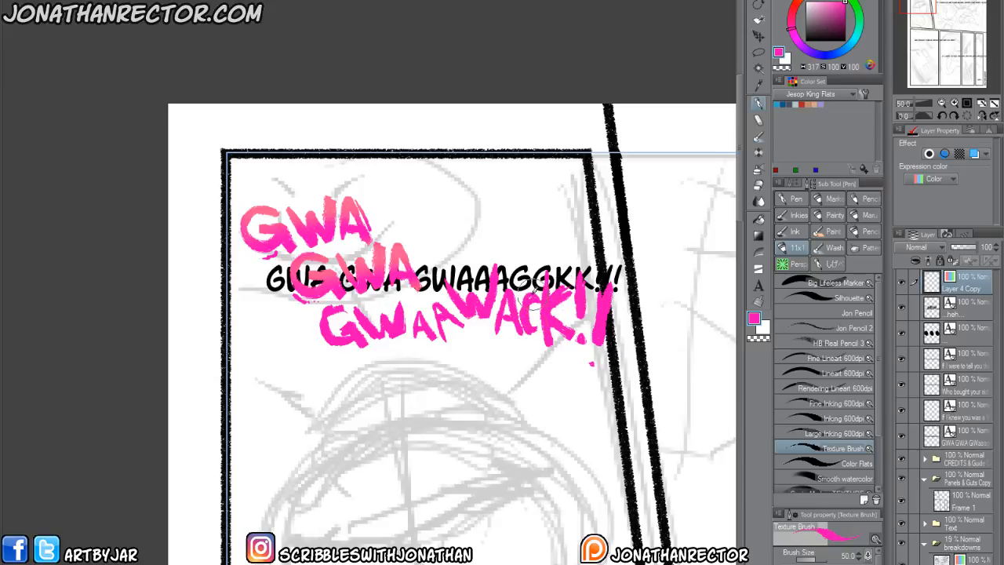
{"action": "left_click_drag", "start_coordinate": [495, 251], "coordinate": [483, 312]}
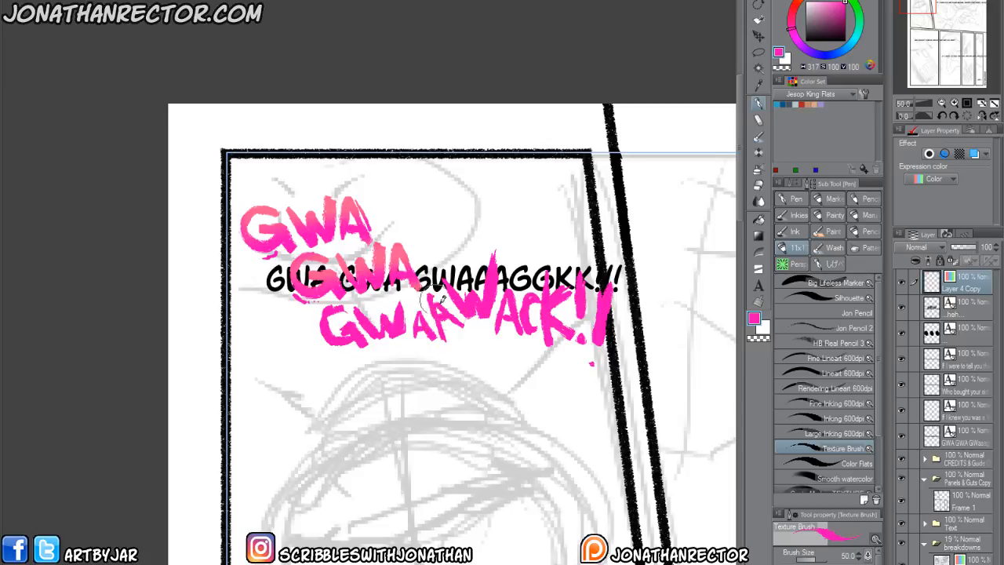
{"action": "left_click_drag", "start_coordinate": [320, 324], "coordinate": [314, 336]}
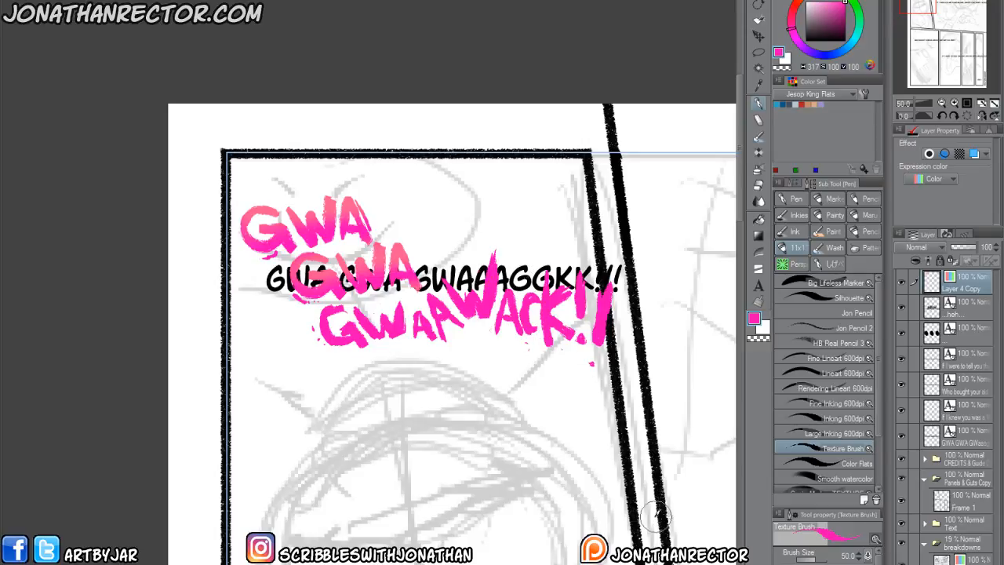
Lasso the "GWAAWACK!!" line and shade its upper edges with the Soft airbrush at size 100 in the sampled lighter pink.
{"action": "key", "text": "/"}
{"action": "left_click", "coordinate": [328, 196], "text": "alt"}
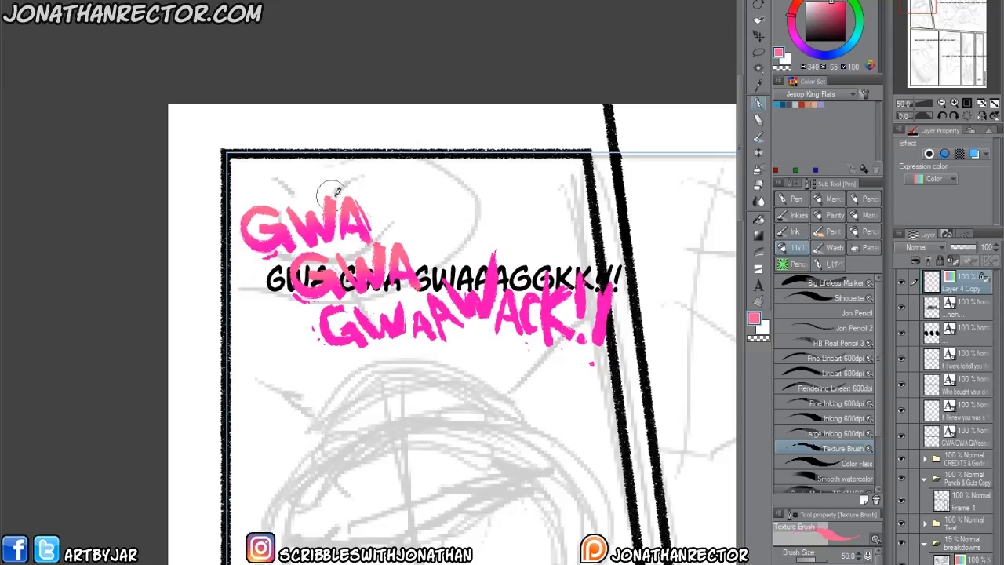
{"action": "key", "text": "m"}
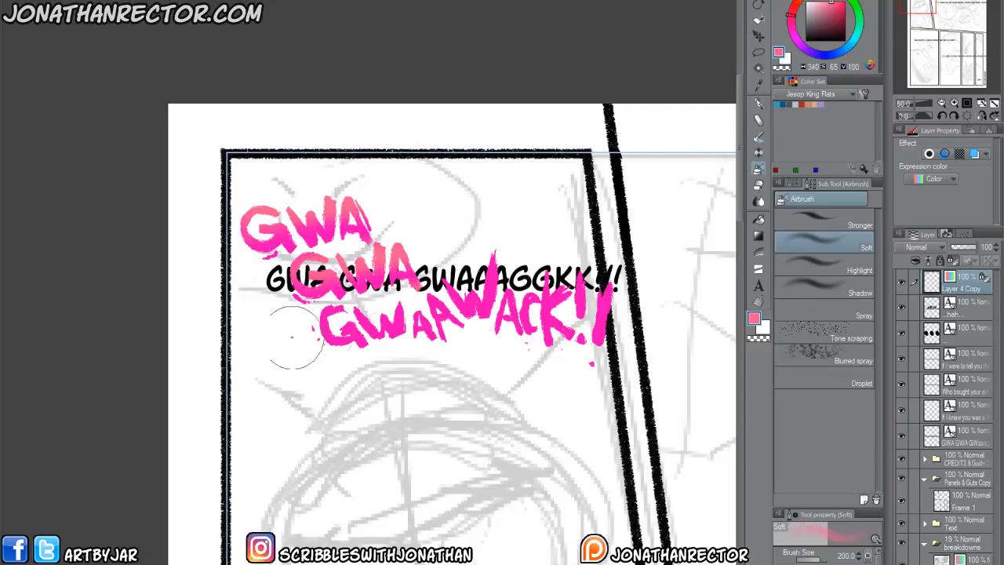
{"action": "mouse_move", "coordinate": [310, 311]}
{"action": "left_mouse_down"}
{"action": "mouse_move", "coordinate": [438, 278]}
{"action": "mouse_move", "coordinate": [676, 359]}
{"action": "mouse_move", "coordinate": [308, 312]}
{"action": "left_mouse_up"}
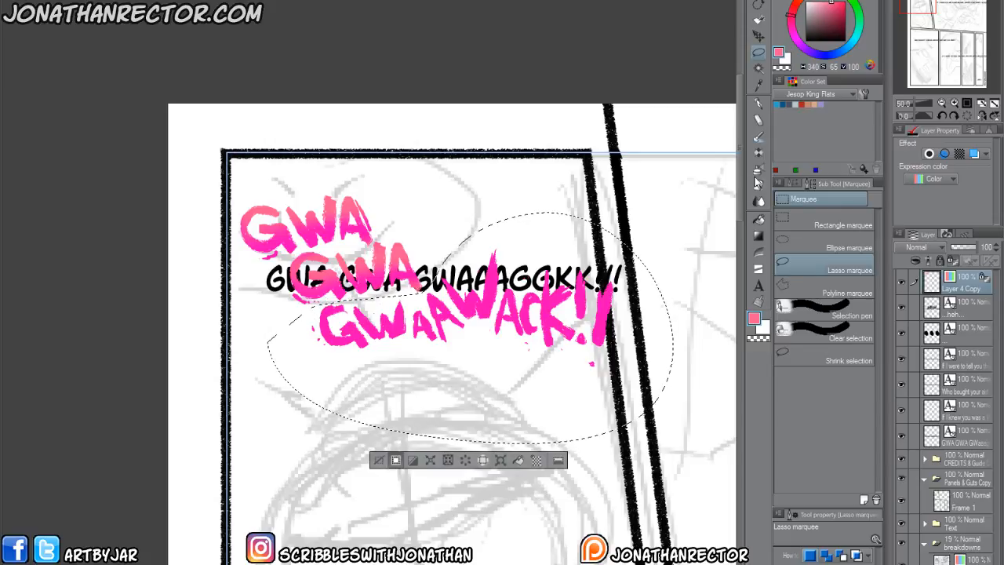
{"action": "key", "text": "b"}
{"action": "key", "text": "["}
{"action": "key", "text": "bracketleft"}
{"action": "key", "text": "bracketleft"}
{"action": "key", "text": "bracketleft"}
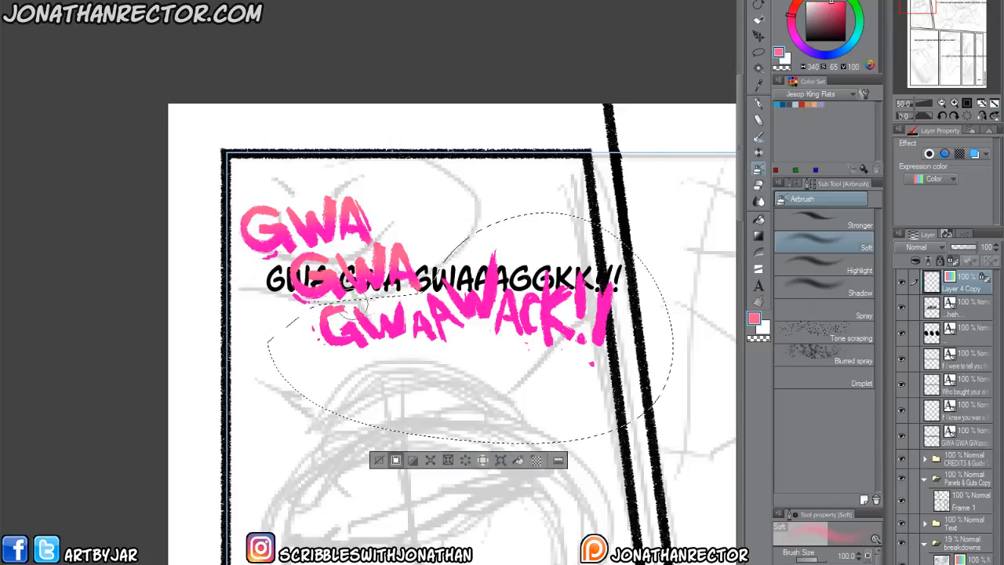
{"action": "mouse_move", "coordinate": [375, 304]}
{"action": "left_mouse_down"}
{"action": "mouse_move", "coordinate": [439, 302]}
{"action": "mouse_move", "coordinate": [506, 272]}
{"action": "mouse_move", "coordinate": [570, 293]}
{"action": "mouse_move", "coordinate": [601, 285]}
{"action": "mouse_move", "coordinate": [600, 273]}
{"action": "left_mouse_up"}
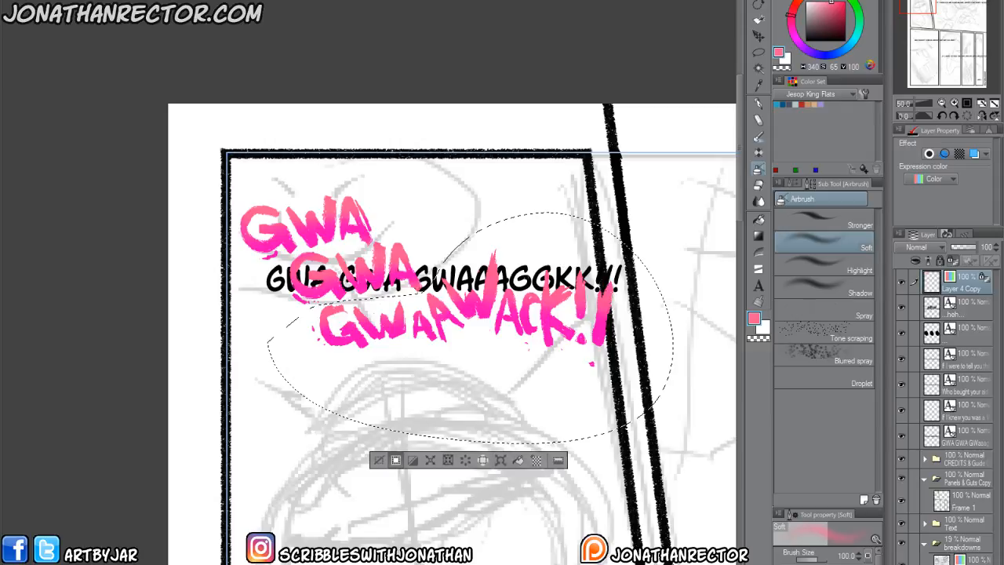
{"action": "left_click", "coordinate": [378, 460]}
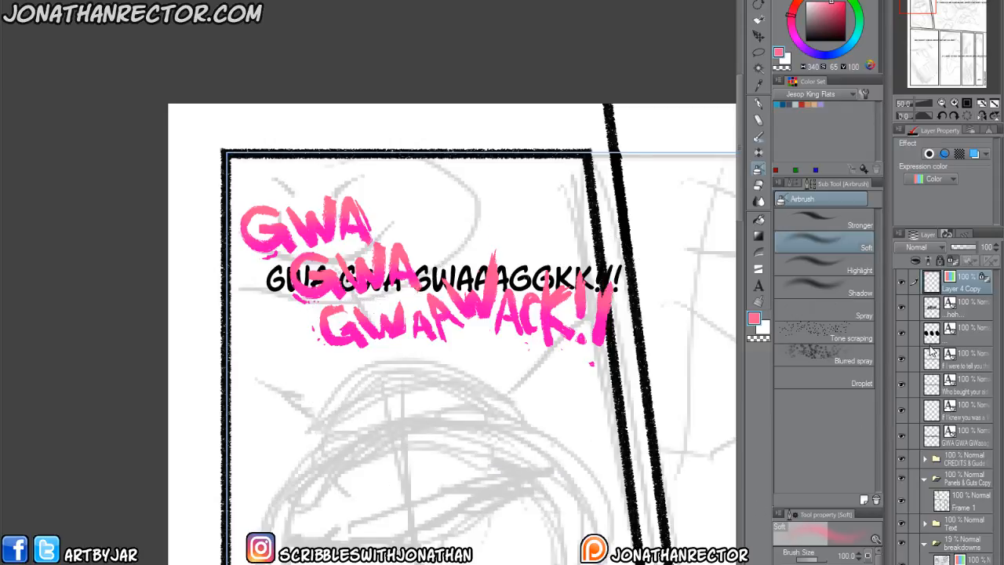
Turn the lettering's border effect back on and delete the typed "GWA GWA GWAAAGGKK!!!" text layer beneath it.
{"action": "left_click", "coordinate": [929, 155]}
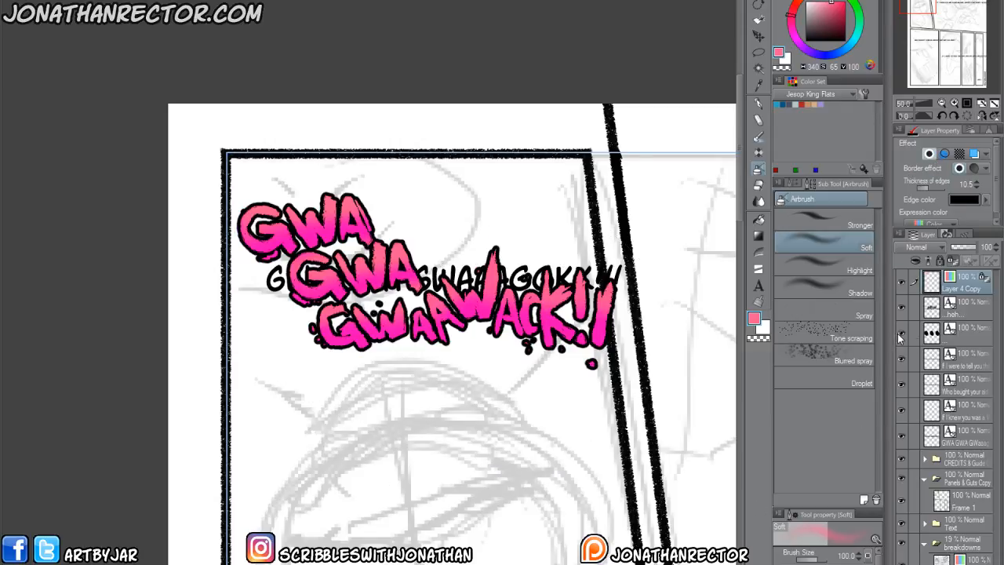
{"action": "left_click", "coordinate": [968, 438]}
{"action": "key", "text": "Delete"}
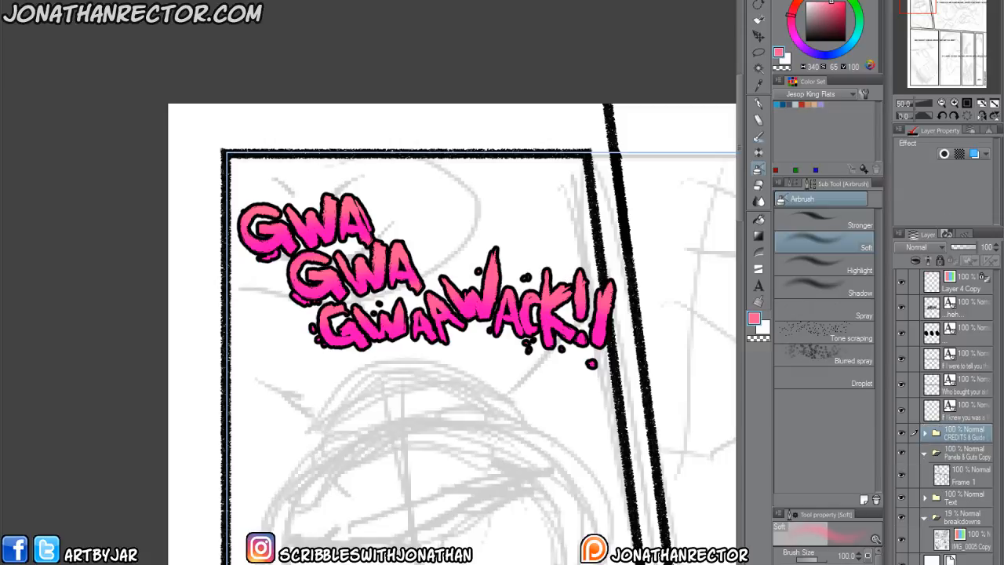
Shift the pink sound-effect lettering up in the first panel and rotate it slightly counterclockwise.
{"action": "left_click", "coordinate": [971, 290]}
{"action": "key", "text": "k"}
{"action": "left_click_drag", "start_coordinate": [392, 425], "coordinate": [361, 408]}
{"action": "key", "text": "ctrl+t"}
{"action": "left_click_drag", "start_coordinate": [221, 371], "coordinate": [207, 397]}
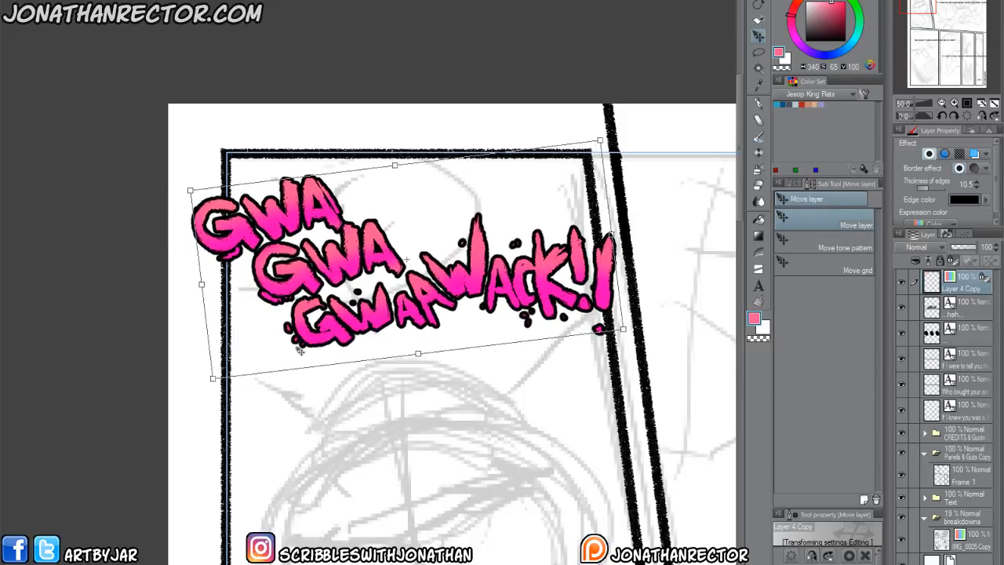
{"action": "key", "text": "Return"}
{"action": "scroll", "coordinate": [271, 403], "scroll_direction": "down", "scroll_amount": 2}
{"action": "scroll", "coordinate": [215, 382], "scroll_direction": "down", "scroll_amount": 1}
{"action": "left_click_drag", "start_coordinate": [237, 460], "coordinate": [197, 295]}
{"action": "left_click_drag", "start_coordinate": [530, 524], "coordinate": [321, 497]}
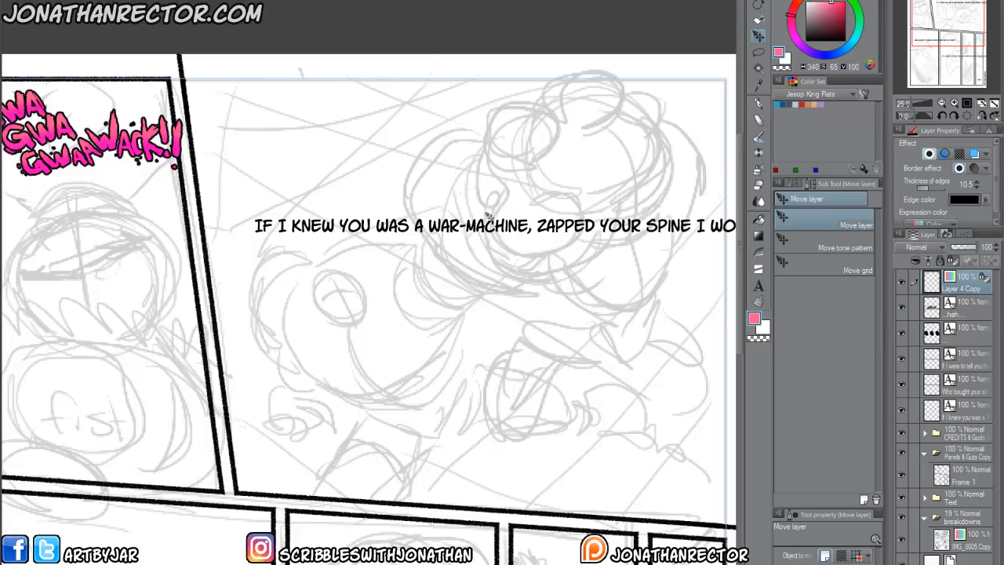
Break the "IF I KNEW YOU WAS A WAR-MACHINE" dialogue into lines after "WAS" and after "ZAPPED YOUR".
{"action": "left_click_drag", "start_coordinate": [408, 358], "coordinate": [390, 365]}
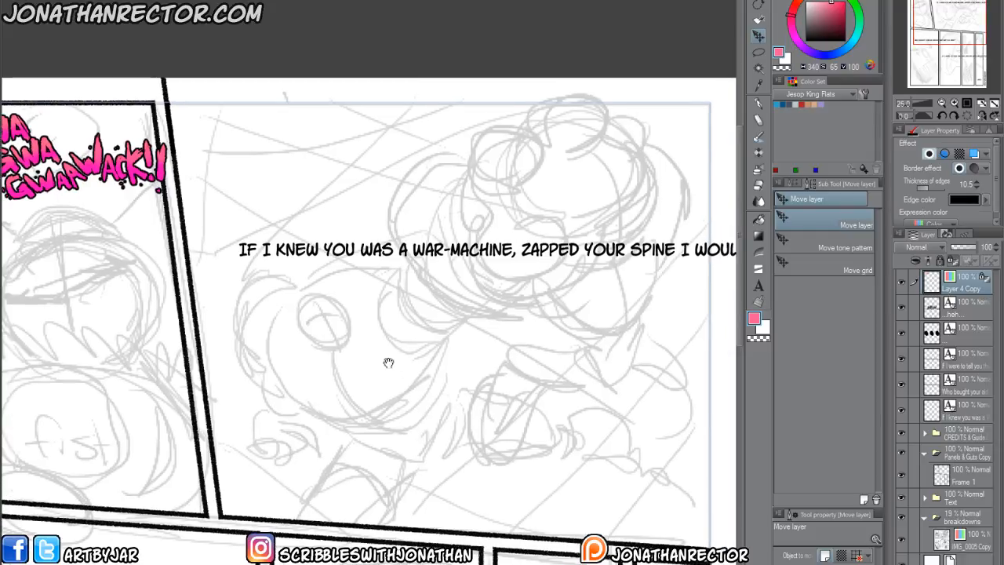
{"action": "left_click_drag", "start_coordinate": [336, 287], "coordinate": [322, 293]}
{"action": "left_click", "coordinate": [346, 254]}
{"action": "key", "text": "Right"}
{"action": "key", "text": "Right"}
{"action": "key", "text": "Right"}
{"action": "key", "text": "Right"}
{"action": "key", "text": "BackSpace"}
{"action": "key", "text": "Return"}
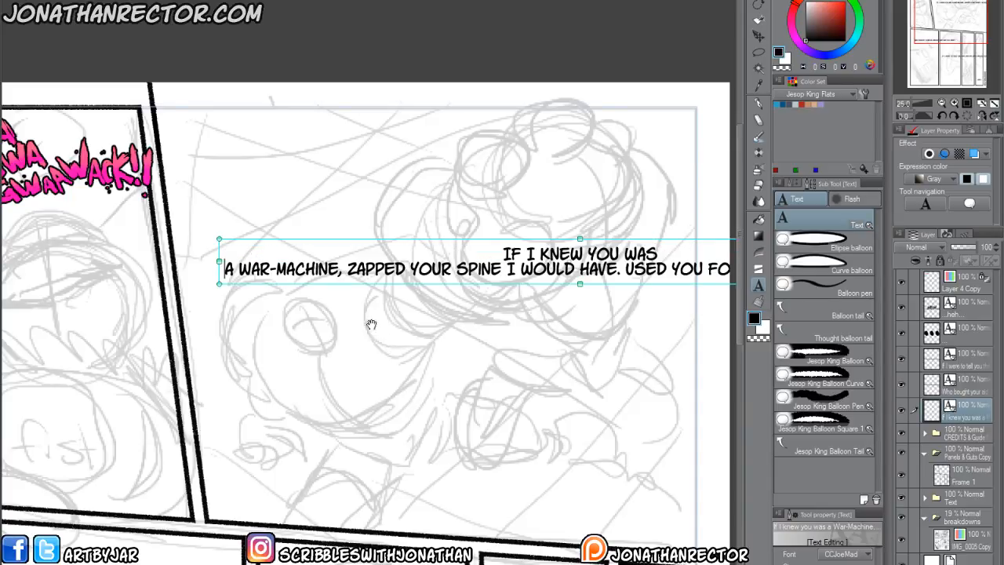
{"action": "left_click", "coordinate": [410, 269]}
{"action": "left_click", "coordinate": [456, 269]}
{"action": "key", "text": "Return"}
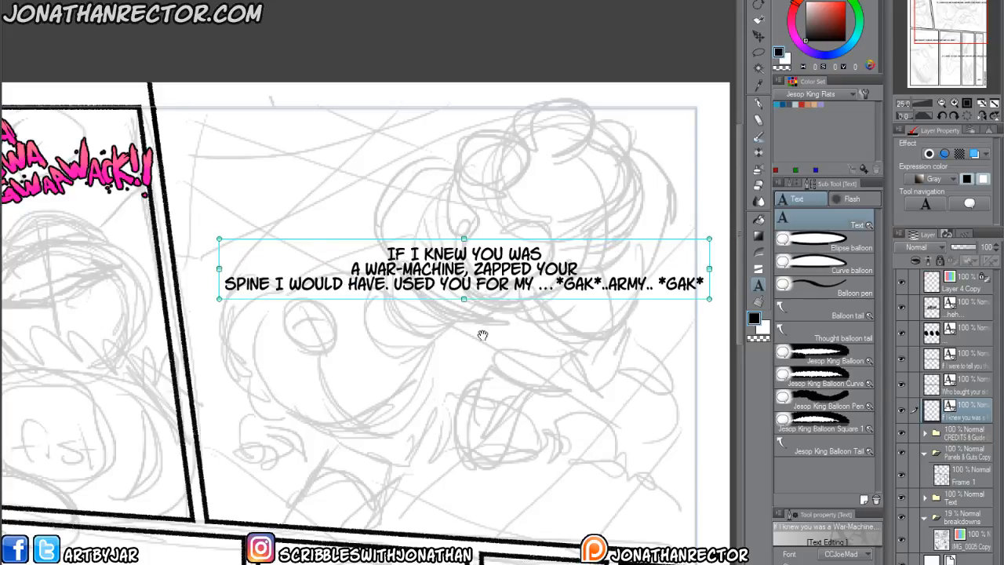
Break the third line of the war-machine dialogue after "USED".
{"action": "left_click", "coordinate": [393, 284]}
{"action": "key", "text": "Return"}
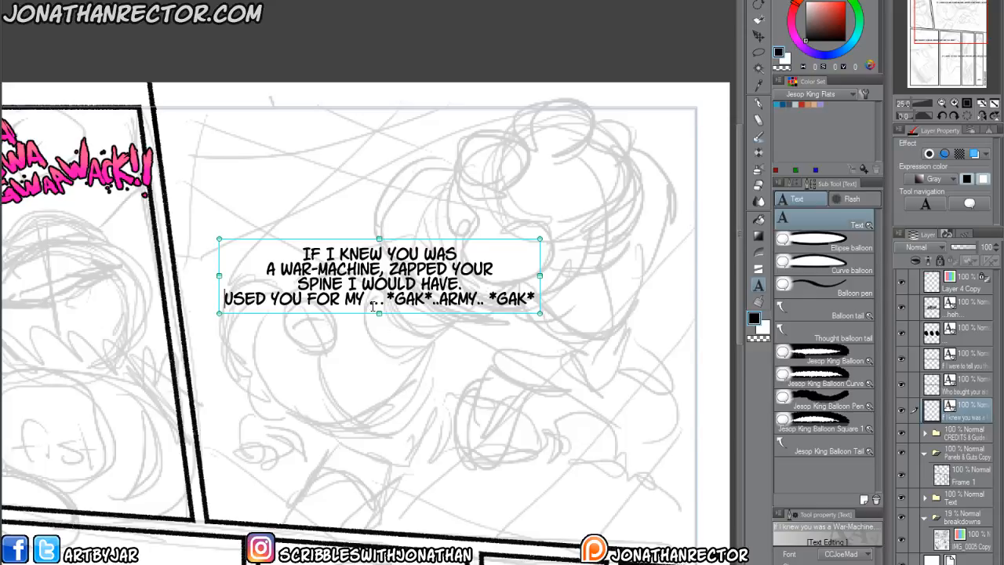
{"action": "key", "text": "BackSpace"}
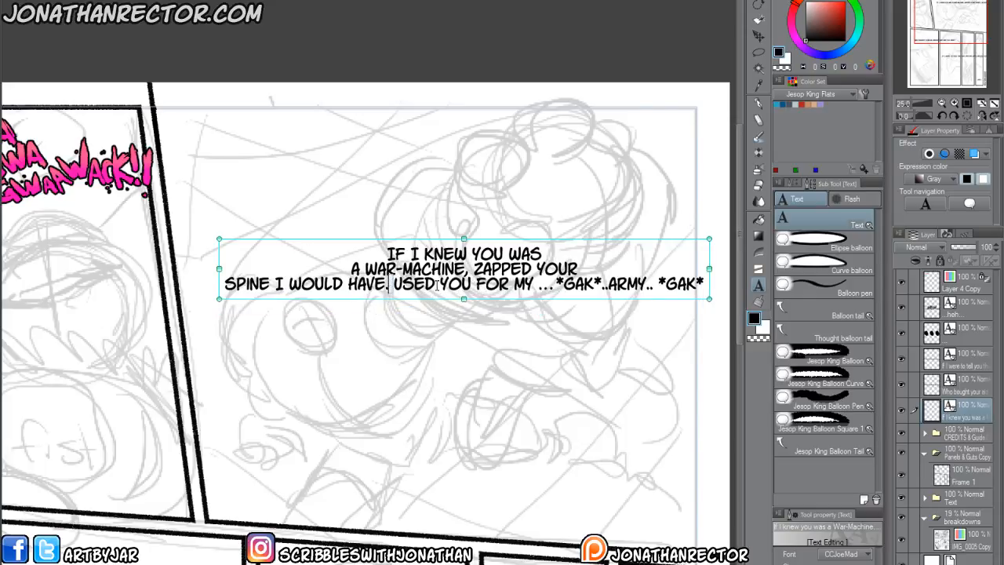
{"action": "key", "text": "BackSpace"}
{"action": "key", "text": "Return"}
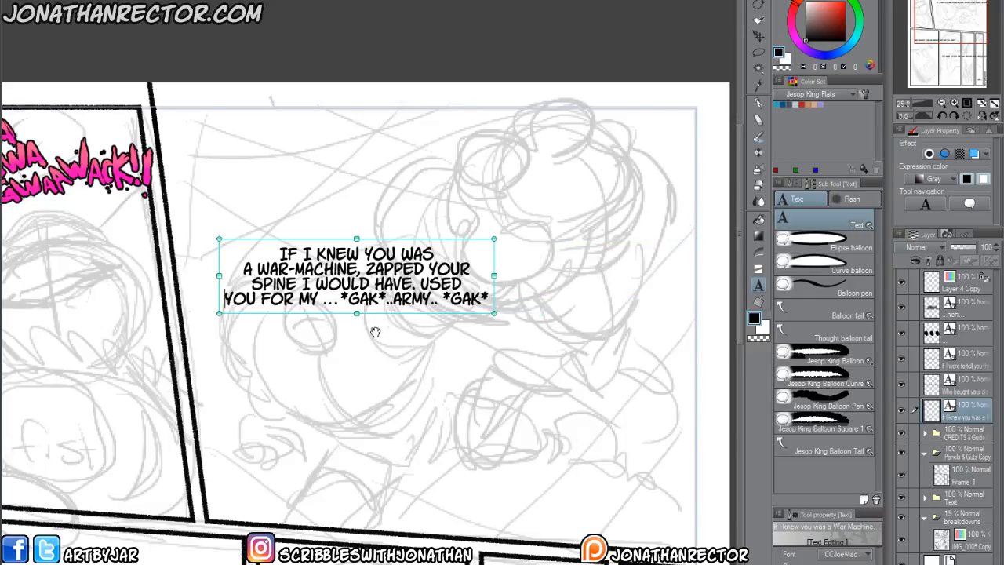
Italicise the first "*GAK*" in the dialogue and reduce the text size of the second "*GAK*".
{"action": "left_click_drag", "start_coordinate": [340, 299], "coordinate": [386, 298]}
{"action": "left_click", "coordinate": [832, 563]}
{"action": "left_click_drag", "start_coordinate": [446, 299], "coordinate": [491, 299]}
{"action": "left_click", "coordinate": [831, 564]}
{"action": "left_click", "coordinate": [844, 563]}
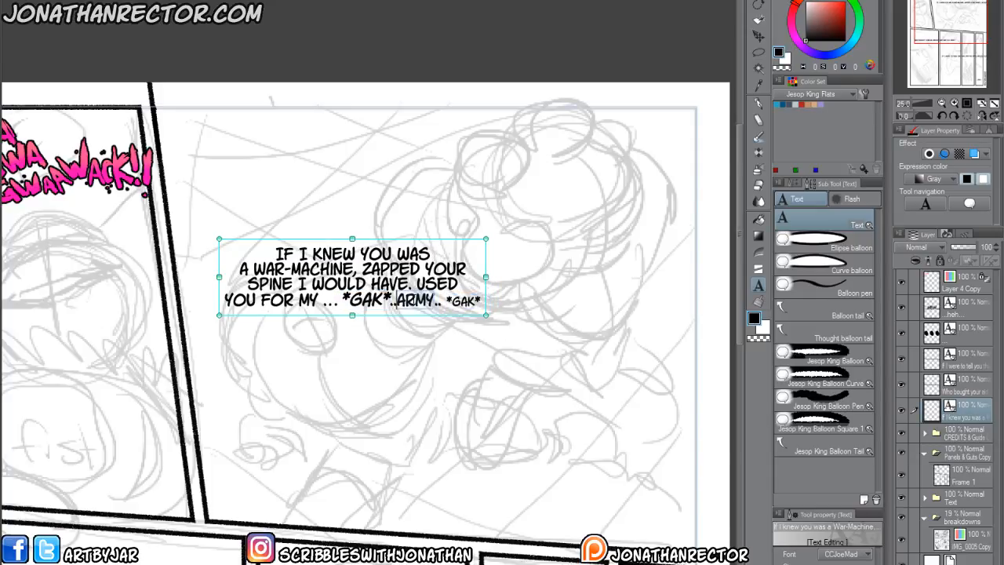
Make the words "ARMY" and "WAR-MACHINE" bold in the dialogue.
{"action": "left_click", "coordinate": [397, 299]}
{"action": "left_click", "coordinate": [829, 563]}
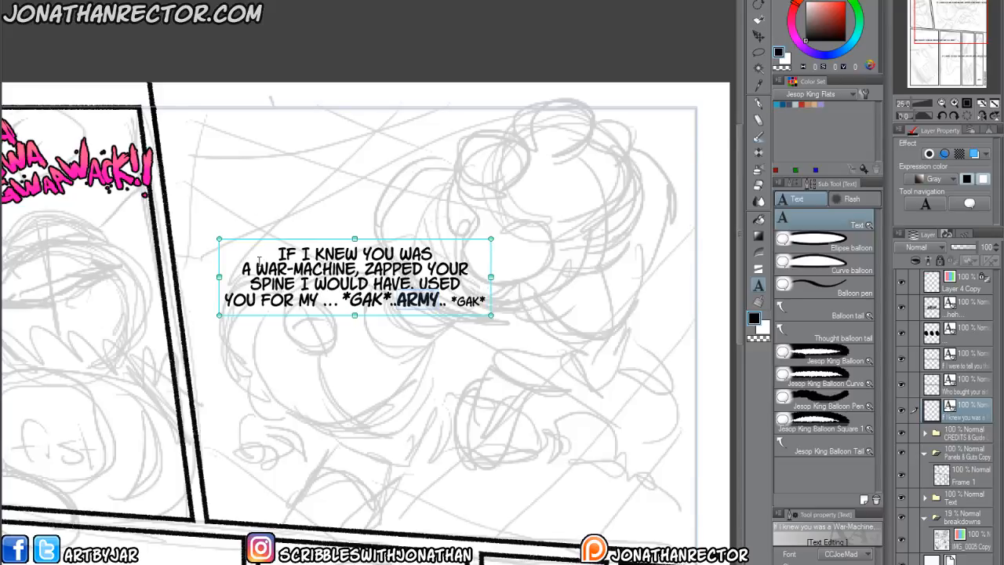
{"action": "left_click_drag", "start_coordinate": [254, 269], "coordinate": [358, 269]}
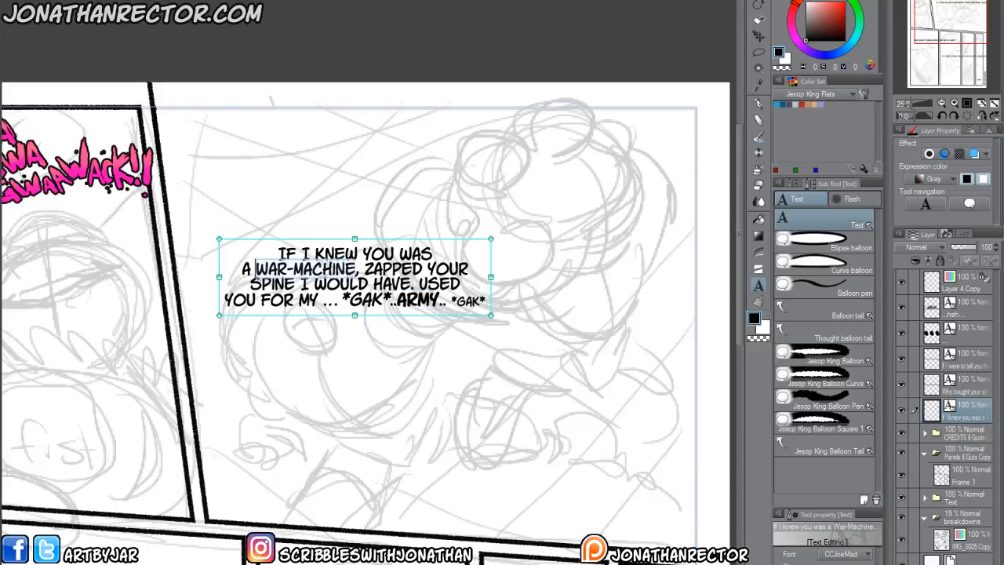
{"action": "left_click", "coordinate": [829, 564]}
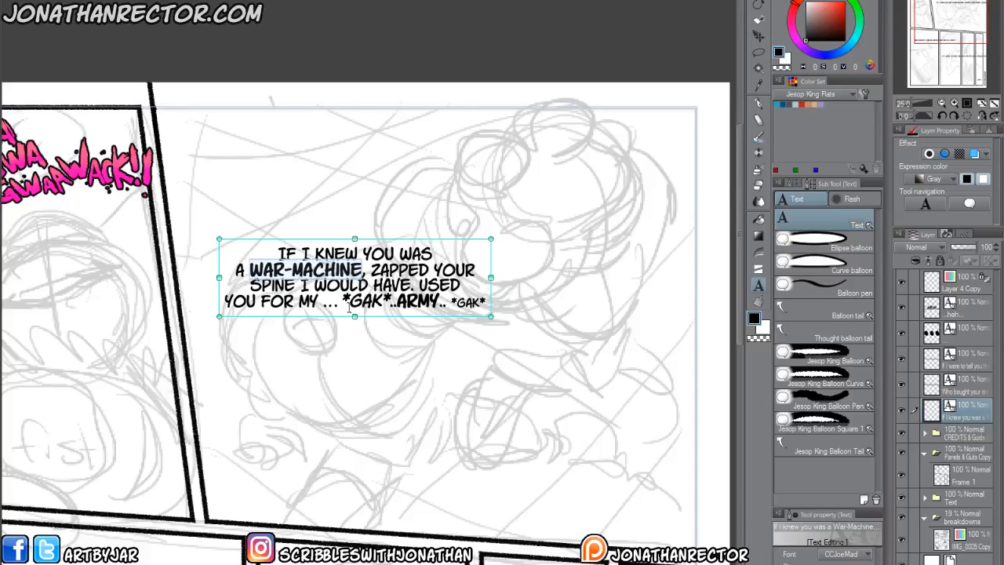
Shrink the first "*GAK*" to the size of the second one and italicise the second "*GAK*".
{"action": "left_click_drag", "start_coordinate": [392, 302], "coordinate": [341, 302]}
{"action": "left_click", "coordinate": [871, 564]}
{"action": "left_click", "coordinate": [871, 564]}
{"action": "left_click", "coordinate": [870, 564]}
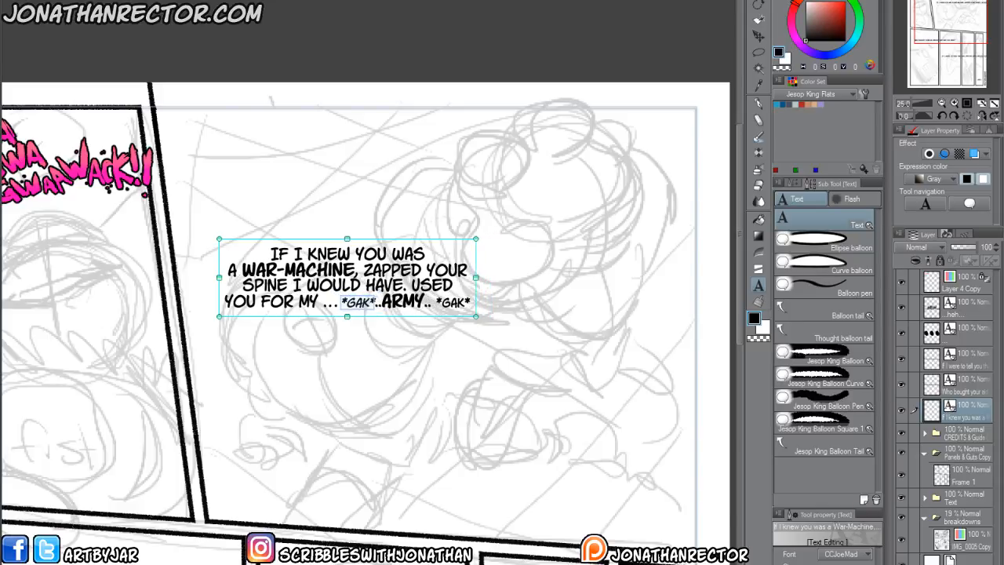
{"action": "left_click_drag", "start_coordinate": [435, 302], "coordinate": [472, 303]}
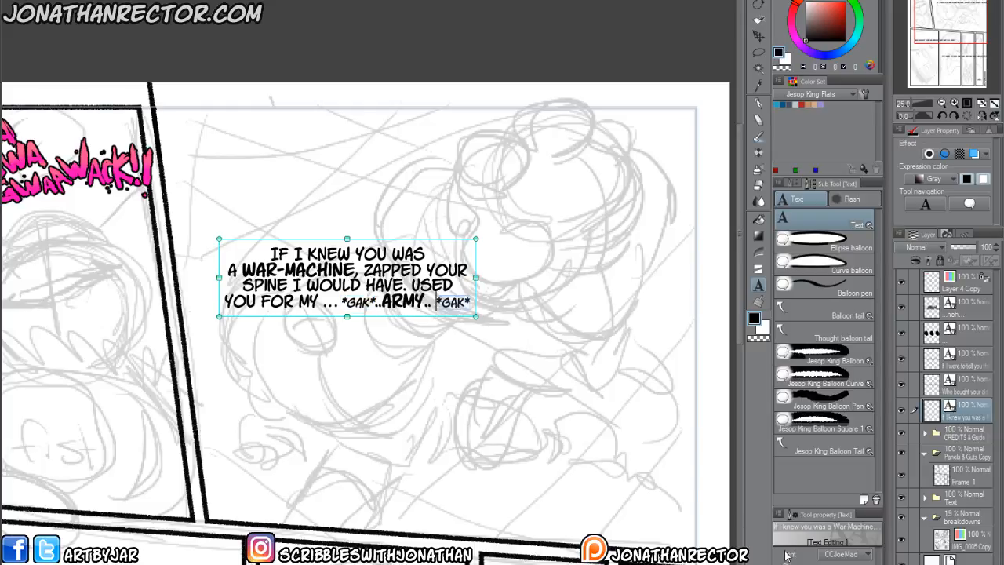
{"action": "left_click", "coordinate": [838, 564]}
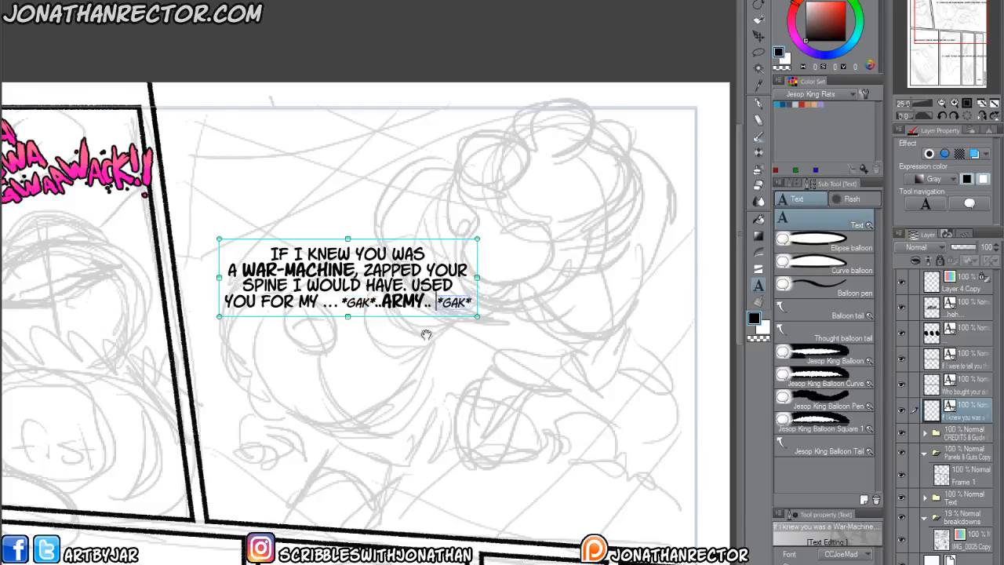
Remove the space before the last "*GAK*" and start a new line at the first "*GAK*".
{"action": "key", "text": "Left"}
{"action": "key", "text": "BackSpace"}
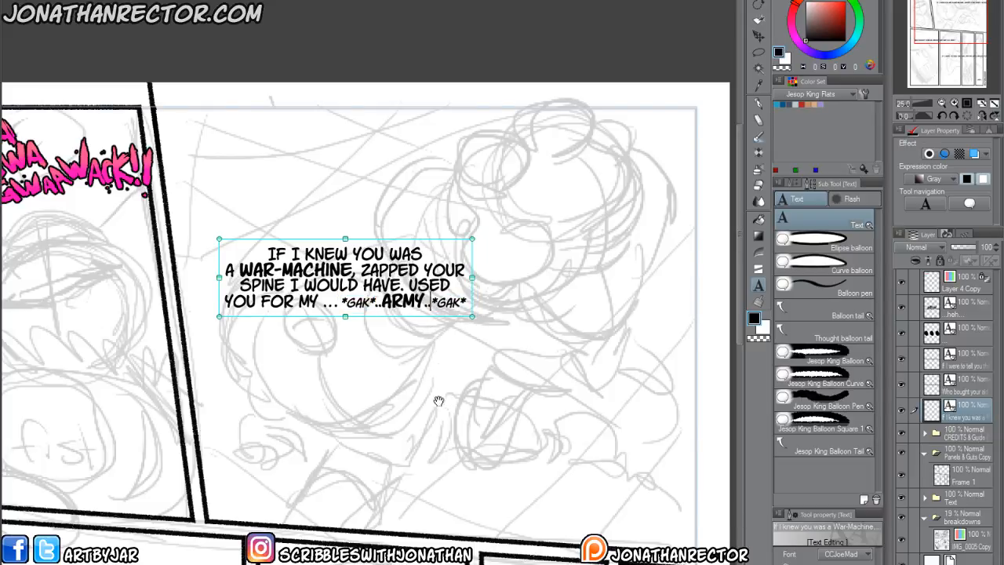
{"action": "key", "text": "Left"}
{"action": "key", "text": "Left"}
{"action": "key", "text": "Left"}
{"action": "key", "text": "Left"}
{"action": "key", "text": "Left"}
{"action": "key", "text": "Left"}
{"action": "key", "text": "Left"}
{"action": "key", "text": "Left"}
{"action": "key", "text": "Left"}
{"action": "key", "text": "Left"}
{"action": "key", "text": "Left"}
{"action": "key", "text": "Left"}
{"action": "key", "text": "Left"}
{"action": "key", "text": "Return"}
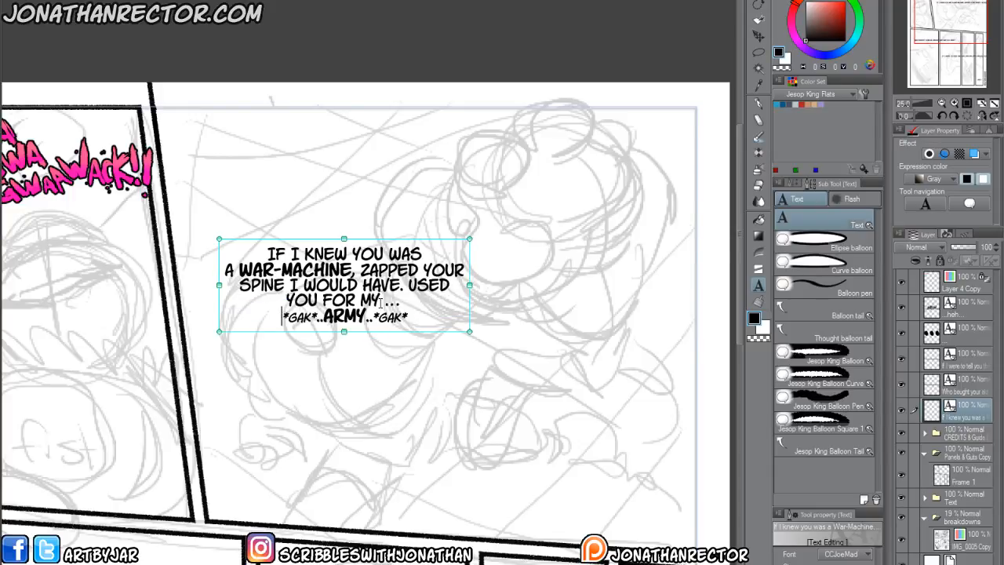
{"action": "key", "text": "Delete"}
{"action": "key", "text": "Delete"}
{"action": "key", "text": "Delete"}
{"action": "key", "text": "Delete"}
{"action": "key", "text": "Delete"}
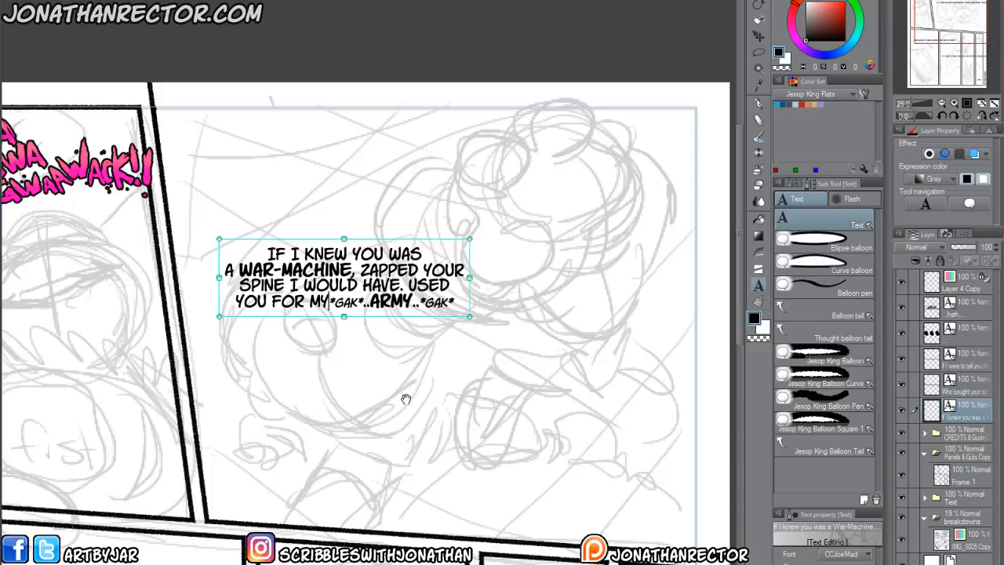
{"action": "key", "text": "ctrl+z"}
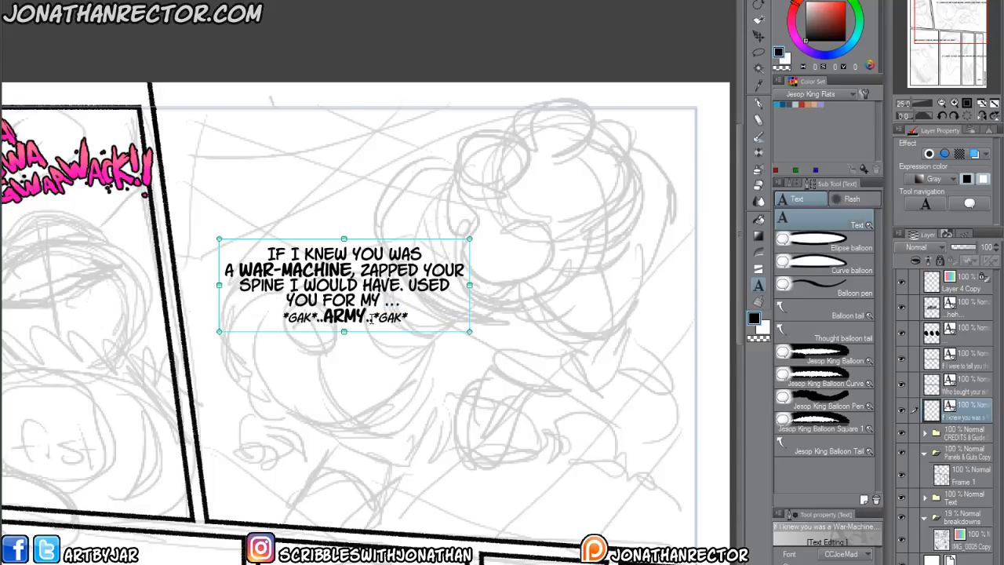
Split "*GAK*", "..ARMY.." and "*GAK*" onto separate lines and cut them out of the dialogue.
{"action": "left_click", "coordinate": [317, 318]}
{"action": "key", "text": "Return"}
{"action": "left_click", "coordinate": [354, 331]}
{"action": "key", "text": "Return"}
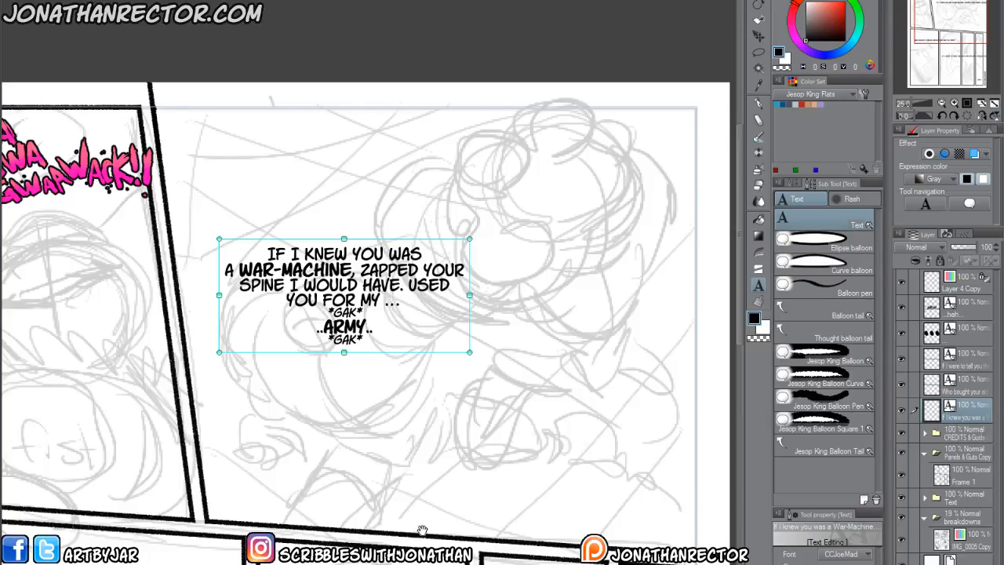
{"action": "left_click_drag", "start_coordinate": [366, 342], "coordinate": [322, 310]}
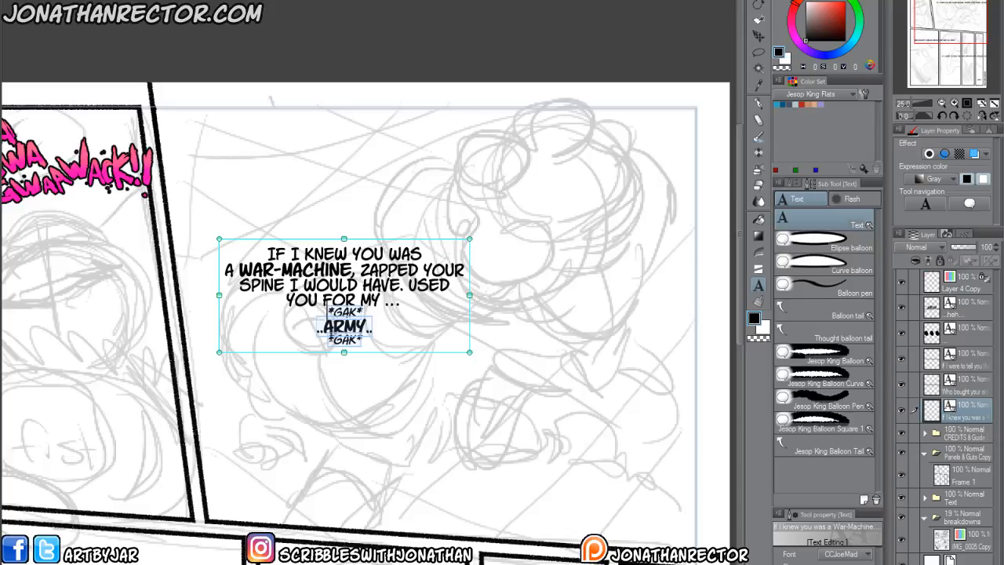
{"action": "key", "text": "BackSpace"}
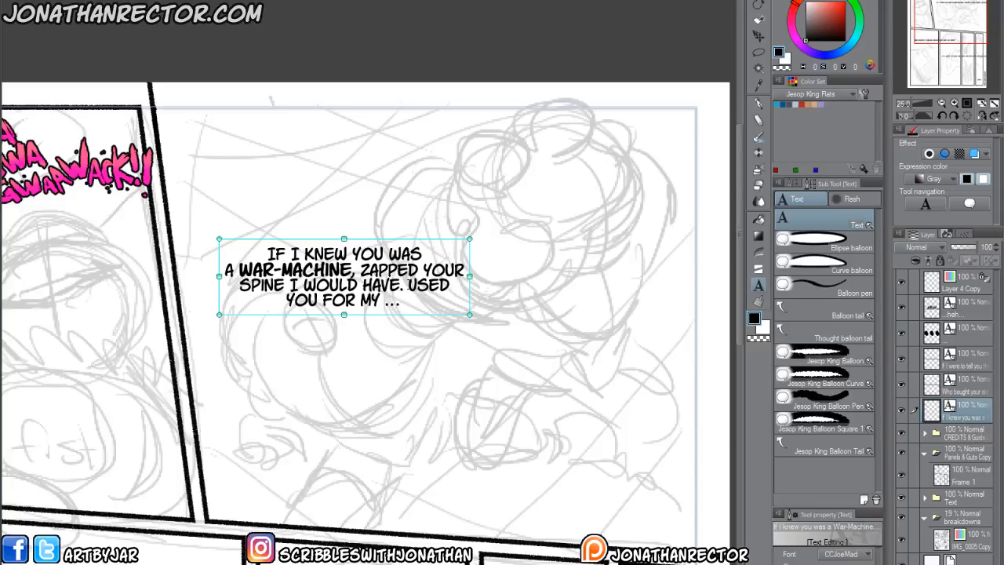
Shift "USED" down to the dialogue's last line and move the text block to the upper-left area of the second panel.
{"action": "left_click", "coordinate": [408, 284]}
{"action": "key", "text": "Return"}
{"action": "key", "text": "Down"}
{"action": "key", "text": "BackSpace"}
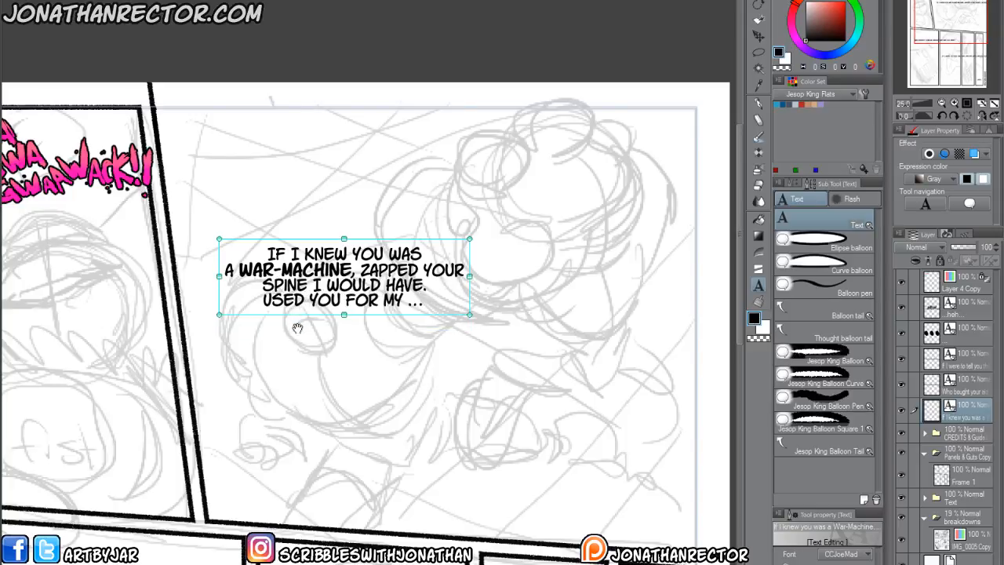
{"action": "left_click", "coordinate": [362, 355]}
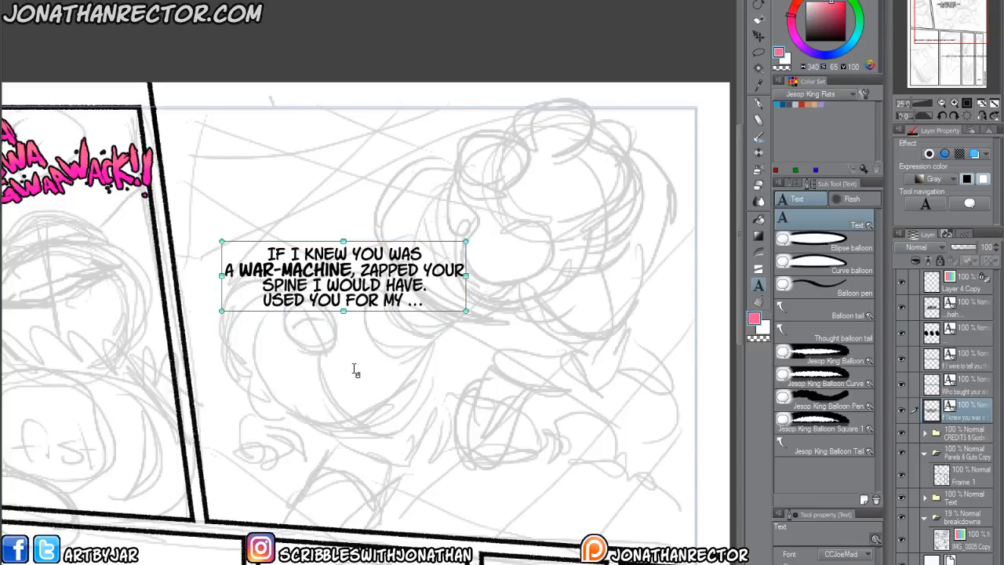
{"action": "key", "text": "k"}
{"action": "left_click_drag", "start_coordinate": [359, 396], "coordinate": [314, 274]}
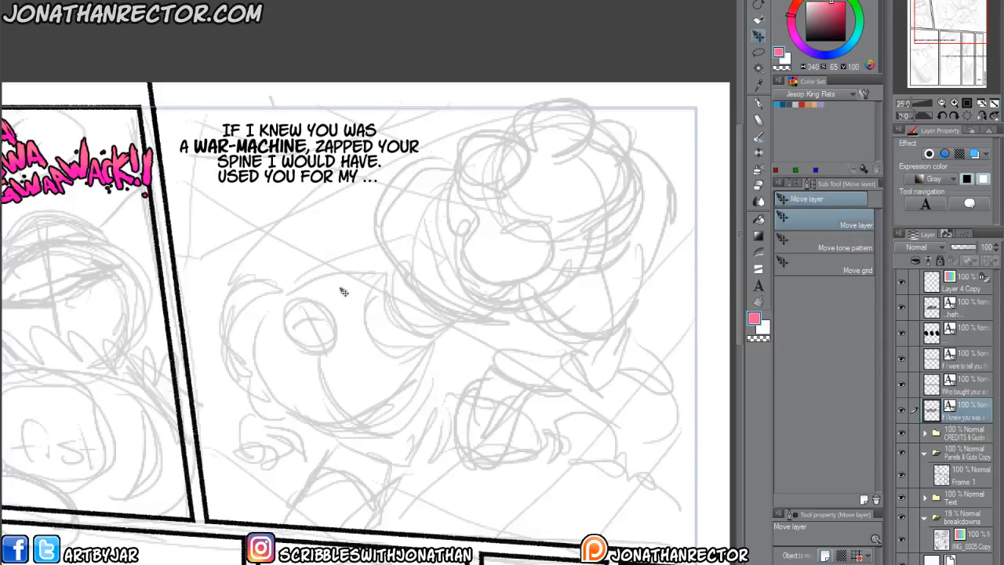
Paste "*GAK* ..ARMY.. *GAK*" as a separate text layer and place it just below the war-machine dialogue.
{"action": "key", "text": "t"}
{"action": "left_click", "coordinate": [347, 295]}
{"action": "type", "text": "*GAK* ARMY *GAK*"}
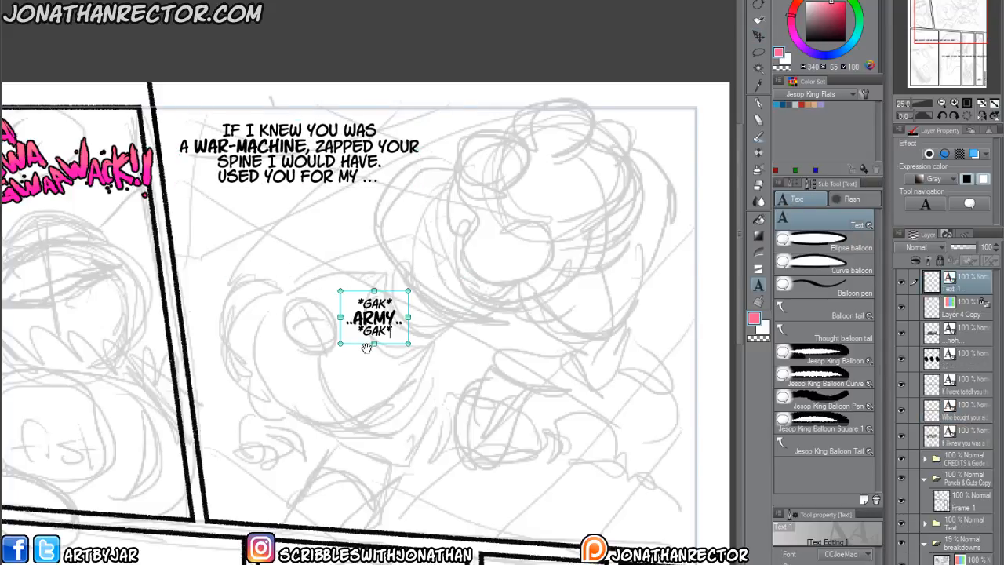
{"action": "left_click", "coordinate": [379, 374]}
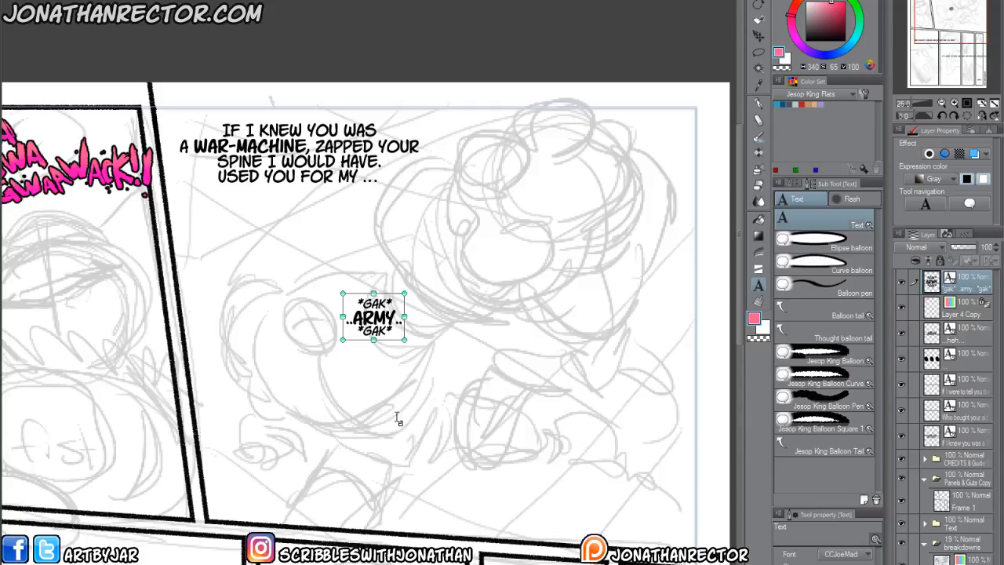
{"action": "key", "text": "k"}
{"action": "left_click_drag", "start_coordinate": [398, 448], "coordinate": [375, 363]}
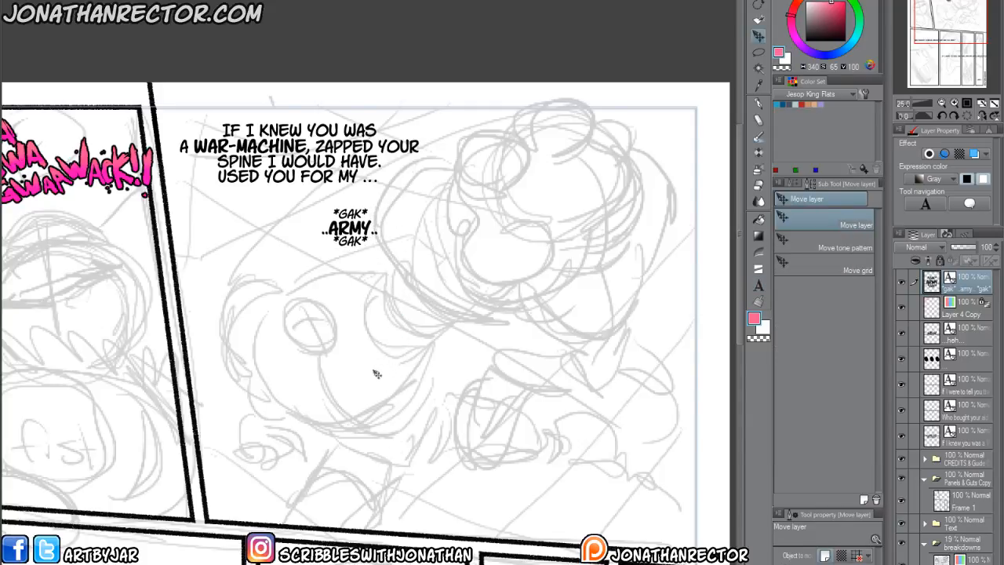
Break the "WHO BOUGHT YOUR AID, MEXIAT? WHY ARE YOU HERE?" dialogue after "YOUR" in the panel below.
{"action": "scroll", "coordinate": [372, 393], "scroll_direction": "down", "scroll_amount": 1}
{"action": "left_click_drag", "start_coordinate": [259, 477], "coordinate": [301, 410]}
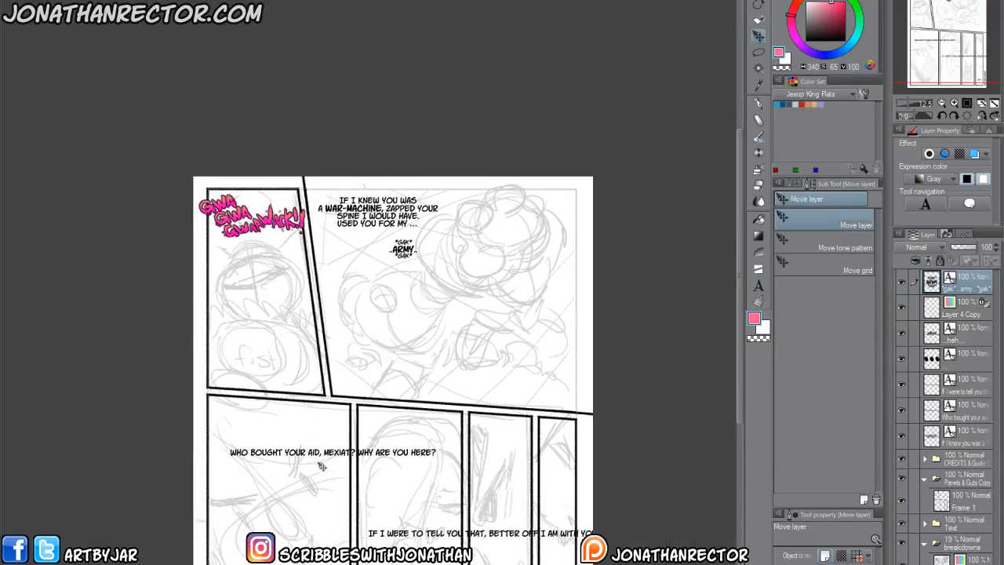
{"action": "left_click_drag", "start_coordinate": [298, 546], "coordinate": [312, 464]}
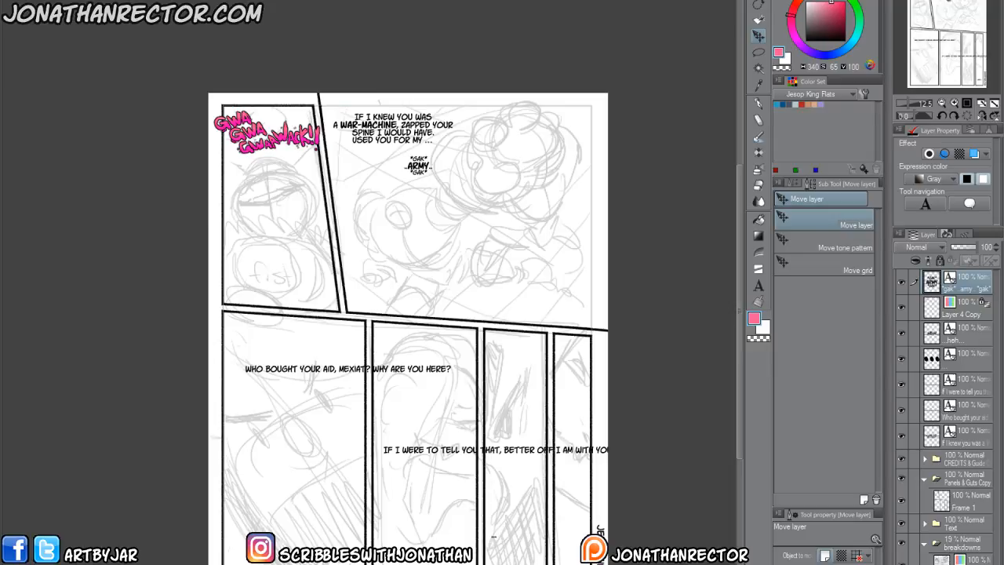
{"action": "left_click_drag", "start_coordinate": [355, 471], "coordinate": [379, 393]}
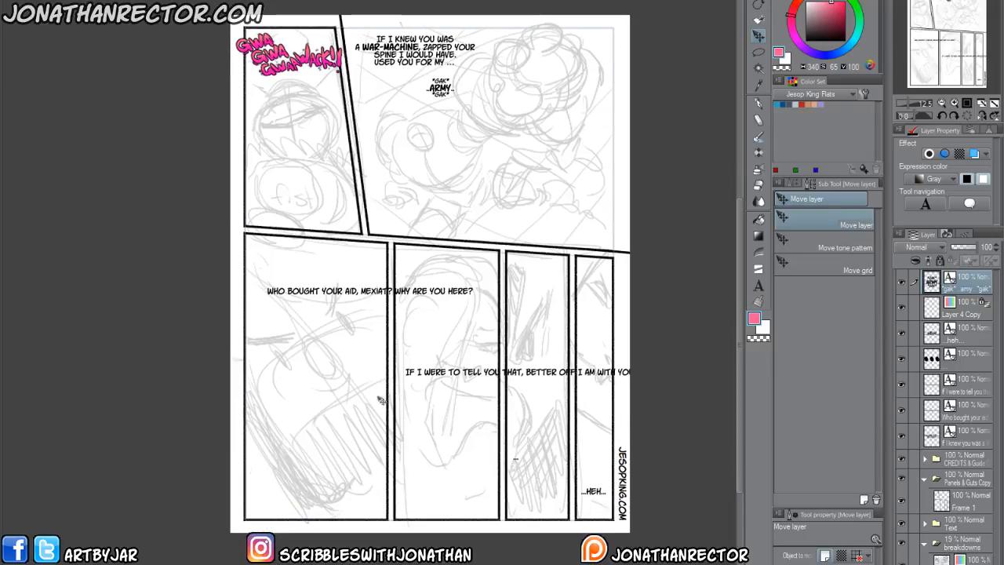
{"action": "scroll", "coordinate": [298, 375], "scroll_direction": "up", "scroll_amount": 1}
{"action": "left_click_drag", "start_coordinate": [307, 426], "coordinate": [274, 354]}
{"action": "left_click_drag", "start_coordinate": [270, 286], "coordinate": [280, 383]}
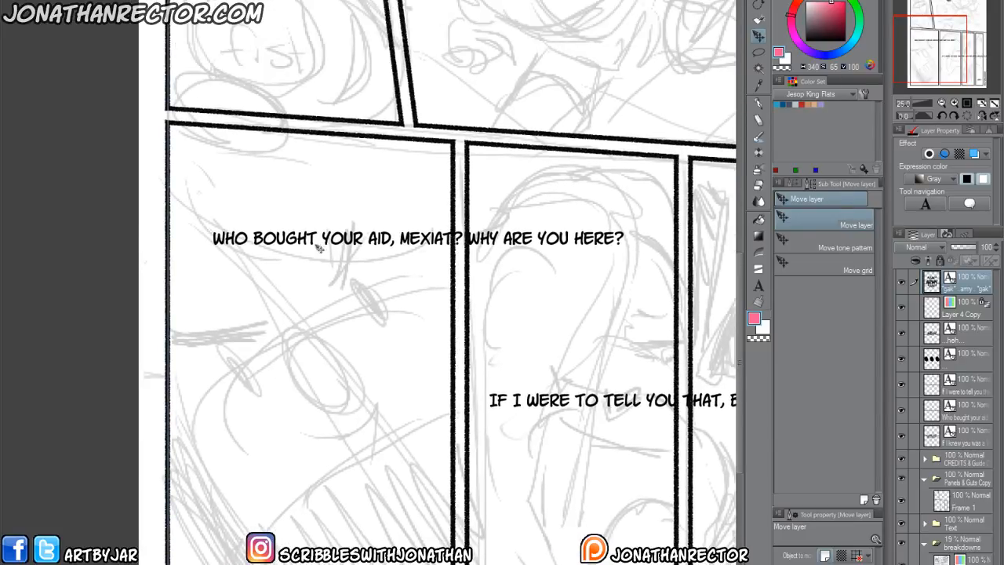
{"action": "key", "text": "t"}
{"action": "left_click", "coordinate": [399, 237]}
{"action": "key", "text": "Return"}
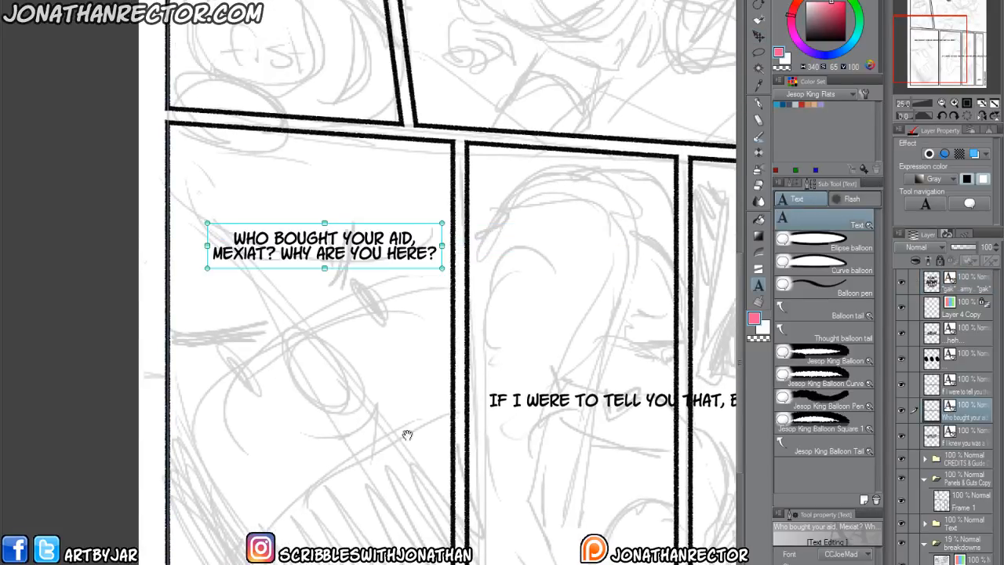
{"action": "key", "text": "BackSpace"}
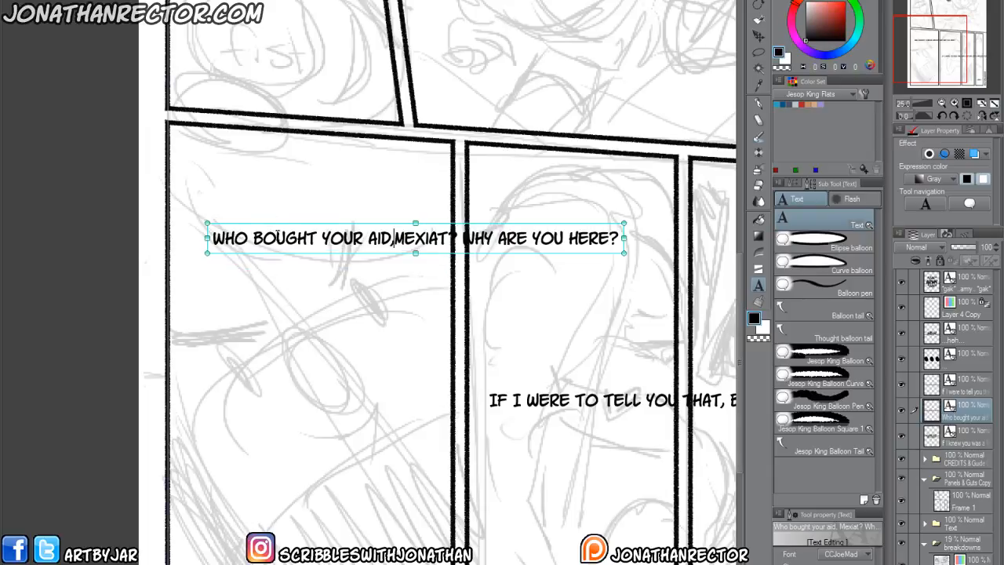
{"action": "left_click", "coordinate": [365, 237]}
{"action": "key", "text": "Return"}
{"action": "left_click", "coordinate": [380, 253]}
{"action": "key", "text": "BackSpace"}
{"action": "key", "text": "Return"}
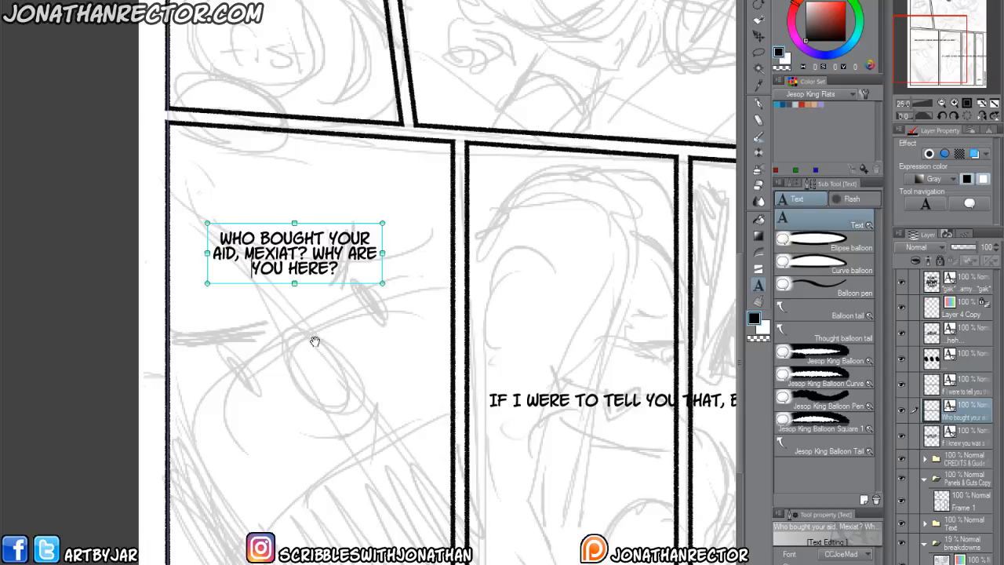
{"action": "key", "text": "BackSpace"}
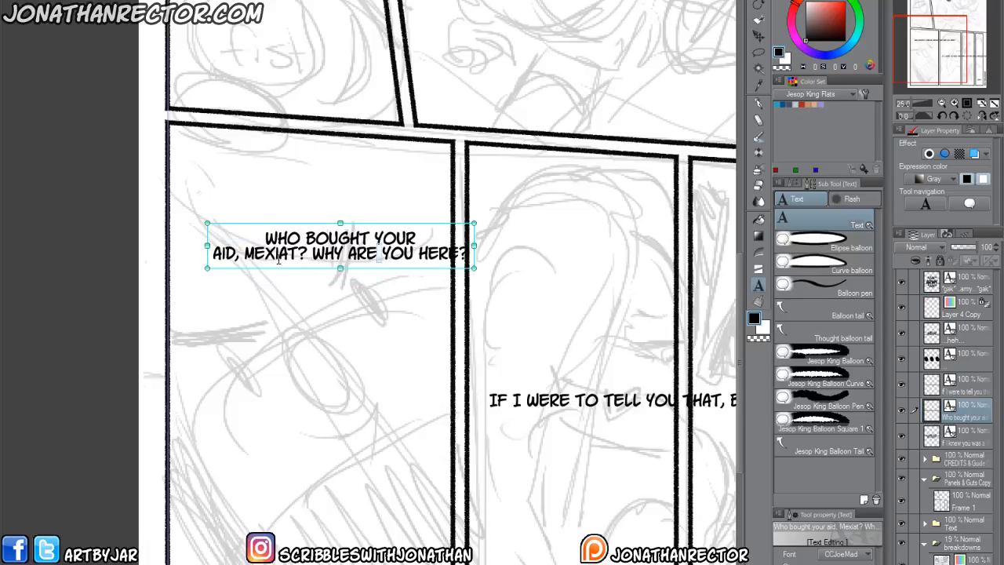
Rebreak the Mexiat dialogue into four lines: "WHO BOUGHT", "YOUR AID, MEXIAT?", "WHY ARE YOU" and "HERE?".
{"action": "left_click", "coordinate": [373, 238]}
{"action": "key", "text": "BackSpace"}
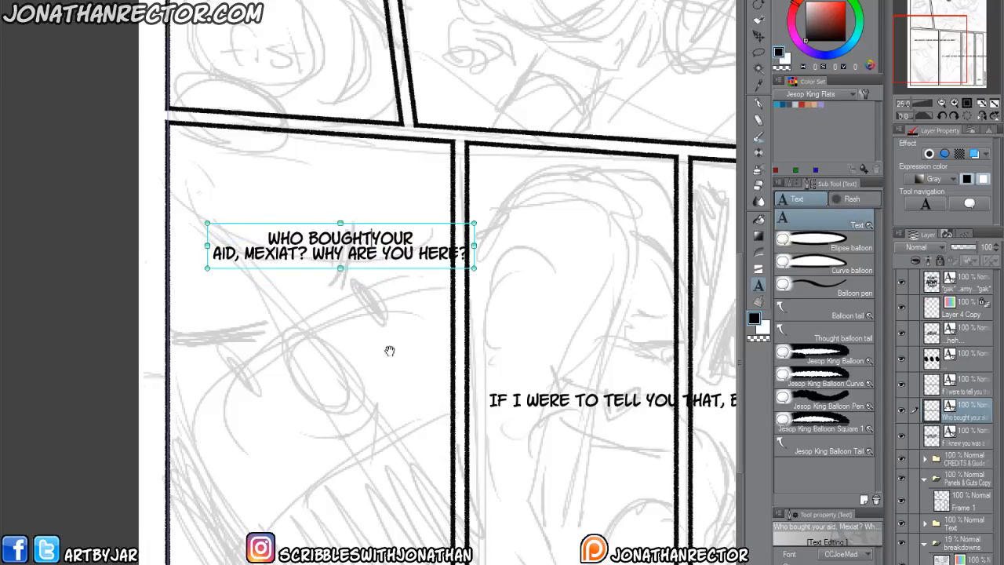
{"action": "key", "text": "Return"}
{"action": "key", "text": "BackSpace"}
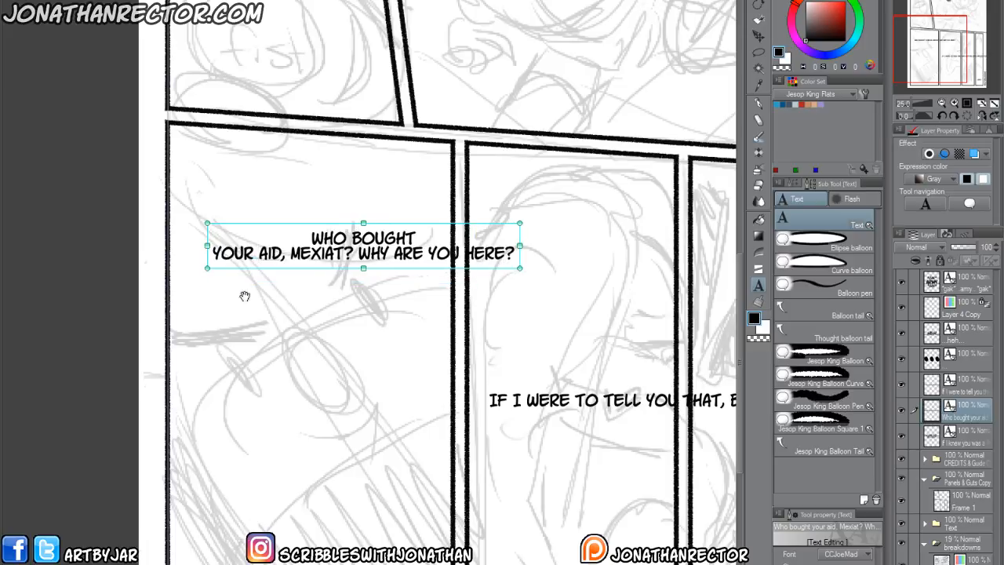
{"action": "left_click", "coordinate": [355, 253]}
{"action": "key", "text": "BackSpace"}
{"action": "key", "text": "Return"}
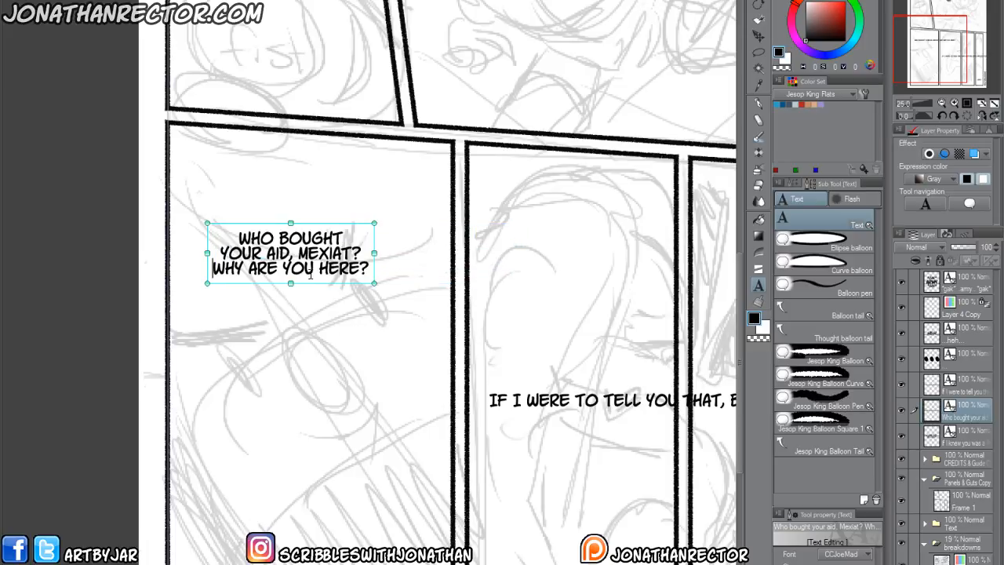
{"action": "left_click", "coordinate": [318, 269]}
{"action": "key", "text": "BackSpace"}
{"action": "key", "text": "Return"}
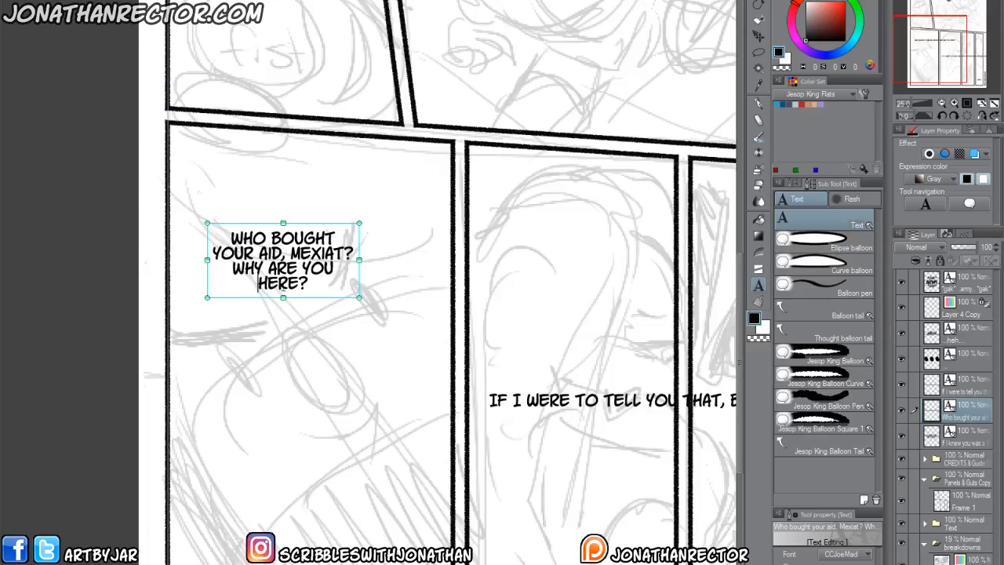
{"action": "key", "text": "Escape"}
Make "BOUGHT" and "HERE" bold in the Mexiat dialogue and move the block into the upper-left area of its panel.
{"action": "scroll", "coordinate": [314, 406], "scroll_direction": "down", "scroll_amount": 2}
{"action": "scroll", "coordinate": [198, 361], "scroll_direction": "up", "scroll_amount": 1}
{"action": "left_click", "coordinate": [276, 427]}
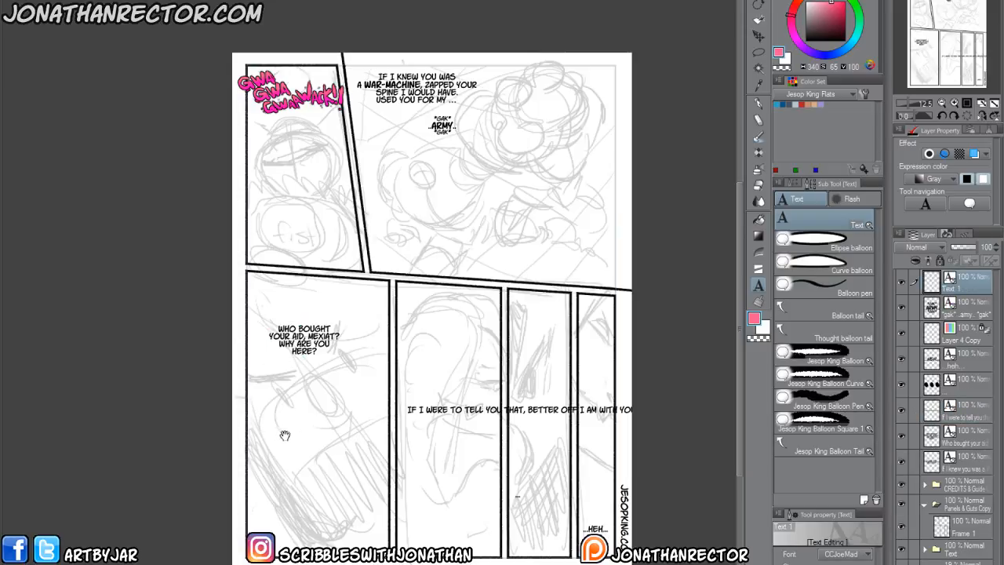
{"action": "key", "text": "Escape"}
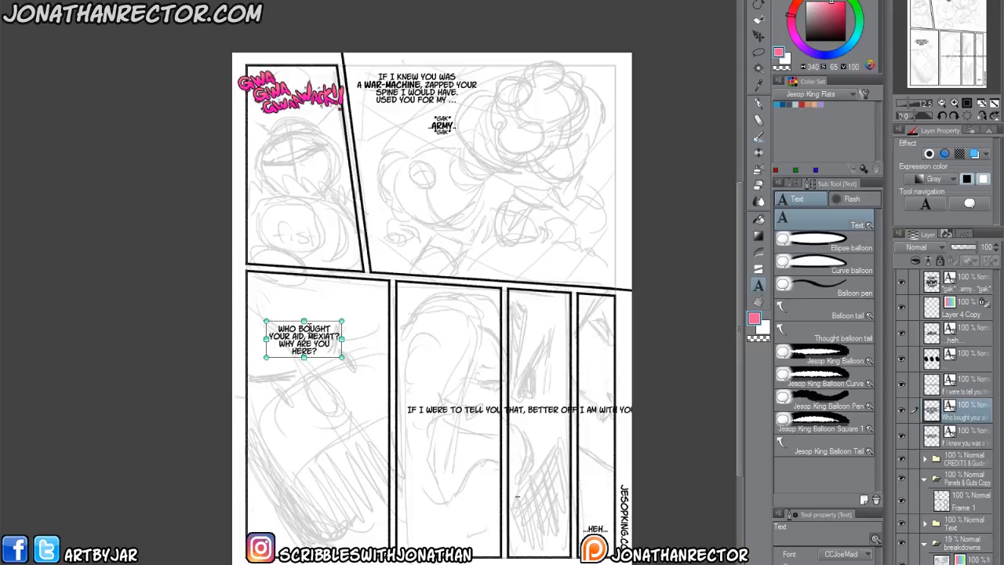
{"action": "left_click", "coordinate": [310, 328]}
{"action": "left_click_drag", "start_coordinate": [332, 330], "coordinate": [297, 330]}
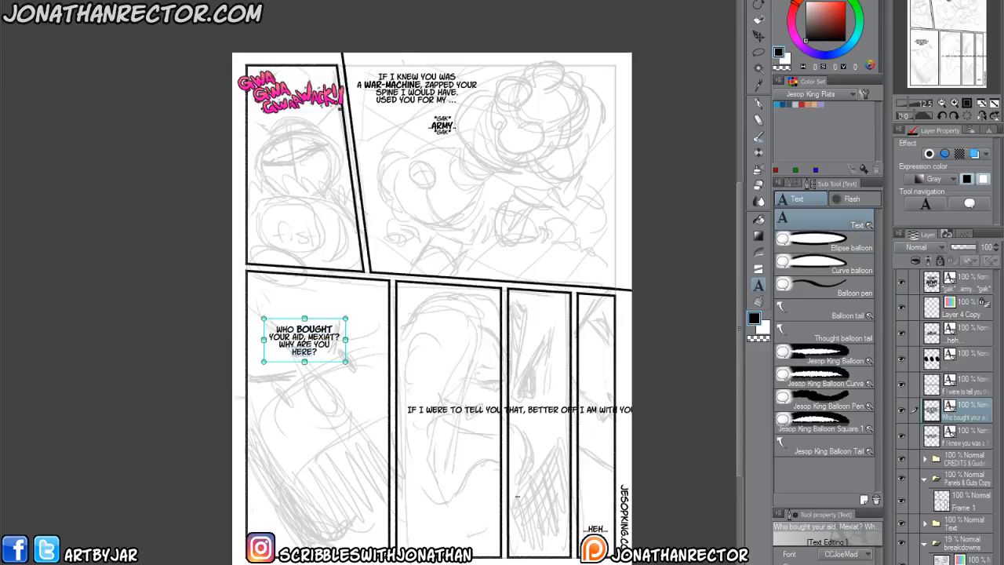
{"action": "key", "text": "ctrl+b"}
{"action": "left_click_drag", "start_coordinate": [184, 397], "coordinate": [184, 399]}
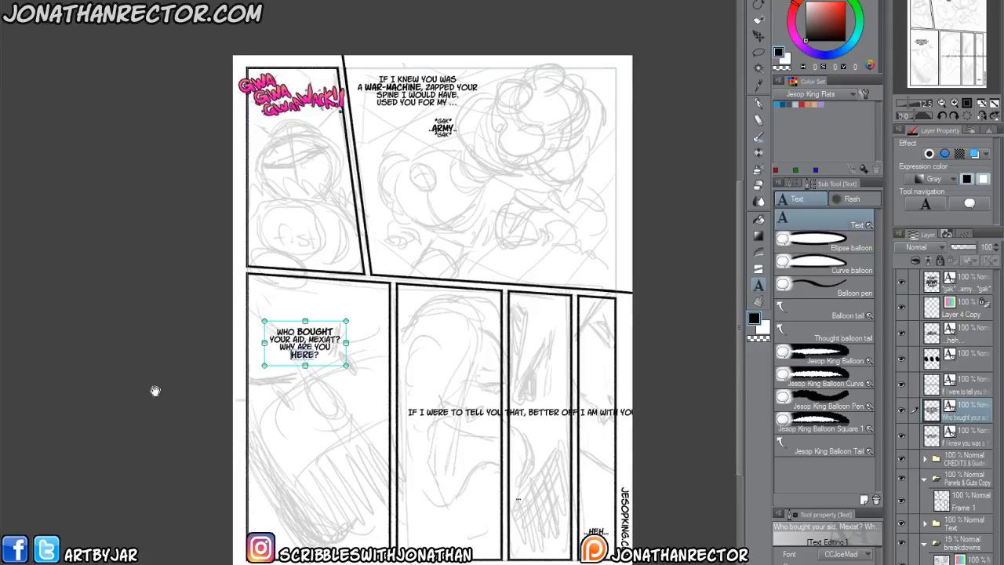
{"action": "key", "text": "Escape"}
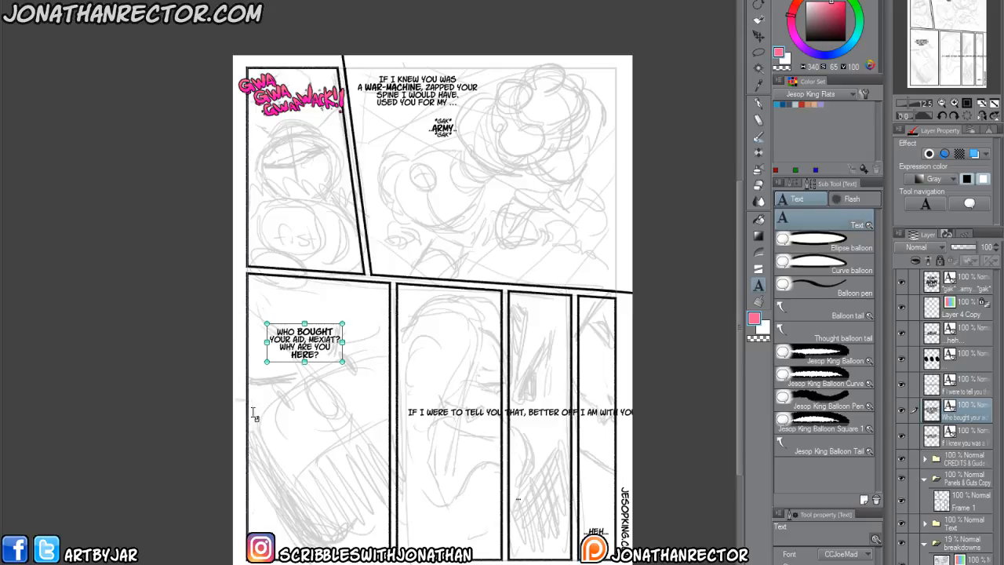
{"action": "key", "text": "k"}
{"action": "left_click_drag", "start_coordinate": [300, 455], "coordinate": [287, 424]}
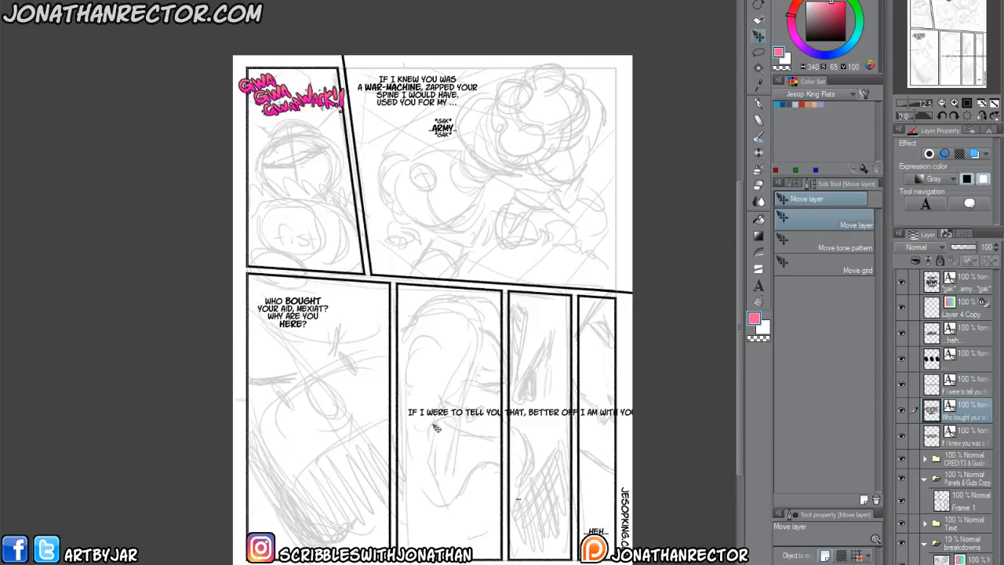
Break the "IF I WERE TO TELL YOU THAT" dialogue into five lines ending in "MY SKULL!" and move it to the top of its panel.
{"action": "key", "text": "t"}
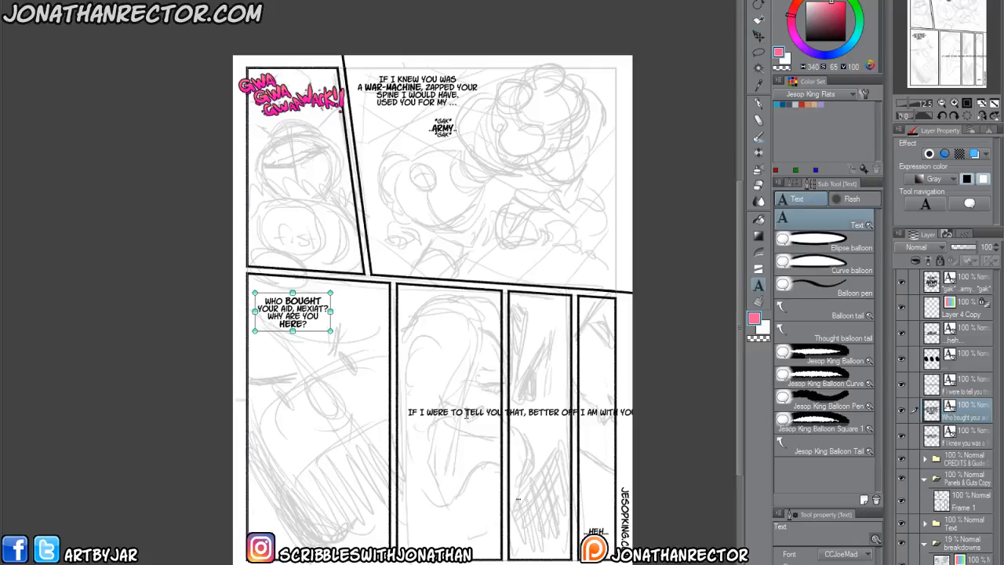
{"action": "left_click", "coordinate": [463, 413]}
{"action": "key", "text": "Return"}
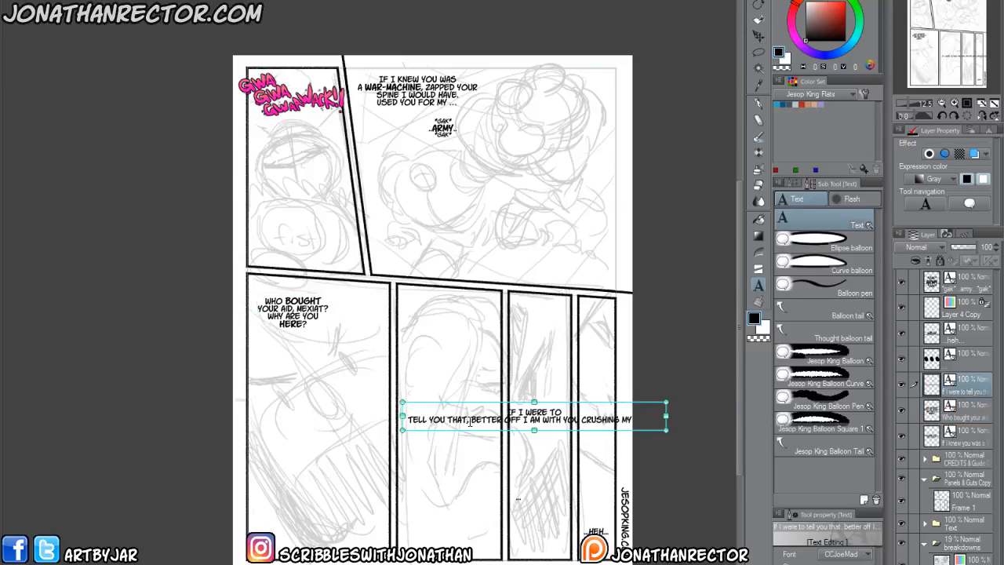
{"action": "key", "text": "Return"}
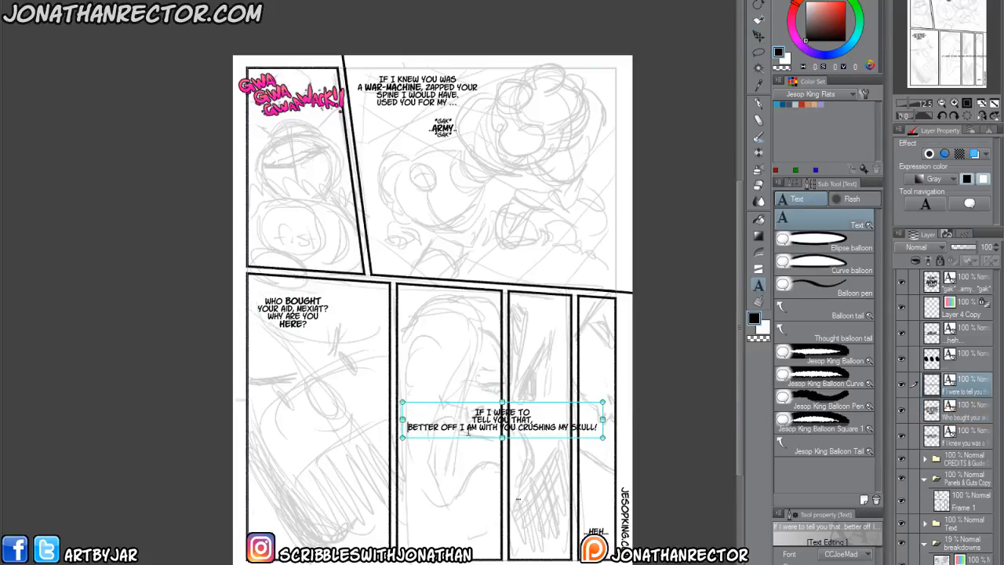
{"action": "left_click", "coordinate": [479, 428]}
{"action": "key", "text": "Return"}
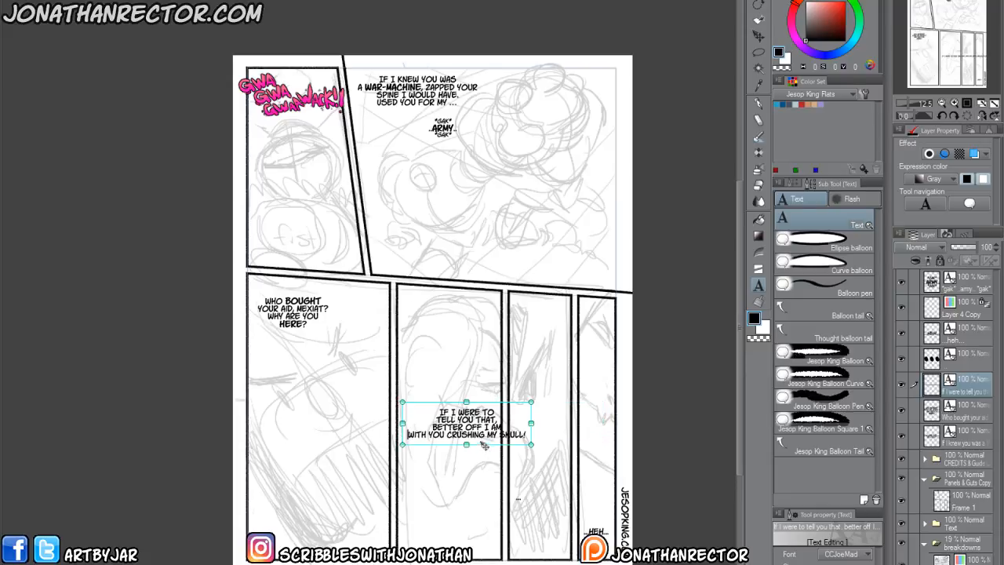
{"action": "left_click", "coordinate": [487, 435]}
{"action": "key", "text": "Return"}
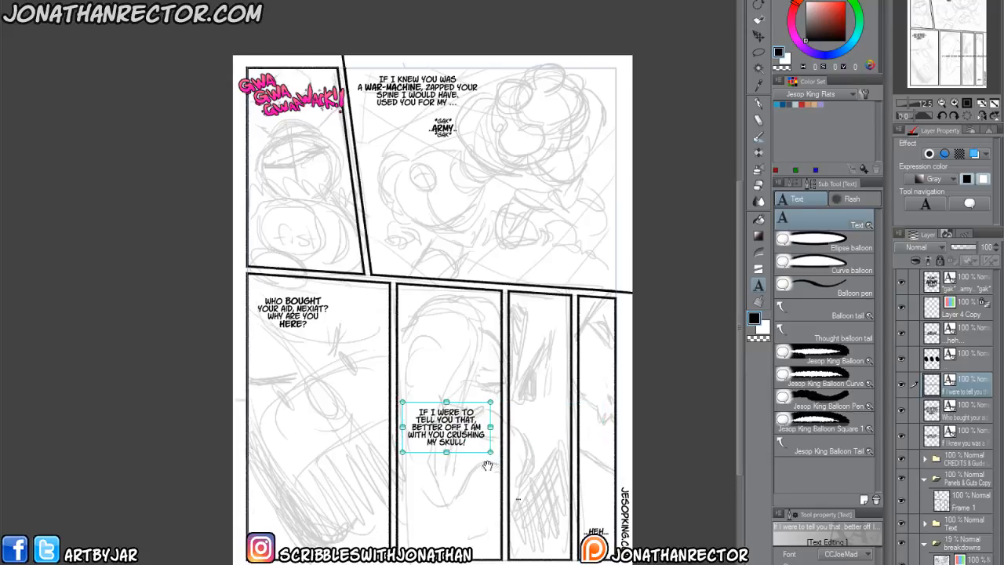
{"action": "left_click_drag", "start_coordinate": [467, 451], "coordinate": [467, 446]}
{"action": "left_click_drag", "start_coordinate": [467, 359], "coordinate": [467, 352]}
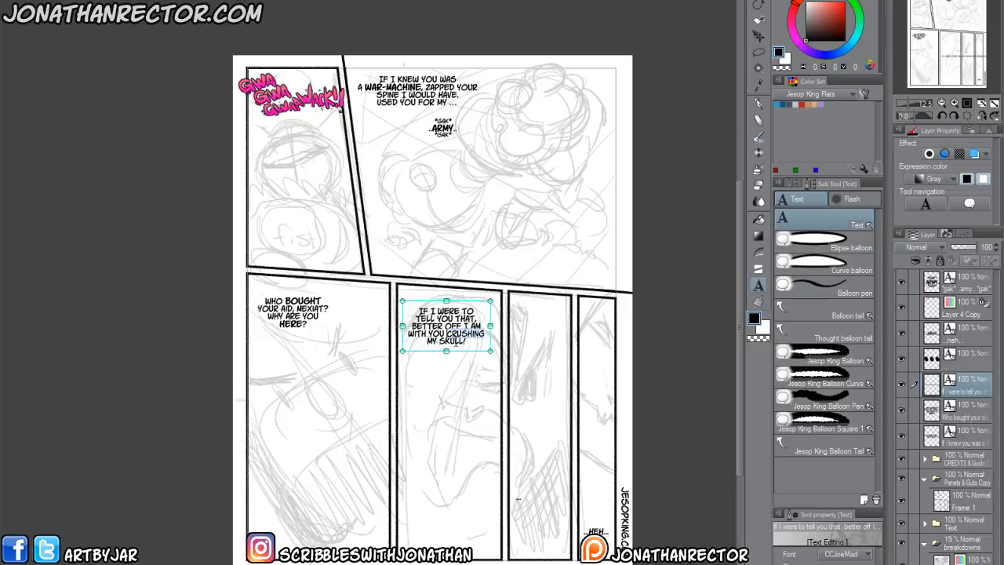
Make "MY SKULL" bold in the last line of the skull-crushing dialogue.
{"action": "key", "text": "shift+Right"}
{"action": "key", "text": "shift+Right"}
{"action": "key", "text": "shift+Right"}
{"action": "key", "text": "shift+Right"}
{"action": "key", "text": "shift+Right"}
{"action": "key", "text": "shift+Right"}
{"action": "key", "text": "shift+Right"}
{"action": "key", "text": "shift+Right"}
{"action": "key", "text": "shift+Right"}
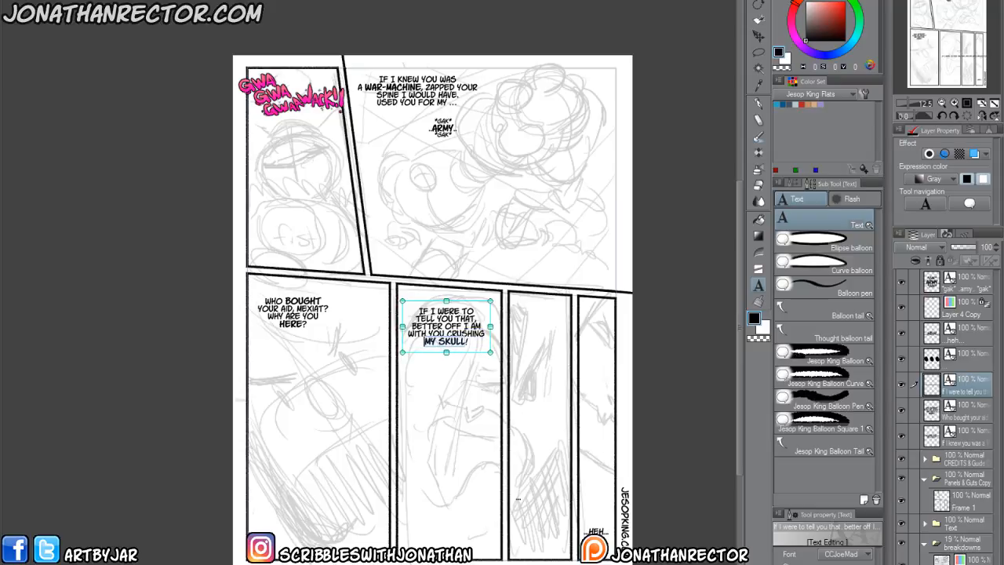
{"action": "left_click", "coordinate": [401, 407]}
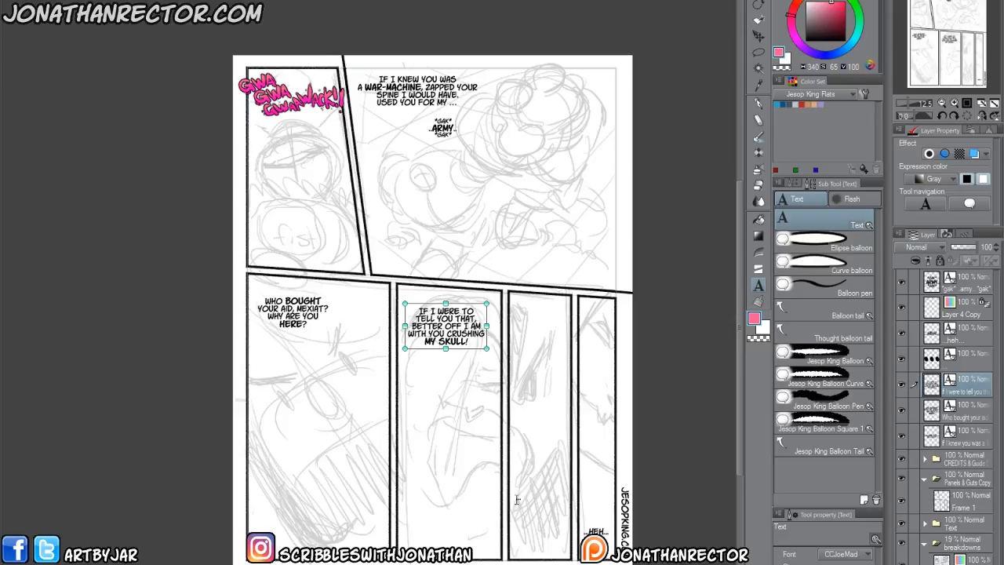
Move the "..." text toward the right edge of the third lower panel and adjust the position of the "...HEH..." text.
{"action": "left_click", "coordinate": [518, 499]}
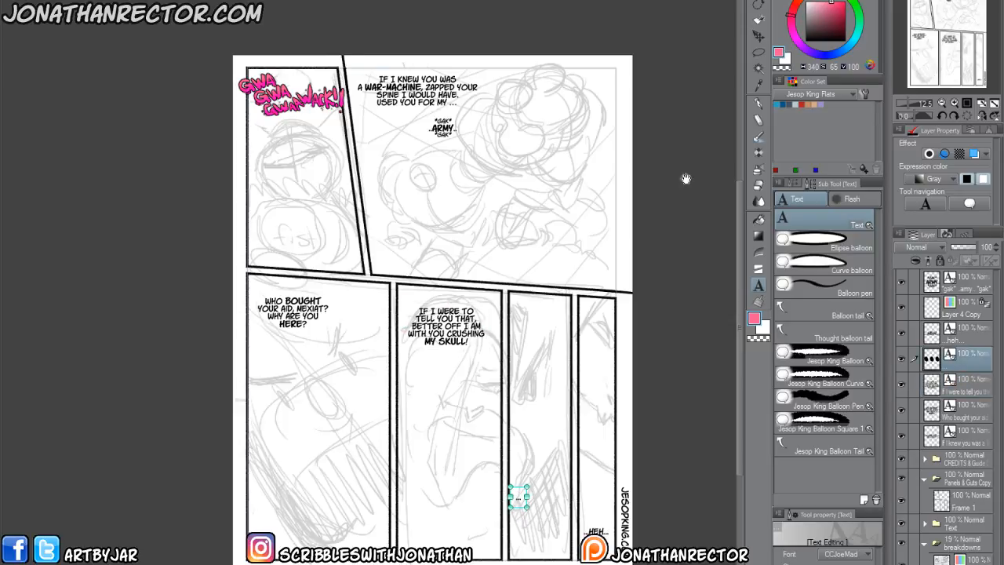
{"action": "left_click", "coordinate": [759, 37]}
{"action": "left_click_drag", "start_coordinate": [528, 546], "coordinate": [558, 553]}
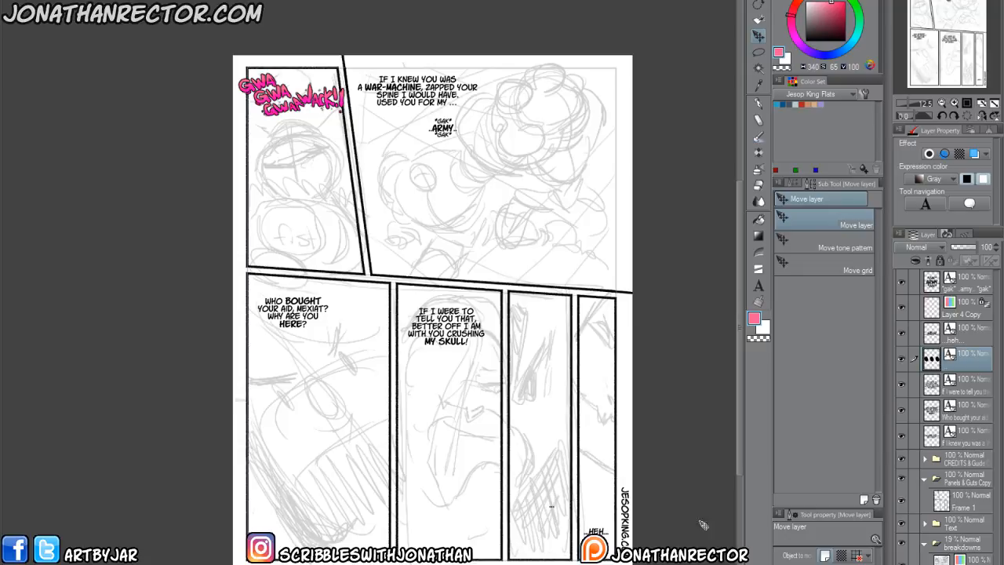
{"action": "left_click", "coordinate": [960, 339]}
{"action": "left_click_drag", "start_coordinate": [552, 554], "coordinate": [557, 561]}
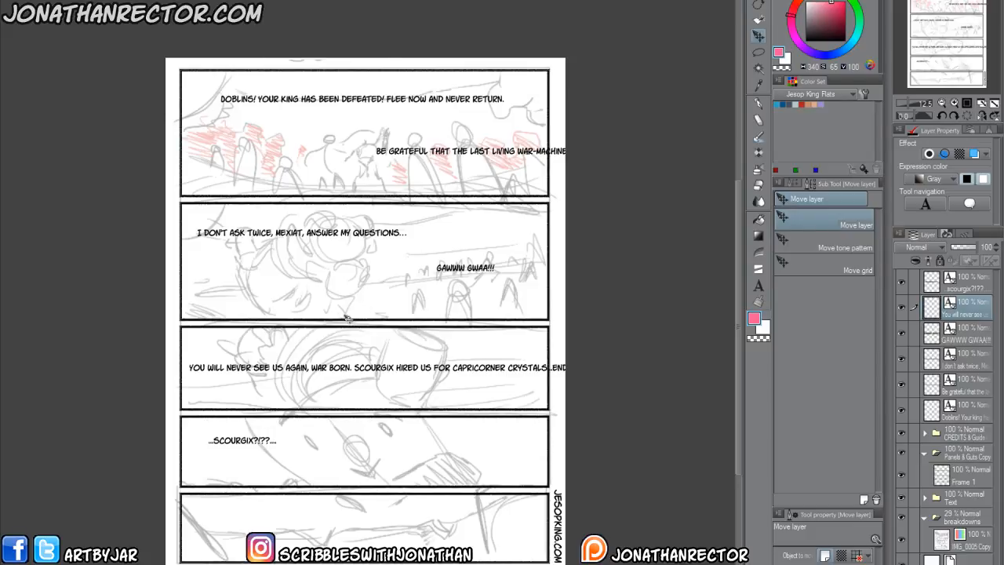
Put "DOBLINS!" on its own line in the dialogue in the next page's first panel.
{"action": "left_click_drag", "start_coordinate": [283, 269], "coordinate": [290, 321]}
{"action": "scroll", "coordinate": [303, 315], "scroll_direction": "up", "scroll_amount": 2}
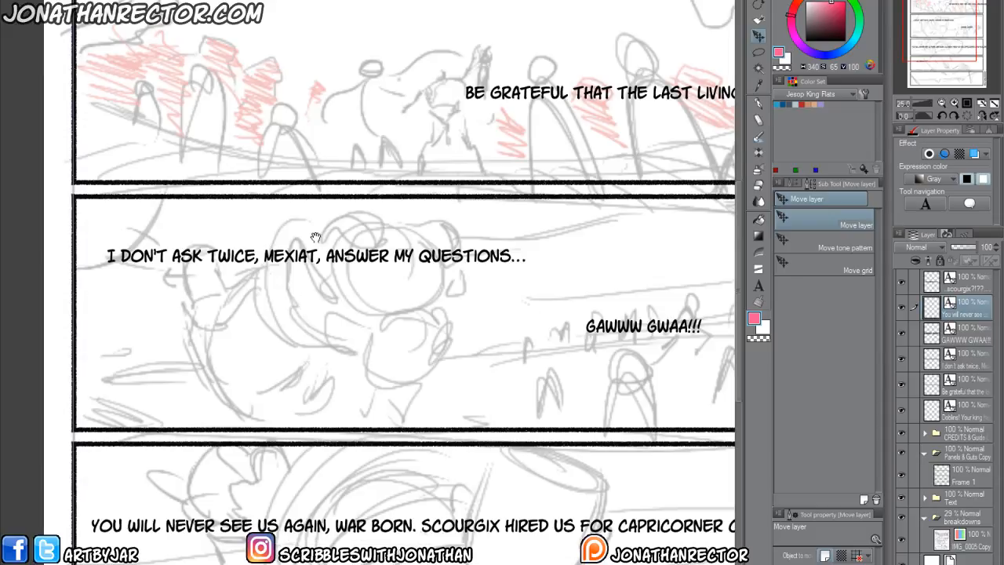
{"action": "left_click_drag", "start_coordinate": [316, 223], "coordinate": [259, 452]}
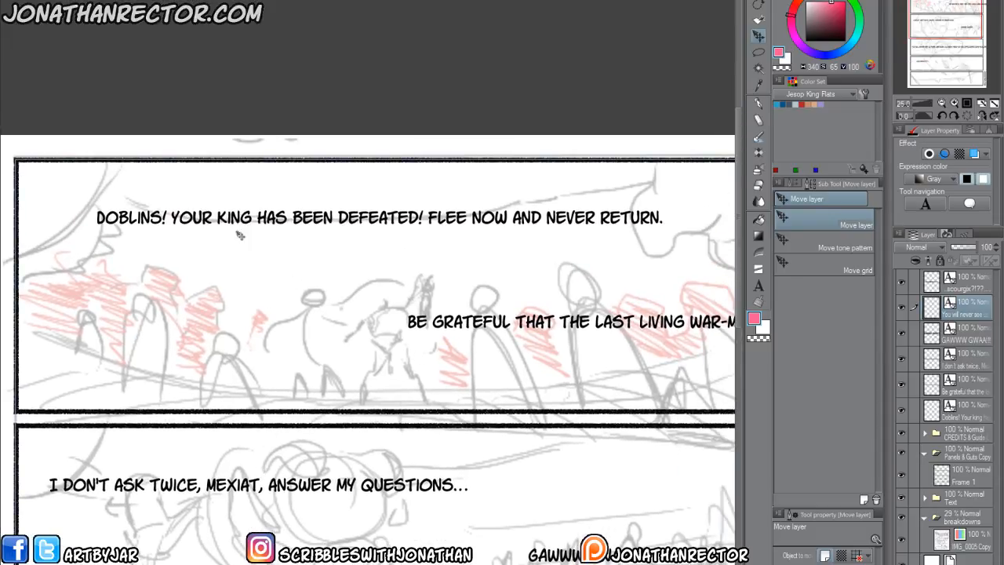
{"action": "key", "text": "t"}
{"action": "left_click", "coordinate": [256, 218]}
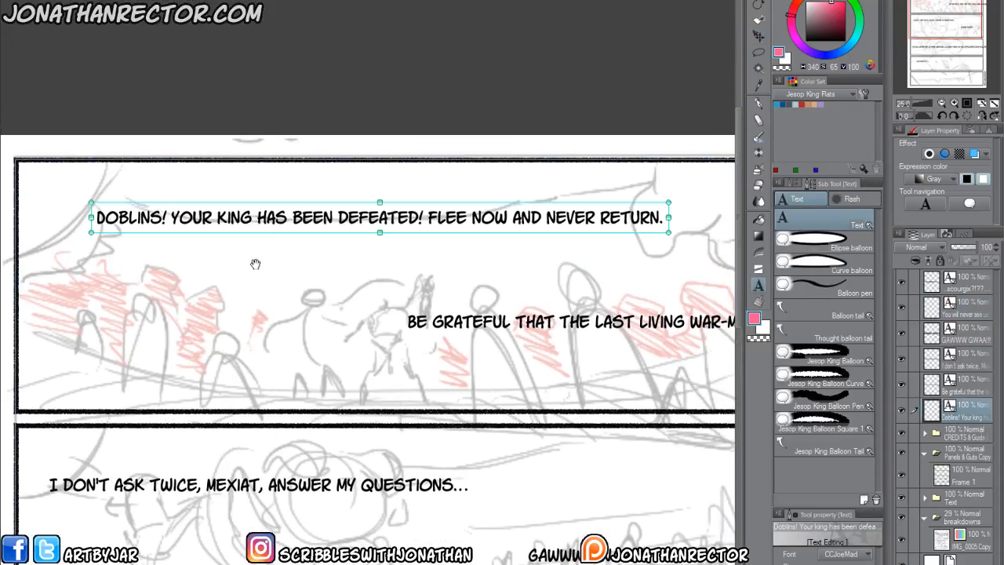
{"action": "left_click", "coordinate": [171, 218]}
{"action": "key", "text": "BackSpace"}
{"action": "key", "text": "Return"}
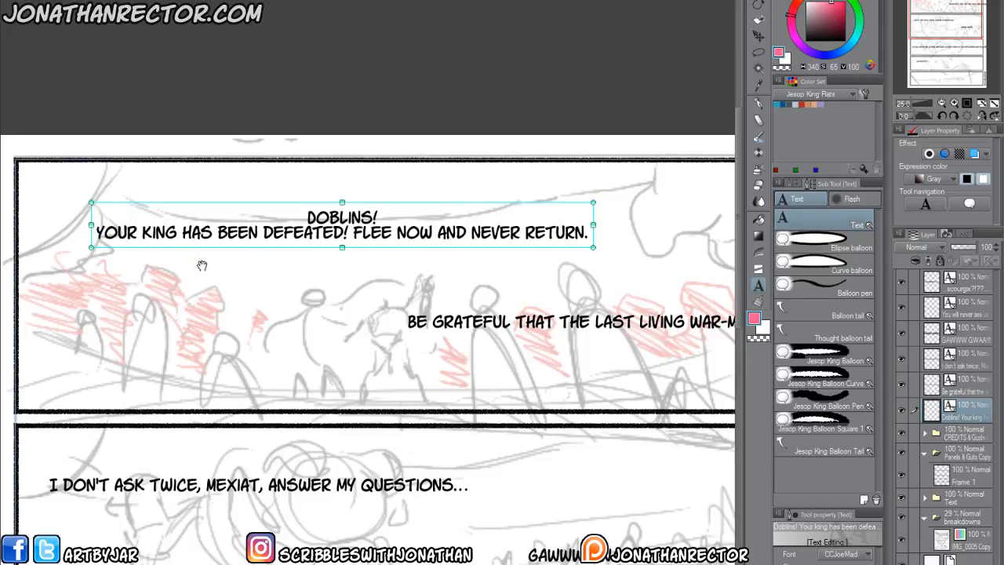
Break the rest into "YOUR KING HAS", "BEEN DEFEATED! FLEE", "NOW AND NEVER" and "RETURN.", and place the block in the first panel's upper-left area.
{"action": "key", "text": "ctrl+Right"}
{"action": "key", "text": "ctrl+Right"}
{"action": "key", "text": "ctrl+Right"}
{"action": "key", "text": "BackSpace"}
{"action": "key", "text": "Return"}
{"action": "left_click", "coordinate": [277, 248]}
{"action": "key", "text": "BackSpace"}
{"action": "key", "text": "Return"}
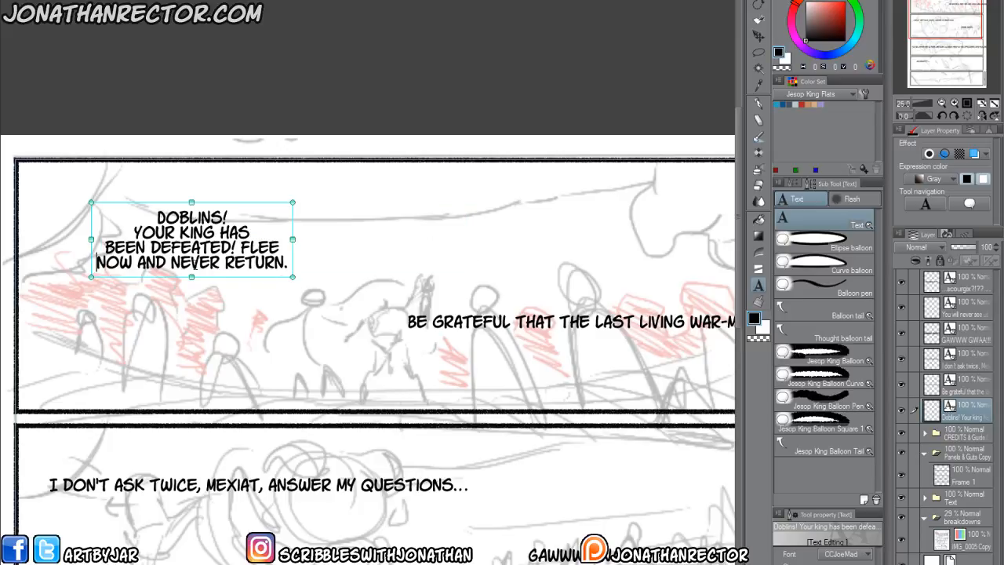
{"action": "key", "text": "BackSpace"}
{"action": "key", "text": "Return"}
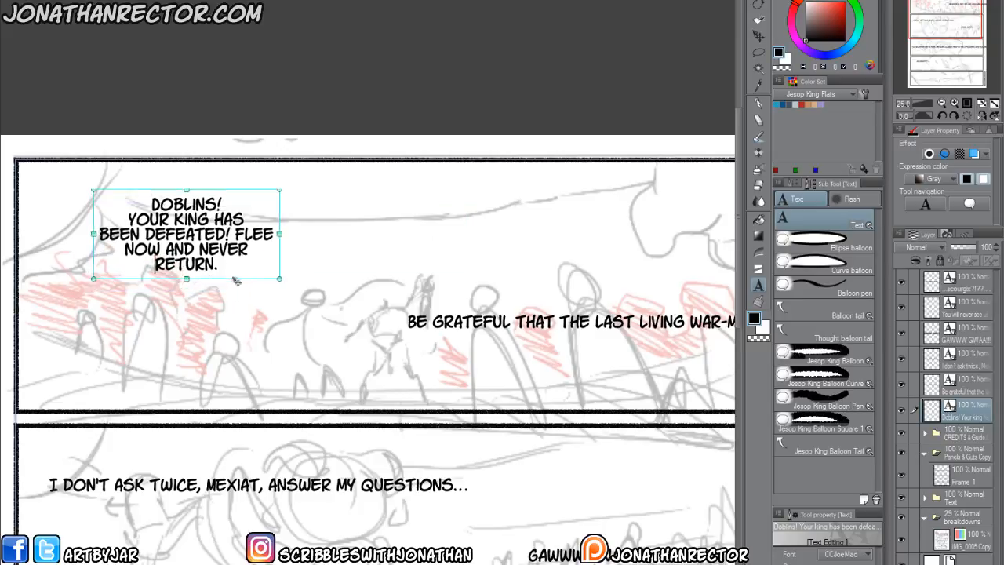
{"action": "left_click_drag", "start_coordinate": [249, 265], "coordinate": [252, 270]}
{"action": "left_click", "coordinate": [342, 294]}
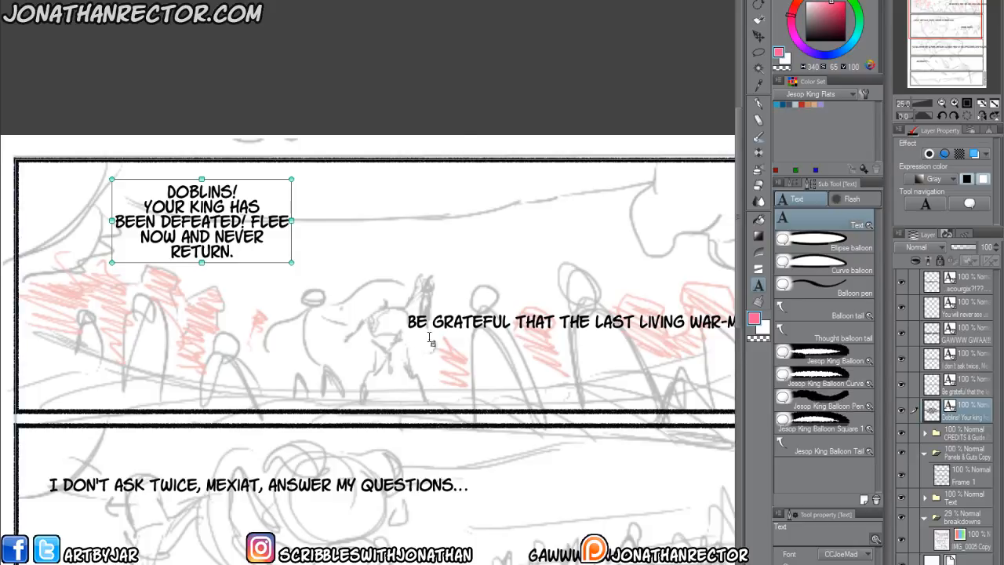
Break the neighbouring dialogue into "BE GRATEFUL", "THAT THE LAST", "LIVING WAR-MACHINE", "HAS SPARED YOUR" and "LIVES.".
{"action": "left_click_drag", "start_coordinate": [436, 412], "coordinate": [309, 423]}
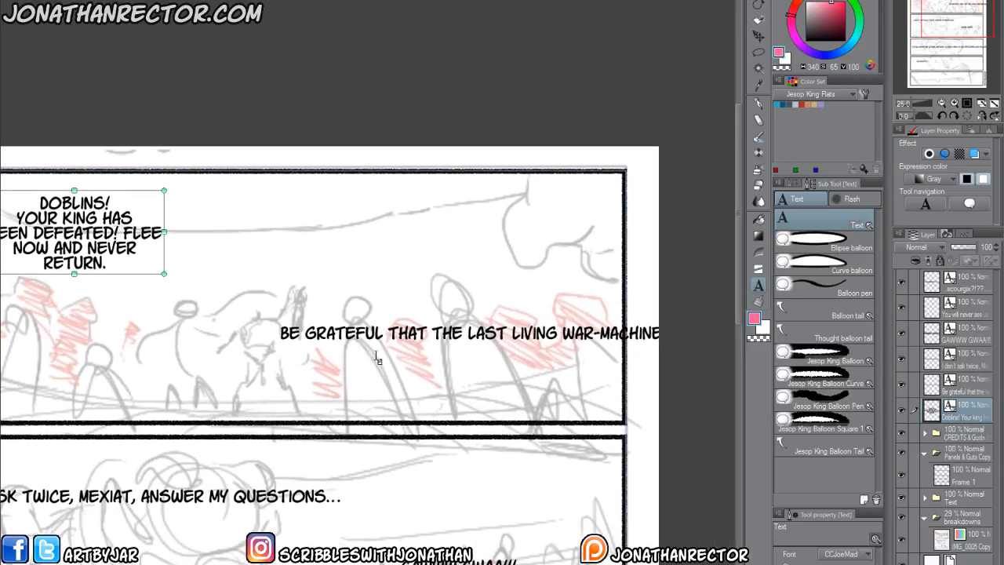
{"action": "left_click", "coordinate": [386, 335]}
{"action": "key", "text": "BackSpace"}
{"action": "key", "text": "Return"}
{"action": "left_click", "coordinate": [403, 349]}
{"action": "key", "text": "Return"}
{"action": "left_click", "coordinate": [432, 365]}
{"action": "key", "text": "BackSpace"}
{"action": "key", "text": "Return"}
{"action": "left_click", "coordinate": [423, 378]}
{"action": "key", "text": "BackSpace"}
{"action": "key", "text": "Return"}
Move the "BE GRATEFUL" dialogue block up near the first panel's top border, above the sketched figures.
{"action": "left_click_drag", "start_coordinate": [402, 398], "coordinate": [432, 281]}
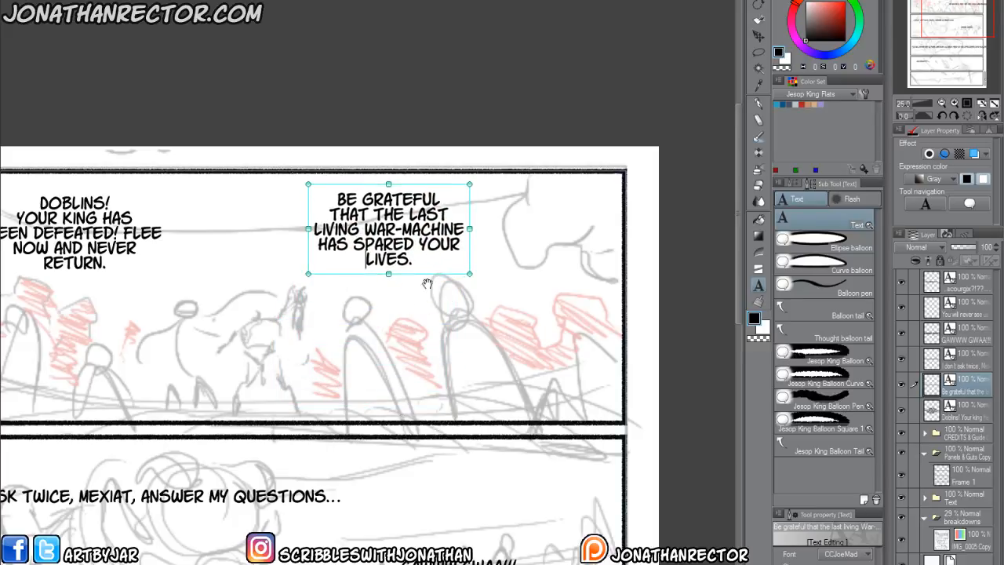
{"action": "left_click", "coordinate": [389, 331]}
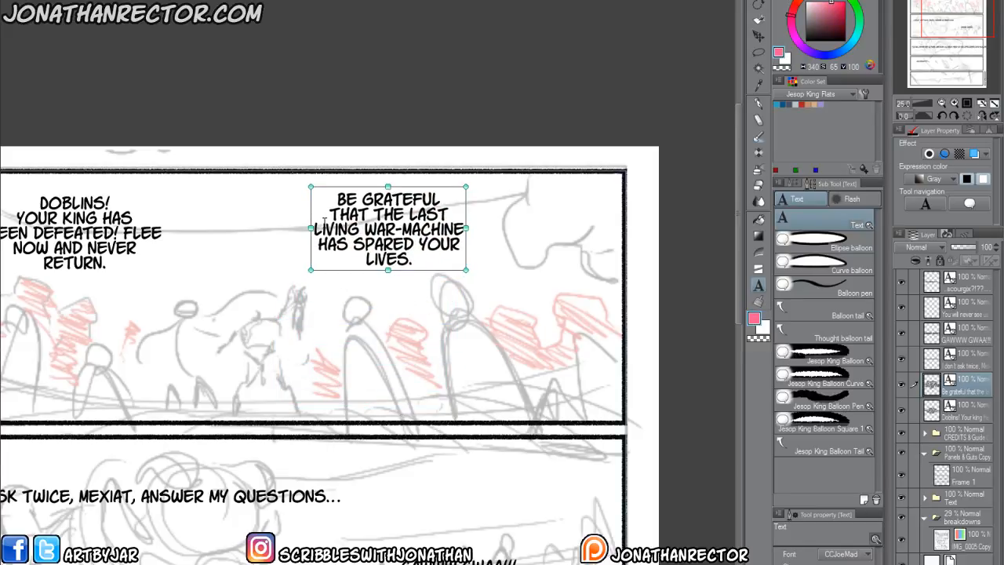
{"action": "mouse_move", "coordinate": [408, 213]}
{"action": "left_mouse_down"}
{"action": "mouse_move", "coordinate": [430, 228]}
{"action": "mouse_move", "coordinate": [406, 221]}
{"action": "mouse_move", "coordinate": [404, 207]}
{"action": "left_mouse_up"}
Make "LAST LIVING WAR-MACHINE" and "LIVES" bold in the "BE GRATEFUL" dialogue.
{"action": "left_click", "coordinate": [405, 208]}
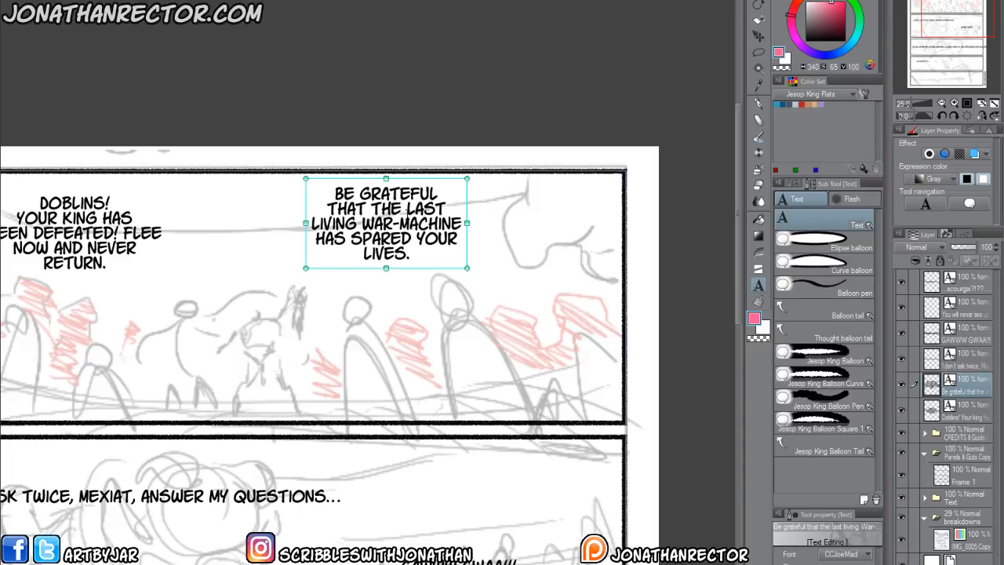
{"action": "left_click", "coordinate": [828, 564]}
{"action": "left_click", "coordinate": [841, 564]}
{"action": "left_click", "coordinate": [385, 255]}
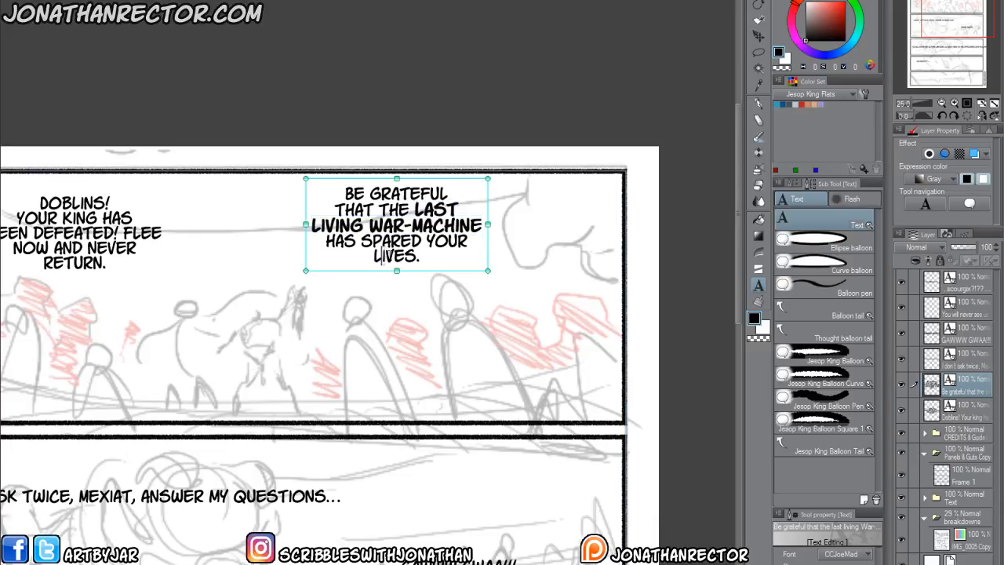
{"action": "double_click", "coordinate": [391, 257]}
{"action": "left_click", "coordinate": [828, 564]}
{"action": "left_click", "coordinate": [842, 564]}
{"action": "left_click", "coordinate": [223, 103]}
Make "DOBLINS" bold in the first panel's opening dialogue block.
{"action": "left_click_drag", "start_coordinate": [130, 369], "coordinate": [309, 398]}
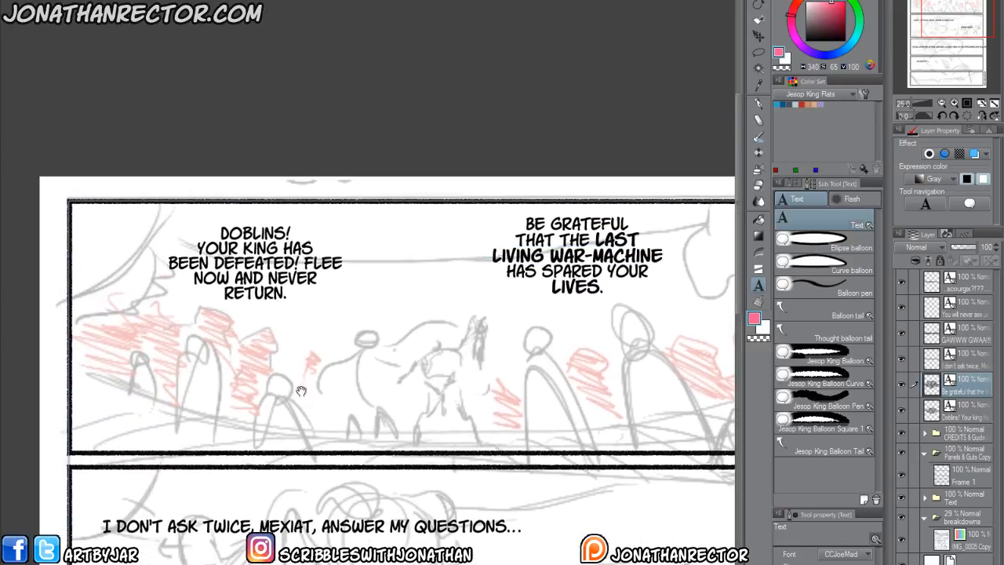
{"action": "left_click", "coordinate": [253, 233]}
{"action": "double_click", "coordinate": [253, 233]}
{"action": "left_click", "coordinate": [828, 564]}
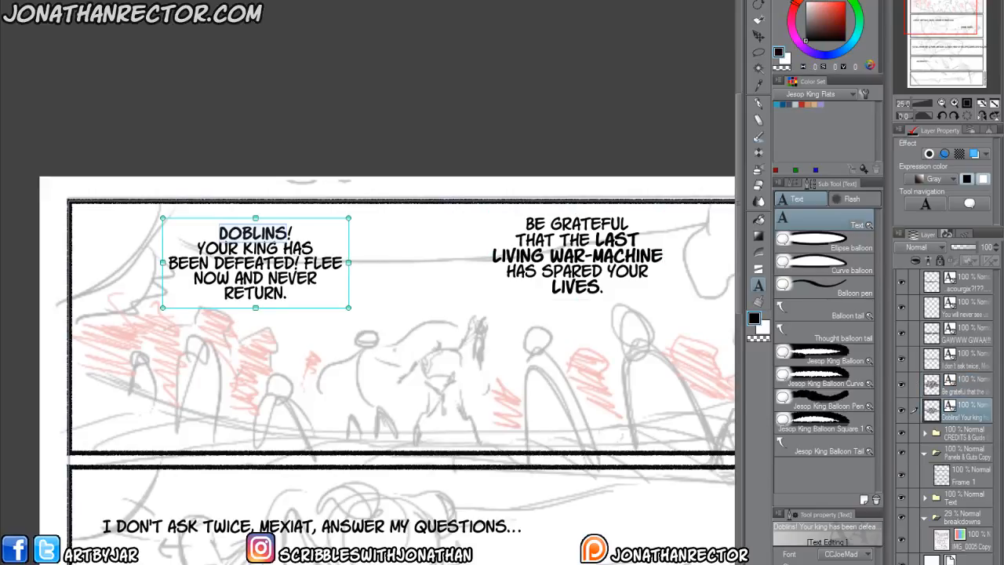
{"action": "left_click", "coordinate": [868, 564]}
{"action": "left_click", "coordinate": [868, 564]}
{"action": "left_click", "coordinate": [157, 146]}
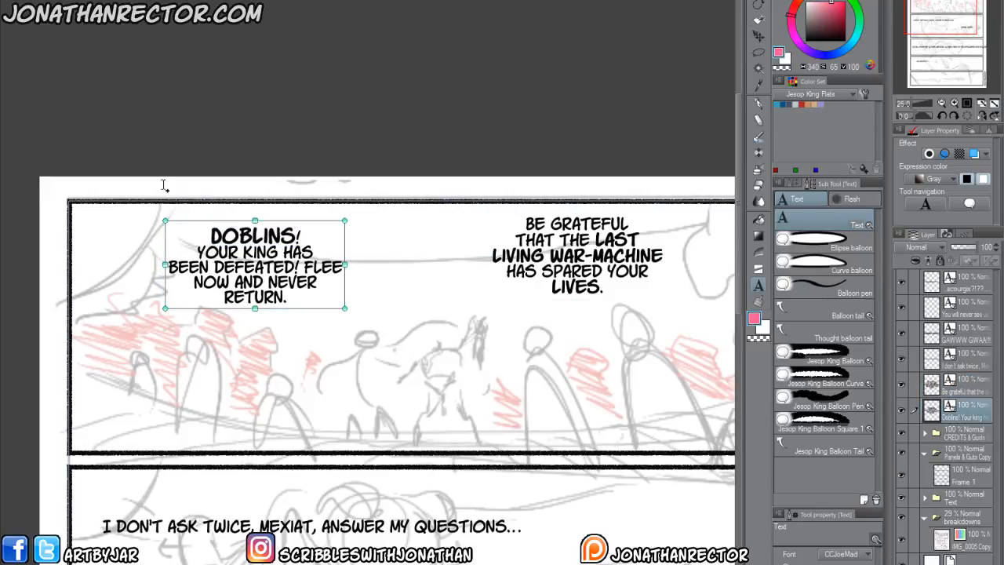
Make "DEFEATED" and "NEVER" bold in the "DOBLINS!" dialogue block.
{"action": "left_click", "coordinate": [230, 273]}
{"action": "double_click", "coordinate": [235, 271]}
{"action": "left_click", "coordinate": [828, 564]}
{"action": "left_click", "coordinate": [868, 564]}
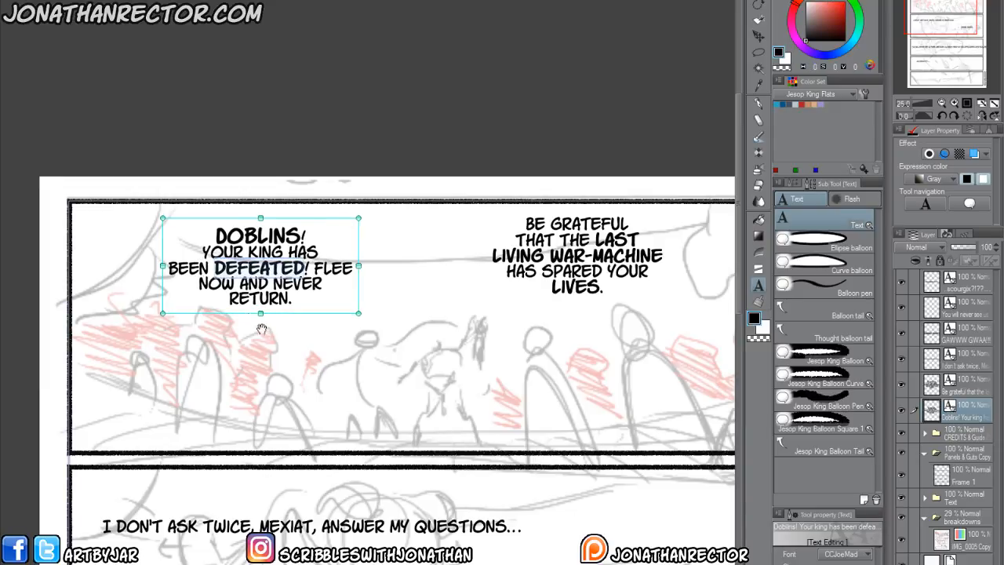
{"action": "double_click", "coordinate": [293, 285]}
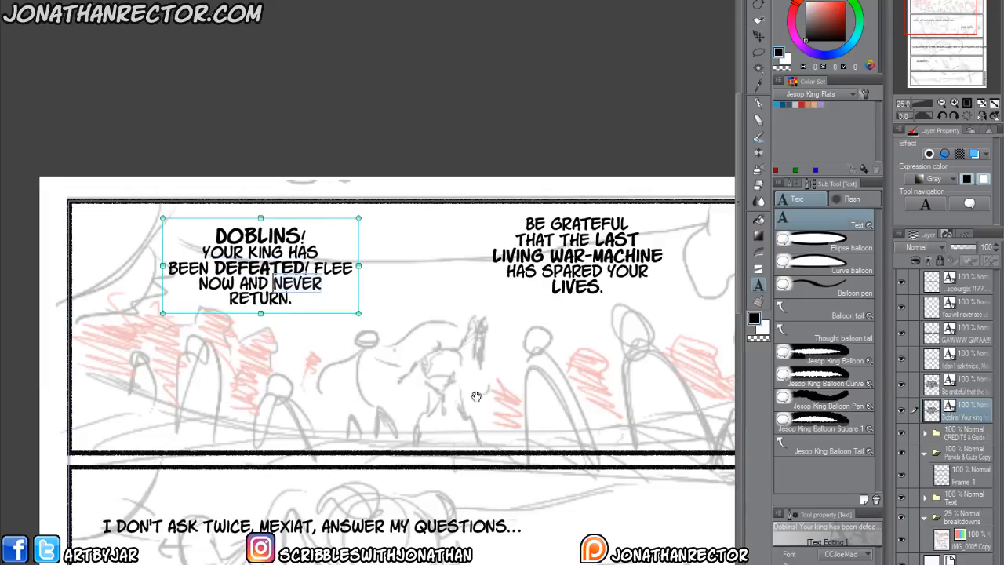
{"action": "left_click", "coordinate": [827, 564]}
{"action": "left_click", "coordinate": [869, 564]}
{"action": "left_click", "coordinate": [179, 205]}
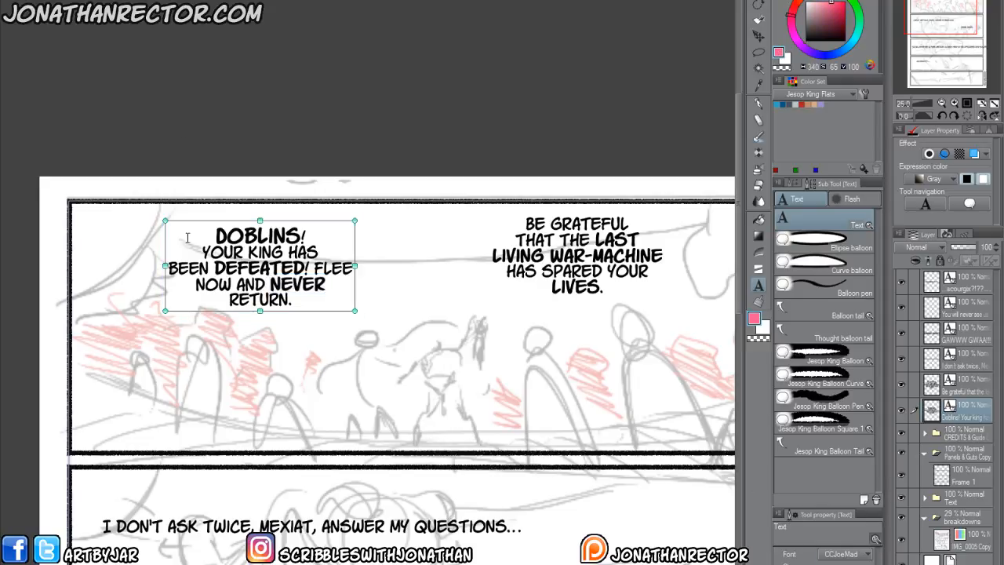
Break the start of the second panel's dialogue into the lines "I DON'T" and "ASK TWICE,".
{"action": "left_click_drag", "start_coordinate": [358, 519], "coordinate": [306, 448]}
{"action": "left_click_drag", "start_coordinate": [217, 506], "coordinate": [237, 439]}
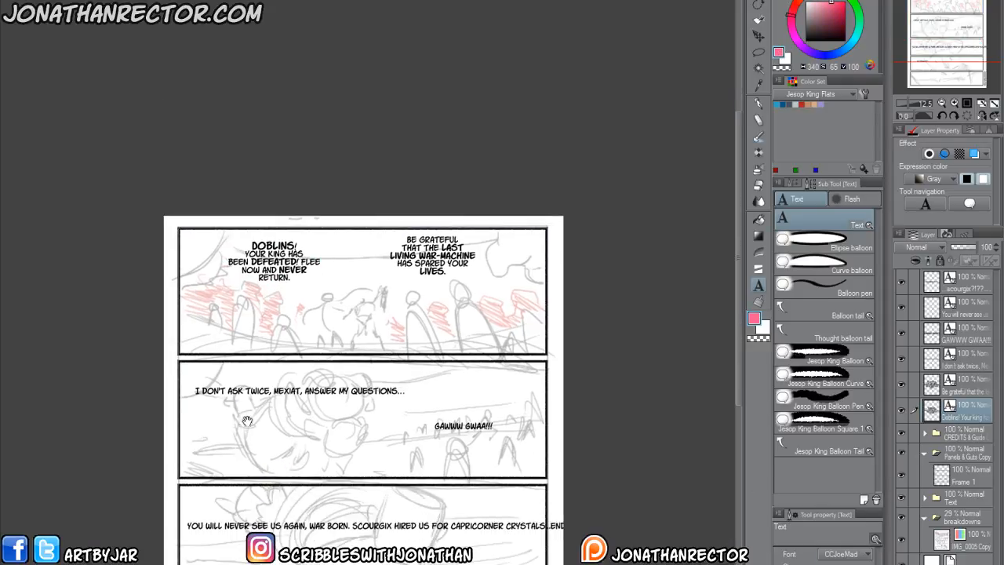
{"action": "left_click_drag", "start_coordinate": [227, 482], "coordinate": [224, 416]}
{"action": "scroll", "coordinate": [219, 428], "scroll_direction": "up", "scroll_amount": 2}
{"action": "left_click_drag", "start_coordinate": [237, 314], "coordinate": [209, 423]}
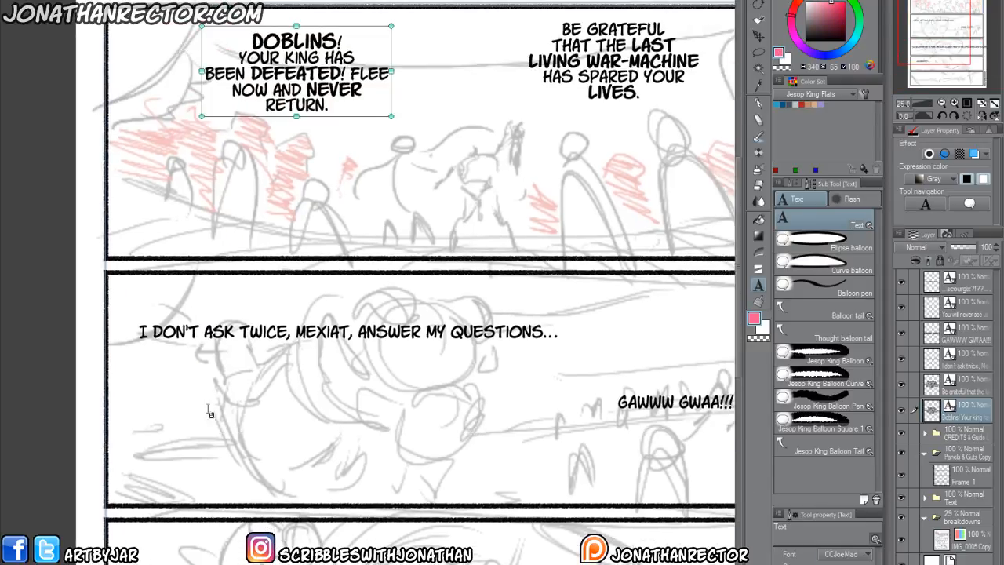
{"action": "left_click", "coordinate": [204, 332]}
{"action": "key", "text": "BackSpace"}
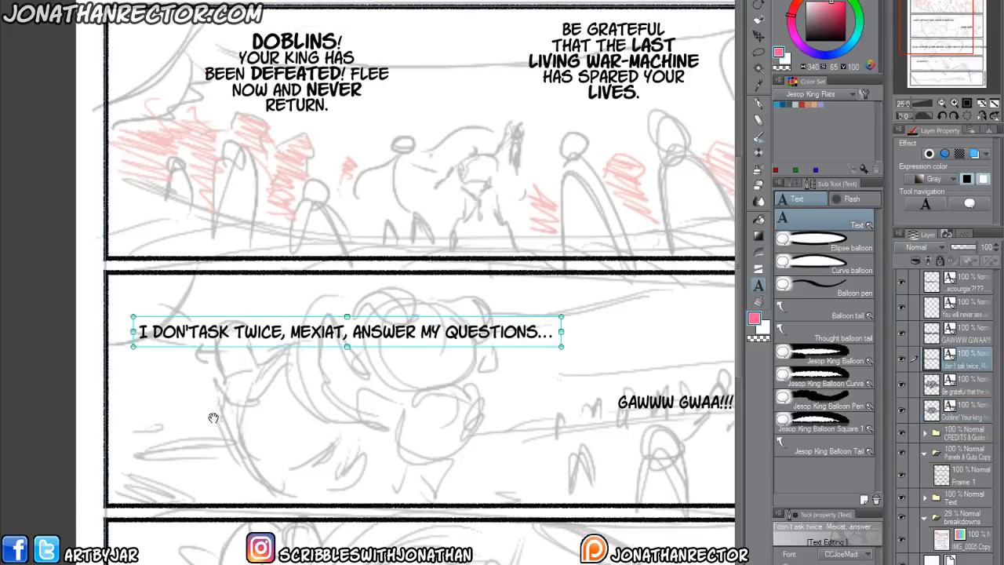
{"action": "key", "text": "Return"}
{"action": "left_click", "coordinate": [230, 347]}
{"action": "key", "text": "BackSpace"}
{"action": "key", "text": "Return"}
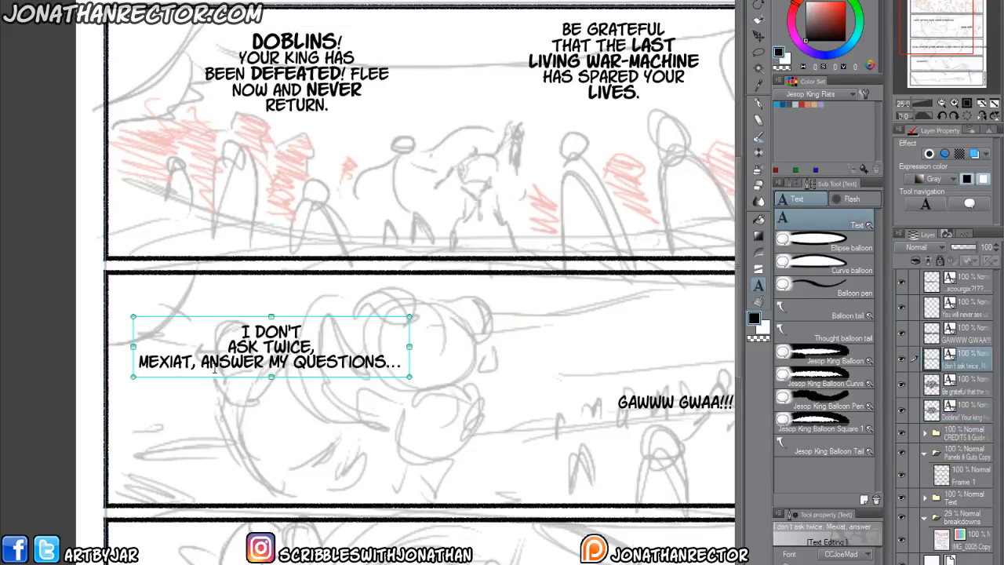
Break the rest into "MEXIAT, ANSWER" and "MY QUESTIONS...", and place the block in the second panel's upper-left corner.
{"action": "left_click", "coordinate": [269, 362]}
{"action": "key", "text": "BackSpace"}
{"action": "key", "text": "Return"}
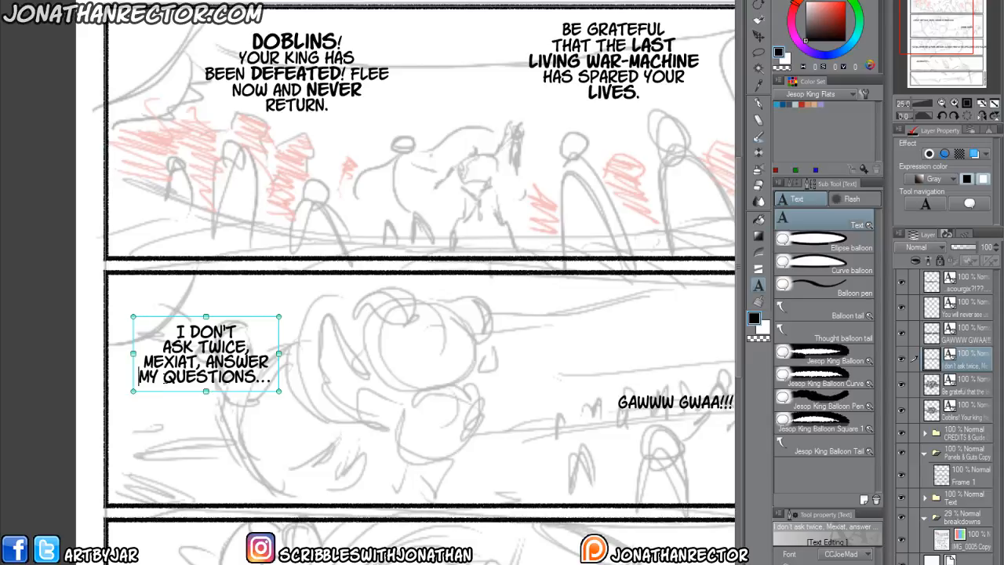
{"action": "left_click_drag", "start_coordinate": [235, 397], "coordinate": [223, 362]}
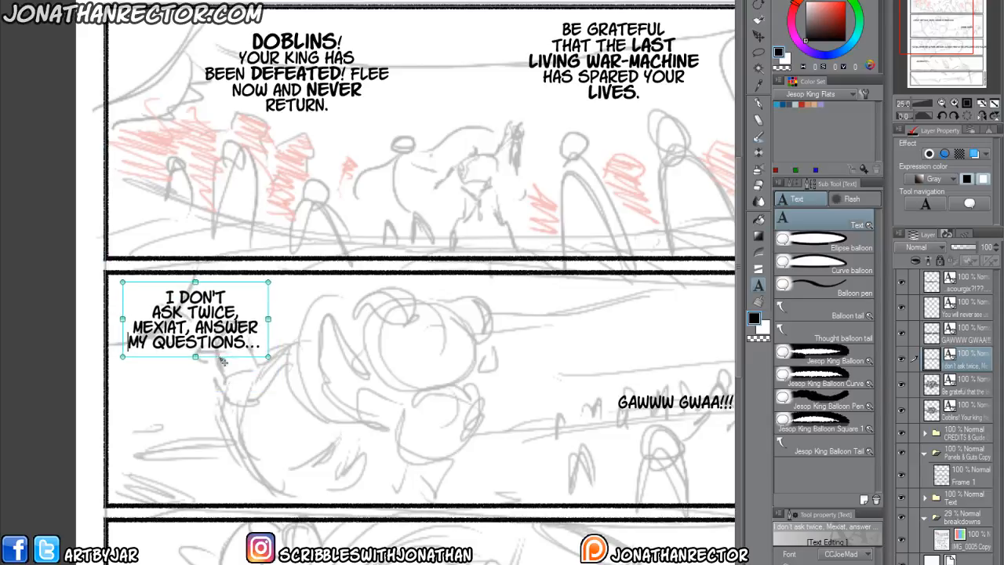
{"action": "left_click_drag", "start_coordinate": [291, 499], "coordinate": [198, 492]}
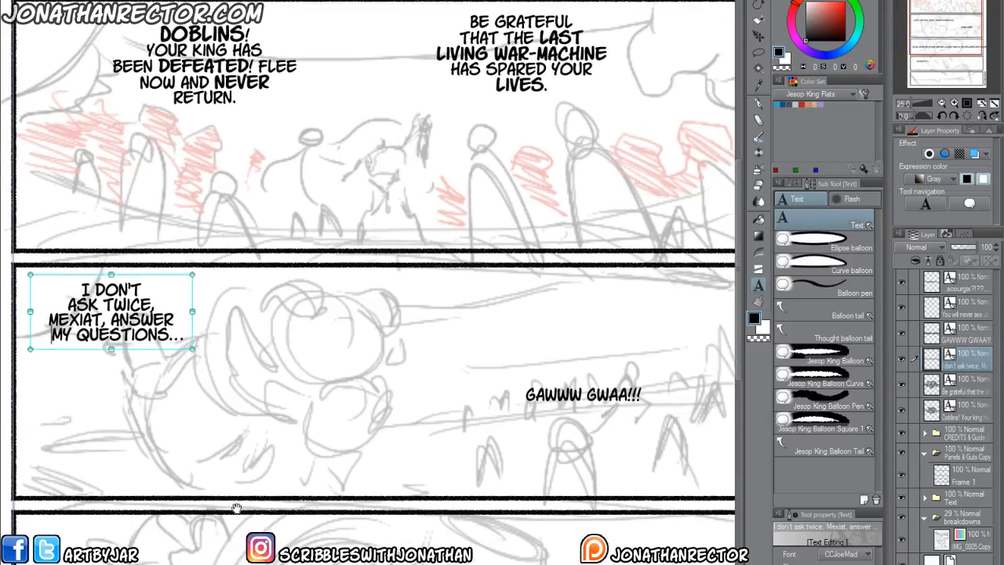
{"action": "key", "text": "BackSpace"}
{"action": "key", "text": "Return"}
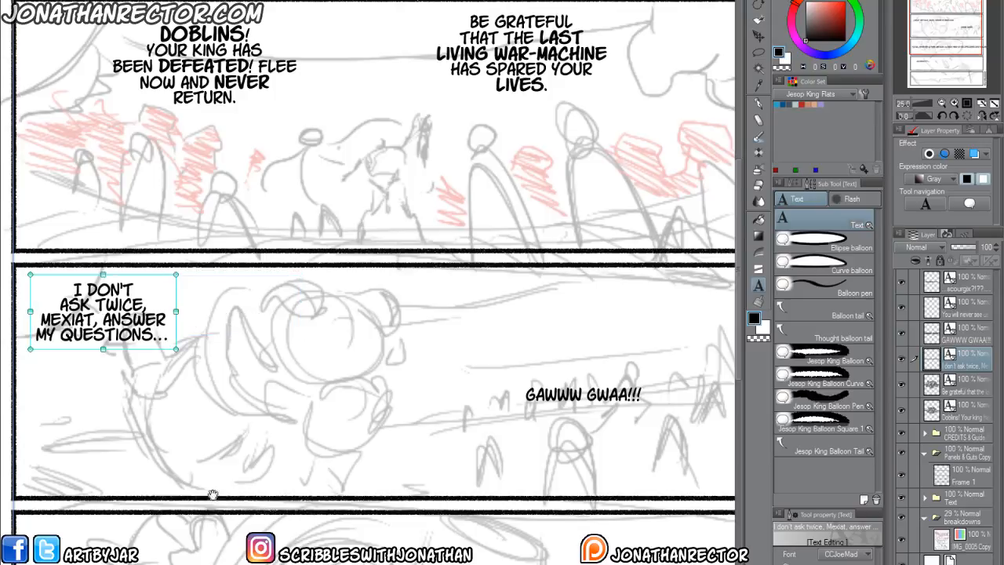
{"action": "left_click", "coordinate": [11, 396]}
On the breakdowns sketch layer, lasso the large figure in the second panel and shift it right, clear of the dialogue.
{"action": "scroll", "coordinate": [467, 455], "scroll_direction": "down", "scroll_amount": 5}
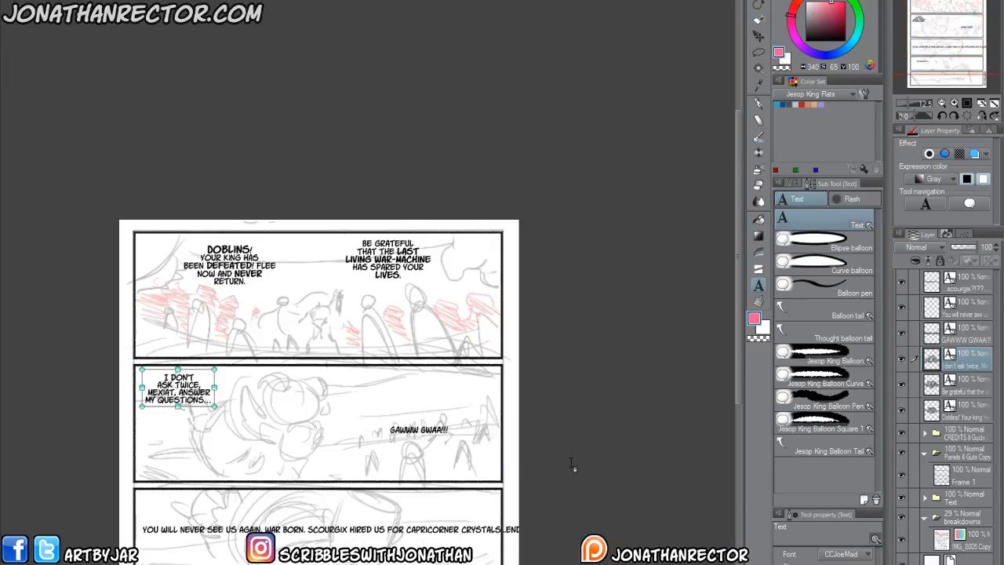
{"action": "left_click", "coordinate": [960, 548]}
{"action": "key", "text": "m"}
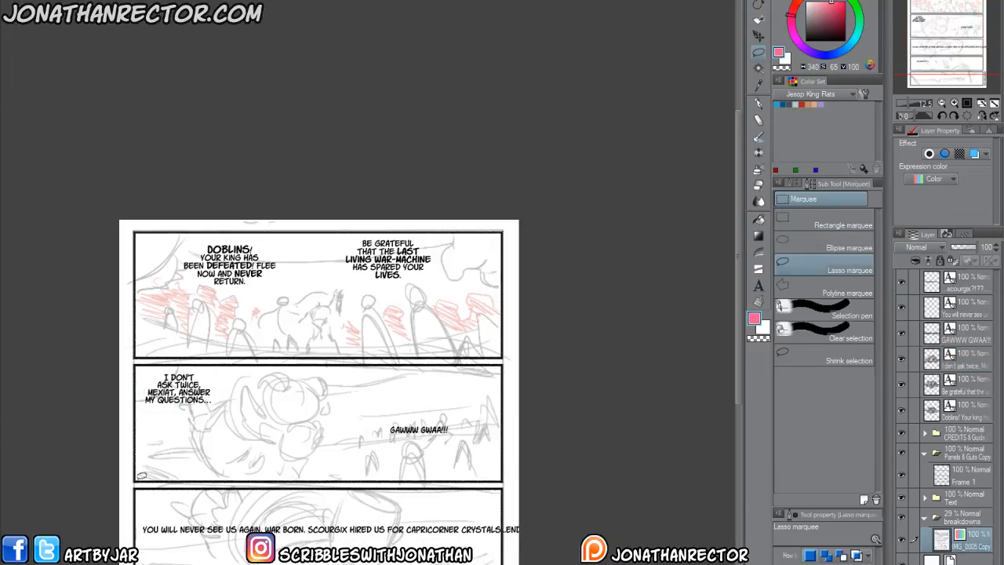
{"action": "mouse_move", "coordinate": [140, 474]}
{"action": "left_mouse_down"}
{"action": "mouse_move", "coordinate": [139, 363]}
{"action": "mouse_move", "coordinate": [365, 367]}
{"action": "mouse_move", "coordinate": [387, 475]}
{"action": "mouse_move", "coordinate": [275, 479]}
{"action": "left_mouse_up"}
{"action": "left_click_drag", "start_coordinate": [152, 477], "coordinate": [141, 476]}
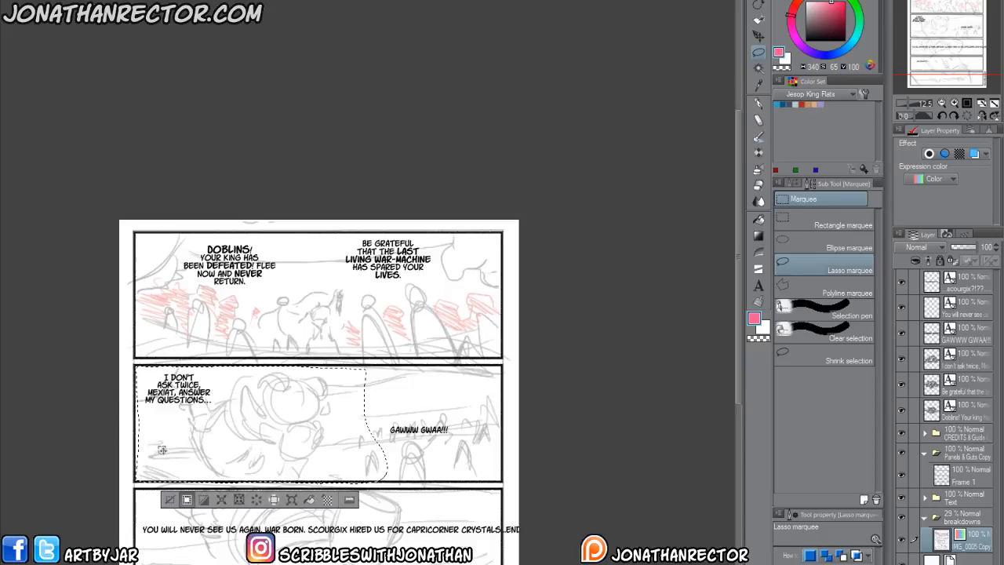
{"action": "left_click_drag", "start_coordinate": [172, 457], "coordinate": [209, 460]}
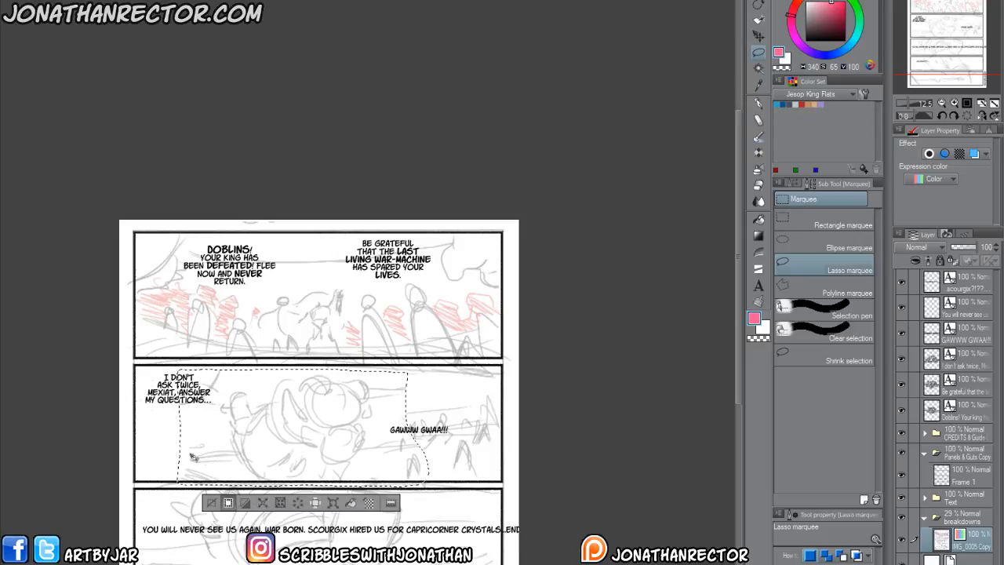
{"action": "key", "text": "ctrl+d"}
Copy the pink "GWA GWA GWAAWACK!!" lettering layer from the other page and paste it above the "GAWWW GWAA!!!" text layer.
{"action": "left_click_drag", "start_coordinate": [192, 477], "coordinate": [210, 448]}
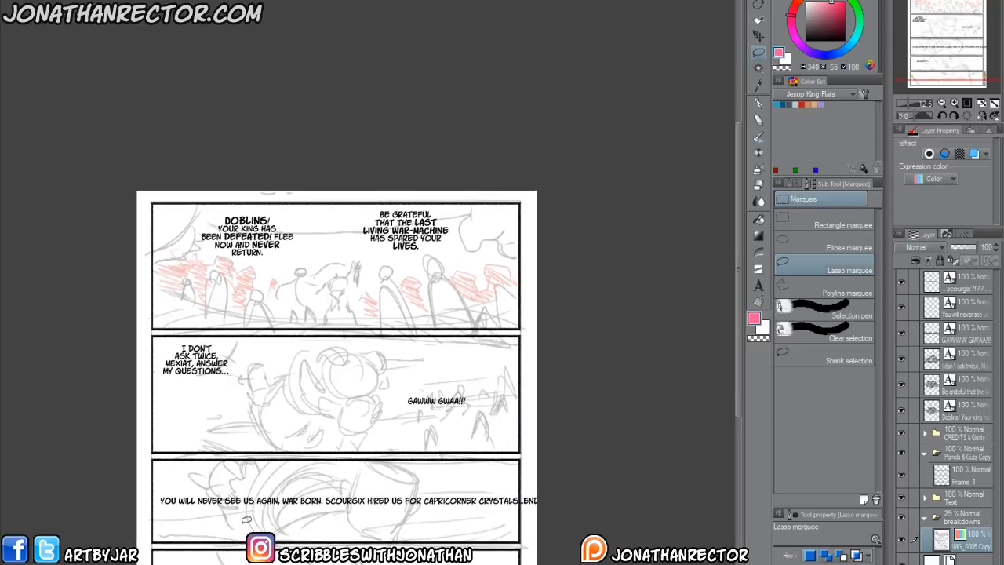
{"action": "scroll", "coordinate": [247, 520], "scroll_direction": "up", "scroll_amount": 2}
{"action": "scroll", "coordinate": [350, 447], "scroll_direction": "down", "scroll_amount": 2}
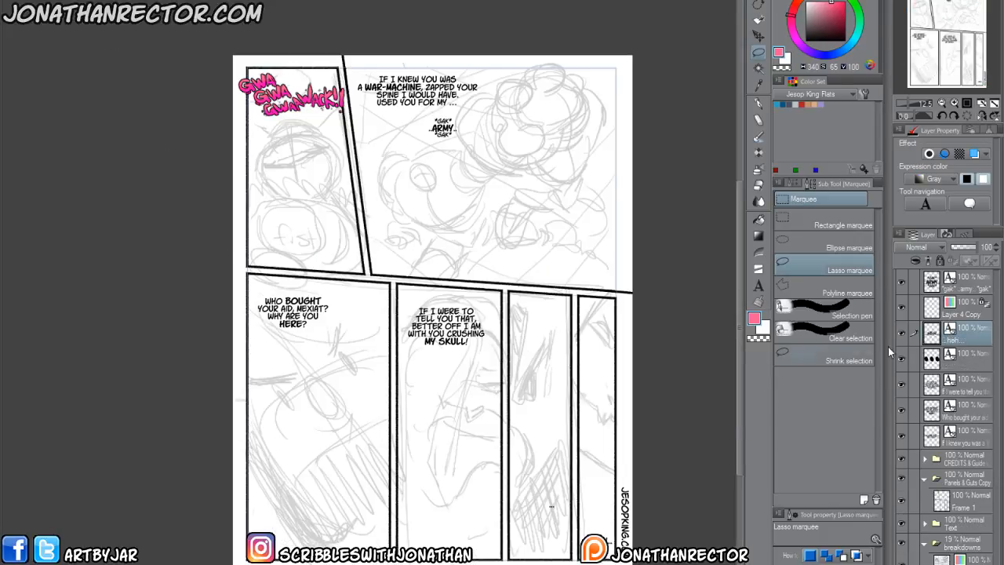
{"action": "left_click", "coordinate": [962, 310]}
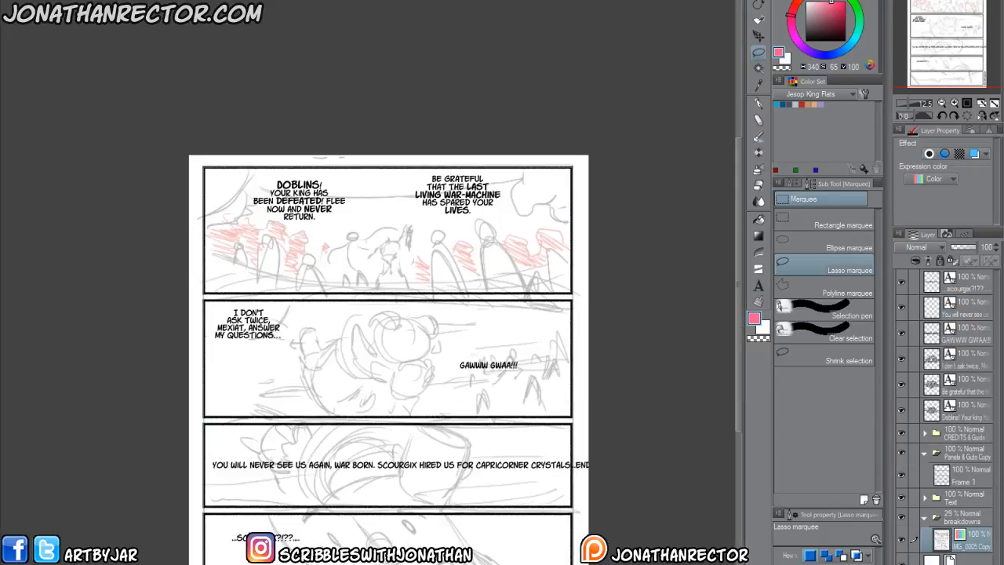
{"action": "scroll", "coordinate": [496, 562], "scroll_direction": "up", "scroll_amount": 2}
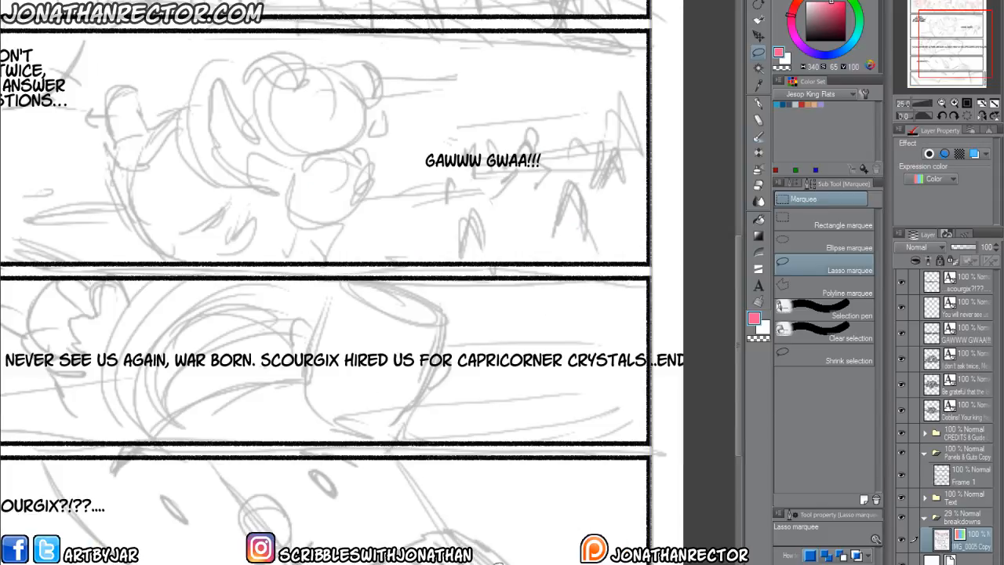
{"action": "left_click_drag", "start_coordinate": [413, 340], "coordinate": [426, 454]}
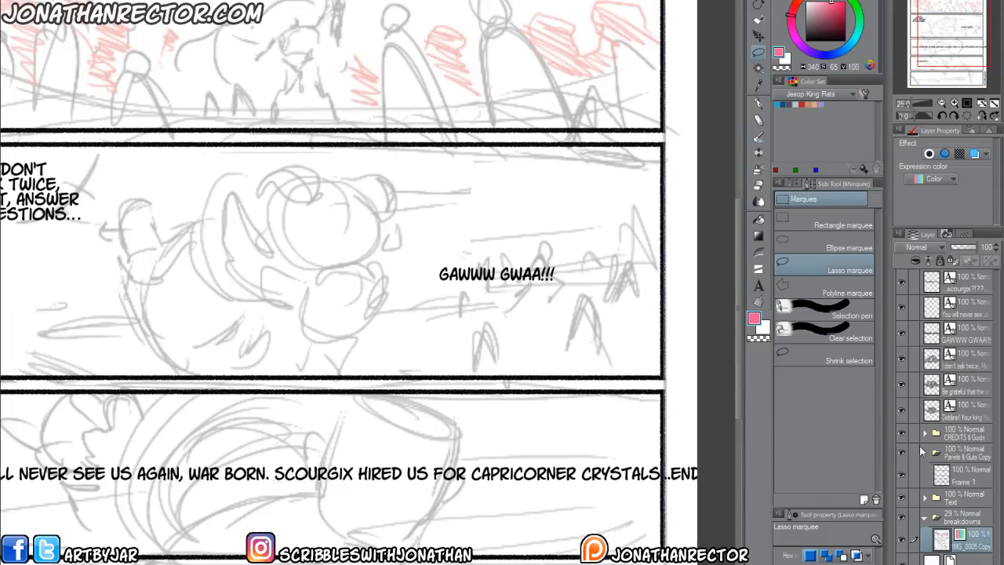
{"action": "left_click", "coordinate": [970, 341]}
{"action": "key", "text": "ctrl+v"}
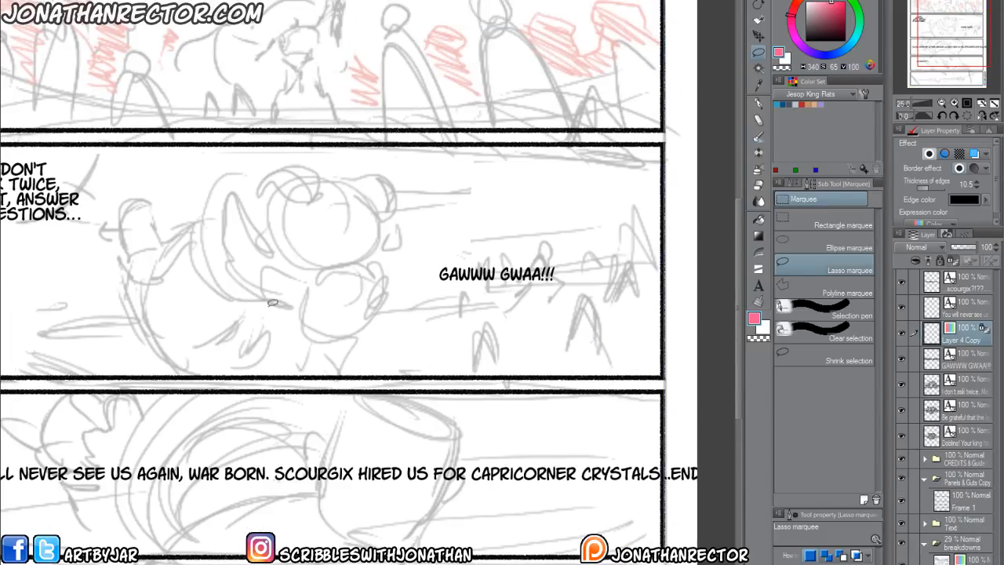
Move the pasted pink lettering into the second panel, just above the "GAWWW GWAA!!!" text.
{"action": "key", "text": "k"}
{"action": "left_click_drag", "start_coordinate": [241, 269], "coordinate": [390, 341]}
{"action": "left_click_drag", "start_coordinate": [163, 149], "coordinate": [437, 327]}
{"action": "mouse_move", "coordinate": [379, 269]}
{"action": "left_mouse_down"}
{"action": "mouse_move", "coordinate": [463, 324]}
{"action": "mouse_move", "coordinate": [515, 313]}
{"action": "left_mouse_up"}
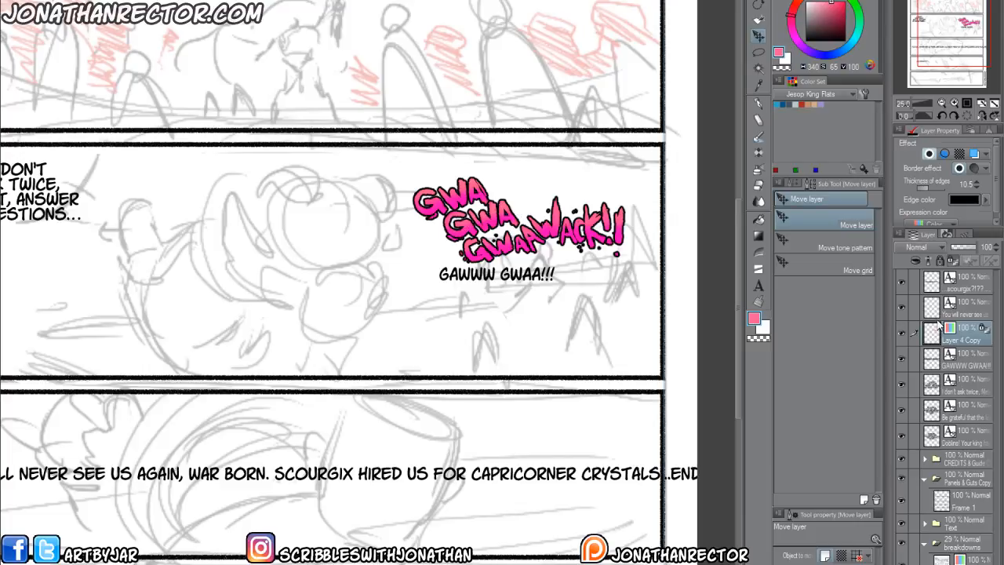
Turn off the pasted lettering's border effect and delete its third line, "GWAAWACK!!".
{"action": "scroll", "coordinate": [536, 365], "scroll_direction": "up", "scroll_amount": 2}
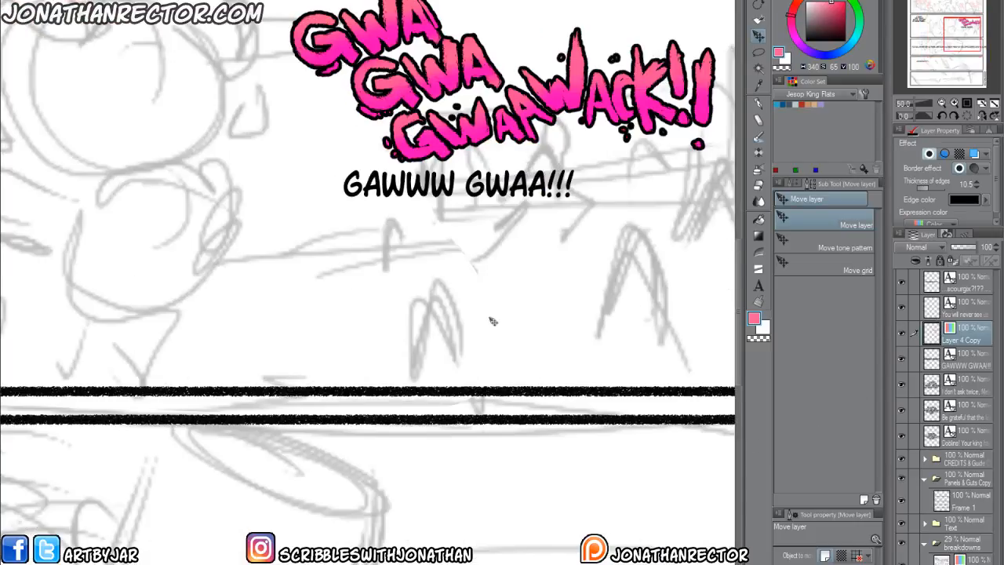
{"action": "left_click_drag", "start_coordinate": [489, 321], "coordinate": [374, 564]}
{"action": "left_click", "coordinate": [758, 52]}
{"action": "mouse_move", "coordinate": [238, 408]}
{"action": "left_mouse_down"}
{"action": "mouse_move", "coordinate": [290, 379]}
{"action": "mouse_move", "coordinate": [394, 356]}
{"action": "mouse_move", "coordinate": [425, 286]}
{"action": "mouse_move", "coordinate": [669, 408]}
{"action": "left_mouse_up"}
{"action": "left_click", "coordinate": [930, 154]}
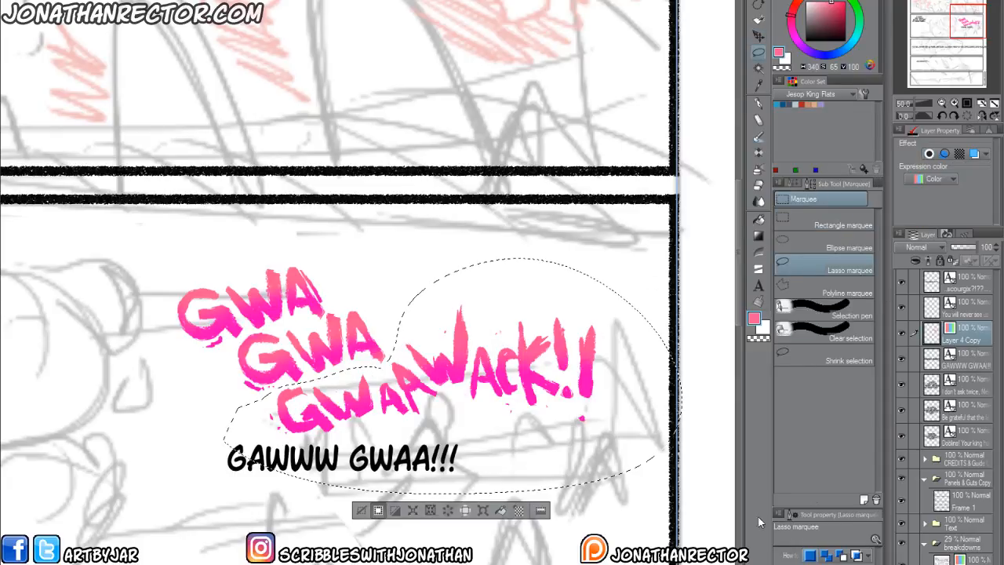
{"action": "key", "text": "Delete"}
{"action": "left_click", "coordinate": [363, 510]}
{"action": "scroll", "coordinate": [373, 397], "scroll_direction": "left", "scroll_amount": 2}
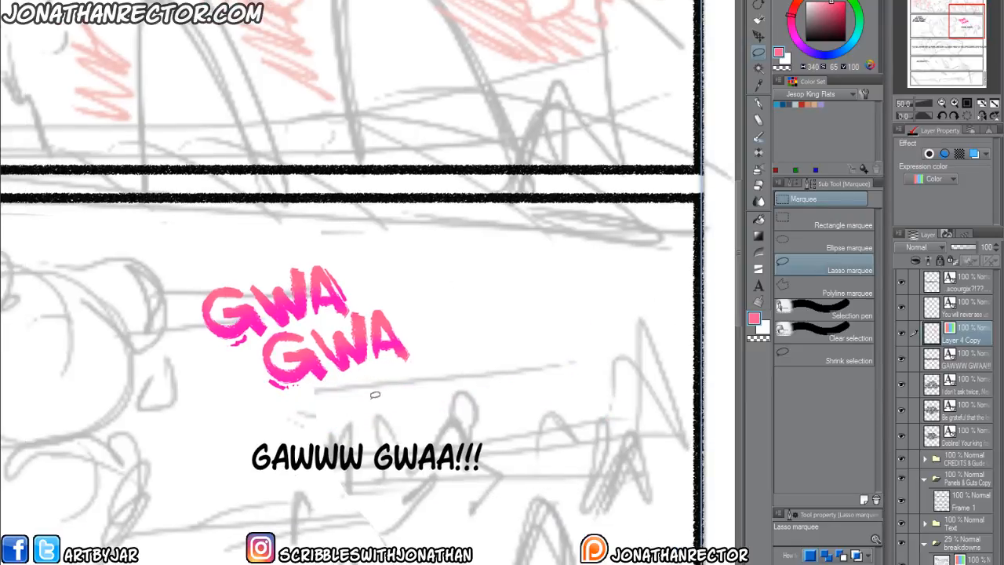
Sample the lettering's deep pink for the Texture Brush and erase the "WA" from the first "GWA" with the Hard eraser.
{"action": "key", "text": "p"}
{"action": "left_click", "coordinate": [303, 371], "text": "alt"}
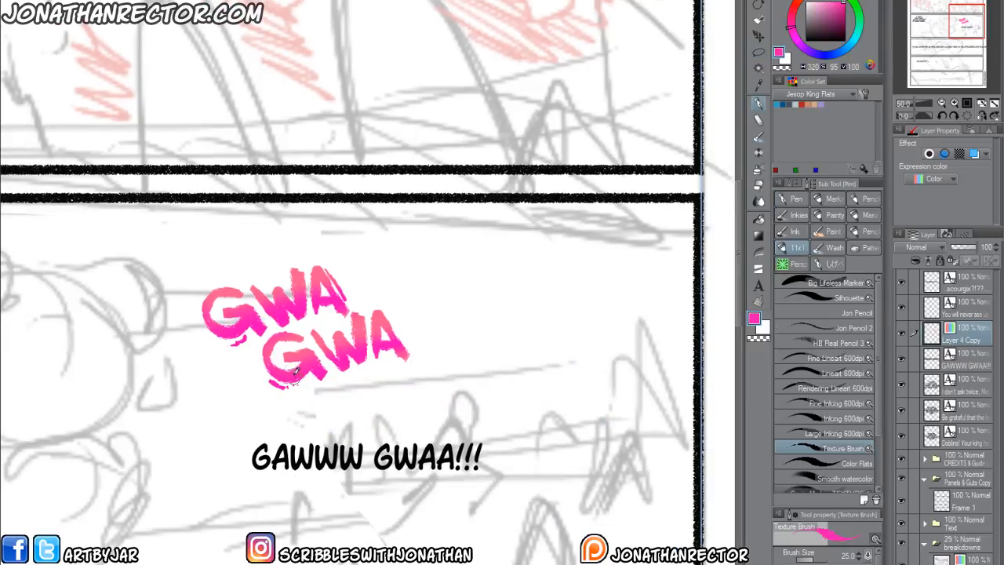
{"action": "key", "text": "]"}
{"action": "left_click_drag", "start_coordinate": [355, 299], "coordinate": [351, 270]}
{"action": "key", "text": "e"}
{"action": "left_click", "coordinate": [357, 284]}
{"action": "mouse_move", "coordinate": [357, 284]}
{"action": "left_mouse_down"}
{"action": "mouse_move", "coordinate": [274, 279]}
{"action": "mouse_move", "coordinate": [290, 318]}
{"action": "left_mouse_up"}
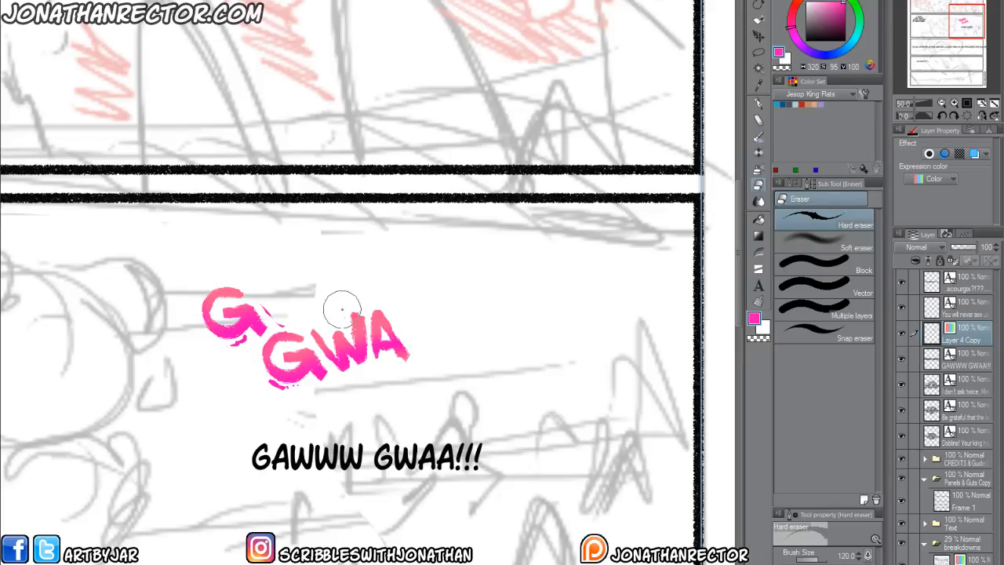
Hand-letter "AWWW" in pink after the first line's "G" with the Texture Brush at size 40.
{"action": "key", "text": "p"}
{"action": "mouse_move", "coordinate": [261, 284]}
{"action": "left_mouse_down"}
{"action": "mouse_move", "coordinate": [271, 320]}
{"action": "mouse_move", "coordinate": [289, 295]}
{"action": "mouse_move", "coordinate": [298, 309]}
{"action": "left_mouse_up"}
{"action": "key", "text": "]"}
{"action": "key", "text": "]"}
{"action": "left_click_drag", "start_coordinate": [272, 302], "coordinate": [286, 297]}
{"action": "mouse_move", "coordinate": [288, 263]}
{"action": "left_mouse_down"}
{"action": "mouse_move", "coordinate": [318, 302]}
{"action": "mouse_move", "coordinate": [331, 283]}
{"action": "mouse_move", "coordinate": [336, 294]}
{"action": "mouse_move", "coordinate": [359, 294]}
{"action": "mouse_move", "coordinate": [398, 258]}
{"action": "mouse_move", "coordinate": [454, 278]}
{"action": "mouse_move", "coordinate": [447, 228]}
{"action": "left_mouse_up"}
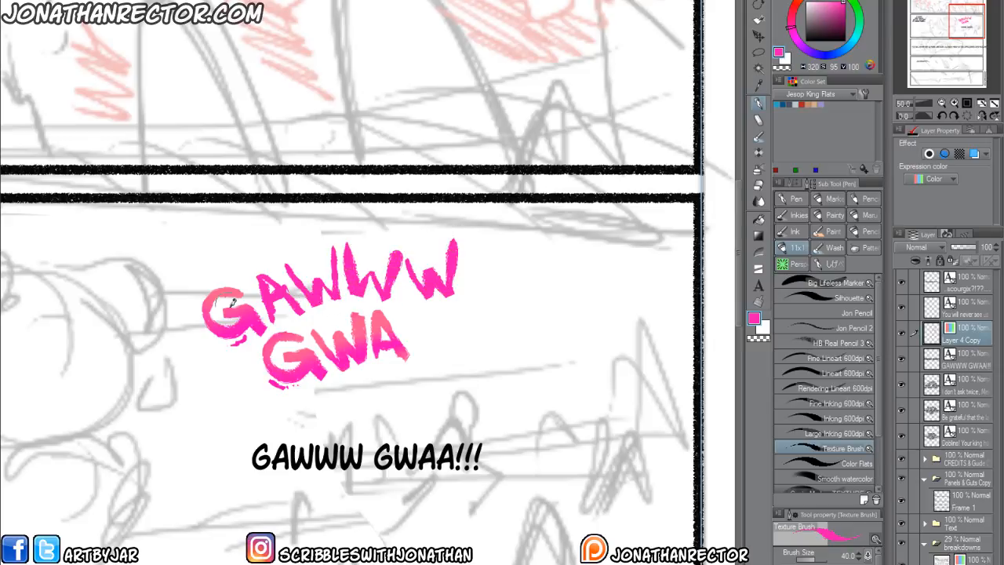
Extend the second line to "GWAA!!!" by painting another "A" and three exclamation marks in pink.
{"action": "mouse_move", "coordinate": [414, 375]}
{"action": "left_mouse_down"}
{"action": "mouse_move", "coordinate": [433, 321]}
{"action": "mouse_move", "coordinate": [454, 380]}
{"action": "left_mouse_up"}
{"action": "left_click_drag", "start_coordinate": [424, 357], "coordinate": [441, 353]}
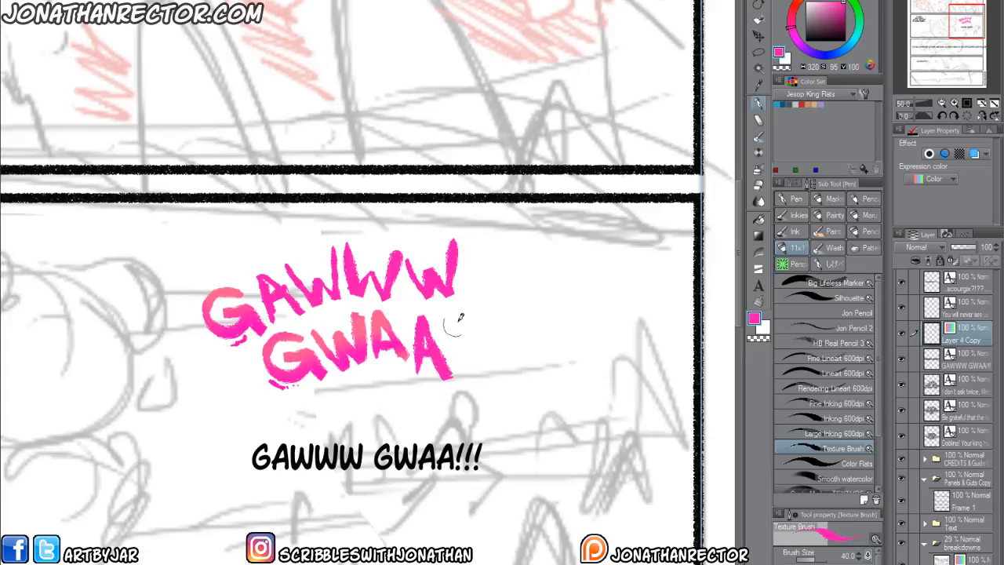
{"action": "left_click_drag", "start_coordinate": [473, 291], "coordinate": [466, 346]}
{"action": "left_click", "coordinate": [463, 369]}
{"action": "left_click_drag", "start_coordinate": [504, 301], "coordinate": [488, 353]}
{"action": "left_click", "coordinate": [484, 359]}
{"action": "mouse_move", "coordinate": [477, 295]}
{"action": "left_mouse_down"}
{"action": "mouse_move", "coordinate": [468, 348]}
{"action": "mouse_move", "coordinate": [488, 375]}
{"action": "left_mouse_up"}
{"action": "left_click_drag", "start_coordinate": [524, 307], "coordinate": [512, 358]}
{"action": "left_click", "coordinate": [500, 381]}
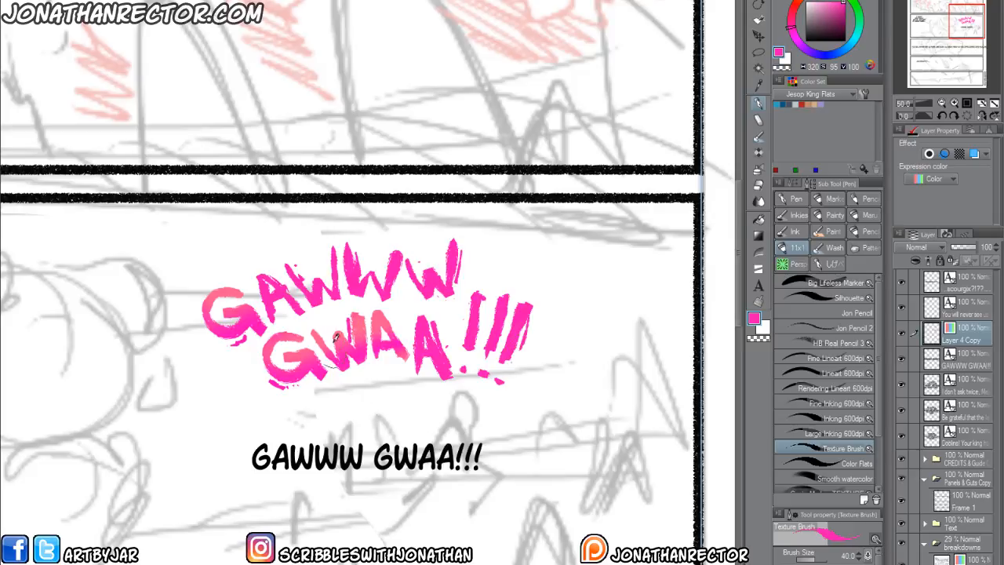
Lock the lettering layer's transparent pixels and tint the added letters with the Soft airbrush in a lighter pink sampled from the lettering.
{"action": "left_click", "coordinate": [357, 310], "text": "alt"}
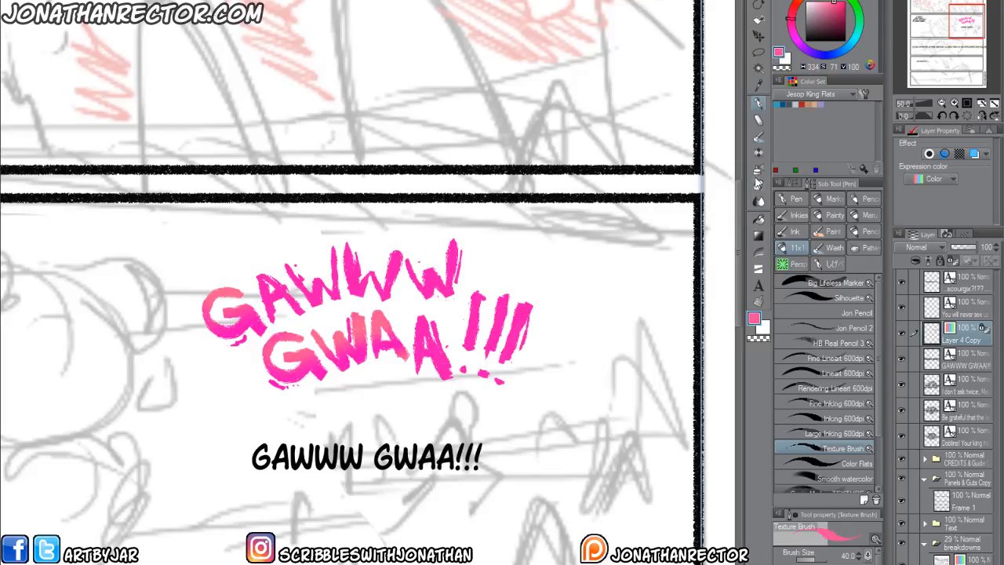
{"action": "left_click", "coordinate": [758, 168]}
{"action": "left_click_drag", "start_coordinate": [353, 253], "coordinate": [351, 265]}
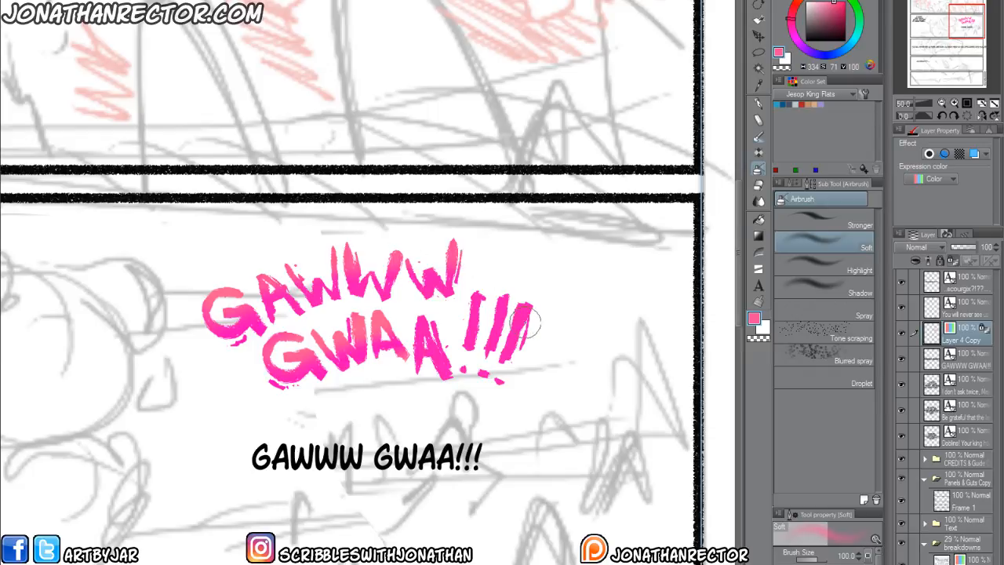
Finish tinting the exclamation marks in a lighter pink and give the lettering a black border effect 10.5 thick.
{"action": "left_click", "coordinate": [800, 7]}
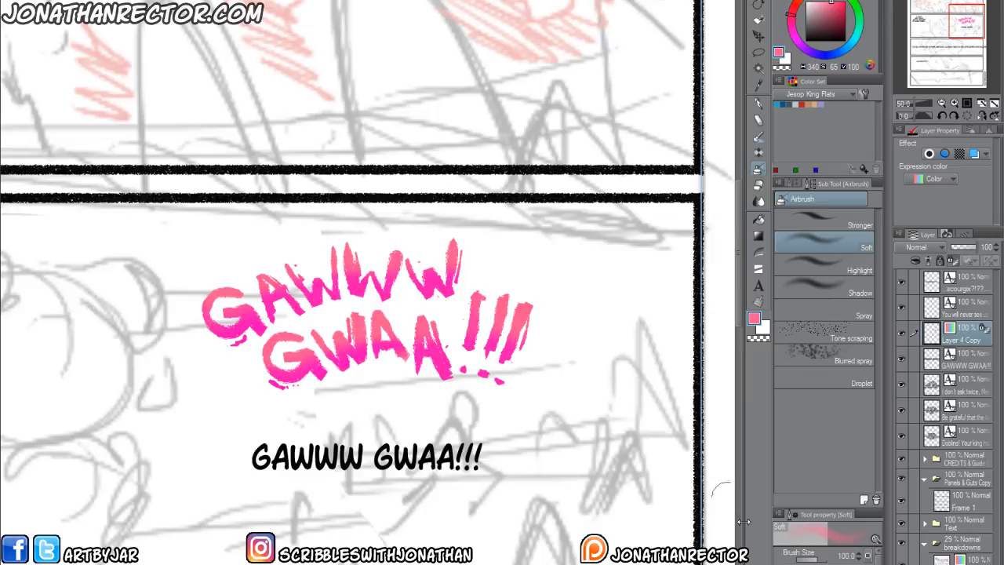
{"action": "left_click", "coordinate": [929, 154]}
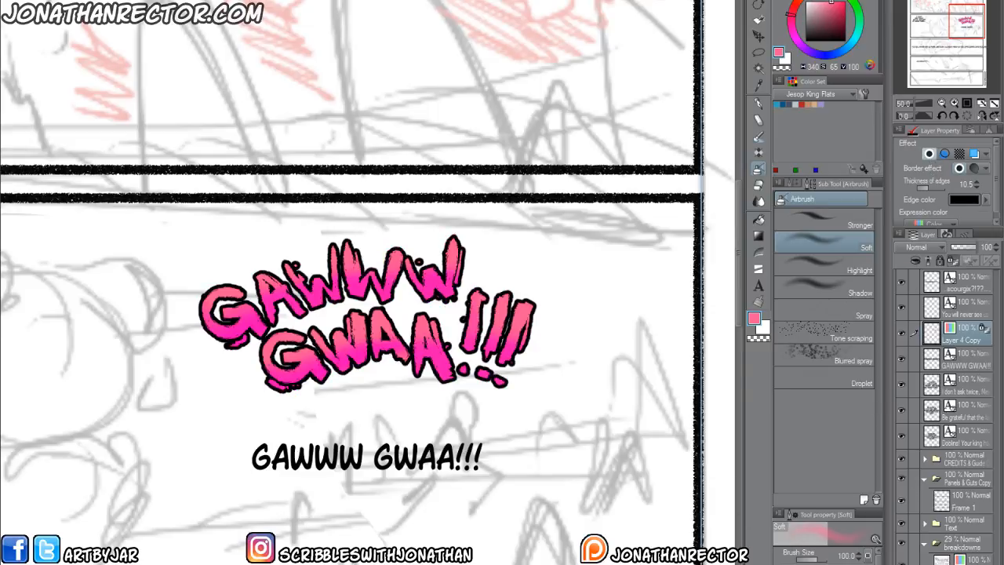
Delete the typed "GAWWW GWAA!!!" text layer, and tilt the hand-drawn lettering clockwise beside the figure's head in the second panel.
{"action": "left_click", "coordinate": [968, 361]}
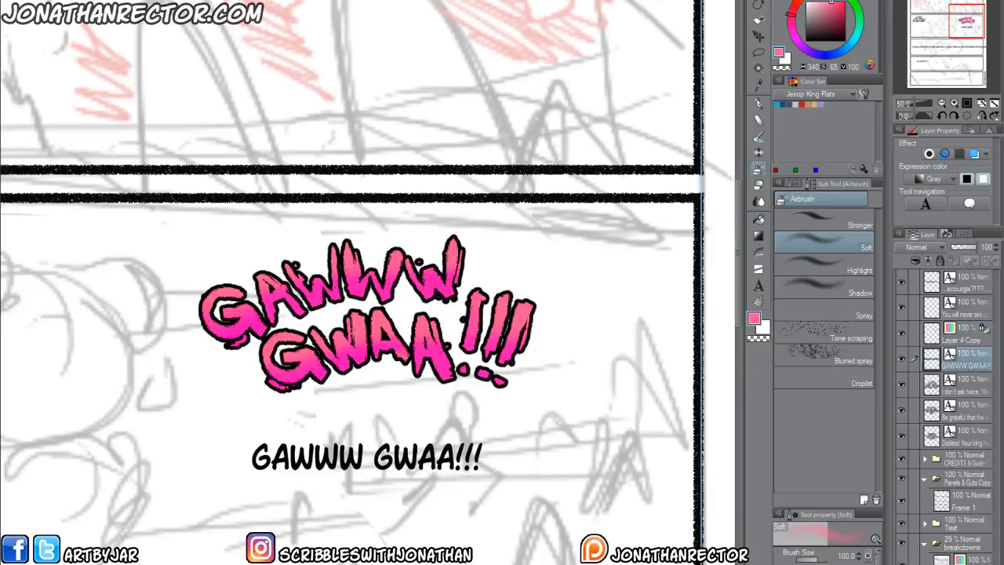
{"action": "key", "text": "Delete"}
{"action": "scroll", "coordinate": [393, 524], "scroll_direction": "down", "scroll_amount": 2}
{"action": "left_click_drag", "start_coordinate": [115, 533], "coordinate": [312, 328]}
{"action": "left_click_drag", "start_coordinate": [186, 502], "coordinate": [193, 542]}
{"action": "left_click", "coordinate": [973, 343]}
{"action": "key", "text": "ctrl+t"}
{"action": "left_click_drag", "start_coordinate": [243, 400], "coordinate": [236, 320]}
{"action": "left_click_drag", "start_coordinate": [560, 263], "coordinate": [543, 275]}
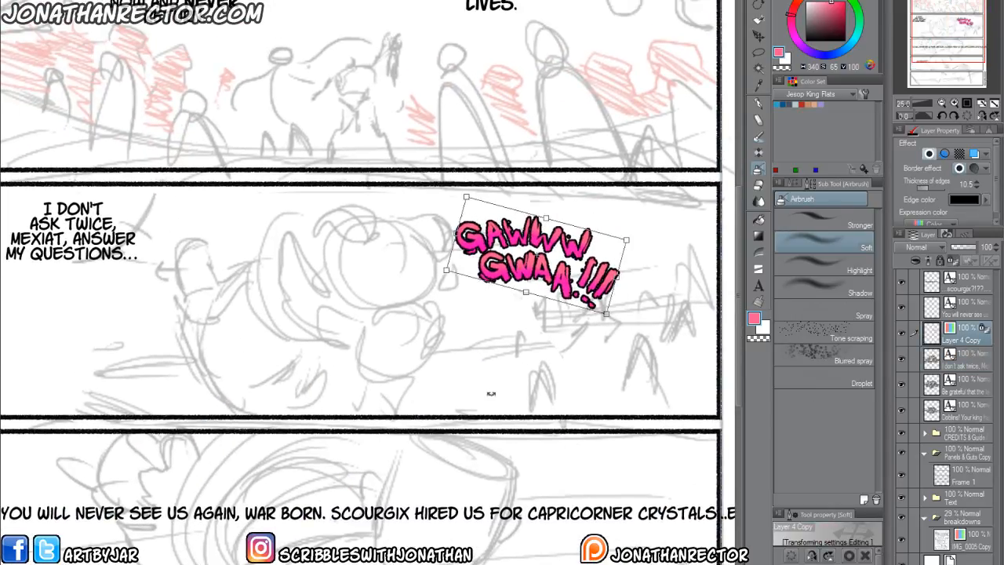
{"action": "left_click_drag", "start_coordinate": [470, 351], "coordinate": [451, 318]}
{"action": "left_click_drag", "start_coordinate": [541, 277], "coordinate": [554, 280]}
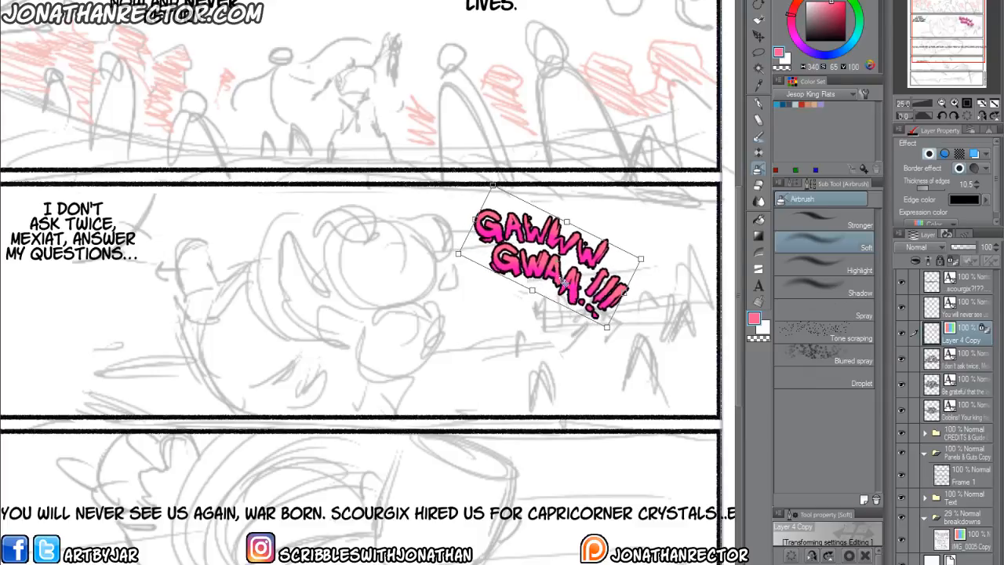
{"action": "key", "text": "Return"}
Break the third panel's dialogue into lines after "see", "War Born.", "for" and "crystals...".
{"action": "left_click_drag", "start_coordinate": [92, 553], "coordinate": [164, 458]}
{"action": "mouse_move", "coordinate": [205, 525]}
{"action": "left_mouse_down"}
{"action": "mouse_move", "coordinate": [189, 494]}
{"action": "mouse_move", "coordinate": [207, 488]}
{"action": "left_mouse_up"}
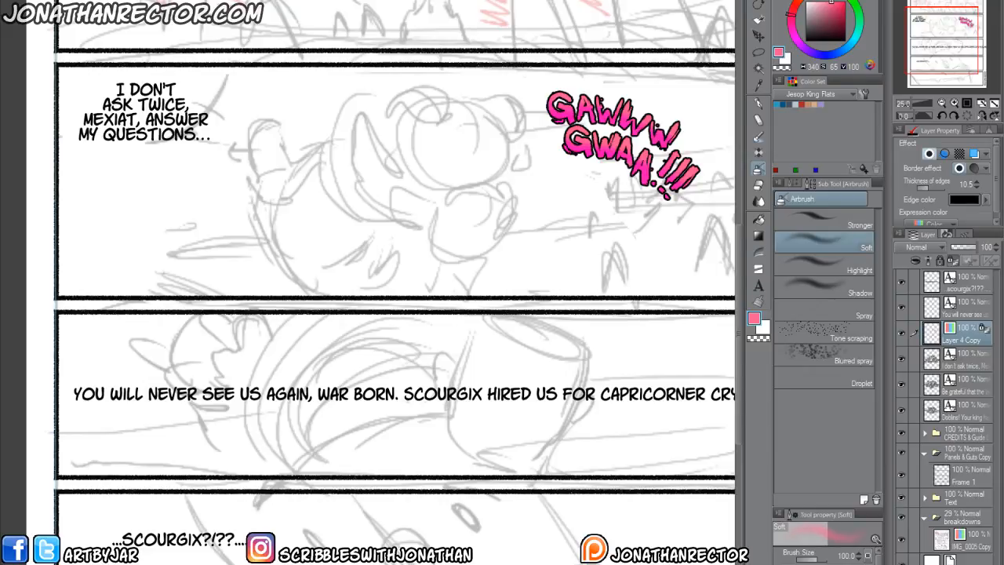
{"action": "key", "text": "ctrl+minus"}
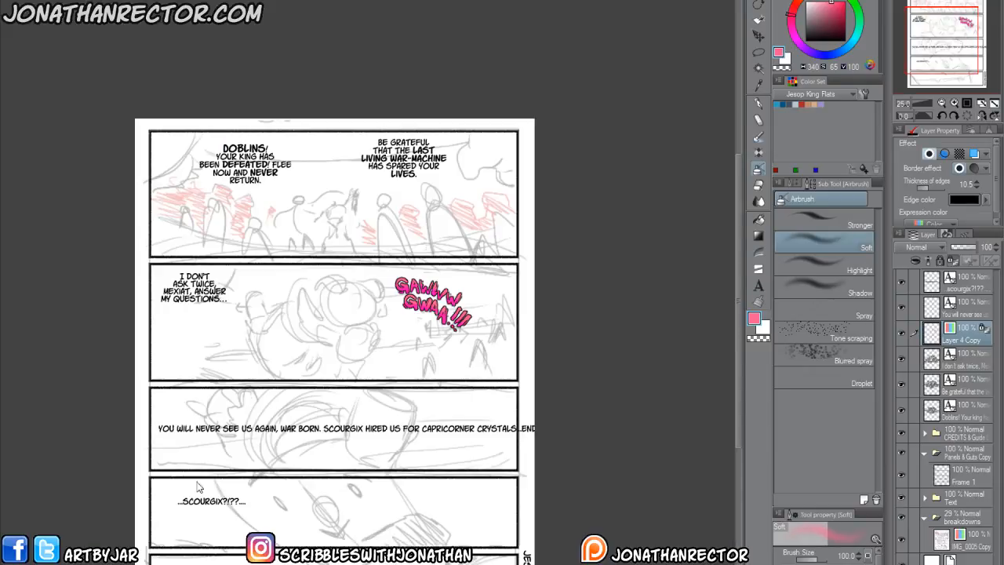
{"action": "left_click_drag", "start_coordinate": [221, 464], "coordinate": [280, 419]}
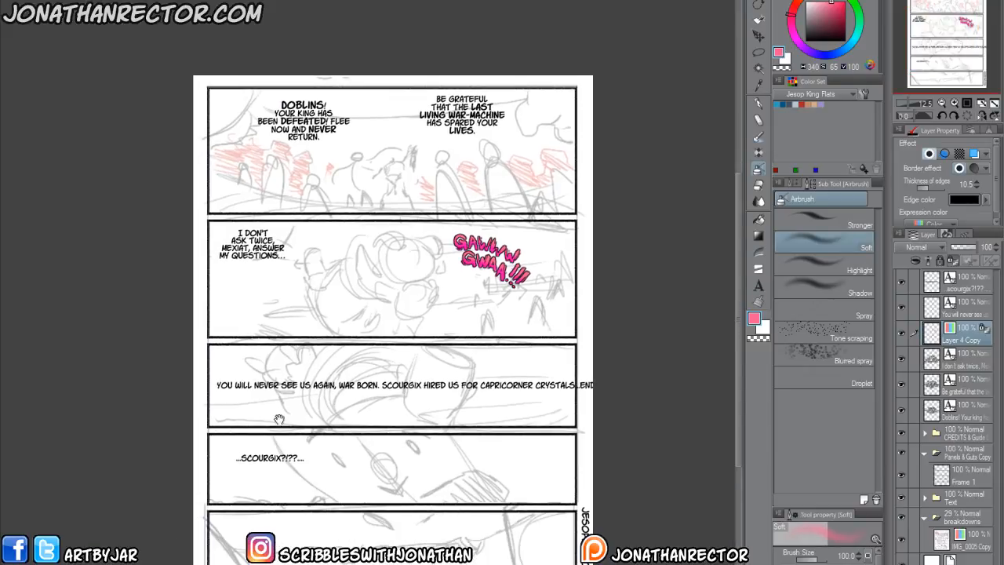
{"action": "left_click", "coordinate": [758, 286]}
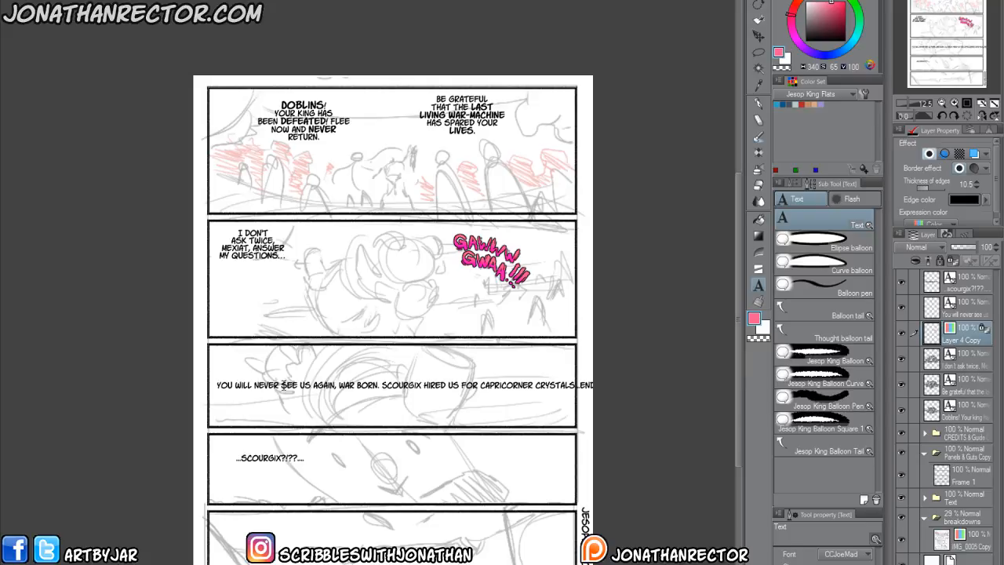
{"action": "left_click", "coordinate": [284, 386]}
{"action": "key", "text": "Right"}
{"action": "key", "text": "Right"}
{"action": "key", "text": "Right"}
{"action": "key", "text": "Right"}
{"action": "key", "text": "BackSpace"}
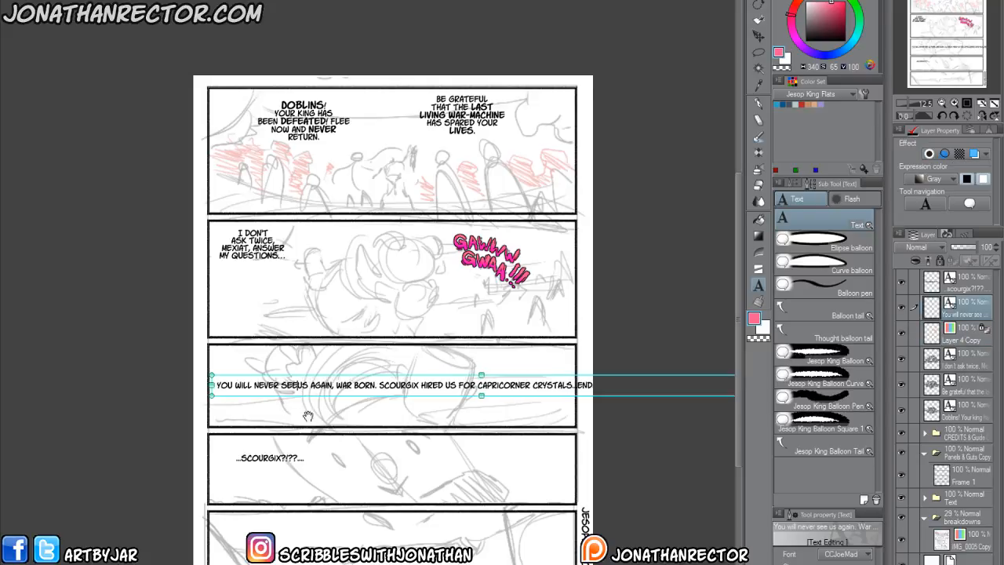
{"action": "key", "text": "Return"}
{"action": "key", "text": "Return"}
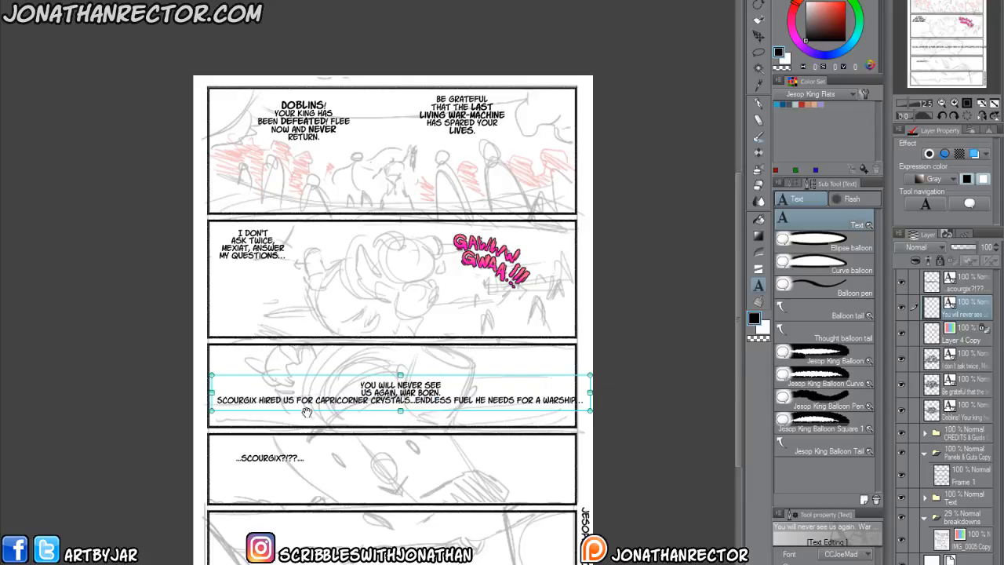
{"action": "left_click", "coordinate": [315, 401]}
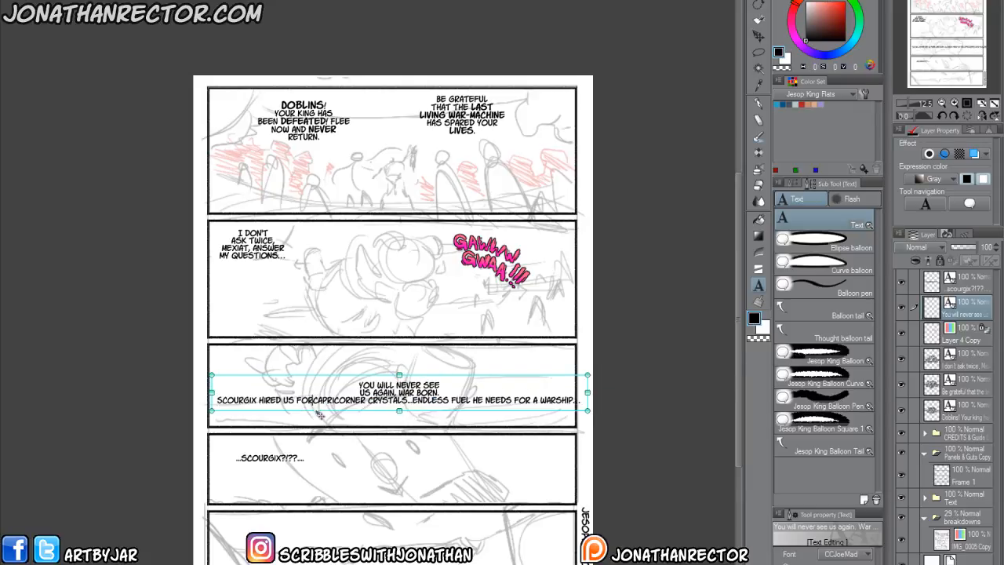
{"action": "key", "text": "Return"}
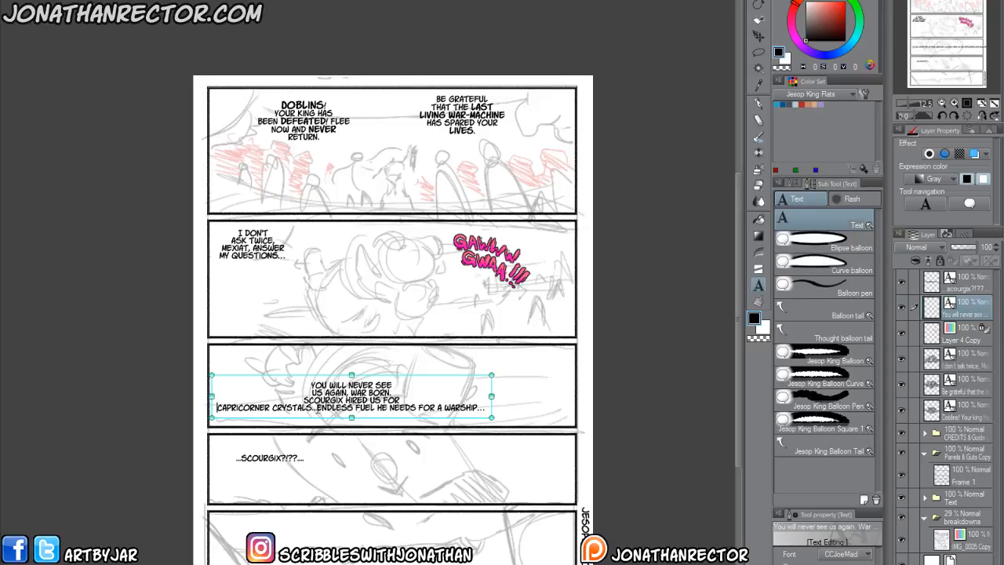
{"action": "key", "text": "Return"}
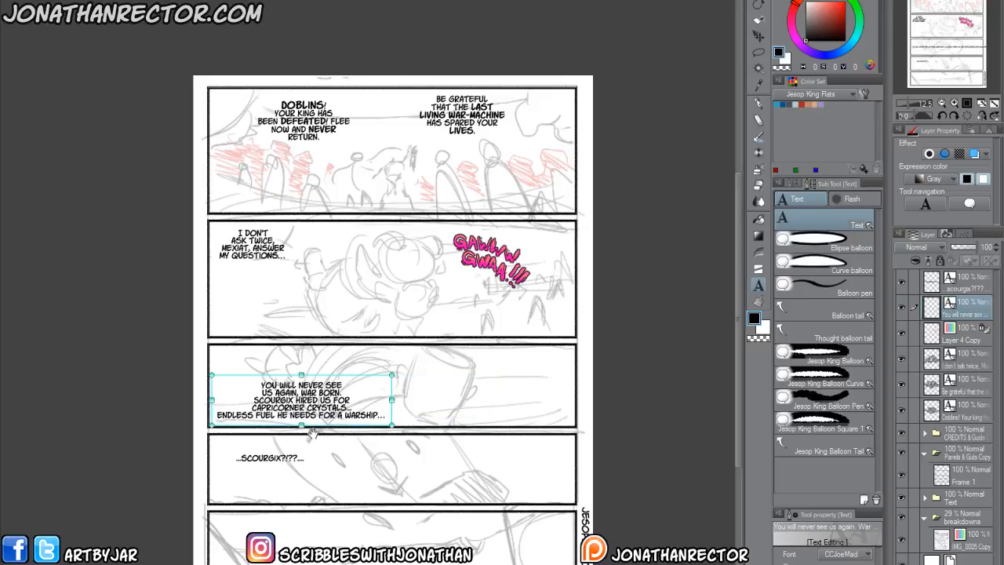
Cut "Endless fuel he needs for a warship..." from the dialogue and move the remaining block to the third panel's upper left corner.
{"action": "left_click_drag", "start_coordinate": [219, 420], "coordinate": [390, 420]}
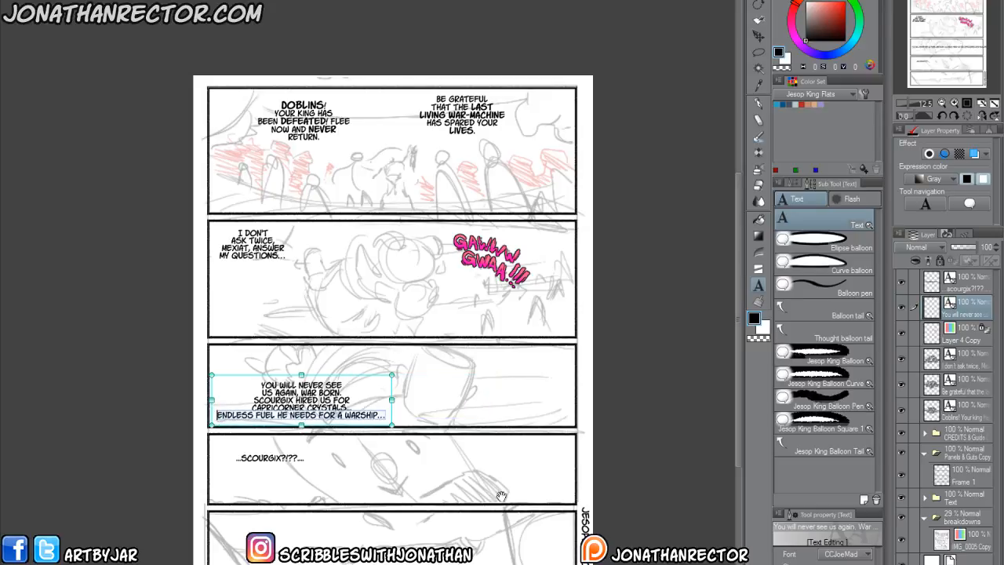
{"action": "key", "text": "BackSpace"}
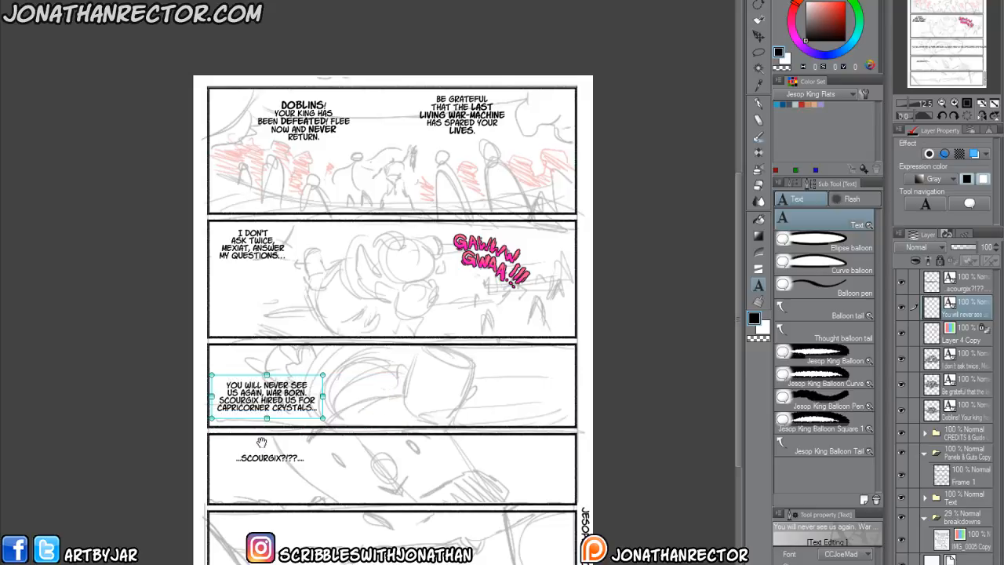
{"action": "type", "text": "."}
{"action": "left_click", "coordinate": [181, 423]}
{"action": "left_click_drag", "start_coordinate": [251, 419], "coordinate": [248, 390]}
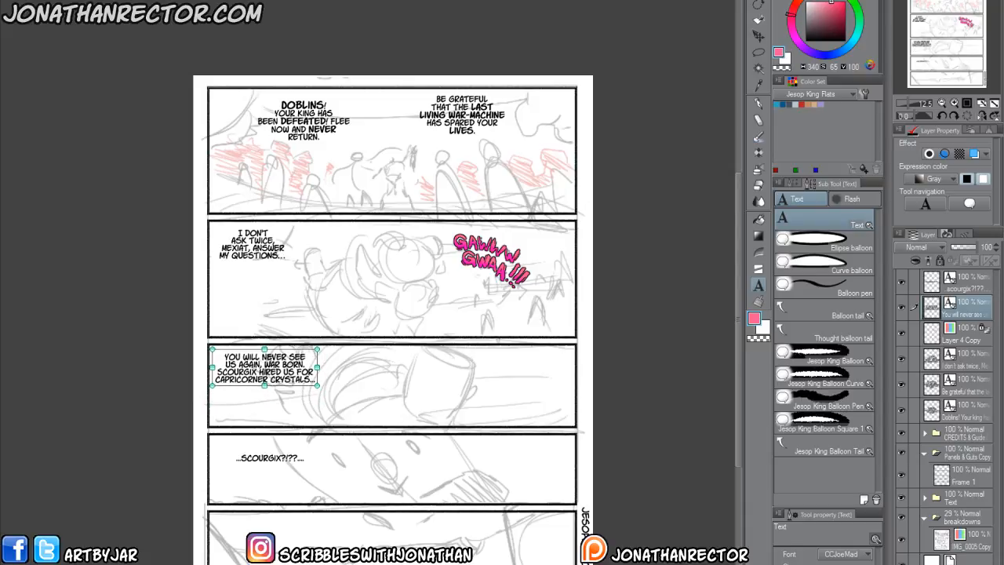
Re-break the block's opening as "You will never / see us again," with "War Born. Scourgix" starting the third line.
{"action": "left_click", "coordinate": [287, 357]}
{"action": "key", "text": "Return"}
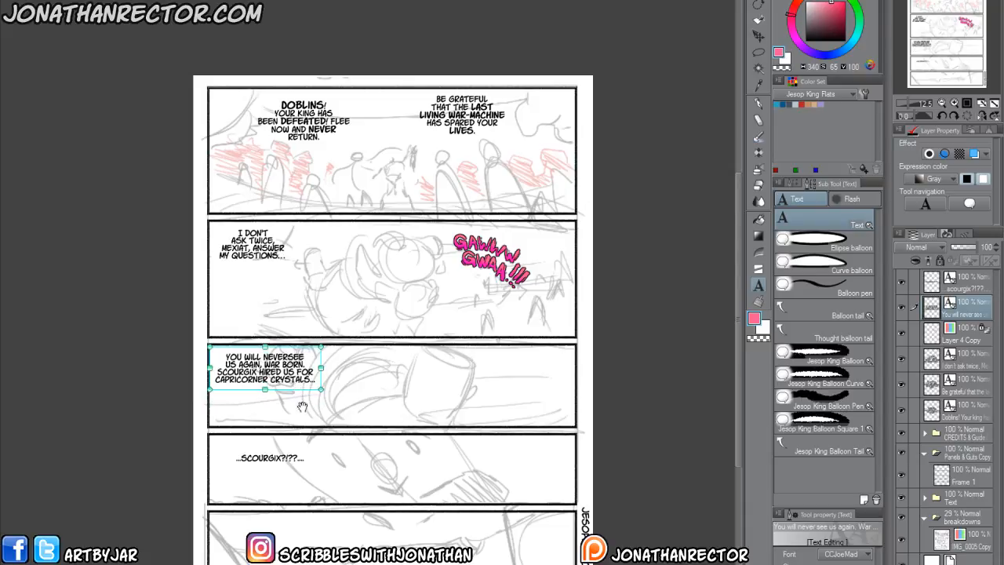
{"action": "left_click", "coordinate": [227, 372]}
{"action": "key", "text": "BackSpace"}
{"action": "left_click", "coordinate": [273, 365]}
{"action": "key", "text": "BackSpace"}
{"action": "key", "text": "Return"}
{"action": "key", "text": "Down"}
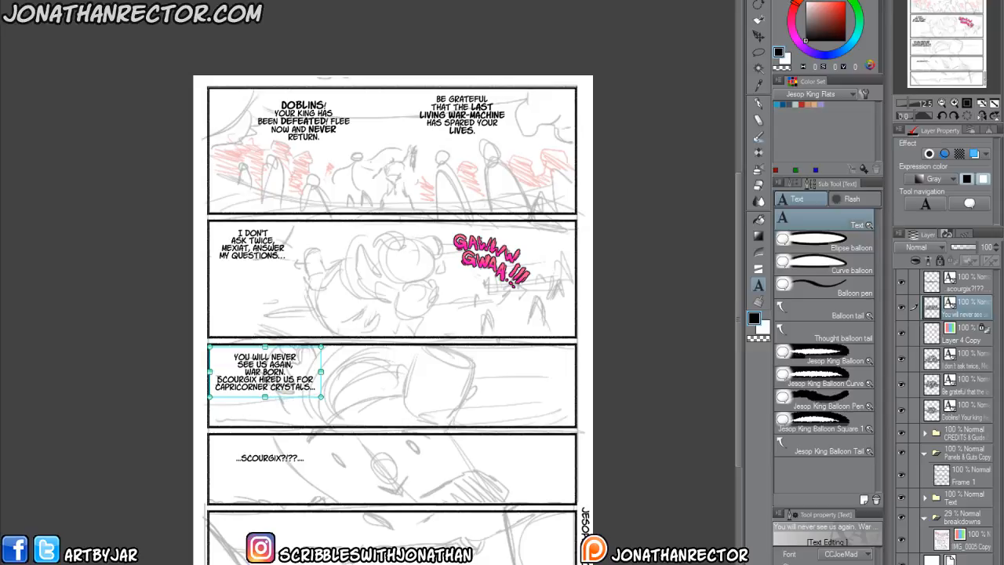
{"action": "key", "text": "BackSpace"}
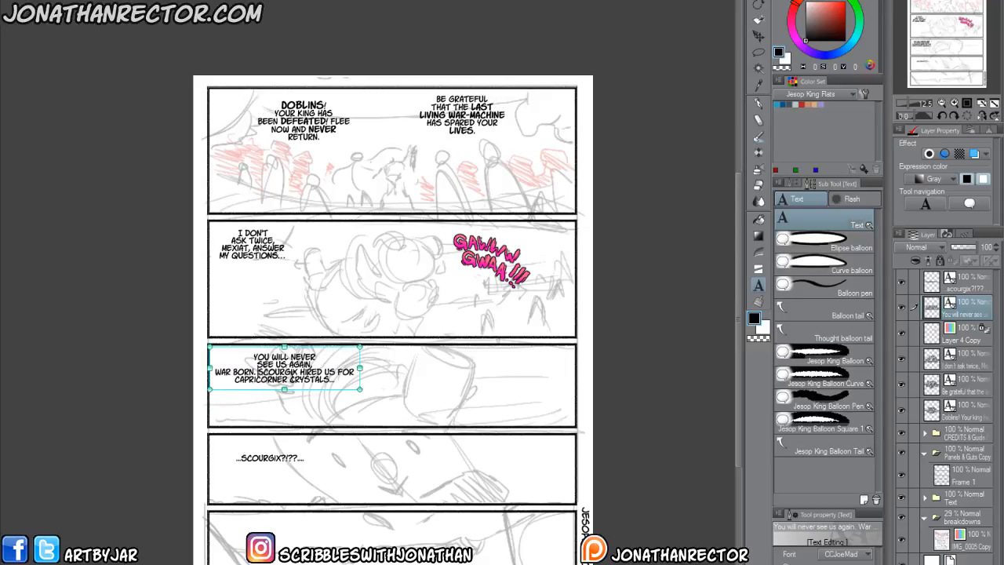
Split the rest of the block into "War Born. / Scourgix / hired us for / Capricorner / crystals..." and nudge it slightly lower in the panel.
{"action": "left_click", "coordinate": [299, 372]}
{"action": "key", "text": "Return"}
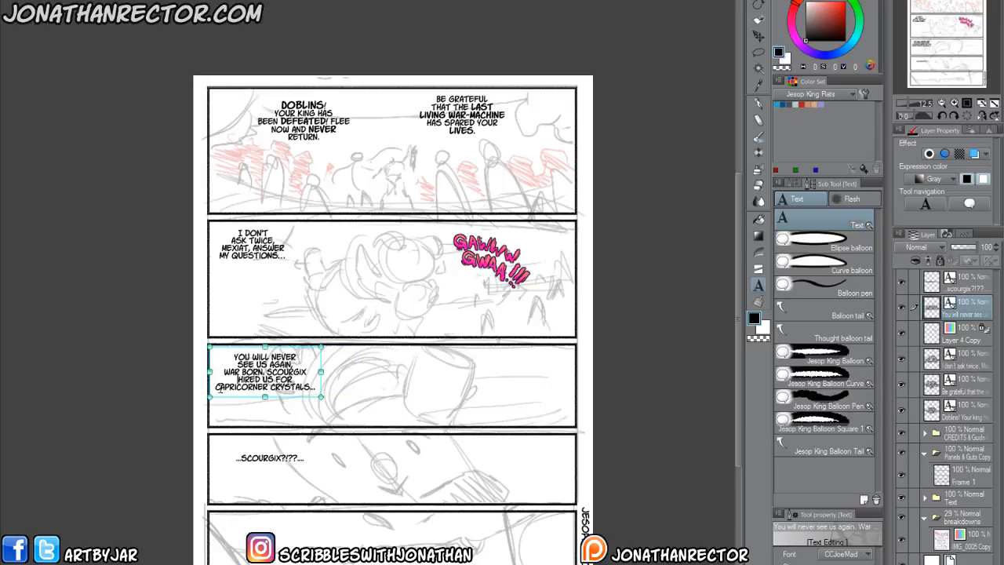
{"action": "left_click", "coordinate": [265, 387]}
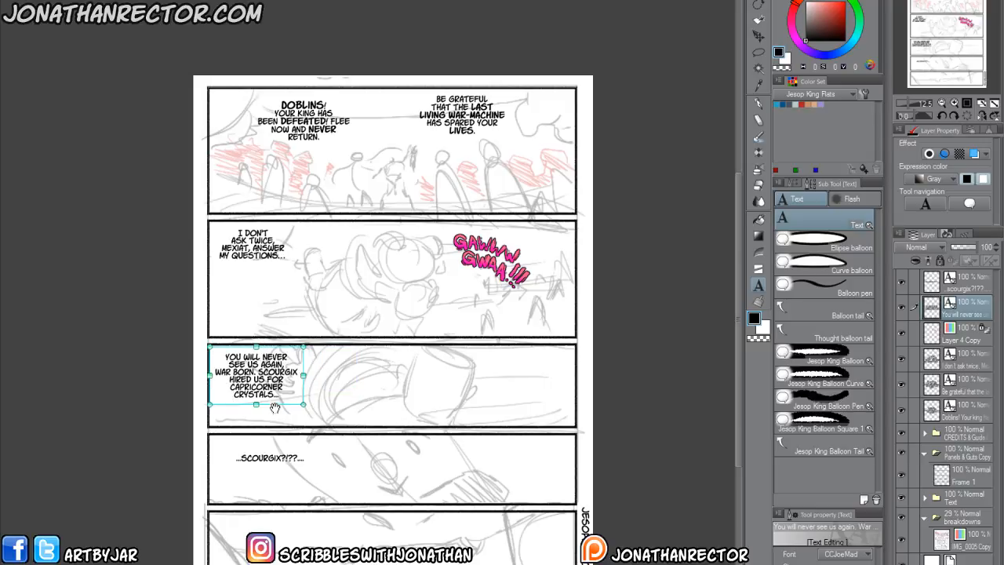
{"action": "key", "text": "Return"}
{"action": "left_click_drag", "start_coordinate": [275, 409], "coordinate": [276, 409]}
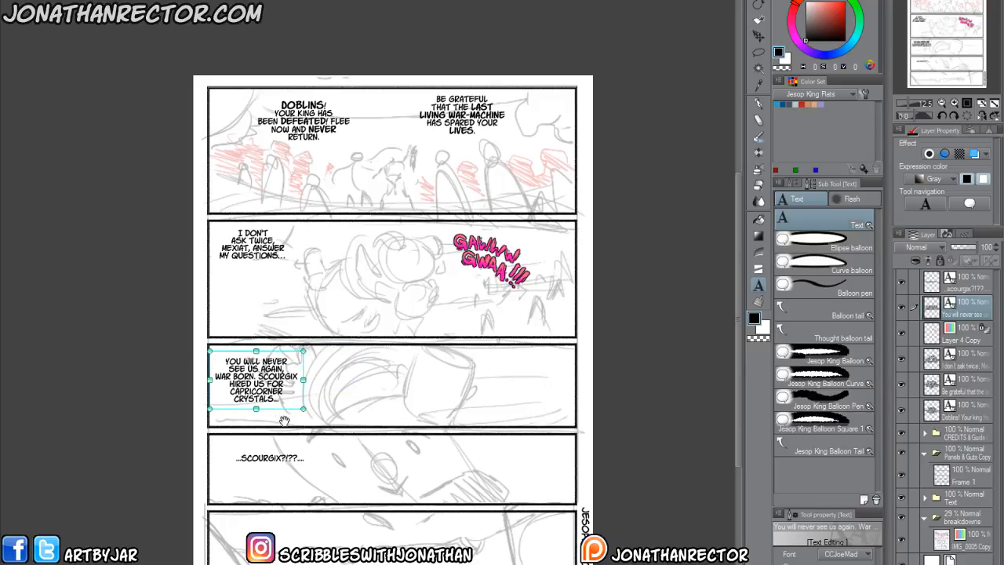
{"action": "left_click", "coordinate": [258, 374]}
{"action": "key", "text": "Return"}
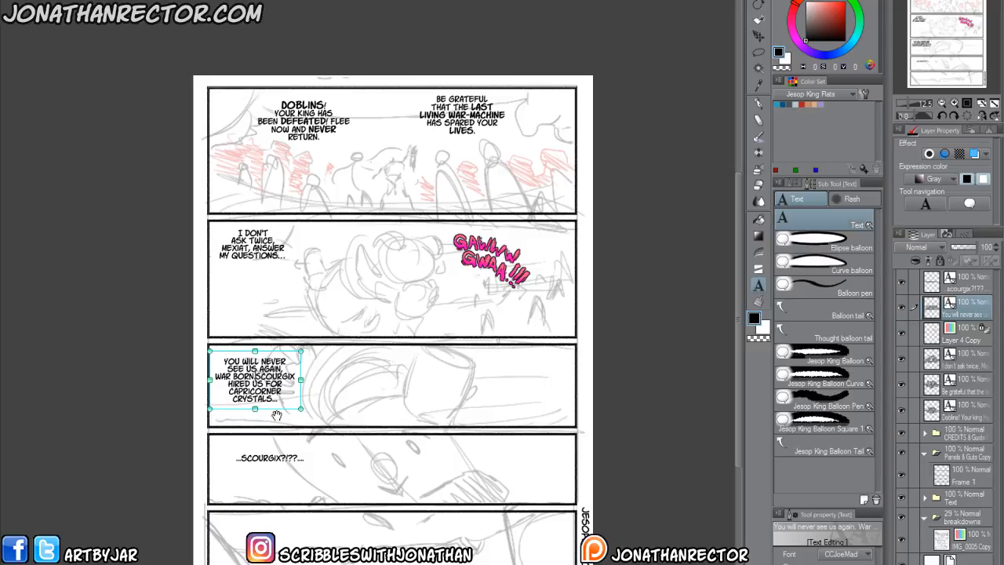
{"action": "left_click_drag", "start_coordinate": [276, 419], "coordinate": [277, 419]}
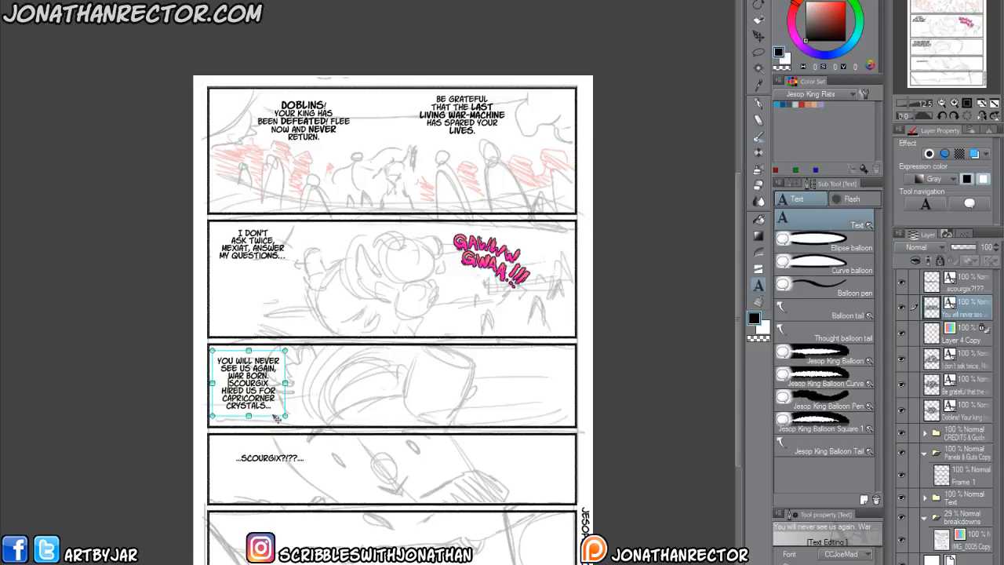
{"action": "left_click", "coordinate": [492, 375]}
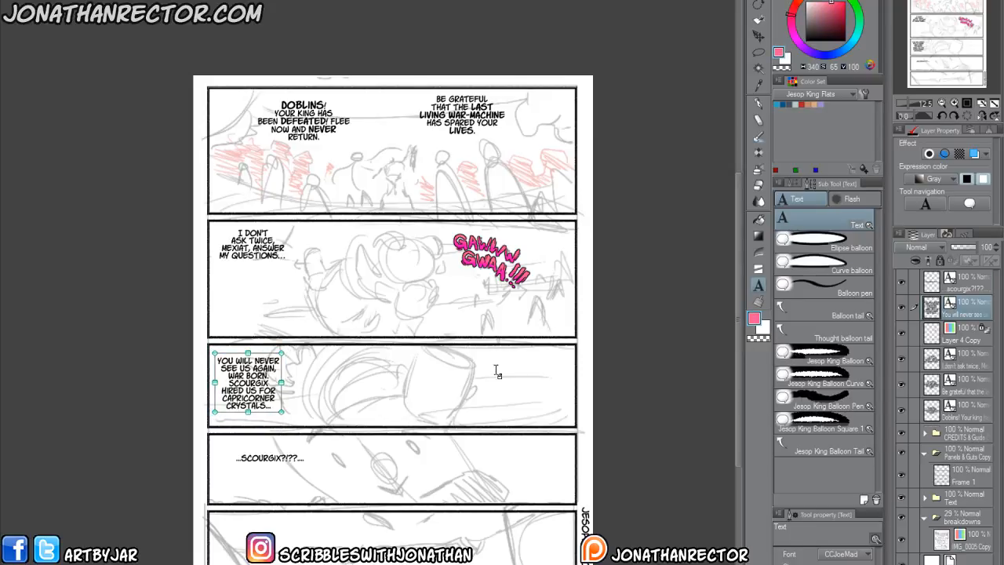
Paste the cut dialogue at the third panel's right side as "Endless fuel / he needs for / a warship..." and position it near the upper corner.
{"action": "left_click", "coordinate": [494, 370]}
{"action": "type", "text": "ENDLESS FUEL HE NEEDS"}
{"action": "left_click", "coordinate": [555, 372]}
{"action": "key", "text": "BackSpace"}
{"action": "key", "text": "Return"}
{"action": "left_click", "coordinate": [555, 378]}
{"action": "key", "text": "BackSpace"}
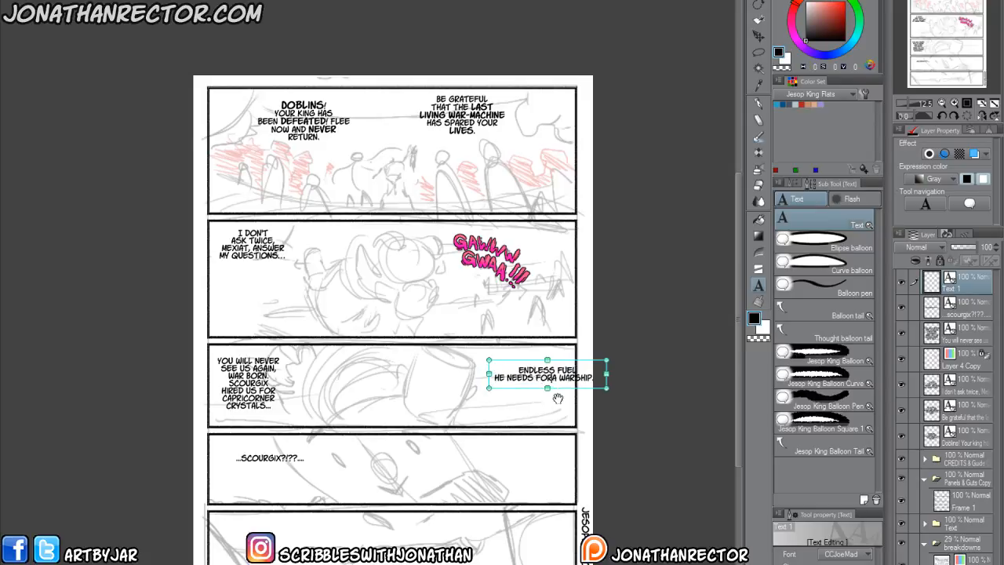
{"action": "key", "text": "Return"}
{"action": "left_click_drag", "start_coordinate": [542, 400], "coordinate": [555, 391]}
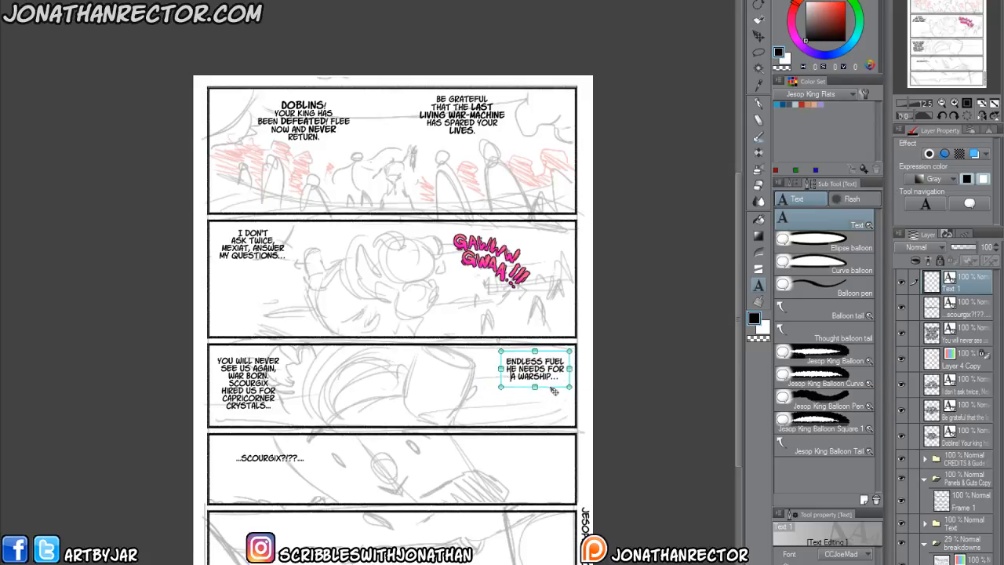
{"action": "left_click", "coordinate": [597, 480]}
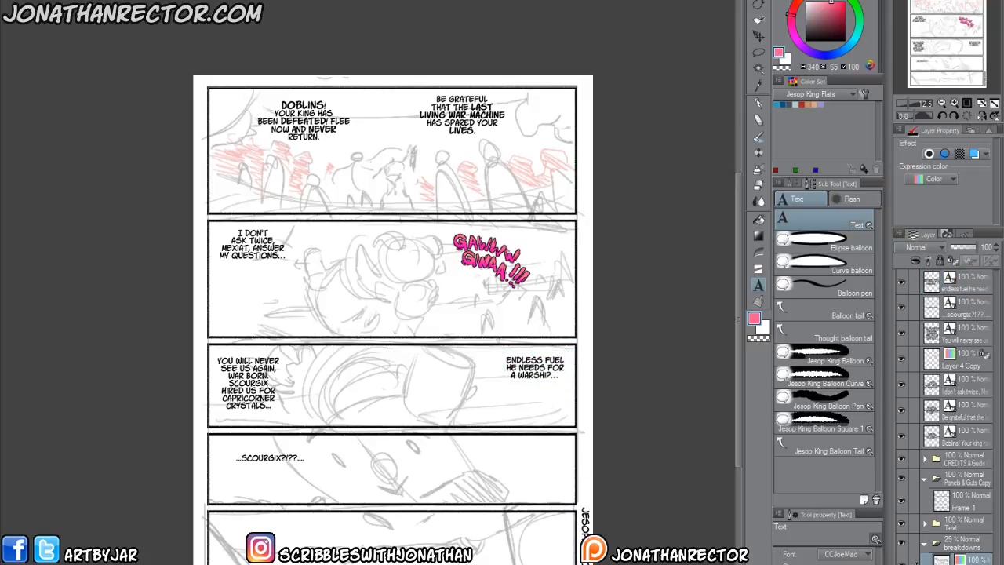
Lasso the third panel's figure sketch on the breakdowns layer and shift it right to clear space beside the first dialogue block.
{"action": "key", "text": "m"}
{"action": "mouse_move", "coordinate": [251, 342]}
{"action": "left_mouse_down"}
{"action": "mouse_move", "coordinate": [376, 339]}
{"action": "mouse_move", "coordinate": [493, 368]}
{"action": "mouse_move", "coordinate": [487, 415]}
{"action": "mouse_move", "coordinate": [455, 426]}
{"action": "mouse_move", "coordinate": [259, 423]}
{"action": "mouse_move", "coordinate": [265, 385]}
{"action": "left_mouse_up"}
{"action": "left_click_drag", "start_coordinate": [341, 416], "coordinate": [352, 417]}
{"action": "left_click", "coordinate": [304, 448]}
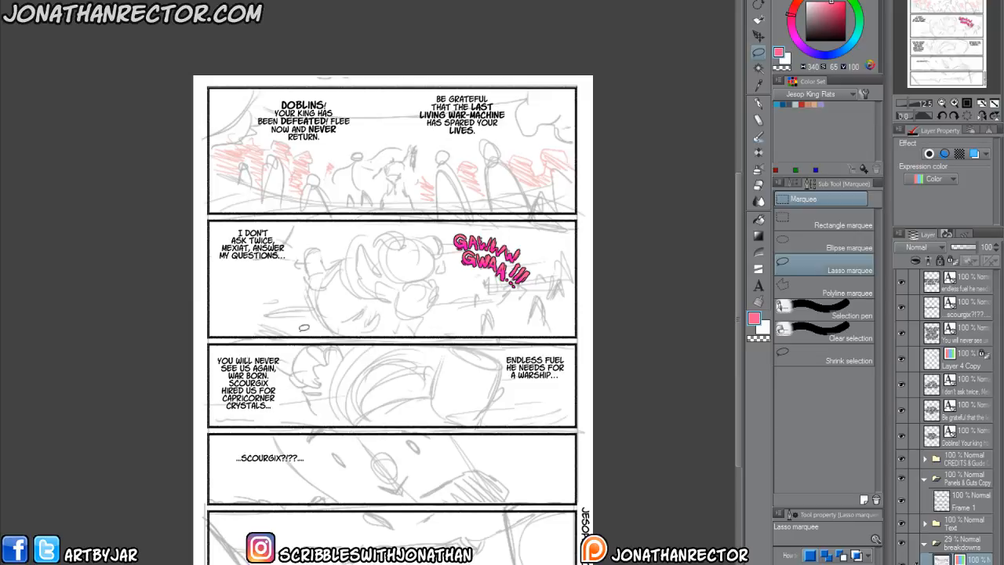
{"action": "mouse_move", "coordinate": [289, 342]}
{"action": "left_mouse_down"}
{"action": "mouse_move", "coordinate": [506, 339]}
{"action": "mouse_move", "coordinate": [525, 405]}
{"action": "mouse_move", "coordinate": [487, 425]}
{"action": "mouse_move", "coordinate": [308, 423]}
{"action": "mouse_move", "coordinate": [276, 349]}
{"action": "left_mouse_up"}
{"action": "left_click_drag", "start_coordinate": [344, 397], "coordinate": [401, 398]}
{"action": "left_click", "coordinate": [361, 450]}
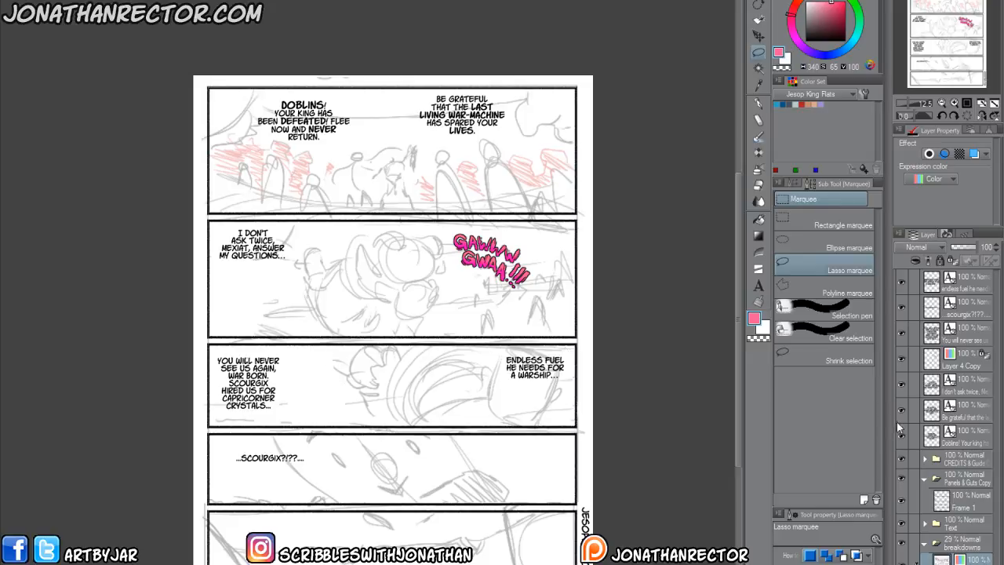
Move the "Endless fuel he needs for a warship..." text beside the first dialogue block, just left of the sketched figure.
{"action": "left_click", "coordinate": [965, 286]}
{"action": "key", "text": "k"}
{"action": "left_click_drag", "start_coordinate": [489, 410], "coordinate": [273, 446]}
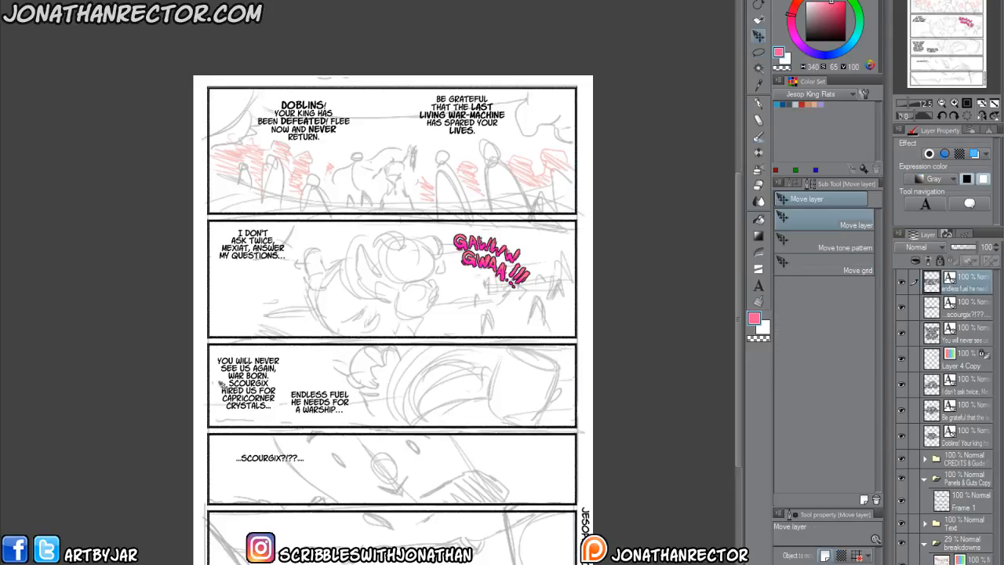
{"action": "left_click_drag", "start_coordinate": [326, 427], "coordinate": [333, 451]}
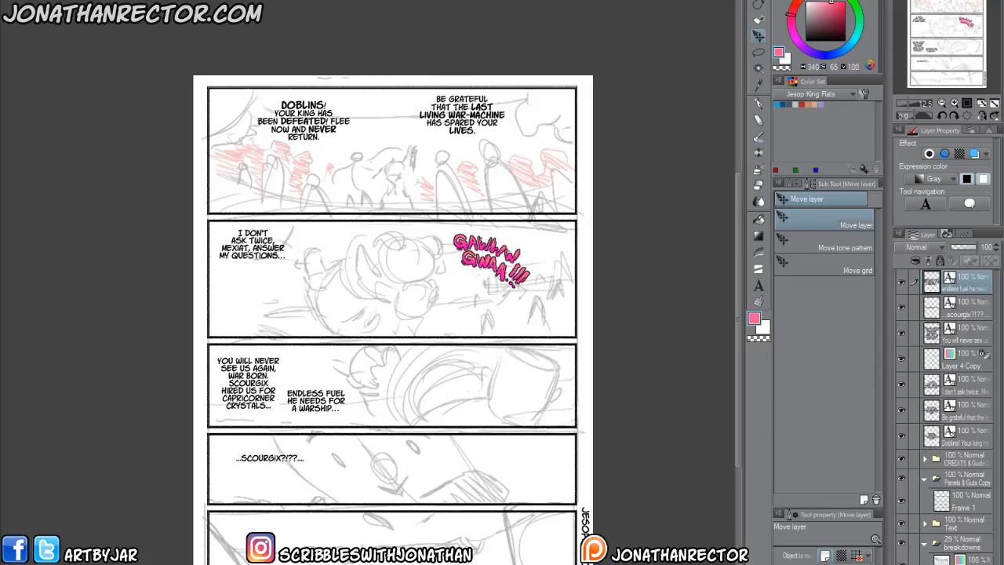
{"action": "scroll", "coordinate": [175, 369], "scroll_direction": "down", "scroll_amount": 1}
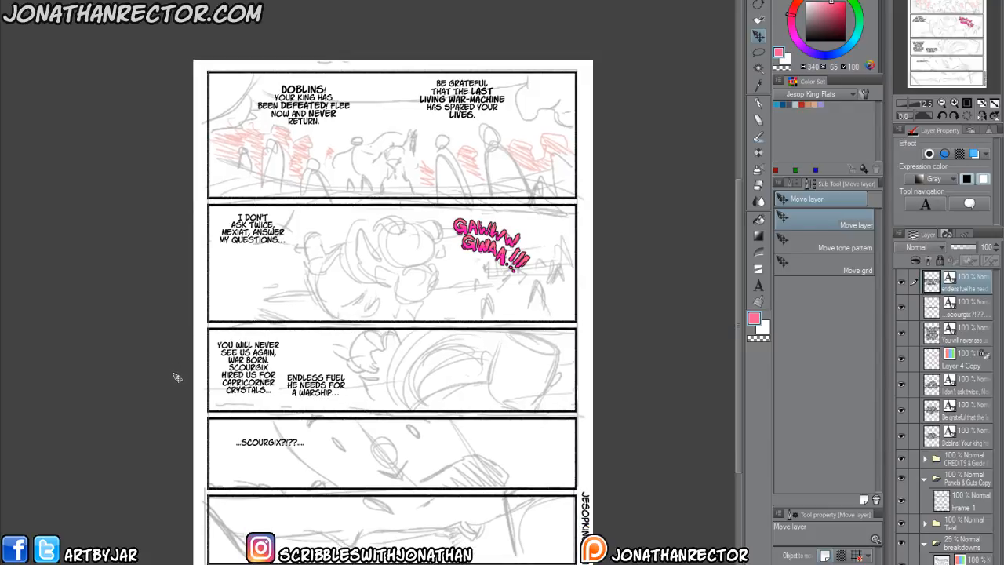
{"action": "scroll", "coordinate": [186, 388], "scroll_direction": "up", "scroll_amount": 2}
{"action": "left_click_drag", "start_coordinate": [245, 493], "coordinate": [81, 102]}
{"action": "left_click_drag", "start_coordinate": [243, 237], "coordinate": [306, 455]}
{"action": "left_click_drag", "start_coordinate": [162, 299], "coordinate": [233, 520]}
{"action": "left_click_drag", "start_coordinate": [255, 72], "coordinate": [255, 287]}
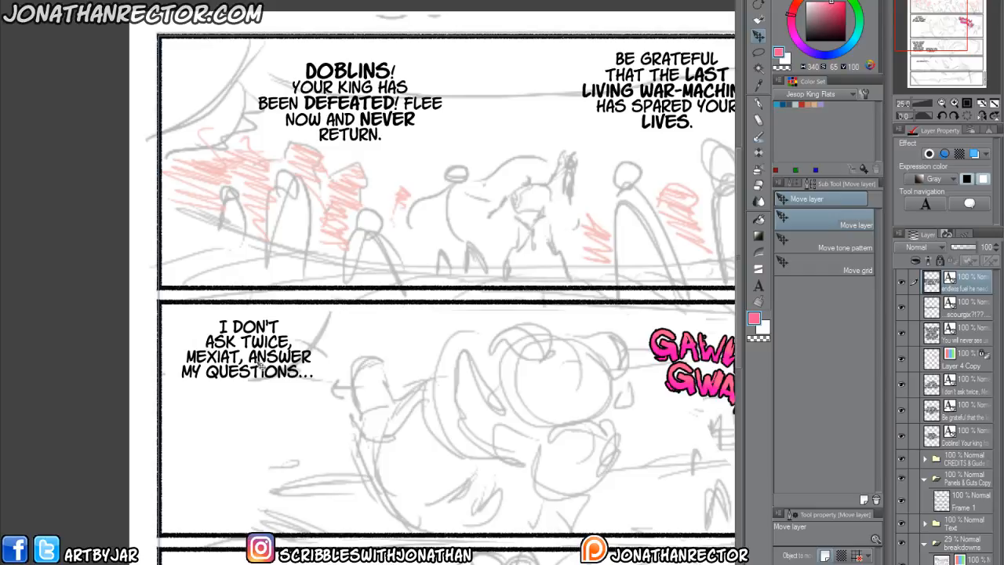
{"action": "key", "text": "t"}
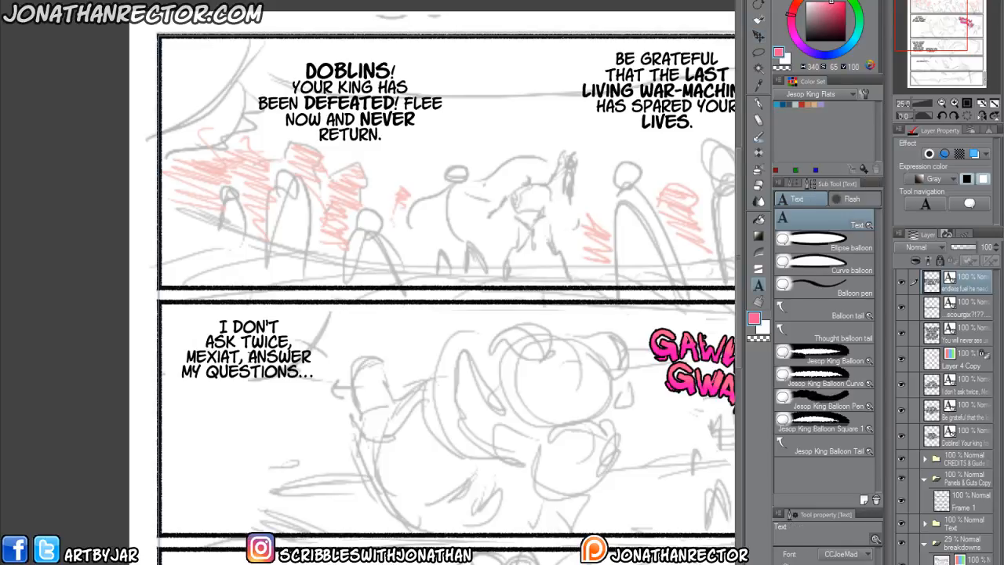
{"action": "left_click", "coordinate": [251, 357]}
{"action": "key", "text": "BackSpace"}
{"action": "key", "text": "Return"}
{"action": "left_click", "coordinate": [210, 388]}
{"action": "key", "text": "BackSpace"}
{"action": "key", "text": "Return"}
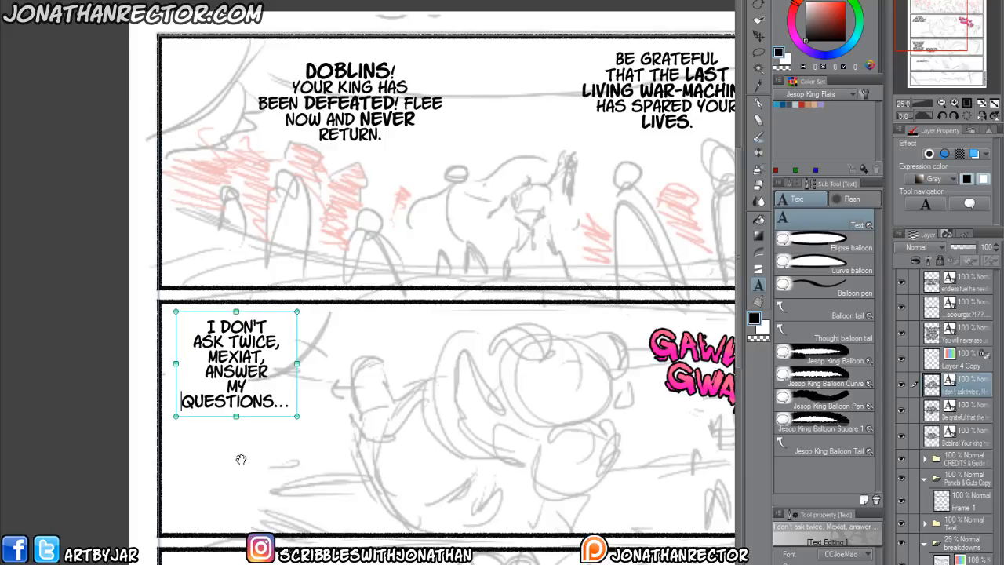
{"action": "key", "text": "BackSpace"}
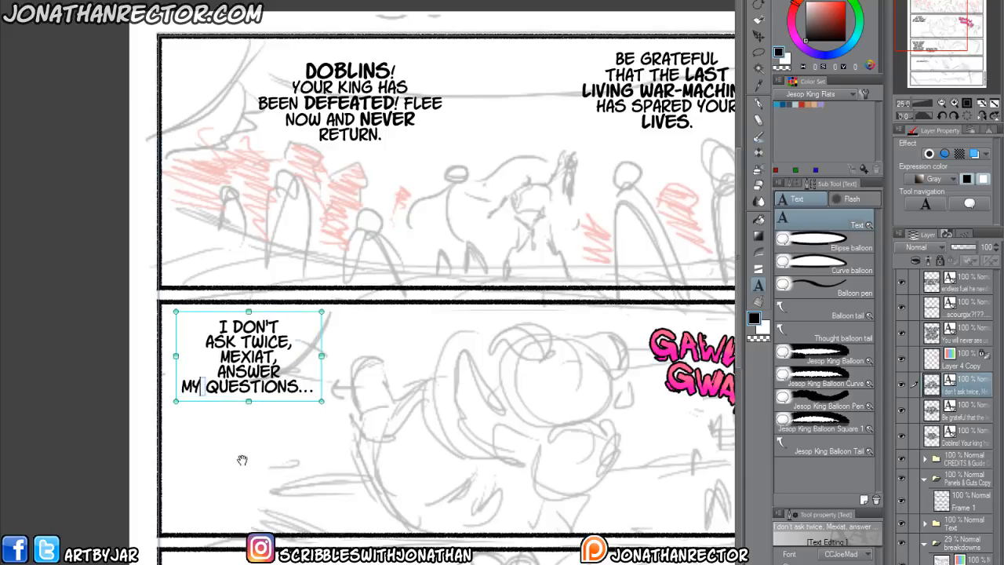
{"action": "key", "text": "Up"}
{"action": "key", "text": "BackSpace"}
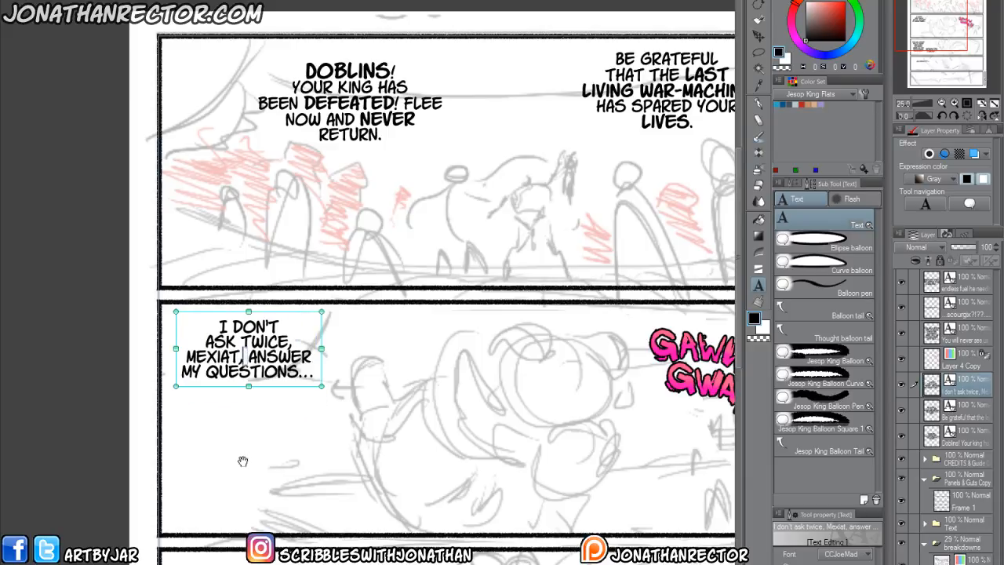
Make the word "twice" bold in the second panel's "I don't ask twice, Mexiat..." dialogue.
{"action": "double_click", "coordinate": [263, 342]}
{"action": "left_click", "coordinate": [826, 563]}
{"action": "left_click", "coordinate": [840, 563]}
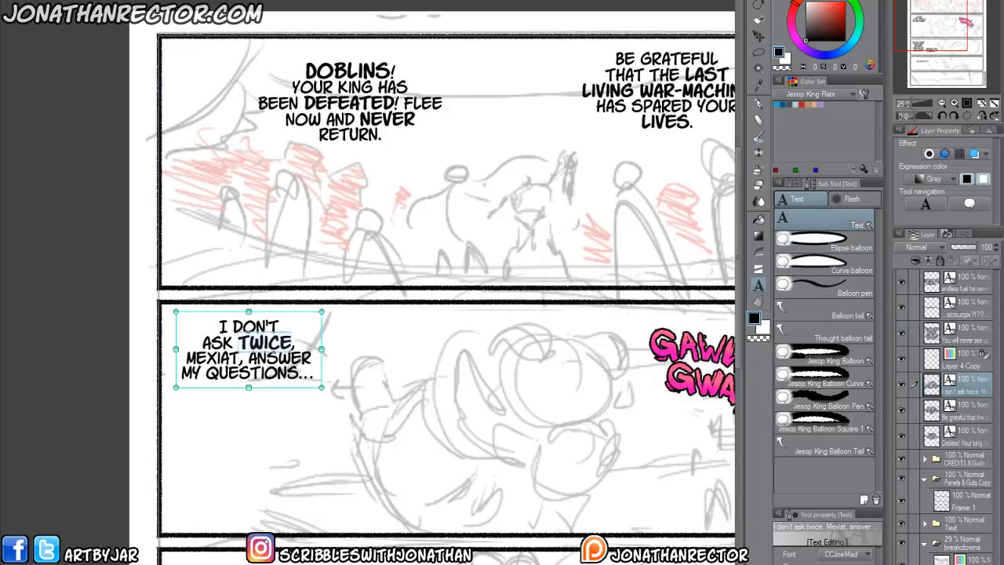
{"action": "left_click", "coordinate": [99, 405]}
Cut "Scourgix" from the third panel's first dialogue block and leave a gap of blank lines between "War Born." and "hired us for".
{"action": "left_click_drag", "start_coordinate": [229, 564], "coordinate": [238, 357]}
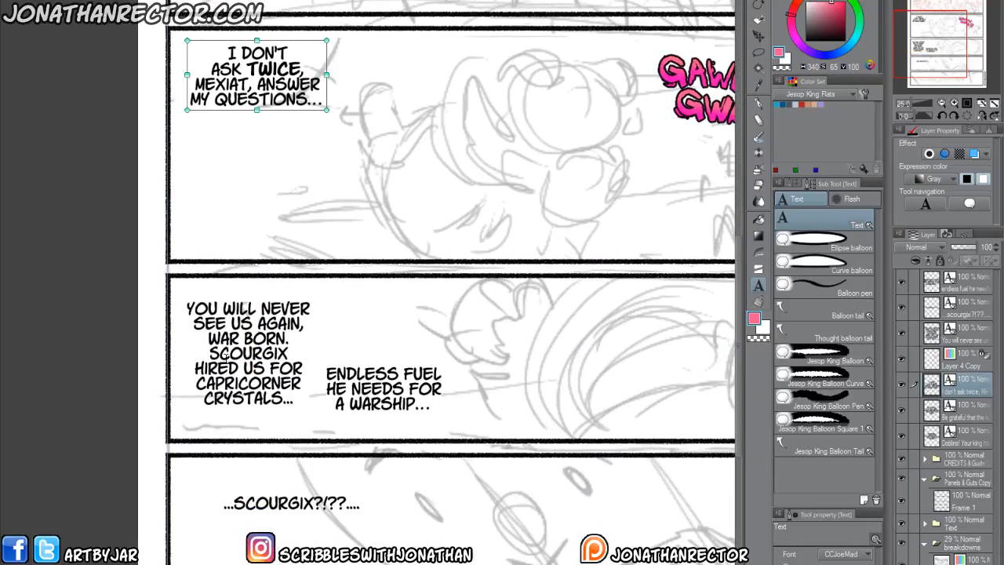
{"action": "left_click", "coordinate": [209, 339]}
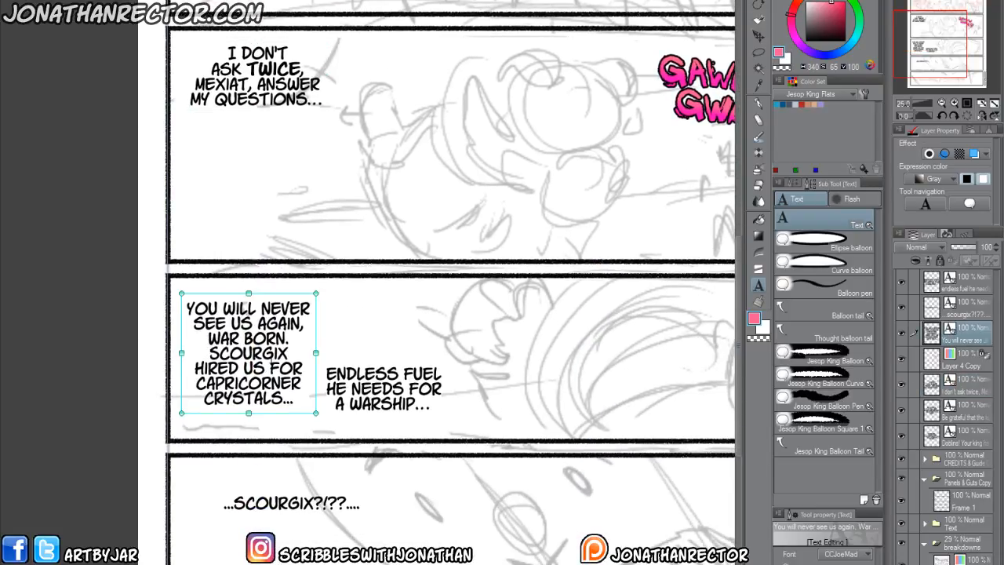
{"action": "left_click_drag", "start_coordinate": [288, 353], "coordinate": [209, 353]}
{"action": "key", "text": "ctrl+c"}
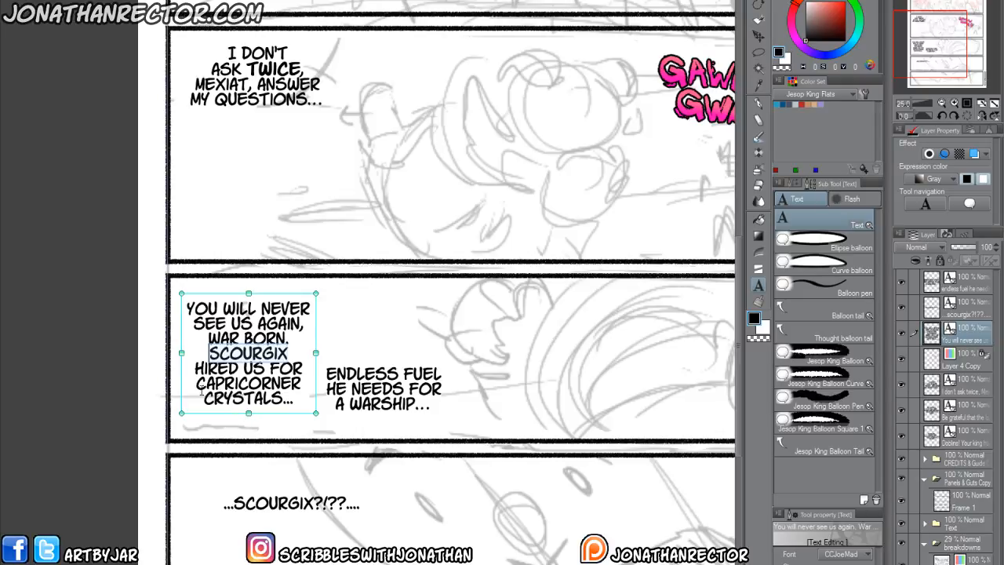
{"action": "key", "text": "BackSpace"}
{"action": "key", "text": "Return"}
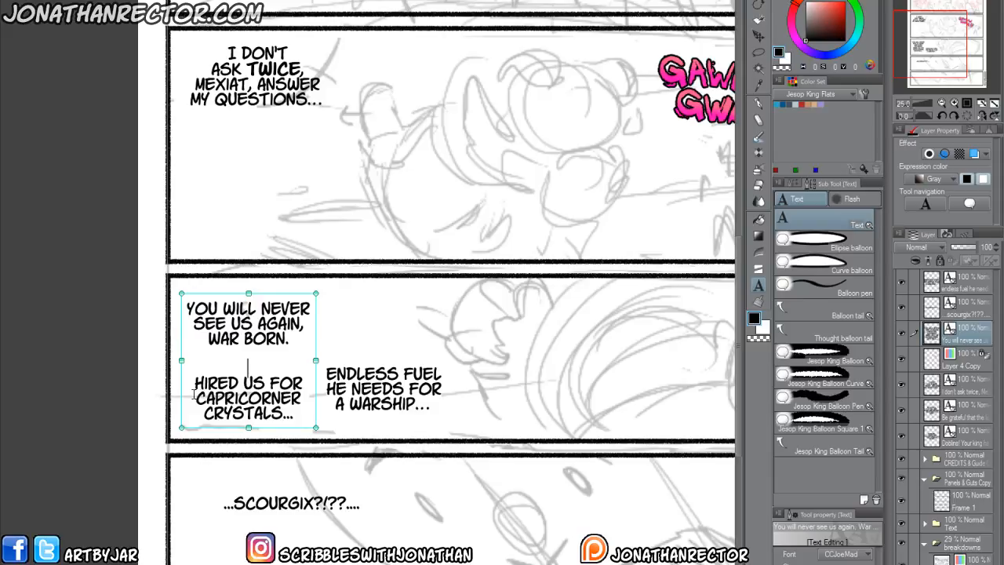
{"action": "key", "text": "Return"}
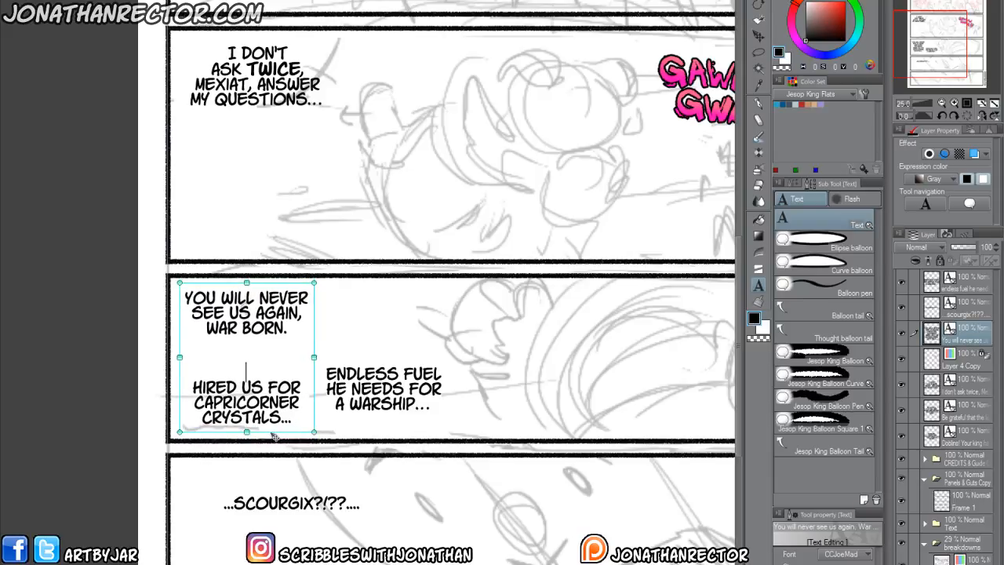
{"action": "left_click", "coordinate": [140, 376]}
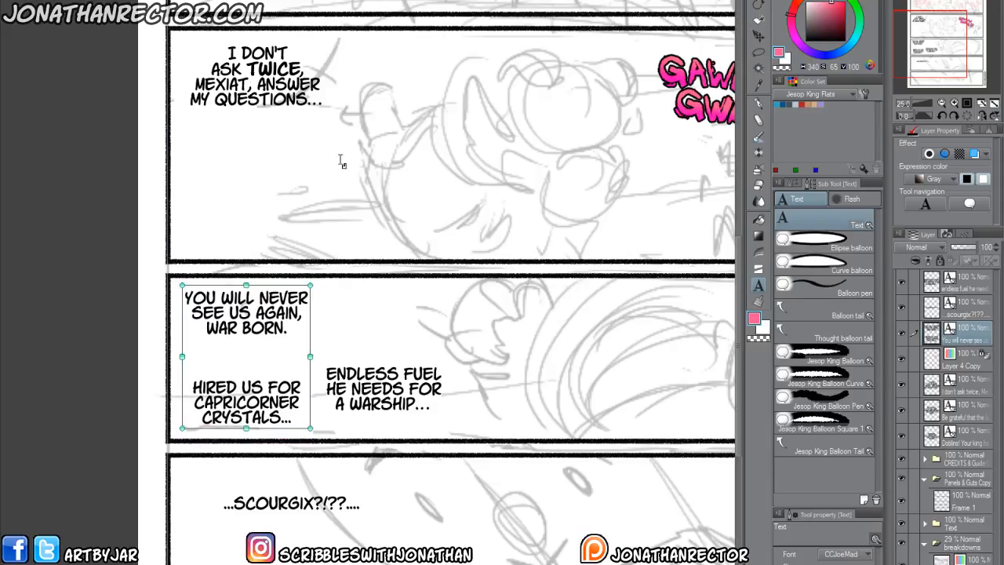
Paste the cut word "Scourgix" as a separate text near the second panel's lower edge, above the gap in the dialogue.
{"action": "left_click", "coordinate": [363, 249]}
{"action": "key", "text": "ctrl+v"}
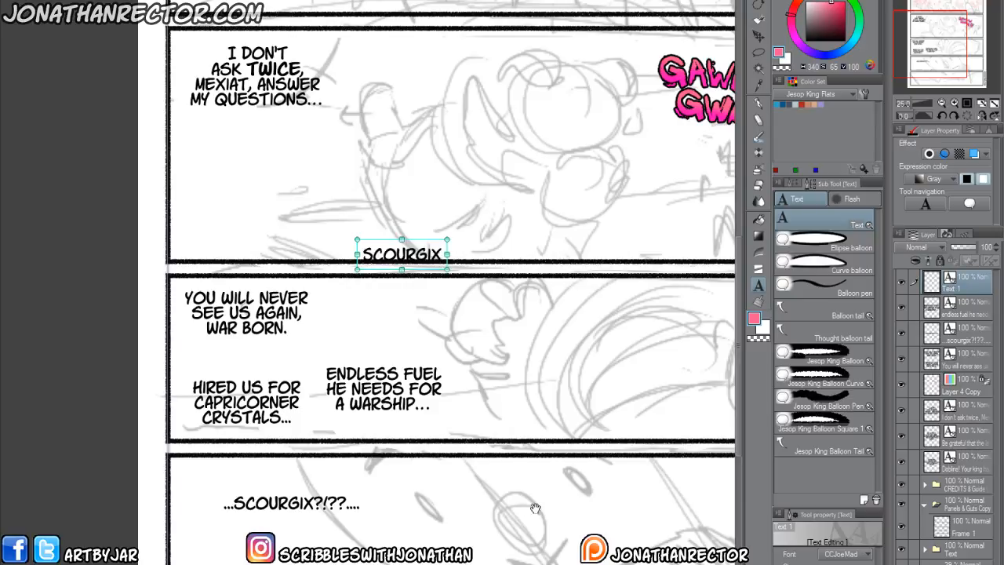
{"action": "left_click_drag", "start_coordinate": [418, 274], "coordinate": [409, 259]}
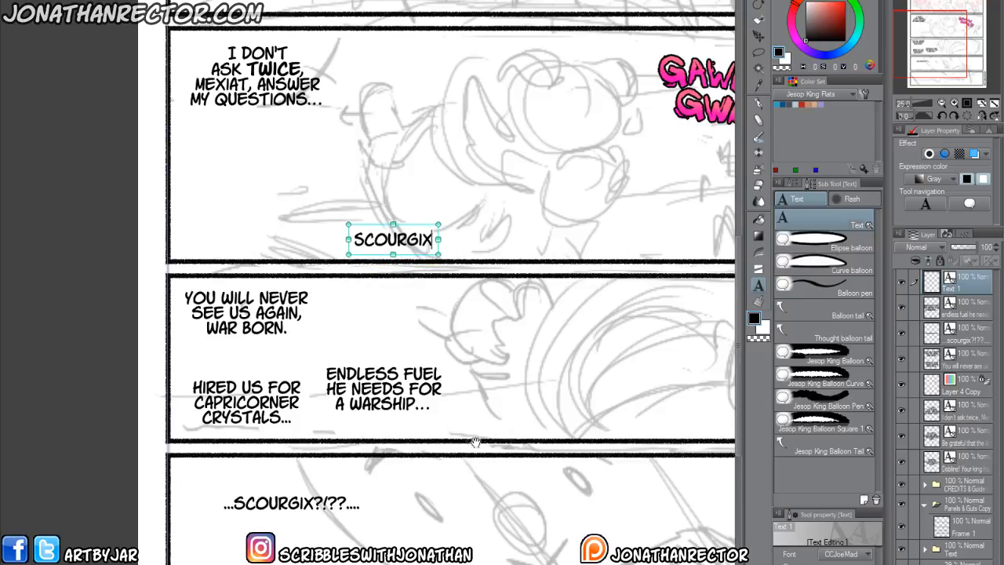
{"action": "left_click", "coordinate": [115, 303]}
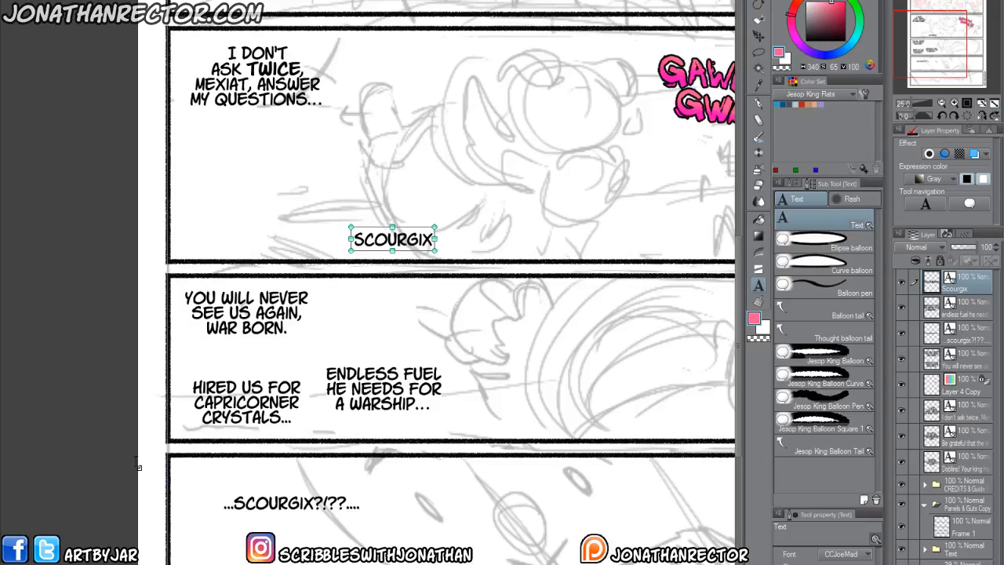
Italicize "Scourgix?!??" in the fourth panel's text and reduce its font size.
{"action": "scroll", "coordinate": [130, 459], "scroll_direction": "down", "scroll_amount": 4}
{"action": "left_click", "coordinate": [308, 359]}
{"action": "left_click_drag", "start_coordinate": [325, 352], "coordinate": [212, 353]}
{"action": "left_click", "coordinate": [836, 563]}
{"action": "left_click", "coordinate": [869, 564]}
{"action": "left_click", "coordinate": [870, 564]}
{"action": "left_click", "coordinate": [869, 564]}
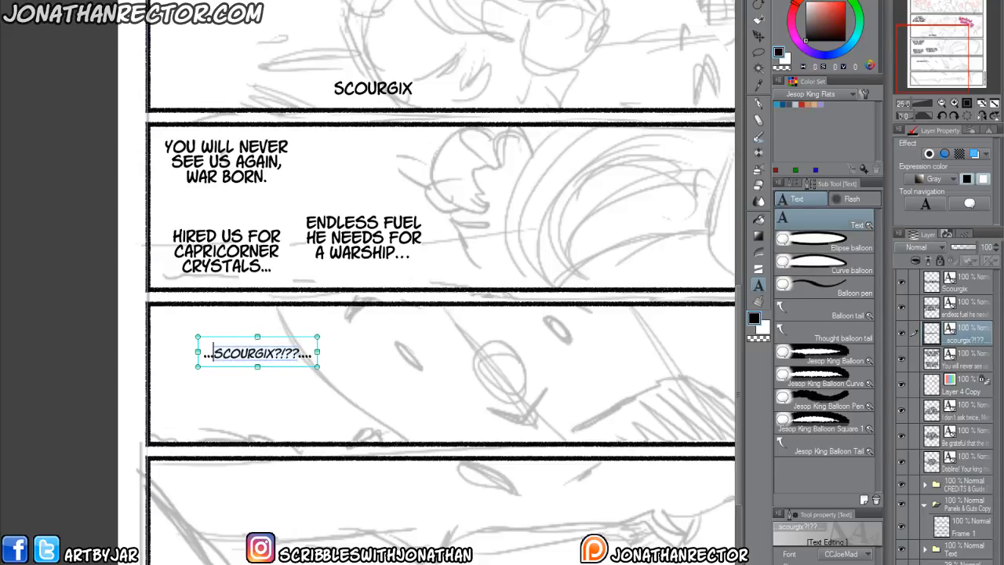
{"action": "left_click", "coordinate": [90, 405]}
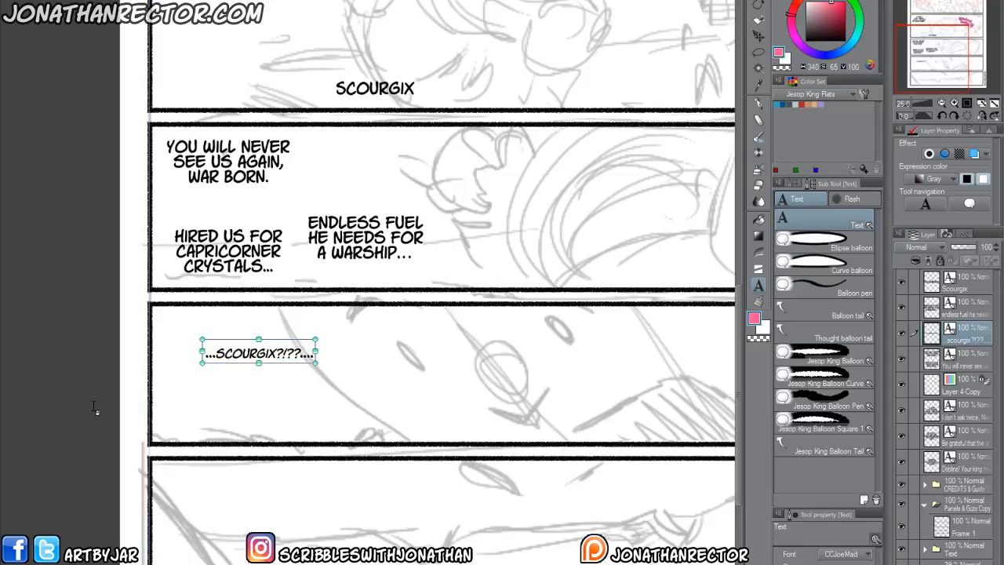
Move the "...Scourgix?!??...." text to the right end of the fourth panel.
{"action": "scroll", "coordinate": [93, 407], "scroll_direction": "down", "scroll_amount": 2}
{"action": "left_click", "coordinate": [104, 428]}
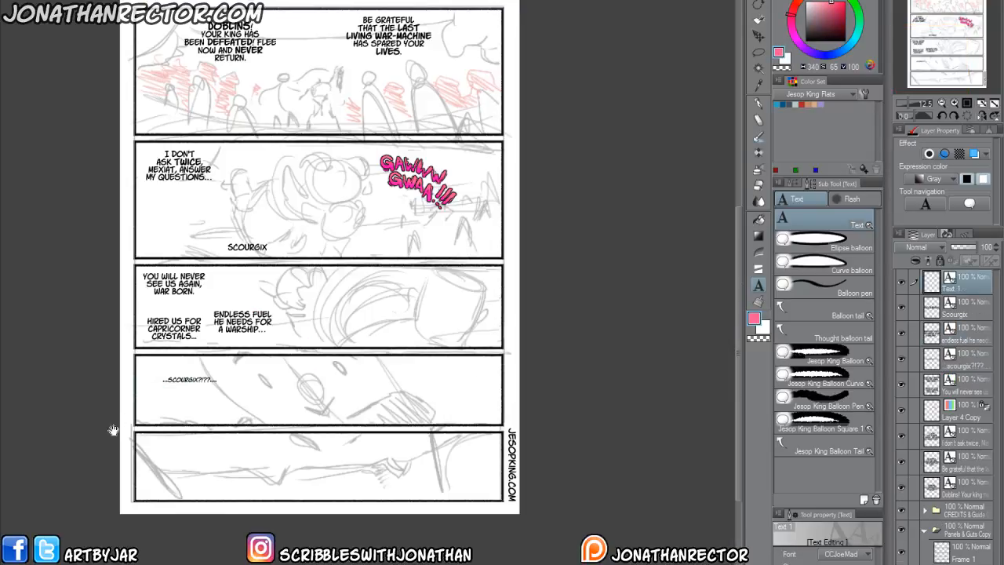
{"action": "key", "text": "Escape"}
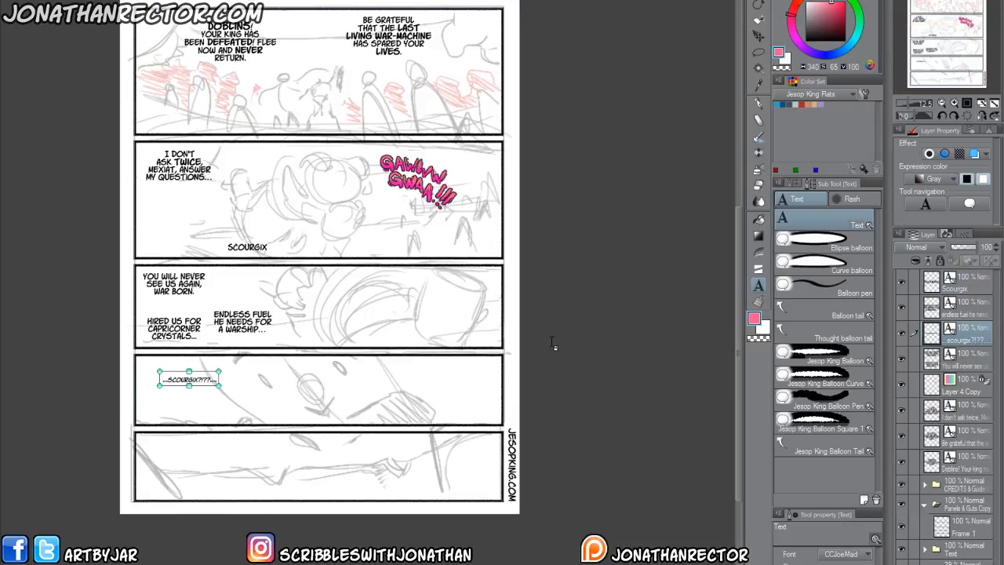
{"action": "left_click", "coordinate": [759, 21]}
{"action": "left_click_drag", "start_coordinate": [257, 503], "coordinate": [291, 517]}
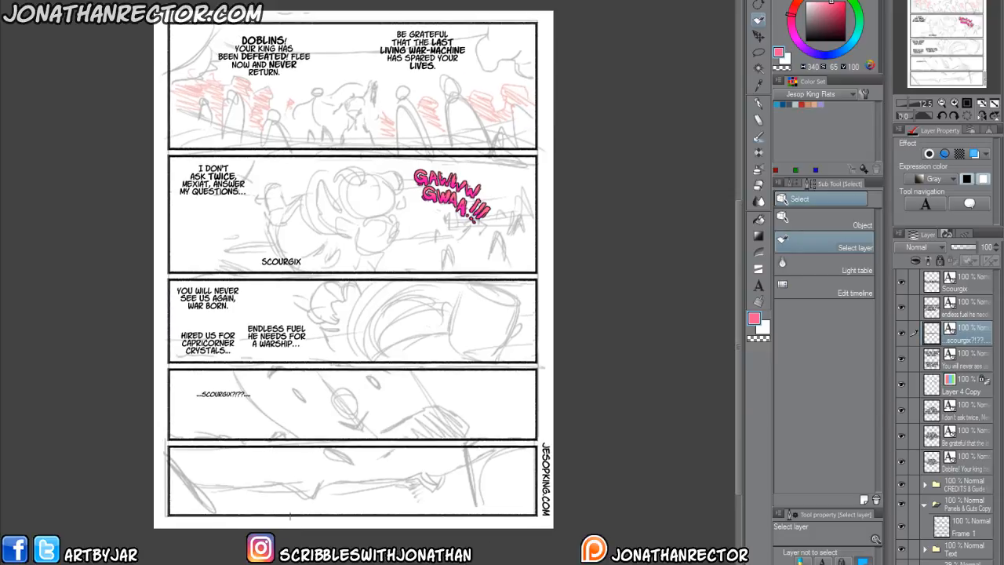
{"action": "key", "text": "k"}
{"action": "left_click_drag", "start_coordinate": [218, 433], "coordinate": [503, 445]}
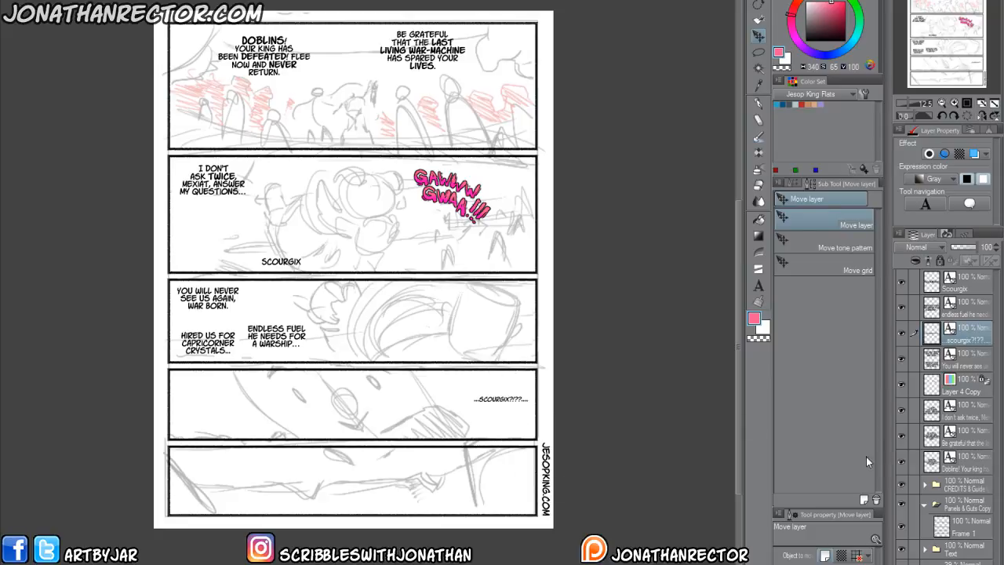
Lasso the fourth panel's sketch on the breakdowns layer, shift it left away from the "...Scourgix?!??...." text, and deselect.
{"action": "left_click", "coordinate": [500, 400]}
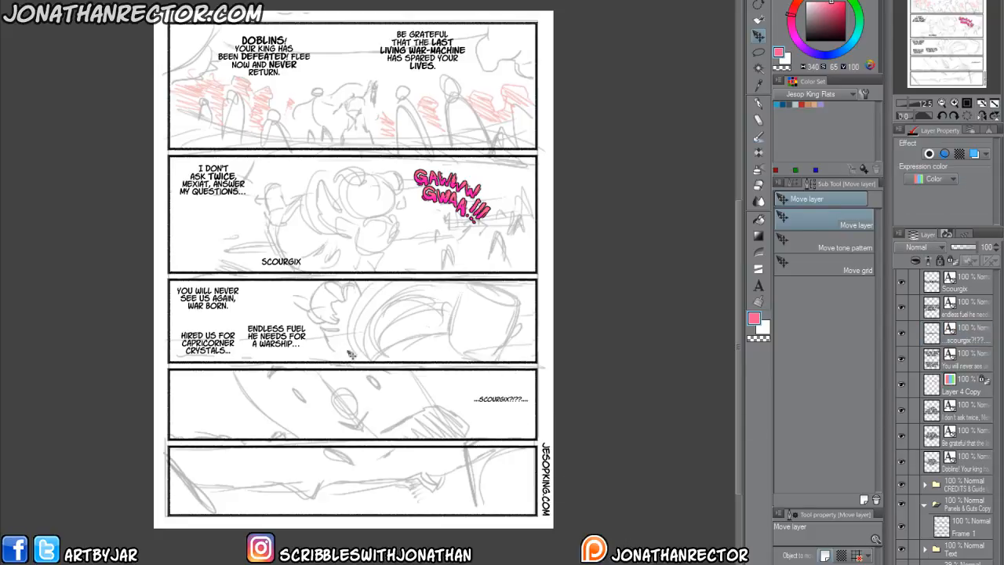
{"action": "key", "text": "m"}
{"action": "mouse_move", "coordinate": [229, 364]}
{"action": "left_mouse_down"}
{"action": "mouse_move", "coordinate": [322, 360]}
{"action": "mouse_move", "coordinate": [443, 381]}
{"action": "mouse_move", "coordinate": [483, 433]}
{"action": "mouse_move", "coordinate": [339, 440]}
{"action": "mouse_move", "coordinate": [208, 409]}
{"action": "mouse_move", "coordinate": [220, 373]}
{"action": "left_mouse_up"}
{"action": "left_click_drag", "start_coordinate": [304, 433], "coordinate": [241, 433]}
{"action": "key", "text": "ctrl+d"}
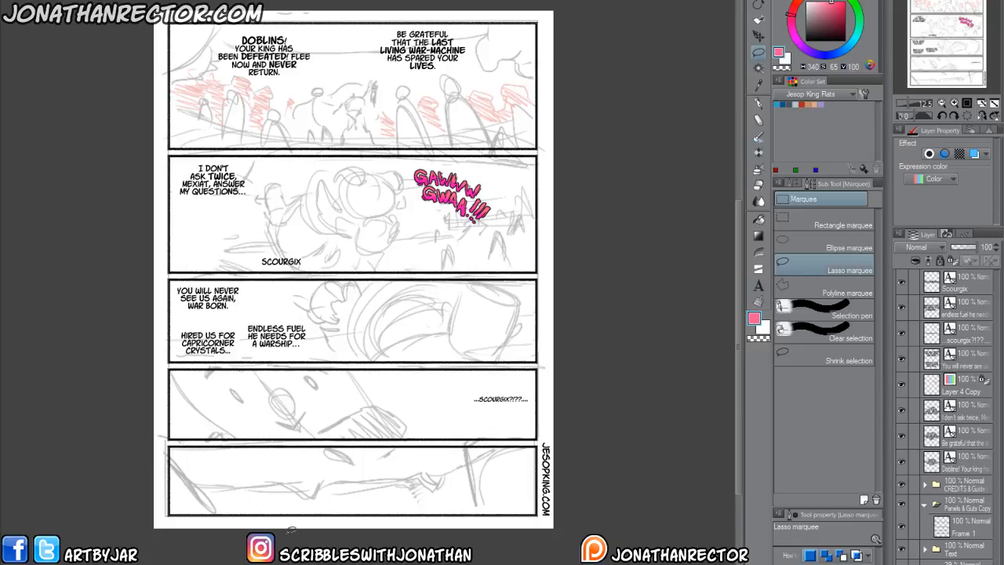
Lasso the fifth panel's sketch, shift it right to open space at the panel's left end, and deselect.
{"action": "mouse_move", "coordinate": [200, 441]}
{"action": "left_mouse_down"}
{"action": "mouse_move", "coordinate": [534, 440]}
{"action": "mouse_move", "coordinate": [563, 511]}
{"action": "mouse_move", "coordinate": [162, 511]}
{"action": "mouse_move", "coordinate": [166, 445]}
{"action": "left_mouse_up"}
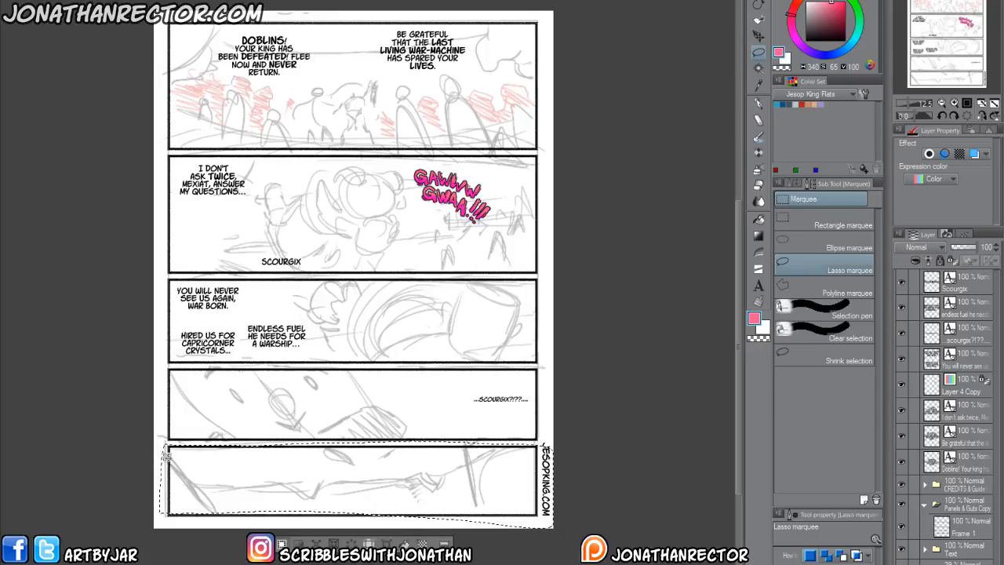
{"action": "left_click_drag", "start_coordinate": [235, 501], "coordinate": [305, 503]}
{"action": "key", "text": "ctrl+d"}
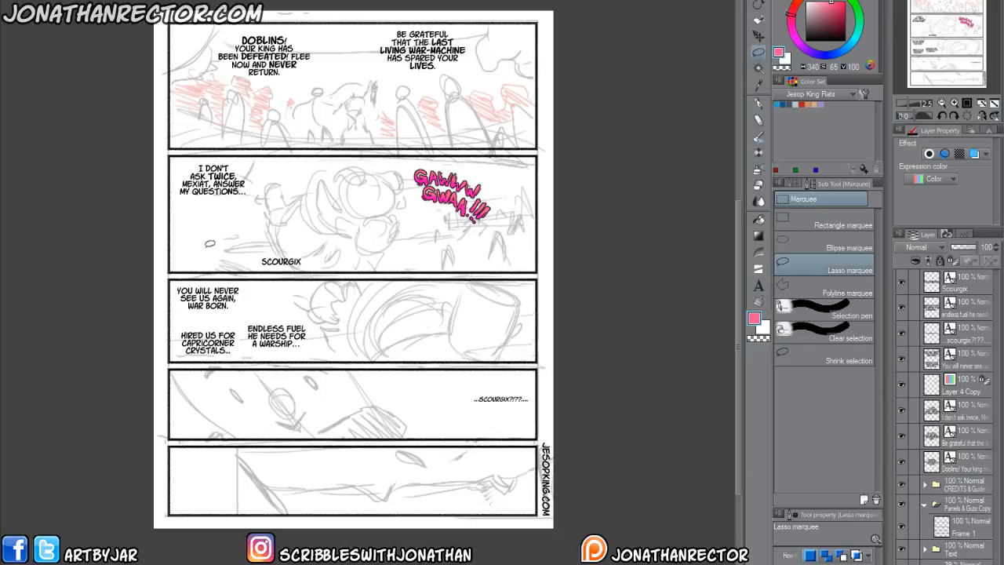
Add a new raster layer above the "GAWWW GWAA" sound effect layer and choose the しげ pen group for hand lettering.
{"action": "scroll", "coordinate": [197, 376], "scroll_direction": "up", "scroll_amount": 2}
{"action": "left_click_drag", "start_coordinate": [259, 336], "coordinate": [285, 441]}
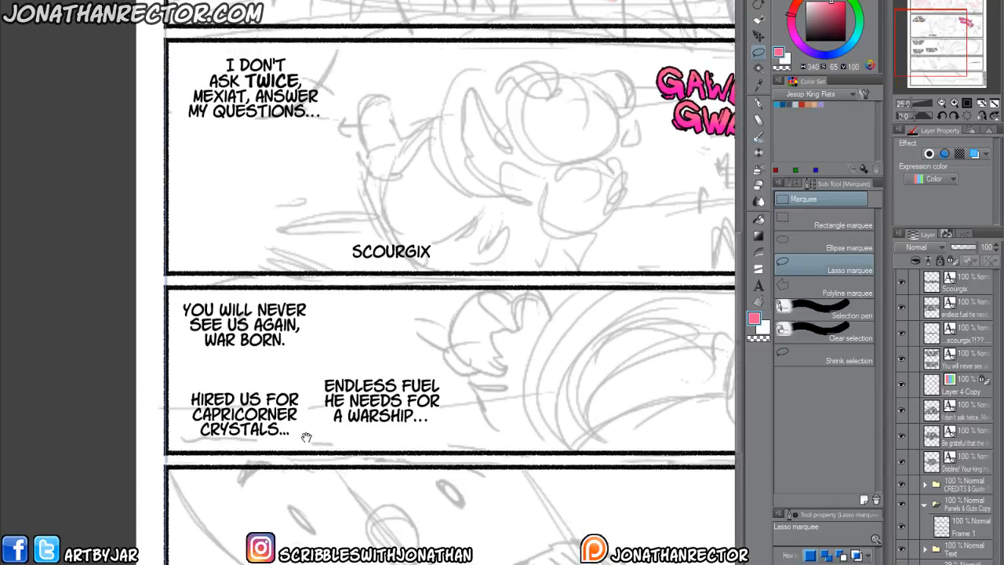
{"action": "key", "text": "ctrl+shift+n"}
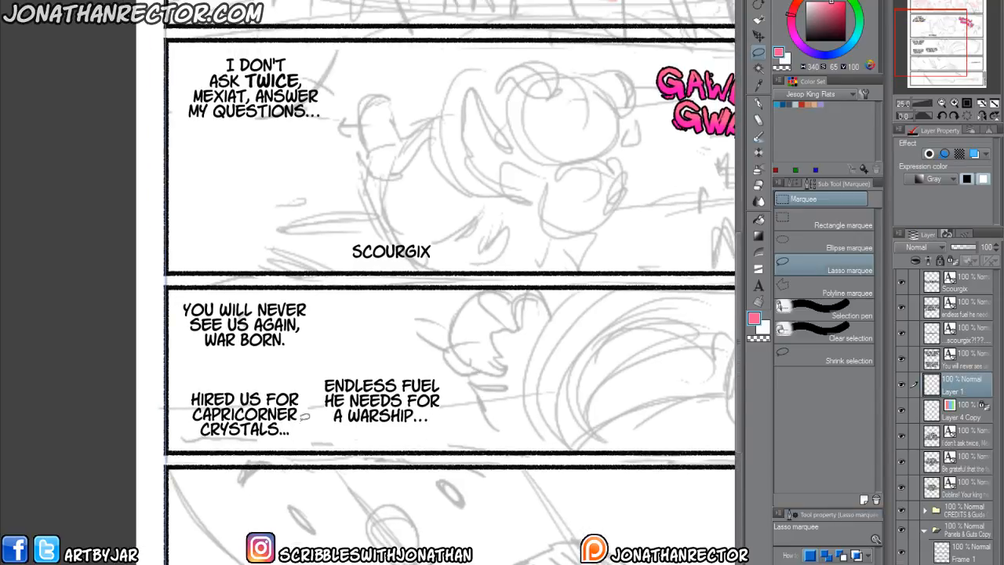
{"action": "key", "text": "p"}
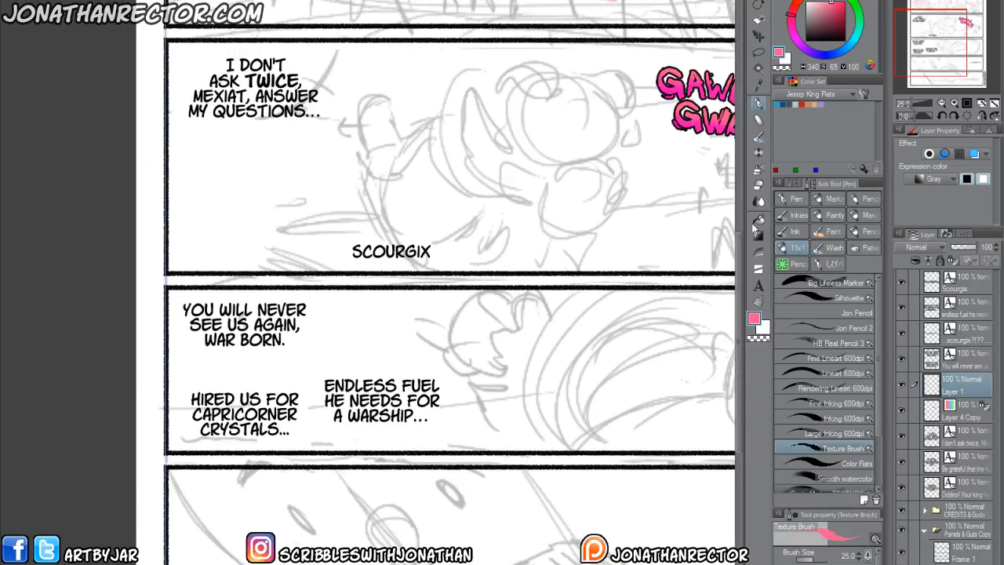
{"action": "left_click", "coordinate": [818, 264]}
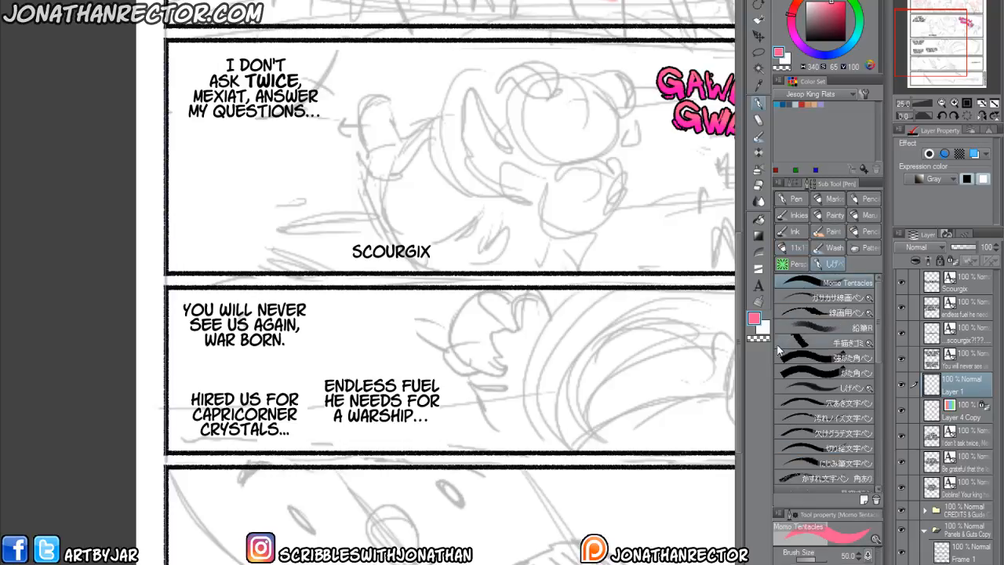
Try lettering an "S" beside the third panel's first dialogue block with the 線画用ペン brush, and undo the strokes.
{"action": "left_click", "coordinate": [795, 314]}
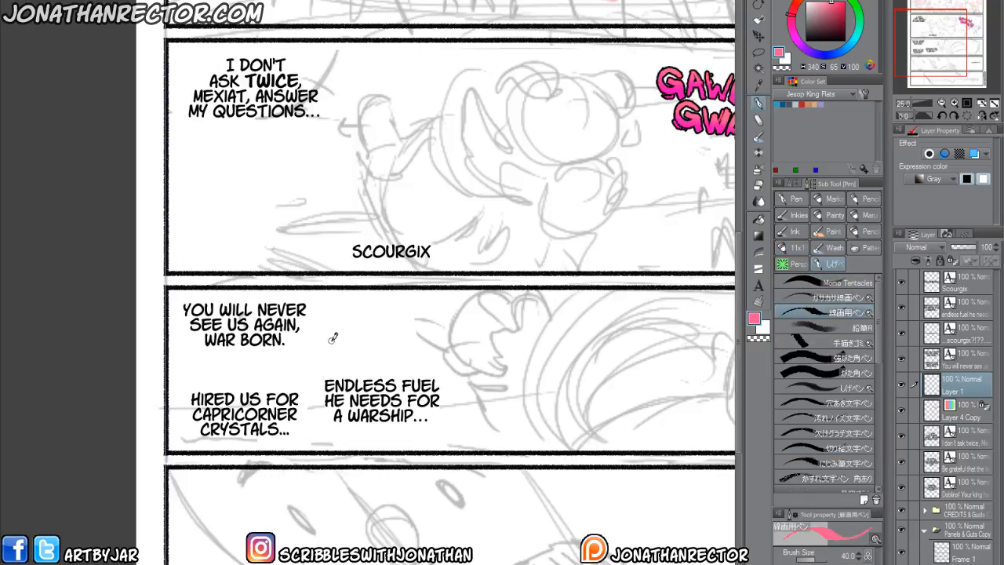
{"action": "mouse_move", "coordinate": [372, 324]}
{"action": "left_mouse_down"}
{"action": "mouse_move", "coordinate": [318, 332]}
{"action": "mouse_move", "coordinate": [380, 347]}
{"action": "mouse_move", "coordinate": [302, 354]}
{"action": "left_mouse_up"}
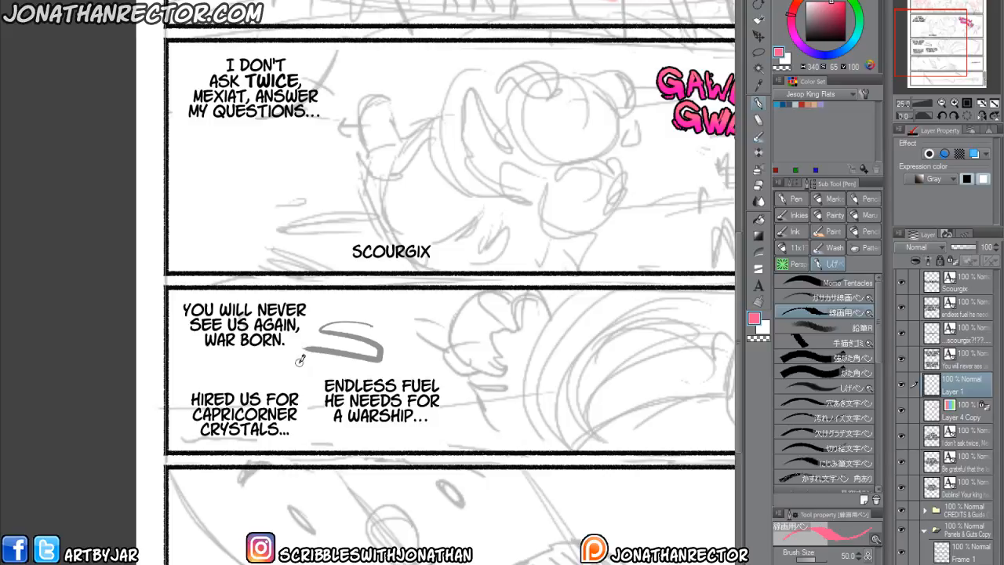
{"action": "left_click_drag", "start_coordinate": [401, 350], "coordinate": [385, 370]}
{"action": "key", "text": "ctrl+z"}
{"action": "key", "text": "ctrl+z"}
Hand-letter "SCOUGIX" in black beside "War Born." in the third panel, using the 穴あき文字ペン brush at size 80.
{"action": "left_click", "coordinate": [824, 403]}
{"action": "mouse_move", "coordinate": [379, 315]}
{"action": "left_mouse_down"}
{"action": "mouse_move", "coordinate": [334, 308]}
{"action": "mouse_move", "coordinate": [363, 340]}
{"action": "mouse_move", "coordinate": [349, 367]}
{"action": "left_mouse_up"}
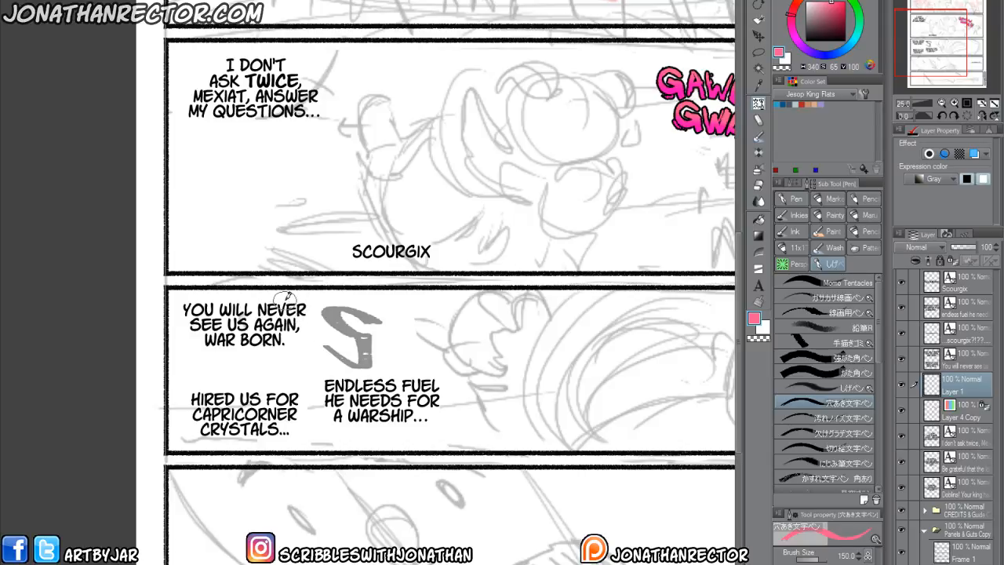
{"action": "key", "text": "ctrl+z"}
{"action": "key", "text": "["}
{"action": "key", "text": "["}
{"action": "left_click", "coordinate": [807, 41]}
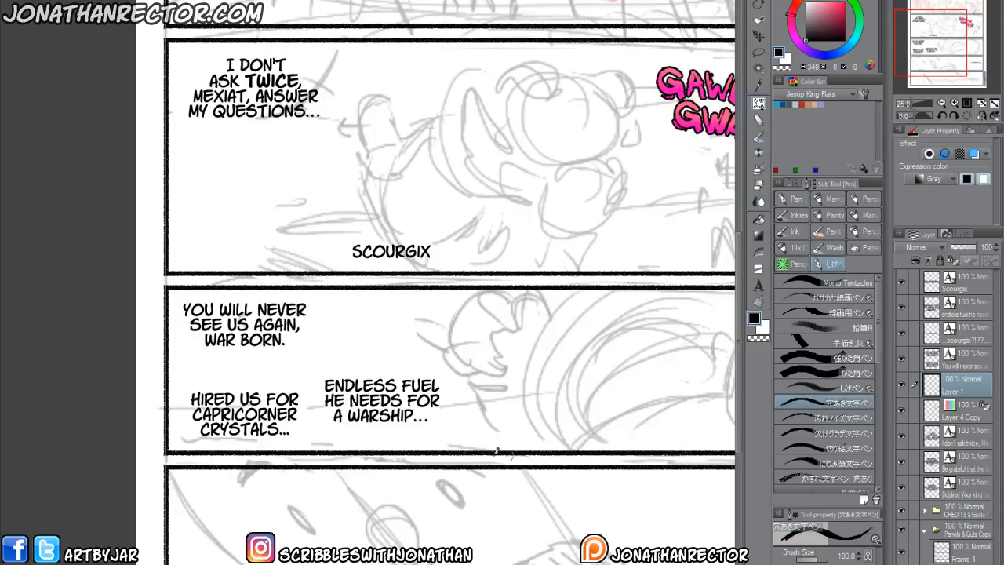
{"action": "key", "text": "["}
{"action": "mouse_move", "coordinate": [347, 324]}
{"action": "left_mouse_down"}
{"action": "mouse_move", "coordinate": [339, 314]}
{"action": "mouse_move", "coordinate": [318, 322]}
{"action": "mouse_move", "coordinate": [348, 346]}
{"action": "mouse_move", "coordinate": [319, 329]}
{"action": "left_mouse_up"}
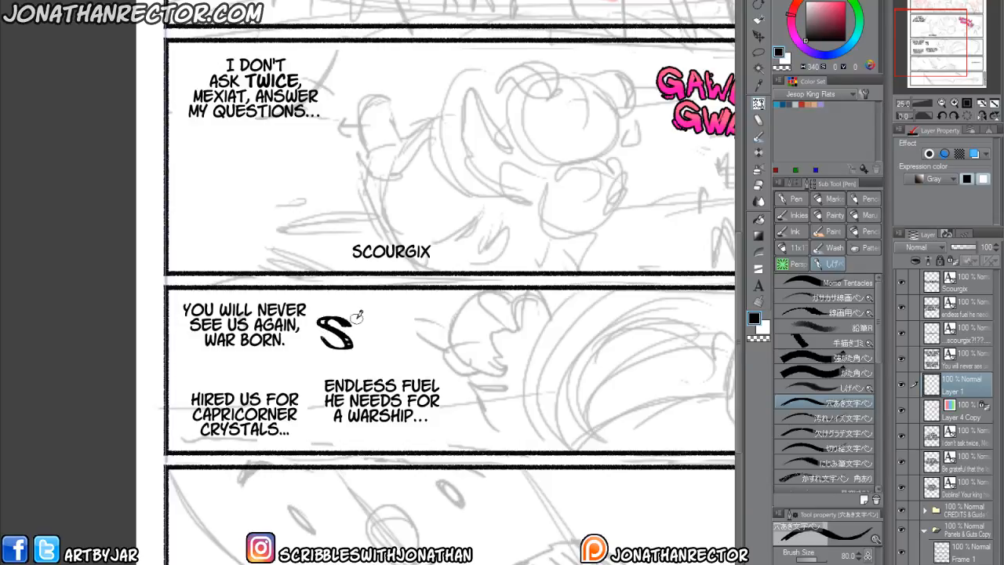
{"action": "mouse_move", "coordinate": [376, 320]}
{"action": "left_mouse_down"}
{"action": "mouse_move", "coordinate": [369, 346]}
{"action": "mouse_move", "coordinate": [381, 336]}
{"action": "mouse_move", "coordinate": [377, 316]}
{"action": "mouse_move", "coordinate": [412, 328]}
{"action": "mouse_move", "coordinate": [403, 347]}
{"action": "mouse_move", "coordinate": [400, 323]}
{"action": "mouse_move", "coordinate": [439, 338]}
{"action": "mouse_move", "coordinate": [437, 314]}
{"action": "mouse_move", "coordinate": [457, 339]}
{"action": "mouse_move", "coordinate": [471, 329]}
{"action": "mouse_move", "coordinate": [476, 347]}
{"action": "mouse_move", "coordinate": [490, 313]}
{"action": "mouse_move", "coordinate": [530, 325]}
{"action": "mouse_move", "coordinate": [501, 351]}
{"action": "left_mouse_up"}
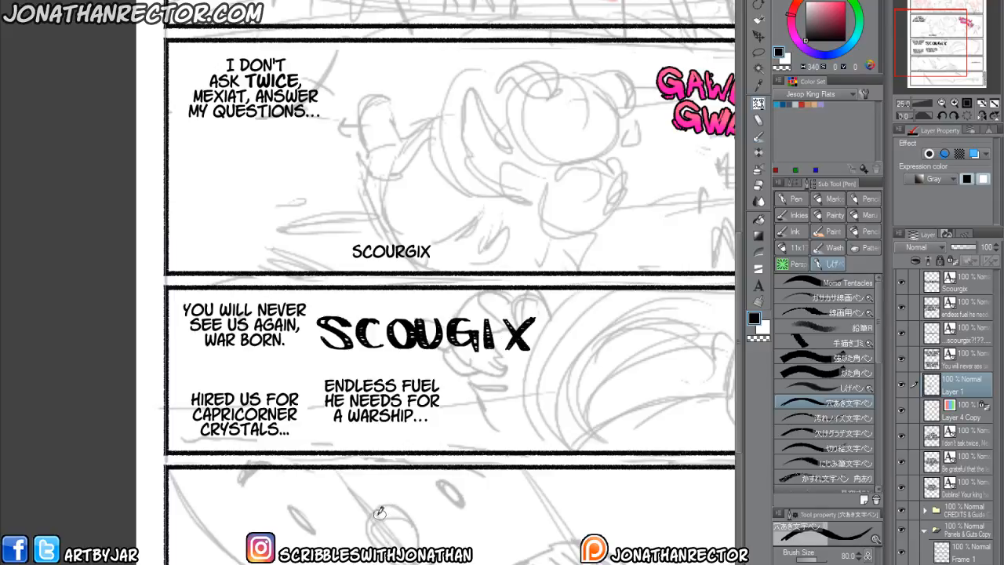
{"action": "scroll", "coordinate": [241, 473], "scroll_direction": "down", "scroll_amount": 1}
{"action": "scroll", "coordinate": [178, 460], "scroll_direction": "up", "scroll_amount": 1}
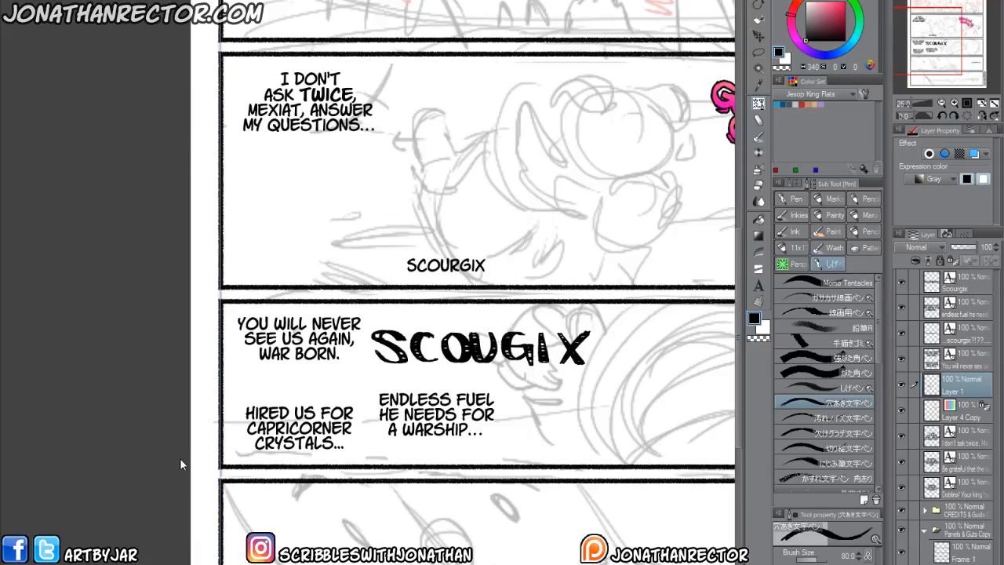
Erase the hand-lettered "SCOUGIX" beside "War Born." in the third panel.
{"action": "left_click_drag", "start_coordinate": [435, 394], "coordinate": [390, 414]}
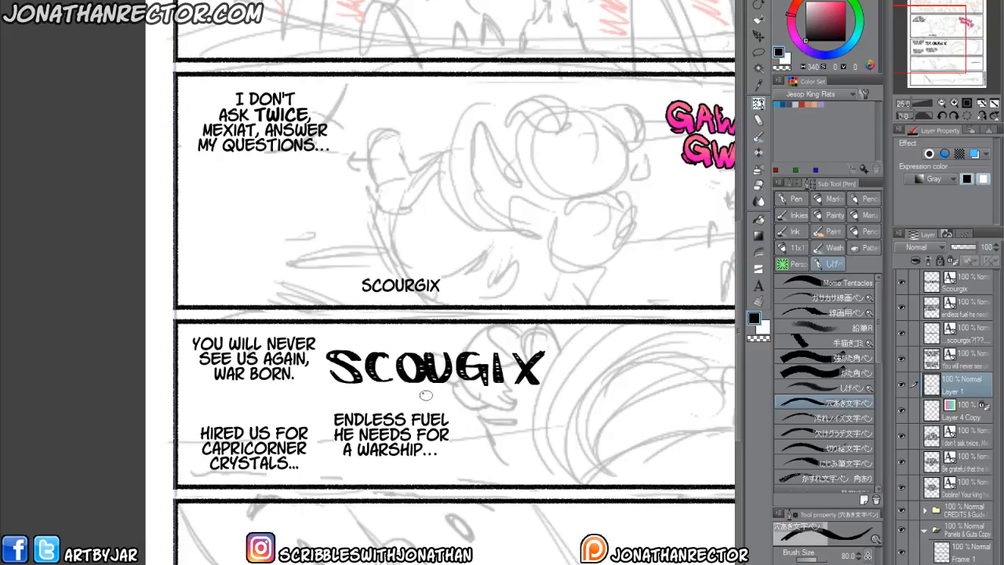
{"action": "key", "text": "e"}
{"action": "mouse_move", "coordinate": [541, 345]}
{"action": "left_mouse_down"}
{"action": "mouse_move", "coordinate": [537, 387]}
{"action": "mouse_move", "coordinate": [492, 378]}
{"action": "mouse_move", "coordinate": [415, 338]}
{"action": "mouse_move", "coordinate": [499, 398]}
{"action": "mouse_move", "coordinate": [449, 383]}
{"action": "mouse_move", "coordinate": [402, 342]}
{"action": "mouse_move", "coordinate": [414, 347]}
{"action": "mouse_move", "coordinate": [429, 397]}
{"action": "mouse_move", "coordinate": [310, 349]}
{"action": "mouse_move", "coordinate": [330, 388]}
{"action": "left_mouse_up"}
Try lettering an "S" beside "War Born." with the 汚れノイズ文字ペン brush, and undo the stroke.
{"action": "key", "text": "p"}
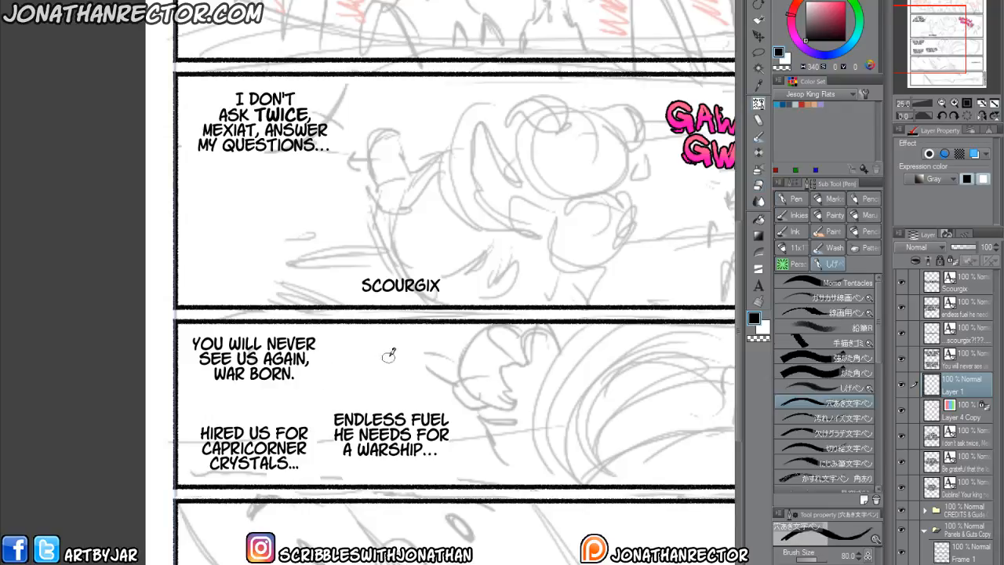
{"action": "left_click", "coordinate": [794, 418]}
{"action": "mouse_move", "coordinate": [363, 347]}
{"action": "left_mouse_down"}
{"action": "mouse_move", "coordinate": [368, 382]}
{"action": "mouse_move", "coordinate": [337, 385]}
{"action": "left_mouse_up"}
{"action": "key", "text": "ctrl+z"}
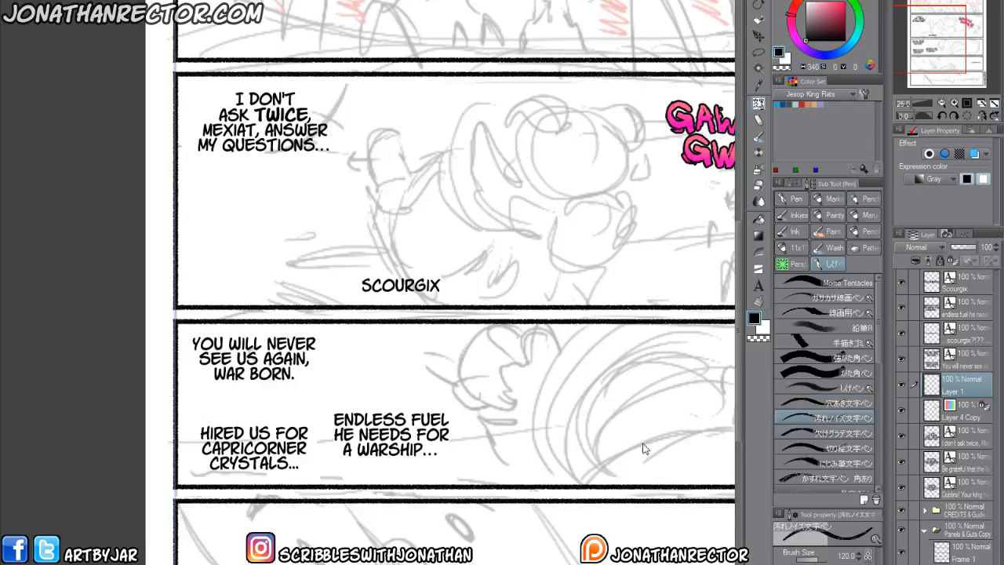
Switch to the 欠けグラデ文字ペン brush at size 60, try lettering an "S" beside "War Born.", and undo the strokes.
{"action": "left_click", "coordinate": [794, 433]}
{"action": "mouse_move", "coordinate": [367, 353]}
{"action": "left_mouse_down"}
{"action": "mouse_move", "coordinate": [372, 380]}
{"action": "mouse_move", "coordinate": [339, 372]}
{"action": "left_mouse_up"}
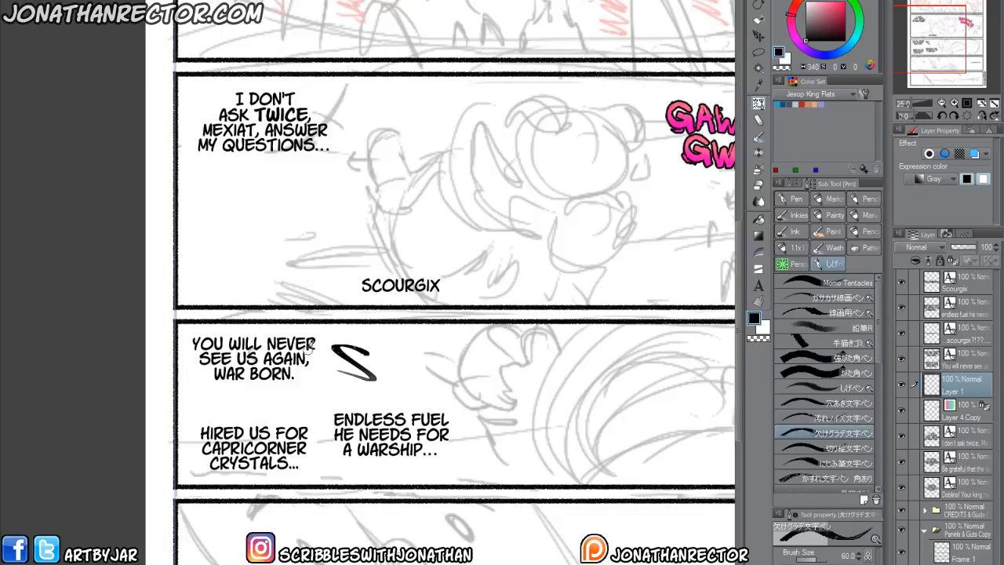
{"action": "mouse_move", "coordinate": [397, 350]}
{"action": "left_mouse_down"}
{"action": "mouse_move", "coordinate": [339, 366]}
{"action": "mouse_move", "coordinate": [343, 338]}
{"action": "mouse_move", "coordinate": [359, 375]}
{"action": "mouse_move", "coordinate": [333, 378]}
{"action": "left_mouse_up"}
{"action": "key", "text": "ctrl+z"}
{"action": "key", "text": "ctrl+z"}
{"action": "key", "text": "ctrl+z"}
{"action": "key", "text": "ctrl+z"}
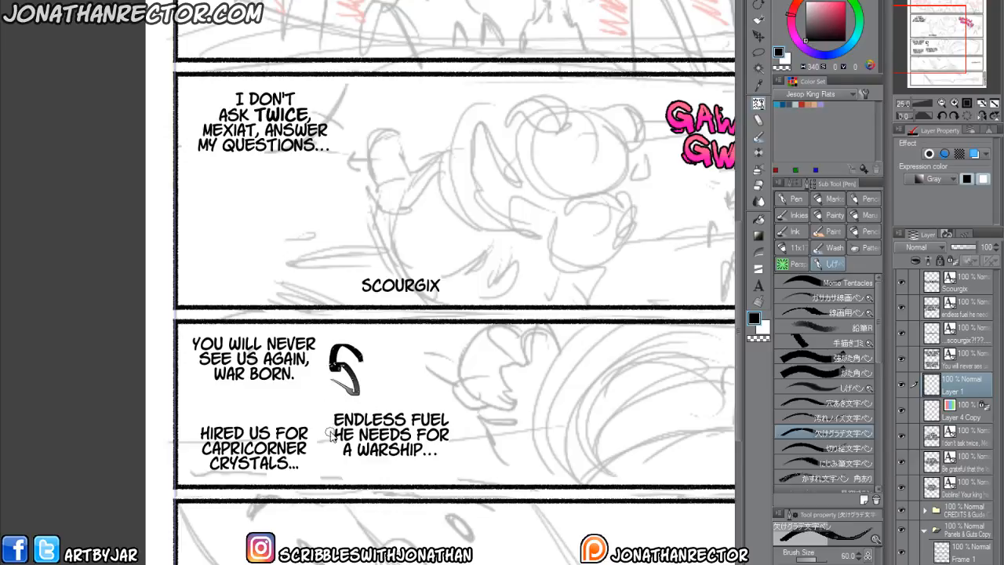
{"action": "key", "text": "ctrl+z"}
{"action": "key", "text": "ctrl+z"}
Hand-letter "SCOUR" in black beside "War Born." in the third panel, redoing the stroke that misses.
{"action": "left_click_drag", "start_coordinate": [291, 418], "coordinate": [305, 419]}
{"action": "left_click_drag", "start_coordinate": [369, 348], "coordinate": [355, 390]}
{"action": "mouse_move", "coordinate": [391, 346]}
{"action": "left_mouse_down"}
{"action": "mouse_move", "coordinate": [375, 378]}
{"action": "mouse_move", "coordinate": [392, 390]}
{"action": "mouse_move", "coordinate": [425, 361]}
{"action": "mouse_move", "coordinate": [415, 346]}
{"action": "mouse_move", "coordinate": [449, 344]}
{"action": "mouse_move", "coordinate": [457, 389]}
{"action": "left_mouse_up"}
{"action": "mouse_move", "coordinate": [455, 343]}
{"action": "left_mouse_down"}
{"action": "mouse_move", "coordinate": [457, 367]}
{"action": "mouse_move", "coordinate": [487, 382]}
{"action": "left_mouse_up"}
{"action": "key", "text": "ctrl+z"}
{"action": "mouse_move", "coordinate": [457, 345]}
{"action": "left_mouse_down"}
{"action": "mouse_move", "coordinate": [460, 383]}
{"action": "mouse_move", "coordinate": [461, 346]}
{"action": "mouse_move", "coordinate": [486, 386]}
{"action": "left_mouse_up"}
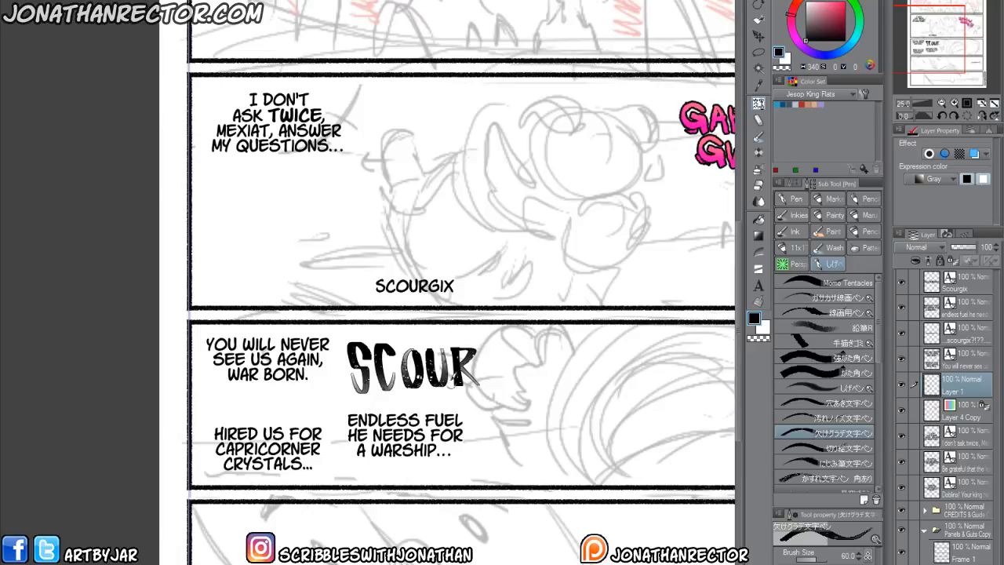
Try adding "GI" after the hand-lettered "SCOUR", and undo the strokes.
{"action": "mouse_move", "coordinate": [505, 349]}
{"action": "left_mouse_down"}
{"action": "mouse_move", "coordinate": [482, 372]}
{"action": "mouse_move", "coordinate": [508, 374]}
{"action": "mouse_move", "coordinate": [496, 368]}
{"action": "mouse_move", "coordinate": [516, 388]}
{"action": "left_mouse_up"}
{"action": "mouse_move", "coordinate": [545, 345]}
{"action": "left_mouse_down"}
{"action": "mouse_move", "coordinate": [524, 390]}
{"action": "mouse_move", "coordinate": [545, 387]}
{"action": "left_mouse_up"}
{"action": "key", "text": "ctrl+z"}
{"action": "key", "text": "ctrl+z"}
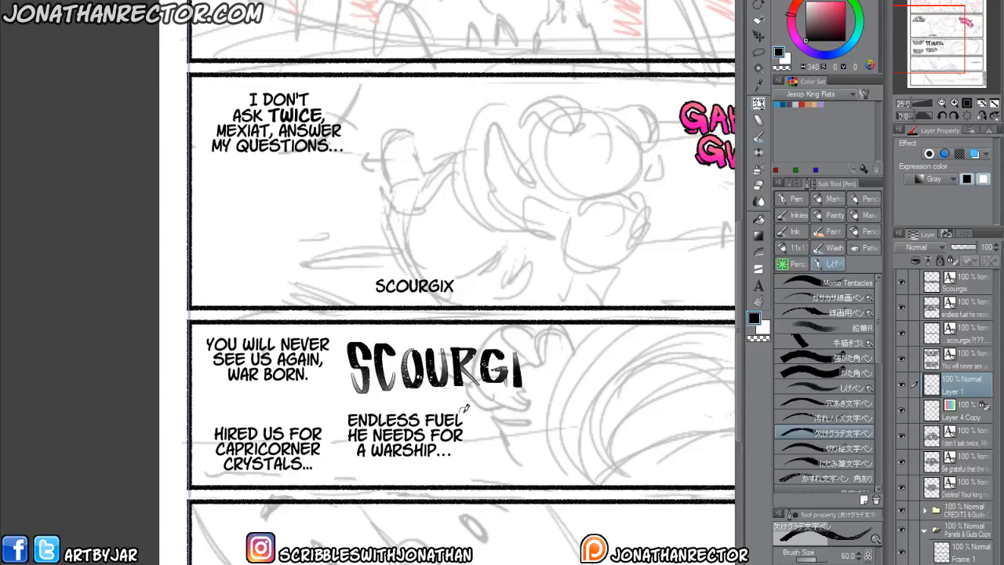
{"action": "mouse_move", "coordinate": [524, 341]}
{"action": "left_mouse_down"}
{"action": "mouse_move", "coordinate": [546, 387]}
{"action": "mouse_move", "coordinate": [526, 387]}
{"action": "left_mouse_up"}
{"action": "key", "text": "ctrl+z"}
{"action": "key", "text": "ctrl+z"}
{"action": "key", "text": "ctrl+z"}
{"action": "key", "text": "ctrl+z"}
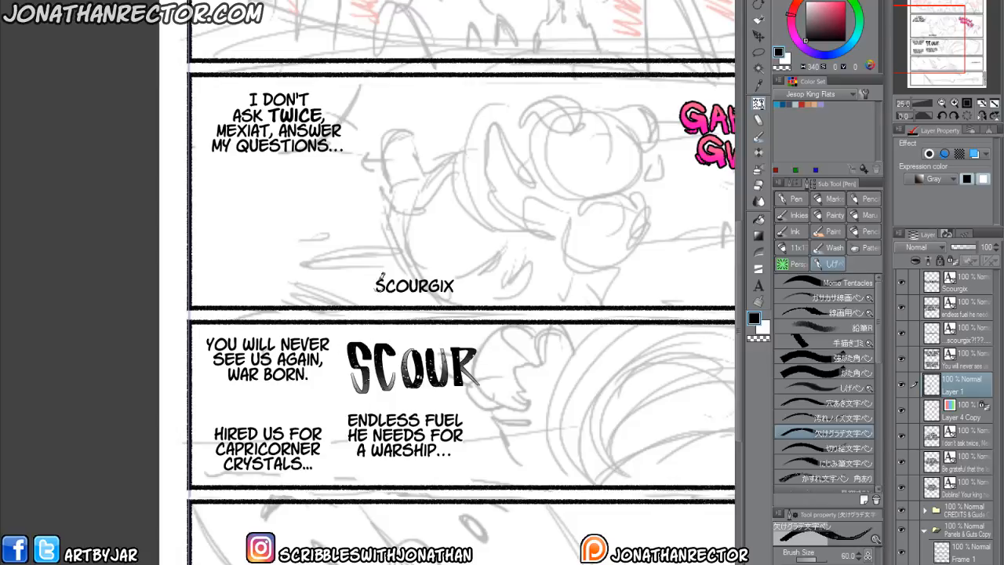
Finish the hand-lettered word by adding "GIX" after "SCOUR" so it reads "SCOURGIX".
{"action": "mouse_move", "coordinate": [500, 350]}
{"action": "left_mouse_down"}
{"action": "mouse_move", "coordinate": [503, 380]}
{"action": "mouse_move", "coordinate": [491, 367]}
{"action": "mouse_move", "coordinate": [500, 368]}
{"action": "left_mouse_up"}
{"action": "key", "text": "ctrl+z"}
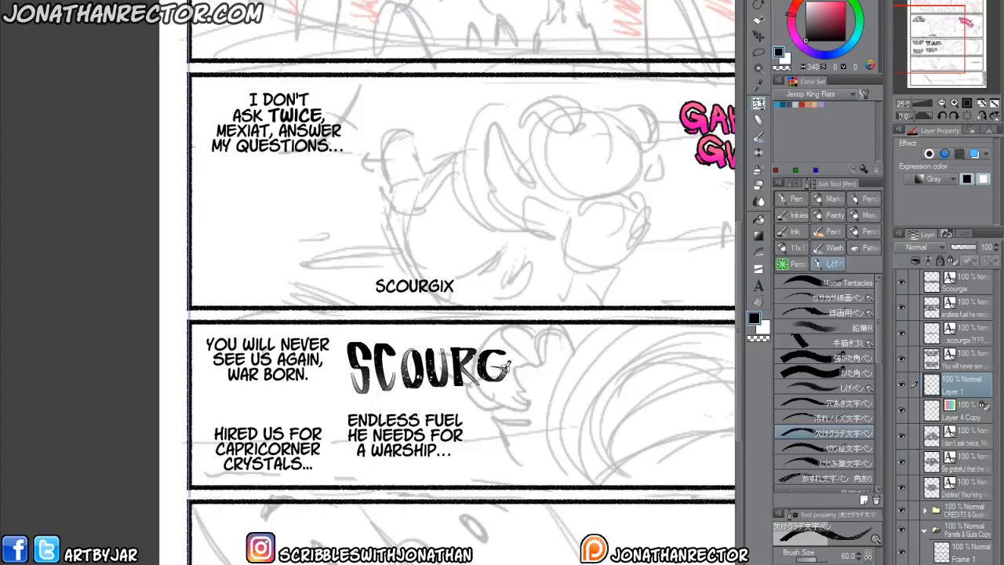
{"action": "left_click_drag", "start_coordinate": [518, 345], "coordinate": [519, 385]}
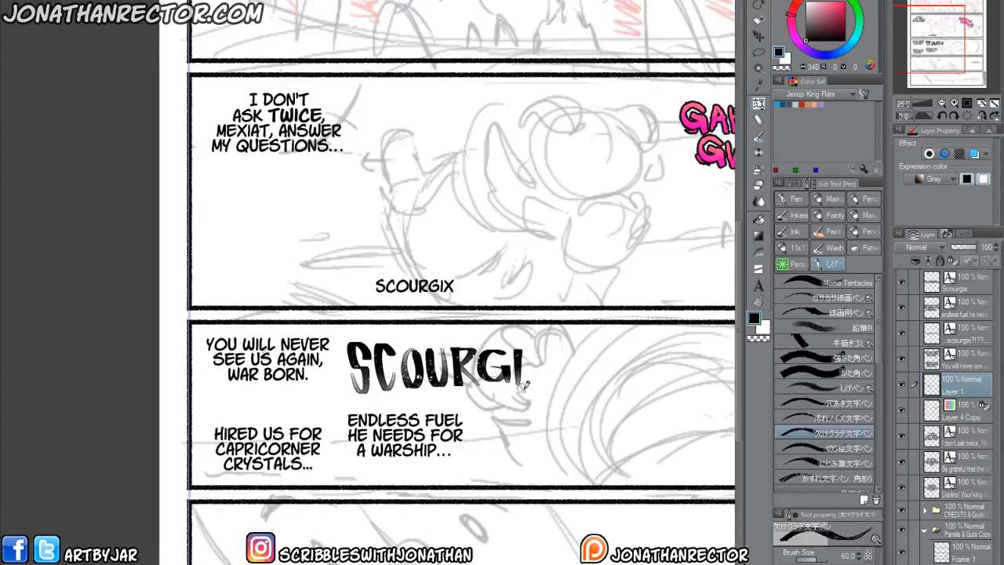
{"action": "mouse_move", "coordinate": [528, 345]}
{"action": "left_mouse_down"}
{"action": "mouse_move", "coordinate": [549, 381]}
{"action": "mouse_move", "coordinate": [532, 381]}
{"action": "mouse_move", "coordinate": [549, 347]}
{"action": "left_mouse_up"}
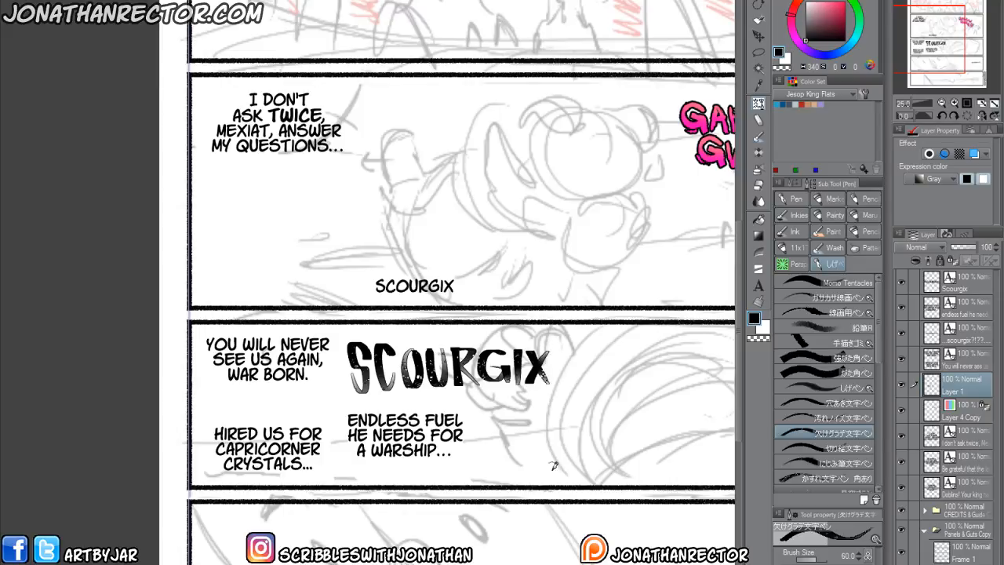
Lasso the "OURGIX" letters and stretch them slightly taller to match the "SC".
{"action": "key", "text": "m"}
{"action": "mouse_move", "coordinate": [487, 337]}
{"action": "left_mouse_down"}
{"action": "mouse_move", "coordinate": [580, 358]}
{"action": "mouse_move", "coordinate": [504, 401]}
{"action": "mouse_move", "coordinate": [402, 375]}
{"action": "left_mouse_up"}
{"action": "left_click_drag", "start_coordinate": [496, 335], "coordinate": [495, 335]}
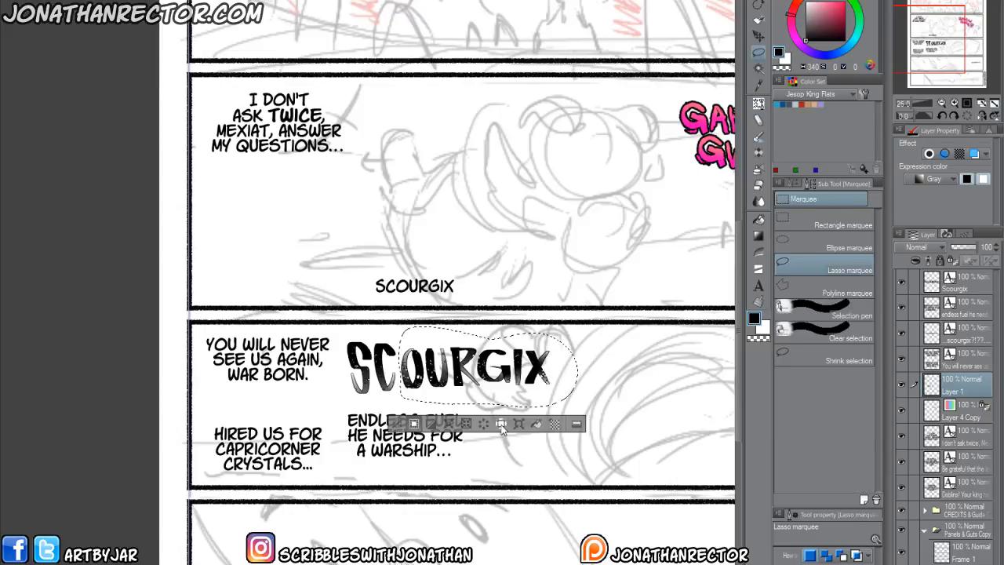
{"action": "key", "text": "ctrl+t"}
{"action": "left_click_drag", "start_coordinate": [488, 408], "coordinate": [488, 411]}
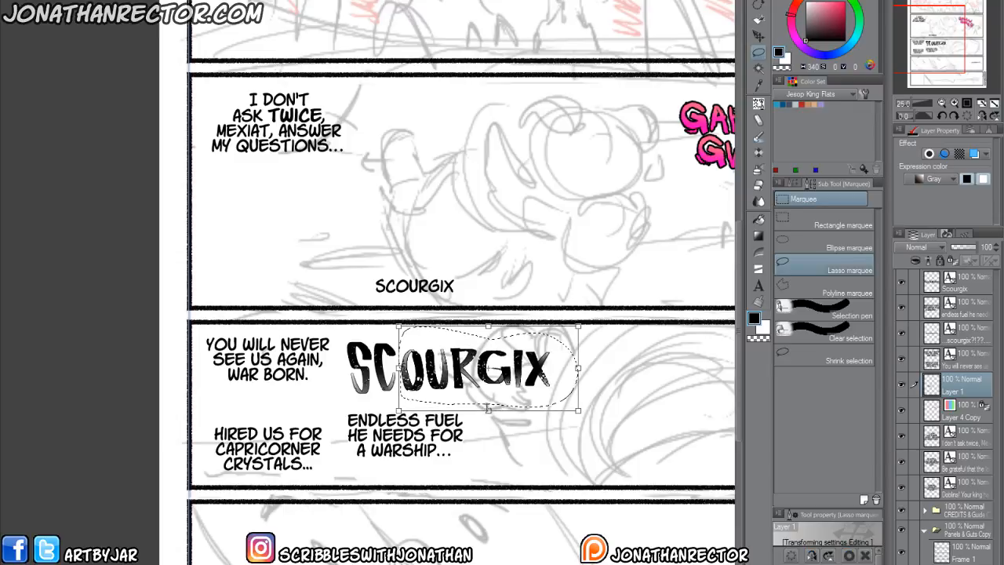
{"action": "left_click_drag", "start_coordinate": [489, 326], "coordinate": [490, 319]}
{"action": "left_click_drag", "start_coordinate": [490, 409], "coordinate": [490, 415]}
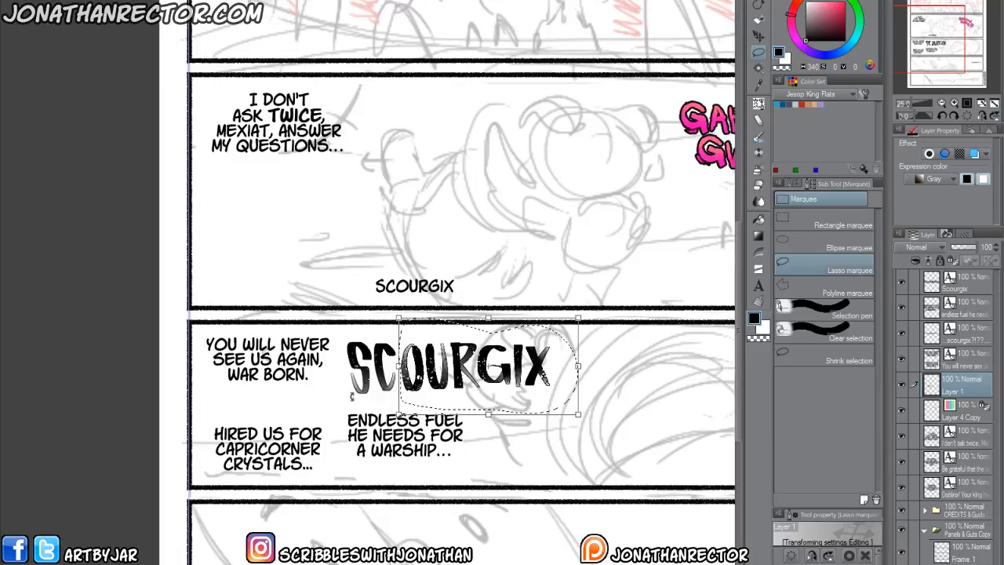
{"action": "key", "text": "Return"}
Lasso the whole "SCOURGIX" word, shrink it, and fit it between "War Born." and "Hired us for".
{"action": "mouse_move", "coordinate": [346, 332]}
{"action": "left_mouse_down"}
{"action": "mouse_move", "coordinate": [591, 361]}
{"action": "mouse_move", "coordinate": [514, 405]}
{"action": "mouse_move", "coordinate": [366, 399]}
{"action": "mouse_move", "coordinate": [341, 363]}
{"action": "mouse_move", "coordinate": [346, 333]}
{"action": "left_mouse_up"}
{"action": "mouse_move", "coordinate": [423, 376]}
{"action": "left_mouse_down"}
{"action": "mouse_move", "coordinate": [408, 388]}
{"action": "mouse_move", "coordinate": [263, 413]}
{"action": "left_mouse_up"}
{"action": "left_click", "coordinate": [336, 465]}
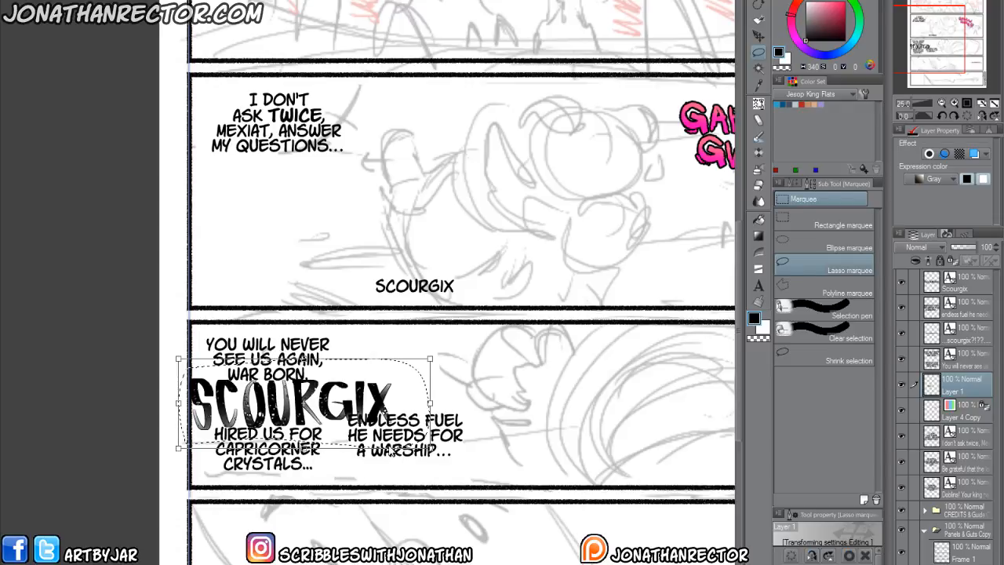
{"action": "left_click_drag", "start_coordinate": [429, 444], "coordinate": [390, 433]}
{"action": "left_click_drag", "start_coordinate": [285, 413], "coordinate": [259, 413]}
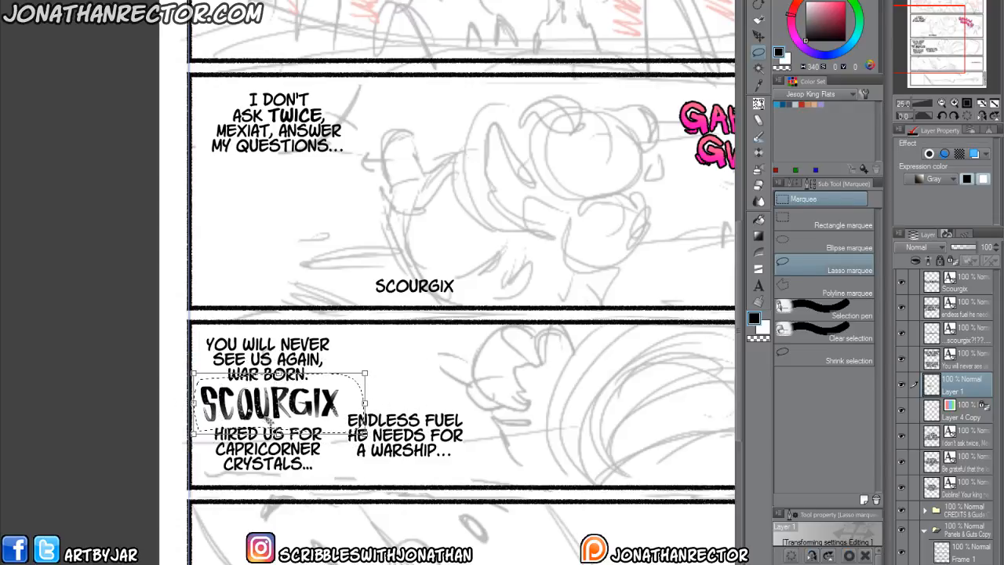
{"action": "key", "text": "Return"}
Lasso the "GIX" letters of the hand-lettered word, adjust them slightly with a transform, and deselect.
{"action": "left_click", "coordinate": [374, 367]}
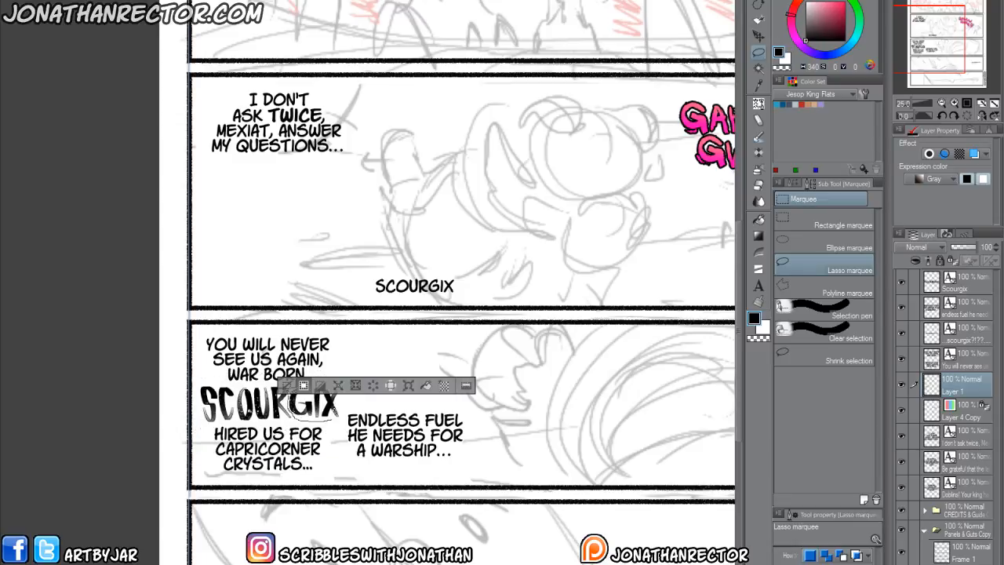
{"action": "left_click_drag", "start_coordinate": [345, 389], "coordinate": [318, 420]}
{"action": "left_click", "coordinate": [350, 438]}
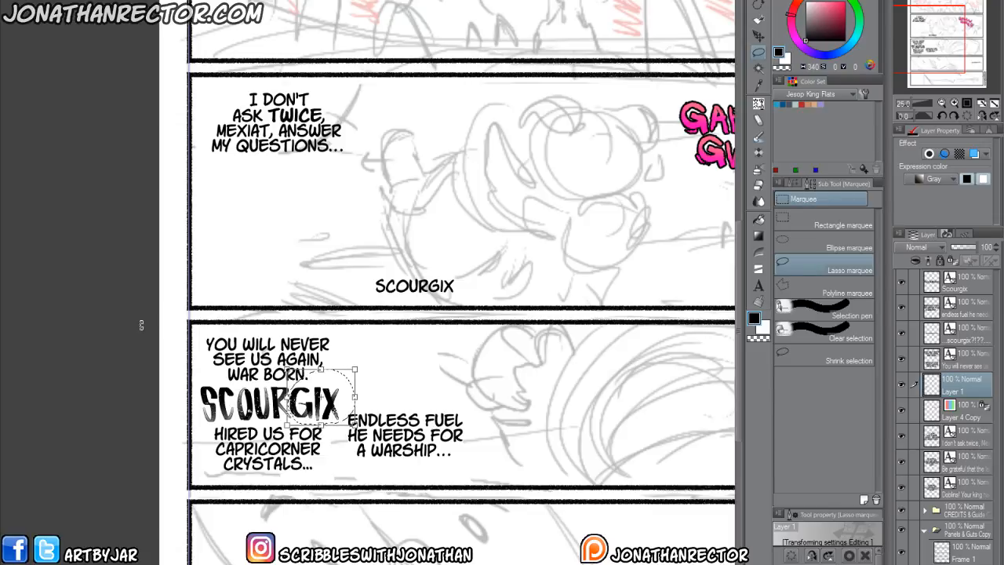
{"action": "key", "text": "Return"}
{"action": "key", "text": "ctrl+d"}
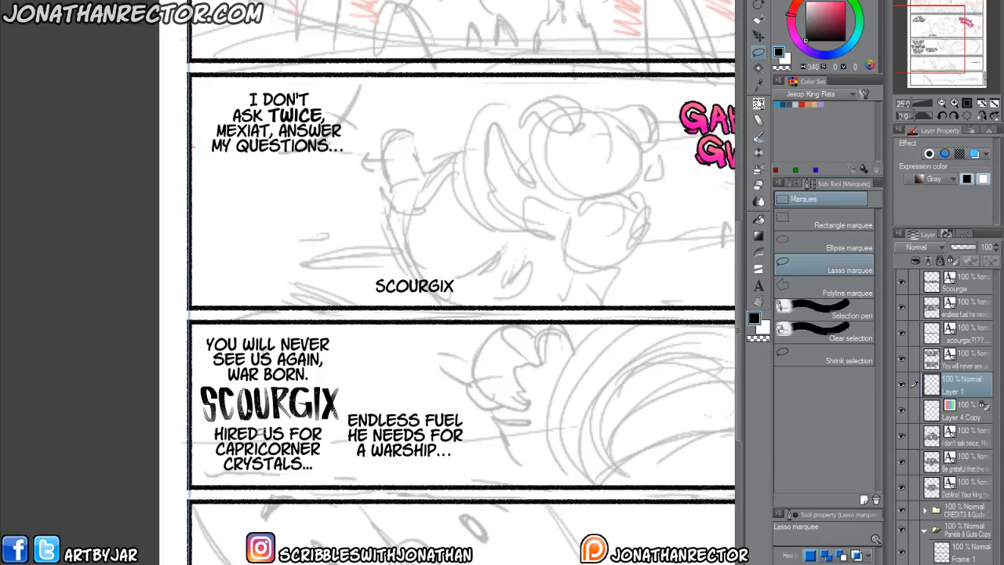
Move the "Endless fuel he needs for a warship..." text right and slightly down in the third panel.
{"action": "left_click_drag", "start_coordinate": [396, 542], "coordinate": [323, 517]}
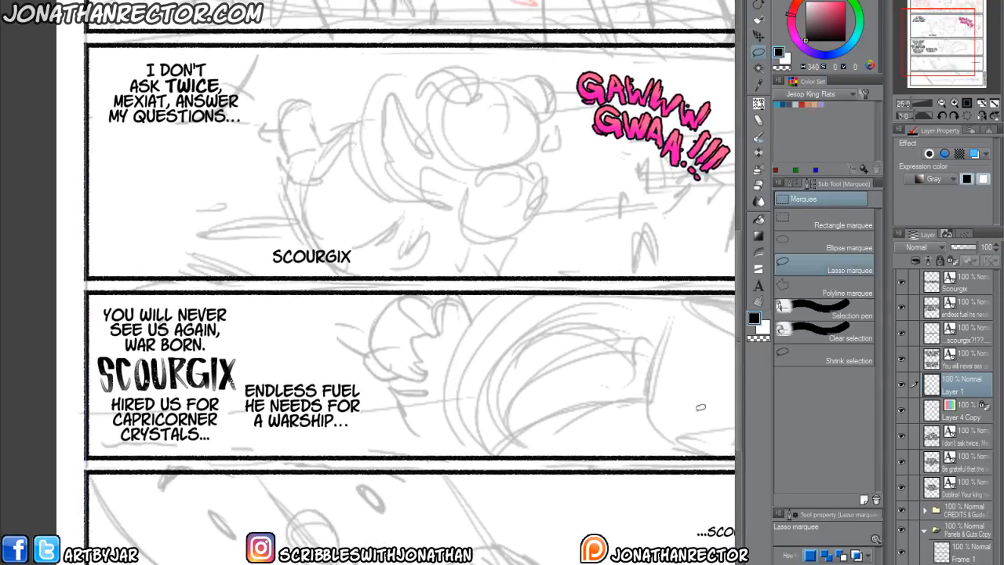
{"action": "left_click", "coordinate": [970, 314]}
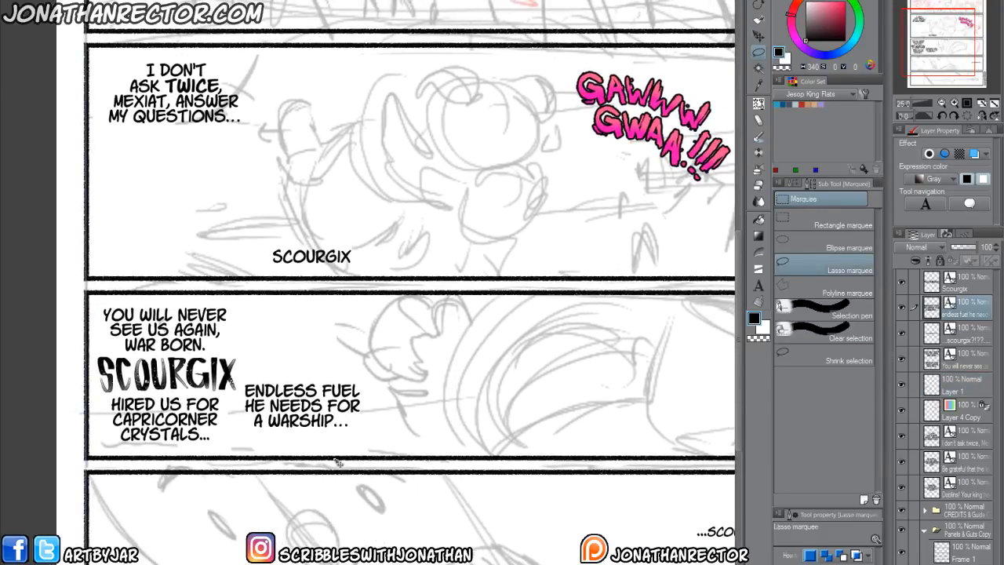
{"action": "key", "text": "k"}
{"action": "left_click_drag", "start_coordinate": [305, 489], "coordinate": [327, 499]}
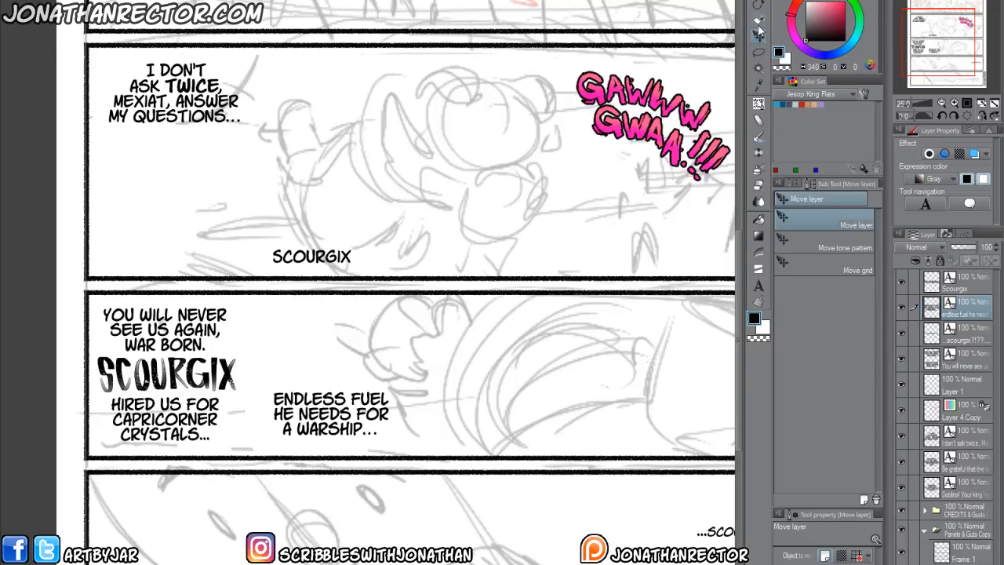
Make the word "warship" bold in the third panel's "Endless fuel" text.
{"action": "left_click", "coordinate": [758, 286]}
{"action": "left_click", "coordinate": [345, 436]}
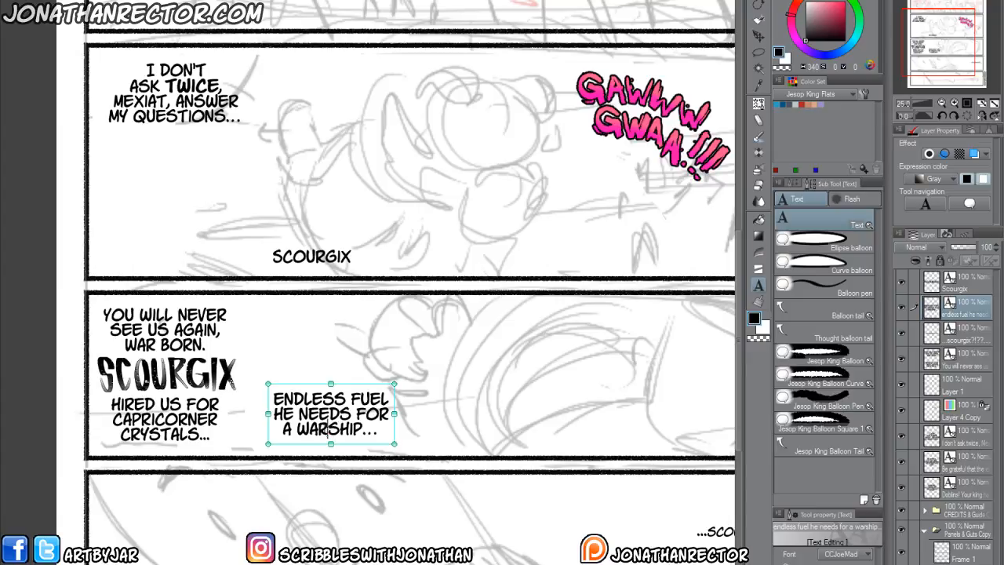
{"action": "double_click", "coordinate": [322, 429]}
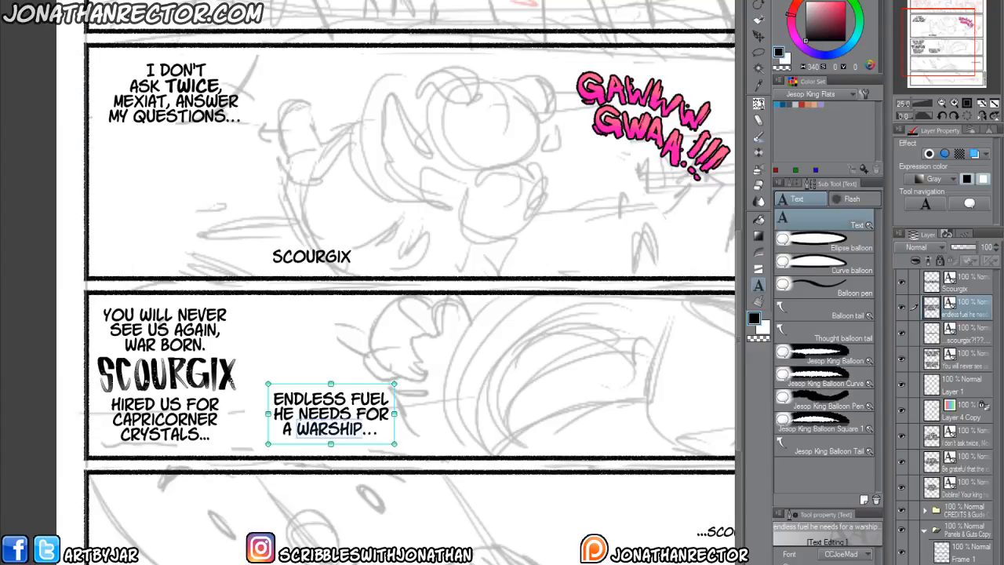
{"action": "key", "text": "ctrl+b"}
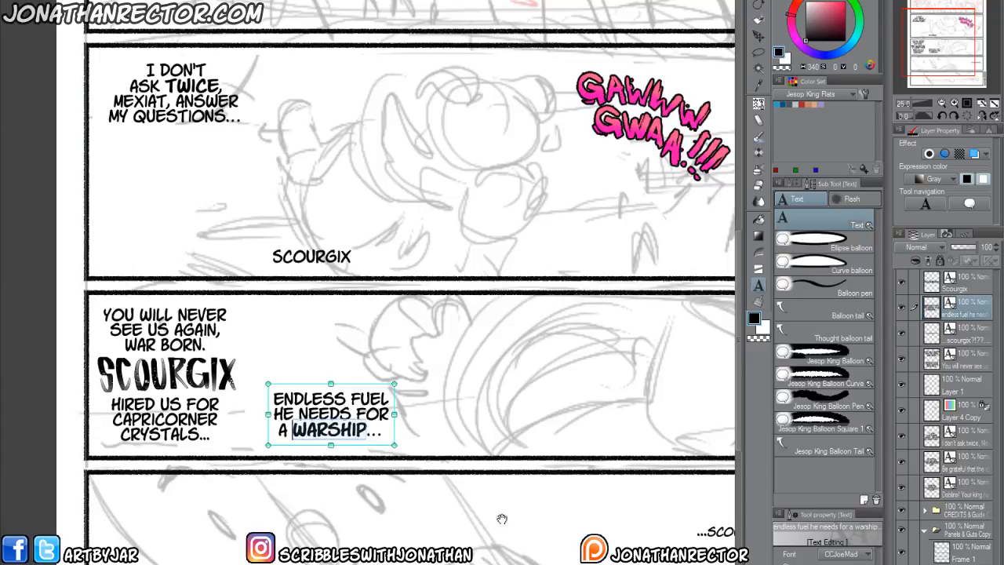
{"action": "left_click", "coordinate": [307, 471]}
{"action": "scroll", "coordinate": [301, 499], "scroll_direction": "down", "scroll_amount": 2}
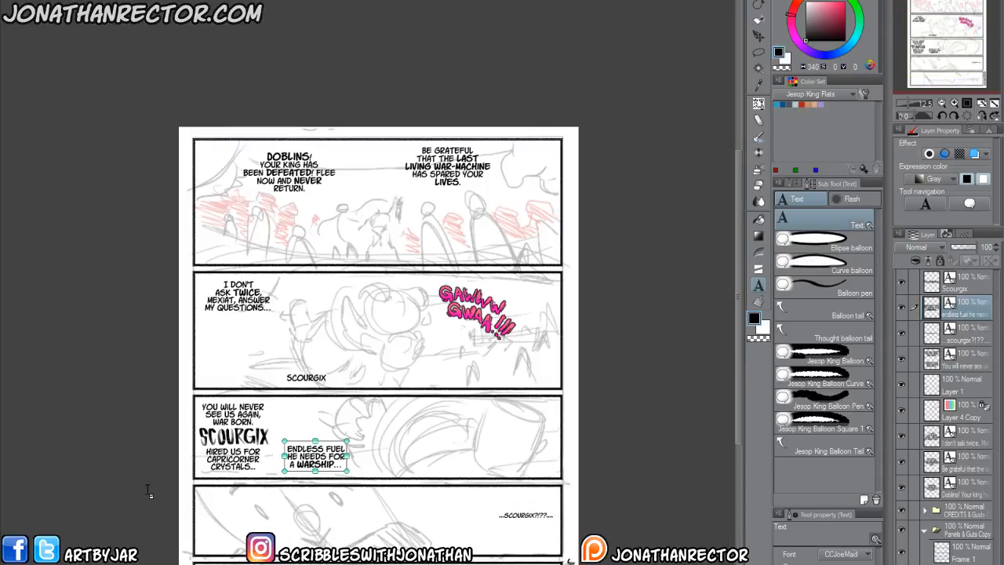
{"action": "left_click", "coordinate": [149, 421]}
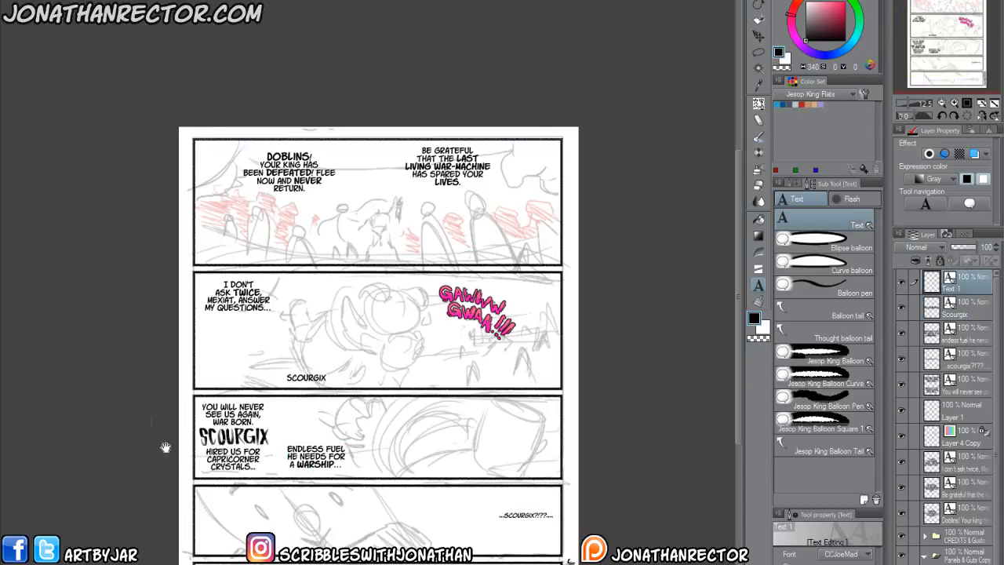
{"action": "scroll", "coordinate": [161, 428], "scroll_direction": "down", "scroll_amount": 1}
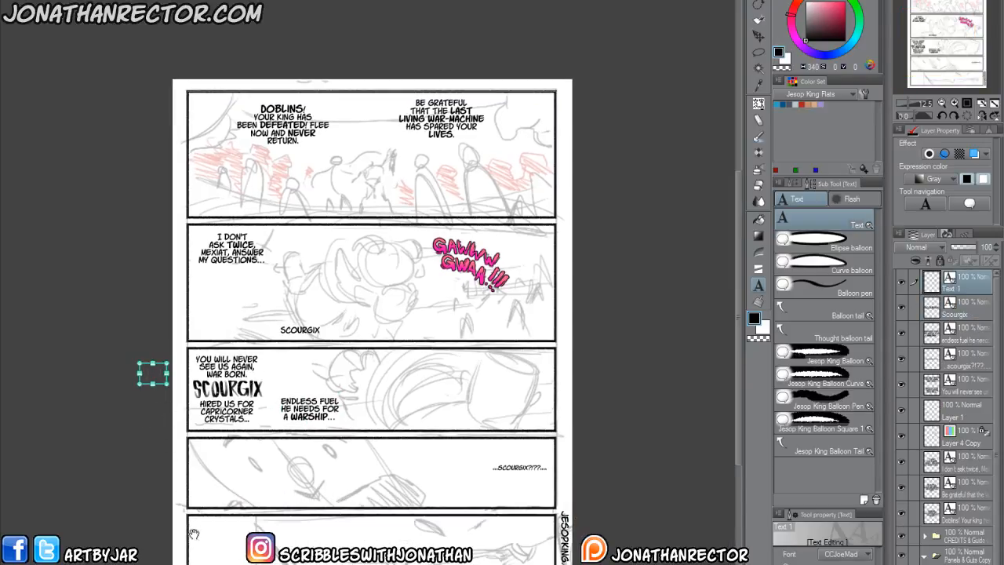
{"action": "key", "text": "Escape"}
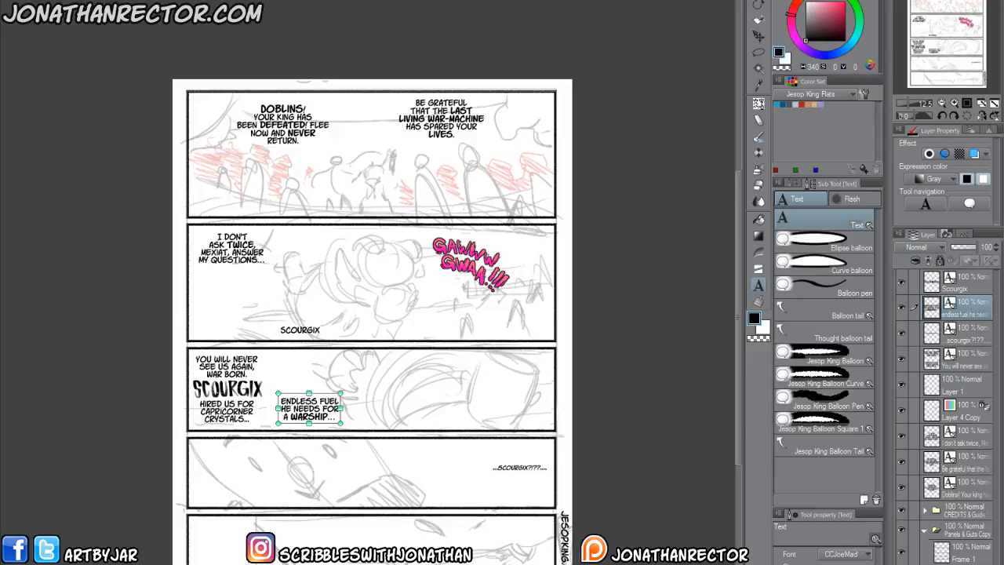
Delete the typed "Scourgix" text layer lying at the bottom of the second panel.
{"action": "left_click", "coordinate": [759, 21]}
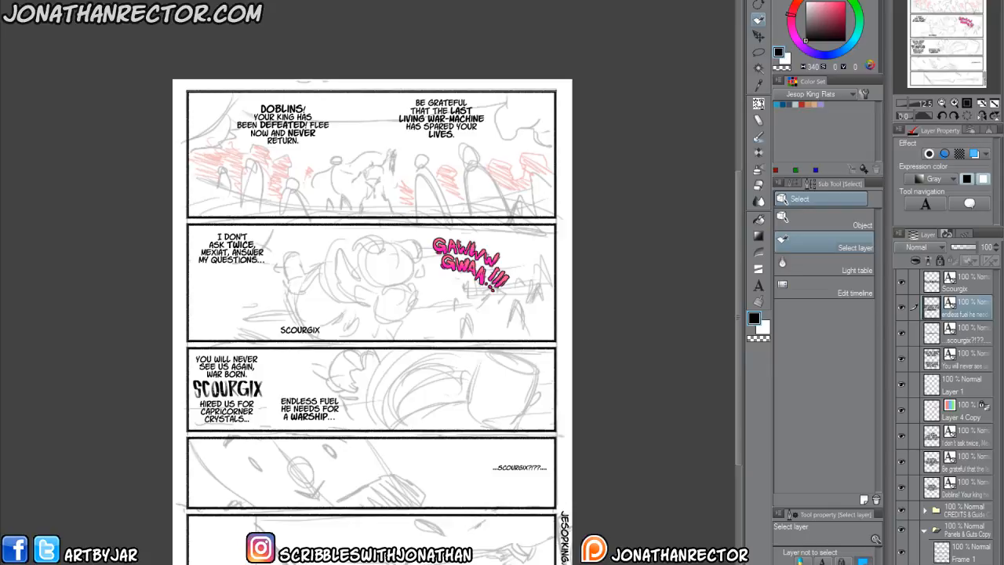
{"action": "left_click", "coordinate": [968, 288]}
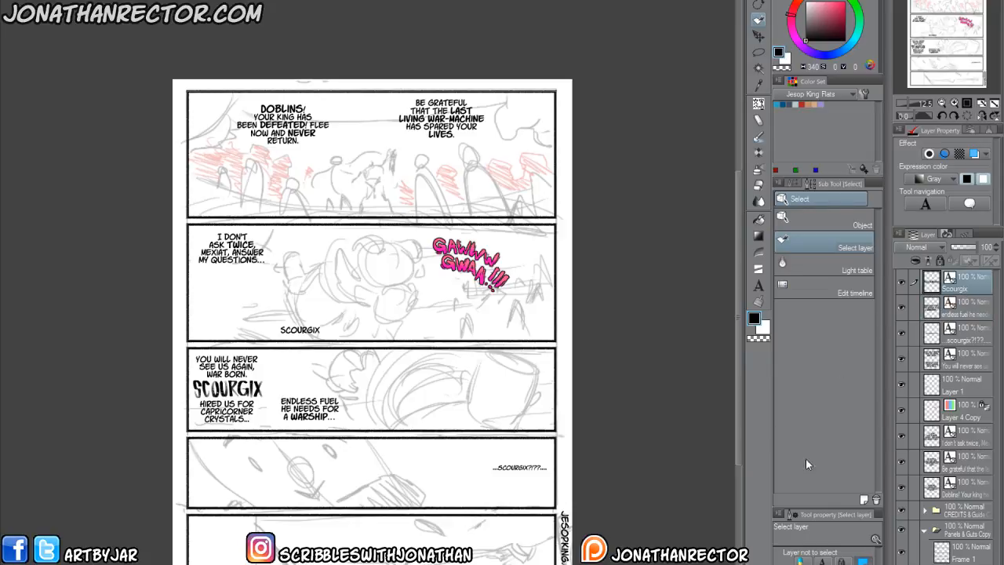
{"action": "key", "text": "k"}
{"action": "left_click_drag", "start_coordinate": [440, 500], "coordinate": [408, 512]}
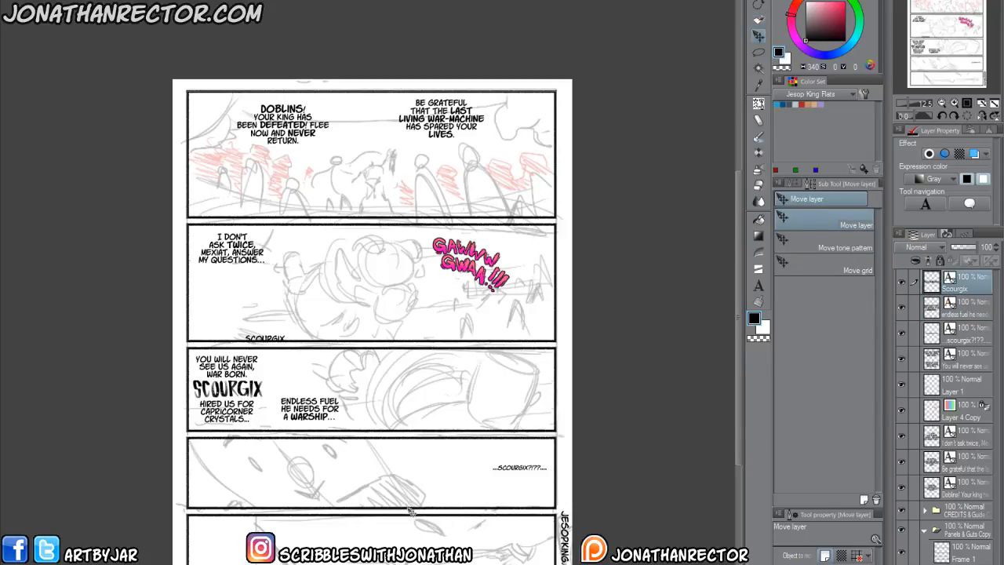
{"action": "left_click", "coordinate": [986, 564]}
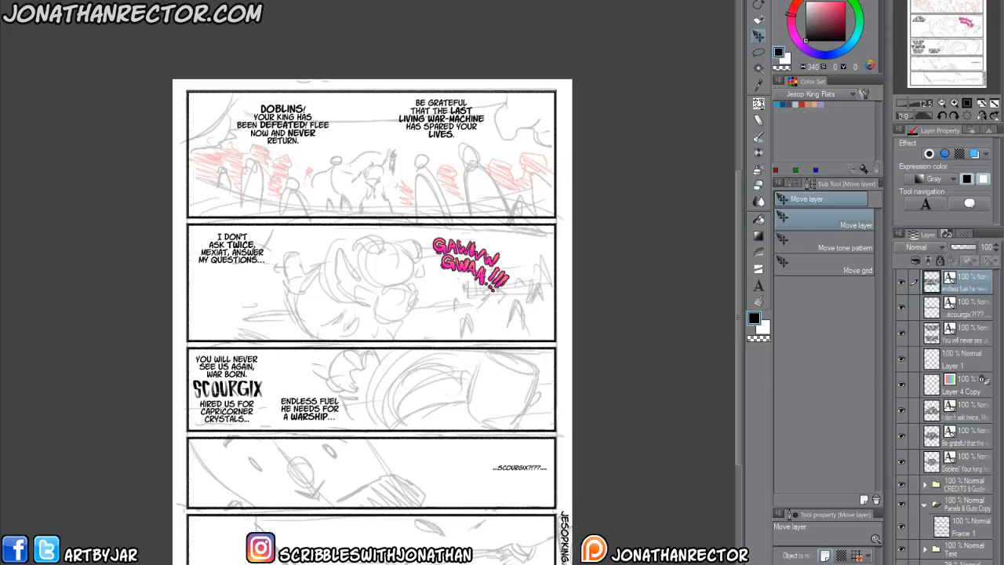
Move the "...Scourgix?!??..." text left and slightly down in the fourth panel, and switch to the page containing "Now stay down!".
{"action": "left_click", "coordinate": [971, 311]}
{"action": "left_click_drag", "start_coordinate": [469, 537], "coordinate": [424, 547]}
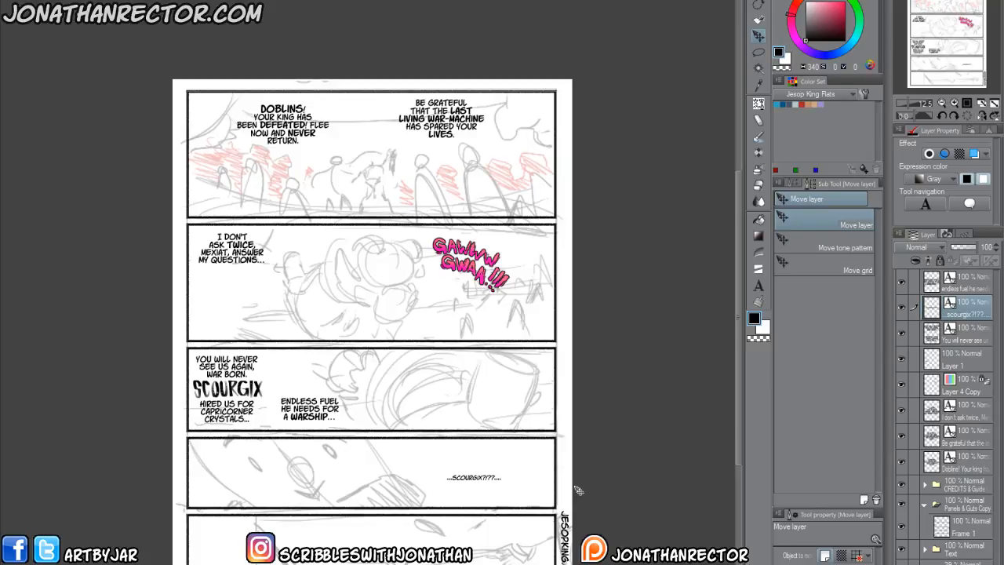
{"action": "left_click", "coordinate": [155, 2]}
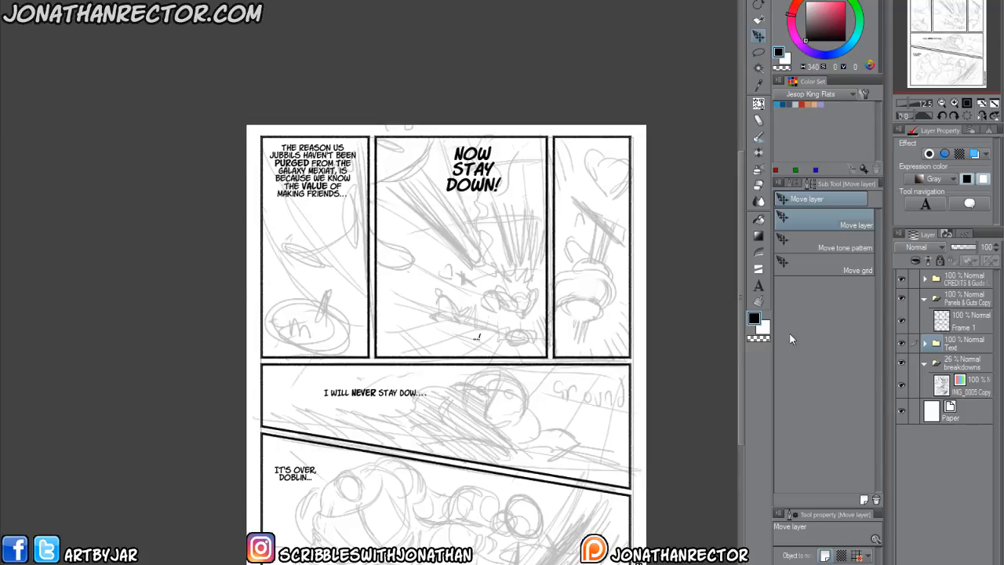
Lower the Text folder's opacity to 14% and the breakdowns folder's to 19%, and collapse the breakdowns folder.
{"action": "left_click", "coordinate": [961, 344]}
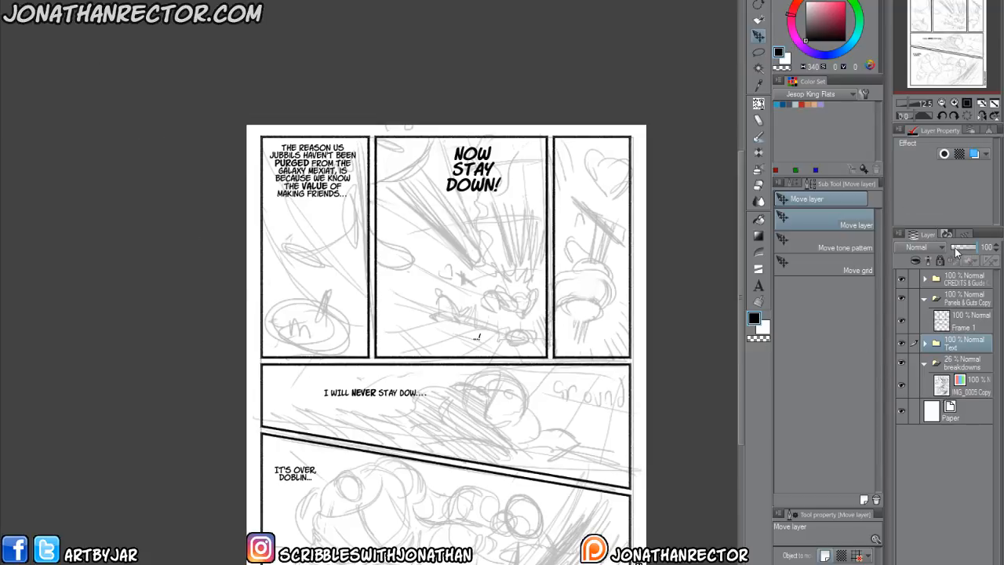
{"action": "left_click", "coordinate": [955, 247]}
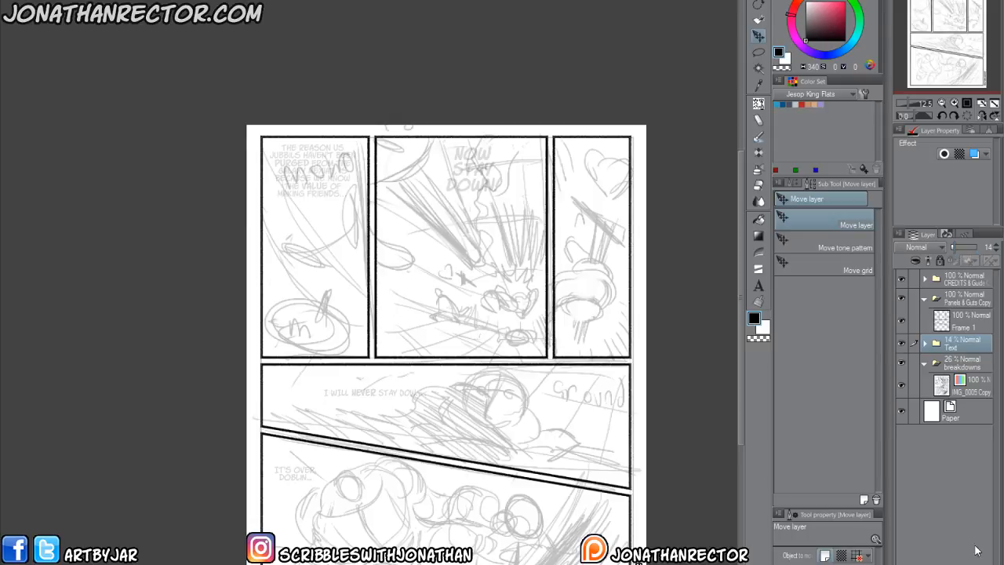
{"action": "left_click", "coordinate": [964, 369]}
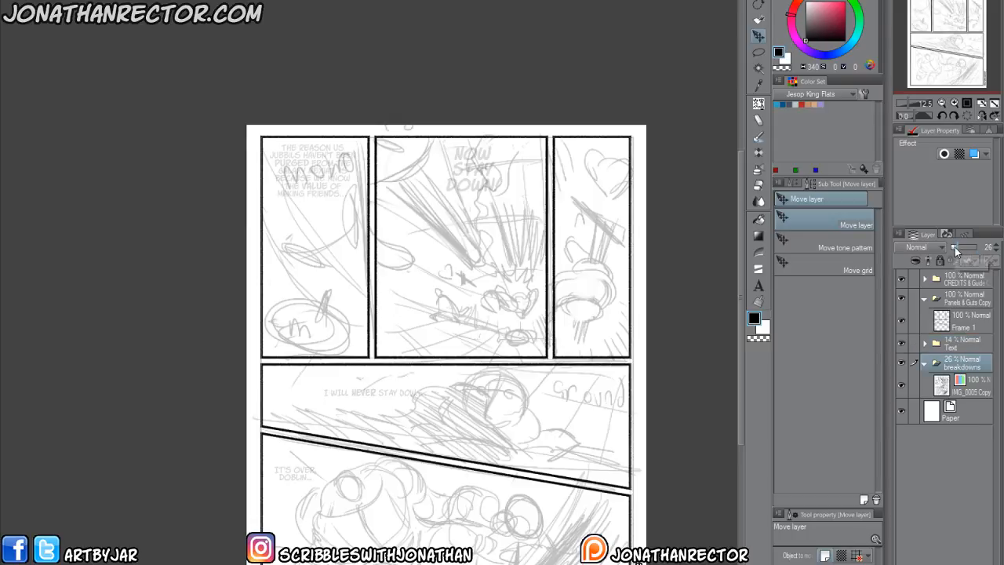
{"action": "left_click", "coordinate": [956, 245]}
{"action": "left_click", "coordinate": [955, 247]}
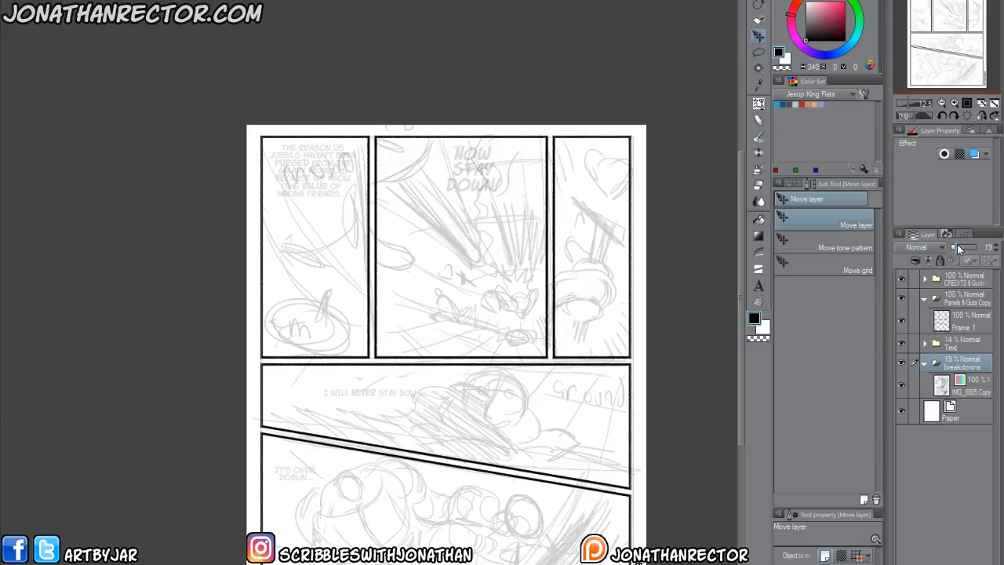
{"action": "left_click", "coordinate": [924, 363]}
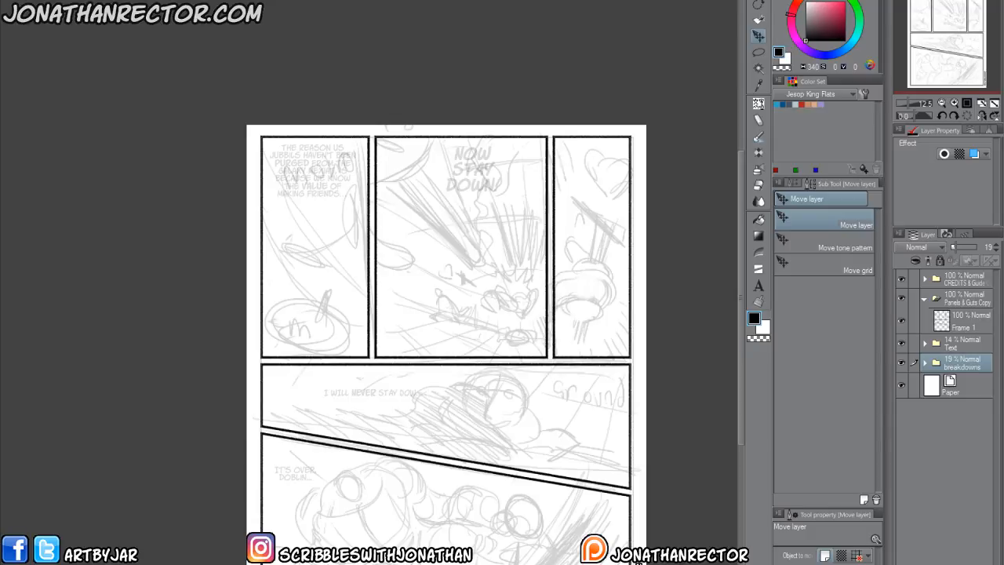
Run the Coloring Folders auto action from the Comic Actions MS set to add panel folders above the breakdowns folder.
{"action": "left_click", "coordinate": [947, 234]}
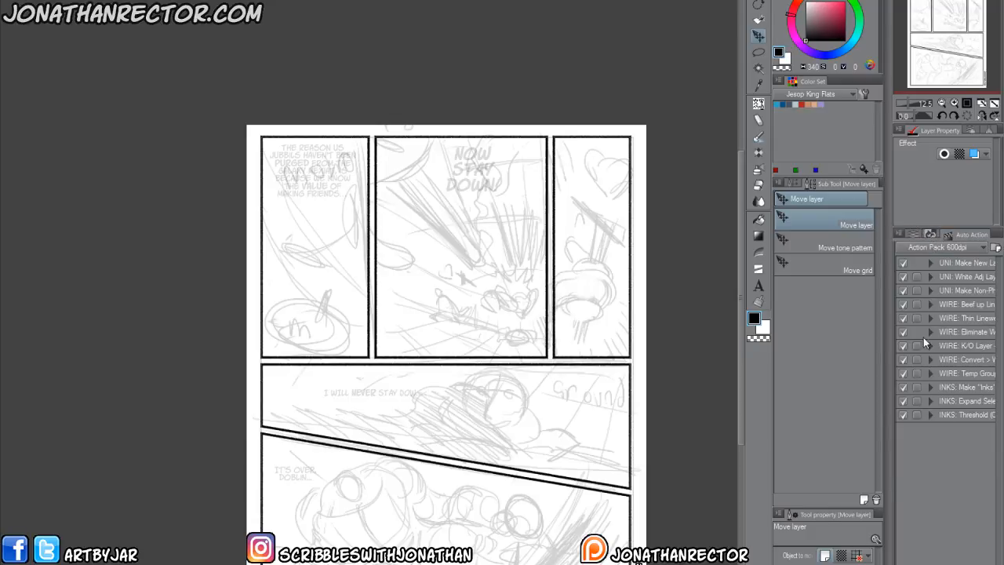
{"action": "left_click", "coordinate": [926, 247]}
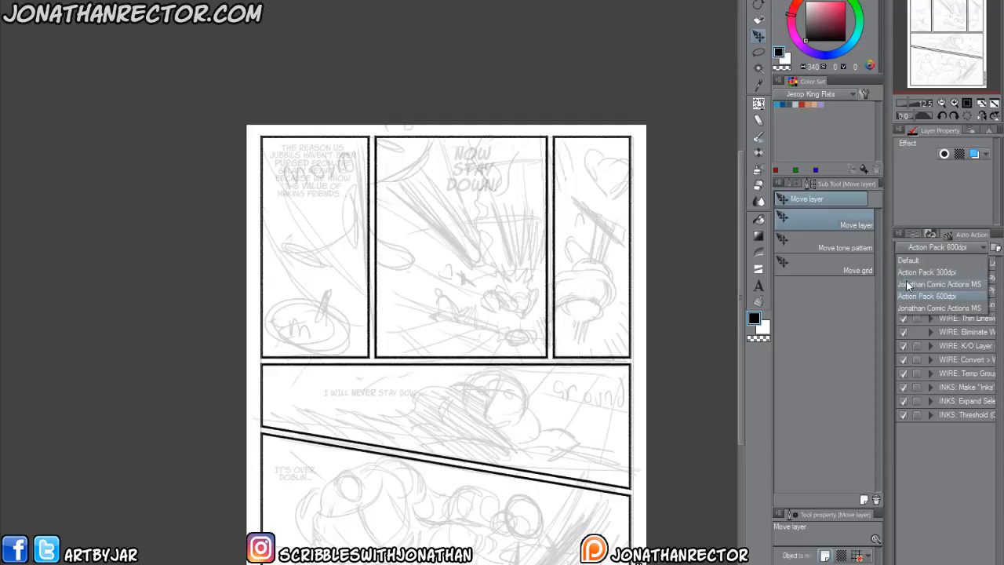
{"action": "left_click", "coordinate": [909, 284]}
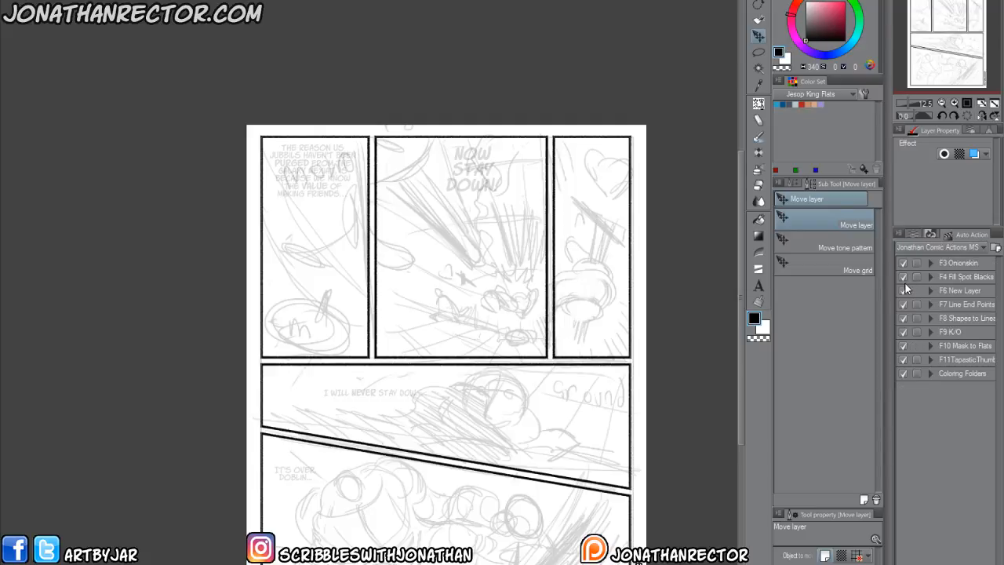
{"action": "left_click", "coordinate": [954, 373]}
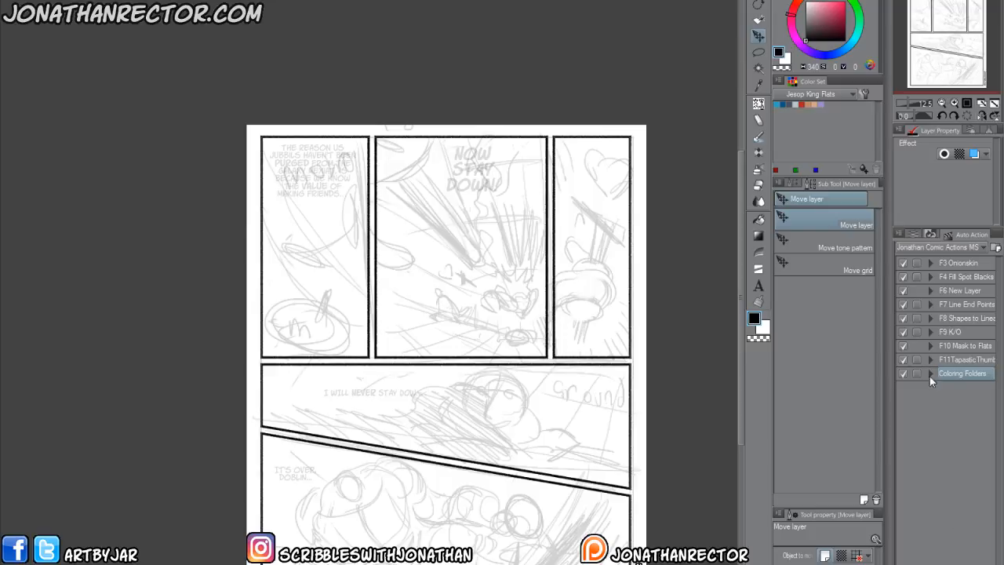
{"action": "left_click", "coordinate": [914, 233]}
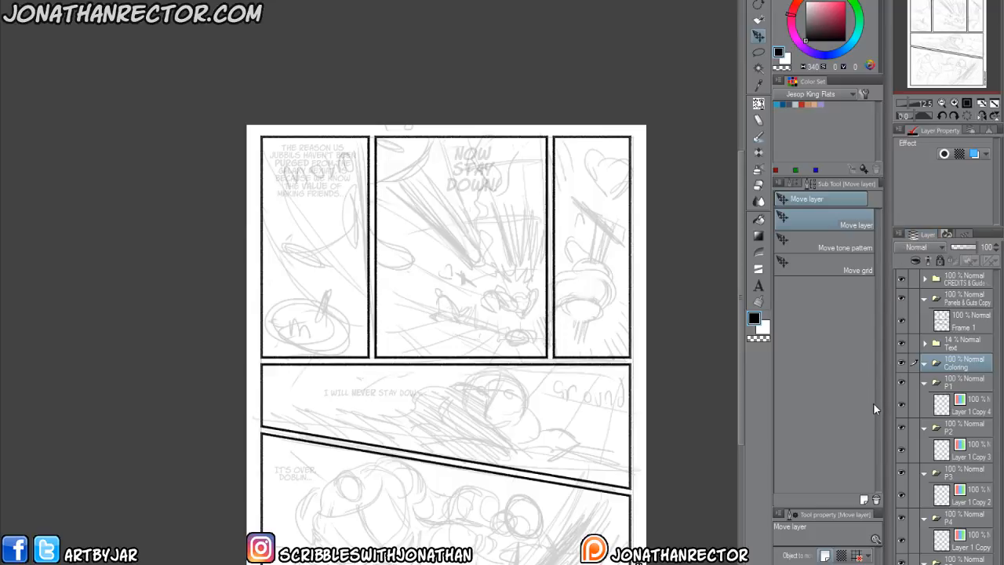
Rename the Coloring folder as BREAKDOWNS and collapse its P1 to P5 subfolders.
{"action": "double_click", "coordinate": [954, 365]}
{"action": "type", "text": "BREAKDOWNS"}
{"action": "left_click", "coordinate": [924, 383]}
{"action": "left_click", "coordinate": [925, 383]}
{"action": "left_click", "coordinate": [924, 383]}
{"action": "left_click", "coordinate": [924, 401]}
{"action": "left_click", "coordinate": [925, 421]}
{"action": "left_click", "coordinate": [924, 441]}
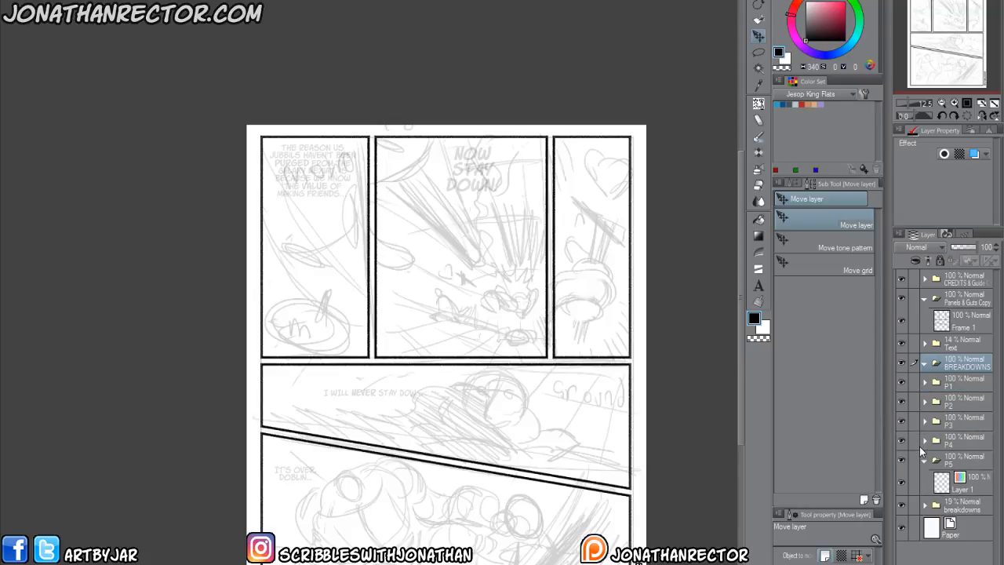
{"action": "left_click", "coordinate": [923, 466]}
Rename the old breakdowns folder holding the rough sketch as THUMBS.
{"action": "double_click", "coordinate": [964, 480]}
{"action": "type", "text": "THUMBS"}
{"action": "key", "text": "Return"}
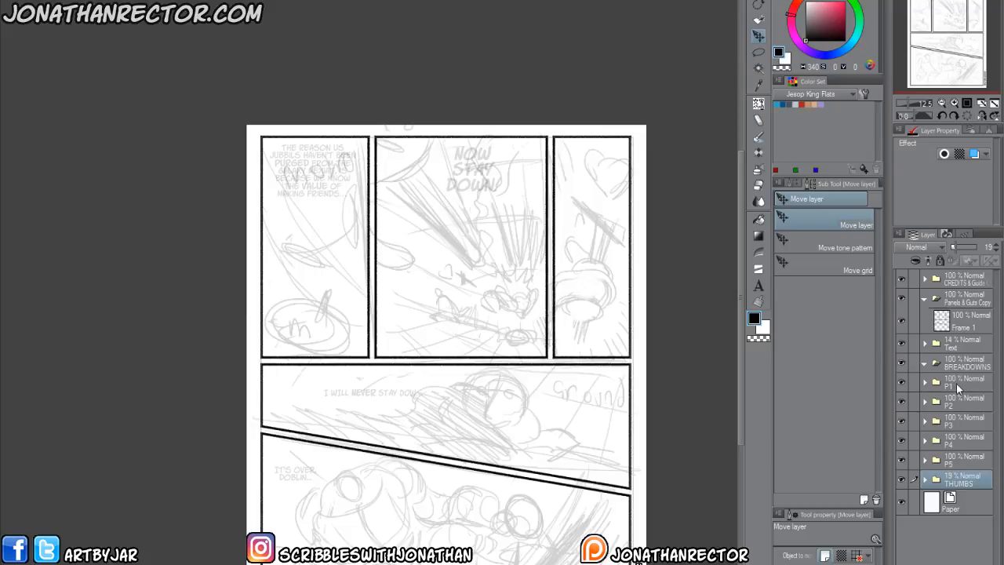
Activate the drawing layer inside the P1 folder and choose the Jon Pencil 2 brush.
{"action": "left_click", "coordinate": [925, 382]}
{"action": "left_click", "coordinate": [934, 404]}
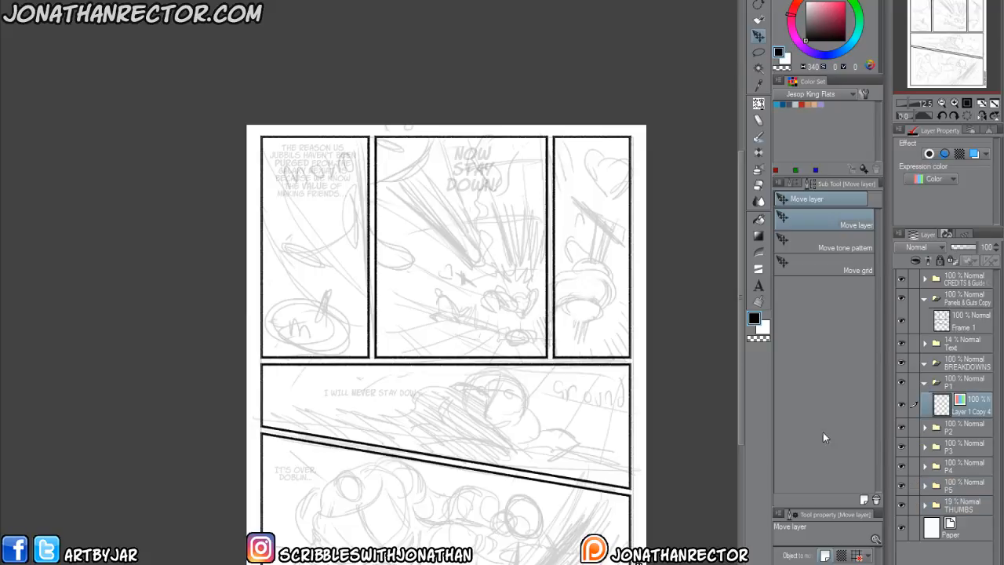
{"action": "scroll", "coordinate": [281, 395], "scroll_direction": "up", "scroll_amount": 2}
{"action": "left_click_drag", "start_coordinate": [323, 347], "coordinate": [254, 470]}
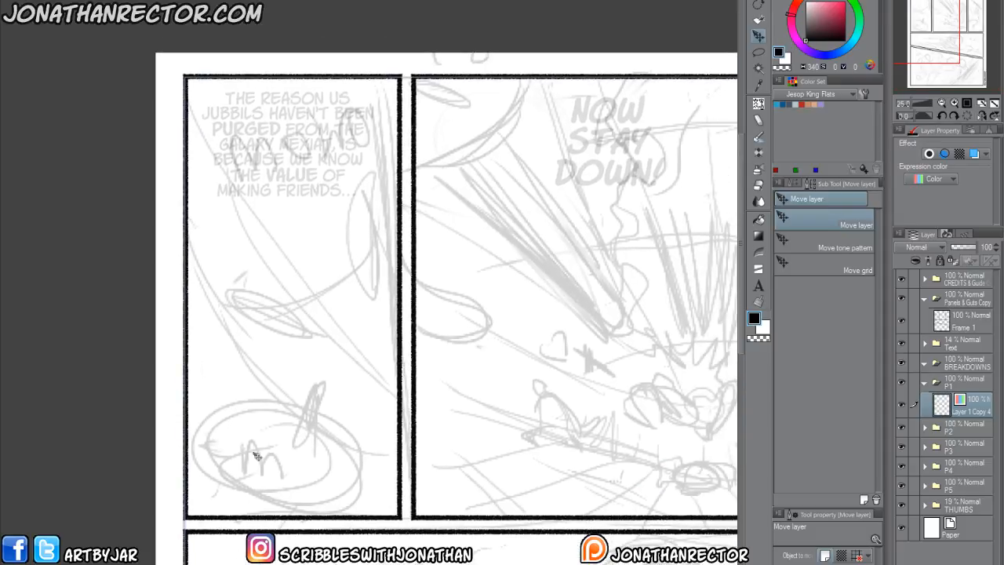
{"action": "key", "text": "p"}
{"action": "left_click_drag", "start_coordinate": [263, 400], "coordinate": [246, 347]}
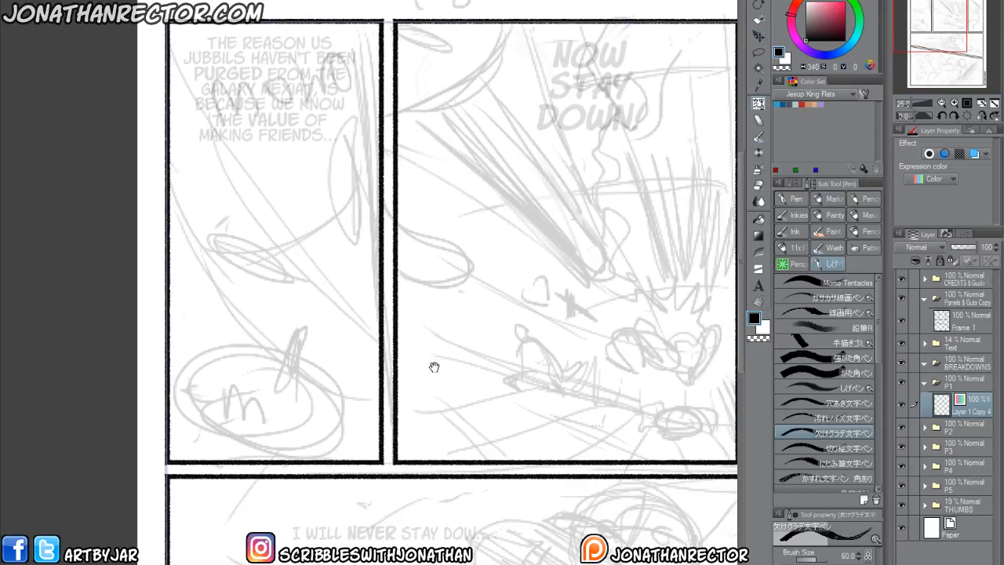
{"action": "scroll", "coordinate": [276, 388], "scroll_direction": "down", "scroll_amount": 2}
{"action": "left_click_drag", "start_coordinate": [296, 403], "coordinate": [358, 397]}
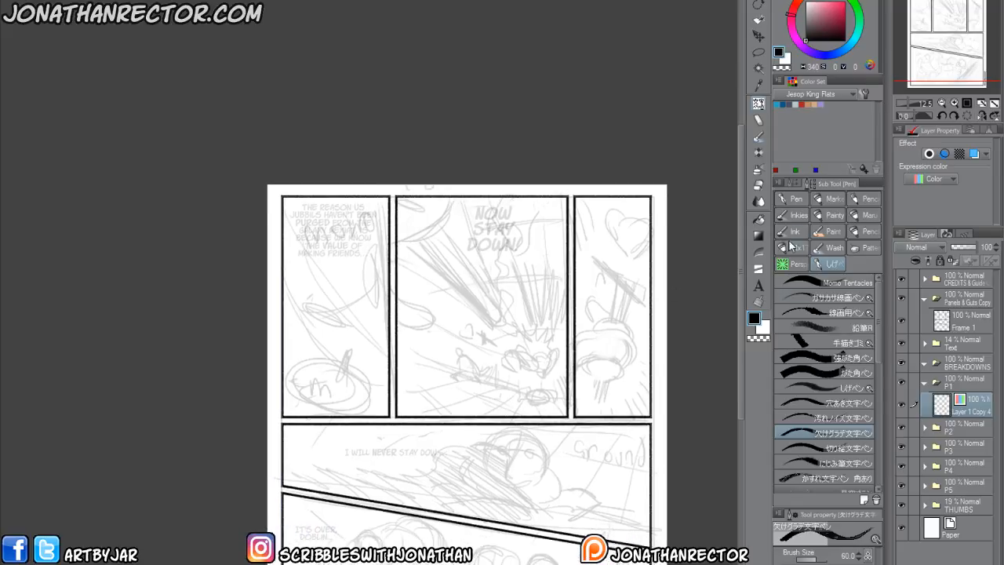
{"action": "left_click", "coordinate": [790, 202]}
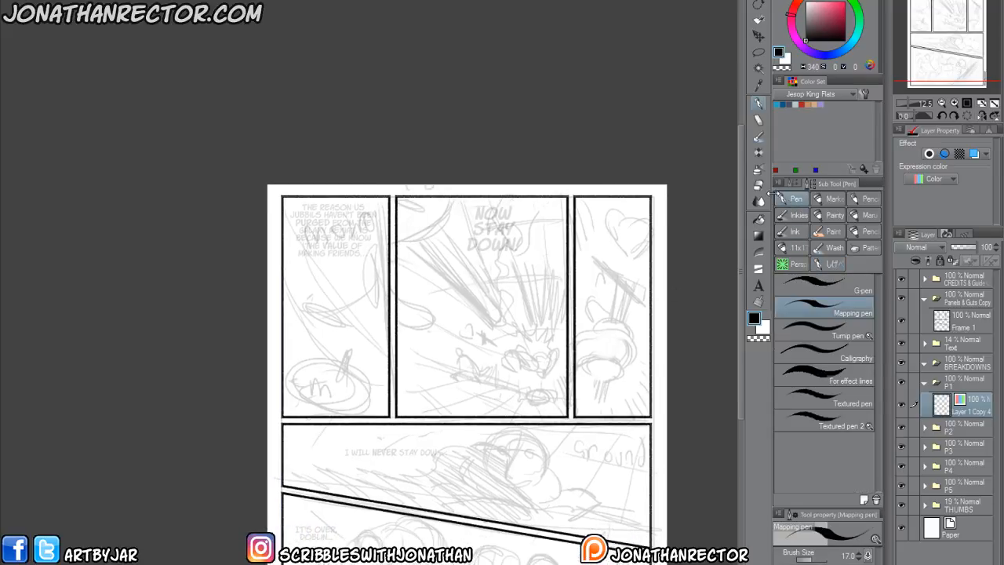
{"action": "left_click", "coordinate": [791, 246]}
{"action": "left_click", "coordinate": [793, 328]}
Enlarge the Jon Pencil 2 brush to 40 using test scribbles in the first panel, and erase the scribbles.
{"action": "left_click_drag", "start_coordinate": [338, 288], "coordinate": [353, 324]}
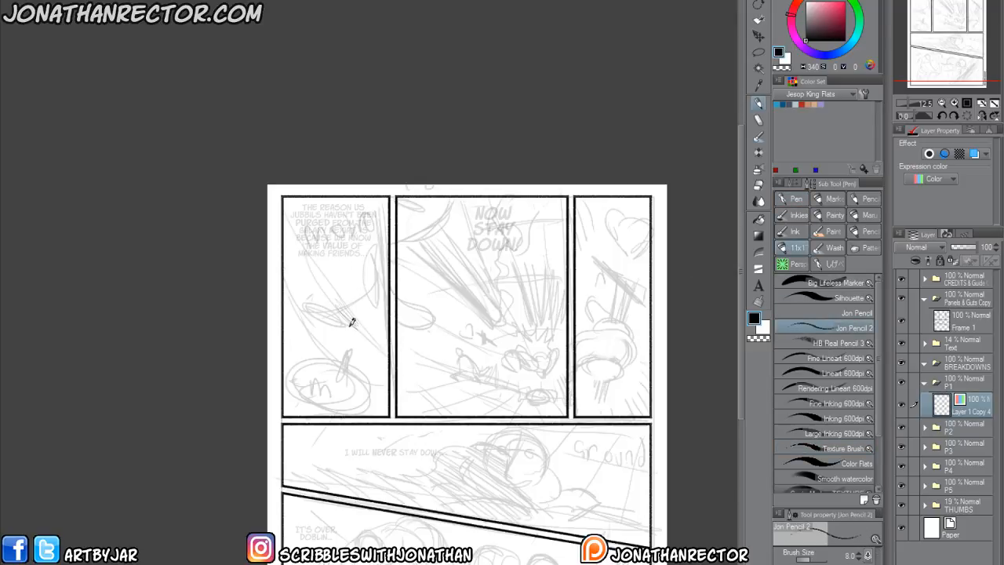
{"action": "key", "text": "bracketright"}
{"action": "key", "text": "bracketright"}
{"action": "key", "text": "bracketright"}
{"action": "key", "text": "bracketright"}
{"action": "key", "text": "bracketright"}
{"action": "key", "text": "bracketright"}
{"action": "key", "text": "bracketright"}
{"action": "key", "text": "bracketright"}
{"action": "key", "text": "bracketright"}
{"action": "mouse_move", "coordinate": [331, 303]}
{"action": "left_mouse_down"}
{"action": "mouse_move", "coordinate": [350, 326]}
{"action": "mouse_move", "coordinate": [334, 318]}
{"action": "mouse_move", "coordinate": [345, 333]}
{"action": "mouse_move", "coordinate": [334, 339]}
{"action": "mouse_move", "coordinate": [313, 291]}
{"action": "mouse_move", "coordinate": [314, 322]}
{"action": "mouse_move", "coordinate": [338, 353]}
{"action": "mouse_move", "coordinate": [305, 306]}
{"action": "mouse_move", "coordinate": [316, 346]}
{"action": "left_mouse_up"}
{"action": "key", "text": "bracketright"}
{"action": "key", "text": "bracketleft"}
{"action": "key", "text": "e"}
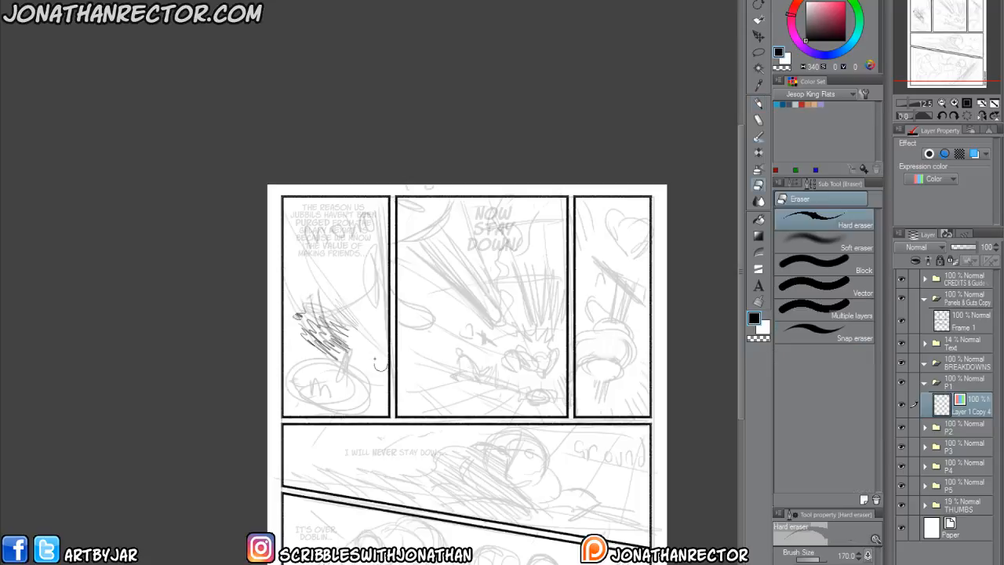
{"action": "key", "text": "bracketright"}
{"action": "mouse_move", "coordinate": [353, 325]}
{"action": "left_mouse_down"}
{"action": "mouse_move", "coordinate": [344, 337]}
{"action": "mouse_move", "coordinate": [289, 314]}
{"action": "left_mouse_up"}
{"action": "key", "text": "p"}
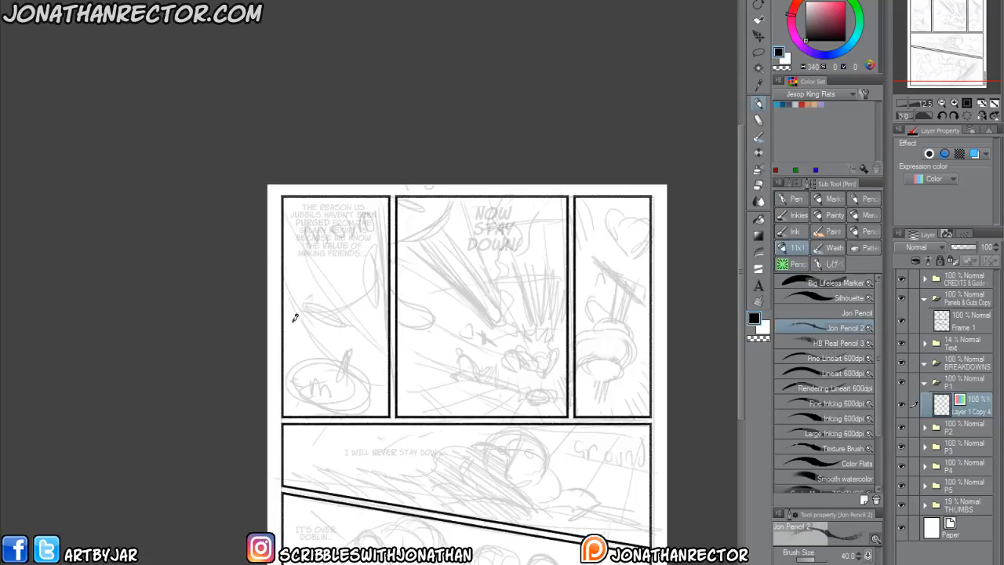
Set the pen-type cursor to Brush size and Dot in the cursor preferences.
{"action": "left_click", "coordinate": [32, 1]}
{"action": "mouse_move", "coordinate": [12, 1]}
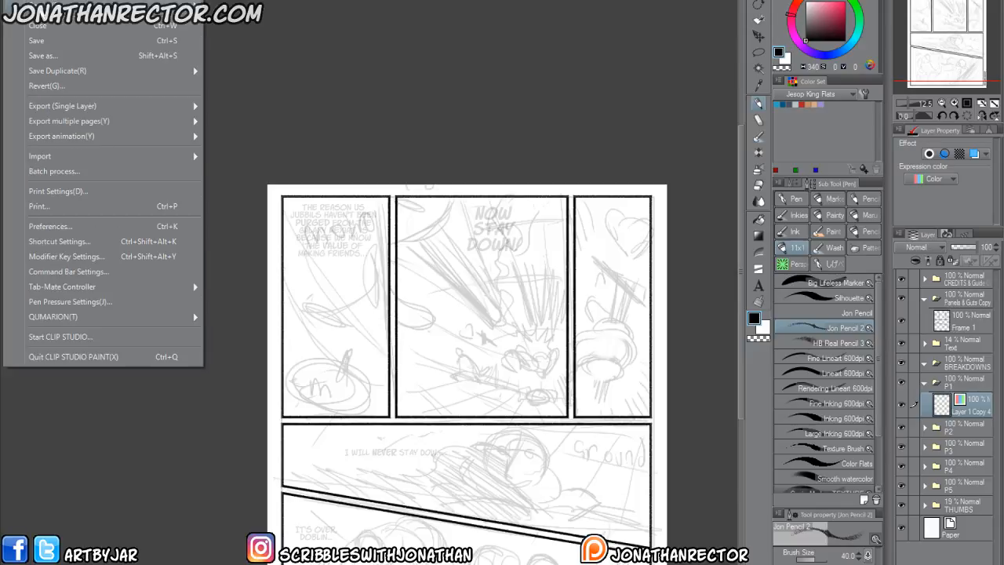
{"action": "left_click", "coordinate": [45, 239]}
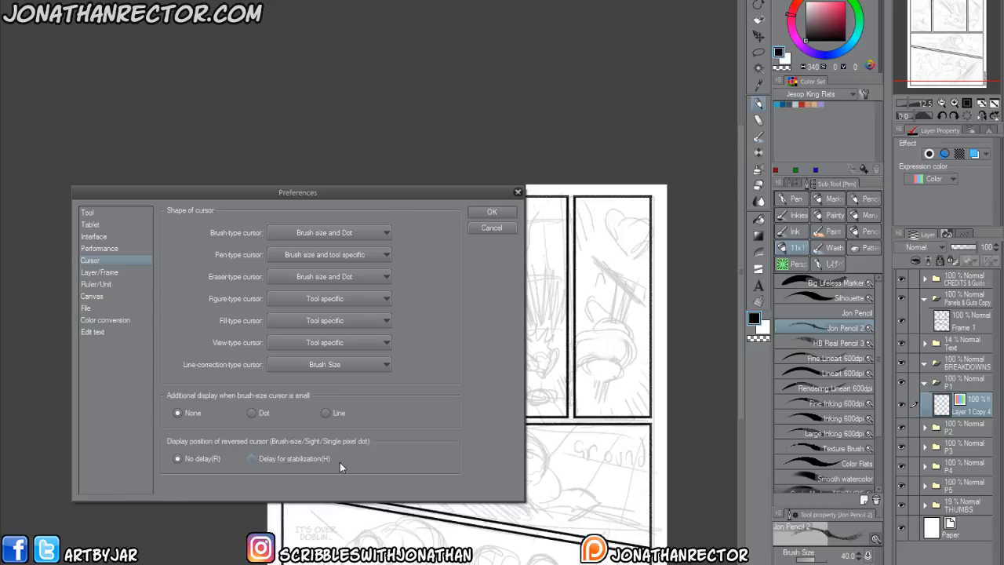
{"action": "left_click_drag", "start_coordinate": [244, 192], "coordinate": [401, 98]}
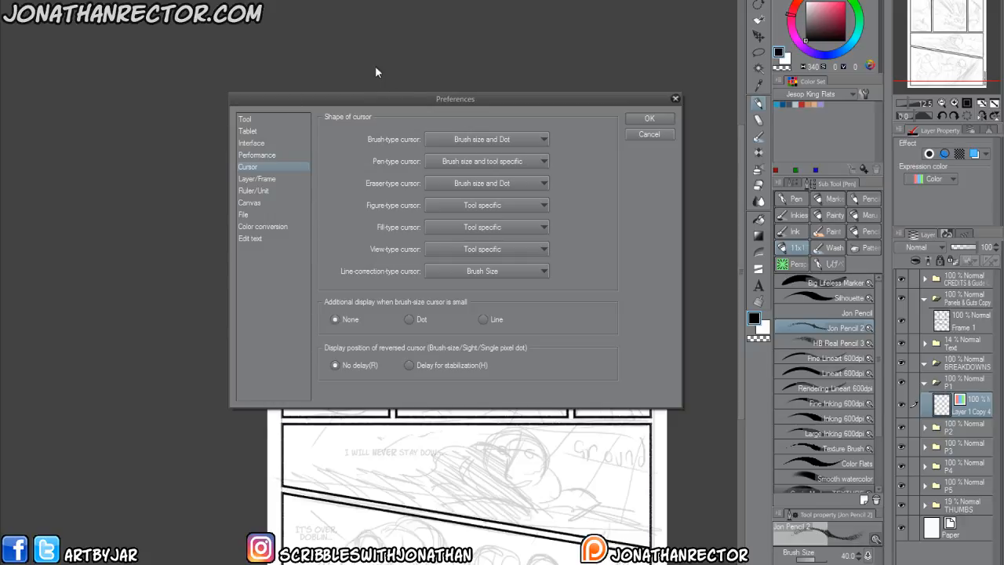
{"action": "left_click", "coordinate": [441, 142]}
{"action": "left_click", "coordinate": [413, 132]}
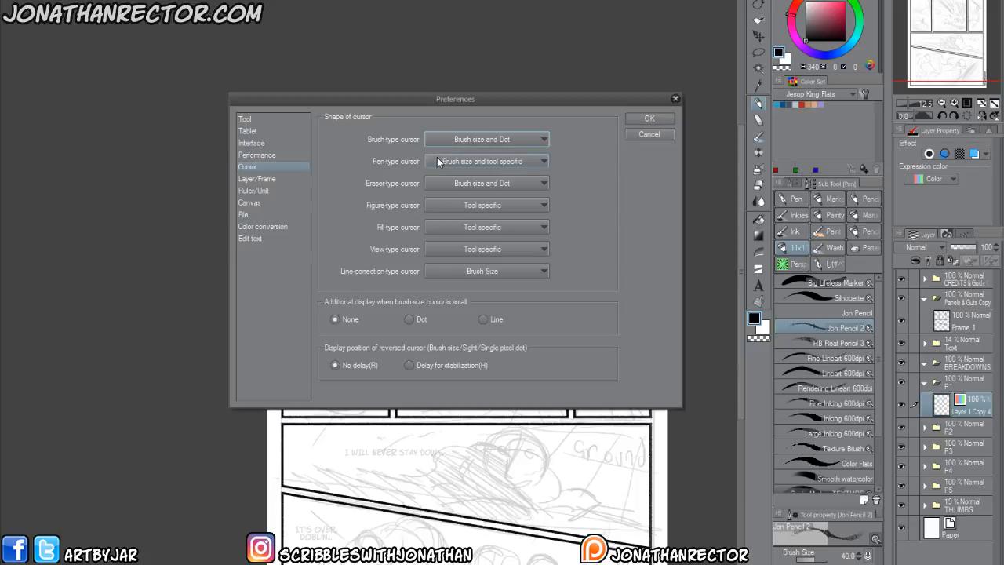
{"action": "left_click", "coordinate": [438, 164]}
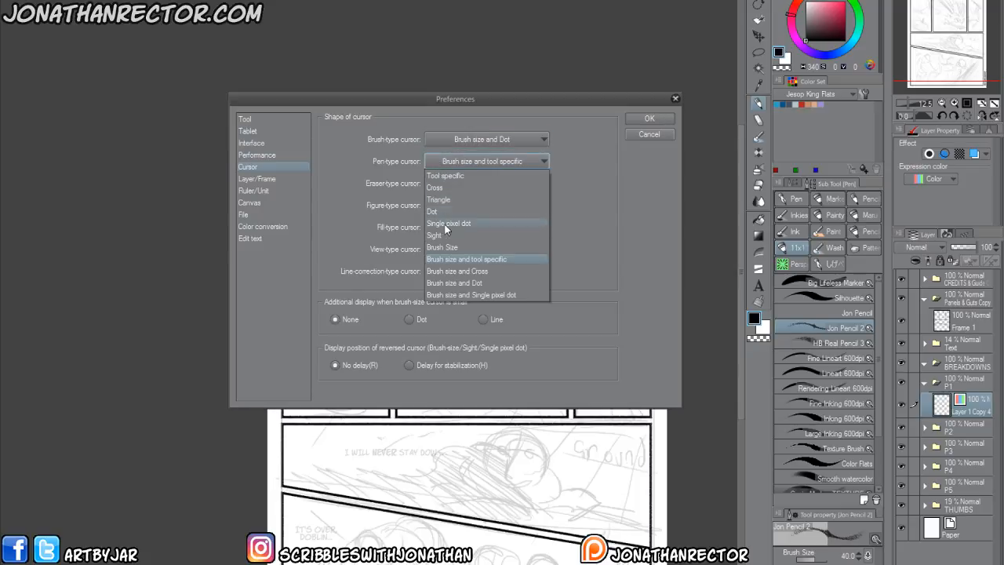
{"action": "left_click", "coordinate": [514, 281]}
{"action": "left_click", "coordinate": [634, 121]}
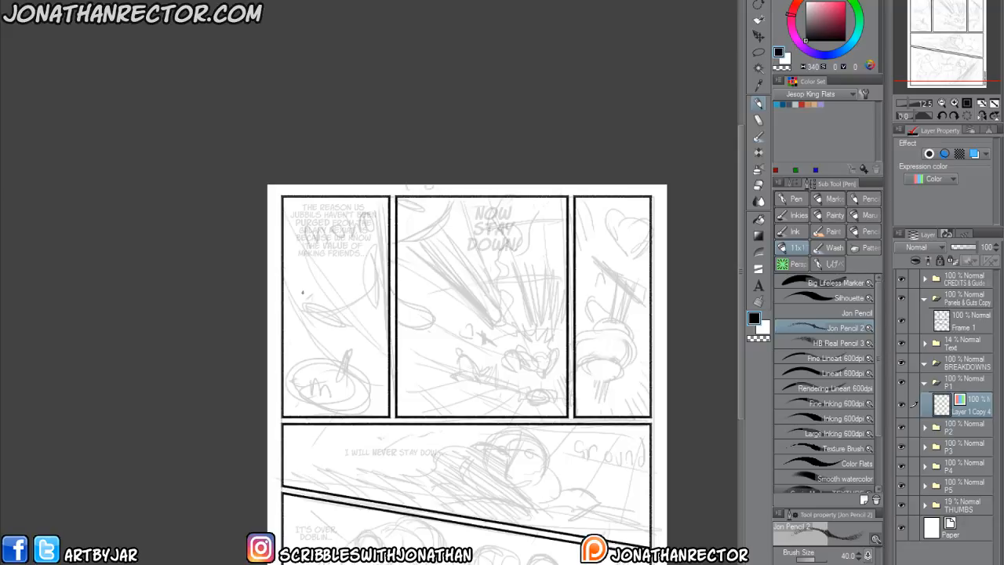
Sketch the close-up face's construction in the first panel: a diagonal centre line, curved brow guides and the jaw curve.
{"action": "scroll", "coordinate": [302, 291], "scroll_direction": "up", "scroll_amount": 3}
{"action": "left_click_drag", "start_coordinate": [333, 349], "coordinate": [258, 322]}
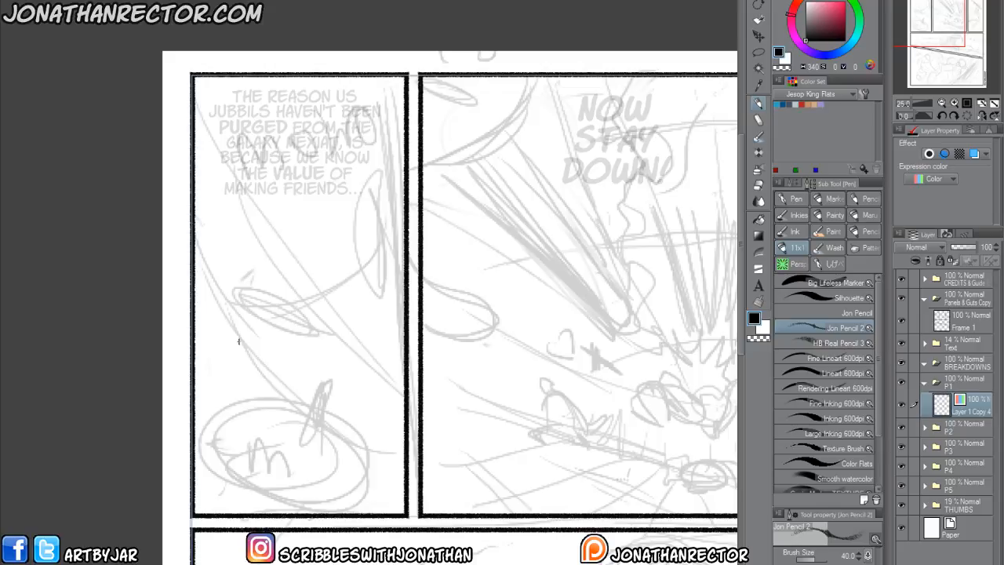
{"action": "mouse_move", "coordinate": [197, 239]}
{"action": "left_mouse_down"}
{"action": "mouse_move", "coordinate": [254, 418]}
{"action": "mouse_move", "coordinate": [317, 454]}
{"action": "mouse_move", "coordinate": [402, 465]}
{"action": "left_mouse_up"}
{"action": "mouse_move", "coordinate": [219, 50]}
{"action": "left_mouse_down"}
{"action": "mouse_move", "coordinate": [317, 290]}
{"action": "mouse_move", "coordinate": [402, 423]}
{"action": "left_mouse_up"}
{"action": "left_click_drag", "start_coordinate": [278, 189], "coordinate": [396, 420]}
{"action": "left_click_drag", "start_coordinate": [194, 271], "coordinate": [322, 328]}
{"action": "mouse_move", "coordinate": [215, 299]}
{"action": "left_mouse_down"}
{"action": "mouse_move", "coordinate": [365, 299]}
{"action": "mouse_move", "coordinate": [429, 240]}
{"action": "left_mouse_up"}
{"action": "left_click_drag", "start_coordinate": [405, 275], "coordinate": [229, 306]}
{"action": "mouse_move", "coordinate": [198, 271]}
{"action": "left_mouse_down"}
{"action": "mouse_move", "coordinate": [298, 315]}
{"action": "mouse_move", "coordinate": [433, 224]}
{"action": "left_mouse_up"}
{"action": "mouse_move", "coordinate": [196, 243]}
{"action": "left_mouse_down"}
{"action": "mouse_move", "coordinate": [238, 393]}
{"action": "mouse_move", "coordinate": [392, 471]}
{"action": "left_mouse_up"}
{"action": "left_click_drag", "start_coordinate": [289, 428], "coordinate": [416, 466]}
Erase the stray construction lines beyond the first panel's border and inside the face, and return to the pencil.
{"action": "key", "text": "e"}
{"action": "mouse_move", "coordinate": [418, 275]}
{"action": "left_mouse_down"}
{"action": "mouse_move", "coordinate": [429, 235]}
{"action": "mouse_move", "coordinate": [432, 250]}
{"action": "left_mouse_up"}
{"action": "left_click_drag", "start_coordinate": [318, 405], "coordinate": [261, 395]}
{"action": "key", "text": "p"}
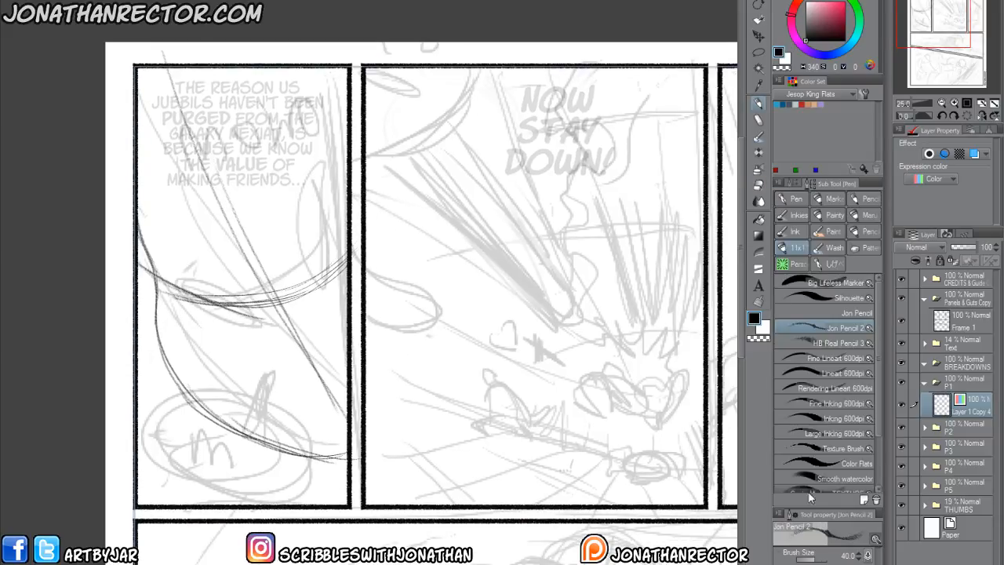
Tint the THUMBS folder red with the layer color effect and reactivate the drawing layer in P1.
{"action": "left_click", "coordinate": [968, 509]}
{"action": "left_click", "coordinate": [973, 155]}
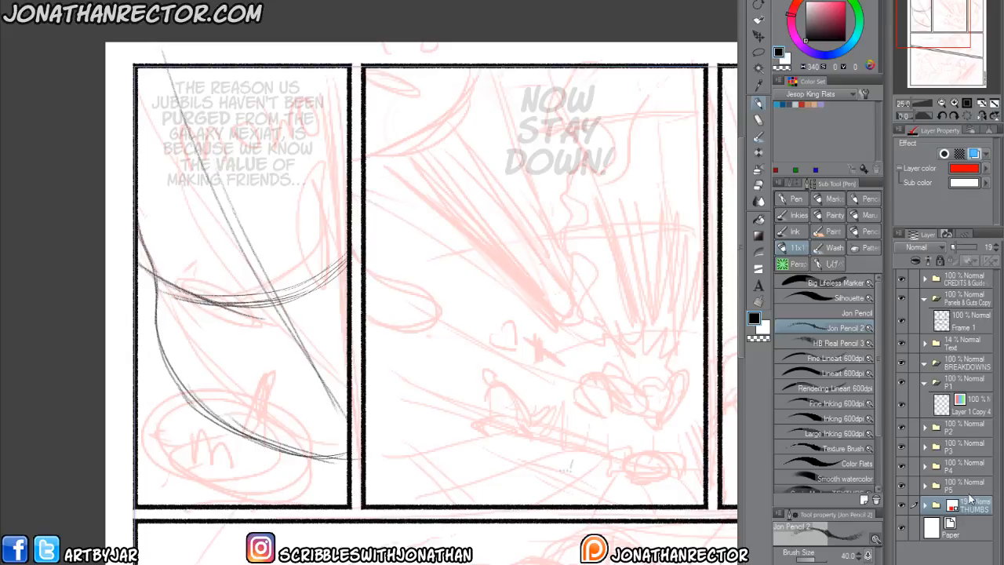
{"action": "left_click", "coordinate": [970, 408]}
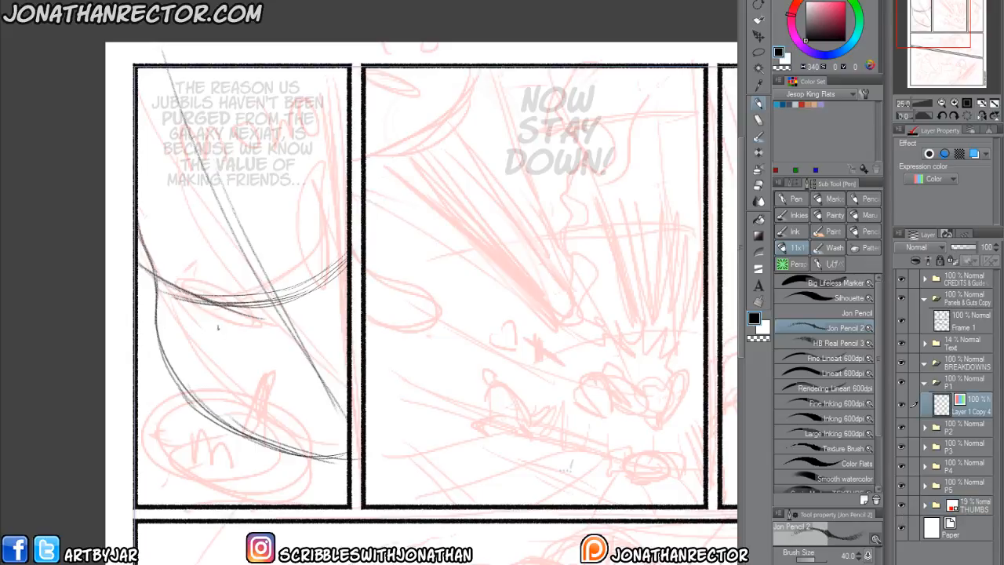
Sketch the heavy, slanted brow of the face in the first panel along the curved brow guide.
{"action": "mouse_move", "coordinate": [233, 372]}
{"action": "left_mouse_down"}
{"action": "mouse_move", "coordinate": [251, 390]}
{"action": "mouse_move", "coordinate": [215, 379]}
{"action": "left_mouse_up"}
{"action": "left_click_drag", "start_coordinate": [204, 326], "coordinate": [217, 372]}
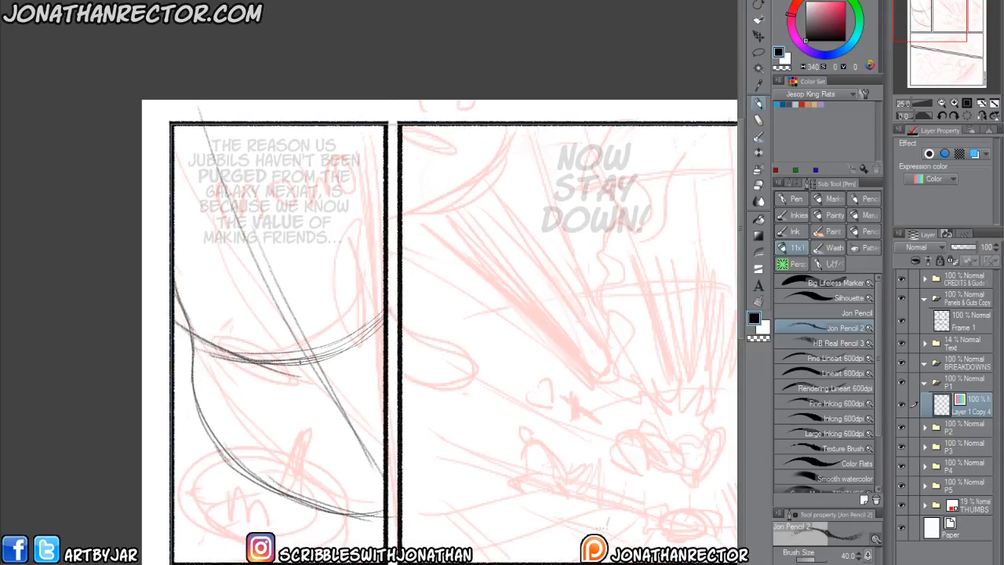
{"action": "mouse_move", "coordinate": [295, 354]}
{"action": "left_mouse_down"}
{"action": "mouse_move", "coordinate": [238, 361]}
{"action": "mouse_move", "coordinate": [187, 308]}
{"action": "mouse_move", "coordinate": [289, 354]}
{"action": "left_mouse_up"}
{"action": "mouse_move", "coordinate": [203, 314]}
{"action": "left_mouse_down"}
{"action": "mouse_move", "coordinate": [292, 358]}
{"action": "mouse_move", "coordinate": [246, 353]}
{"action": "mouse_move", "coordinate": [297, 360]}
{"action": "left_mouse_up"}
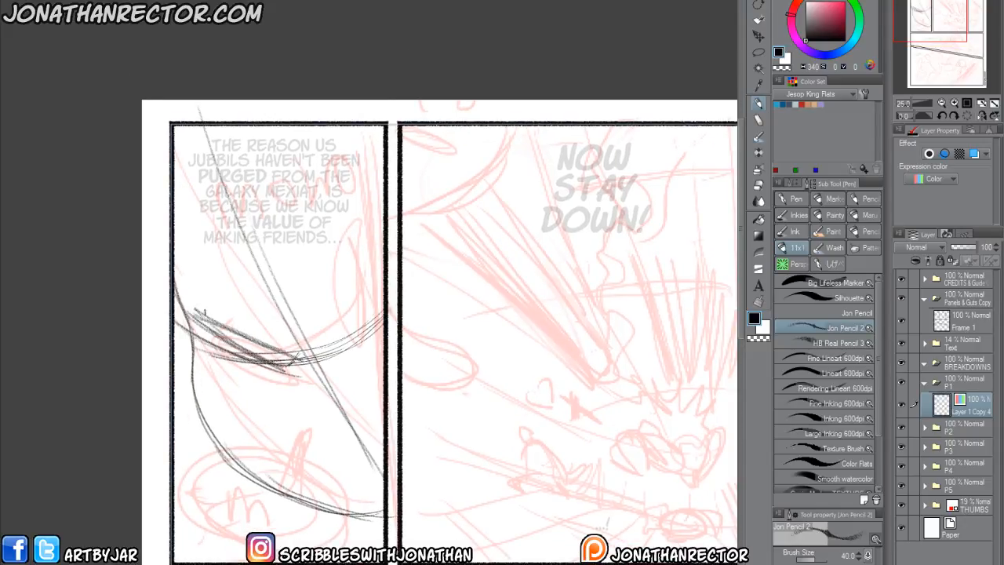
{"action": "mouse_move", "coordinate": [212, 335]}
{"action": "left_mouse_down"}
{"action": "mouse_move", "coordinate": [259, 391]}
{"action": "mouse_move", "coordinate": [295, 378]}
{"action": "mouse_move", "coordinate": [283, 397]}
{"action": "mouse_move", "coordinate": [212, 389]}
{"action": "left_mouse_up"}
{"action": "left_click_drag", "start_coordinate": [222, 354], "coordinate": [179, 358]}
{"action": "mouse_move", "coordinate": [214, 317]}
{"action": "left_mouse_down"}
{"action": "mouse_move", "coordinate": [177, 354]}
{"action": "mouse_move", "coordinate": [176, 344]}
{"action": "left_mouse_up"}
{"action": "left_click_drag", "start_coordinate": [221, 337], "coordinate": [193, 375]}
Sketch the lobed outline across the top of the head, and add small marks beside the eye and a firmer jawline.
{"action": "mouse_move", "coordinate": [251, 374]}
{"action": "left_mouse_down"}
{"action": "mouse_move", "coordinate": [219, 394]}
{"action": "mouse_move", "coordinate": [303, 378]}
{"action": "mouse_move", "coordinate": [220, 377]}
{"action": "mouse_move", "coordinate": [265, 448]}
{"action": "left_mouse_up"}
{"action": "left_click_drag", "start_coordinate": [401, 228], "coordinate": [190, 279]}
{"action": "mouse_move", "coordinate": [203, 353]}
{"action": "left_mouse_down"}
{"action": "mouse_move", "coordinate": [191, 292]}
{"action": "mouse_move", "coordinate": [250, 237]}
{"action": "left_mouse_up"}
{"action": "mouse_move", "coordinate": [190, 268]}
{"action": "left_mouse_down"}
{"action": "mouse_move", "coordinate": [287, 208]}
{"action": "mouse_move", "coordinate": [339, 204]}
{"action": "mouse_move", "coordinate": [426, 238]}
{"action": "mouse_move", "coordinate": [355, 224]}
{"action": "mouse_move", "coordinate": [253, 238]}
{"action": "mouse_move", "coordinate": [200, 269]}
{"action": "left_mouse_up"}
{"action": "mouse_move", "coordinate": [212, 424]}
{"action": "left_mouse_down"}
{"action": "mouse_move", "coordinate": [201, 391]}
{"action": "mouse_move", "coordinate": [233, 414]}
{"action": "mouse_move", "coordinate": [205, 419]}
{"action": "left_mouse_up"}
{"action": "mouse_move", "coordinate": [202, 381]}
{"action": "left_mouse_down"}
{"action": "mouse_move", "coordinate": [232, 420]}
{"action": "mouse_move", "coordinate": [207, 420]}
{"action": "left_mouse_up"}
{"action": "mouse_move", "coordinate": [234, 469]}
{"action": "left_mouse_down"}
{"action": "mouse_move", "coordinate": [333, 510]}
{"action": "mouse_move", "coordinate": [377, 512]}
{"action": "left_mouse_up"}
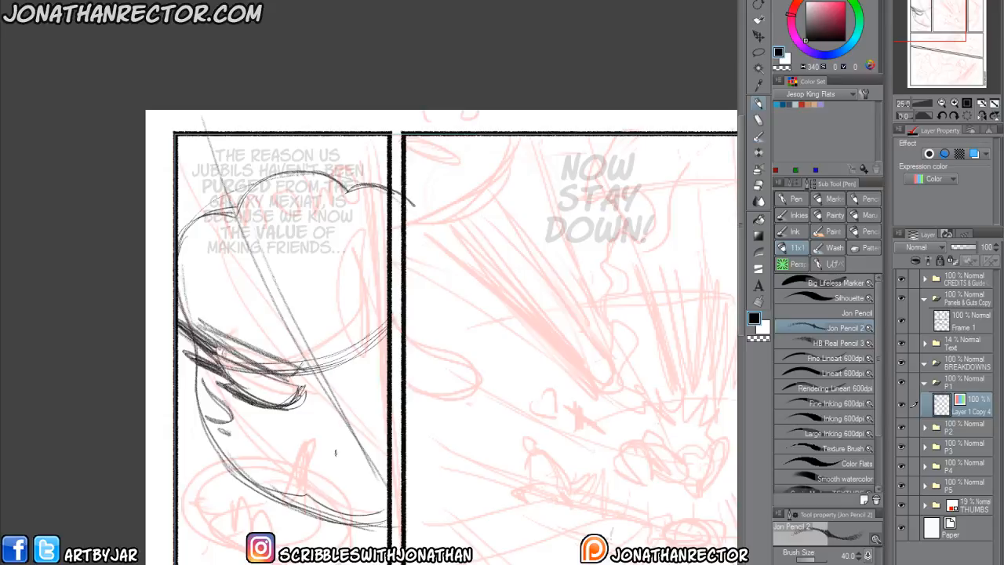
Draw the nose near the first panel's inner border and fill in the iris and lids of the eye.
{"action": "left_click_drag", "start_coordinate": [345, 464], "coordinate": [388, 446]}
{"action": "mouse_move", "coordinate": [238, 363]}
{"action": "left_mouse_down"}
{"action": "mouse_move", "coordinate": [266, 397]}
{"action": "mouse_move", "coordinate": [295, 392]}
{"action": "left_mouse_up"}
{"action": "mouse_move", "coordinate": [237, 364]}
{"action": "left_mouse_down"}
{"action": "mouse_move", "coordinate": [289, 400]}
{"action": "mouse_move", "coordinate": [297, 393]}
{"action": "mouse_move", "coordinate": [260, 378]}
{"action": "mouse_move", "coordinate": [287, 391]}
{"action": "left_mouse_up"}
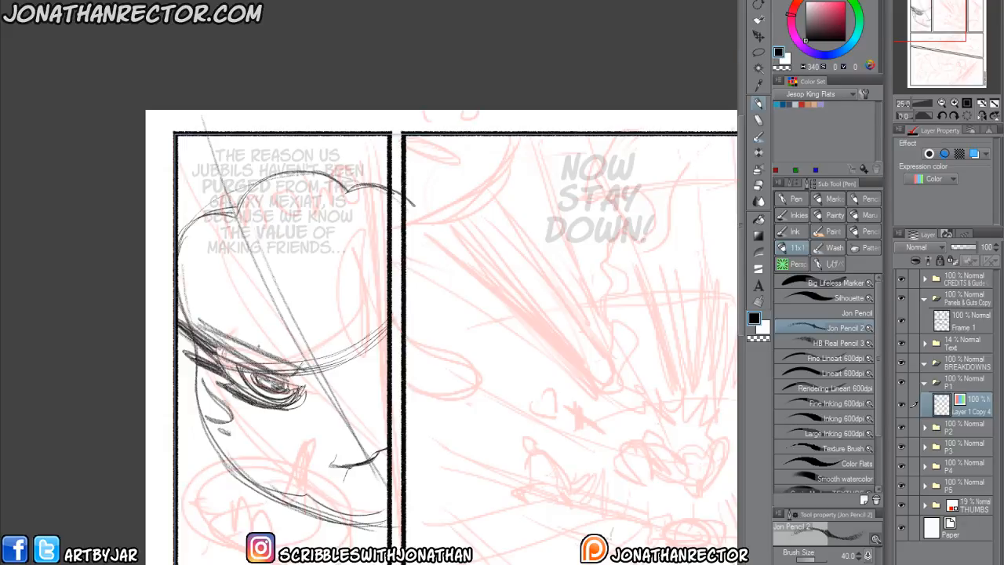
{"action": "left_click", "coordinate": [289, 0]}
{"action": "mouse_move", "coordinate": [329, 1]}
{"action": "left_click", "coordinate": [479, 2]}
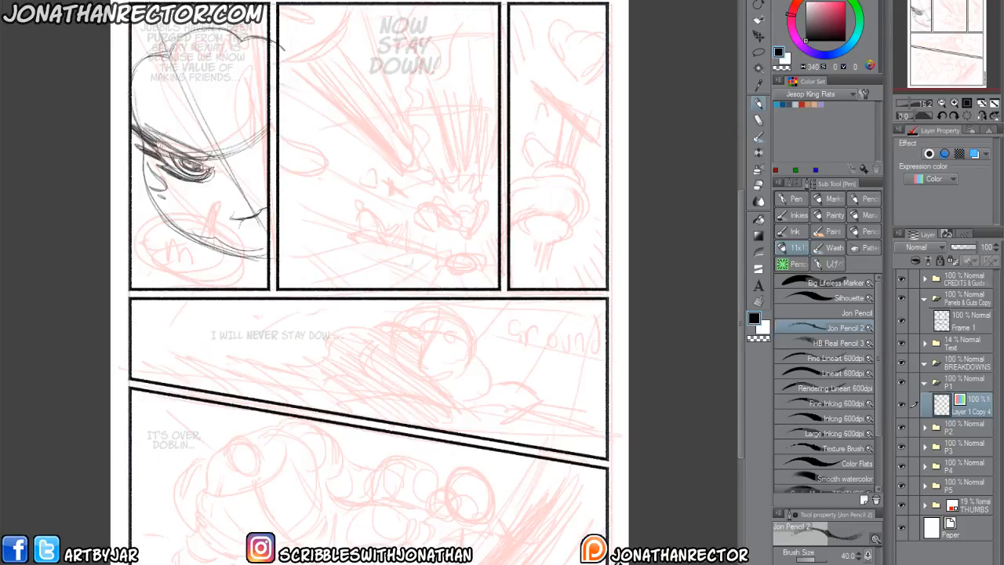
Switch to PureRef, dismiss the update notice, and frame the octopus character references beside the comic page.
{"action": "left_click_drag", "start_coordinate": [197, 1], "coordinate": [314, 1]}
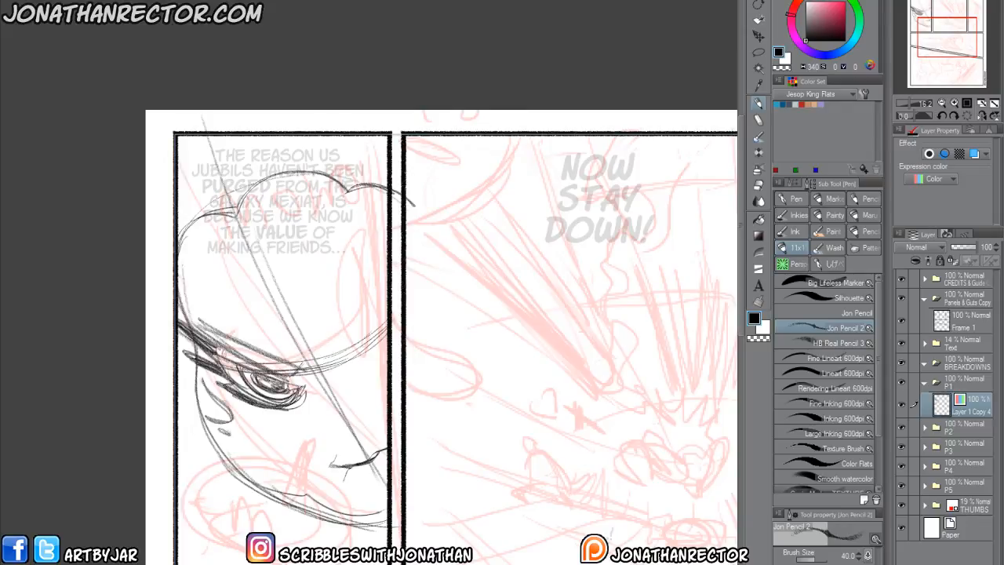
{"action": "key", "text": "ctrl+0"}
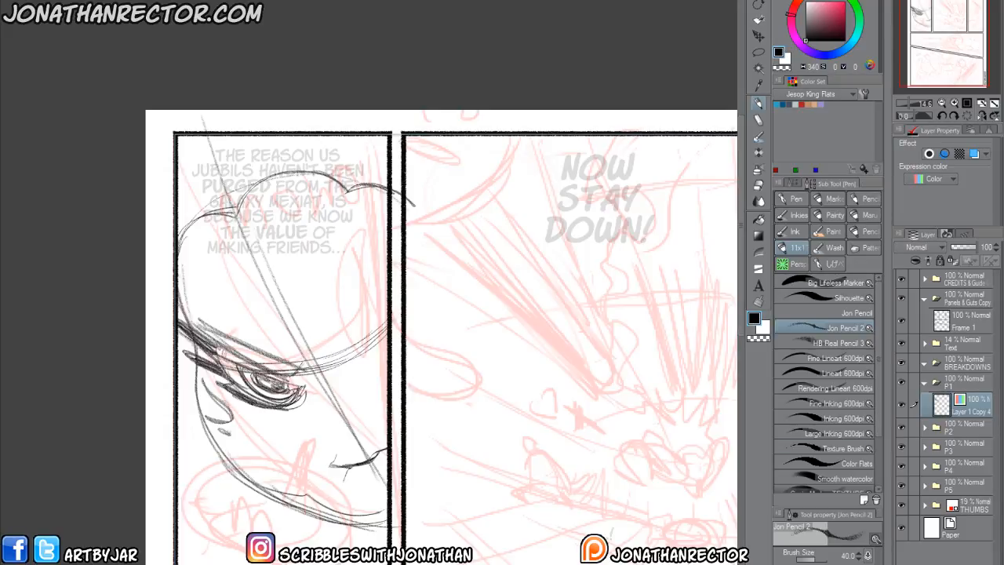
{"action": "right_click", "coordinate": [597, 156]}
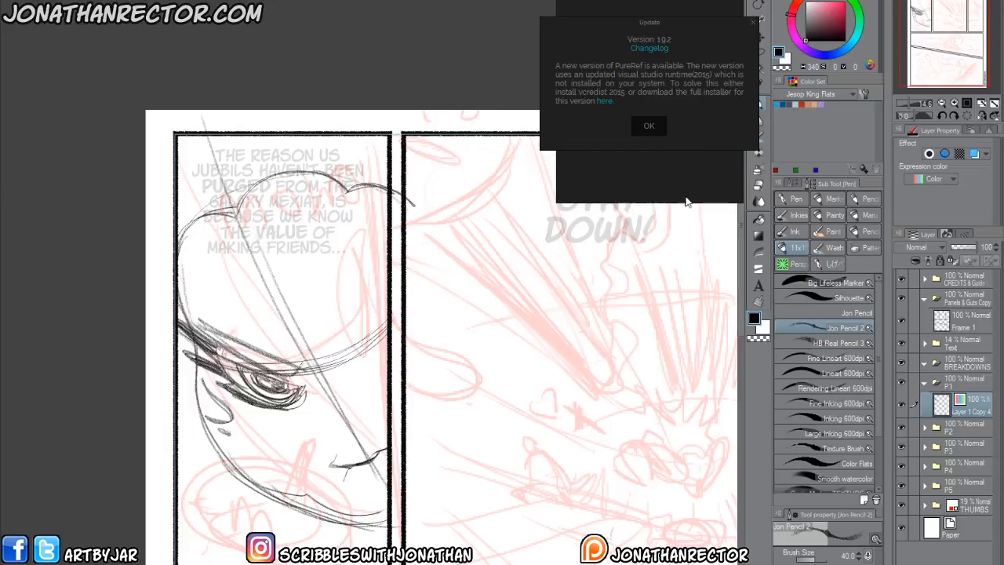
{"action": "left_click", "coordinate": [648, 126]}
{"action": "right_click", "coordinate": [649, 123]}
{"action": "mouse_move", "coordinate": [696, 336]}
{"action": "left_click", "coordinate": [774, 354]}
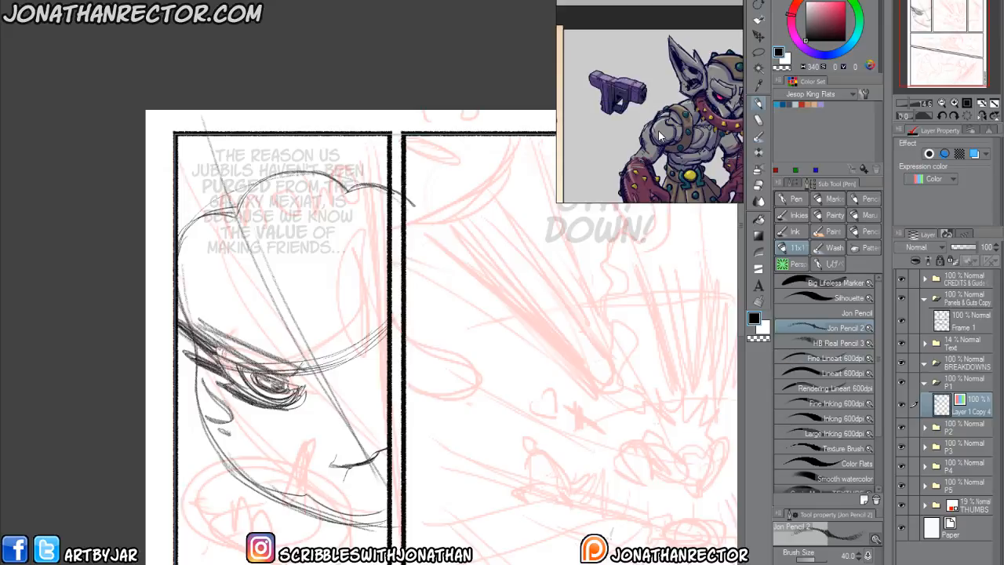
{"action": "left_click_drag", "start_coordinate": [659, 132], "coordinate": [687, 40]}
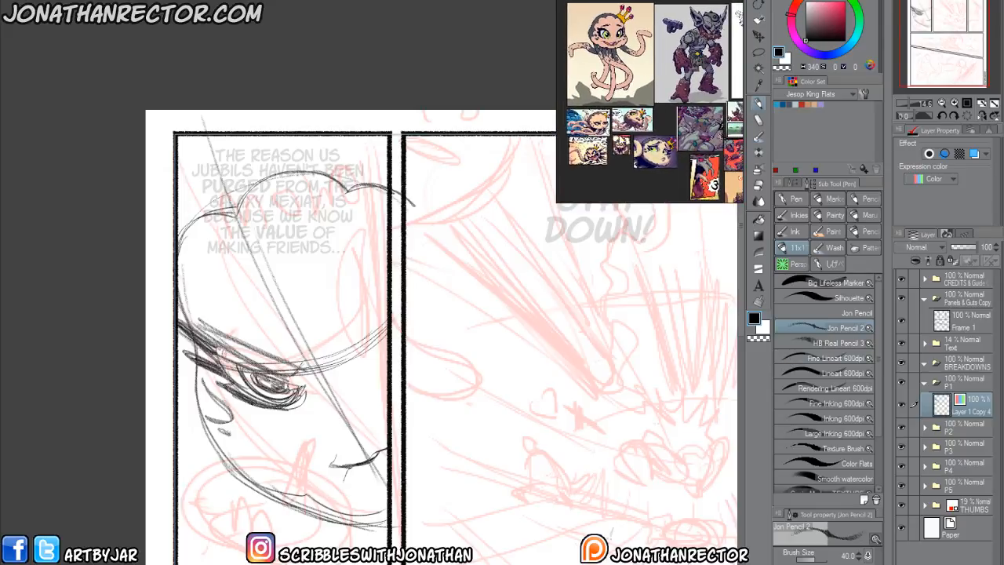
{"action": "scroll", "coordinate": [605, 145], "scroll_direction": "up", "scroll_amount": 6}
{"action": "left_click_drag", "start_coordinate": [607, 152], "coordinate": [621, 124]}
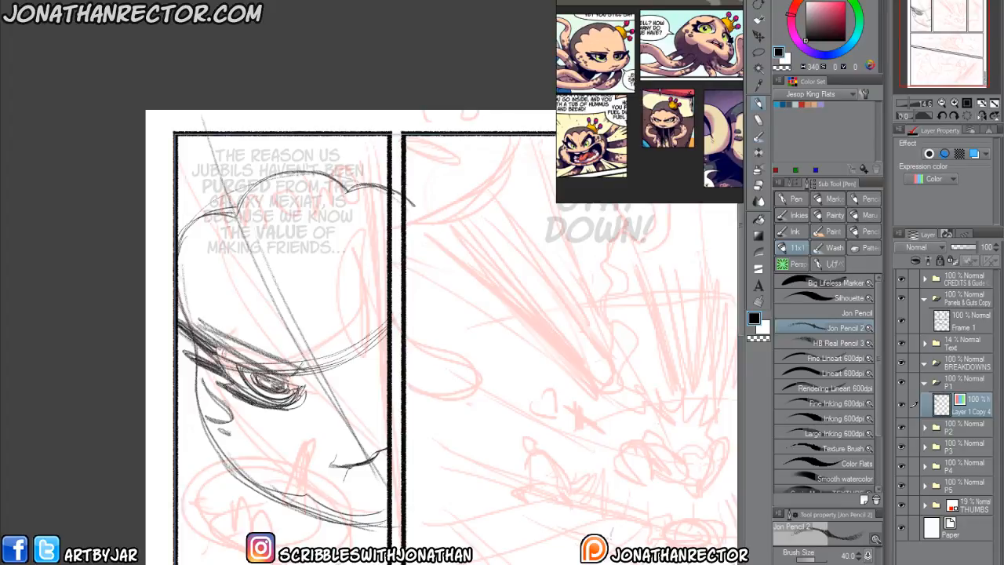
Lasso the eye and brow in the first panel, rotate them to a steeper slant, and deselect.
{"action": "left_click_drag", "start_coordinate": [261, 407], "coordinate": [235, 409]}
{"action": "key", "text": "m"}
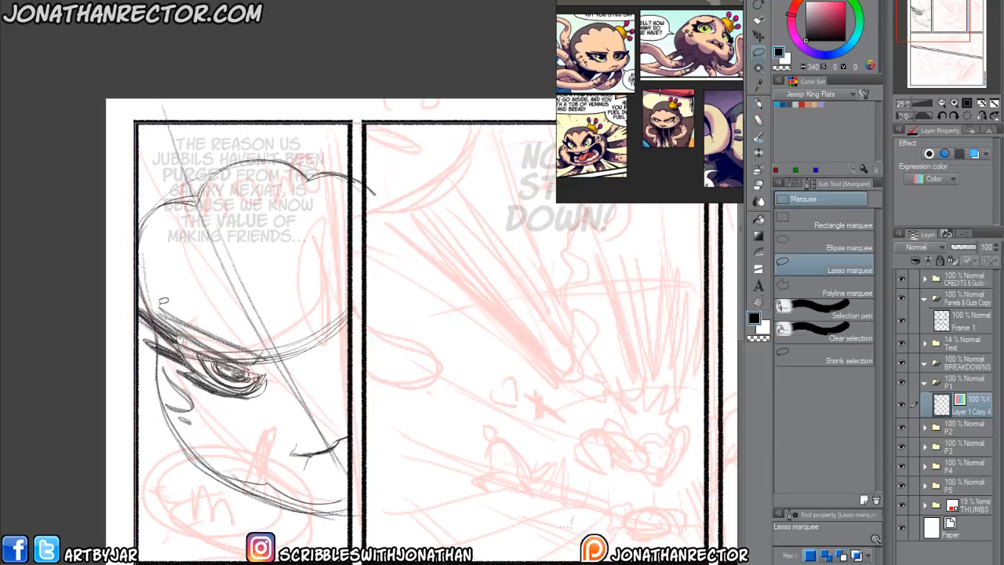
{"action": "mouse_move", "coordinate": [263, 412]}
{"action": "left_mouse_down"}
{"action": "mouse_move", "coordinate": [164, 353]}
{"action": "mouse_move", "coordinate": [126, 302]}
{"action": "mouse_move", "coordinate": [270, 377]}
{"action": "left_mouse_up"}
{"action": "key", "text": "ctrl+t"}
{"action": "mouse_move", "coordinate": [198, 416]}
{"action": "left_mouse_down"}
{"action": "mouse_move", "coordinate": [197, 460]}
{"action": "mouse_move", "coordinate": [229, 398]}
{"action": "left_mouse_up"}
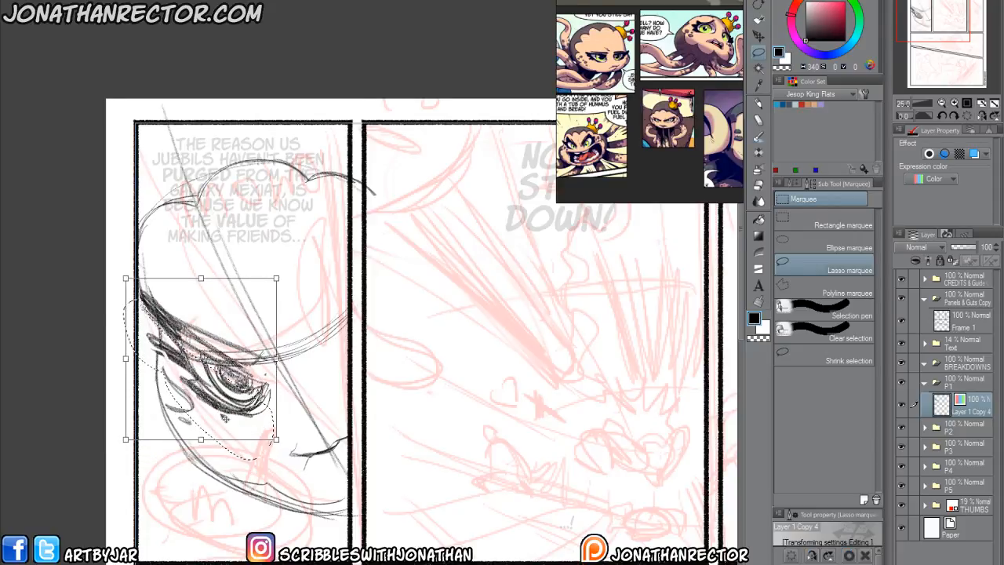
{"action": "key", "text": "Return"}
{"action": "key", "text": "ctrl+d"}
Reinforce the upper lid and brow strokes over the tilted eye, extending the lid line toward the nose.
{"action": "key", "text": "p"}
{"action": "left_click_drag", "start_coordinate": [204, 352], "coordinate": [274, 390]}
{"action": "mouse_move", "coordinate": [177, 320]}
{"action": "left_mouse_down"}
{"action": "mouse_move", "coordinate": [275, 372]}
{"action": "mouse_move", "coordinate": [228, 359]}
{"action": "left_mouse_up"}
{"action": "left_click_drag", "start_coordinate": [234, 365], "coordinate": [287, 402]}
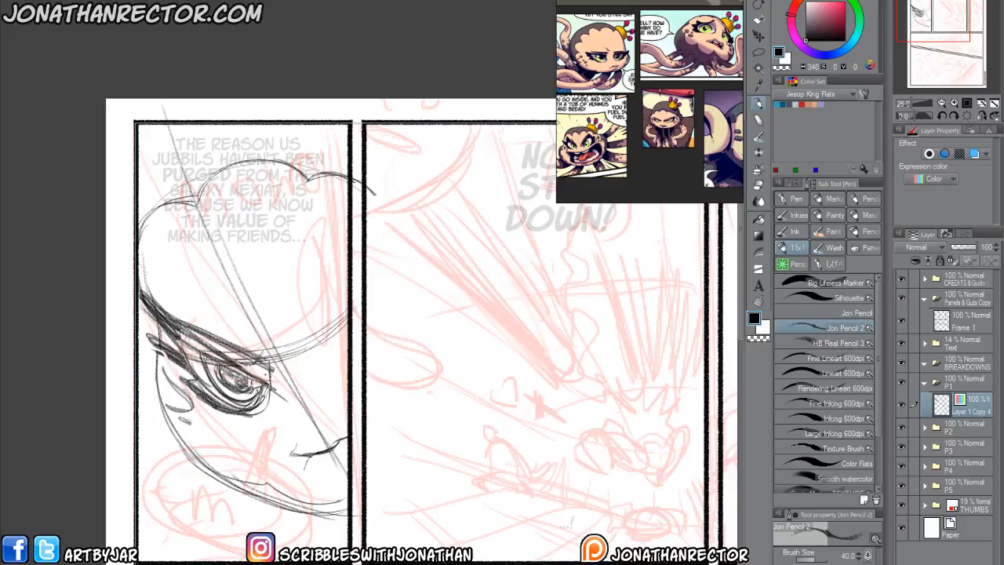
Sketch the slanted far brow against the first panel's inner border and check the face in a mirrored view.
{"action": "mouse_move", "coordinate": [295, 359]}
{"action": "left_mouse_down"}
{"action": "mouse_move", "coordinate": [336, 350]}
{"action": "mouse_move", "coordinate": [324, 350]}
{"action": "left_mouse_up"}
{"action": "mouse_move", "coordinate": [347, 300]}
{"action": "left_mouse_down"}
{"action": "mouse_move", "coordinate": [320, 347]}
{"action": "mouse_move", "coordinate": [303, 349]}
{"action": "mouse_move", "coordinate": [348, 361]}
{"action": "left_mouse_up"}
{"action": "mouse_move", "coordinate": [344, 351]}
{"action": "left_mouse_down"}
{"action": "mouse_move", "coordinate": [327, 361]}
{"action": "mouse_move", "coordinate": [347, 347]}
{"action": "mouse_move", "coordinate": [340, 342]}
{"action": "left_mouse_up"}
{"action": "mouse_move", "coordinate": [333, 315]}
{"action": "left_mouse_down"}
{"action": "mouse_move", "coordinate": [300, 347]}
{"action": "mouse_move", "coordinate": [328, 369]}
{"action": "mouse_move", "coordinate": [292, 350]}
{"action": "left_mouse_up"}
{"action": "left_click_drag", "start_coordinate": [306, 360], "coordinate": [286, 349]}
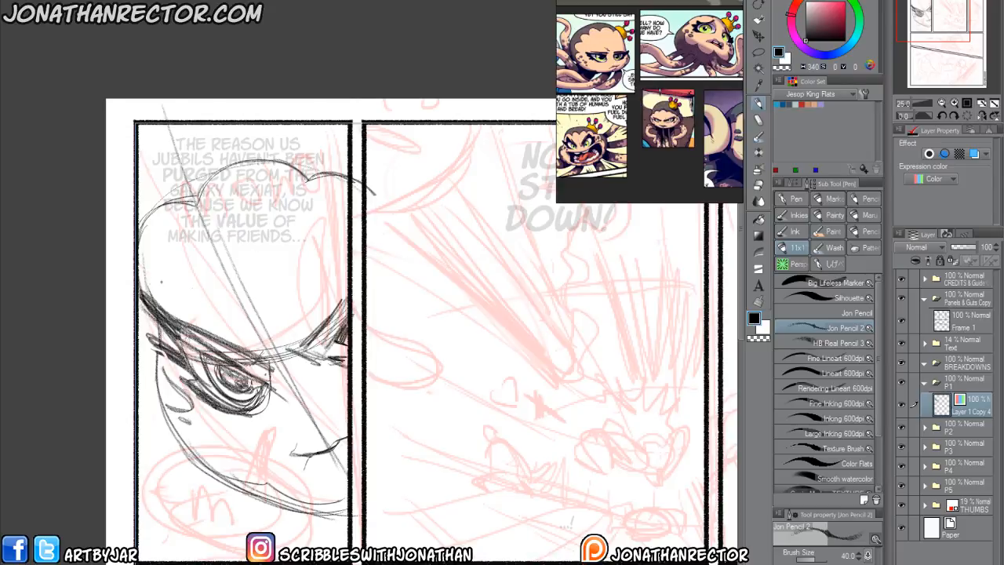
{"action": "key", "text": "h"}
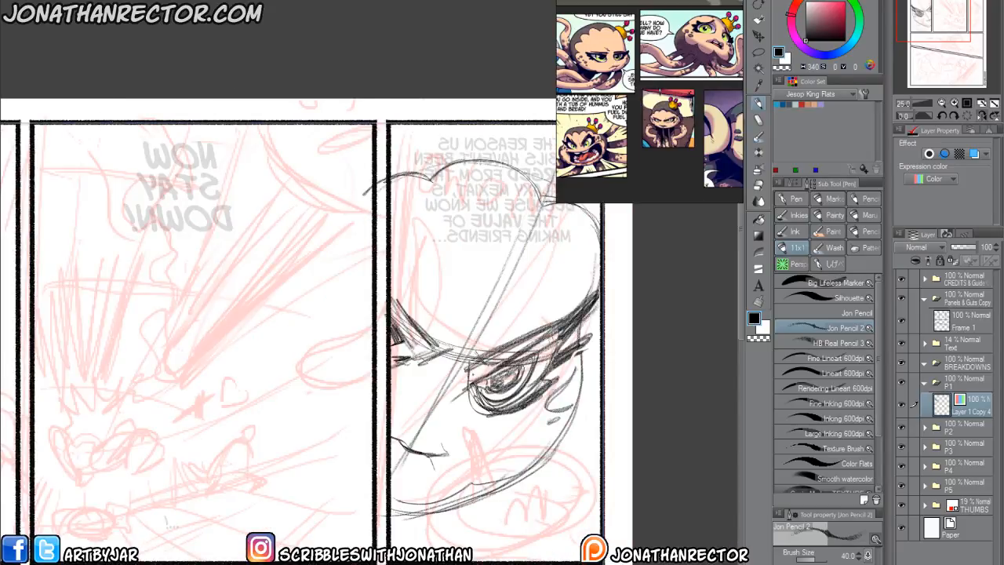
{"action": "key", "text": "h"}
Erase part of the far brow and redraw the brow curve between the eye and the panel's inner border.
{"action": "key", "text": "e"}
{"action": "mouse_move", "coordinate": [320, 344]}
{"action": "left_mouse_down"}
{"action": "mouse_move", "coordinate": [303, 348]}
{"action": "mouse_move", "coordinate": [350, 336]}
{"action": "mouse_move", "coordinate": [339, 324]}
{"action": "left_mouse_up"}
{"action": "key", "text": "p"}
{"action": "left_click_drag", "start_coordinate": [273, 360], "coordinate": [323, 342]}
{"action": "mouse_move", "coordinate": [281, 358]}
{"action": "left_mouse_down"}
{"action": "mouse_move", "coordinate": [357, 295]}
{"action": "mouse_move", "coordinate": [326, 352]}
{"action": "left_mouse_up"}
{"action": "left_click_drag", "start_coordinate": [330, 354], "coordinate": [344, 351]}
Erase the nose and restate the face's diagonal center line down to the panel's inner border.
{"action": "key", "text": "e"}
{"action": "left_click_drag", "start_coordinate": [343, 441], "coordinate": [306, 452]}
{"action": "key", "text": "p"}
{"action": "left_click_drag", "start_coordinate": [235, 270], "coordinate": [337, 474]}
{"action": "left_click_drag", "start_coordinate": [283, 367], "coordinate": [322, 439]}
{"action": "left_click_drag", "start_coordinate": [323, 443], "coordinate": [342, 472]}
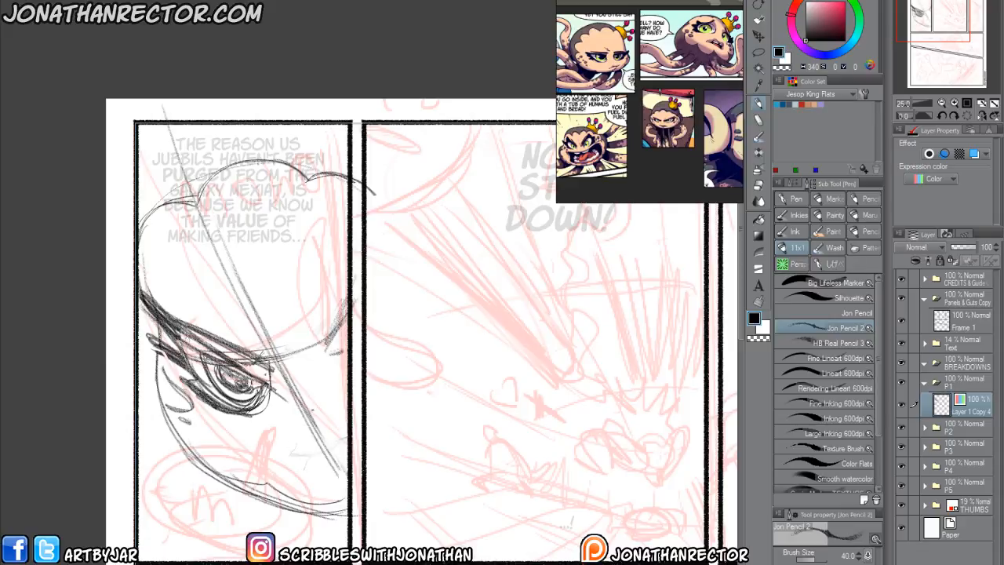
Sketch a wide, curved closed mouth across the lower face, with a darker lip line and a corner crease.
{"action": "left_click_drag", "start_coordinate": [290, 444], "coordinate": [339, 428]}
{"action": "left_click_drag", "start_coordinate": [237, 437], "coordinate": [340, 428]}
{"action": "mouse_move", "coordinate": [169, 403]}
{"action": "left_mouse_down"}
{"action": "mouse_move", "coordinate": [235, 441]}
{"action": "mouse_move", "coordinate": [357, 418]}
{"action": "left_mouse_up"}
{"action": "mouse_move", "coordinate": [259, 442]}
{"action": "left_mouse_down"}
{"action": "mouse_move", "coordinate": [347, 430]}
{"action": "mouse_move", "coordinate": [257, 450]}
{"action": "mouse_move", "coordinate": [297, 450]}
{"action": "mouse_move", "coordinate": [346, 434]}
{"action": "left_mouse_up"}
{"action": "mouse_move", "coordinate": [315, 450]}
{"action": "left_mouse_down"}
{"action": "mouse_move", "coordinate": [237, 445]}
{"action": "mouse_move", "coordinate": [289, 461]}
{"action": "mouse_move", "coordinate": [348, 452]}
{"action": "mouse_move", "coordinate": [337, 452]}
{"action": "left_mouse_up"}
{"action": "left_click_drag", "start_coordinate": [250, 450], "coordinate": [221, 437]}
Reduce the Soft eraser to size 120 and fade out the old jawline and outer cheek marks.
{"action": "key", "text": "e"}
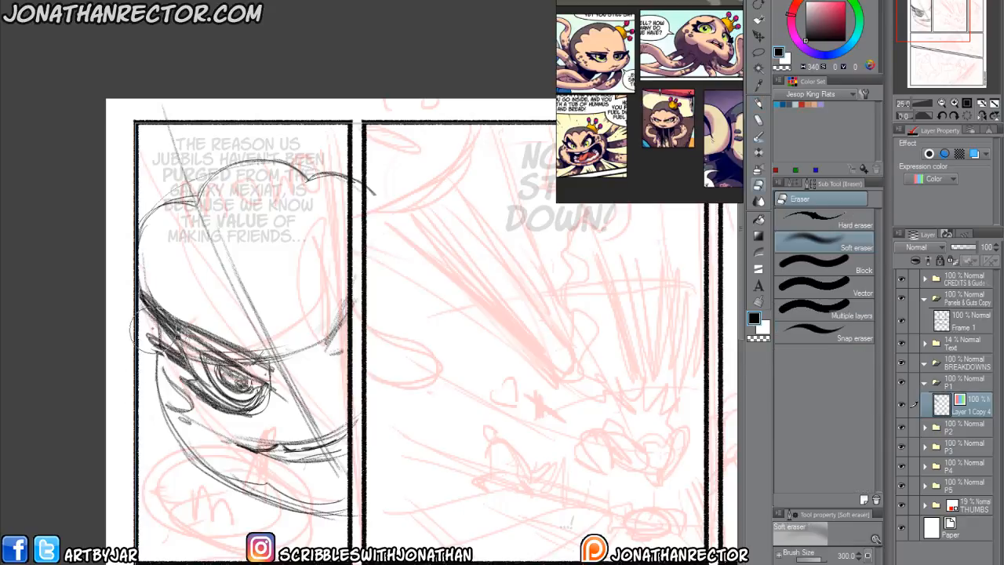
{"action": "key", "text": "["}
{"action": "key", "text": "["}
{"action": "key", "text": "["}
{"action": "key", "text": "["}
{"action": "key", "text": "["}
{"action": "mouse_move", "coordinate": [146, 306]}
{"action": "left_mouse_down"}
{"action": "mouse_move", "coordinate": [159, 378]}
{"action": "mouse_move", "coordinate": [196, 461]}
{"action": "mouse_move", "coordinate": [333, 504]}
{"action": "mouse_move", "coordinate": [267, 484]}
{"action": "left_mouse_up"}
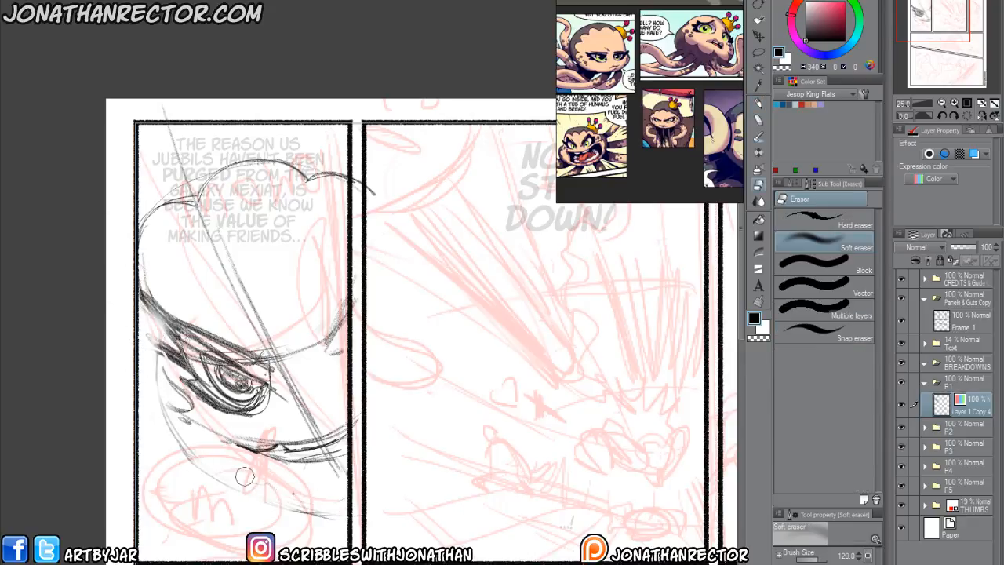
Draw a rounder, higher jawline beneath the mouth and an oval mark on the cheek.
{"action": "key", "text": "p"}
{"action": "mouse_move", "coordinate": [350, 487]}
{"action": "left_mouse_down"}
{"action": "mouse_move", "coordinate": [259, 486]}
{"action": "mouse_move", "coordinate": [170, 426]}
{"action": "mouse_move", "coordinate": [138, 328]}
{"action": "mouse_move", "coordinate": [236, 469]}
{"action": "mouse_move", "coordinate": [191, 441]}
{"action": "mouse_move", "coordinate": [137, 349]}
{"action": "mouse_move", "coordinate": [348, 491]}
{"action": "left_mouse_up"}
{"action": "mouse_move", "coordinate": [195, 387]}
{"action": "left_mouse_down"}
{"action": "mouse_move", "coordinate": [153, 383]}
{"action": "mouse_move", "coordinate": [198, 409]}
{"action": "mouse_move", "coordinate": [138, 462]}
{"action": "left_mouse_up"}
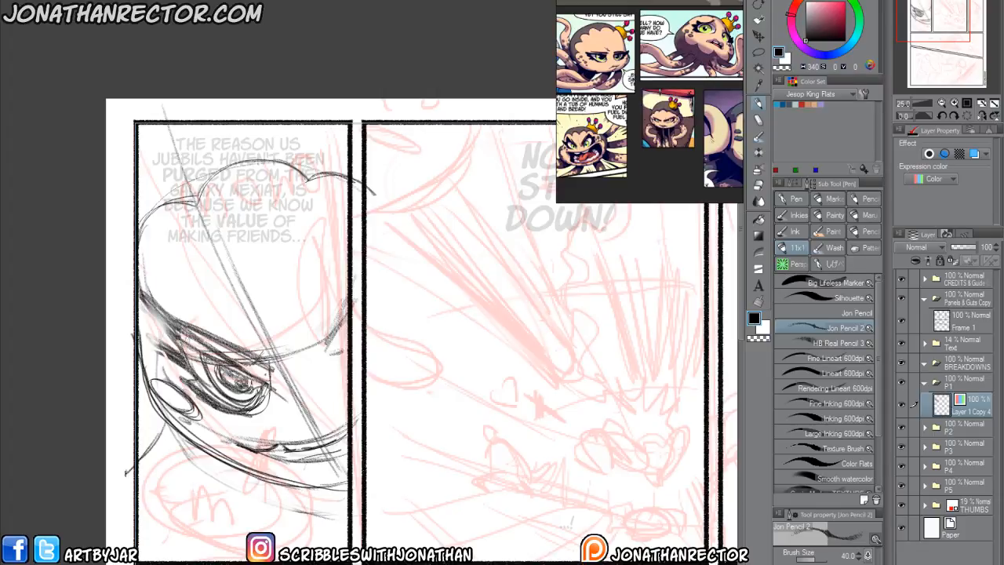
Sketch sweeping curves for the body and a rounded tentacle below the chin in the first panel.
{"action": "left_click_drag", "start_coordinate": [203, 450], "coordinate": [139, 531]}
{"action": "mouse_move", "coordinate": [201, 560]}
{"action": "left_mouse_down"}
{"action": "mouse_move", "coordinate": [336, 472]}
{"action": "mouse_move", "coordinate": [321, 548]}
{"action": "left_mouse_up"}
{"action": "mouse_move", "coordinate": [336, 467]}
{"action": "left_mouse_down"}
{"action": "mouse_move", "coordinate": [226, 545]}
{"action": "mouse_move", "coordinate": [178, 562]}
{"action": "left_mouse_up"}
{"action": "mouse_move", "coordinate": [163, 563]}
{"action": "left_mouse_down"}
{"action": "mouse_move", "coordinate": [333, 475]}
{"action": "mouse_move", "coordinate": [319, 547]}
{"action": "left_mouse_up"}
{"action": "mouse_move", "coordinate": [323, 541]}
{"action": "left_mouse_down"}
{"action": "mouse_move", "coordinate": [307, 472]}
{"action": "mouse_move", "coordinate": [183, 549]}
{"action": "mouse_move", "coordinate": [332, 472]}
{"action": "left_mouse_up"}
Sketch long diagonal tentacle curves across the forehead and erase the old lobed head outline behind them.
{"action": "mouse_move", "coordinate": [319, 127]}
{"action": "left_mouse_down"}
{"action": "mouse_move", "coordinate": [291, 188]}
{"action": "mouse_move", "coordinate": [182, 252]}
{"action": "left_mouse_up"}
{"action": "left_click_drag", "start_coordinate": [270, 212], "coordinate": [124, 309]}
{"action": "left_click_drag", "start_coordinate": [320, 136], "coordinate": [268, 213]}
{"action": "left_click_drag", "start_coordinate": [234, 123], "coordinate": [188, 177]}
{"action": "left_click_drag", "start_coordinate": [221, 141], "coordinate": [141, 216]}
{"action": "key", "text": "e"}
{"action": "mouse_move", "coordinate": [290, 167]}
{"action": "left_mouse_down"}
{"action": "mouse_move", "coordinate": [256, 167]}
{"action": "mouse_move", "coordinate": [270, 161]}
{"action": "mouse_move", "coordinate": [186, 207]}
{"action": "left_mouse_up"}
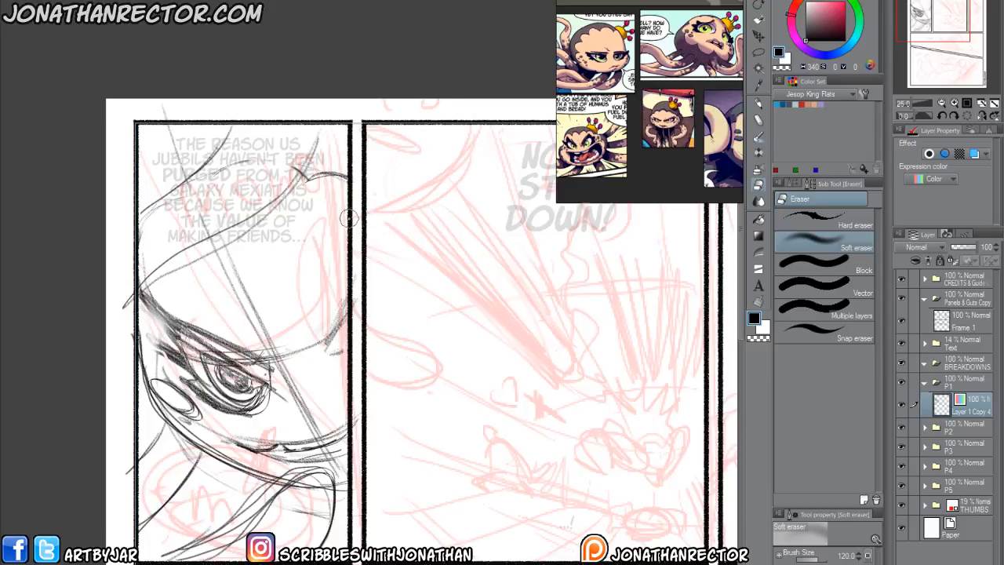
Draw a hooked tentacle curve hanging over the forehead along the first panel's inner border.
{"action": "key", "text": "p"}
{"action": "key", "text": "e"}
{"action": "key", "text": "p"}
{"action": "mouse_move", "coordinate": [340, 222]}
{"action": "left_mouse_down"}
{"action": "mouse_move", "coordinate": [355, 213]}
{"action": "mouse_move", "coordinate": [313, 267]}
{"action": "mouse_move", "coordinate": [361, 307]}
{"action": "mouse_move", "coordinate": [307, 268]}
{"action": "mouse_move", "coordinate": [357, 179]}
{"action": "left_mouse_up"}
{"action": "mouse_move", "coordinate": [361, 172]}
{"action": "left_mouse_down"}
{"action": "mouse_move", "coordinate": [337, 226]}
{"action": "mouse_move", "coordinate": [358, 293]}
{"action": "mouse_move", "coordinate": [363, 122]}
{"action": "mouse_move", "coordinate": [325, 233]}
{"action": "mouse_move", "coordinate": [357, 298]}
{"action": "left_mouse_up"}
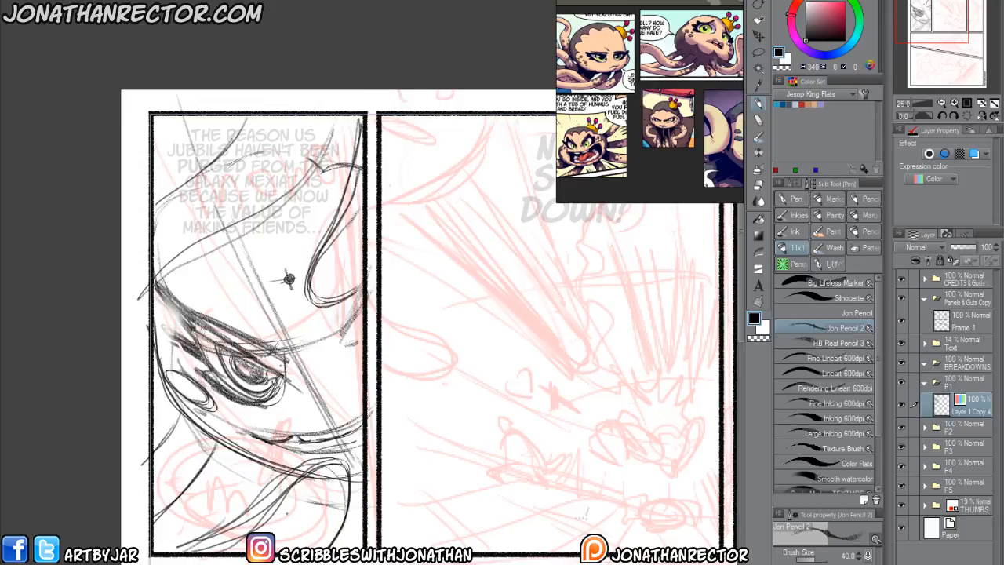
Handwrite the note "GLOW" inside the rounded tentacle shape below the chin.
{"action": "mouse_move", "coordinate": [363, 500]}
{"action": "left_mouse_down"}
{"action": "mouse_move", "coordinate": [272, 523]}
{"action": "mouse_move", "coordinate": [298, 522]}
{"action": "left_mouse_up"}
{"action": "mouse_move", "coordinate": [303, 508]}
{"action": "left_mouse_down"}
{"action": "mouse_move", "coordinate": [307, 519]}
{"action": "mouse_move", "coordinate": [303, 508]}
{"action": "left_mouse_up"}
{"action": "left_click_drag", "start_coordinate": [312, 510], "coordinate": [327, 508]}
{"action": "left_click_drag", "start_coordinate": [140, 439], "coordinate": [174, 442]}
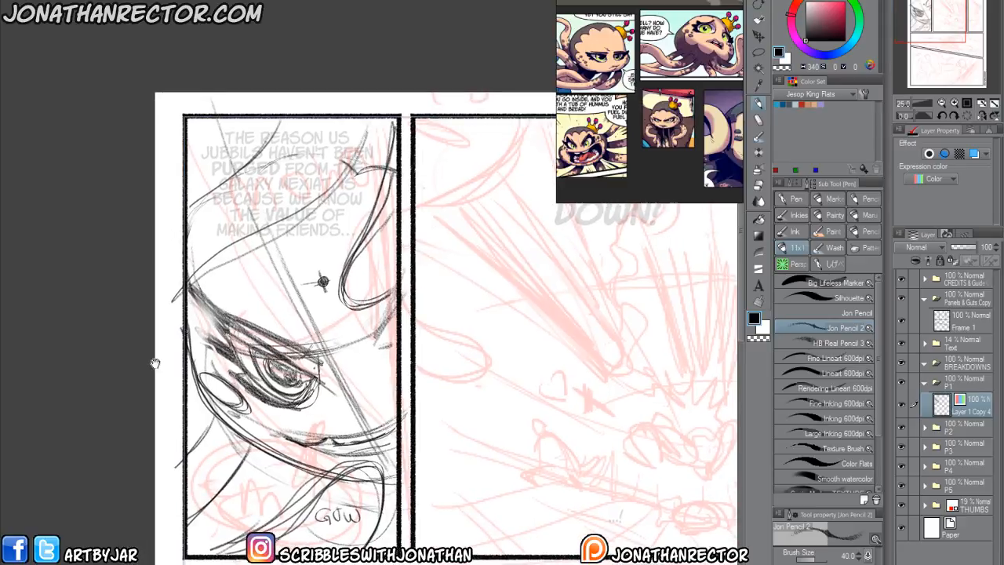
Add a new layer above all folders, group it in a folder named NOTES, and give the layer a red layer color.
{"action": "left_click", "coordinate": [946, 285]}
{"action": "left_click", "coordinate": [902, 563]}
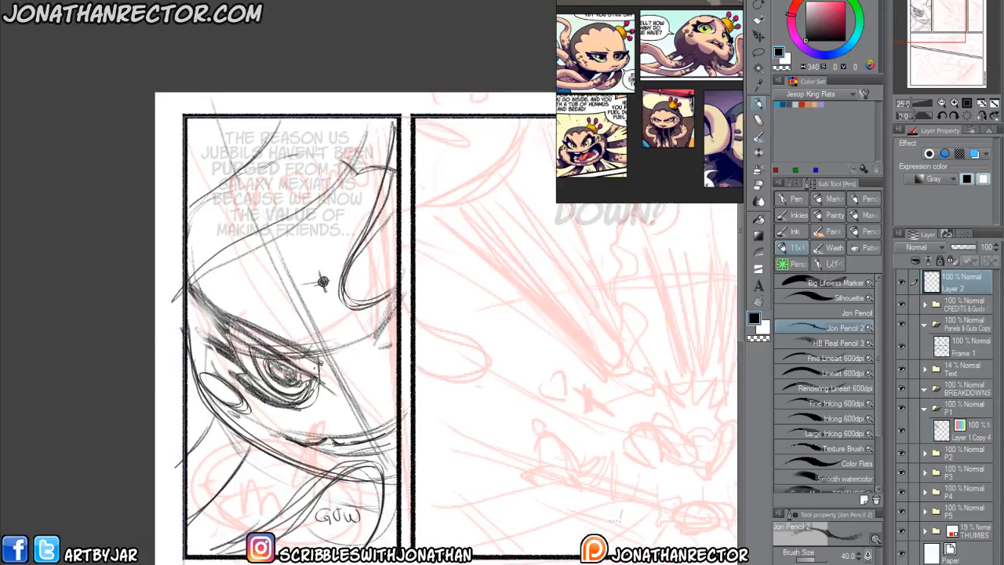
{"action": "key", "text": "ctrl+g"}
{"action": "double_click", "coordinate": [949, 284]}
{"action": "type", "text": "NOTES"}
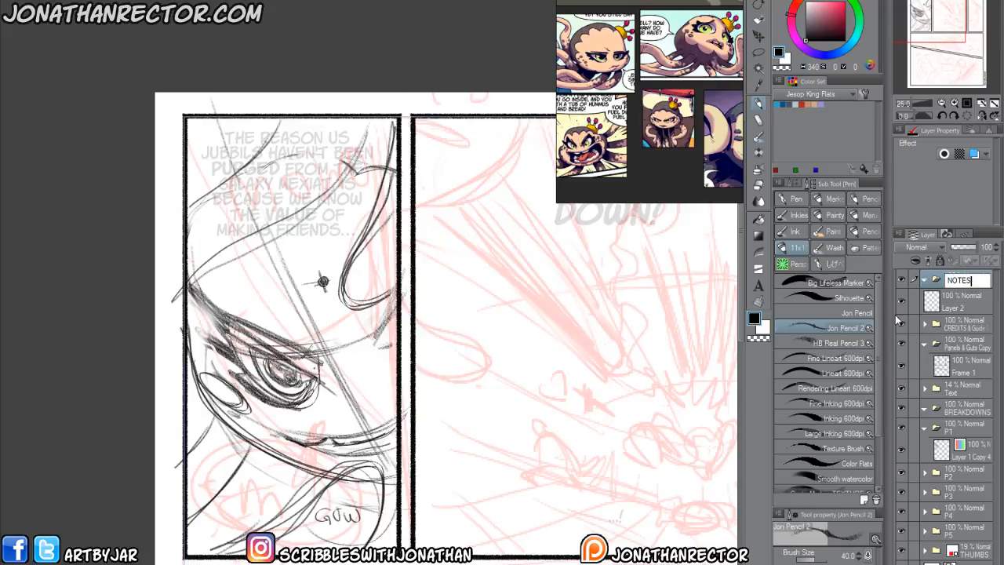
{"action": "left_click", "coordinate": [950, 305]}
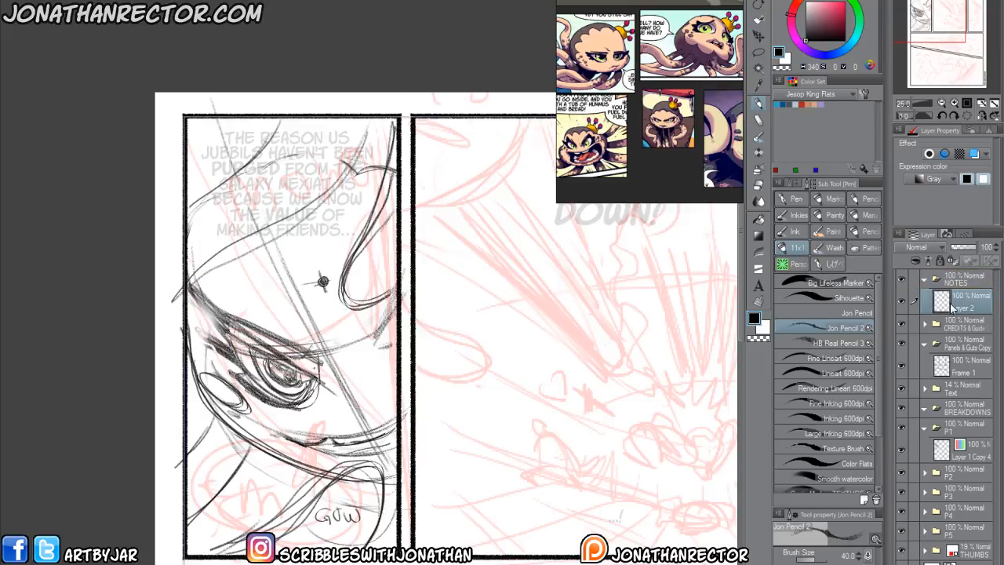
{"action": "left_click", "coordinate": [974, 154]}
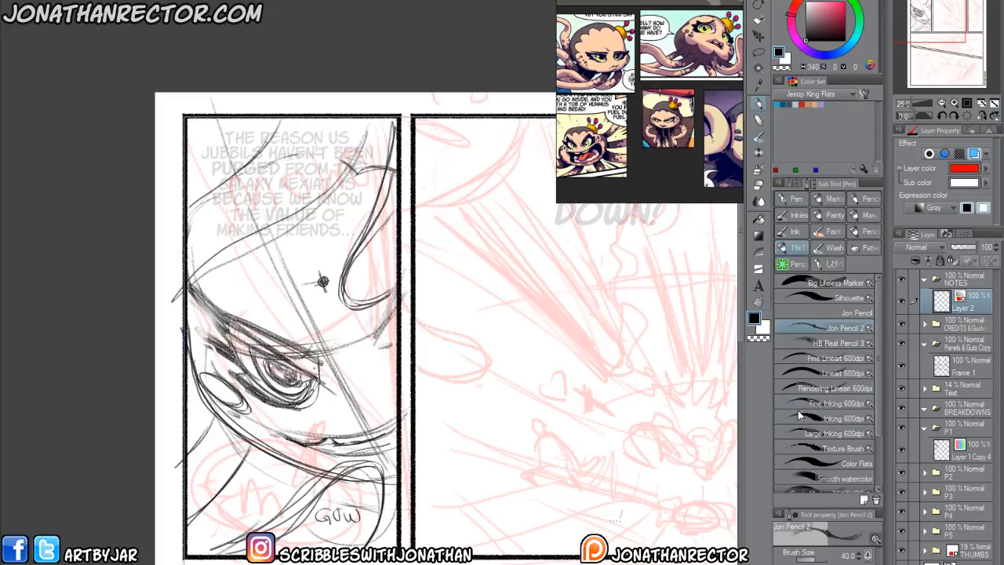
With the Lineart 600dpi pen, handwrite "* MAKE MOMOS hands glow for her spell in P2" along the page margin beside the first panel.
{"action": "left_click", "coordinate": [797, 375]}
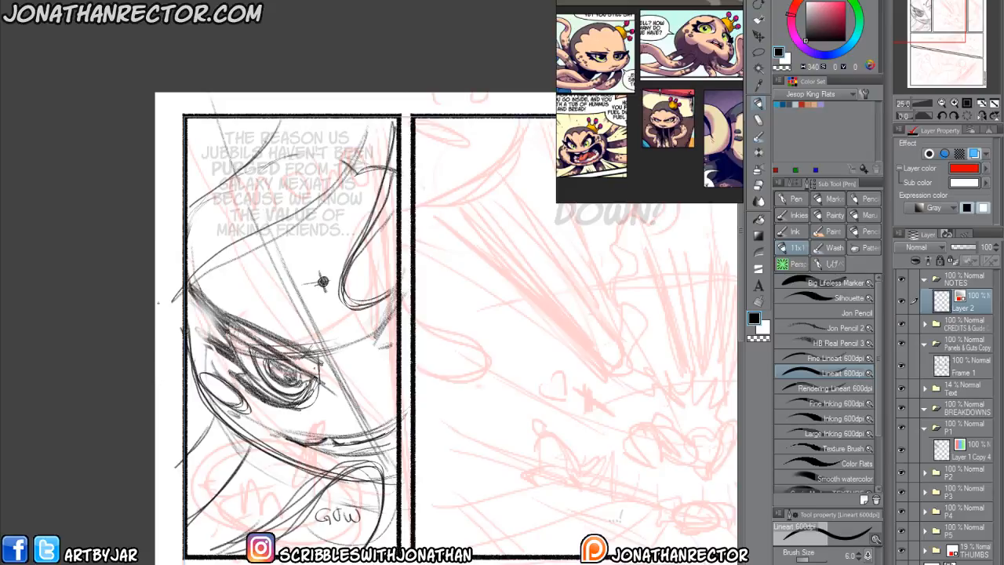
{"action": "left_click_drag", "start_coordinate": [320, 280], "coordinate": [339, 321]}
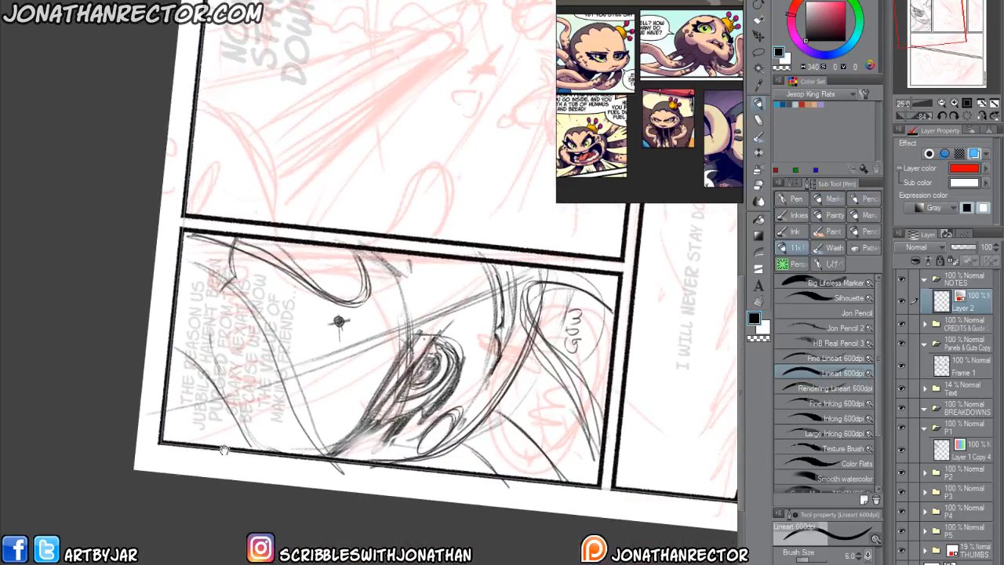
{"action": "mouse_move", "coordinate": [181, 448]}
{"action": "left_mouse_down"}
{"action": "mouse_move", "coordinate": [182, 467]}
{"action": "mouse_move", "coordinate": [248, 474]}
{"action": "left_mouse_up"}
{"action": "left_click_drag", "start_coordinate": [251, 469], "coordinate": [306, 476]}
{"action": "left_click_drag", "start_coordinate": [308, 475], "coordinate": [328, 480]}
{"action": "left_click_drag", "start_coordinate": [331, 476], "coordinate": [377, 488]}
{"action": "left_click_drag", "start_coordinate": [377, 480], "coordinate": [386, 486]}
{"action": "left_click_drag", "start_coordinate": [396, 480], "coordinate": [400, 488]}
{"action": "mouse_move", "coordinate": [403, 489]}
{"action": "left_mouse_down"}
{"action": "mouse_move", "coordinate": [409, 480]}
{"action": "mouse_move", "coordinate": [413, 489]}
{"action": "left_mouse_up"}
{"action": "left_click_drag", "start_coordinate": [416, 484], "coordinate": [418, 472]}
{"action": "mouse_move", "coordinate": [424, 480]}
{"action": "left_mouse_down"}
{"action": "mouse_move", "coordinate": [419, 489]}
{"action": "mouse_move", "coordinate": [452, 493]}
{"action": "left_mouse_up"}
{"action": "mouse_move", "coordinate": [461, 483]}
{"action": "left_mouse_down"}
{"action": "mouse_move", "coordinate": [458, 491]}
{"action": "mouse_move", "coordinate": [480, 486]}
{"action": "mouse_move", "coordinate": [492, 500]}
{"action": "left_mouse_up"}
{"action": "left_click_drag", "start_coordinate": [488, 493], "coordinate": [514, 498]}
{"action": "left_click_drag", "start_coordinate": [518, 493], "coordinate": [548, 501]}
{"action": "mouse_move", "coordinate": [549, 494]}
{"action": "left_mouse_down"}
{"action": "mouse_move", "coordinate": [567, 505]}
{"action": "mouse_move", "coordinate": [598, 502]}
{"action": "left_mouse_up"}
{"action": "left_click_drag", "start_coordinate": [601, 491], "coordinate": [600, 510]}
{"action": "mouse_move", "coordinate": [606, 490]}
{"action": "left_mouse_down"}
{"action": "mouse_move", "coordinate": [605, 512]}
{"action": "mouse_move", "coordinate": [620, 511]}
{"action": "left_mouse_up"}
{"action": "left_click", "coordinate": [643, 514]}
{"action": "left_click_drag", "start_coordinate": [626, 504], "coordinate": [649, 516]}
{"action": "left_click_drag", "start_coordinate": [650, 498], "coordinate": [672, 513]}
{"action": "left_click", "coordinate": [676, 514]}
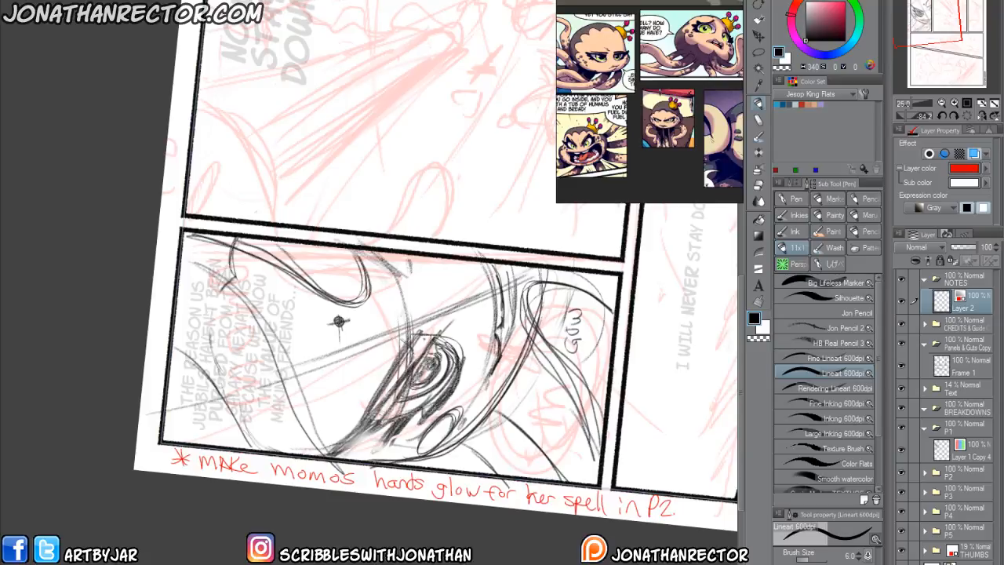
{"action": "key", "text": "ctrl+@"}
{"action": "left_click_drag", "start_coordinate": [370, 463], "coordinate": [254, 429]}
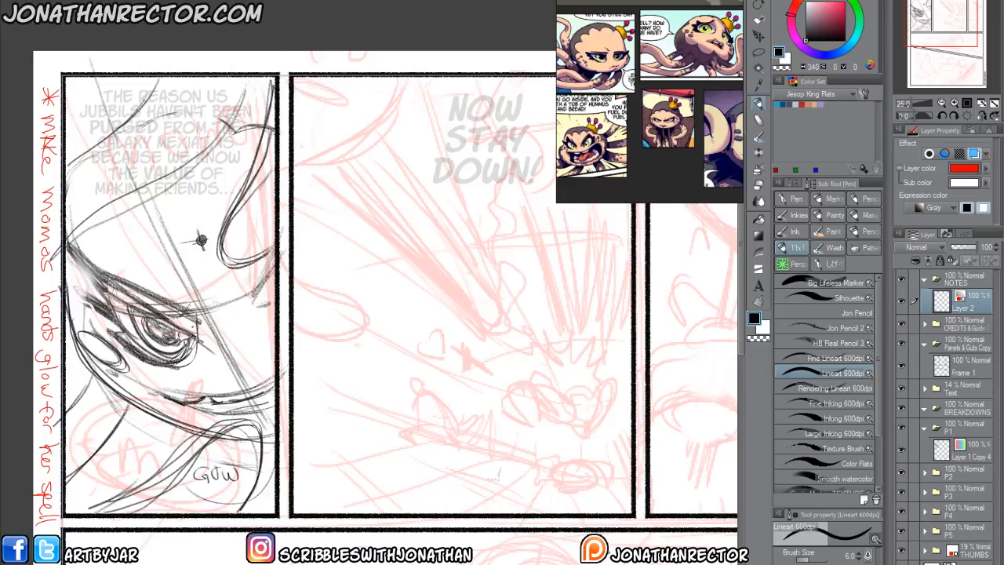
On the P2 folder's layer, sketch the curved ground line and first crack strokes across the second panel's lower part with Jon Pencil 2.
{"action": "left_click", "coordinate": [953, 480]}
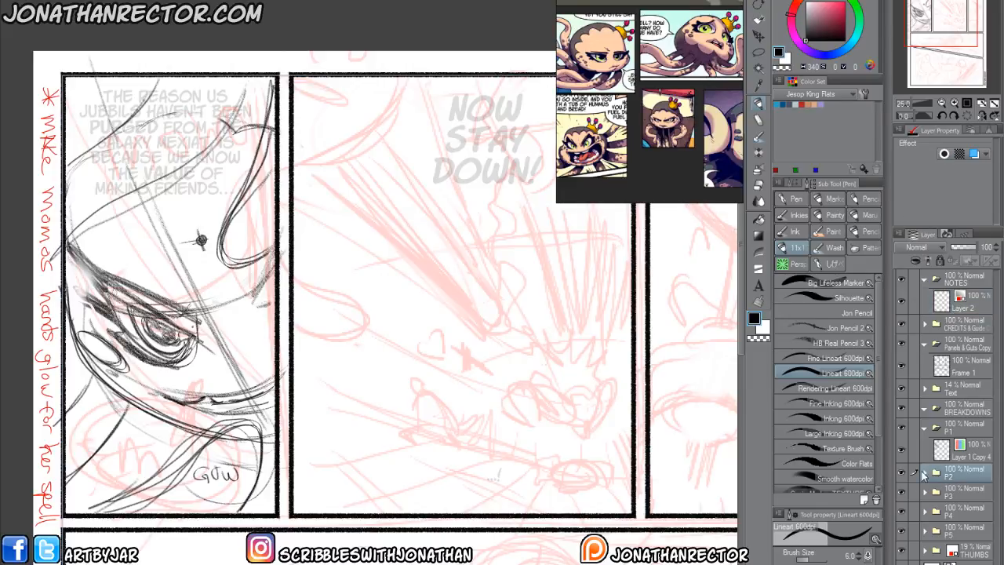
{"action": "left_click", "coordinate": [926, 474]}
{"action": "left_click", "coordinate": [959, 494]}
{"action": "left_click_drag", "start_coordinate": [465, 454], "coordinate": [366, 383]}
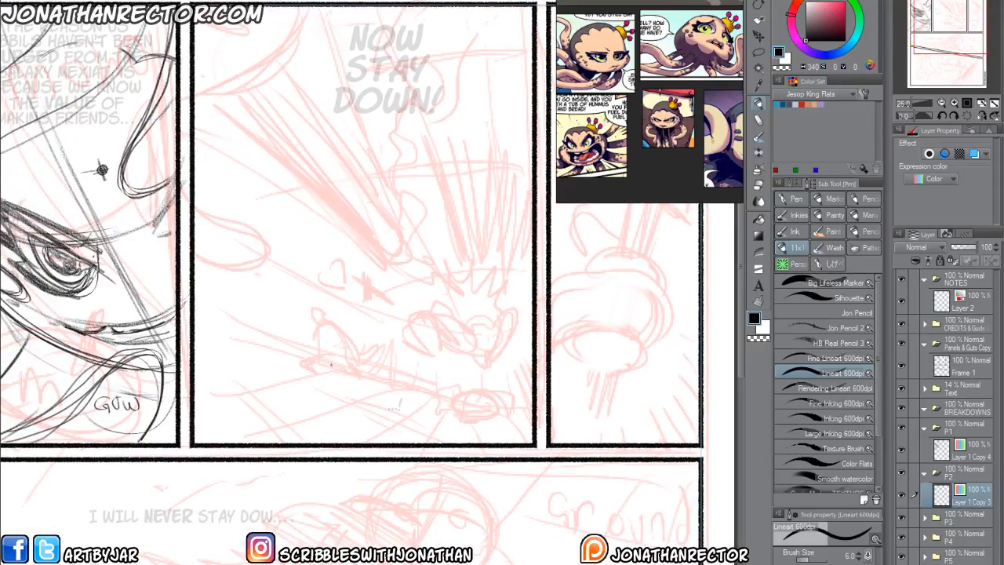
{"action": "left_click", "coordinate": [797, 329]}
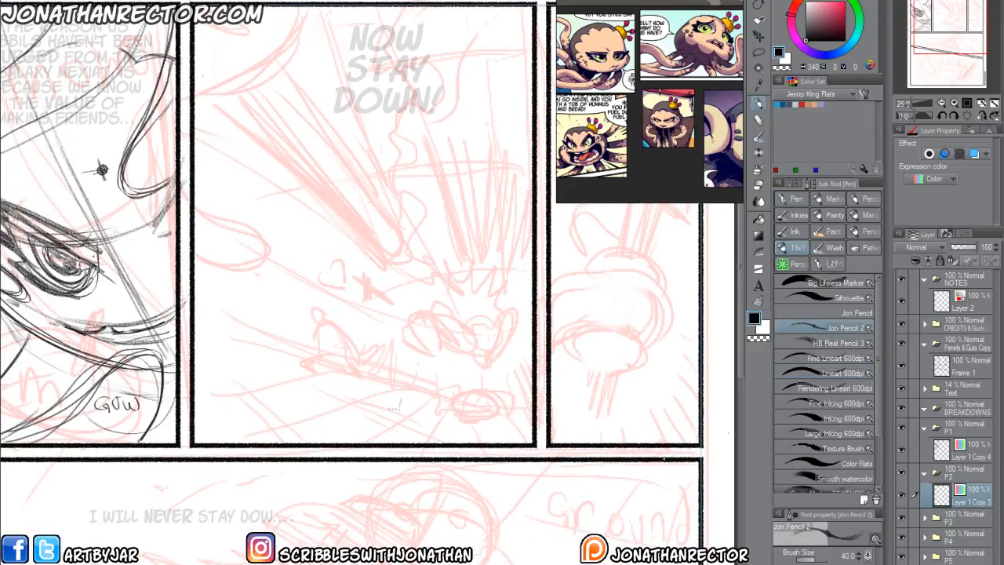
{"action": "mouse_move", "coordinate": [199, 308]}
{"action": "left_mouse_down"}
{"action": "mouse_move", "coordinate": [250, 336]}
{"action": "mouse_move", "coordinate": [207, 307]}
{"action": "mouse_move", "coordinate": [344, 364]}
{"action": "mouse_move", "coordinate": [472, 400]}
{"action": "mouse_move", "coordinate": [538, 399]}
{"action": "left_mouse_up"}
{"action": "left_click_drag", "start_coordinate": [419, 384], "coordinate": [506, 402]}
{"action": "left_click_drag", "start_coordinate": [317, 343], "coordinate": [391, 377]}
{"action": "mouse_move", "coordinate": [452, 397]}
{"action": "left_mouse_down"}
{"action": "mouse_move", "coordinate": [427, 434]}
{"action": "mouse_move", "coordinate": [448, 395]}
{"action": "mouse_move", "coordinate": [298, 414]}
{"action": "left_mouse_up"}
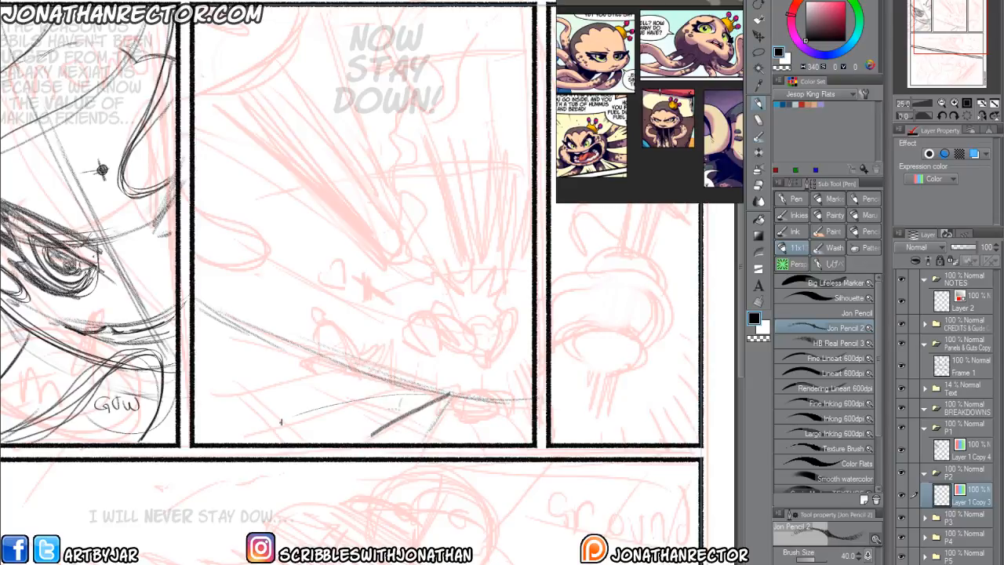
Add radiating ground lines and curved contours around the impact point near the second panel's lower border.
{"action": "left_click_drag", "start_coordinate": [359, 397], "coordinate": [235, 443]}
{"action": "mouse_move", "coordinate": [430, 392]}
{"action": "left_mouse_down"}
{"action": "mouse_move", "coordinate": [201, 369]}
{"action": "mouse_move", "coordinate": [196, 339]}
{"action": "left_mouse_up"}
{"action": "left_click_drag", "start_coordinate": [403, 383], "coordinate": [197, 346]}
{"action": "mouse_move", "coordinate": [454, 396]}
{"action": "left_mouse_down"}
{"action": "mouse_move", "coordinate": [459, 441]}
{"action": "mouse_move", "coordinate": [495, 433]}
{"action": "left_mouse_up"}
{"action": "left_click_drag", "start_coordinate": [458, 396], "coordinate": [507, 441]}
{"action": "mouse_move", "coordinate": [455, 394]}
{"action": "left_mouse_down"}
{"action": "mouse_move", "coordinate": [531, 392]}
{"action": "mouse_move", "coordinate": [199, 317]}
{"action": "mouse_move", "coordinate": [452, 444]}
{"action": "left_mouse_up"}
{"action": "left_click_drag", "start_coordinate": [357, 411], "coordinate": [195, 332]}
{"action": "left_click_drag", "start_coordinate": [206, 341], "coordinate": [421, 442]}
{"action": "left_click_drag", "start_coordinate": [201, 385], "coordinate": [273, 444]}
{"action": "left_click_drag", "start_coordinate": [206, 394], "coordinate": [276, 444]}
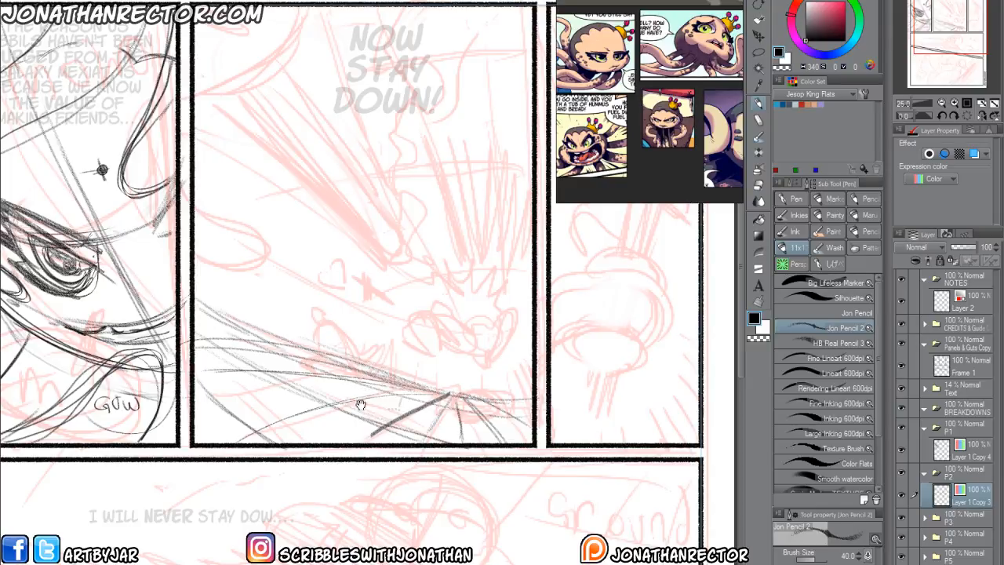
Sketch the fallen figure's oval body and first raised limb over the red thumbnail above the impact point.
{"action": "left_click_drag", "start_coordinate": [344, 403], "coordinate": [349, 411]}
{"action": "left_click_drag", "start_coordinate": [429, 324], "coordinate": [439, 330]}
{"action": "mouse_move", "coordinate": [496, 348]}
{"action": "left_mouse_down"}
{"action": "mouse_move", "coordinate": [487, 368]}
{"action": "mouse_move", "coordinate": [452, 342]}
{"action": "mouse_move", "coordinate": [496, 342]}
{"action": "mouse_move", "coordinate": [453, 353]}
{"action": "mouse_move", "coordinate": [492, 342]}
{"action": "mouse_move", "coordinate": [482, 355]}
{"action": "mouse_move", "coordinate": [487, 295]}
{"action": "mouse_move", "coordinate": [477, 322]}
{"action": "mouse_move", "coordinate": [484, 292]}
{"action": "mouse_move", "coordinate": [481, 318]}
{"action": "mouse_move", "coordinate": [463, 298]}
{"action": "mouse_move", "coordinate": [471, 281]}
{"action": "mouse_move", "coordinate": [504, 335]}
{"action": "mouse_move", "coordinate": [452, 363]}
{"action": "mouse_move", "coordinate": [499, 358]}
{"action": "mouse_move", "coordinate": [472, 330]}
{"action": "left_mouse_up"}
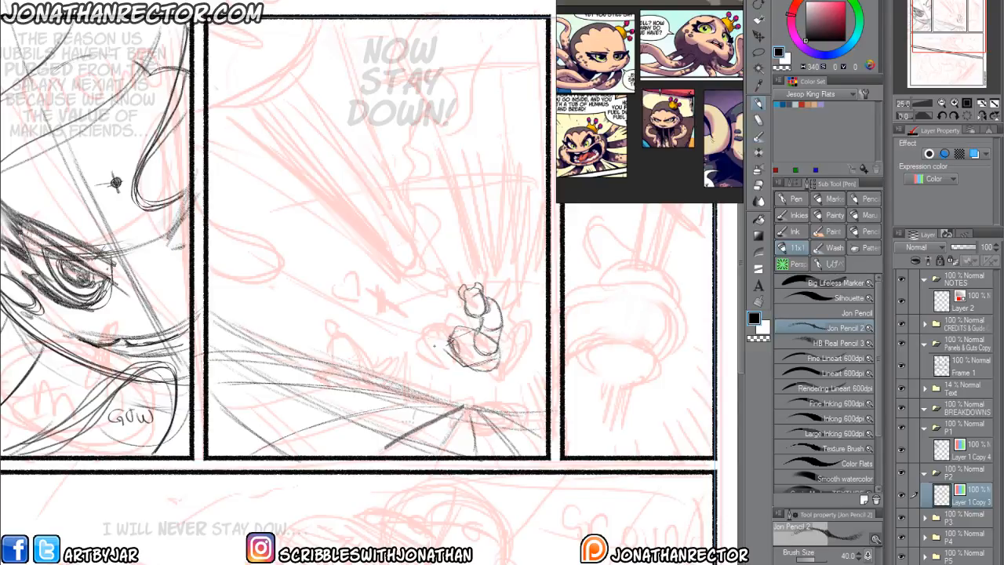
{"action": "mouse_move", "coordinate": [435, 346]}
{"action": "left_mouse_down"}
{"action": "mouse_move", "coordinate": [409, 326]}
{"action": "mouse_move", "coordinate": [428, 354]}
{"action": "mouse_move", "coordinate": [412, 354]}
{"action": "mouse_move", "coordinate": [418, 334]}
{"action": "mouse_move", "coordinate": [430, 355]}
{"action": "left_mouse_up"}
{"action": "key", "text": "ctrl+z"}
{"action": "key", "text": "ctrl+z"}
{"action": "key", "text": "ctrl+z"}
{"action": "key", "text": "ctrl+z"}
{"action": "key", "text": "ctrl+z"}
{"action": "key", "text": "ctrl+z"}
{"action": "key", "text": "h"}
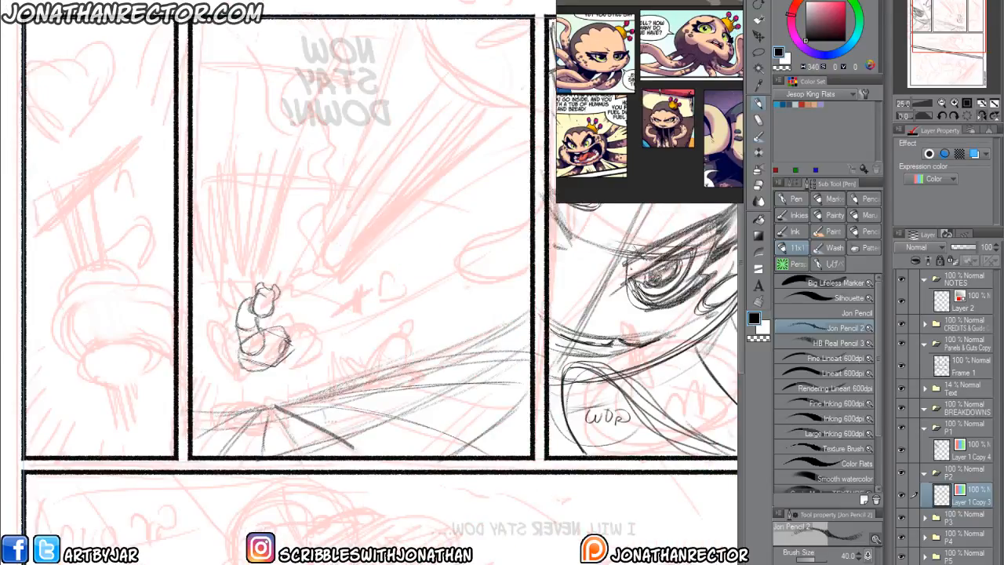
{"action": "key", "text": "h"}
{"action": "key", "text": "e"}
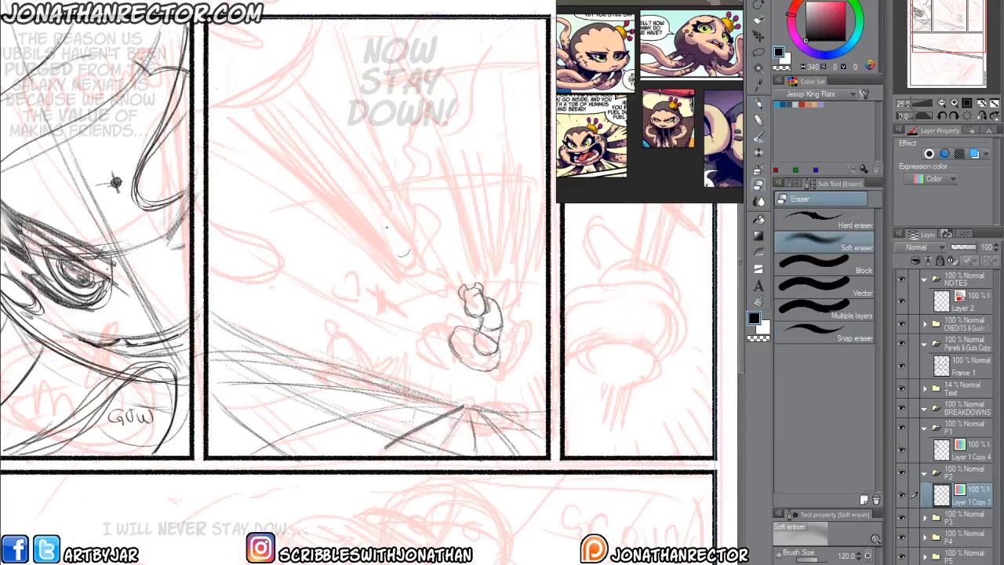
{"action": "key", "text": "ctrl+z"}
{"action": "key", "text": "ctrl+z"}
{"action": "key", "text": "ctrl+z"}
{"action": "key", "text": "ctrl+z"}
{"action": "key", "text": "ctrl+z"}
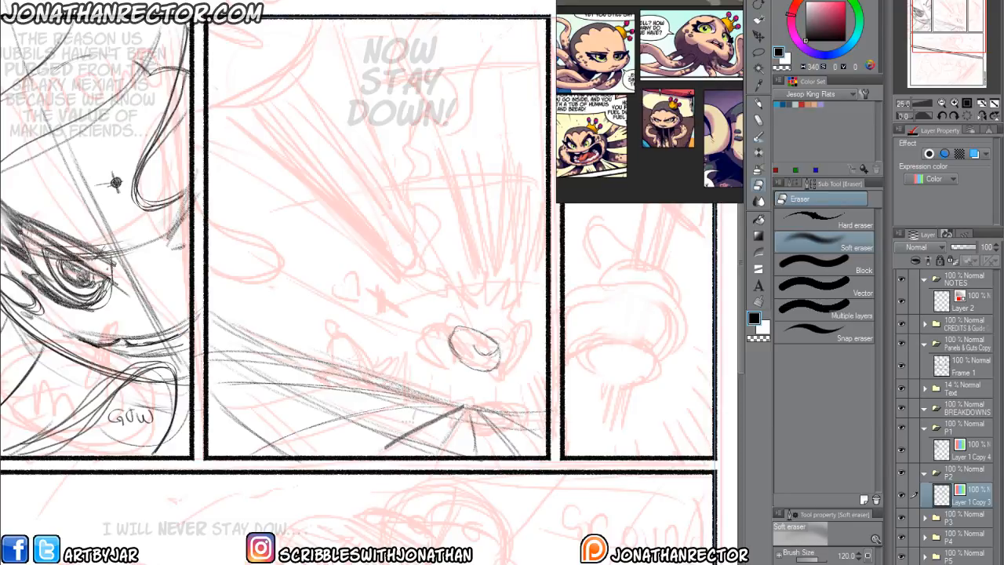
{"action": "key", "text": "ctrl+y"}
{"action": "key", "text": "ctrl+y"}
{"action": "key", "text": "ctrl+y"}
{"action": "key", "text": "ctrl+y"}
{"action": "key", "text": "ctrl+y"}
Soften the body outline with the Soft eraser and pencil in the fallen figure's remaining rounded limbs.
{"action": "mouse_move", "coordinate": [449, 336]}
{"action": "left_mouse_down"}
{"action": "mouse_move", "coordinate": [429, 324]}
{"action": "mouse_move", "coordinate": [453, 344]}
{"action": "mouse_move", "coordinate": [441, 357]}
{"action": "mouse_move", "coordinate": [430, 303]}
{"action": "mouse_move", "coordinate": [441, 337]}
{"action": "mouse_move", "coordinate": [443, 305]}
{"action": "mouse_move", "coordinate": [449, 331]}
{"action": "mouse_move", "coordinate": [438, 350]}
{"action": "mouse_move", "coordinate": [474, 342]}
{"action": "left_mouse_up"}
{"action": "key", "text": "p"}
{"action": "mouse_move", "coordinate": [457, 353]}
{"action": "left_mouse_down"}
{"action": "mouse_move", "coordinate": [476, 363]}
{"action": "mouse_move", "coordinate": [493, 353]}
{"action": "mouse_move", "coordinate": [501, 373]}
{"action": "mouse_move", "coordinate": [524, 317]}
{"action": "mouse_move", "coordinate": [504, 336]}
{"action": "mouse_move", "coordinate": [521, 342]}
{"action": "left_mouse_up"}
{"action": "mouse_move", "coordinate": [524, 307]}
{"action": "left_mouse_down"}
{"action": "mouse_move", "coordinate": [504, 333]}
{"action": "mouse_move", "coordinate": [533, 277]}
{"action": "mouse_move", "coordinate": [505, 292]}
{"action": "mouse_move", "coordinate": [516, 356]}
{"action": "left_mouse_up"}
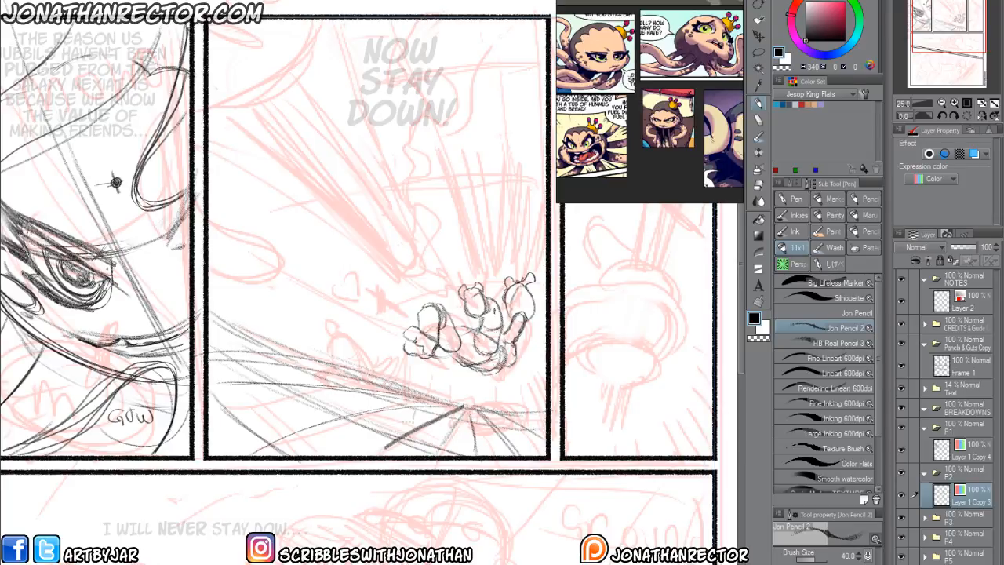
Draw short impact strokes fanning out above and beside the fallen figure.
{"action": "left_click_drag", "start_coordinate": [416, 352], "coordinate": [428, 364]}
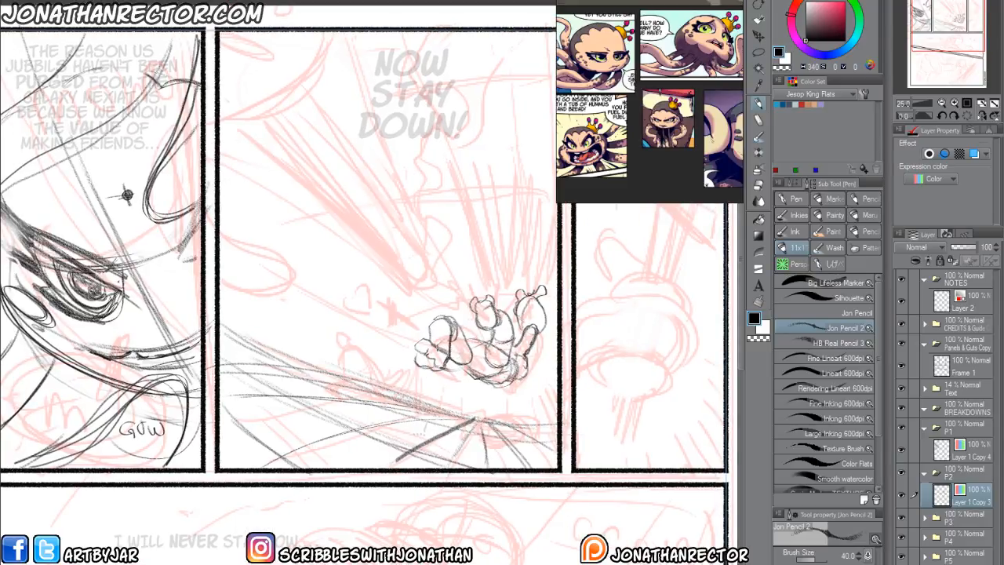
{"action": "mouse_move", "coordinate": [418, 312]}
{"action": "left_mouse_down"}
{"action": "mouse_move", "coordinate": [461, 284]}
{"action": "mouse_move", "coordinate": [455, 291]}
{"action": "left_mouse_up"}
{"action": "mouse_move", "coordinate": [463, 245]}
{"action": "left_mouse_down"}
{"action": "mouse_move", "coordinate": [458, 280]}
{"action": "mouse_move", "coordinate": [470, 295]}
{"action": "left_mouse_up"}
{"action": "left_click_drag", "start_coordinate": [497, 262], "coordinate": [494, 286]}
{"action": "left_click_drag", "start_coordinate": [502, 250], "coordinate": [502, 295]}
{"action": "left_click_drag", "start_coordinate": [510, 274], "coordinate": [507, 297]}
{"action": "left_click_drag", "start_coordinate": [530, 253], "coordinate": [524, 284]}
{"action": "left_click_drag", "start_coordinate": [543, 250], "coordinate": [543, 279]}
{"action": "left_click_drag", "start_coordinate": [555, 295], "coordinate": [529, 367]}
{"action": "left_click_drag", "start_coordinate": [558, 347], "coordinate": [535, 372]}
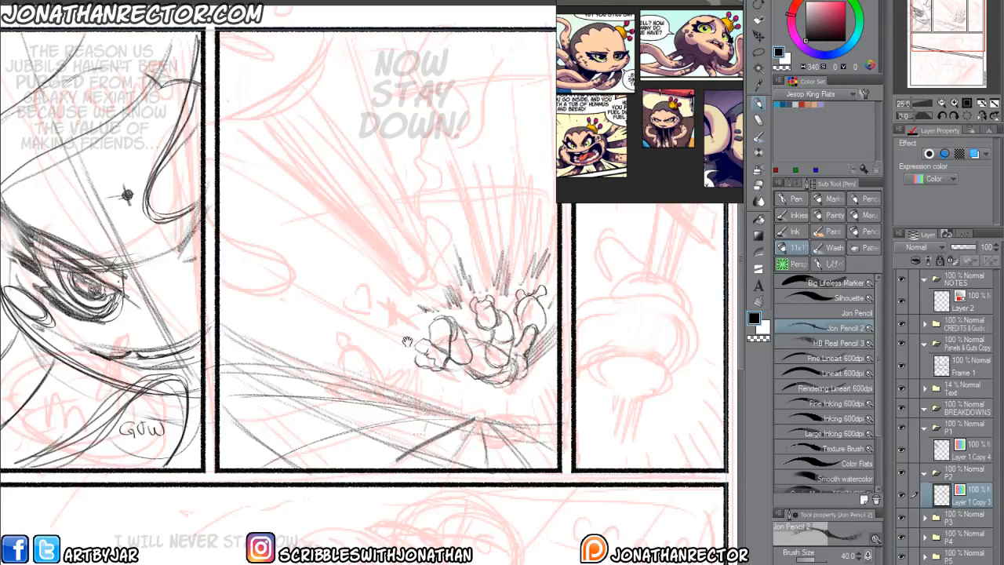
Draw a small sword-like object with a round end and dark crossbar beside the fallen figure, touching it up with the eraser.
{"action": "left_click_drag", "start_coordinate": [408, 337], "coordinate": [422, 351]}
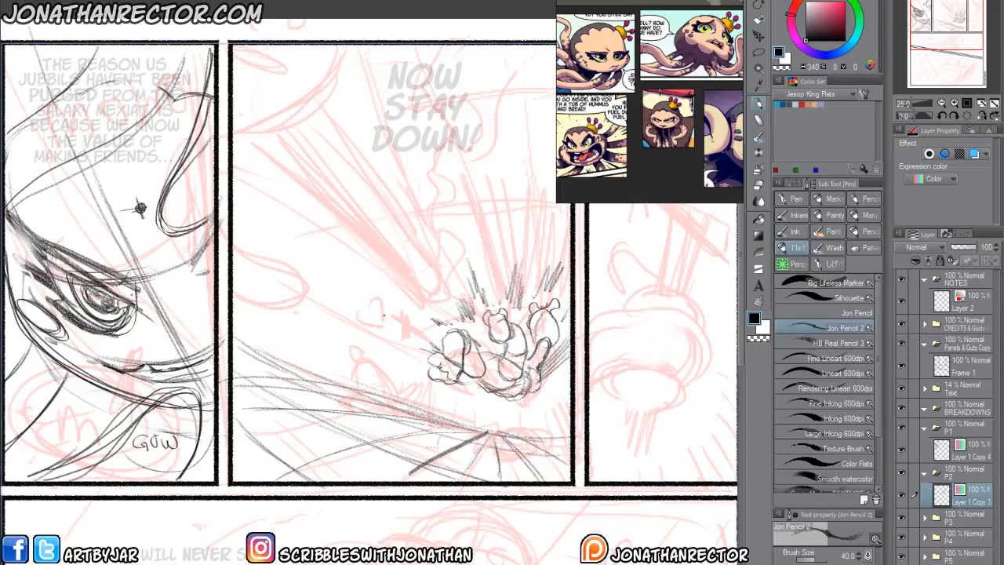
{"action": "mouse_move", "coordinate": [368, 304]}
{"action": "left_mouse_down"}
{"action": "mouse_move", "coordinate": [373, 295]}
{"action": "mouse_move", "coordinate": [374, 315]}
{"action": "mouse_move", "coordinate": [362, 300]}
{"action": "mouse_move", "coordinate": [370, 294]}
{"action": "mouse_move", "coordinate": [386, 330]}
{"action": "mouse_move", "coordinate": [406, 319]}
{"action": "mouse_move", "coordinate": [420, 326]}
{"action": "left_mouse_up"}
{"action": "key", "text": "e"}
{"action": "mouse_move", "coordinate": [370, 302]}
{"action": "left_mouse_down"}
{"action": "mouse_move", "coordinate": [358, 303]}
{"action": "mouse_move", "coordinate": [372, 301]}
{"action": "left_mouse_up"}
{"action": "key", "text": "p"}
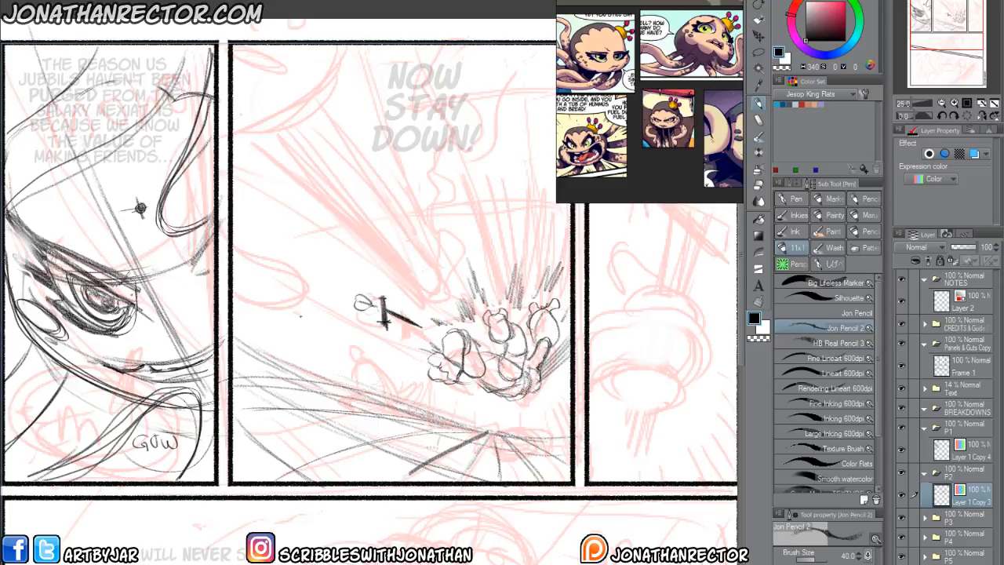
Draw the large rounded form curving through the second panel's upper inner corner with repeated contour strokes.
{"action": "left_click_drag", "start_coordinate": [301, 293], "coordinate": [296, 361]}
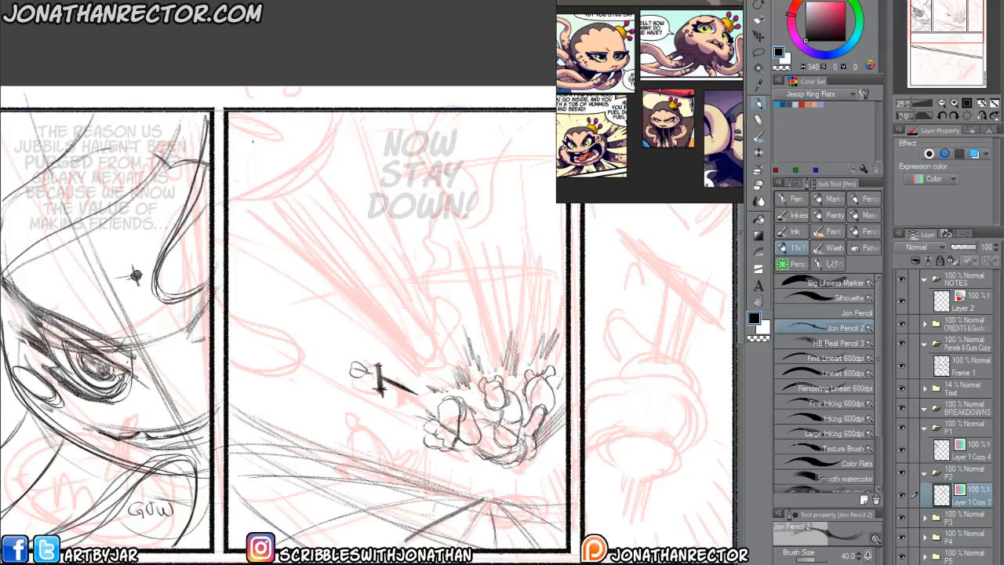
{"action": "left_click_drag", "start_coordinate": [293, 330], "coordinate": [307, 400]}
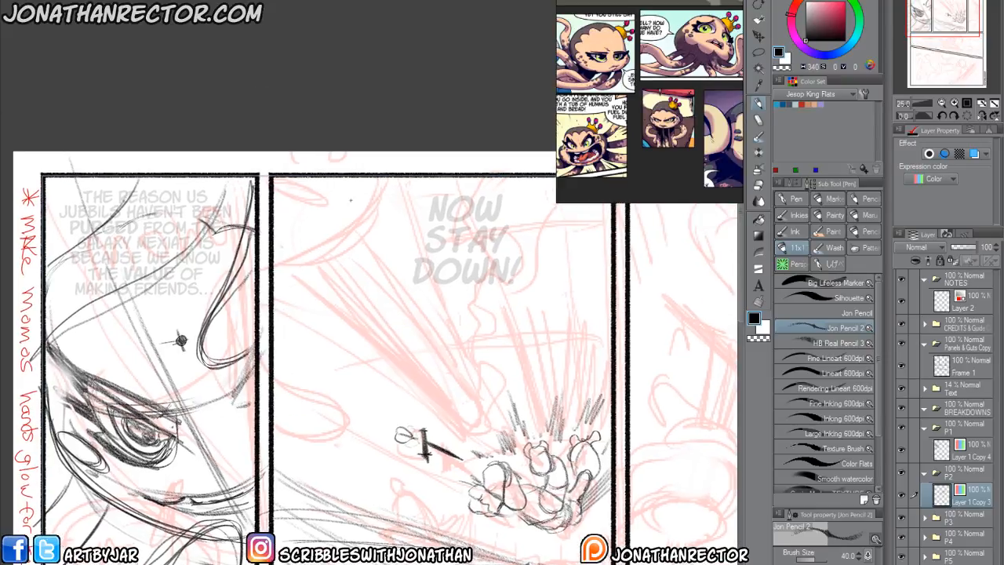
{"action": "mouse_move", "coordinate": [394, 178]}
{"action": "left_mouse_down"}
{"action": "mouse_move", "coordinate": [330, 255]}
{"action": "mouse_move", "coordinate": [274, 268]}
{"action": "left_mouse_up"}
{"action": "left_click_drag", "start_coordinate": [274, 268], "coordinate": [378, 228]}
{"action": "mouse_move", "coordinate": [398, 177]}
{"action": "left_mouse_down"}
{"action": "mouse_move", "coordinate": [276, 271]}
{"action": "mouse_move", "coordinate": [296, 268]}
{"action": "left_mouse_up"}
{"action": "left_click_drag", "start_coordinate": [364, 244], "coordinate": [454, 392]}
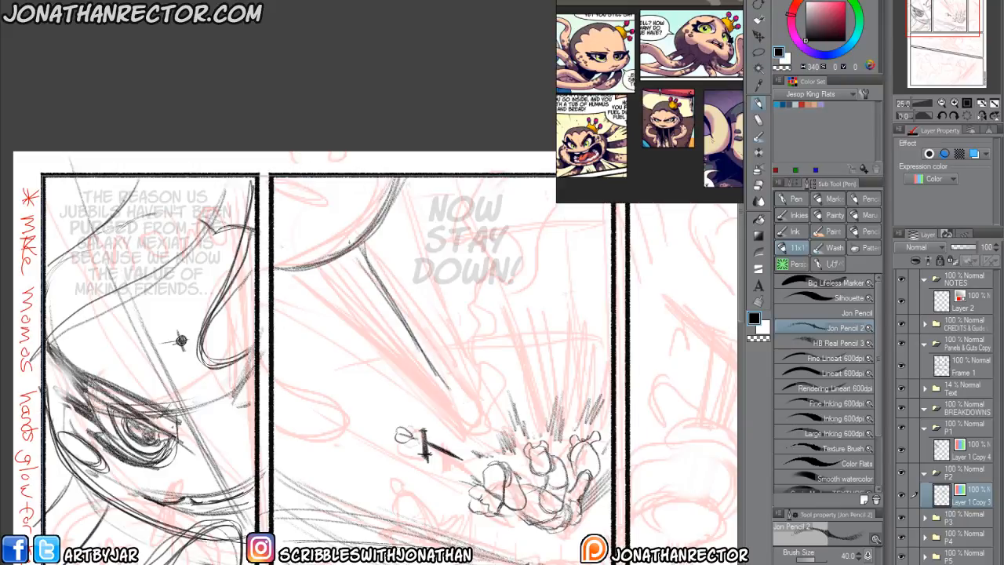
{"action": "key", "text": "e"}
{"action": "mouse_move", "coordinate": [361, 247]}
{"action": "left_mouse_down"}
{"action": "mouse_move", "coordinate": [392, 306]}
{"action": "mouse_move", "coordinate": [383, 287]}
{"action": "left_mouse_up"}
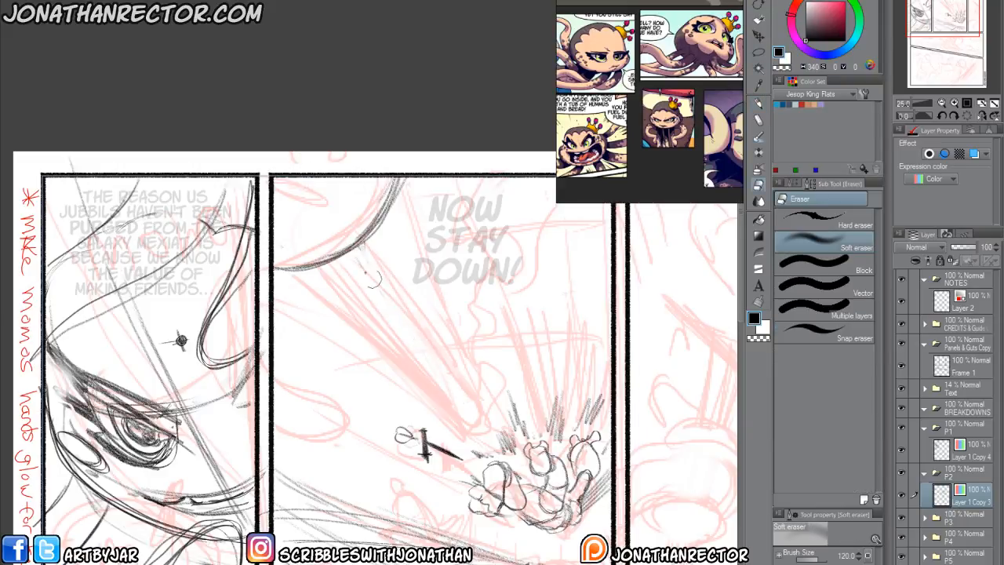
Outline both sides of a long tapering spike shape reaching from the large rounded form toward the fallen figure.
{"action": "left_click_drag", "start_coordinate": [317, 312], "coordinate": [306, 305]}
{"action": "key", "text": "p"}
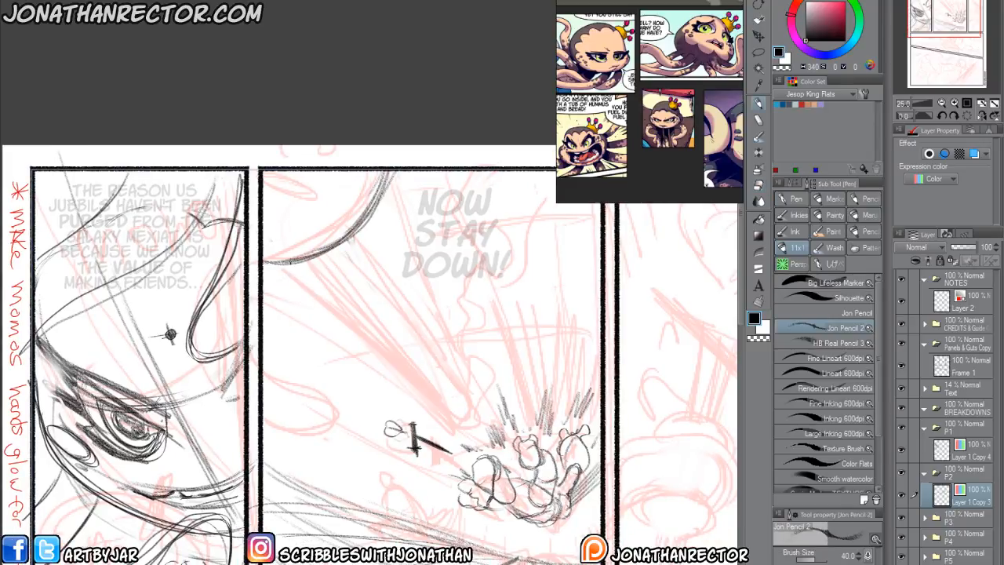
{"action": "left_click_drag", "start_coordinate": [283, 261], "coordinate": [377, 328]}
{"action": "mouse_move", "coordinate": [310, 272]}
{"action": "left_mouse_down"}
{"action": "mouse_move", "coordinate": [437, 394]}
{"action": "mouse_move", "coordinate": [433, 381]}
{"action": "left_mouse_up"}
{"action": "mouse_move", "coordinate": [375, 325]}
{"action": "left_mouse_down"}
{"action": "mouse_move", "coordinate": [466, 419]}
{"action": "mouse_move", "coordinate": [393, 344]}
{"action": "left_mouse_up"}
{"action": "left_click_drag", "start_coordinate": [375, 212], "coordinate": [402, 317]}
{"action": "mouse_move", "coordinate": [369, 230]}
{"action": "left_mouse_down"}
{"action": "mouse_move", "coordinate": [455, 378]}
{"action": "mouse_move", "coordinate": [455, 400]}
{"action": "mouse_move", "coordinate": [441, 400]}
{"action": "left_mouse_up"}
{"action": "left_click_drag", "start_coordinate": [325, 350], "coordinate": [341, 368]}
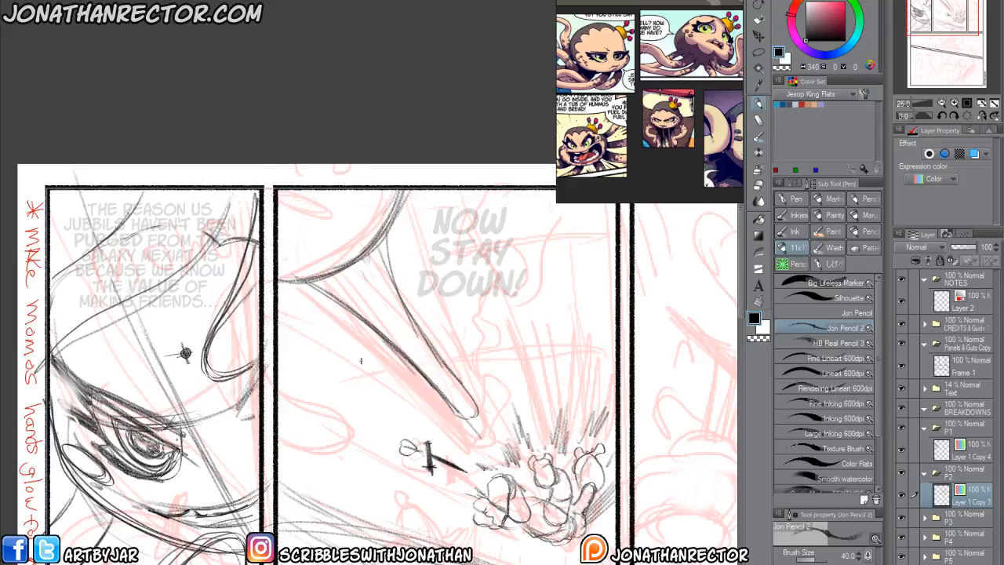
Shade the tapering spike's edges and draw wavy smoke-like wisps curling around it.
{"action": "left_click_drag", "start_coordinate": [361, 360], "coordinate": [363, 364]}
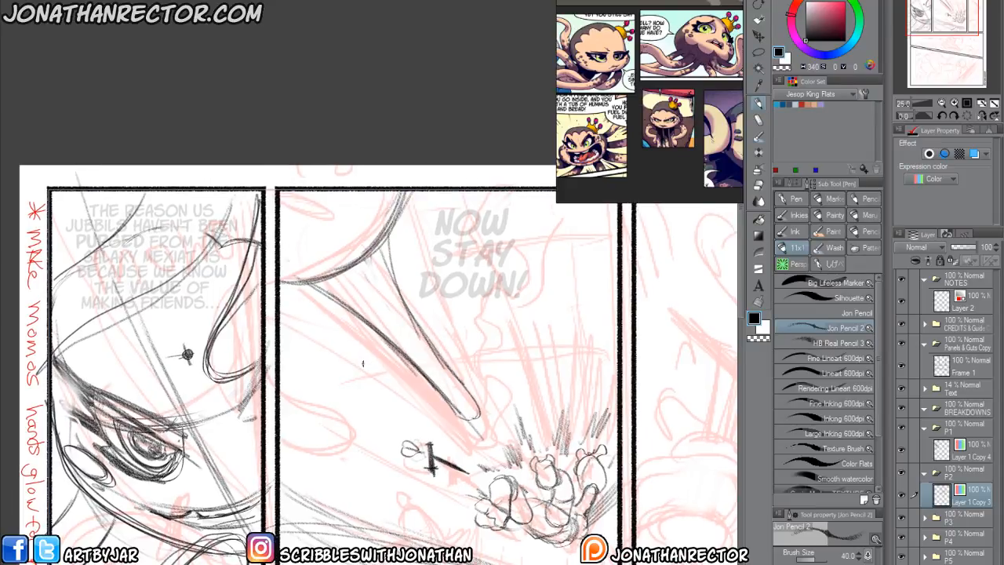
{"action": "left_click_drag", "start_coordinate": [437, 400], "coordinate": [340, 310]}
{"action": "left_click_drag", "start_coordinate": [386, 345], "coordinate": [325, 300]}
{"action": "left_click_drag", "start_coordinate": [390, 344], "coordinate": [319, 296]}
{"action": "left_click_drag", "start_coordinate": [476, 416], "coordinate": [387, 240]}
{"action": "left_click_drag", "start_coordinate": [477, 406], "coordinate": [445, 336]}
{"action": "mouse_move", "coordinate": [463, 379]}
{"action": "left_mouse_down"}
{"action": "mouse_move", "coordinate": [432, 326]}
{"action": "mouse_move", "coordinate": [413, 403]}
{"action": "mouse_move", "coordinate": [441, 339]}
{"action": "mouse_move", "coordinate": [418, 317]}
{"action": "mouse_move", "coordinate": [383, 347]}
{"action": "mouse_move", "coordinate": [404, 271]}
{"action": "mouse_move", "coordinate": [433, 222]}
{"action": "left_mouse_up"}
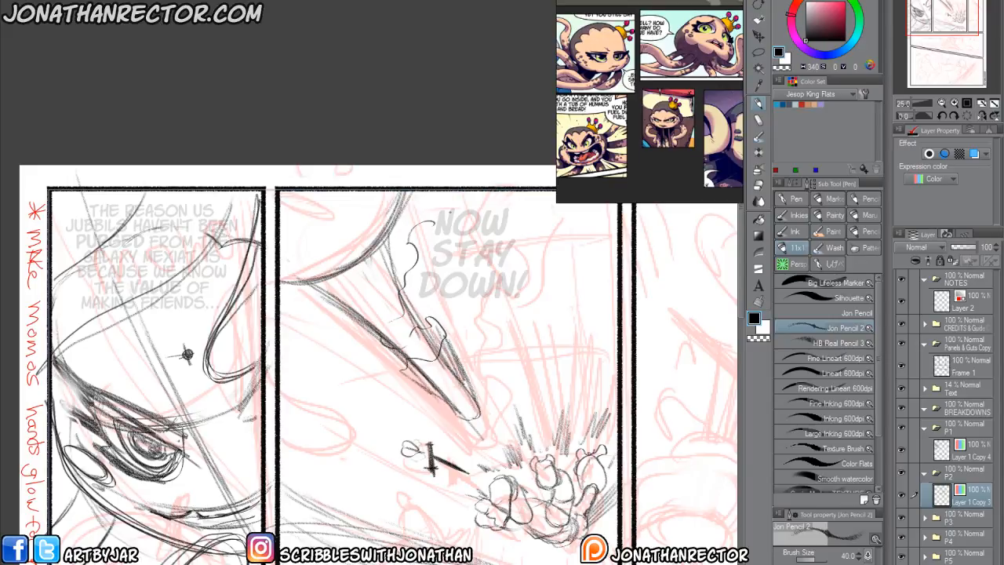
Draw a wavy smoke trail beneath the dialogue and a jagged trail linking the spike's tip to the fallen figure.
{"action": "mouse_move", "coordinate": [613, 232]}
{"action": "left_mouse_down"}
{"action": "mouse_move", "coordinate": [541, 274]}
{"action": "mouse_move", "coordinate": [466, 269]}
{"action": "mouse_move", "coordinate": [443, 321]}
{"action": "mouse_move", "coordinate": [459, 325]}
{"action": "mouse_move", "coordinate": [480, 416]}
{"action": "mouse_move", "coordinate": [519, 322]}
{"action": "mouse_move", "coordinate": [506, 495]}
{"action": "left_mouse_up"}
{"action": "mouse_move", "coordinate": [502, 450]}
{"action": "left_mouse_down"}
{"action": "mouse_move", "coordinate": [536, 350]}
{"action": "mouse_move", "coordinate": [459, 411]}
{"action": "mouse_move", "coordinate": [497, 398]}
{"action": "mouse_move", "coordinate": [515, 342]}
{"action": "left_mouse_up"}
{"action": "left_click_drag", "start_coordinate": [415, 424], "coordinate": [392, 393]}
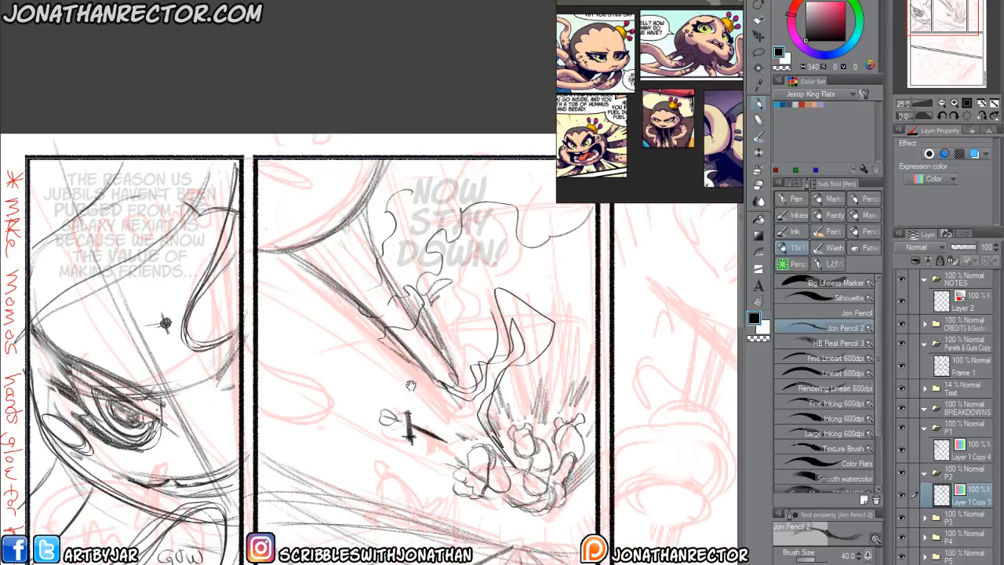
{"action": "key", "text": "ctrl+z"}
{"action": "key", "text": "ctrl+z"}
{"action": "key", "text": "ctrl+z"}
{"action": "key", "text": "ctrl+z"}
{"action": "key", "text": "ctrl+z"}
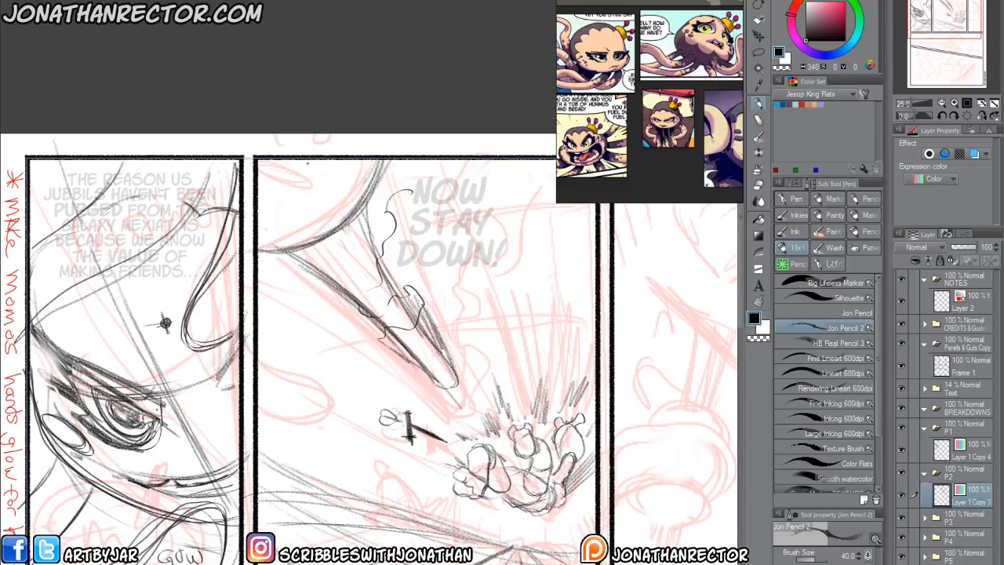
{"action": "key", "text": "ctrl+y"}
{"action": "key", "text": "ctrl+y"}
{"action": "key", "text": "ctrl+y"}
{"action": "key", "text": "ctrl+y"}
{"action": "key", "text": "ctrl+y"}
Fade out the jagged trail between the spike's tip and the fallen figure with the Soft eraser.
{"action": "key", "text": "e"}
{"action": "mouse_move", "coordinate": [509, 295]}
{"action": "left_mouse_down"}
{"action": "mouse_move", "coordinate": [547, 329]}
{"action": "mouse_move", "coordinate": [516, 333]}
{"action": "mouse_move", "coordinate": [500, 367]}
{"action": "mouse_move", "coordinate": [502, 449]}
{"action": "mouse_move", "coordinate": [448, 397]}
{"action": "left_mouse_up"}
{"action": "key", "text": "p"}
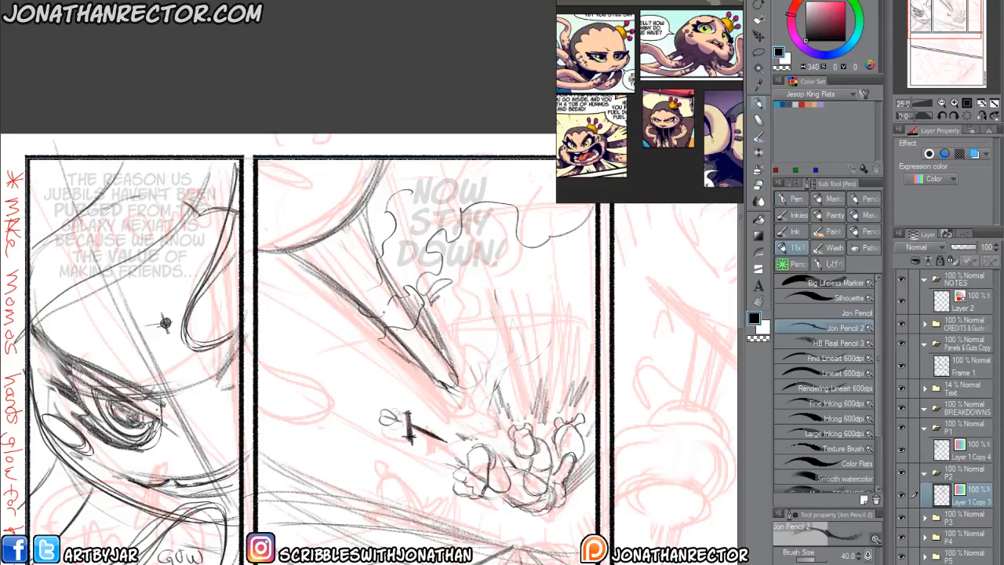
Darken the tapering spike's lower edge and tip with heavier pencil strokes.
{"action": "left_click_drag", "start_coordinate": [388, 414], "coordinate": [359, 399]}
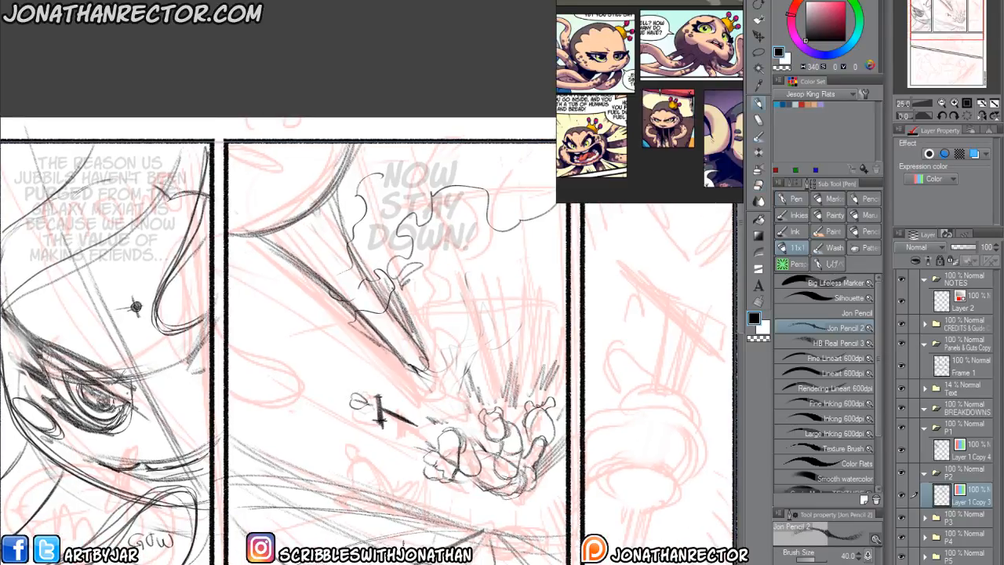
{"action": "left_click_drag", "start_coordinate": [300, 445], "coordinate": [251, 108]}
{"action": "left_click_drag", "start_coordinate": [247, 266], "coordinate": [310, 556]}
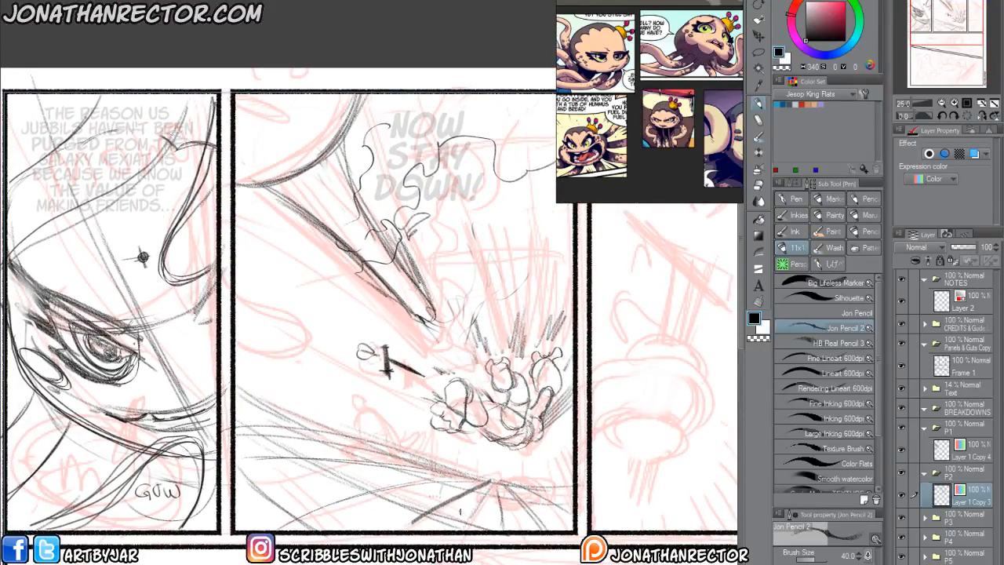
{"action": "left_click_drag", "start_coordinate": [460, 512], "coordinate": [440, 524]}
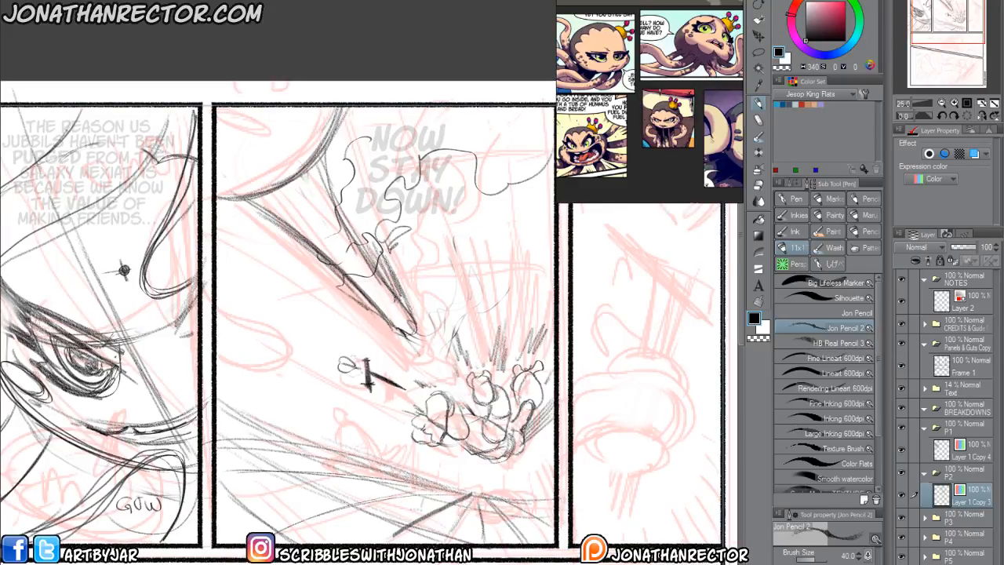
{"action": "left_click_drag", "start_coordinate": [346, 281], "coordinate": [399, 332]}
{"action": "left_click_drag", "start_coordinate": [325, 264], "coordinate": [403, 337]}
{"action": "left_click_drag", "start_coordinate": [402, 290], "coordinate": [411, 338]}
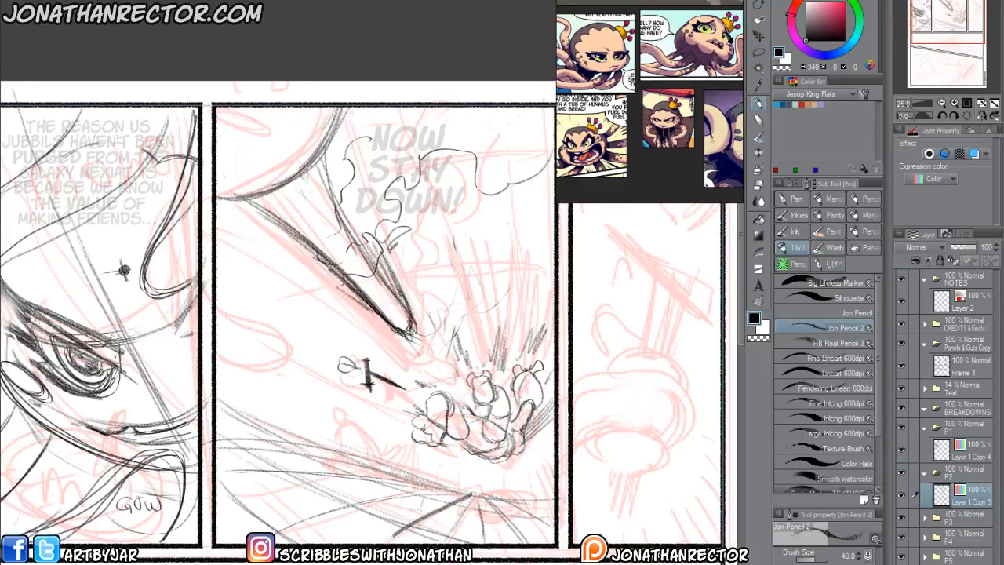
Draw looping energy trails arching from the fallen figure to the spike's tip and along its underside to the panel's inner border.
{"action": "left_click_drag", "start_coordinate": [507, 387], "coordinate": [498, 361]}
{"action": "mouse_move", "coordinate": [455, 397]}
{"action": "left_mouse_down"}
{"action": "mouse_move", "coordinate": [446, 383]}
{"action": "mouse_move", "coordinate": [511, 333]}
{"action": "mouse_move", "coordinate": [506, 243]}
{"action": "mouse_move", "coordinate": [485, 229]}
{"action": "mouse_move", "coordinate": [414, 290]}
{"action": "mouse_move", "coordinate": [343, 288]}
{"action": "left_mouse_up"}
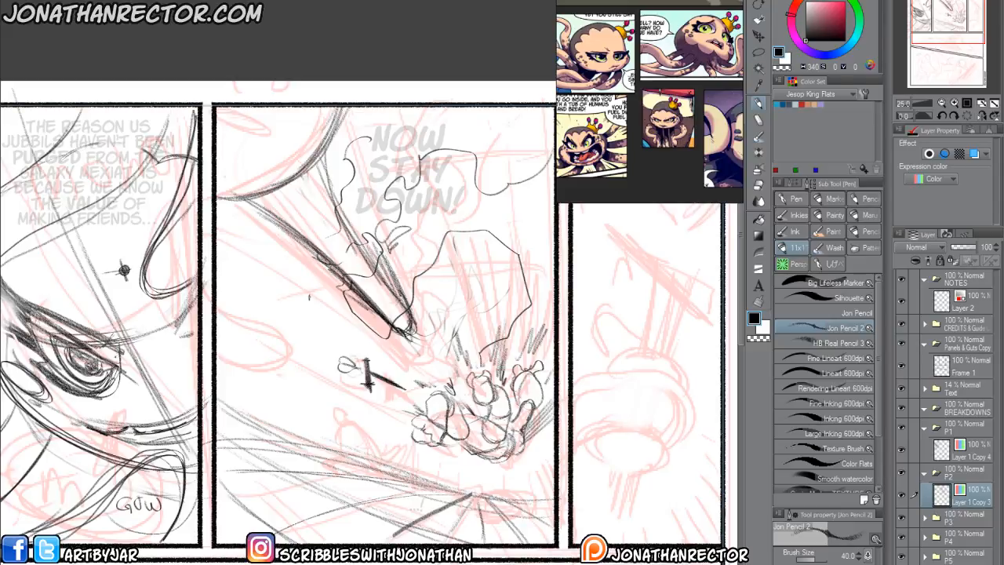
{"action": "left_click_drag", "start_coordinate": [309, 297], "coordinate": [300, 299]}
{"action": "mouse_move", "coordinate": [469, 370]}
{"action": "left_mouse_down"}
{"action": "mouse_move", "coordinate": [506, 287]}
{"action": "mouse_move", "coordinate": [475, 247]}
{"action": "mouse_move", "coordinate": [433, 265]}
{"action": "mouse_move", "coordinate": [372, 338]}
{"action": "left_mouse_up"}
{"action": "mouse_move", "coordinate": [385, 327]}
{"action": "left_mouse_down"}
{"action": "mouse_move", "coordinate": [419, 289]}
{"action": "mouse_move", "coordinate": [490, 258]}
{"action": "mouse_move", "coordinate": [404, 307]}
{"action": "mouse_move", "coordinate": [301, 271]}
{"action": "mouse_move", "coordinate": [238, 205]}
{"action": "left_mouse_up"}
{"action": "mouse_move", "coordinate": [237, 205]}
{"action": "left_mouse_down"}
{"action": "mouse_move", "coordinate": [312, 269]}
{"action": "mouse_move", "coordinate": [281, 290]}
{"action": "mouse_move", "coordinate": [220, 264]}
{"action": "mouse_move", "coordinate": [235, 279]}
{"action": "mouse_move", "coordinate": [355, 311]}
{"action": "left_mouse_up"}
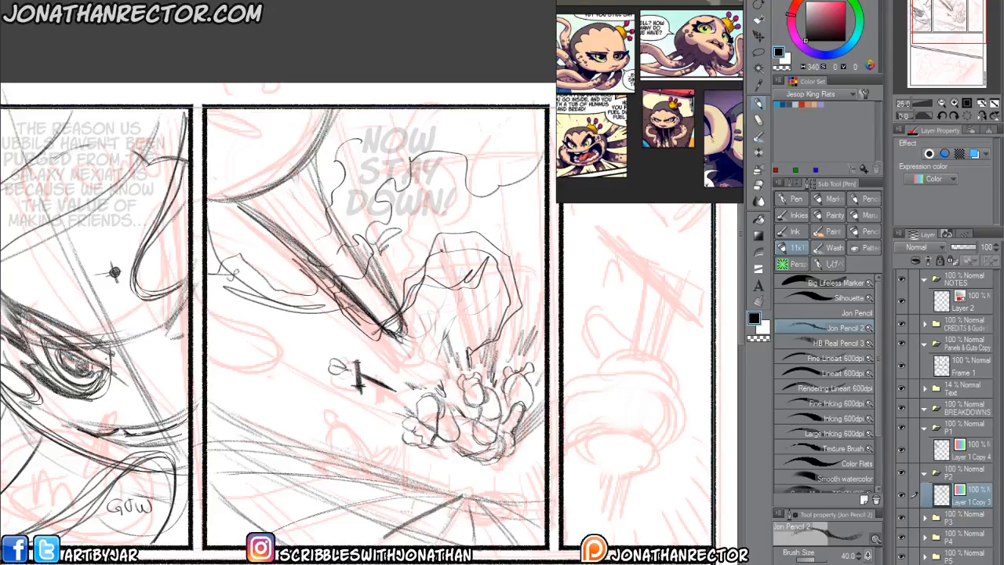
Add long speed lines converging on the fallen figure from the second panel's upper edge and inner side.
{"action": "left_click_drag", "start_coordinate": [245, 393], "coordinate": [265, 408]}
{"action": "left_click_drag", "start_coordinate": [343, 241], "coordinate": [317, 295]}
{"action": "left_click_drag", "start_coordinate": [336, 182], "coordinate": [420, 372]}
{"action": "left_click_drag", "start_coordinate": [403, 179], "coordinate": [433, 367]}
{"action": "left_click_drag", "start_coordinate": [446, 169], "coordinate": [455, 351]}
{"action": "left_click_drag", "start_coordinate": [479, 177], "coordinate": [476, 367]}
{"action": "left_click_drag", "start_coordinate": [507, 189], "coordinate": [503, 364]}
{"action": "left_click_drag", "start_coordinate": [202, 312], "coordinate": [340, 400]}
{"action": "left_click_drag", "start_coordinate": [202, 336], "coordinate": [328, 406]}
{"action": "left_click_drag", "start_coordinate": [201, 364], "coordinate": [312, 419]}
{"action": "left_click_drag", "start_coordinate": [203, 385], "coordinate": [295, 426]}
{"action": "left_click_drag", "start_coordinate": [213, 416], "coordinate": [276, 439]}
{"action": "left_click_drag", "start_coordinate": [215, 433], "coordinate": [285, 458]}
{"action": "left_click_drag", "start_coordinate": [216, 447], "coordinate": [246, 458]}
{"action": "left_click_drag", "start_coordinate": [348, 430], "coordinate": [356, 369]}
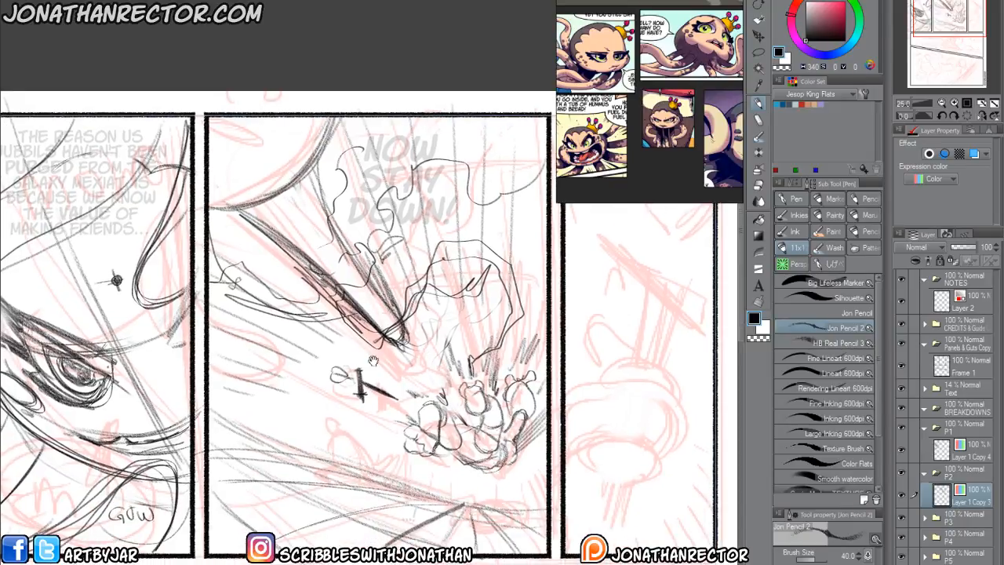
On a new layer, block in a small crouching black silhouette figure below the floating dagger in the second panel with the Silhouette brush.
{"action": "key", "text": "ctrl+shift+n"}
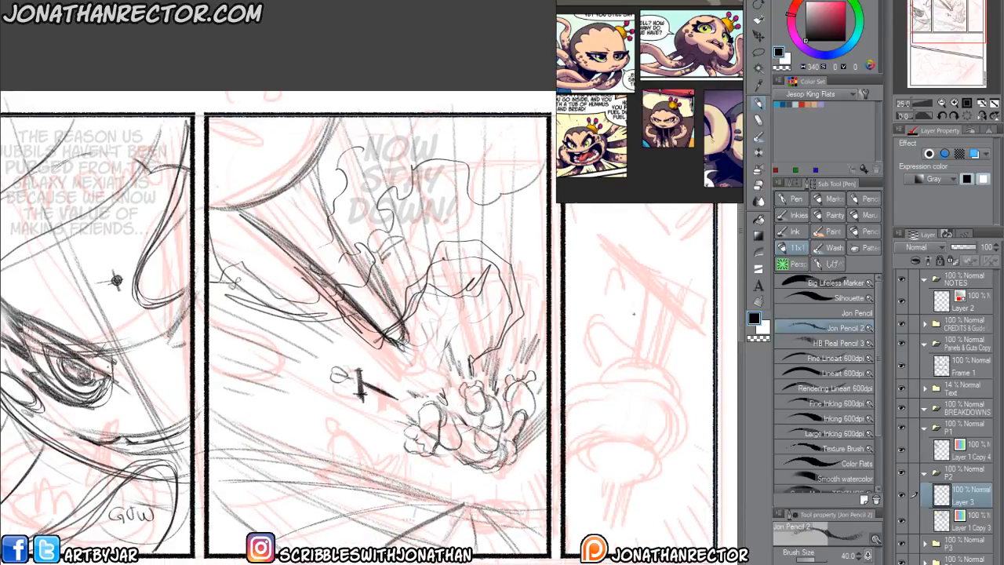
{"action": "left_click", "coordinate": [794, 284]}
{"action": "left_click", "coordinate": [796, 299]}
{"action": "left_click_drag", "start_coordinate": [331, 348], "coordinate": [348, 309]}
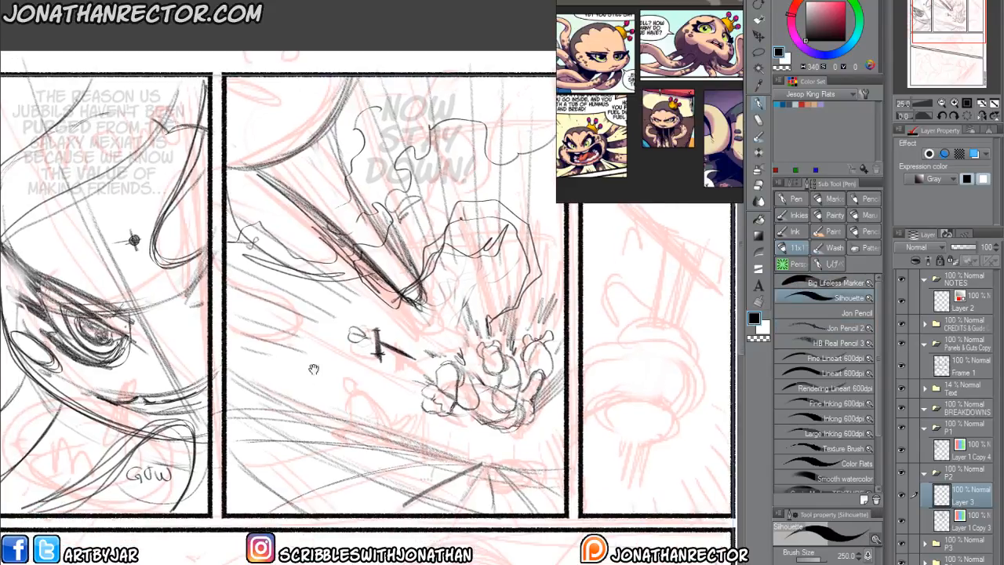
{"action": "mouse_move", "coordinate": [348, 383]}
{"action": "left_mouse_down"}
{"action": "mouse_move", "coordinate": [384, 407]}
{"action": "mouse_move", "coordinate": [372, 420]}
{"action": "mouse_move", "coordinate": [356, 413]}
{"action": "mouse_move", "coordinate": [364, 386]}
{"action": "mouse_move", "coordinate": [375, 406]}
{"action": "mouse_move", "coordinate": [357, 405]}
{"action": "mouse_move", "coordinate": [355, 388]}
{"action": "mouse_move", "coordinate": [374, 376]}
{"action": "mouse_move", "coordinate": [359, 423]}
{"action": "mouse_move", "coordinate": [367, 411]}
{"action": "mouse_move", "coordinate": [386, 413]}
{"action": "mouse_move", "coordinate": [373, 422]}
{"action": "mouse_move", "coordinate": [352, 384]}
{"action": "mouse_move", "coordinate": [368, 393]}
{"action": "mouse_move", "coordinate": [381, 384]}
{"action": "mouse_move", "coordinate": [369, 388]}
{"action": "mouse_move", "coordinate": [378, 406]}
{"action": "mouse_move", "coordinate": [346, 415]}
{"action": "mouse_move", "coordinate": [372, 415]}
{"action": "mouse_move", "coordinate": [388, 431]}
{"action": "mouse_move", "coordinate": [348, 419]}
{"action": "mouse_move", "coordinate": [379, 412]}
{"action": "left_mouse_up"}
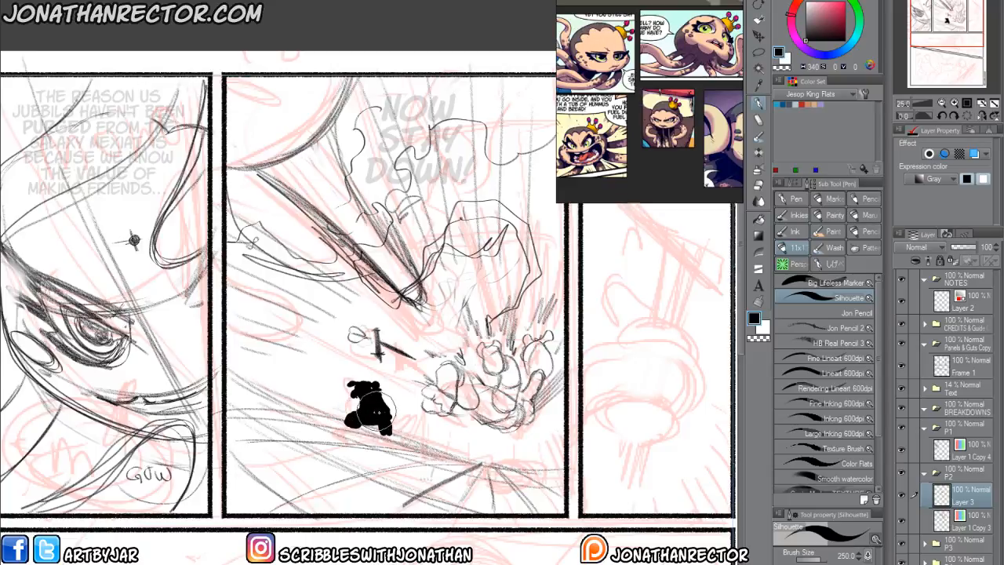
{"action": "left_click_drag", "start_coordinate": [423, 323], "coordinate": [427, 319]}
Block in a second black silhouette lying stretched out beneath the fallen figure, near the second panel's lower edge.
{"action": "mouse_move", "coordinate": [526, 446]}
{"action": "left_mouse_down"}
{"action": "mouse_move", "coordinate": [503, 457]}
{"action": "mouse_move", "coordinate": [511, 454]}
{"action": "mouse_move", "coordinate": [504, 446]}
{"action": "mouse_move", "coordinate": [518, 452]}
{"action": "mouse_move", "coordinate": [507, 442]}
{"action": "mouse_move", "coordinate": [520, 455]}
{"action": "mouse_move", "coordinate": [472, 447]}
{"action": "mouse_move", "coordinate": [529, 443]}
{"action": "mouse_move", "coordinate": [496, 453]}
{"action": "mouse_move", "coordinate": [522, 454]}
{"action": "mouse_move", "coordinate": [504, 471]}
{"action": "left_mouse_up"}
{"action": "left_click_drag", "start_coordinate": [458, 419], "coordinate": [429, 396]}
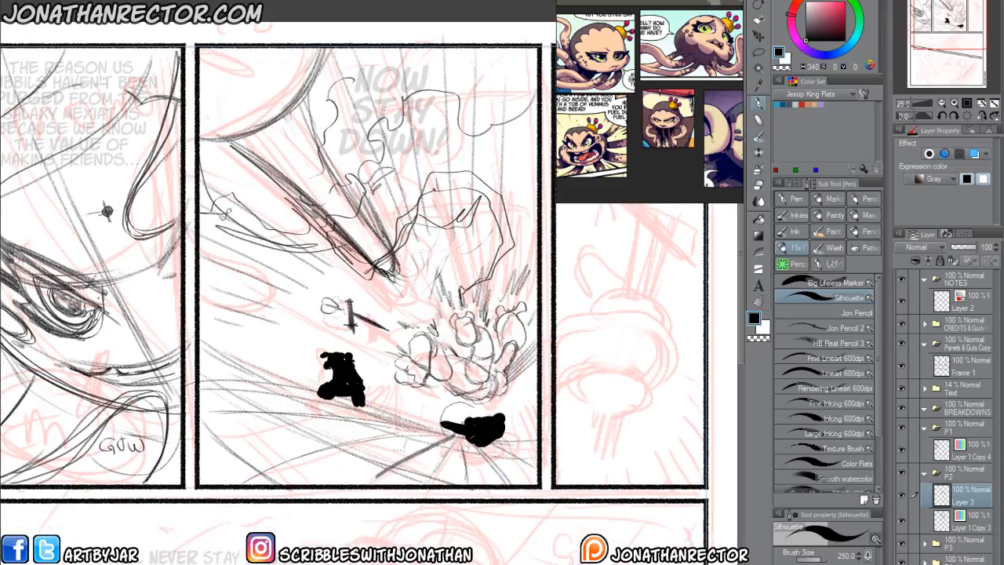
{"action": "mouse_move", "coordinate": [468, 445]}
{"action": "left_mouse_down"}
{"action": "mouse_move", "coordinate": [517, 430]}
{"action": "mouse_move", "coordinate": [458, 440]}
{"action": "mouse_move", "coordinate": [418, 430]}
{"action": "mouse_move", "coordinate": [453, 453]}
{"action": "left_mouse_up"}
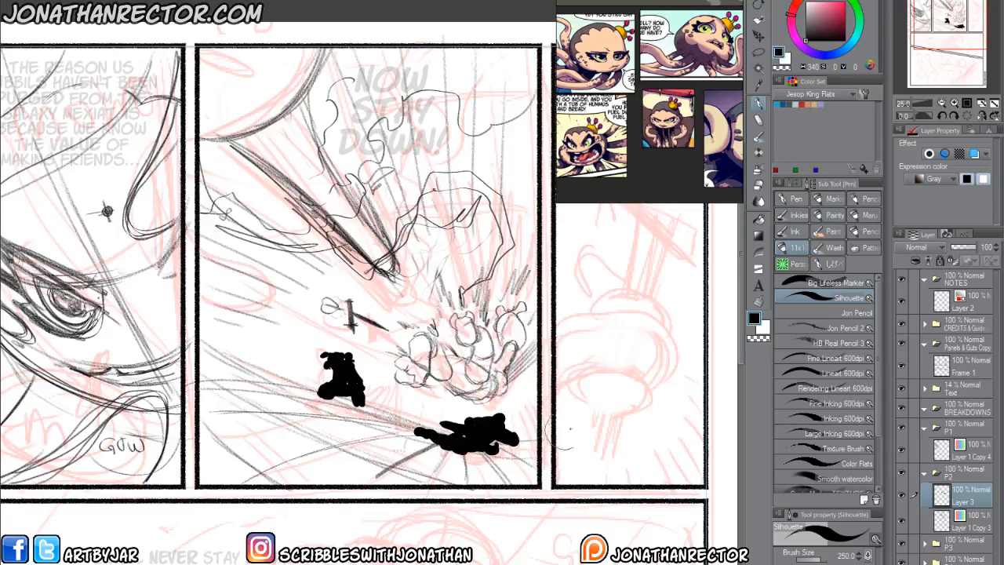
On another new layer, outline the crouching silhouette's head and upper body in white with the Fine Lineart 600dpi brush.
{"action": "key", "text": "ctrl+shift+n"}
{"action": "scroll", "coordinate": [656, 477], "scroll_direction": "up", "scroll_amount": 1}
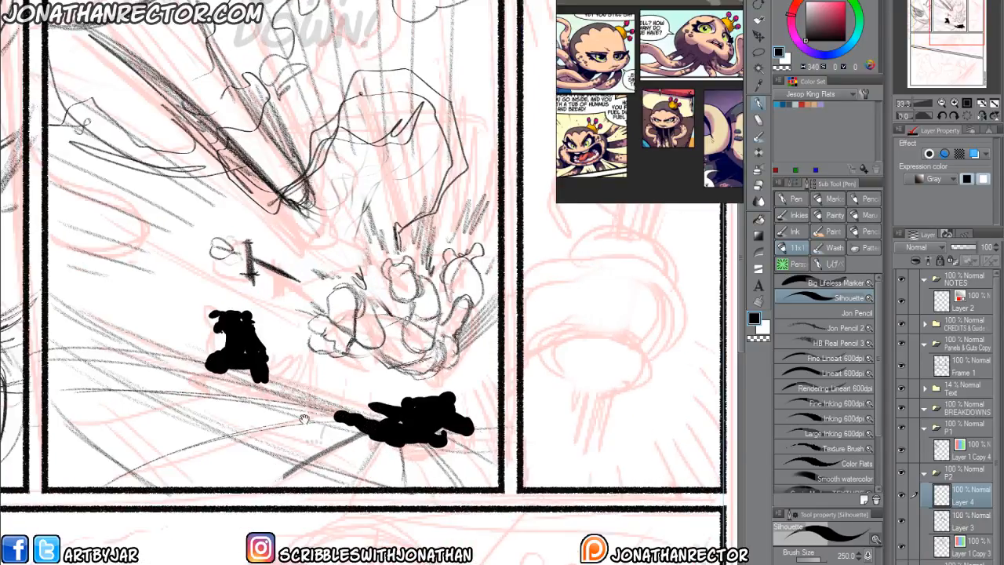
{"action": "left_click_drag", "start_coordinate": [297, 414], "coordinate": [510, 416]}
{"action": "left_click", "coordinate": [816, 373]}
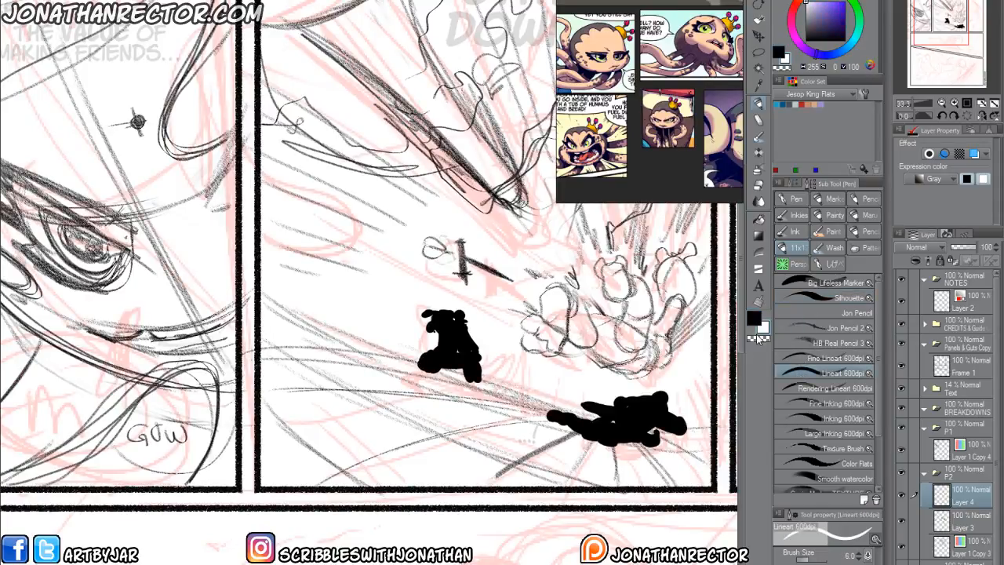
{"action": "mouse_move", "coordinate": [429, 340]}
{"action": "left_mouse_down"}
{"action": "mouse_move", "coordinate": [407, 357]}
{"action": "mouse_move", "coordinate": [437, 371]}
{"action": "mouse_move", "coordinate": [417, 361]}
{"action": "mouse_move", "coordinate": [417, 343]}
{"action": "mouse_move", "coordinate": [436, 352]}
{"action": "mouse_move", "coordinate": [445, 342]}
{"action": "mouse_move", "coordinate": [445, 358]}
{"action": "left_mouse_up"}
{"action": "left_click", "coordinate": [794, 359]}
{"action": "mouse_move", "coordinate": [416, 338]}
{"action": "left_mouse_down"}
{"action": "mouse_move", "coordinate": [430, 333]}
{"action": "mouse_move", "coordinate": [411, 344]}
{"action": "left_mouse_up"}
{"action": "left_click_drag", "start_coordinate": [412, 340], "coordinate": [424, 352]}
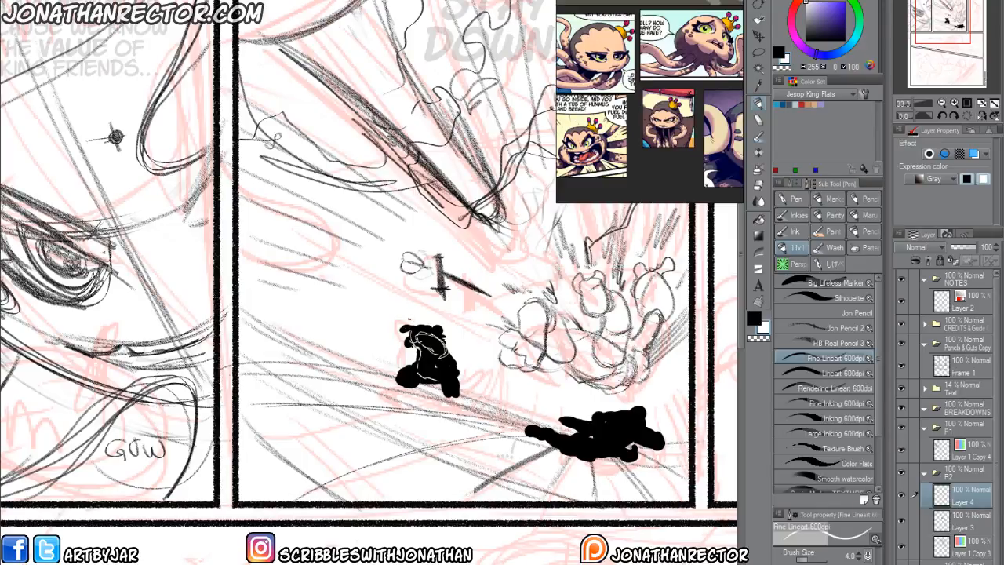
Add thin pointed wisps to the crouching silhouette's head and define its arms and folded legs with alternating black and white lines.
{"action": "key", "text": "x"}
{"action": "mouse_move", "coordinate": [416, 324]}
{"action": "left_mouse_down"}
{"action": "mouse_move", "coordinate": [402, 310]}
{"action": "mouse_move", "coordinate": [407, 325]}
{"action": "left_mouse_up"}
{"action": "mouse_move", "coordinate": [404, 325]}
{"action": "left_mouse_down"}
{"action": "mouse_move", "coordinate": [390, 321]}
{"action": "mouse_move", "coordinate": [402, 333]}
{"action": "left_mouse_up"}
{"action": "left_click_drag", "start_coordinate": [393, 333], "coordinate": [410, 333]}
{"action": "key", "text": "x"}
{"action": "left_click_drag", "start_coordinate": [429, 367], "coordinate": [417, 376]}
{"action": "mouse_move", "coordinate": [418, 348]}
{"action": "left_mouse_down"}
{"action": "mouse_move", "coordinate": [440, 380]}
{"action": "mouse_move", "coordinate": [454, 370]}
{"action": "mouse_move", "coordinate": [474, 387]}
{"action": "mouse_move", "coordinate": [475, 397]}
{"action": "mouse_move", "coordinate": [460, 399]}
{"action": "left_mouse_up"}
{"action": "key", "text": "x"}
{"action": "mouse_move", "coordinate": [476, 361]}
{"action": "left_mouse_down"}
{"action": "mouse_move", "coordinate": [470, 373]}
{"action": "mouse_move", "coordinate": [416, 385]}
{"action": "left_mouse_up"}
{"action": "key", "text": "x"}
{"action": "mouse_move", "coordinate": [427, 387]}
{"action": "left_mouse_down"}
{"action": "mouse_move", "coordinate": [444, 381]}
{"action": "mouse_move", "coordinate": [432, 356]}
{"action": "left_mouse_up"}
{"action": "key", "text": "x"}
{"action": "left_click_drag", "start_coordinate": [428, 358], "coordinate": [432, 347]}
Draw the lying silhouette's head, face and forward arm in fine white lines.
{"action": "left_click_drag", "start_coordinate": [470, 439], "coordinate": [235, 379]}
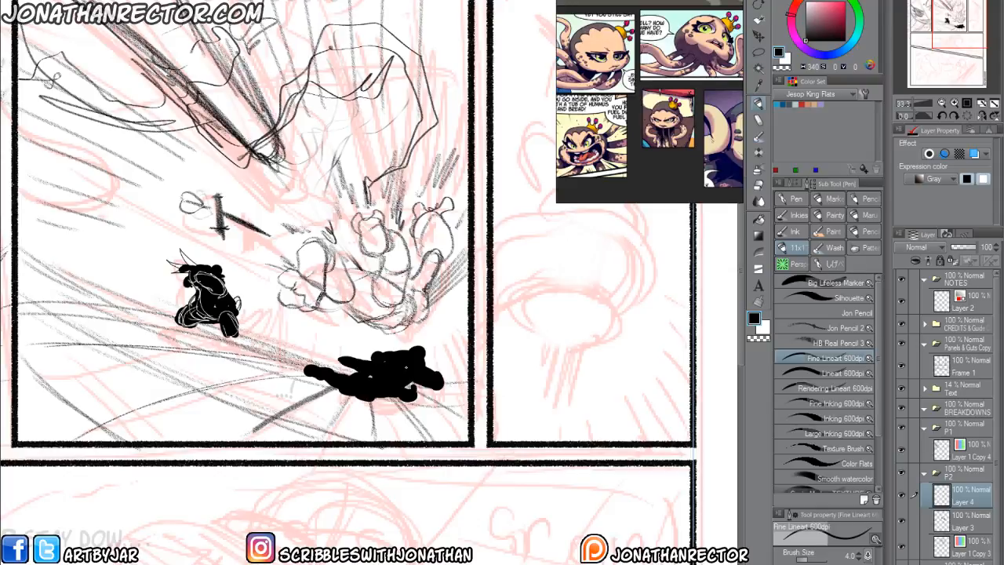
{"action": "key", "text": "x"}
{"action": "mouse_move", "coordinate": [408, 366]}
{"action": "left_mouse_down"}
{"action": "mouse_move", "coordinate": [417, 381]}
{"action": "mouse_move", "coordinate": [400, 355]}
{"action": "mouse_move", "coordinate": [406, 369]}
{"action": "left_mouse_up"}
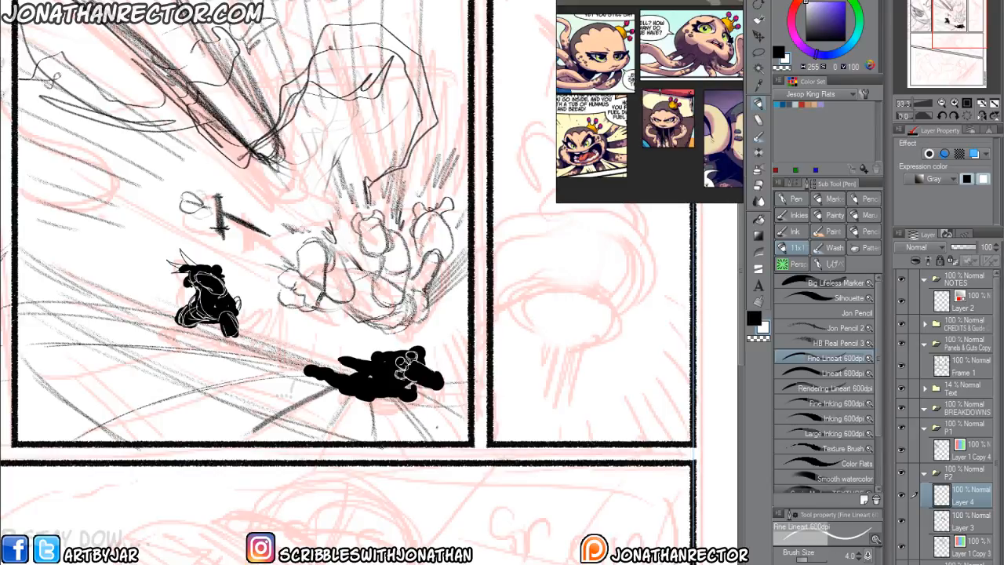
{"action": "mouse_move", "coordinate": [395, 378]}
{"action": "left_mouse_down"}
{"action": "mouse_move", "coordinate": [409, 359]}
{"action": "mouse_move", "coordinate": [398, 366]}
{"action": "mouse_move", "coordinate": [427, 380]}
{"action": "left_mouse_up"}
{"action": "mouse_move", "coordinate": [425, 381]}
{"action": "left_mouse_down"}
{"action": "mouse_move", "coordinate": [449, 376]}
{"action": "mouse_move", "coordinate": [426, 363]}
{"action": "mouse_move", "coordinate": [446, 384]}
{"action": "left_mouse_up"}
{"action": "key", "text": "x"}
{"action": "key", "text": "x"}
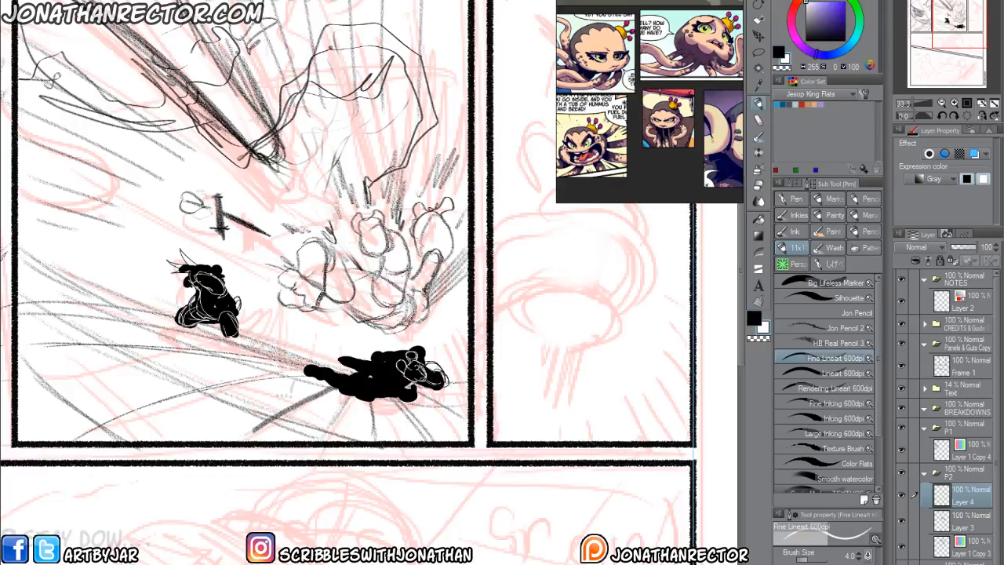
Add white contour lines for the lying silhouette's torso, back and bent legs.
{"action": "mouse_move", "coordinate": [378, 372]}
{"action": "left_mouse_down"}
{"action": "mouse_move", "coordinate": [365, 375]}
{"action": "mouse_move", "coordinate": [369, 387]}
{"action": "mouse_move", "coordinate": [389, 380]}
{"action": "mouse_move", "coordinate": [372, 392]}
{"action": "mouse_move", "coordinate": [412, 389]}
{"action": "mouse_move", "coordinate": [411, 399]}
{"action": "mouse_move", "coordinate": [400, 385]}
{"action": "mouse_move", "coordinate": [356, 388]}
{"action": "left_mouse_up"}
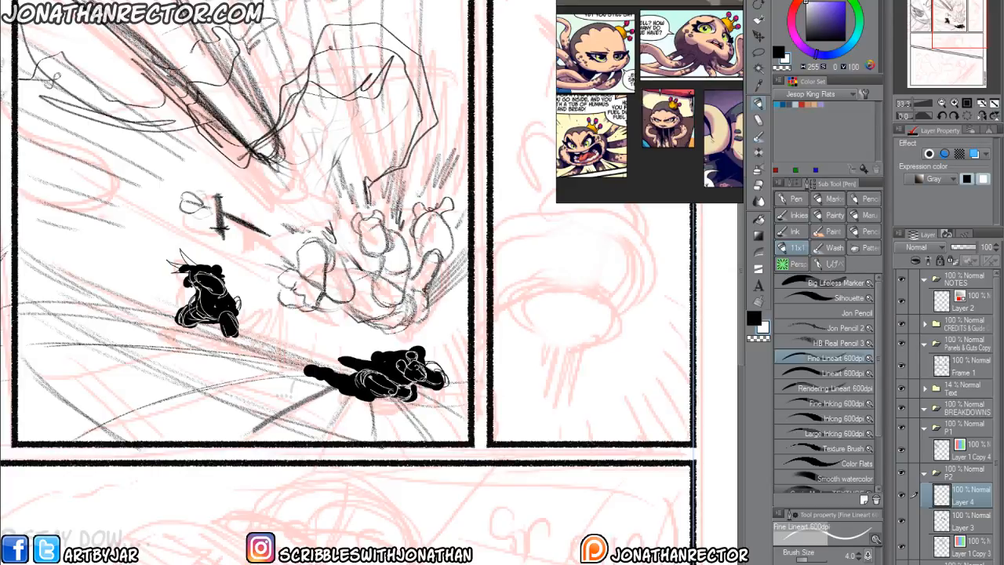
{"action": "mouse_move", "coordinate": [404, 352]}
{"action": "left_mouse_down"}
{"action": "mouse_move", "coordinate": [380, 359]}
{"action": "mouse_move", "coordinate": [400, 378]}
{"action": "mouse_move", "coordinate": [372, 358]}
{"action": "mouse_move", "coordinate": [361, 371]}
{"action": "left_mouse_up"}
{"action": "key", "text": "x"}
{"action": "key", "text": "x"}
{"action": "mouse_move", "coordinate": [348, 362]}
{"action": "left_mouse_down"}
{"action": "mouse_move", "coordinate": [363, 371]}
{"action": "mouse_move", "coordinate": [423, 347]}
{"action": "left_mouse_up"}
{"action": "left_click_drag", "start_coordinate": [298, 379], "coordinate": [393, 400]}
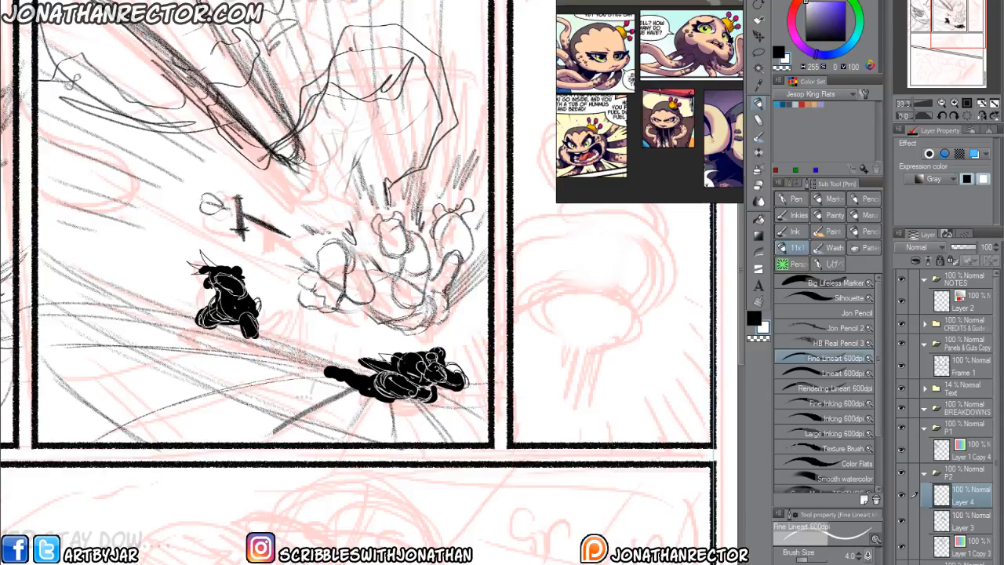
{"action": "key", "text": "x"}
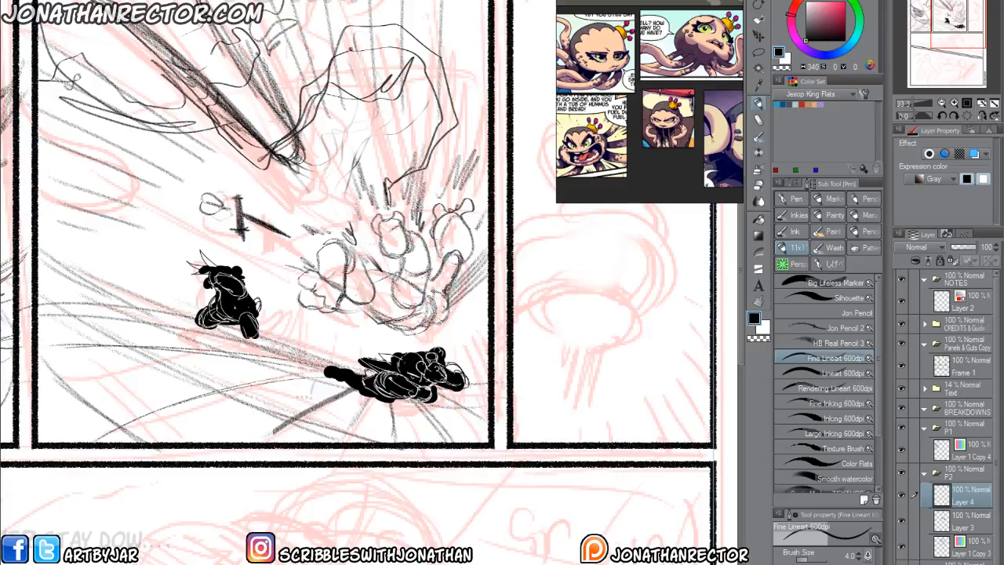
Refine the lying silhouette's trailing leg and foot with alternating black and white lines.
{"action": "mouse_move", "coordinate": [353, 385]}
{"action": "left_mouse_down"}
{"action": "mouse_move", "coordinate": [382, 390]}
{"action": "mouse_move", "coordinate": [370, 383]}
{"action": "left_mouse_up"}
{"action": "key", "text": "x"}
{"action": "mouse_move", "coordinate": [357, 368]}
{"action": "left_mouse_down"}
{"action": "mouse_move", "coordinate": [375, 375]}
{"action": "mouse_move", "coordinate": [353, 380]}
{"action": "mouse_move", "coordinate": [351, 365]}
{"action": "mouse_move", "coordinate": [371, 357]}
{"action": "mouse_move", "coordinate": [357, 360]}
{"action": "left_mouse_up"}
{"action": "key", "text": "x"}
{"action": "left_click_drag", "start_coordinate": [354, 379], "coordinate": [363, 383]}
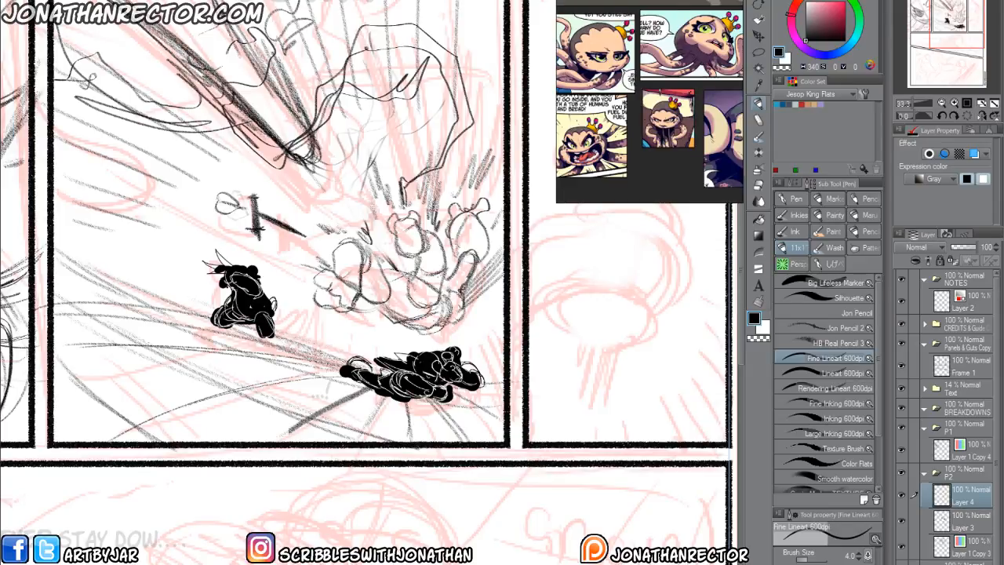
{"action": "key", "text": "x"}
{"action": "left_click_drag", "start_coordinate": [353, 366], "coordinate": [341, 383]}
{"action": "left_click_drag", "start_coordinate": [350, 369], "coordinate": [343, 378]}
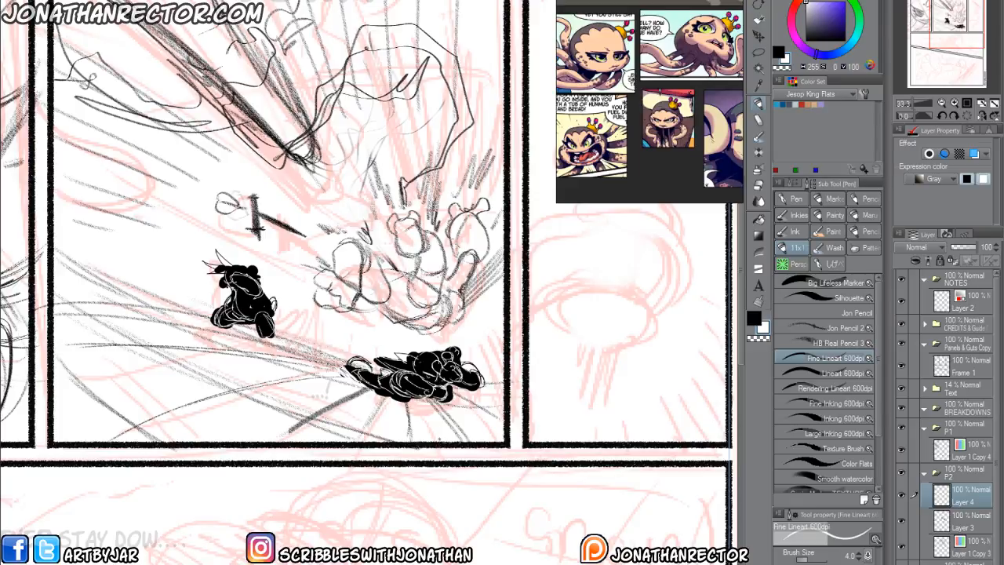
Collapse the P2 layer folder, expand P3 and make its Layer 1 Copy 2 active for drawing in black on the third panel.
{"action": "left_click_drag", "start_coordinate": [290, 374], "coordinate": [330, 480]}
{"action": "left_click_drag", "start_coordinate": [444, 482], "coordinate": [167, 418]}
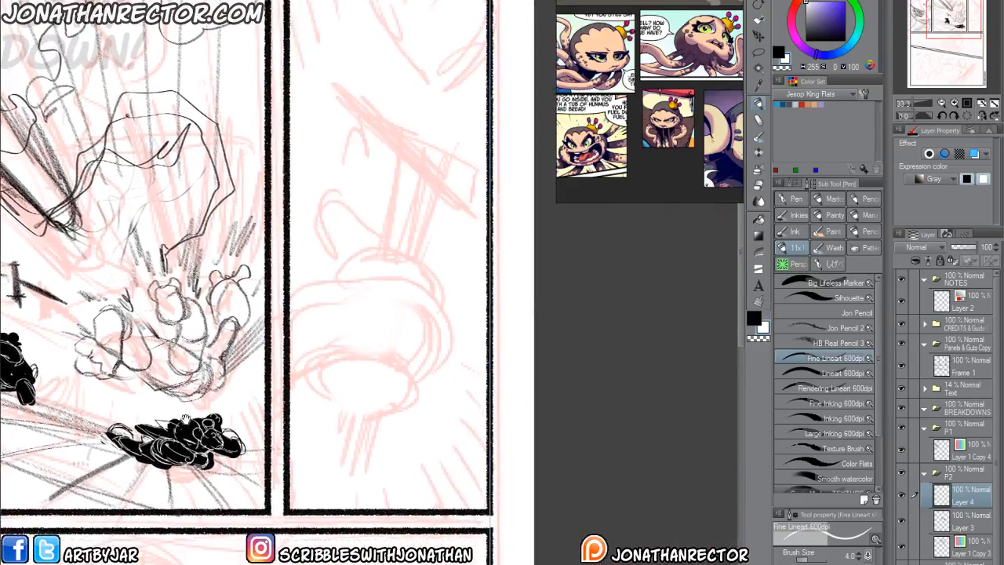
{"action": "left_click", "coordinate": [925, 473]}
{"action": "key", "text": "x"}
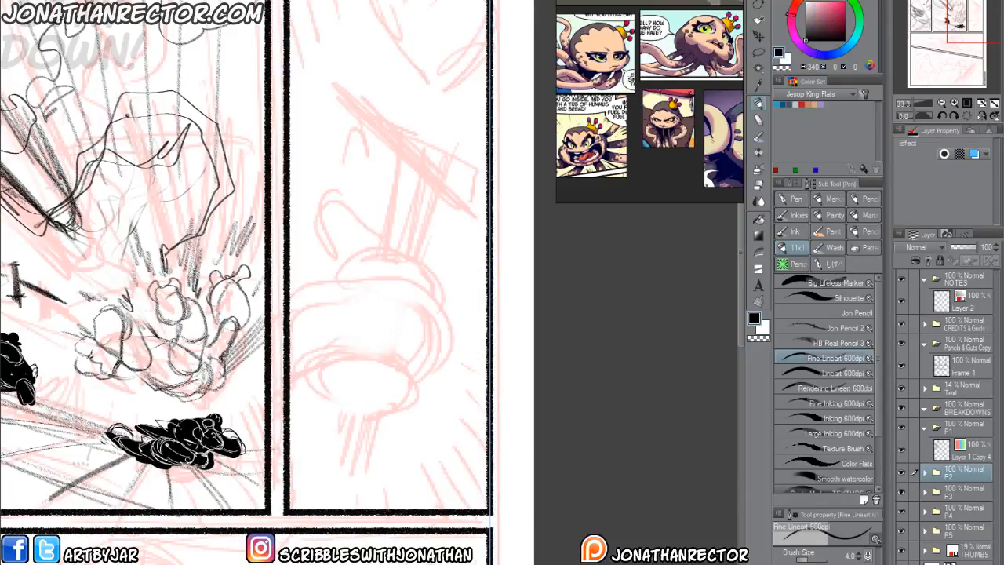
{"action": "left_click", "coordinate": [925, 492]}
{"action": "left_click", "coordinate": [961, 514]}
{"action": "left_click_drag", "start_coordinate": [398, 440], "coordinate": [363, 495]}
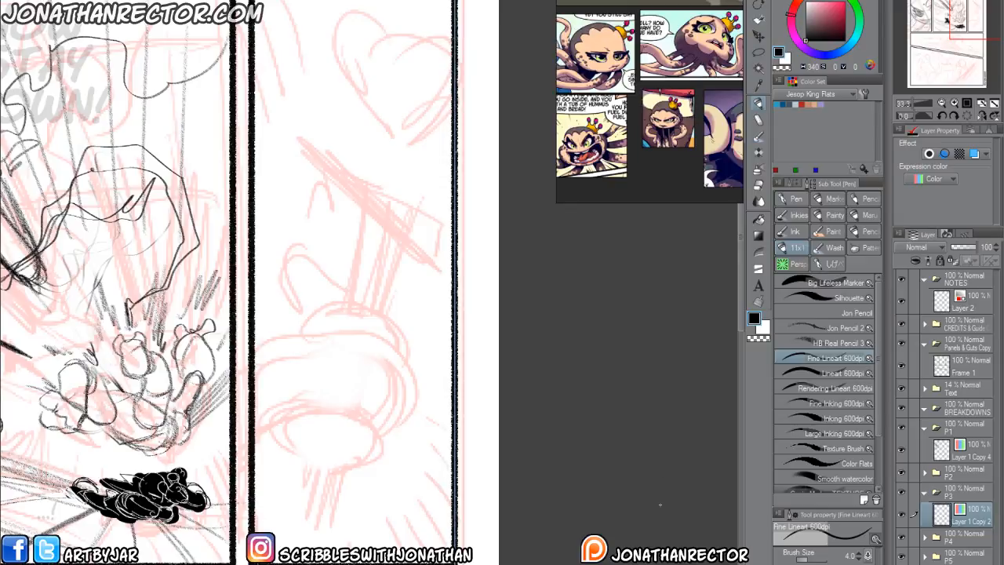
Draw a bold heart outline high in the third panel and a solid slanted bar beneath it with the Silhouette brush.
{"action": "left_click", "coordinate": [797, 286]}
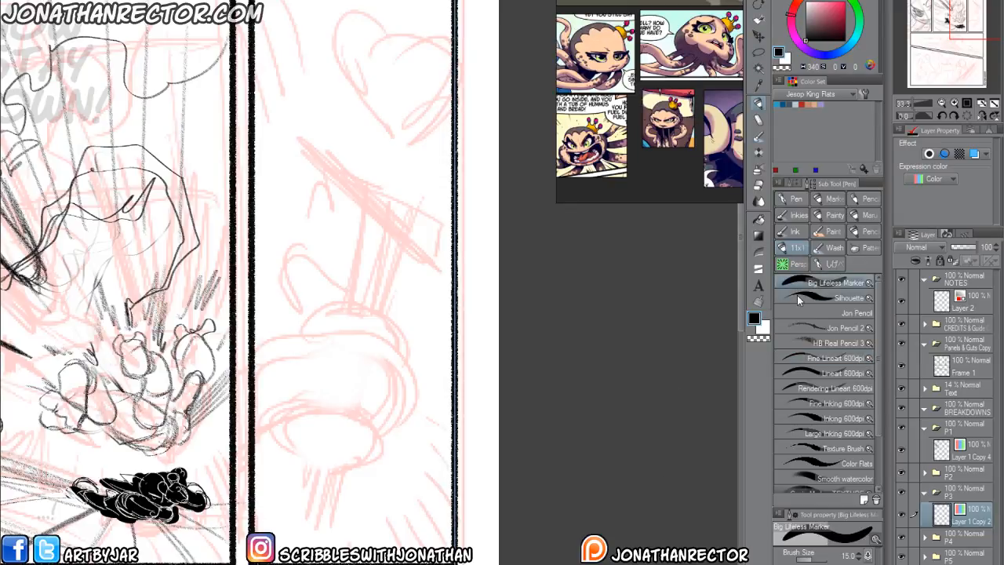
{"action": "left_click", "coordinate": [794, 299]}
{"action": "scroll", "coordinate": [494, 444], "scroll_direction": "down", "scroll_amount": 1}
{"action": "left_click_drag", "start_coordinate": [349, 297], "coordinate": [369, 349]}
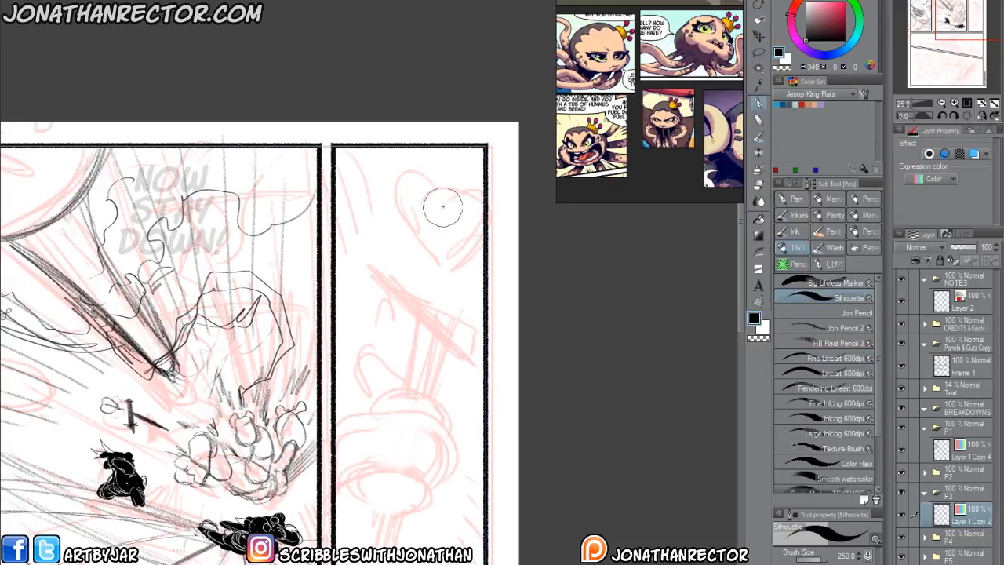
{"action": "mouse_move", "coordinate": [435, 202]}
{"action": "left_mouse_down"}
{"action": "mouse_move", "coordinate": [474, 210]}
{"action": "mouse_move", "coordinate": [452, 247]}
{"action": "mouse_move", "coordinate": [419, 266]}
{"action": "mouse_move", "coordinate": [399, 236]}
{"action": "left_mouse_up"}
{"action": "mouse_move", "coordinate": [427, 188]}
{"action": "left_mouse_down"}
{"action": "mouse_move", "coordinate": [377, 193]}
{"action": "mouse_move", "coordinate": [390, 243]}
{"action": "mouse_move", "coordinate": [420, 267]}
{"action": "left_mouse_up"}
{"action": "mouse_move", "coordinate": [375, 177]}
{"action": "left_mouse_down"}
{"action": "mouse_move", "coordinate": [435, 185]}
{"action": "mouse_move", "coordinate": [463, 240]}
{"action": "mouse_move", "coordinate": [422, 274]}
{"action": "mouse_move", "coordinate": [414, 303]}
{"action": "mouse_move", "coordinate": [459, 322]}
{"action": "left_mouse_up"}
{"action": "mouse_move", "coordinate": [378, 277]}
{"action": "left_mouse_down"}
{"action": "mouse_move", "coordinate": [433, 307]}
{"action": "mouse_move", "coordinate": [390, 290]}
{"action": "mouse_move", "coordinate": [454, 332]}
{"action": "mouse_move", "coordinate": [393, 319]}
{"action": "mouse_move", "coordinate": [382, 310]}
{"action": "mouse_move", "coordinate": [407, 320]}
{"action": "mouse_move", "coordinate": [355, 295]}
{"action": "mouse_move", "coordinate": [390, 282]}
{"action": "mouse_move", "coordinate": [437, 316]}
{"action": "mouse_move", "coordinate": [365, 287]}
{"action": "mouse_move", "coordinate": [434, 326]}
{"action": "mouse_move", "coordinate": [361, 289]}
{"action": "left_mouse_up"}
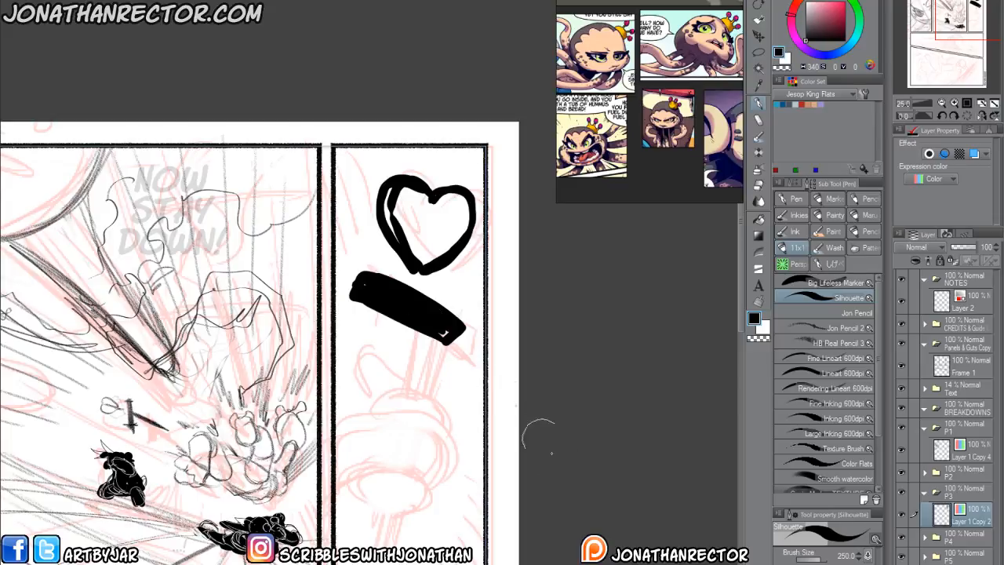
Thicken the slanted bar's two ends into flared caps.
{"action": "left_click_drag", "start_coordinate": [364, 452], "coordinate": [404, 470]}
{"action": "mouse_move", "coordinate": [405, 292]}
{"action": "left_mouse_down"}
{"action": "mouse_move", "coordinate": [383, 298]}
{"action": "mouse_move", "coordinate": [396, 297]}
{"action": "left_mouse_up"}
{"action": "left_click_drag", "start_coordinate": [488, 354], "coordinate": [499, 345]}
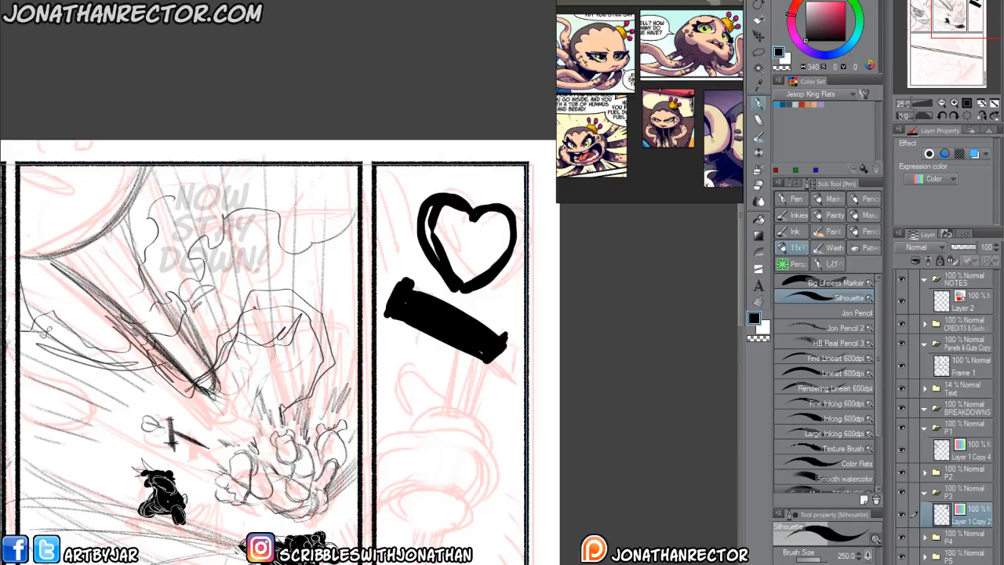
{"action": "left_click_drag", "start_coordinate": [496, 328], "coordinate": [500, 331]}
Draw a long black handle down from the slanted bar with a thick collar at its top and a rounded pommel.
{"action": "mouse_move", "coordinate": [445, 311]}
{"action": "left_mouse_down"}
{"action": "mouse_move", "coordinate": [459, 334]}
{"action": "mouse_move", "coordinate": [430, 522]}
{"action": "mouse_move", "coordinate": [467, 277]}
{"action": "mouse_move", "coordinate": [429, 531]}
{"action": "mouse_move", "coordinate": [421, 499]}
{"action": "mouse_move", "coordinate": [428, 529]}
{"action": "left_mouse_up"}
{"action": "key", "text": "e"}
{"action": "left_click", "coordinate": [834, 220]}
{"action": "key", "text": "p"}
{"action": "left_click_drag", "start_coordinate": [462, 289], "coordinate": [474, 313]}
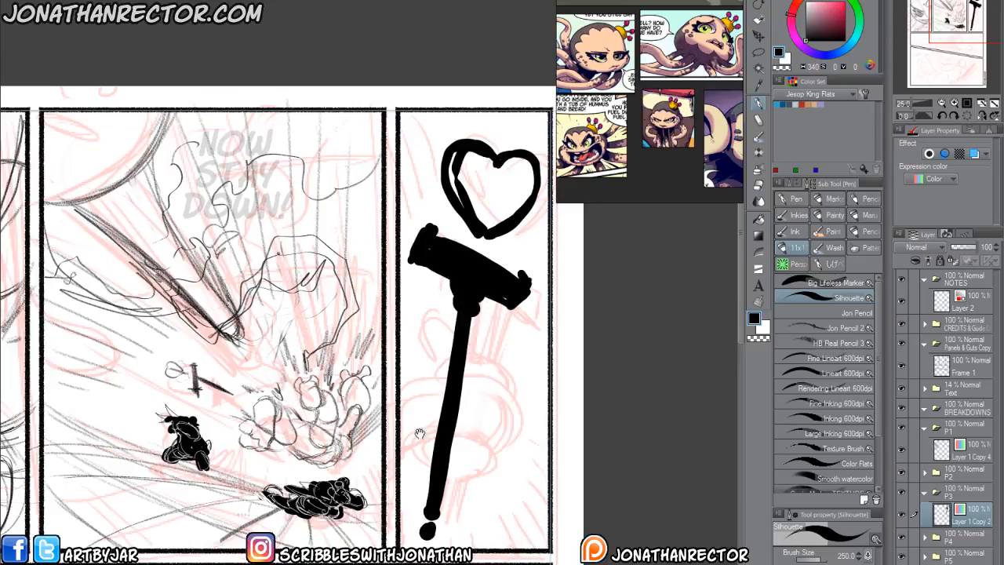
On a new layer set to Color expression, paint a solid pinkish-red fist with raised thumb gripping the staff's handle.
{"action": "scroll", "coordinate": [428, 436], "scroll_direction": "down", "scroll_amount": 2}
{"action": "key", "text": "ctrl+shift+n"}
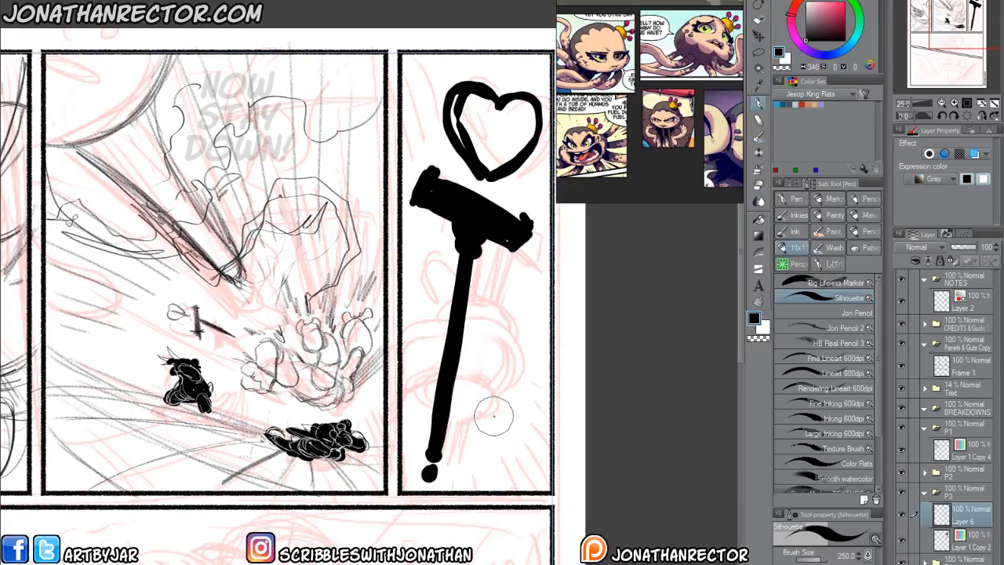
{"action": "left_click", "coordinate": [844, 3]}
{"action": "left_click", "coordinate": [913, 180]}
{"action": "left_click", "coordinate": [914, 194]}
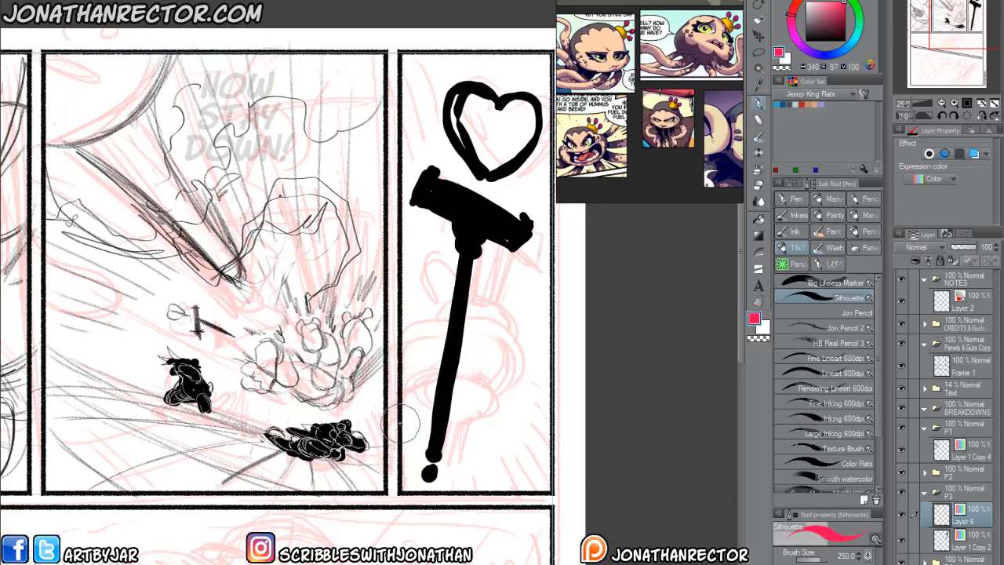
{"action": "mouse_move", "coordinate": [359, 428]}
{"action": "left_mouse_down"}
{"action": "mouse_move", "coordinate": [418, 365]}
{"action": "mouse_move", "coordinate": [455, 356]}
{"action": "mouse_move", "coordinate": [472, 378]}
{"action": "mouse_move", "coordinate": [463, 396]}
{"action": "mouse_move", "coordinate": [461, 380]}
{"action": "mouse_move", "coordinate": [429, 377]}
{"action": "mouse_move", "coordinate": [368, 425]}
{"action": "mouse_move", "coordinate": [409, 396]}
{"action": "left_mouse_up"}
{"action": "mouse_move", "coordinate": [424, 344]}
{"action": "left_mouse_down"}
{"action": "mouse_move", "coordinate": [459, 322]}
{"action": "mouse_move", "coordinate": [478, 341]}
{"action": "mouse_move", "coordinate": [431, 338]}
{"action": "mouse_move", "coordinate": [473, 304]}
{"action": "mouse_move", "coordinate": [447, 269]}
{"action": "mouse_move", "coordinate": [424, 274]}
{"action": "mouse_move", "coordinate": [436, 267]}
{"action": "mouse_move", "coordinate": [449, 277]}
{"action": "mouse_move", "coordinate": [447, 297]}
{"action": "mouse_move", "coordinate": [436, 262]}
{"action": "left_mouse_up"}
Erase the part of the pinkish-red arm that spills past the third panel's inner border with the Hard eraser.
{"action": "key", "text": "e"}
{"action": "mouse_move", "coordinate": [387, 352]}
{"action": "left_mouse_down"}
{"action": "mouse_move", "coordinate": [392, 373]}
{"action": "mouse_move", "coordinate": [357, 435]}
{"action": "mouse_move", "coordinate": [375, 414]}
{"action": "left_mouse_up"}
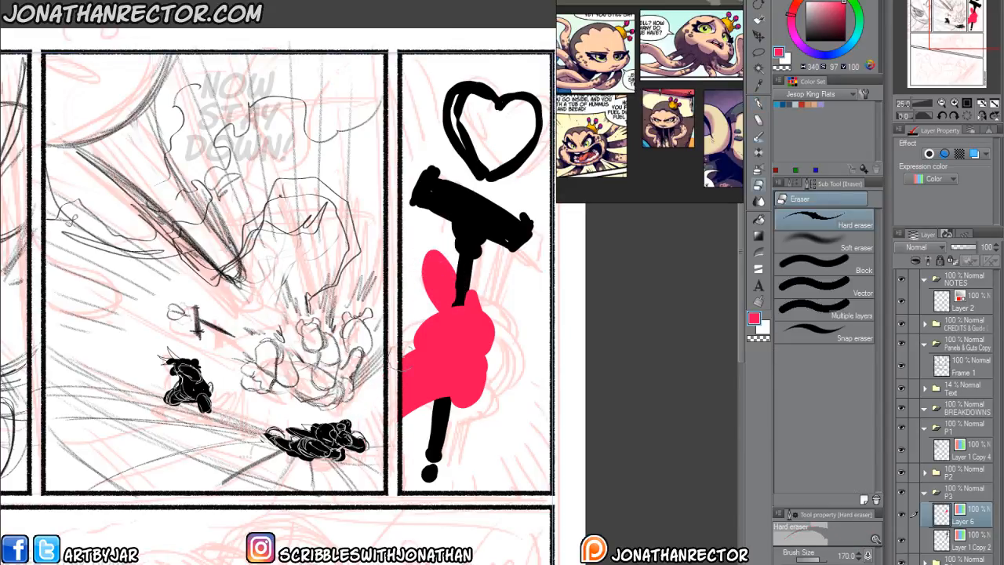
{"action": "key", "text": "p"}
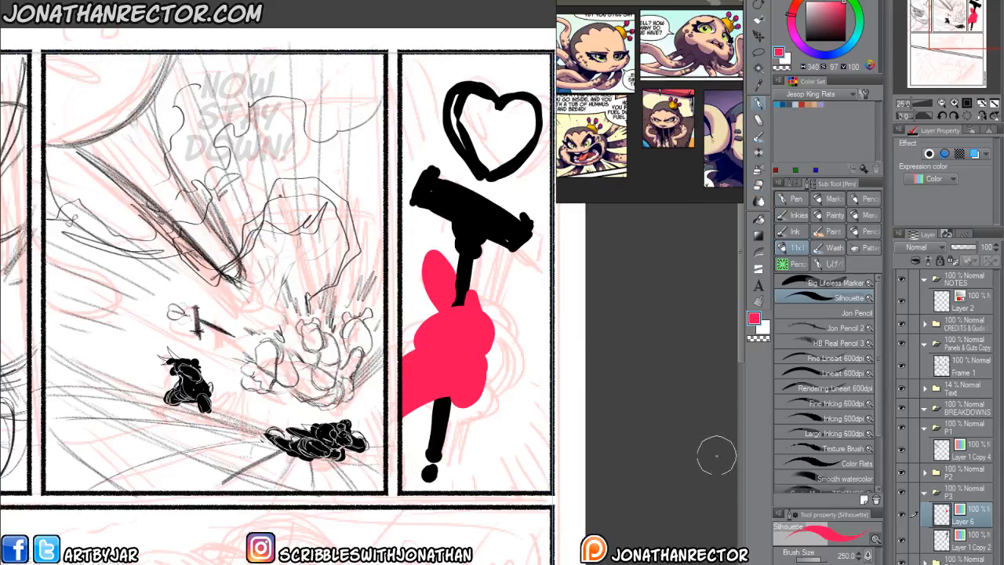
On a new layer, outline the upper and lower edges of the fist's lower section in white with the Fine Lineart 600dpi brush.
{"action": "key", "text": "ctrl+shift+n"}
{"action": "left_click", "coordinate": [763, 335]}
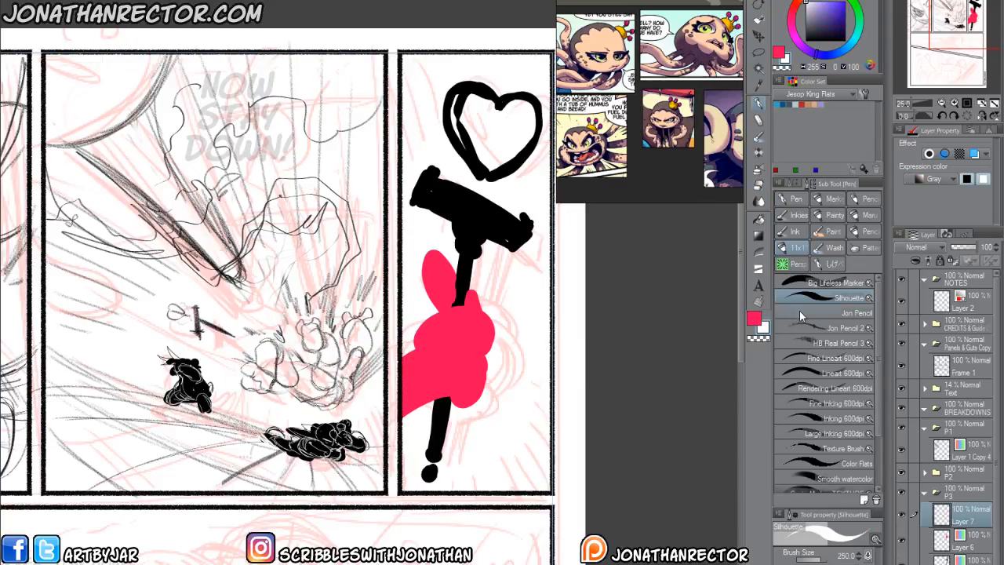
{"action": "left_click", "coordinate": [808, 359]}
{"action": "scroll", "coordinate": [451, 365], "scroll_direction": "up", "scroll_amount": 1}
{"action": "mouse_move", "coordinate": [343, 365]}
{"action": "left_mouse_down"}
{"action": "mouse_move", "coordinate": [270, 367]}
{"action": "mouse_move", "coordinate": [359, 337]}
{"action": "mouse_move", "coordinate": [427, 351]}
{"action": "left_mouse_up"}
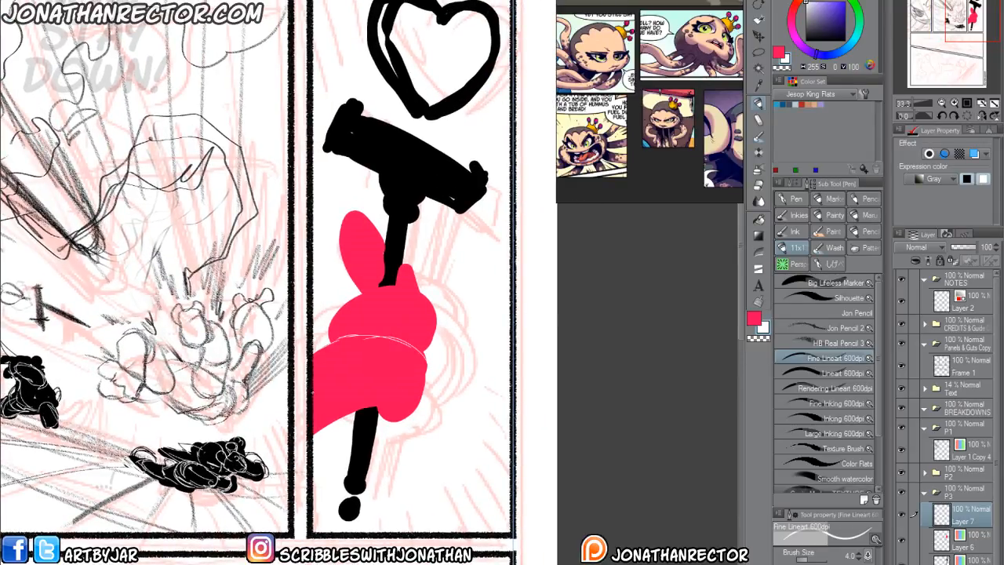
{"action": "left_click_drag", "start_coordinate": [318, 375], "coordinate": [422, 363]}
{"action": "mouse_move", "coordinate": [321, 426]}
{"action": "left_mouse_down"}
{"action": "mouse_move", "coordinate": [426, 382]}
{"action": "mouse_move", "coordinate": [398, 408]}
{"action": "left_mouse_up"}
Add curved white cross-contours over the fist's lower section and outline its rounded lower end.
{"action": "mouse_move", "coordinate": [387, 340]}
{"action": "left_mouse_down"}
{"action": "mouse_move", "coordinate": [389, 406]}
{"action": "mouse_move", "coordinate": [379, 405]}
{"action": "left_mouse_up"}
{"action": "left_click_drag", "start_coordinate": [350, 342], "coordinate": [347, 406]}
{"action": "left_click_drag", "start_coordinate": [324, 350], "coordinate": [328, 418]}
{"action": "left_click_drag", "start_coordinate": [388, 402], "coordinate": [390, 419]}
{"action": "left_click_drag", "start_coordinate": [374, 401], "coordinate": [392, 419]}
Draw white contour lines wrapping around the fist's upper section and its rounded outer edge.
{"action": "mouse_move", "coordinate": [330, 337]}
{"action": "left_mouse_down"}
{"action": "mouse_move", "coordinate": [334, 315]}
{"action": "mouse_move", "coordinate": [433, 320]}
{"action": "mouse_move", "coordinate": [416, 357]}
{"action": "left_mouse_up"}
{"action": "mouse_move", "coordinate": [383, 284]}
{"action": "left_mouse_down"}
{"action": "mouse_move", "coordinate": [403, 311]}
{"action": "mouse_move", "coordinate": [393, 338]}
{"action": "left_mouse_up"}
{"action": "mouse_move", "coordinate": [402, 299]}
{"action": "left_mouse_down"}
{"action": "mouse_move", "coordinate": [390, 340]}
{"action": "mouse_move", "coordinate": [403, 347]}
{"action": "left_mouse_up"}
{"action": "left_click_drag", "start_coordinate": [355, 296], "coordinate": [350, 334]}
{"action": "mouse_move", "coordinate": [340, 311]}
{"action": "left_mouse_down"}
{"action": "mouse_move", "coordinate": [337, 332]}
{"action": "mouse_move", "coordinate": [415, 334]}
{"action": "mouse_move", "coordinate": [428, 347]}
{"action": "left_mouse_up"}
{"action": "left_click_drag", "start_coordinate": [396, 327], "coordinate": [420, 349]}
Outline the raised thumb and the small digit behind the handle with white edge and cross-contour lines.
{"action": "mouse_move", "coordinate": [405, 266]}
{"action": "left_mouse_down"}
{"action": "mouse_move", "coordinate": [419, 297]}
{"action": "mouse_move", "coordinate": [398, 289]}
{"action": "left_mouse_up"}
{"action": "left_click_drag", "start_coordinate": [375, 224], "coordinate": [387, 247]}
{"action": "mouse_move", "coordinate": [343, 222]}
{"action": "left_mouse_down"}
{"action": "mouse_move", "coordinate": [365, 213]}
{"action": "mouse_move", "coordinate": [363, 290]}
{"action": "left_mouse_up"}
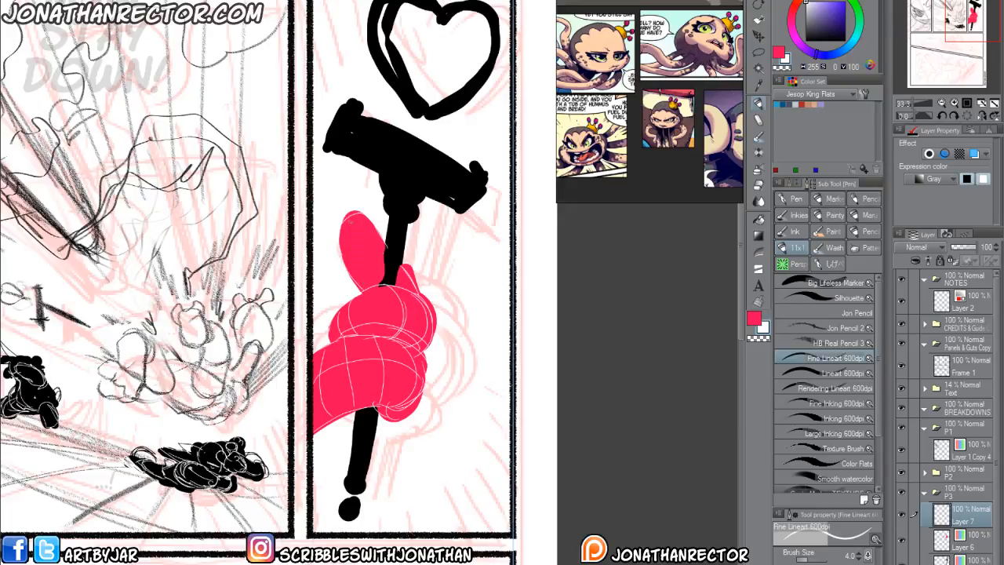
{"action": "left_click_drag", "start_coordinate": [341, 223], "coordinate": [361, 216]}
{"action": "mouse_move", "coordinate": [346, 262]}
{"action": "left_mouse_down"}
{"action": "mouse_move", "coordinate": [375, 243]}
{"action": "mouse_move", "coordinate": [378, 277]}
{"action": "mouse_move", "coordinate": [384, 261]}
{"action": "left_mouse_up"}
{"action": "left_click_drag", "start_coordinate": [395, 288], "coordinate": [407, 280]}
Navigate the reference board to the blue heart-topped golden staff beside the pink creature and examine the staff's design.
{"action": "scroll", "coordinate": [655, 124], "scroll_direction": "down", "scroll_amount": 5}
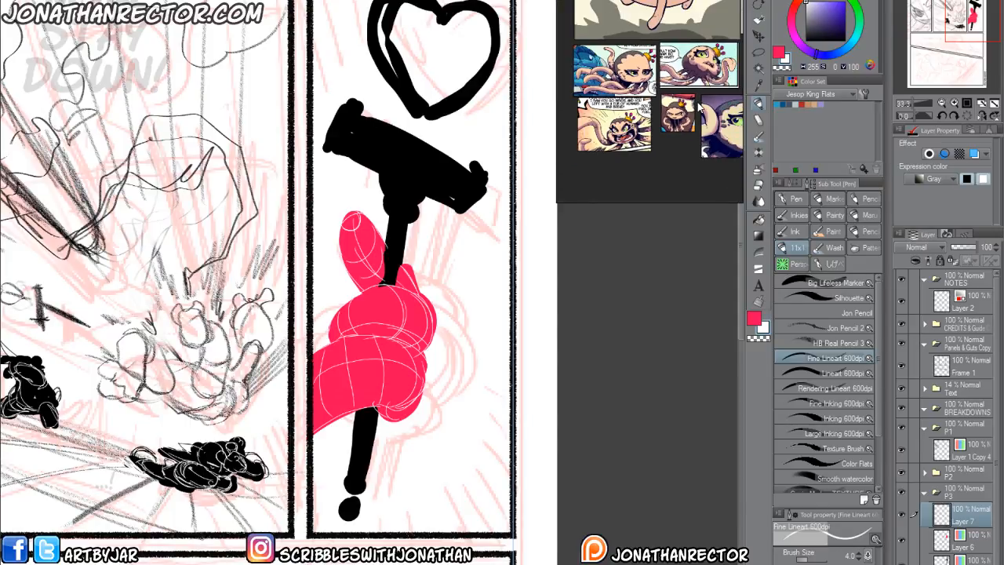
{"action": "left_click_drag", "start_coordinate": [672, 119], "coordinate": [591, 120]}
{"action": "left_click_drag", "start_coordinate": [725, 161], "coordinate": [559, 72]}
{"action": "left_click_drag", "start_coordinate": [693, 43], "coordinate": [651, 99]}
{"action": "scroll", "coordinate": [715, 89], "scroll_direction": "up", "scroll_amount": 4}
{"action": "left_click_drag", "start_coordinate": [715, 89], "coordinate": [704, 96]}
{"action": "scroll", "coordinate": [676, 107], "scroll_direction": "up", "scroll_amount": 1}
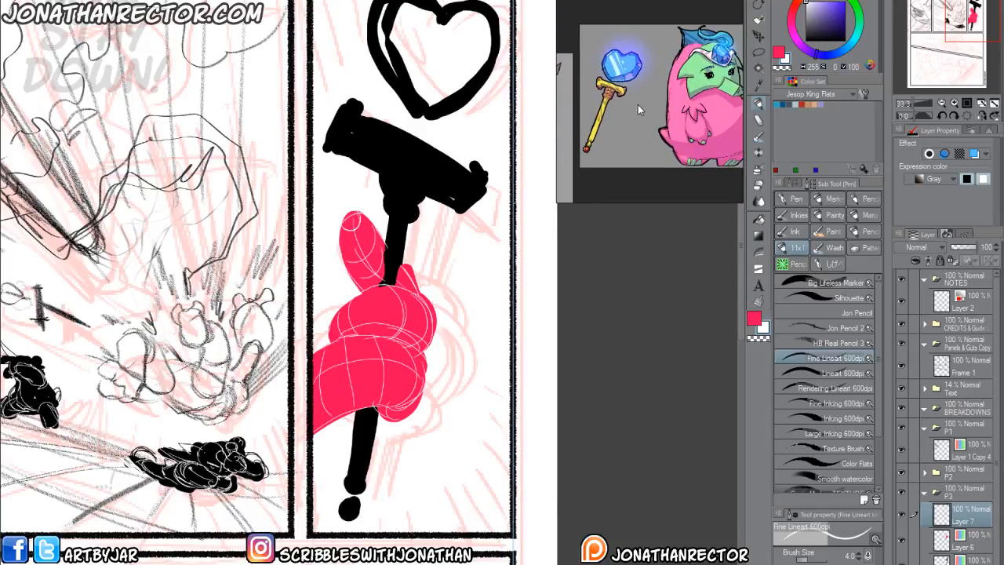
{"action": "scroll", "coordinate": [655, 114], "scroll_direction": "up", "scroll_amount": 1}
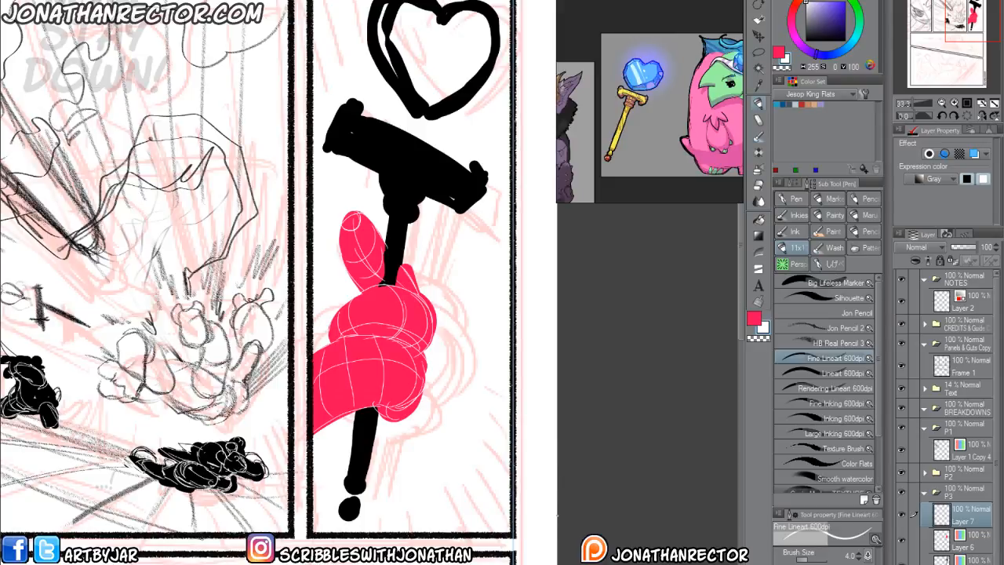
{"action": "left_click_drag", "start_coordinate": [383, 369], "coordinate": [413, 418]}
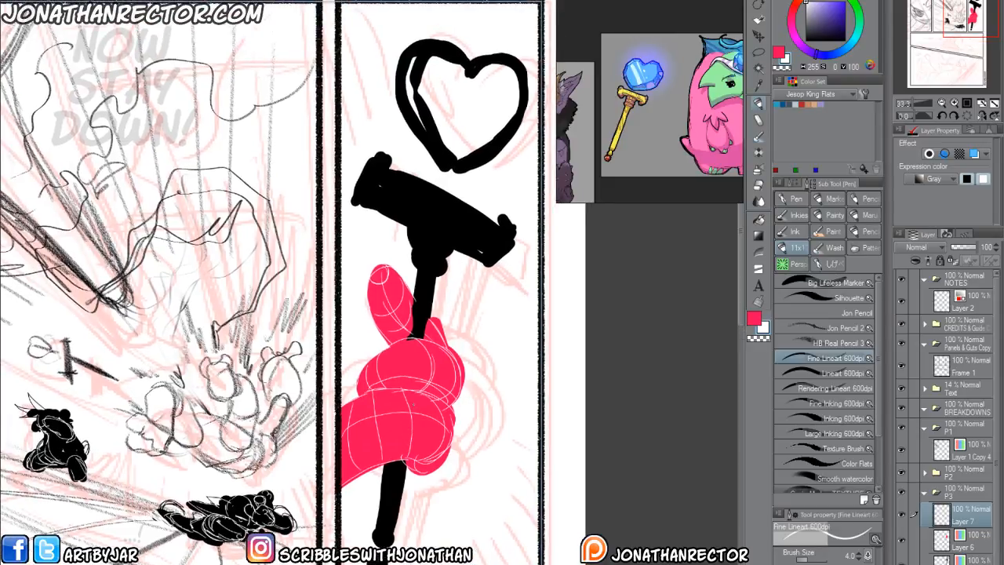
Draw white edge and cross-contour lines over the staff's shaft and the rounded collar beneath the crossguard.
{"action": "left_click", "coordinate": [445, 233], "text": "alt"}
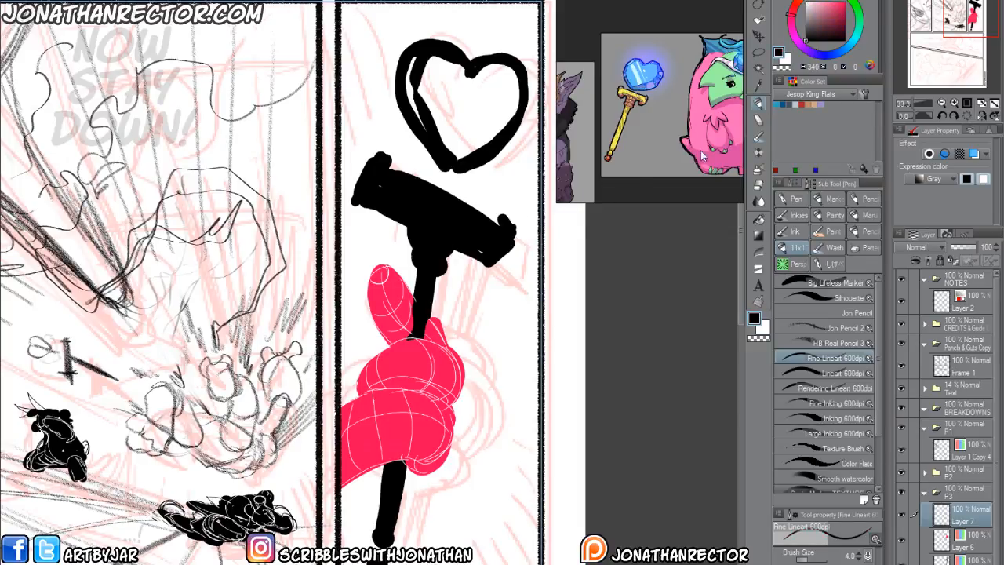
{"action": "key", "text": "x"}
{"action": "left_click_drag", "start_coordinate": [391, 360], "coordinate": [405, 383]}
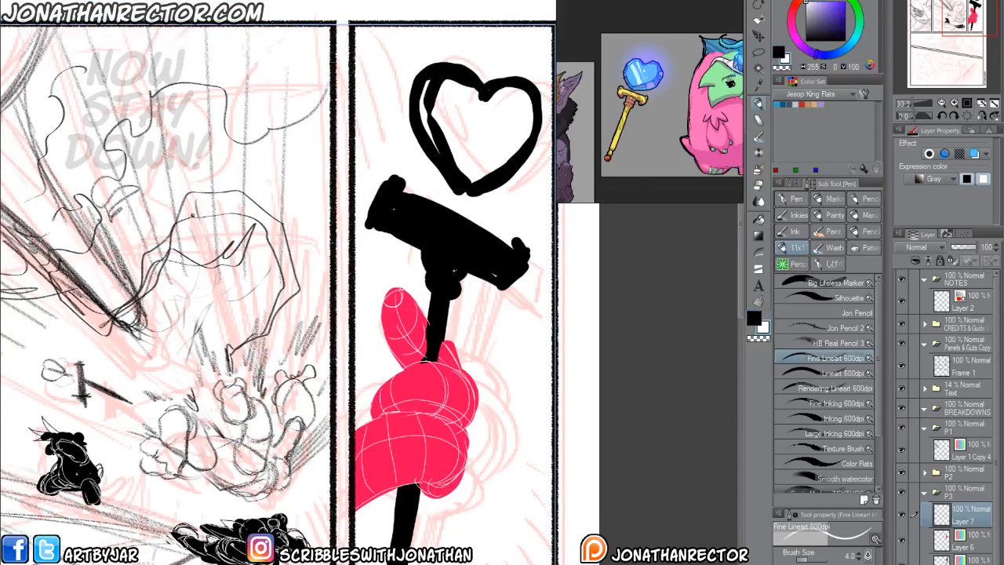
{"action": "mouse_move", "coordinate": [449, 295]}
{"action": "left_mouse_down"}
{"action": "mouse_move", "coordinate": [448, 305]}
{"action": "mouse_move", "coordinate": [454, 271]}
{"action": "mouse_move", "coordinate": [429, 286]}
{"action": "mouse_move", "coordinate": [458, 251]}
{"action": "mouse_move", "coordinate": [464, 277]}
{"action": "mouse_move", "coordinate": [472, 258]}
{"action": "mouse_move", "coordinate": [461, 235]}
{"action": "mouse_move", "coordinate": [444, 234]}
{"action": "mouse_move", "coordinate": [454, 255]}
{"action": "mouse_move", "coordinate": [424, 395]}
{"action": "left_mouse_up"}
{"action": "left_click_drag", "start_coordinate": [415, 484], "coordinate": [402, 547]}
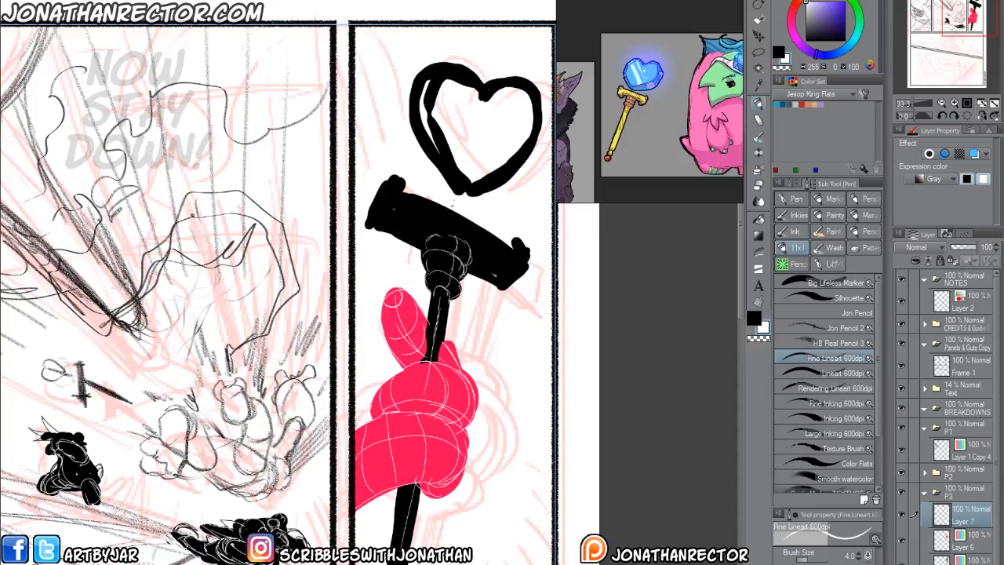
{"action": "mouse_move", "coordinate": [459, 272]}
{"action": "left_mouse_down"}
{"action": "mouse_move", "coordinate": [451, 282]}
{"action": "mouse_move", "coordinate": [463, 237]}
{"action": "mouse_move", "coordinate": [405, 284]}
{"action": "left_mouse_up"}
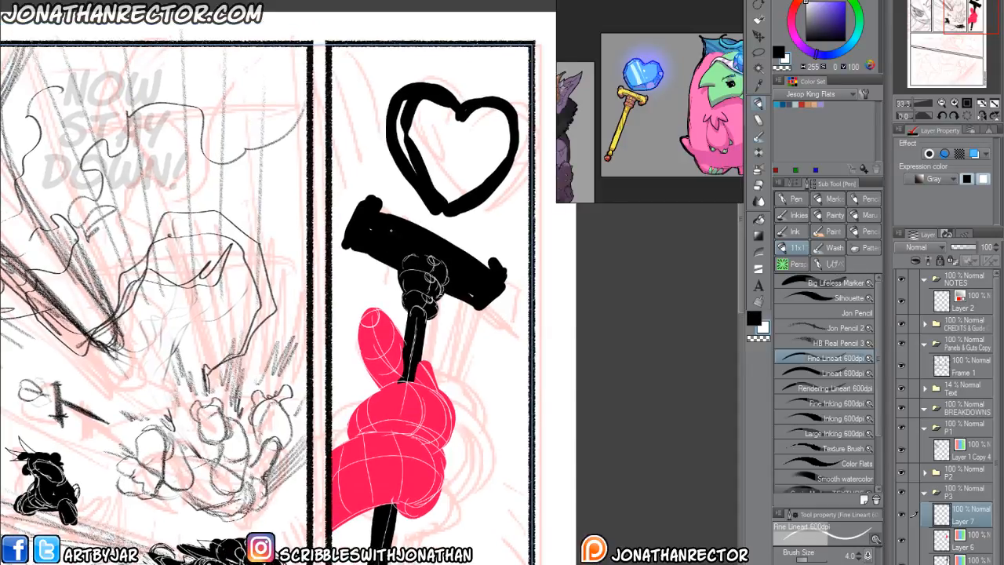
Outline the long front face of the staff's crossguard with thin white edge lines.
{"action": "mouse_move", "coordinate": [373, 226]}
{"action": "left_mouse_down"}
{"action": "mouse_move", "coordinate": [492, 288]}
{"action": "mouse_move", "coordinate": [423, 245]}
{"action": "left_mouse_up"}
{"action": "mouse_move", "coordinate": [364, 224]}
{"action": "left_mouse_down"}
{"action": "mouse_move", "coordinate": [491, 288]}
{"action": "mouse_move", "coordinate": [474, 304]}
{"action": "mouse_move", "coordinate": [361, 248]}
{"action": "left_mouse_up"}
{"action": "left_click_drag", "start_coordinate": [479, 297], "coordinate": [366, 236]}
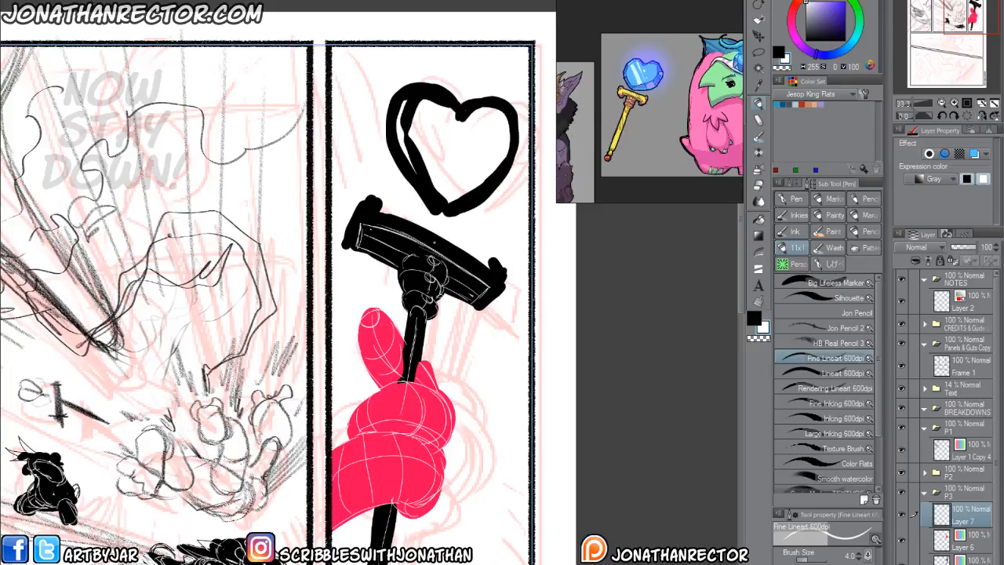
{"action": "left_click_drag", "start_coordinate": [401, 338], "coordinate": [411, 335]}
{"action": "left_click_drag", "start_coordinate": [497, 271], "coordinate": [502, 264]}
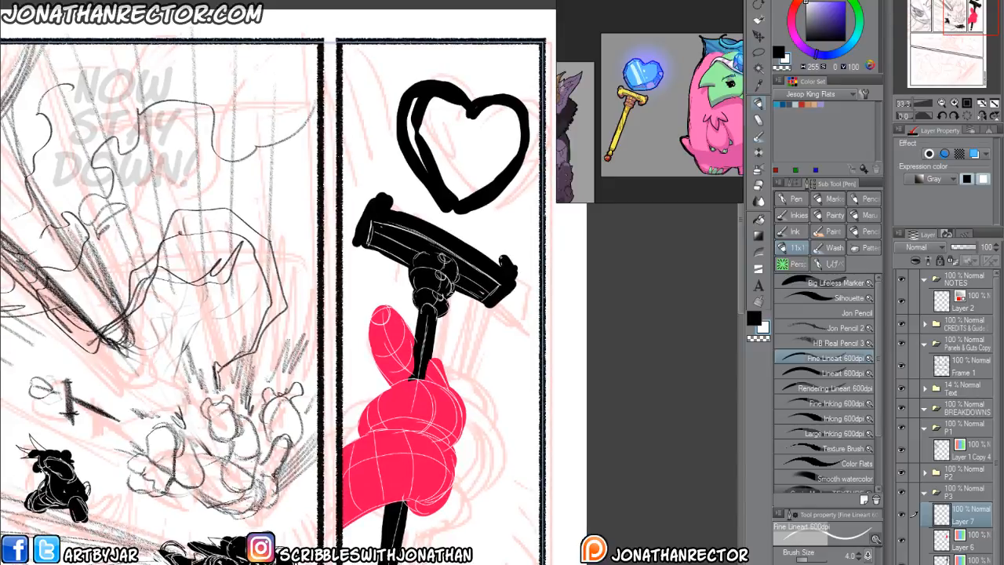
Contour the crossguard's two rounded end caps in white and add a centre line across its upper edge.
{"action": "key", "text": "x"}
{"action": "key", "text": "x"}
{"action": "left_click_drag", "start_coordinate": [490, 301], "coordinate": [510, 288]}
{"action": "left_click_drag", "start_coordinate": [451, 240], "coordinate": [486, 260]}
{"action": "mouse_move", "coordinate": [388, 206]}
{"action": "left_mouse_down"}
{"action": "mouse_move", "coordinate": [368, 214]}
{"action": "mouse_move", "coordinate": [388, 197]}
{"action": "left_mouse_up"}
{"action": "left_click_drag", "start_coordinate": [369, 230], "coordinate": [360, 242]}
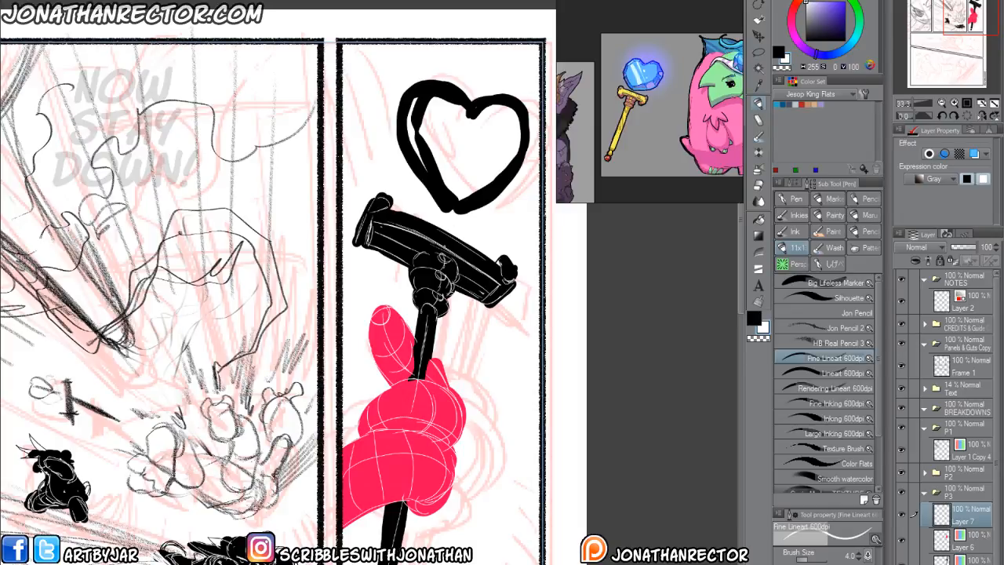
{"action": "left_click_drag", "start_coordinate": [443, 259], "coordinate": [455, 237]}
Rework the crossguard's end cap above the thumb with black and white edge strokes, checking it in a mirrored view.
{"action": "key", "text": "x"}
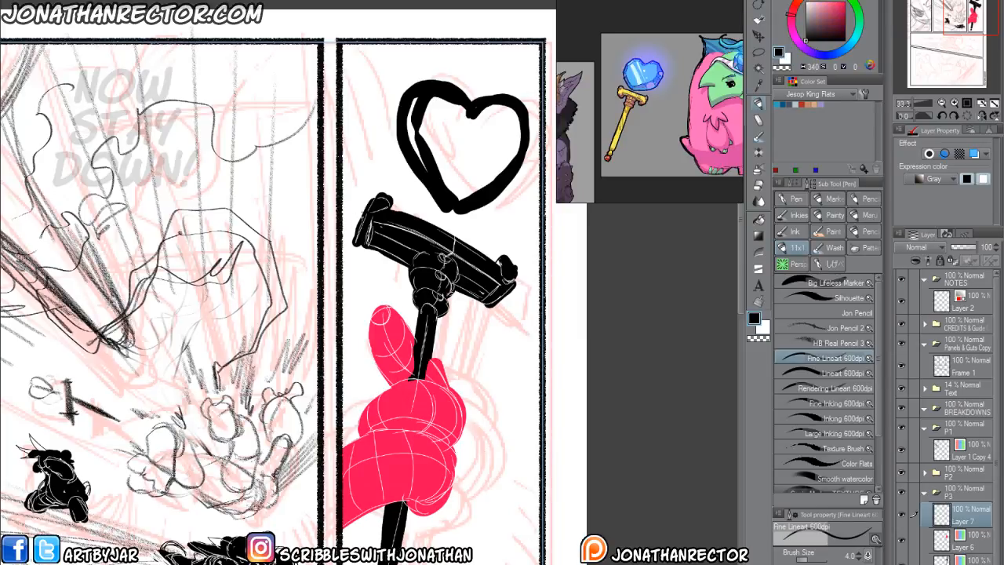
{"action": "key", "text": "x"}
{"action": "left_click_drag", "start_coordinate": [363, 234], "coordinate": [361, 214]}
{"action": "mouse_move", "coordinate": [361, 247]}
{"action": "left_mouse_down"}
{"action": "mouse_move", "coordinate": [360, 208]}
{"action": "mouse_move", "coordinate": [358, 221]}
{"action": "left_mouse_up"}
{"action": "left_click_drag", "start_coordinate": [355, 245], "coordinate": [361, 218]}
{"action": "mouse_move", "coordinate": [354, 247]}
{"action": "left_mouse_down"}
{"action": "mouse_move", "coordinate": [361, 223]}
{"action": "mouse_move", "coordinate": [359, 247]}
{"action": "left_mouse_up"}
{"action": "key", "text": "x"}
{"action": "mouse_move", "coordinate": [365, 215]}
{"action": "left_mouse_down"}
{"action": "mouse_move", "coordinate": [356, 250]}
{"action": "mouse_move", "coordinate": [371, 255]}
{"action": "left_mouse_up"}
{"action": "left_click_drag", "start_coordinate": [364, 256], "coordinate": [373, 251]}
{"action": "left_click_drag", "start_coordinate": [359, 249], "coordinate": [369, 255]}
{"action": "key", "text": "h"}
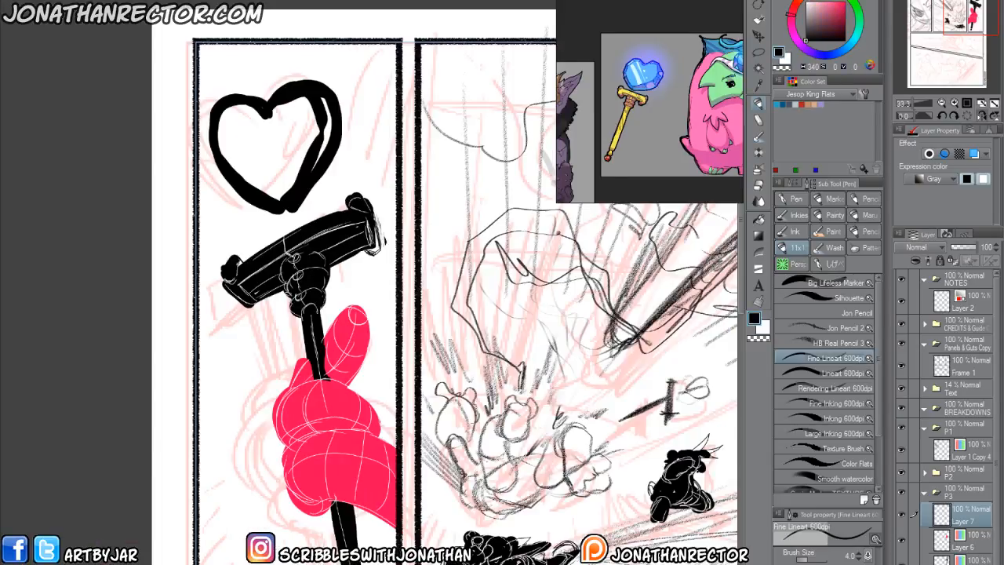
{"action": "key", "text": "h"}
Add a black ball to the staff's lower tip and outline in white where the shaft leaves the fist.
{"action": "left_click_drag", "start_coordinate": [341, 490], "coordinate": [345, 349]}
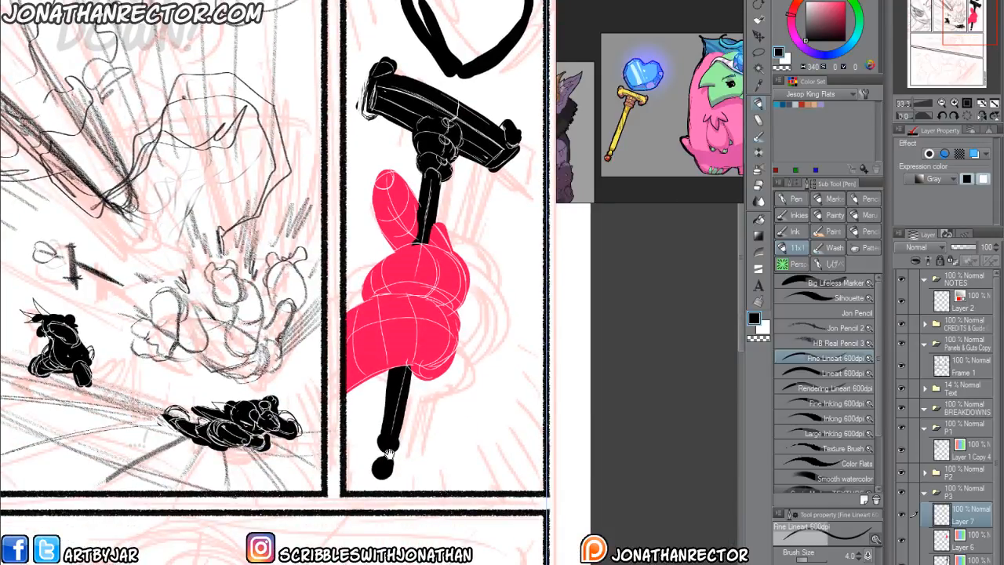
{"action": "mouse_move", "coordinate": [351, 405]}
{"action": "left_mouse_down"}
{"action": "mouse_move", "coordinate": [362, 356]}
{"action": "mouse_move", "coordinate": [353, 376]}
{"action": "mouse_move", "coordinate": [356, 323]}
{"action": "mouse_move", "coordinate": [396, 385]}
{"action": "left_mouse_up"}
{"action": "key", "text": "x"}
{"action": "left_click_drag", "start_coordinate": [385, 329], "coordinate": [404, 319]}
{"action": "mouse_move", "coordinate": [402, 321]}
{"action": "left_mouse_down"}
{"action": "mouse_move", "coordinate": [409, 335]}
{"action": "mouse_move", "coordinate": [407, 320]}
{"action": "left_mouse_up"}
{"action": "mouse_move", "coordinate": [403, 321]}
{"action": "left_mouse_down"}
{"action": "mouse_move", "coordinate": [407, 332]}
{"action": "mouse_move", "coordinate": [395, 320]}
{"action": "left_mouse_up"}
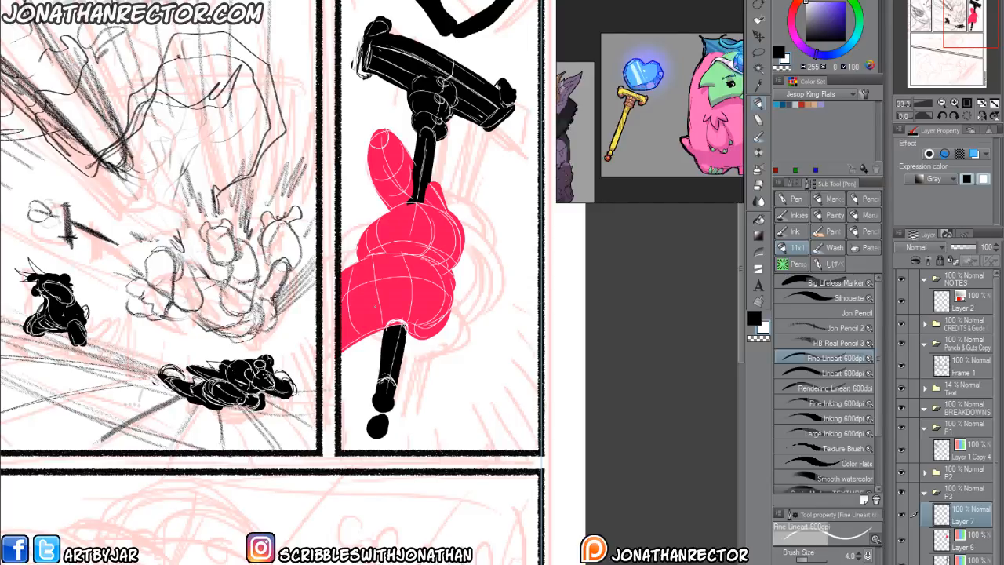
Shape the staff's lower tip with white contour lines around its collar and rounded pommel.
{"action": "mouse_move", "coordinate": [374, 377]}
{"action": "left_mouse_down"}
{"action": "mouse_move", "coordinate": [372, 346]}
{"action": "mouse_move", "coordinate": [393, 370]}
{"action": "left_mouse_up"}
{"action": "left_click_drag", "start_coordinate": [394, 352], "coordinate": [390, 375]}
{"action": "left_click_drag", "start_coordinate": [380, 351], "coordinate": [373, 371]}
{"action": "mouse_move", "coordinate": [379, 369]}
{"action": "left_mouse_down"}
{"action": "mouse_move", "coordinate": [392, 372]}
{"action": "mouse_move", "coordinate": [387, 398]}
{"action": "mouse_move", "coordinate": [366, 387]}
{"action": "left_mouse_up"}
{"action": "key", "text": "x"}
{"action": "mouse_move", "coordinate": [373, 374]}
{"action": "left_mouse_down"}
{"action": "mouse_move", "coordinate": [365, 390]}
{"action": "mouse_move", "coordinate": [387, 399]}
{"action": "mouse_move", "coordinate": [376, 404]}
{"action": "left_mouse_up"}
{"action": "key", "text": "x"}
{"action": "left_click_drag", "start_coordinate": [373, 380], "coordinate": [371, 405]}
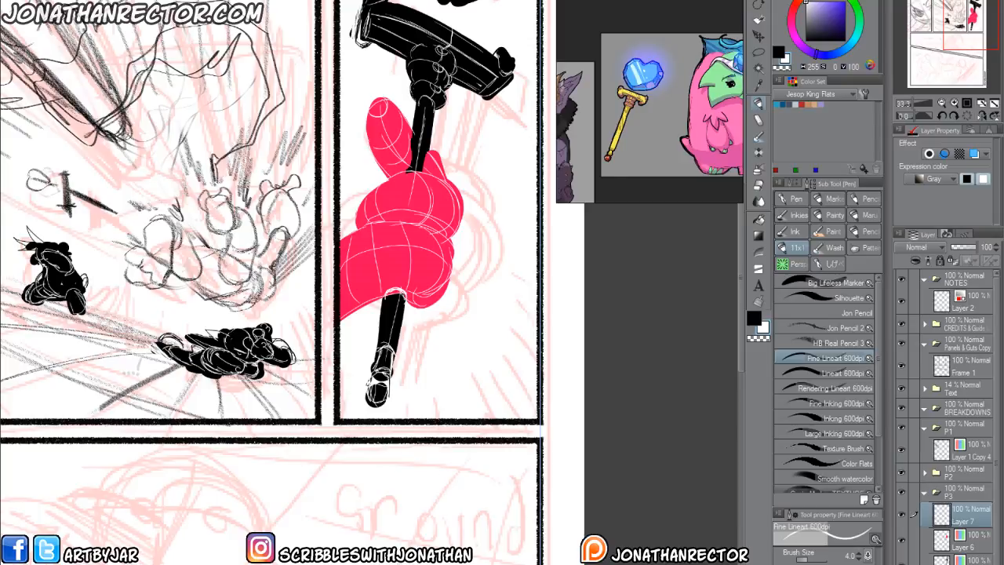
Add curved white cross-contours to the staff's shaft above and below the fist.
{"action": "left_click_drag", "start_coordinate": [385, 317], "coordinate": [400, 320]}
{"action": "left_click_drag", "start_coordinate": [415, 125], "coordinate": [431, 132]}
{"action": "left_click_drag", "start_coordinate": [412, 127], "coordinate": [423, 126]}
Draw thin black radiating action lines inward from the third panel's outer border beside the fist and staff.
{"action": "left_click_drag", "start_coordinate": [470, 421], "coordinate": [487, 526]}
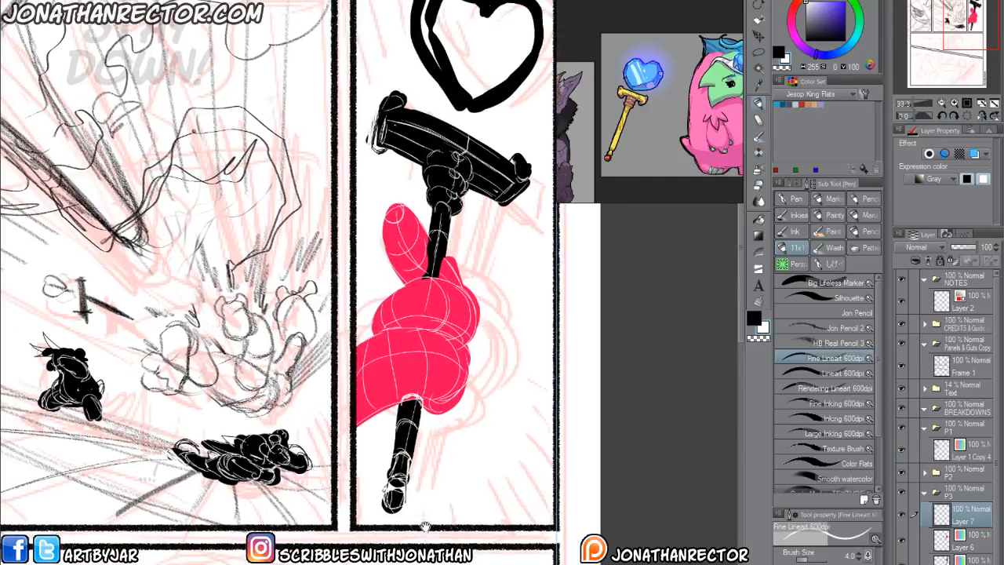
{"action": "left_click_drag", "start_coordinate": [424, 466], "coordinate": [374, 399]}
{"action": "key", "text": "x"}
{"action": "left_click_drag", "start_coordinate": [484, 460], "coordinate": [454, 414]}
{"action": "mouse_move", "coordinate": [481, 457]}
{"action": "left_mouse_down"}
{"action": "mouse_move", "coordinate": [437, 390]}
{"action": "mouse_move", "coordinate": [452, 378]}
{"action": "left_mouse_up"}
{"action": "left_click_drag", "start_coordinate": [507, 422], "coordinate": [453, 351]}
{"action": "left_click_drag", "start_coordinate": [507, 391], "coordinate": [446, 319]}
{"action": "mouse_move", "coordinate": [507, 354]}
{"action": "left_mouse_down"}
{"action": "mouse_move", "coordinate": [463, 314]}
{"action": "mouse_move", "coordinate": [475, 295]}
{"action": "left_mouse_up"}
{"action": "left_click_drag", "start_coordinate": [475, 225], "coordinate": [494, 327]}
{"action": "left_click_drag", "start_coordinate": [491, 264], "coordinate": [466, 340]}
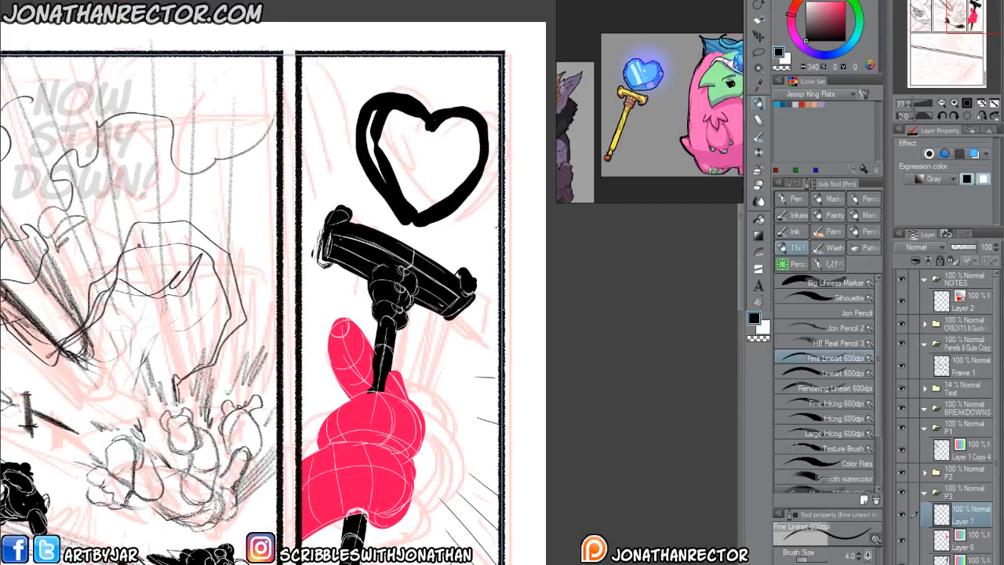
Continue the black radiating action lines along the third panel's upper, inner and lower borders.
{"action": "left_click_drag", "start_coordinate": [438, 63], "coordinate": [430, 98]}
{"action": "left_click_drag", "start_coordinate": [368, 64], "coordinate": [370, 100]}
{"action": "left_click_drag", "start_coordinate": [331, 61], "coordinate": [337, 103]}
{"action": "mouse_move", "coordinate": [311, 77]}
{"action": "left_mouse_down"}
{"action": "mouse_move", "coordinate": [329, 138]}
{"action": "mouse_move", "coordinate": [323, 177]}
{"action": "left_mouse_up"}
{"action": "left_click_drag", "start_coordinate": [303, 246], "coordinate": [316, 266]}
{"action": "left_click_drag", "start_coordinate": [303, 328], "coordinate": [309, 336]}
{"action": "left_click_drag", "start_coordinate": [306, 513], "coordinate": [342, 421]}
{"action": "mouse_move", "coordinate": [415, 547]}
{"action": "left_mouse_down"}
{"action": "mouse_move", "coordinate": [408, 522]}
{"action": "mouse_move", "coordinate": [352, 462]}
{"action": "left_mouse_up"}
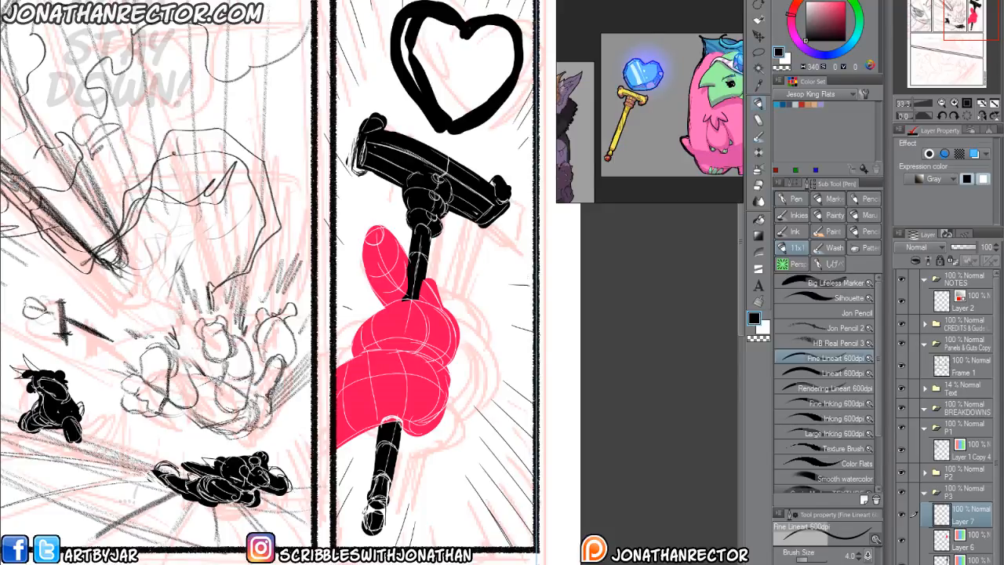
Collapse the P3 folder, open P4, and select its drawing layer and the Silhouette brush for the fourth panel.
{"action": "left_click_drag", "start_coordinate": [278, 484], "coordinate": [407, 299]}
{"action": "left_click_drag", "start_coordinate": [314, 509], "coordinate": [568, 306]}
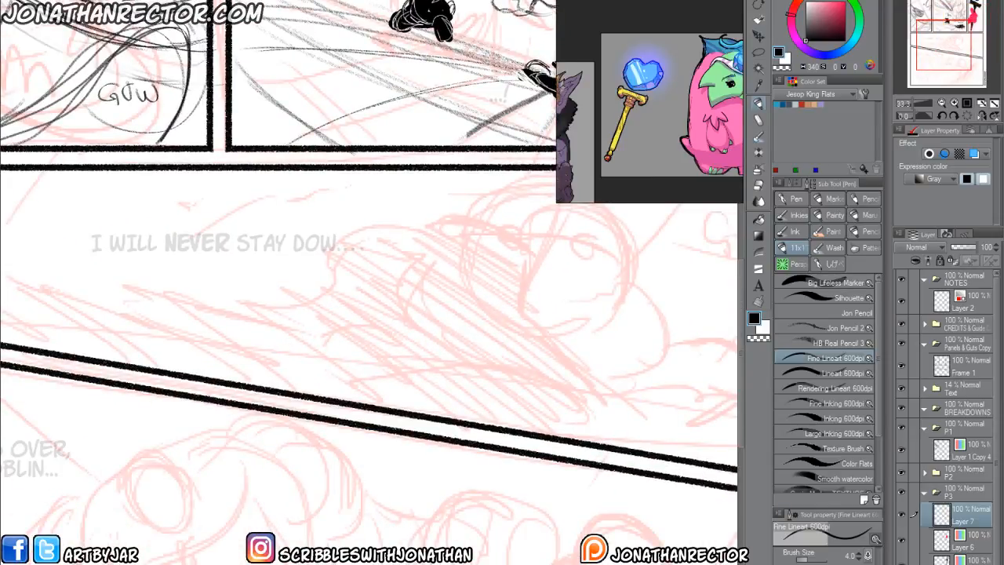
{"action": "scroll", "coordinate": [467, 561], "scroll_direction": "down", "scroll_amount": 1}
{"action": "left_click_drag", "start_coordinate": [469, 403], "coordinate": [372, 299]}
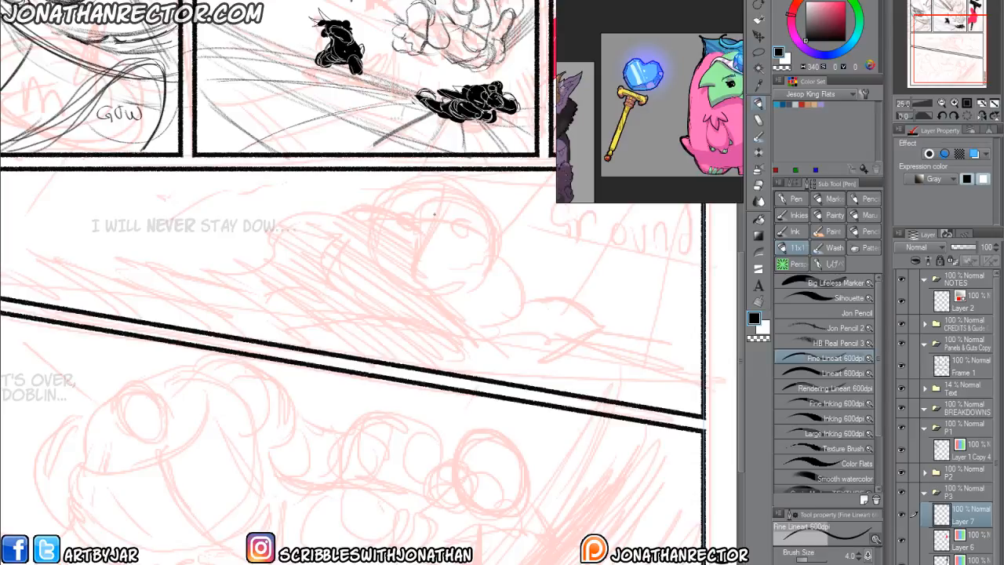
{"action": "left_click_drag", "start_coordinate": [343, 378], "coordinate": [323, 455]}
{"action": "scroll", "coordinate": [319, 347], "scroll_direction": "down", "scroll_amount": 1}
{"action": "scroll", "coordinate": [317, 348], "scroll_direction": "up", "scroll_amount": 1}
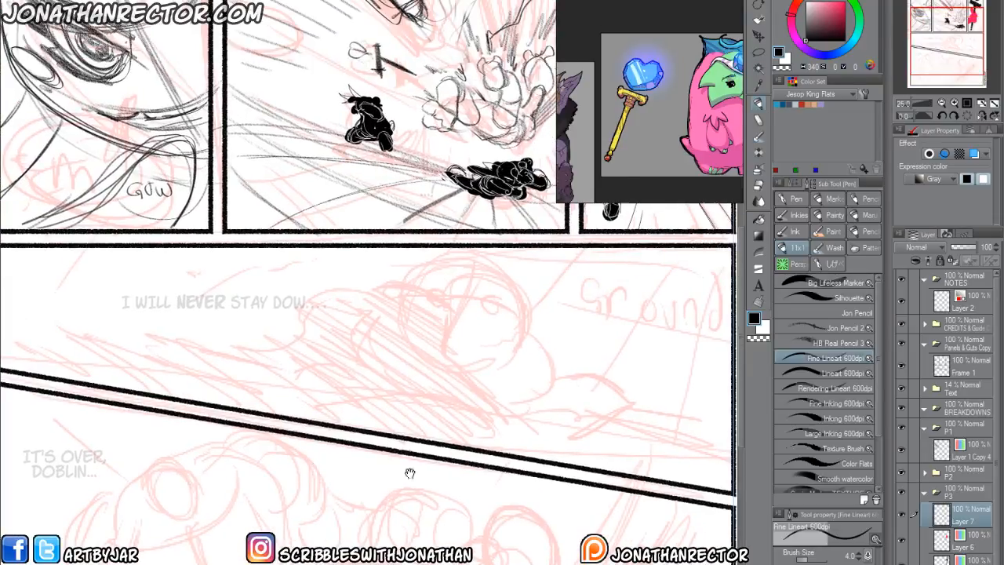
{"action": "left_click", "coordinate": [924, 494]}
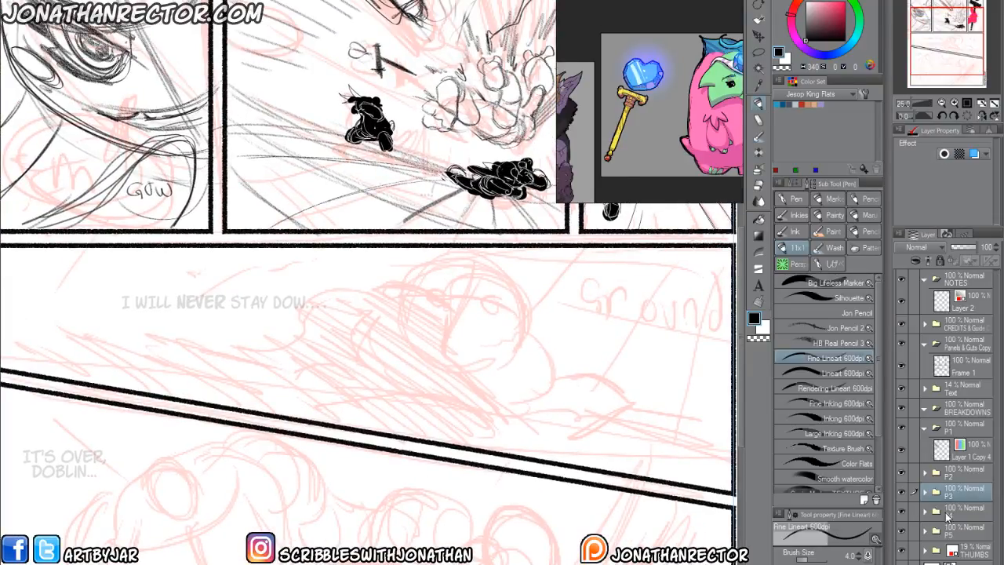
{"action": "left_click", "coordinate": [925, 513]}
{"action": "left_click", "coordinate": [962, 535]}
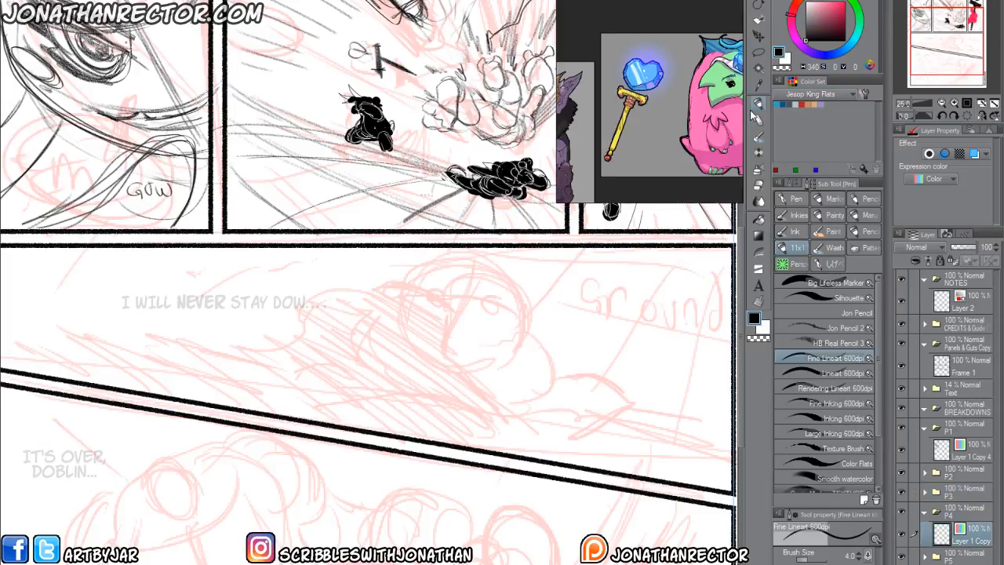
{"action": "left_click", "coordinate": [791, 298]}
Block in the fourth panel's figure with a thick black oval head and a smaller filled oval beside it.
{"action": "left_click_drag", "start_coordinate": [370, 358], "coordinate": [334, 352]}
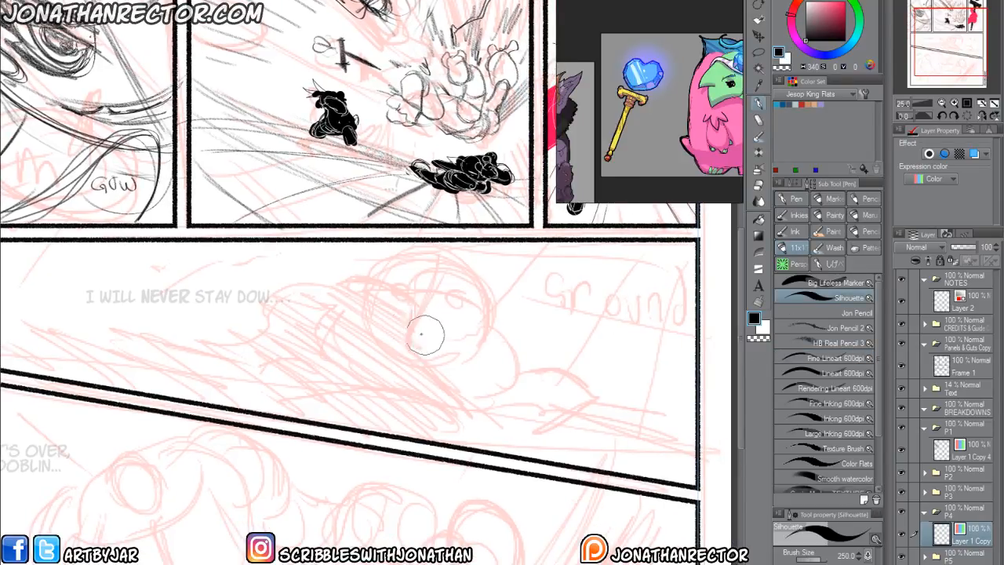
{"action": "mouse_move", "coordinate": [481, 347]}
{"action": "left_mouse_down"}
{"action": "mouse_move", "coordinate": [472, 320]}
{"action": "mouse_move", "coordinate": [429, 304]}
{"action": "mouse_move", "coordinate": [375, 328]}
{"action": "left_mouse_up"}
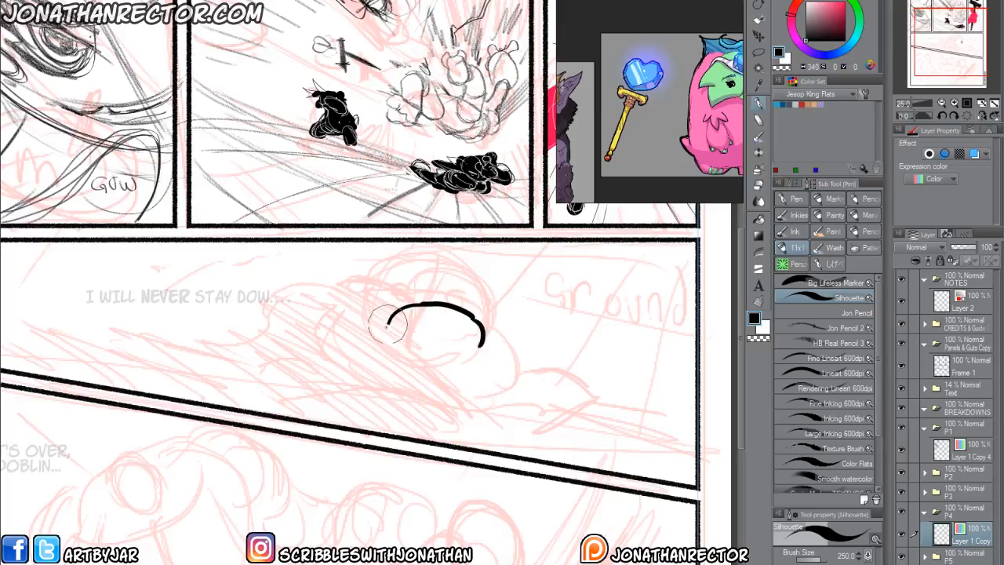
{"action": "mouse_move", "coordinate": [469, 336]}
{"action": "left_mouse_down"}
{"action": "mouse_move", "coordinate": [443, 299]}
{"action": "mouse_move", "coordinate": [403, 368]}
{"action": "mouse_move", "coordinate": [461, 301]}
{"action": "mouse_move", "coordinate": [361, 313]}
{"action": "mouse_move", "coordinate": [477, 322]}
{"action": "mouse_move", "coordinate": [371, 300]}
{"action": "mouse_move", "coordinate": [471, 301]}
{"action": "mouse_move", "coordinate": [422, 286]}
{"action": "mouse_move", "coordinate": [475, 323]}
{"action": "mouse_move", "coordinate": [489, 350]}
{"action": "mouse_move", "coordinate": [463, 325]}
{"action": "mouse_move", "coordinate": [485, 364]}
{"action": "mouse_move", "coordinate": [510, 333]}
{"action": "mouse_move", "coordinate": [488, 367]}
{"action": "mouse_move", "coordinate": [496, 327]}
{"action": "left_mouse_up"}
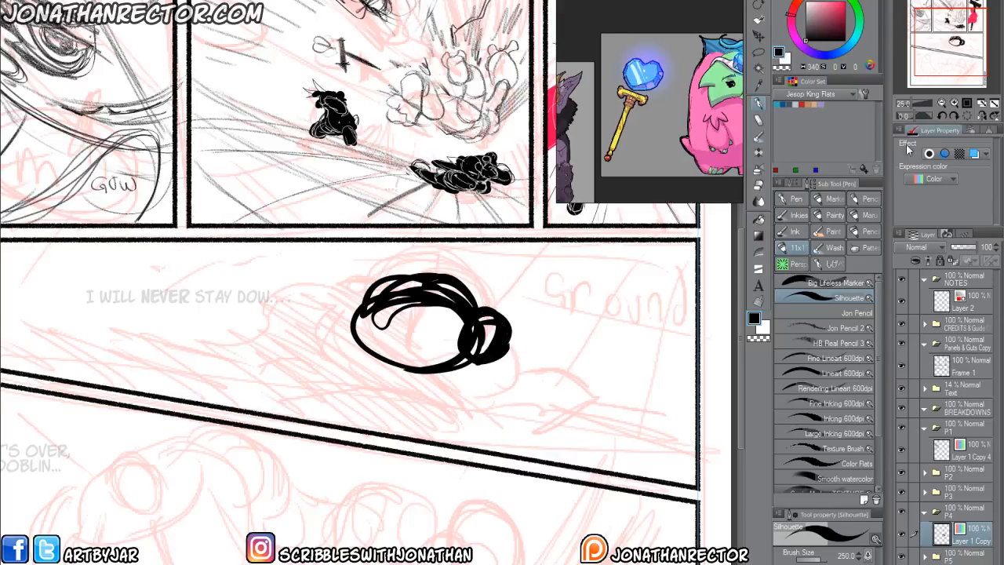
Consult the horned, crowned purple creature reference and draw a curved black horn rising from the head's small side oval.
{"action": "scroll", "coordinate": [705, 103], "scroll_direction": "down", "scroll_amount": 3}
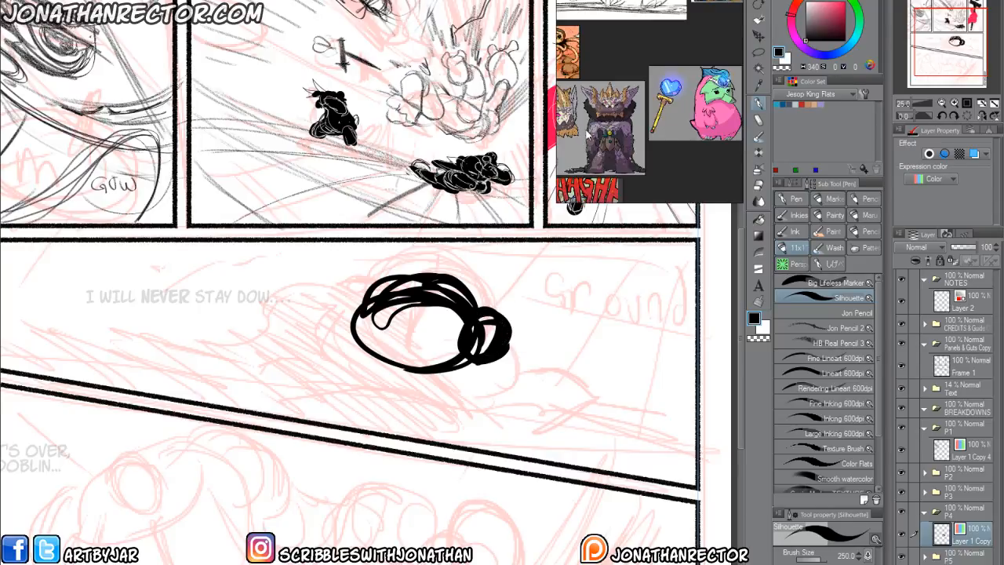
{"action": "scroll", "coordinate": [589, 132], "scroll_direction": "up", "scroll_amount": 5}
{"action": "scroll", "coordinate": [601, 126], "scroll_direction": "up", "scroll_amount": 2}
{"action": "left_click_drag", "start_coordinate": [602, 140], "coordinate": [600, 100]}
{"action": "scroll", "coordinate": [601, 102], "scroll_direction": "down", "scroll_amount": 3}
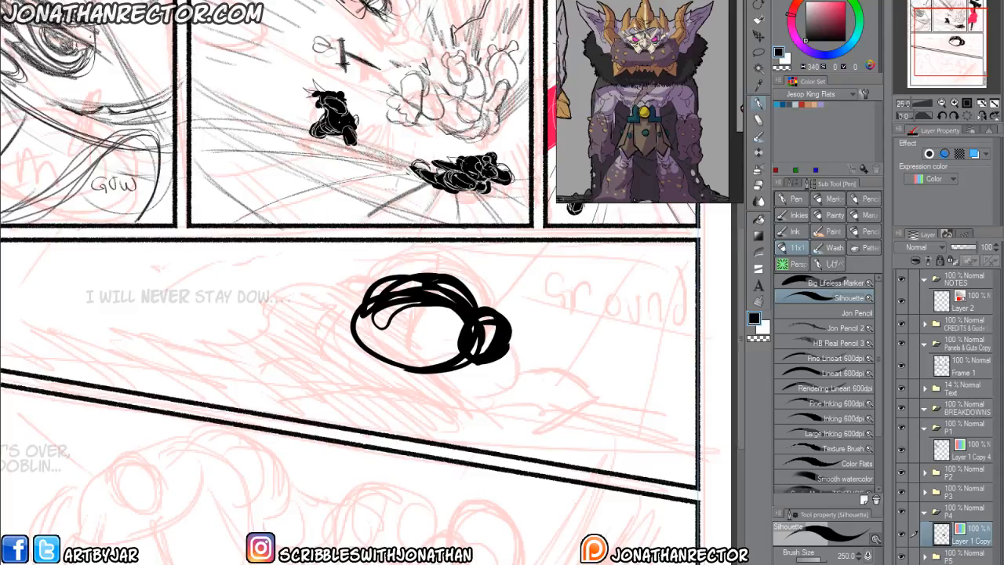
{"action": "mouse_move", "coordinate": [378, 332]}
{"action": "left_mouse_down"}
{"action": "mouse_move", "coordinate": [355, 319]}
{"action": "mouse_move", "coordinate": [379, 352]}
{"action": "mouse_move", "coordinate": [391, 340]}
{"action": "left_mouse_up"}
{"action": "key", "text": "ctrl+z"}
{"action": "mouse_move", "coordinate": [474, 334]}
{"action": "left_mouse_down"}
{"action": "mouse_move", "coordinate": [506, 300]}
{"action": "mouse_move", "coordinate": [495, 281]}
{"action": "mouse_move", "coordinate": [525, 274]}
{"action": "left_mouse_up"}
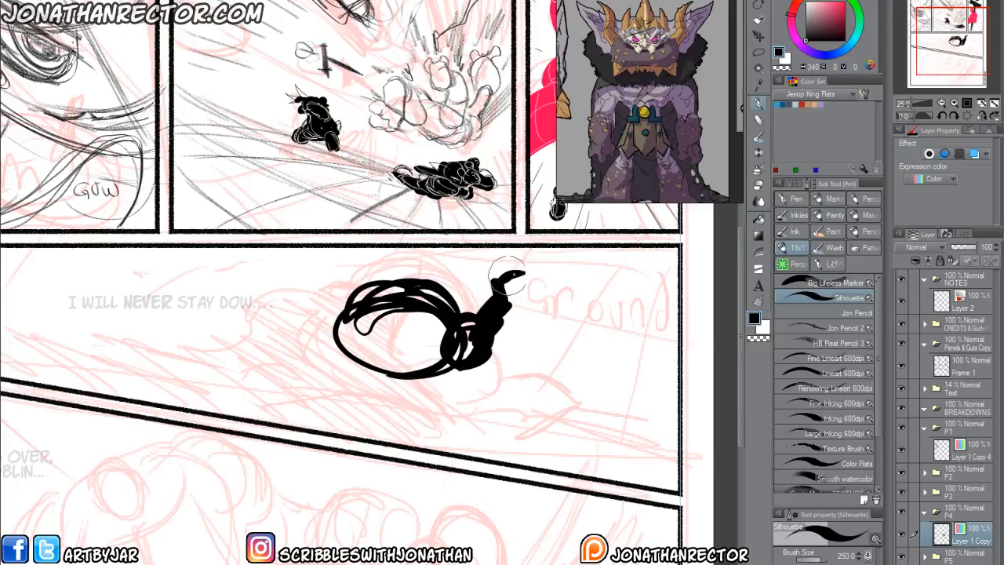
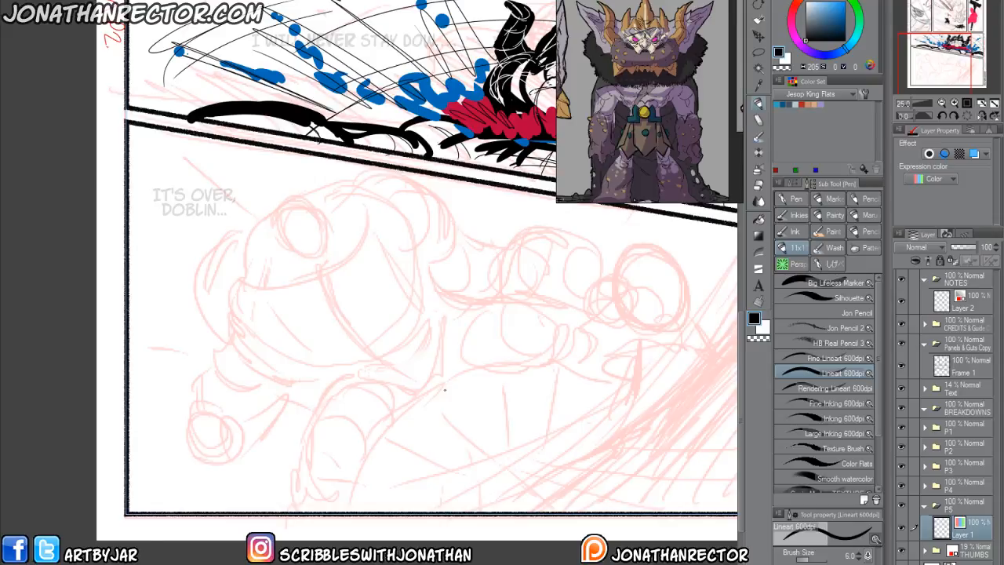
Block in the bottom panel's small slumped figure with the Silhouette brush: round head, arms, solid torso and bent legs.
{"action": "left_click_drag", "start_coordinate": [328, 409], "coordinate": [335, 419]}
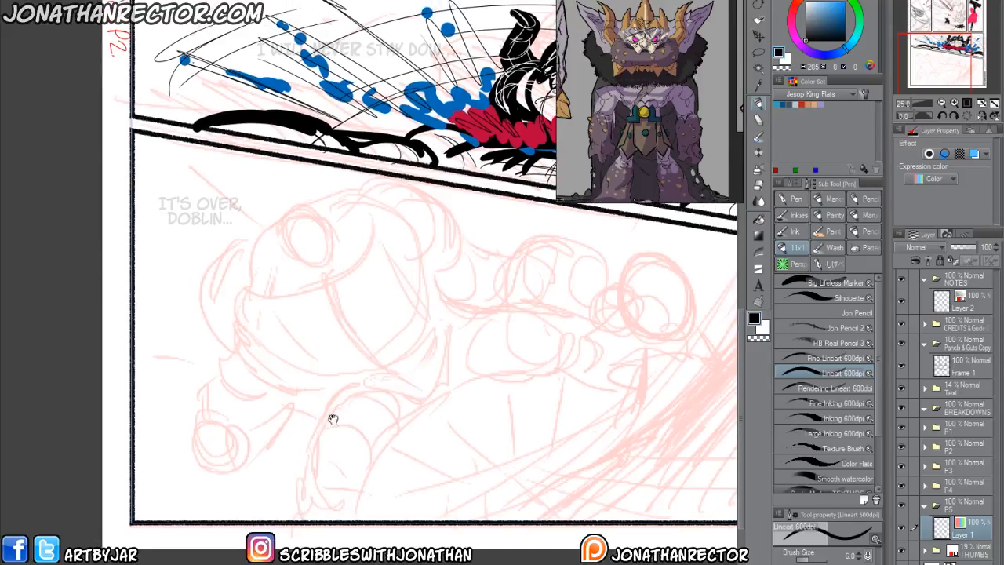
{"action": "left_click", "coordinate": [797, 295]}
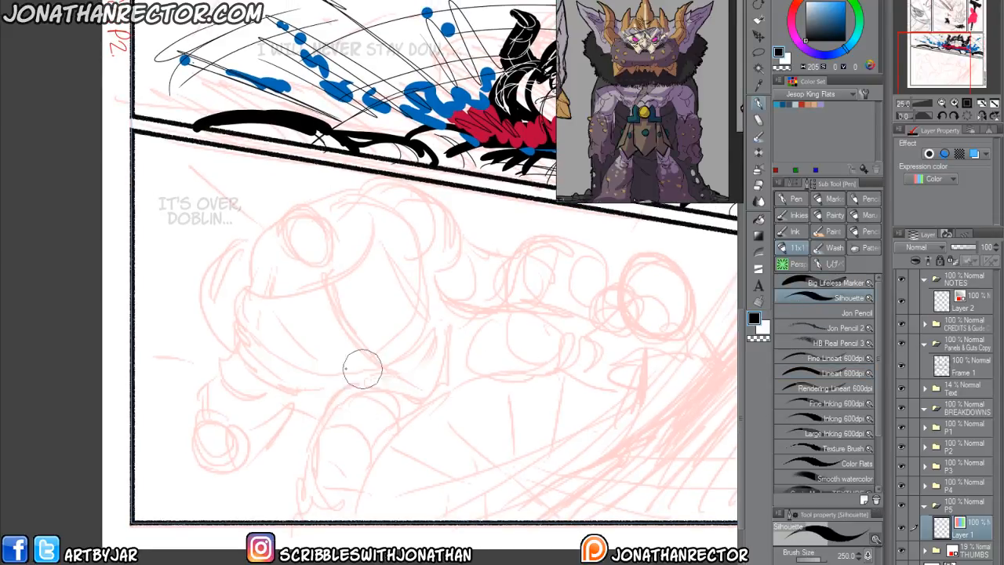
{"action": "left_click_drag", "start_coordinate": [246, 339], "coordinate": [245, 345]}
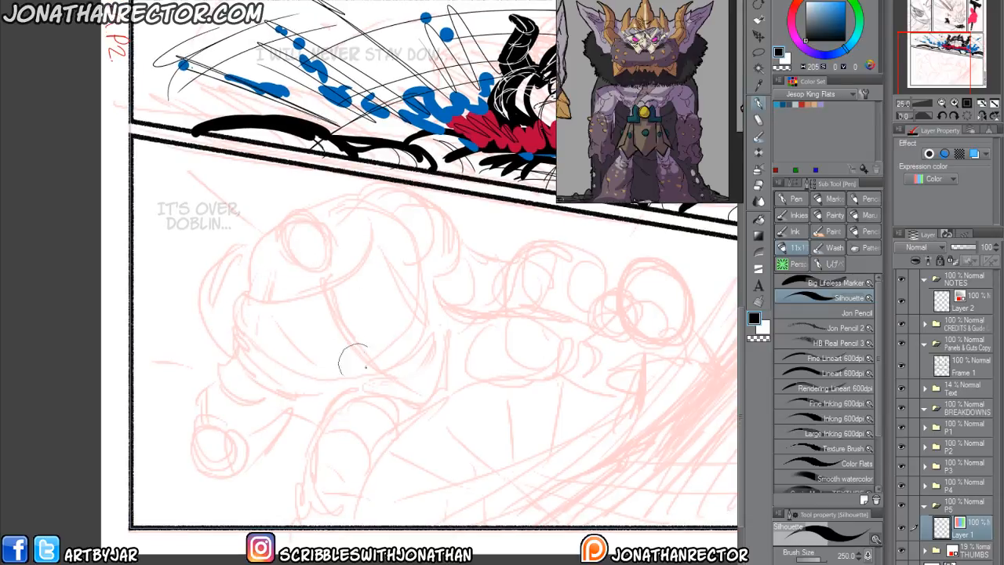
{"action": "left_click_drag", "start_coordinate": [404, 420], "coordinate": [349, 413]}
{"action": "mouse_move", "coordinate": [627, 295]}
{"action": "left_mouse_down"}
{"action": "mouse_move", "coordinate": [602, 262]}
{"action": "mouse_move", "coordinate": [558, 303]}
{"action": "mouse_move", "coordinate": [593, 325]}
{"action": "mouse_move", "coordinate": [560, 280]}
{"action": "mouse_move", "coordinate": [569, 313]}
{"action": "mouse_move", "coordinate": [620, 349]}
{"action": "mouse_move", "coordinate": [608, 408]}
{"action": "mouse_move", "coordinate": [589, 428]}
{"action": "mouse_move", "coordinate": [600, 357]}
{"action": "mouse_move", "coordinate": [648, 377]}
{"action": "mouse_move", "coordinate": [572, 432]}
{"action": "mouse_move", "coordinate": [535, 406]}
{"action": "mouse_move", "coordinate": [514, 412]}
{"action": "mouse_move", "coordinate": [479, 459]}
{"action": "mouse_move", "coordinate": [554, 439]}
{"action": "mouse_move", "coordinate": [526, 458]}
{"action": "mouse_move", "coordinate": [510, 451]}
{"action": "mouse_move", "coordinate": [597, 369]}
{"action": "mouse_move", "coordinate": [581, 375]}
{"action": "left_mouse_up"}
{"action": "mouse_move", "coordinate": [499, 395]}
{"action": "left_mouse_down"}
{"action": "mouse_move", "coordinate": [416, 406]}
{"action": "mouse_move", "coordinate": [389, 369]}
{"action": "left_mouse_up"}
{"action": "key", "text": "ctrl+z"}
{"action": "mouse_move", "coordinate": [471, 363]}
{"action": "left_mouse_down"}
{"action": "mouse_move", "coordinate": [434, 351]}
{"action": "mouse_move", "coordinate": [433, 359]}
{"action": "mouse_move", "coordinate": [447, 355]}
{"action": "mouse_move", "coordinate": [459, 388]}
{"action": "mouse_move", "coordinate": [474, 376]}
{"action": "mouse_move", "coordinate": [499, 408]}
{"action": "mouse_move", "coordinate": [508, 400]}
{"action": "mouse_move", "coordinate": [441, 424]}
{"action": "mouse_move", "coordinate": [445, 435]}
{"action": "mouse_move", "coordinate": [488, 416]}
{"action": "mouse_move", "coordinate": [476, 376]}
{"action": "mouse_move", "coordinate": [508, 318]}
{"action": "mouse_move", "coordinate": [543, 342]}
{"action": "mouse_move", "coordinate": [528, 317]}
{"action": "mouse_move", "coordinate": [557, 333]}
{"action": "left_mouse_up"}
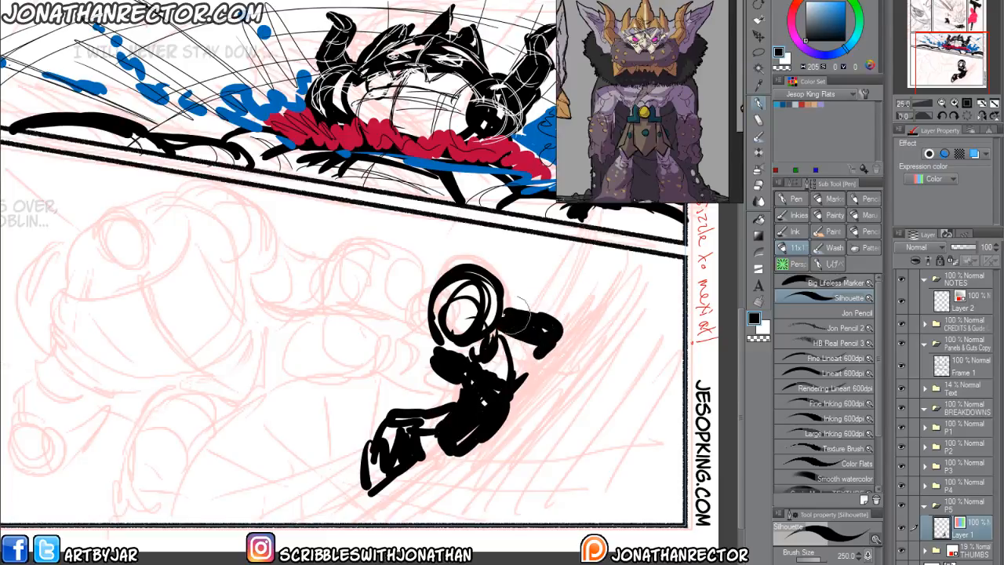
{"action": "left_click_drag", "start_coordinate": [441, 395], "coordinate": [458, 390]}
{"action": "left_click_drag", "start_coordinate": [305, 382], "coordinate": [302, 360]}
{"action": "left_click_drag", "start_coordinate": [270, 420], "coordinate": [252, 426]}
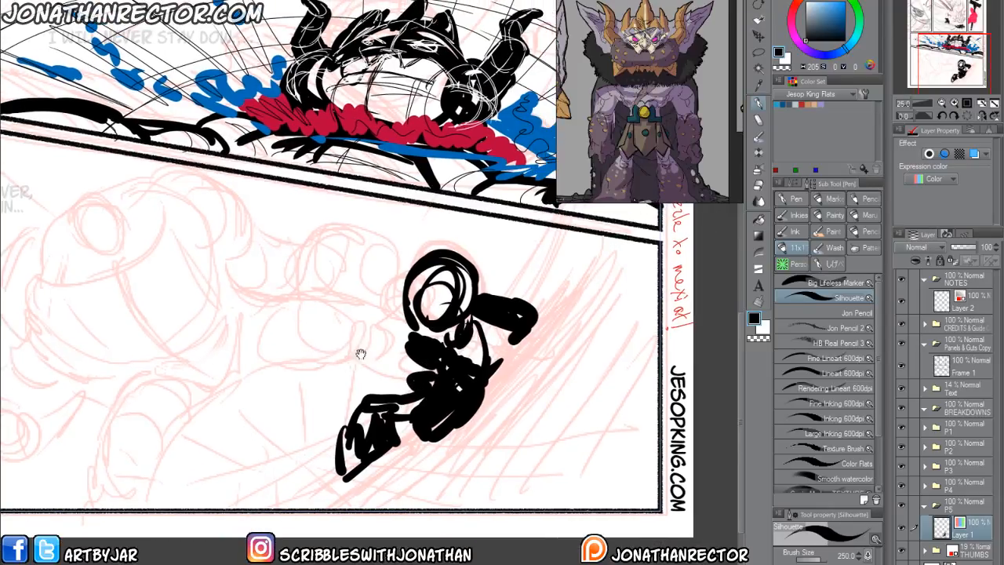
Draw tapered black impact lines rising above the figure's outstretched arm and running down from its foot past the panel border.
{"action": "left_click_drag", "start_coordinate": [343, 354], "coordinate": [337, 339]}
{"action": "left_click_drag", "start_coordinate": [509, 313], "coordinate": [480, 336]}
{"action": "left_click_drag", "start_coordinate": [522, 237], "coordinate": [475, 337]}
{"action": "left_click_drag", "start_coordinate": [310, 477], "coordinate": [200, 532]}
{"action": "mouse_move", "coordinate": [295, 489]}
{"action": "left_mouse_down"}
{"action": "mouse_move", "coordinate": [227, 519]}
{"action": "mouse_move", "coordinate": [166, 455]}
{"action": "left_mouse_up"}
{"action": "left_click_drag", "start_coordinate": [437, 376], "coordinate": [587, 385]}
{"action": "left_click_drag", "start_coordinate": [524, 371], "coordinate": [399, 359]}
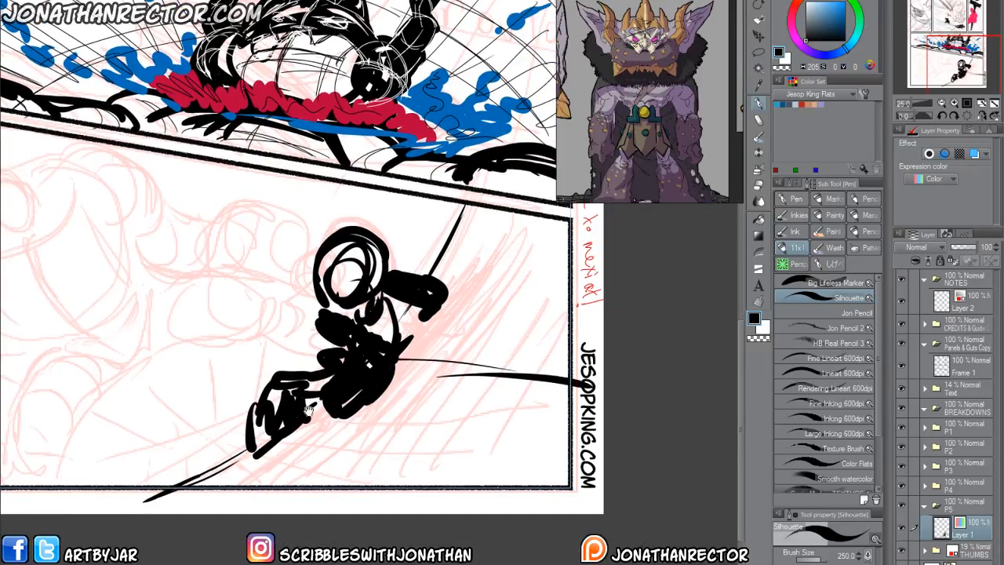
{"action": "left_click_drag", "start_coordinate": [329, 410], "coordinate": [343, 393]}
{"action": "left_click_drag", "start_coordinate": [448, 397], "coordinate": [577, 465]}
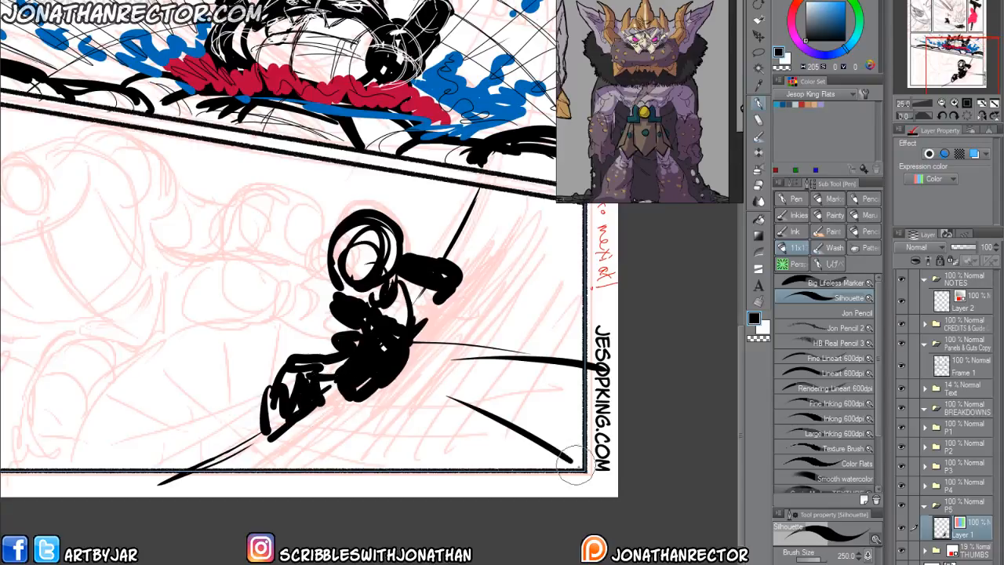
{"action": "left_click_drag", "start_coordinate": [326, 391], "coordinate": [444, 467]}
{"action": "left_click_drag", "start_coordinate": [314, 414], "coordinate": [369, 458]}
{"action": "key", "text": "ctrl+z"}
{"action": "key", "text": "ctrl+z"}
{"action": "key", "text": "ctrl+z"}
{"action": "left_click_drag", "start_coordinate": [190, 485], "coordinate": [281, 508]}
{"action": "key", "text": "ctrl+z"}
{"action": "key", "text": "ctrl+z"}
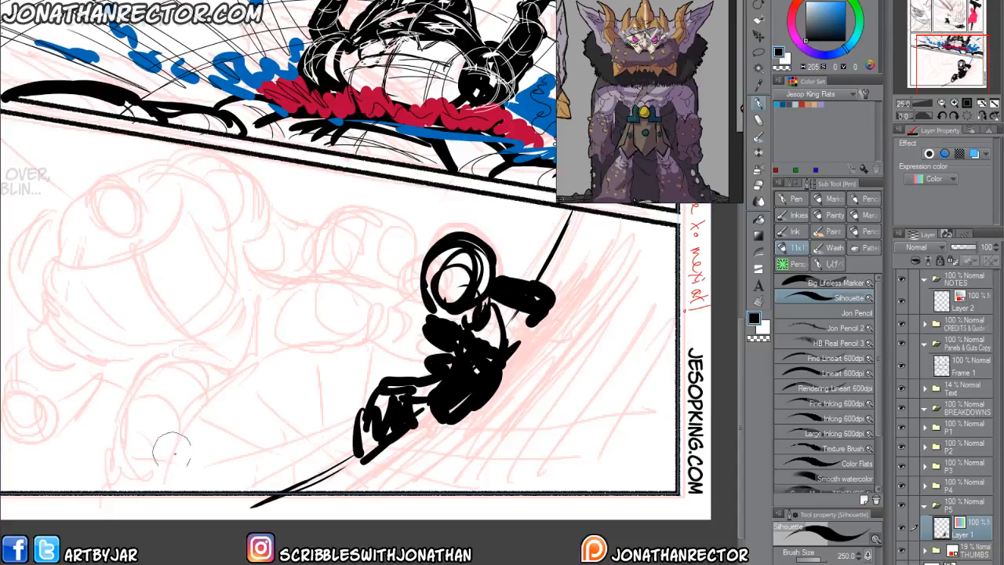
Add black lines below the foot, a short dash above the head, and a long line across to the panel's side border.
{"action": "left_click_drag", "start_coordinate": [199, 508], "coordinate": [307, 457]}
{"action": "left_click_drag", "start_coordinate": [229, 496], "coordinate": [350, 433]}
{"action": "left_click_drag", "start_coordinate": [514, 206], "coordinate": [510, 229]}
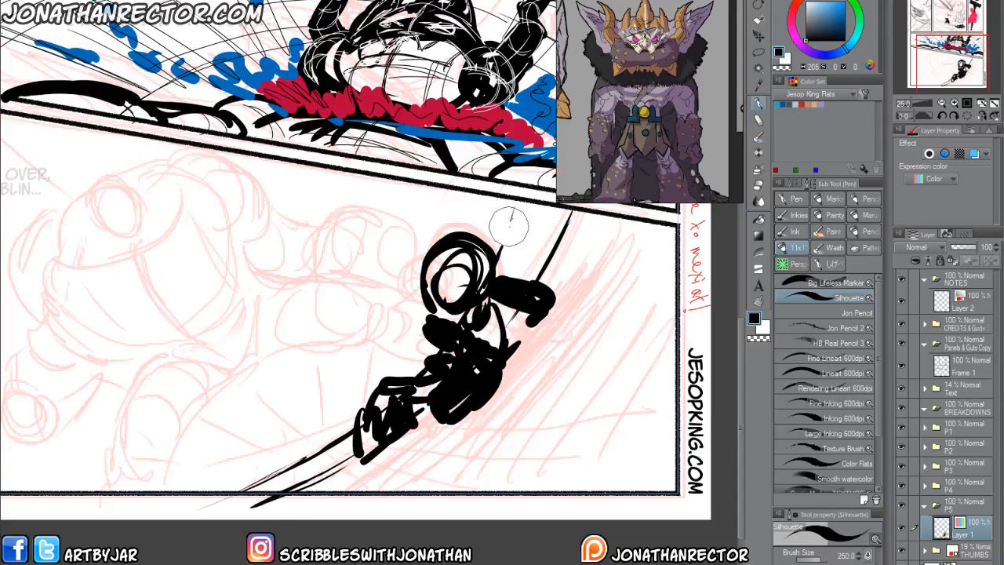
{"action": "mouse_move", "coordinate": [253, 393]}
{"action": "left_mouse_down"}
{"action": "mouse_move", "coordinate": [202, 328]}
{"action": "mouse_move", "coordinate": [328, 430]}
{"action": "mouse_move", "coordinate": [317, 386]}
{"action": "left_mouse_up"}
{"action": "left_click_drag", "start_coordinate": [430, 402], "coordinate": [492, 413]}
{"action": "left_click_drag", "start_coordinate": [301, 383], "coordinate": [626, 339]}
{"action": "left_click_drag", "start_coordinate": [474, 401], "coordinate": [443, 486]}
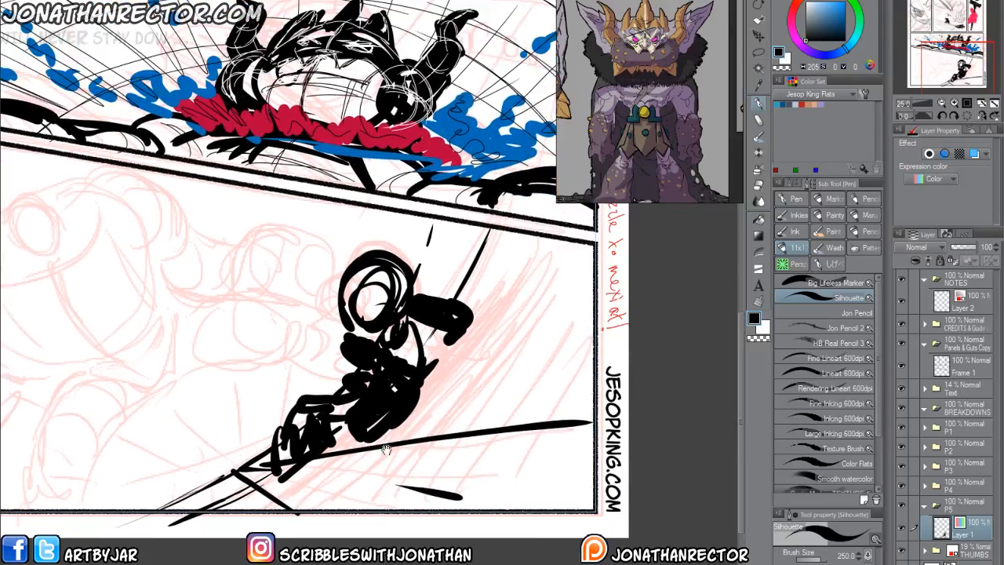
Build up the impact surface behind the figure with a long curved arc and more radiating black lines.
{"action": "mouse_move", "coordinate": [306, 434]}
{"action": "left_mouse_down"}
{"action": "mouse_move", "coordinate": [519, 328]}
{"action": "mouse_move", "coordinate": [592, 280]}
{"action": "mouse_move", "coordinate": [518, 274]}
{"action": "mouse_move", "coordinate": [556, 237]}
{"action": "mouse_move", "coordinate": [483, 226]}
{"action": "left_mouse_up"}
{"action": "left_click_drag", "start_coordinate": [249, 469], "coordinate": [211, 509]}
{"action": "left_click_drag", "start_coordinate": [201, 384], "coordinate": [255, 360]}
{"action": "mouse_move", "coordinate": [289, 448]}
{"action": "left_mouse_down"}
{"action": "mouse_move", "coordinate": [203, 482]}
{"action": "mouse_move", "coordinate": [275, 451]}
{"action": "mouse_move", "coordinate": [179, 492]}
{"action": "left_mouse_up"}
{"action": "mouse_move", "coordinate": [535, 250]}
{"action": "left_mouse_down"}
{"action": "mouse_move", "coordinate": [485, 268]}
{"action": "mouse_move", "coordinate": [413, 470]}
{"action": "mouse_move", "coordinate": [367, 501]}
{"action": "left_mouse_up"}
{"action": "mouse_move", "coordinate": [585, 419]}
{"action": "left_mouse_down"}
{"action": "mouse_move", "coordinate": [555, 476]}
{"action": "mouse_move", "coordinate": [541, 474]}
{"action": "left_mouse_up"}
{"action": "left_click_drag", "start_coordinate": [499, 227], "coordinate": [429, 371]}
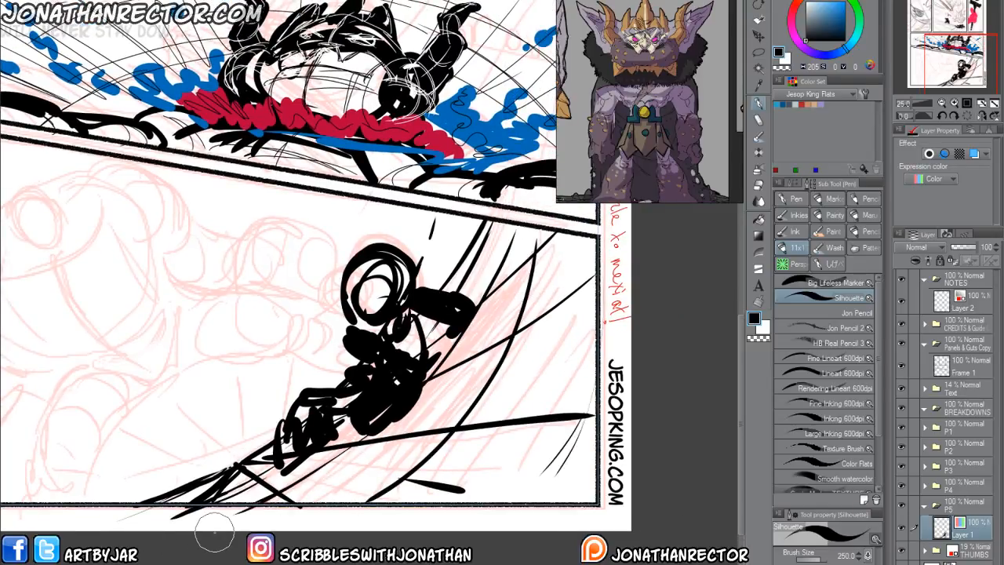
Add two thick, pointed black ears to the sides of the figure's head.
{"action": "mouse_move", "coordinate": [342, 308]}
{"action": "left_mouse_down"}
{"action": "mouse_move", "coordinate": [281, 312]}
{"action": "mouse_move", "coordinate": [311, 321]}
{"action": "mouse_move", "coordinate": [329, 306]}
{"action": "mouse_move", "coordinate": [307, 253]}
{"action": "left_mouse_up"}
{"action": "key", "text": "ctrl+z"}
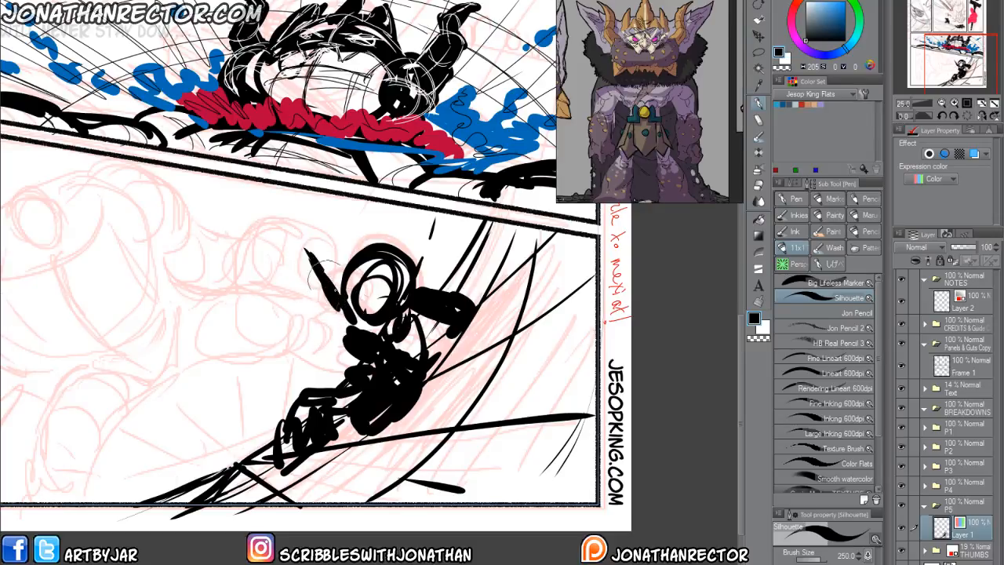
{"action": "mouse_move", "coordinate": [390, 248]}
{"action": "left_mouse_down"}
{"action": "mouse_move", "coordinate": [398, 222]}
{"action": "mouse_move", "coordinate": [410, 251]}
{"action": "left_mouse_up"}
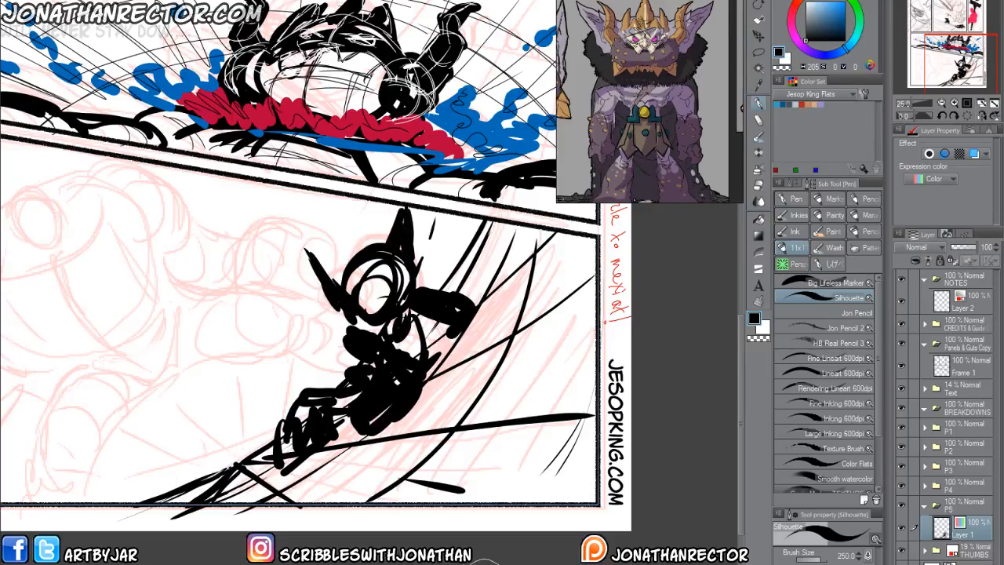
{"action": "left_click_drag", "start_coordinate": [299, 446], "coordinate": [348, 365]}
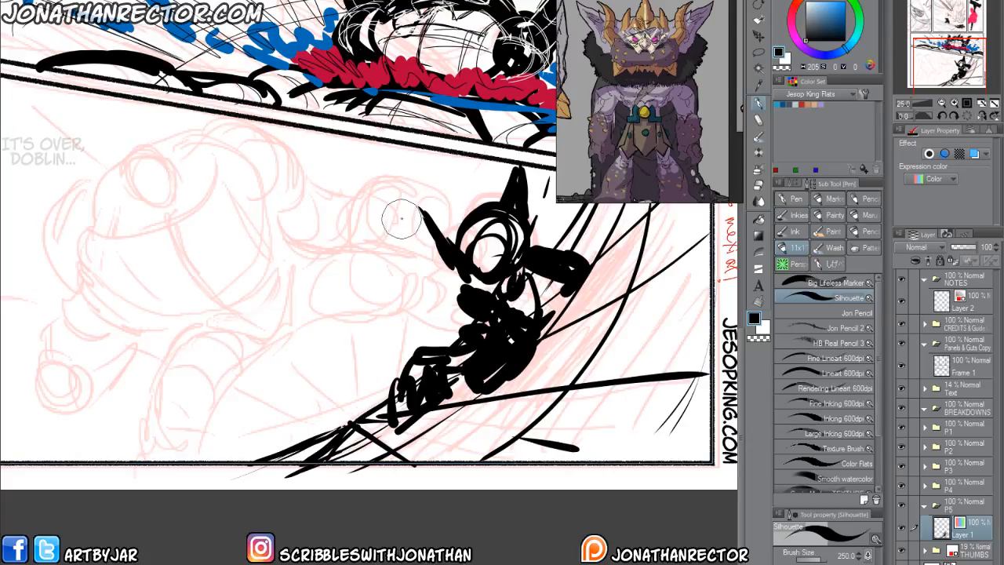
Create a new layer in the P5 folder and set up the Lineart 600dpi brush with white.
{"action": "scroll", "coordinate": [650, 333], "scroll_direction": "down", "scroll_amount": 1}
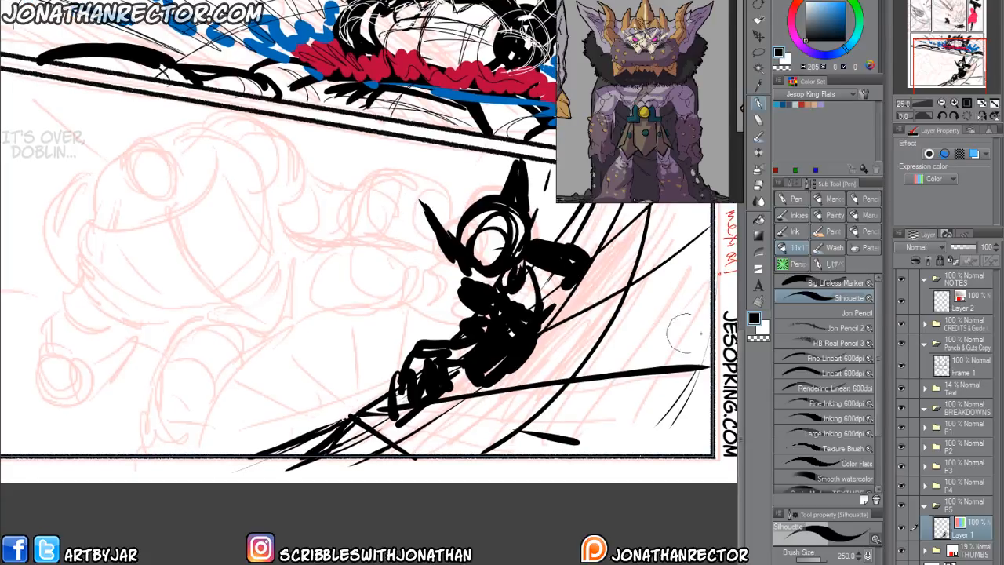
{"action": "key", "text": "ctrl+shift+n"}
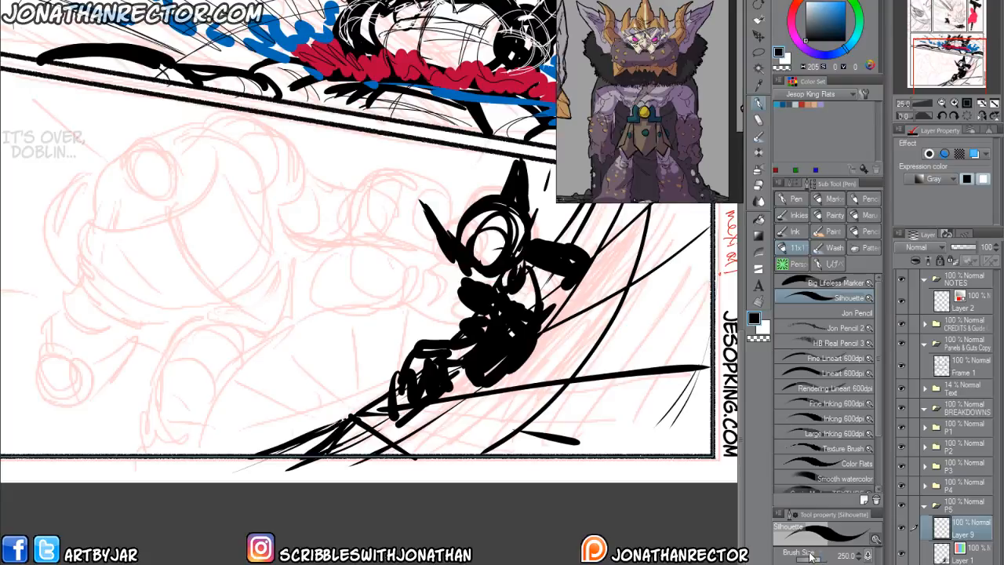
{"action": "left_click", "coordinate": [765, 329]}
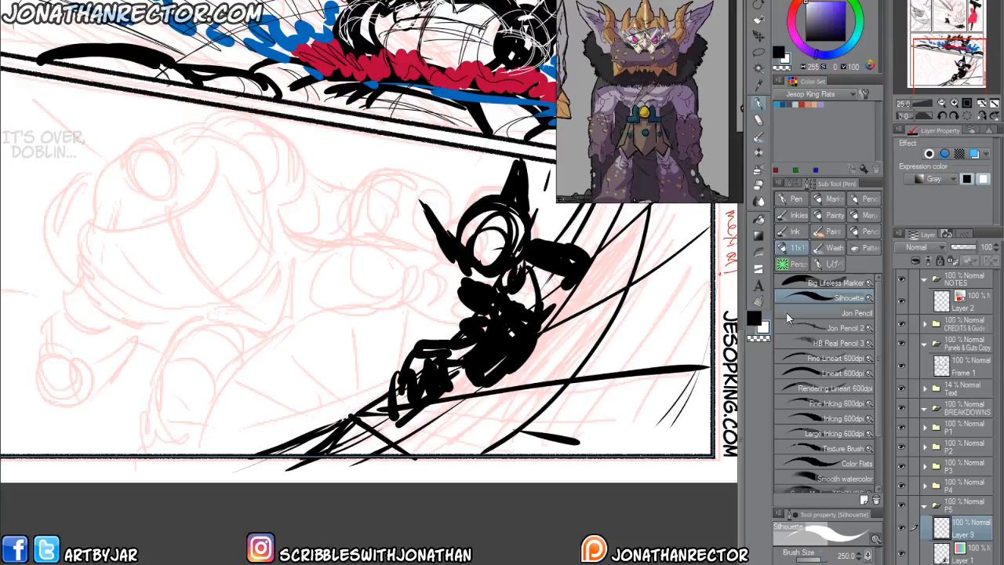
{"action": "left_click", "coordinate": [796, 374]}
{"action": "scroll", "coordinate": [333, 274], "scroll_direction": "up", "scroll_amount": 2}
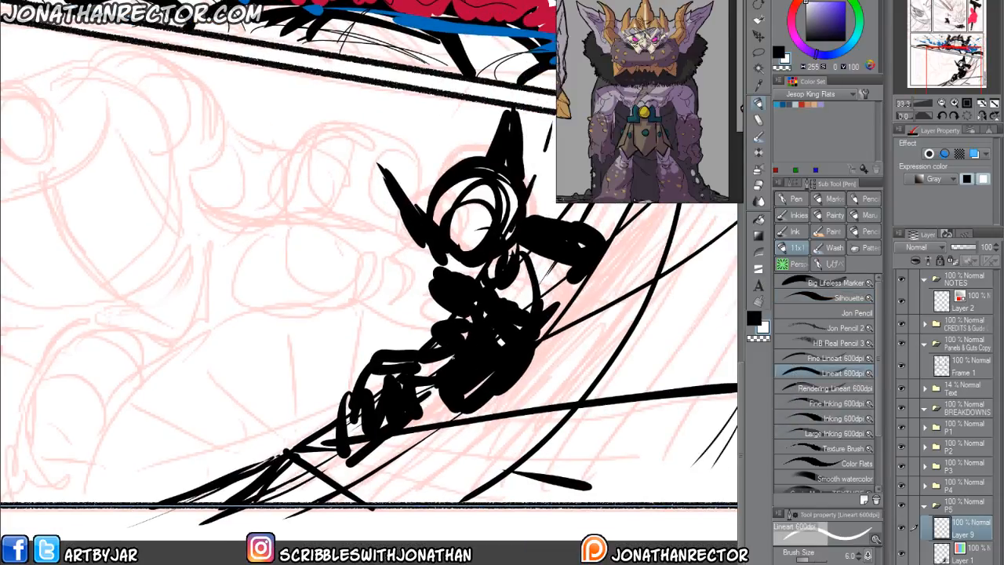
Outline the foreshortened near leg in white, with a rounded, cross-marked knee and a thigh running up to the waist.
{"action": "left_click_drag", "start_coordinate": [473, 371], "coordinate": [484, 403]}
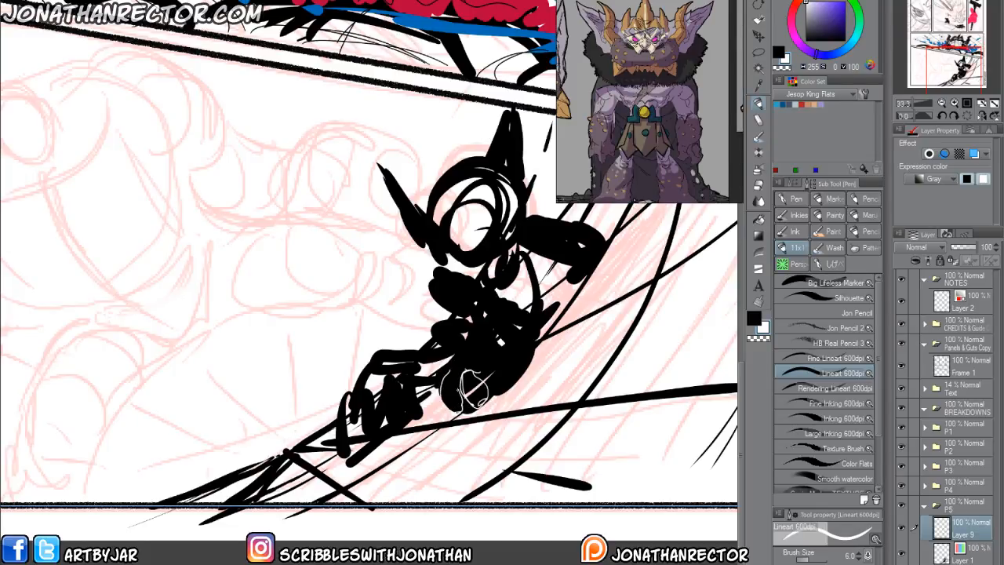
{"action": "mouse_move", "coordinate": [451, 363]}
{"action": "left_mouse_down"}
{"action": "mouse_move", "coordinate": [491, 370]}
{"action": "mouse_move", "coordinate": [502, 393]}
{"action": "mouse_move", "coordinate": [507, 359]}
{"action": "left_mouse_up"}
{"action": "mouse_move", "coordinate": [477, 327]}
{"action": "left_mouse_down"}
{"action": "mouse_move", "coordinate": [534, 331]}
{"action": "mouse_move", "coordinate": [510, 385]}
{"action": "left_mouse_up"}
{"action": "left_click_drag", "start_coordinate": [535, 312], "coordinate": [512, 385]}
{"action": "mouse_move", "coordinate": [501, 300]}
{"action": "left_mouse_down"}
{"action": "mouse_move", "coordinate": [533, 330]}
{"action": "mouse_move", "coordinate": [528, 309]}
{"action": "left_mouse_up"}
Define the chest edge and the bent near arm with white and black contour lines over the silhouette.
{"action": "key", "text": "x"}
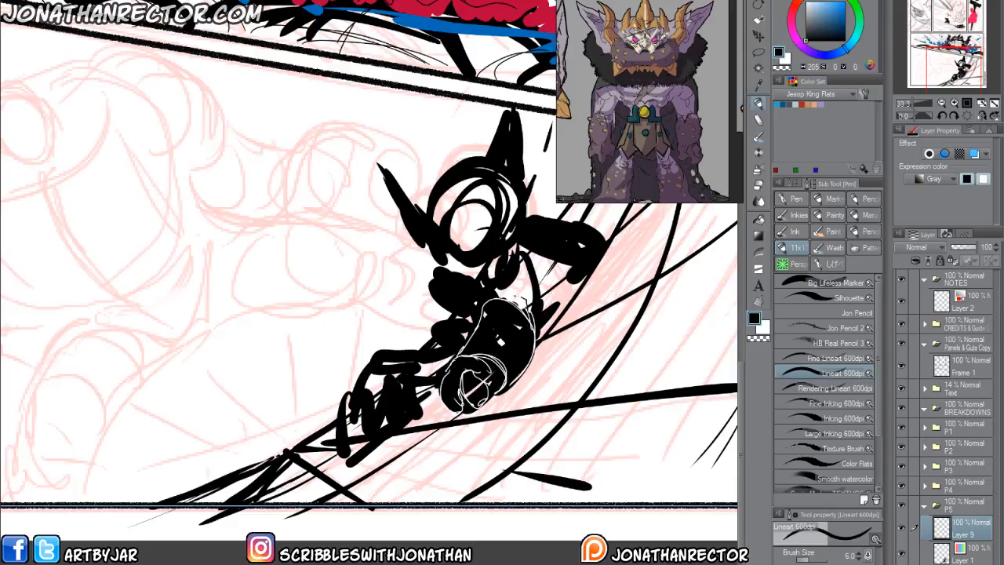
{"action": "key", "text": "x"}
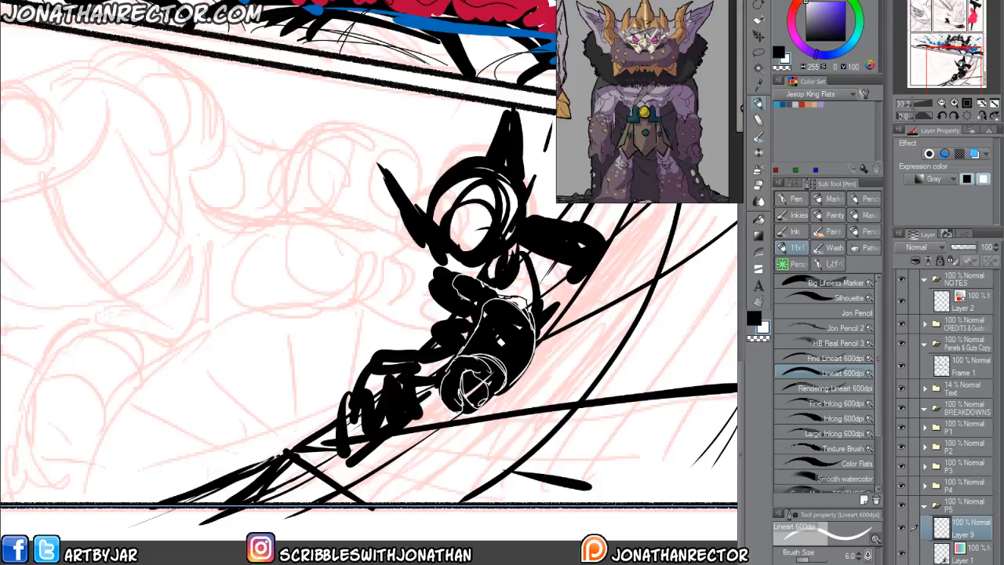
{"action": "mouse_move", "coordinate": [432, 281]}
{"action": "left_mouse_down"}
{"action": "mouse_move", "coordinate": [457, 303]}
{"action": "mouse_move", "coordinate": [409, 317]}
{"action": "left_mouse_up"}
{"action": "key", "text": "x"}
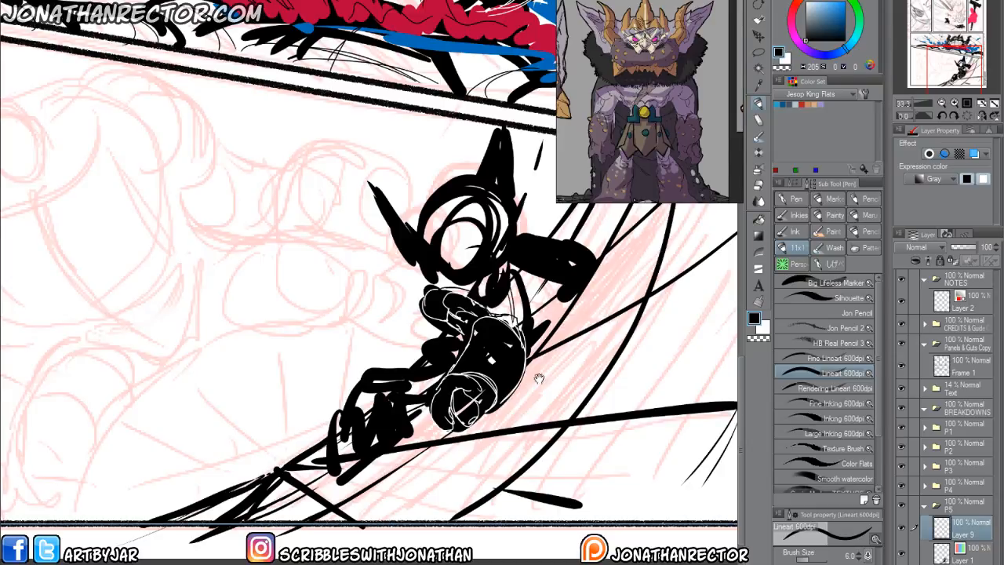
{"action": "left_click_drag", "start_coordinate": [539, 379], "coordinate": [538, 417]}
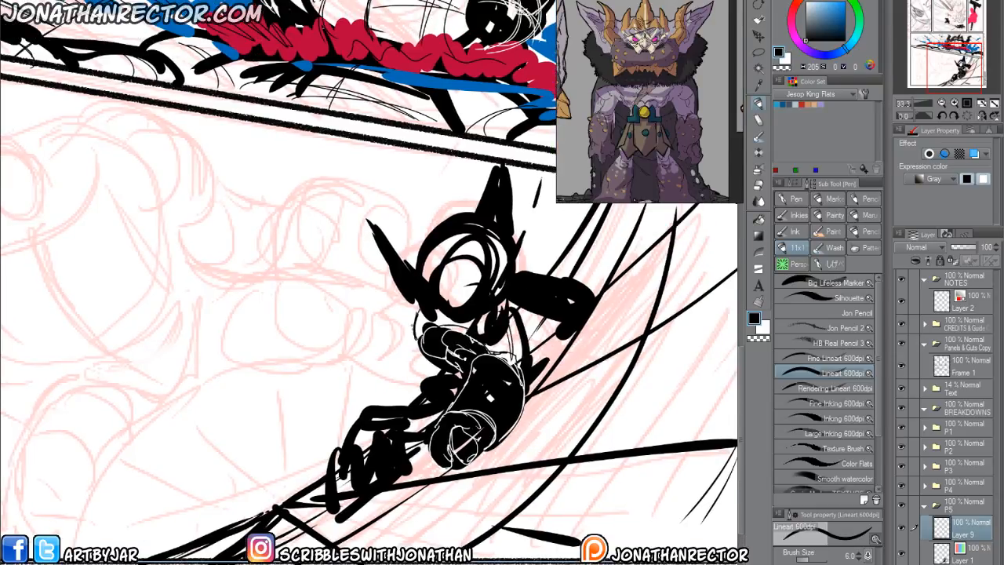
{"action": "key", "text": "ctrl+z"}
Contour the head with white curves around the face and a small oval on the brow, refining the edges in black.
{"action": "key", "text": "x"}
{"action": "left_click_drag", "start_coordinate": [503, 232], "coordinate": [466, 305]}
{"action": "left_click_drag", "start_coordinate": [510, 266], "coordinate": [456, 313]}
{"action": "mouse_move", "coordinate": [474, 239]}
{"action": "left_mouse_down"}
{"action": "mouse_move", "coordinate": [499, 293]}
{"action": "mouse_move", "coordinate": [499, 273]}
{"action": "left_mouse_up"}
{"action": "mouse_move", "coordinate": [436, 249]}
{"action": "left_mouse_down"}
{"action": "mouse_move", "coordinate": [472, 228]}
{"action": "mouse_move", "coordinate": [439, 250]}
{"action": "mouse_move", "coordinate": [451, 310]}
{"action": "left_mouse_up"}
{"action": "key", "text": "x"}
{"action": "key", "text": "x"}
{"action": "left_click_drag", "start_coordinate": [431, 278], "coordinate": [452, 310]}
{"action": "key", "text": "x"}
{"action": "left_click_drag", "start_coordinate": [435, 253], "coordinate": [429, 289]}
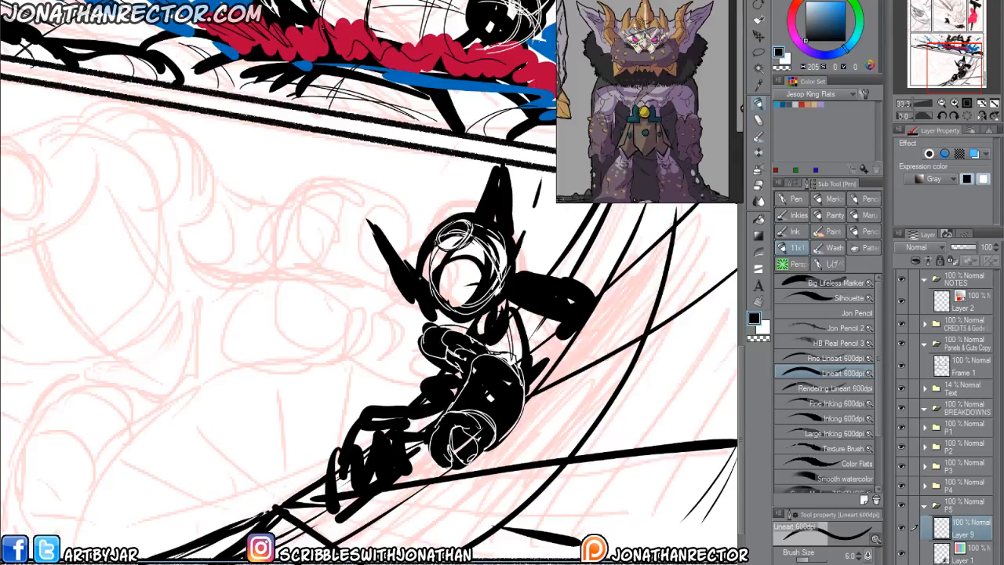
Detail both pointed ears with white contour lines and thin black inner spikes.
{"action": "key", "text": "x"}
{"action": "left_click_drag", "start_coordinate": [427, 283], "coordinate": [373, 224]}
{"action": "mouse_move", "coordinate": [383, 253]}
{"action": "left_mouse_down"}
{"action": "mouse_move", "coordinate": [402, 286]}
{"action": "mouse_move", "coordinate": [437, 311]}
{"action": "mouse_move", "coordinate": [401, 243]}
{"action": "left_mouse_up"}
{"action": "key", "text": "x"}
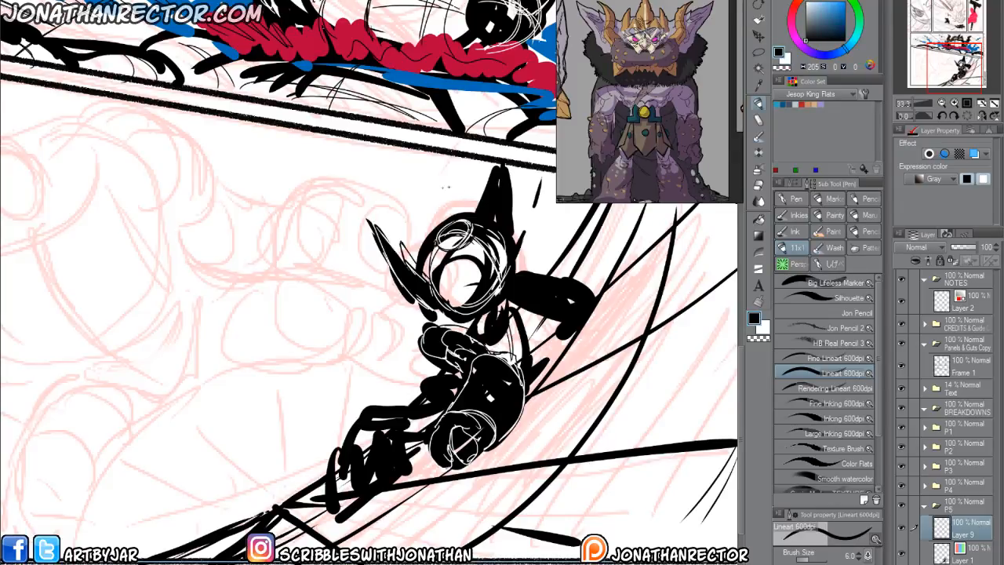
{"action": "left_click_drag", "start_coordinate": [471, 184], "coordinate": [484, 225]}
{"action": "key", "text": "x"}
{"action": "mouse_move", "coordinate": [496, 168]}
{"action": "left_mouse_down"}
{"action": "mouse_move", "coordinate": [481, 205]}
{"action": "mouse_move", "coordinate": [511, 207]}
{"action": "left_mouse_up"}
{"action": "left_click_drag", "start_coordinate": [506, 167], "coordinate": [513, 239]}
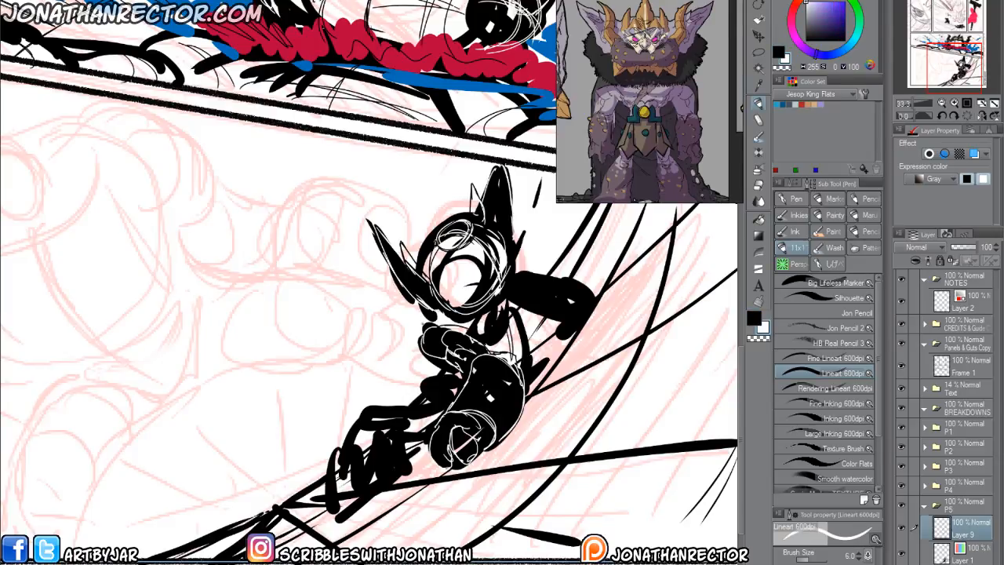
Draw a jagged fur collar around the figure's shoulders and neck in black and white.
{"action": "key", "text": "x"}
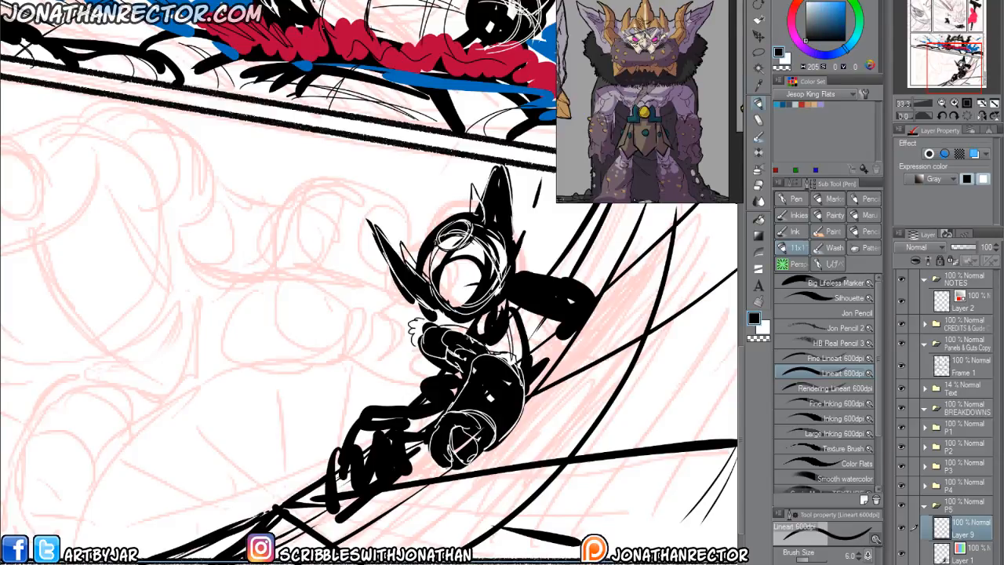
{"action": "key", "text": "x"}
{"action": "mouse_move", "coordinate": [514, 311]}
{"action": "left_mouse_down"}
{"action": "mouse_move", "coordinate": [506, 323]}
{"action": "mouse_move", "coordinate": [521, 289]}
{"action": "mouse_move", "coordinate": [508, 264]}
{"action": "left_mouse_up"}
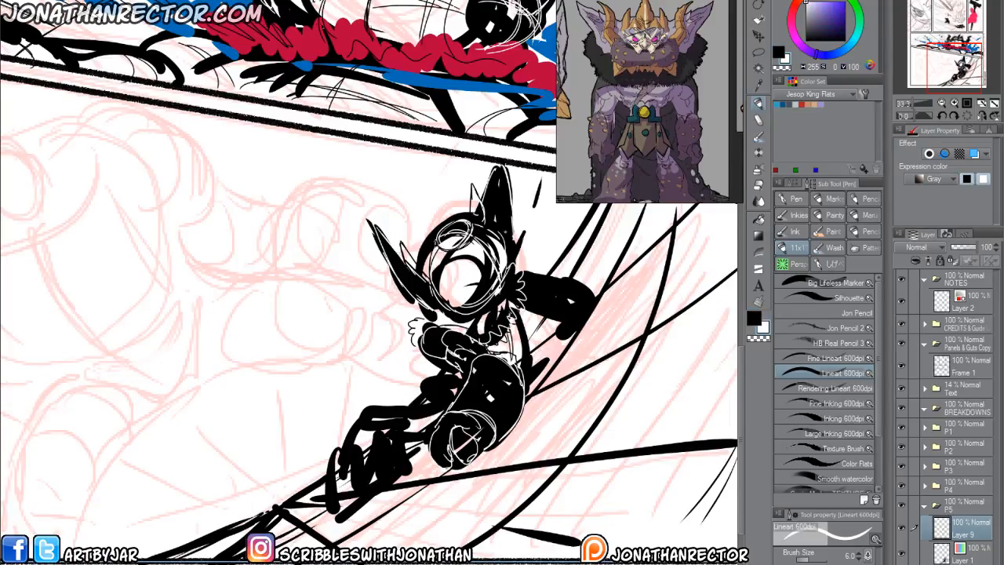
Draw thin black fold lines across the chest and long flowing strokes trailing behind the figure's body.
{"action": "key", "text": "x"}
{"action": "mouse_move", "coordinate": [559, 308]}
{"action": "left_mouse_down"}
{"action": "mouse_move", "coordinate": [520, 350]}
{"action": "mouse_move", "coordinate": [522, 359]}
{"action": "mouse_move", "coordinate": [549, 357]}
{"action": "left_mouse_up"}
{"action": "left_click_drag", "start_coordinate": [624, 279], "coordinate": [495, 466]}
{"action": "left_click_drag", "start_coordinate": [542, 392], "coordinate": [455, 486]}
{"action": "left_click_drag", "start_coordinate": [496, 450], "coordinate": [423, 506]}
{"action": "left_click_drag", "start_coordinate": [565, 347], "coordinate": [498, 450]}
{"action": "left_click_drag", "start_coordinate": [620, 297], "coordinate": [580, 338]}
{"action": "left_click_drag", "start_coordinate": [604, 340], "coordinate": [515, 449]}
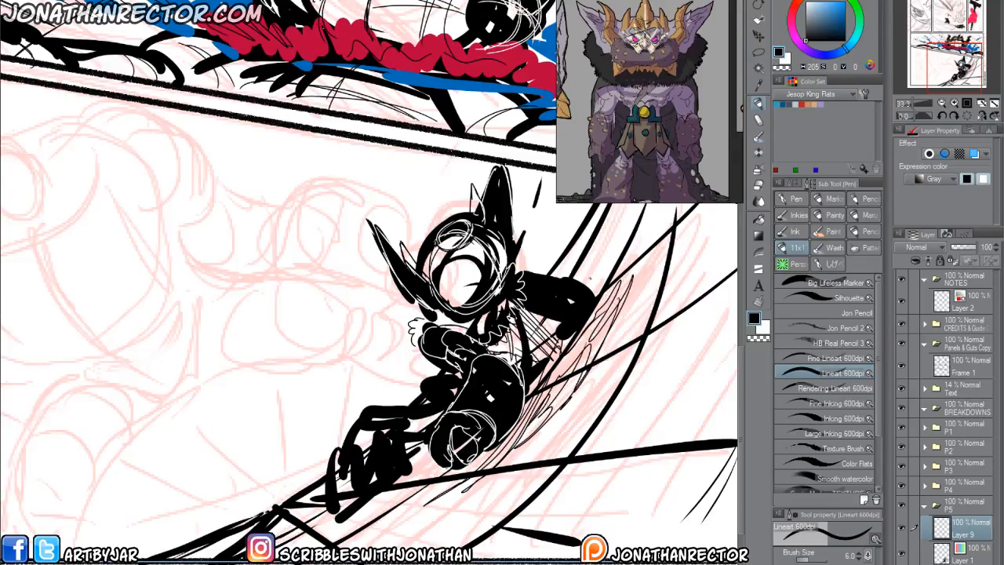
Outline the outstretched far arm's shoulder, elbow and forearm in white over the black shape.
{"action": "left_click_drag", "start_coordinate": [396, 365], "coordinate": [368, 369]}
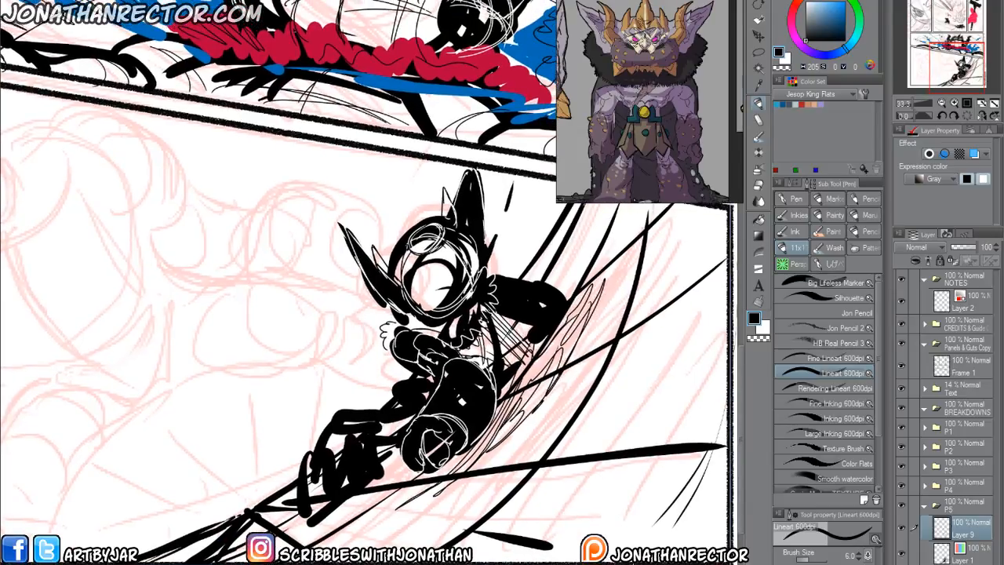
{"action": "key", "text": "x"}
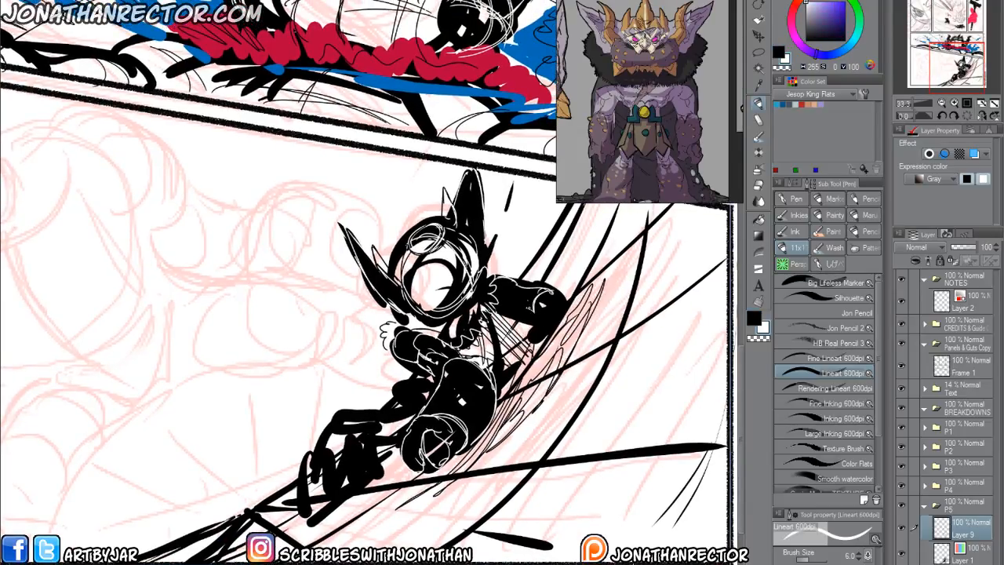
{"action": "left_click_drag", "start_coordinate": [498, 307], "coordinate": [532, 317]}
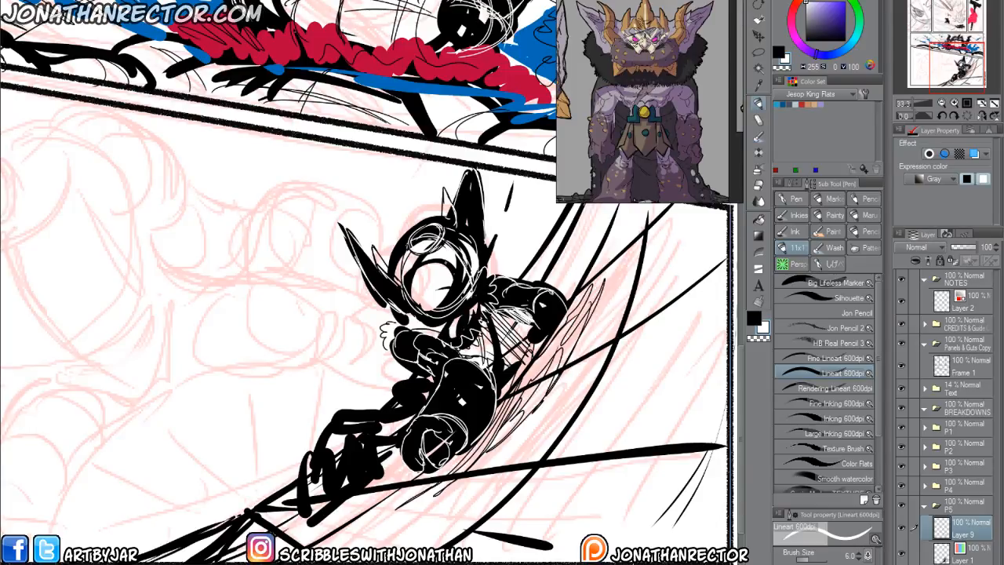
{"action": "key", "text": "x"}
Define the extended lower leg and foot with white contour lines and thin black edges.
{"action": "key", "text": "x"}
{"action": "mouse_move", "coordinate": [349, 391]}
{"action": "left_mouse_down"}
{"action": "mouse_move", "coordinate": [405, 337]}
{"action": "mouse_move", "coordinate": [380, 330]}
{"action": "mouse_move", "coordinate": [371, 306]}
{"action": "mouse_move", "coordinate": [347, 305]}
{"action": "mouse_move", "coordinate": [352, 343]}
{"action": "mouse_move", "coordinate": [414, 348]}
{"action": "left_mouse_up"}
{"action": "mouse_move", "coordinate": [413, 322]}
{"action": "left_mouse_down"}
{"action": "mouse_move", "coordinate": [353, 346]}
{"action": "mouse_move", "coordinate": [338, 334]}
{"action": "mouse_move", "coordinate": [317, 409]}
{"action": "left_mouse_up"}
Draw the near hand's fingers beside the torso with small white and black strokes.
{"action": "key", "text": "x"}
{"action": "key", "text": "x"}
{"action": "mouse_move", "coordinate": [334, 349]}
{"action": "left_mouse_down"}
{"action": "mouse_move", "coordinate": [327, 360]}
{"action": "mouse_move", "coordinate": [380, 383]}
{"action": "left_mouse_up"}
{"action": "left_click_drag", "start_coordinate": [388, 379], "coordinate": [320, 428]}
{"action": "left_click_drag", "start_coordinate": [370, 394], "coordinate": [320, 432]}
{"action": "left_click_drag", "start_coordinate": [315, 387], "coordinate": [313, 424]}
{"action": "left_click_drag", "start_coordinate": [381, 350], "coordinate": [343, 387]}
{"action": "left_click_drag", "start_coordinate": [382, 363], "coordinate": [333, 393]}
{"action": "left_click_drag", "start_coordinate": [342, 354], "coordinate": [328, 394]}
{"action": "key", "text": "x"}
{"action": "left_click_drag", "start_coordinate": [423, 281], "coordinate": [400, 290]}
{"action": "mouse_move", "coordinate": [401, 289]}
{"action": "left_mouse_down"}
{"action": "mouse_move", "coordinate": [405, 305]}
{"action": "mouse_move", "coordinate": [438, 300]}
{"action": "left_mouse_up"}
{"action": "key", "text": "x"}
{"action": "left_click_drag", "start_coordinate": [422, 283], "coordinate": [408, 301]}
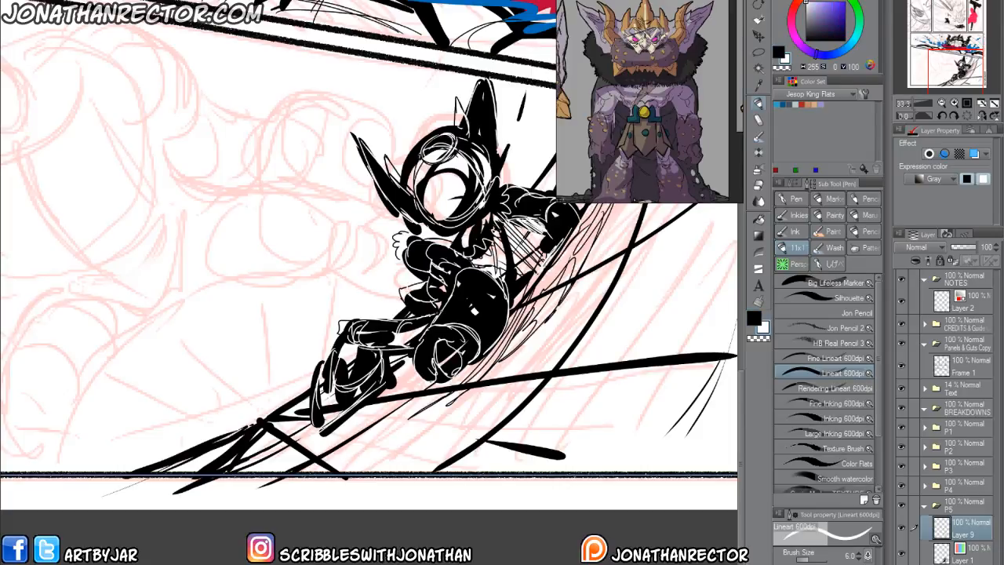
{"action": "mouse_move", "coordinate": [370, 338]}
{"action": "left_mouse_down"}
{"action": "mouse_move", "coordinate": [331, 382]}
{"action": "mouse_move", "coordinate": [325, 419]}
{"action": "mouse_move", "coordinate": [411, 397]}
{"action": "left_mouse_up"}
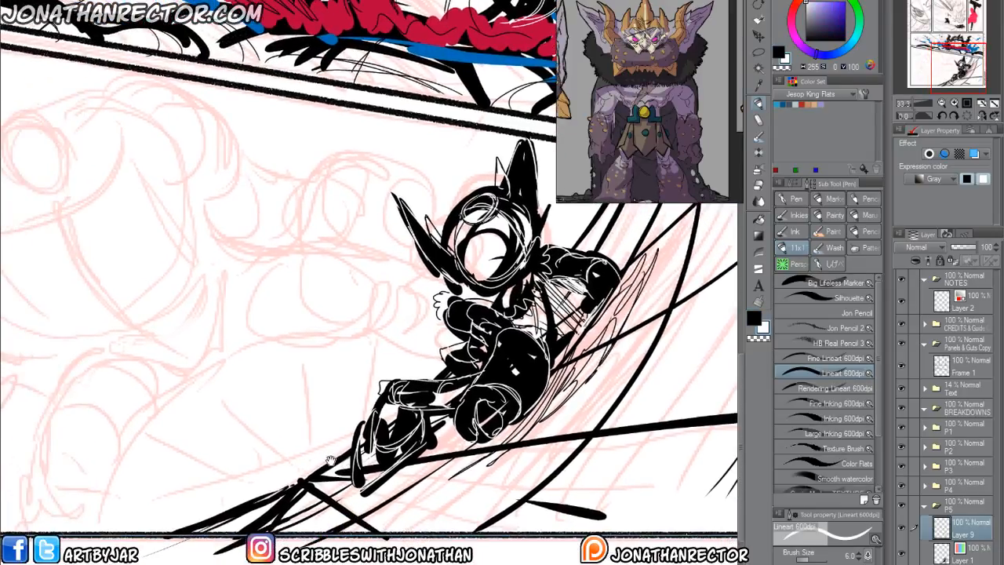
{"action": "key", "text": "x"}
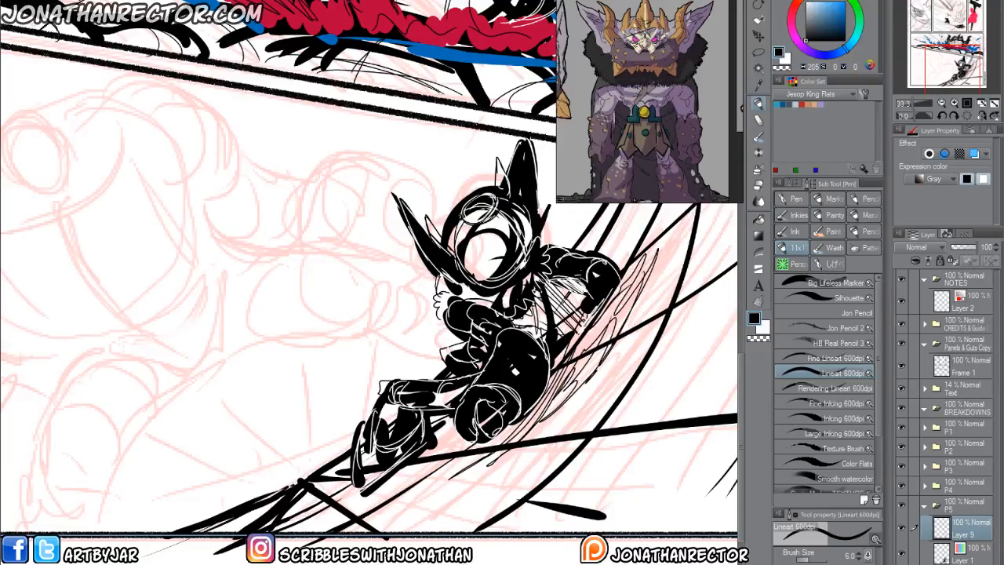
Draw thin, pointed crown spikes rising from the small figure's head between and beside the ears.
{"action": "left_click_drag", "start_coordinate": [445, 282], "coordinate": [449, 323]}
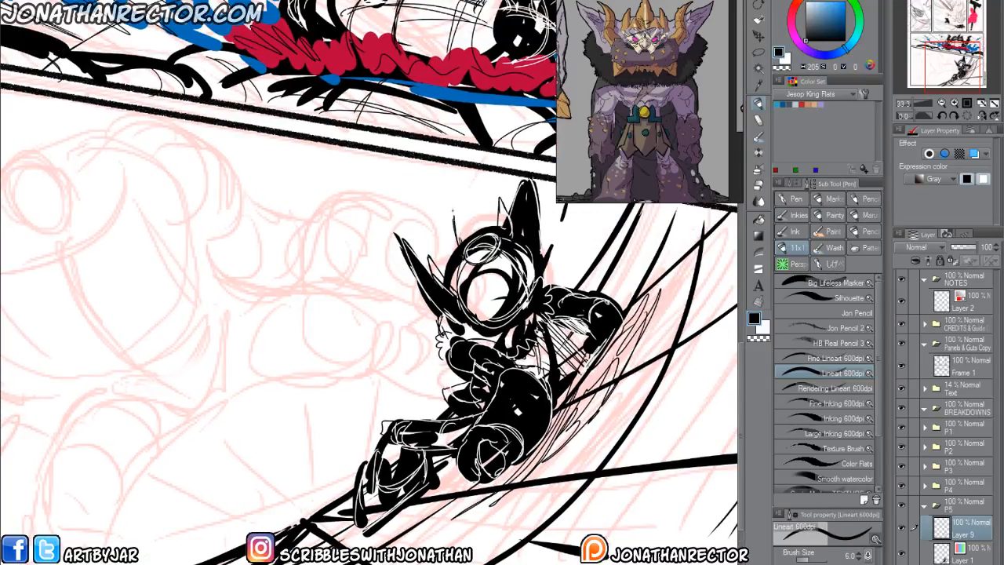
{"action": "left_click_drag", "start_coordinate": [458, 189], "coordinate": [470, 238]}
{"action": "mouse_move", "coordinate": [450, 178]}
{"action": "left_mouse_down"}
{"action": "mouse_move", "coordinate": [460, 244]}
{"action": "mouse_move", "coordinate": [481, 228]}
{"action": "mouse_move", "coordinate": [450, 255]}
{"action": "left_mouse_up"}
{"action": "left_click_drag", "start_coordinate": [435, 226], "coordinate": [445, 279]}
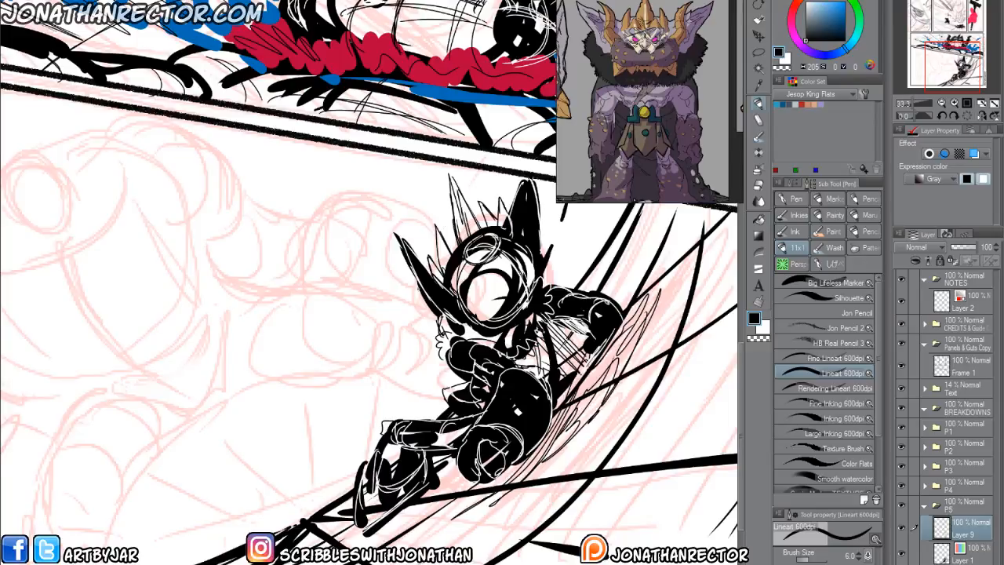
Create a new layer above the pointed-eared figure for drawing the large figure.
{"action": "left_click_drag", "start_coordinate": [262, 414], "coordinate": [403, 389]}
{"action": "key", "text": "ctrl+shift+n"}
{"action": "mouse_move", "coordinate": [266, 345]}
{"action": "left_mouse_down"}
{"action": "mouse_move", "coordinate": [321, 323]}
{"action": "mouse_move", "coordinate": [237, 386]}
{"action": "mouse_move", "coordinate": [246, 430]}
{"action": "left_mouse_up"}
{"action": "left_click_drag", "start_coordinate": [262, 291], "coordinate": [284, 322]}
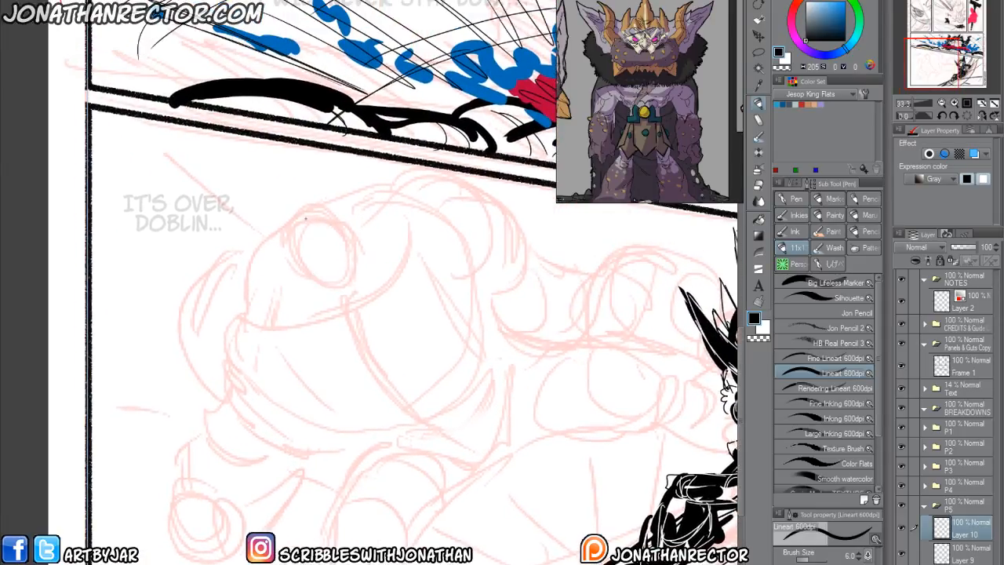
Sketch the large figure's small oval head with crossing face guidelines, an ear and a rough jaw.
{"action": "left_click_drag", "start_coordinate": [307, 222], "coordinate": [350, 289]}
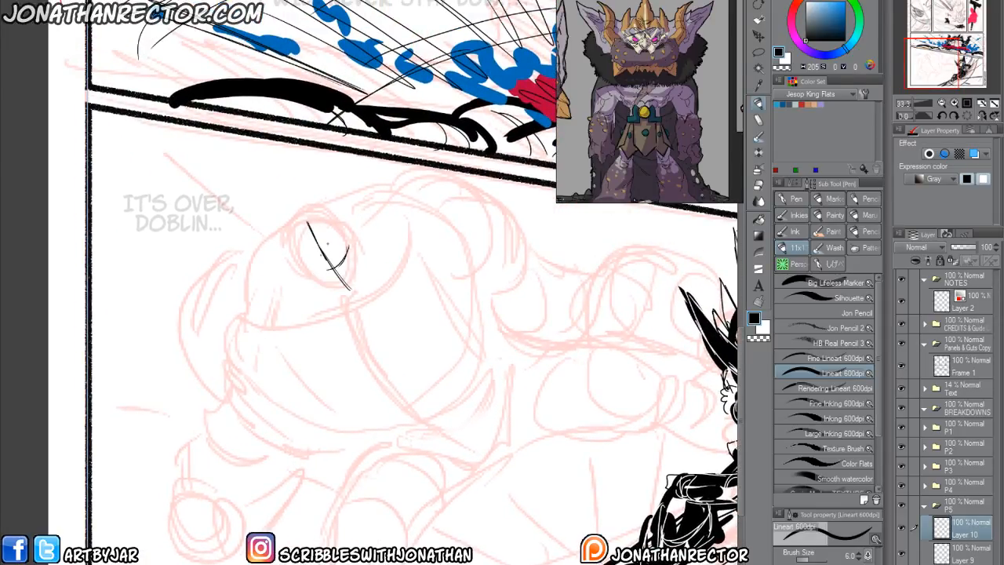
{"action": "mouse_move", "coordinate": [308, 275]}
{"action": "left_mouse_down"}
{"action": "mouse_move", "coordinate": [330, 215]}
{"action": "mouse_move", "coordinate": [365, 274]}
{"action": "left_mouse_up"}
{"action": "mouse_move", "coordinate": [298, 226]}
{"action": "left_mouse_down"}
{"action": "mouse_move", "coordinate": [331, 223]}
{"action": "mouse_move", "coordinate": [317, 249]}
{"action": "mouse_move", "coordinate": [294, 238]}
{"action": "mouse_move", "coordinate": [303, 236]}
{"action": "left_mouse_up"}
{"action": "key", "text": "x"}
{"action": "key", "text": "x"}
{"action": "key", "text": "e"}
{"action": "mouse_move", "coordinate": [334, 253]}
{"action": "left_mouse_down"}
{"action": "mouse_move", "coordinate": [348, 245]}
{"action": "mouse_move", "coordinate": [320, 258]}
{"action": "mouse_move", "coordinate": [333, 260]}
{"action": "left_mouse_up"}
{"action": "key", "text": "p"}
{"action": "left_click_drag", "start_coordinate": [321, 227], "coordinate": [357, 274]}
{"action": "left_click_drag", "start_coordinate": [359, 234], "coordinate": [336, 269]}
{"action": "left_click_drag", "start_coordinate": [355, 220], "coordinate": [355, 226]}
{"action": "mouse_move", "coordinate": [359, 233]}
{"action": "left_mouse_down"}
{"action": "mouse_move", "coordinate": [371, 250]}
{"action": "mouse_move", "coordinate": [366, 279]}
{"action": "left_mouse_up"}
{"action": "mouse_move", "coordinate": [366, 273]}
{"action": "left_mouse_down"}
{"action": "mouse_move", "coordinate": [334, 279]}
{"action": "mouse_move", "coordinate": [357, 250]}
{"action": "mouse_move", "coordinate": [364, 264]}
{"action": "left_mouse_up"}
{"action": "left_click_drag", "start_coordinate": [346, 272], "coordinate": [356, 281]}
{"action": "mouse_move", "coordinate": [254, 315]}
{"action": "left_mouse_down"}
{"action": "mouse_move", "coordinate": [249, 336]}
{"action": "mouse_move", "coordinate": [270, 332]}
{"action": "mouse_move", "coordinate": [281, 383]}
{"action": "mouse_move", "coordinate": [306, 382]}
{"action": "mouse_move", "coordinate": [292, 372]}
{"action": "left_mouse_up"}
{"action": "key", "text": "ctrl+z"}
{"action": "key", "text": "k"}
{"action": "key", "text": "p"}
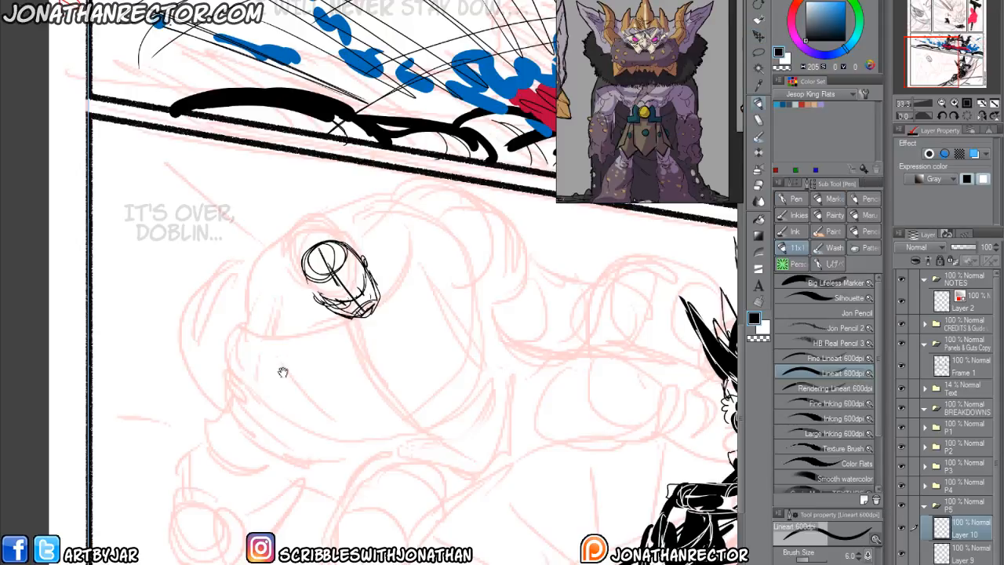
{"action": "left_click_drag", "start_coordinate": [250, 291], "coordinate": [170, 236]}
{"action": "left_click_drag", "start_coordinate": [225, 338], "coordinate": [253, 354]}
{"action": "left_click_drag", "start_coordinate": [297, 276], "coordinate": [196, 309]}
{"action": "key", "text": "ctrl+z"}
{"action": "key", "text": "ctrl+z"}
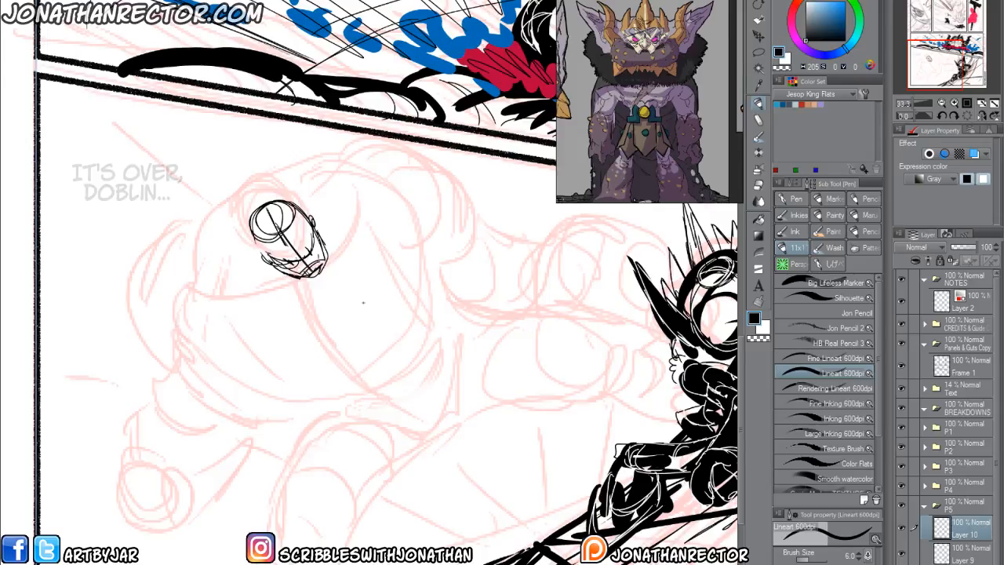
Outline the large figure's two blocky pectorals below the head, split by a curved centre line.
{"action": "mouse_move", "coordinate": [304, 289]}
{"action": "left_mouse_down"}
{"action": "mouse_move", "coordinate": [342, 354]}
{"action": "mouse_move", "coordinate": [387, 337]}
{"action": "mouse_move", "coordinate": [417, 319]}
{"action": "mouse_move", "coordinate": [419, 234]}
{"action": "mouse_move", "coordinate": [370, 198]}
{"action": "mouse_move", "coordinate": [349, 202]}
{"action": "mouse_move", "coordinate": [333, 259]}
{"action": "mouse_move", "coordinate": [292, 296]}
{"action": "mouse_move", "coordinate": [333, 355]}
{"action": "mouse_move", "coordinate": [275, 381]}
{"action": "mouse_move", "coordinate": [236, 381]}
{"action": "mouse_move", "coordinate": [211, 347]}
{"action": "mouse_move", "coordinate": [209, 303]}
{"action": "mouse_move", "coordinate": [281, 290]}
{"action": "left_mouse_up"}
{"action": "left_click_drag", "start_coordinate": [192, 300], "coordinate": [255, 298]}
{"action": "mouse_move", "coordinate": [248, 335]}
{"action": "left_mouse_down"}
{"action": "mouse_move", "coordinate": [297, 333]}
{"action": "mouse_move", "coordinate": [335, 368]}
{"action": "left_mouse_up"}
{"action": "left_click_drag", "start_coordinate": [339, 279], "coordinate": [356, 305]}
{"action": "mouse_move", "coordinate": [342, 283]}
{"action": "left_mouse_down"}
{"action": "mouse_move", "coordinate": [368, 312]}
{"action": "mouse_move", "coordinate": [349, 292]}
{"action": "mouse_move", "coordinate": [339, 253]}
{"action": "mouse_move", "coordinate": [363, 264]}
{"action": "mouse_move", "coordinate": [375, 299]}
{"action": "left_mouse_up"}
Erase the first head sketch and redraw it as a narrow capsule shape with curved face guidelines and a jaw.
{"action": "key", "text": "e"}
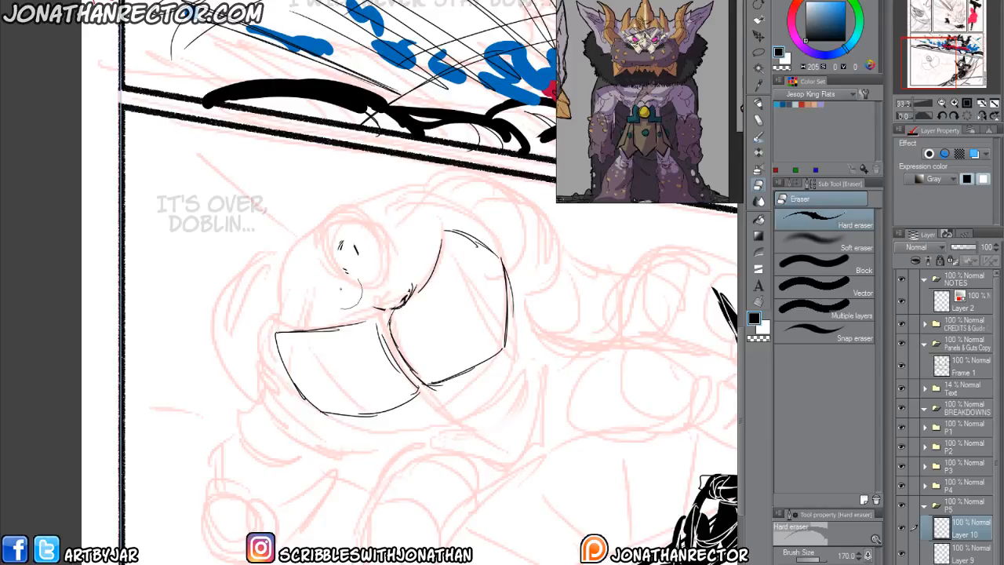
{"action": "key", "text": "p"}
{"action": "left_click_drag", "start_coordinate": [294, 296], "coordinate": [313, 297]}
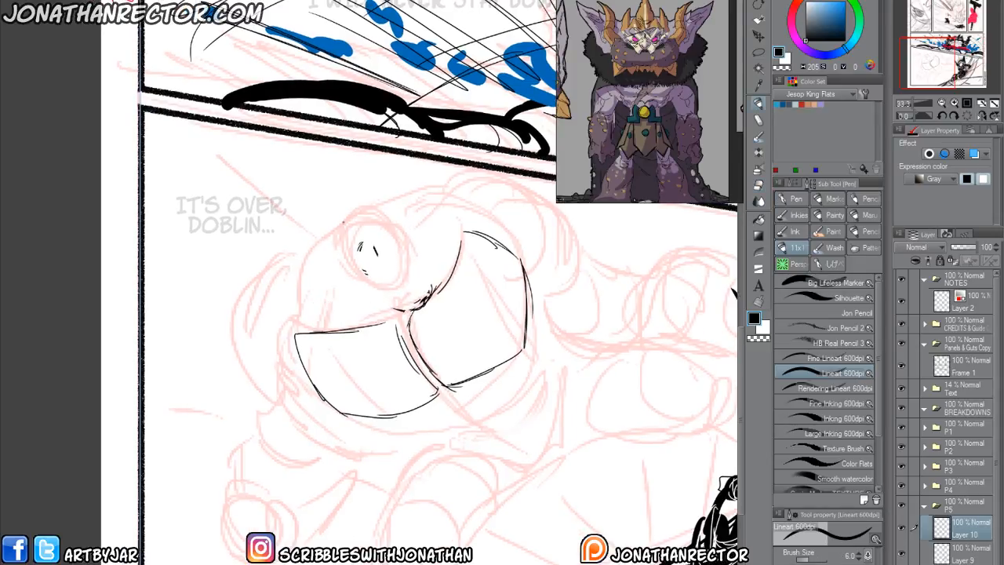
{"action": "mouse_move", "coordinate": [379, 230]}
{"action": "left_mouse_down"}
{"action": "mouse_move", "coordinate": [342, 246]}
{"action": "mouse_move", "coordinate": [383, 218]}
{"action": "left_mouse_up"}
{"action": "mouse_move", "coordinate": [332, 248]}
{"action": "left_mouse_down"}
{"action": "mouse_move", "coordinate": [382, 246]}
{"action": "mouse_move", "coordinate": [362, 276]}
{"action": "mouse_move", "coordinate": [393, 298]}
{"action": "mouse_move", "coordinate": [414, 259]}
{"action": "left_mouse_up"}
{"action": "left_click_drag", "start_coordinate": [398, 226], "coordinate": [411, 274]}
{"action": "left_click_drag", "start_coordinate": [378, 210], "coordinate": [415, 277]}
{"action": "left_click_drag", "start_coordinate": [350, 219], "coordinate": [395, 277]}
{"action": "mouse_move", "coordinate": [375, 245]}
{"action": "left_mouse_down"}
{"action": "mouse_move", "coordinate": [392, 277]}
{"action": "mouse_move", "coordinate": [402, 260]}
{"action": "mouse_move", "coordinate": [374, 300]}
{"action": "mouse_move", "coordinate": [397, 316]}
{"action": "left_mouse_up"}
{"action": "left_click_drag", "start_coordinate": [365, 293], "coordinate": [398, 317]}
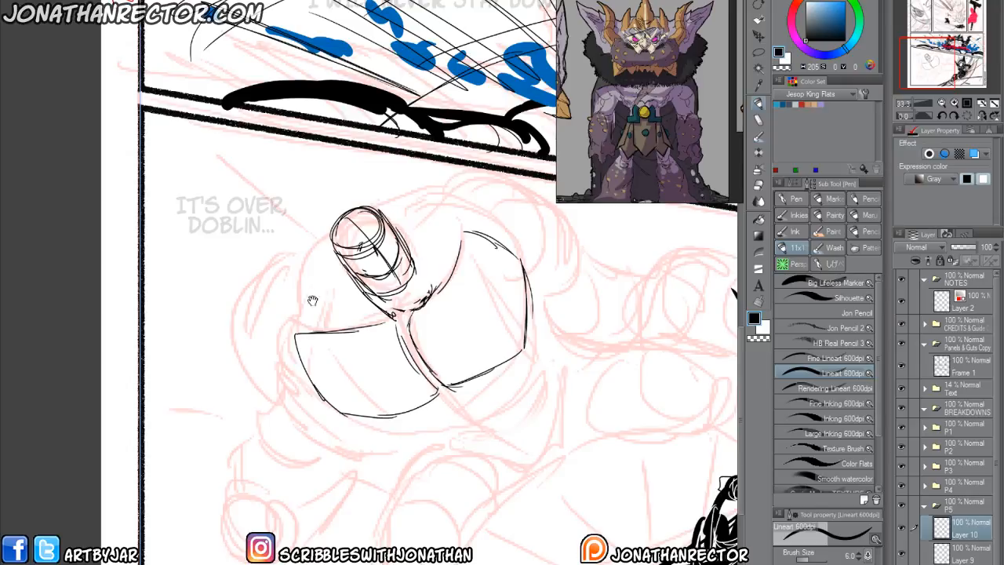
Draw the rounded shoulder masses on both sides of the head and curved contour lines across the pectorals.
{"action": "left_click_drag", "start_coordinate": [310, 293], "coordinate": [304, 308]}
{"action": "mouse_move", "coordinate": [436, 267]}
{"action": "left_mouse_down"}
{"action": "mouse_move", "coordinate": [480, 227]}
{"action": "mouse_move", "coordinate": [427, 200]}
{"action": "mouse_move", "coordinate": [366, 218]}
{"action": "mouse_move", "coordinate": [325, 237]}
{"action": "mouse_move", "coordinate": [279, 295]}
{"action": "mouse_move", "coordinate": [276, 334]}
{"action": "left_mouse_up"}
{"action": "mouse_move", "coordinate": [353, 304]}
{"action": "left_mouse_down"}
{"action": "mouse_move", "coordinate": [311, 337]}
{"action": "mouse_move", "coordinate": [283, 337]}
{"action": "left_mouse_up"}
{"action": "left_click_drag", "start_coordinate": [274, 311], "coordinate": [294, 336]}
{"action": "left_click_drag", "start_coordinate": [280, 289], "coordinate": [303, 340]}
{"action": "left_click_drag", "start_coordinate": [424, 271], "coordinate": [461, 257]}
{"action": "left_click_drag", "start_coordinate": [299, 367], "coordinate": [270, 300]}
{"action": "mouse_move", "coordinate": [284, 205]}
{"action": "left_mouse_down"}
{"action": "mouse_move", "coordinate": [270, 262]}
{"action": "mouse_move", "coordinate": [310, 355]}
{"action": "left_mouse_up"}
{"action": "mouse_move", "coordinate": [372, 140]}
{"action": "left_mouse_down"}
{"action": "mouse_move", "coordinate": [422, 206]}
{"action": "mouse_move", "coordinate": [457, 301]}
{"action": "left_mouse_up"}
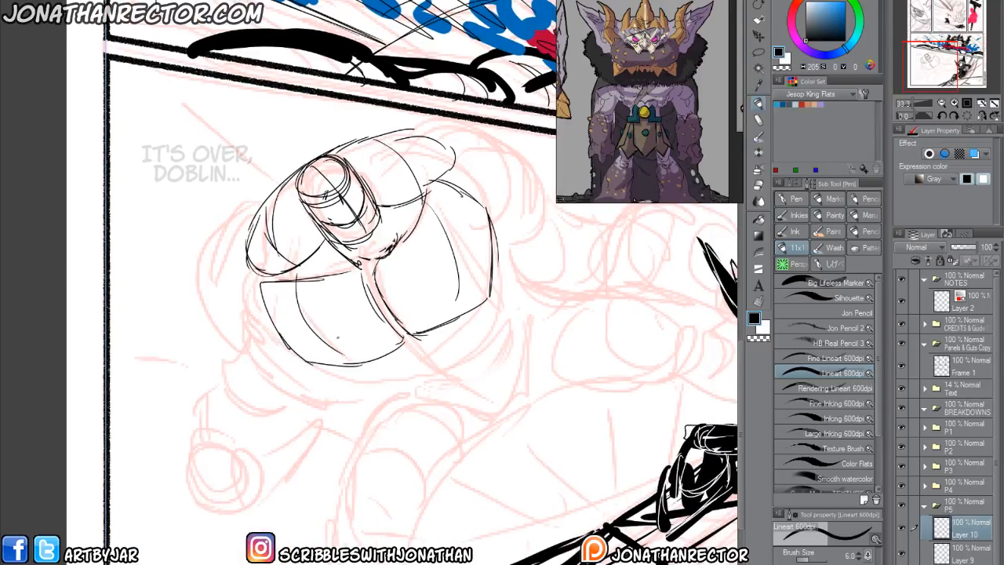
Draw the underside of the large figure's torso with curved rib and side muscle lines wrapping beneath the chest.
{"action": "left_click_drag", "start_coordinate": [384, 372], "coordinate": [515, 278]}
{"action": "left_click_drag", "start_coordinate": [493, 219], "coordinate": [510, 311]}
{"action": "left_click_drag", "start_coordinate": [377, 373], "coordinate": [374, 389]}
{"action": "left_click_drag", "start_coordinate": [373, 390], "coordinate": [313, 369]}
{"action": "mouse_move", "coordinate": [356, 390]}
{"action": "left_mouse_down"}
{"action": "mouse_move", "coordinate": [300, 363]}
{"action": "mouse_move", "coordinate": [264, 299]}
{"action": "left_mouse_up"}
{"action": "mouse_move", "coordinate": [374, 358]}
{"action": "left_mouse_down"}
{"action": "mouse_move", "coordinate": [296, 318]}
{"action": "mouse_move", "coordinate": [378, 317]}
{"action": "mouse_move", "coordinate": [430, 265]}
{"action": "left_mouse_up"}
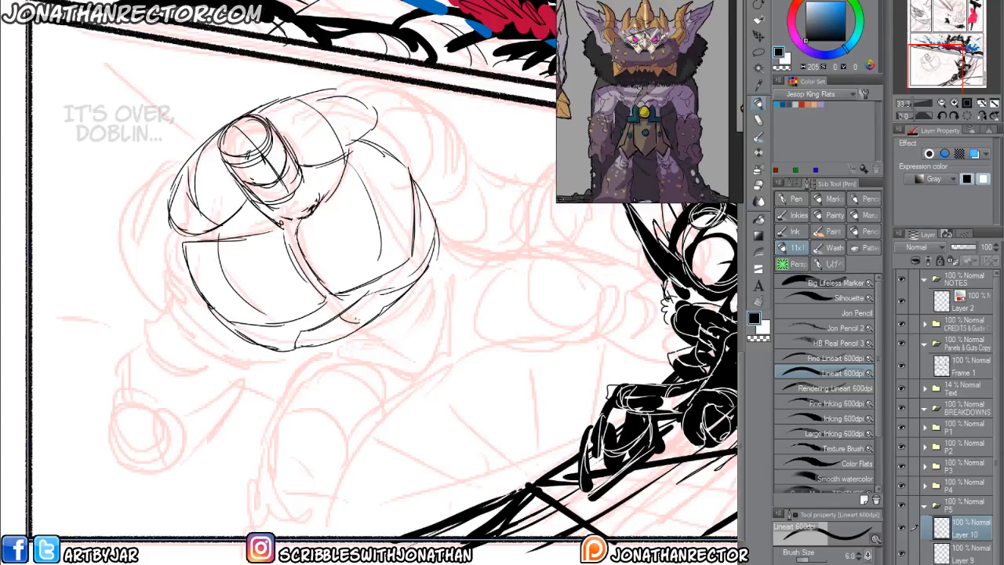
{"action": "mouse_move", "coordinate": [363, 319]}
{"action": "left_mouse_down"}
{"action": "mouse_move", "coordinate": [413, 315]}
{"action": "mouse_move", "coordinate": [432, 281]}
{"action": "mouse_move", "coordinate": [405, 345]}
{"action": "mouse_move", "coordinate": [400, 338]}
{"action": "left_mouse_up"}
{"action": "left_click_drag", "start_coordinate": [430, 323], "coordinate": [440, 259]}
{"action": "mouse_move", "coordinate": [288, 362]}
{"action": "left_mouse_down"}
{"action": "mouse_move", "coordinate": [219, 333]}
{"action": "mouse_move", "coordinate": [363, 331]}
{"action": "mouse_move", "coordinate": [400, 305]}
{"action": "left_mouse_up"}
{"action": "left_click_drag", "start_coordinate": [400, 278], "coordinate": [406, 249]}
{"action": "mouse_move", "coordinate": [395, 207]}
{"action": "left_mouse_down"}
{"action": "mouse_move", "coordinate": [398, 300]}
{"action": "mouse_move", "coordinate": [196, 346]}
{"action": "left_mouse_up"}
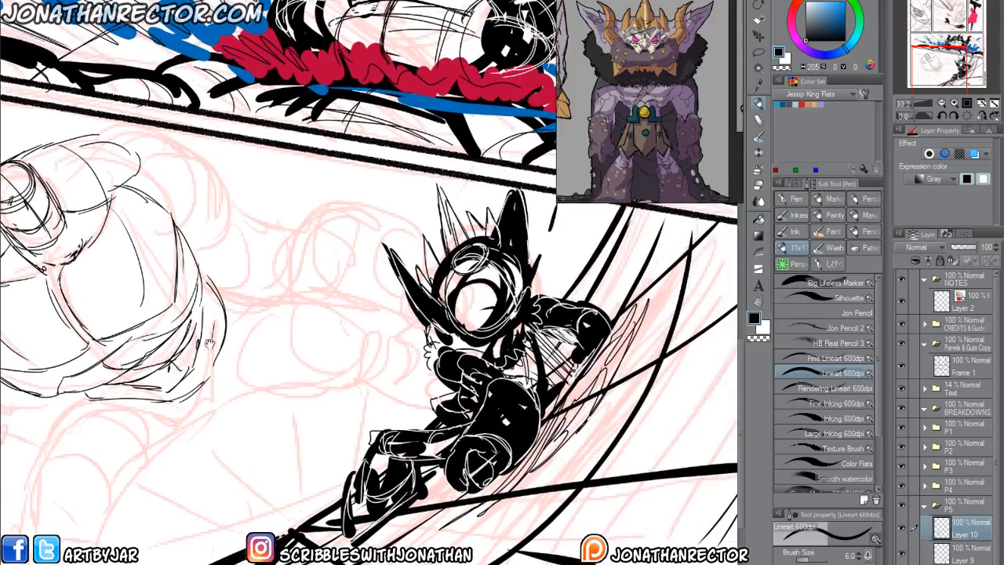
Hide the pointed-eared figure's artwork and sketch the large figure's clenched fist and wrist over the red thumbnail.
{"action": "left_click", "coordinate": [901, 556]}
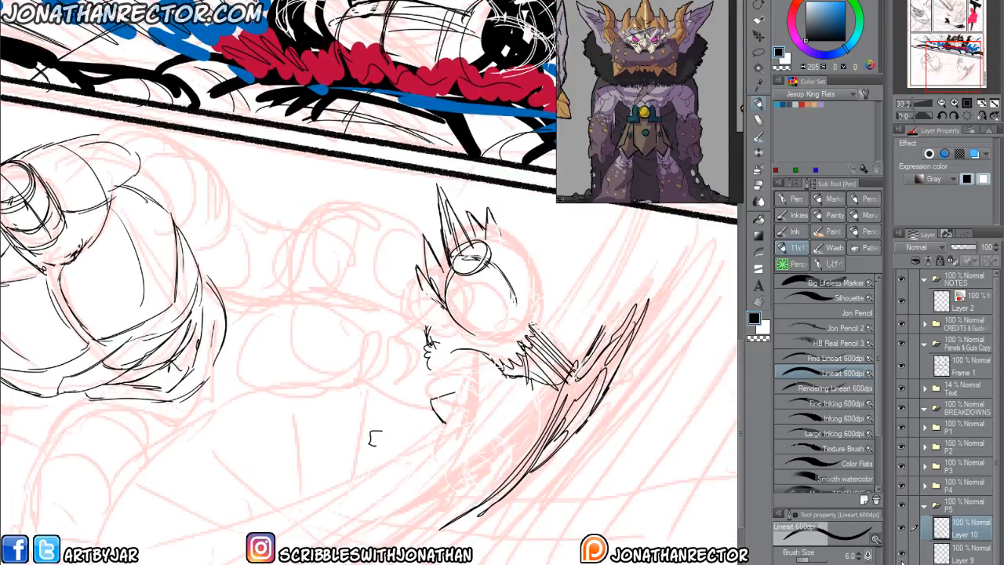
{"action": "key", "text": "Delete"}
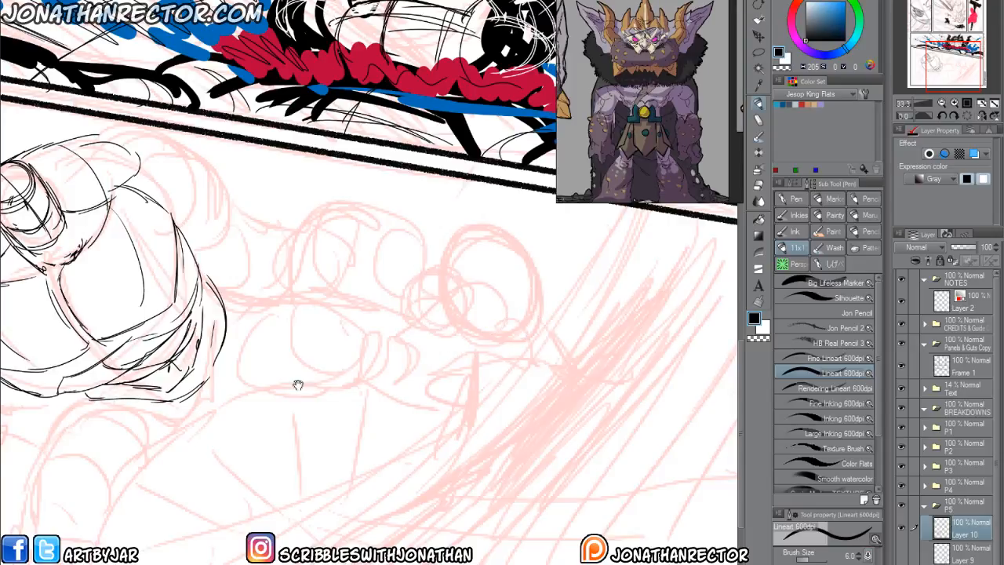
{"action": "left_click_drag", "start_coordinate": [292, 379], "coordinate": [306, 397]}
{"action": "mouse_move", "coordinate": [412, 264]}
{"action": "left_mouse_down"}
{"action": "mouse_move", "coordinate": [383, 274]}
{"action": "mouse_move", "coordinate": [384, 292]}
{"action": "left_mouse_up"}
{"action": "mouse_move", "coordinate": [389, 251]}
{"action": "left_mouse_down"}
{"action": "mouse_move", "coordinate": [411, 276]}
{"action": "mouse_move", "coordinate": [373, 284]}
{"action": "mouse_move", "coordinate": [413, 264]}
{"action": "mouse_move", "coordinate": [444, 275]}
{"action": "mouse_move", "coordinate": [413, 302]}
{"action": "mouse_move", "coordinate": [441, 293]}
{"action": "mouse_move", "coordinate": [396, 291]}
{"action": "left_mouse_up"}
{"action": "mouse_move", "coordinate": [444, 317]}
{"action": "left_mouse_down"}
{"action": "mouse_move", "coordinate": [392, 308]}
{"action": "mouse_move", "coordinate": [417, 344]}
{"action": "mouse_move", "coordinate": [385, 314]}
{"action": "mouse_move", "coordinate": [433, 323]}
{"action": "left_mouse_up"}
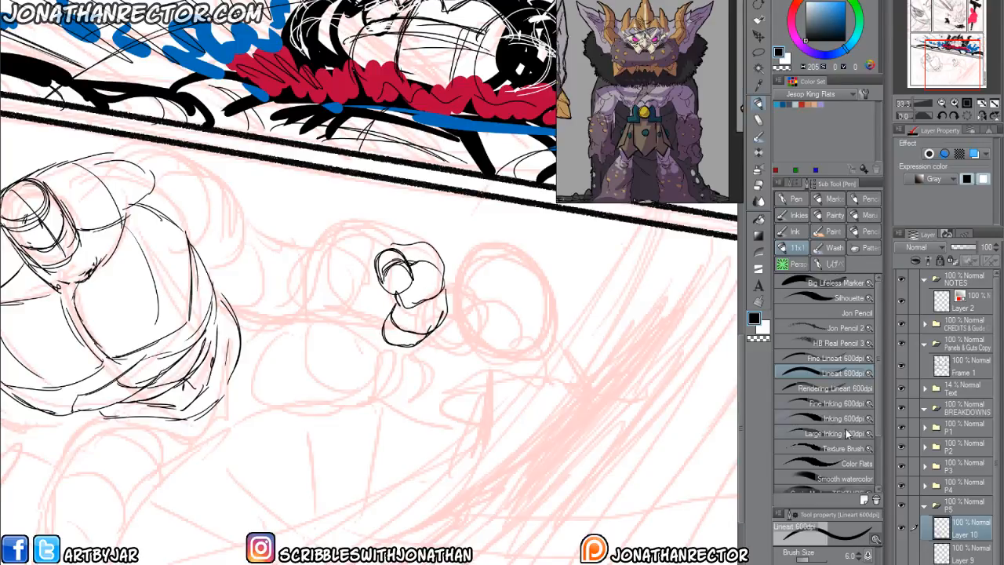
{"action": "left_click", "coordinate": [902, 557]}
{"action": "left_click", "coordinate": [902, 557]}
{"action": "left_click_drag", "start_coordinate": [378, 290], "coordinate": [367, 322]}
{"action": "left_click_drag", "start_coordinate": [369, 284], "coordinate": [361, 311]}
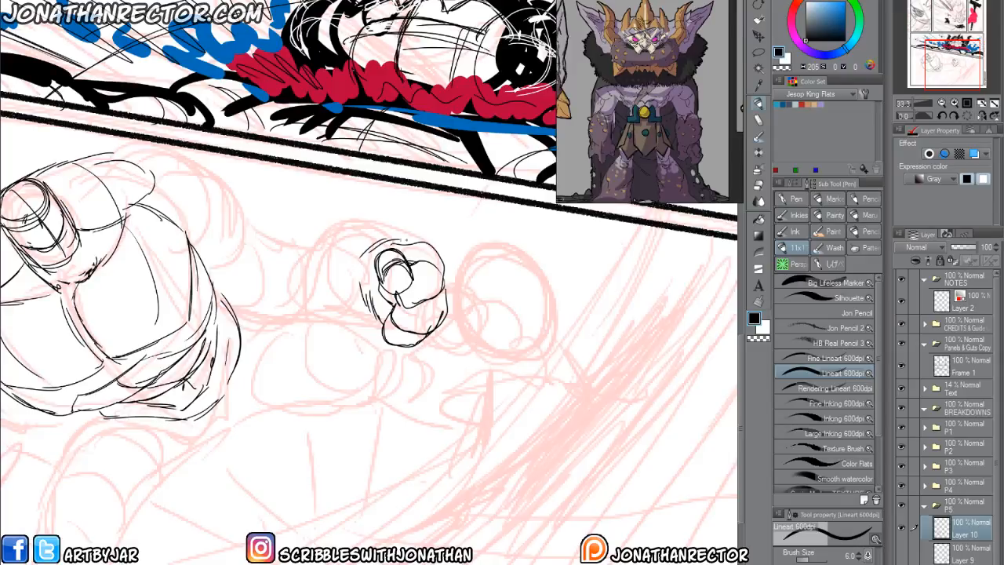
Sketch the rounded forearm behind the fist and connect it to the torso with bulging upper arm and shoulder contours.
{"action": "mouse_move", "coordinate": [392, 223]}
{"action": "left_mouse_down"}
{"action": "mouse_move", "coordinate": [346, 202]}
{"action": "mouse_move", "coordinate": [313, 318]}
{"action": "mouse_move", "coordinate": [365, 326]}
{"action": "left_mouse_up"}
{"action": "mouse_move", "coordinate": [310, 250]}
{"action": "left_mouse_down"}
{"action": "mouse_move", "coordinate": [351, 282]}
{"action": "mouse_move", "coordinate": [371, 325]}
{"action": "left_mouse_up"}
{"action": "left_click_drag", "start_coordinate": [348, 367], "coordinate": [437, 392]}
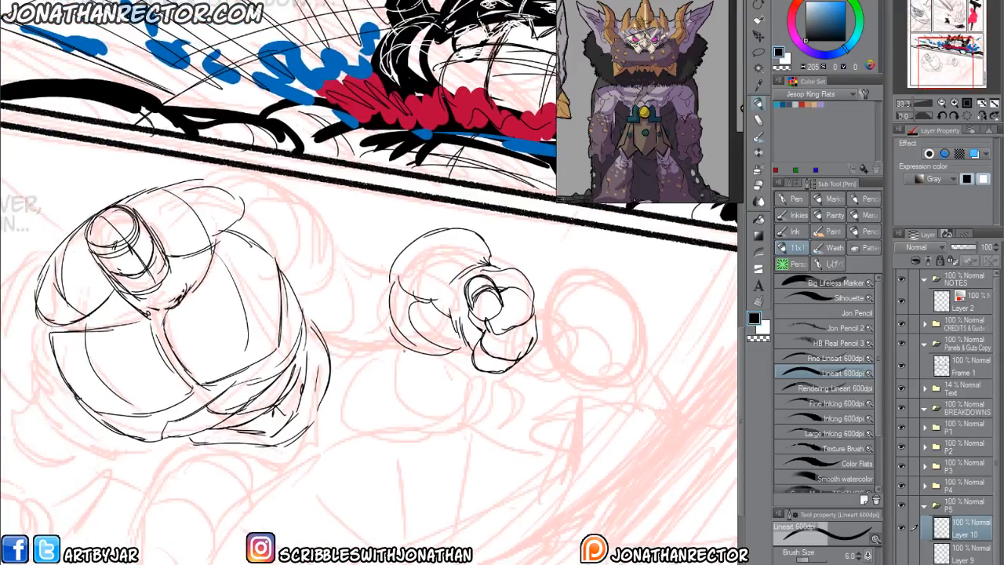
{"action": "left_click_drag", "start_coordinate": [370, 388], "coordinate": [384, 410]}
{"action": "left_click_drag", "start_coordinate": [417, 353], "coordinate": [333, 343]}
{"action": "mouse_move", "coordinate": [303, 299]}
{"action": "left_mouse_down"}
{"action": "mouse_move", "coordinate": [409, 349]}
{"action": "mouse_move", "coordinate": [331, 346]}
{"action": "mouse_move", "coordinate": [428, 372]}
{"action": "left_mouse_up"}
{"action": "left_click_drag", "start_coordinate": [290, 311], "coordinate": [314, 326]}
{"action": "mouse_move", "coordinate": [270, 223]}
{"action": "left_mouse_down"}
{"action": "mouse_move", "coordinate": [285, 247]}
{"action": "mouse_move", "coordinate": [389, 281]}
{"action": "mouse_move", "coordinate": [318, 308]}
{"action": "mouse_move", "coordinate": [355, 231]}
{"action": "mouse_move", "coordinate": [262, 201]}
{"action": "mouse_move", "coordinate": [190, 224]}
{"action": "left_mouse_up"}
{"action": "mouse_move", "coordinate": [243, 191]}
{"action": "left_mouse_down"}
{"action": "mouse_move", "coordinate": [375, 272]}
{"action": "mouse_move", "coordinate": [395, 301]}
{"action": "mouse_move", "coordinate": [443, 285]}
{"action": "left_mouse_up"}
{"action": "left_click_drag", "start_coordinate": [366, 233], "coordinate": [410, 280]}
{"action": "left_click_drag", "start_coordinate": [406, 259], "coordinate": [411, 283]}
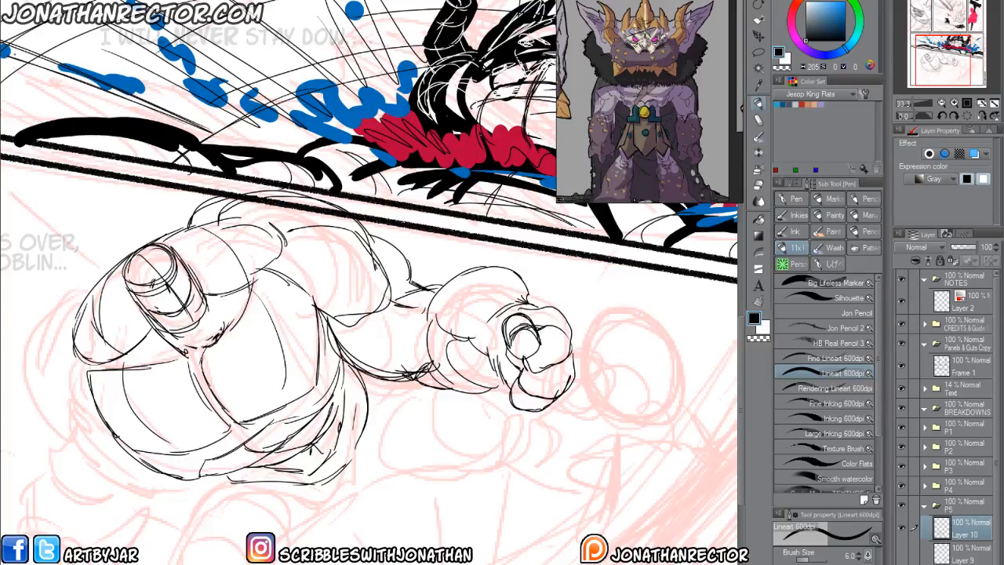
Build up the outstretched upper arm's muscles with overlapping curved contours and clean up stray lines.
{"action": "left_click_drag", "start_coordinate": [336, 373], "coordinate": [382, 349]}
{"action": "mouse_move", "coordinate": [361, 278]}
{"action": "left_mouse_down"}
{"action": "mouse_move", "coordinate": [399, 244]}
{"action": "mouse_move", "coordinate": [323, 228]}
{"action": "left_mouse_up"}
{"action": "mouse_move", "coordinate": [378, 295]}
{"action": "left_mouse_down"}
{"action": "mouse_move", "coordinate": [444, 351]}
{"action": "mouse_move", "coordinate": [456, 336]}
{"action": "left_mouse_up"}
{"action": "mouse_move", "coordinate": [378, 292]}
{"action": "left_mouse_down"}
{"action": "mouse_move", "coordinate": [407, 296]}
{"action": "mouse_move", "coordinate": [426, 272]}
{"action": "mouse_move", "coordinate": [413, 331]}
{"action": "left_mouse_up"}
{"action": "mouse_move", "coordinate": [379, 322]}
{"action": "left_mouse_down"}
{"action": "mouse_move", "coordinate": [399, 279]}
{"action": "mouse_move", "coordinate": [447, 269]}
{"action": "mouse_move", "coordinate": [408, 315]}
{"action": "mouse_move", "coordinate": [424, 336]}
{"action": "left_mouse_up"}
{"action": "key", "text": "e"}
{"action": "key", "text": "p"}
{"action": "left_click_drag", "start_coordinate": [382, 300], "coordinate": [440, 275]}
{"action": "left_click_drag", "start_coordinate": [378, 314], "coordinate": [405, 342]}
{"action": "left_click_drag", "start_coordinate": [441, 281], "coordinate": [444, 345]}
{"action": "left_click_drag", "start_coordinate": [452, 281], "coordinate": [463, 338]}
{"action": "mouse_move", "coordinate": [571, 253]}
{"action": "left_mouse_down"}
{"action": "mouse_move", "coordinate": [512, 347]}
{"action": "mouse_move", "coordinate": [531, 367]}
{"action": "left_mouse_up"}
{"action": "left_click_drag", "start_coordinate": [539, 258], "coordinate": [499, 353]}
{"action": "left_click_drag", "start_coordinate": [354, 187], "coordinate": [371, 279]}
{"action": "left_click_drag", "start_coordinate": [229, 355], "coordinate": [273, 349]}
Erase part of the elbow area and redraw rounded muscle contours between the upper arm and forearm.
{"action": "key", "text": "e"}
{"action": "mouse_move", "coordinate": [448, 262]}
{"action": "left_mouse_down"}
{"action": "mouse_move", "coordinate": [424, 317]}
{"action": "mouse_move", "coordinate": [467, 330]}
{"action": "mouse_move", "coordinate": [435, 308]}
{"action": "left_mouse_up"}
{"action": "key", "text": "p"}
{"action": "left_click_drag", "start_coordinate": [468, 215], "coordinate": [424, 289]}
{"action": "left_click_drag", "start_coordinate": [468, 251], "coordinate": [419, 293]}
{"action": "mouse_move", "coordinate": [498, 237]}
{"action": "left_mouse_down"}
{"action": "mouse_move", "coordinate": [476, 296]}
{"action": "mouse_move", "coordinate": [486, 295]}
{"action": "left_mouse_up"}
{"action": "left_click_drag", "start_coordinate": [508, 296], "coordinate": [480, 325]}
{"action": "left_click_drag", "start_coordinate": [422, 292], "coordinate": [510, 290]}
{"action": "mouse_move", "coordinate": [422, 295]}
{"action": "left_mouse_down"}
{"action": "mouse_move", "coordinate": [493, 325]}
{"action": "mouse_move", "coordinate": [450, 284]}
{"action": "left_mouse_up"}
Draw long curved strokes along the underside of the outstretched arm from the elbow to the fist.
{"action": "left_click_drag", "start_coordinate": [563, 361], "coordinate": [473, 357]}
{"action": "left_click_drag", "start_coordinate": [461, 333], "coordinate": [475, 359]}
{"action": "left_click_drag", "start_coordinate": [422, 314], "coordinate": [461, 346]}
{"action": "left_click_drag", "start_coordinate": [433, 333], "coordinate": [457, 365]}
{"action": "left_click_drag", "start_coordinate": [503, 262], "coordinate": [454, 225]}
{"action": "mouse_move", "coordinate": [419, 318]}
{"action": "left_mouse_down"}
{"action": "mouse_move", "coordinate": [458, 337]}
{"action": "mouse_move", "coordinate": [590, 353]}
{"action": "left_mouse_up"}
{"action": "left_click_drag", "start_coordinate": [517, 370], "coordinate": [592, 351]}
{"action": "left_click_drag", "start_coordinate": [482, 362], "coordinate": [585, 341]}
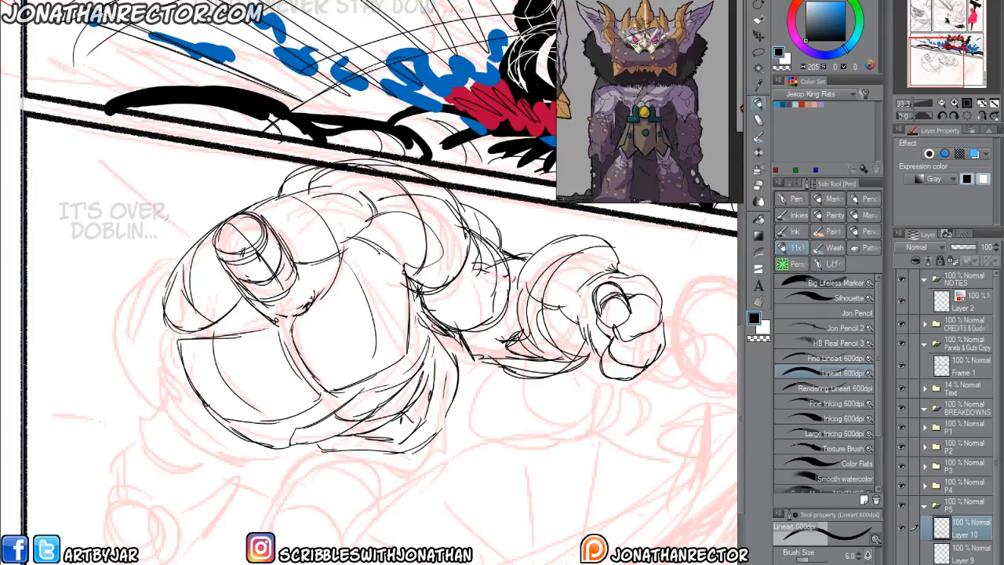
Erase the rough forearm between elbow and fist, and draw a rounded end to the upper arm.
{"action": "key", "text": "e"}
{"action": "left_click_drag", "start_coordinate": [617, 253], "coordinate": [506, 310]}
{"action": "mouse_move", "coordinate": [601, 259]}
{"action": "left_mouse_down"}
{"action": "mouse_move", "coordinate": [545, 294]}
{"action": "mouse_move", "coordinate": [571, 325]}
{"action": "mouse_move", "coordinate": [561, 345]}
{"action": "mouse_move", "coordinate": [518, 376]}
{"action": "mouse_move", "coordinate": [514, 350]}
{"action": "left_mouse_up"}
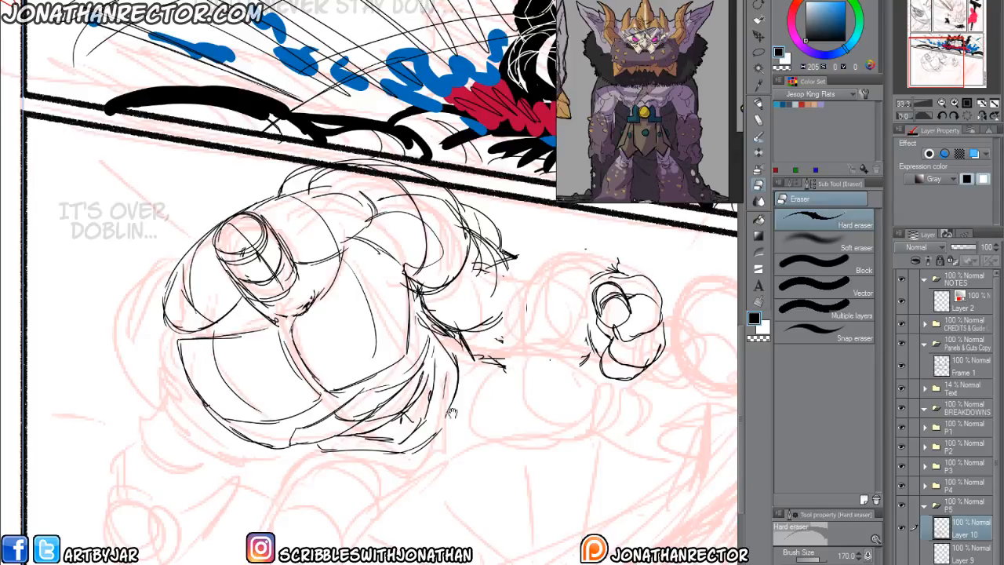
{"action": "left_click_drag", "start_coordinate": [459, 404], "coordinate": [413, 410]}
{"action": "key", "text": "p"}
{"action": "mouse_move", "coordinate": [441, 240]}
{"action": "left_mouse_down"}
{"action": "mouse_move", "coordinate": [445, 322]}
{"action": "mouse_move", "coordinate": [413, 331]}
{"action": "left_mouse_up"}
{"action": "left_click_drag", "start_coordinate": [469, 263], "coordinate": [435, 331]}
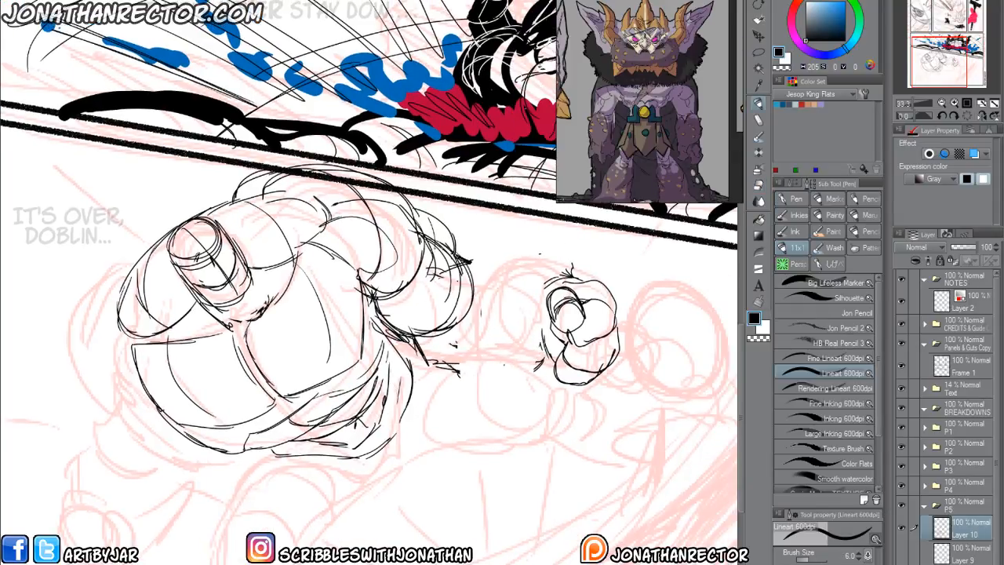
Redraw the forearm with a bulging top contour, a diagonal muscle line and a curved underside leading to the fist.
{"action": "left_click_drag", "start_coordinate": [464, 257], "coordinate": [489, 233]}
{"action": "mouse_move", "coordinate": [472, 265]}
{"action": "left_mouse_down"}
{"action": "mouse_move", "coordinate": [469, 291]}
{"action": "mouse_move", "coordinate": [552, 267]}
{"action": "left_mouse_up"}
{"action": "left_click_drag", "start_coordinate": [524, 230], "coordinate": [553, 261]}
{"action": "left_click_drag", "start_coordinate": [498, 312], "coordinate": [544, 329]}
{"action": "mouse_move", "coordinate": [493, 314]}
{"action": "left_mouse_down"}
{"action": "mouse_move", "coordinate": [543, 335]}
{"action": "mouse_move", "coordinate": [534, 336]}
{"action": "left_mouse_up"}
{"action": "left_click_drag", "start_coordinate": [470, 266], "coordinate": [507, 319]}
{"action": "left_click_drag", "start_coordinate": [466, 279], "coordinate": [506, 327]}
{"action": "mouse_move", "coordinate": [438, 334]}
{"action": "left_mouse_down"}
{"action": "mouse_move", "coordinate": [509, 367]}
{"action": "mouse_move", "coordinate": [553, 350]}
{"action": "mouse_move", "coordinate": [551, 368]}
{"action": "left_mouse_up"}
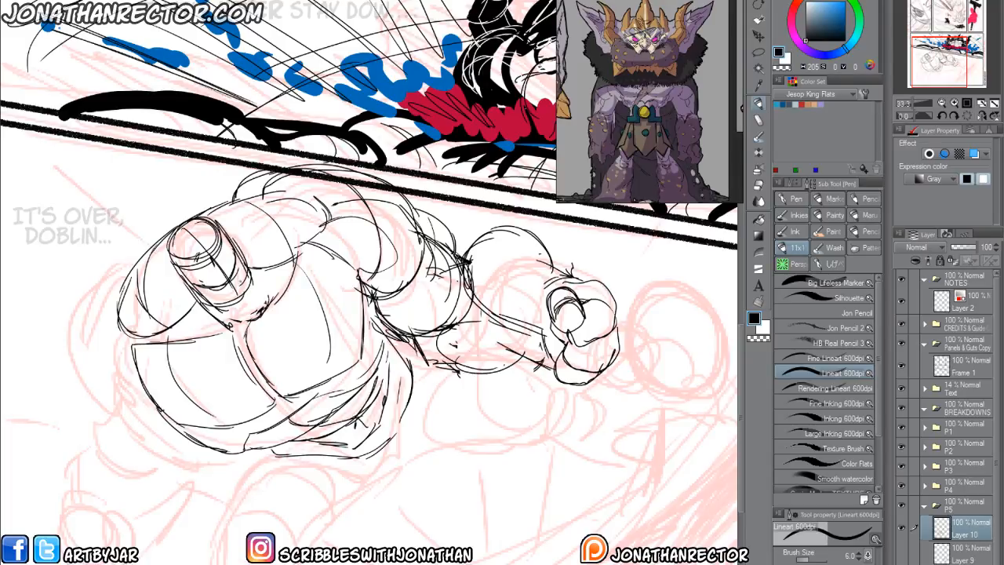
{"action": "mouse_move", "coordinate": [540, 270]}
{"action": "left_mouse_down"}
{"action": "mouse_move", "coordinate": [518, 328]}
{"action": "mouse_move", "coordinate": [527, 350]}
{"action": "left_mouse_up"}
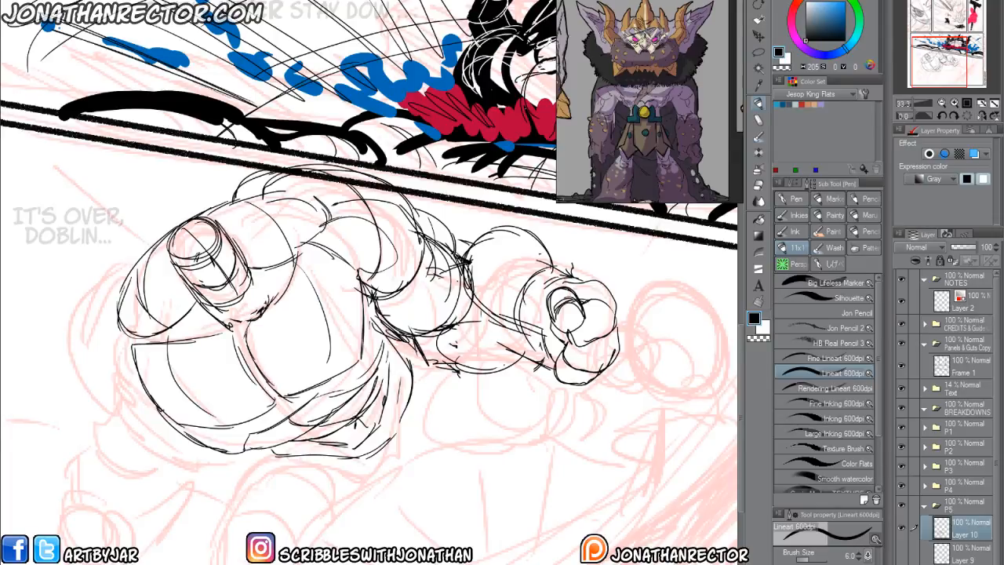
Draw the large figure's other shoulder and upper arm as overlapping rounded shapes beside the chest.
{"action": "left_click_drag", "start_coordinate": [165, 487], "coordinate": [256, 408]}
{"action": "left_click_drag", "start_coordinate": [200, 316], "coordinate": [241, 369]}
{"action": "mouse_move", "coordinate": [330, 385]}
{"action": "left_mouse_down"}
{"action": "mouse_move", "coordinate": [285, 368]}
{"action": "mouse_move", "coordinate": [266, 281]}
{"action": "mouse_move", "coordinate": [248, 376]}
{"action": "left_mouse_up"}
{"action": "left_click_drag", "start_coordinate": [229, 312], "coordinate": [268, 279]}
{"action": "mouse_move", "coordinate": [231, 318]}
{"action": "left_mouse_down"}
{"action": "mouse_move", "coordinate": [217, 312]}
{"action": "mouse_move", "coordinate": [284, 225]}
{"action": "mouse_move", "coordinate": [235, 349]}
{"action": "left_mouse_up"}
{"action": "left_click_drag", "start_coordinate": [219, 321], "coordinate": [240, 365]}
{"action": "mouse_move", "coordinate": [233, 302]}
{"action": "left_mouse_down"}
{"action": "mouse_move", "coordinate": [288, 318]}
{"action": "mouse_move", "coordinate": [310, 356]}
{"action": "left_mouse_up"}
{"action": "left_click_drag", "start_coordinate": [320, 300], "coordinate": [294, 363]}
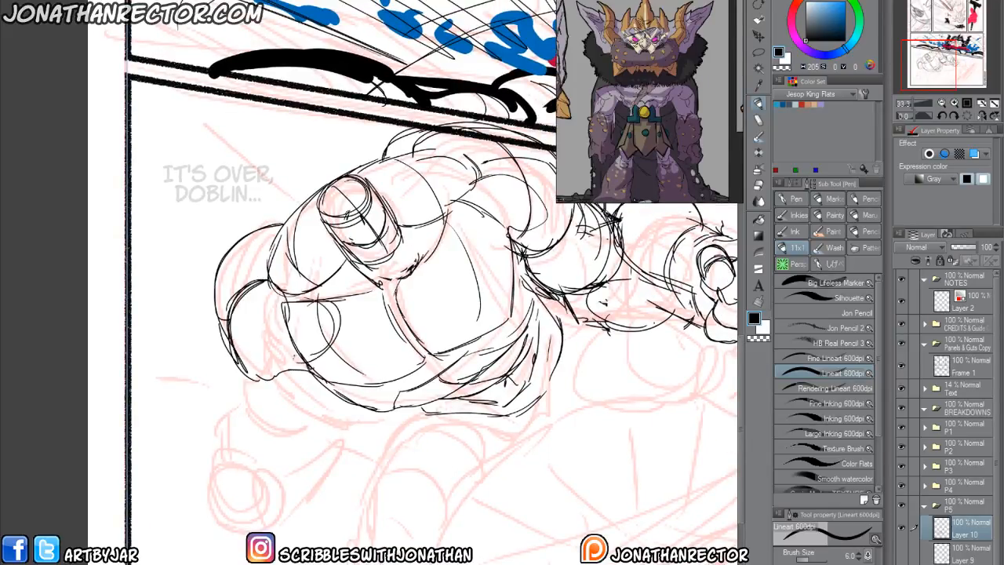
Draw straight diagonal lines across both pectorals, running outward from the centre of the chest below the chin.
{"action": "left_click_drag", "start_coordinate": [455, 221], "coordinate": [437, 241]}
{"action": "mouse_move", "coordinate": [514, 237]}
{"action": "left_mouse_down"}
{"action": "mouse_move", "coordinate": [394, 278]}
{"action": "mouse_move", "coordinate": [299, 357]}
{"action": "left_mouse_up"}
{"action": "left_click_drag", "start_coordinate": [350, 315], "coordinate": [295, 372]}
{"action": "mouse_move", "coordinate": [245, 414]}
{"action": "left_mouse_down"}
{"action": "mouse_move", "coordinate": [248, 347]}
{"action": "mouse_move", "coordinate": [287, 269]}
{"action": "left_mouse_up"}
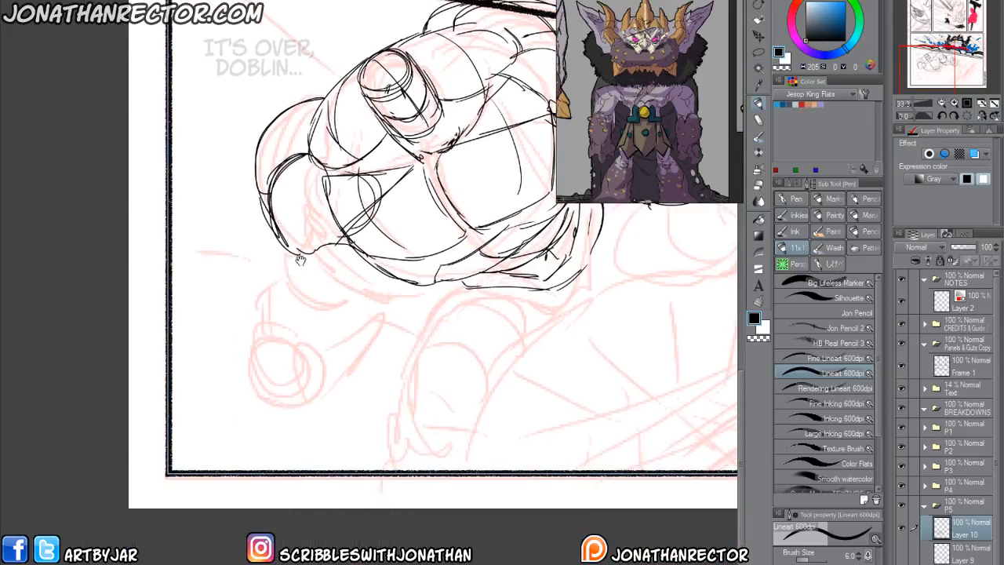
Draw the large figure's lowered arm with a rounded elbow, straight forearm sides, and a fist with a circular thumb side and curled fingers.
{"action": "mouse_move", "coordinate": [258, 332]}
{"action": "left_mouse_down"}
{"action": "mouse_move", "coordinate": [243, 367]}
{"action": "mouse_move", "coordinate": [253, 387]}
{"action": "mouse_move", "coordinate": [278, 384]}
{"action": "mouse_move", "coordinate": [270, 349]}
{"action": "mouse_move", "coordinate": [237, 394]}
{"action": "mouse_move", "coordinate": [280, 385]}
{"action": "mouse_move", "coordinate": [267, 411]}
{"action": "mouse_move", "coordinate": [305, 393]}
{"action": "mouse_move", "coordinate": [303, 421]}
{"action": "mouse_move", "coordinate": [328, 405]}
{"action": "mouse_move", "coordinate": [306, 381]}
{"action": "mouse_move", "coordinate": [244, 351]}
{"action": "mouse_move", "coordinate": [319, 377]}
{"action": "mouse_move", "coordinate": [332, 397]}
{"action": "left_mouse_up"}
{"action": "left_click_drag", "start_coordinate": [298, 356], "coordinate": [335, 377]}
{"action": "left_click_drag", "start_coordinate": [240, 362], "coordinate": [268, 300]}
{"action": "left_click_drag", "start_coordinate": [325, 394], "coordinate": [364, 321]}
{"action": "mouse_move", "coordinate": [232, 284]}
{"action": "left_mouse_down"}
{"action": "mouse_move", "coordinate": [201, 293]}
{"action": "mouse_move", "coordinate": [235, 322]}
{"action": "mouse_move", "coordinate": [311, 317]}
{"action": "left_mouse_up"}
{"action": "mouse_move", "coordinate": [312, 300]}
{"action": "left_mouse_down"}
{"action": "mouse_move", "coordinate": [279, 328]}
{"action": "mouse_move", "coordinate": [239, 296]}
{"action": "left_mouse_up"}
{"action": "key", "text": "ctrl+z"}
{"action": "key", "text": "ctrl+z"}
{"action": "key", "text": "ctrl+z"}
{"action": "key", "text": "ctrl+z"}
{"action": "mouse_move", "coordinate": [243, 300]}
{"action": "left_mouse_down"}
{"action": "mouse_move", "coordinate": [265, 325]}
{"action": "mouse_move", "coordinate": [245, 314]}
{"action": "left_mouse_up"}
{"action": "left_click_drag", "start_coordinate": [216, 269], "coordinate": [238, 291]}
{"action": "left_click_drag", "start_coordinate": [206, 254], "coordinate": [230, 285]}
{"action": "left_click_drag", "start_coordinate": [210, 182], "coordinate": [205, 259]}
{"action": "left_click_drag", "start_coordinate": [241, 309], "coordinate": [323, 303]}
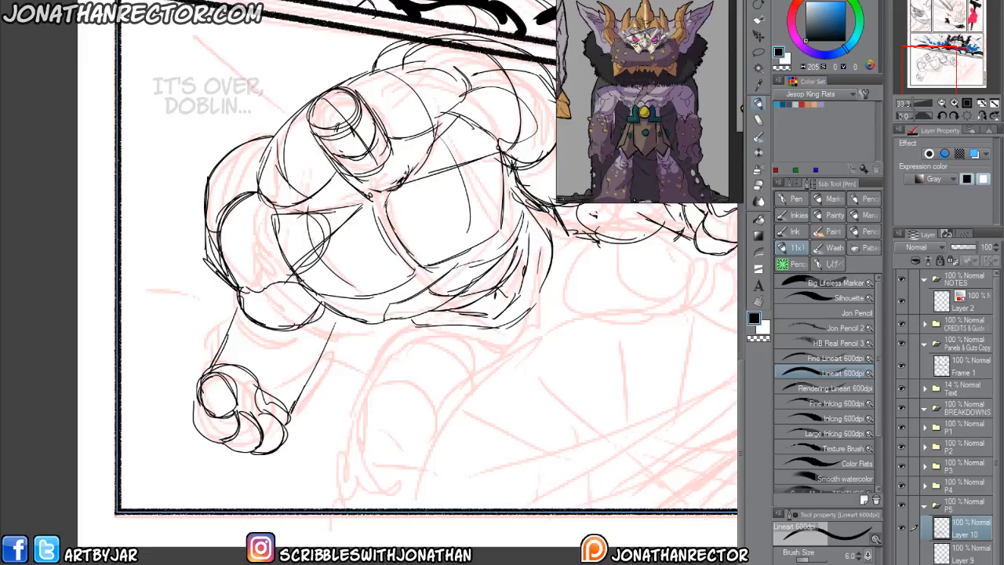
Rework the lowered forearm with angular outer contours, a central muscle line and wrist marks, erasing the overlapping line near the elbow.
{"action": "left_click_drag", "start_coordinate": [270, 386], "coordinate": [261, 325]}
{"action": "left_click_drag", "start_coordinate": [220, 283], "coordinate": [211, 316]}
{"action": "mouse_move", "coordinate": [212, 303]}
{"action": "left_mouse_down"}
{"action": "mouse_move", "coordinate": [226, 341]}
{"action": "mouse_move", "coordinate": [211, 374]}
{"action": "left_mouse_up"}
{"action": "left_click_drag", "start_coordinate": [225, 335], "coordinate": [218, 357]}
{"action": "key", "text": "e"}
{"action": "left_click_drag", "start_coordinate": [236, 305], "coordinate": [230, 322]}
{"action": "key", "text": "p"}
{"action": "left_click_drag", "start_coordinate": [344, 312], "coordinate": [313, 364]}
{"action": "mouse_move", "coordinate": [297, 366]}
{"action": "left_mouse_down"}
{"action": "mouse_move", "coordinate": [326, 362]}
{"action": "mouse_move", "coordinate": [279, 406]}
{"action": "mouse_move", "coordinate": [287, 421]}
{"action": "left_mouse_up"}
{"action": "left_click_drag", "start_coordinate": [306, 385], "coordinate": [278, 425]}
{"action": "left_click_drag", "start_coordinate": [296, 327], "coordinate": [280, 346]}
{"action": "left_click_drag", "start_coordinate": [297, 273], "coordinate": [231, 294]}
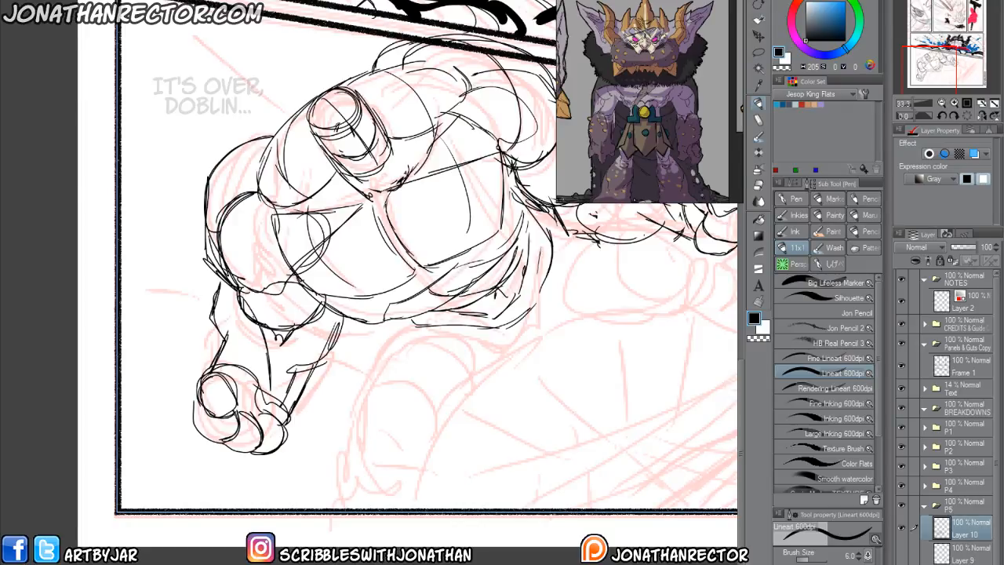
Rough in the large figure's foreshortened front leg with a thick thigh, an oval knee and the start of the lower leg.
{"action": "mouse_move", "coordinate": [368, 343]}
{"action": "left_mouse_down"}
{"action": "mouse_move", "coordinate": [317, 333]}
{"action": "mouse_move", "coordinate": [261, 341]}
{"action": "mouse_move", "coordinate": [247, 329]}
{"action": "mouse_move", "coordinate": [240, 411]}
{"action": "mouse_move", "coordinate": [162, 446]}
{"action": "mouse_move", "coordinate": [196, 471]}
{"action": "mouse_move", "coordinate": [197, 444]}
{"action": "mouse_move", "coordinate": [226, 452]}
{"action": "mouse_move", "coordinate": [175, 436]}
{"action": "mouse_move", "coordinate": [204, 483]}
{"action": "mouse_move", "coordinate": [192, 492]}
{"action": "mouse_move", "coordinate": [172, 483]}
{"action": "mouse_move", "coordinate": [219, 433]}
{"action": "mouse_move", "coordinate": [210, 492]}
{"action": "mouse_move", "coordinate": [174, 415]}
{"action": "mouse_move", "coordinate": [209, 358]}
{"action": "mouse_move", "coordinate": [276, 345]}
{"action": "mouse_move", "coordinate": [328, 377]}
{"action": "left_mouse_up"}
{"action": "mouse_move", "coordinate": [231, 482]}
{"action": "left_mouse_down"}
{"action": "mouse_move", "coordinate": [266, 457]}
{"action": "mouse_move", "coordinate": [298, 345]}
{"action": "mouse_move", "coordinate": [286, 440]}
{"action": "mouse_move", "coordinate": [337, 372]}
{"action": "mouse_move", "coordinate": [419, 337]}
{"action": "left_mouse_up"}
{"action": "left_click_drag", "start_coordinate": [333, 378], "coordinate": [436, 341]}
{"action": "left_click_drag", "start_coordinate": [345, 408], "coordinate": [357, 363]}
{"action": "left_click_drag", "start_coordinate": [253, 432], "coordinate": [240, 454]}
{"action": "mouse_move", "coordinate": [172, 424]}
{"action": "left_mouse_down"}
{"action": "mouse_move", "coordinate": [224, 473]}
{"action": "mouse_move", "coordinate": [236, 455]}
{"action": "left_mouse_up"}
{"action": "mouse_move", "coordinate": [198, 470]}
{"action": "left_mouse_down"}
{"action": "mouse_move", "coordinate": [238, 450]}
{"action": "mouse_move", "coordinate": [226, 490]}
{"action": "left_mouse_up"}
{"action": "mouse_move", "coordinate": [175, 444]}
{"action": "left_mouse_down"}
{"action": "mouse_move", "coordinate": [170, 481]}
{"action": "mouse_move", "coordinate": [187, 526]}
{"action": "left_mouse_up"}
{"action": "mouse_move", "coordinate": [172, 430]}
{"action": "left_mouse_down"}
{"action": "mouse_move", "coordinate": [172, 508]}
{"action": "mouse_move", "coordinate": [124, 471]}
{"action": "mouse_move", "coordinate": [141, 525]}
{"action": "left_mouse_up"}
{"action": "left_click_drag", "start_coordinate": [248, 444], "coordinate": [253, 496]}
Refine the foreshortened thigh with rounded upper contours where it meets the waist, cleaning up overlapping lines.
{"action": "mouse_move", "coordinate": [176, 373]}
{"action": "left_mouse_down"}
{"action": "mouse_move", "coordinate": [139, 419]}
{"action": "mouse_move", "coordinate": [136, 459]}
{"action": "left_mouse_up"}
{"action": "mouse_move", "coordinate": [143, 403]}
{"action": "left_mouse_down"}
{"action": "mouse_move", "coordinate": [165, 359]}
{"action": "mouse_move", "coordinate": [248, 339]}
{"action": "left_mouse_up"}
{"action": "left_click_drag", "start_coordinate": [210, 342], "coordinate": [296, 392]}
{"action": "left_click_drag", "start_coordinate": [154, 394], "coordinate": [238, 336]}
{"action": "mouse_move", "coordinate": [159, 375]}
{"action": "left_mouse_down"}
{"action": "mouse_move", "coordinate": [202, 342]}
{"action": "mouse_move", "coordinate": [218, 358]}
{"action": "mouse_move", "coordinate": [174, 372]}
{"action": "mouse_move", "coordinate": [196, 357]}
{"action": "mouse_move", "coordinate": [255, 353]}
{"action": "left_mouse_up"}
{"action": "key", "text": "e"}
{"action": "key", "text": "p"}
{"action": "left_click_drag", "start_coordinate": [186, 344], "coordinate": [273, 365]}
{"action": "left_click_drag", "start_coordinate": [112, 325], "coordinate": [156, 350]}
Draw the underside of the outstretched back leg as a long curve from the crotch, hooking upward behind the knee.
{"action": "left_click_drag", "start_coordinate": [471, 341], "coordinate": [376, 357]}
{"action": "mouse_move", "coordinate": [212, 387]}
{"action": "left_mouse_down"}
{"action": "mouse_move", "coordinate": [366, 358]}
{"action": "mouse_move", "coordinate": [405, 333]}
{"action": "left_mouse_up"}
{"action": "left_click_drag", "start_coordinate": [401, 339], "coordinate": [409, 322]}
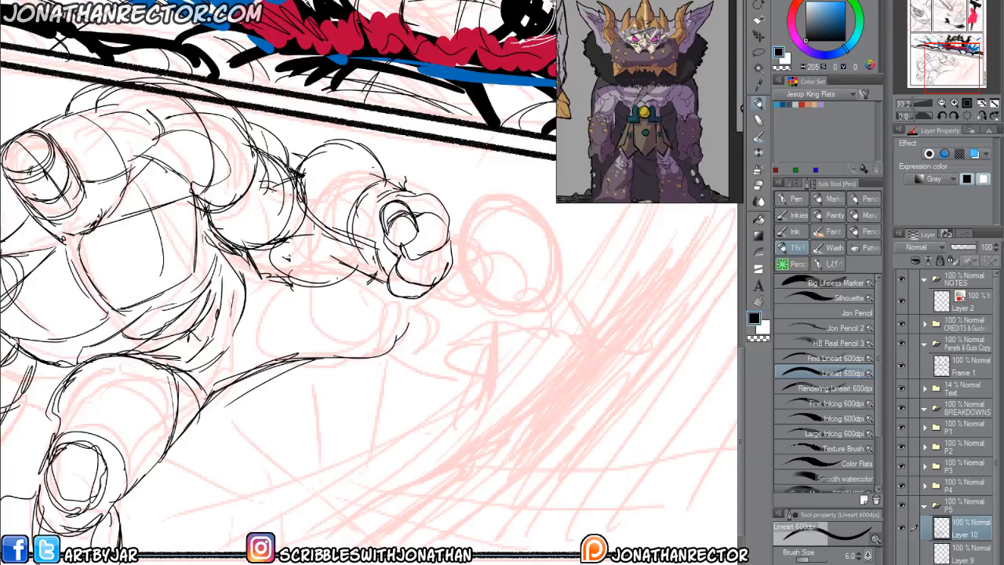
{"action": "left_click_drag", "start_coordinate": [248, 278], "coordinate": [280, 284]}
{"action": "left_click_drag", "start_coordinate": [302, 382], "coordinate": [333, 371]}
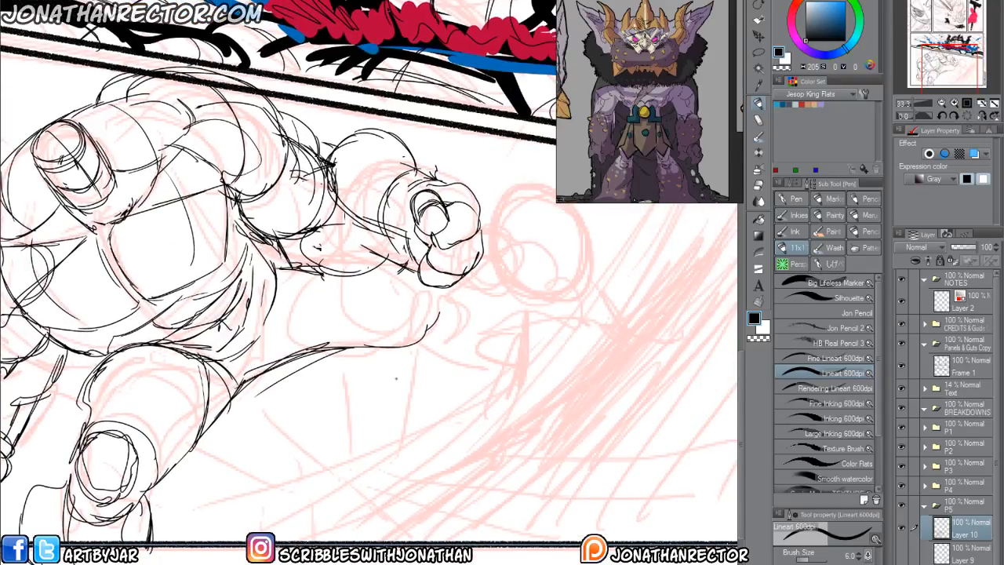
Add the first lower-leg curve beyond the back knee, and check its placement against the pointed-eared figure's layer.
{"action": "mouse_move", "coordinate": [242, 446]}
{"action": "left_mouse_down"}
{"action": "mouse_move", "coordinate": [222, 455]}
{"action": "mouse_move", "coordinate": [350, 470]}
{"action": "left_mouse_up"}
{"action": "left_click_drag", "start_coordinate": [355, 408], "coordinate": [557, 334]}
{"action": "mouse_move", "coordinate": [567, 325]}
{"action": "left_mouse_down"}
{"action": "mouse_move", "coordinate": [546, 362]}
{"action": "mouse_move", "coordinate": [490, 392]}
{"action": "left_mouse_up"}
{"action": "left_click_drag", "start_coordinate": [418, 336], "coordinate": [451, 332]}
{"action": "mouse_move", "coordinate": [520, 400]}
{"action": "left_mouse_down"}
{"action": "mouse_move", "coordinate": [439, 401]}
{"action": "mouse_move", "coordinate": [538, 413]}
{"action": "left_mouse_up"}
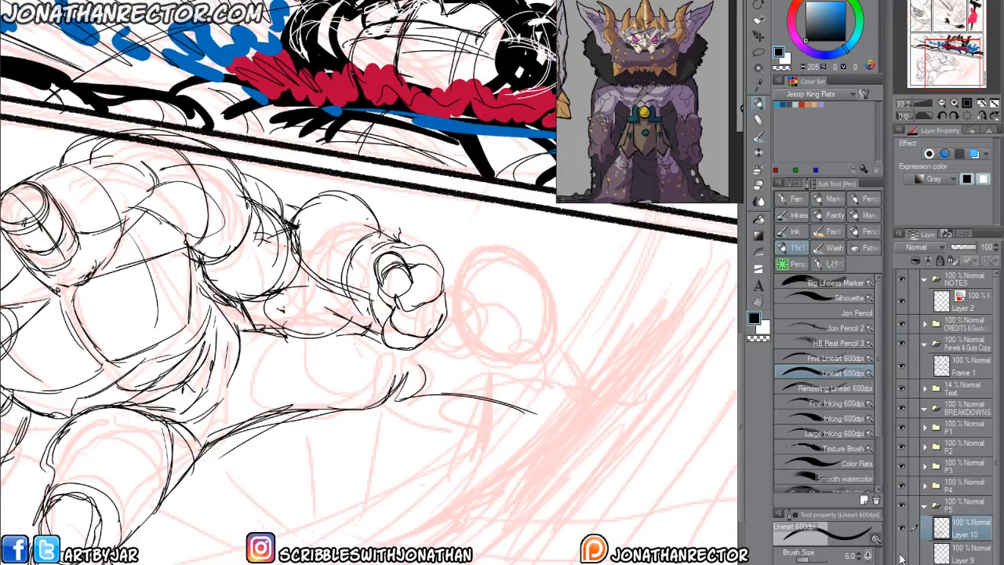
{"action": "left_click", "coordinate": [902, 558]}
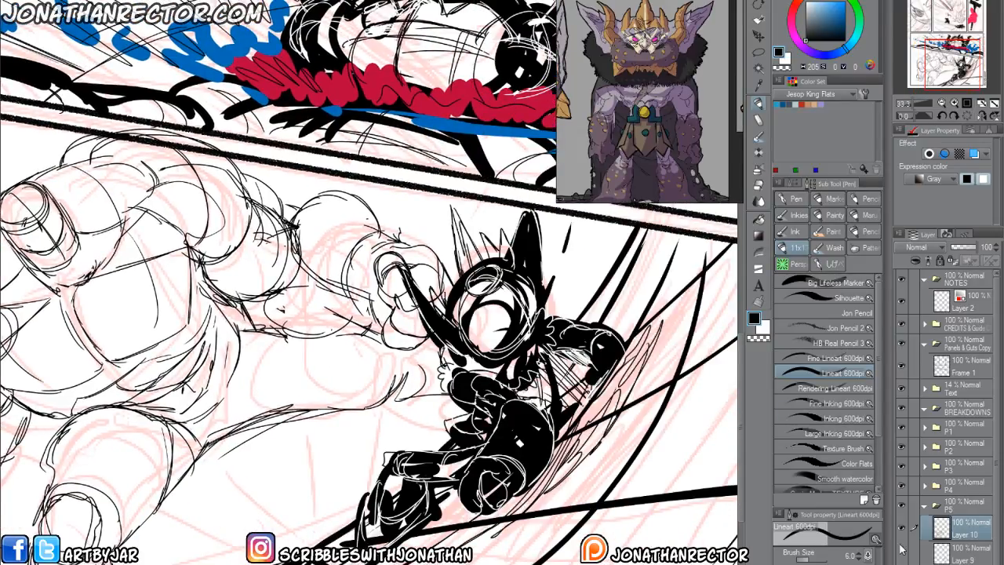
{"action": "left_click", "coordinate": [901, 554]}
Outline the outstretched leg's calf and tapering foot, and add curved contours across its thigh.
{"action": "mouse_move", "coordinate": [425, 320]}
{"action": "left_mouse_down"}
{"action": "mouse_move", "coordinate": [513, 315]}
{"action": "mouse_move", "coordinate": [565, 428]}
{"action": "mouse_move", "coordinate": [446, 432]}
{"action": "mouse_move", "coordinate": [394, 403]}
{"action": "left_mouse_up"}
{"action": "left_click_drag", "start_coordinate": [312, 363], "coordinate": [423, 318]}
{"action": "mouse_move", "coordinate": [366, 286]}
{"action": "left_mouse_down"}
{"action": "mouse_move", "coordinate": [390, 364]}
{"action": "mouse_move", "coordinate": [369, 380]}
{"action": "left_mouse_up"}
{"action": "left_click_drag", "start_coordinate": [448, 282], "coordinate": [471, 364]}
{"action": "left_click_drag", "start_coordinate": [382, 352], "coordinate": [322, 400]}
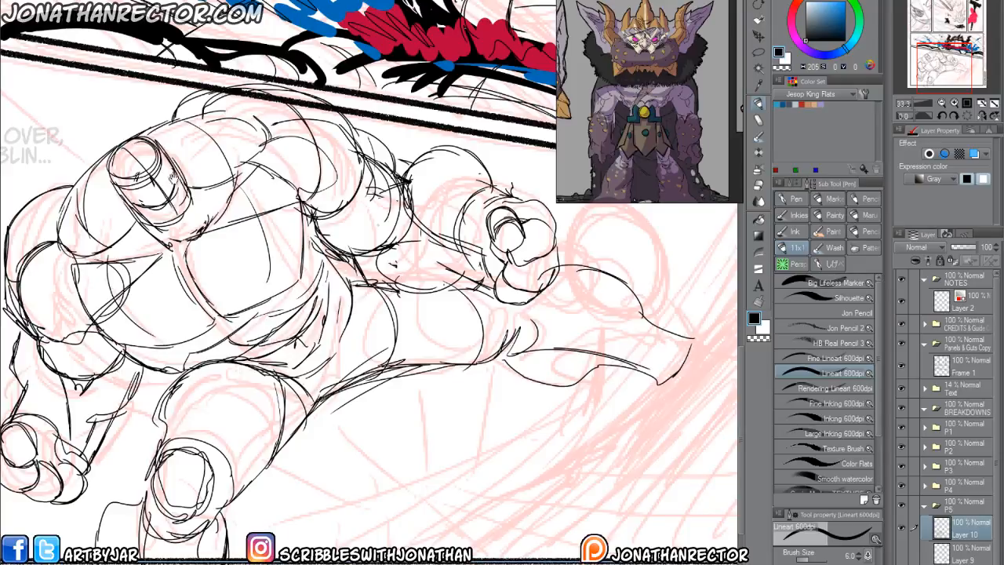
Mirror the canvas view and draw the large figure's flank beside the chest, with hip and back-thigh contours.
{"action": "left_click_drag", "start_coordinate": [153, 455], "coordinate": [219, 462]}
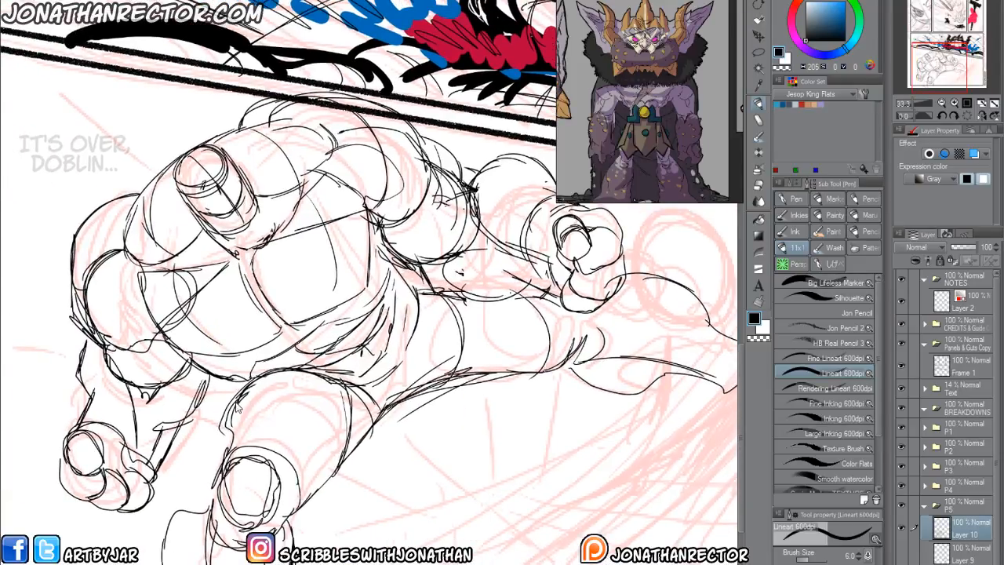
{"action": "scroll", "coordinate": [238, 409], "scroll_direction": "down", "scroll_amount": 1}
{"action": "mouse_move", "coordinate": [238, 409]}
{"action": "left_mouse_down"}
{"action": "mouse_move", "coordinate": [272, 403]}
{"action": "mouse_move", "coordinate": [230, 401]}
{"action": "left_mouse_up"}
{"action": "key", "text": "h"}
{"action": "mouse_move", "coordinate": [356, 281]}
{"action": "left_mouse_down"}
{"action": "mouse_move", "coordinate": [351, 308]}
{"action": "mouse_move", "coordinate": [452, 370]}
{"action": "left_mouse_up"}
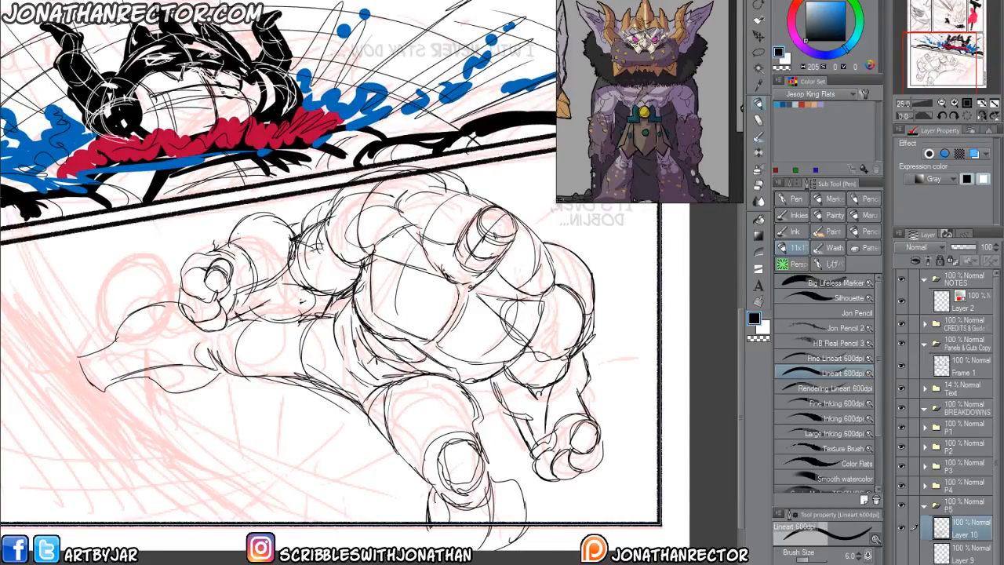
{"action": "left_click_drag", "start_coordinate": [334, 331], "coordinate": [357, 343]}
{"action": "left_click_drag", "start_coordinate": [346, 294], "coordinate": [335, 339]}
{"action": "mouse_move", "coordinate": [335, 339]}
{"action": "left_mouse_down"}
{"action": "mouse_move", "coordinate": [356, 344]}
{"action": "mouse_move", "coordinate": [361, 322]}
{"action": "left_mouse_up"}
{"action": "mouse_move", "coordinate": [346, 361]}
{"action": "left_mouse_down"}
{"action": "mouse_move", "coordinate": [364, 387]}
{"action": "mouse_move", "coordinate": [340, 367]}
{"action": "left_mouse_up"}
{"action": "mouse_move", "coordinate": [347, 392]}
{"action": "left_mouse_down"}
{"action": "mouse_move", "coordinate": [272, 373]}
{"action": "mouse_move", "coordinate": [323, 319]}
{"action": "left_mouse_up"}
{"action": "left_click_drag", "start_coordinate": [301, 379], "coordinate": [215, 355]}
{"action": "mouse_move", "coordinate": [336, 332]}
{"action": "left_mouse_down"}
{"action": "mouse_move", "coordinate": [295, 372]}
{"action": "mouse_move", "coordinate": [271, 358]}
{"action": "left_mouse_up"}
Strengthen the foreshortened leg's knee and shin contours, and draw the rounded foot shapes crossing the panel's lower border.
{"action": "left_click_drag", "start_coordinate": [383, 407], "coordinate": [408, 466]}
{"action": "left_click_drag", "start_coordinate": [472, 431], "coordinate": [445, 416]}
{"action": "left_click_drag", "start_coordinate": [429, 376], "coordinate": [456, 419]}
{"action": "mouse_move", "coordinate": [391, 388]}
{"action": "left_mouse_down"}
{"action": "mouse_move", "coordinate": [460, 402]}
{"action": "mouse_move", "coordinate": [430, 470]}
{"action": "left_mouse_up"}
{"action": "left_click_drag", "start_coordinate": [400, 423], "coordinate": [433, 474]}
{"action": "left_click_drag", "start_coordinate": [400, 398], "coordinate": [407, 463]}
{"action": "mouse_move", "coordinate": [395, 402]}
{"action": "left_mouse_down"}
{"action": "mouse_move", "coordinate": [432, 472]}
{"action": "mouse_move", "coordinate": [406, 530]}
{"action": "left_mouse_up"}
{"action": "mouse_move", "coordinate": [414, 480]}
{"action": "left_mouse_down"}
{"action": "mouse_move", "coordinate": [401, 524]}
{"action": "mouse_move", "coordinate": [432, 540]}
{"action": "left_mouse_up"}
{"action": "left_click_drag", "start_coordinate": [521, 479], "coordinate": [509, 532]}
{"action": "left_click_drag", "start_coordinate": [499, 478], "coordinate": [515, 538]}
Add muscle curves to the front thigh and finish the pelvis and lower-torso lines, cleaning up strays and restoring the unmirrored view.
{"action": "left_click_drag", "start_coordinate": [476, 395], "coordinate": [482, 427]}
{"action": "mouse_move", "coordinate": [469, 382]}
{"action": "left_mouse_down"}
{"action": "mouse_move", "coordinate": [483, 419]}
{"action": "mouse_move", "coordinate": [478, 391]}
{"action": "left_mouse_up"}
{"action": "mouse_move", "coordinate": [422, 369]}
{"action": "left_mouse_down"}
{"action": "mouse_move", "coordinate": [471, 380]}
{"action": "mouse_move", "coordinate": [484, 447]}
{"action": "mouse_move", "coordinate": [474, 398]}
{"action": "mouse_move", "coordinate": [485, 410]}
{"action": "mouse_move", "coordinate": [473, 438]}
{"action": "left_mouse_up"}
{"action": "key", "text": "e"}
{"action": "key", "text": "p"}
{"action": "left_click_drag", "start_coordinate": [322, 406], "coordinate": [327, 437]}
{"action": "left_click_drag", "start_coordinate": [443, 373], "coordinate": [381, 378]}
{"action": "mouse_move", "coordinate": [462, 337]}
{"action": "left_mouse_down"}
{"action": "mouse_move", "coordinate": [436, 376]}
{"action": "mouse_move", "coordinate": [408, 391]}
{"action": "left_mouse_up"}
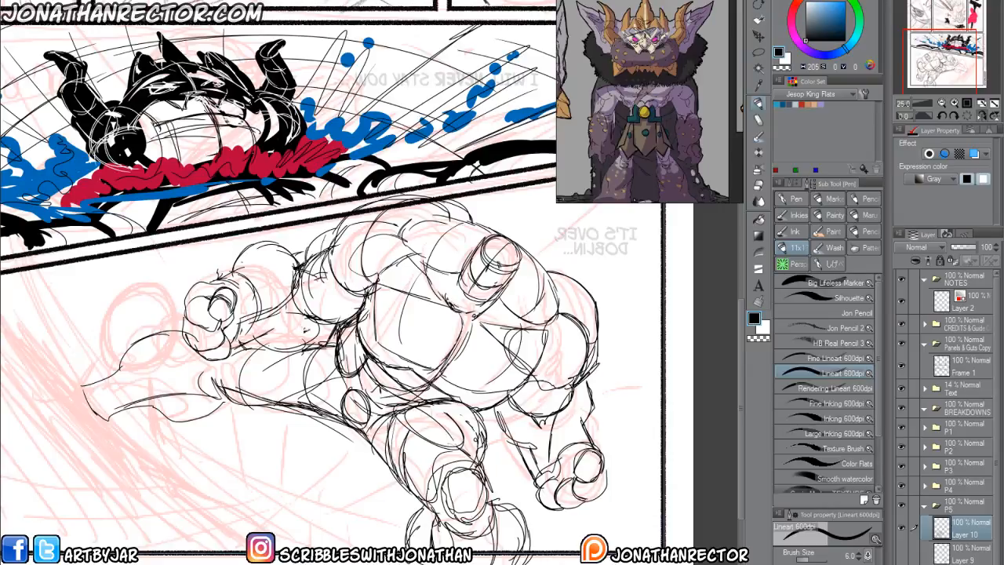
{"action": "key", "text": "h"}
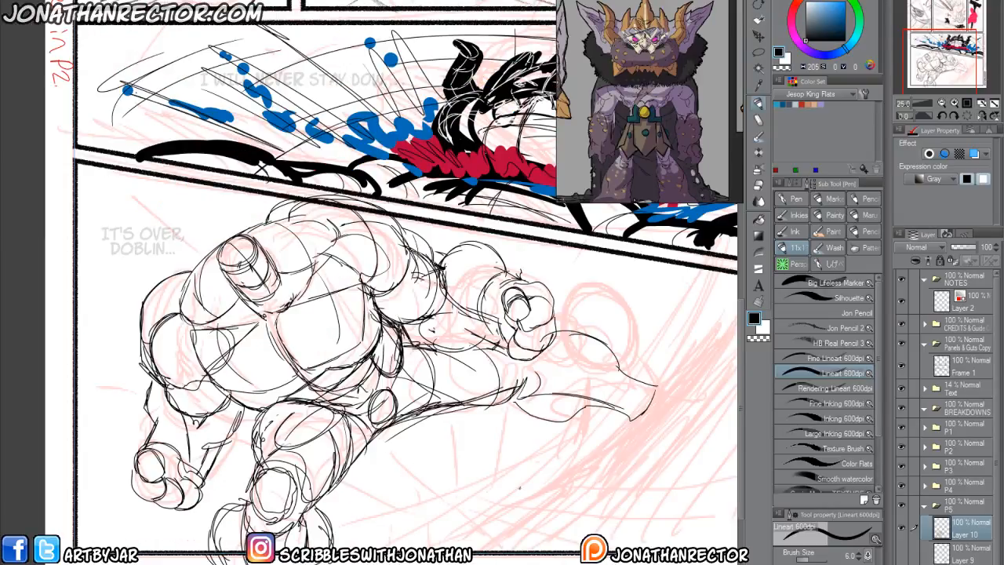
Fade the body sketch beneath a 90% white layer and add a new drawing layer above it for the face.
{"action": "key", "text": "F1"}
{"action": "scroll", "coordinate": [516, 495], "scroll_direction": "up", "scroll_amount": 2}
{"action": "left_click_drag", "start_coordinate": [141, 244], "coordinate": [313, 418]}
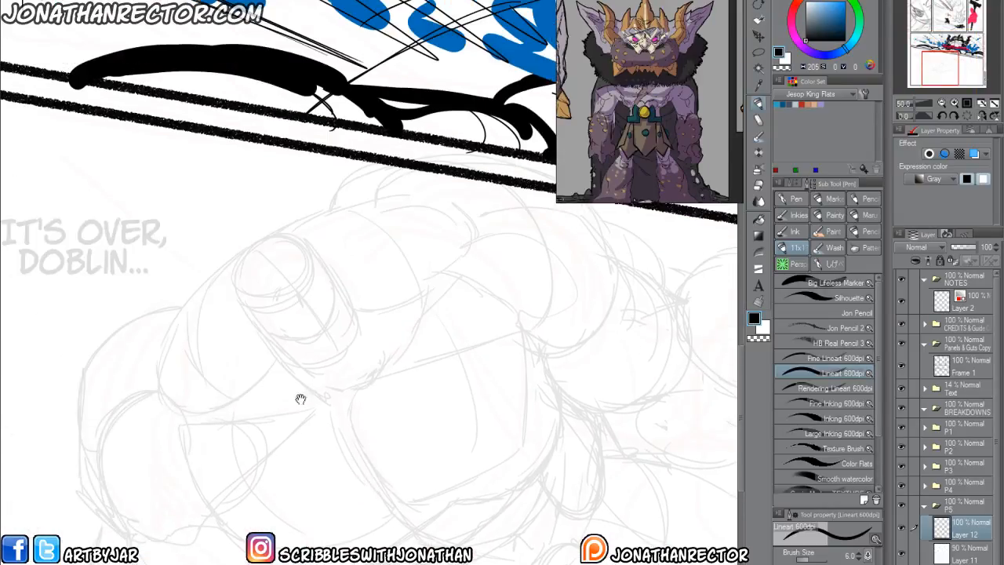
{"action": "scroll", "coordinate": [284, 333], "scroll_direction": "up", "scroll_amount": 1}
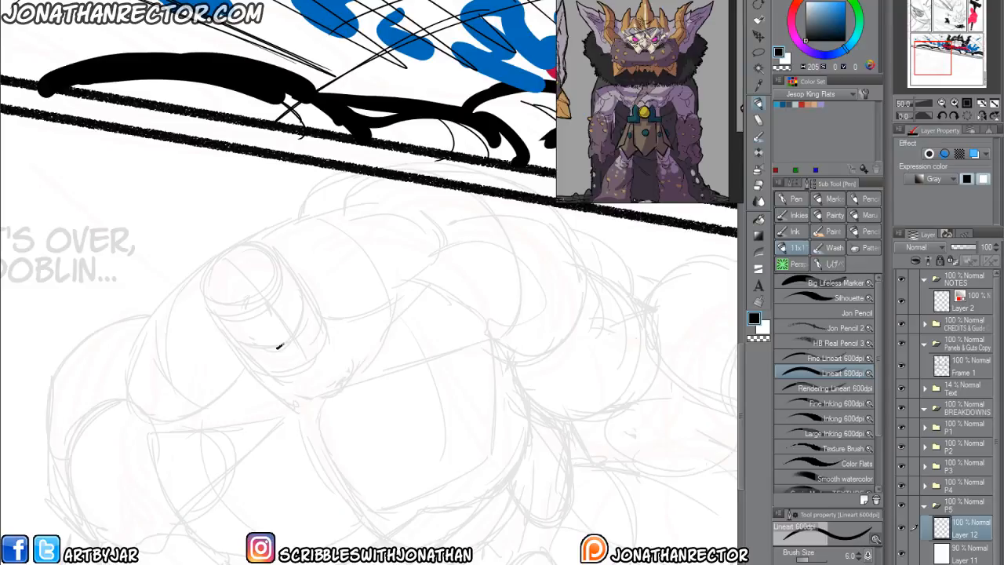
Try a face on the large figure's head with round eyes, a small nose and a wide curved grin.
{"action": "mouse_move", "coordinate": [297, 329]}
{"action": "left_mouse_down"}
{"action": "mouse_move", "coordinate": [306, 314]}
{"action": "mouse_move", "coordinate": [291, 350]}
{"action": "mouse_move", "coordinate": [303, 342]}
{"action": "left_mouse_up"}
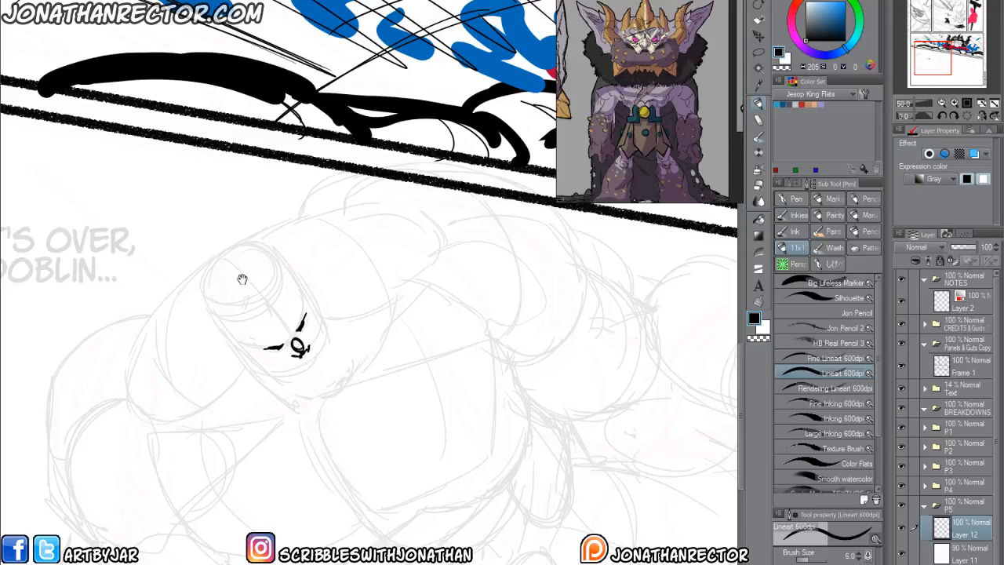
{"action": "left_click_drag", "start_coordinate": [237, 255], "coordinate": [270, 211]}
{"action": "left_click_drag", "start_coordinate": [350, 296], "coordinate": [343, 311]}
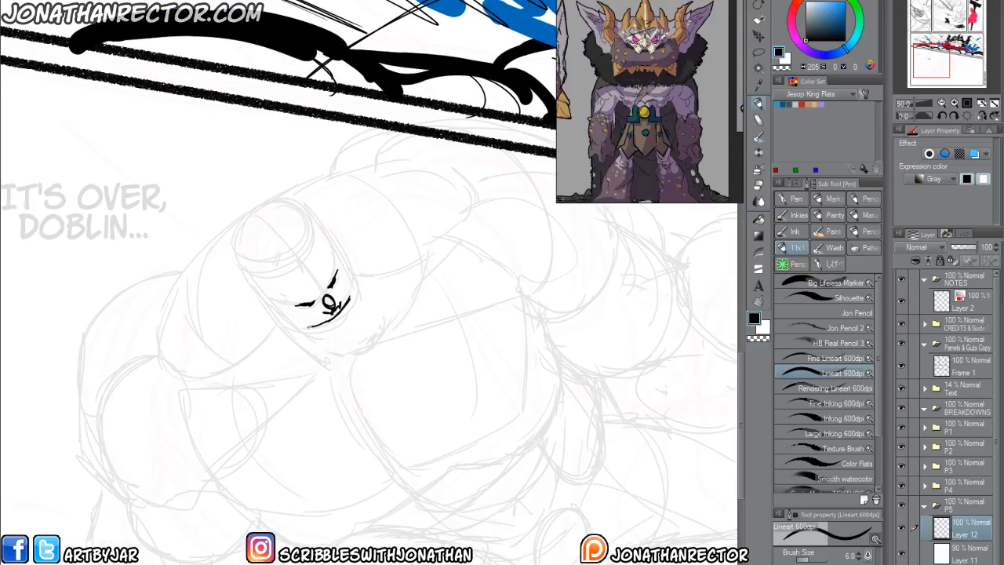
{"action": "mouse_move", "coordinate": [361, 296]}
{"action": "left_mouse_down"}
{"action": "mouse_move", "coordinate": [348, 329]}
{"action": "mouse_move", "coordinate": [363, 297]}
{"action": "left_mouse_up"}
{"action": "left_click_drag", "start_coordinate": [300, 302], "coordinate": [323, 290]}
{"action": "mouse_move", "coordinate": [273, 339]}
{"action": "left_mouse_down"}
{"action": "mouse_move", "coordinate": [262, 364]}
{"action": "mouse_move", "coordinate": [263, 277]}
{"action": "mouse_move", "coordinate": [242, 265]}
{"action": "mouse_move", "coordinate": [272, 285]}
{"action": "mouse_move", "coordinate": [311, 280]}
{"action": "left_mouse_up"}
{"action": "key", "text": "e"}
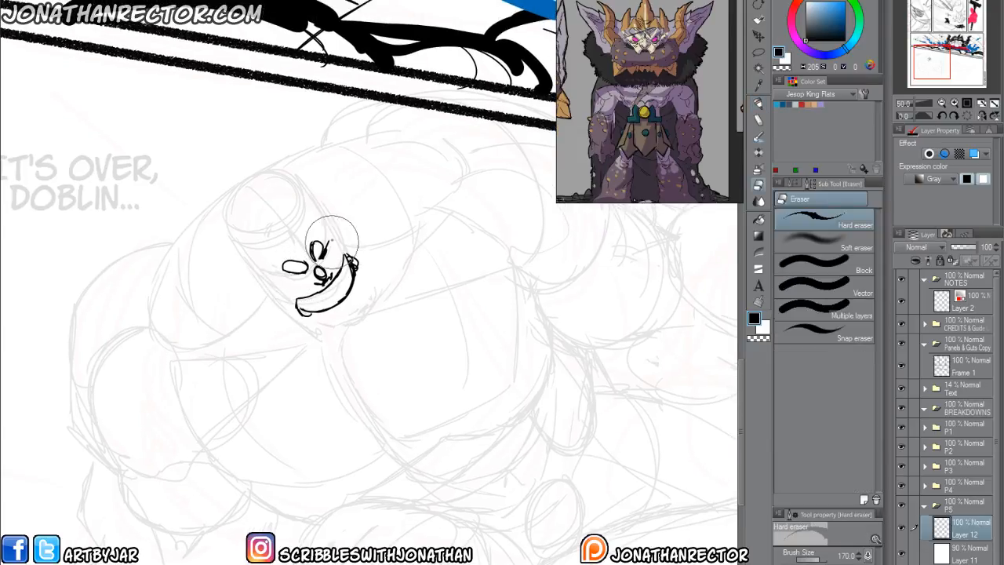
{"action": "key", "text": "p"}
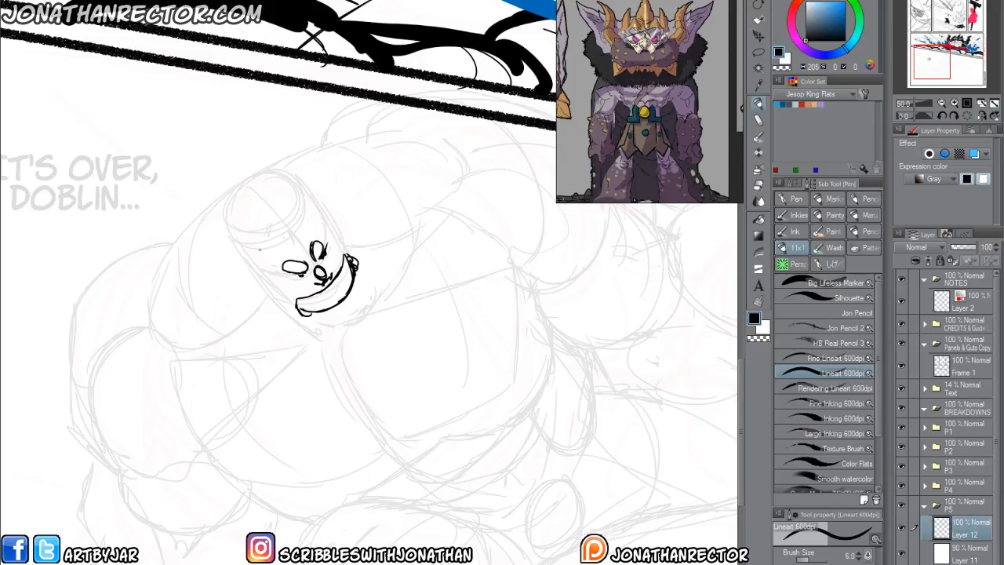
Erase the trial face and redraw a round nose with nostrils between two slanted brow lines.
{"action": "key", "text": "e"}
{"action": "mouse_move", "coordinate": [318, 267]}
{"action": "left_mouse_down"}
{"action": "mouse_move", "coordinate": [369, 274]}
{"action": "mouse_move", "coordinate": [303, 306]}
{"action": "mouse_move", "coordinate": [298, 321]}
{"action": "left_mouse_up"}
{"action": "key", "text": "p"}
{"action": "left_click_drag", "start_coordinate": [314, 266], "coordinate": [320, 271]}
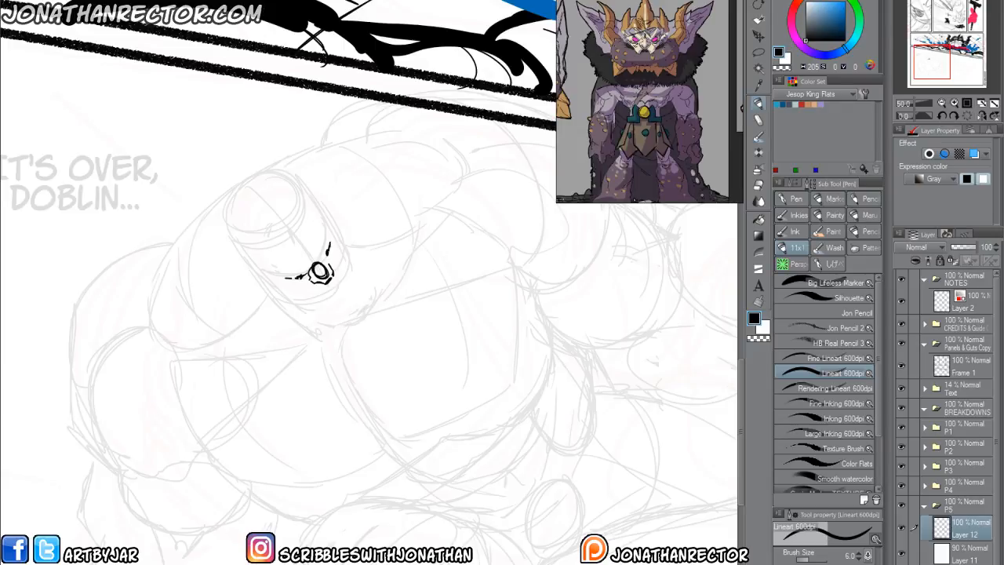
Mirror the canvas view and draw the cheeks, wide open grin, jaw and temple contours around the nose.
{"action": "key", "text": "h"}
{"action": "key", "text": "e"}
{"action": "left_click_drag", "start_coordinate": [407, 248], "coordinate": [412, 230]}
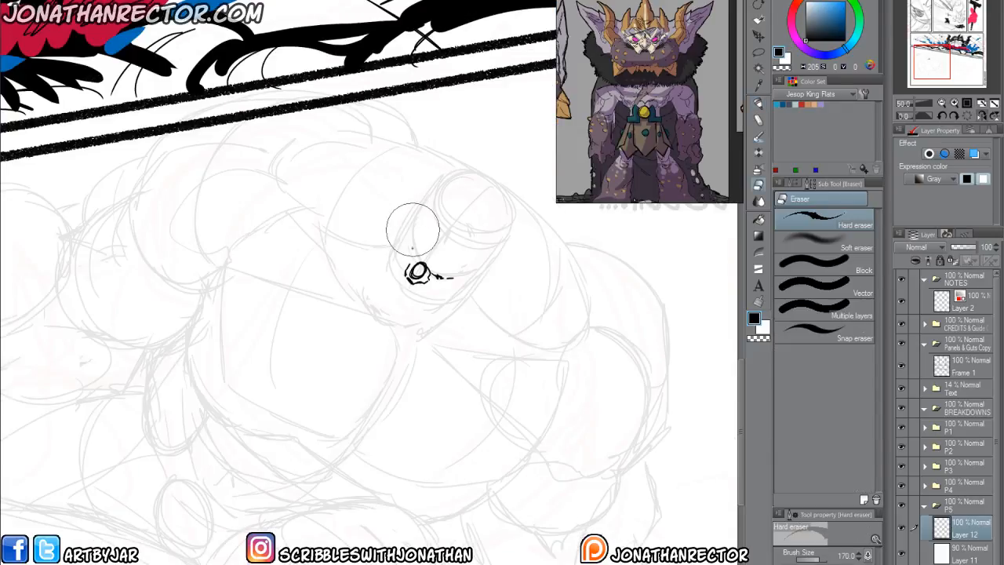
{"action": "key", "text": "p"}
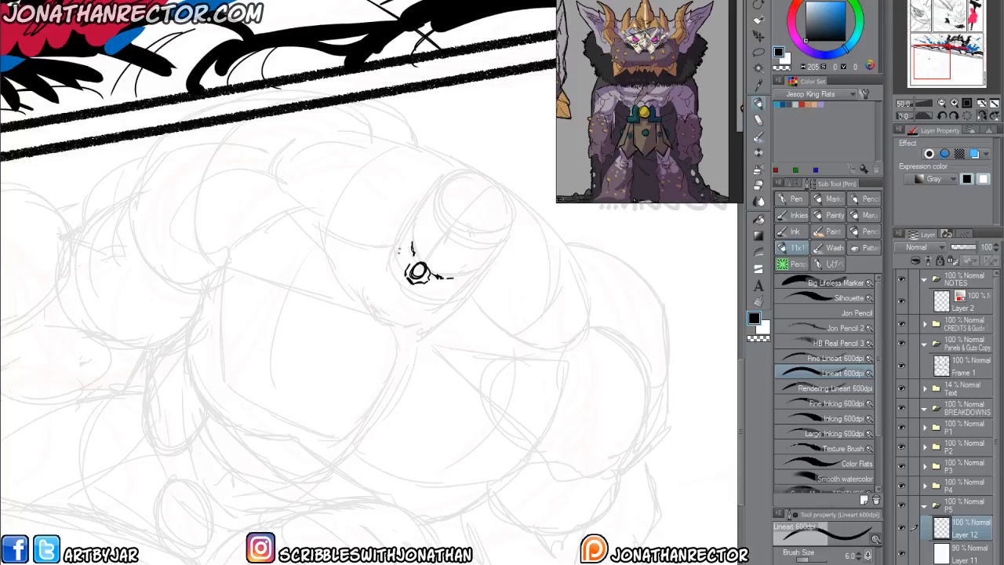
{"action": "mouse_move", "coordinate": [382, 300]}
{"action": "left_mouse_down"}
{"action": "mouse_move", "coordinate": [398, 319]}
{"action": "mouse_move", "coordinate": [455, 309]}
{"action": "mouse_move", "coordinate": [489, 274]}
{"action": "mouse_move", "coordinate": [395, 320]}
{"action": "left_mouse_up"}
{"action": "mouse_move", "coordinate": [412, 250]}
{"action": "left_mouse_down"}
{"action": "mouse_move", "coordinate": [412, 223]}
{"action": "mouse_move", "coordinate": [430, 196]}
{"action": "left_mouse_up"}
{"action": "mouse_move", "coordinate": [402, 239]}
{"action": "left_mouse_down"}
{"action": "mouse_move", "coordinate": [380, 289]}
{"action": "mouse_move", "coordinate": [408, 310]}
{"action": "mouse_move", "coordinate": [436, 294]}
{"action": "left_mouse_up"}
{"action": "mouse_move", "coordinate": [404, 257]}
{"action": "left_mouse_down"}
{"action": "mouse_move", "coordinate": [381, 264]}
{"action": "mouse_move", "coordinate": [427, 317]}
{"action": "mouse_move", "coordinate": [405, 318]}
{"action": "left_mouse_up"}
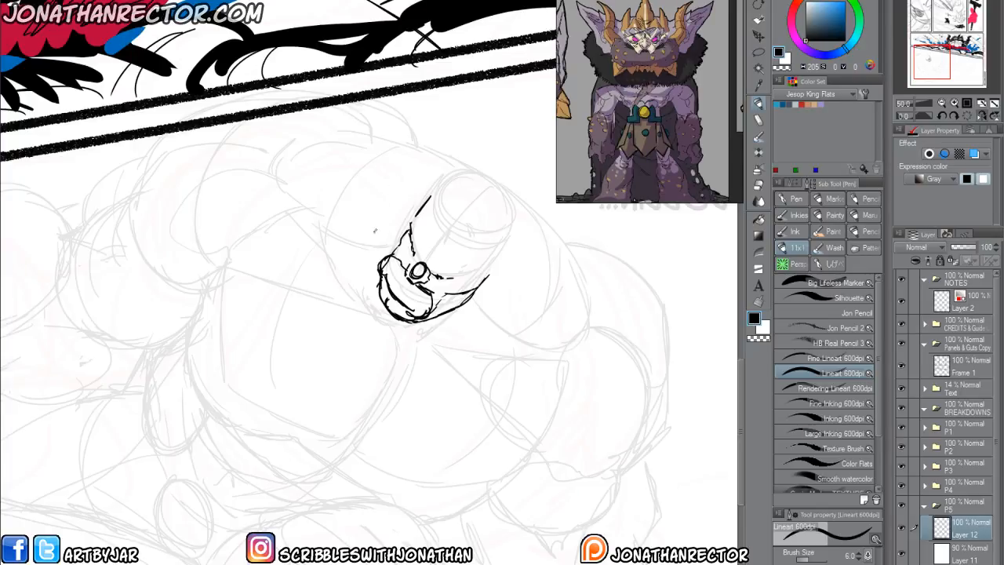
Draw two oval eyes beside the nose, the domed top of the bald head and a small ear.
{"action": "left_click_drag", "start_coordinate": [368, 244], "coordinate": [377, 243]}
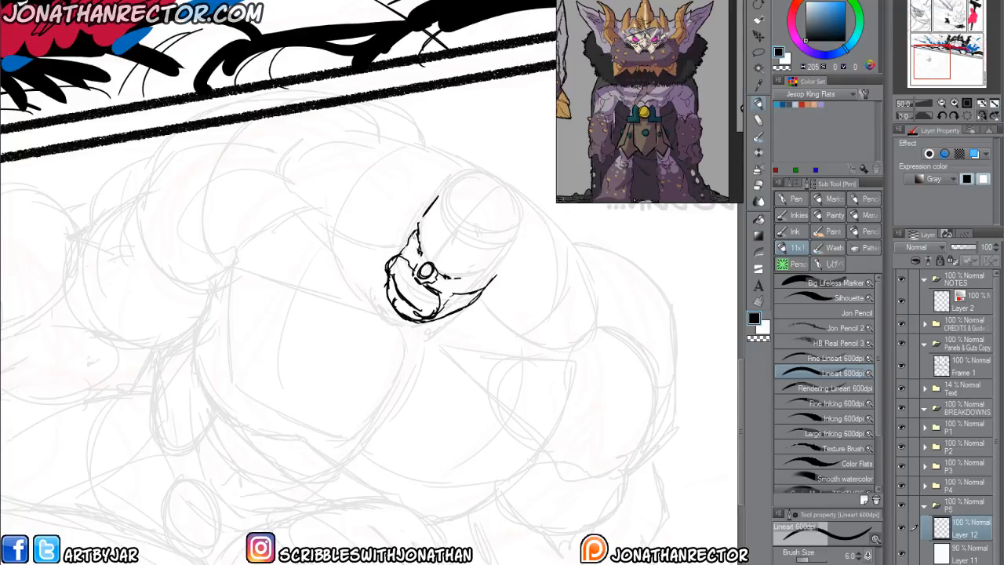
{"action": "mouse_move", "coordinate": [441, 262]}
{"action": "left_mouse_down"}
{"action": "mouse_move", "coordinate": [437, 273]}
{"action": "mouse_move", "coordinate": [463, 272]}
{"action": "left_mouse_up"}
{"action": "mouse_move", "coordinate": [447, 269]}
{"action": "left_mouse_down"}
{"action": "mouse_move", "coordinate": [463, 265]}
{"action": "mouse_move", "coordinate": [434, 235]}
{"action": "mouse_move", "coordinate": [435, 255]}
{"action": "left_mouse_up"}
{"action": "mouse_move", "coordinate": [424, 218]}
{"action": "left_mouse_down"}
{"action": "mouse_move", "coordinate": [463, 179]}
{"action": "mouse_move", "coordinate": [510, 256]}
{"action": "mouse_move", "coordinate": [461, 284]}
{"action": "mouse_move", "coordinate": [507, 273]}
{"action": "mouse_move", "coordinate": [486, 290]}
{"action": "left_mouse_up"}
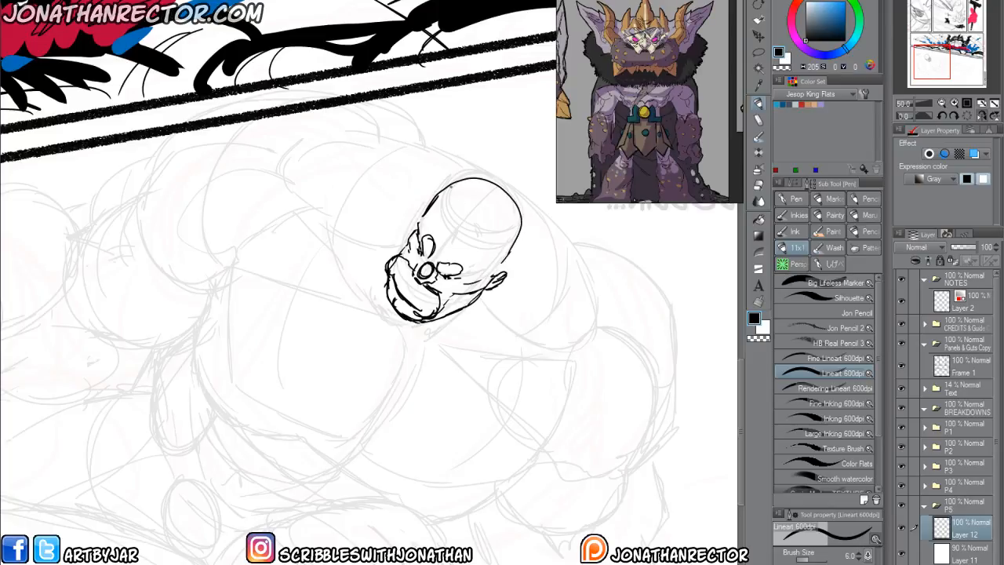
Restore the unmirrored view and draw a double curved neck line behind the jaw.
{"action": "key", "text": "h"}
{"action": "mouse_move", "coordinate": [201, 272]}
{"action": "left_mouse_down"}
{"action": "mouse_move", "coordinate": [193, 284]}
{"action": "mouse_move", "coordinate": [230, 283]}
{"action": "left_mouse_up"}
{"action": "left_click_drag", "start_coordinate": [212, 249], "coordinate": [257, 332]}
{"action": "mouse_move", "coordinate": [221, 260]}
{"action": "left_mouse_down"}
{"action": "mouse_move", "coordinate": [259, 340]}
{"action": "mouse_move", "coordinate": [284, 350]}
{"action": "left_mouse_up"}
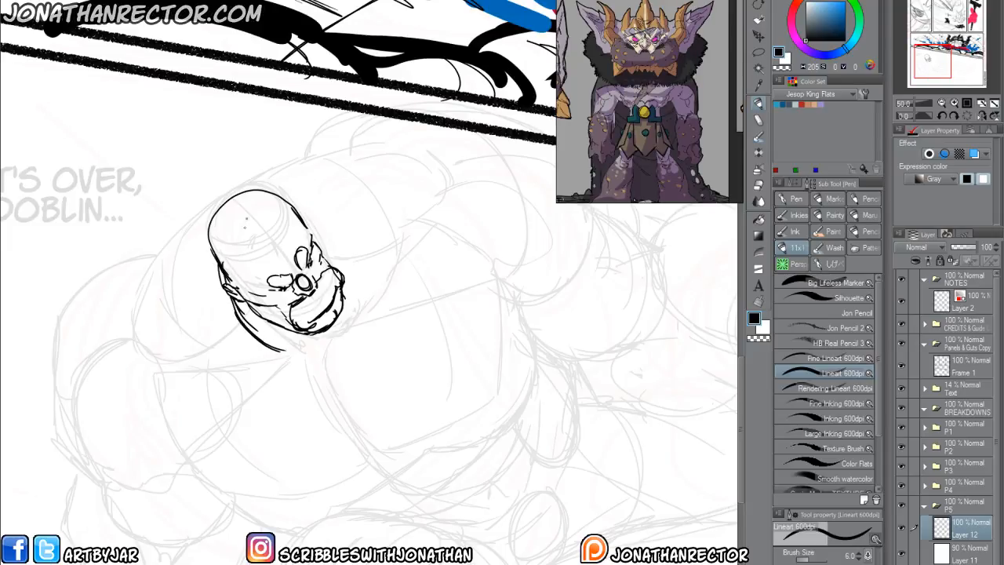
Draw pointed mask-like lines over the forehead and temples, converging between the brows.
{"action": "left_click_drag", "start_coordinate": [241, 294], "coordinate": [255, 271]}
{"action": "mouse_move", "coordinate": [244, 274]}
{"action": "left_mouse_down"}
{"action": "mouse_move", "coordinate": [237, 268]}
{"action": "mouse_move", "coordinate": [284, 255]}
{"action": "mouse_move", "coordinate": [306, 224]}
{"action": "left_mouse_up"}
{"action": "mouse_move", "coordinate": [260, 257]}
{"action": "left_mouse_down"}
{"action": "mouse_move", "coordinate": [281, 251]}
{"action": "mouse_move", "coordinate": [280, 234]}
{"action": "left_mouse_up"}
{"action": "left_click_drag", "start_coordinate": [278, 253], "coordinate": [295, 235]}
{"action": "left_click_drag", "start_coordinate": [286, 255], "coordinate": [296, 246]}
{"action": "mouse_move", "coordinate": [236, 232]}
{"action": "left_mouse_down"}
{"action": "mouse_move", "coordinate": [213, 267]}
{"action": "mouse_move", "coordinate": [243, 282]}
{"action": "left_mouse_up"}
{"action": "mouse_move", "coordinate": [259, 193]}
{"action": "left_mouse_down"}
{"action": "mouse_move", "coordinate": [284, 243]}
{"action": "mouse_move", "coordinate": [302, 234]}
{"action": "left_mouse_up"}
{"action": "left_click_drag", "start_coordinate": [307, 227], "coordinate": [335, 266]}
Reshape the outline of the wide grin along the jaw, cleaning up its edges.
{"action": "mouse_move", "coordinate": [345, 285]}
{"action": "left_mouse_down"}
{"action": "mouse_move", "coordinate": [328, 331]}
{"action": "mouse_move", "coordinate": [283, 334]}
{"action": "mouse_move", "coordinate": [265, 322]}
{"action": "left_mouse_up"}
{"action": "mouse_move", "coordinate": [274, 326]}
{"action": "left_mouse_down"}
{"action": "mouse_move", "coordinate": [244, 308]}
{"action": "mouse_move", "coordinate": [281, 328]}
{"action": "mouse_move", "coordinate": [268, 325]}
{"action": "mouse_move", "coordinate": [288, 304]}
{"action": "mouse_move", "coordinate": [281, 312]}
{"action": "mouse_move", "coordinate": [306, 326]}
{"action": "mouse_move", "coordinate": [318, 313]}
{"action": "mouse_move", "coordinate": [283, 322]}
{"action": "mouse_move", "coordinate": [338, 298]}
{"action": "mouse_move", "coordinate": [326, 298]}
{"action": "mouse_move", "coordinate": [342, 278]}
{"action": "left_mouse_up"}
{"action": "key", "text": "e"}
{"action": "key", "text": "p"}
{"action": "key", "text": "e"}
{"action": "key", "text": "p"}
{"action": "key", "text": "e"}
{"action": "key", "text": "p"}
Fill the grin with a row of teeth lines and darken both eye sockets.
{"action": "left_click_drag", "start_coordinate": [325, 266], "coordinate": [336, 287]}
{"action": "left_click_drag", "start_coordinate": [320, 275], "coordinate": [329, 296]}
{"action": "mouse_move", "coordinate": [316, 287]}
{"action": "left_mouse_down"}
{"action": "mouse_move", "coordinate": [326, 302]}
{"action": "mouse_move", "coordinate": [313, 314]}
{"action": "left_mouse_up"}
{"action": "left_click_drag", "start_coordinate": [317, 298], "coordinate": [296, 319]}
{"action": "left_click_drag", "start_coordinate": [303, 305], "coordinate": [284, 325]}
{"action": "left_click_drag", "start_coordinate": [290, 275], "coordinate": [280, 282]}
{"action": "left_click_drag", "start_coordinate": [289, 279], "coordinate": [268, 288]}
{"action": "left_click_drag", "start_coordinate": [307, 249], "coordinate": [294, 268]}
{"action": "left_click_drag", "start_coordinate": [286, 374], "coordinate": [262, 343]}
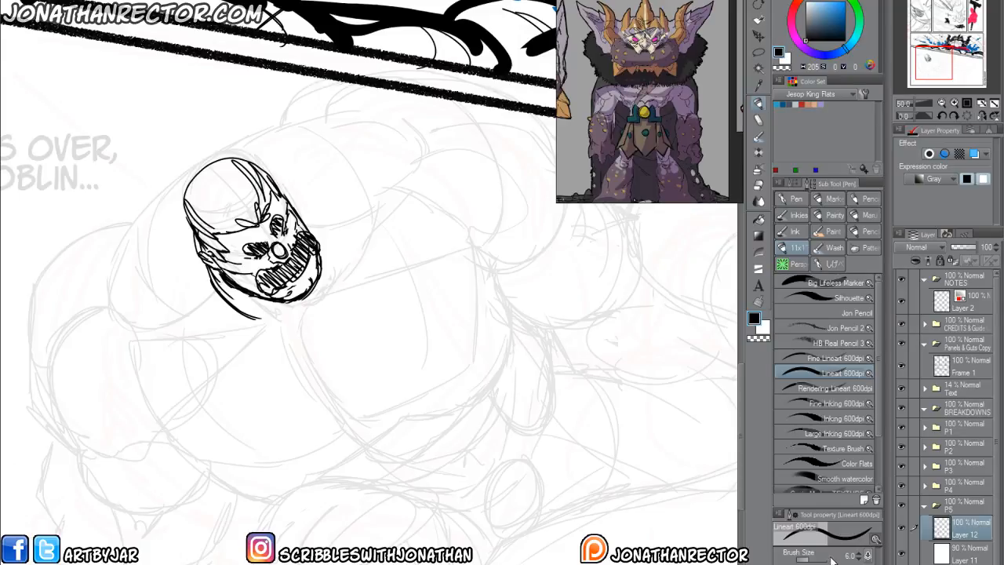
Remove the white fading layer and erase the old head construction lines beneath the finished face on the body sketch layer.
{"action": "left_click", "coordinate": [961, 551]}
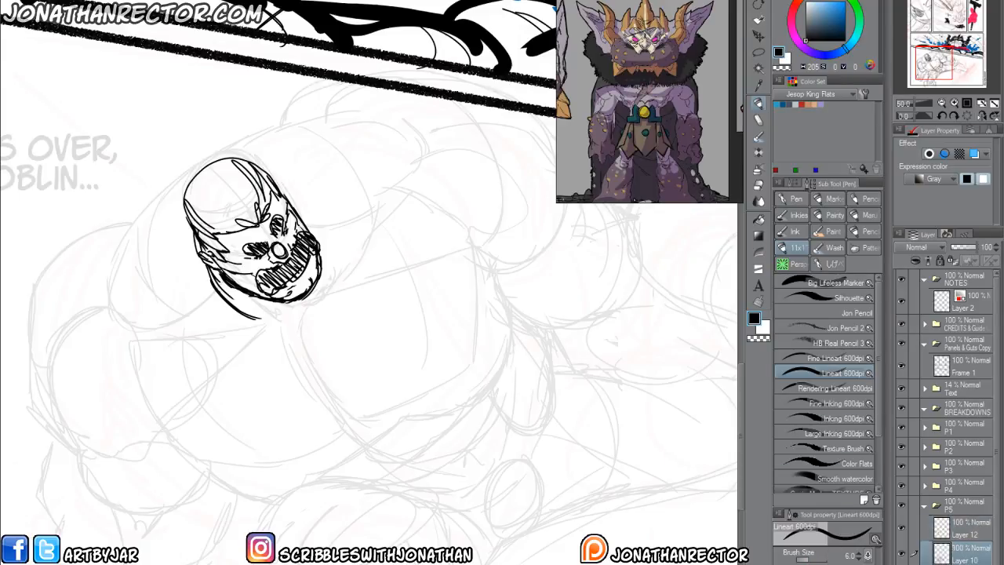
{"action": "key", "text": "Delete"}
{"action": "key", "text": "e"}
{"action": "mouse_move", "coordinate": [263, 220]}
{"action": "left_mouse_down"}
{"action": "mouse_move", "coordinate": [249, 193]}
{"action": "mouse_move", "coordinate": [224, 186]}
{"action": "mouse_move", "coordinate": [240, 216]}
{"action": "left_mouse_up"}
{"action": "mouse_move", "coordinate": [306, 312]}
{"action": "left_mouse_down"}
{"action": "mouse_move", "coordinate": [208, 239]}
{"action": "mouse_move", "coordinate": [214, 250]}
{"action": "mouse_move", "coordinate": [215, 185]}
{"action": "mouse_move", "coordinate": [253, 171]}
{"action": "mouse_move", "coordinate": [285, 216]}
{"action": "left_mouse_up"}
{"action": "scroll", "coordinate": [169, 267], "scroll_direction": "down", "scroll_amount": 2}
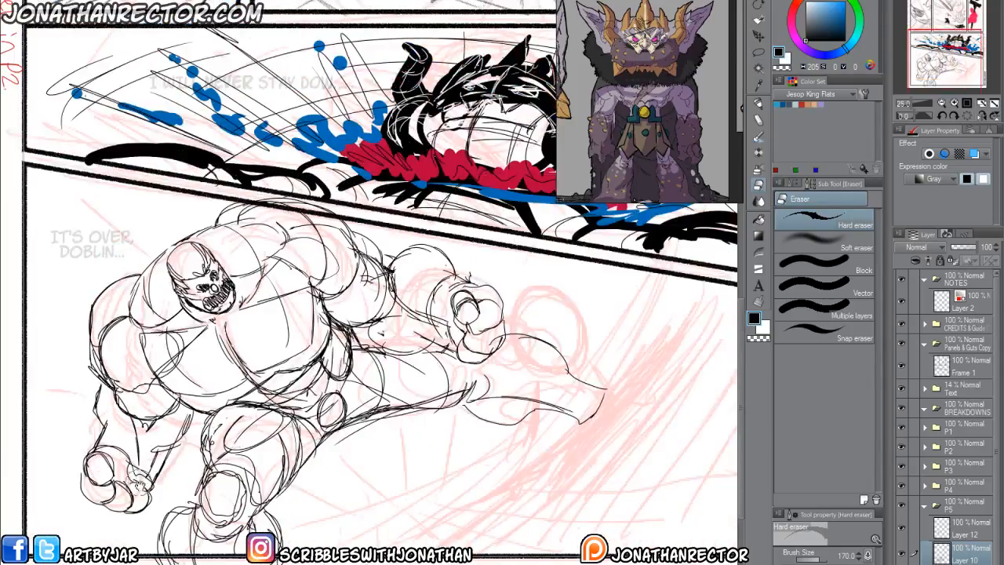
{"action": "left_click_drag", "start_coordinate": [136, 479], "coordinate": [135, 420]}
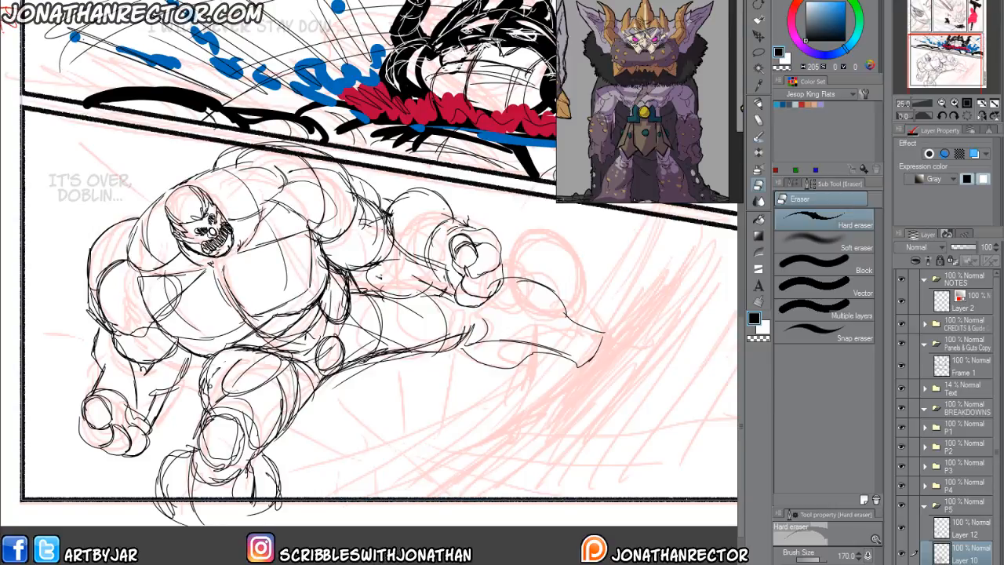
{"action": "key", "text": "ctrl+0"}
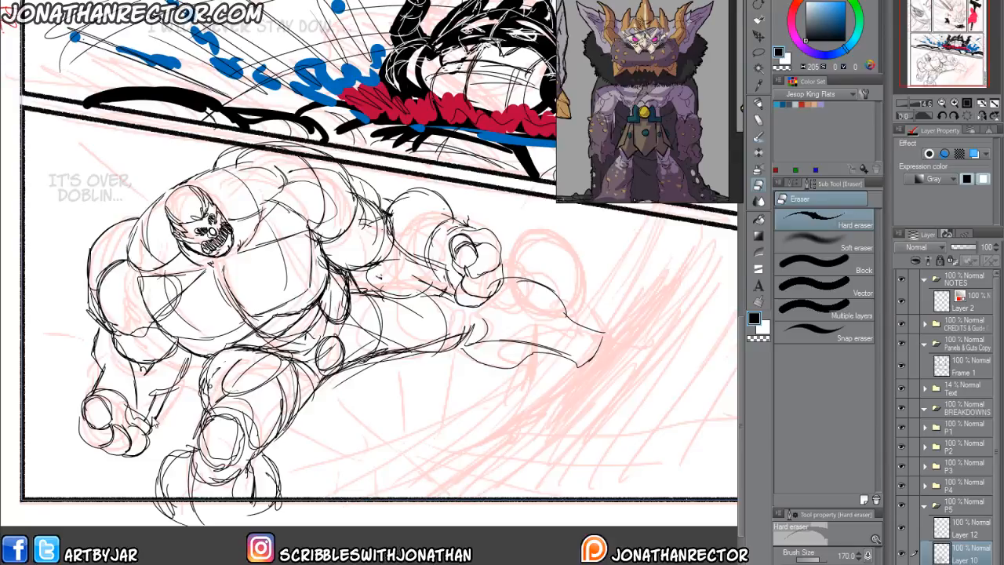
{"action": "left_click_drag", "start_coordinate": [138, 395], "coordinate": [196, 392]}
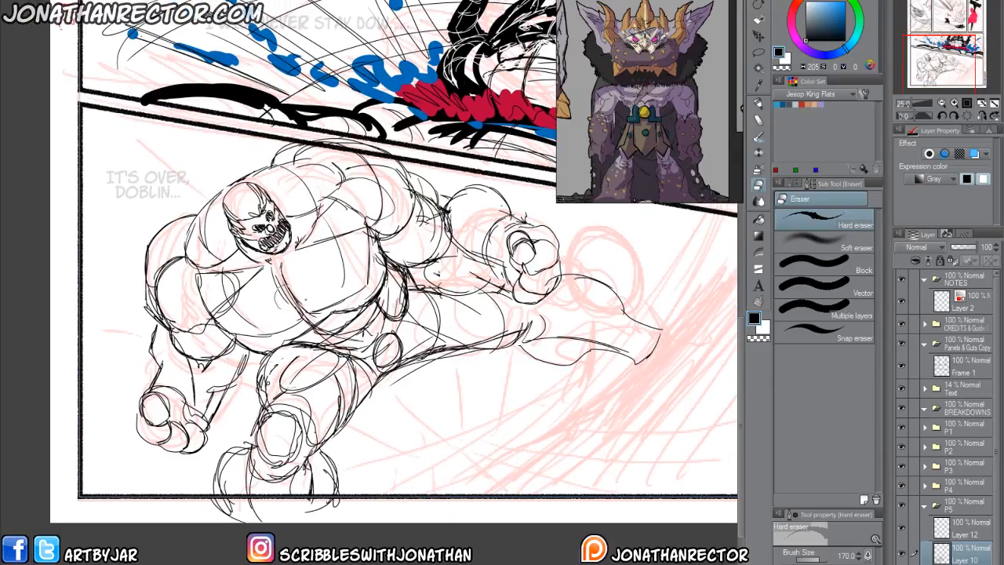
Scale down the face slightly, lower it within the head, and return to the body sketch layer.
{"action": "left_click", "coordinate": [932, 533]}
{"action": "key", "text": "ctrl+t"}
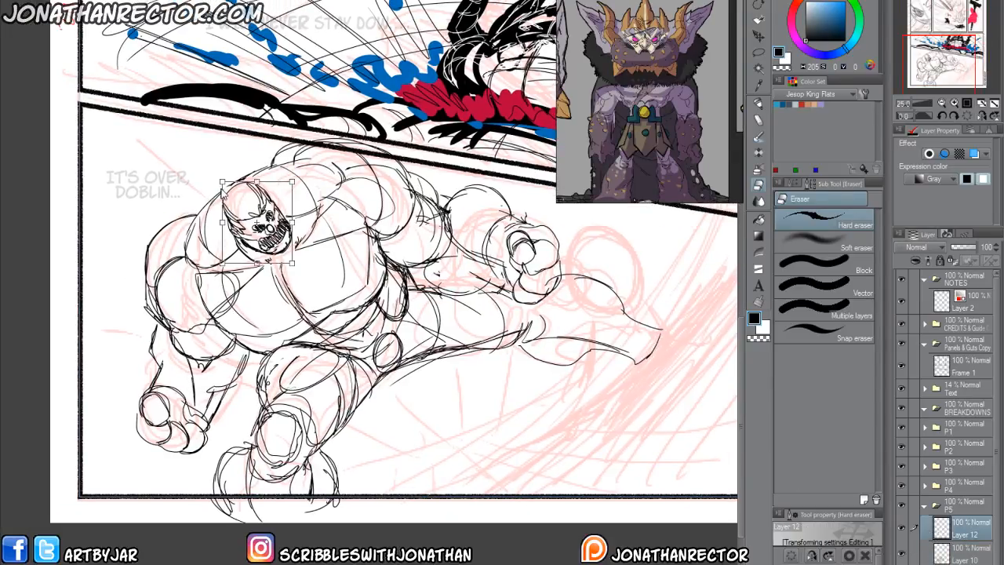
{"action": "left_click_drag", "start_coordinate": [222, 182], "coordinate": [231, 190]}
{"action": "left_click_drag", "start_coordinate": [254, 238], "coordinate": [257, 244]}
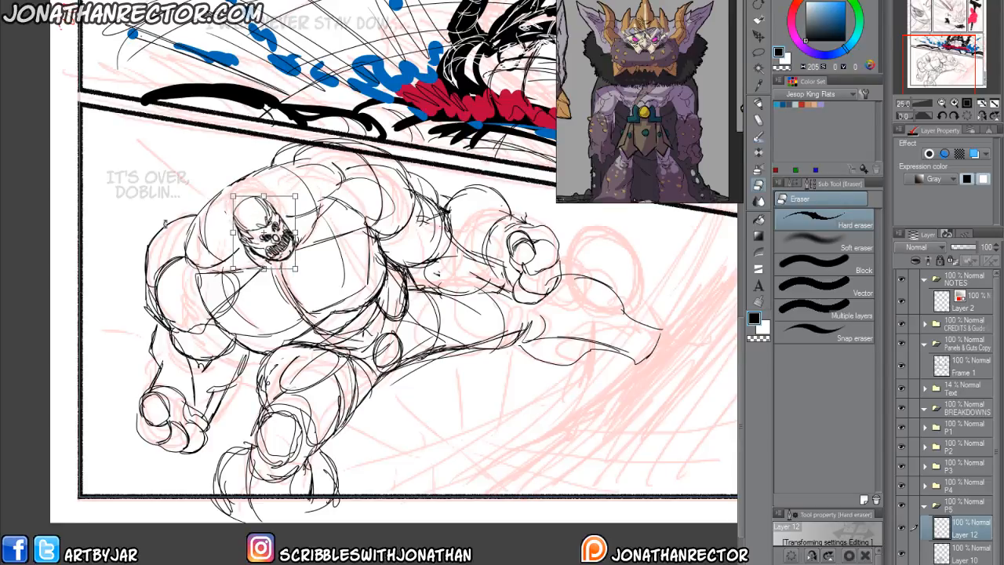
{"action": "key", "text": "Return"}
{"action": "left_click_drag", "start_coordinate": [135, 330], "coordinate": [223, 284]}
{"action": "left_click", "coordinate": [966, 556]}
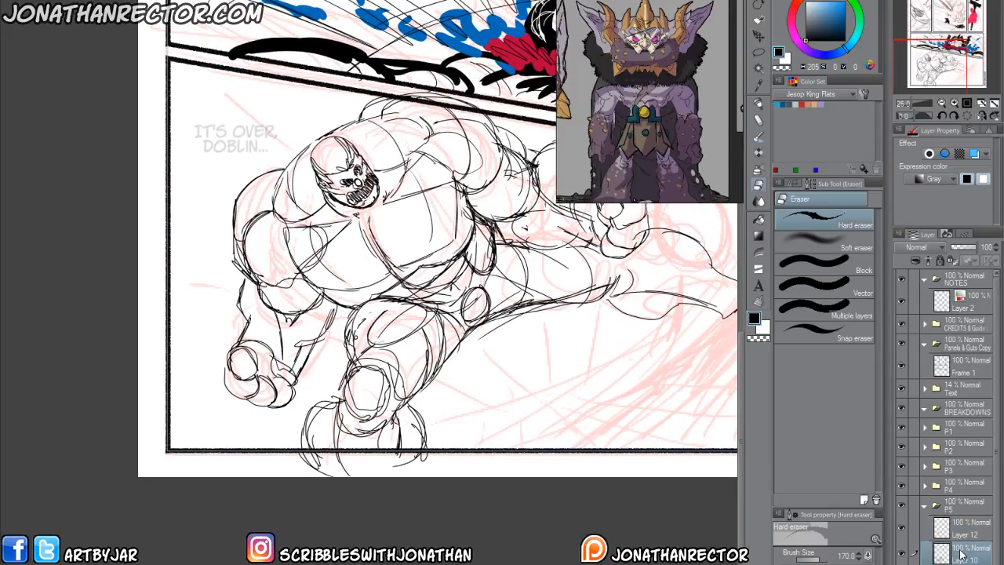
{"action": "left_click_drag", "start_coordinate": [220, 335], "coordinate": [251, 341]}
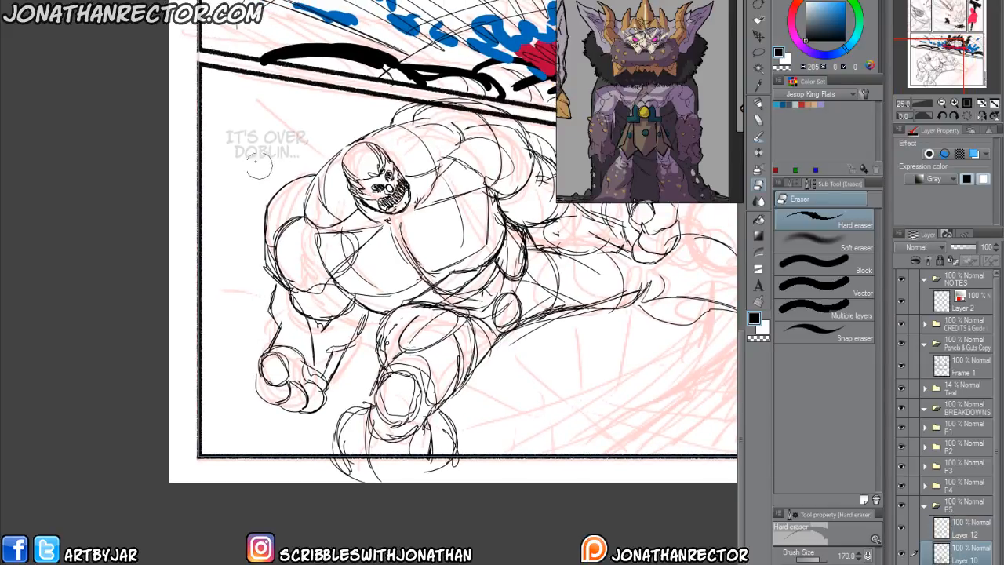
{"action": "key", "text": "m"}
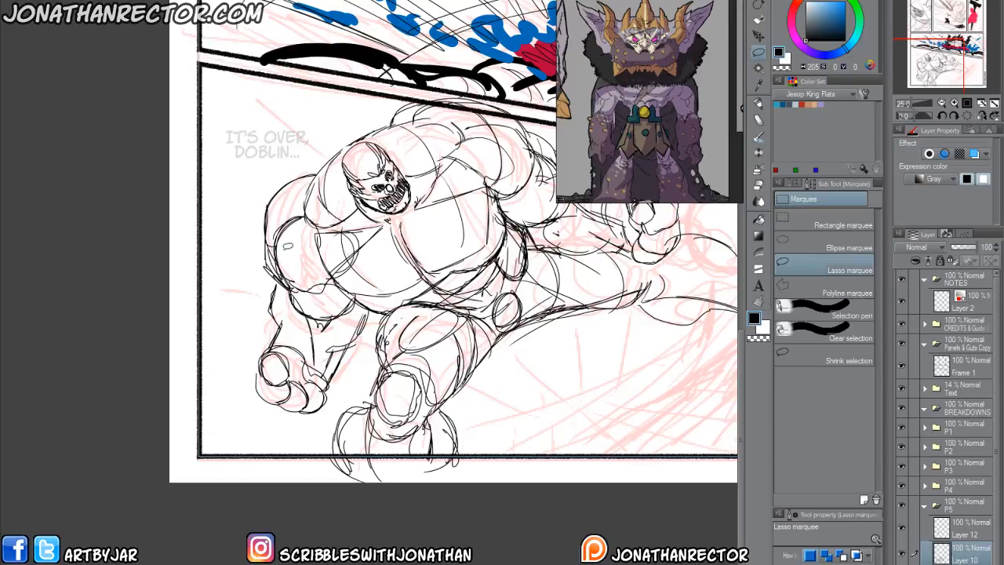
{"action": "mouse_move", "coordinate": [312, 149]}
{"action": "left_mouse_down"}
{"action": "mouse_move", "coordinate": [260, 273]}
{"action": "mouse_move", "coordinate": [318, 269]}
{"action": "left_mouse_up"}
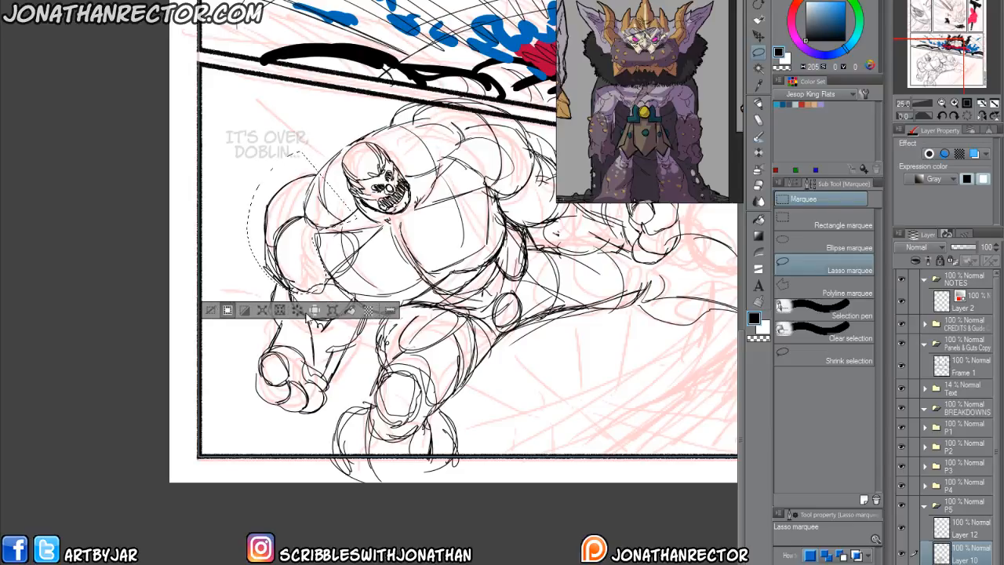
{"action": "left_click", "coordinate": [245, 297]}
{"action": "mouse_move", "coordinate": [242, 222]}
{"action": "left_mouse_down"}
{"action": "mouse_move", "coordinate": [247, 251]}
{"action": "mouse_move", "coordinate": [285, 284]}
{"action": "left_mouse_up"}
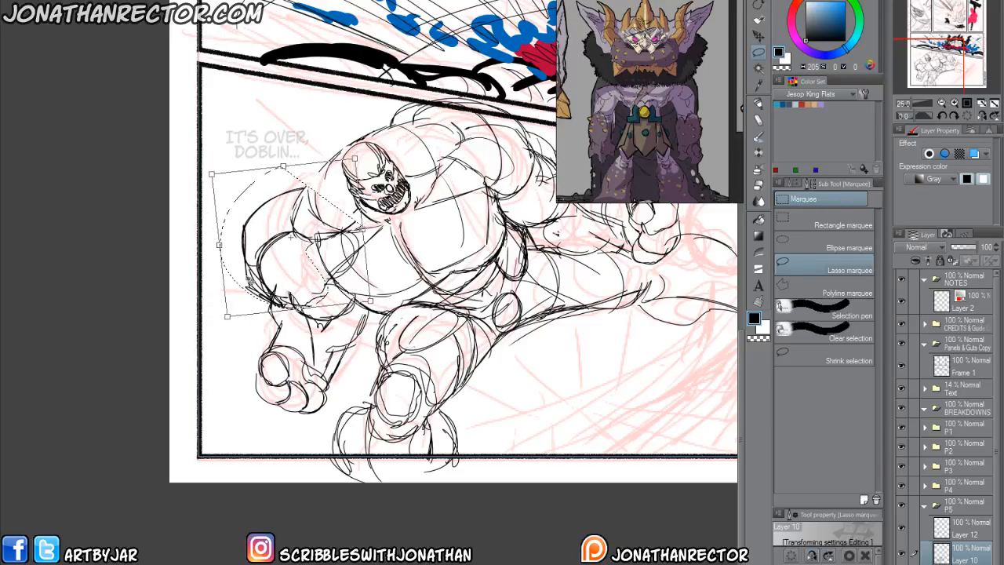
{"action": "key", "text": "Escape"}
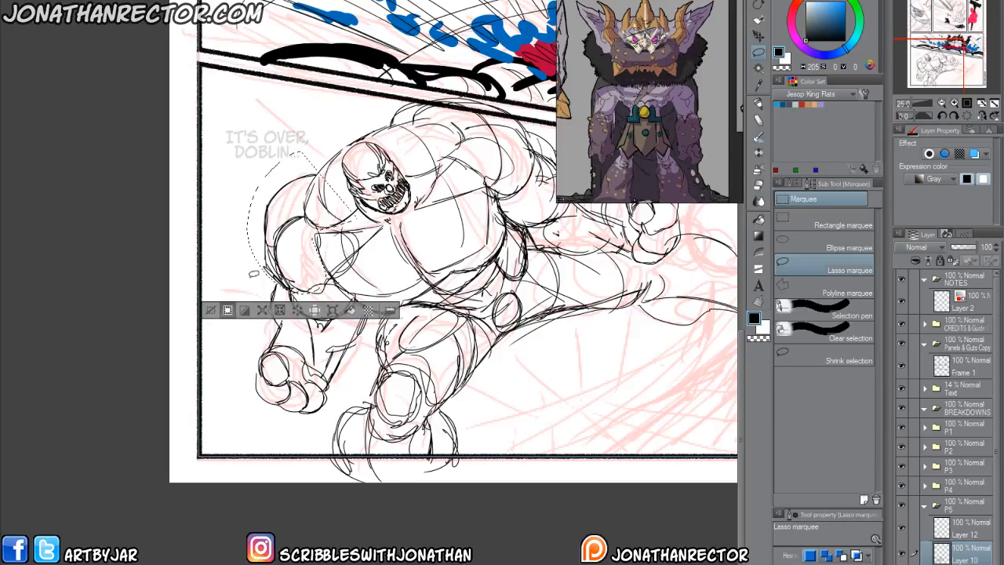
{"action": "left_click", "coordinate": [211, 311]}
Lasso both of the muscular figure's shoulders and arms, enlarge them outward from the torso, and clear the selection.
{"action": "scroll", "coordinate": [212, 314], "scroll_direction": "down", "scroll_amount": 2}
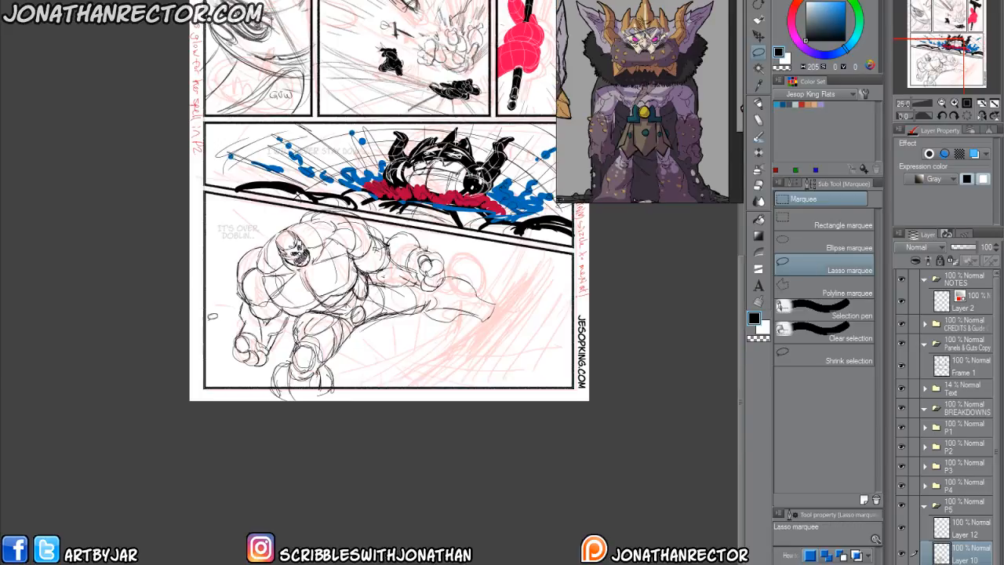
{"action": "left_click_drag", "start_coordinate": [241, 346], "coordinate": [251, 392]}
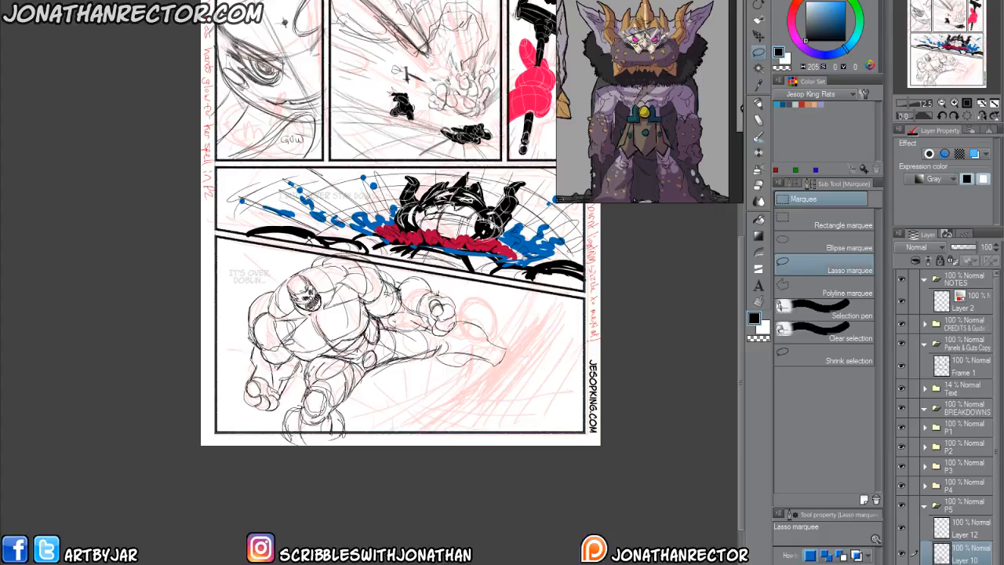
{"action": "mouse_move", "coordinate": [395, 322]}
{"action": "left_mouse_down"}
{"action": "mouse_move", "coordinate": [461, 317]}
{"action": "mouse_move", "coordinate": [361, 249]}
{"action": "left_mouse_up"}
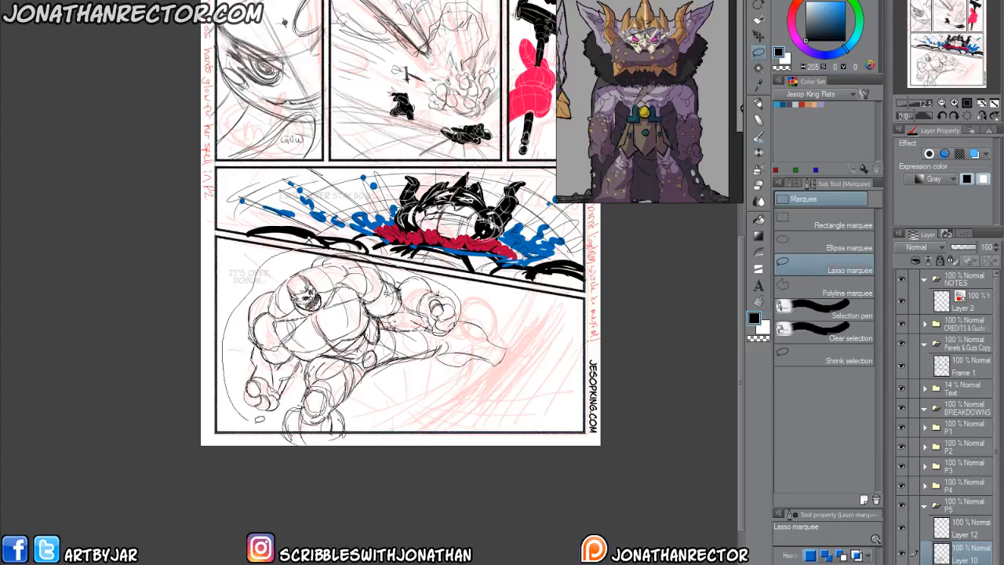
{"action": "left_click_drag", "start_coordinate": [253, 417], "coordinate": [380, 319]}
{"action": "left_click", "coordinate": [374, 440]}
{"action": "left_click_drag", "start_coordinate": [461, 424], "coordinate": [482, 441]}
{"action": "left_click_drag", "start_coordinate": [287, 390], "coordinate": [308, 368]}
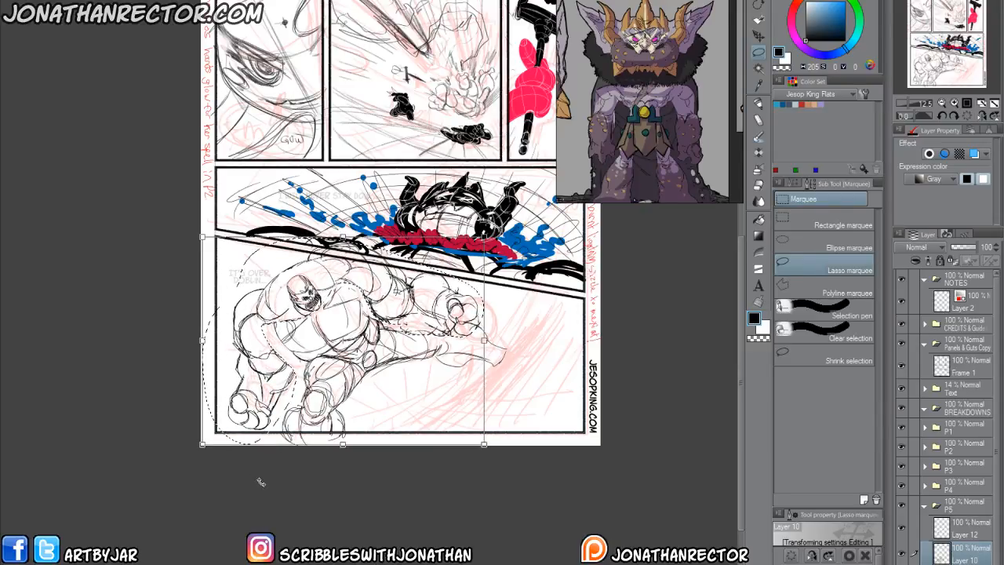
{"action": "key", "text": "Return"}
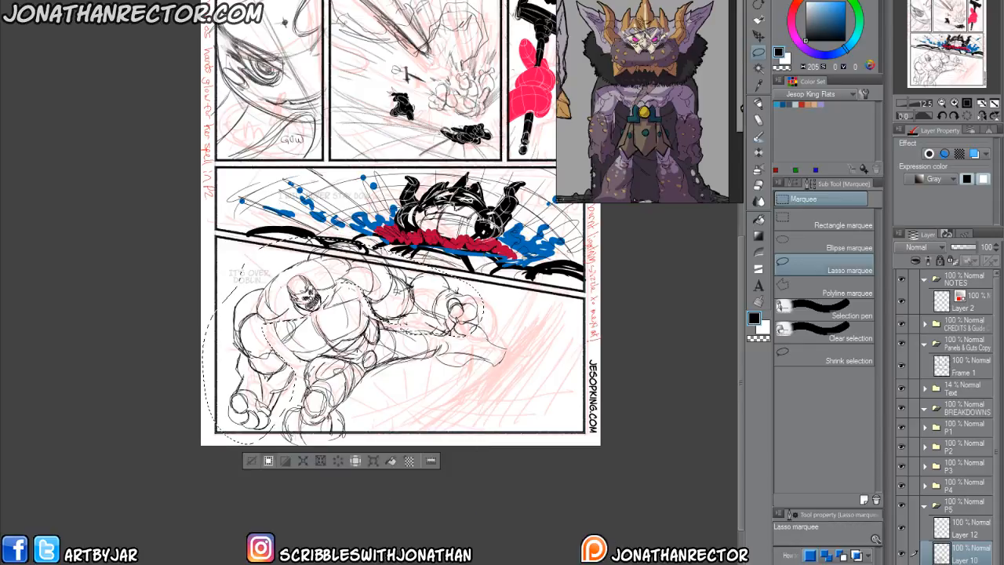
{"action": "key", "text": "ctrl+d"}
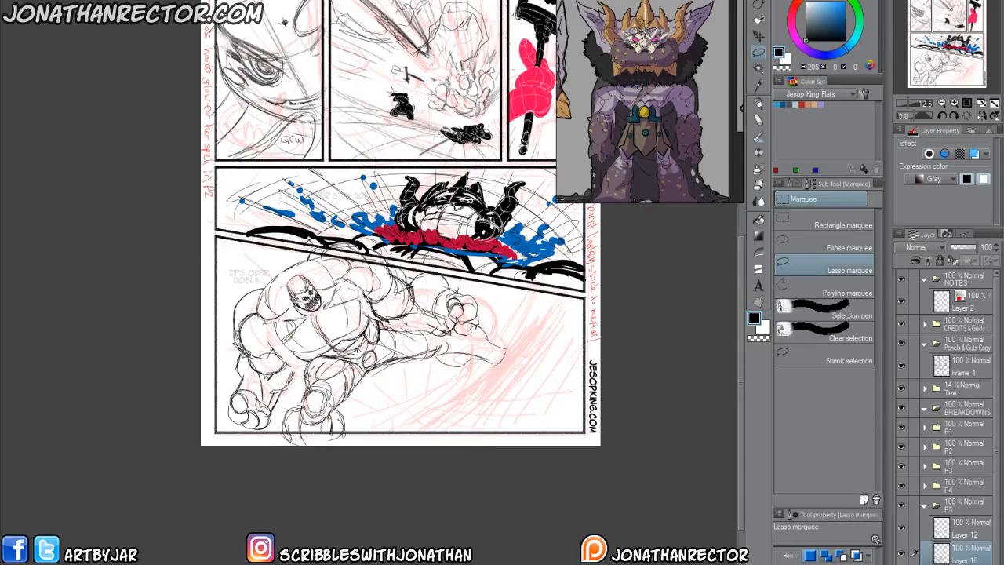
Redraw the armpit and lower chest lines to reconnect the enlarged near arm to the torso using the Lineart 600dpi pen.
{"action": "scroll", "coordinate": [245, 363], "scroll_direction": "up", "scroll_amount": 3}
{"action": "key", "text": "p"}
{"action": "left_click_drag", "start_coordinate": [312, 362], "coordinate": [332, 339]}
{"action": "left_click_drag", "start_coordinate": [321, 319], "coordinate": [337, 390]}
{"action": "left_click_drag", "start_coordinate": [333, 348], "coordinate": [345, 413]}
{"action": "mouse_move", "coordinate": [357, 374]}
{"action": "left_mouse_down"}
{"action": "mouse_move", "coordinate": [350, 401]}
{"action": "mouse_move", "coordinate": [354, 390]}
{"action": "left_mouse_up"}
{"action": "left_click_drag", "start_coordinate": [339, 346], "coordinate": [354, 362]}
{"action": "mouse_move", "coordinate": [324, 336]}
{"action": "left_mouse_down"}
{"action": "mouse_move", "coordinate": [358, 363]}
{"action": "mouse_move", "coordinate": [353, 358]}
{"action": "left_mouse_up"}
{"action": "mouse_move", "coordinate": [313, 348]}
{"action": "left_mouse_down"}
{"action": "mouse_move", "coordinate": [329, 339]}
{"action": "mouse_move", "coordinate": [381, 384]}
{"action": "left_mouse_up"}
{"action": "left_click_drag", "start_coordinate": [352, 371], "coordinate": [383, 382]}
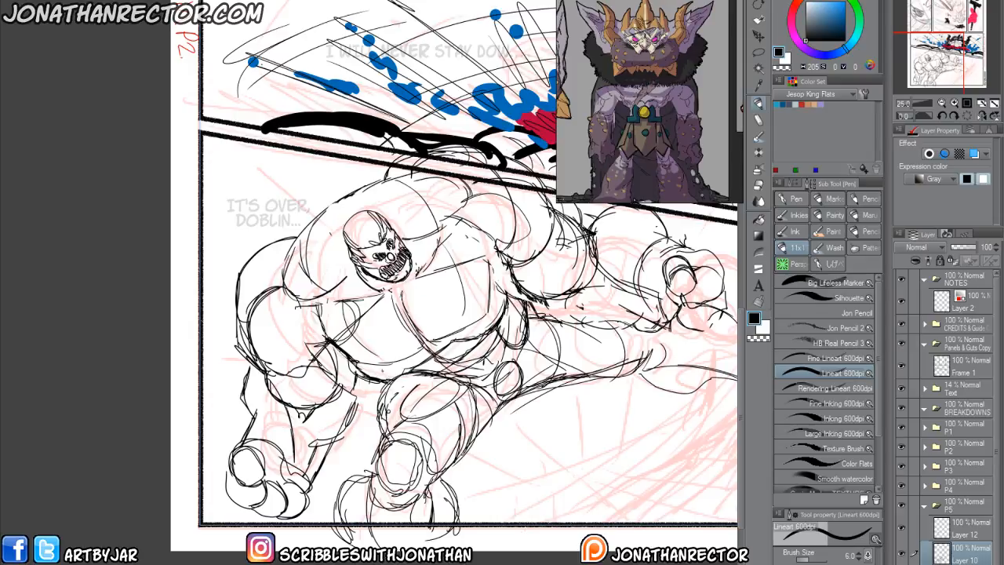
Add curved contour lines over the shoulder and neck muscles and draw a small circle on each pec.
{"action": "left_click_drag", "start_coordinate": [241, 308], "coordinate": [173, 380]}
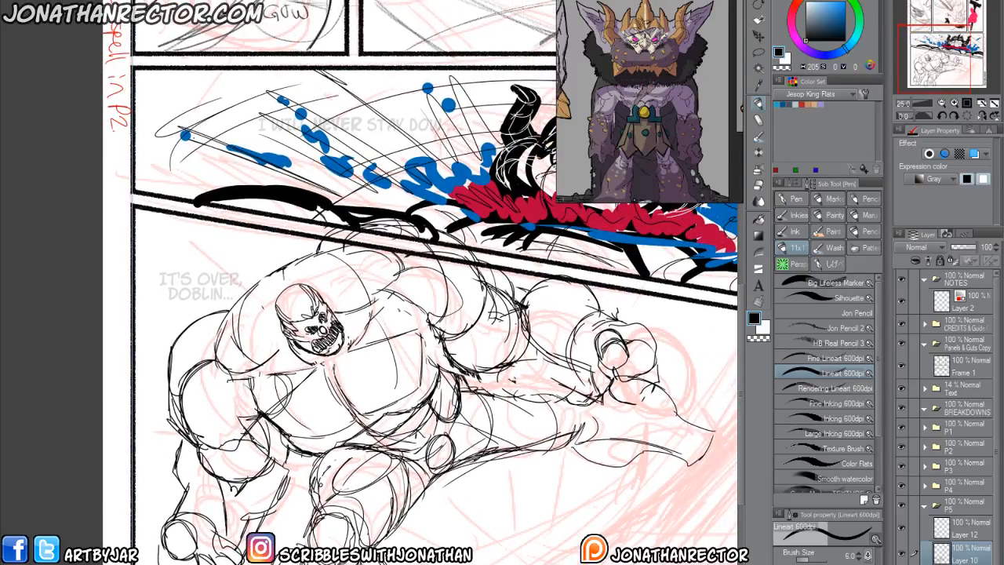
{"action": "mouse_move", "coordinate": [404, 447]}
{"action": "left_mouse_down"}
{"action": "mouse_move", "coordinate": [339, 389]}
{"action": "mouse_move", "coordinate": [322, 355]}
{"action": "left_mouse_up"}
{"action": "mouse_move", "coordinate": [294, 277]}
{"action": "left_mouse_down"}
{"action": "mouse_move", "coordinate": [289, 293]}
{"action": "mouse_move", "coordinate": [260, 295]}
{"action": "mouse_move", "coordinate": [304, 365]}
{"action": "mouse_move", "coordinate": [265, 282]}
{"action": "mouse_move", "coordinate": [265, 377]}
{"action": "left_mouse_up"}
{"action": "left_click_drag", "start_coordinate": [239, 291], "coordinate": [231, 384]}
{"action": "mouse_move", "coordinate": [314, 252]}
{"action": "left_mouse_down"}
{"action": "mouse_move", "coordinate": [359, 322]}
{"action": "mouse_move", "coordinate": [384, 298]}
{"action": "left_mouse_up"}
{"action": "left_click_drag", "start_coordinate": [346, 238], "coordinate": [405, 281]}
{"action": "mouse_move", "coordinate": [307, 399]}
{"action": "left_mouse_down"}
{"action": "mouse_move", "coordinate": [276, 397]}
{"action": "mouse_move", "coordinate": [288, 408]}
{"action": "left_mouse_up"}
{"action": "mouse_move", "coordinate": [395, 338]}
{"action": "left_mouse_down"}
{"action": "mouse_move", "coordinate": [372, 353]}
{"action": "mouse_move", "coordinate": [399, 334]}
{"action": "mouse_move", "coordinate": [406, 358]}
{"action": "mouse_move", "coordinate": [293, 422]}
{"action": "left_mouse_up"}
{"action": "left_click_drag", "start_coordinate": [307, 388], "coordinate": [280, 423]}
{"action": "left_click_drag", "start_coordinate": [281, 372], "coordinate": [270, 397]}
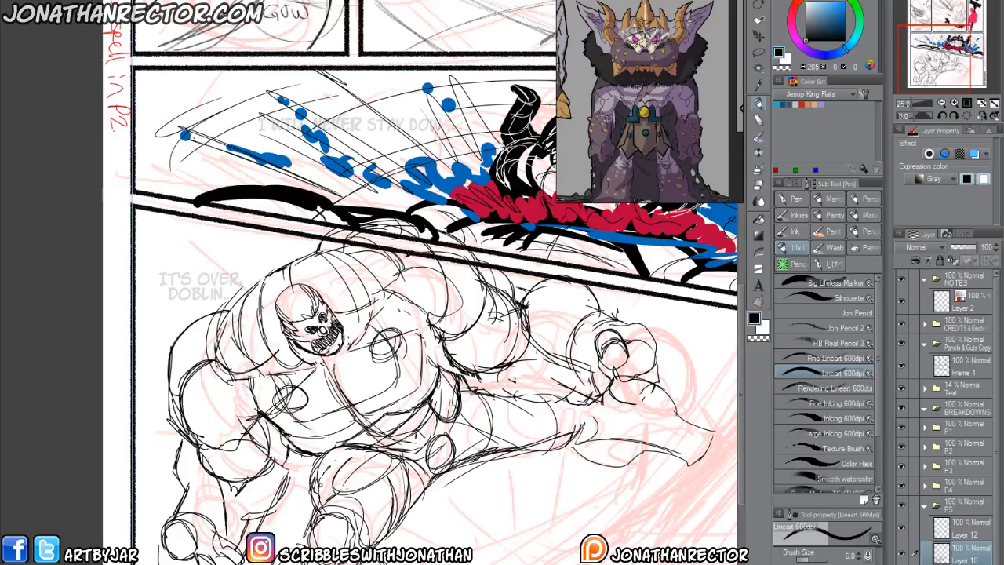
Strengthen the curved lines along the far side of the torso and add a small circle beside the waist.
{"action": "mouse_move", "coordinate": [378, 448]}
{"action": "left_mouse_down"}
{"action": "mouse_move", "coordinate": [432, 421]}
{"action": "mouse_move", "coordinate": [446, 372]}
{"action": "left_mouse_up"}
{"action": "mouse_move", "coordinate": [447, 372]}
{"action": "left_mouse_down"}
{"action": "mouse_move", "coordinate": [404, 443]}
{"action": "mouse_move", "coordinate": [381, 448]}
{"action": "left_mouse_up"}
{"action": "mouse_move", "coordinate": [445, 390]}
{"action": "left_mouse_down"}
{"action": "mouse_move", "coordinate": [402, 458]}
{"action": "mouse_move", "coordinate": [391, 447]}
{"action": "left_mouse_up"}
{"action": "left_click_drag", "start_coordinate": [481, 382], "coordinate": [459, 418]}
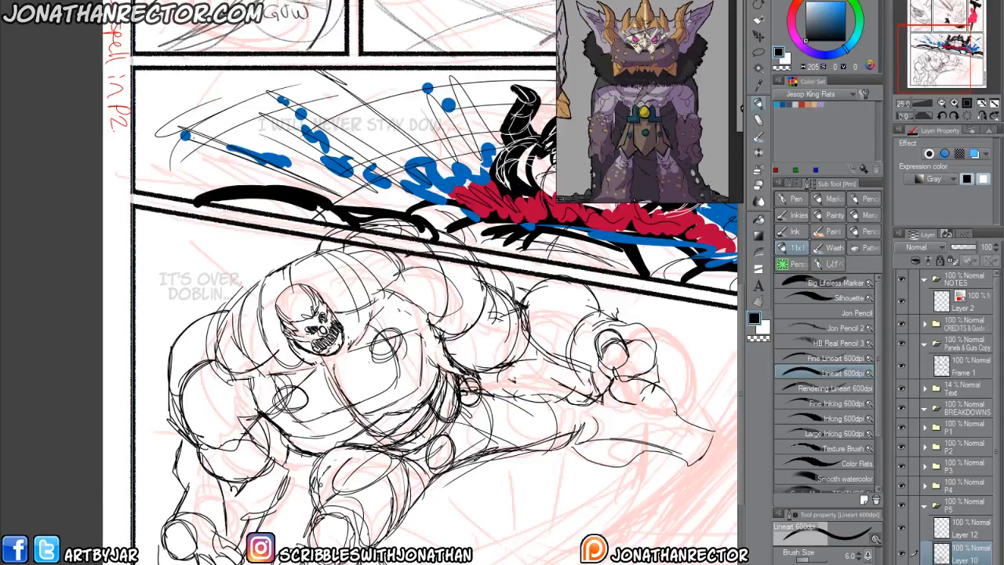
Draw contour curves across the outstretched thigh and around the near upper arm.
{"action": "scroll", "coordinate": [424, 314], "scroll_direction": "down", "scroll_amount": 2}
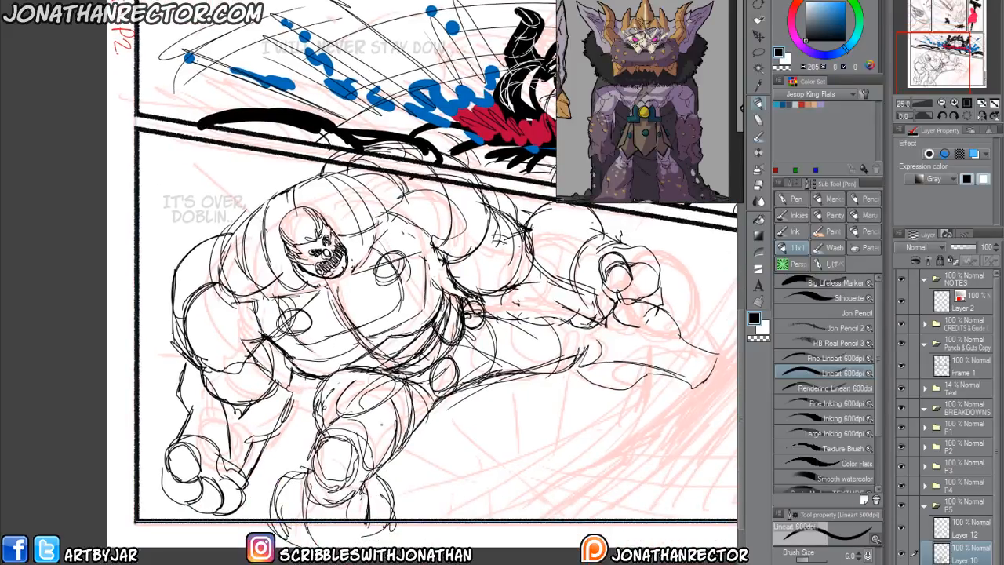
{"action": "mouse_move", "coordinate": [448, 353]}
{"action": "left_mouse_down"}
{"action": "mouse_move", "coordinate": [548, 369]}
{"action": "mouse_move", "coordinate": [502, 350]}
{"action": "left_mouse_up"}
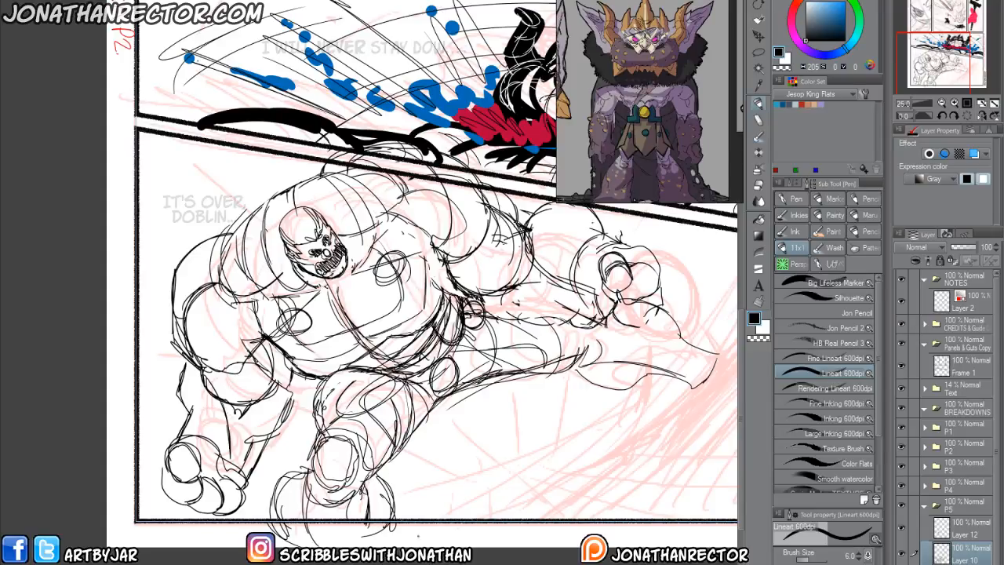
{"action": "left_click_drag", "start_coordinate": [348, 395], "coordinate": [310, 420]}
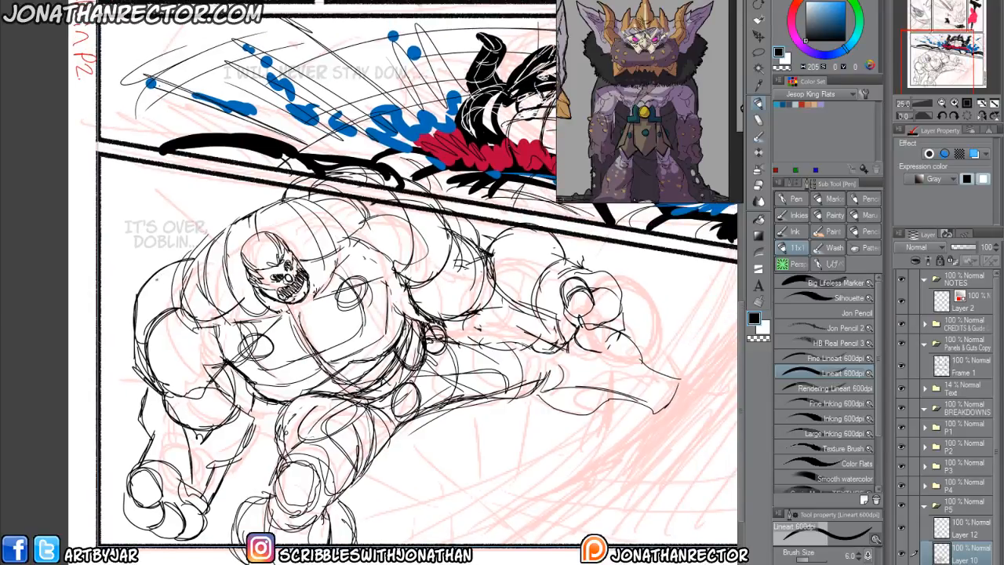
{"action": "left_click_drag", "start_coordinate": [150, 277], "coordinate": [170, 319]}
{"action": "left_click_drag", "start_coordinate": [185, 375], "coordinate": [146, 331]}
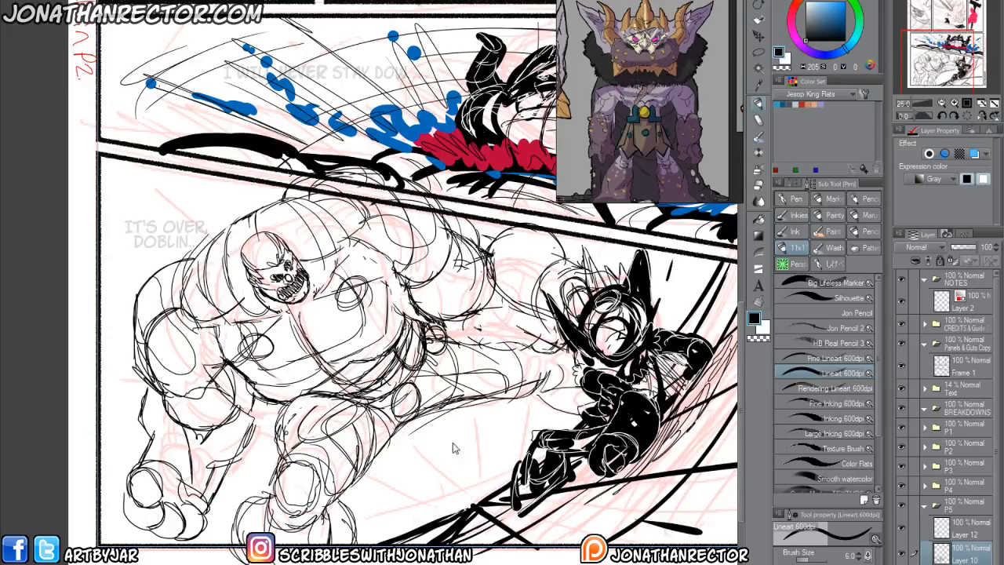
Open the page 49 breakdown file, JK_Chap1_pg49.clip, from the chapter's 4Breakdowns folder.
{"action": "scroll", "coordinate": [134, 358], "scroll_direction": "down", "scroll_amount": 3}
{"action": "left_click_drag", "start_coordinate": [205, 438], "coordinate": [212, 486]}
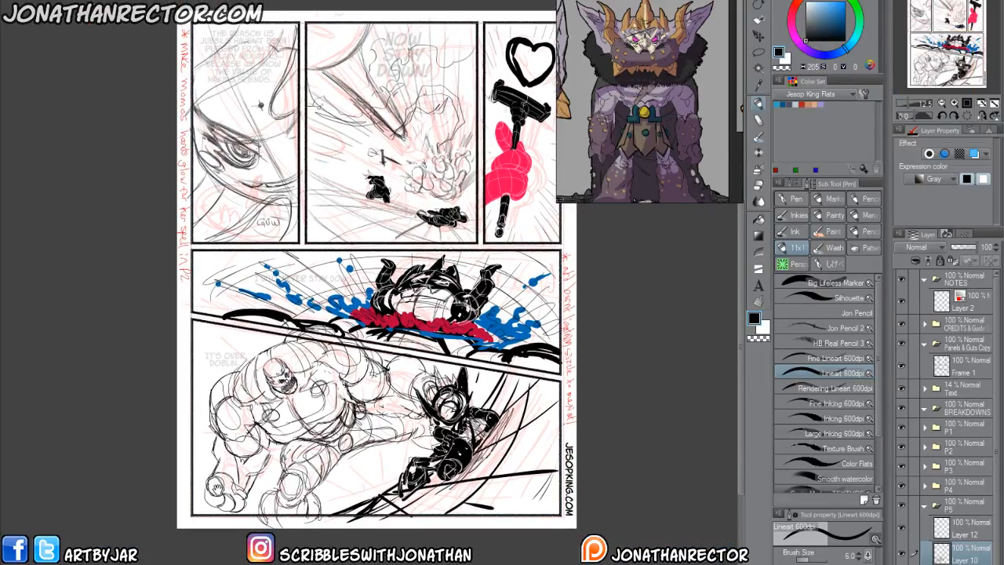
{"action": "left_click_drag", "start_coordinate": [168, 188], "coordinate": [138, 199]}
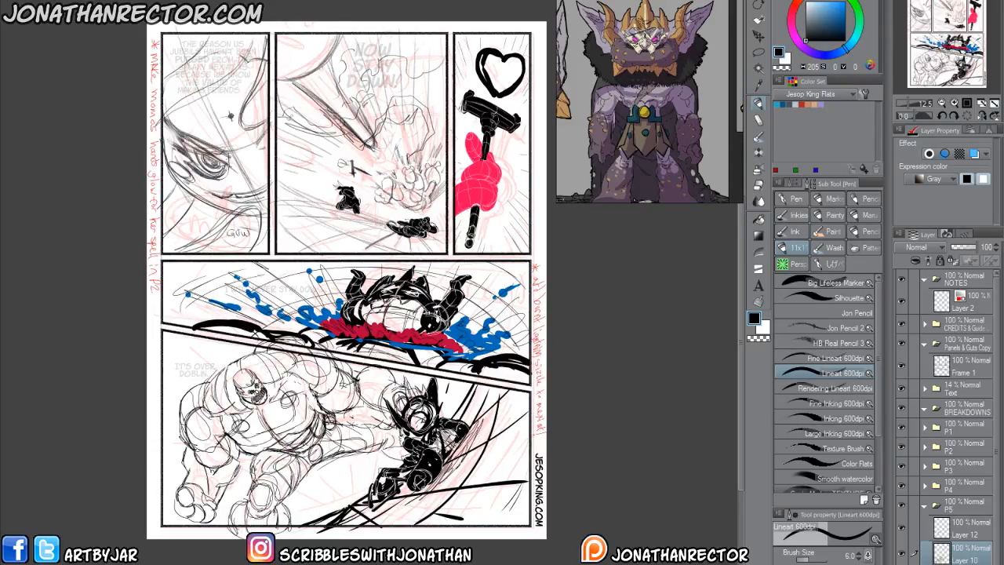
{"action": "key", "text": "ctrl+o"}
{"action": "left_click_drag", "start_coordinate": [524, 125], "coordinate": [422, 208]}
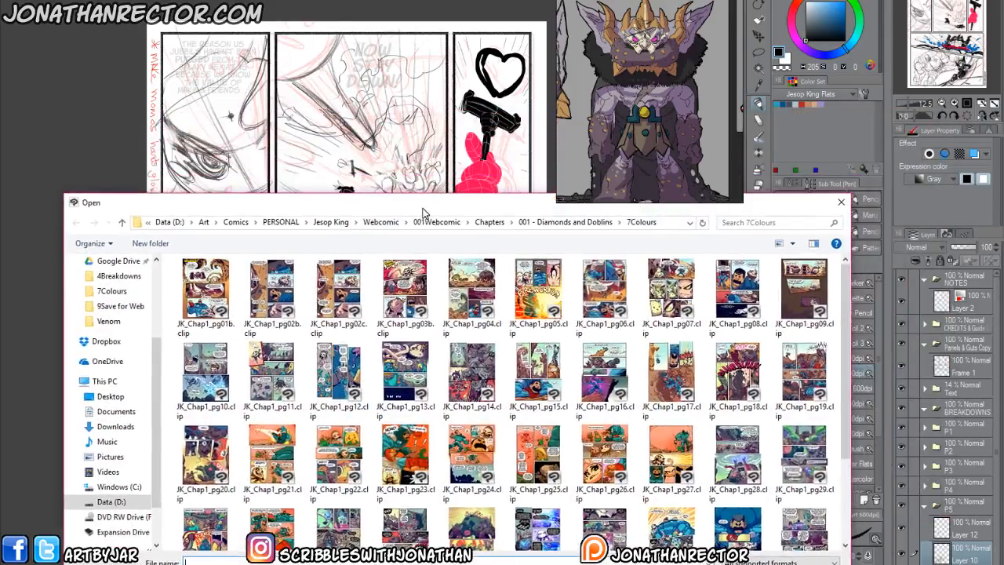
{"action": "left_click", "coordinate": [566, 223]}
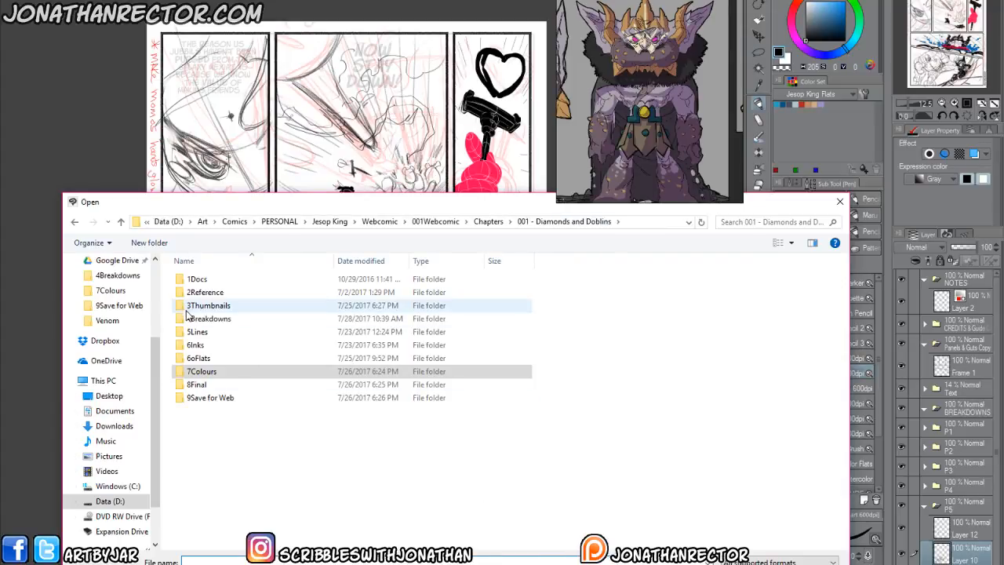
{"action": "double_click", "coordinate": [188, 320]}
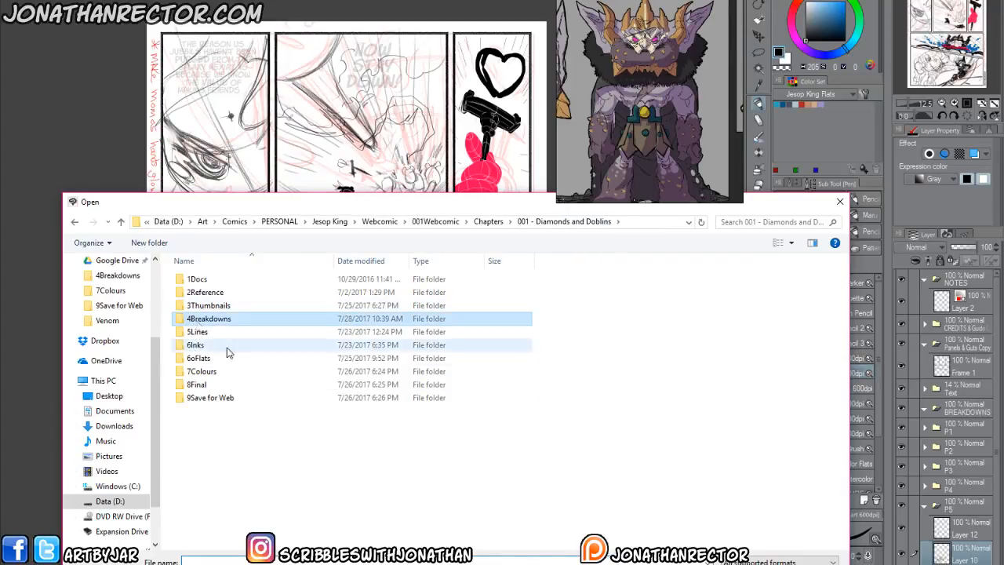
{"action": "scroll", "coordinate": [847, 404], "scroll_direction": "down", "scroll_amount": 5}
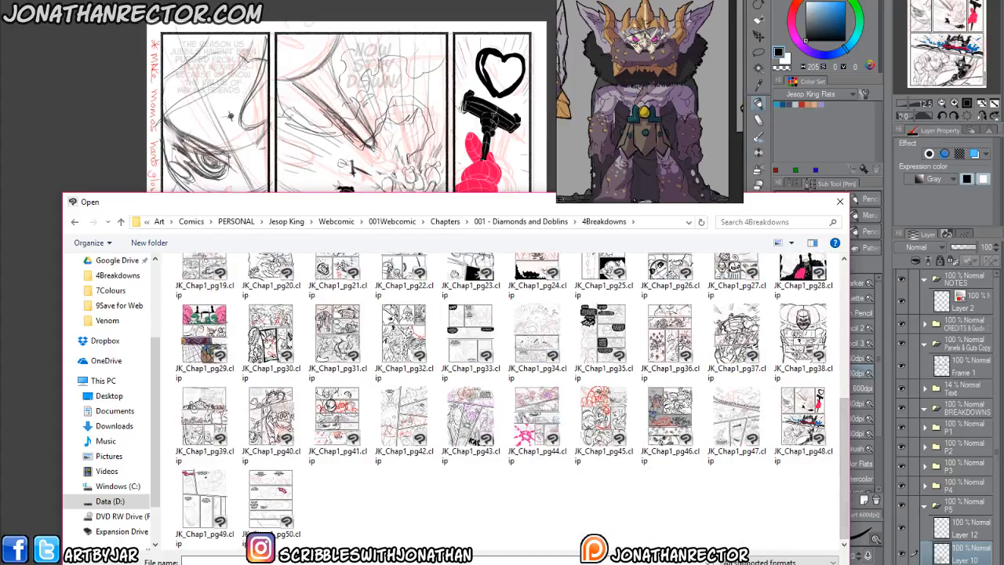
{"action": "left_click", "coordinate": [208, 514]}
{"action": "double_click", "coordinate": [208, 514]}
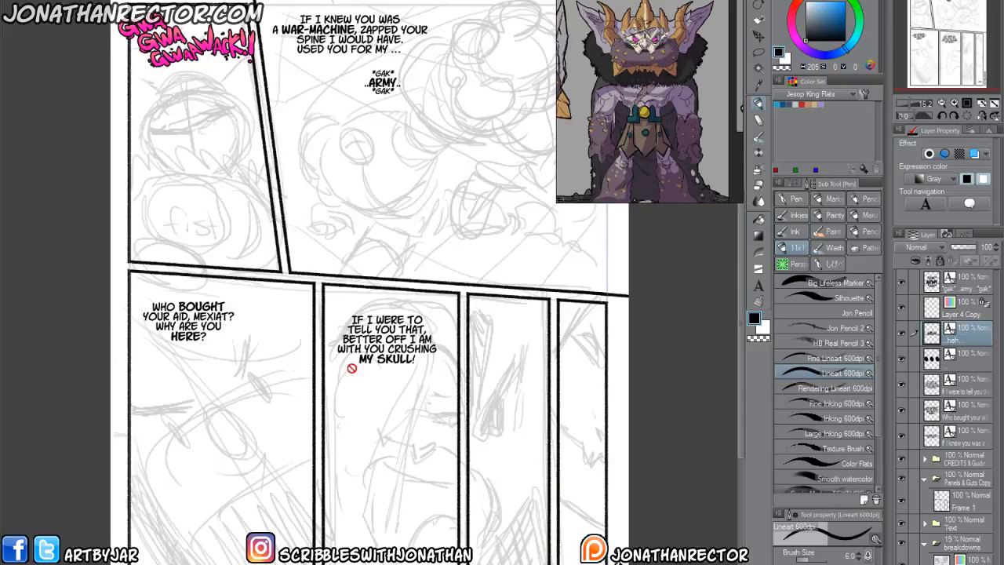
Move all the loose lettering layers into the Text folder and set the folder's opacity to 12%.
{"action": "left_click_drag", "start_coordinate": [328, 402], "coordinate": [332, 461]}
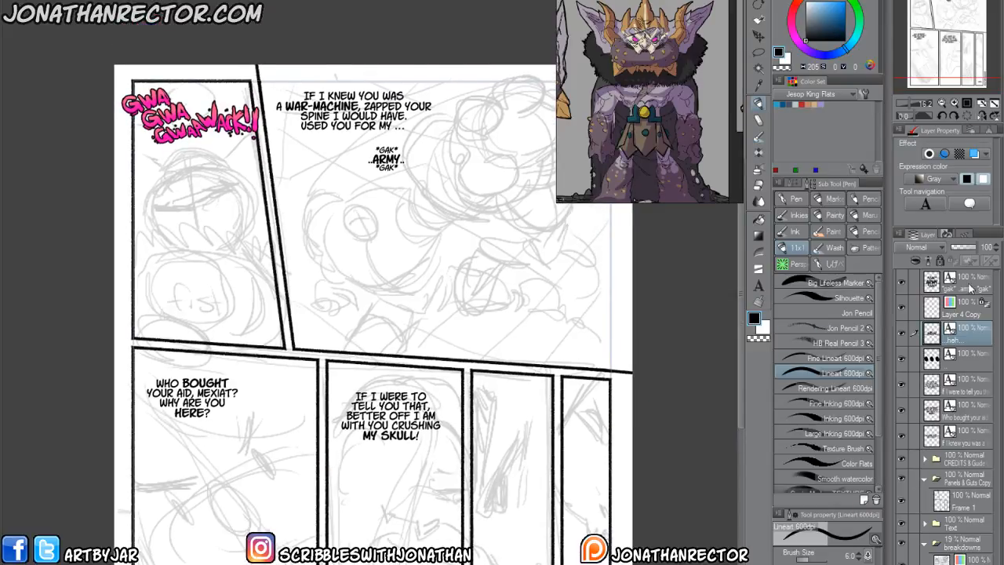
{"action": "left_click", "coordinate": [965, 288]}
{"action": "left_click", "coordinate": [965, 444], "text": "shift"}
{"action": "left_click_drag", "start_coordinate": [968, 444], "coordinate": [960, 518]}
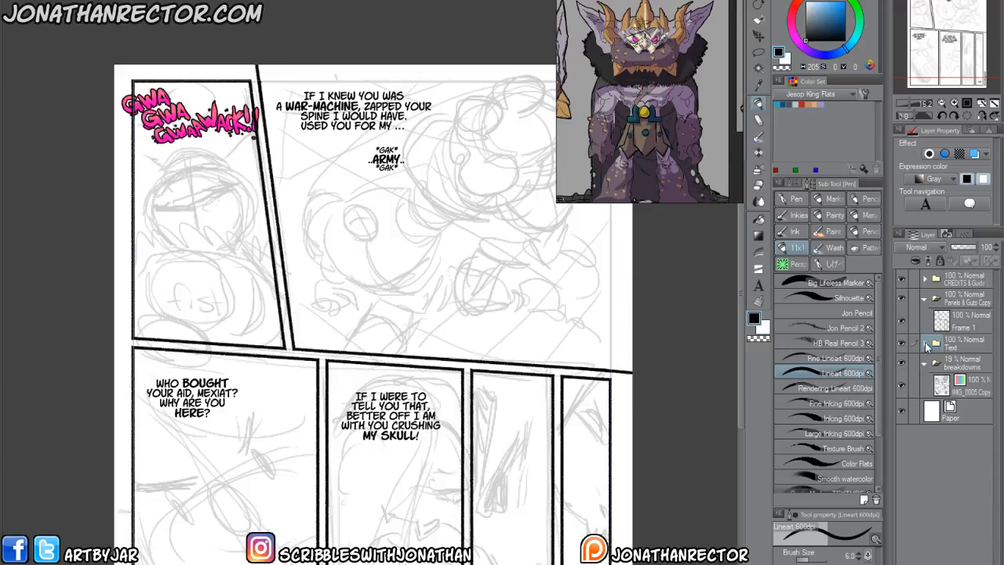
{"action": "left_click", "coordinate": [954, 345]}
{"action": "left_click", "coordinate": [956, 247]}
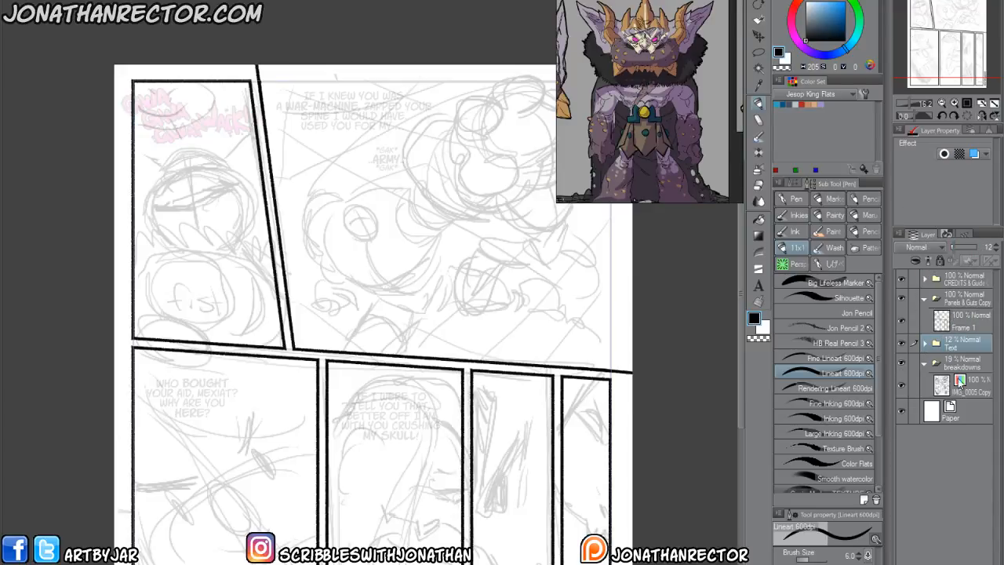
Apply a red layer color to the breakdowns folder, collapse it and rename it THUMB.
{"action": "left_click", "coordinate": [953, 369]}
{"action": "left_click", "coordinate": [974, 154]}
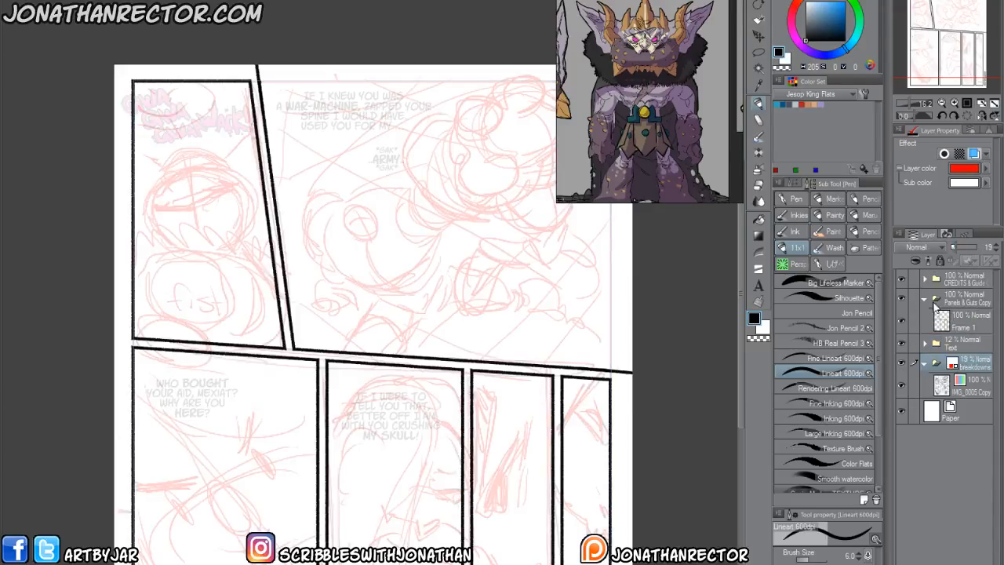
{"action": "left_click", "coordinate": [924, 363]}
{"action": "type", "text": "THUMB"}
{"action": "key", "text": "Return"}
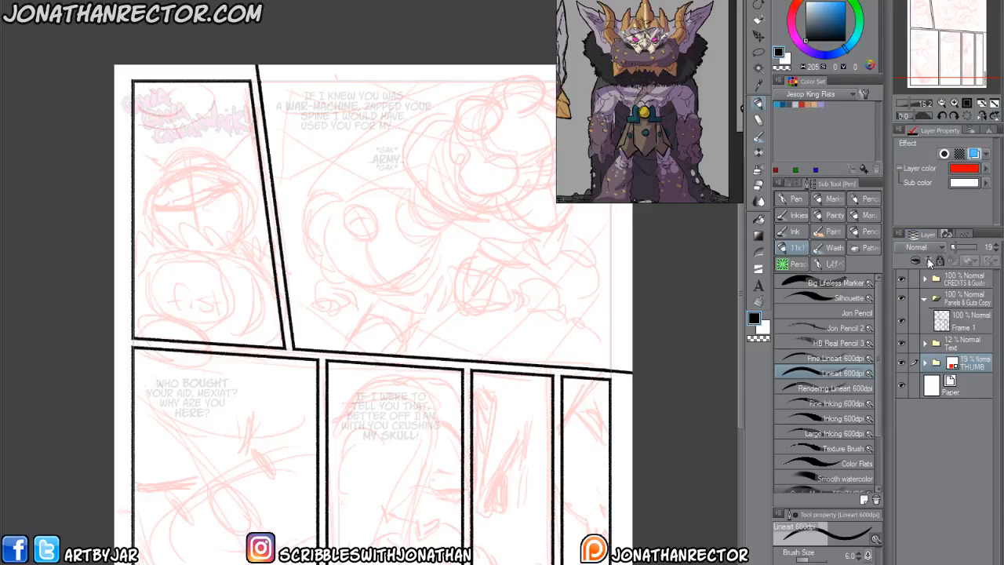
Run the Coloring Folders auto action above the THUMB folder and rename its new parent folder BREAKDOWNS.
{"action": "left_click", "coordinate": [947, 233]}
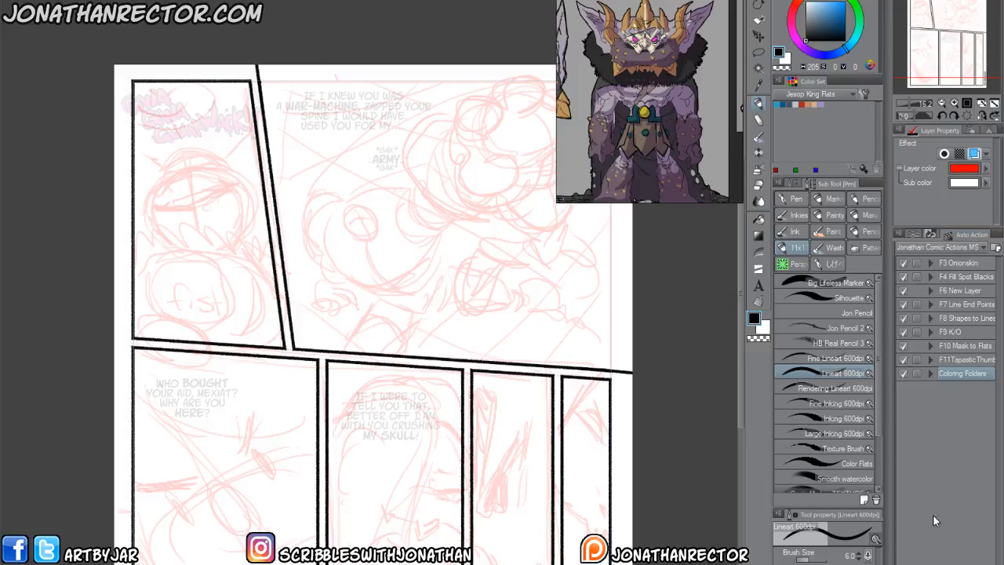
{"action": "left_click", "coordinate": [914, 235]}
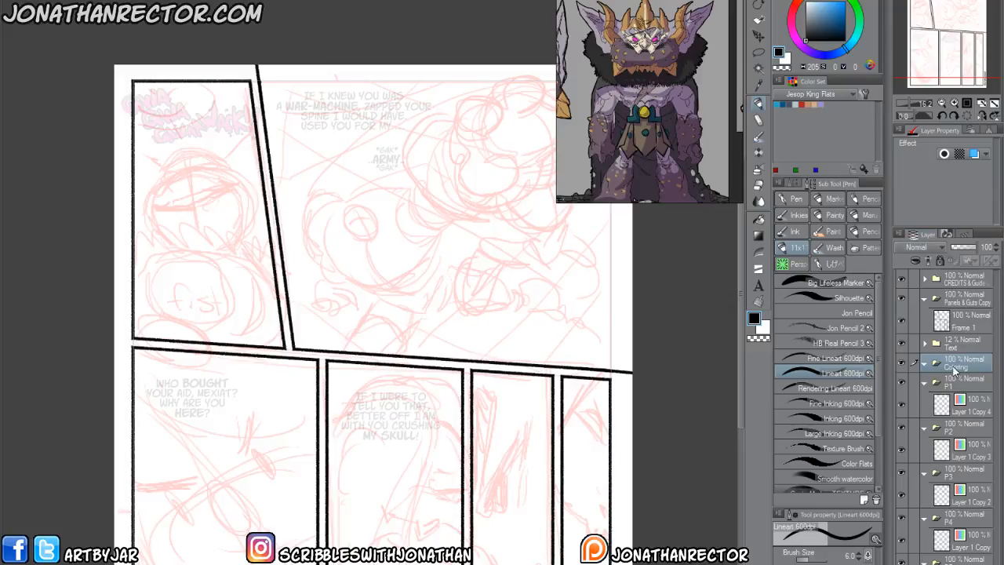
{"action": "double_click", "coordinate": [959, 364]}
{"action": "type", "text": "BREAKDOWNS"}
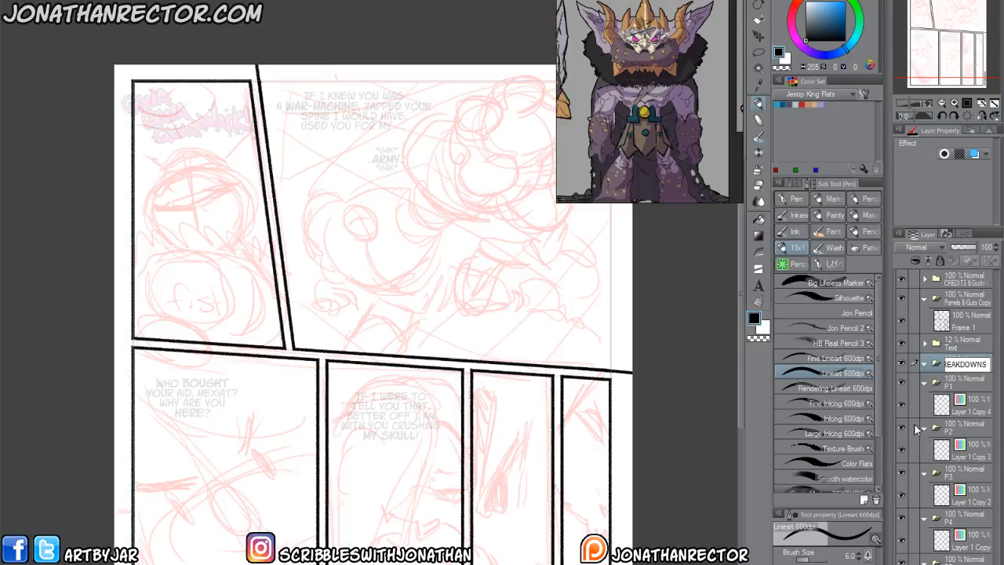
{"action": "key", "text": "Return"}
Move all the panel folders from P1 onward into the BREAKDOWNS folder and select the layer inside P1.
{"action": "left_click", "coordinate": [959, 386]}
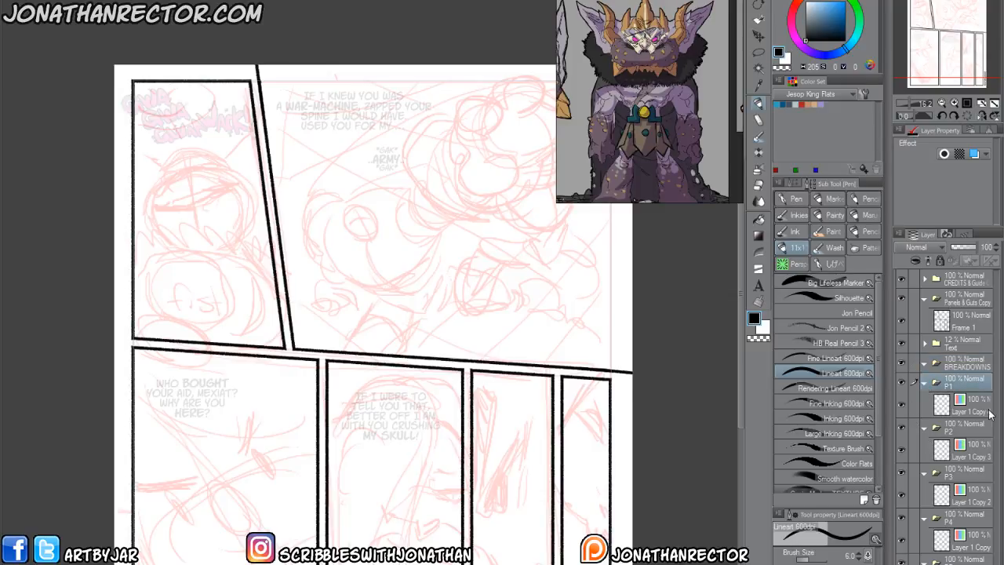
{"action": "left_click", "coordinate": [970, 563], "text": "shift"}
{"action": "left_click_drag", "start_coordinate": [950, 383], "coordinate": [945, 365]}
{"action": "left_click", "coordinate": [925, 363]}
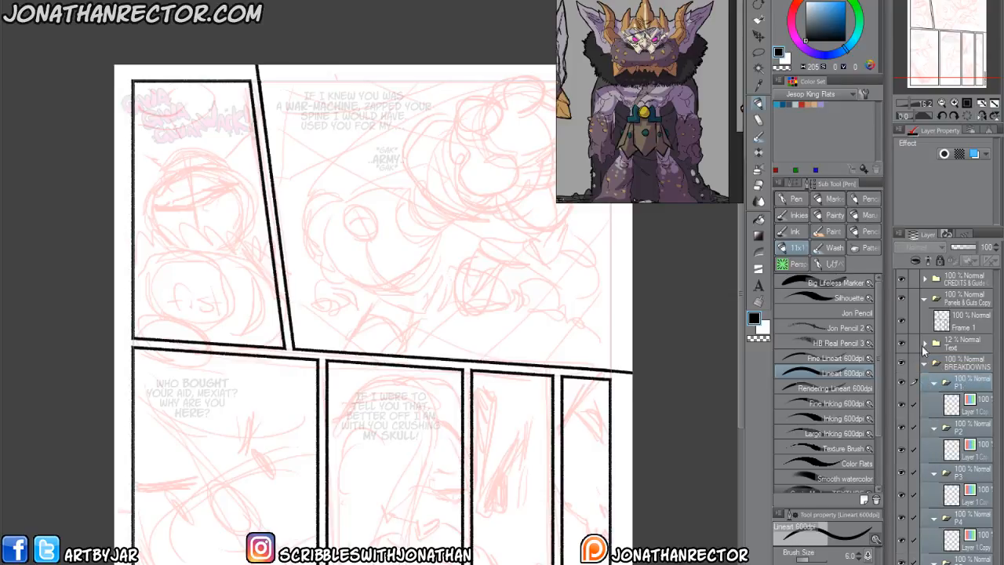
{"action": "left_click", "coordinate": [972, 409]}
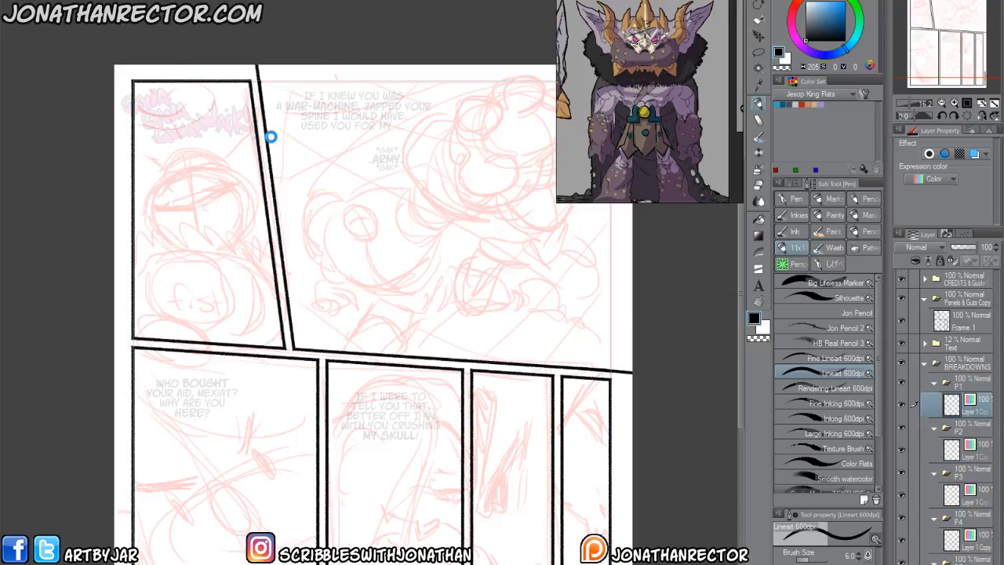
{"action": "left_click", "coordinate": [284, 0]}
{"action": "mouse_move", "coordinate": [314, 0]}
{"action": "left_click", "coordinate": [470, 0]}
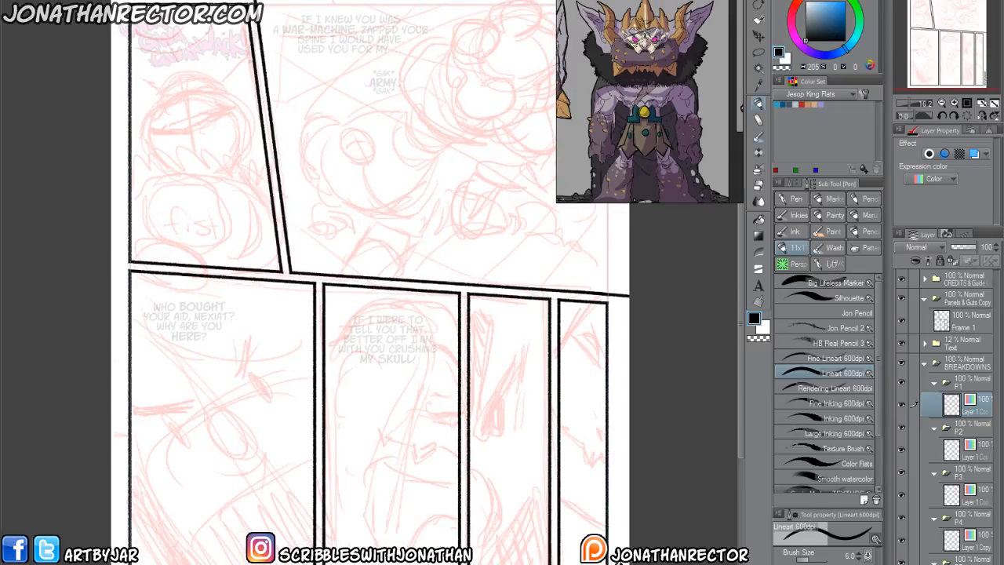
{"action": "left_click_drag", "start_coordinate": [235, 0], "coordinate": [236, 47]}
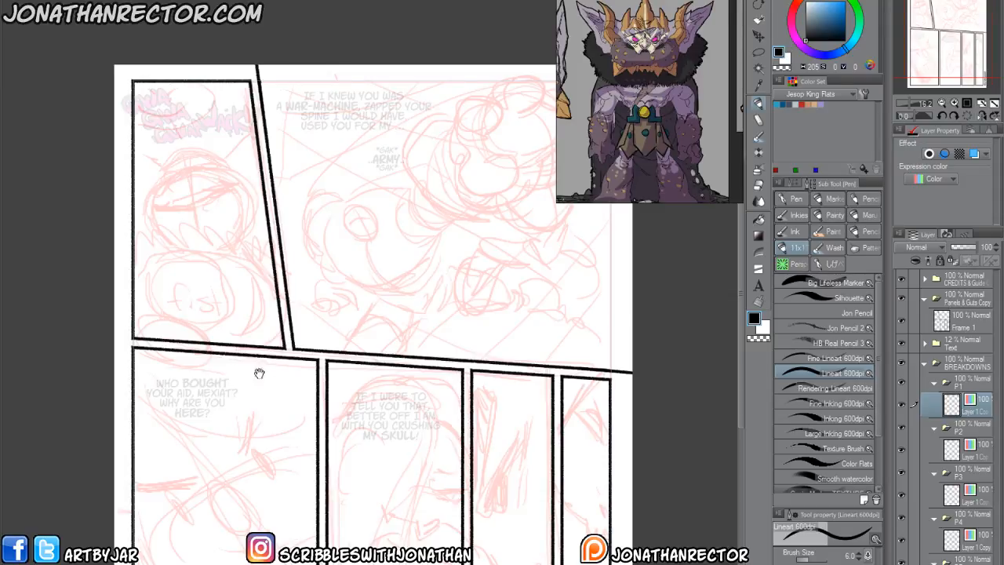
Rough in the large foreground fist and its rounded arm forms across the lower half of panel one in black with the Silhouette brush.
{"action": "left_click_drag", "start_coordinate": [244, 346], "coordinate": [285, 393]}
{"action": "scroll", "coordinate": [195, 344], "scroll_direction": "up", "scroll_amount": 2}
{"action": "mouse_move", "coordinate": [222, 366]}
{"action": "left_mouse_down"}
{"action": "mouse_move", "coordinate": [251, 417]}
{"action": "mouse_move", "coordinate": [298, 419]}
{"action": "left_mouse_up"}
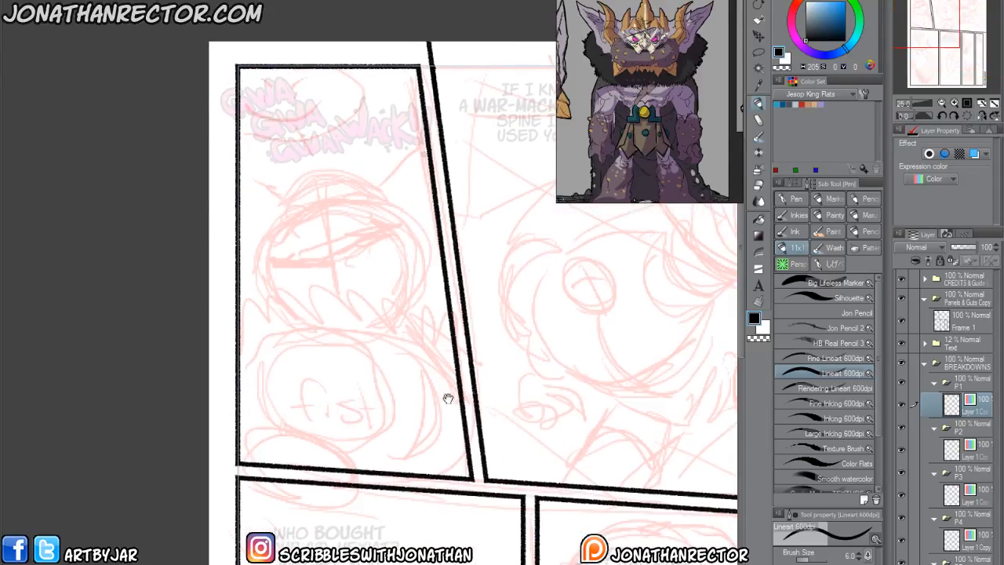
{"action": "left_click", "coordinate": [801, 292]}
{"action": "scroll", "coordinate": [259, 368], "scroll_direction": "down", "scroll_amount": 1}
{"action": "scroll", "coordinate": [259, 384], "scroll_direction": "up", "scroll_amount": 3}
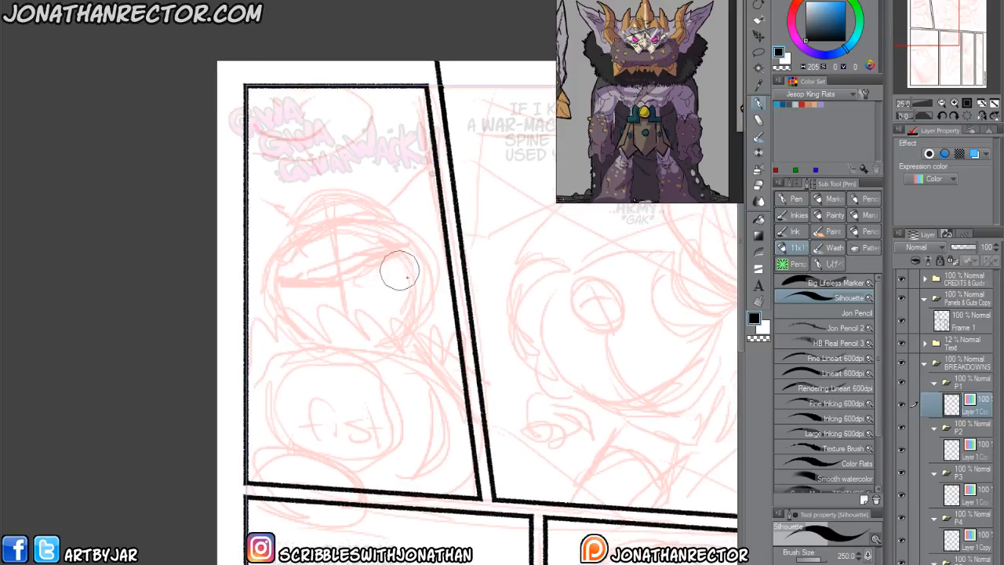
{"action": "mouse_move", "coordinate": [267, 436]}
{"action": "left_mouse_down"}
{"action": "mouse_move", "coordinate": [357, 482]}
{"action": "mouse_move", "coordinate": [289, 430]}
{"action": "left_mouse_up"}
{"action": "mouse_move", "coordinate": [265, 470]}
{"action": "left_mouse_down"}
{"action": "mouse_move", "coordinate": [254, 377]}
{"action": "mouse_move", "coordinate": [349, 350]}
{"action": "mouse_move", "coordinate": [385, 440]}
{"action": "mouse_move", "coordinate": [357, 483]}
{"action": "left_mouse_up"}
{"action": "mouse_move", "coordinate": [367, 363]}
{"action": "left_mouse_down"}
{"action": "mouse_move", "coordinate": [276, 399]}
{"action": "mouse_move", "coordinate": [376, 352]}
{"action": "mouse_move", "coordinate": [445, 368]}
{"action": "mouse_move", "coordinate": [462, 456]}
{"action": "mouse_move", "coordinate": [421, 487]}
{"action": "mouse_move", "coordinate": [397, 487]}
{"action": "mouse_move", "coordinate": [397, 396]}
{"action": "left_mouse_up"}
{"action": "mouse_move", "coordinate": [490, 420]}
{"action": "left_mouse_down"}
{"action": "mouse_move", "coordinate": [479, 495]}
{"action": "mouse_move", "coordinate": [369, 362]}
{"action": "mouse_move", "coordinate": [387, 367]}
{"action": "mouse_move", "coordinate": [396, 420]}
{"action": "mouse_move", "coordinate": [384, 459]}
{"action": "left_mouse_up"}
{"action": "left_click_drag", "start_coordinate": [255, 384], "coordinate": [250, 367]}
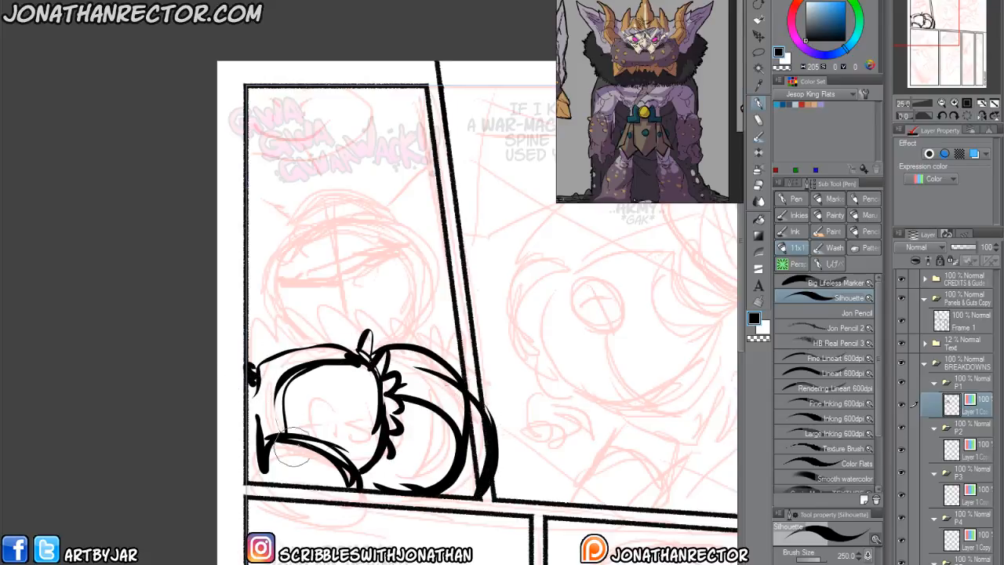
{"action": "left_click_drag", "start_coordinate": [315, 387], "coordinate": [358, 370]}
{"action": "left_click_drag", "start_coordinate": [358, 371], "coordinate": [338, 403]}
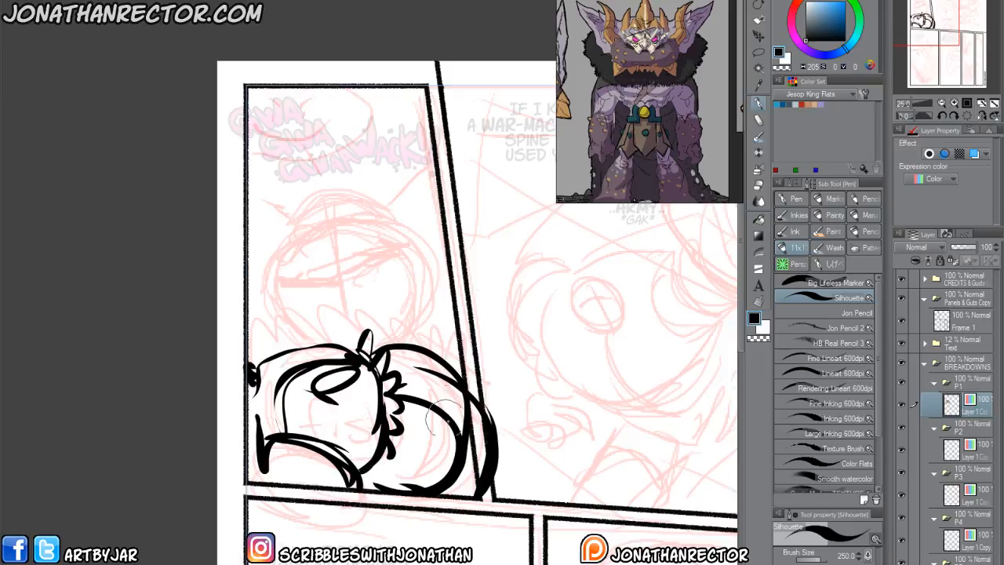
Add a new P1 layer with Color expression and block in the figure's head, shoulders and upright side shapes in dark blue.
{"action": "key", "text": "ctrl+shift+n"}
{"action": "left_click", "coordinate": [845, 22]}
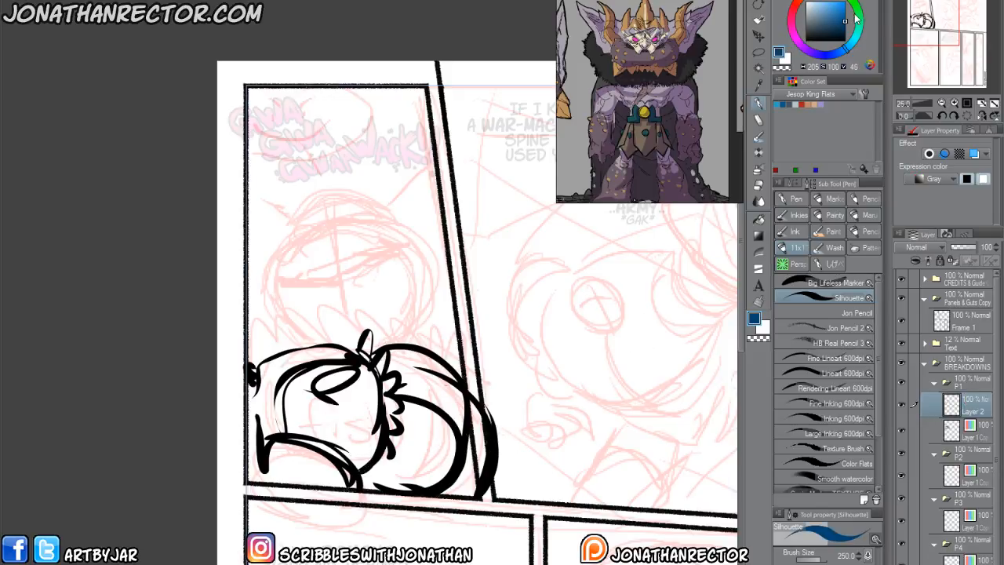
{"action": "left_click", "coordinate": [934, 178]}
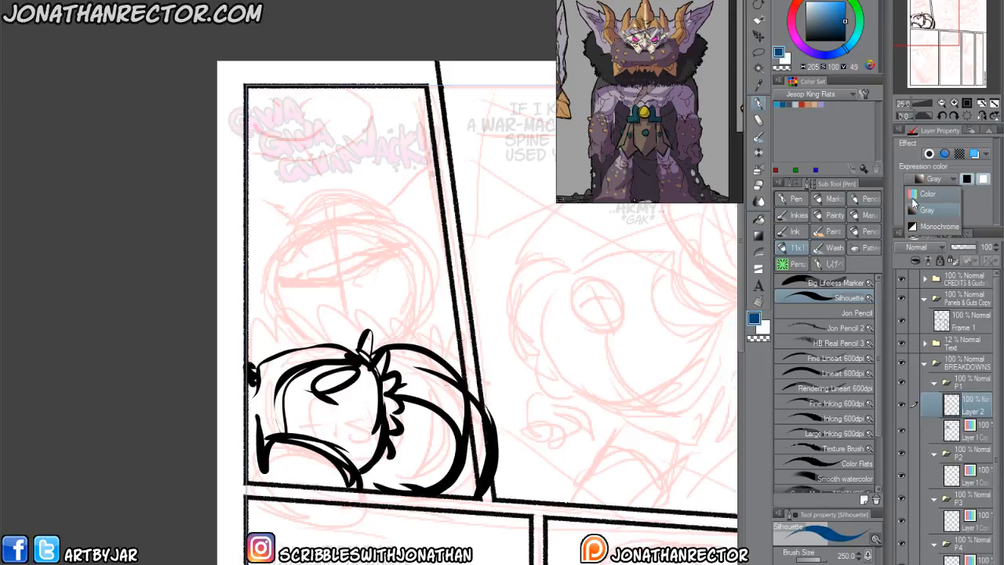
{"action": "left_click", "coordinate": [928, 192]}
{"action": "left_click_drag", "start_coordinate": [324, 243], "coordinate": [330, 271]}
{"action": "mouse_move", "coordinate": [436, 335]}
{"action": "left_mouse_down"}
{"action": "mouse_move", "coordinate": [431, 281]}
{"action": "mouse_move", "coordinate": [424, 346]}
{"action": "mouse_move", "coordinate": [399, 289]}
{"action": "mouse_move", "coordinate": [463, 314]}
{"action": "mouse_move", "coordinate": [422, 347]}
{"action": "mouse_move", "coordinate": [398, 314]}
{"action": "mouse_move", "coordinate": [408, 271]}
{"action": "mouse_move", "coordinate": [441, 302]}
{"action": "mouse_move", "coordinate": [424, 306]}
{"action": "mouse_move", "coordinate": [386, 279]}
{"action": "mouse_move", "coordinate": [299, 330]}
{"action": "mouse_move", "coordinate": [278, 321]}
{"action": "mouse_move", "coordinate": [291, 312]}
{"action": "mouse_move", "coordinate": [302, 345]}
{"action": "mouse_move", "coordinate": [291, 369]}
{"action": "mouse_move", "coordinate": [260, 345]}
{"action": "mouse_move", "coordinate": [333, 352]}
{"action": "mouse_move", "coordinate": [321, 357]}
{"action": "mouse_move", "coordinate": [419, 336]}
{"action": "mouse_move", "coordinate": [370, 351]}
{"action": "mouse_move", "coordinate": [428, 295]}
{"action": "mouse_move", "coordinate": [380, 298]}
{"action": "mouse_move", "coordinate": [396, 333]}
{"action": "mouse_move", "coordinate": [379, 345]}
{"action": "mouse_move", "coordinate": [310, 334]}
{"action": "mouse_move", "coordinate": [296, 293]}
{"action": "mouse_move", "coordinate": [306, 271]}
{"action": "mouse_move", "coordinate": [405, 270]}
{"action": "mouse_move", "coordinate": [323, 263]}
{"action": "mouse_move", "coordinate": [372, 262]}
{"action": "mouse_move", "coordinate": [314, 282]}
{"action": "mouse_move", "coordinate": [384, 286]}
{"action": "mouse_move", "coordinate": [439, 258]}
{"action": "mouse_move", "coordinate": [427, 250]}
{"action": "mouse_move", "coordinate": [423, 258]}
{"action": "mouse_move", "coordinate": [438, 261]}
{"action": "mouse_move", "coordinate": [430, 236]}
{"action": "mouse_move", "coordinate": [453, 249]}
{"action": "mouse_move", "coordinate": [461, 235]}
{"action": "mouse_move", "coordinate": [424, 197]}
{"action": "mouse_move", "coordinate": [416, 206]}
{"action": "mouse_move", "coordinate": [440, 228]}
{"action": "mouse_move", "coordinate": [440, 208]}
{"action": "mouse_move", "coordinate": [404, 200]}
{"action": "left_mouse_up"}
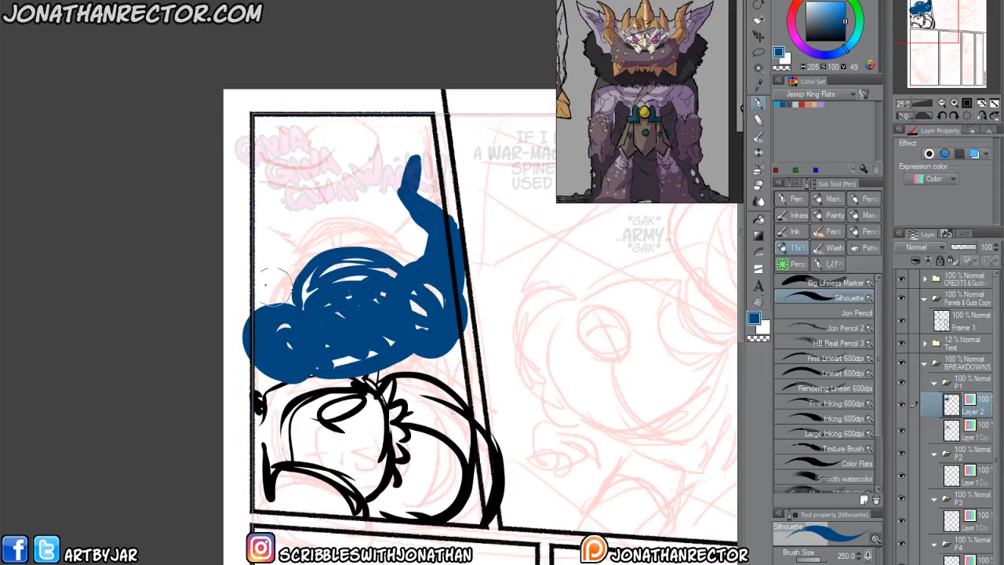
{"action": "mouse_move", "coordinate": [265, 308]}
{"action": "left_mouse_down"}
{"action": "mouse_move", "coordinate": [229, 290]}
{"action": "mouse_move", "coordinate": [235, 320]}
{"action": "mouse_move", "coordinate": [264, 229]}
{"action": "mouse_move", "coordinate": [209, 220]}
{"action": "left_mouse_up"}
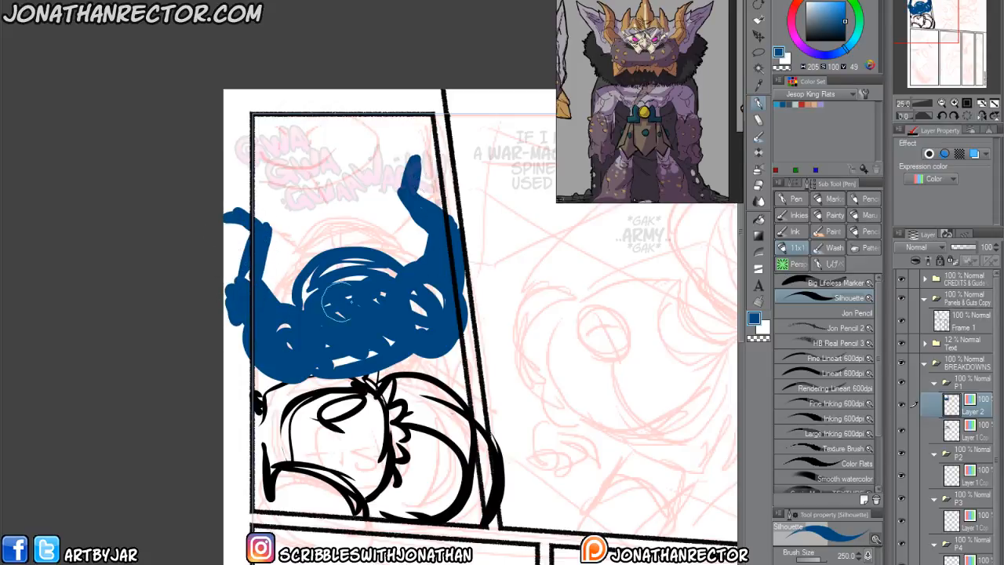
Add blue crown spikes along the top of the silhouette's head and thicken the upright shapes on both sides.
{"action": "mouse_move", "coordinate": [334, 257]}
{"action": "left_mouse_down"}
{"action": "mouse_move", "coordinate": [328, 222]}
{"action": "mouse_move", "coordinate": [350, 252]}
{"action": "mouse_move", "coordinate": [332, 230]}
{"action": "mouse_move", "coordinate": [350, 220]}
{"action": "mouse_move", "coordinate": [350, 251]}
{"action": "mouse_move", "coordinate": [356, 237]}
{"action": "mouse_move", "coordinate": [312, 268]}
{"action": "left_mouse_up"}
{"action": "mouse_move", "coordinate": [385, 256]}
{"action": "left_mouse_down"}
{"action": "mouse_move", "coordinate": [367, 228]}
{"action": "mouse_move", "coordinate": [401, 262]}
{"action": "mouse_move", "coordinate": [369, 250]}
{"action": "left_mouse_up"}
{"action": "mouse_move", "coordinate": [302, 268]}
{"action": "left_mouse_down"}
{"action": "mouse_move", "coordinate": [310, 250]}
{"action": "mouse_move", "coordinate": [283, 302]}
{"action": "mouse_move", "coordinate": [323, 253]}
{"action": "left_mouse_up"}
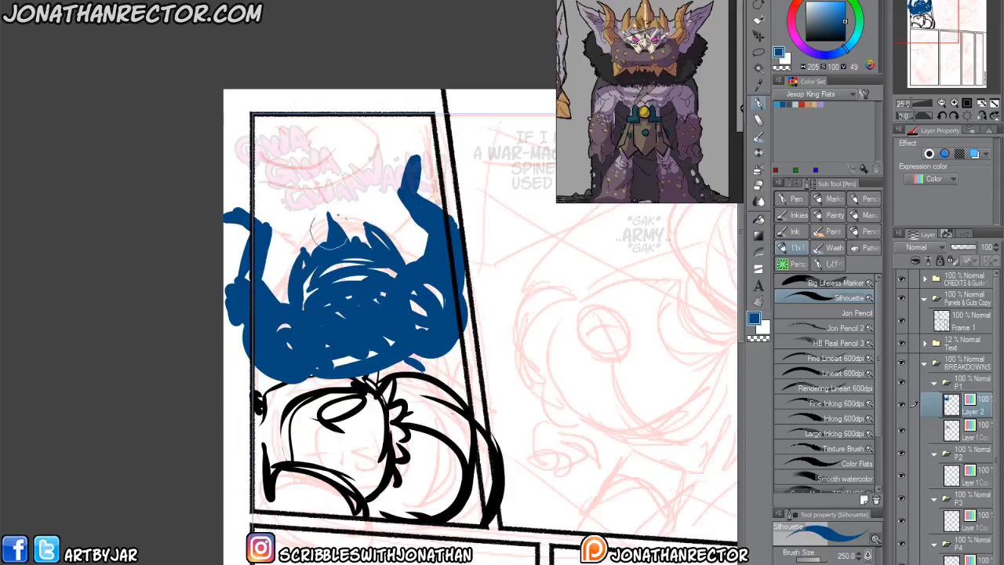
{"action": "mouse_move", "coordinate": [424, 173]}
{"action": "left_mouse_down"}
{"action": "mouse_move", "coordinate": [400, 252]}
{"action": "mouse_move", "coordinate": [426, 184]}
{"action": "mouse_move", "coordinate": [420, 243]}
{"action": "mouse_move", "coordinate": [416, 235]}
{"action": "left_mouse_up"}
{"action": "mouse_move", "coordinate": [281, 271]}
{"action": "left_mouse_down"}
{"action": "mouse_move", "coordinate": [255, 255]}
{"action": "mouse_move", "coordinate": [235, 286]}
{"action": "left_mouse_up"}
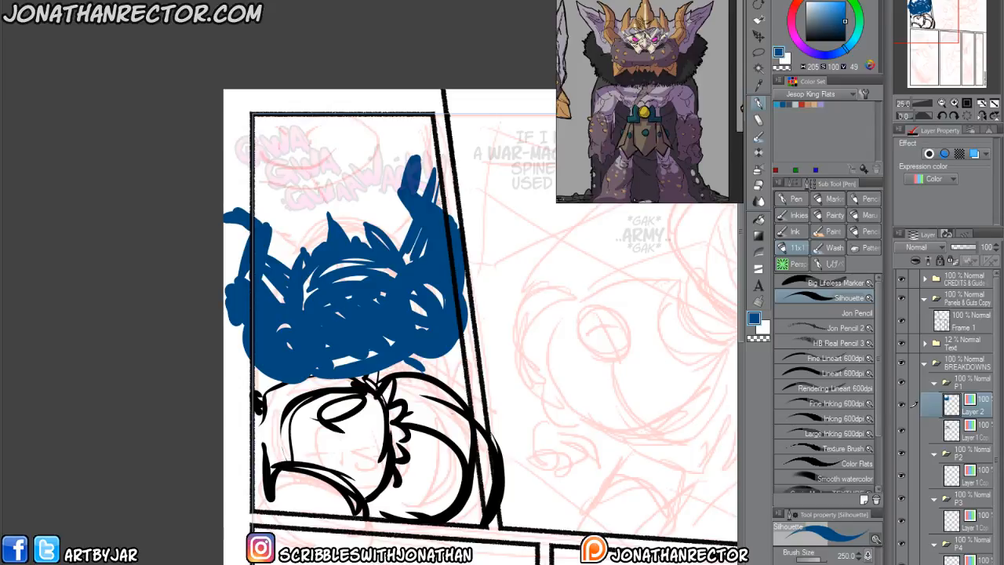
Move the blue silhouette layer beneath the black rough, add onionskin layers above both, and set the white layer's opacity to 79%.
{"action": "left_click_drag", "start_coordinate": [976, 410], "coordinate": [962, 447]}
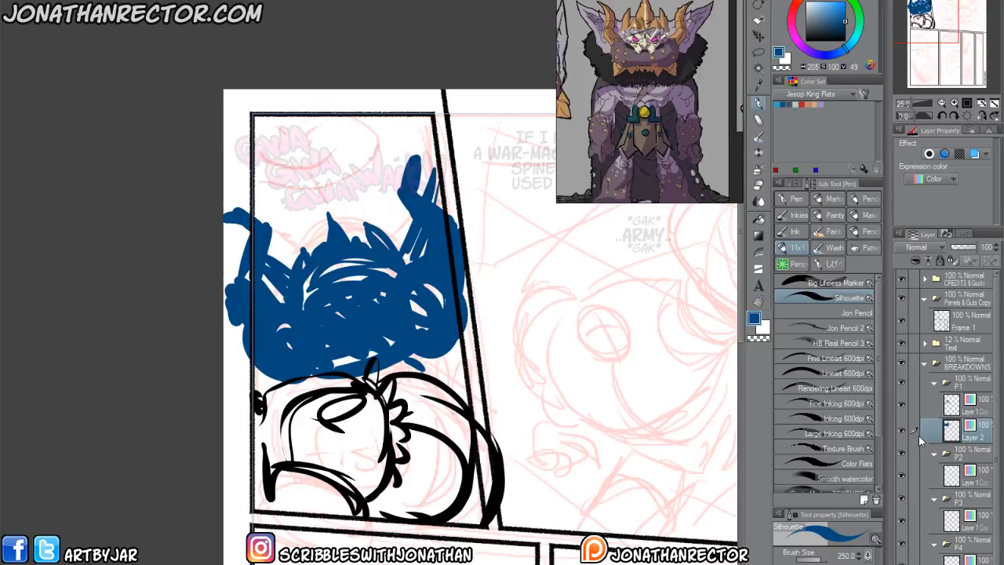
{"action": "left_click", "coordinate": [965, 407]}
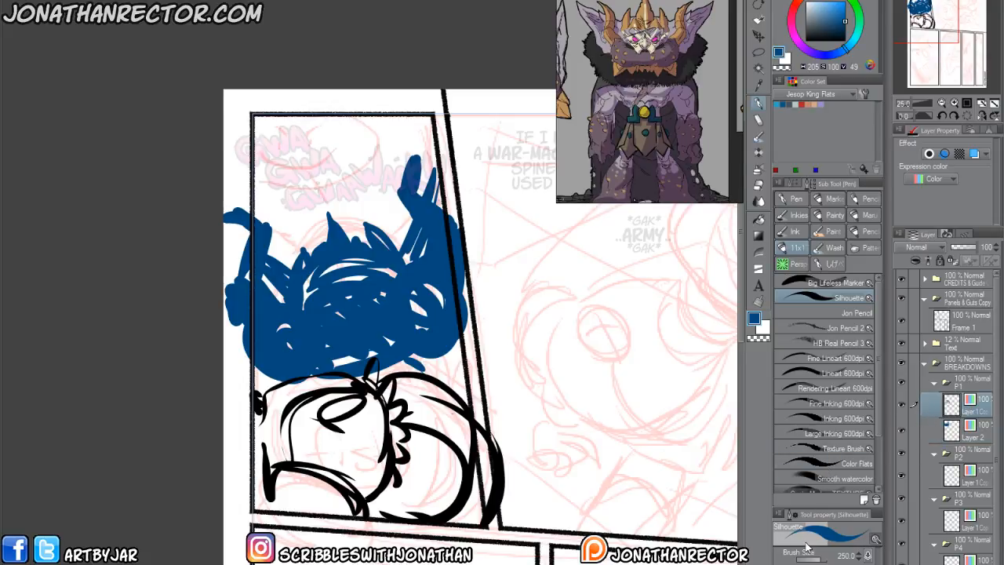
{"action": "key", "text": "F1"}
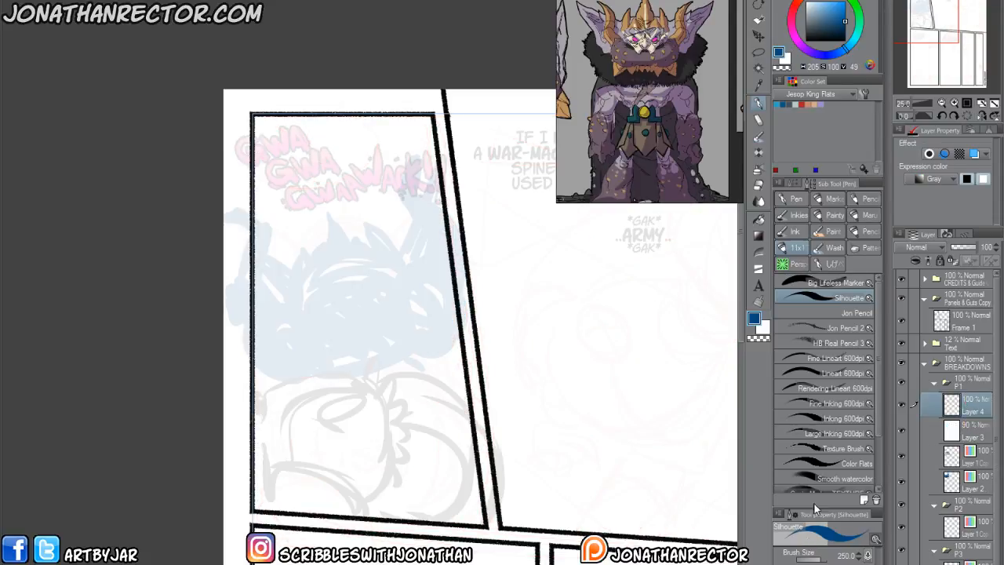
{"action": "left_click", "coordinate": [970, 431]}
{"action": "left_click_drag", "start_coordinate": [978, 247], "coordinate": [973, 248]}
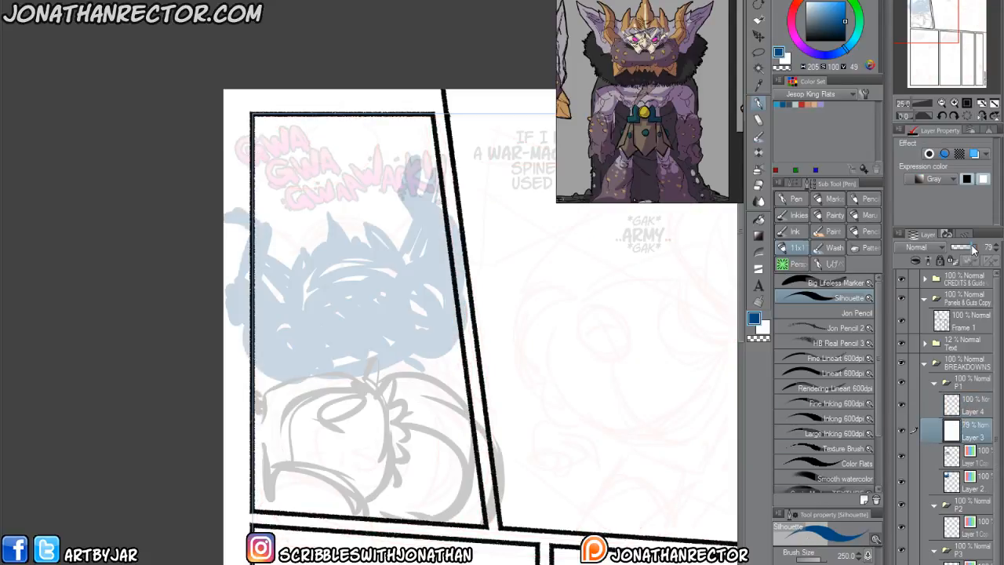
{"action": "left_click", "coordinate": [973, 408]}
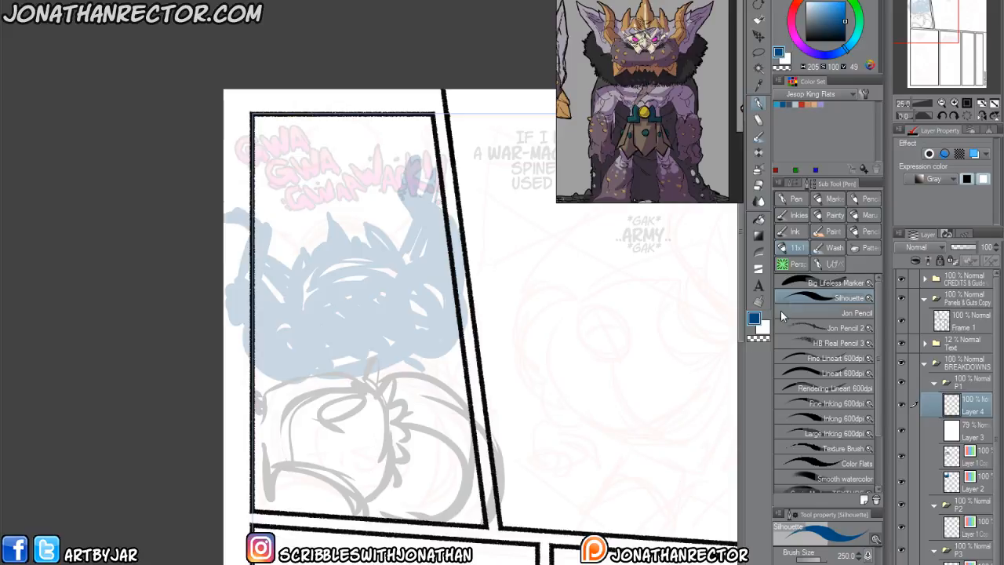
Draw the fist's large central form with nested ovals on its front in black using the Inking 600dpi brush.
{"action": "left_click", "coordinate": [806, 41]}
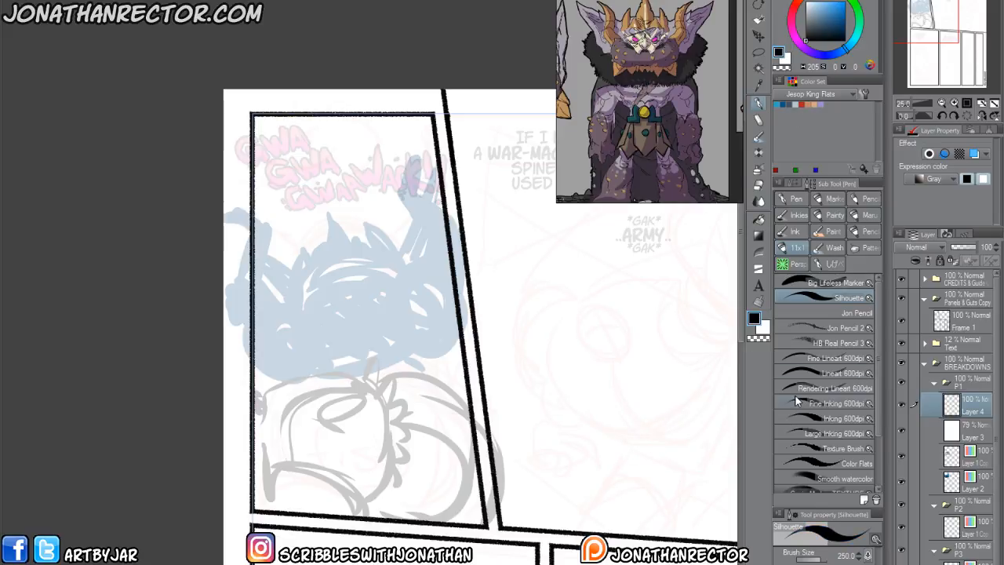
{"action": "left_click", "coordinate": [798, 374]}
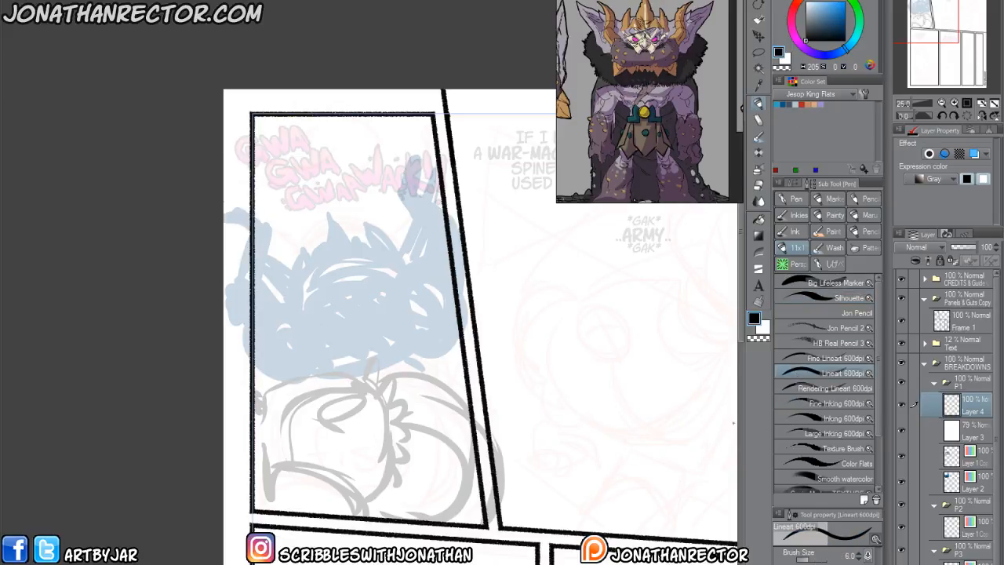
{"action": "left_click", "coordinate": [797, 418]}
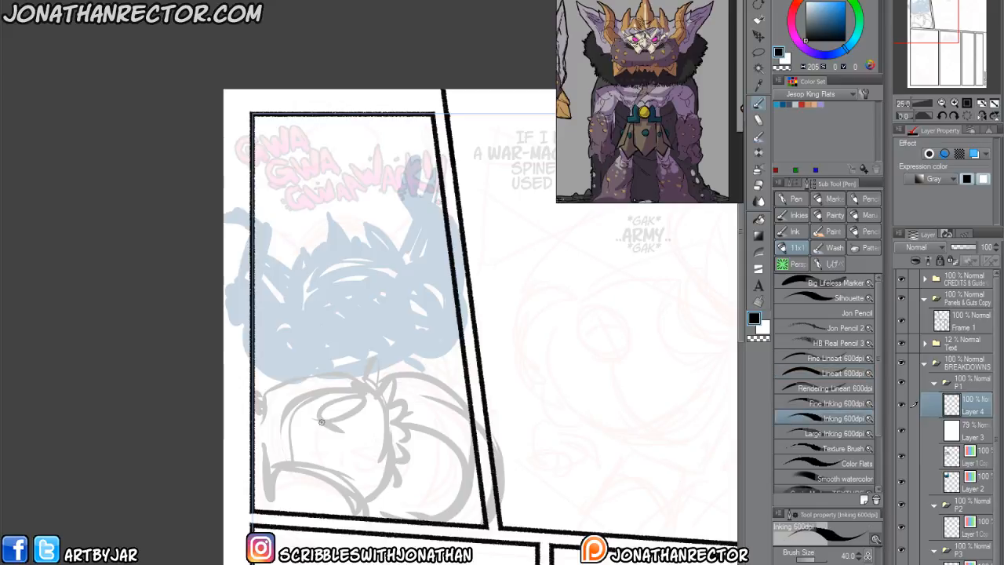
{"action": "scroll", "coordinate": [332, 417], "scroll_direction": "up", "scroll_amount": 1}
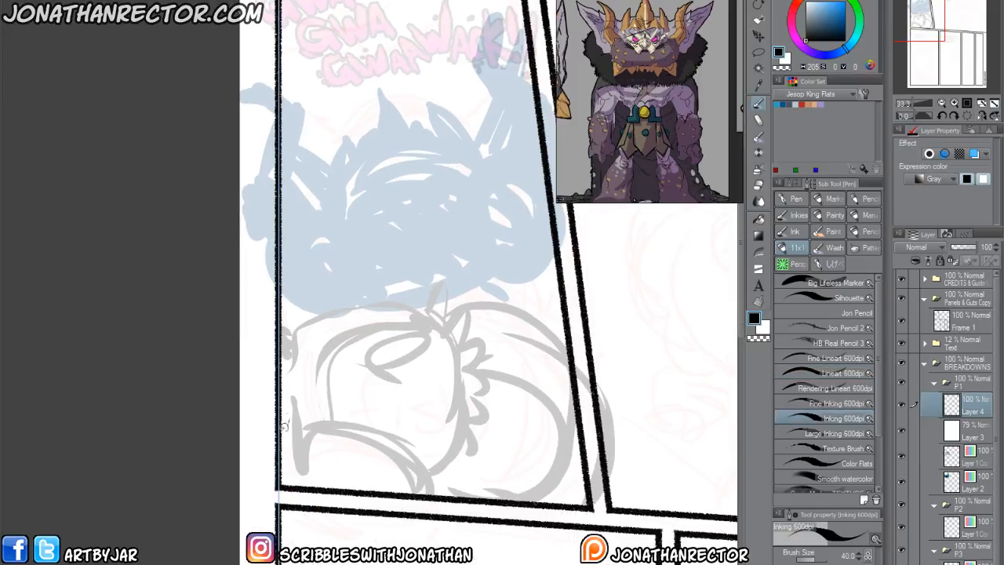
{"action": "mouse_move", "coordinate": [288, 336]}
{"action": "left_mouse_down"}
{"action": "mouse_move", "coordinate": [351, 297]}
{"action": "mouse_move", "coordinate": [436, 314]}
{"action": "mouse_move", "coordinate": [463, 396]}
{"action": "left_mouse_up"}
{"action": "mouse_move", "coordinate": [465, 409]}
{"action": "left_mouse_down"}
{"action": "mouse_move", "coordinate": [402, 382]}
{"action": "mouse_move", "coordinate": [348, 378]}
{"action": "mouse_move", "coordinate": [318, 407]}
{"action": "left_mouse_up"}
{"action": "mouse_move", "coordinate": [389, 378]}
{"action": "left_mouse_down"}
{"action": "mouse_move", "coordinate": [453, 445]}
{"action": "mouse_move", "coordinate": [436, 454]}
{"action": "left_mouse_up"}
{"action": "left_click_drag", "start_coordinate": [462, 388], "coordinate": [359, 367]}
{"action": "left_click_drag", "start_coordinate": [347, 298], "coordinate": [301, 381]}
{"action": "mouse_move", "coordinate": [323, 328]}
{"action": "left_mouse_down"}
{"action": "mouse_move", "coordinate": [310, 342]}
{"action": "mouse_move", "coordinate": [314, 402]}
{"action": "left_mouse_up"}
{"action": "mouse_move", "coordinate": [362, 297]}
{"action": "left_mouse_down"}
{"action": "mouse_move", "coordinate": [375, 299]}
{"action": "mouse_move", "coordinate": [416, 366]}
{"action": "left_mouse_up"}
{"action": "mouse_move", "coordinate": [388, 305]}
{"action": "left_mouse_down"}
{"action": "mouse_move", "coordinate": [421, 371]}
{"action": "mouse_move", "coordinate": [412, 350]}
{"action": "left_mouse_up"}
{"action": "left_click_drag", "start_coordinate": [459, 435], "coordinate": [434, 481]}
{"action": "mouse_move", "coordinate": [458, 402]}
{"action": "left_mouse_down"}
{"action": "mouse_move", "coordinate": [361, 383]}
{"action": "mouse_move", "coordinate": [437, 425]}
{"action": "mouse_move", "coordinate": [413, 430]}
{"action": "left_mouse_up"}
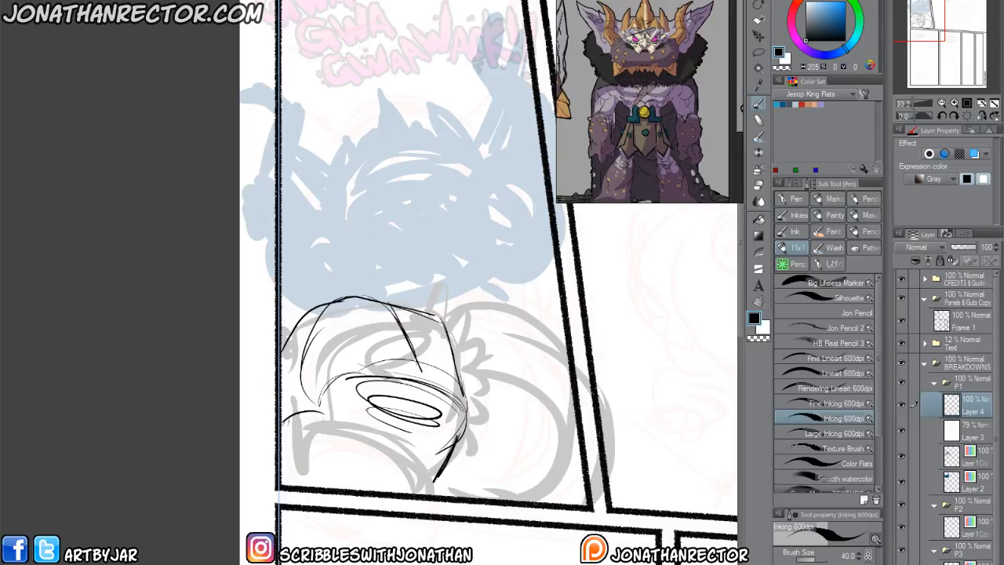
Draw the stacked rounded forms beside the fist's central form, with a large oval on the lower one, over the rough.
{"action": "mouse_move", "coordinate": [414, 317]}
{"action": "left_mouse_down"}
{"action": "mouse_move", "coordinate": [348, 293]}
{"action": "mouse_move", "coordinate": [293, 326]}
{"action": "mouse_move", "coordinate": [404, 303]}
{"action": "mouse_move", "coordinate": [561, 355]}
{"action": "left_mouse_up"}
{"action": "left_click_drag", "start_coordinate": [565, 377], "coordinate": [484, 342]}
{"action": "left_click_drag", "start_coordinate": [476, 390], "coordinate": [571, 441]}
{"action": "mouse_move", "coordinate": [570, 437]}
{"action": "left_mouse_down"}
{"action": "mouse_move", "coordinate": [496, 397]}
{"action": "mouse_move", "coordinate": [577, 440]}
{"action": "left_mouse_up"}
{"action": "left_click_drag", "start_coordinate": [481, 422], "coordinate": [524, 486]}
{"action": "mouse_move", "coordinate": [463, 365]}
{"action": "left_mouse_down"}
{"action": "mouse_move", "coordinate": [572, 376]}
{"action": "mouse_move", "coordinate": [608, 502]}
{"action": "mouse_move", "coordinate": [595, 506]}
{"action": "left_mouse_up"}
Draw the curved form along the panel's lower edge beneath the fist, with a small oval near each end.
{"action": "mouse_move", "coordinate": [284, 440]}
{"action": "left_mouse_down"}
{"action": "mouse_move", "coordinate": [343, 420]}
{"action": "mouse_move", "coordinate": [436, 476]}
{"action": "mouse_move", "coordinate": [449, 498]}
{"action": "left_mouse_up"}
{"action": "left_click_drag", "start_coordinate": [322, 423], "coordinate": [286, 472]}
{"action": "left_click_drag", "start_coordinate": [311, 429], "coordinate": [292, 471]}
{"action": "mouse_move", "coordinate": [389, 491]}
{"action": "left_mouse_down"}
{"action": "mouse_move", "coordinate": [411, 467]}
{"action": "mouse_move", "coordinate": [430, 494]}
{"action": "left_mouse_up"}
{"action": "mouse_move", "coordinate": [381, 492]}
{"action": "left_mouse_down"}
{"action": "mouse_move", "coordinate": [415, 468]}
{"action": "mouse_move", "coordinate": [428, 485]}
{"action": "left_mouse_up"}
{"action": "left_click_drag", "start_coordinate": [395, 469], "coordinate": [380, 491]}
{"action": "left_click_drag", "start_coordinate": [317, 426], "coordinate": [309, 443]}
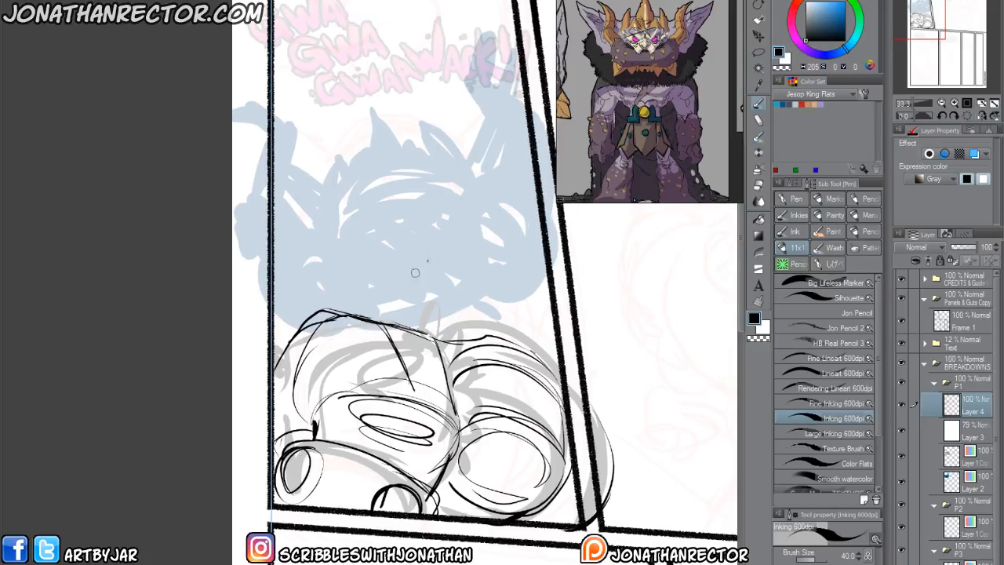
Replace the contour where the fist's two main forms meet with jagged fur and pointed tufts at the upper corner.
{"action": "mouse_move", "coordinate": [436, 332]}
{"action": "left_mouse_down"}
{"action": "mouse_move", "coordinate": [458, 352]}
{"action": "mouse_move", "coordinate": [456, 398]}
{"action": "left_mouse_up"}
{"action": "key", "text": "e"}
{"action": "mouse_move", "coordinate": [440, 337]}
{"action": "left_mouse_down"}
{"action": "mouse_move", "coordinate": [452, 373]}
{"action": "mouse_move", "coordinate": [464, 378]}
{"action": "mouse_move", "coordinate": [453, 351]}
{"action": "mouse_move", "coordinate": [447, 366]}
{"action": "left_mouse_up"}
{"action": "key", "text": "p"}
{"action": "left_click_drag", "start_coordinate": [450, 315], "coordinate": [437, 337]}
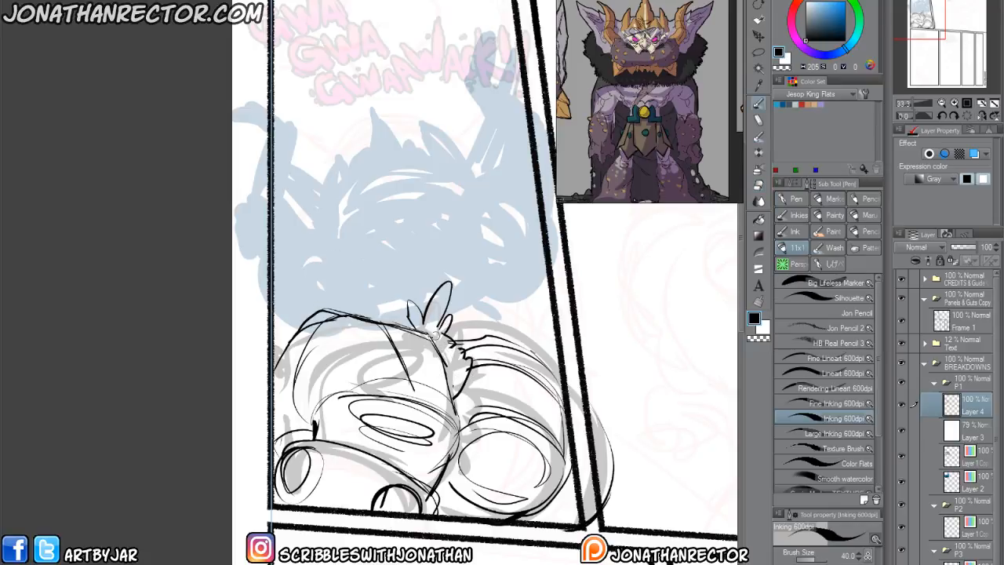
Draw pointed tufts along the fist's outer edge by the panel border and erase the contour overlapping them.
{"action": "left_click_drag", "start_coordinate": [382, 317], "coordinate": [411, 326]}
{"action": "mouse_move", "coordinate": [293, 320]}
{"action": "left_mouse_down"}
{"action": "mouse_move", "coordinate": [303, 325]}
{"action": "mouse_move", "coordinate": [264, 340]}
{"action": "left_mouse_up"}
{"action": "left_click_drag", "start_coordinate": [274, 345], "coordinate": [293, 368]}
{"action": "mouse_move", "coordinate": [274, 377]}
{"action": "left_mouse_down"}
{"action": "mouse_move", "coordinate": [290, 383]}
{"action": "mouse_move", "coordinate": [282, 411]}
{"action": "left_mouse_up"}
{"action": "key", "text": "e"}
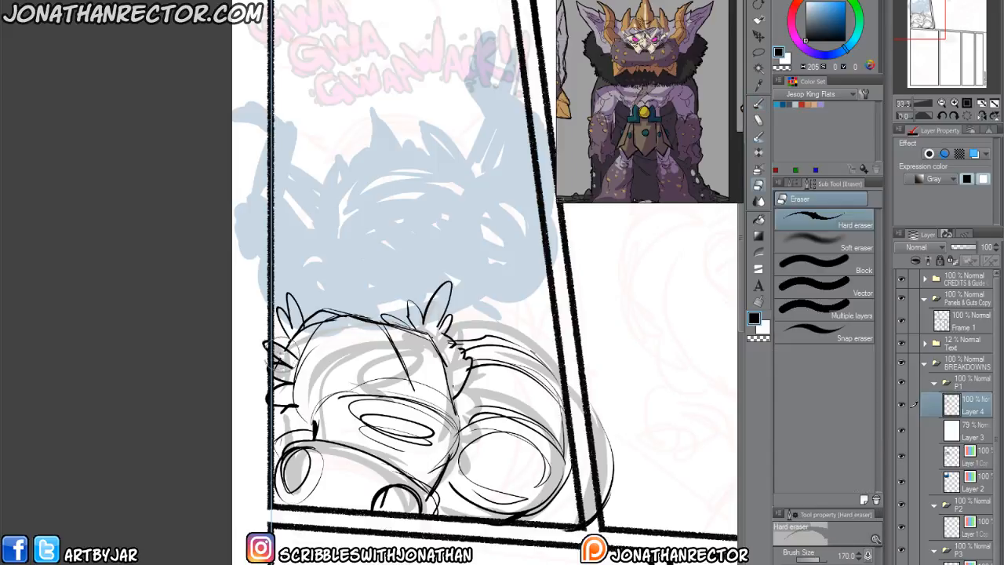
{"action": "mouse_move", "coordinate": [308, 322]}
{"action": "left_mouse_down"}
{"action": "mouse_move", "coordinate": [284, 337]}
{"action": "mouse_move", "coordinate": [296, 343]}
{"action": "mouse_move", "coordinate": [291, 359]}
{"action": "left_mouse_up"}
{"action": "key", "text": "p"}
Add spiky tufts over the neighbouring rounded form and erase the outer arc spilling past the slanted panel border.
{"action": "left_click_drag", "start_coordinate": [379, 367], "coordinate": [321, 393]}
{"action": "left_click_drag", "start_coordinate": [431, 364], "coordinate": [453, 359]}
{"action": "mouse_move", "coordinate": [456, 367]}
{"action": "left_mouse_down"}
{"action": "mouse_move", "coordinate": [480, 372]}
{"action": "mouse_move", "coordinate": [501, 402]}
{"action": "left_mouse_up"}
{"action": "left_click_drag", "start_coordinate": [401, 343], "coordinate": [437, 351]}
{"action": "mouse_move", "coordinate": [432, 363]}
{"action": "left_mouse_down"}
{"action": "mouse_move", "coordinate": [400, 345]}
{"action": "mouse_move", "coordinate": [419, 365]}
{"action": "left_mouse_up"}
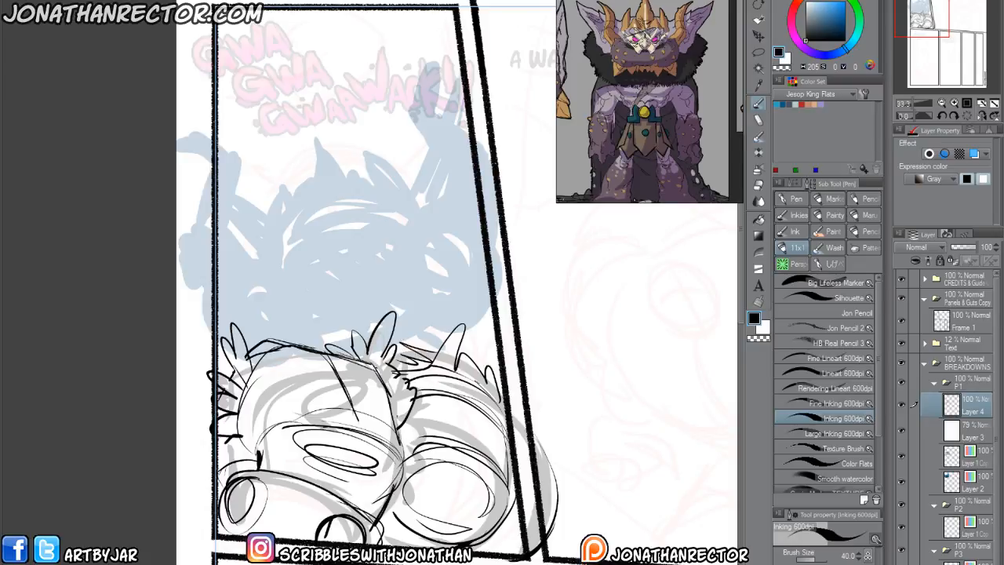
{"action": "key", "text": "e"}
{"action": "mouse_move", "coordinate": [543, 450]}
{"action": "left_mouse_down"}
{"action": "mouse_move", "coordinate": [549, 506]}
{"action": "mouse_move", "coordinate": [534, 551]}
{"action": "left_mouse_up"}
{"action": "key", "text": "p"}
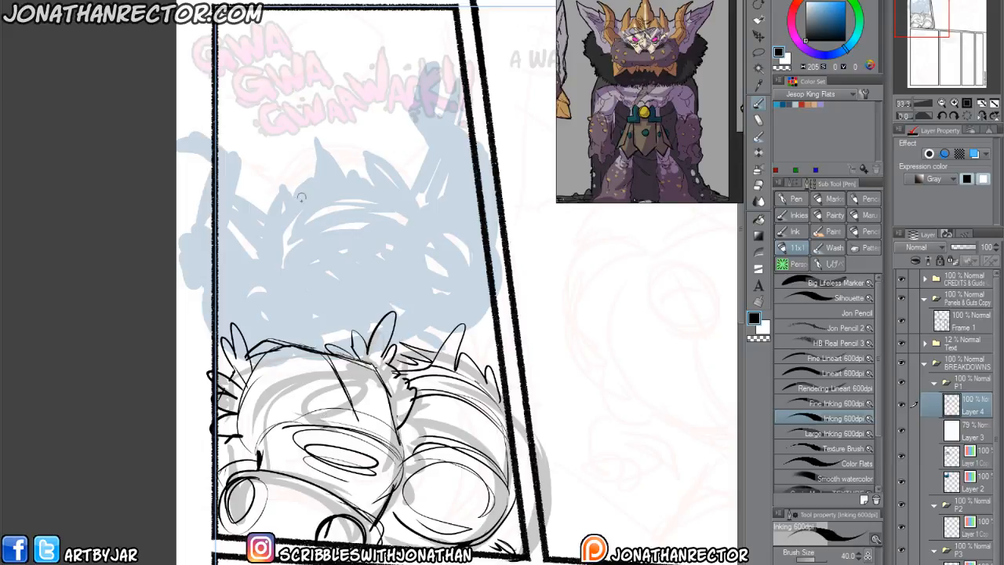
Sketch curved eye-level and center construction lines for the face over the faded blue silhouette.
{"action": "mouse_move", "coordinate": [392, 217]}
{"action": "left_mouse_down"}
{"action": "mouse_move", "coordinate": [356, 230]}
{"action": "mouse_move", "coordinate": [329, 212]}
{"action": "mouse_move", "coordinate": [349, 229]}
{"action": "mouse_move", "coordinate": [270, 241]}
{"action": "left_mouse_up"}
{"action": "mouse_move", "coordinate": [331, 182]}
{"action": "left_mouse_down"}
{"action": "mouse_move", "coordinate": [368, 234]}
{"action": "mouse_move", "coordinate": [338, 239]}
{"action": "mouse_move", "coordinate": [371, 306]}
{"action": "left_mouse_up"}
{"action": "left_click_drag", "start_coordinate": [343, 259], "coordinate": [379, 312]}
{"action": "left_click_drag", "start_coordinate": [342, 182], "coordinate": [362, 288]}
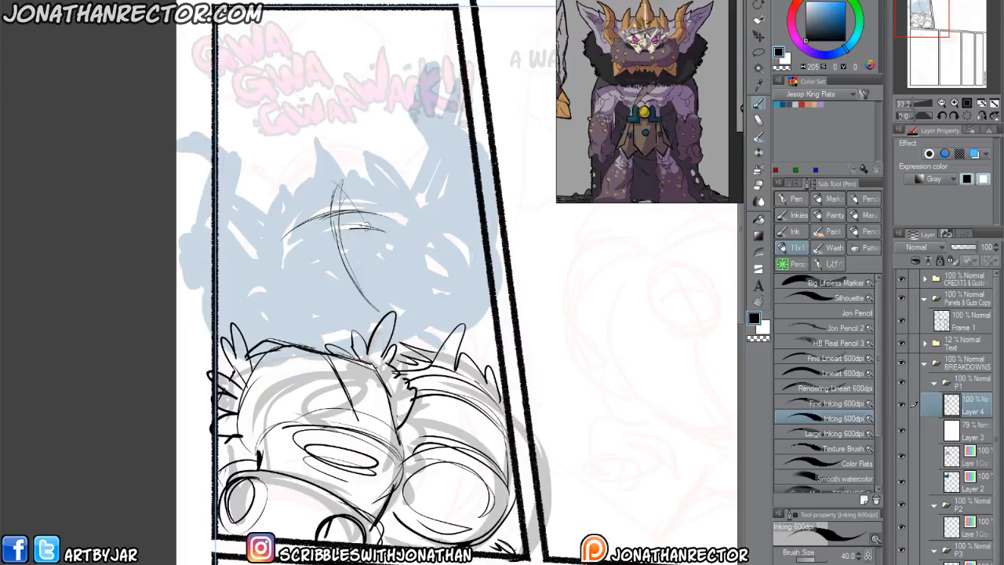
Sketch the nose bridge, brow curves and eye lines across the face along the construction lines.
{"action": "mouse_move", "coordinate": [353, 225]}
{"action": "left_mouse_down"}
{"action": "mouse_move", "coordinate": [351, 254]}
{"action": "mouse_move", "coordinate": [317, 242]}
{"action": "mouse_move", "coordinate": [313, 266]}
{"action": "mouse_move", "coordinate": [284, 252]}
{"action": "left_mouse_up"}
{"action": "left_click_drag", "start_coordinate": [339, 181], "coordinate": [317, 240]}
{"action": "mouse_move", "coordinate": [325, 206]}
{"action": "left_mouse_down"}
{"action": "mouse_move", "coordinate": [330, 263]}
{"action": "mouse_move", "coordinate": [370, 322]}
{"action": "left_mouse_up"}
{"action": "left_click_drag", "start_coordinate": [301, 248], "coordinate": [246, 283]}
{"action": "mouse_move", "coordinate": [420, 233]}
{"action": "left_mouse_down"}
{"action": "mouse_move", "coordinate": [353, 250]}
{"action": "mouse_move", "coordinate": [276, 289]}
{"action": "mouse_move", "coordinate": [262, 276]}
{"action": "mouse_move", "coordinate": [218, 285]}
{"action": "left_mouse_up"}
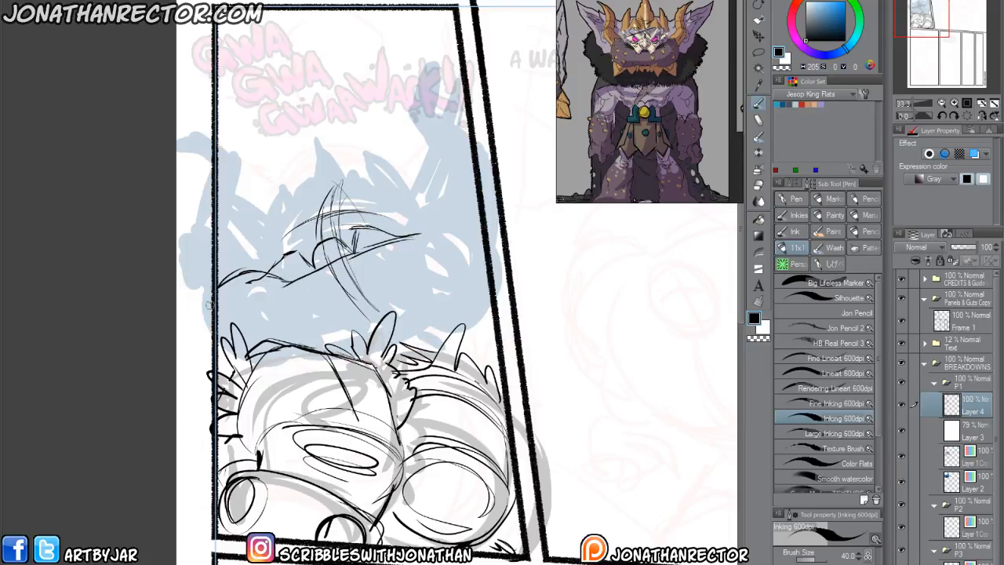
Rough in the crowned figure's rounded shoulders and the curved chest and jaw contours beneath the face.
{"action": "mouse_move", "coordinate": [330, 264]}
{"action": "left_mouse_down"}
{"action": "mouse_move", "coordinate": [452, 216]}
{"action": "mouse_move", "coordinate": [494, 250]}
{"action": "mouse_move", "coordinate": [488, 321]}
{"action": "mouse_move", "coordinate": [433, 349]}
{"action": "left_mouse_up"}
{"action": "left_click_drag", "start_coordinate": [433, 223], "coordinate": [400, 308]}
{"action": "left_click_drag", "start_coordinate": [406, 257], "coordinate": [412, 336]}
{"action": "left_click_drag", "start_coordinate": [473, 338], "coordinate": [447, 224]}
{"action": "mouse_move", "coordinate": [486, 270]}
{"action": "left_mouse_down"}
{"action": "mouse_move", "coordinate": [450, 256]}
{"action": "mouse_move", "coordinate": [453, 280]}
{"action": "mouse_move", "coordinate": [414, 266]}
{"action": "mouse_move", "coordinate": [366, 265]}
{"action": "mouse_move", "coordinate": [393, 285]}
{"action": "mouse_move", "coordinate": [317, 300]}
{"action": "mouse_move", "coordinate": [277, 335]}
{"action": "left_mouse_up"}
{"action": "left_click_drag", "start_coordinate": [328, 295], "coordinate": [274, 337]}
{"action": "left_click_drag", "start_coordinate": [396, 281], "coordinate": [273, 350]}
{"action": "left_click_drag", "start_coordinate": [391, 243], "coordinate": [283, 295]}
{"action": "mouse_move", "coordinate": [322, 269]}
{"action": "left_mouse_down"}
{"action": "mouse_move", "coordinate": [268, 315]}
{"action": "mouse_move", "coordinate": [219, 317]}
{"action": "left_mouse_up"}
{"action": "mouse_move", "coordinate": [256, 273]}
{"action": "left_mouse_down"}
{"action": "mouse_move", "coordinate": [234, 338]}
{"action": "mouse_move", "coordinate": [218, 291]}
{"action": "mouse_move", "coordinate": [219, 305]}
{"action": "left_mouse_up"}
Sketch the tapered, pointed forms rising above both shoulders, following the blue silhouette to the panel edges.
{"action": "mouse_move", "coordinate": [242, 276]}
{"action": "left_mouse_down"}
{"action": "mouse_move", "coordinate": [226, 299]}
{"action": "mouse_move", "coordinate": [242, 246]}
{"action": "mouse_move", "coordinate": [232, 216]}
{"action": "mouse_move", "coordinate": [219, 228]}
{"action": "mouse_move", "coordinate": [250, 166]}
{"action": "left_mouse_up"}
{"action": "left_click_drag", "start_coordinate": [250, 167], "coordinate": [219, 179]}
{"action": "left_click_drag", "start_coordinate": [249, 168], "coordinate": [222, 137]}
{"action": "left_click_drag", "start_coordinate": [245, 161], "coordinate": [223, 141]}
{"action": "left_click_drag", "start_coordinate": [221, 226], "coordinate": [226, 258]}
{"action": "mouse_move", "coordinate": [444, 228]}
{"action": "left_mouse_down"}
{"action": "mouse_move", "coordinate": [490, 241]}
{"action": "mouse_move", "coordinate": [481, 243]}
{"action": "mouse_move", "coordinate": [449, 163]}
{"action": "mouse_move", "coordinate": [477, 179]}
{"action": "left_mouse_up"}
{"action": "left_click_drag", "start_coordinate": [440, 150], "coordinate": [452, 172]}
{"action": "mouse_move", "coordinate": [423, 130]}
{"action": "left_mouse_down"}
{"action": "mouse_move", "coordinate": [452, 171]}
{"action": "mouse_move", "coordinate": [470, 135]}
{"action": "mouse_move", "coordinate": [433, 92]}
{"action": "mouse_move", "coordinate": [443, 55]}
{"action": "left_mouse_up"}
{"action": "left_click_drag", "start_coordinate": [442, 55], "coordinate": [468, 99]}
{"action": "mouse_move", "coordinate": [441, 72]}
{"action": "left_mouse_down"}
{"action": "mouse_move", "coordinate": [424, 127]}
{"action": "mouse_move", "coordinate": [466, 130]}
{"action": "mouse_move", "coordinate": [479, 193]}
{"action": "mouse_move", "coordinate": [469, 239]}
{"action": "left_mouse_up"}
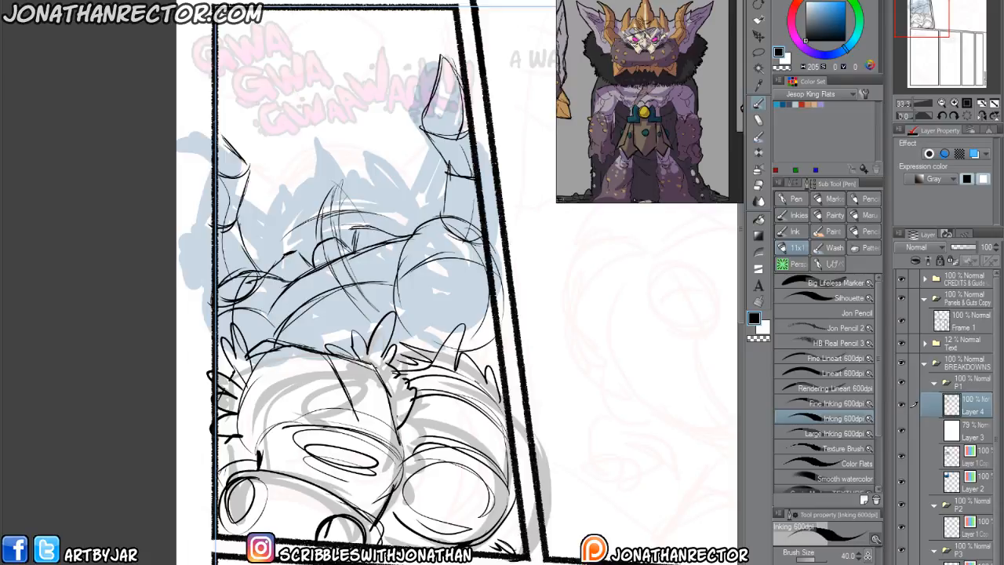
Refine the crowned figure's eyes, nose and heavy brow arcs, erasing stray construction lines around them.
{"action": "left_click", "coordinate": [983, 115]}
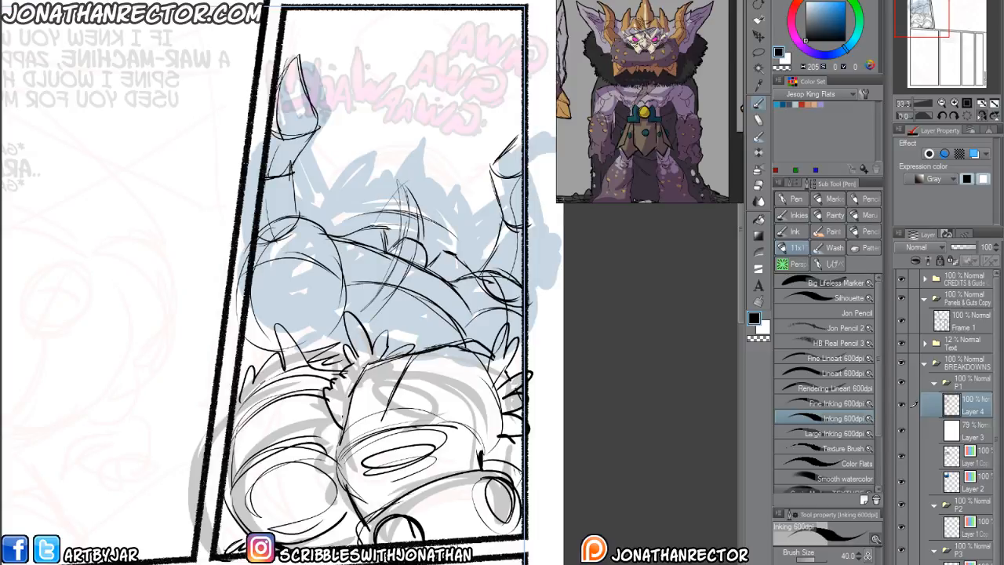
{"action": "left_click_drag", "start_coordinate": [412, 228], "coordinate": [428, 231]}
{"action": "mouse_move", "coordinate": [340, 195]}
{"action": "left_mouse_down"}
{"action": "mouse_move", "coordinate": [391, 211]}
{"action": "mouse_move", "coordinate": [350, 218]}
{"action": "mouse_move", "coordinate": [382, 209]}
{"action": "mouse_move", "coordinate": [374, 202]}
{"action": "mouse_move", "coordinate": [385, 202]}
{"action": "mouse_move", "coordinate": [362, 211]}
{"action": "mouse_move", "coordinate": [381, 202]}
{"action": "mouse_move", "coordinate": [348, 196]}
{"action": "mouse_move", "coordinate": [382, 178]}
{"action": "mouse_move", "coordinate": [440, 222]}
{"action": "mouse_move", "coordinate": [459, 217]}
{"action": "mouse_move", "coordinate": [441, 224]}
{"action": "mouse_move", "coordinate": [451, 232]}
{"action": "mouse_move", "coordinate": [436, 218]}
{"action": "mouse_move", "coordinate": [452, 234]}
{"action": "left_mouse_up"}
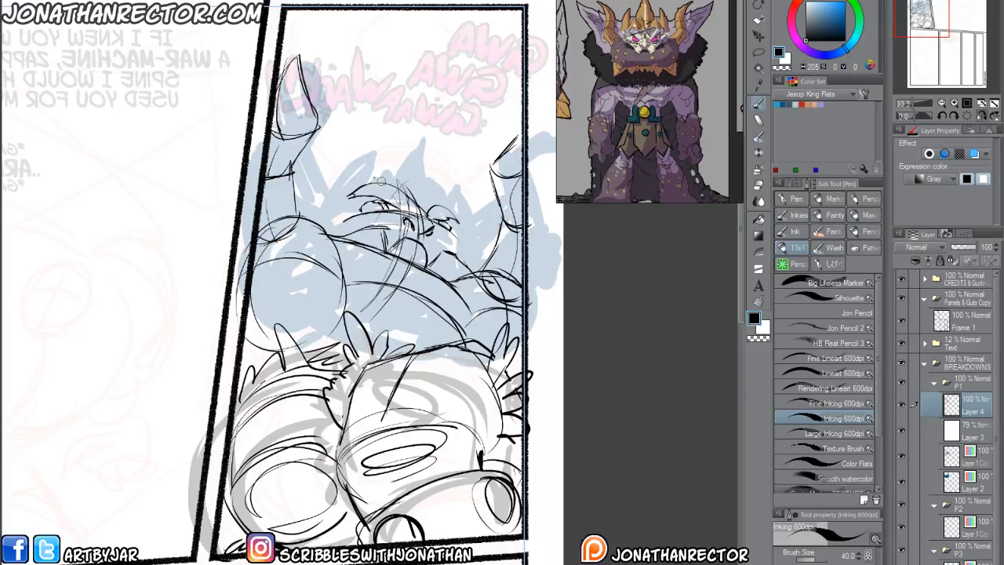
{"action": "key", "text": "h"}
{"action": "key", "text": "e"}
{"action": "mouse_move", "coordinate": [291, 226]}
{"action": "left_mouse_down"}
{"action": "mouse_move", "coordinate": [297, 219]}
{"action": "mouse_move", "coordinate": [274, 241]}
{"action": "left_mouse_up"}
{"action": "key", "text": "p"}
{"action": "mouse_move", "coordinate": [300, 200]}
{"action": "left_mouse_down"}
{"action": "mouse_move", "coordinate": [275, 221]}
{"action": "mouse_move", "coordinate": [293, 206]}
{"action": "left_mouse_up"}
{"action": "left_click_drag", "start_coordinate": [345, 177], "coordinate": [333, 207]}
{"action": "mouse_move", "coordinate": [391, 196]}
{"action": "left_mouse_down"}
{"action": "mouse_move", "coordinate": [340, 182]}
{"action": "mouse_move", "coordinate": [383, 203]}
{"action": "mouse_move", "coordinate": [378, 210]}
{"action": "left_mouse_up"}
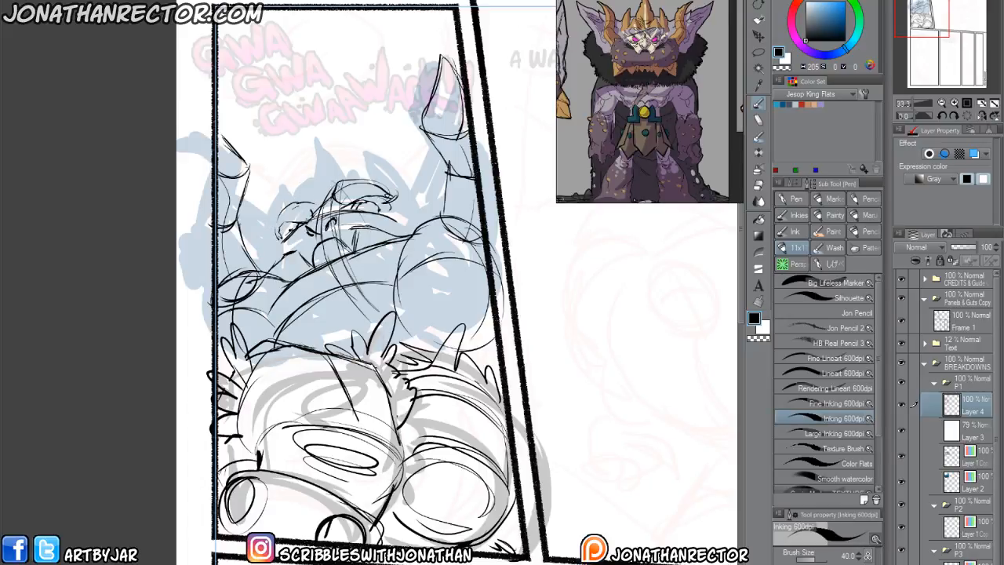
Draw the crown's pointed spikes across the top of the head and the jagged shapes at both sides.
{"action": "left_click_drag", "start_coordinate": [287, 233], "coordinate": [262, 269]}
{"action": "mouse_move", "coordinate": [319, 198]}
{"action": "left_mouse_down"}
{"action": "mouse_move", "coordinate": [329, 156]}
{"action": "mouse_move", "coordinate": [339, 177]}
{"action": "mouse_move", "coordinate": [317, 171]}
{"action": "mouse_move", "coordinate": [304, 207]}
{"action": "left_mouse_up"}
{"action": "mouse_move", "coordinate": [330, 149]}
{"action": "left_mouse_down"}
{"action": "mouse_move", "coordinate": [318, 206]}
{"action": "mouse_move", "coordinate": [347, 177]}
{"action": "mouse_move", "coordinate": [348, 190]}
{"action": "mouse_move", "coordinate": [388, 182]}
{"action": "mouse_move", "coordinate": [411, 203]}
{"action": "left_mouse_up"}
{"action": "mouse_move", "coordinate": [311, 206]}
{"action": "left_mouse_down"}
{"action": "mouse_move", "coordinate": [287, 194]}
{"action": "mouse_move", "coordinate": [265, 240]}
{"action": "left_mouse_up"}
{"action": "mouse_move", "coordinate": [397, 176]}
{"action": "left_mouse_down"}
{"action": "mouse_move", "coordinate": [388, 190]}
{"action": "mouse_move", "coordinate": [413, 203]}
{"action": "mouse_move", "coordinate": [382, 165]}
{"action": "mouse_move", "coordinate": [398, 190]}
{"action": "mouse_move", "coordinate": [408, 180]}
{"action": "mouse_move", "coordinate": [390, 196]}
{"action": "left_mouse_up"}
{"action": "left_click_drag", "start_coordinate": [411, 181], "coordinate": [433, 218]}
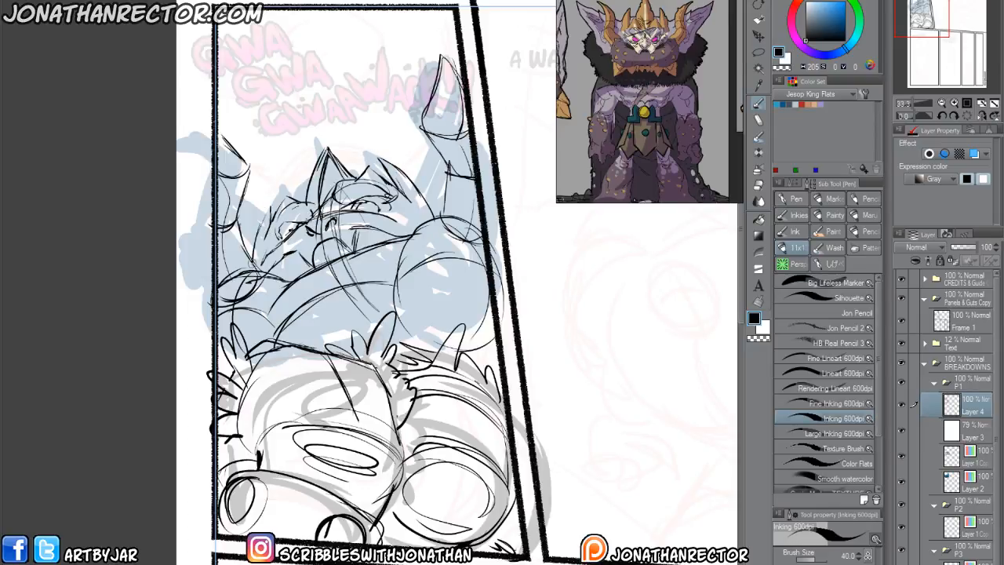
{"action": "mouse_move", "coordinate": [409, 183]}
{"action": "left_mouse_down"}
{"action": "mouse_move", "coordinate": [470, 123]}
{"action": "mouse_move", "coordinate": [441, 204]}
{"action": "left_mouse_up"}
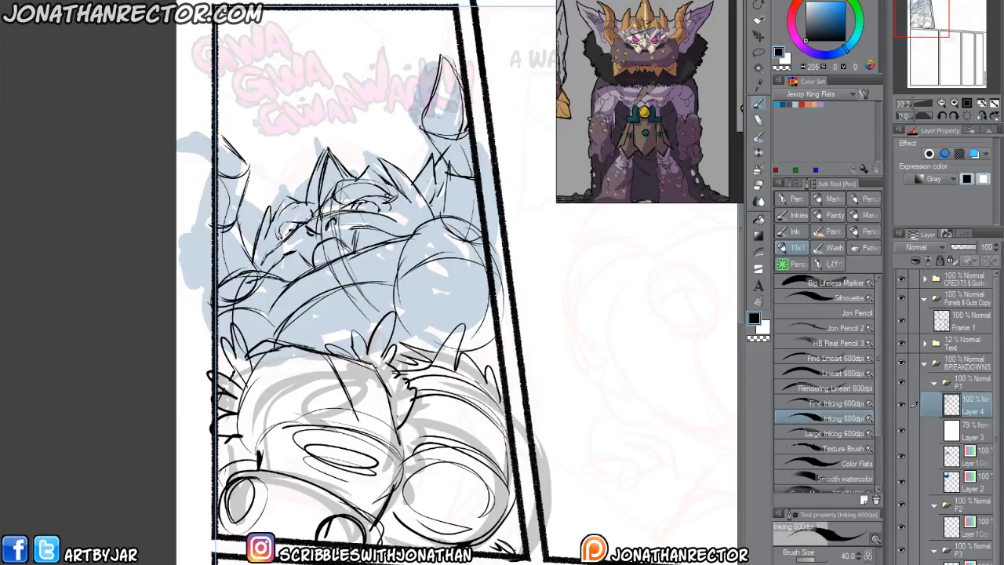
{"action": "left_click_drag", "start_coordinate": [277, 203], "coordinate": [267, 179]}
{"action": "mouse_move", "coordinate": [267, 179]}
{"action": "left_mouse_down"}
{"action": "mouse_move", "coordinate": [260, 196]}
{"action": "mouse_move", "coordinate": [248, 189]}
{"action": "left_mouse_up"}
{"action": "left_click_drag", "start_coordinate": [258, 224], "coordinate": [252, 211]}
Add fur tufts across the collar and shoulder, and refine the muzzle and mouth contours.
{"action": "mouse_move", "coordinate": [292, 349]}
{"action": "left_mouse_down"}
{"action": "mouse_move", "coordinate": [295, 322]}
{"action": "mouse_move", "coordinate": [318, 302]}
{"action": "mouse_move", "coordinate": [373, 292]}
{"action": "mouse_move", "coordinate": [436, 297]}
{"action": "mouse_move", "coordinate": [499, 321]}
{"action": "left_mouse_up"}
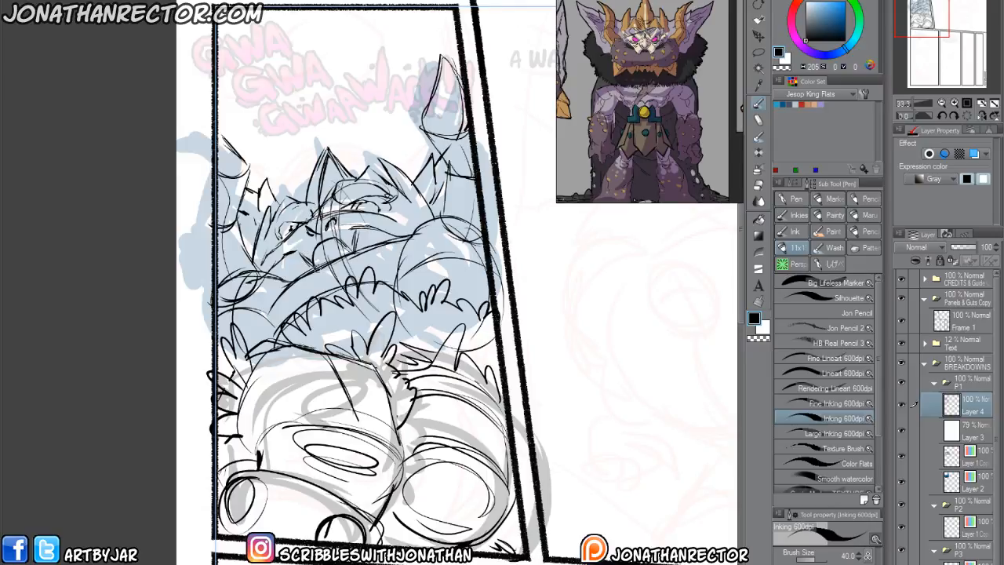
{"action": "mouse_move", "coordinate": [394, 201]}
{"action": "left_mouse_down"}
{"action": "mouse_move", "coordinate": [412, 206]}
{"action": "mouse_move", "coordinate": [407, 234]}
{"action": "mouse_move", "coordinate": [428, 235]}
{"action": "mouse_move", "coordinate": [279, 301]}
{"action": "mouse_move", "coordinate": [270, 281]}
{"action": "mouse_move", "coordinate": [302, 242]}
{"action": "left_mouse_up"}
{"action": "left_click_drag", "start_coordinate": [296, 253], "coordinate": [331, 199]}
{"action": "left_click_drag", "start_coordinate": [334, 211], "coordinate": [317, 220]}
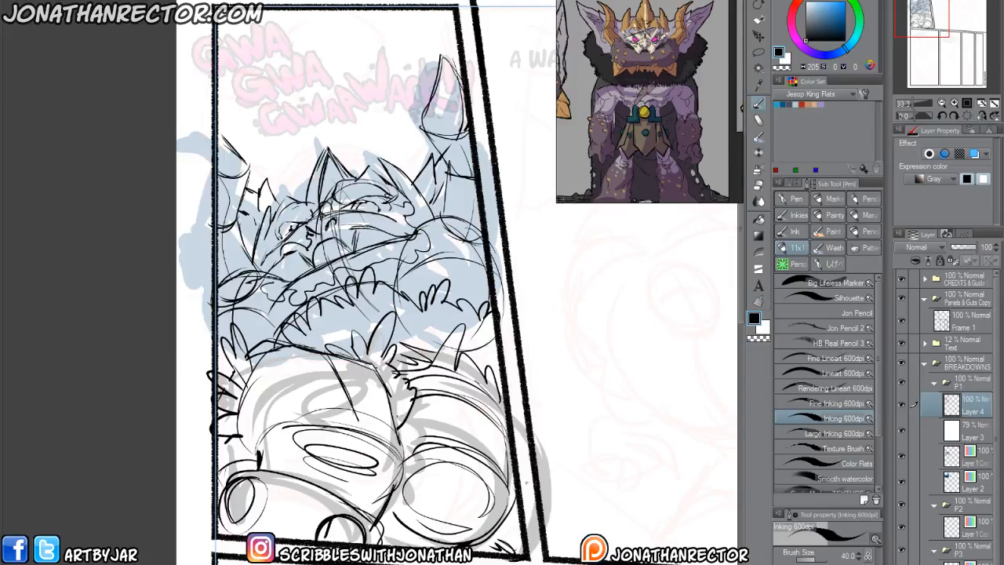
Hide P1's two rough sketch layers and its 79% Layer 3, then make the sketch layer in P2 active.
{"action": "left_click_drag", "start_coordinate": [901, 456], "coordinate": [902, 481]}
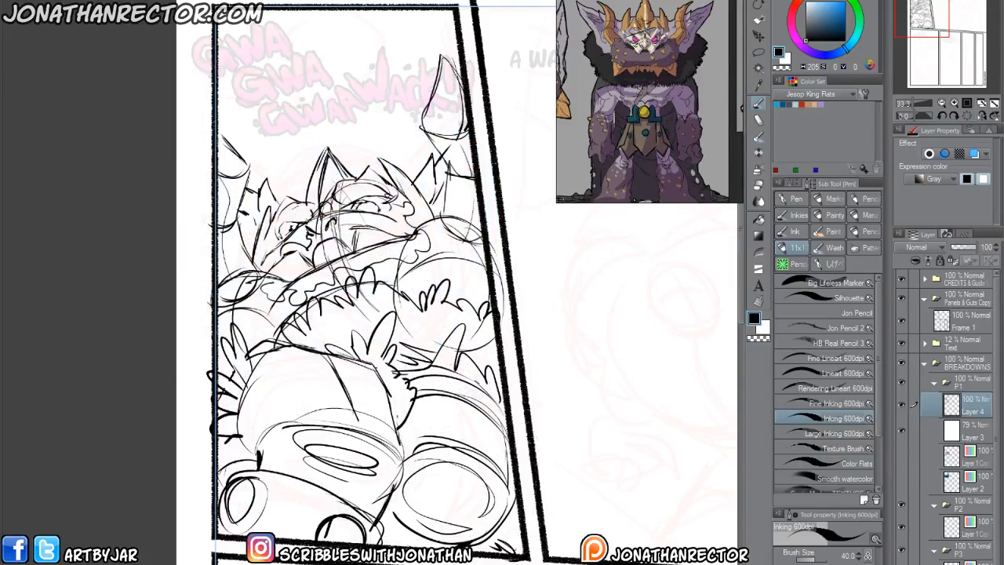
{"action": "scroll", "coordinate": [617, 562], "scroll_direction": "down", "scroll_amount": 1}
{"action": "left_click_drag", "start_coordinate": [653, 532], "coordinate": [388, 448]}
{"action": "left_click_drag", "start_coordinate": [552, 445], "coordinate": [400, 426]}
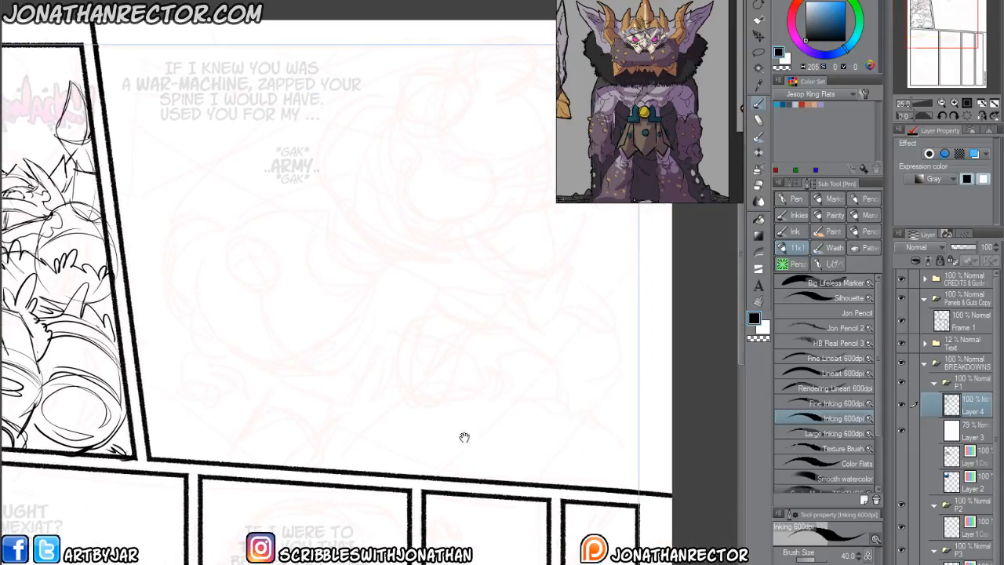
{"action": "left_click", "coordinate": [934, 384]}
{"action": "left_click", "coordinate": [934, 384]}
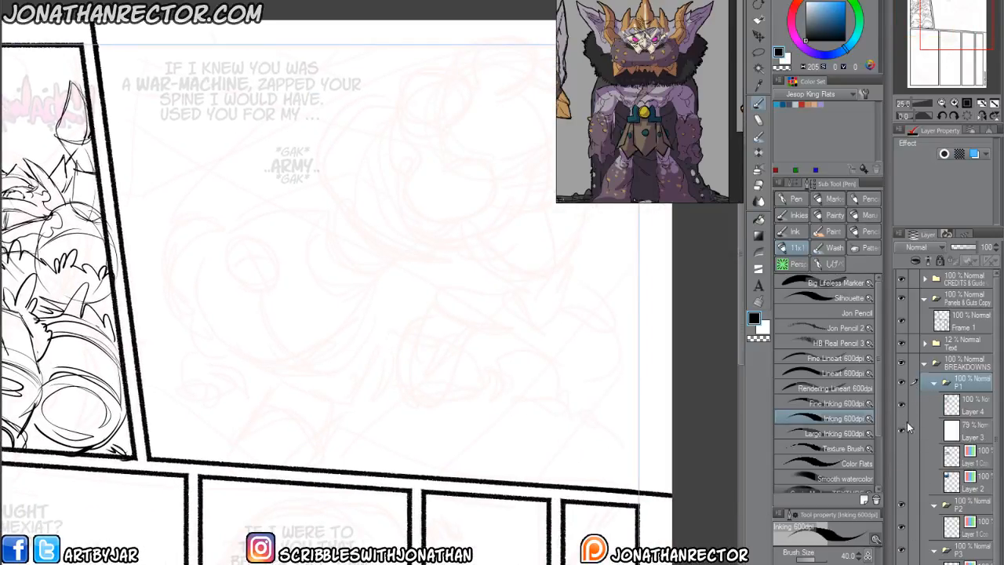
{"action": "left_click", "coordinate": [901, 430]}
{"action": "left_click", "coordinate": [936, 383]}
{"action": "left_click", "coordinate": [969, 424]}
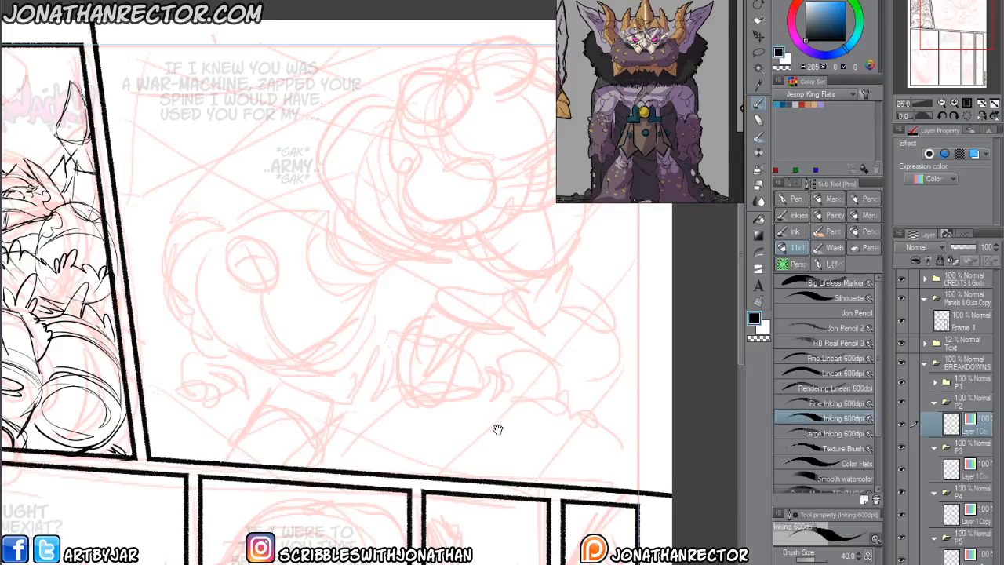
Draw a short ribbed cylinder over the small thumbnail circle in the second panel and shift it slightly down and left.
{"action": "left_click_drag", "start_coordinate": [445, 455], "coordinate": [374, 506]}
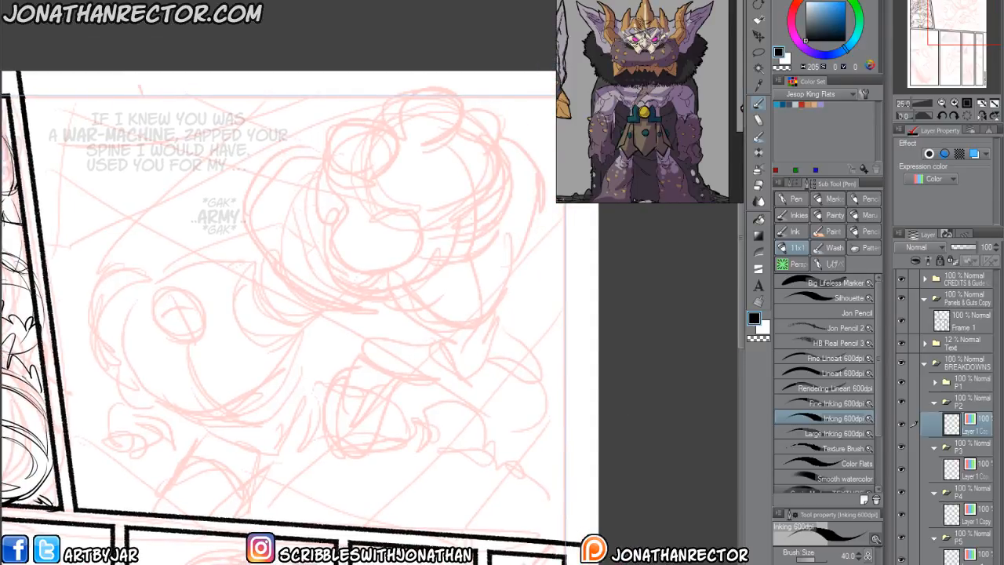
{"action": "left_click_drag", "start_coordinate": [335, 436], "coordinate": [343, 445]}
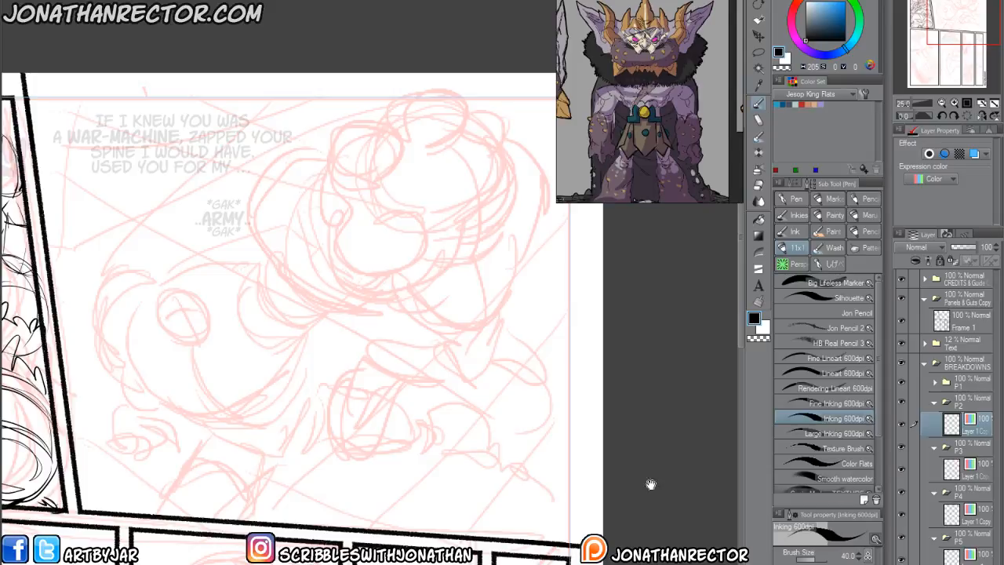
{"action": "left_click_drag", "start_coordinate": [195, 398], "coordinate": [301, 391]}
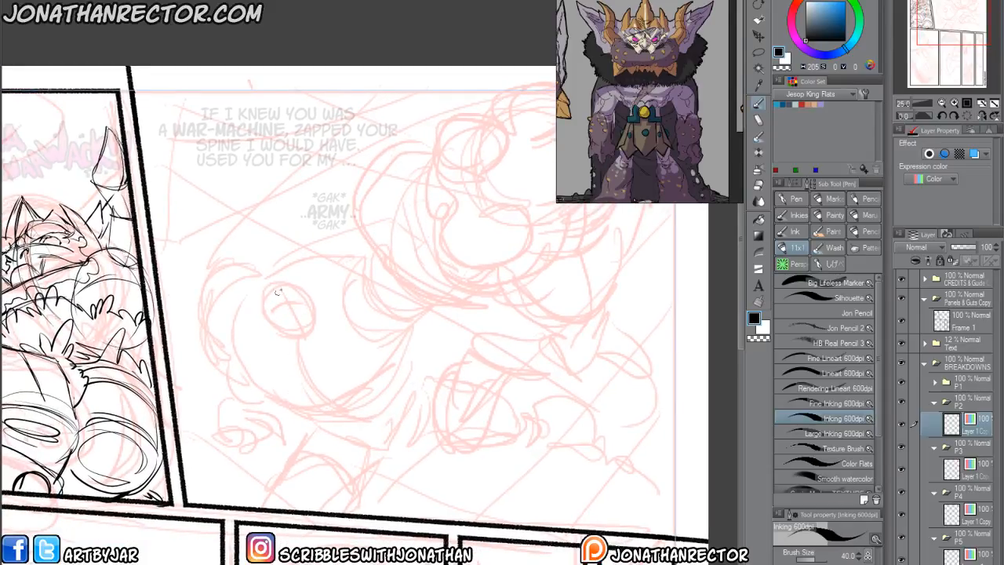
{"action": "mouse_move", "coordinate": [277, 328]}
{"action": "left_mouse_down"}
{"action": "mouse_move", "coordinate": [292, 340]}
{"action": "mouse_move", "coordinate": [267, 312]}
{"action": "mouse_move", "coordinate": [317, 322]}
{"action": "mouse_move", "coordinate": [271, 317]}
{"action": "mouse_move", "coordinate": [290, 288]}
{"action": "mouse_move", "coordinate": [292, 307]}
{"action": "left_mouse_up"}
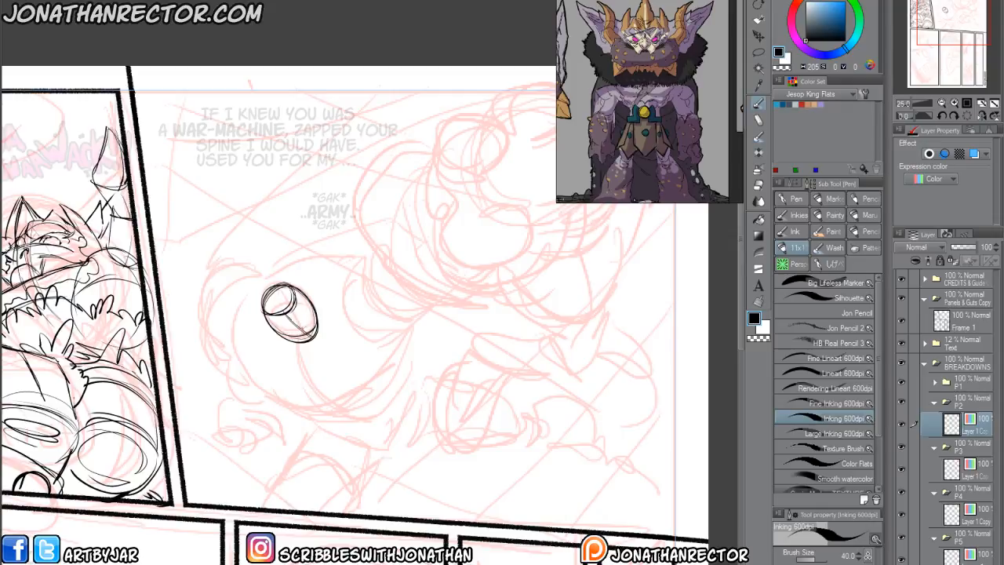
{"action": "mouse_move", "coordinate": [308, 322]}
{"action": "left_mouse_down"}
{"action": "mouse_move", "coordinate": [273, 332]}
{"action": "mouse_move", "coordinate": [285, 336]}
{"action": "left_mouse_up"}
{"action": "left_click_drag", "start_coordinate": [293, 284], "coordinate": [316, 310]}
{"action": "mouse_move", "coordinate": [309, 344]}
{"action": "left_mouse_down"}
{"action": "mouse_move", "coordinate": [322, 334]}
{"action": "mouse_move", "coordinate": [275, 332]}
{"action": "left_mouse_up"}
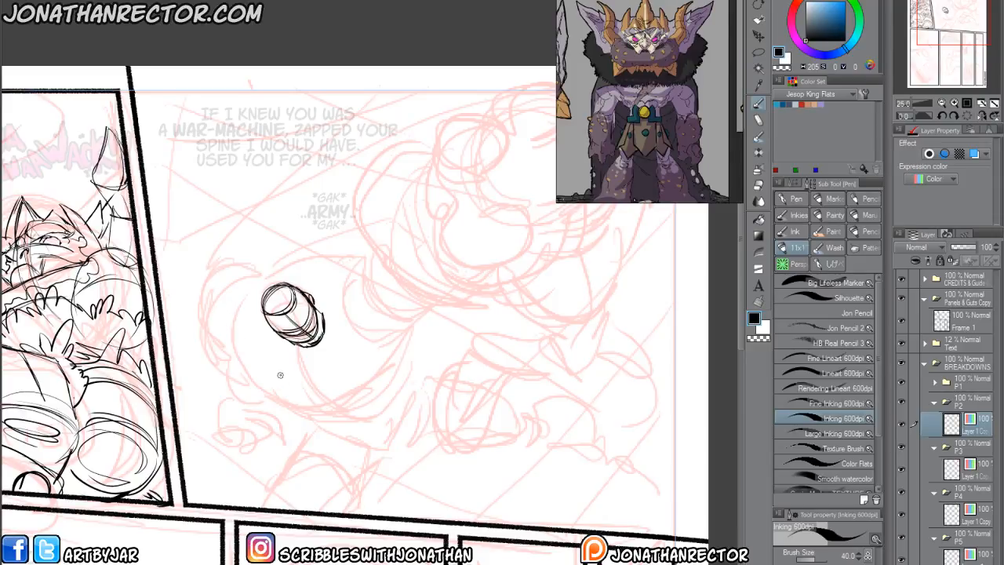
{"action": "left_click_drag", "start_coordinate": [282, 382], "coordinate": [254, 403]}
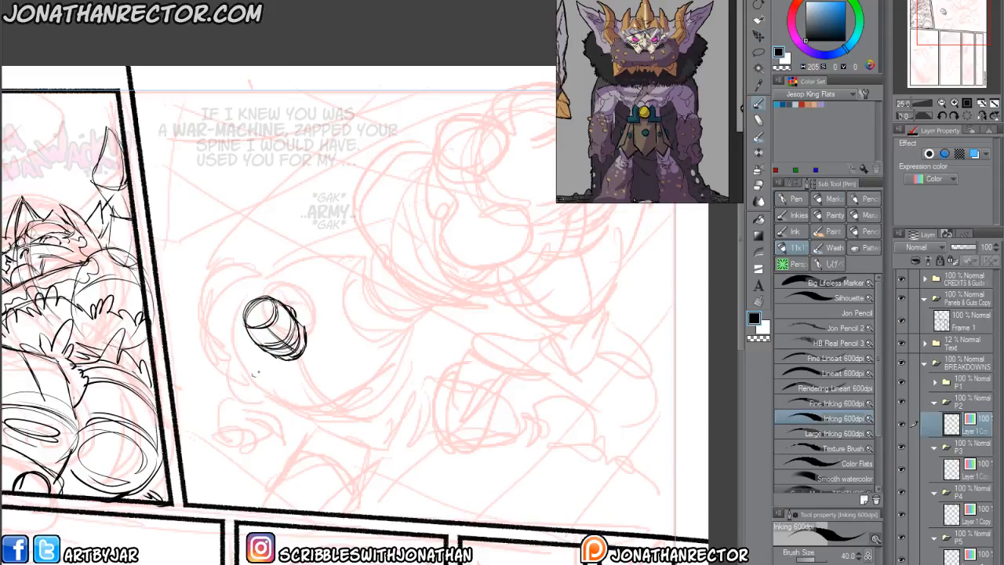
Draw a large rounded outline around the cylinder and a curve descending from its lower edge.
{"action": "mouse_move", "coordinate": [253, 281]}
{"action": "left_mouse_down"}
{"action": "mouse_move", "coordinate": [289, 260]}
{"action": "mouse_move", "coordinate": [343, 258]}
{"action": "mouse_move", "coordinate": [363, 303]}
{"action": "mouse_move", "coordinate": [329, 344]}
{"action": "mouse_move", "coordinate": [270, 365]}
{"action": "mouse_move", "coordinate": [230, 344]}
{"action": "mouse_move", "coordinate": [232, 291]}
{"action": "mouse_move", "coordinate": [319, 357]}
{"action": "mouse_move", "coordinate": [374, 317]}
{"action": "mouse_move", "coordinate": [369, 259]}
{"action": "mouse_move", "coordinate": [295, 256]}
{"action": "mouse_move", "coordinate": [234, 284]}
{"action": "left_mouse_up"}
{"action": "left_click_drag", "start_coordinate": [329, 251], "coordinate": [271, 309]}
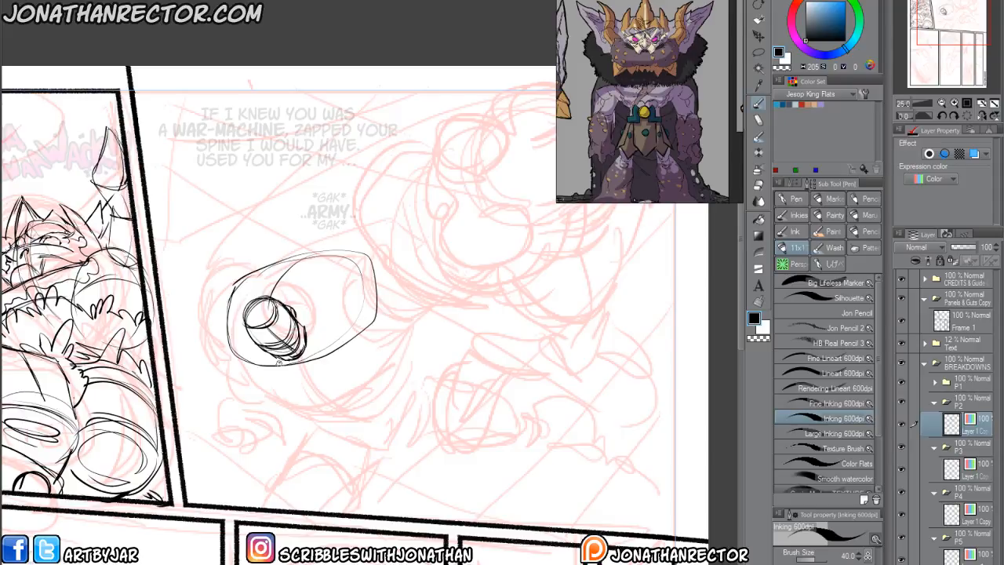
{"action": "mouse_move", "coordinate": [281, 355]}
{"action": "left_mouse_down"}
{"action": "mouse_move", "coordinate": [324, 409]}
{"action": "mouse_move", "coordinate": [363, 427]}
{"action": "left_mouse_up"}
Select the ribbed cylinder and reposition it against the left edge of the rounded outline.
{"action": "key", "text": "m"}
{"action": "mouse_move", "coordinate": [252, 296]}
{"action": "left_mouse_down"}
{"action": "mouse_move", "coordinate": [274, 287]}
{"action": "mouse_move", "coordinate": [315, 322]}
{"action": "mouse_move", "coordinate": [272, 353]}
{"action": "mouse_move", "coordinate": [263, 348]}
{"action": "left_mouse_up"}
{"action": "left_click", "coordinate": [178, 380]}
{"action": "key", "text": "p"}
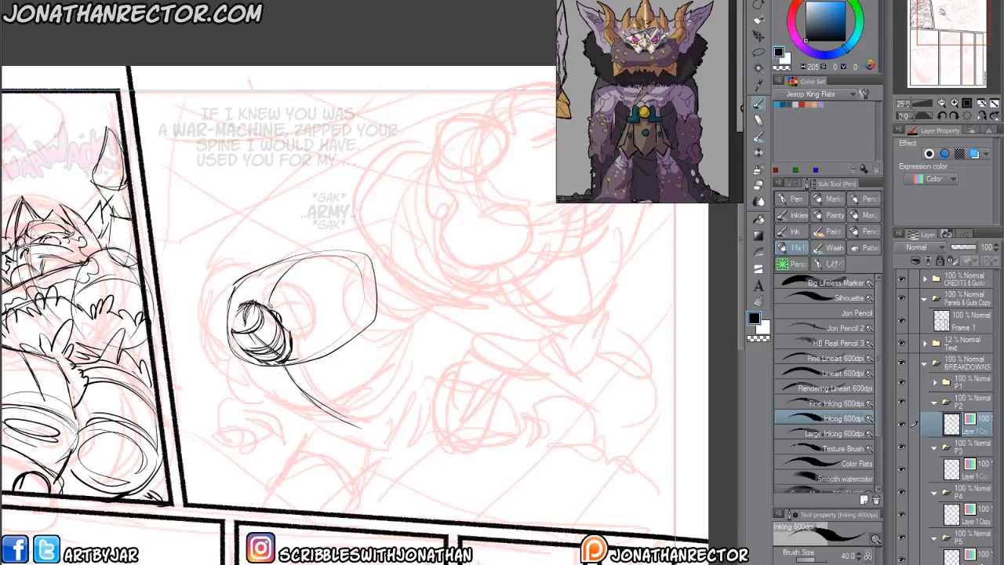
Add a curved band around the cylinder's base and sketch crossing guide lines below it.
{"action": "left_click_drag", "start_coordinate": [297, 322], "coordinate": [290, 360]}
{"action": "mouse_move", "coordinate": [267, 302]}
{"action": "left_mouse_down"}
{"action": "mouse_move", "coordinate": [332, 410]}
{"action": "mouse_move", "coordinate": [360, 424]}
{"action": "mouse_move", "coordinate": [378, 394]}
{"action": "left_mouse_up"}
{"action": "left_click_drag", "start_coordinate": [312, 422], "coordinate": [373, 398]}
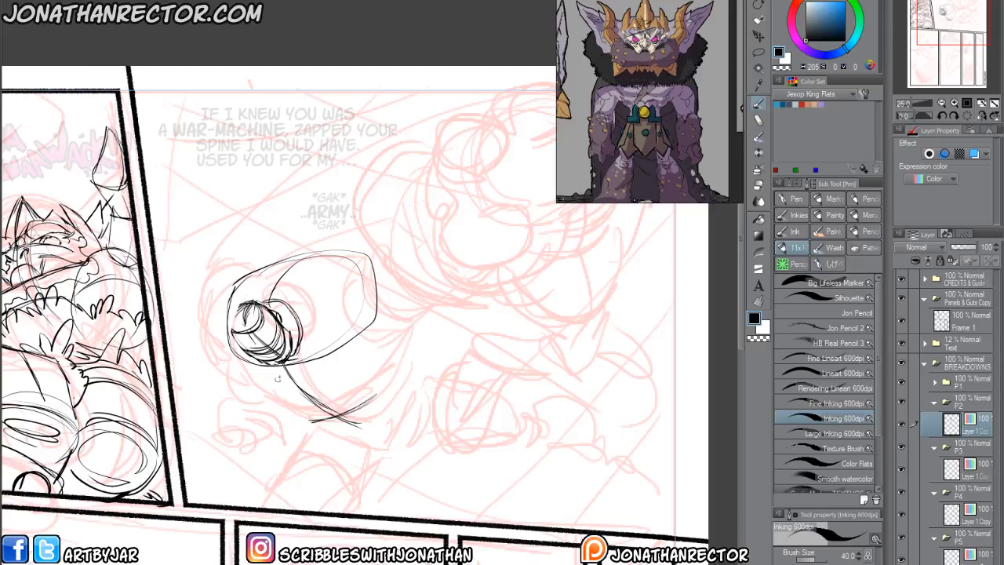
{"action": "left_click_drag", "start_coordinate": [294, 375], "coordinate": [320, 398]}
{"action": "left_click_drag", "start_coordinate": [295, 377], "coordinate": [326, 405]}
Build up the lower bowl-shaped contour and side edges of the rounded head form beneath the cylinder.
{"action": "mouse_move", "coordinate": [289, 374]}
{"action": "left_mouse_down"}
{"action": "mouse_move", "coordinate": [329, 406]}
{"action": "mouse_move", "coordinate": [383, 387]}
{"action": "left_mouse_up"}
{"action": "left_click_drag", "start_coordinate": [396, 340], "coordinate": [383, 385]}
{"action": "left_click_drag", "start_coordinate": [366, 323], "coordinate": [396, 356]}
{"action": "mouse_move", "coordinate": [308, 397]}
{"action": "left_mouse_down"}
{"action": "mouse_move", "coordinate": [331, 408]}
{"action": "mouse_move", "coordinate": [386, 380]}
{"action": "left_mouse_up"}
{"action": "mouse_move", "coordinate": [318, 411]}
{"action": "left_mouse_down"}
{"action": "mouse_move", "coordinate": [258, 393]}
{"action": "mouse_move", "coordinate": [231, 357]}
{"action": "mouse_move", "coordinate": [225, 331]}
{"action": "left_mouse_up"}
{"action": "mouse_move", "coordinate": [226, 345]}
{"action": "left_mouse_down"}
{"action": "mouse_move", "coordinate": [272, 403]}
{"action": "mouse_move", "coordinate": [324, 410]}
{"action": "left_mouse_up"}
{"action": "left_click_drag", "start_coordinate": [392, 384], "coordinate": [360, 292]}
{"action": "left_click_drag", "start_coordinate": [289, 411], "coordinate": [279, 359]}
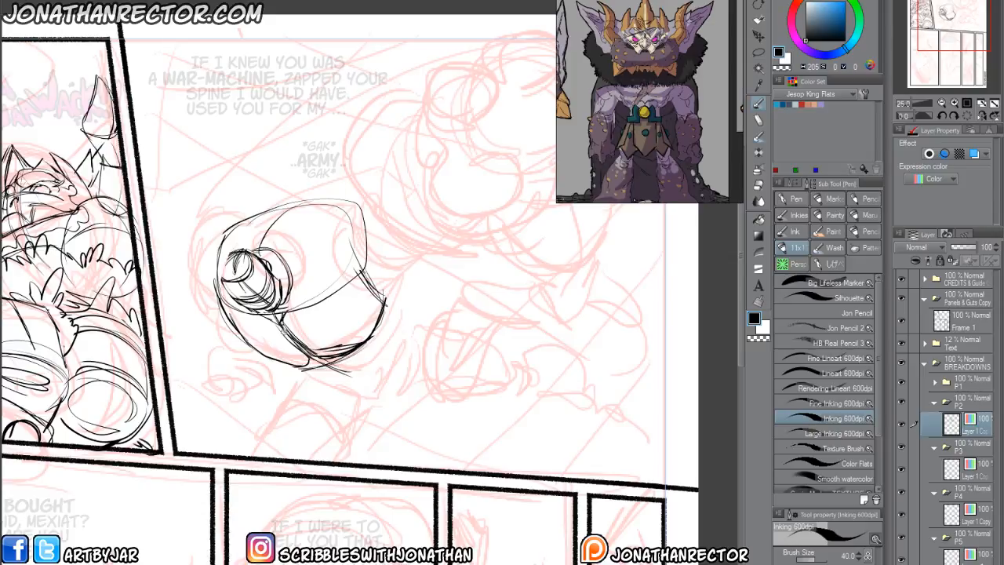
Sketch a second outer rim along the right side and a pointed chin-like shape under the rounded head form.
{"action": "left_click_drag", "start_coordinate": [331, 368], "coordinate": [299, 356]}
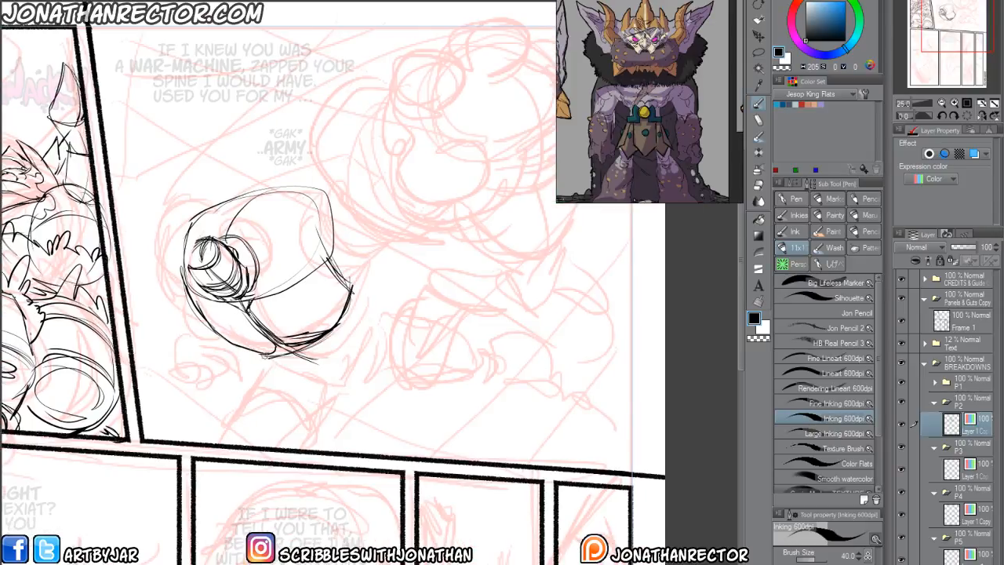
{"action": "mouse_move", "coordinate": [337, 321]}
{"action": "left_mouse_down"}
{"action": "mouse_move", "coordinate": [351, 346]}
{"action": "mouse_move", "coordinate": [328, 366]}
{"action": "mouse_move", "coordinate": [260, 358]}
{"action": "mouse_move", "coordinate": [354, 320]}
{"action": "mouse_move", "coordinate": [368, 251]}
{"action": "left_mouse_up"}
{"action": "mouse_move", "coordinate": [237, 350]}
{"action": "left_mouse_down"}
{"action": "mouse_move", "coordinate": [265, 361]}
{"action": "mouse_move", "coordinate": [322, 352]}
{"action": "mouse_move", "coordinate": [333, 334]}
{"action": "left_mouse_up"}
{"action": "left_click_drag", "start_coordinate": [297, 361], "coordinate": [340, 340]}
{"action": "left_click_drag", "start_coordinate": [270, 399], "coordinate": [294, 367]}
{"action": "mouse_move", "coordinate": [307, 327]}
{"action": "left_mouse_down"}
{"action": "mouse_move", "coordinate": [358, 350]}
{"action": "mouse_move", "coordinate": [372, 340]}
{"action": "mouse_move", "coordinate": [383, 302]}
{"action": "left_mouse_up"}
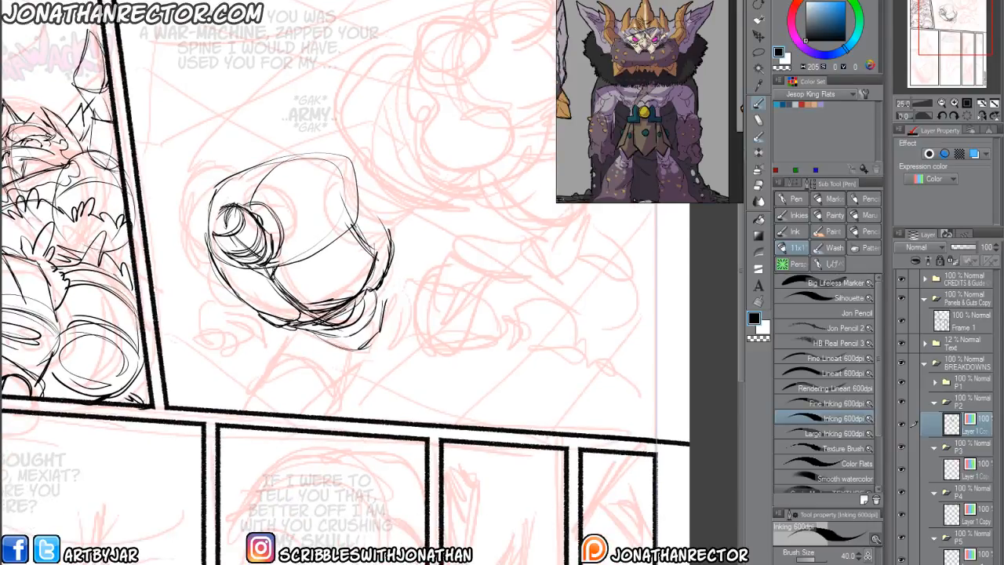
Draw a rounded block with an inner D-shaped mark and layered edge curves over the large figure's thumbnail.
{"action": "key", "text": "h"}
{"action": "left_click_drag", "start_coordinate": [322, 386], "coordinate": [429, 453]}
{"action": "left_click_drag", "start_coordinate": [336, 317], "coordinate": [320, 339]}
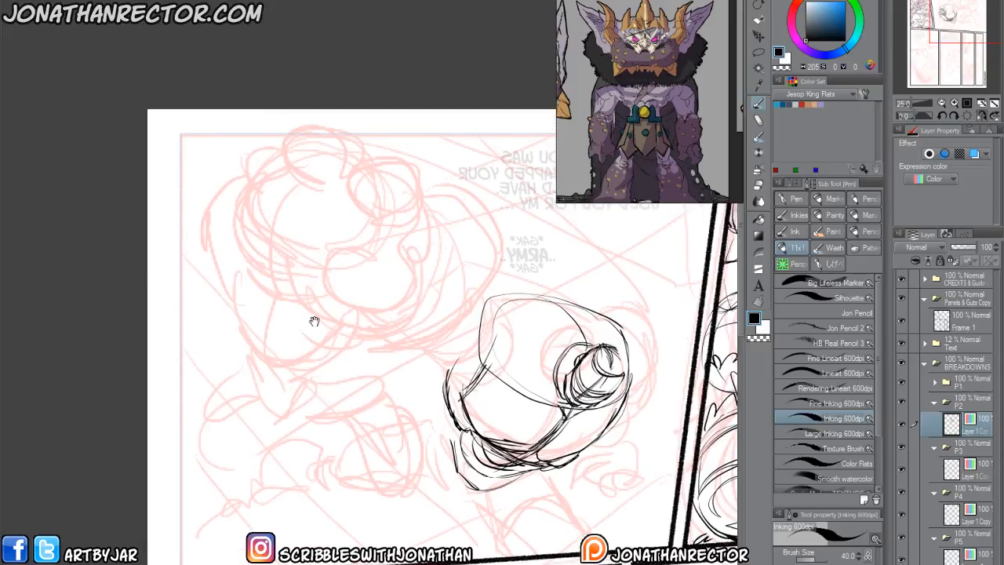
{"action": "mouse_move", "coordinate": [373, 250]}
{"action": "left_mouse_down"}
{"action": "mouse_move", "coordinate": [398, 260]}
{"action": "mouse_move", "coordinate": [402, 293]}
{"action": "mouse_move", "coordinate": [397, 311]}
{"action": "mouse_move", "coordinate": [377, 315]}
{"action": "left_mouse_up"}
{"action": "mouse_move", "coordinate": [386, 252]}
{"action": "left_mouse_down"}
{"action": "mouse_move", "coordinate": [353, 247]}
{"action": "mouse_move", "coordinate": [326, 298]}
{"action": "left_mouse_up"}
{"action": "mouse_move", "coordinate": [335, 250]}
{"action": "left_mouse_down"}
{"action": "mouse_move", "coordinate": [390, 255]}
{"action": "mouse_move", "coordinate": [394, 269]}
{"action": "left_mouse_up"}
{"action": "left_click_drag", "start_coordinate": [358, 267], "coordinate": [344, 300]}
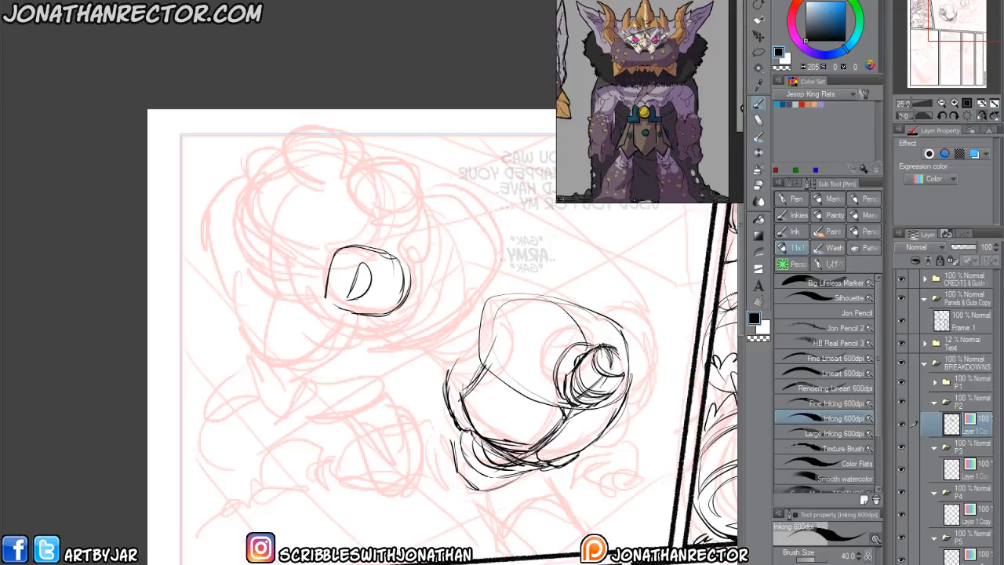
{"action": "mouse_move", "coordinate": [408, 262]}
{"action": "left_mouse_down"}
{"action": "mouse_move", "coordinate": [389, 314]}
{"action": "mouse_move", "coordinate": [405, 311]}
{"action": "left_mouse_up"}
{"action": "mouse_move", "coordinate": [426, 304]}
{"action": "left_mouse_down"}
{"action": "mouse_move", "coordinate": [384, 244]}
{"action": "mouse_move", "coordinate": [403, 306]}
{"action": "left_mouse_up"}
{"action": "mouse_move", "coordinate": [301, 269]}
{"action": "left_mouse_down"}
{"action": "mouse_move", "coordinate": [305, 302]}
{"action": "mouse_move", "coordinate": [415, 321]}
{"action": "mouse_move", "coordinate": [319, 285]}
{"action": "left_mouse_up"}
Sketch a faceted round form with two inner ovals above the block and add edge strokes beside them.
{"action": "mouse_move", "coordinate": [426, 262]}
{"action": "left_mouse_down"}
{"action": "mouse_move", "coordinate": [425, 239]}
{"action": "mouse_move", "coordinate": [407, 220]}
{"action": "mouse_move", "coordinate": [382, 206]}
{"action": "mouse_move", "coordinate": [357, 215]}
{"action": "left_mouse_up"}
{"action": "mouse_move", "coordinate": [381, 208]}
{"action": "left_mouse_down"}
{"action": "mouse_move", "coordinate": [412, 245]}
{"action": "mouse_move", "coordinate": [406, 263]}
{"action": "mouse_move", "coordinate": [335, 247]}
{"action": "mouse_move", "coordinate": [405, 263]}
{"action": "mouse_move", "coordinate": [373, 287]}
{"action": "left_mouse_up"}
{"action": "mouse_move", "coordinate": [384, 284]}
{"action": "left_mouse_down"}
{"action": "mouse_move", "coordinate": [403, 236]}
{"action": "mouse_move", "coordinate": [391, 214]}
{"action": "left_mouse_up"}
{"action": "left_click_drag", "start_coordinate": [370, 217], "coordinate": [398, 245]}
{"action": "mouse_move", "coordinate": [358, 236]}
{"action": "left_mouse_down"}
{"action": "mouse_move", "coordinate": [369, 251]}
{"action": "mouse_move", "coordinate": [350, 240]}
{"action": "mouse_move", "coordinate": [380, 274]}
{"action": "left_mouse_up"}
{"action": "left_click_drag", "start_coordinate": [421, 249], "coordinate": [397, 273]}
{"action": "left_click_drag", "start_coordinate": [419, 262], "coordinate": [402, 273]}
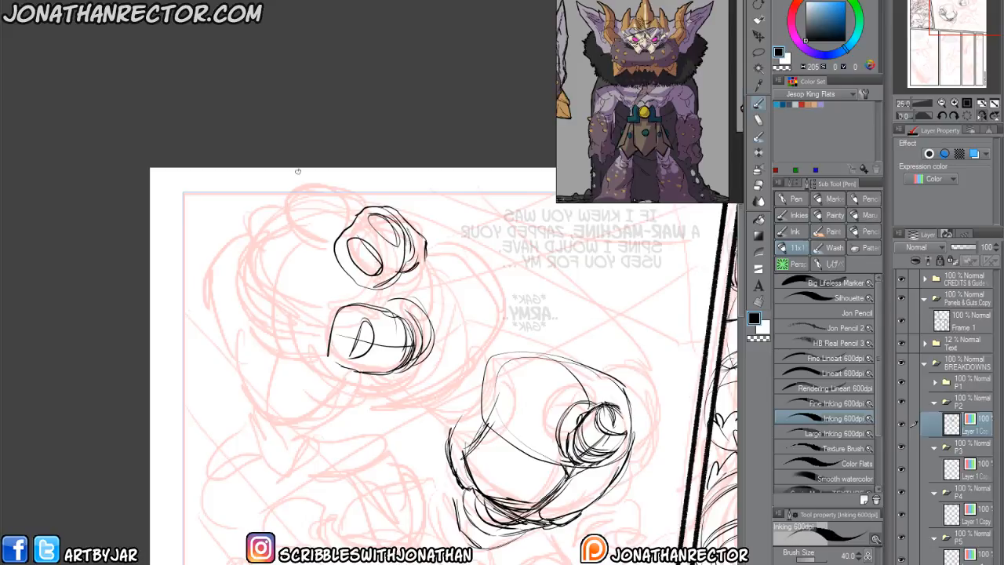
Undo the lower inner oval on the upper round form, restore the black drawing color and erase the remaining oval.
{"action": "key", "text": "x"}
{"action": "key", "text": "ctrl+z"}
{"action": "key", "text": "ctrl+z"}
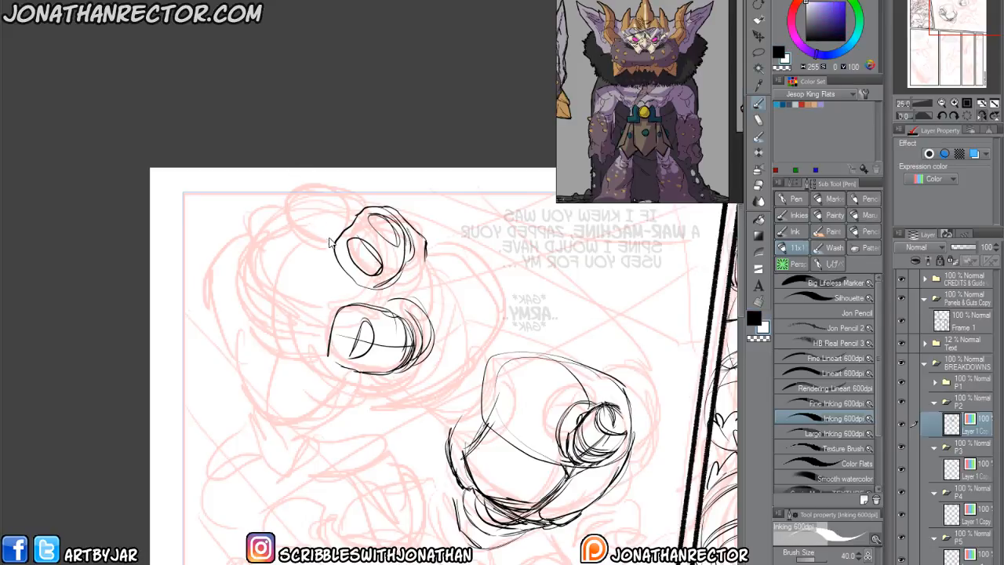
{"action": "key", "text": "ctrl+z"}
{"action": "left_click", "coordinate": [754, 320]}
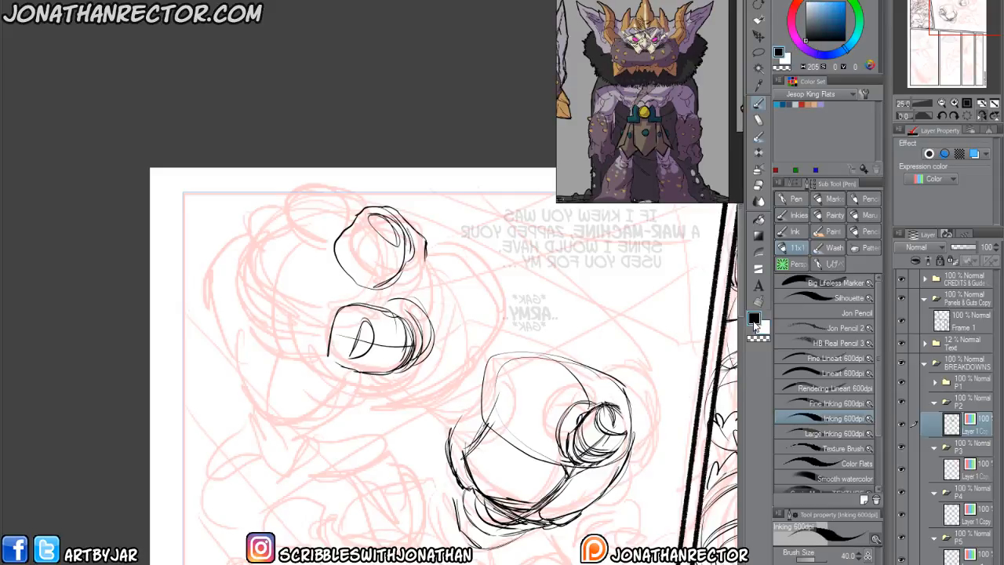
{"action": "key", "text": "e"}
{"action": "mouse_move", "coordinate": [380, 205]}
{"action": "left_mouse_down"}
{"action": "mouse_move", "coordinate": [390, 229]}
{"action": "mouse_move", "coordinate": [350, 227]}
{"action": "mouse_move", "coordinate": [338, 249]}
{"action": "mouse_move", "coordinate": [346, 274]}
{"action": "mouse_move", "coordinate": [350, 208]}
{"action": "mouse_move", "coordinate": [401, 205]}
{"action": "mouse_move", "coordinate": [420, 239]}
{"action": "mouse_move", "coordinate": [377, 250]}
{"action": "mouse_move", "coordinate": [384, 264]}
{"action": "left_mouse_up"}
Redraw a single slanted oval inside the upper round form and reinforce its faceted outline and shaded edge.
{"action": "key", "text": "p"}
{"action": "mouse_move", "coordinate": [354, 225]}
{"action": "left_mouse_down"}
{"action": "mouse_move", "coordinate": [369, 265]}
{"action": "mouse_move", "coordinate": [386, 256]}
{"action": "left_mouse_up"}
{"action": "mouse_move", "coordinate": [397, 209]}
{"action": "left_mouse_down"}
{"action": "mouse_move", "coordinate": [413, 244]}
{"action": "mouse_move", "coordinate": [330, 287]}
{"action": "left_mouse_up"}
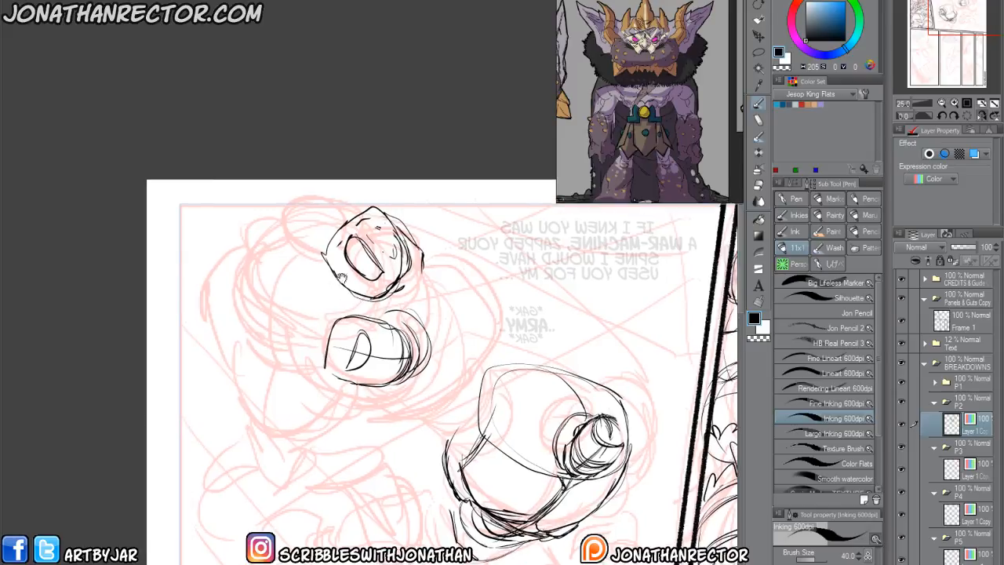
{"action": "left_click_drag", "start_coordinate": [400, 218], "coordinate": [422, 271]}
{"action": "left_click_drag", "start_coordinate": [420, 272], "coordinate": [394, 291]}
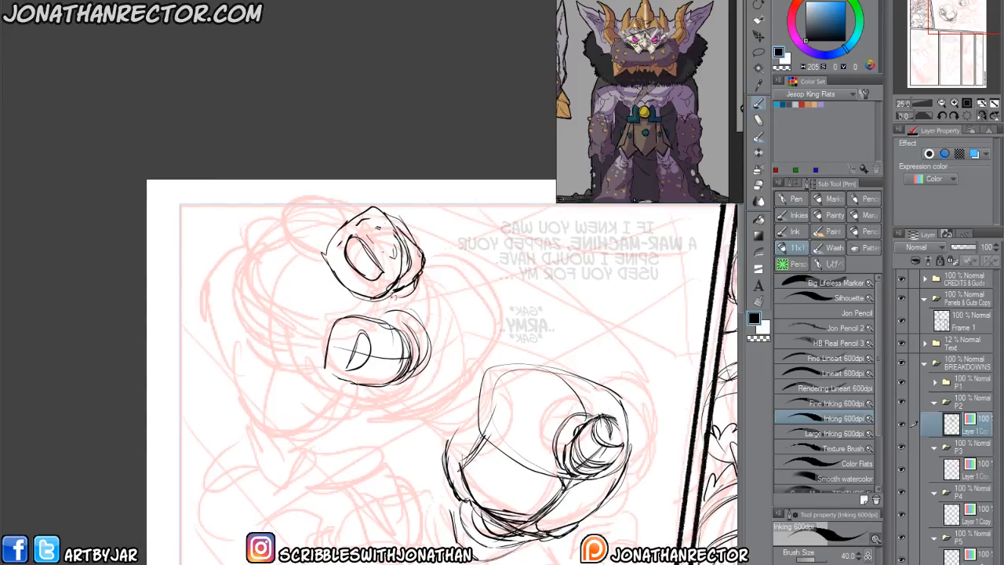
Draw an arched segment with an inner sliver extending from the round form and ending in a pointed tip.
{"action": "mouse_move", "coordinate": [333, 206]}
{"action": "left_mouse_down"}
{"action": "mouse_move", "coordinate": [279, 199]}
{"action": "mouse_move", "coordinate": [267, 248]}
{"action": "left_mouse_up"}
{"action": "left_click_drag", "start_coordinate": [292, 241], "coordinate": [336, 235]}
{"action": "left_click_drag", "start_coordinate": [268, 209], "coordinate": [303, 239]}
{"action": "mouse_move", "coordinate": [267, 203]}
{"action": "left_mouse_down"}
{"action": "mouse_move", "coordinate": [343, 215]}
{"action": "mouse_move", "coordinate": [274, 226]}
{"action": "mouse_move", "coordinate": [230, 271]}
{"action": "left_mouse_up"}
{"action": "left_click_drag", "start_coordinate": [267, 243], "coordinate": [233, 273]}
{"action": "mouse_move", "coordinate": [258, 249]}
{"action": "left_mouse_down"}
{"action": "mouse_move", "coordinate": [232, 275]}
{"action": "mouse_move", "coordinate": [262, 229]}
{"action": "left_mouse_up"}
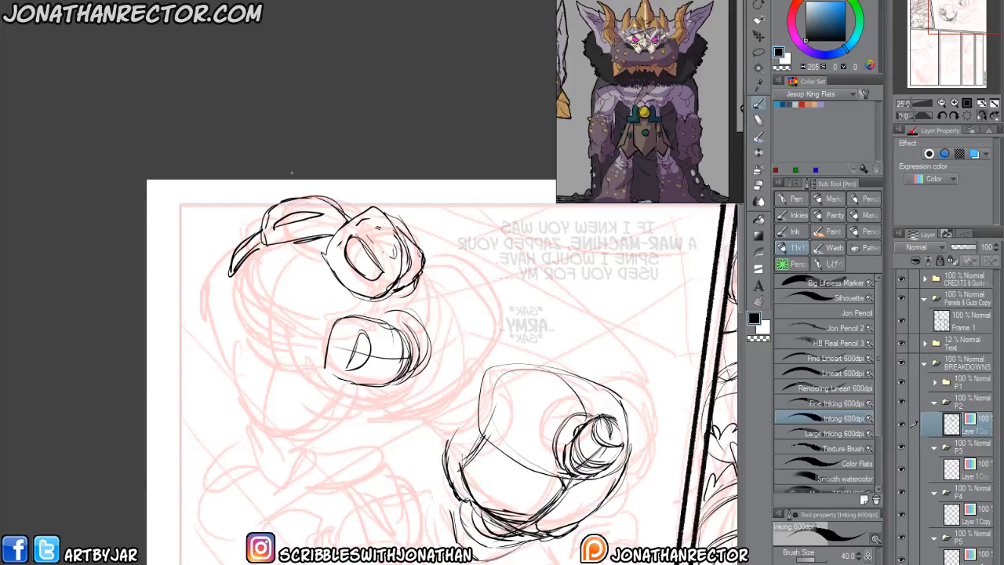
Draw the contour linking the upper round form to the block and curve it underneath the block.
{"action": "left_click_drag", "start_coordinate": [284, 422], "coordinate": [303, 382]}
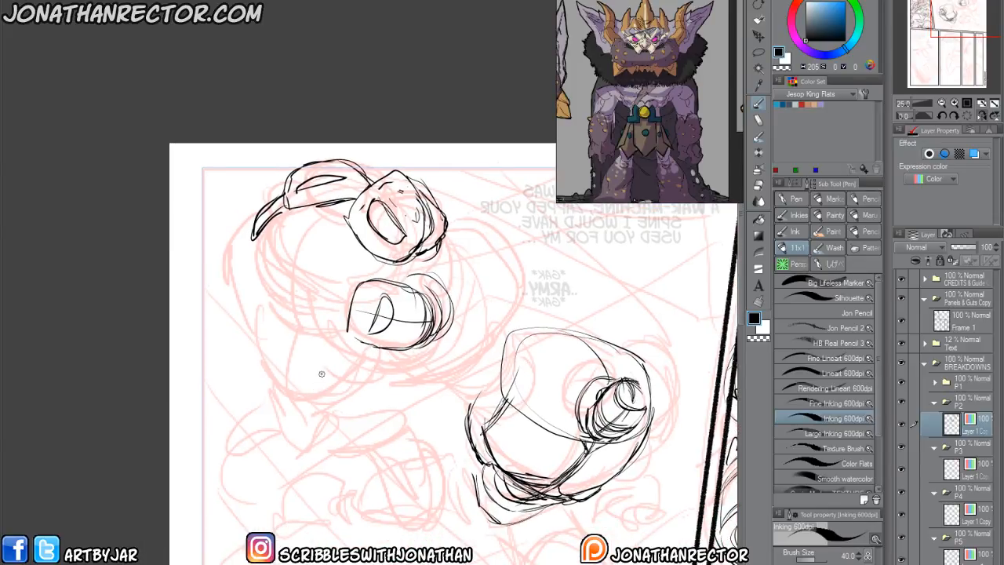
{"action": "left_click_drag", "start_coordinate": [280, 275], "coordinate": [238, 238]}
{"action": "left_click_drag", "start_coordinate": [353, 171], "coordinate": [350, 169]}
{"action": "mouse_move", "coordinate": [394, 194]}
{"action": "left_mouse_down"}
{"action": "mouse_move", "coordinate": [401, 240]}
{"action": "mouse_move", "coordinate": [351, 311]}
{"action": "mouse_move", "coordinate": [404, 274]}
{"action": "mouse_move", "coordinate": [360, 334]}
{"action": "mouse_move", "coordinate": [382, 309]}
{"action": "left_mouse_up"}
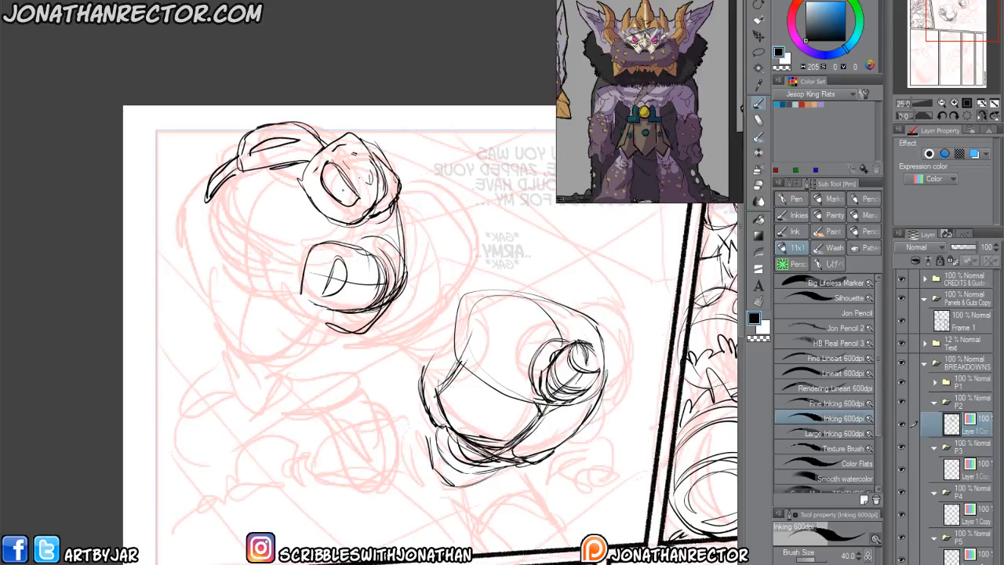
Sweep a large outer contour from the upper round form around the block to the neighbouring head form.
{"action": "mouse_move", "coordinate": [390, 167]}
{"action": "left_mouse_down"}
{"action": "mouse_move", "coordinate": [454, 181]}
{"action": "mouse_move", "coordinate": [486, 267]}
{"action": "mouse_move", "coordinate": [483, 297]}
{"action": "mouse_move", "coordinate": [453, 345]}
{"action": "mouse_move", "coordinate": [327, 350]}
{"action": "left_mouse_up"}
{"action": "left_click_drag", "start_coordinate": [401, 366], "coordinate": [326, 350]}
{"action": "mouse_move", "coordinate": [398, 201]}
{"action": "left_mouse_down"}
{"action": "mouse_move", "coordinate": [414, 279]}
{"action": "mouse_move", "coordinate": [397, 331]}
{"action": "mouse_move", "coordinate": [424, 357]}
{"action": "mouse_move", "coordinate": [467, 333]}
{"action": "mouse_move", "coordinate": [428, 161]}
{"action": "mouse_move", "coordinate": [390, 166]}
{"action": "left_mouse_up"}
{"action": "key", "text": "h"}
{"action": "left_click_drag", "start_coordinate": [210, 384], "coordinate": [261, 368]}
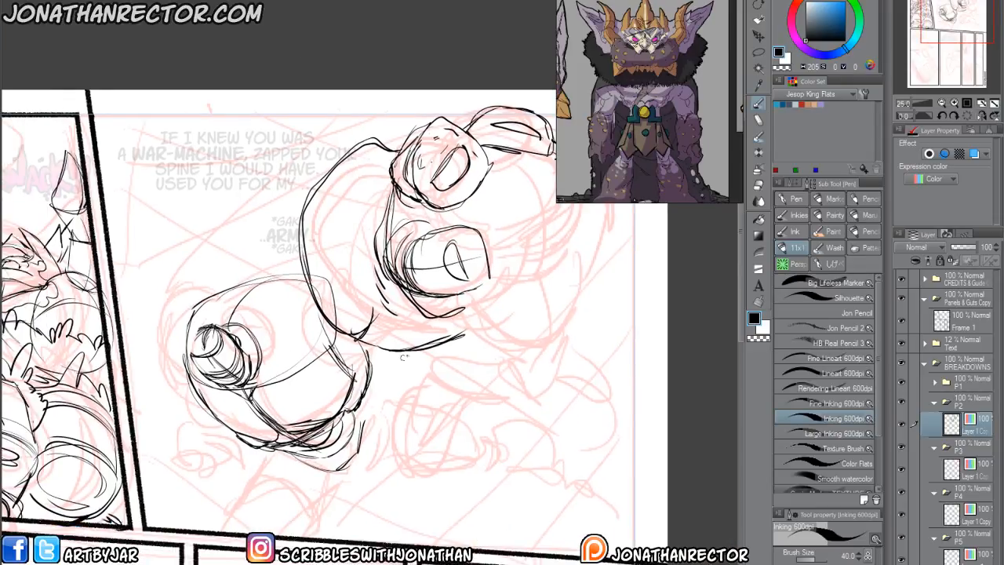
Draw the small neck form, a rounded chest plate and the upper chest contour on the lower figure in panel two.
{"action": "left_click_drag", "start_coordinate": [408, 353], "coordinate": [318, 331]}
{"action": "mouse_move", "coordinate": [307, 276]}
{"action": "left_mouse_down"}
{"action": "mouse_move", "coordinate": [341, 355]}
{"action": "mouse_move", "coordinate": [390, 357]}
{"action": "left_mouse_up"}
{"action": "mouse_move", "coordinate": [300, 273]}
{"action": "left_mouse_down"}
{"action": "mouse_move", "coordinate": [288, 295]}
{"action": "mouse_move", "coordinate": [303, 391]}
{"action": "mouse_move", "coordinate": [318, 402]}
{"action": "mouse_move", "coordinate": [350, 389]}
{"action": "mouse_move", "coordinate": [356, 355]}
{"action": "left_mouse_up"}
{"action": "mouse_move", "coordinate": [322, 325]}
{"action": "left_mouse_down"}
{"action": "mouse_move", "coordinate": [290, 345]}
{"action": "mouse_move", "coordinate": [295, 388]}
{"action": "left_mouse_up"}
{"action": "mouse_move", "coordinate": [310, 300]}
{"action": "left_mouse_down"}
{"action": "mouse_move", "coordinate": [288, 306]}
{"action": "mouse_move", "coordinate": [287, 271]}
{"action": "mouse_move", "coordinate": [290, 306]}
{"action": "left_mouse_up"}
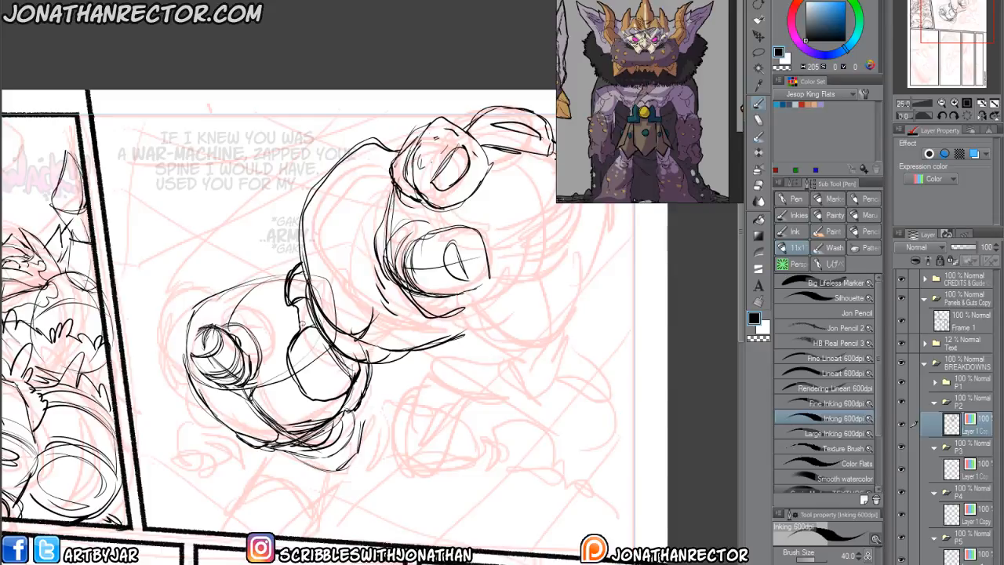
{"action": "left_click_drag", "start_coordinate": [264, 351], "coordinate": [302, 346]}
{"action": "mouse_move", "coordinate": [334, 300]}
{"action": "left_mouse_down"}
{"action": "mouse_move", "coordinate": [301, 294]}
{"action": "mouse_move", "coordinate": [275, 305]}
{"action": "mouse_move", "coordinate": [283, 284]}
{"action": "mouse_move", "coordinate": [336, 292]}
{"action": "mouse_move", "coordinate": [344, 283]}
{"action": "mouse_move", "coordinate": [251, 319]}
{"action": "mouse_move", "coordinate": [217, 355]}
{"action": "mouse_move", "coordinate": [245, 383]}
{"action": "left_mouse_up"}
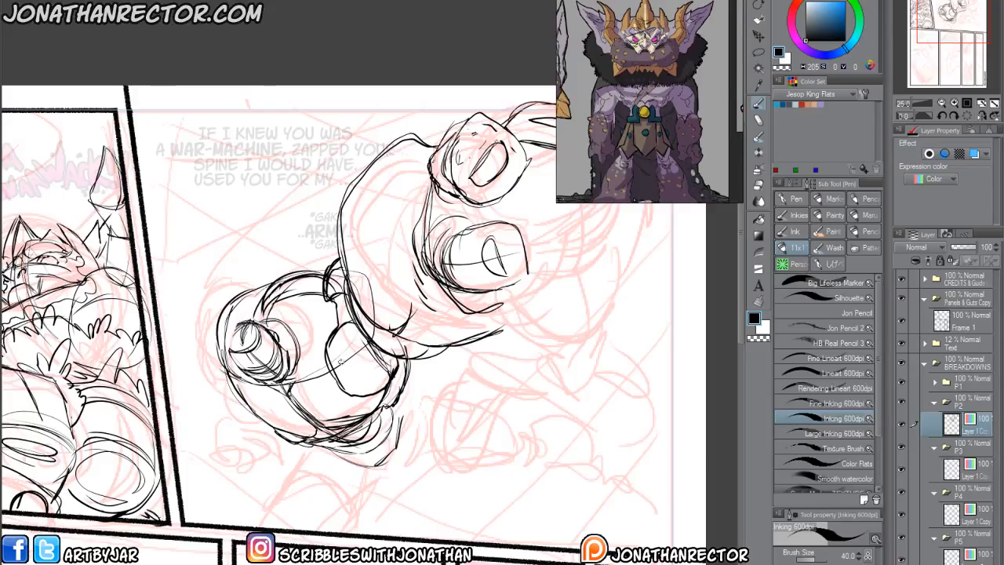
Erase part of the lower figure's chest plate and redraw it with a second curved plate below and a firmer side contour.
{"action": "key", "text": "e"}
{"action": "mouse_move", "coordinate": [392, 373]}
{"action": "left_mouse_down"}
{"action": "mouse_move", "coordinate": [364, 396]}
{"action": "mouse_move", "coordinate": [333, 367]}
{"action": "left_mouse_up"}
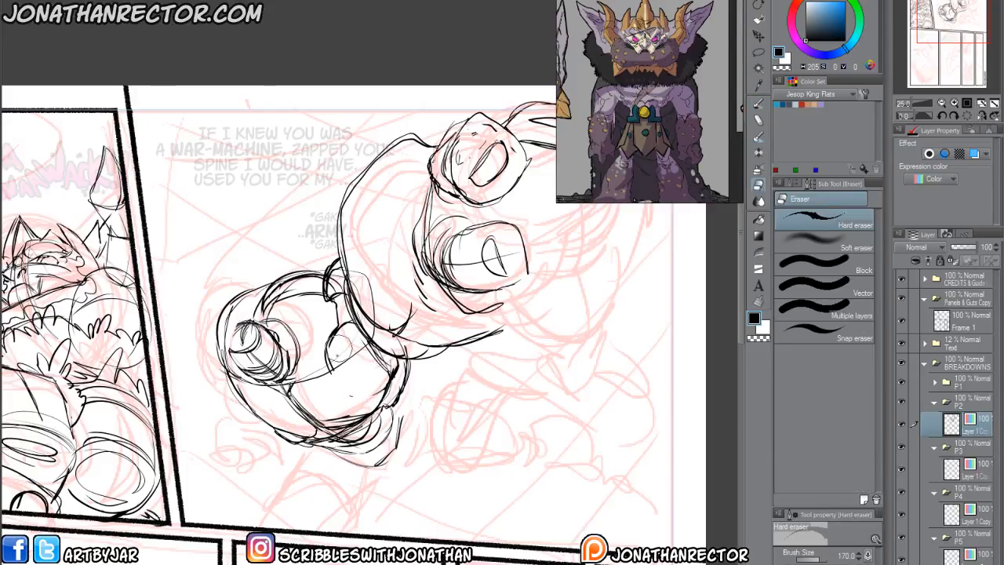
{"action": "key", "text": "p"}
{"action": "left_click_drag", "start_coordinate": [365, 337], "coordinate": [328, 373]}
{"action": "left_click_drag", "start_coordinate": [351, 372], "coordinate": [373, 336]}
{"action": "left_click_drag", "start_coordinate": [303, 389], "coordinate": [345, 378]}
{"action": "left_click_drag", "start_coordinate": [345, 378], "coordinate": [375, 346]}
{"action": "mouse_move", "coordinate": [376, 317]}
{"action": "left_mouse_down"}
{"action": "mouse_move", "coordinate": [378, 399]}
{"action": "mouse_move", "coordinate": [359, 419]}
{"action": "left_mouse_up"}
{"action": "left_click_drag", "start_coordinate": [375, 370], "coordinate": [366, 416]}
Clean up stray lines around the lower figure's chest plates and reinforce the bottom edge of its torso.
{"action": "mouse_move", "coordinate": [218, 421]}
{"action": "left_mouse_down"}
{"action": "mouse_move", "coordinate": [192, 381]}
{"action": "mouse_move", "coordinate": [166, 382]}
{"action": "left_mouse_up"}
{"action": "key", "text": "e"}
{"action": "mouse_move", "coordinate": [338, 328]}
{"action": "left_mouse_down"}
{"action": "mouse_move", "coordinate": [324, 361]}
{"action": "mouse_move", "coordinate": [337, 333]}
{"action": "left_mouse_up"}
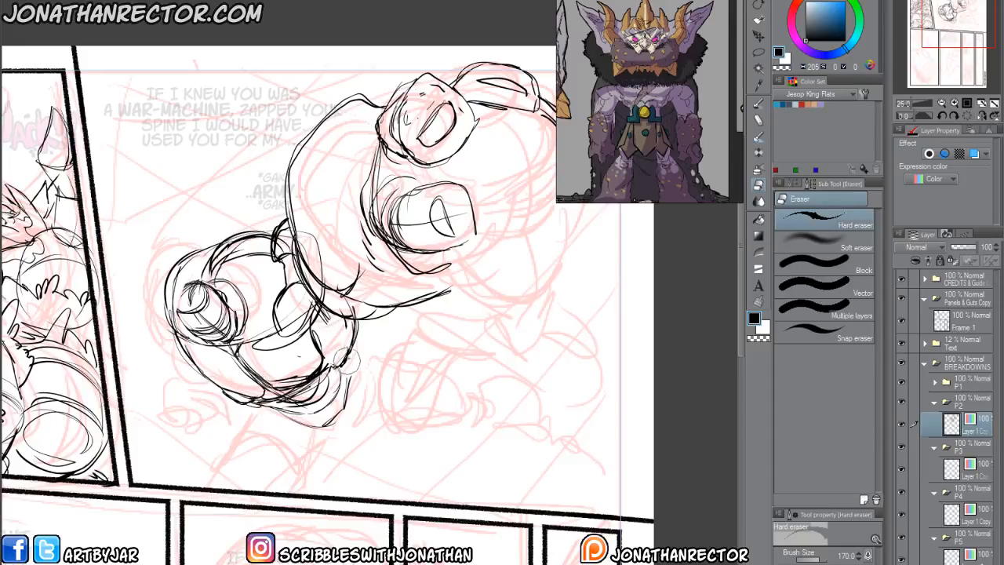
{"action": "key", "text": "p"}
{"action": "left_click_drag", "start_coordinate": [311, 419], "coordinate": [266, 400]}
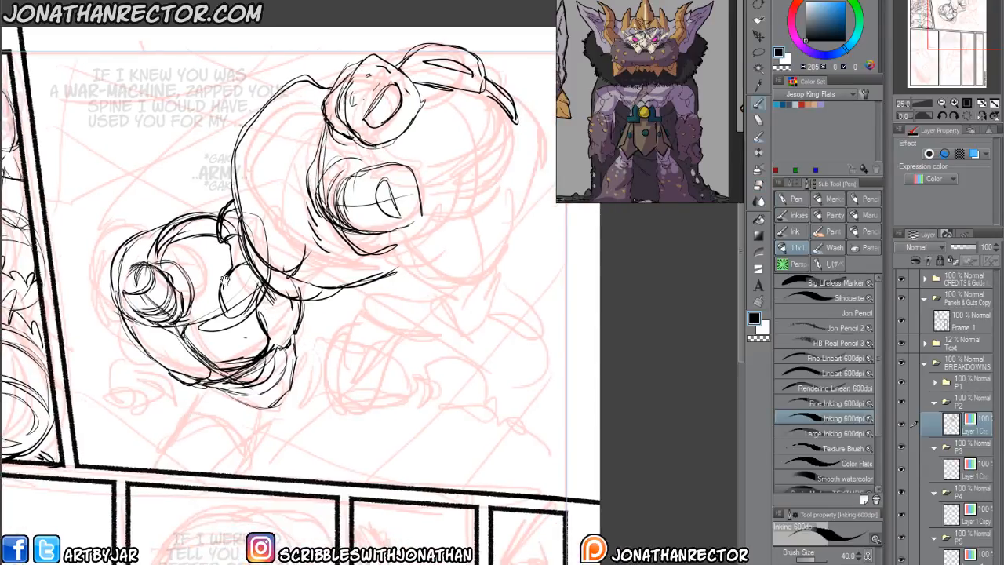
{"action": "key", "text": "e"}
{"action": "mouse_move", "coordinate": [245, 220]}
{"action": "left_mouse_down"}
{"action": "mouse_move", "coordinate": [267, 248]}
{"action": "mouse_move", "coordinate": [252, 226]}
{"action": "left_mouse_up"}
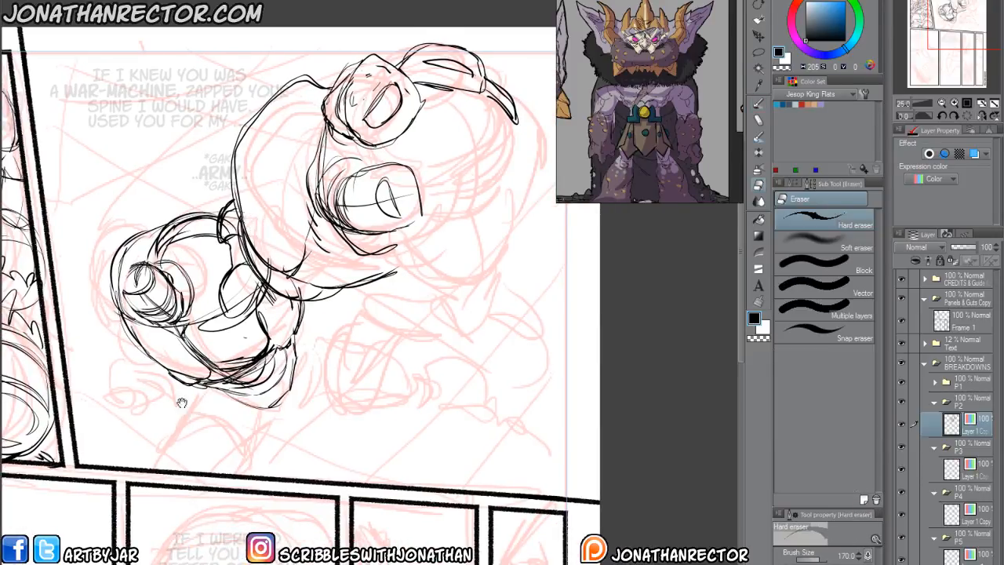
Draw the rounded shoulder form behind the lower figure's head, with a smaller inner curve.
{"action": "left_click_drag", "start_coordinate": [166, 415], "coordinate": [248, 421]}
{"action": "key", "text": "p"}
{"action": "mouse_move", "coordinate": [183, 258]}
{"action": "left_mouse_down"}
{"action": "mouse_move", "coordinate": [173, 292]}
{"action": "mouse_move", "coordinate": [210, 345]}
{"action": "mouse_move", "coordinate": [170, 284]}
{"action": "mouse_move", "coordinate": [190, 283]}
{"action": "mouse_move", "coordinate": [193, 340]}
{"action": "mouse_move", "coordinate": [262, 372]}
{"action": "left_mouse_up"}
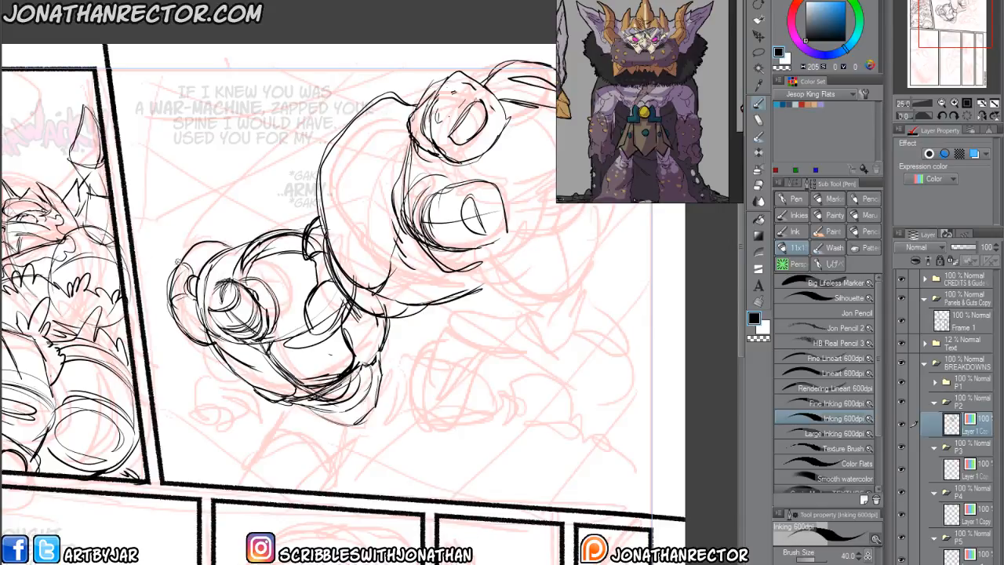
{"action": "mouse_move", "coordinate": [174, 263]}
{"action": "left_mouse_down"}
{"action": "mouse_move", "coordinate": [210, 205]}
{"action": "mouse_move", "coordinate": [251, 236]}
{"action": "left_mouse_up"}
{"action": "mouse_move", "coordinate": [221, 201]}
{"action": "left_mouse_down"}
{"action": "mouse_move", "coordinate": [179, 206]}
{"action": "mouse_move", "coordinate": [162, 255]}
{"action": "mouse_move", "coordinate": [143, 245]}
{"action": "mouse_move", "coordinate": [150, 210]}
{"action": "mouse_move", "coordinate": [180, 200]}
{"action": "left_mouse_up"}
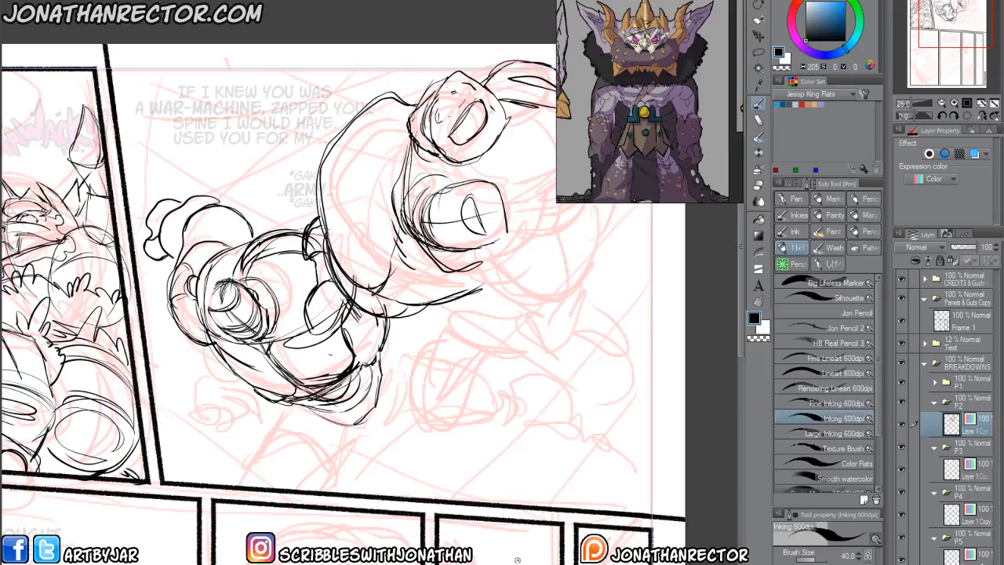
{"action": "key", "text": "ctrl+z"}
{"action": "key", "text": "ctrl+z"}
{"action": "key", "text": "ctrl+z"}
{"action": "key", "text": "ctrl+z"}
{"action": "key", "text": "ctrl+z"}
{"action": "mouse_move", "coordinate": [189, 397]}
{"action": "left_mouse_down"}
{"action": "mouse_move", "coordinate": [244, 348]}
{"action": "mouse_move", "coordinate": [220, 358]}
{"action": "mouse_move", "coordinate": [221, 345]}
{"action": "left_mouse_up"}
{"action": "left_click_drag", "start_coordinate": [248, 296], "coordinate": [296, 339]}
{"action": "mouse_move", "coordinate": [235, 295]}
{"action": "left_mouse_down"}
{"action": "mouse_move", "coordinate": [226, 322]}
{"action": "mouse_move", "coordinate": [274, 328]}
{"action": "left_mouse_up"}
{"action": "mouse_move", "coordinate": [225, 292]}
{"action": "left_mouse_down"}
{"action": "mouse_move", "coordinate": [237, 333]}
{"action": "mouse_move", "coordinate": [259, 337]}
{"action": "left_mouse_up"}
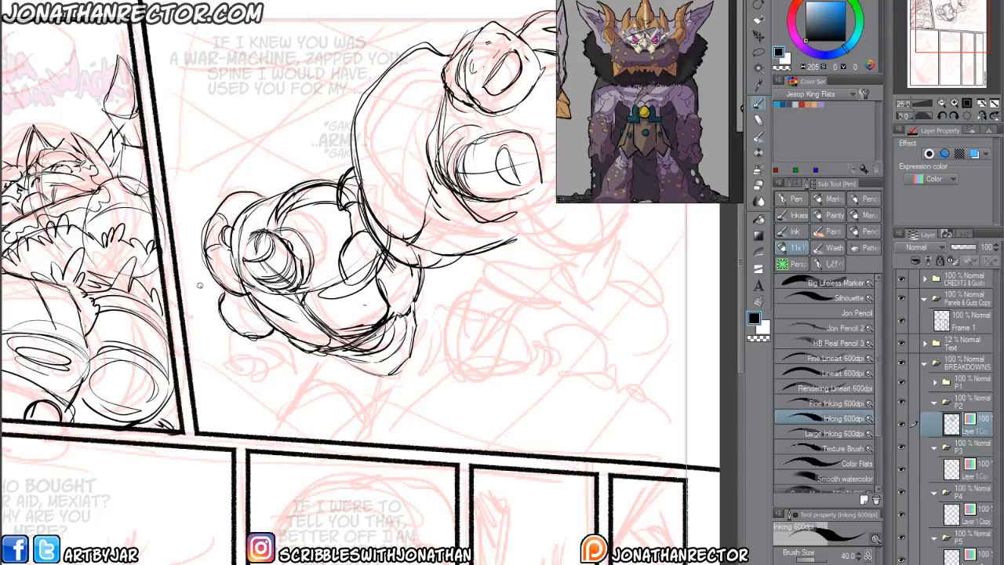
{"action": "key", "text": "ctrl+z"}
{"action": "key", "text": "ctrl+z"}
Draw the contours of the lower figure's arm reaching down from its shoulder toward the panel's bottom border.
{"action": "mouse_move", "coordinate": [231, 294]}
{"action": "left_mouse_down"}
{"action": "mouse_move", "coordinate": [263, 322]}
{"action": "mouse_move", "coordinate": [219, 310]}
{"action": "left_mouse_up"}
{"action": "left_click_drag", "start_coordinate": [226, 337], "coordinate": [232, 380]}
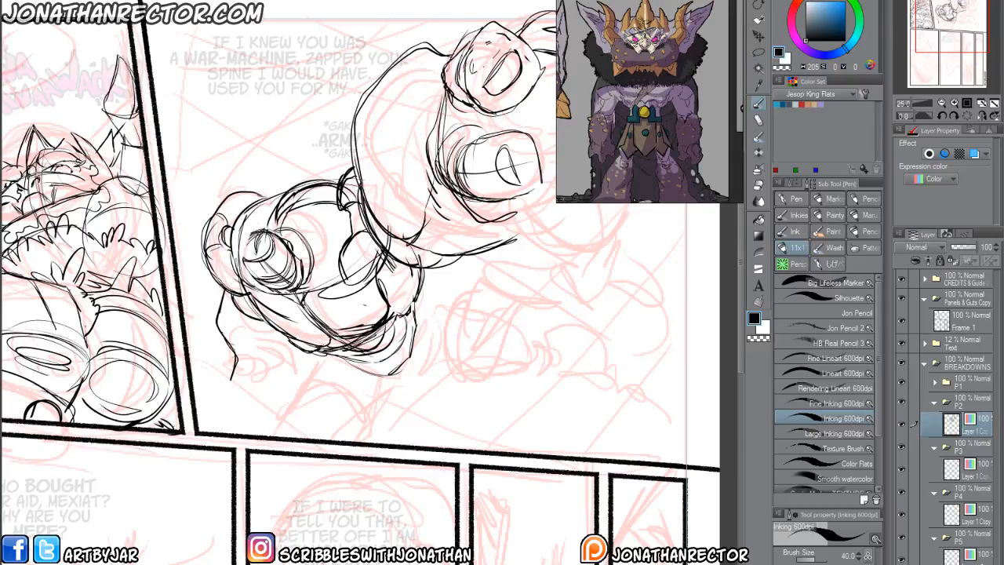
{"action": "left_click_drag", "start_coordinate": [259, 323], "coordinate": [268, 364]}
{"action": "mouse_move", "coordinate": [289, 354]}
{"action": "left_mouse_down"}
{"action": "mouse_move", "coordinate": [293, 369]}
{"action": "mouse_move", "coordinate": [294, 360]}
{"action": "left_mouse_up"}
Draw the clenched fist with knuckles and curled fingers at the end of the lower figure's planted arm.
{"action": "mouse_move", "coordinate": [242, 364]}
{"action": "left_mouse_down"}
{"action": "mouse_move", "coordinate": [236, 374]}
{"action": "mouse_move", "coordinate": [275, 399]}
{"action": "mouse_move", "coordinate": [229, 399]}
{"action": "mouse_move", "coordinate": [270, 412]}
{"action": "mouse_move", "coordinate": [228, 397]}
{"action": "mouse_move", "coordinate": [246, 390]}
{"action": "left_mouse_up"}
{"action": "left_click_drag", "start_coordinate": [242, 385], "coordinate": [248, 397]}
{"action": "left_click_drag", "start_coordinate": [259, 378], "coordinate": [253, 360]}
{"action": "mouse_move", "coordinate": [251, 361]}
{"action": "left_mouse_down"}
{"action": "mouse_move", "coordinate": [276, 386]}
{"action": "mouse_move", "coordinate": [266, 395]}
{"action": "left_mouse_up"}
{"action": "left_click_drag", "start_coordinate": [226, 392], "coordinate": [244, 415]}
{"action": "left_click_drag", "start_coordinate": [252, 399], "coordinate": [255, 413]}
{"action": "mouse_move", "coordinate": [229, 370]}
{"action": "left_mouse_down"}
{"action": "mouse_move", "coordinate": [226, 401]}
{"action": "mouse_move", "coordinate": [216, 384]}
{"action": "left_mouse_up"}
{"action": "mouse_move", "coordinate": [217, 382]}
{"action": "left_mouse_down"}
{"action": "mouse_move", "coordinate": [220, 406]}
{"action": "mouse_move", "coordinate": [209, 405]}
{"action": "mouse_move", "coordinate": [245, 421]}
{"action": "left_mouse_up"}
Draw the inner forearm and elbow contours linking the fist to the lower figure's torso.
{"action": "key", "text": "e"}
{"action": "key", "text": "p"}
{"action": "mouse_move", "coordinate": [249, 390]}
{"action": "left_mouse_down"}
{"action": "mouse_move", "coordinate": [248, 429]}
{"action": "mouse_move", "coordinate": [284, 401]}
{"action": "mouse_move", "coordinate": [273, 372]}
{"action": "mouse_move", "coordinate": [297, 372]}
{"action": "left_mouse_up"}
{"action": "left_click_drag", "start_coordinate": [295, 378], "coordinate": [314, 353]}
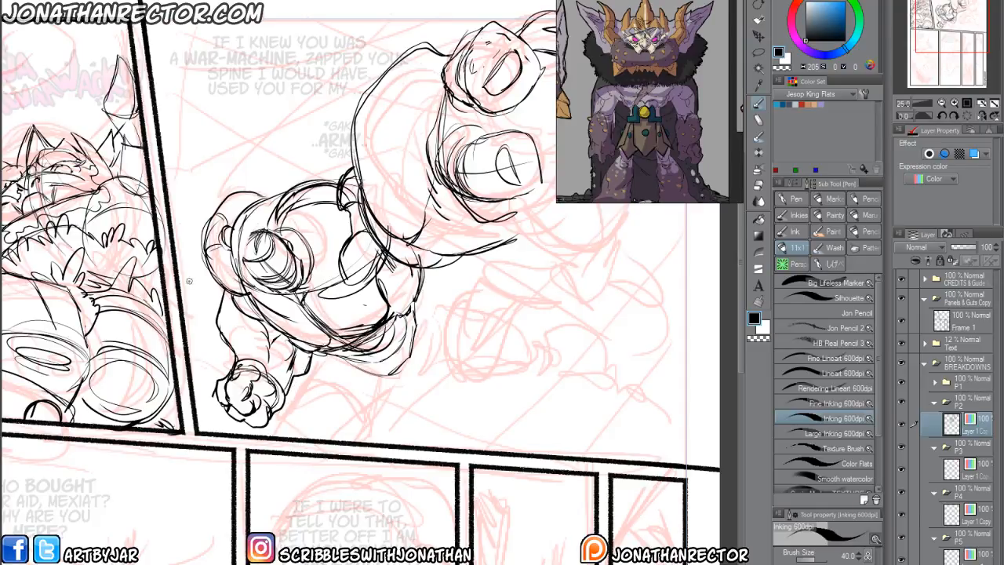
{"action": "left_click_drag", "start_coordinate": [236, 351], "coordinate": [244, 343]}
{"action": "key", "text": "ctrl+z"}
Rough in the lower figure's waist and pelvis, and draw the near bent thigh with its center line and cross contour.
{"action": "left_click_drag", "start_coordinate": [329, 359], "coordinate": [210, 339]}
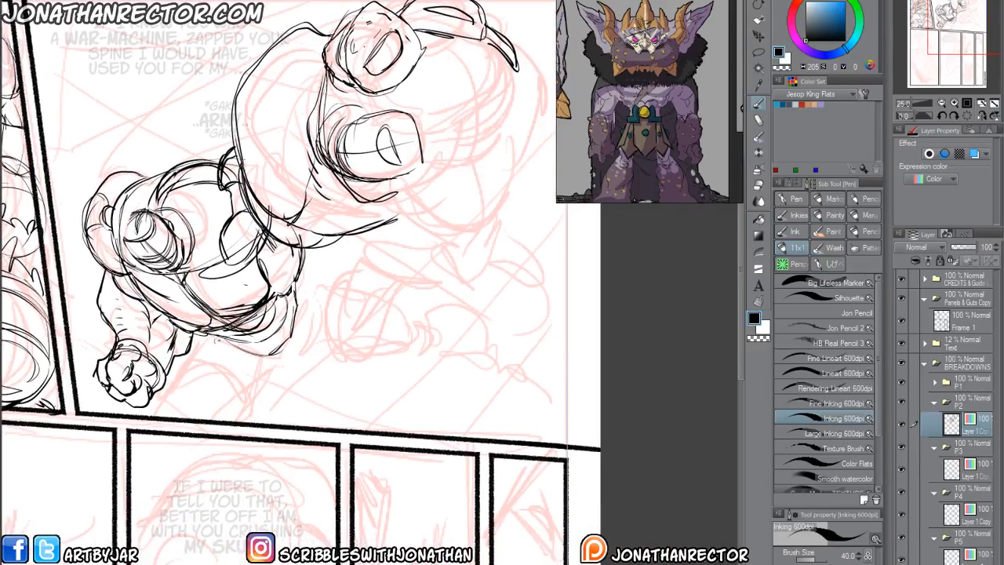
{"action": "left_click_drag", "start_coordinate": [299, 340], "coordinate": [273, 364]}
{"action": "left_click_drag", "start_coordinate": [301, 343], "coordinate": [270, 366]}
{"action": "left_click_drag", "start_coordinate": [191, 411], "coordinate": [231, 389]}
{"action": "mouse_move", "coordinate": [248, 313]}
{"action": "left_mouse_down"}
{"action": "mouse_move", "coordinate": [218, 394]}
{"action": "mouse_move", "coordinate": [276, 326]}
{"action": "mouse_move", "coordinate": [300, 363]}
{"action": "left_mouse_up"}
{"action": "left_click_drag", "start_coordinate": [316, 341], "coordinate": [291, 378]}
{"action": "left_click_drag", "start_coordinate": [266, 325], "coordinate": [248, 396]}
{"action": "mouse_move", "coordinate": [332, 324]}
{"action": "left_mouse_down"}
{"action": "mouse_move", "coordinate": [248, 387]}
{"action": "mouse_move", "coordinate": [366, 383]}
{"action": "mouse_move", "coordinate": [375, 358]}
{"action": "mouse_move", "coordinate": [251, 321]}
{"action": "mouse_move", "coordinate": [274, 382]}
{"action": "left_mouse_up"}
{"action": "left_click_drag", "start_coordinate": [259, 329], "coordinate": [276, 386]}
{"action": "left_click_drag", "start_coordinate": [185, 347], "coordinate": [243, 394]}
Draw the lower figure's extended thigh with cross contours and curved bands around the knee.
{"action": "mouse_move", "coordinate": [272, 350]}
{"action": "left_mouse_down"}
{"action": "mouse_move", "coordinate": [359, 361]}
{"action": "mouse_move", "coordinate": [377, 374]}
{"action": "left_mouse_up"}
{"action": "left_click_drag", "start_coordinate": [306, 334], "coordinate": [326, 391]}
{"action": "mouse_move", "coordinate": [309, 334]}
{"action": "left_mouse_down"}
{"action": "mouse_move", "coordinate": [320, 341]}
{"action": "mouse_move", "coordinate": [326, 392]}
{"action": "left_mouse_up"}
{"action": "left_click_drag", "start_coordinate": [357, 346], "coordinate": [372, 381]}
{"action": "mouse_move", "coordinate": [368, 344]}
{"action": "left_mouse_down"}
{"action": "mouse_move", "coordinate": [389, 371]}
{"action": "mouse_move", "coordinate": [372, 383]}
{"action": "left_mouse_up"}
{"action": "left_click_drag", "start_coordinate": [374, 340], "coordinate": [375, 383]}
Draw the extended leg's calf, banded ankle and blocky boot with its sole.
{"action": "mouse_move", "coordinate": [349, 343]}
{"action": "left_mouse_down"}
{"action": "mouse_move", "coordinate": [388, 328]}
{"action": "mouse_move", "coordinate": [439, 378]}
{"action": "mouse_move", "coordinate": [429, 397]}
{"action": "mouse_move", "coordinate": [377, 375]}
{"action": "mouse_move", "coordinate": [397, 384]}
{"action": "mouse_move", "coordinate": [351, 391]}
{"action": "mouse_move", "coordinate": [432, 387]}
{"action": "mouse_move", "coordinate": [446, 375]}
{"action": "mouse_move", "coordinate": [480, 380]}
{"action": "mouse_move", "coordinate": [497, 391]}
{"action": "mouse_move", "coordinate": [487, 417]}
{"action": "left_mouse_up"}
{"action": "left_click_drag", "start_coordinate": [488, 416], "coordinate": [468, 420]}
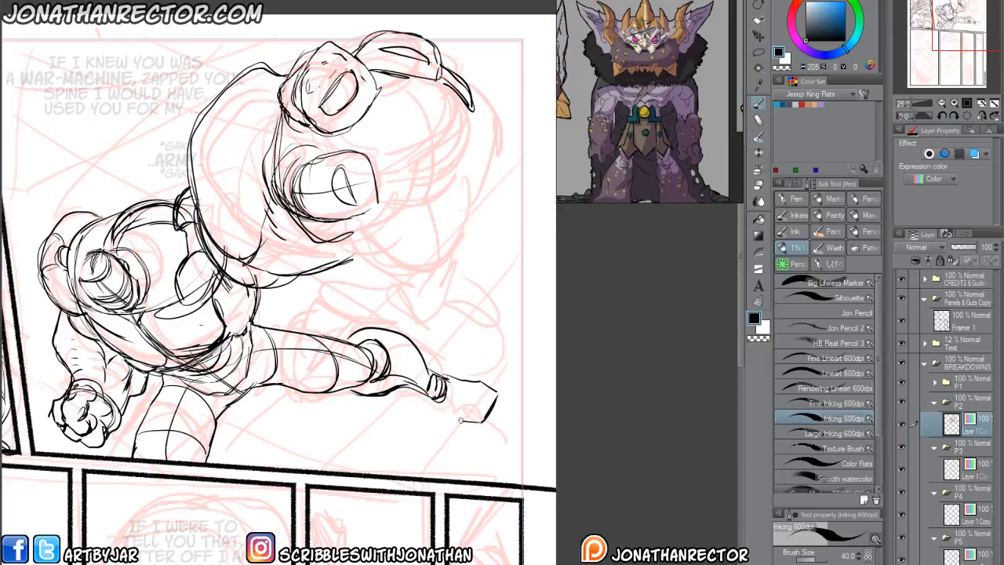
{"action": "mouse_move", "coordinate": [494, 389]}
{"action": "left_mouse_down"}
{"action": "mouse_move", "coordinate": [468, 425]}
{"action": "mouse_move", "coordinate": [408, 390]}
{"action": "left_mouse_up"}
Reinforce the extended leg's underside contour and thicken the dark shadow at the side of the lower figure's waist.
{"action": "left_click_drag", "start_coordinate": [296, 414], "coordinate": [309, 447]}
{"action": "mouse_move", "coordinate": [367, 420]}
{"action": "left_mouse_down"}
{"action": "mouse_move", "coordinate": [336, 434]}
{"action": "mouse_move", "coordinate": [265, 416]}
{"action": "left_mouse_up"}
{"action": "left_click_drag", "start_coordinate": [334, 435], "coordinate": [389, 414]}
{"action": "mouse_move", "coordinate": [390, 410]}
{"action": "left_mouse_down"}
{"action": "mouse_move", "coordinate": [367, 372]}
{"action": "mouse_move", "coordinate": [321, 350]}
{"action": "mouse_move", "coordinate": [270, 355]}
{"action": "mouse_move", "coordinate": [325, 343]}
{"action": "mouse_move", "coordinate": [318, 368]}
{"action": "left_mouse_up"}
{"action": "mouse_move", "coordinate": [331, 328]}
{"action": "left_mouse_down"}
{"action": "mouse_move", "coordinate": [320, 396]}
{"action": "mouse_move", "coordinate": [270, 387]}
{"action": "left_mouse_up"}
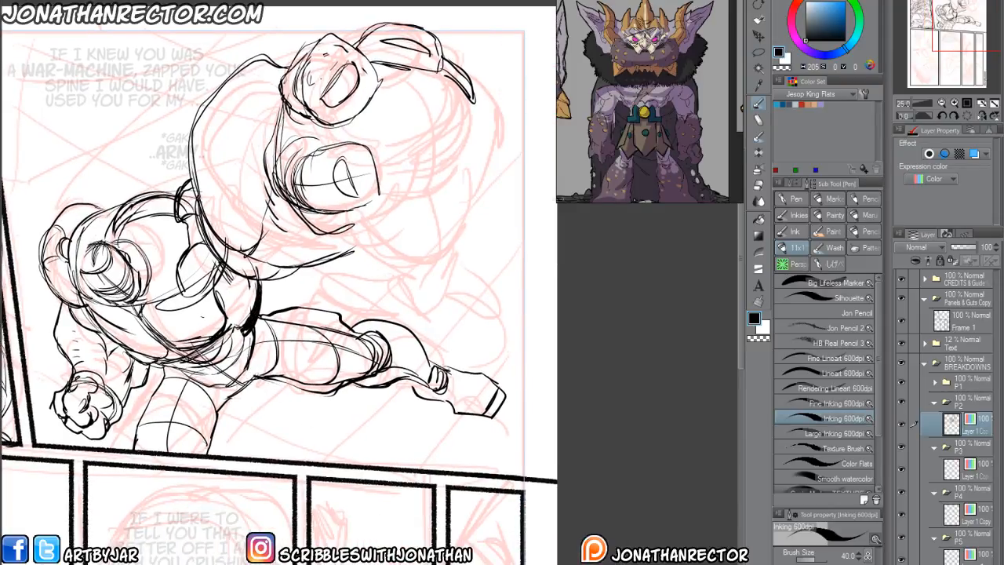
Reinforce the inner contour of the lower figure's bent leg down to the panel border.
{"action": "left_click_drag", "start_coordinate": [352, 362], "coordinate": [362, 336]}
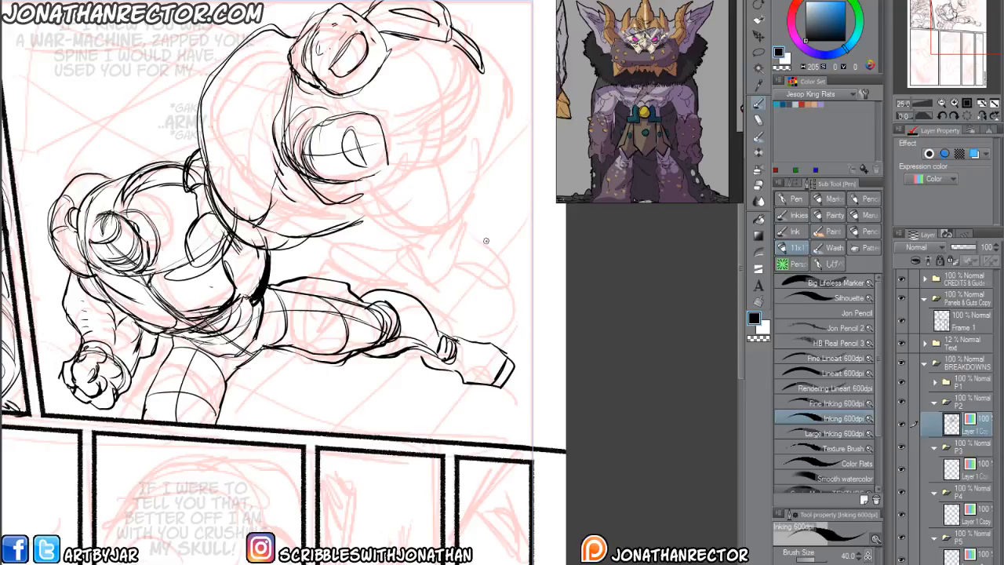
{"action": "left_click_drag", "start_coordinate": [486, 241], "coordinate": [568, 147]}
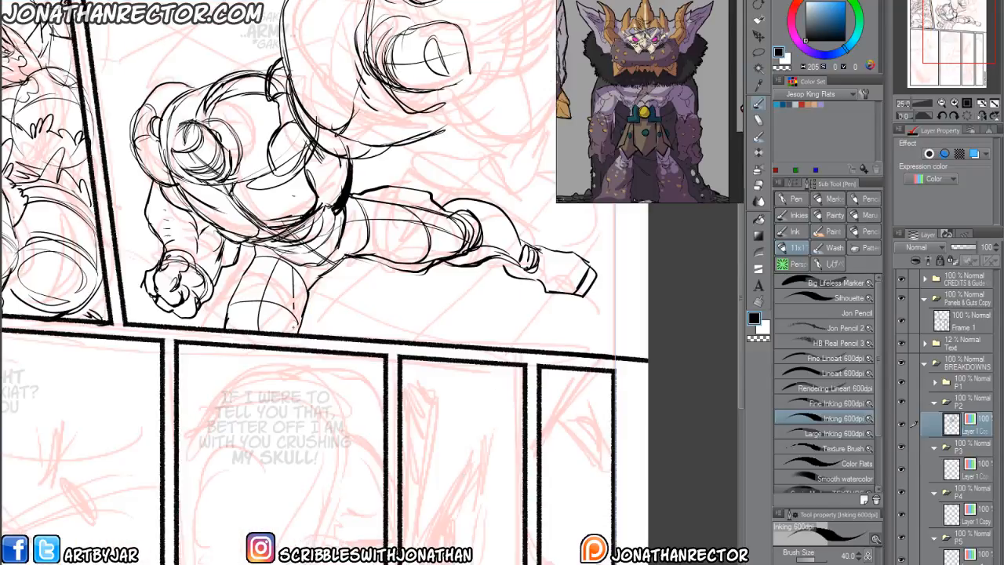
{"action": "left_click_drag", "start_coordinate": [292, 269], "coordinate": [296, 332]}
{"action": "mouse_move", "coordinate": [348, 258]}
{"action": "left_mouse_down"}
{"action": "mouse_move", "coordinate": [262, 405]}
{"action": "mouse_move", "coordinate": [230, 427]}
{"action": "left_mouse_up"}
{"action": "key", "text": "ctrl+minus"}
{"action": "key", "text": "ctrl+minus"}
{"action": "key", "text": "ctrl+plus"}
{"action": "key", "text": "ctrl+plus"}
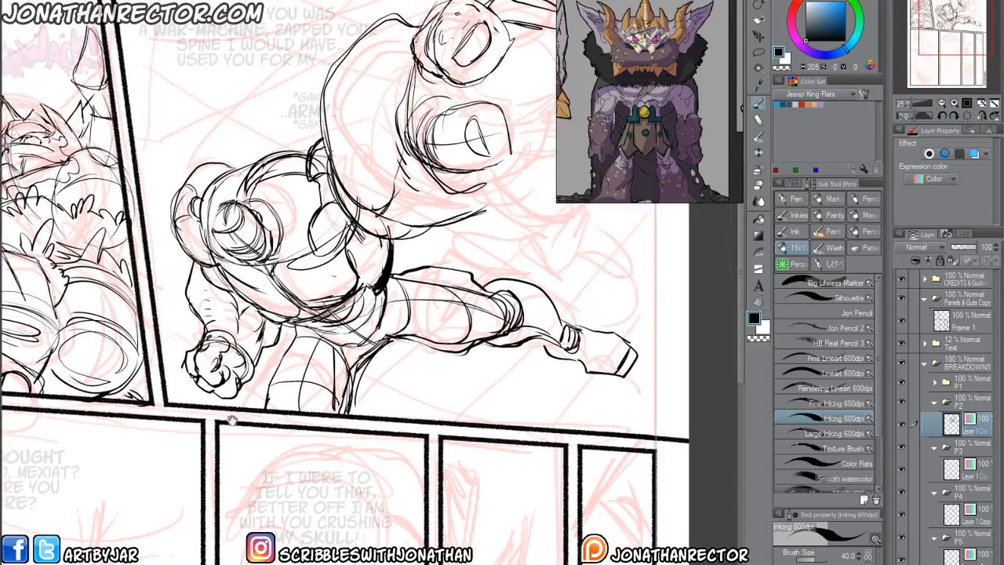
Lasso the lower figure's planted arm and shoulder, shift them outward from the torso, and clear the selection.
{"action": "left_click_drag", "start_coordinate": [242, 369], "coordinate": [276, 404]}
{"action": "key", "text": "m"}
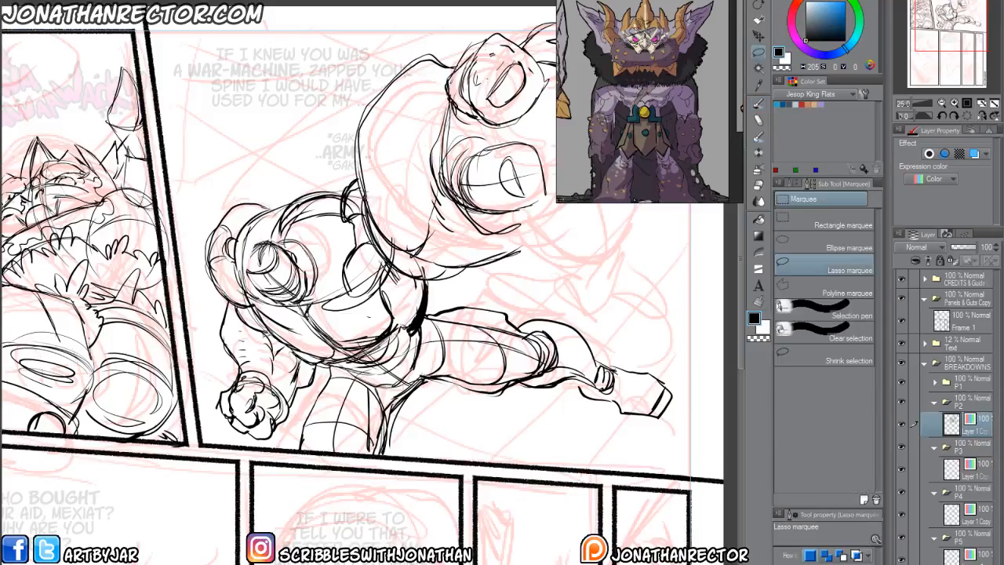
{"action": "mouse_move", "coordinate": [282, 340]}
{"action": "left_mouse_down"}
{"action": "mouse_move", "coordinate": [205, 207]}
{"action": "mouse_move", "coordinate": [224, 432]}
{"action": "mouse_move", "coordinate": [317, 378]}
{"action": "left_mouse_up"}
{"action": "left_click_drag", "start_coordinate": [251, 413], "coordinate": [233, 416]}
{"action": "left_click", "coordinate": [149, 470]}
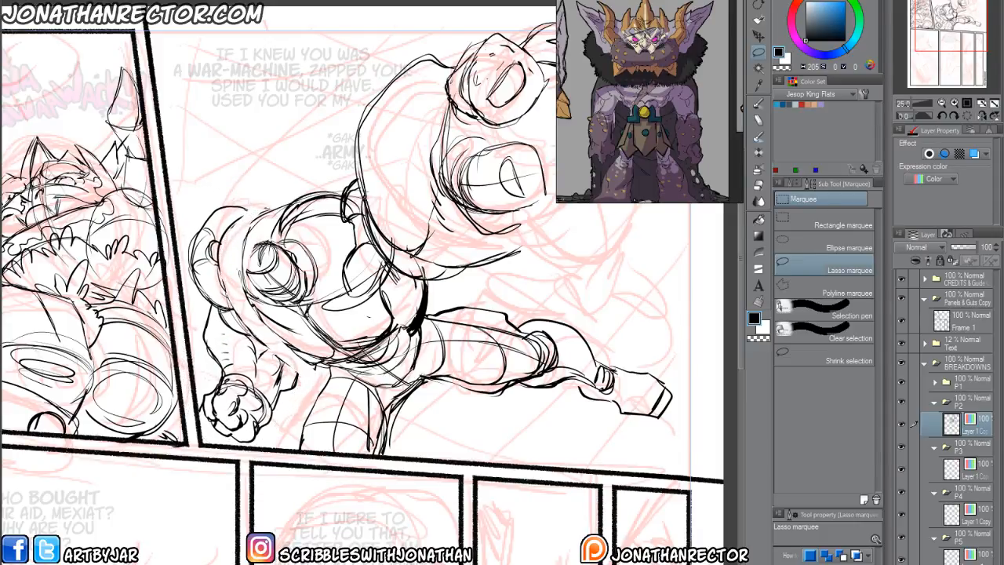
Redraw the lower figure's torso contour beside the shifted arm and shoulder, closing the gap between them.
{"action": "key", "text": "p"}
{"action": "mouse_move", "coordinate": [313, 359]}
{"action": "left_mouse_down"}
{"action": "mouse_move", "coordinate": [274, 349]}
{"action": "mouse_move", "coordinate": [245, 323]}
{"action": "left_mouse_up"}
{"action": "left_click_drag", "start_coordinate": [284, 351], "coordinate": [221, 271]}
{"action": "mouse_move", "coordinate": [279, 208]}
{"action": "left_mouse_down"}
{"action": "mouse_move", "coordinate": [224, 241]}
{"action": "mouse_move", "coordinate": [226, 284]}
{"action": "left_mouse_up"}
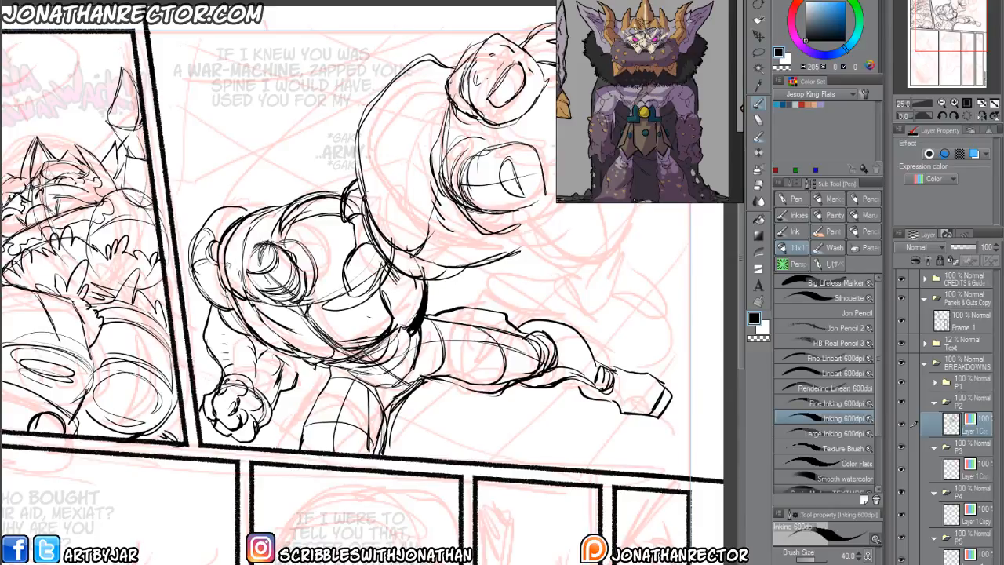
{"action": "left_click_drag", "start_coordinate": [285, 238], "coordinate": [198, 290]}
Lasso the large upper figure, enlarge it slightly, shift it away from the lower figure, and deselect it.
{"action": "mouse_move", "coordinate": [258, 268]}
{"action": "left_mouse_down"}
{"action": "mouse_move", "coordinate": [269, 219]}
{"action": "mouse_move", "coordinate": [149, 252]}
{"action": "left_mouse_up"}
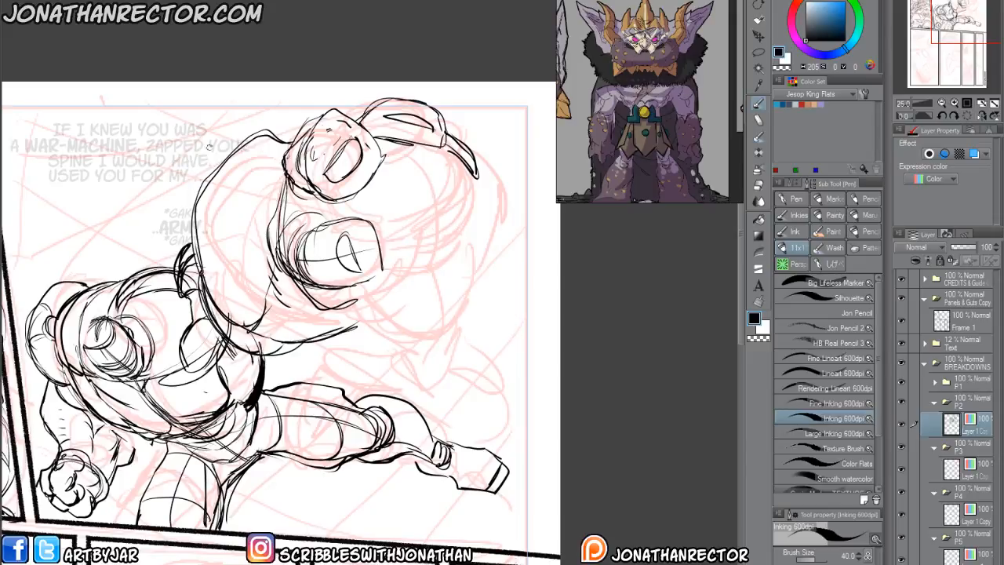
{"action": "key", "text": "m"}
{"action": "mouse_move", "coordinate": [276, 95]}
{"action": "left_mouse_down"}
{"action": "mouse_move", "coordinate": [469, 84]}
{"action": "mouse_move", "coordinate": [393, 353]}
{"action": "mouse_move", "coordinate": [241, 343]}
{"action": "mouse_move", "coordinate": [207, 308]}
{"action": "mouse_move", "coordinate": [255, 90]}
{"action": "left_mouse_up"}
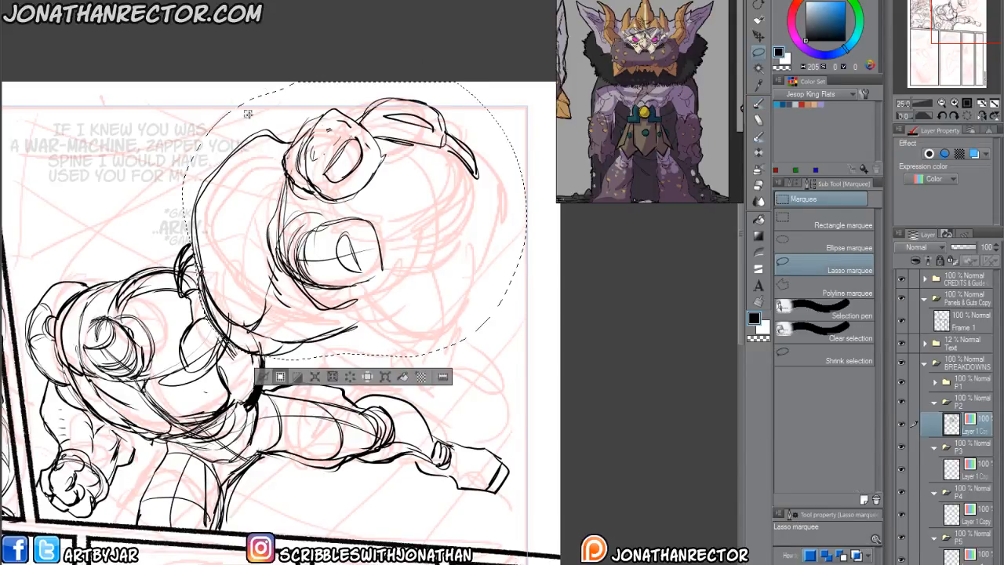
{"action": "left_click", "coordinate": [384, 377]}
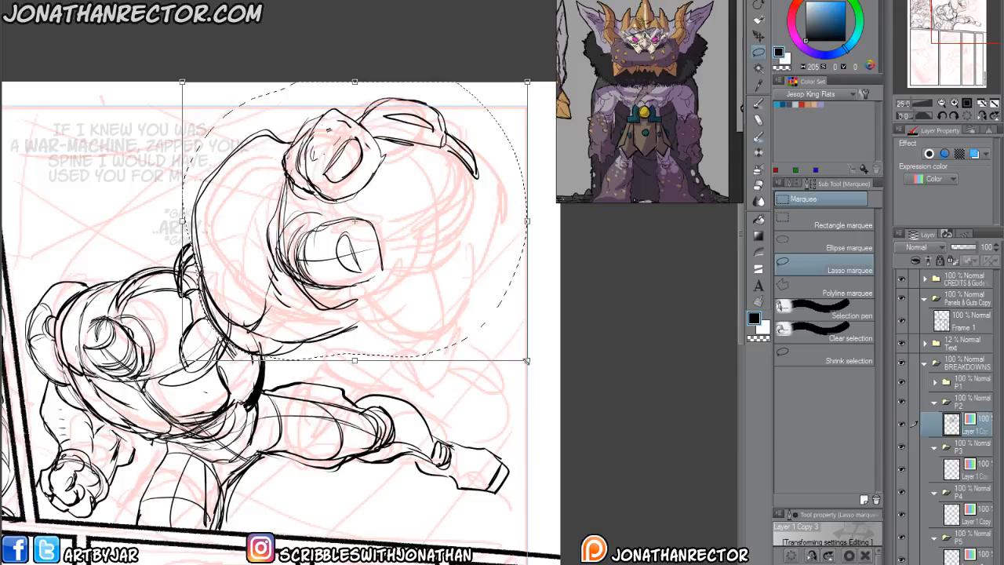
{"action": "left_click_drag", "start_coordinate": [528, 361], "coordinate": [540, 371]}
{"action": "left_click_drag", "start_coordinate": [460, 348], "coordinate": [479, 346]}
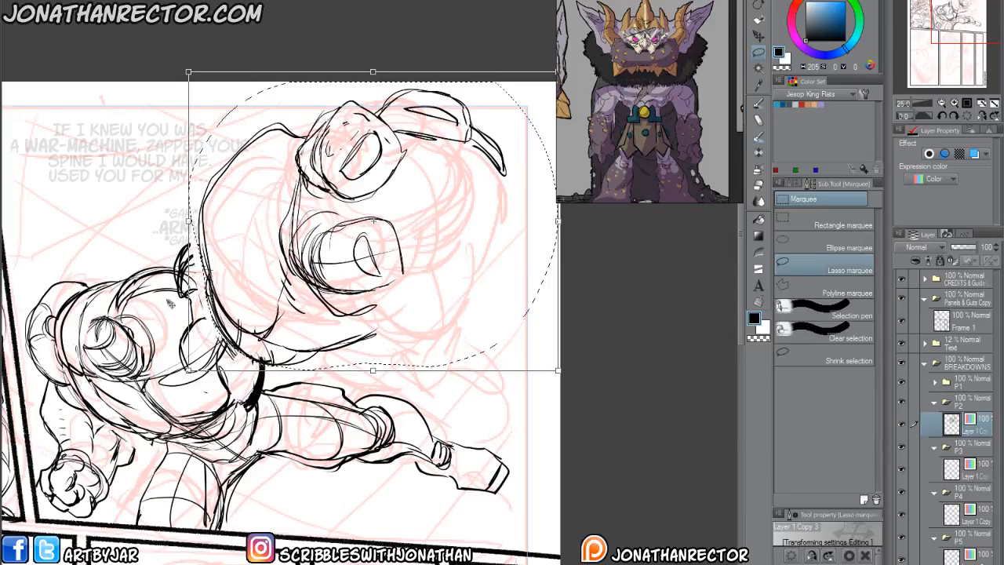
{"action": "key", "text": "Return"}
{"action": "key", "text": "ctrl+d"}
{"action": "key", "text": "p"}
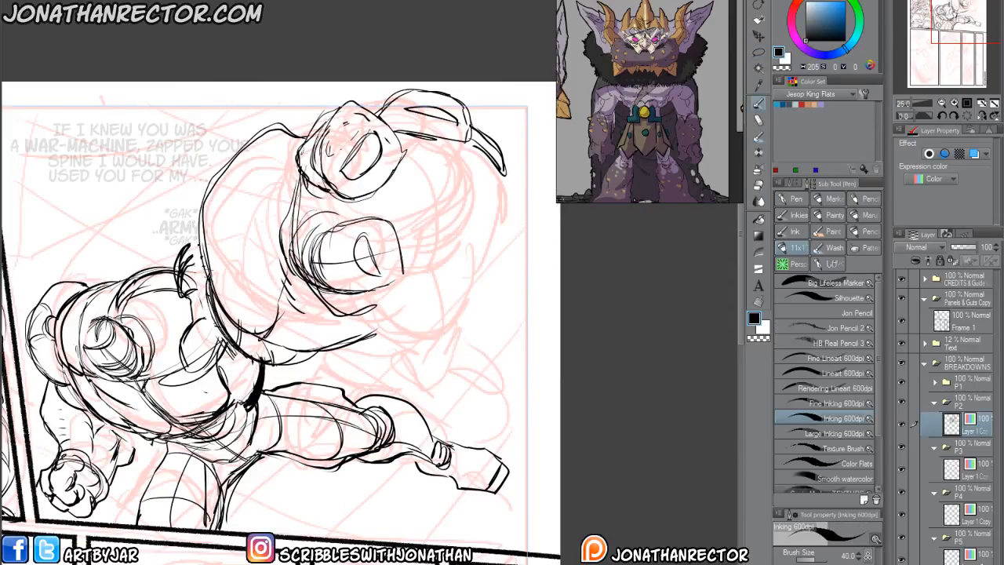
Hatch dark shading at the lower figure's neck and redraw the chest lines where the enlarged upper figure overlaps it.
{"action": "mouse_move", "coordinate": [206, 268]}
{"action": "left_mouse_down"}
{"action": "mouse_move", "coordinate": [189, 323]}
{"action": "mouse_move", "coordinate": [183, 314]}
{"action": "mouse_move", "coordinate": [190, 322]}
{"action": "left_mouse_up"}
{"action": "mouse_move", "coordinate": [202, 223]}
{"action": "left_mouse_down"}
{"action": "mouse_move", "coordinate": [179, 290]}
{"action": "mouse_move", "coordinate": [184, 252]}
{"action": "left_mouse_up"}
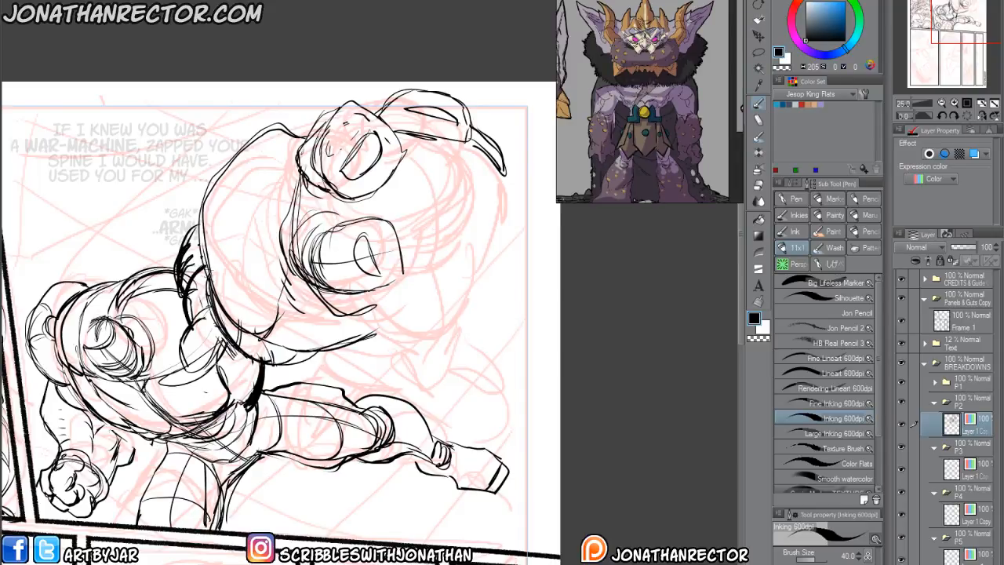
{"action": "left_click_drag", "start_coordinate": [195, 372], "coordinate": [195, 327]}
{"action": "mouse_move", "coordinate": [222, 296]}
{"action": "left_mouse_down"}
{"action": "mouse_move", "coordinate": [194, 326]}
{"action": "mouse_move", "coordinate": [375, 286]}
{"action": "left_mouse_up"}
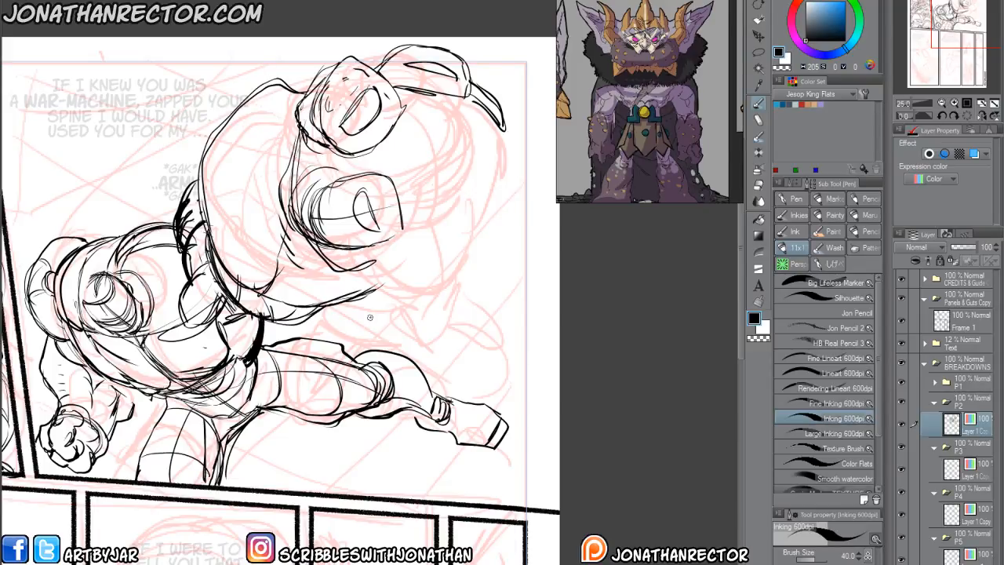
Scale down the lower figure's extended lower leg and boot, and redraw the calf outline behind the knee.
{"action": "key", "text": "m"}
{"action": "mouse_move", "coordinate": [367, 334]}
{"action": "left_mouse_down"}
{"action": "mouse_move", "coordinate": [501, 472]}
{"action": "mouse_move", "coordinate": [401, 445]}
{"action": "mouse_move", "coordinate": [361, 421]}
{"action": "mouse_move", "coordinate": [388, 400]}
{"action": "mouse_move", "coordinate": [346, 342]}
{"action": "left_mouse_up"}
{"action": "left_click", "coordinate": [466, 493]}
{"action": "left_click_drag", "start_coordinate": [526, 477], "coordinate": [502, 459]}
{"action": "left_click_drag", "start_coordinate": [436, 438], "coordinate": [432, 433]}
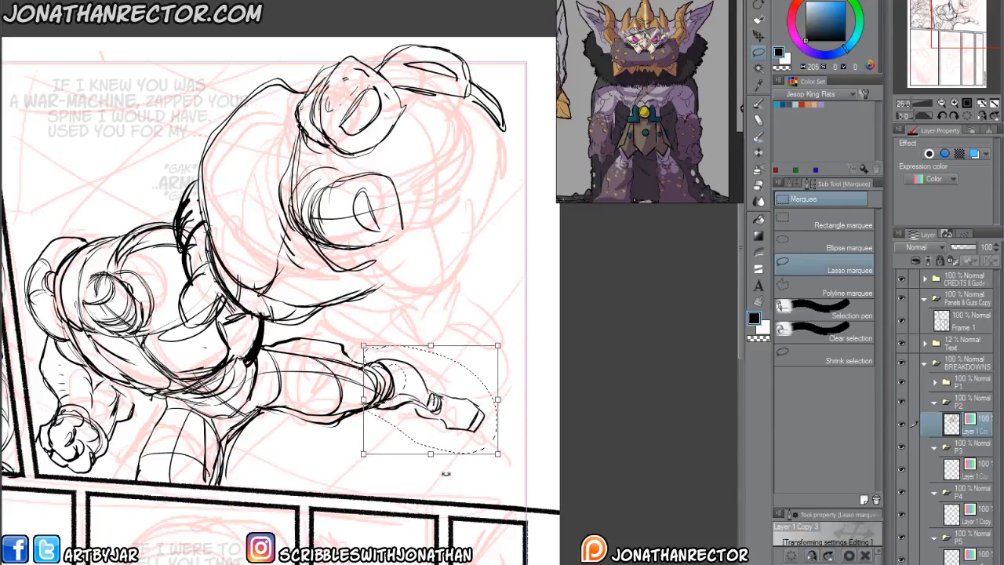
{"action": "key", "text": "Return"}
{"action": "key", "text": "ctrl+d"}
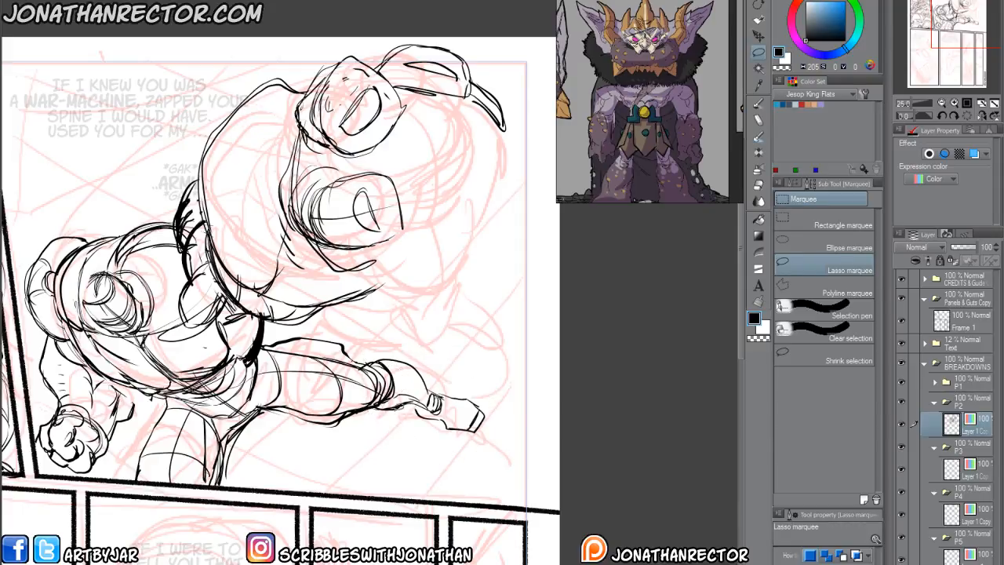
{"action": "key", "text": "p"}
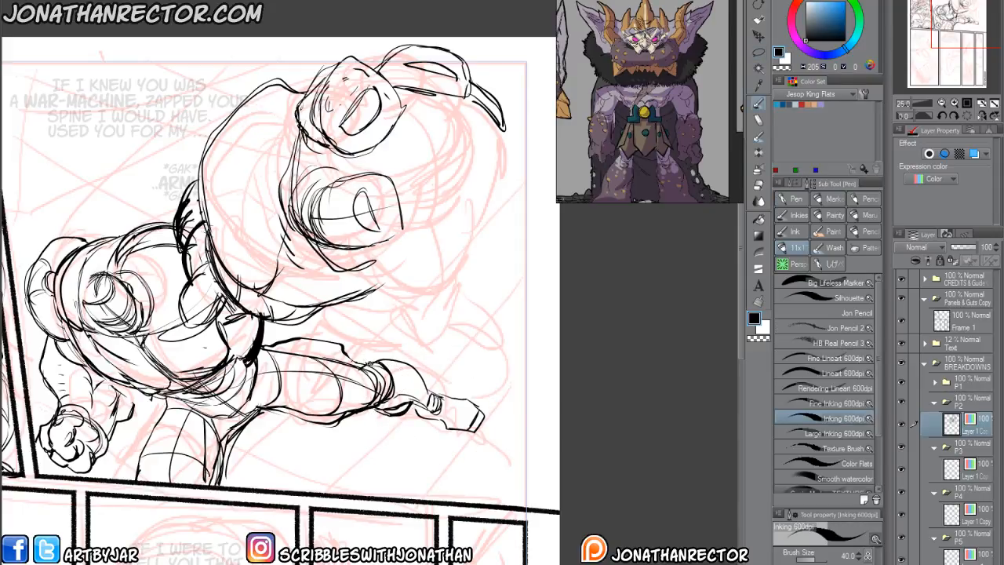
{"action": "mouse_move", "coordinate": [356, 361]}
{"action": "left_mouse_down"}
{"action": "mouse_move", "coordinate": [396, 354]}
{"action": "mouse_move", "coordinate": [466, 444]}
{"action": "left_mouse_up"}
Lasso the extended leg's boot, shrink it, move it closer to the calf, and clear the selection.
{"action": "key", "text": "m"}
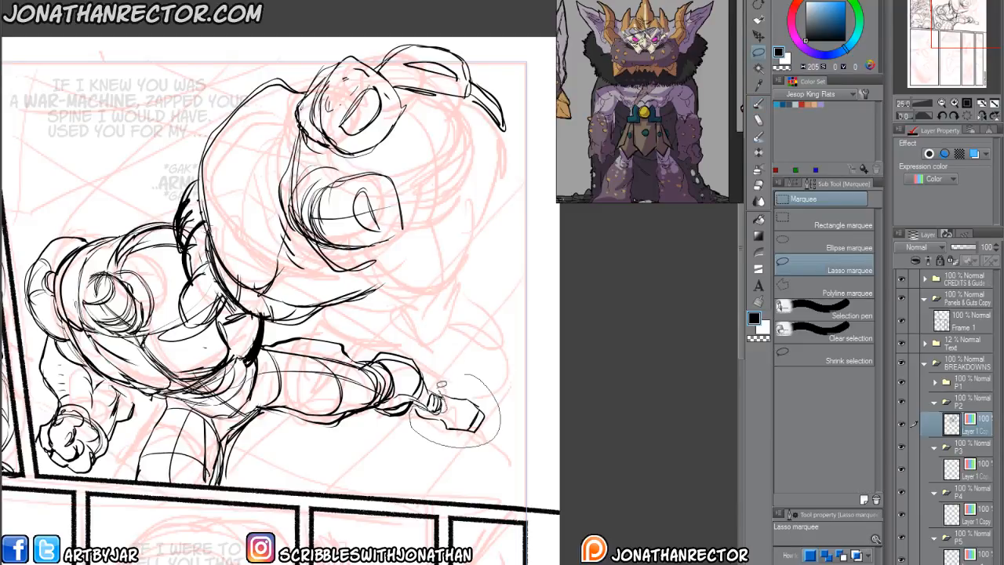
{"action": "left_click_drag", "start_coordinate": [443, 386], "coordinate": [455, 389]}
{"action": "left_click", "coordinate": [485, 463]}
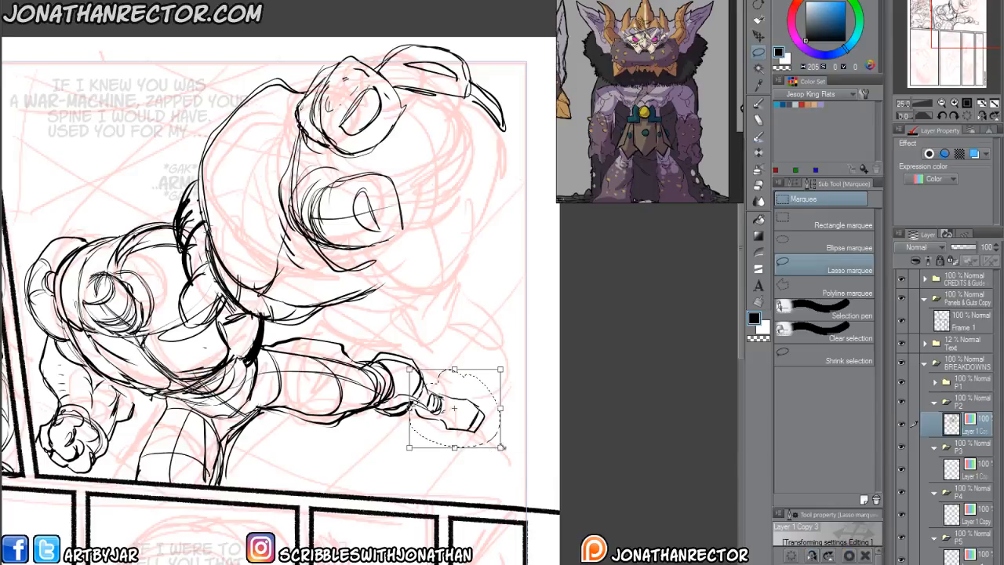
{"action": "mouse_move", "coordinate": [499, 446]}
{"action": "left_mouse_down"}
{"action": "mouse_move", "coordinate": [476, 429]}
{"action": "mouse_move", "coordinate": [448, 430]}
{"action": "mouse_move", "coordinate": [455, 437]}
{"action": "left_mouse_up"}
{"action": "key", "text": "Return"}
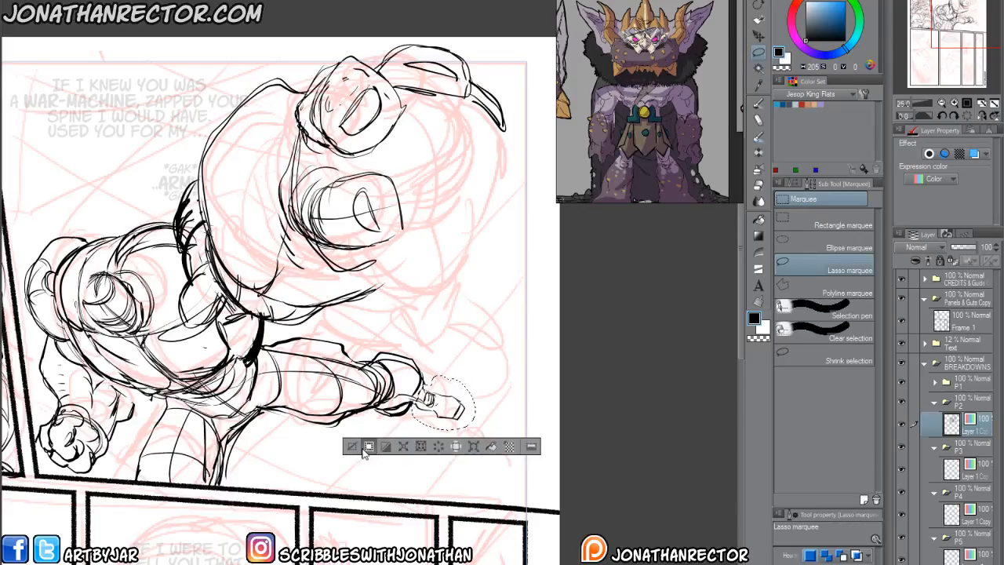
{"action": "left_click_drag", "start_coordinate": [446, 419], "coordinate": [439, 414]}
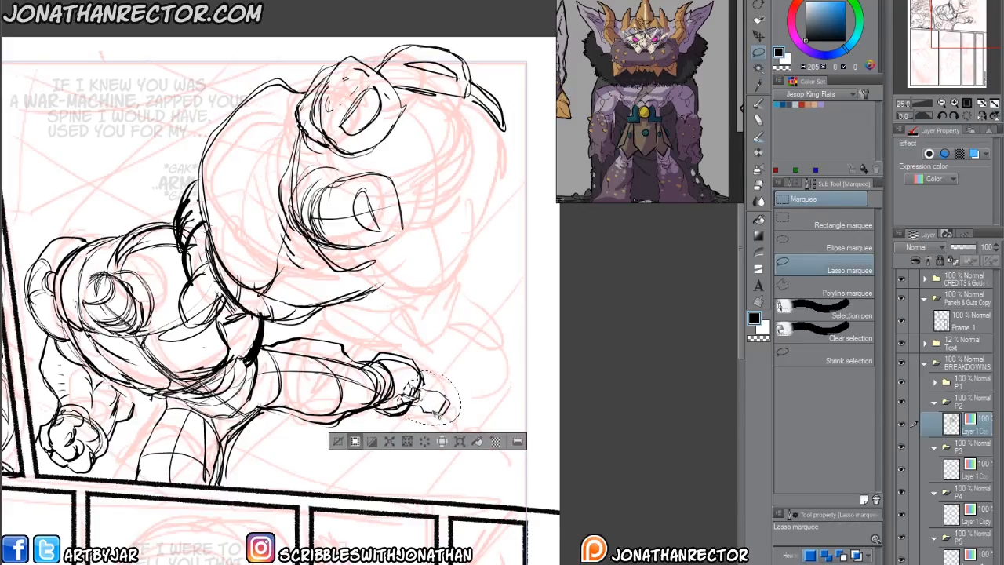
{"action": "left_click", "coordinate": [338, 441]}
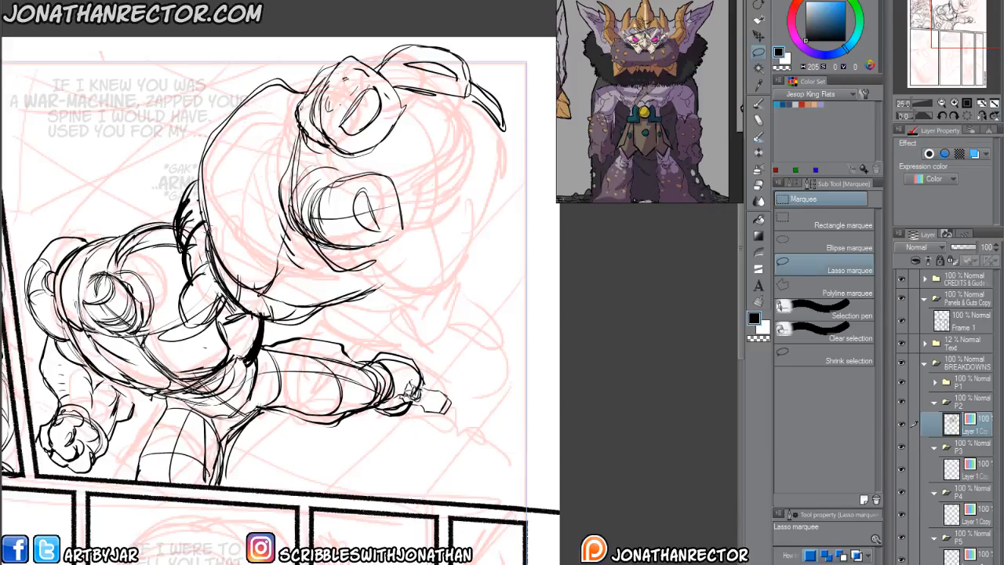
Rule thin diagonal perspective guide lines across the second panel's background, running down and away behind both figures.
{"action": "key", "text": "p"}
{"action": "left_click_drag", "start_coordinate": [346, 422], "coordinate": [285, 416]}
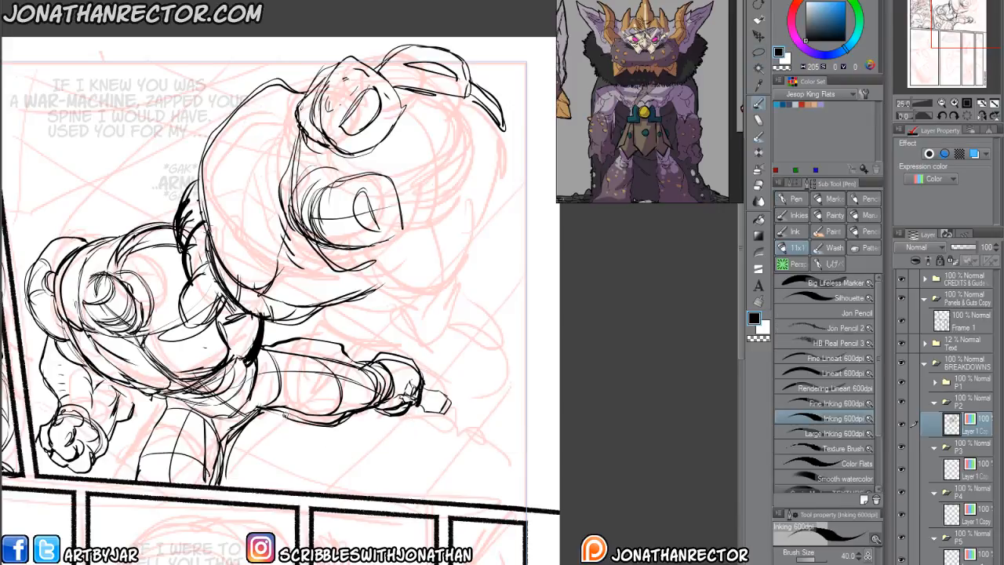
{"action": "left_click_drag", "start_coordinate": [173, 536], "coordinate": [338, 473]}
{"action": "left_click_drag", "start_coordinate": [394, 375], "coordinate": [382, 421]}
{"action": "mouse_move", "coordinate": [457, 399]}
{"action": "left_mouse_down"}
{"action": "mouse_move", "coordinate": [354, 459]}
{"action": "mouse_move", "coordinate": [301, 467]}
{"action": "left_mouse_up"}
{"action": "left_click_drag", "start_coordinate": [557, 272], "coordinate": [365, 512]}
{"action": "left_click_drag", "start_coordinate": [605, 283], "coordinate": [500, 518]}
{"action": "key", "text": "ctrl+minus"}
{"action": "left_click_drag", "start_coordinate": [317, 310], "coordinate": [382, 385]}
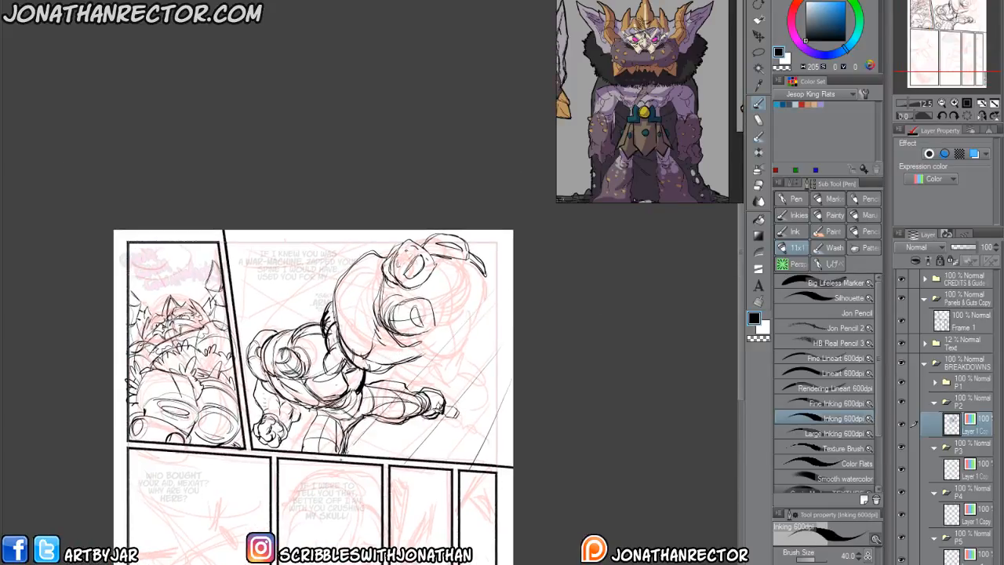
{"action": "left_click_drag", "start_coordinate": [358, 284], "coordinate": [214, 360]}
{"action": "left_click_drag", "start_coordinate": [391, 242], "coordinate": [251, 298]}
{"action": "left_click_drag", "start_coordinate": [339, 239], "coordinate": [229, 272]}
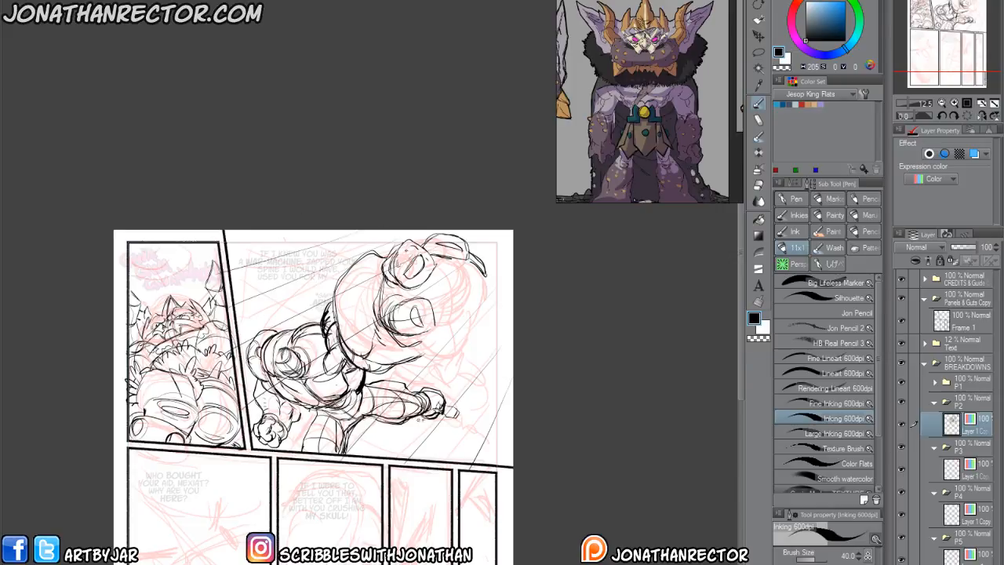
{"action": "left_click_drag", "start_coordinate": [445, 412], "coordinate": [481, 436]}
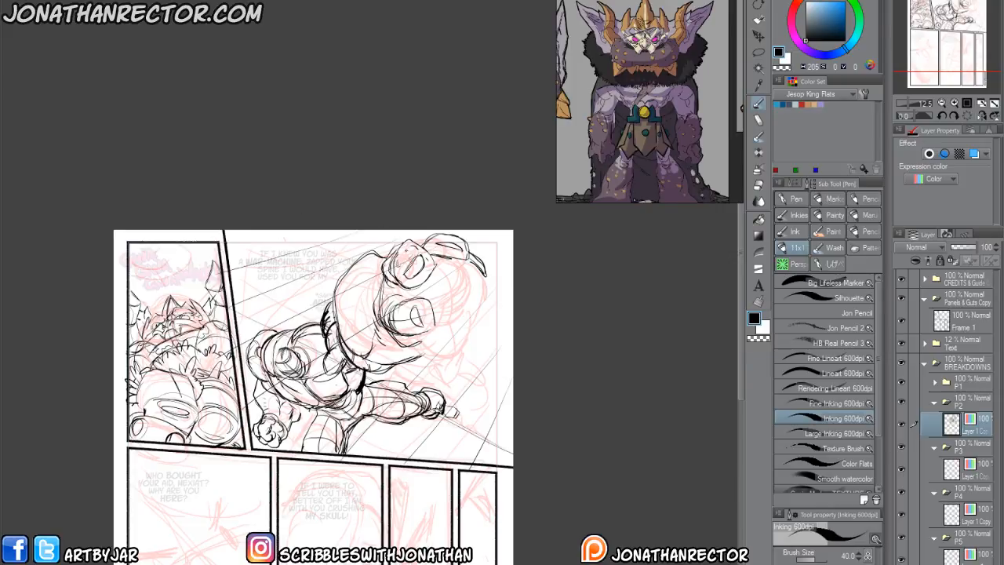
Add the crossing perspective lines and a fan of steep converging lines to complete the second panel's floor grid.
{"action": "left_click_drag", "start_coordinate": [257, 284], "coordinate": [535, 346]}
{"action": "left_click_drag", "start_coordinate": [259, 245], "coordinate": [510, 280]}
{"action": "left_click_drag", "start_coordinate": [440, 276], "coordinate": [436, 481]}
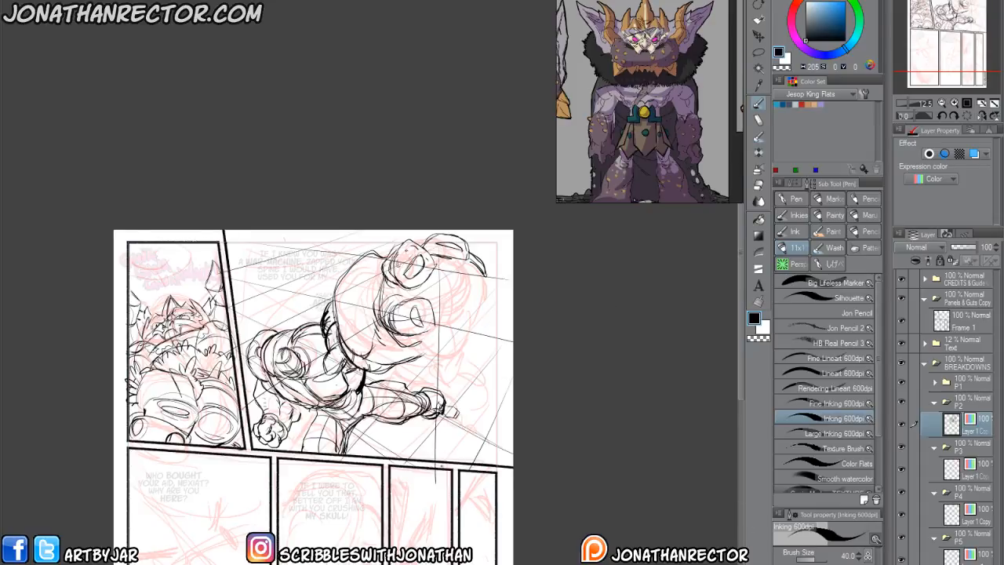
{"action": "left_click_drag", "start_coordinate": [512, 307], "coordinate": [468, 513]}
{"action": "left_click_drag", "start_coordinate": [362, 415], "coordinate": [383, 488]}
{"action": "left_click_drag", "start_coordinate": [259, 236], "coordinate": [380, 536]}
{"action": "left_click_drag", "start_coordinate": [233, 286], "coordinate": [330, 453]}
{"action": "left_click_drag", "start_coordinate": [245, 381], "coordinate": [313, 480]}
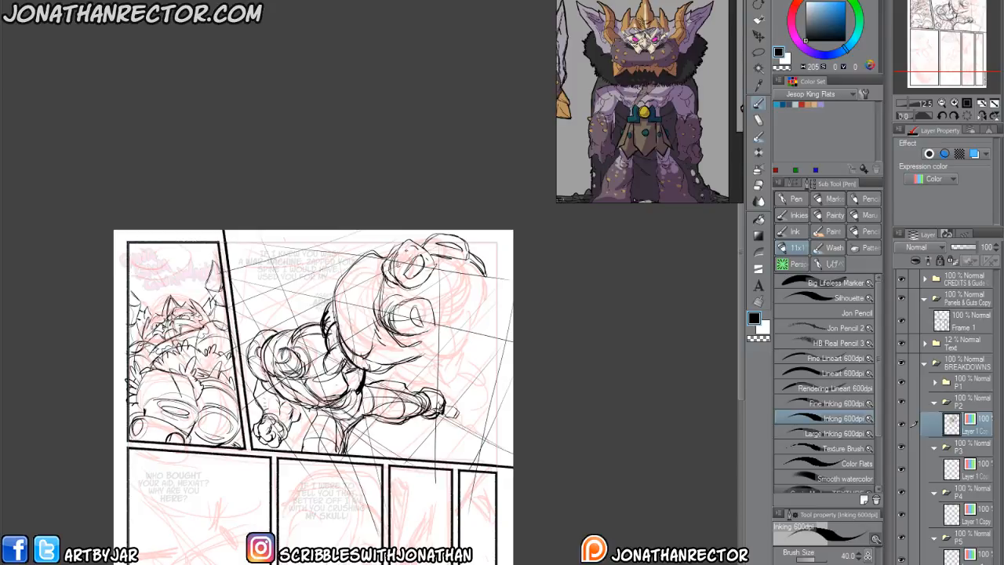
Lasso the area outside the second panel's borders, delete the overshooting guide lines there, and deselect.
{"action": "left_click_drag", "start_coordinate": [338, 422], "coordinate": [321, 384]}
{"action": "left_click", "coordinate": [759, 53]}
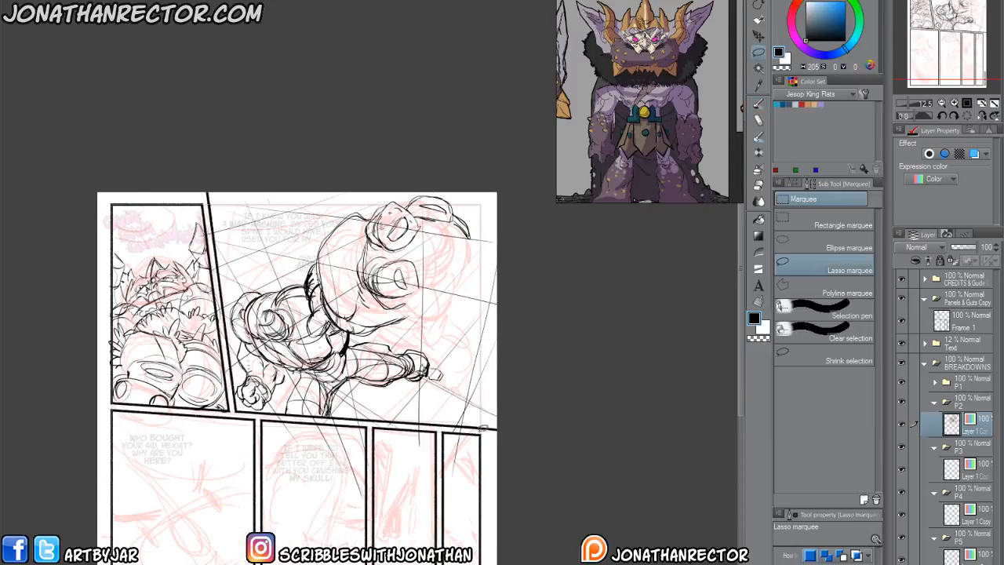
{"action": "mouse_move", "coordinate": [504, 425]}
{"action": "left_mouse_down"}
{"action": "mouse_move", "coordinate": [221, 414]}
{"action": "mouse_move", "coordinate": [502, 529]}
{"action": "left_mouse_up"}
{"action": "mouse_move", "coordinate": [197, 202]}
{"action": "left_mouse_down"}
{"action": "mouse_move", "coordinate": [194, 254]}
{"action": "mouse_move", "coordinate": [186, 199]}
{"action": "left_mouse_up"}
{"action": "key", "text": "Delete"}
{"action": "left_click", "coordinate": [103, 300]}
Add a new layer above the black sketch for blue drawing, and lower the black sketch layer's opacity to 50%.
{"action": "scroll", "coordinate": [308, 388], "scroll_direction": "up", "scroll_amount": 3}
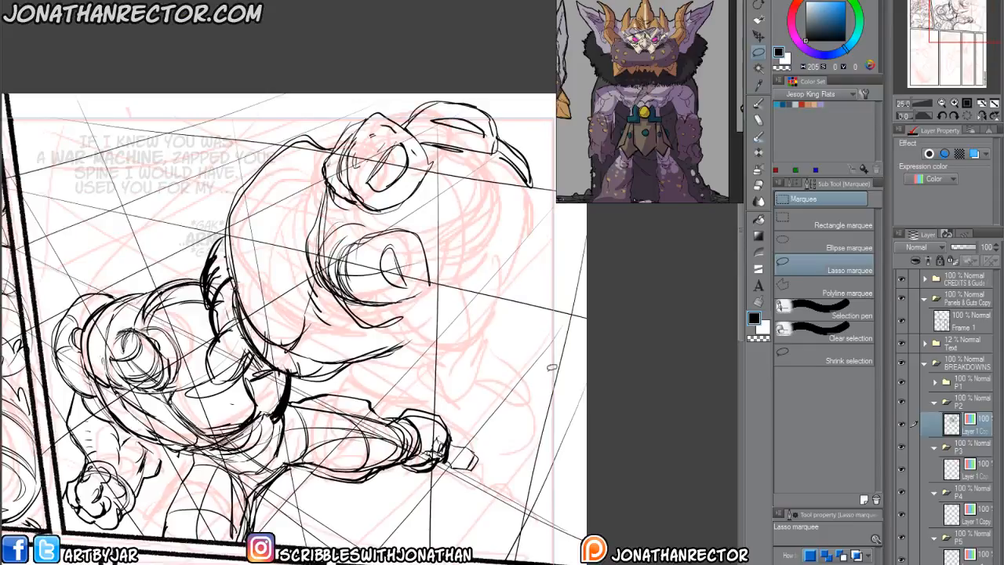
{"action": "key", "text": "p"}
{"action": "key", "text": "ctrl+shift+n"}
{"action": "left_click", "coordinate": [845, 32]}
{"action": "left_click", "coordinate": [845, 11]}
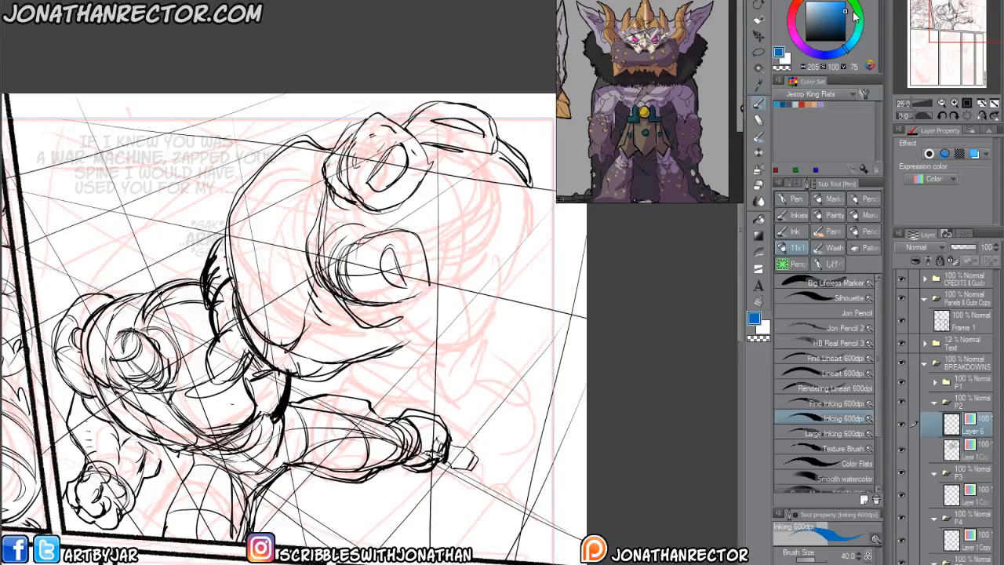
{"action": "left_click_drag", "start_coordinate": [364, 212], "coordinate": [334, 266]}
{"action": "left_click_drag", "start_coordinate": [288, 239], "coordinate": [286, 238]}
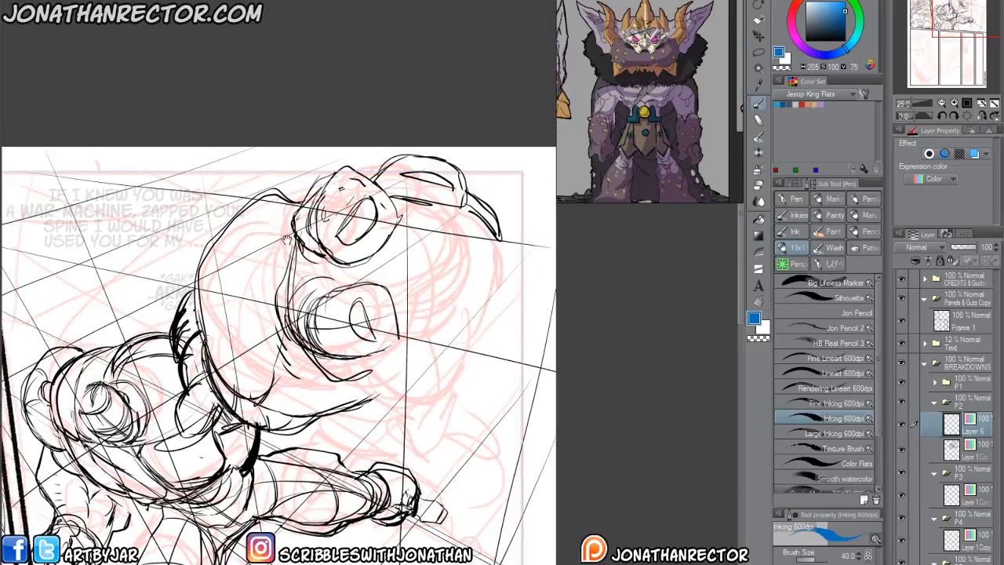
{"action": "left_click_drag", "start_coordinate": [398, 188], "coordinate": [457, 203]}
{"action": "left_click", "coordinate": [969, 453]}
{"action": "left_click", "coordinate": [964, 248]}
{"action": "left_click", "coordinate": [973, 427]}
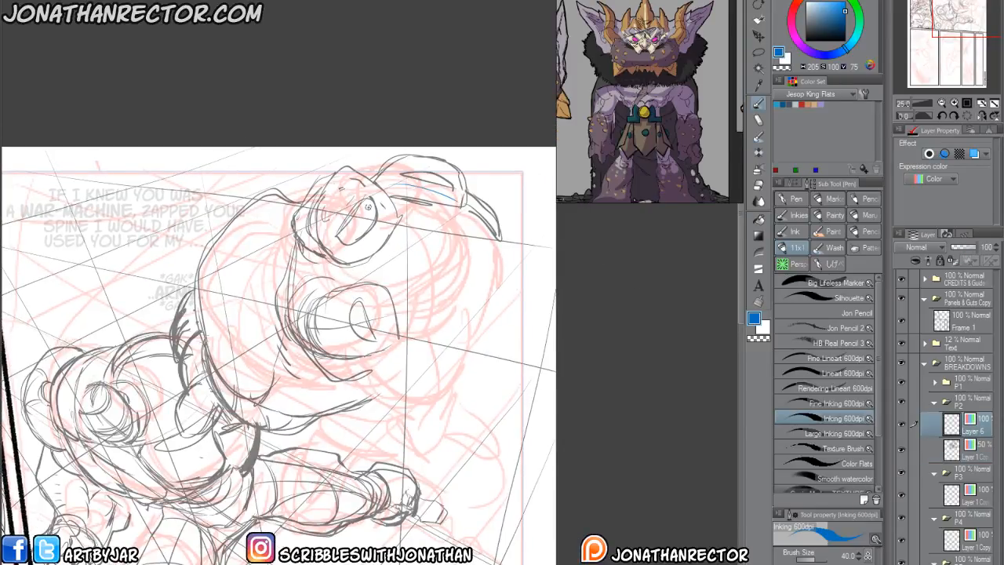
Sketch the upper figure's rounded upper body in blue, with a neck ellipse, curved centre line and sweeping side contours.
{"action": "mouse_move", "coordinate": [451, 195]}
{"action": "left_mouse_down"}
{"action": "mouse_move", "coordinate": [484, 267]}
{"action": "mouse_move", "coordinate": [463, 310]}
{"action": "mouse_move", "coordinate": [391, 360]}
{"action": "mouse_move", "coordinate": [311, 291]}
{"action": "mouse_move", "coordinate": [397, 190]}
{"action": "left_mouse_up"}
{"action": "mouse_move", "coordinate": [308, 311]}
{"action": "left_mouse_down"}
{"action": "mouse_move", "coordinate": [377, 383]}
{"action": "mouse_move", "coordinate": [288, 312]}
{"action": "mouse_move", "coordinate": [367, 383]}
{"action": "mouse_move", "coordinate": [391, 365]}
{"action": "left_mouse_up"}
{"action": "mouse_move", "coordinate": [397, 359]}
{"action": "left_mouse_down"}
{"action": "mouse_move", "coordinate": [438, 342]}
{"action": "mouse_move", "coordinate": [474, 210]}
{"action": "mouse_move", "coordinate": [472, 298]}
{"action": "left_mouse_up"}
{"action": "left_click_drag", "start_coordinate": [423, 339], "coordinate": [430, 210]}
{"action": "mouse_move", "coordinate": [444, 256]}
{"action": "left_mouse_down"}
{"action": "mouse_move", "coordinate": [375, 189]}
{"action": "mouse_move", "coordinate": [460, 199]}
{"action": "left_mouse_up"}
{"action": "left_click_drag", "start_coordinate": [350, 239], "coordinate": [328, 315]}
{"action": "mouse_move", "coordinate": [409, 189]}
{"action": "left_mouse_down"}
{"action": "mouse_move", "coordinate": [379, 209]}
{"action": "mouse_move", "coordinate": [432, 200]}
{"action": "left_mouse_up"}
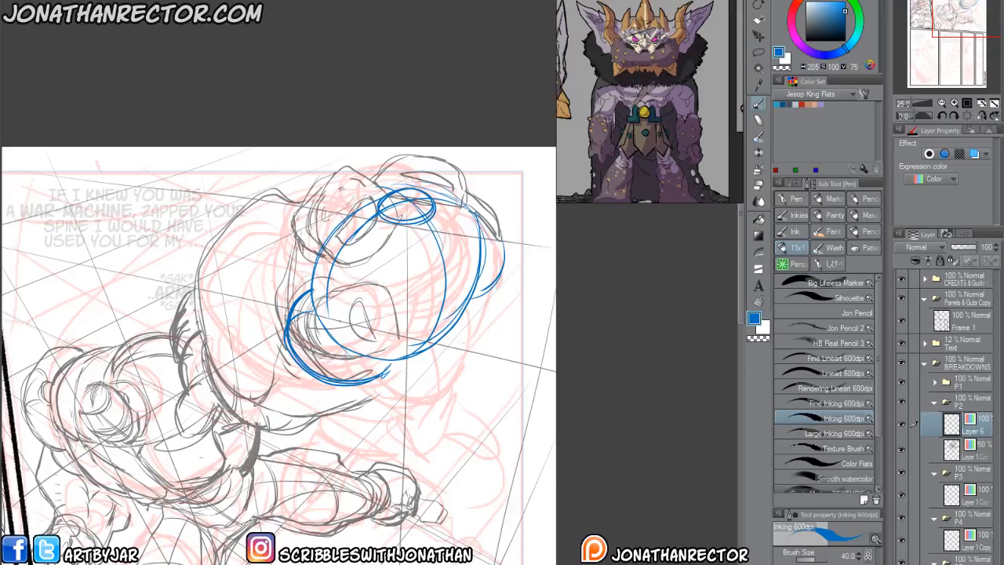
{"action": "mouse_move", "coordinate": [422, 348]}
{"action": "left_mouse_down"}
{"action": "mouse_move", "coordinate": [413, 206]}
{"action": "mouse_move", "coordinate": [460, 317]}
{"action": "left_mouse_up"}
{"action": "left_click_drag", "start_coordinate": [388, 209], "coordinate": [370, 283]}
Fade the black sketch layer further to 29% opacity and make the blue layer active again.
{"action": "left_click", "coordinate": [965, 450]}
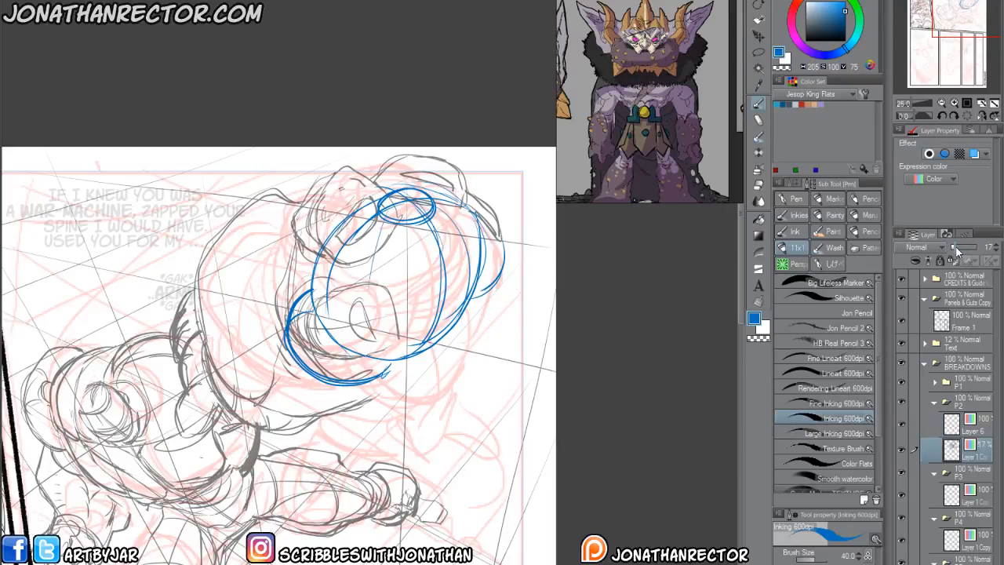
{"action": "left_click", "coordinate": [959, 248]}
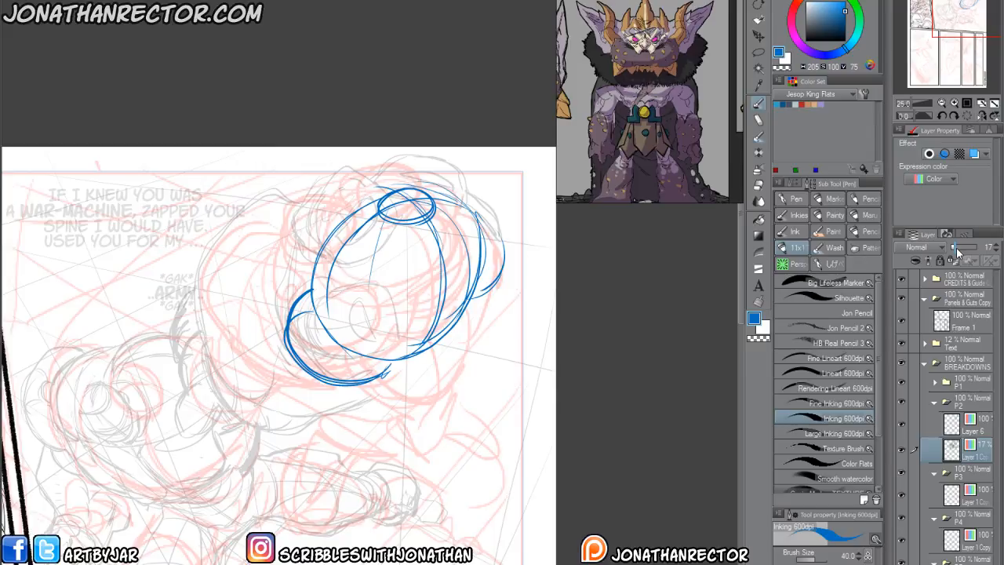
{"action": "left_click", "coordinate": [973, 429]}
{"action": "left_click_drag", "start_coordinate": [346, 412], "coordinate": [336, 403]}
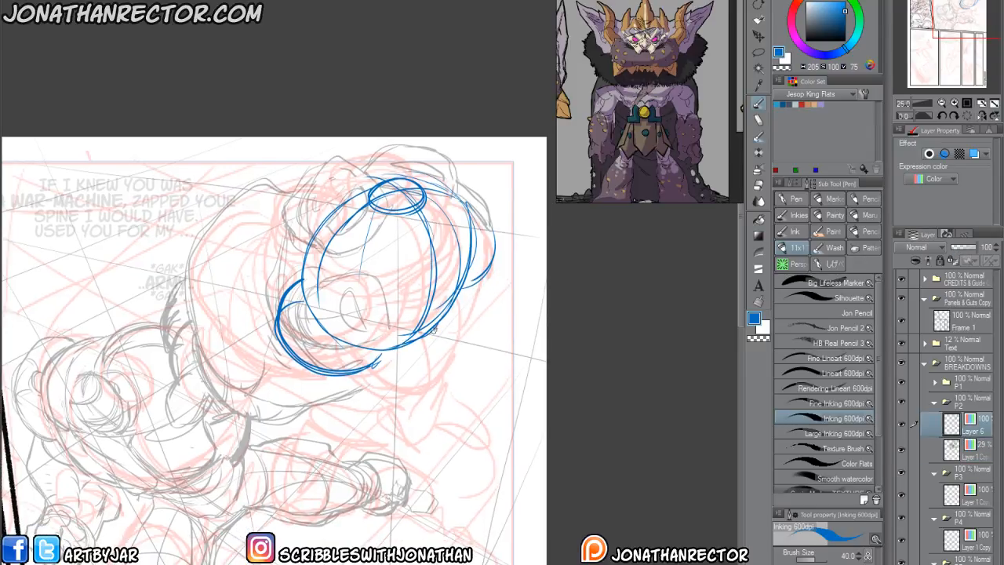
Sketch the upper figure's waist, hips and bent near leg in blue, ending in a large rounded boot over the lower figure's leg.
{"action": "mouse_move", "coordinate": [461, 317]}
{"action": "left_mouse_down"}
{"action": "mouse_move", "coordinate": [441, 386]}
{"action": "mouse_move", "coordinate": [409, 416]}
{"action": "left_mouse_up"}
{"action": "mouse_move", "coordinate": [451, 379]}
{"action": "left_mouse_down"}
{"action": "mouse_move", "coordinate": [388, 406]}
{"action": "mouse_move", "coordinate": [369, 382]}
{"action": "left_mouse_up"}
{"action": "mouse_move", "coordinate": [458, 294]}
{"action": "left_mouse_down"}
{"action": "mouse_move", "coordinate": [402, 350]}
{"action": "mouse_move", "coordinate": [420, 408]}
{"action": "left_mouse_up"}
{"action": "left_click_drag", "start_coordinate": [440, 335], "coordinate": [412, 411]}
{"action": "mouse_move", "coordinate": [386, 358]}
{"action": "left_mouse_down"}
{"action": "mouse_move", "coordinate": [396, 357]}
{"action": "mouse_move", "coordinate": [396, 387]}
{"action": "left_mouse_up"}
{"action": "mouse_move", "coordinate": [409, 380]}
{"action": "left_mouse_down"}
{"action": "mouse_move", "coordinate": [386, 389]}
{"action": "mouse_move", "coordinate": [389, 328]}
{"action": "left_mouse_up"}
{"action": "mouse_move", "coordinate": [436, 353]}
{"action": "left_mouse_down"}
{"action": "mouse_move", "coordinate": [426, 380]}
{"action": "mouse_move", "coordinate": [395, 388]}
{"action": "mouse_move", "coordinate": [376, 371]}
{"action": "mouse_move", "coordinate": [384, 383]}
{"action": "left_mouse_up"}
{"action": "left_click_drag", "start_coordinate": [385, 354], "coordinate": [453, 324]}
{"action": "left_click_drag", "start_coordinate": [441, 367], "coordinate": [456, 270]}
{"action": "mouse_move", "coordinate": [322, 419]}
{"action": "left_mouse_down"}
{"action": "mouse_move", "coordinate": [397, 383]}
{"action": "mouse_move", "coordinate": [383, 393]}
{"action": "left_mouse_up"}
{"action": "left_click_drag", "start_coordinate": [430, 346], "coordinate": [369, 343]}
{"action": "mouse_move", "coordinate": [475, 369]}
{"action": "left_mouse_down"}
{"action": "mouse_move", "coordinate": [378, 364]}
{"action": "mouse_move", "coordinate": [345, 400]}
{"action": "left_mouse_up"}
{"action": "mouse_move", "coordinate": [409, 374]}
{"action": "left_mouse_down"}
{"action": "mouse_move", "coordinate": [423, 434]}
{"action": "mouse_move", "coordinate": [350, 430]}
{"action": "mouse_move", "coordinate": [345, 404]}
{"action": "left_mouse_up"}
{"action": "mouse_move", "coordinate": [372, 452]}
{"action": "left_mouse_down"}
{"action": "mouse_move", "coordinate": [346, 378]}
{"action": "mouse_move", "coordinate": [386, 370]}
{"action": "mouse_move", "coordinate": [416, 405]}
{"action": "mouse_move", "coordinate": [411, 430]}
{"action": "mouse_move", "coordinate": [356, 439]}
{"action": "mouse_move", "coordinate": [324, 375]}
{"action": "mouse_move", "coordinate": [337, 427]}
{"action": "left_mouse_up"}
{"action": "mouse_move", "coordinate": [303, 377]}
{"action": "left_mouse_down"}
{"action": "mouse_move", "coordinate": [325, 413]}
{"action": "mouse_move", "coordinate": [334, 375]}
{"action": "left_mouse_up"}
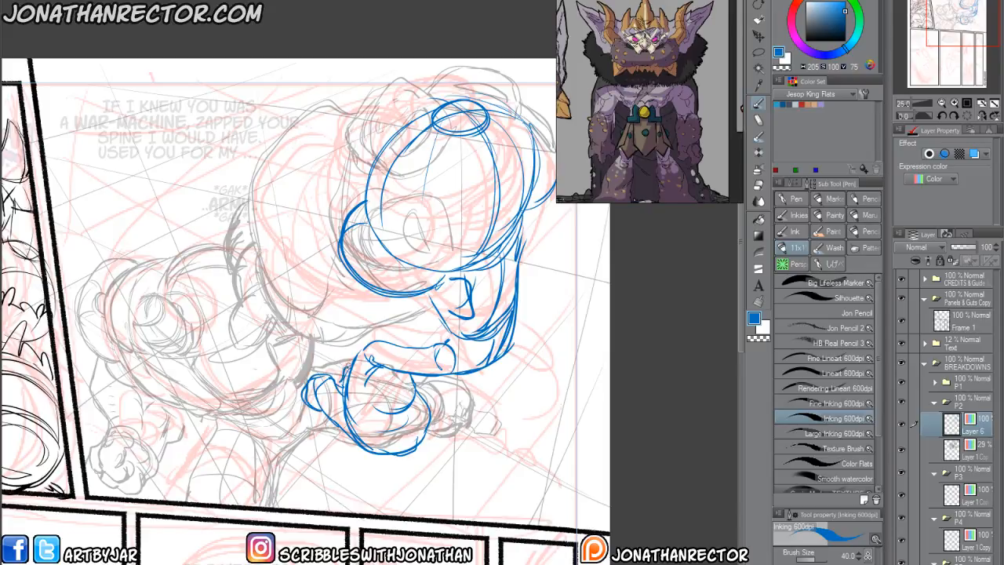
Draw the upper figure's other bent leg in blue, extending away from the hips with a knee ellipse and foot.
{"action": "left_click_drag", "start_coordinate": [490, 292], "coordinate": [460, 277]}
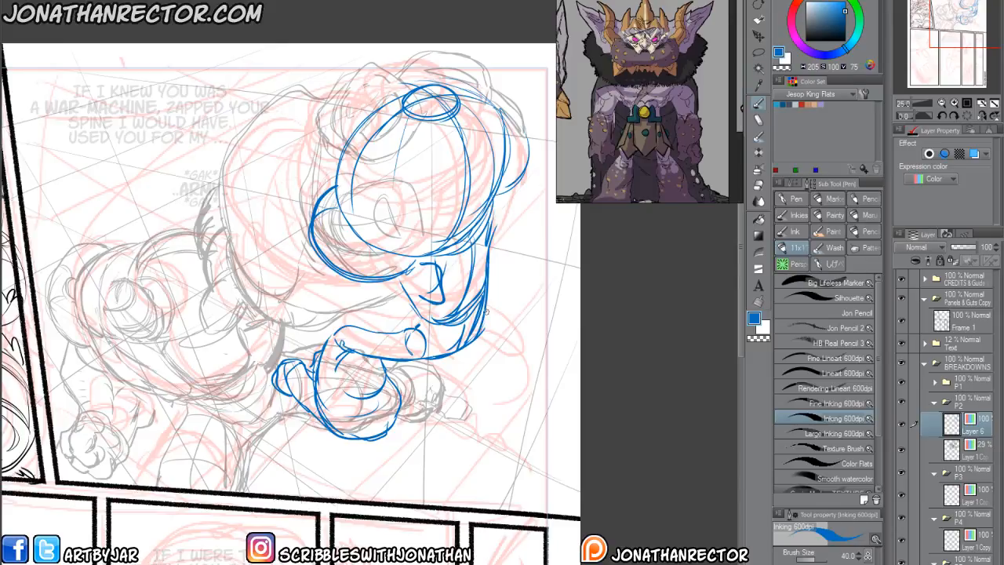
{"action": "mouse_move", "coordinate": [486, 347]}
{"action": "left_mouse_down"}
{"action": "mouse_move", "coordinate": [490, 321]}
{"action": "mouse_move", "coordinate": [521, 328]}
{"action": "mouse_move", "coordinate": [529, 358]}
{"action": "mouse_move", "coordinate": [505, 380]}
{"action": "mouse_move", "coordinate": [461, 354]}
{"action": "mouse_move", "coordinate": [488, 383]}
{"action": "mouse_move", "coordinate": [539, 384]}
{"action": "mouse_move", "coordinate": [521, 375]}
{"action": "mouse_move", "coordinate": [543, 370]}
{"action": "mouse_move", "coordinate": [532, 428]}
{"action": "left_mouse_up"}
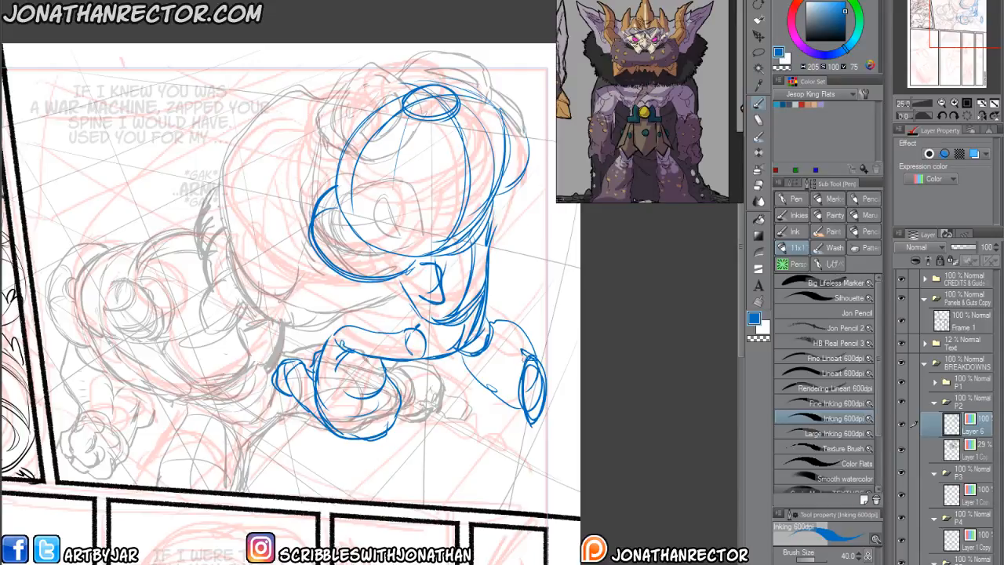
{"action": "mouse_move", "coordinate": [520, 322]}
{"action": "left_mouse_down"}
{"action": "mouse_move", "coordinate": [506, 432]}
{"action": "mouse_move", "coordinate": [533, 434]}
{"action": "mouse_move", "coordinate": [547, 401]}
{"action": "mouse_move", "coordinate": [462, 352]}
{"action": "mouse_move", "coordinate": [513, 386]}
{"action": "left_mouse_up"}
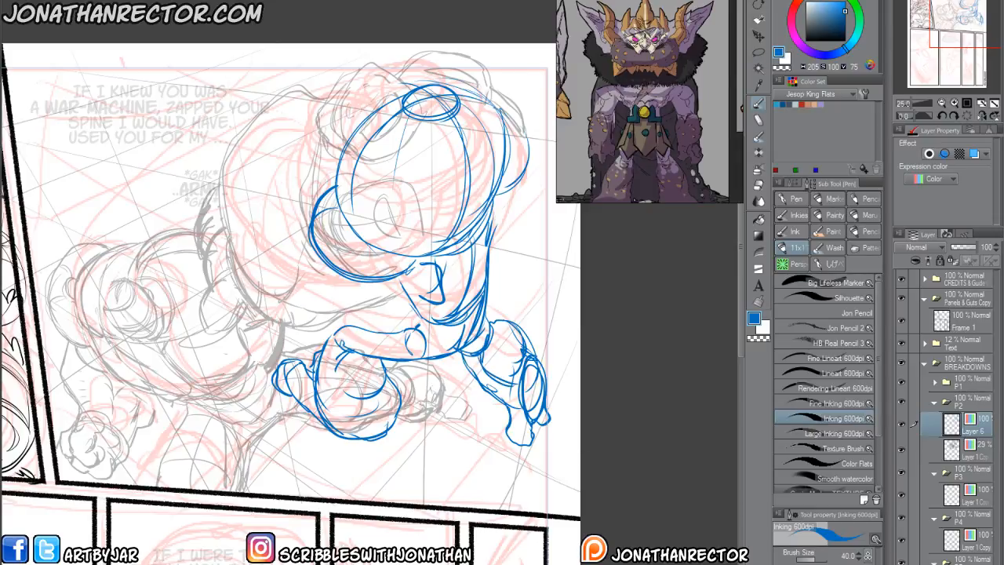
{"action": "left_click_drag", "start_coordinate": [274, 364], "coordinate": [310, 387]}
Flip the view horizontally and refine the blue figure's thigh, waist and outer side contours.
{"action": "key", "text": "h"}
{"action": "left_click_drag", "start_coordinate": [179, 434], "coordinate": [193, 460]}
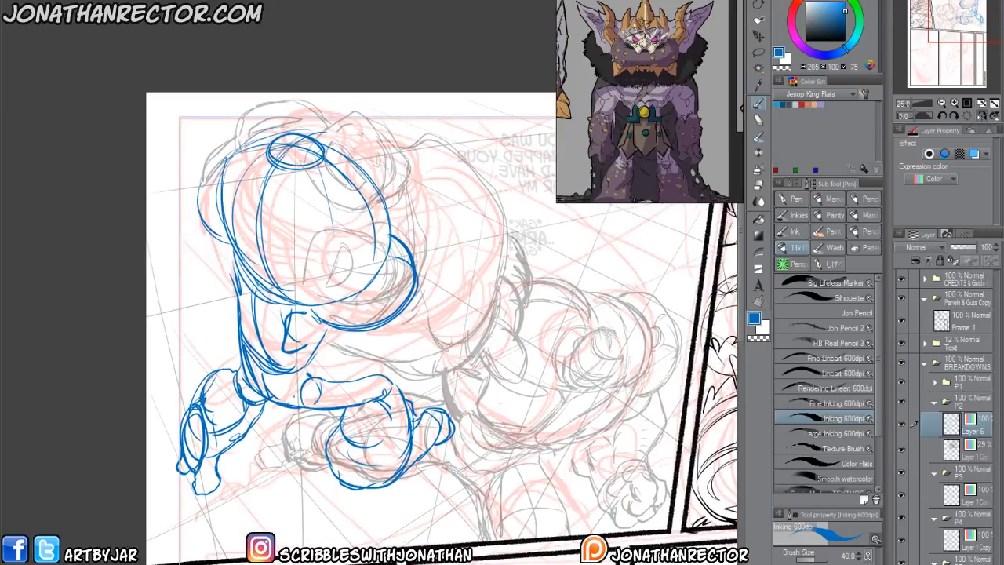
{"action": "mouse_move", "coordinate": [339, 378]}
{"action": "left_mouse_down"}
{"action": "mouse_move", "coordinate": [392, 374]}
{"action": "mouse_move", "coordinate": [369, 402]}
{"action": "left_mouse_up"}
{"action": "mouse_move", "coordinate": [357, 383]}
{"action": "left_mouse_down"}
{"action": "mouse_move", "coordinate": [366, 403]}
{"action": "mouse_move", "coordinate": [392, 383]}
{"action": "left_mouse_up"}
{"action": "left_click_drag", "start_coordinate": [273, 327], "coordinate": [246, 376]}
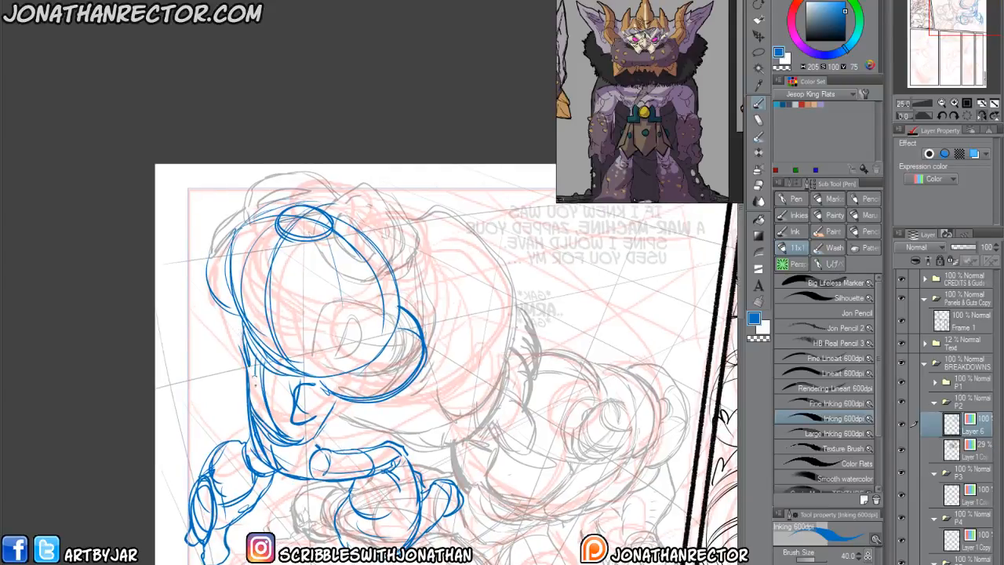
{"action": "left_click_drag", "start_coordinate": [292, 389], "coordinate": [245, 372]}
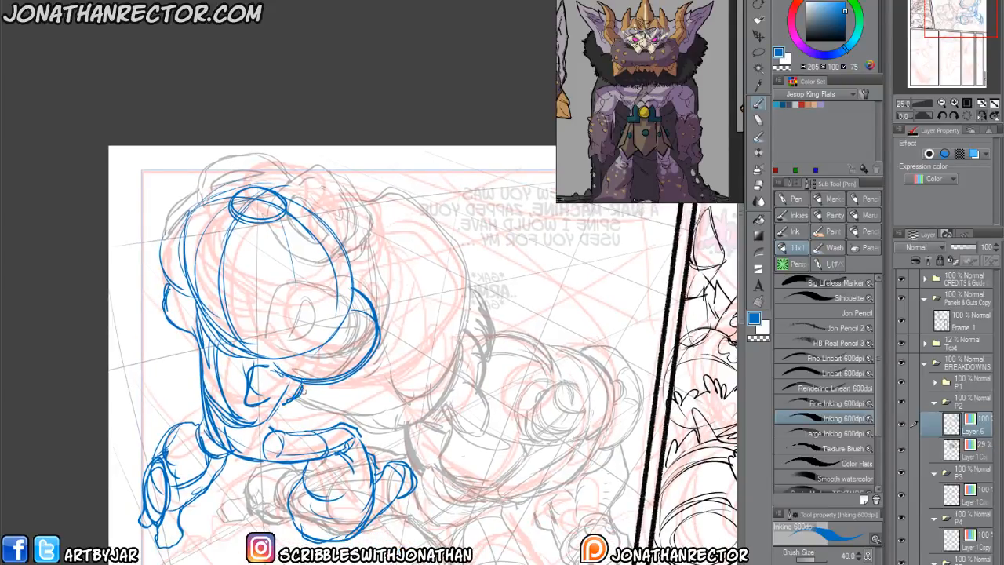
Draw the blue figure's bulky limb reaching toward the lower figure, with a jagged outer edge and a small joint circle.
{"action": "mouse_move", "coordinate": [377, 344]}
{"action": "left_mouse_down"}
{"action": "mouse_move", "coordinate": [383, 267]}
{"action": "mouse_move", "coordinate": [472, 253]}
{"action": "mouse_move", "coordinate": [387, 341]}
{"action": "left_mouse_up"}
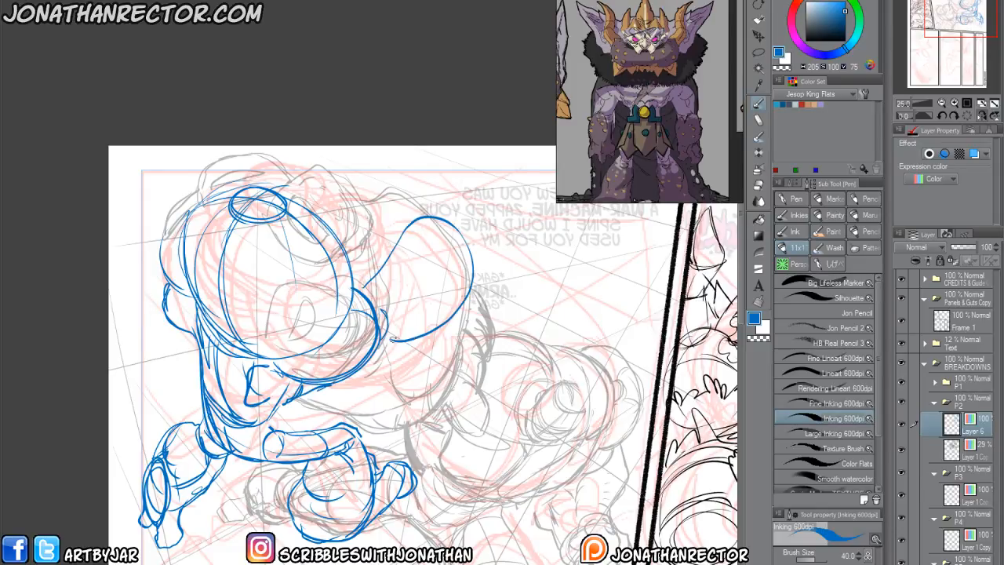
{"action": "mouse_move", "coordinate": [399, 218]}
{"action": "left_mouse_down"}
{"action": "mouse_move", "coordinate": [430, 196]}
{"action": "mouse_move", "coordinate": [442, 216]}
{"action": "mouse_move", "coordinate": [462, 219]}
{"action": "mouse_move", "coordinate": [475, 256]}
{"action": "mouse_move", "coordinate": [468, 292]}
{"action": "left_mouse_up"}
{"action": "left_click_drag", "start_coordinate": [463, 229], "coordinate": [449, 285]}
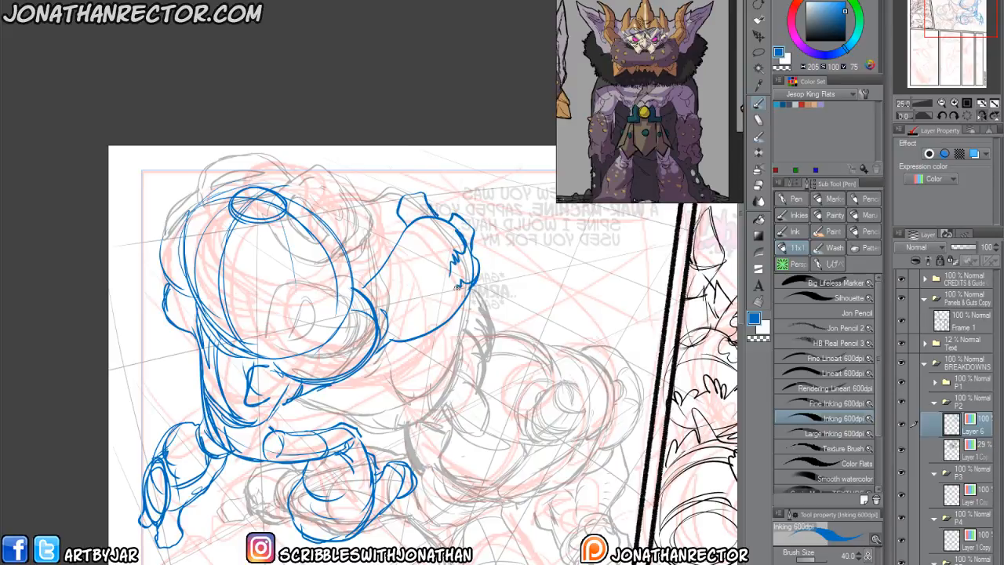
{"action": "left_click_drag", "start_coordinate": [394, 336], "coordinate": [446, 267]}
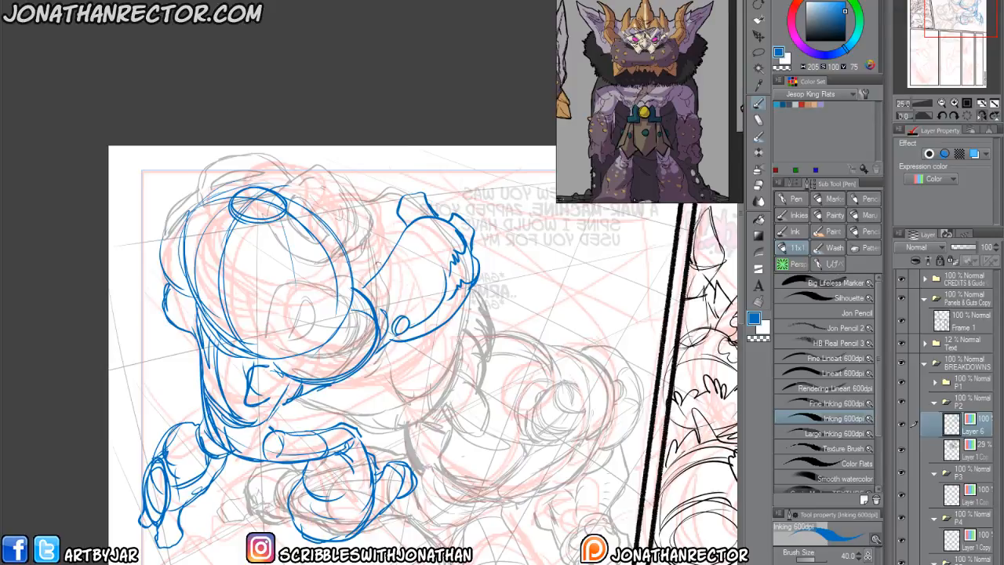
Sketch the blue figure's angular details between the reaching limb and body, plus a second limb raised on the far side.
{"action": "mouse_move", "coordinate": [401, 234]}
{"action": "left_mouse_down"}
{"action": "mouse_move", "coordinate": [390, 272]}
{"action": "mouse_move", "coordinate": [364, 292]}
{"action": "left_mouse_up"}
{"action": "mouse_move", "coordinate": [336, 336]}
{"action": "left_mouse_down"}
{"action": "mouse_move", "coordinate": [325, 373]}
{"action": "mouse_move", "coordinate": [333, 370]}
{"action": "left_mouse_up"}
{"action": "mouse_move", "coordinate": [360, 344]}
{"action": "left_mouse_down"}
{"action": "mouse_move", "coordinate": [333, 338]}
{"action": "mouse_move", "coordinate": [322, 375]}
{"action": "left_mouse_up"}
{"action": "left_click_drag", "start_coordinate": [337, 330], "coordinate": [324, 375]}
{"action": "left_click_drag", "start_coordinate": [349, 282], "coordinate": [338, 358]}
{"action": "left_click_drag", "start_coordinate": [376, 322], "coordinate": [333, 328]}
{"action": "mouse_move", "coordinate": [336, 298]}
{"action": "left_mouse_down"}
{"action": "mouse_move", "coordinate": [334, 316]}
{"action": "mouse_move", "coordinate": [365, 350]}
{"action": "left_mouse_up"}
{"action": "left_click_drag", "start_coordinate": [369, 301], "coordinate": [321, 351]}
{"action": "left_click_drag", "start_coordinate": [329, 298], "coordinate": [351, 327]}
{"action": "left_click_drag", "start_coordinate": [339, 269], "coordinate": [330, 303]}
{"action": "mouse_move", "coordinate": [336, 269]}
{"action": "left_mouse_down"}
{"action": "mouse_move", "coordinate": [371, 297]}
{"action": "mouse_move", "coordinate": [381, 247]}
{"action": "left_mouse_up"}
{"action": "left_click_drag", "start_coordinate": [380, 248], "coordinate": [368, 348]}
{"action": "left_click_drag", "start_coordinate": [170, 293], "coordinate": [276, 345]}
{"action": "mouse_move", "coordinate": [280, 300]}
{"action": "left_mouse_down"}
{"action": "mouse_move", "coordinate": [258, 317]}
{"action": "mouse_move", "coordinate": [242, 290]}
{"action": "mouse_move", "coordinate": [285, 295]}
{"action": "mouse_move", "coordinate": [240, 288]}
{"action": "mouse_move", "coordinate": [259, 259]}
{"action": "left_mouse_up"}
{"action": "mouse_move", "coordinate": [246, 293]}
{"action": "left_mouse_down"}
{"action": "mouse_move", "coordinate": [218, 262]}
{"action": "mouse_move", "coordinate": [261, 253]}
{"action": "left_mouse_up"}
Flip the view back and erase overlapping construction lines inside the blue upper figure, undoing the last erasure.
{"action": "key", "text": "h"}
{"action": "left_click_drag", "start_coordinate": [239, 443], "coordinate": [263, 446]}
{"action": "key", "text": "e"}
{"action": "mouse_move", "coordinate": [378, 285]}
{"action": "left_mouse_down"}
{"action": "mouse_move", "coordinate": [390, 299]}
{"action": "mouse_move", "coordinate": [352, 295]}
{"action": "mouse_move", "coordinate": [333, 323]}
{"action": "mouse_move", "coordinate": [343, 340]}
{"action": "left_mouse_up"}
{"action": "mouse_move", "coordinate": [385, 255]}
{"action": "left_mouse_down"}
{"action": "mouse_move", "coordinate": [451, 282]}
{"action": "mouse_move", "coordinate": [405, 276]}
{"action": "left_mouse_up"}
{"action": "left_click_drag", "start_coordinate": [478, 289], "coordinate": [492, 310]}
{"action": "left_click_drag", "start_coordinate": [254, 389], "coordinate": [259, 372]}
{"action": "mouse_move", "coordinate": [326, 399]}
{"action": "left_mouse_down"}
{"action": "mouse_move", "coordinate": [363, 393]}
{"action": "mouse_move", "coordinate": [382, 405]}
{"action": "mouse_move", "coordinate": [319, 395]}
{"action": "mouse_move", "coordinate": [322, 370]}
{"action": "mouse_move", "coordinate": [314, 383]}
{"action": "left_mouse_up"}
{"action": "mouse_move", "coordinate": [248, 284]}
{"action": "left_mouse_down"}
{"action": "mouse_move", "coordinate": [262, 277]}
{"action": "mouse_move", "coordinate": [222, 315]}
{"action": "mouse_move", "coordinate": [218, 343]}
{"action": "mouse_move", "coordinate": [231, 328]}
{"action": "mouse_move", "coordinate": [211, 315]}
{"action": "left_mouse_up"}
{"action": "key", "text": "ctrl+z"}
Duplicate the faded black sketch layer, hide the lower copy, and undo a trial erasure on the upper copy.
{"action": "left_click", "coordinate": [966, 453]}
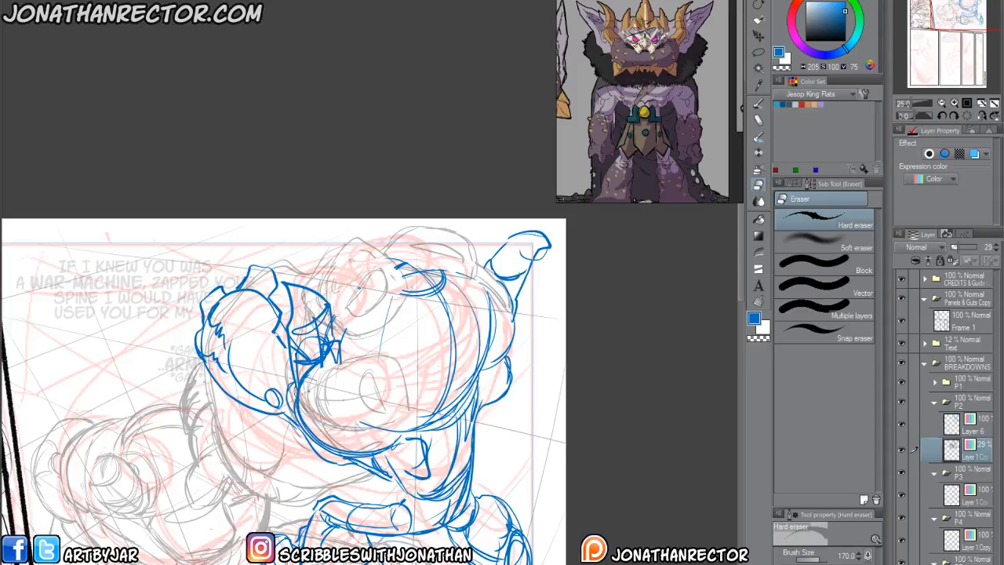
{"action": "key", "text": "ctrl+c"}
{"action": "key", "text": "ctrl+v"}
{"action": "left_click", "coordinate": [901, 474]}
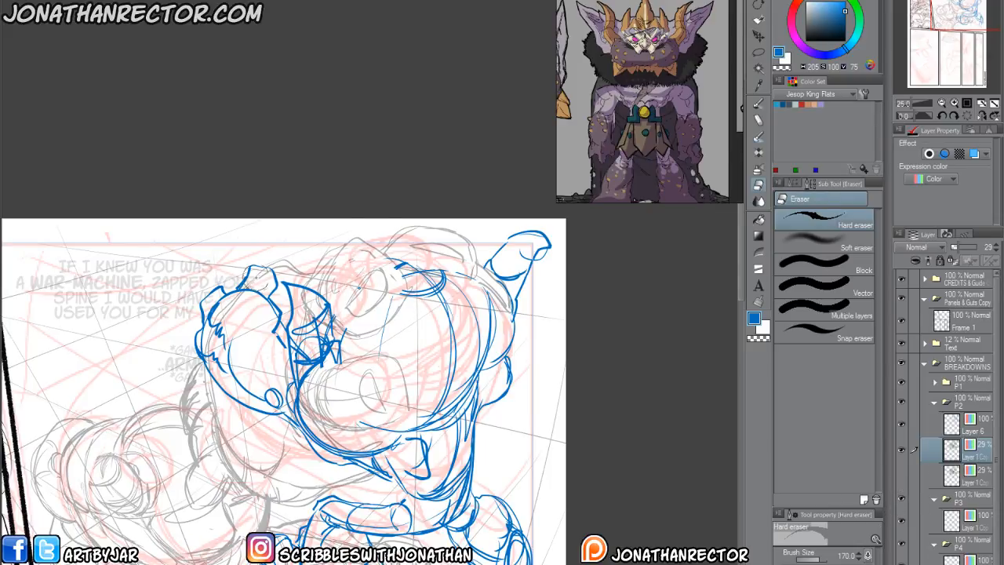
{"action": "mouse_move", "coordinate": [209, 318]}
{"action": "left_mouse_down"}
{"action": "mouse_move", "coordinate": [210, 361]}
{"action": "mouse_move", "coordinate": [313, 418]}
{"action": "mouse_move", "coordinate": [322, 407]}
{"action": "left_mouse_up"}
{"action": "key", "text": "ctrl+z"}
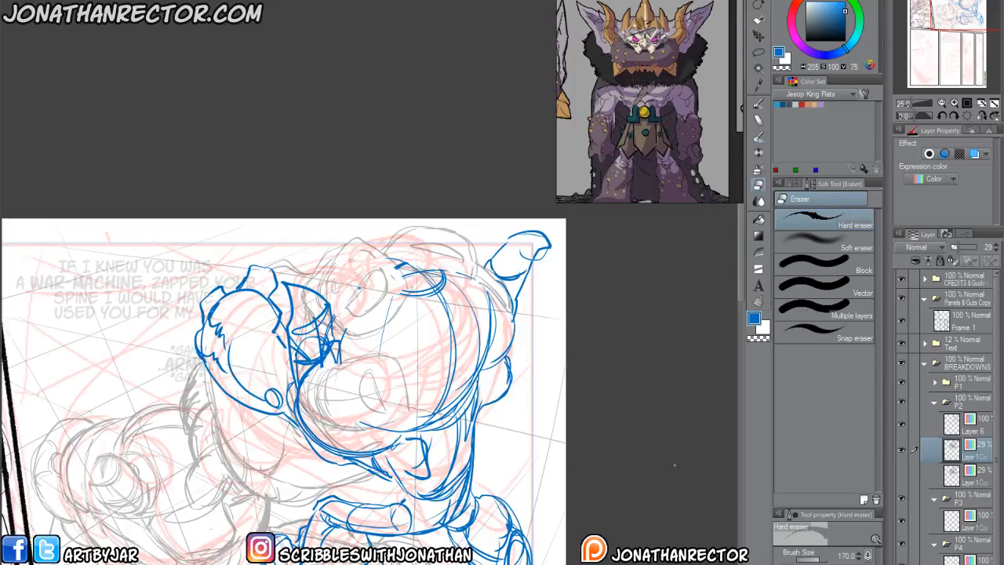
Erase the tangled strokes beside the reaching limb on the blue layer.
{"action": "left_click", "coordinate": [978, 432]}
{"action": "mouse_move", "coordinate": [313, 396]}
{"action": "left_mouse_down"}
{"action": "mouse_move", "coordinate": [313, 409]}
{"action": "mouse_move", "coordinate": [305, 384]}
{"action": "mouse_move", "coordinate": [329, 355]}
{"action": "mouse_move", "coordinate": [308, 367]}
{"action": "mouse_move", "coordinate": [302, 390]}
{"action": "left_mouse_up"}
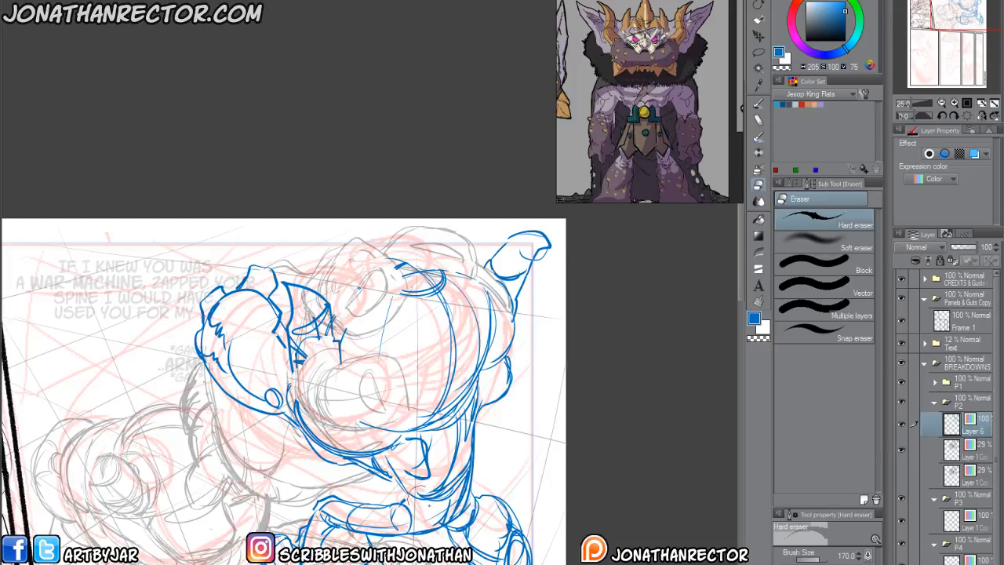
{"action": "left_click_drag", "start_coordinate": [283, 471], "coordinate": [263, 425]}
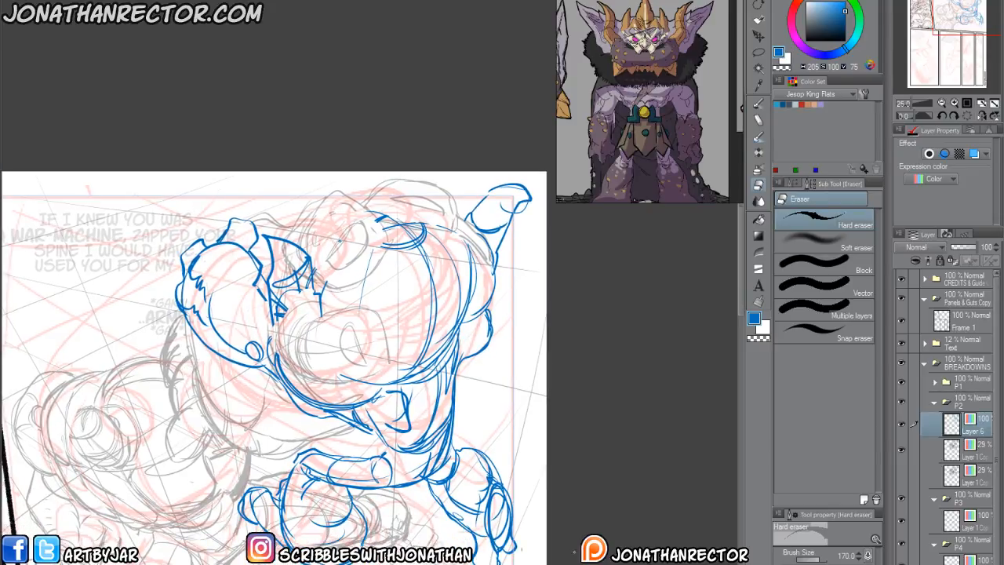
Restore the upper black sketch copy to 100% opacity and check both figures at page scale.
{"action": "left_click", "coordinate": [972, 451]}
{"action": "mouse_move", "coordinate": [263, 512]}
{"action": "left_mouse_down"}
{"action": "mouse_move", "coordinate": [304, 537]}
{"action": "mouse_move", "coordinate": [311, 519]}
{"action": "mouse_move", "coordinate": [349, 537]}
{"action": "mouse_move", "coordinate": [315, 484]}
{"action": "mouse_move", "coordinate": [322, 489]}
{"action": "left_mouse_up"}
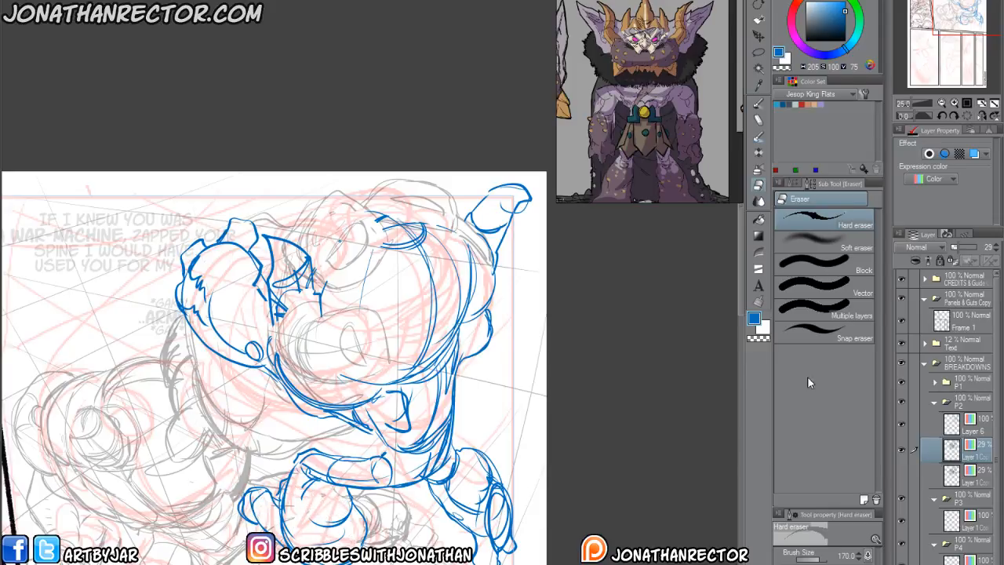
{"action": "left_click_drag", "start_coordinate": [962, 247], "coordinate": [977, 247]}
{"action": "left_click_drag", "start_coordinate": [182, 496], "coordinate": [276, 423]}
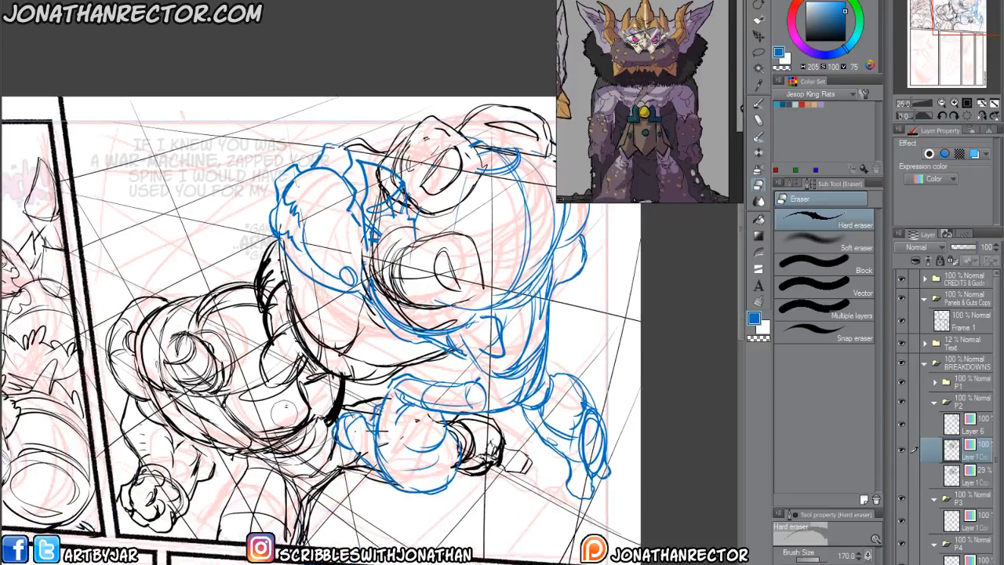
{"action": "key", "text": "ctrl+minus"}
{"action": "key", "text": "ctrl+minus"}
{"action": "left_click_drag", "start_coordinate": [226, 517], "coordinate": [347, 467]}
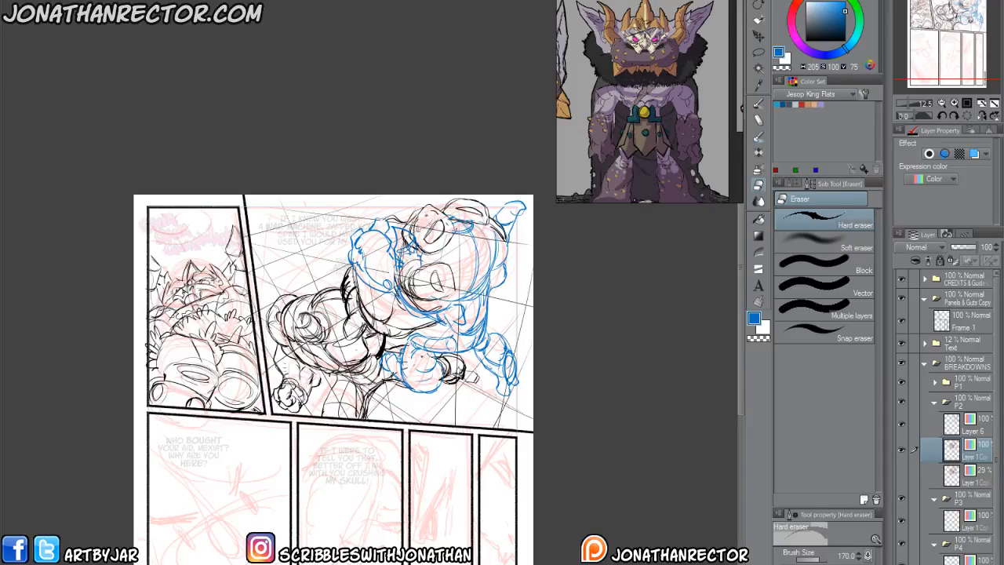
Open the inked page JK_Chap1_pg41.clip from the chapter's 6Inks folder as a reference.
{"action": "key", "text": "ctrl+o"}
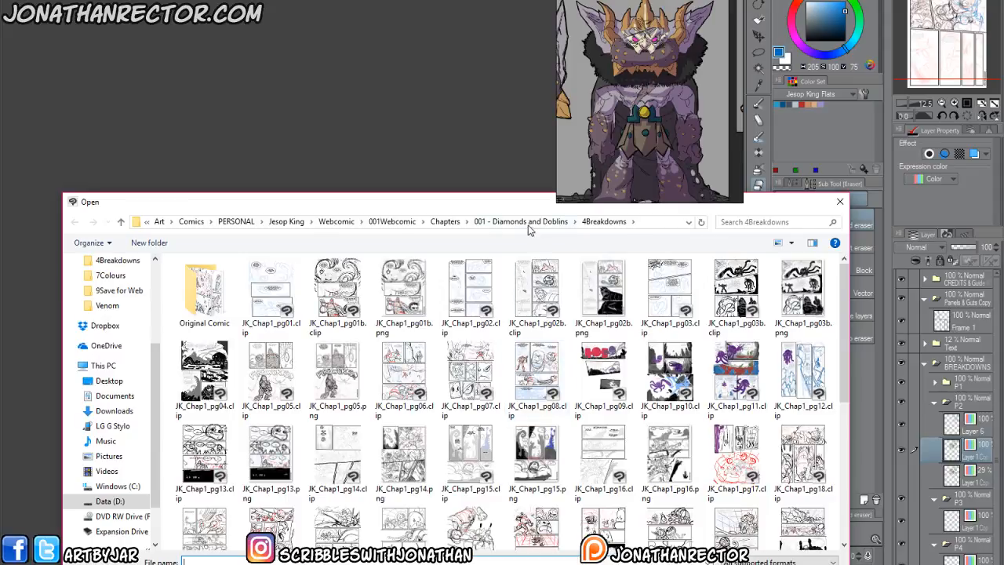
{"action": "left_click", "coordinate": [530, 224]}
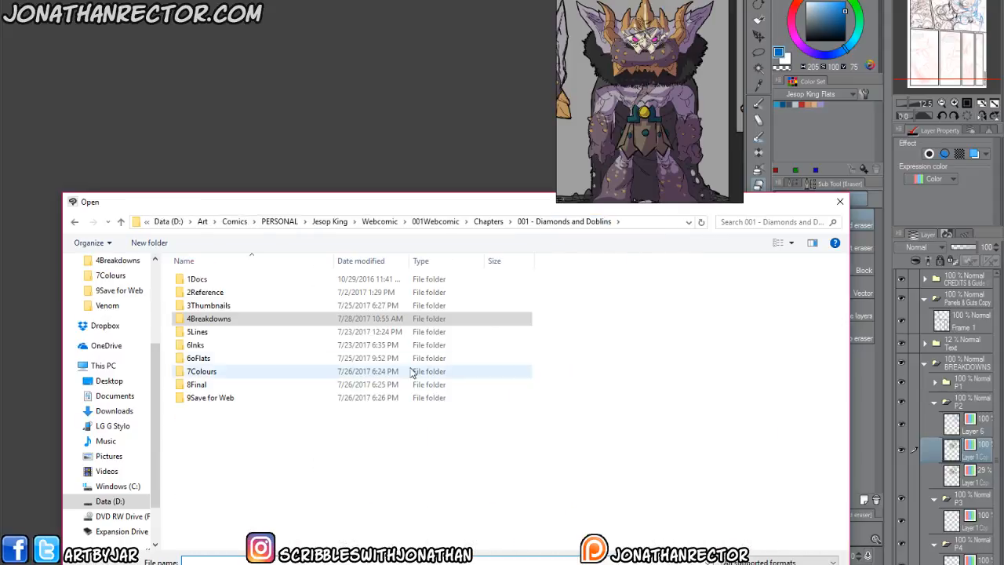
{"action": "double_click", "coordinate": [196, 346]}
{"action": "scroll", "coordinate": [836, 536], "scroll_direction": "down", "scroll_amount": 5}
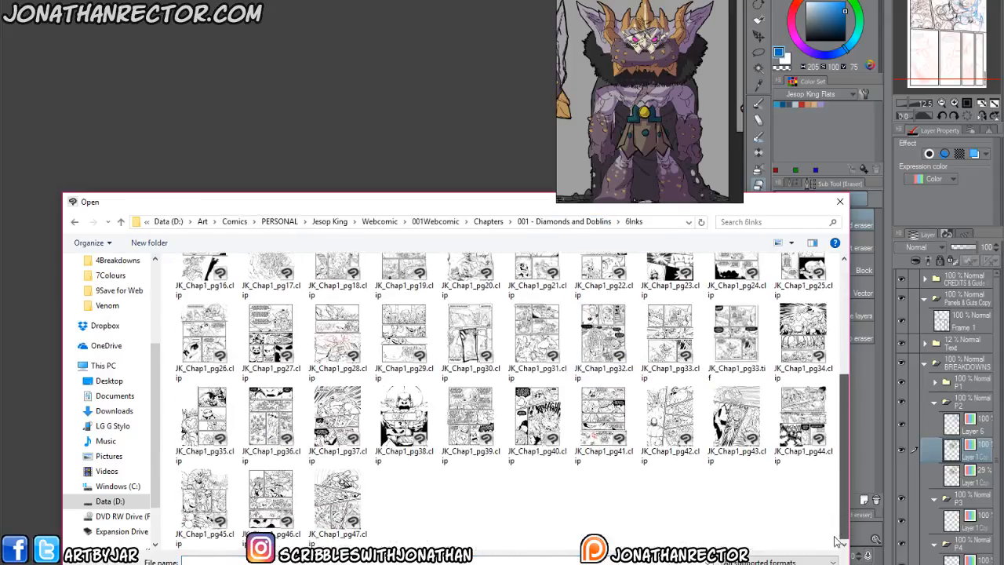
{"action": "double_click", "coordinate": [603, 424]}
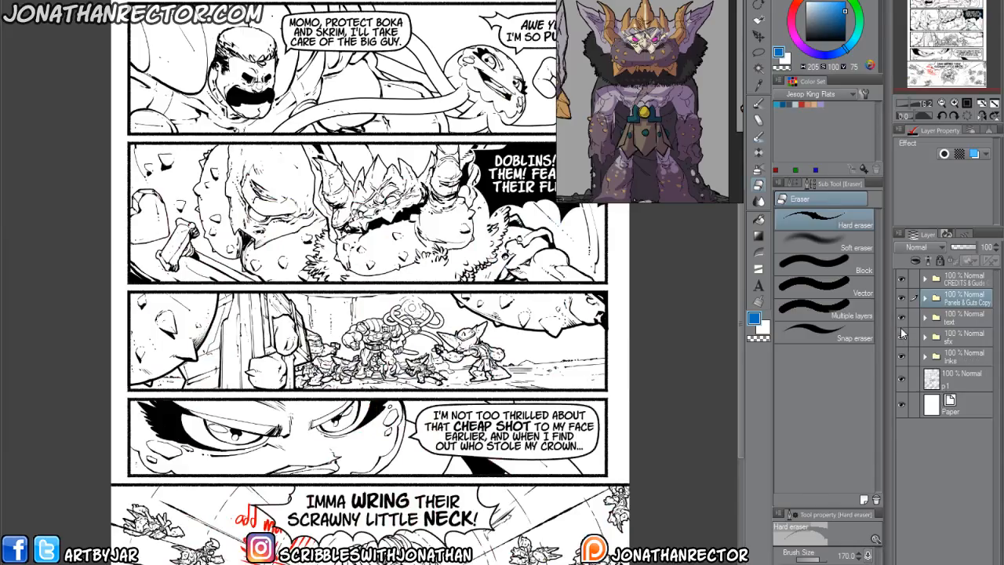
Hide the text and Inks layer groups and examine the horned king's line art in the second full panel.
{"action": "left_click", "coordinate": [902, 317]}
{"action": "left_click", "coordinate": [902, 357]}
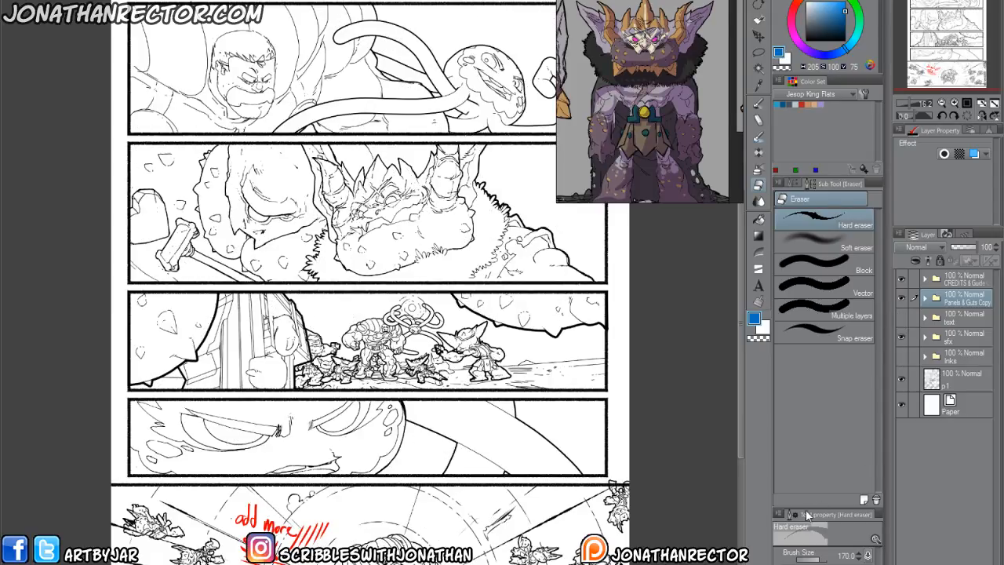
{"action": "key", "text": "ctrl+plus"}
{"action": "key", "text": "ctrl+plus"}
{"action": "left_click_drag", "start_coordinate": [306, 94], "coordinate": [453, 511]}
{"action": "left_click_drag", "start_coordinate": [333, 114], "coordinate": [359, 309]}
{"action": "left_click_drag", "start_coordinate": [236, 541], "coordinate": [302, 328]}
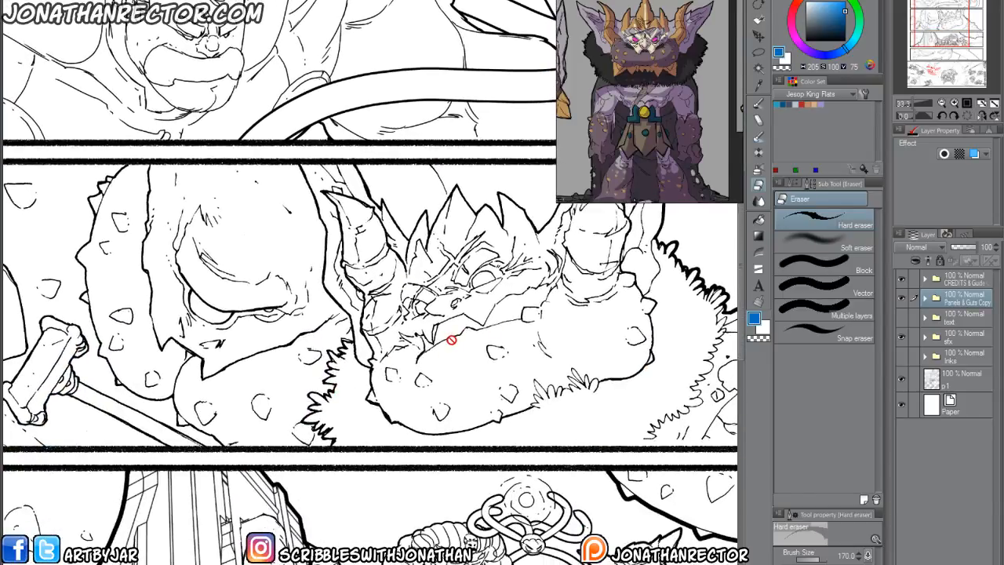
{"action": "left_click_drag", "start_coordinate": [468, 344], "coordinate": [459, 431]}
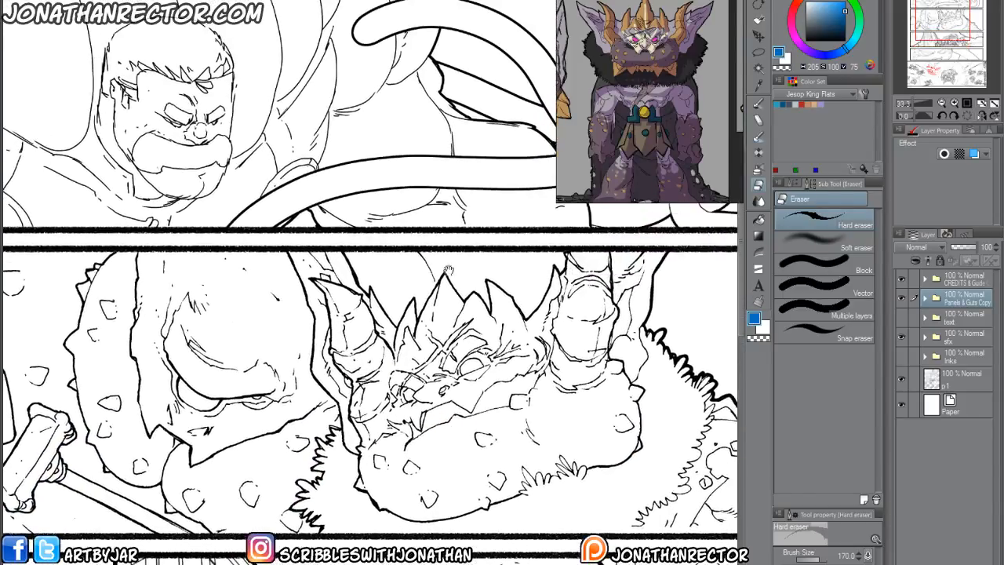
{"action": "left_click_drag", "start_coordinate": [408, 371], "coordinate": [371, 285]}
{"action": "key", "text": "ctrl+minus"}
{"action": "left_click_drag", "start_coordinate": [292, 420], "coordinate": [333, 462]}
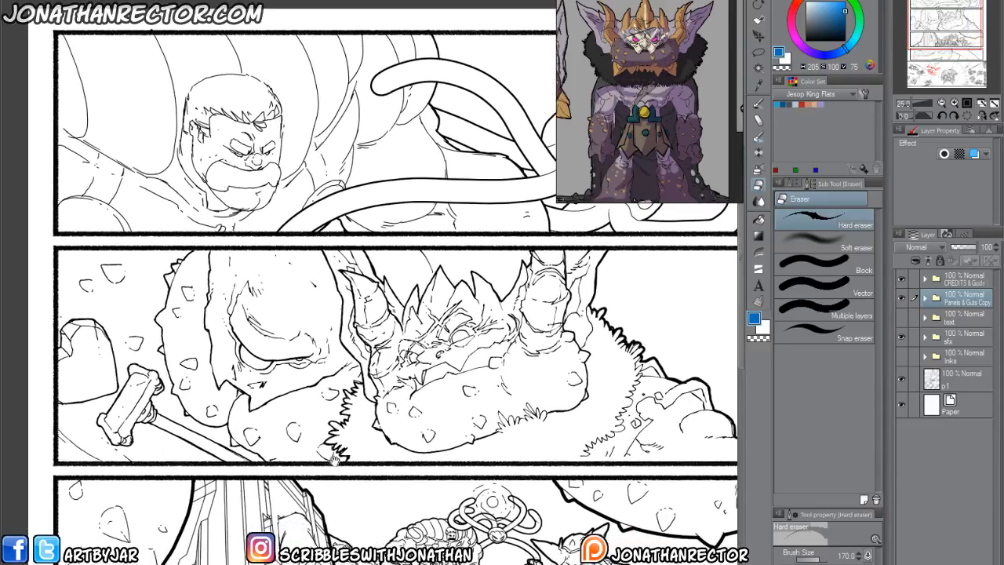
Compare the page with the Inks group shown and hidden, hide the sfx group, and close the page without saving.
{"action": "left_click", "coordinate": [901, 357]}
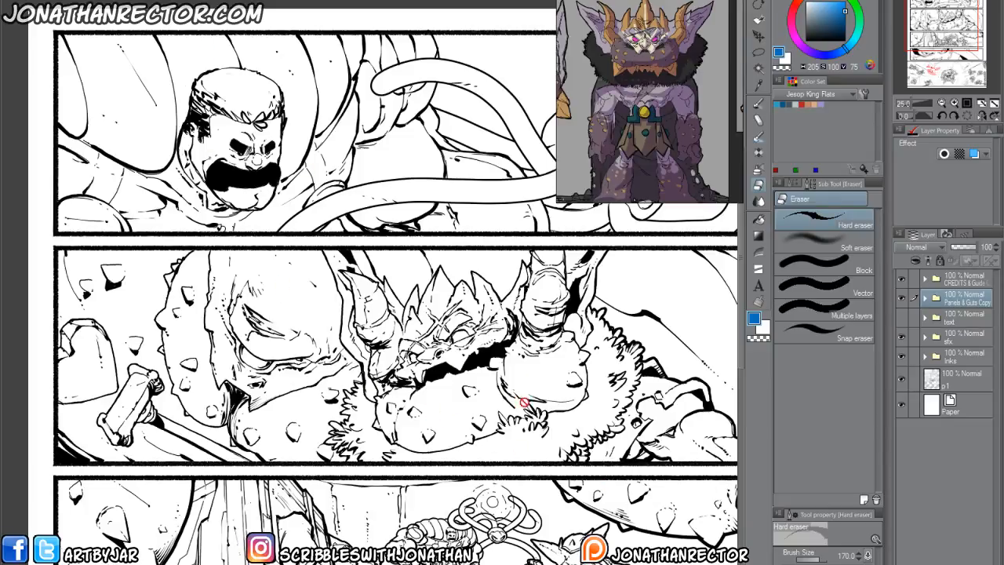
{"action": "left_click", "coordinate": [901, 338]}
{"action": "left_click", "coordinate": [901, 357]}
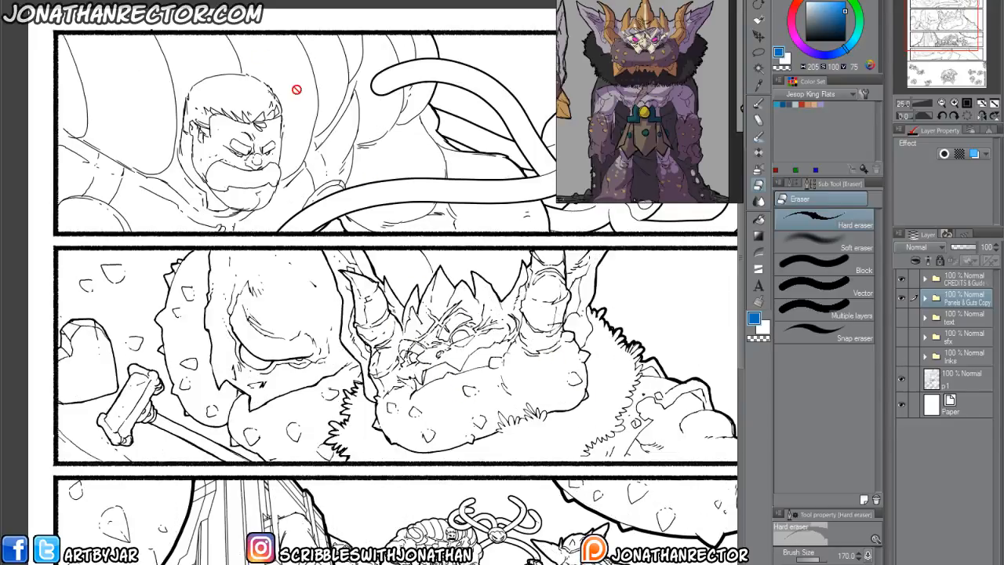
{"action": "key", "text": "ctrl+w"}
{"action": "left_click", "coordinate": [522, 206]}
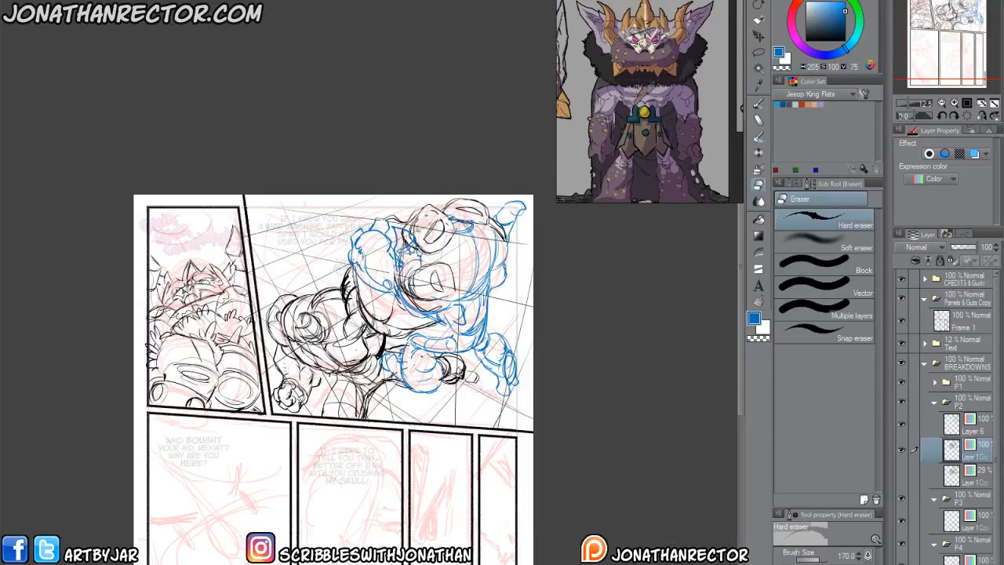
Sketch two blue ovals and several curved contour lines across the lower figure's body in panel 2 with the Inking 600dpi pen.
{"action": "left_click_drag", "start_coordinate": [217, 470], "coordinate": [265, 274]}
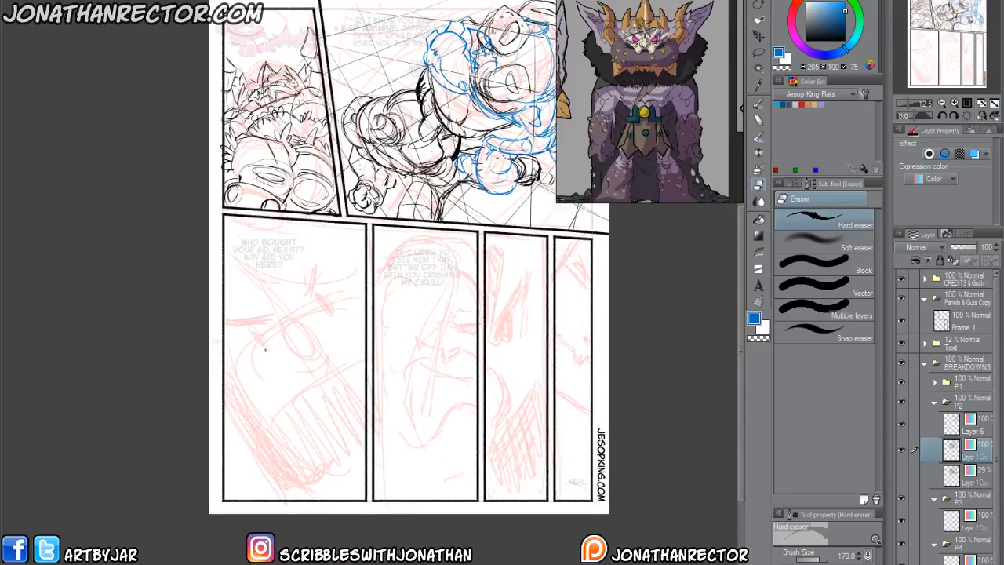
{"action": "scroll", "coordinate": [266, 357], "scroll_direction": "up", "scroll_amount": 3}
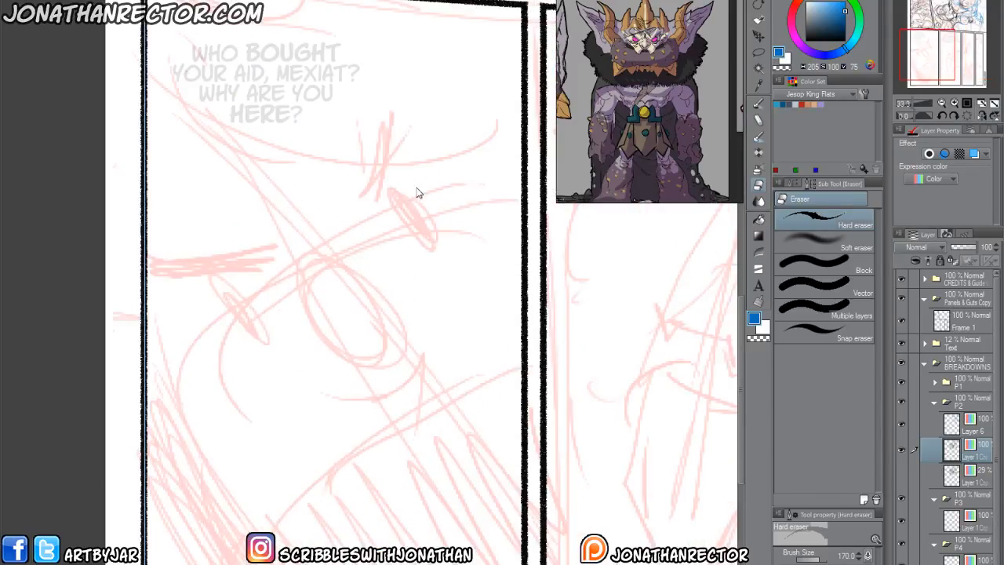
{"action": "left_click_drag", "start_coordinate": [405, 256], "coordinate": [416, 103]}
{"action": "left_click_drag", "start_coordinate": [357, 172], "coordinate": [297, 478]}
{"action": "left_click_drag", "start_coordinate": [734, 390], "coordinate": [661, 456]}
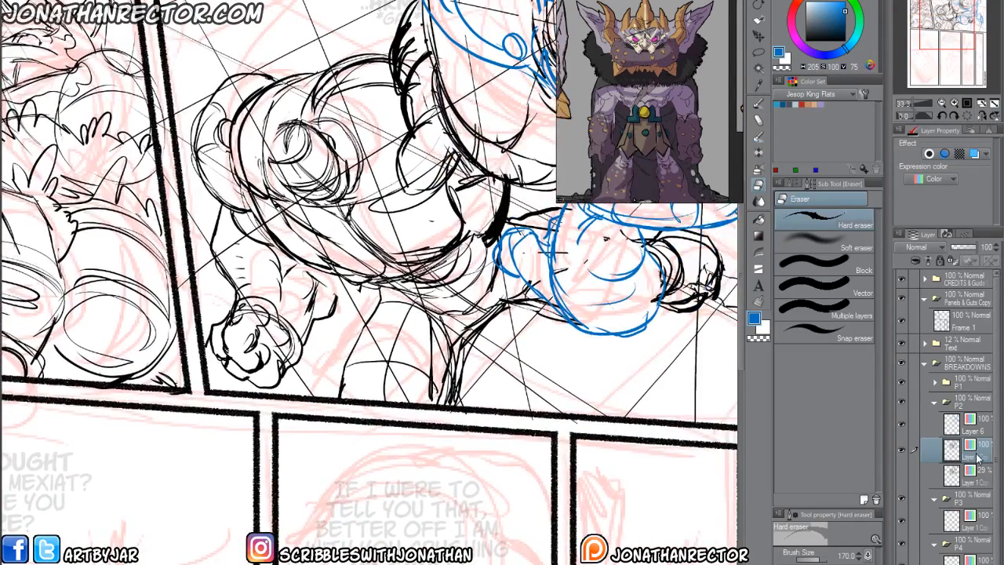
{"action": "left_click_drag", "start_coordinate": [396, 459], "coordinate": [315, 553]}
{"action": "key", "text": "p"}
{"action": "mouse_move", "coordinate": [311, 310]}
{"action": "left_mouse_down"}
{"action": "mouse_move", "coordinate": [345, 310]}
{"action": "mouse_move", "coordinate": [302, 328]}
{"action": "mouse_move", "coordinate": [345, 329]}
{"action": "mouse_move", "coordinate": [329, 336]}
{"action": "left_mouse_up"}
{"action": "mouse_move", "coordinate": [205, 306]}
{"action": "left_mouse_down"}
{"action": "mouse_move", "coordinate": [228, 331]}
{"action": "mouse_move", "coordinate": [193, 314]}
{"action": "left_mouse_up"}
{"action": "mouse_move", "coordinate": [315, 151]}
{"action": "left_mouse_down"}
{"action": "mouse_move", "coordinate": [282, 223]}
{"action": "mouse_move", "coordinate": [292, 287]}
{"action": "left_mouse_up"}
{"action": "left_click_drag", "start_coordinate": [318, 168], "coordinate": [313, 234]}
{"action": "left_click_drag", "start_coordinate": [217, 179], "coordinate": [205, 230]}
{"action": "left_click_drag", "start_coordinate": [197, 175], "coordinate": [179, 254]}
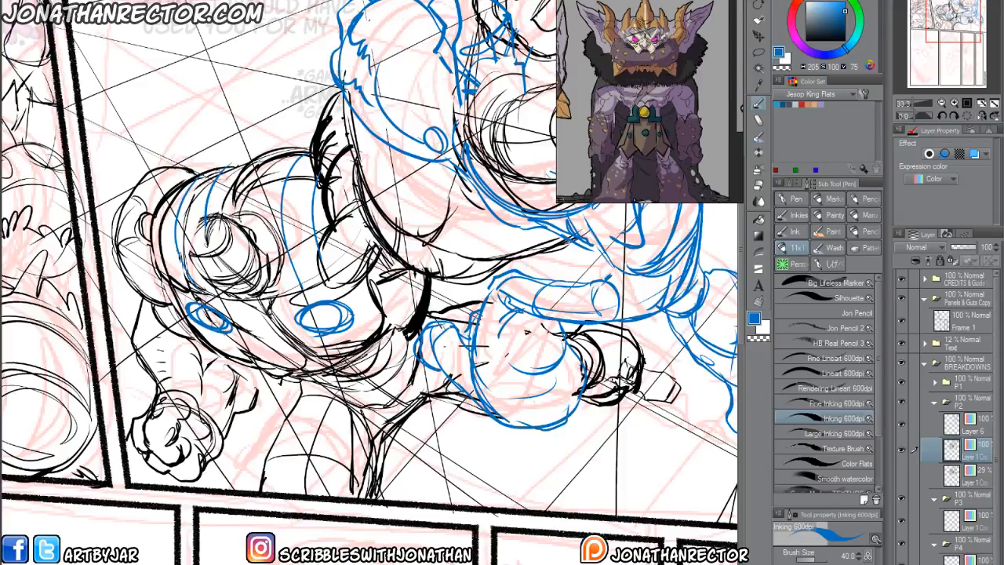
Add a blue curve joining the ovals, a thick shaded band along the body's underside, and contour lines on the leg and shoulder.
{"action": "left_click_drag", "start_coordinate": [245, 341], "coordinate": [334, 334]}
{"action": "mouse_move", "coordinate": [298, 384]}
{"action": "left_mouse_down"}
{"action": "mouse_move", "coordinate": [417, 335]}
{"action": "mouse_move", "coordinate": [400, 355]}
{"action": "left_mouse_up"}
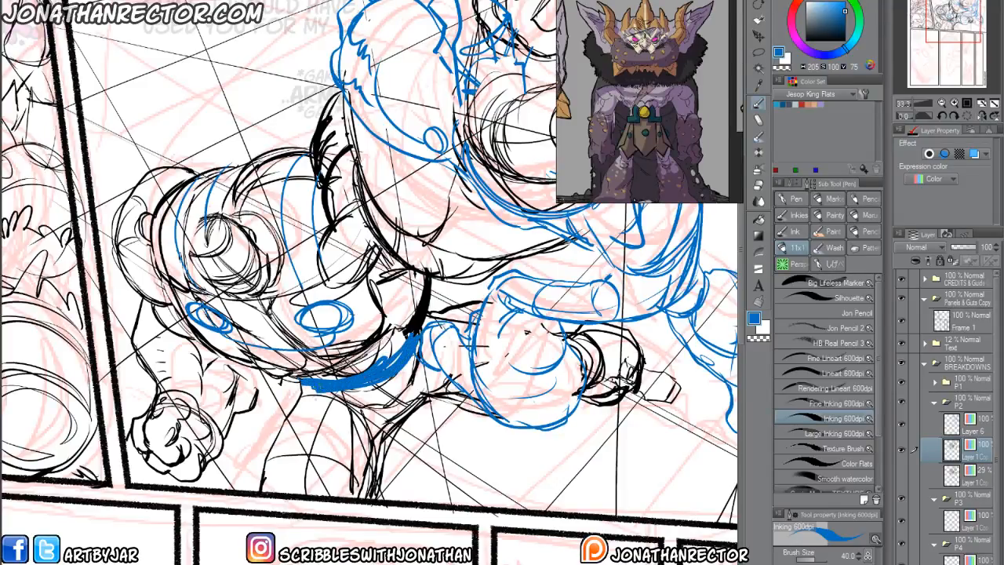
{"action": "left_click_drag", "start_coordinate": [366, 405], "coordinate": [342, 496]}
{"action": "mouse_move", "coordinate": [142, 181]}
{"action": "left_mouse_down"}
{"action": "mouse_move", "coordinate": [124, 222]}
{"action": "mouse_move", "coordinate": [129, 280]}
{"action": "left_mouse_up"}
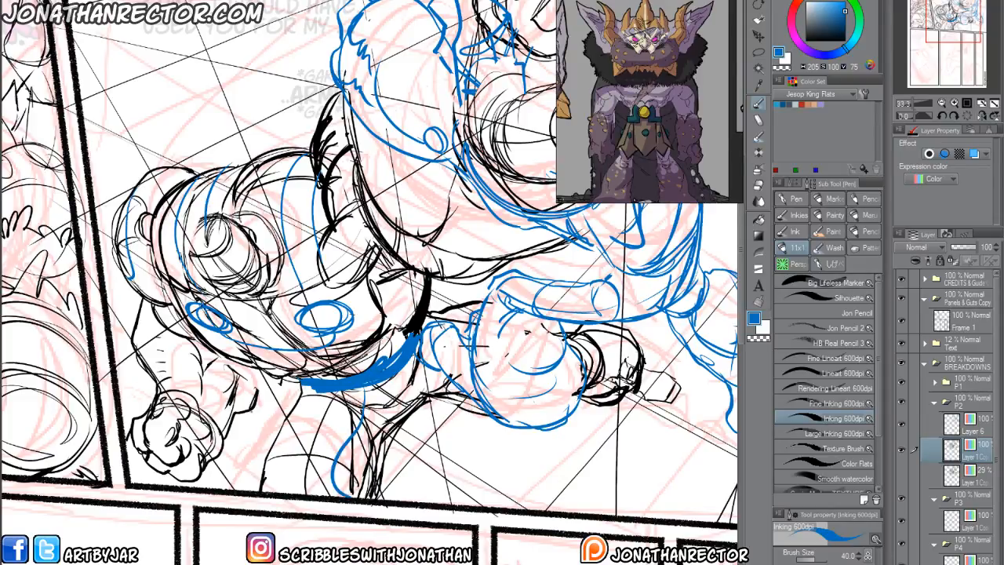
Fade the panel 2 sketch with a white layer at 90% opacity, add an empty layer above it, and set the drawing colour to black.
{"action": "left_click", "coordinate": [964, 427]}
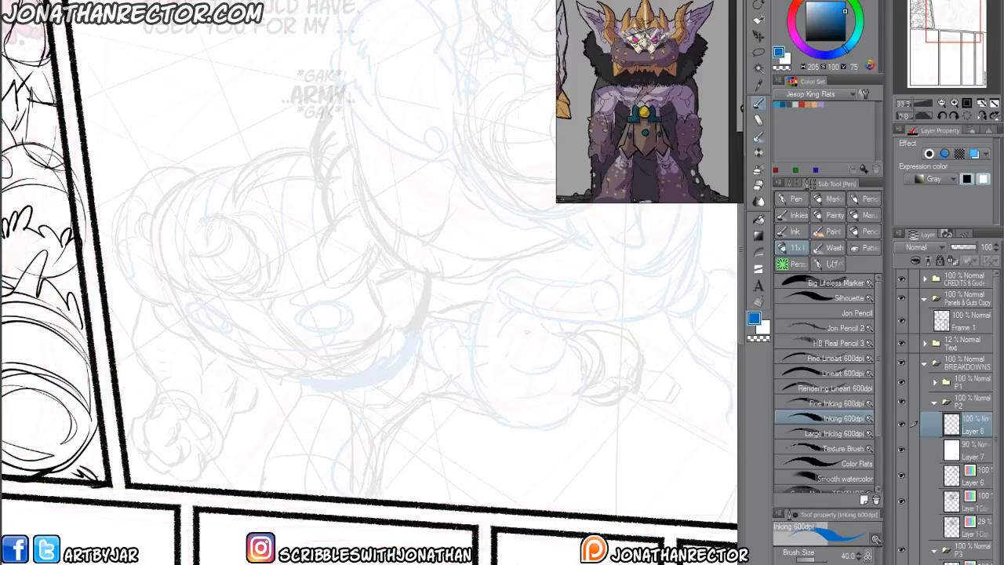
{"action": "scroll", "coordinate": [496, 469], "scroll_direction": "up", "scroll_amount": 1}
{"action": "scroll", "coordinate": [143, 281], "scroll_direction": "up", "scroll_amount": 1}
{"action": "left_click_drag", "start_coordinate": [247, 288], "coordinate": [534, 527]}
{"action": "left_click_drag", "start_coordinate": [810, 37], "coordinate": [800, 66]}
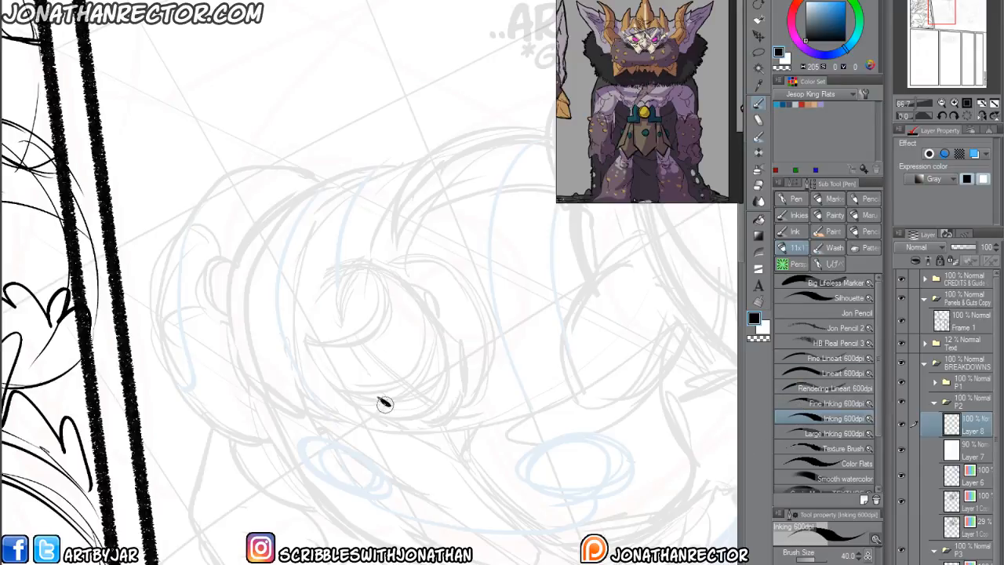
Draw the small face's eyes, wide curved mouth, jaw outline and brow curve in black over the lower figure's faded head.
{"action": "mouse_move", "coordinate": [423, 370]}
{"action": "left_mouse_down"}
{"action": "mouse_move", "coordinate": [434, 407]}
{"action": "mouse_move", "coordinate": [420, 408]}
{"action": "left_mouse_up"}
{"action": "mouse_move", "coordinate": [449, 365]}
{"action": "left_mouse_down"}
{"action": "mouse_move", "coordinate": [417, 418]}
{"action": "mouse_move", "coordinate": [404, 415]}
{"action": "mouse_move", "coordinate": [401, 398]}
{"action": "mouse_move", "coordinate": [429, 408]}
{"action": "left_mouse_up"}
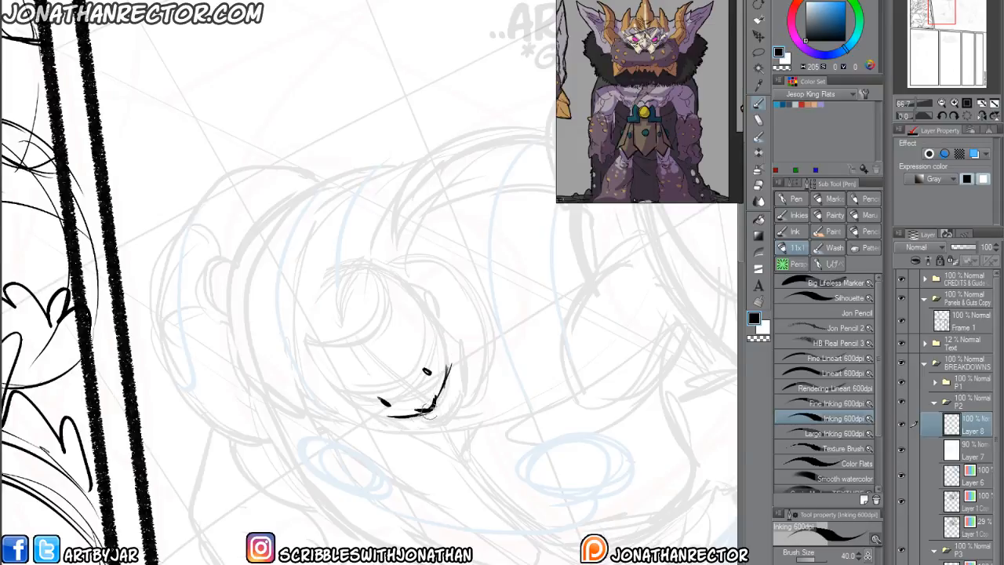
{"action": "mouse_move", "coordinate": [453, 354]}
{"action": "left_mouse_down"}
{"action": "mouse_move", "coordinate": [462, 389]}
{"action": "mouse_move", "coordinate": [422, 424]}
{"action": "mouse_move", "coordinate": [392, 417]}
{"action": "mouse_move", "coordinate": [413, 428]}
{"action": "left_mouse_up"}
{"action": "left_click_drag", "start_coordinate": [366, 396], "coordinate": [390, 398]}
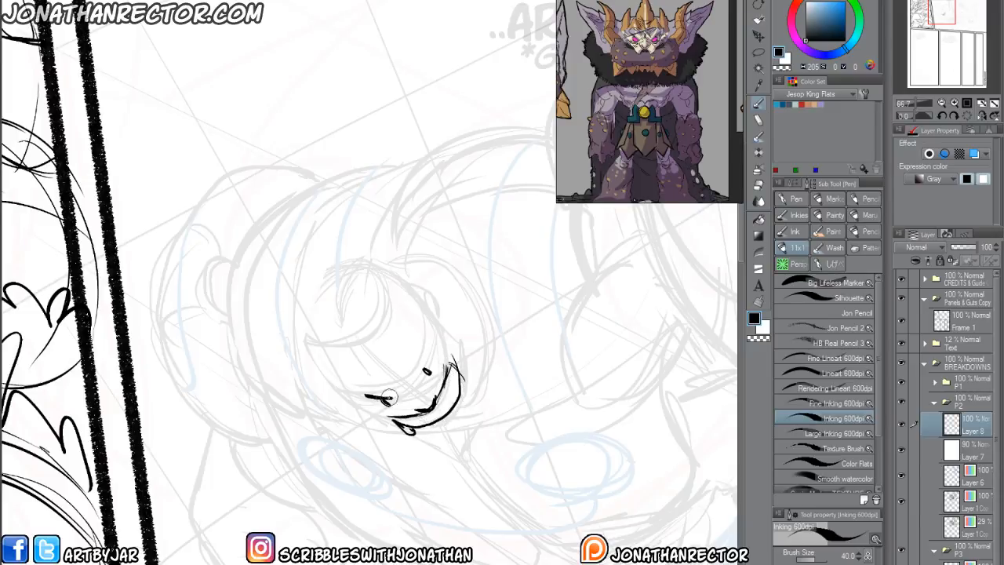
{"action": "left_click_drag", "start_coordinate": [421, 350], "coordinate": [428, 374]}
{"action": "left_click_drag", "start_coordinate": [360, 419], "coordinate": [371, 422]}
{"action": "mouse_move", "coordinate": [414, 339]}
{"action": "left_mouse_down"}
{"action": "mouse_move", "coordinate": [394, 377]}
{"action": "mouse_move", "coordinate": [348, 382]}
{"action": "left_mouse_up"}
{"action": "mouse_move", "coordinate": [342, 381]}
{"action": "left_mouse_down"}
{"action": "mouse_move", "coordinate": [357, 404]}
{"action": "mouse_move", "coordinate": [386, 424]}
{"action": "mouse_move", "coordinate": [423, 436]}
{"action": "mouse_move", "coordinate": [465, 426]}
{"action": "mouse_move", "coordinate": [481, 387]}
{"action": "mouse_move", "coordinate": [446, 316]}
{"action": "mouse_move", "coordinate": [468, 348]}
{"action": "mouse_move", "coordinate": [430, 299]}
{"action": "left_mouse_up"}
{"action": "left_click_drag", "start_coordinate": [375, 410], "coordinate": [342, 384]}
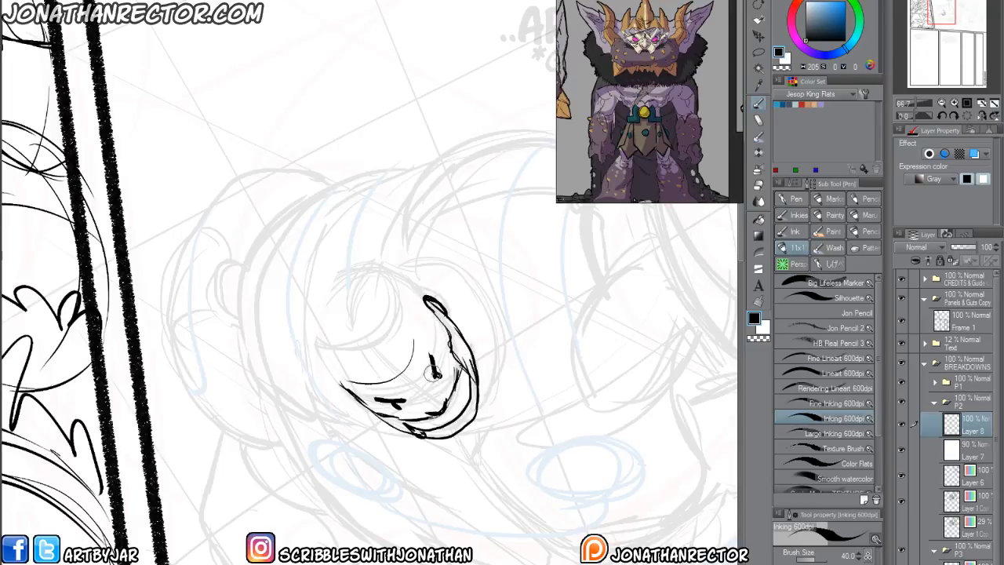
Add a round nose and a jagged hairline to the small face.
{"action": "left_click_drag", "start_coordinate": [424, 389], "coordinate": [425, 391]}
{"action": "mouse_move", "coordinate": [429, 307]}
{"action": "left_mouse_down"}
{"action": "mouse_move", "coordinate": [440, 331]}
{"action": "mouse_move", "coordinate": [416, 310]}
{"action": "mouse_move", "coordinate": [408, 363]}
{"action": "left_mouse_up"}
{"action": "mouse_move", "coordinate": [407, 374]}
{"action": "left_mouse_down"}
{"action": "mouse_move", "coordinate": [375, 373]}
{"action": "mouse_move", "coordinate": [411, 377]}
{"action": "left_mouse_up"}
{"action": "left_click_drag", "start_coordinate": [395, 383], "coordinate": [337, 388]}
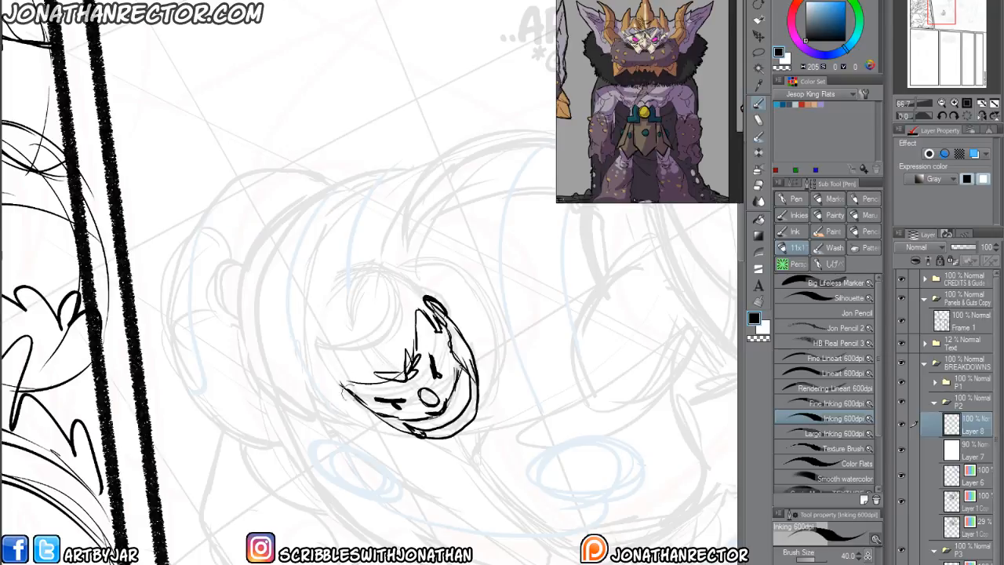
{"action": "mouse_move", "coordinate": [410, 306]}
{"action": "left_mouse_down"}
{"action": "mouse_move", "coordinate": [345, 378]}
{"action": "mouse_move", "coordinate": [397, 271]}
{"action": "mouse_move", "coordinate": [361, 383]}
{"action": "left_mouse_up"}
Draw the large round cranium behind the face, add an outer curve beside it, and refine the mouth lines.
{"action": "left_click", "coordinate": [274, 2]}
{"action": "left_click_drag", "start_coordinate": [302, 340], "coordinate": [443, 361]}
{"action": "mouse_move", "coordinate": [514, 402]}
{"action": "left_mouse_down"}
{"action": "mouse_move", "coordinate": [564, 324]}
{"action": "mouse_move", "coordinate": [455, 325]}
{"action": "mouse_move", "coordinate": [556, 306]}
{"action": "mouse_move", "coordinate": [527, 411]}
{"action": "mouse_move", "coordinate": [499, 274]}
{"action": "mouse_move", "coordinate": [430, 332]}
{"action": "left_mouse_up"}
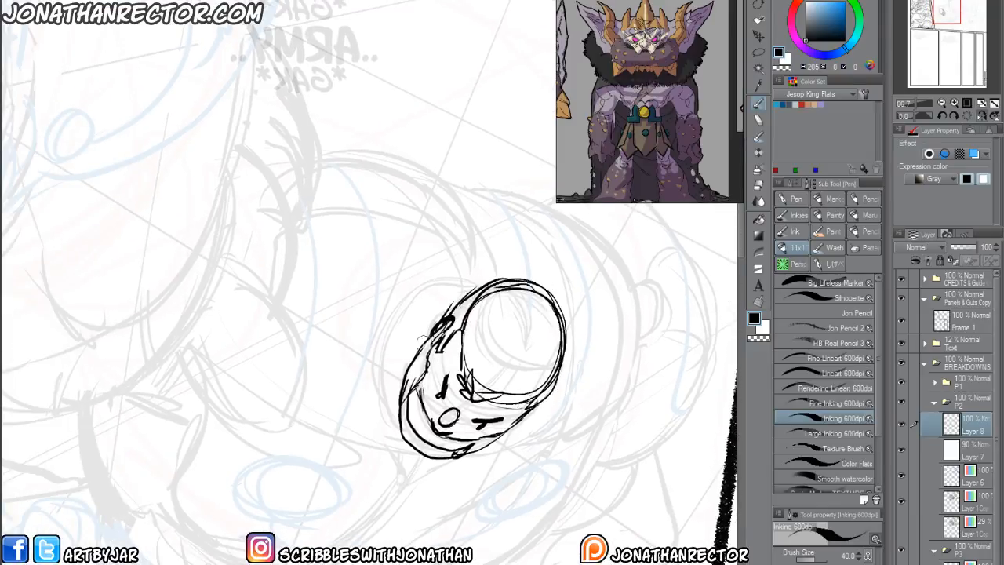
{"action": "mouse_move", "coordinate": [476, 290]}
{"action": "left_mouse_down"}
{"action": "mouse_move", "coordinate": [431, 299]}
{"action": "mouse_move", "coordinate": [403, 343]}
{"action": "left_mouse_up"}
{"action": "left_click_drag", "start_coordinate": [423, 442], "coordinate": [417, 449]}
{"action": "mouse_move", "coordinate": [413, 403]}
{"action": "left_mouse_down"}
{"action": "mouse_move", "coordinate": [431, 422]}
{"action": "mouse_move", "coordinate": [428, 395]}
{"action": "mouse_move", "coordinate": [430, 425]}
{"action": "mouse_move", "coordinate": [474, 440]}
{"action": "left_mouse_up"}
Add long curved hatching strokes along both sides of the round cranium.
{"action": "left_click_drag", "start_coordinate": [463, 328], "coordinate": [471, 375]}
{"action": "mouse_move", "coordinate": [477, 300]}
{"action": "left_mouse_down"}
{"action": "mouse_move", "coordinate": [461, 355]}
{"action": "mouse_move", "coordinate": [461, 339]}
{"action": "left_mouse_up"}
{"action": "mouse_move", "coordinate": [502, 283]}
{"action": "left_mouse_down"}
{"action": "mouse_move", "coordinate": [467, 358]}
{"action": "mouse_move", "coordinate": [472, 372]}
{"action": "left_mouse_up"}
{"action": "left_click_drag", "start_coordinate": [550, 315], "coordinate": [500, 391]}
{"action": "left_click_drag", "start_coordinate": [556, 334], "coordinate": [514, 394]}
{"action": "left_click_drag", "start_coordinate": [558, 353], "coordinate": [520, 398]}
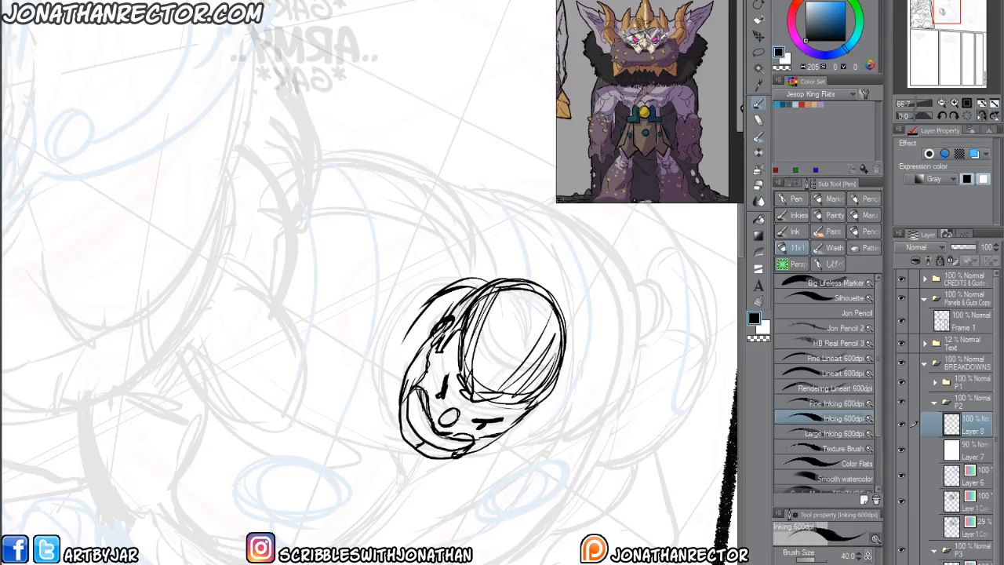
{"action": "left_click", "coordinate": [981, 115]}
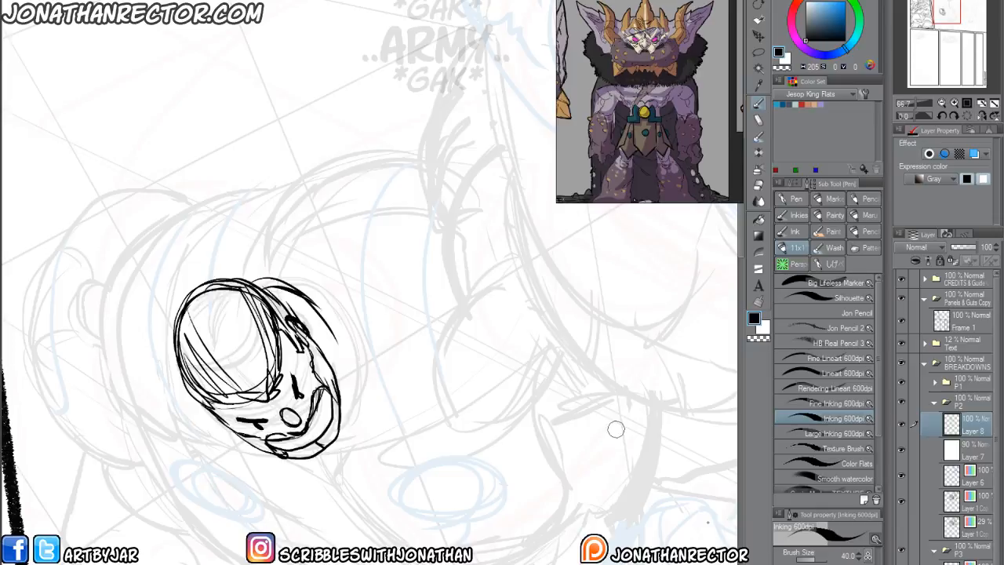
Erase the old sketch lines beneath the redrawn head and delete the white 90% overlay layer.
{"action": "left_click", "coordinate": [973, 503]}
{"action": "key", "text": "e"}
{"action": "mouse_move", "coordinate": [228, 314]}
{"action": "left_mouse_down"}
{"action": "mouse_move", "coordinate": [249, 302]}
{"action": "mouse_move", "coordinate": [314, 339]}
{"action": "mouse_move", "coordinate": [232, 333]}
{"action": "mouse_move", "coordinate": [237, 381]}
{"action": "left_mouse_up"}
{"action": "left_click", "coordinate": [973, 448]}
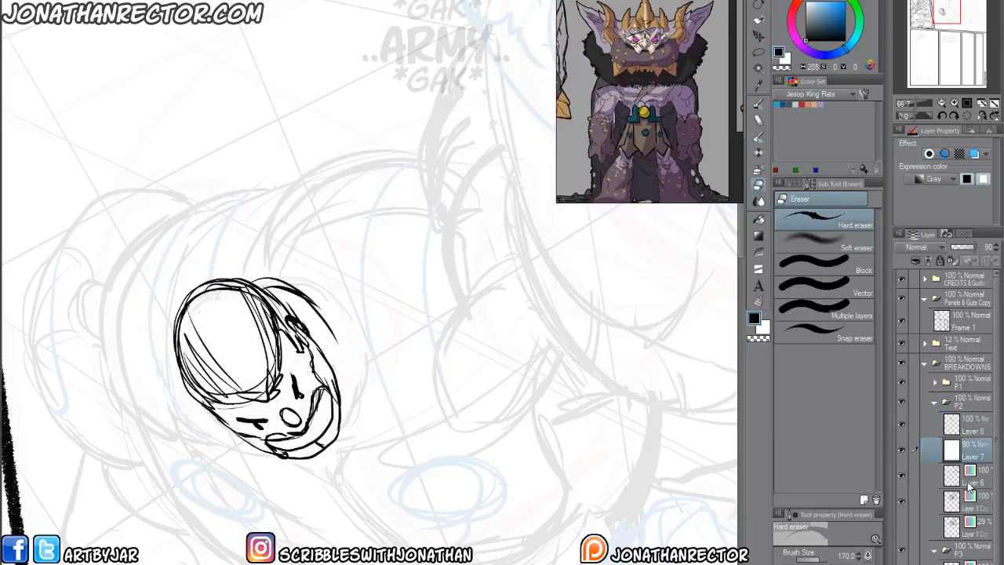
{"action": "key", "text": "Delete"}
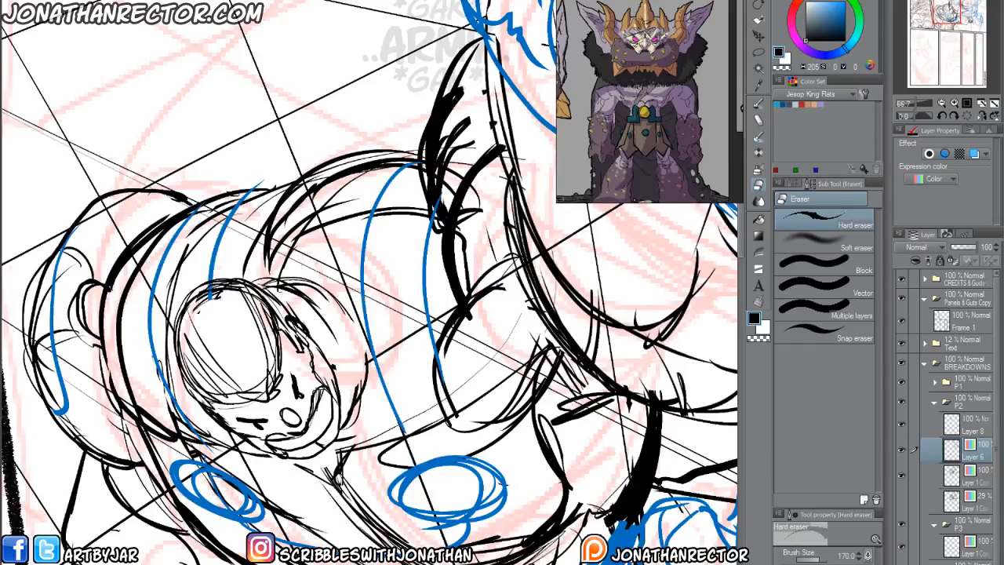
Collapse the P2 folder, select the drawing layer in the P3 folder, and activate the Inking 600dpi pen for panel 3.
{"action": "key", "text": "ctrl+minus"}
{"action": "key", "text": "ctrl+minus"}
{"action": "key", "text": "ctrl+minus"}
{"action": "left_click_drag", "start_coordinate": [223, 430], "coordinate": [168, 482]}
{"action": "left_click_drag", "start_coordinate": [185, 554], "coordinate": [284, 304]}
{"action": "left_click_drag", "start_coordinate": [240, 448], "coordinate": [274, 363]}
{"action": "key", "text": "ctrl+minus"}
{"action": "key", "text": "ctrl+minus"}
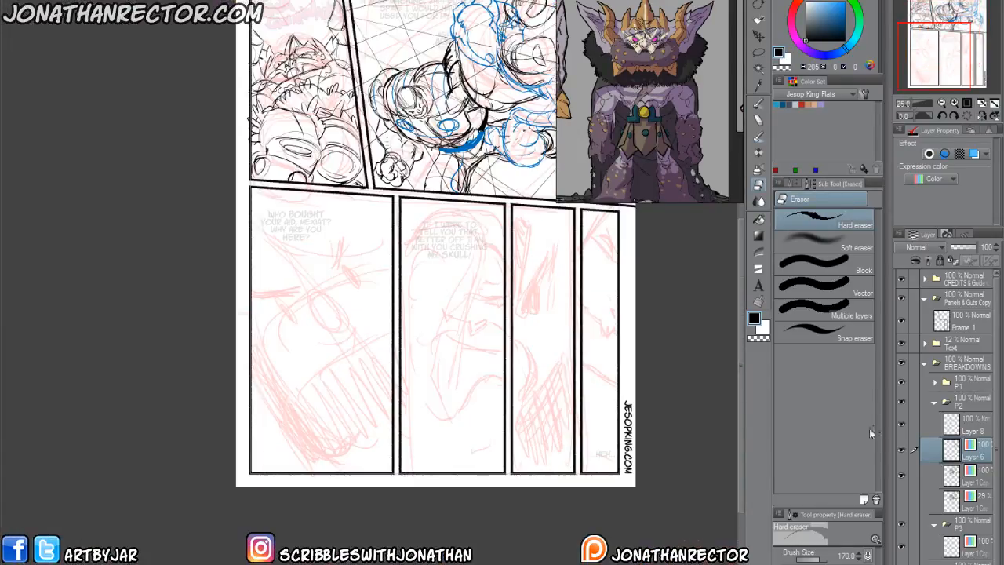
{"action": "key", "text": "ctrl+plus"}
{"action": "key", "text": "ctrl+plus"}
{"action": "left_click_drag", "start_coordinate": [572, 401], "coordinate": [569, 367]}
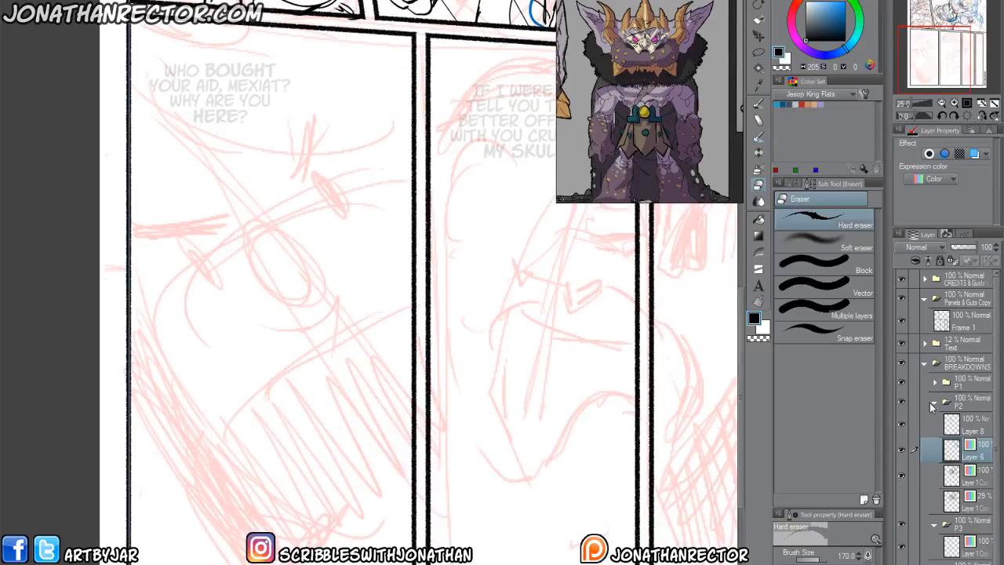
{"action": "left_click", "coordinate": [930, 408]}
{"action": "left_click", "coordinate": [934, 403]}
{"action": "left_click", "coordinate": [975, 444]}
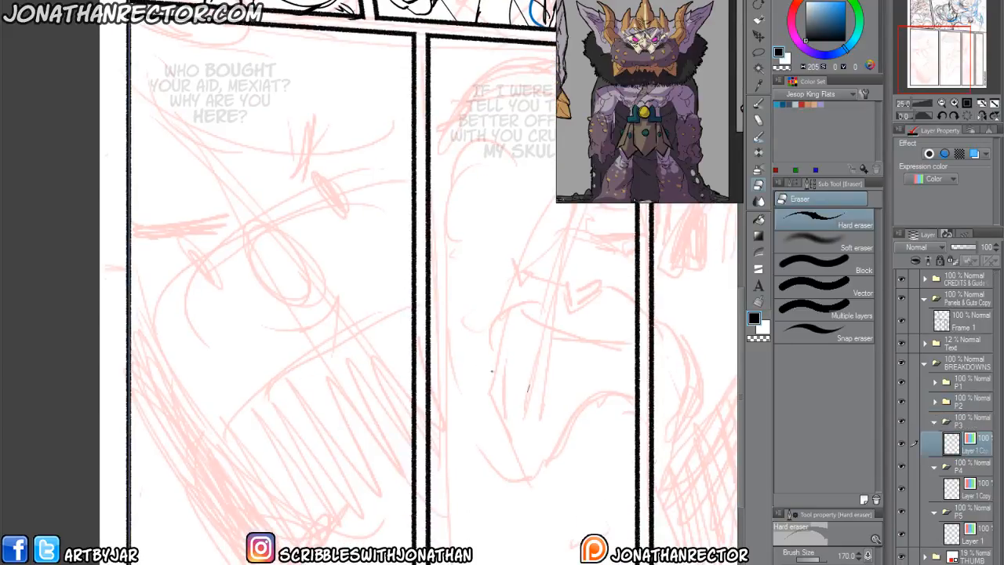
{"action": "key", "text": "p"}
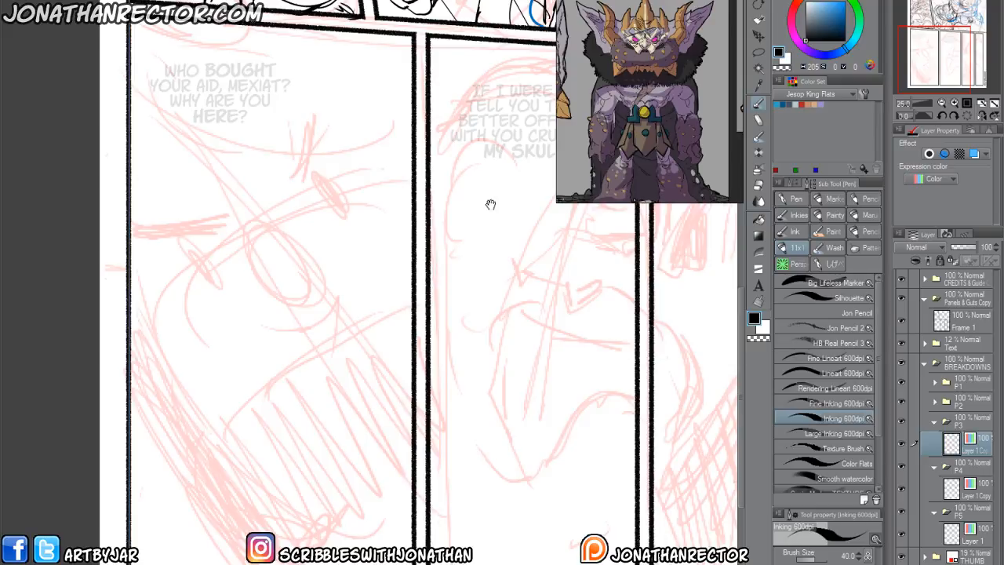
{"action": "left_click_drag", "start_coordinate": [490, 207], "coordinate": [273, 561]}
{"action": "scroll", "coordinate": [344, 451], "scroll_direction": "down", "scroll_amount": 2}
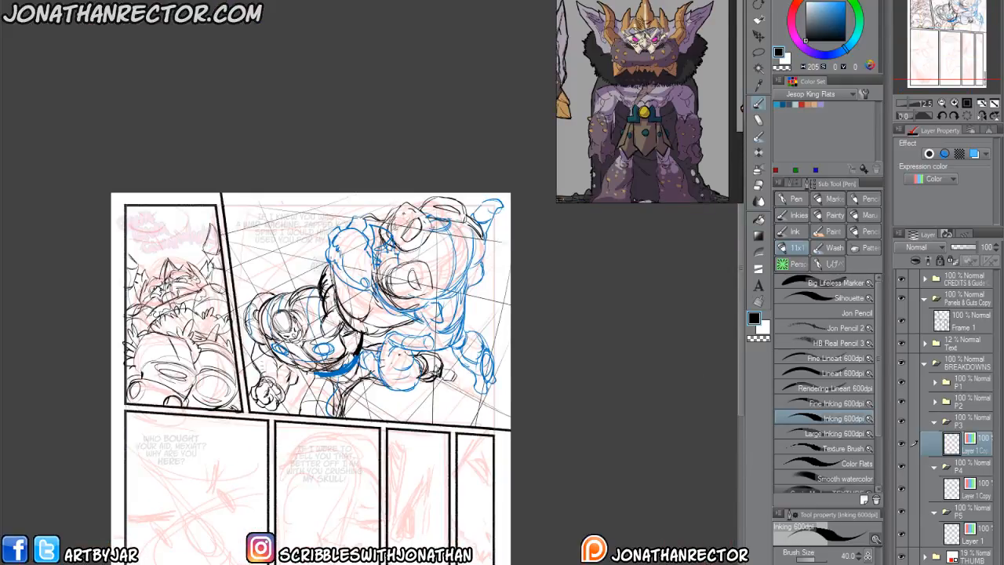
{"action": "left_click_drag", "start_coordinate": [336, 404], "coordinate": [378, 353]}
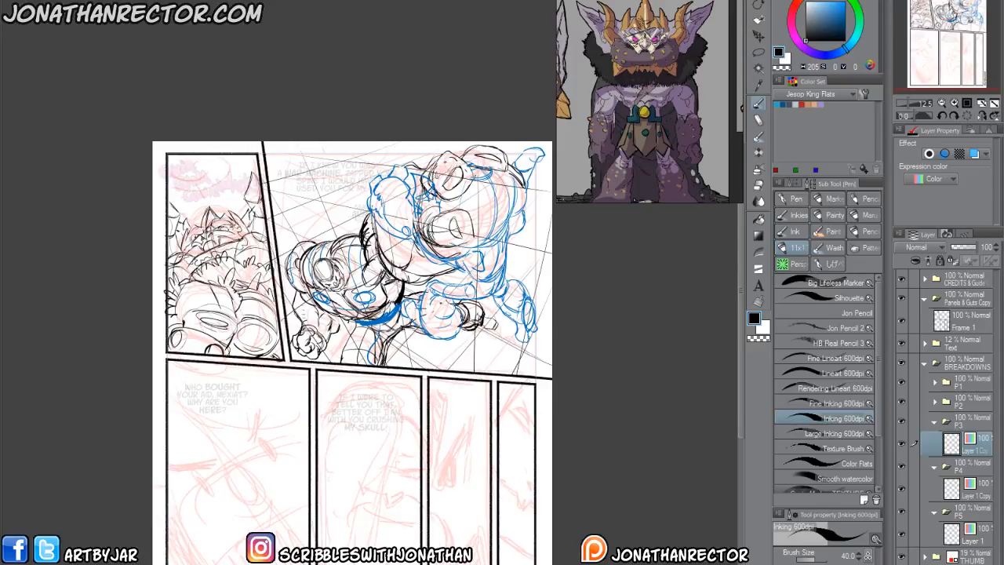
{"action": "left_click_drag", "start_coordinate": [333, 296], "coordinate": [336, 260]}
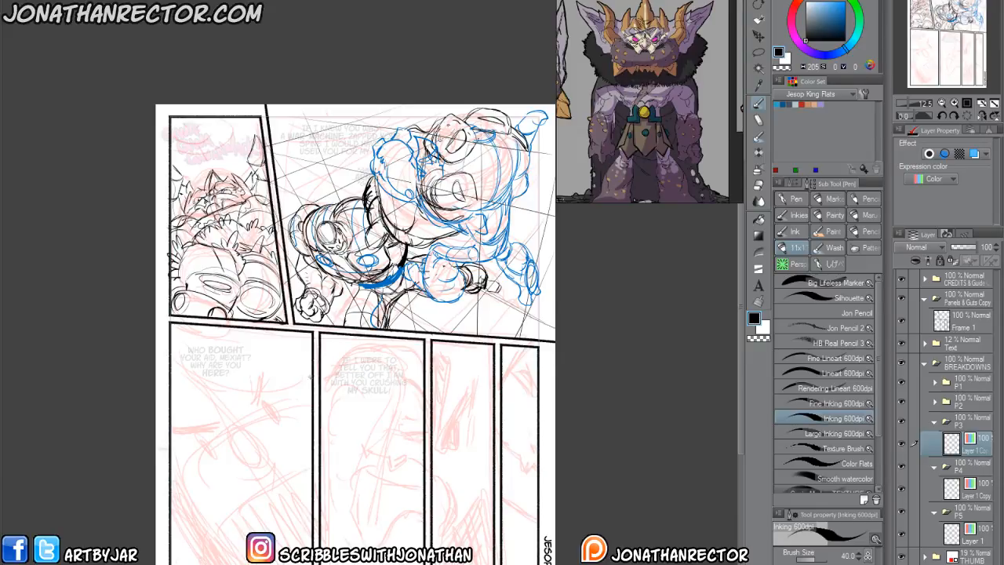
With the Large Inking 600dpi pen, draw panel 3's curved head top and the crossing brow and centre guide lines.
{"action": "left_click_drag", "start_coordinate": [314, 401], "coordinate": [320, 371]}
{"action": "left_click_drag", "start_coordinate": [320, 409], "coordinate": [325, 374]}
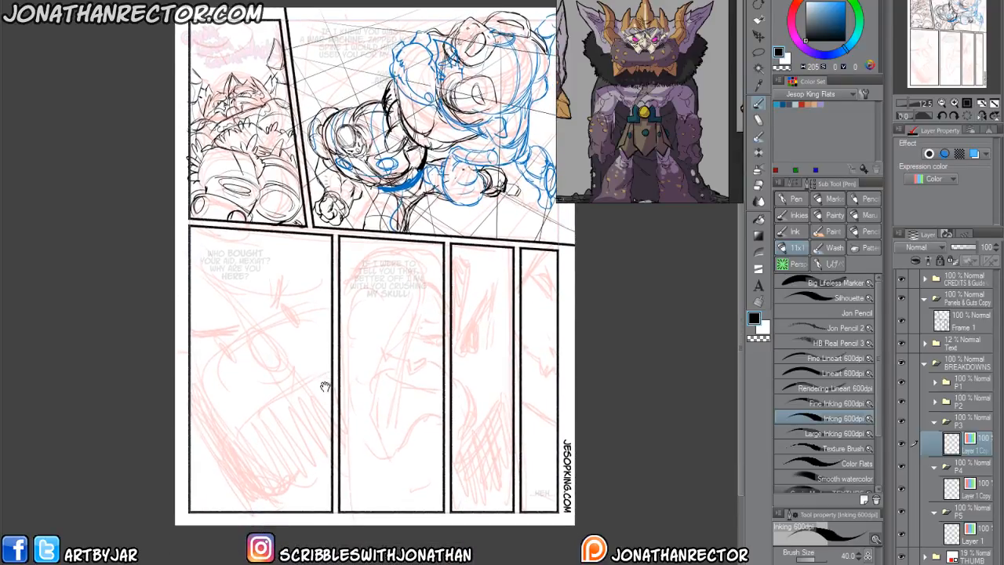
{"action": "left_click_drag", "start_coordinate": [246, 404], "coordinate": [297, 390]}
{"action": "scroll", "coordinate": [262, 362], "scroll_direction": "up", "scroll_amount": 2}
{"action": "scroll", "coordinate": [242, 357], "scroll_direction": "down", "scroll_amount": 2}
{"action": "left_click", "coordinate": [824, 433]}
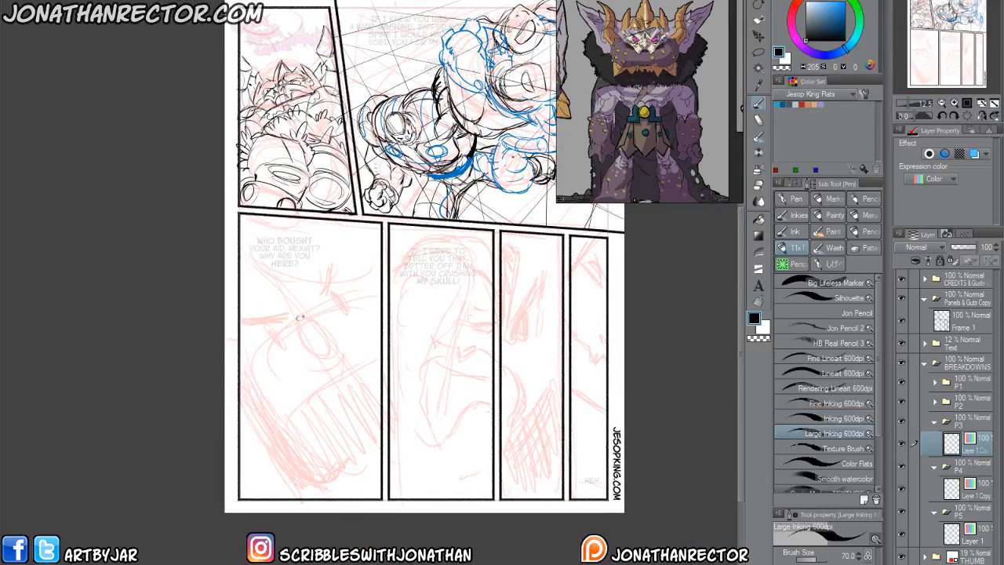
{"action": "mouse_move", "coordinate": [372, 296]}
{"action": "left_mouse_down"}
{"action": "mouse_move", "coordinate": [265, 367]}
{"action": "mouse_move", "coordinate": [253, 388]}
{"action": "mouse_move", "coordinate": [295, 472]}
{"action": "left_mouse_up"}
{"action": "left_click_drag", "start_coordinate": [280, 266], "coordinate": [361, 431]}
{"action": "left_click_drag", "start_coordinate": [286, 273], "coordinate": [368, 447]}
{"action": "mouse_move", "coordinate": [286, 271]}
{"action": "left_mouse_down"}
{"action": "mouse_move", "coordinate": [370, 447]}
{"action": "mouse_move", "coordinate": [362, 424]}
{"action": "left_mouse_up"}
{"action": "left_click_drag", "start_coordinate": [313, 241], "coordinate": [241, 310]}
Draw the long slanted side of the face and the curved chin line at the lower end of panel 3.
{"action": "left_click_drag", "start_coordinate": [245, 367], "coordinate": [304, 486]}
{"action": "mouse_move", "coordinate": [375, 445]}
{"action": "left_mouse_down"}
{"action": "mouse_move", "coordinate": [320, 493]}
{"action": "mouse_move", "coordinate": [265, 413]}
{"action": "left_mouse_up"}
{"action": "left_click_drag", "start_coordinate": [305, 493], "coordinate": [253, 393]}
{"action": "left_click_drag", "start_coordinate": [305, 493], "coordinate": [254, 393]}
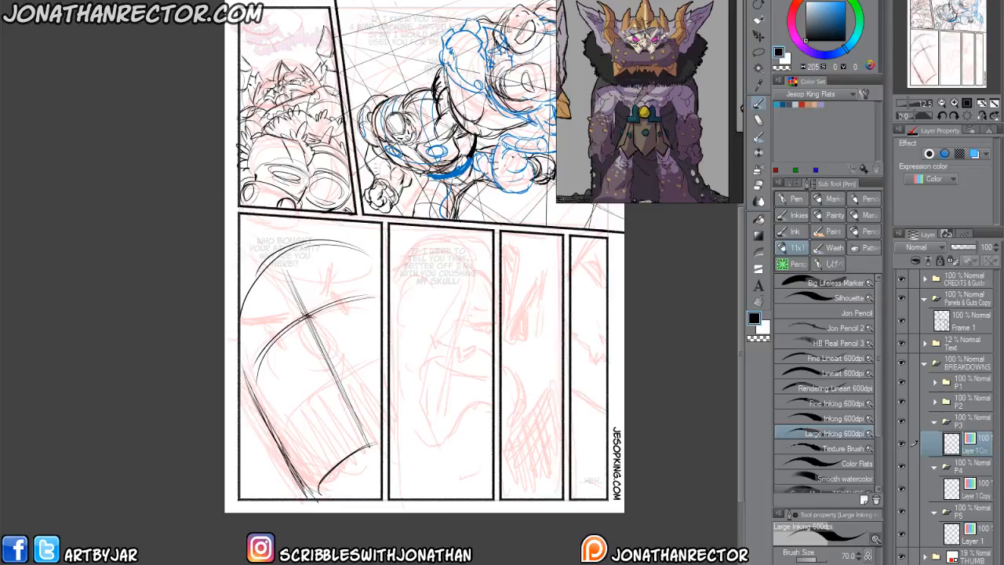
Draw a round nose with a jagged nostril area at the guide crossing and sketch both squinting eyes beside it.
{"action": "left_click_drag", "start_coordinate": [309, 317], "coordinate": [307, 317]}
{"action": "left_click_drag", "start_coordinate": [328, 323], "coordinate": [335, 336]}
{"action": "left_click_drag", "start_coordinate": [317, 338], "coordinate": [321, 348]}
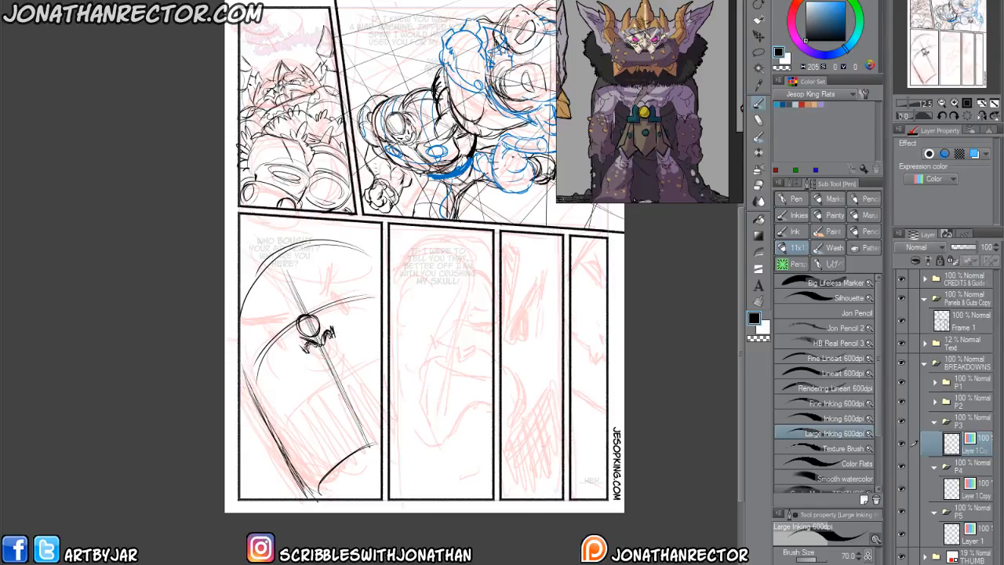
{"action": "left_click_drag", "start_coordinate": [328, 334], "coordinate": [294, 348]}
{"action": "left_click_drag", "start_coordinate": [295, 344], "coordinate": [305, 353]}
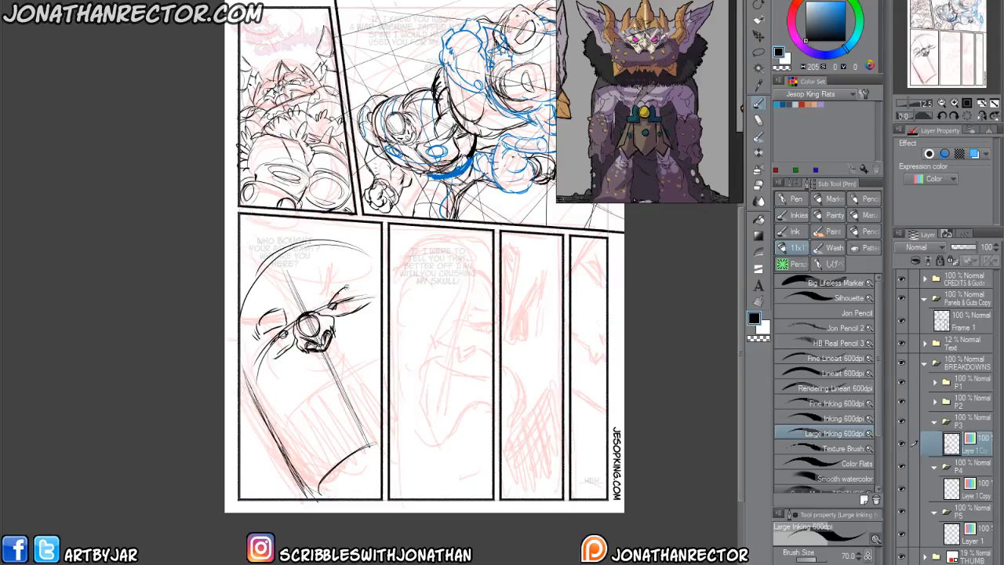
Add the rounded brow bulge above the far eye and draw the large drooping mouth below the nose.
{"action": "left_click_drag", "start_coordinate": [317, 298], "coordinate": [322, 302]}
{"action": "mouse_move", "coordinate": [337, 346]}
{"action": "left_mouse_down"}
{"action": "mouse_move", "coordinate": [306, 367]}
{"action": "mouse_move", "coordinate": [357, 341]}
{"action": "mouse_move", "coordinate": [296, 376]}
{"action": "mouse_move", "coordinate": [348, 337]}
{"action": "mouse_move", "coordinate": [282, 408]}
{"action": "left_mouse_up"}
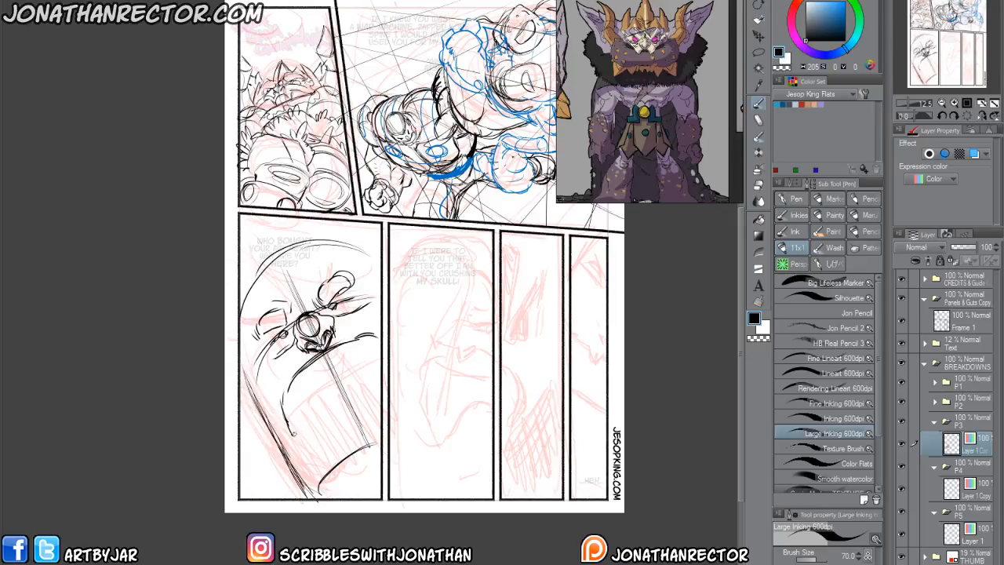
{"action": "mouse_move", "coordinate": [368, 386]}
{"action": "left_mouse_down"}
{"action": "mouse_move", "coordinate": [291, 438]}
{"action": "mouse_move", "coordinate": [283, 394]}
{"action": "mouse_move", "coordinate": [313, 435]}
{"action": "mouse_move", "coordinate": [352, 387]}
{"action": "mouse_move", "coordinate": [381, 380]}
{"action": "left_mouse_up"}
{"action": "left_click_drag", "start_coordinate": [381, 334], "coordinate": [399, 371]}
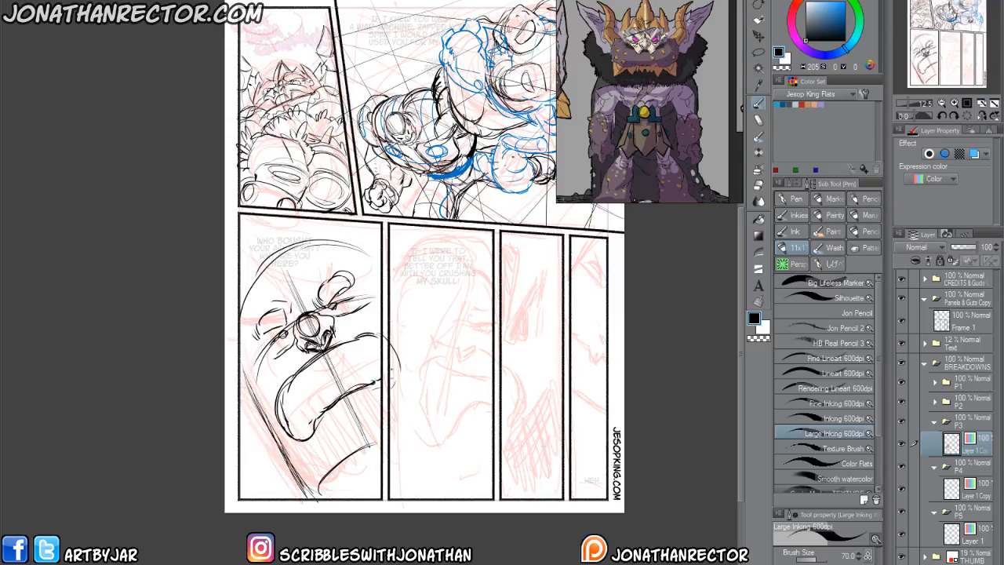
Mirror the canvas view and draw the lower lip, chin and curved side outline of the panel 3 head.
{"action": "key", "text": "h"}
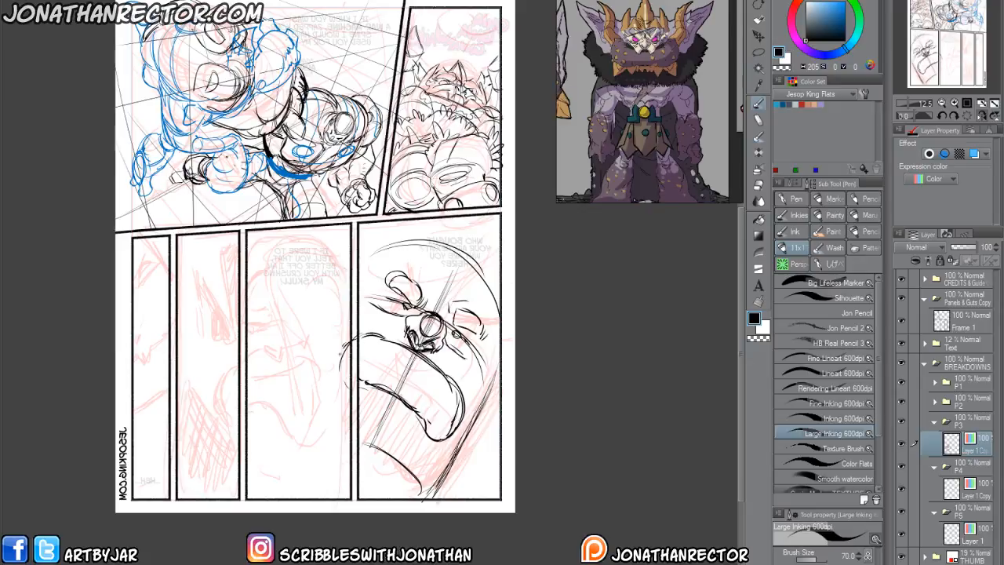
{"action": "left_click_drag", "start_coordinate": [390, 413], "coordinate": [367, 457]}
{"action": "mouse_move", "coordinate": [419, 427]}
{"action": "left_mouse_down"}
{"action": "mouse_move", "coordinate": [391, 474]}
{"action": "mouse_move", "coordinate": [375, 472]}
{"action": "mouse_move", "coordinate": [402, 502]}
{"action": "left_mouse_up"}
{"action": "mouse_move", "coordinate": [457, 456]}
{"action": "left_mouse_down"}
{"action": "mouse_move", "coordinate": [441, 493]}
{"action": "mouse_move", "coordinate": [486, 379]}
{"action": "left_mouse_up"}
{"action": "left_click_drag", "start_coordinate": [459, 457], "coordinate": [496, 341]}
{"action": "mouse_move", "coordinate": [484, 386]}
{"action": "left_mouse_down"}
{"action": "mouse_move", "coordinate": [498, 337]}
{"action": "mouse_move", "coordinate": [485, 281]}
{"action": "left_mouse_up"}
{"action": "mouse_move", "coordinate": [482, 272]}
{"action": "left_mouse_down"}
{"action": "mouse_move", "coordinate": [481, 389]}
{"action": "mouse_move", "coordinate": [440, 494]}
{"action": "left_mouse_up"}
Erase the straight jaw guide outside the head, redraw the jaw and mouth contours, and unflip the view.
{"action": "key", "text": "e"}
{"action": "left_click_drag", "start_coordinate": [502, 362], "coordinate": [446, 492]}
{"action": "key", "text": "p"}
{"action": "left_click_drag", "start_coordinate": [485, 371], "coordinate": [475, 412]}
{"action": "mouse_move", "coordinate": [422, 350]}
{"action": "left_mouse_down"}
{"action": "mouse_move", "coordinate": [471, 412]}
{"action": "mouse_move", "coordinate": [464, 433]}
{"action": "left_mouse_up"}
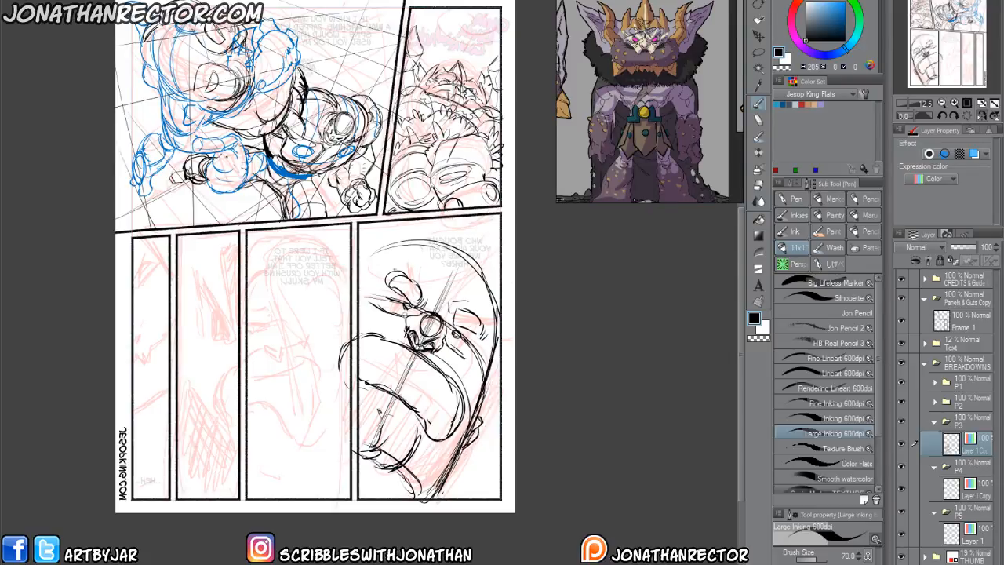
{"action": "key", "text": "h"}
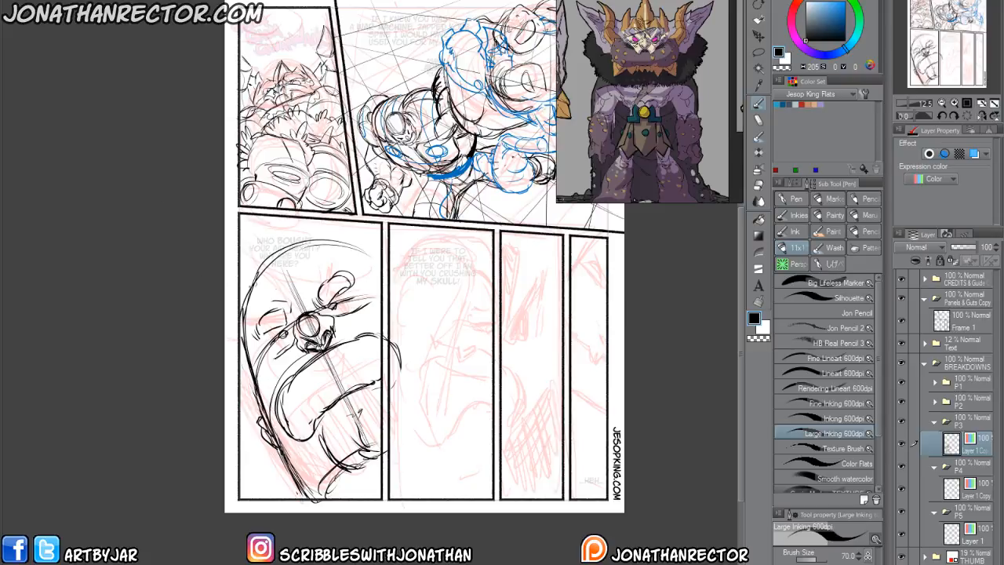
Thicken the head's outer contour and draw a leafy hair tuft on top of the forehead.
{"action": "left_click_drag", "start_coordinate": [269, 411], "coordinate": [248, 361]}
{"action": "mouse_move", "coordinate": [247, 320]}
{"action": "left_mouse_down"}
{"action": "mouse_move", "coordinate": [262, 272]}
{"action": "mouse_move", "coordinate": [295, 279]}
{"action": "mouse_move", "coordinate": [333, 250]}
{"action": "left_mouse_up"}
{"action": "mouse_move", "coordinate": [245, 322]}
{"action": "left_mouse_down"}
{"action": "mouse_move", "coordinate": [355, 252]}
{"action": "mouse_move", "coordinate": [293, 272]}
{"action": "mouse_move", "coordinate": [252, 268]}
{"action": "mouse_move", "coordinate": [305, 248]}
{"action": "mouse_move", "coordinate": [312, 278]}
{"action": "mouse_move", "coordinate": [381, 267]}
{"action": "mouse_move", "coordinate": [308, 239]}
{"action": "mouse_move", "coordinate": [266, 263]}
{"action": "mouse_move", "coordinate": [240, 321]}
{"action": "left_mouse_up"}
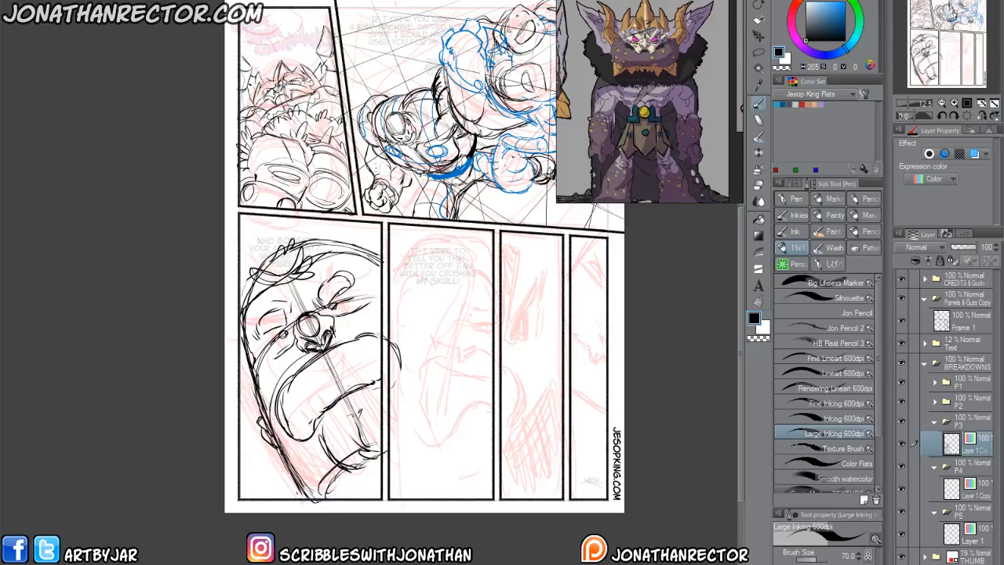
Draw a heavy vertical edge along the face near panel 3's right border and erase the sketch lines extending past it.
{"action": "left_click_drag", "start_coordinate": [375, 218], "coordinate": [367, 306]}
{"action": "left_click_drag", "start_coordinate": [367, 248], "coordinate": [380, 447]}
{"action": "left_click_drag", "start_coordinate": [371, 369], "coordinate": [369, 479]}
{"action": "key", "text": "e"}
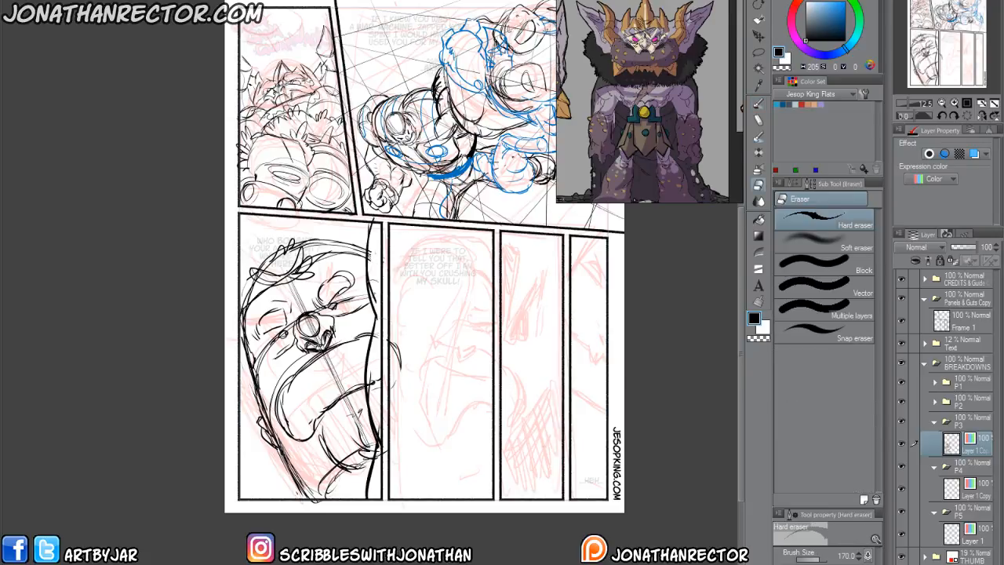
{"action": "mouse_move", "coordinate": [381, 421]}
{"action": "left_mouse_down"}
{"action": "mouse_move", "coordinate": [378, 490]}
{"action": "mouse_move", "coordinate": [364, 502]}
{"action": "mouse_move", "coordinate": [370, 439]}
{"action": "left_mouse_up"}
{"action": "key", "text": "p"}
{"action": "mouse_move", "coordinate": [370, 384]}
{"action": "left_mouse_down"}
{"action": "mouse_move", "coordinate": [360, 494]}
{"action": "mouse_move", "coordinate": [372, 338]}
{"action": "left_mouse_up"}
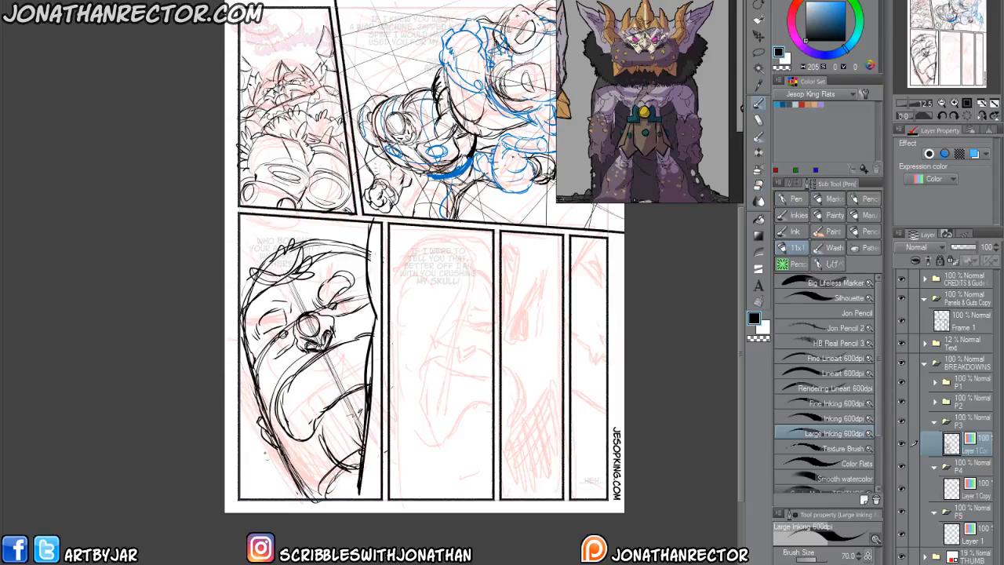
{"action": "left_click_drag", "start_coordinate": [260, 430], "coordinate": [266, 504]}
{"action": "left_click_drag", "start_coordinate": [250, 461], "coordinate": [241, 488]}
{"action": "left_click_drag", "start_coordinate": [264, 444], "coordinate": [244, 497]}
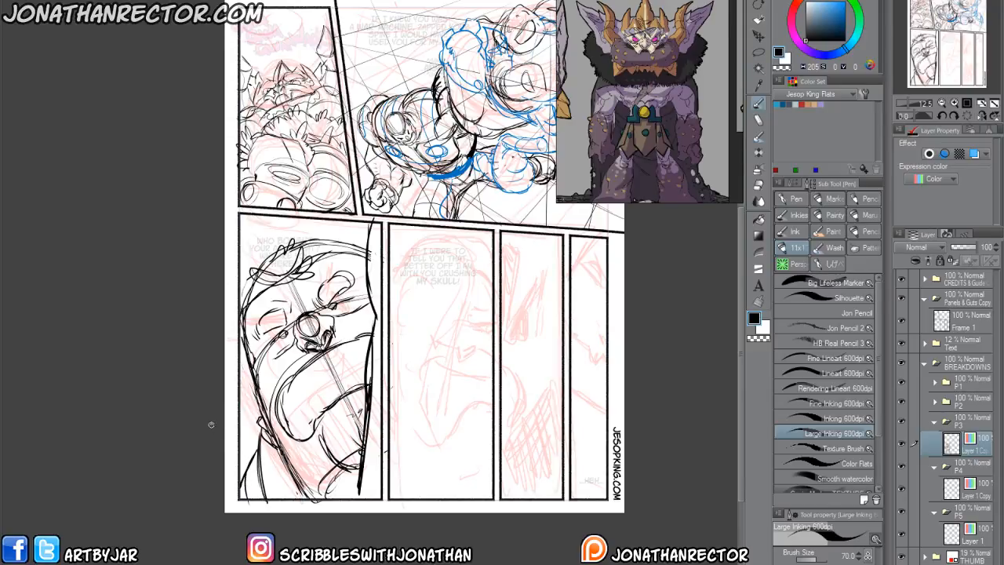
{"action": "key", "text": "ctrl+z"}
{"action": "key", "text": "ctrl+z"}
{"action": "key", "text": "ctrl+z"}
Draw short jagged strokes and a shoulder curve in panel 3's lower left corner beneath the jaw.
{"action": "mouse_move", "coordinate": [288, 460]}
{"action": "left_mouse_down"}
{"action": "mouse_move", "coordinate": [271, 507]}
{"action": "mouse_move", "coordinate": [275, 482]}
{"action": "mouse_move", "coordinate": [250, 502]}
{"action": "left_mouse_up"}
{"action": "left_click_drag", "start_coordinate": [272, 475], "coordinate": [253, 505]}
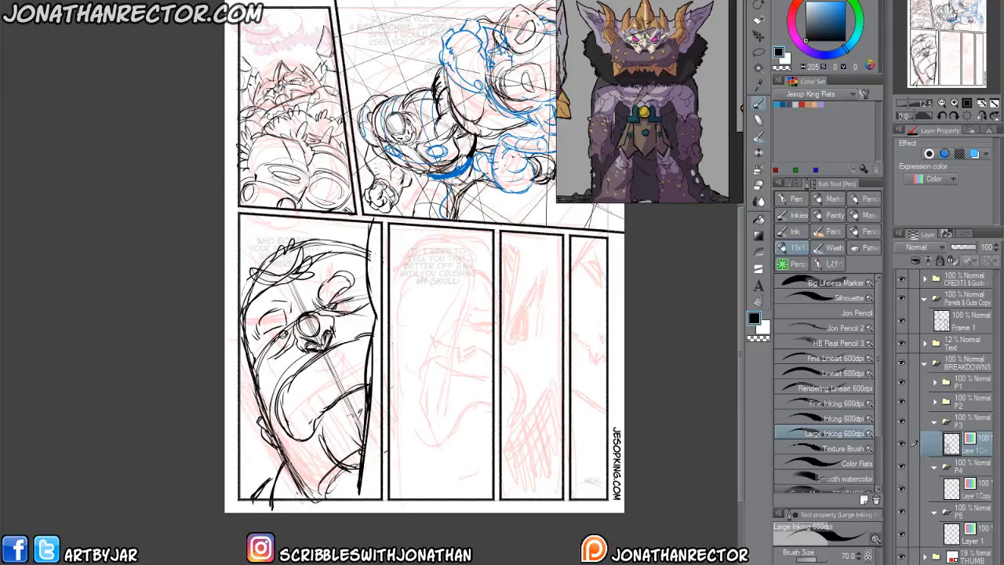
{"action": "left_click_drag", "start_coordinate": [366, 488], "coordinate": [359, 466]}
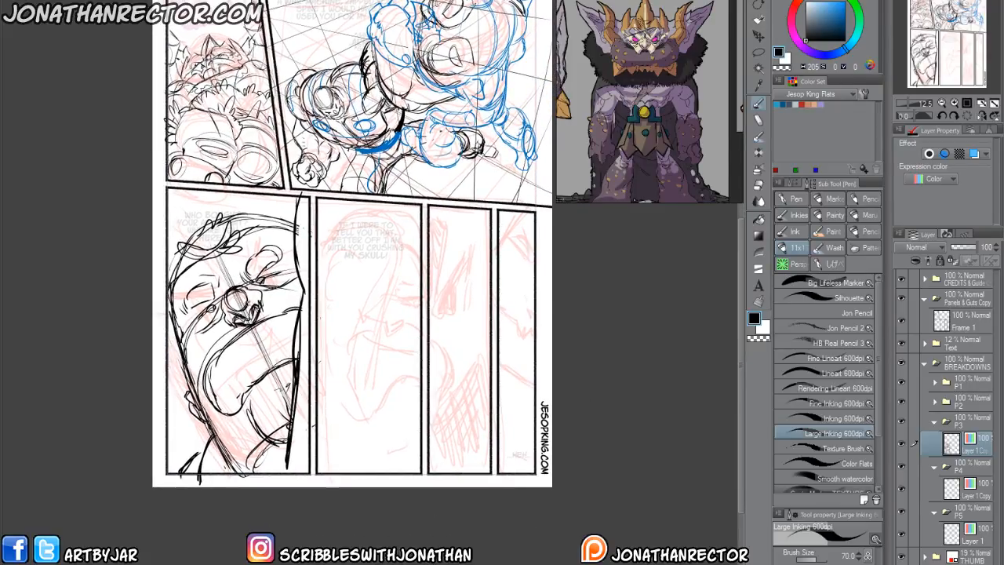
{"action": "left_click_drag", "start_coordinate": [336, 412], "coordinate": [333, 406]}
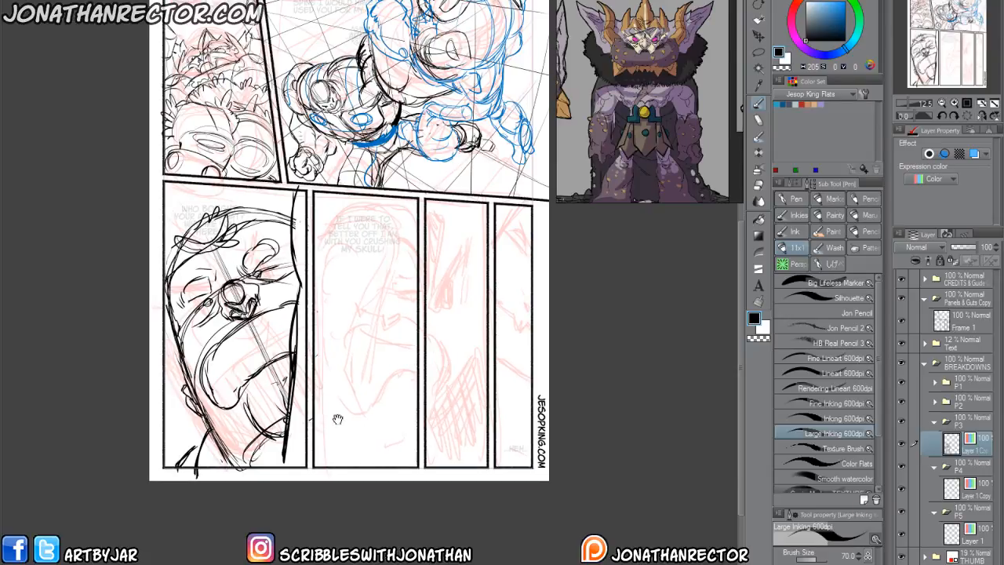
Collapse the P3 folder, select the P4 drawing layer, and draw a curved guide crossed by a slanted centre line in panel 4.
{"action": "left_click", "coordinate": [936, 423]}
{"action": "left_click", "coordinate": [976, 468]}
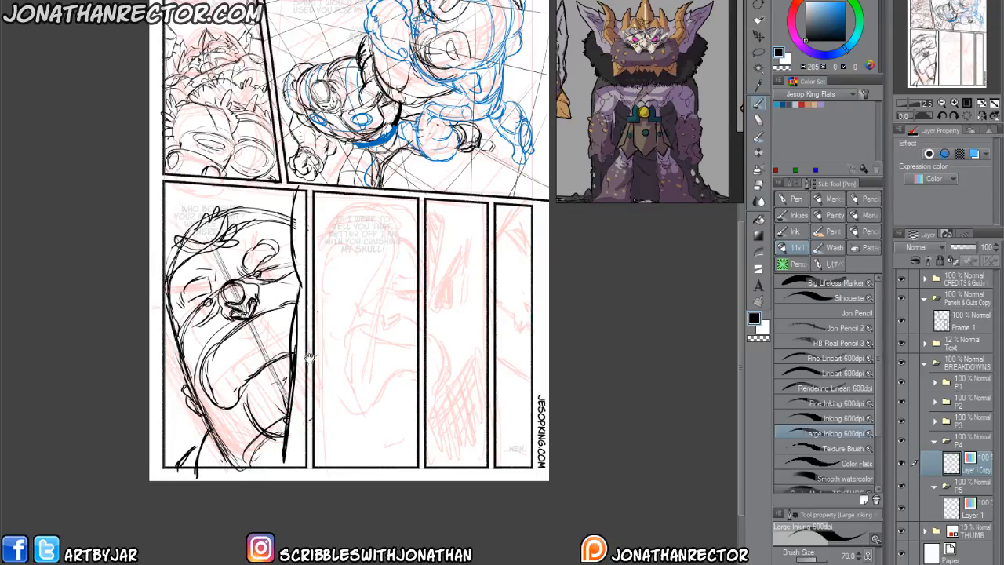
{"action": "left_click_drag", "start_coordinate": [310, 361], "coordinate": [311, 346]}
{"action": "scroll", "coordinate": [311, 344], "scroll_direction": "up", "scroll_amount": 2}
{"action": "left_click_drag", "start_coordinate": [386, 335], "coordinate": [344, 376]}
{"action": "left_click_drag", "start_coordinate": [480, 357], "coordinate": [370, 277]}
{"action": "left_click_drag", "start_coordinate": [496, 373], "coordinate": [327, 253]}
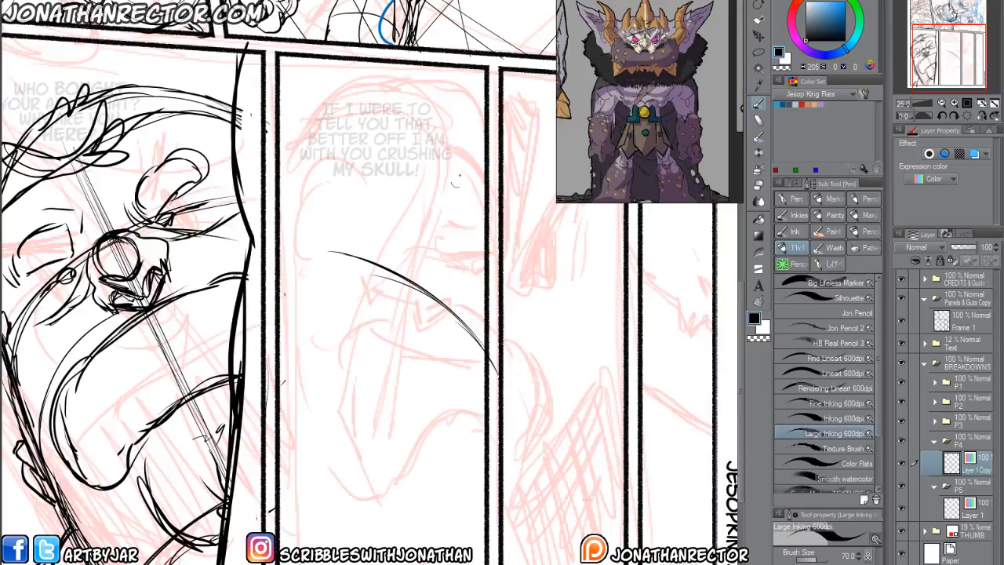
{"action": "left_click_drag", "start_coordinate": [468, 175], "coordinate": [383, 460]}
{"action": "left_click_drag", "start_coordinate": [462, 213], "coordinate": [388, 447]}
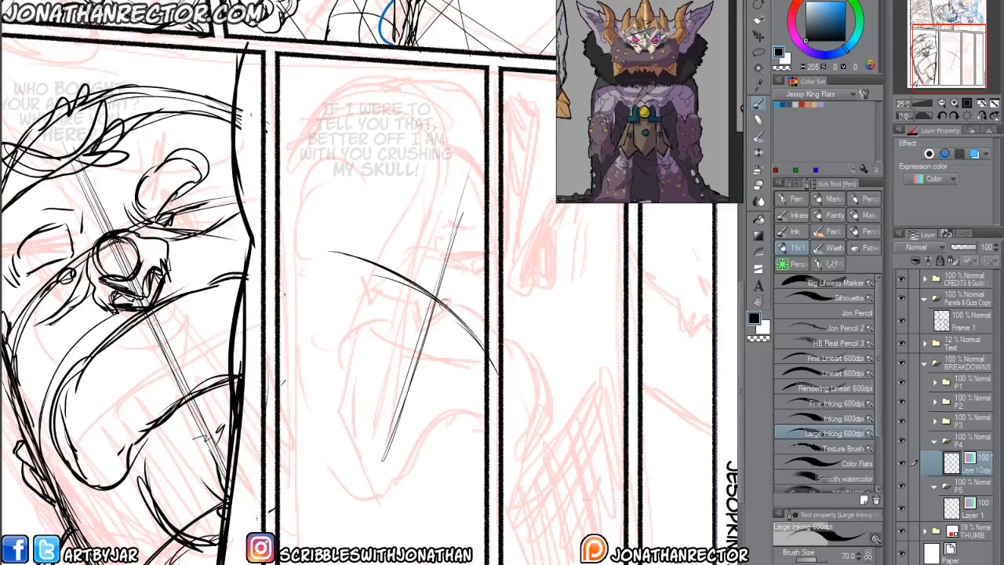
Draw two pointed fangs along the curved guide, a sweeping lower mouth curve, and small nostril marks in panel 4.
{"action": "mouse_move", "coordinate": [450, 312]}
{"action": "left_mouse_down"}
{"action": "mouse_move", "coordinate": [444, 353]}
{"action": "mouse_move", "coordinate": [450, 343]}
{"action": "left_mouse_up"}
{"action": "left_click_drag", "start_coordinate": [422, 294], "coordinate": [397, 318]}
{"action": "left_click_drag", "start_coordinate": [423, 295], "coordinate": [396, 322]}
{"action": "left_click_drag", "start_coordinate": [381, 271], "coordinate": [395, 321]}
{"action": "mouse_move", "coordinate": [381, 272]}
{"action": "left_mouse_down"}
{"action": "mouse_move", "coordinate": [393, 317]}
{"action": "mouse_move", "coordinate": [368, 261]}
{"action": "left_mouse_up"}
{"action": "mouse_move", "coordinate": [480, 397]}
{"action": "left_mouse_down"}
{"action": "mouse_move", "coordinate": [372, 367]}
{"action": "mouse_move", "coordinate": [332, 320]}
{"action": "left_mouse_up"}
{"action": "left_click_drag", "start_coordinate": [405, 388], "coordinate": [328, 314]}
{"action": "mouse_move", "coordinate": [477, 394]}
{"action": "left_mouse_down"}
{"action": "mouse_move", "coordinate": [432, 396]}
{"action": "mouse_move", "coordinate": [337, 330]}
{"action": "left_mouse_up"}
{"action": "mouse_move", "coordinate": [426, 272]}
{"action": "left_mouse_down"}
{"action": "mouse_move", "coordinate": [427, 326]}
{"action": "mouse_move", "coordinate": [423, 317]}
{"action": "mouse_move", "coordinate": [459, 339]}
{"action": "mouse_move", "coordinate": [448, 338]}
{"action": "mouse_move", "coordinate": [457, 314]}
{"action": "left_mouse_up"}
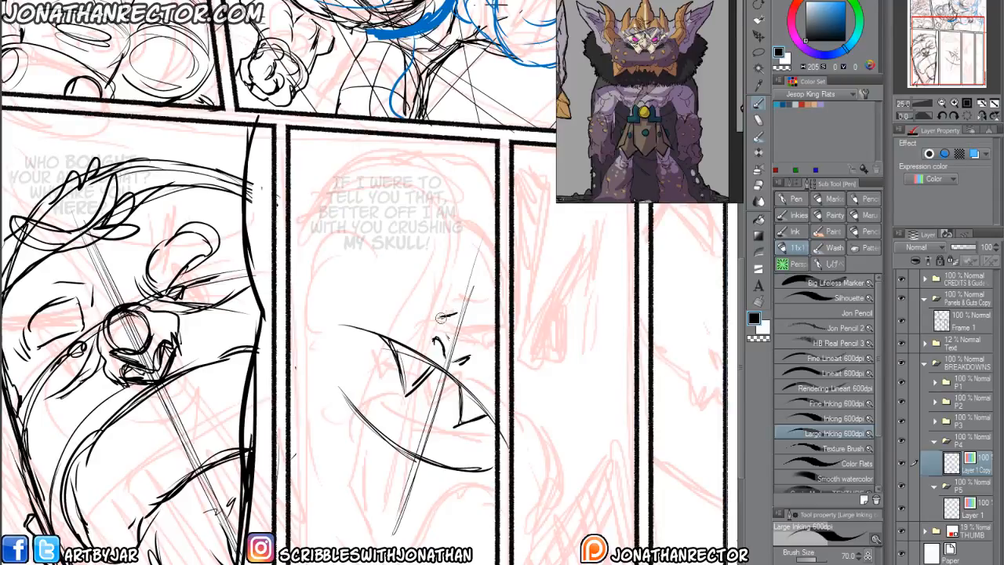
Try a round eye with a tall curved brow above the mouth, and erase the guide line between the fangs.
{"action": "mouse_move", "coordinate": [388, 310]}
{"action": "left_mouse_down"}
{"action": "mouse_move", "coordinate": [435, 315]}
{"action": "mouse_move", "coordinate": [438, 326]}
{"action": "mouse_move", "coordinate": [370, 308]}
{"action": "left_mouse_up"}
{"action": "mouse_move", "coordinate": [444, 327]}
{"action": "left_mouse_down"}
{"action": "mouse_move", "coordinate": [431, 290]}
{"action": "mouse_move", "coordinate": [400, 257]}
{"action": "left_mouse_up"}
{"action": "left_click_drag", "start_coordinate": [399, 259], "coordinate": [408, 234]}
{"action": "mouse_move", "coordinate": [407, 235]}
{"action": "left_mouse_down"}
{"action": "mouse_move", "coordinate": [424, 228]}
{"action": "mouse_move", "coordinate": [459, 323]}
{"action": "left_mouse_up"}
{"action": "mouse_move", "coordinate": [472, 271]}
{"action": "left_mouse_down"}
{"action": "mouse_move", "coordinate": [466, 322]}
{"action": "mouse_move", "coordinate": [407, 298]}
{"action": "mouse_move", "coordinate": [423, 321]}
{"action": "mouse_move", "coordinate": [435, 304]}
{"action": "mouse_move", "coordinate": [428, 322]}
{"action": "left_mouse_up"}
{"action": "key", "text": "e"}
{"action": "left_click_drag", "start_coordinate": [407, 367], "coordinate": [430, 369]}
{"action": "left_click_drag", "start_coordinate": [469, 419], "coordinate": [478, 411]}
{"action": "key", "text": "p"}
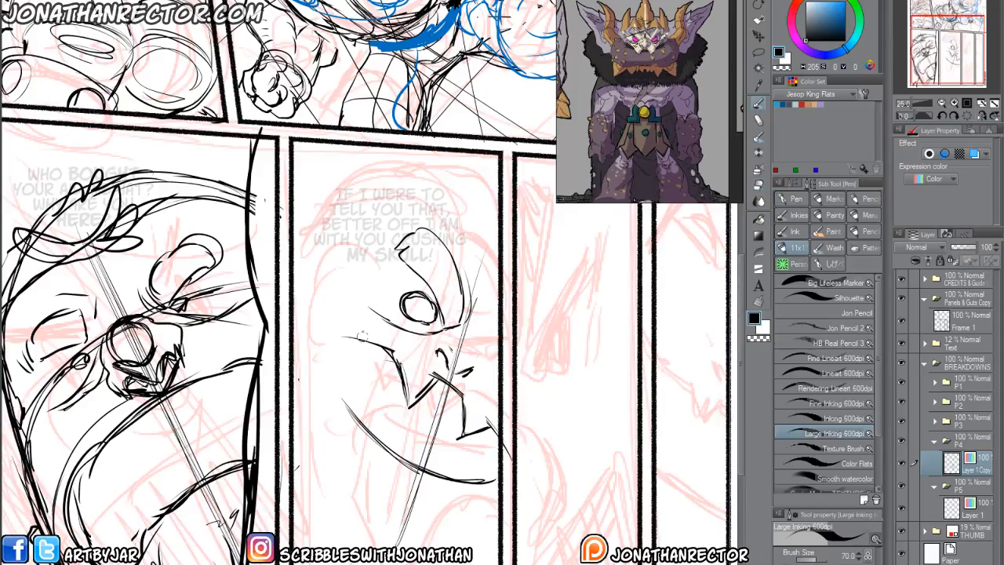
Refine the eye's lids and corner creases, mark the far brow at the panel border, and clear the nostril marks.
{"action": "mouse_move", "coordinate": [407, 315]}
{"action": "left_mouse_down"}
{"action": "mouse_move", "coordinate": [427, 324]}
{"action": "mouse_move", "coordinate": [435, 308]}
{"action": "left_mouse_up"}
{"action": "mouse_move", "coordinate": [396, 309]}
{"action": "left_mouse_down"}
{"action": "mouse_move", "coordinate": [375, 296]}
{"action": "mouse_move", "coordinate": [410, 277]}
{"action": "left_mouse_up"}
{"action": "left_click_drag", "start_coordinate": [443, 333], "coordinate": [465, 333]}
{"action": "mouse_move", "coordinate": [464, 333]}
{"action": "left_mouse_down"}
{"action": "mouse_move", "coordinate": [498, 359]}
{"action": "mouse_move", "coordinate": [495, 334]}
{"action": "left_mouse_up"}
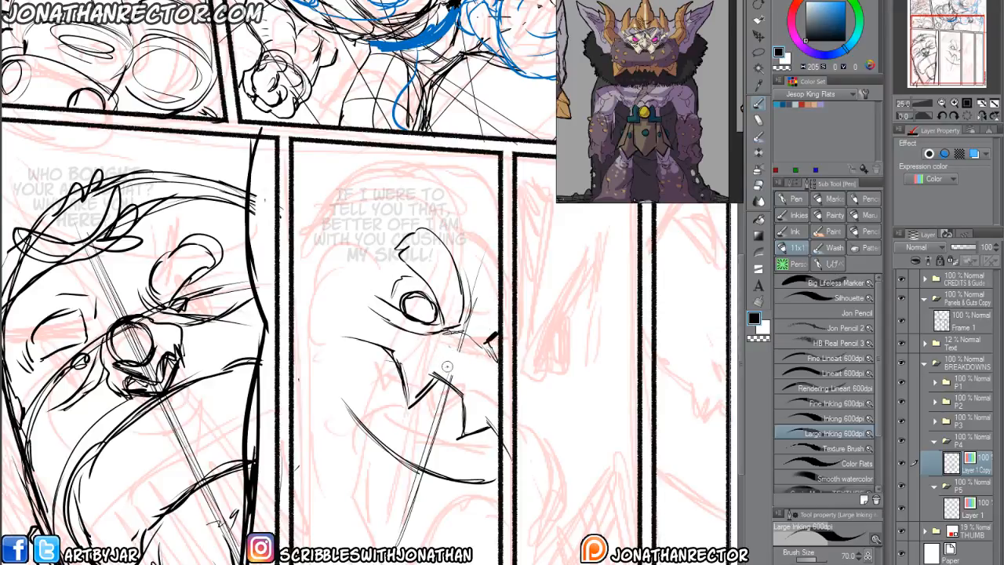
{"action": "mouse_move", "coordinate": [442, 361]}
{"action": "left_mouse_down"}
{"action": "mouse_move", "coordinate": [469, 372]}
{"action": "mouse_move", "coordinate": [453, 353]}
{"action": "mouse_move", "coordinate": [476, 363]}
{"action": "mouse_move", "coordinate": [471, 383]}
{"action": "left_mouse_up"}
{"action": "mouse_move", "coordinate": [466, 330]}
{"action": "left_mouse_down"}
{"action": "mouse_move", "coordinate": [435, 341]}
{"action": "mouse_move", "coordinate": [401, 303]}
{"action": "mouse_move", "coordinate": [436, 320]}
{"action": "left_mouse_up"}
{"action": "key", "text": "e"}
{"action": "key", "text": "p"}
{"action": "key", "text": "e"}
{"action": "key", "text": "p"}
{"action": "left_click_drag", "start_coordinate": [384, 301], "coordinate": [438, 322]}
Mirror the canvas view and erase the two fangs and the upper mouth line in panel 4.
{"action": "key", "text": "h"}
{"action": "key", "text": "e"}
{"action": "mouse_move", "coordinate": [350, 357]}
{"action": "left_mouse_down"}
{"action": "mouse_move", "coordinate": [316, 384]}
{"action": "mouse_move", "coordinate": [337, 398]}
{"action": "left_mouse_up"}
{"action": "left_click_drag", "start_coordinate": [375, 344], "coordinate": [359, 352]}
{"action": "left_click_drag", "start_coordinate": [309, 378], "coordinate": [270, 428]}
{"action": "left_click_drag", "start_coordinate": [339, 375], "coordinate": [333, 392]}
{"action": "mouse_move", "coordinate": [266, 441]}
{"action": "left_mouse_down"}
{"action": "mouse_move", "coordinate": [293, 399]}
{"action": "mouse_move", "coordinate": [289, 345]}
{"action": "mouse_move", "coordinate": [272, 412]}
{"action": "mouse_move", "coordinate": [237, 447]}
{"action": "left_mouse_up"}
Draw an angular nose with triangular nostrils just below the inner end of the brow.
{"action": "key", "text": "p"}
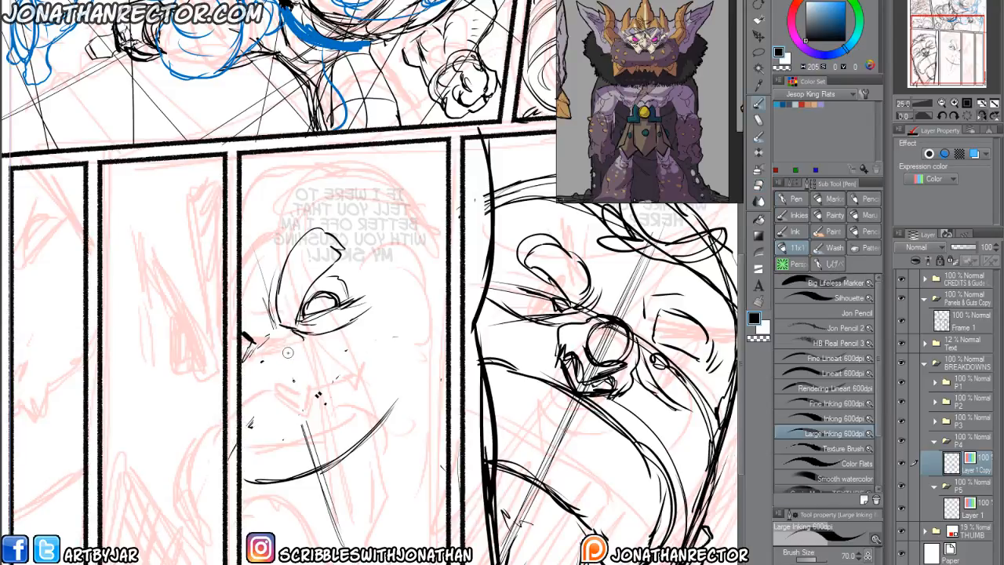
{"action": "mouse_move", "coordinate": [269, 340]}
{"action": "left_mouse_down"}
{"action": "mouse_move", "coordinate": [301, 347]}
{"action": "mouse_move", "coordinate": [284, 376]}
{"action": "mouse_move", "coordinate": [261, 339]}
{"action": "mouse_move", "coordinate": [258, 368]}
{"action": "mouse_move", "coordinate": [284, 375]}
{"action": "mouse_move", "coordinate": [291, 361]}
{"action": "mouse_move", "coordinate": [261, 339]}
{"action": "mouse_move", "coordinate": [258, 365]}
{"action": "left_mouse_up"}
{"action": "left_click_drag", "start_coordinate": [269, 369], "coordinate": [276, 375]}
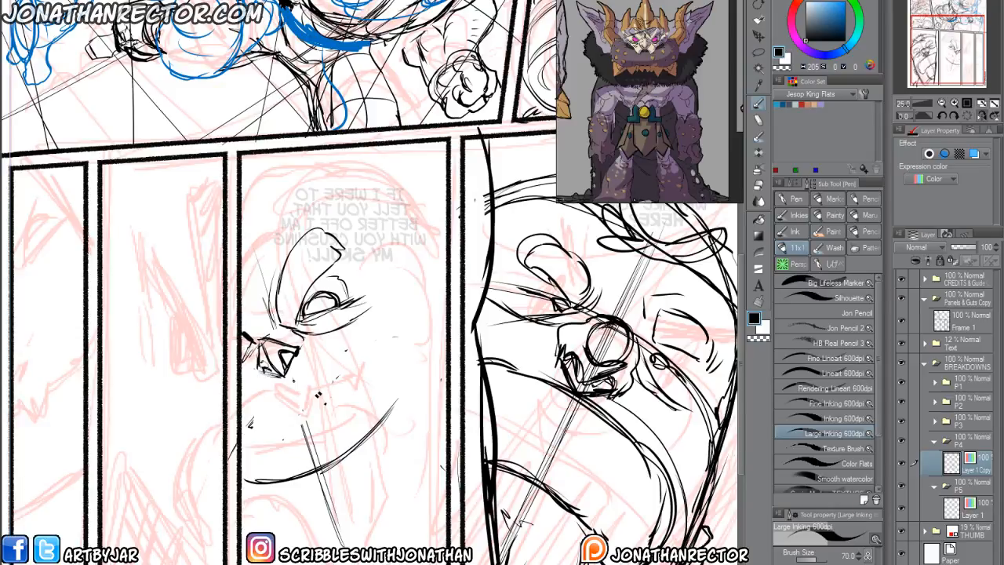
Erase the large eye and brow, and draw a zigzag fanged upper mouth line below the nose.
{"action": "key", "text": "e"}
{"action": "mouse_move", "coordinate": [339, 289]}
{"action": "left_mouse_down"}
{"action": "mouse_move", "coordinate": [309, 313]}
{"action": "mouse_move", "coordinate": [324, 291]}
{"action": "left_mouse_up"}
{"action": "mouse_move", "coordinate": [335, 248]}
{"action": "left_mouse_down"}
{"action": "mouse_move", "coordinate": [311, 219]}
{"action": "mouse_move", "coordinate": [357, 322]}
{"action": "mouse_move", "coordinate": [267, 306]}
{"action": "mouse_move", "coordinate": [306, 347]}
{"action": "mouse_move", "coordinate": [305, 333]}
{"action": "left_mouse_up"}
{"action": "key", "text": "p"}
{"action": "mouse_move", "coordinate": [307, 372]}
{"action": "left_mouse_down"}
{"action": "mouse_move", "coordinate": [265, 399]}
{"action": "mouse_move", "coordinate": [279, 444]}
{"action": "mouse_move", "coordinate": [238, 407]}
{"action": "mouse_move", "coordinate": [342, 405]}
{"action": "mouse_move", "coordinate": [354, 357]}
{"action": "mouse_move", "coordinate": [444, 365]}
{"action": "left_mouse_up"}
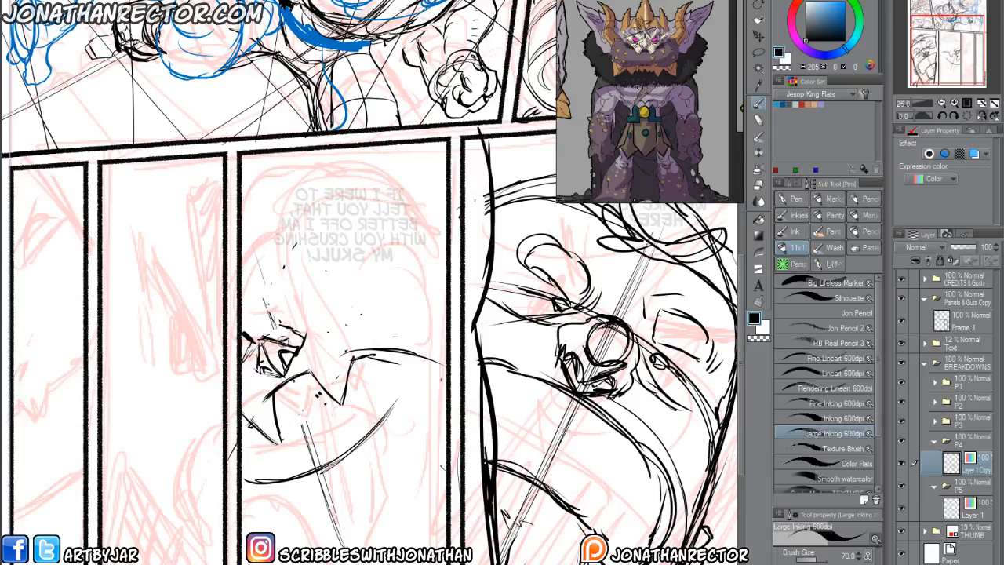
Redraw a smaller narrowed eye with a heavy angled brow and radiating crease lines, and unflip the view.
{"action": "mouse_move", "coordinate": [284, 328]}
{"action": "left_mouse_down"}
{"action": "mouse_move", "coordinate": [321, 325]}
{"action": "mouse_move", "coordinate": [377, 294]}
{"action": "left_mouse_up"}
{"action": "mouse_move", "coordinate": [300, 325]}
{"action": "left_mouse_down"}
{"action": "mouse_move", "coordinate": [297, 302]}
{"action": "mouse_move", "coordinate": [334, 273]}
{"action": "mouse_move", "coordinate": [361, 292]}
{"action": "mouse_move", "coordinate": [310, 322]}
{"action": "left_mouse_up"}
{"action": "left_click_drag", "start_coordinate": [255, 352], "coordinate": [238, 346]}
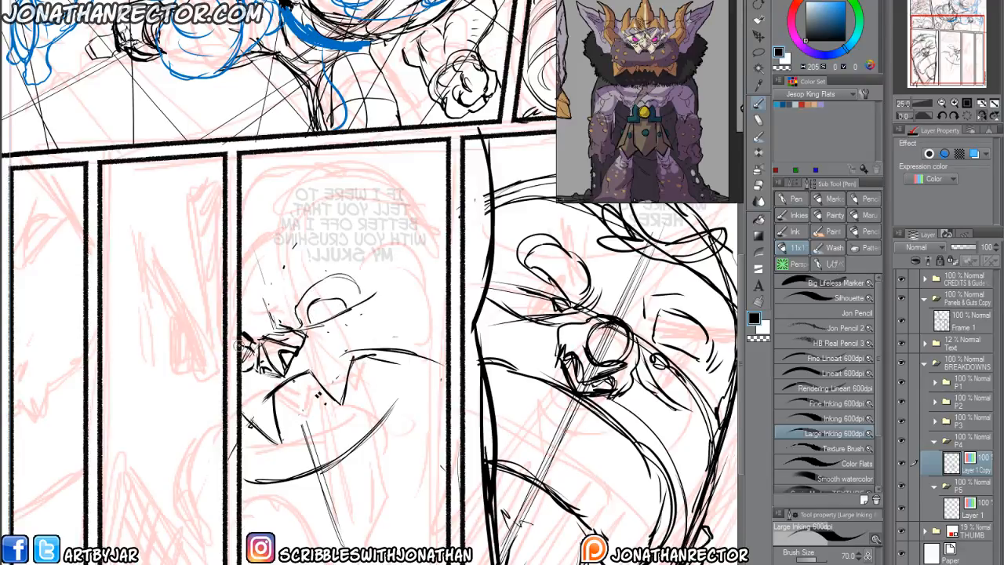
{"action": "mouse_move", "coordinate": [284, 270]}
{"action": "left_mouse_down"}
{"action": "mouse_move", "coordinate": [302, 324]}
{"action": "mouse_move", "coordinate": [338, 265]}
{"action": "left_mouse_up"}
{"action": "mouse_move", "coordinate": [326, 253]}
{"action": "left_mouse_down"}
{"action": "mouse_move", "coordinate": [270, 303]}
{"action": "mouse_move", "coordinate": [287, 319]}
{"action": "left_mouse_up"}
{"action": "mouse_move", "coordinate": [366, 284]}
{"action": "left_mouse_down"}
{"action": "mouse_move", "coordinate": [329, 303]}
{"action": "mouse_move", "coordinate": [311, 335]}
{"action": "left_mouse_up"}
{"action": "mouse_move", "coordinate": [390, 317]}
{"action": "left_mouse_down"}
{"action": "mouse_move", "coordinate": [336, 329]}
{"action": "mouse_move", "coordinate": [384, 333]}
{"action": "left_mouse_up"}
{"action": "left_click_drag", "start_coordinate": [400, 324], "coordinate": [315, 345]}
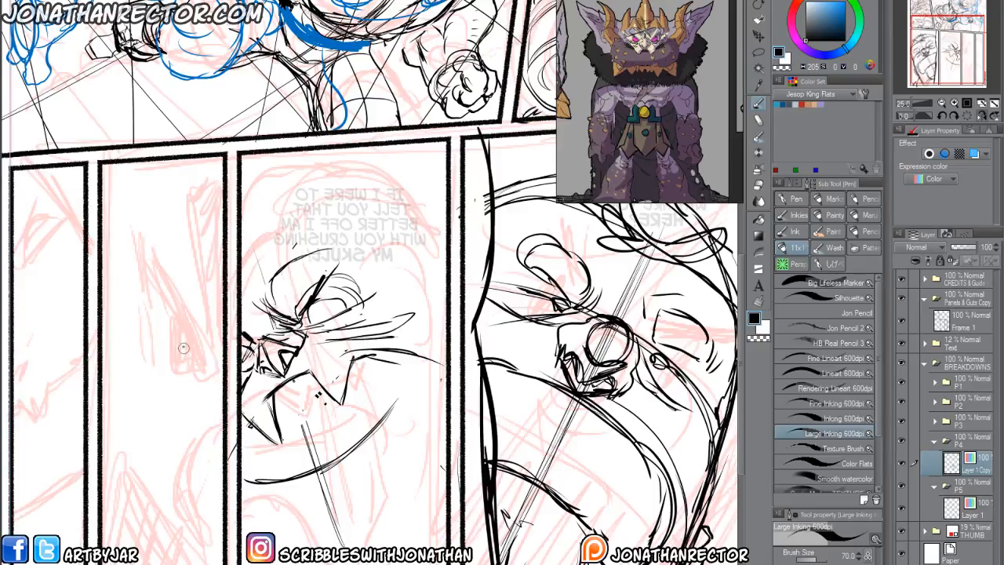
{"action": "key", "text": "h"}
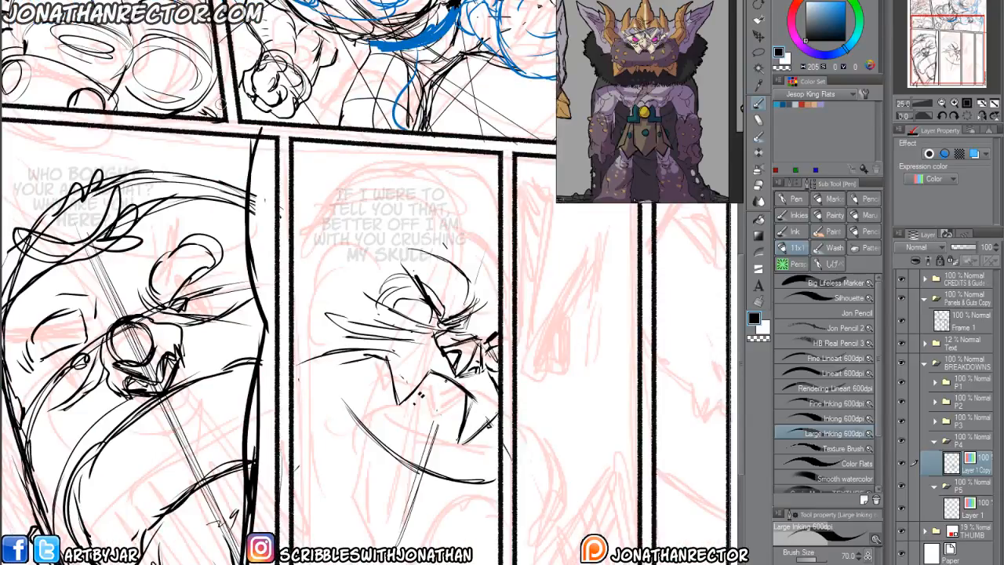
Add a curve inside the fanged mouth and erase the old lower mouth curve and the centre guide line.
{"action": "mouse_move", "coordinate": [487, 472]}
{"action": "left_mouse_down"}
{"action": "mouse_move", "coordinate": [464, 490]}
{"action": "mouse_move", "coordinate": [358, 444]}
{"action": "left_mouse_up"}
{"action": "left_click_drag", "start_coordinate": [412, 399], "coordinate": [461, 428]}
{"action": "key", "text": "e"}
{"action": "mouse_move", "coordinate": [491, 481]}
{"action": "left_mouse_down"}
{"action": "mouse_move", "coordinate": [350, 408]}
{"action": "mouse_move", "coordinate": [407, 521]}
{"action": "left_mouse_up"}
{"action": "mouse_move", "coordinate": [433, 438]}
{"action": "left_mouse_down"}
{"action": "mouse_move", "coordinate": [417, 378]}
{"action": "mouse_move", "coordinate": [421, 403]}
{"action": "mouse_move", "coordinate": [433, 402]}
{"action": "mouse_move", "coordinate": [458, 426]}
{"action": "left_mouse_up"}
{"action": "key", "text": "p"}
{"action": "key", "text": "e"}
{"action": "key", "text": "p"}
Draw a pointed lower tooth, the curved chin, and short cheek curves beneath the mouth in panel 4.
{"action": "left_click_drag", "start_coordinate": [485, 514], "coordinate": [402, 511]}
{"action": "left_click_drag", "start_coordinate": [449, 459], "coordinate": [441, 481]}
{"action": "mouse_move", "coordinate": [448, 501]}
{"action": "left_mouse_down"}
{"action": "mouse_move", "coordinate": [394, 515]}
{"action": "mouse_move", "coordinate": [349, 477]}
{"action": "left_mouse_up"}
{"action": "left_click_drag", "start_coordinate": [350, 463], "coordinate": [328, 430]}
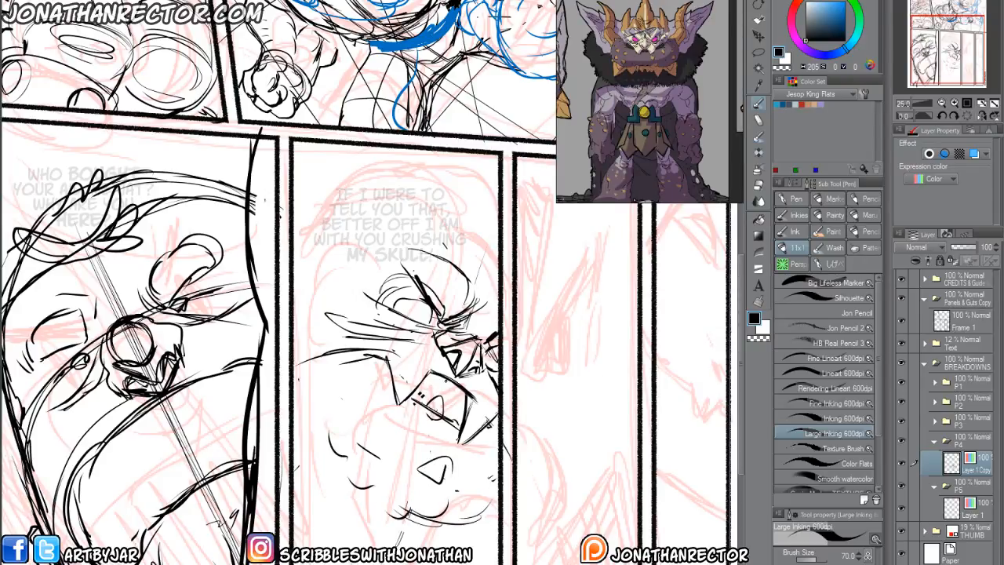
Add a new layer with a red layer color in the P4 folder and rough in the head top, face edge and chin.
{"action": "key", "text": "ctrl+shift+n"}
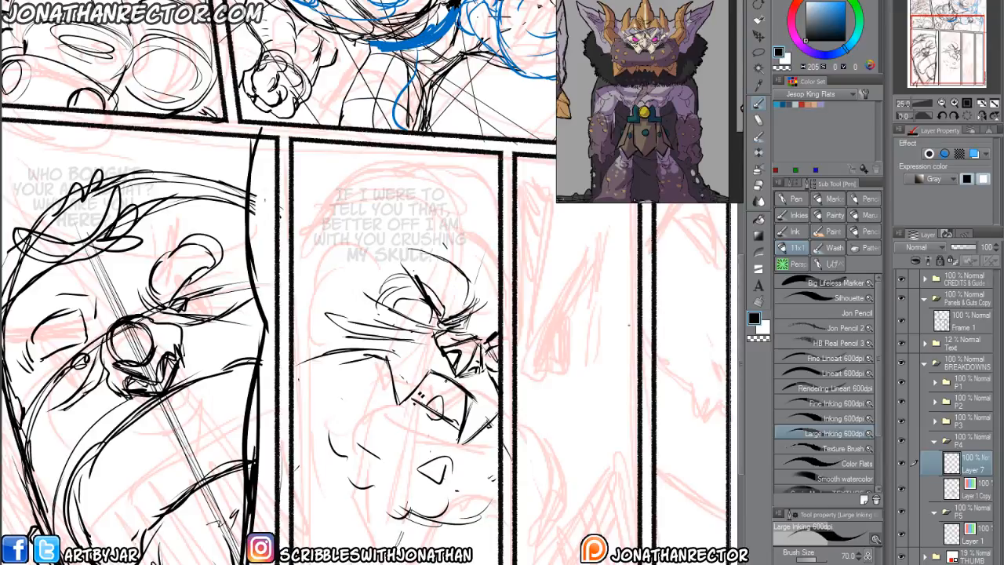
{"action": "left_click", "coordinate": [973, 154]}
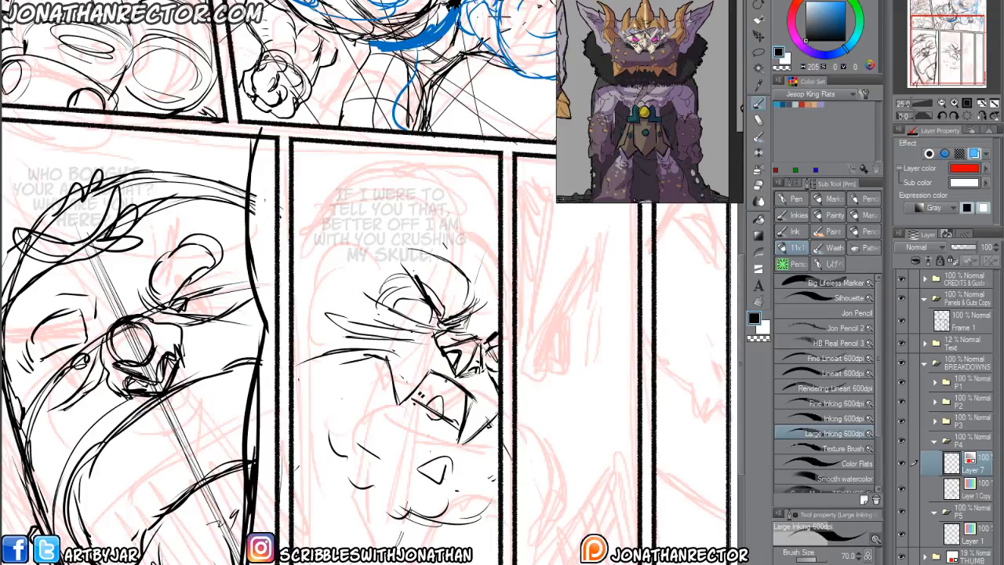
{"action": "mouse_move", "coordinate": [387, 530]}
{"action": "left_mouse_down"}
{"action": "mouse_move", "coordinate": [374, 482]}
{"action": "mouse_move", "coordinate": [395, 319]}
{"action": "mouse_move", "coordinate": [436, 225]}
{"action": "mouse_move", "coordinate": [377, 182]}
{"action": "mouse_move", "coordinate": [293, 169]}
{"action": "mouse_move", "coordinate": [393, 190]}
{"action": "mouse_move", "coordinate": [361, 235]}
{"action": "mouse_move", "coordinate": [375, 253]}
{"action": "mouse_move", "coordinate": [367, 451]}
{"action": "mouse_move", "coordinate": [350, 510]}
{"action": "mouse_move", "coordinate": [384, 510]}
{"action": "mouse_move", "coordinate": [416, 546]}
{"action": "mouse_move", "coordinate": [471, 530]}
{"action": "mouse_move", "coordinate": [496, 493]}
{"action": "left_mouse_up"}
{"action": "mouse_move", "coordinate": [300, 164]}
{"action": "left_mouse_down"}
{"action": "mouse_move", "coordinate": [333, 151]}
{"action": "mouse_move", "coordinate": [461, 162]}
{"action": "mouse_move", "coordinate": [488, 192]}
{"action": "mouse_move", "coordinate": [329, 160]}
{"action": "mouse_move", "coordinate": [482, 227]}
{"action": "mouse_move", "coordinate": [494, 259]}
{"action": "mouse_move", "coordinate": [487, 185]}
{"action": "mouse_move", "coordinate": [496, 256]}
{"action": "left_mouse_up"}
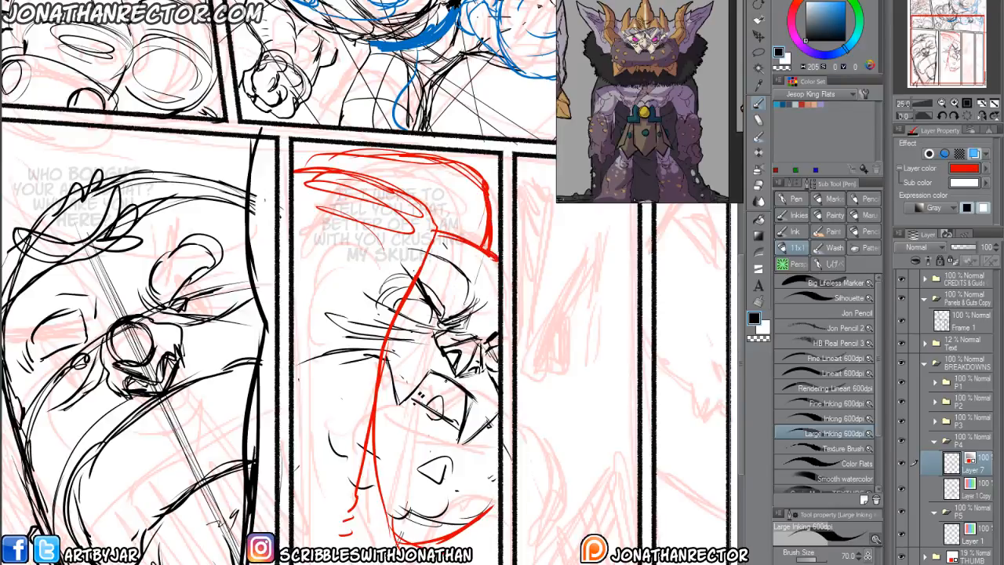
{"action": "mouse_move", "coordinate": [438, 226]}
{"action": "left_mouse_down"}
{"action": "mouse_move", "coordinate": [478, 244]}
{"action": "mouse_move", "coordinate": [491, 288]}
{"action": "left_mouse_up"}
Select the black drawing layer in the P4 folder and draw jagged pointed strokes above the brow.
{"action": "left_click", "coordinate": [958, 491]}
{"action": "left_click_drag", "start_coordinate": [499, 251], "coordinate": [502, 179]}
{"action": "mouse_move", "coordinate": [485, 221]}
{"action": "left_mouse_down"}
{"action": "mouse_move", "coordinate": [468, 261]}
{"action": "mouse_move", "coordinate": [459, 200]}
{"action": "left_mouse_up"}
{"action": "mouse_move", "coordinate": [458, 199]}
{"action": "left_mouse_down"}
{"action": "mouse_move", "coordinate": [436, 243]}
{"action": "mouse_move", "coordinate": [466, 197]}
{"action": "left_mouse_up"}
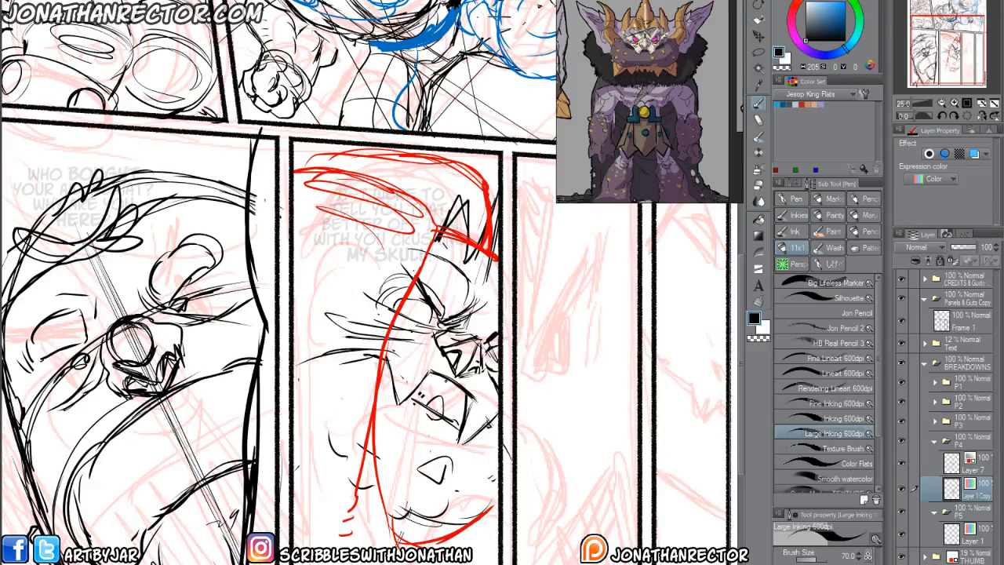
Erase the black eye, crease and cheek lines that lie outside the red face edge in panel 4.
{"action": "key", "text": "e"}
{"action": "mouse_move", "coordinate": [397, 289]}
{"action": "left_mouse_down"}
{"action": "mouse_move", "coordinate": [377, 339]}
{"action": "mouse_move", "coordinate": [332, 353]}
{"action": "left_mouse_up"}
{"action": "mouse_move", "coordinate": [329, 312]}
{"action": "left_mouse_down"}
{"action": "mouse_move", "coordinate": [341, 483]}
{"action": "mouse_move", "coordinate": [367, 480]}
{"action": "left_mouse_up"}
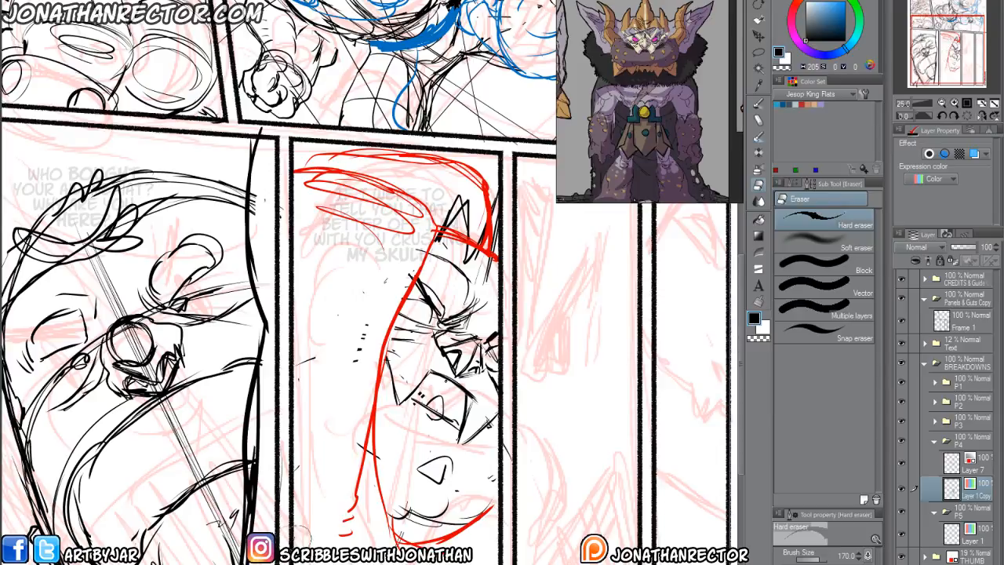
Select the red Layer 7 in the P4 folder and draw curved contour lines beside the face edge in panel 4.
{"action": "left_click_drag", "start_coordinate": [373, 526], "coordinate": [341, 475]}
{"action": "left_click", "coordinate": [953, 468]}
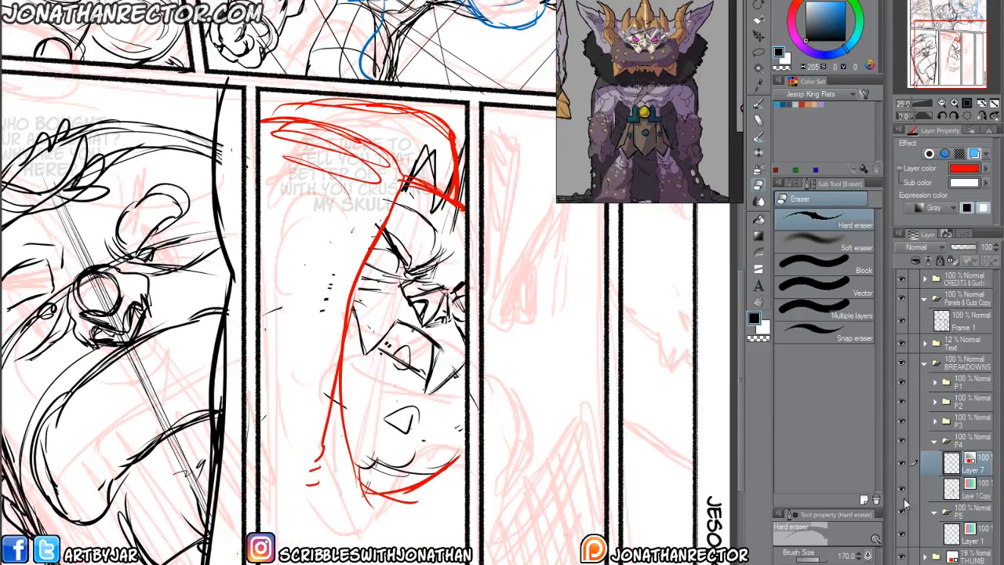
{"action": "key", "text": "p"}
{"action": "mouse_move", "coordinate": [355, 271]}
{"action": "left_mouse_down"}
{"action": "mouse_move", "coordinate": [273, 218]}
{"action": "mouse_move", "coordinate": [332, 250]}
{"action": "mouse_move", "coordinate": [263, 188]}
{"action": "mouse_move", "coordinate": [354, 244]}
{"action": "left_mouse_up"}
{"action": "left_click_drag", "start_coordinate": [298, 351], "coordinate": [301, 323]}
Rough in the jagged red fur collar and short curves beneath the chin in panel 4.
{"action": "left_click_drag", "start_coordinate": [349, 435], "coordinate": [379, 502]}
{"action": "mouse_move", "coordinate": [375, 511]}
{"action": "left_mouse_down"}
{"action": "mouse_move", "coordinate": [416, 511]}
{"action": "mouse_move", "coordinate": [388, 548]}
{"action": "left_mouse_up"}
{"action": "left_click_drag", "start_coordinate": [305, 478], "coordinate": [356, 550]}
{"action": "left_click_drag", "start_coordinate": [304, 477], "coordinate": [347, 548]}
{"action": "left_click_drag", "start_coordinate": [445, 524], "coordinate": [424, 550]}
{"action": "left_click_drag", "start_coordinate": [410, 538], "coordinate": [398, 556]}
{"action": "left_click_drag", "start_coordinate": [363, 514], "coordinate": [350, 549]}
{"action": "left_click_drag", "start_coordinate": [328, 480], "coordinate": [345, 547]}
{"action": "left_click_drag", "start_coordinate": [312, 465], "coordinate": [316, 529]}
{"action": "left_click_drag", "start_coordinate": [289, 437], "coordinate": [308, 495]}
{"action": "left_click_drag", "start_coordinate": [288, 454], "coordinate": [291, 478]}
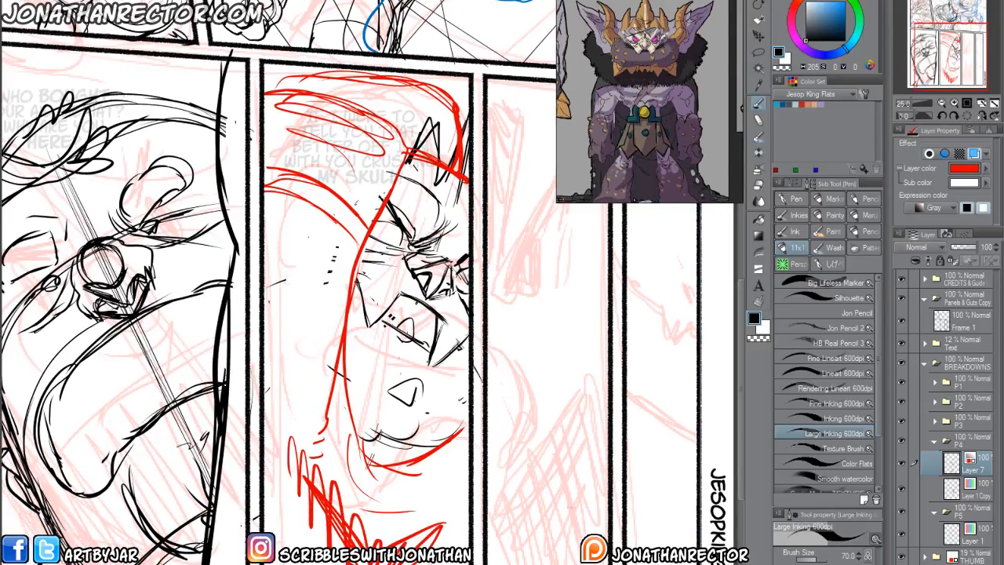
Select Layer 1 in the P5 folder and draw a long diagonal curve across the upper half of panel 5 with Large Inking 600dpi.
{"action": "key", "text": "ctrl+minus"}
{"action": "scroll", "coordinate": [180, 443], "scroll_direction": "up", "scroll_amount": 2}
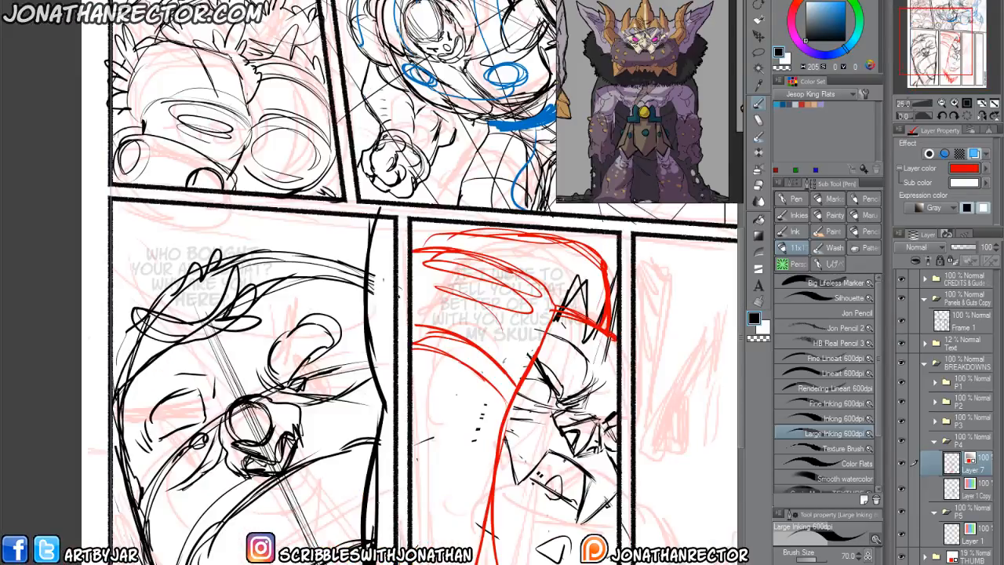
{"action": "left_click_drag", "start_coordinate": [361, 374], "coordinate": [129, 288]}
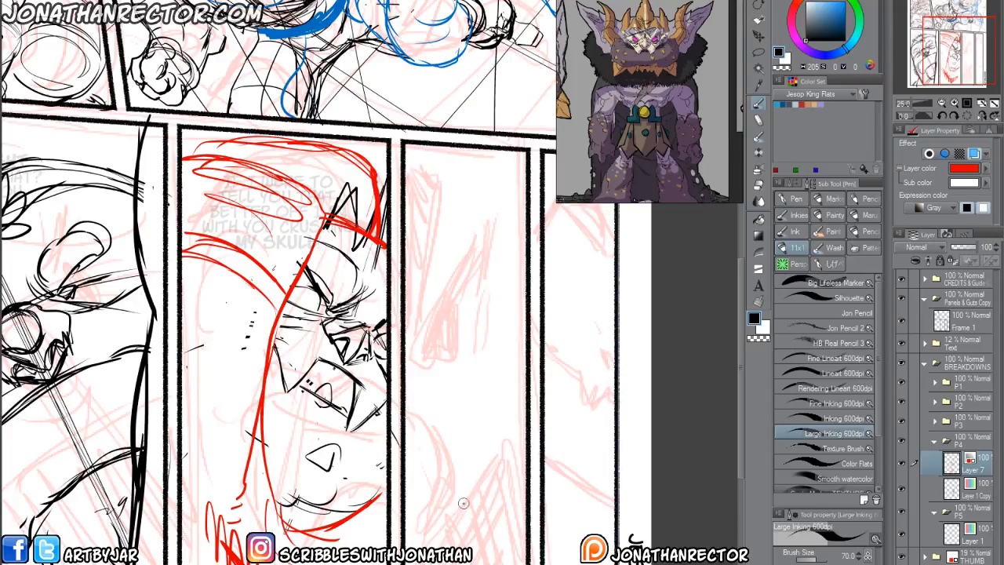
{"action": "left_click_drag", "start_coordinate": [398, 515], "coordinate": [306, 449]}
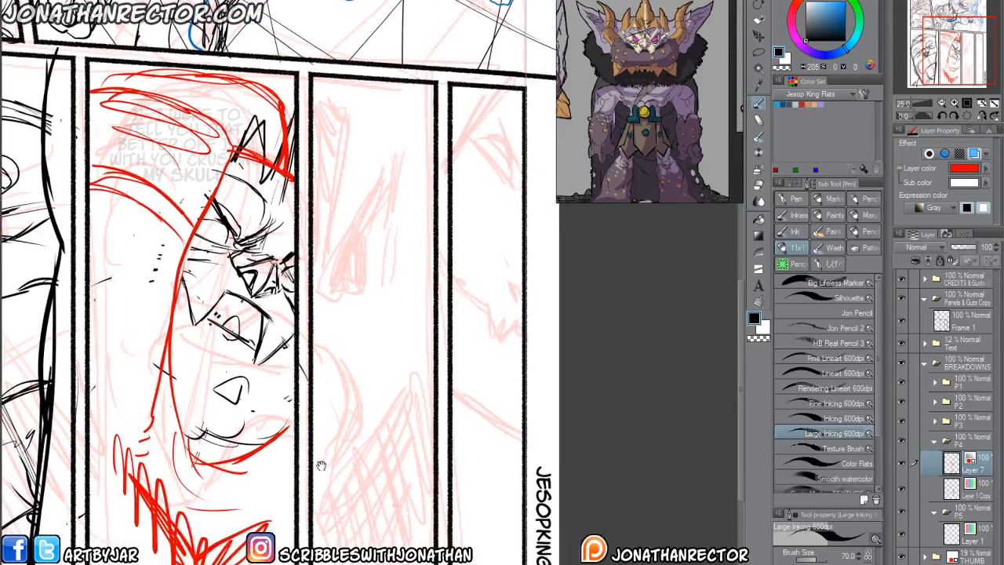
{"action": "left_click", "coordinate": [934, 441]}
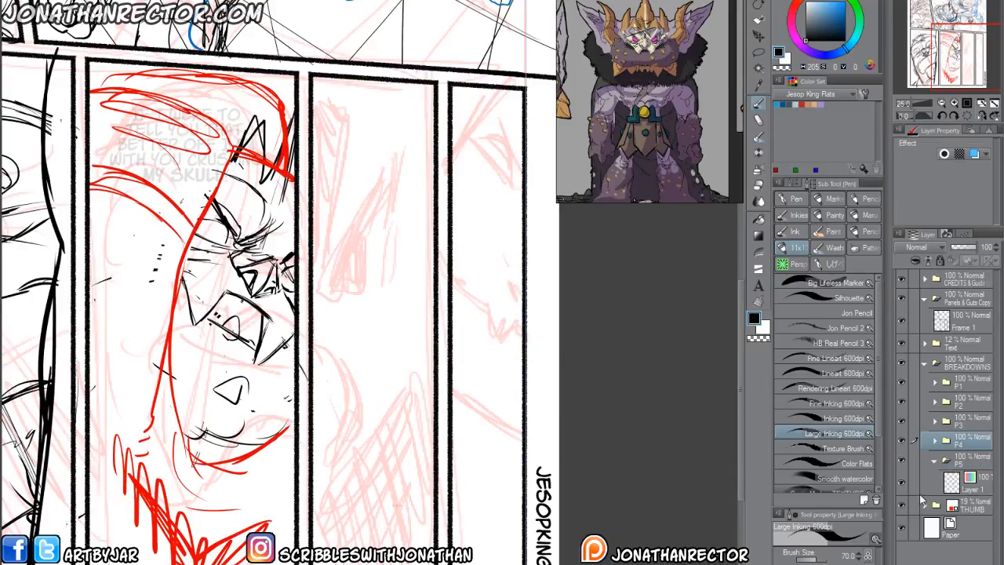
{"action": "left_click", "coordinate": [972, 482]}
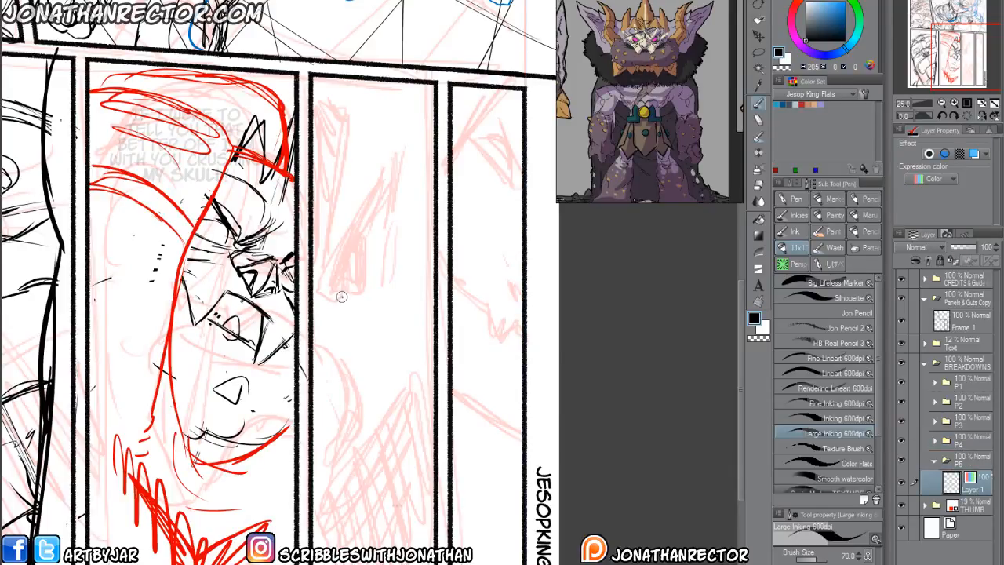
{"action": "left_click", "coordinate": [803, 419]}
{"action": "left_click", "coordinate": [789, 434]}
{"action": "mouse_move", "coordinate": [423, 157]}
{"action": "left_mouse_down"}
{"action": "mouse_move", "coordinate": [382, 257]}
{"action": "mouse_move", "coordinate": [341, 309]}
{"action": "left_mouse_up"}
{"action": "left_click_drag", "start_coordinate": [410, 203], "coordinate": [316, 336]}
{"action": "left_click_drag", "start_coordinate": [390, 234], "coordinate": [312, 344]}
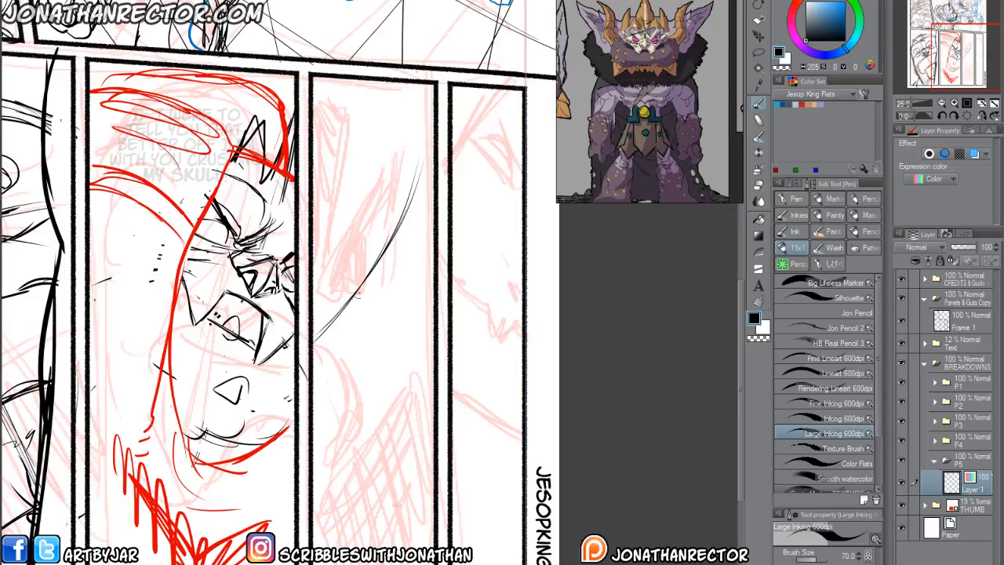
Reinforce the diagonal with short dark strokes and outline a tall rounded block against the inner edge of panel 5.
{"action": "mouse_move", "coordinate": [361, 296]}
{"action": "left_mouse_down"}
{"action": "mouse_move", "coordinate": [339, 317]}
{"action": "mouse_move", "coordinate": [363, 308]}
{"action": "mouse_move", "coordinate": [342, 319]}
{"action": "left_mouse_up"}
{"action": "left_click_drag", "start_coordinate": [393, 234], "coordinate": [361, 311]}
{"action": "mouse_move", "coordinate": [395, 215]}
{"action": "left_mouse_down"}
{"action": "mouse_move", "coordinate": [375, 264]}
{"action": "mouse_move", "coordinate": [381, 252]}
{"action": "left_mouse_up"}
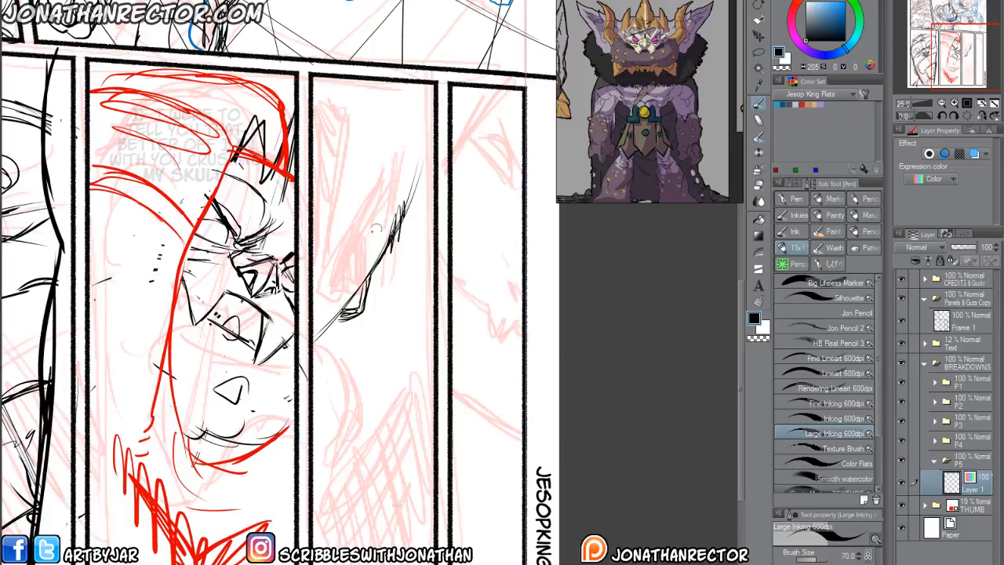
{"action": "left_click_drag", "start_coordinate": [375, 175], "coordinate": [336, 314]}
{"action": "mouse_move", "coordinate": [359, 251]}
{"action": "left_mouse_down"}
{"action": "mouse_move", "coordinate": [313, 322]}
{"action": "mouse_move", "coordinate": [374, 157]}
{"action": "mouse_move", "coordinate": [337, 138]}
{"action": "mouse_move", "coordinate": [312, 155]}
{"action": "left_mouse_up"}
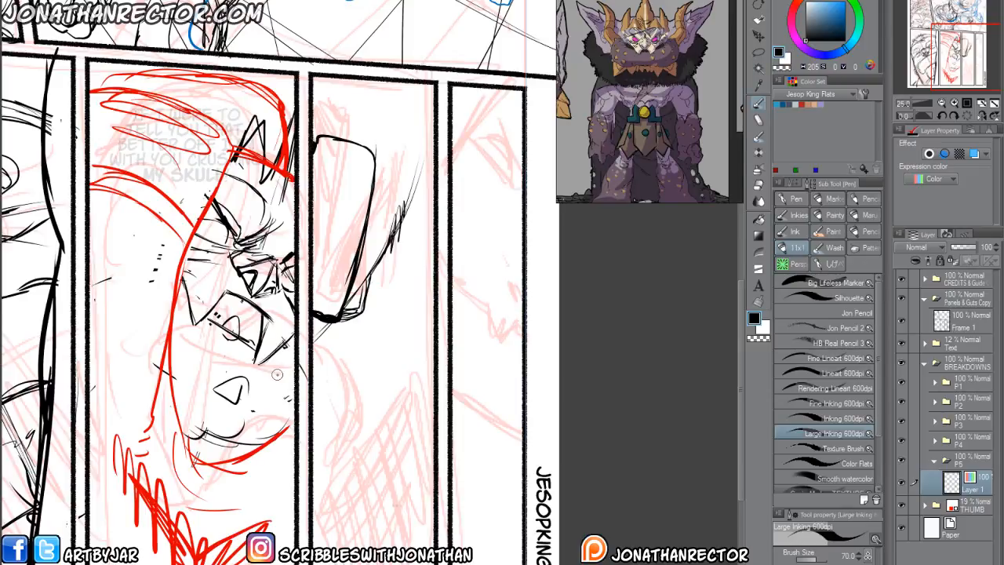
Rotate the canvas and draw the wavy contour and inner curve below the rounded block in panel 5.
{"action": "key", "text": "r"}
{"action": "left_click_drag", "start_coordinate": [153, 238], "coordinate": [255, 120]}
{"action": "mouse_move", "coordinate": [323, 329]}
{"action": "left_mouse_down"}
{"action": "mouse_move", "coordinate": [379, 365]}
{"action": "mouse_move", "coordinate": [432, 361]}
{"action": "mouse_move", "coordinate": [477, 328]}
{"action": "left_mouse_up"}
{"action": "mouse_move", "coordinate": [433, 373]}
{"action": "left_mouse_down"}
{"action": "mouse_move", "coordinate": [471, 333]}
{"action": "mouse_move", "coordinate": [510, 320]}
{"action": "left_mouse_up"}
{"action": "left_click_drag", "start_coordinate": [364, 416], "coordinate": [369, 414]}
{"action": "mouse_move", "coordinate": [377, 345]}
{"action": "left_mouse_down"}
{"action": "mouse_move", "coordinate": [371, 404]}
{"action": "mouse_move", "coordinate": [302, 436]}
{"action": "mouse_move", "coordinate": [321, 460]}
{"action": "mouse_move", "coordinate": [395, 416]}
{"action": "left_mouse_up"}
{"action": "mouse_move", "coordinate": [389, 422]}
{"action": "left_mouse_down"}
{"action": "mouse_move", "coordinate": [402, 392]}
{"action": "mouse_move", "coordinate": [381, 421]}
{"action": "left_mouse_up"}
{"action": "left_click_drag", "start_coordinate": [374, 429], "coordinate": [362, 442]}
{"action": "left_click_drag", "start_coordinate": [401, 415], "coordinate": [361, 453]}
{"action": "left_click_drag", "start_coordinate": [300, 463], "coordinate": [390, 429]}
{"action": "left_click_drag", "start_coordinate": [316, 460], "coordinate": [370, 447]}
{"action": "mouse_move", "coordinate": [398, 408]}
{"action": "left_mouse_down"}
{"action": "mouse_move", "coordinate": [405, 374]}
{"action": "mouse_move", "coordinate": [389, 335]}
{"action": "left_mouse_up"}
{"action": "left_click_drag", "start_coordinate": [273, 480], "coordinate": [284, 475]}
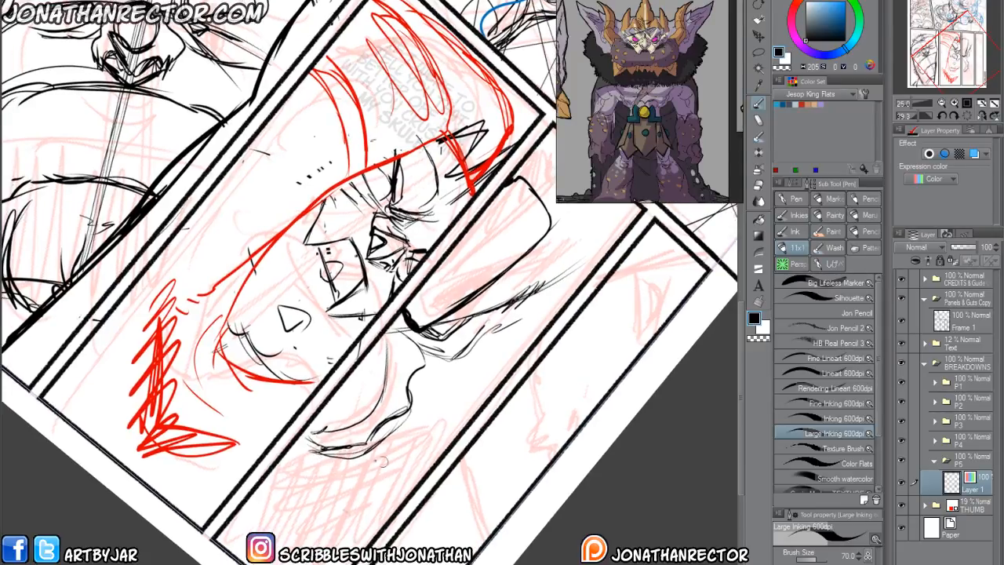
Draw straight diagonal lines and a zigzag scribble below the wavy contour in panel 5, and reset the canvas rotation.
{"action": "mouse_move", "coordinate": [302, 440]}
{"action": "left_mouse_down"}
{"action": "mouse_move", "coordinate": [332, 455]}
{"action": "mouse_move", "coordinate": [327, 466]}
{"action": "mouse_move", "coordinate": [466, 430]}
{"action": "mouse_move", "coordinate": [289, 461]}
{"action": "mouse_move", "coordinate": [455, 447]}
{"action": "mouse_move", "coordinate": [438, 434]}
{"action": "left_mouse_up"}
{"action": "key", "text": "e"}
{"action": "key", "text": "p"}
{"action": "left_click_drag", "start_coordinate": [316, 505], "coordinate": [333, 531]}
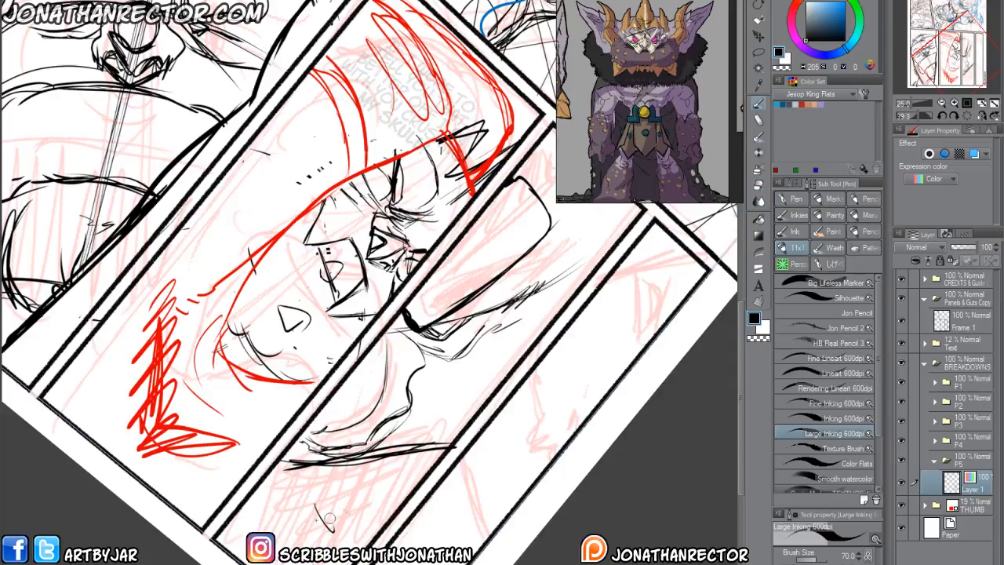
{"action": "left_click_drag", "start_coordinate": [391, 458], "coordinate": [322, 528]}
{"action": "key", "text": "ctrl+at"}
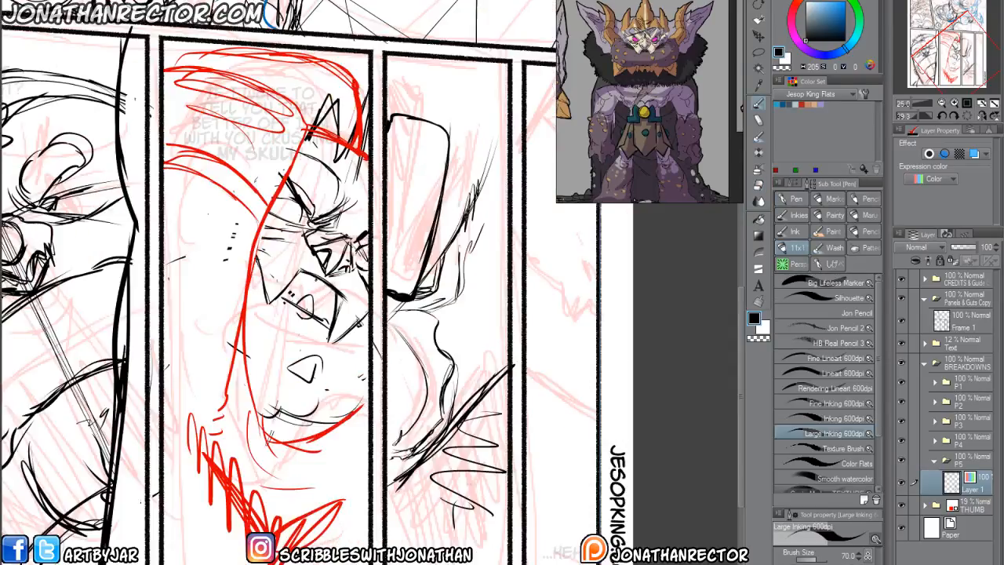
Add thin diagonal speed lines beside and above the rounded block in panel 5.
{"action": "left_click_drag", "start_coordinate": [346, 235], "coordinate": [313, 322]}
{"action": "left_click_drag", "start_coordinate": [447, 226], "coordinate": [423, 304]}
{"action": "left_click_drag", "start_coordinate": [448, 188], "coordinate": [418, 289]}
{"action": "left_click_drag", "start_coordinate": [433, 155], "coordinate": [422, 231]}
{"action": "left_click_drag", "start_coordinate": [472, 340], "coordinate": [436, 398]}
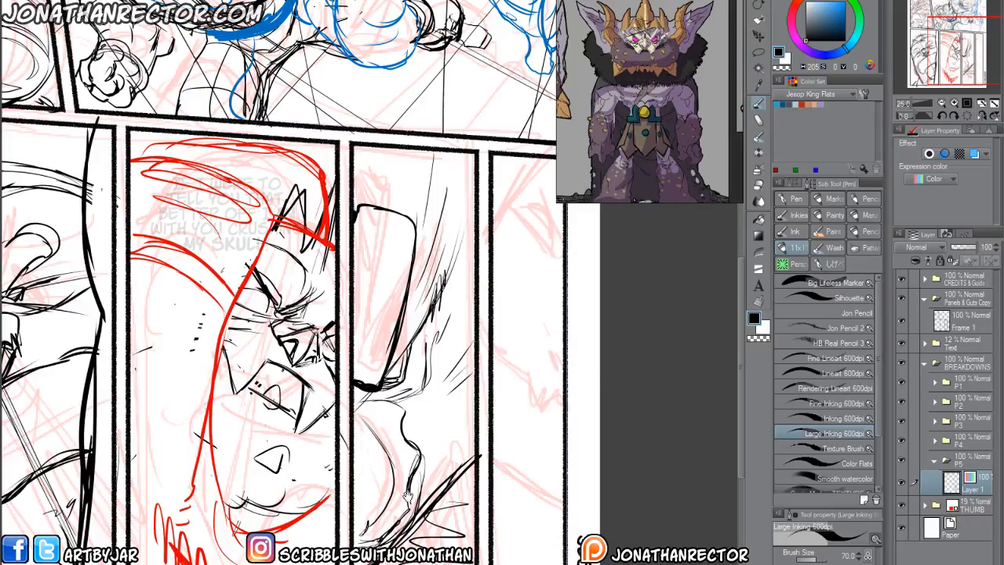
Open the inked page JK_Chap1_pg40.clip from the 6Inks folder.
{"action": "left_click_drag", "start_coordinate": [405, 481], "coordinate": [268, 463]}
{"action": "left_click_drag", "start_coordinate": [363, 493], "coordinate": [487, 564]}
{"action": "left_click_drag", "start_coordinate": [465, 463], "coordinate": [310, 138]}
{"action": "left_click_drag", "start_coordinate": [228, 100], "coordinate": [255, 184]}
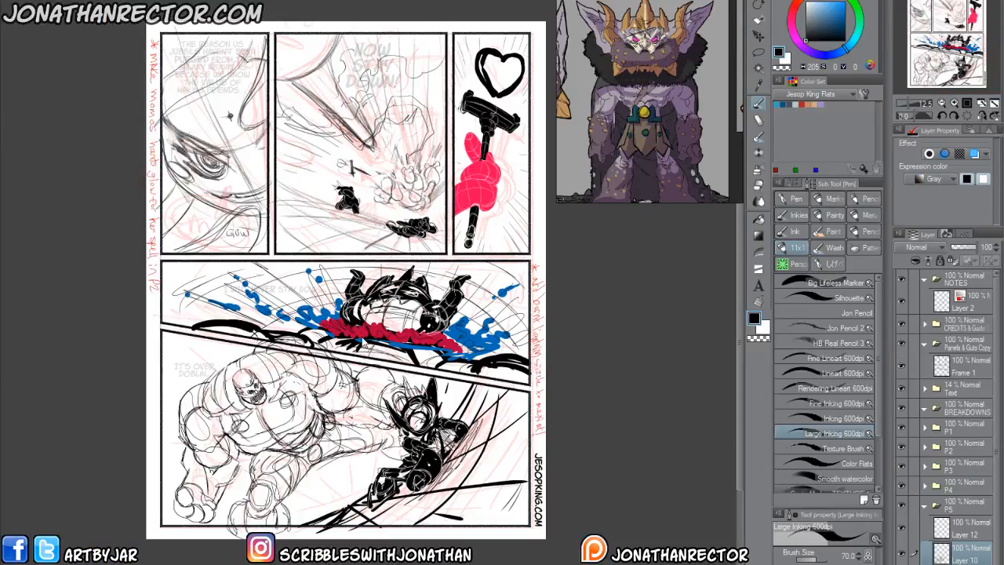
{"action": "key", "text": "ctrl+o"}
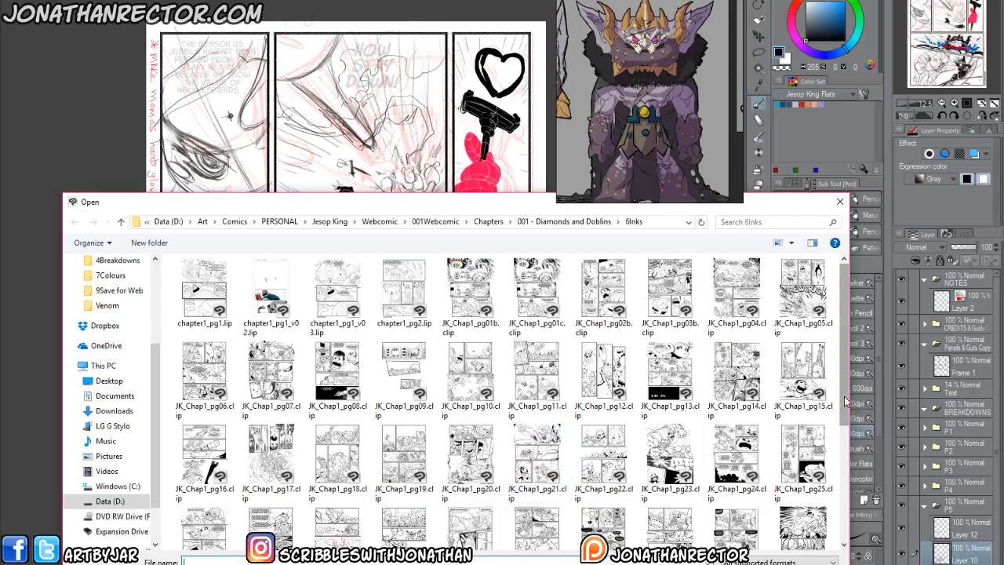
{"action": "scroll", "coordinate": [846, 401], "scroll_direction": "down", "scroll_amount": 3}
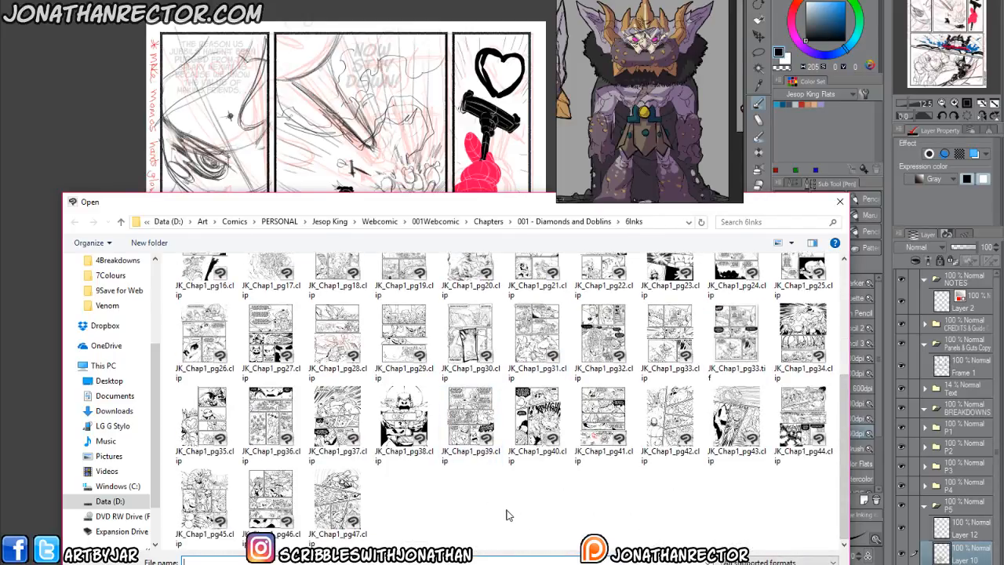
{"action": "double_click", "coordinate": [540, 413]}
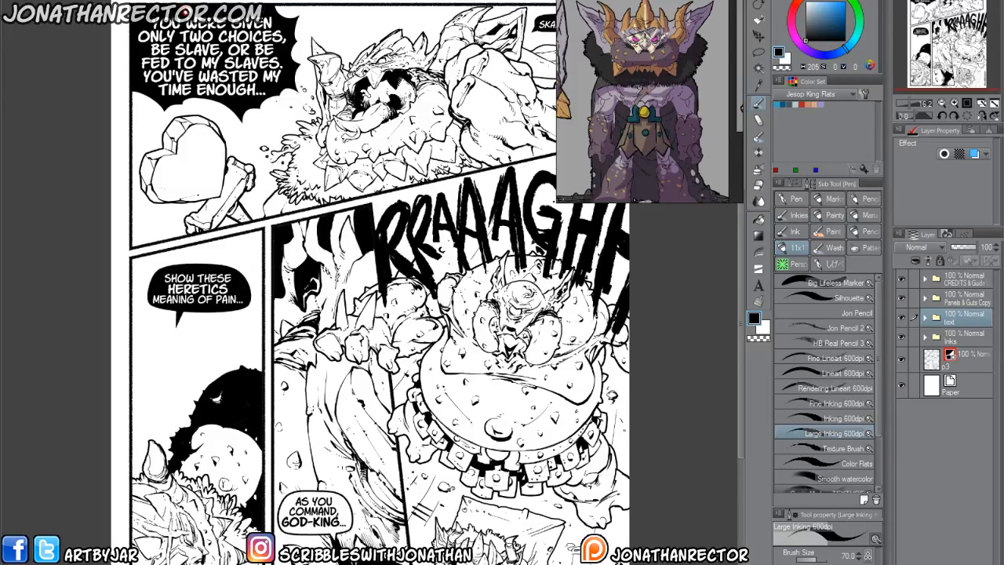
Merge the inked page's layers into one, then lasso the roaring horned head in its upper panel and copy it.
{"action": "left_click", "coordinate": [149, 2]}
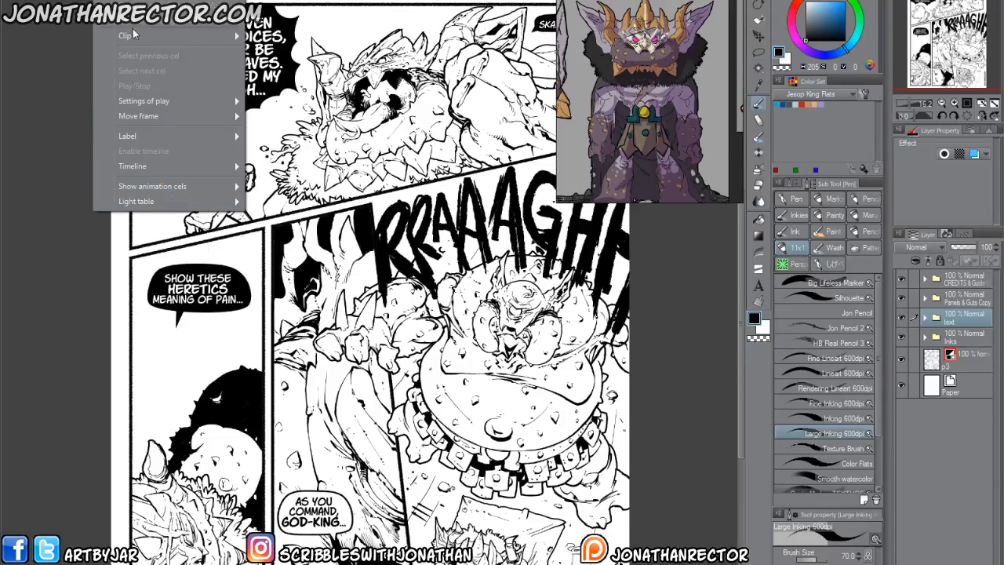
{"action": "mouse_move", "coordinate": [124, 117]}
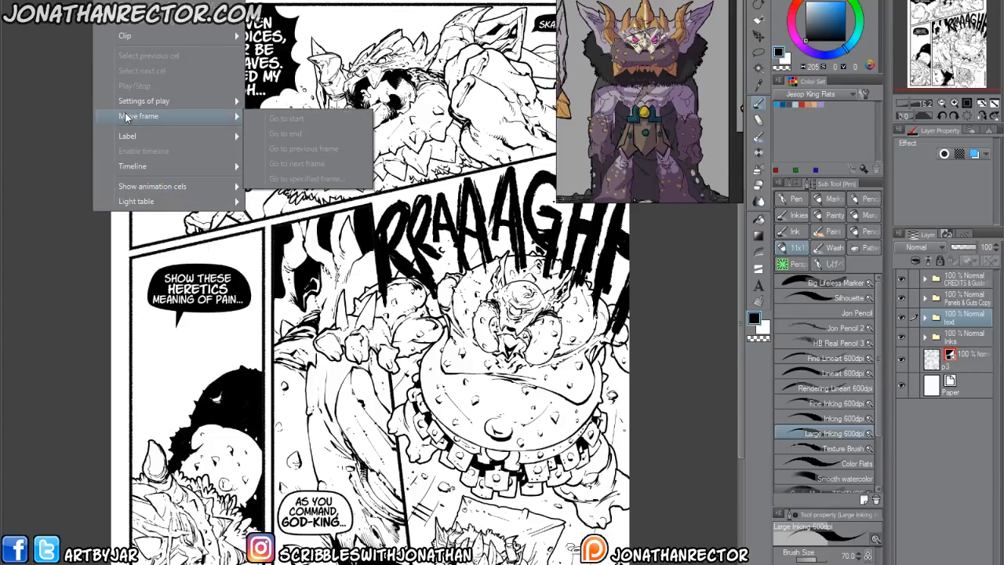
{"action": "mouse_move", "coordinate": [157, 2]}
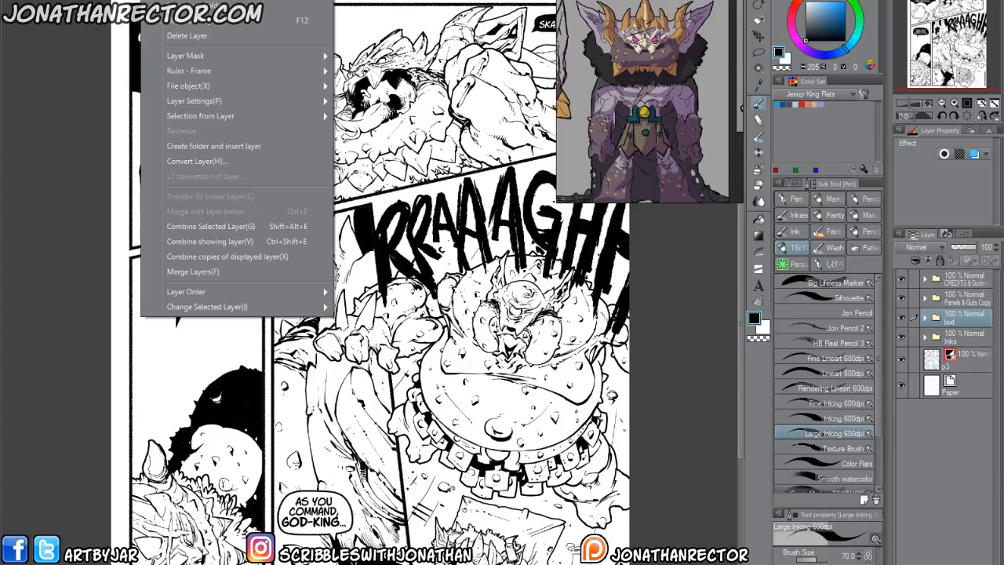
{"action": "left_click", "coordinate": [176, 272]}
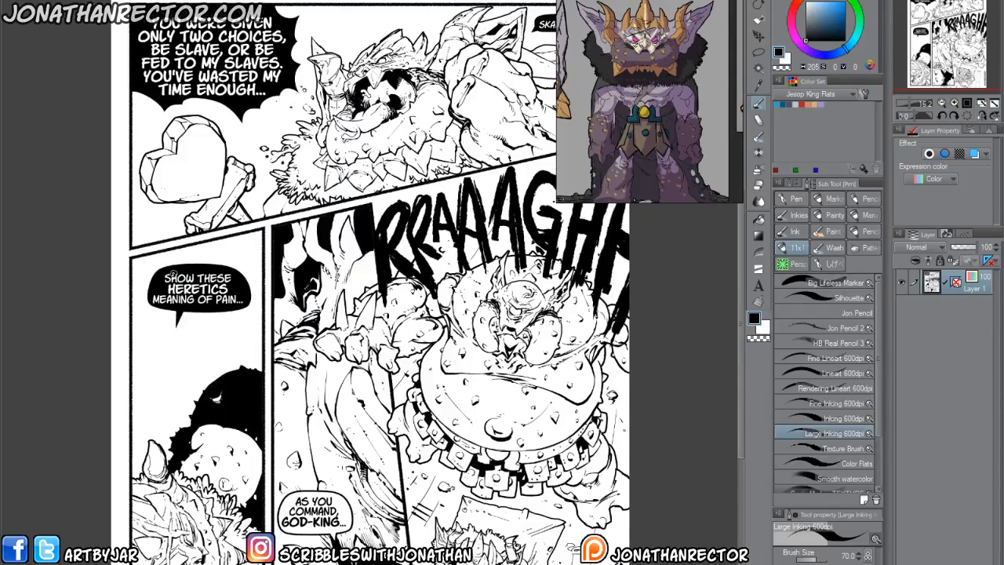
{"action": "left_click", "coordinate": [759, 55]}
{"action": "mouse_move", "coordinate": [464, 22]}
{"action": "left_mouse_down"}
{"action": "mouse_move", "coordinate": [426, 174]}
{"action": "mouse_move", "coordinate": [374, 4]}
{"action": "left_mouse_up"}
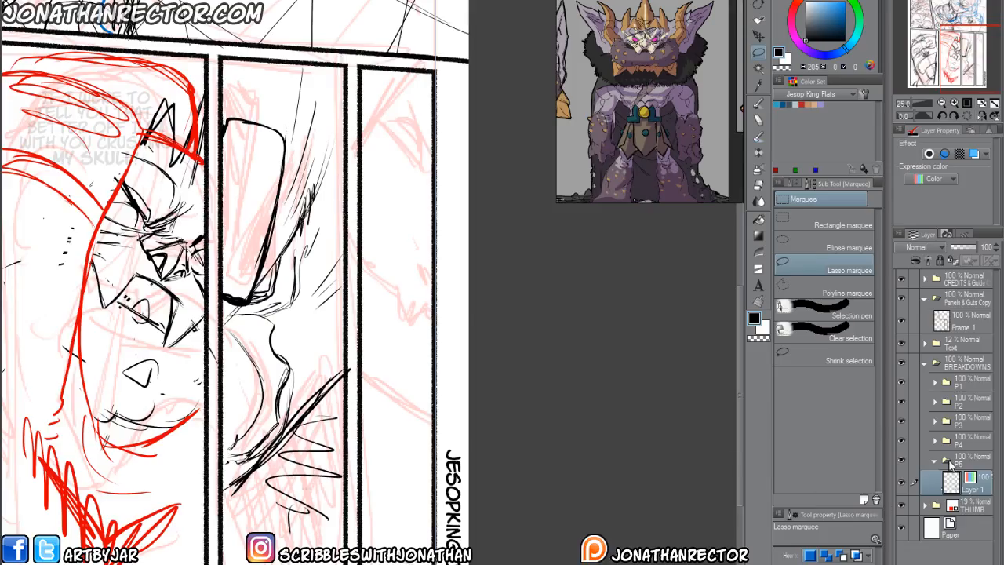
Return to the breakdown page and create a layer folder named P6 below the P5 folder.
{"action": "left_click", "coordinate": [952, 463]}
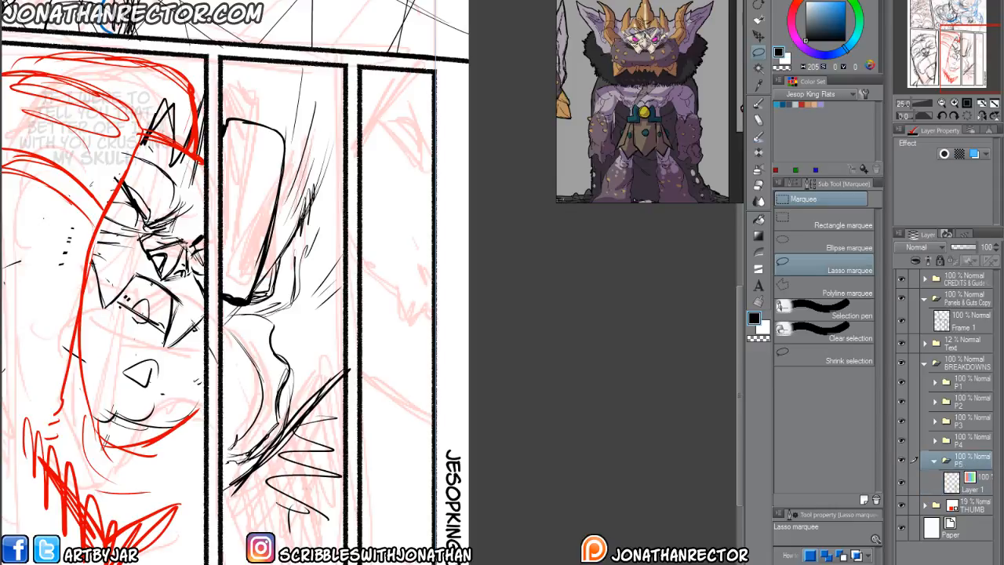
{"action": "left_click", "coordinate": [944, 561]}
{"action": "left_click_drag", "start_coordinate": [964, 462], "coordinate": [959, 518]}
{"action": "double_click", "coordinate": [969, 512]}
{"action": "type", "text": "P6"}
{"action": "key", "text": "Return"}
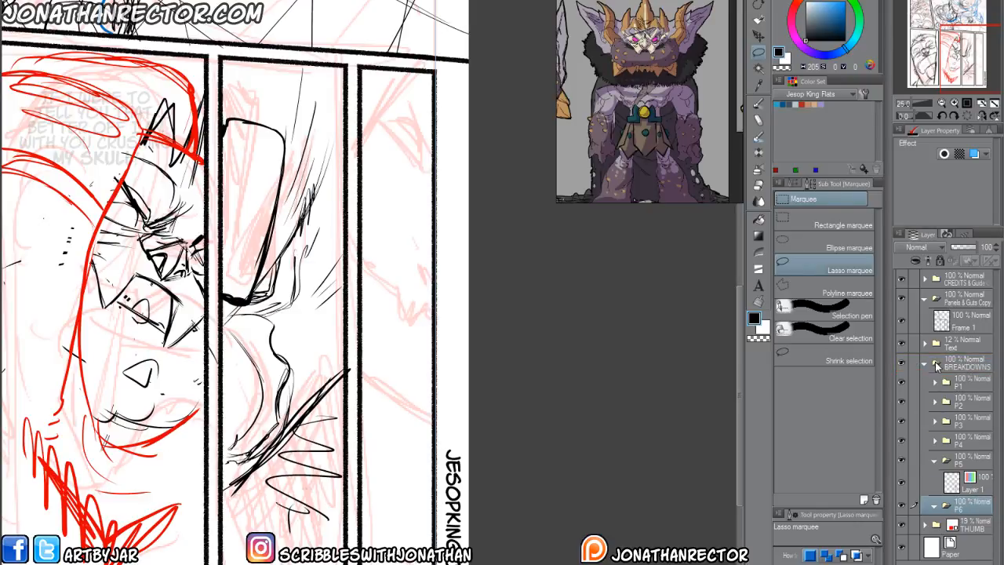
Paste the copied head into the P6 folder and move it over the last panel.
{"action": "key", "text": "ctrl+v"}
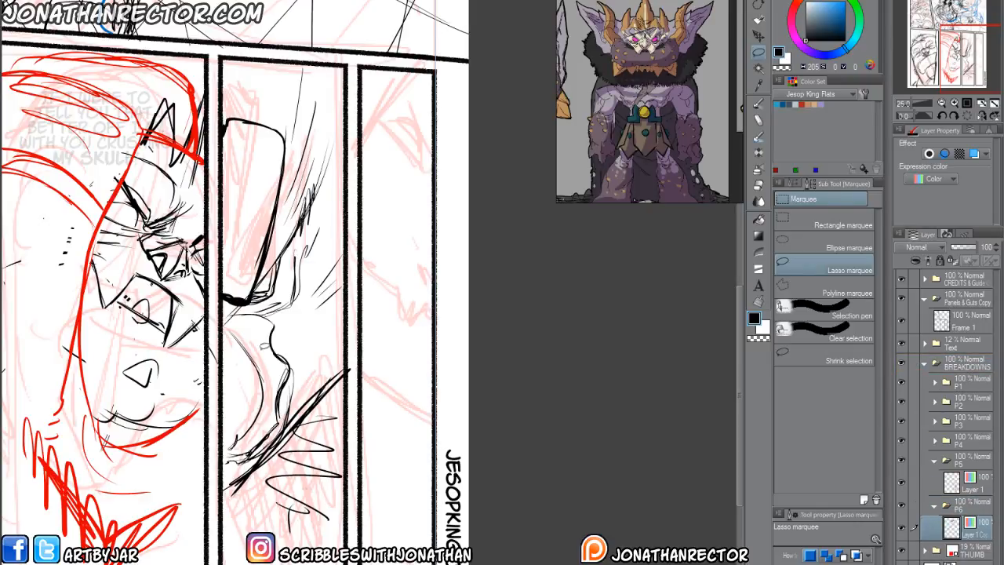
{"action": "key", "text": "k"}
{"action": "left_click_drag", "start_coordinate": [314, 94], "coordinate": [381, 522]}
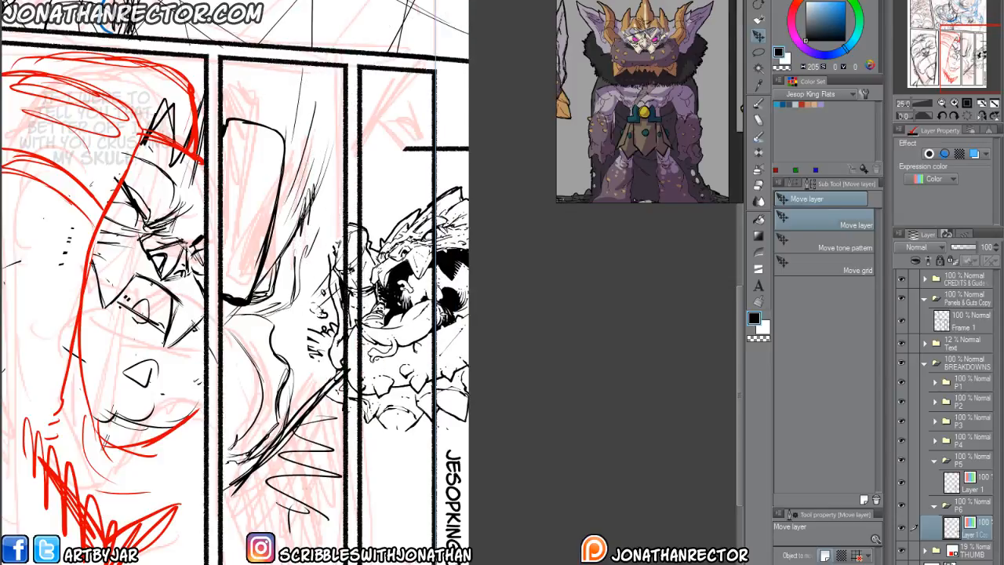
Flip the pasted head horizontally, then enlarge, rotate and position it so the face covers panel 6.
{"action": "left_click", "coordinate": [38, 2]}
{"action": "mouse_move", "coordinate": [68, 190]}
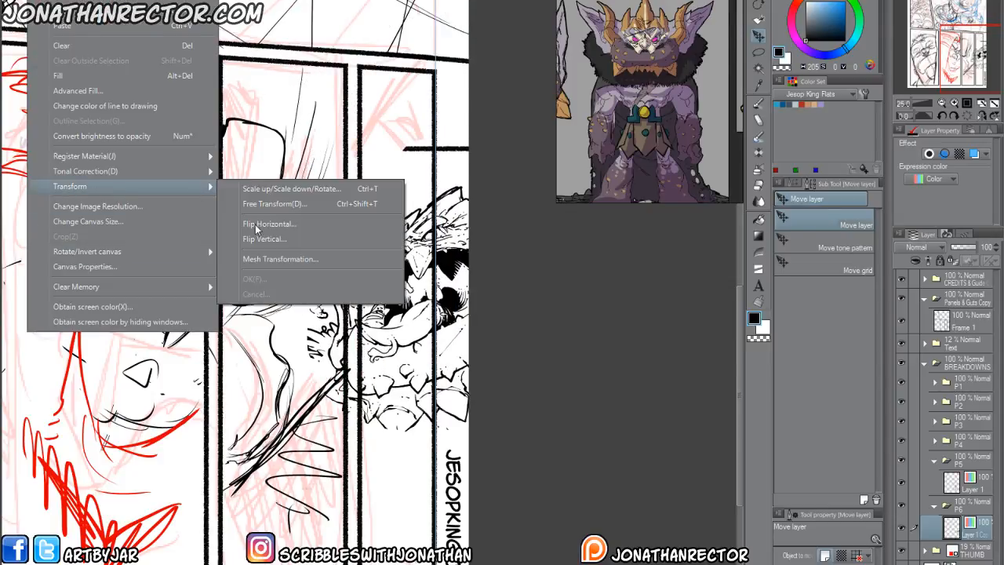
{"action": "left_click", "coordinate": [263, 204]}
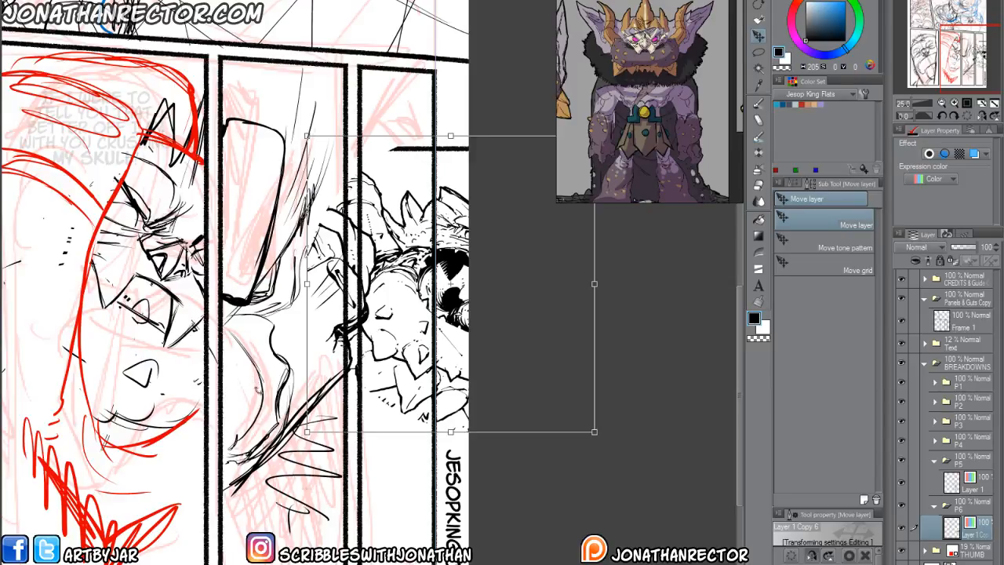
{"action": "scroll", "coordinate": [258, 391], "scroll_direction": "down", "scroll_amount": 2}
{"action": "left_click_drag", "start_coordinate": [272, 402], "coordinate": [198, 477]}
{"action": "left_click_drag", "start_coordinate": [290, 423], "coordinate": [243, 445]}
{"action": "left_click_drag", "start_coordinate": [202, 404], "coordinate": [211, 424]}
{"action": "left_click_drag", "start_coordinate": [337, 520], "coordinate": [346, 544]}
{"action": "mouse_move", "coordinate": [262, 455]}
{"action": "left_mouse_down"}
{"action": "mouse_move", "coordinate": [250, 465]}
{"action": "mouse_move", "coordinate": [258, 470]}
{"action": "left_mouse_up"}
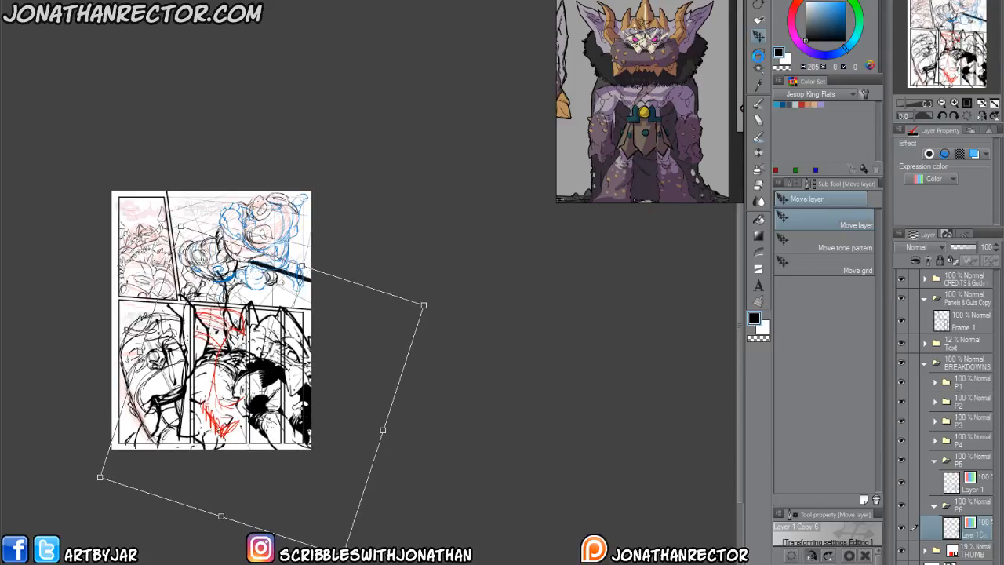
{"action": "key", "text": "Return"}
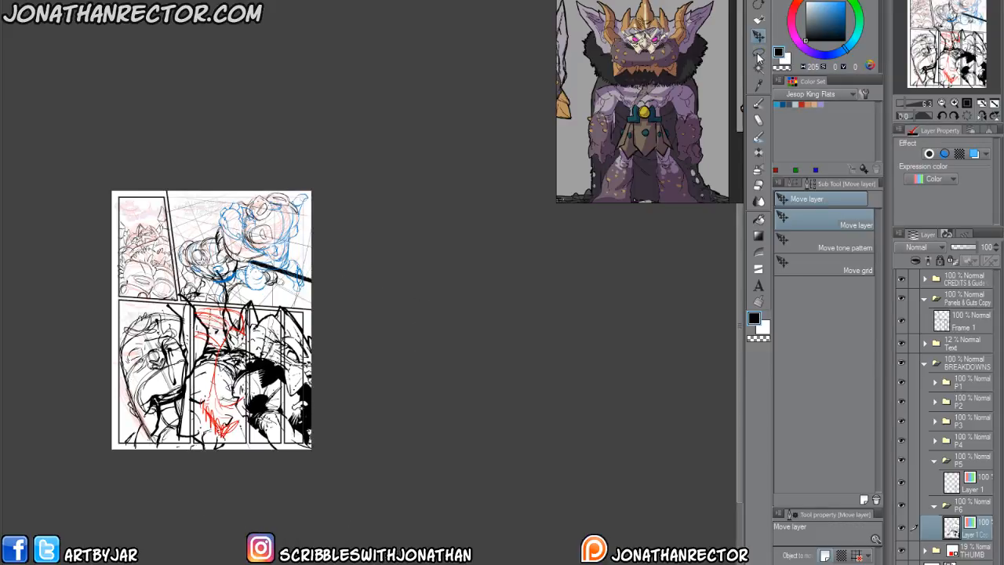
Outline panel 6 with a polyline selection and clear the pasted art outside it.
{"action": "left_click", "coordinate": [759, 53]}
{"action": "left_click", "coordinate": [796, 287]}
{"action": "left_click", "coordinate": [303, 311]}
{"action": "left_click", "coordinate": [304, 444]}
{"action": "left_click", "coordinate": [284, 444]}
{"action": "left_click", "coordinate": [284, 312]}
{"action": "left_click", "coordinate": [303, 312]}
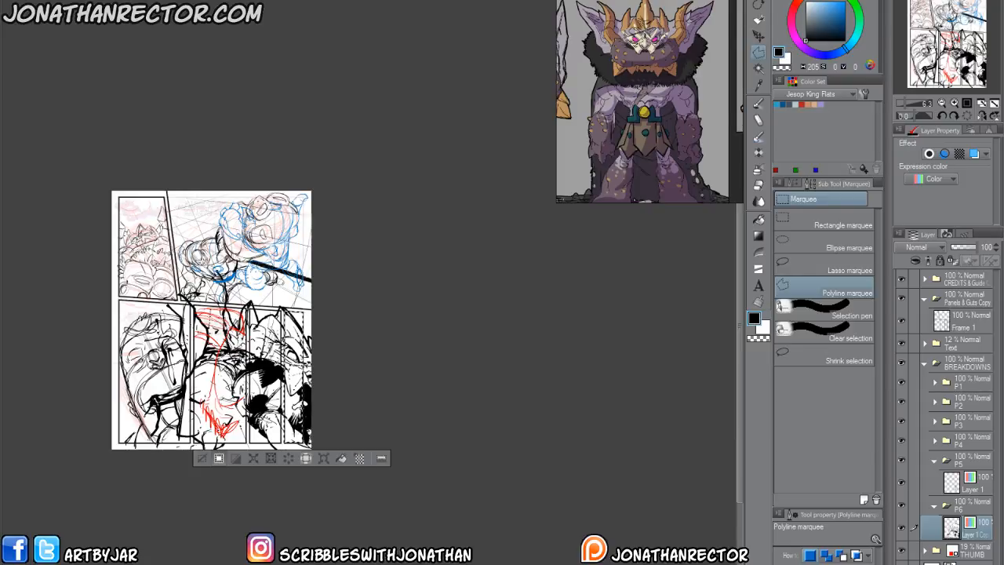
{"action": "left_click", "coordinate": [305, 459]}
Raise the opacity of the Text folder to 88%.
{"action": "scroll", "coordinate": [206, 455], "scroll_direction": "up", "scroll_amount": 3}
{"action": "scroll", "coordinate": [205, 461], "scroll_direction": "up", "scroll_amount": 5}
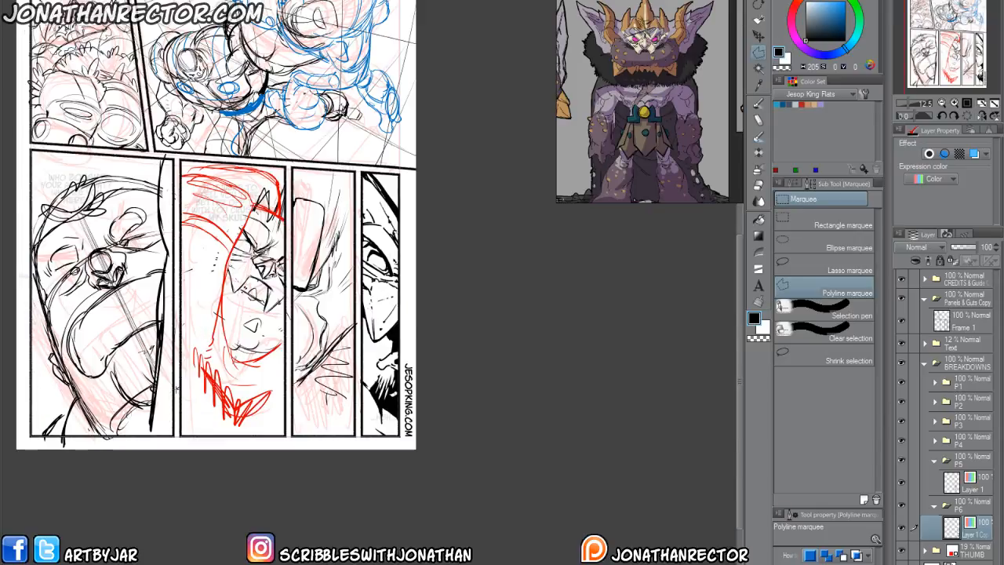
{"action": "scroll", "coordinate": [321, 489], "scroll_direction": "down", "scroll_amount": 5}
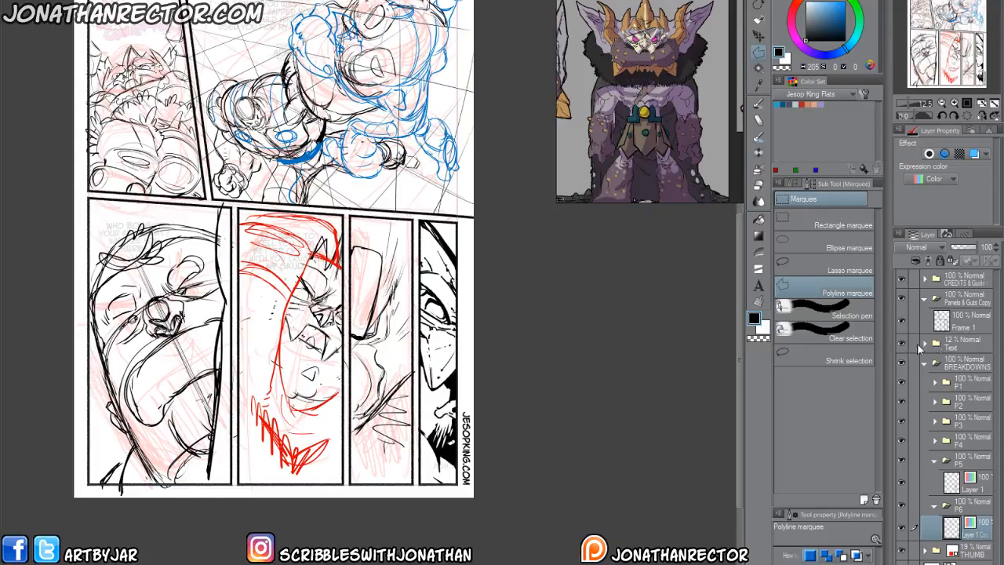
{"action": "left_click", "coordinate": [961, 343]}
{"action": "left_click_drag", "start_coordinate": [962, 248], "coordinate": [973, 251]}
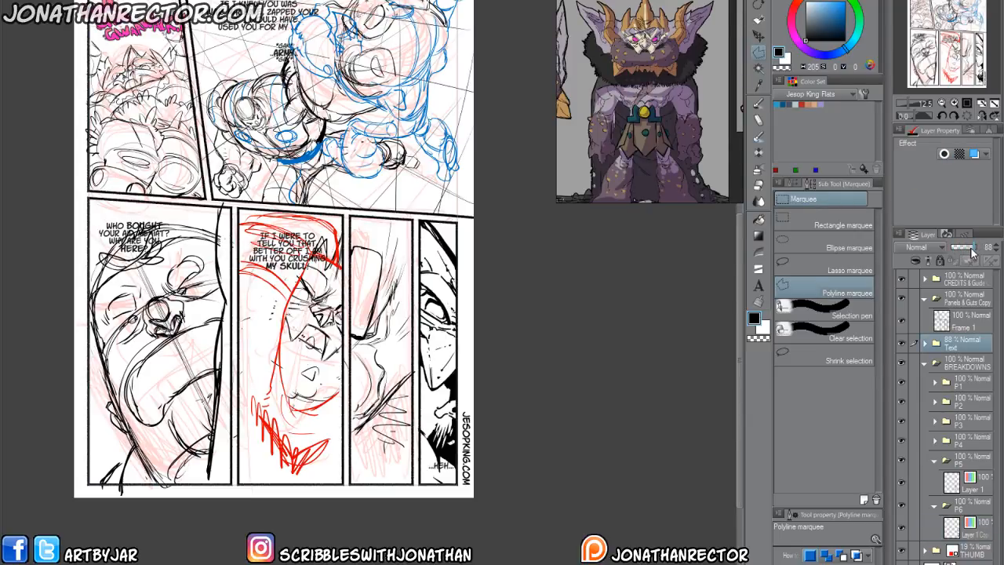
Lower the Text folder's opacity to 14% and collapse the BREAKDOWNS folder.
{"action": "left_click_drag", "start_coordinate": [973, 251], "coordinate": [892, 292]}
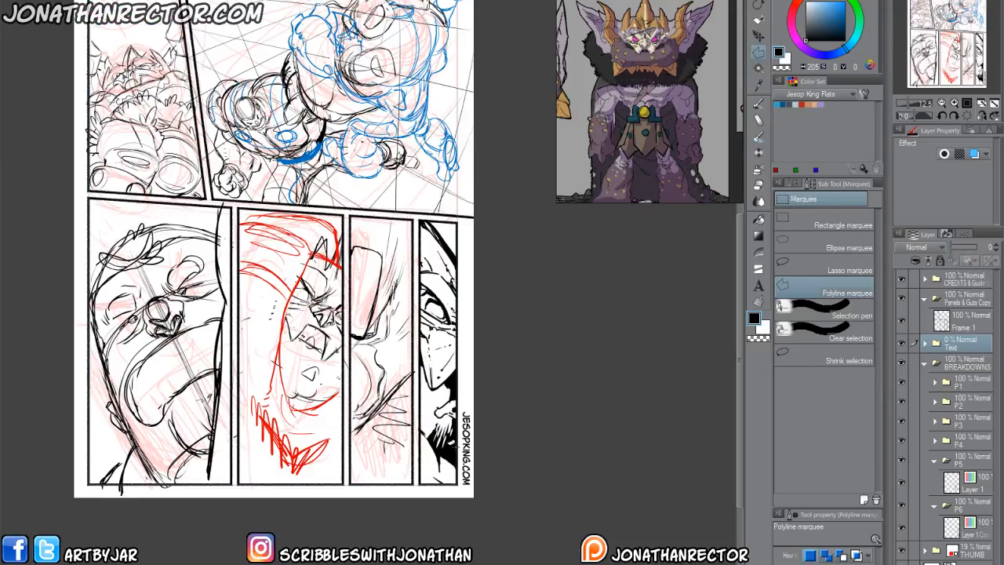
{"action": "left_click", "coordinate": [957, 249]}
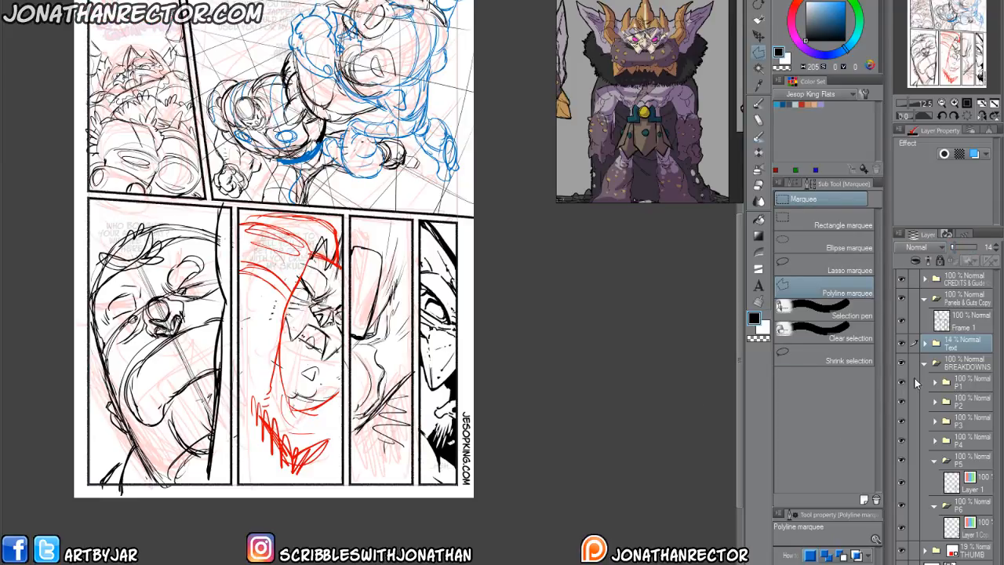
{"action": "left_click", "coordinate": [924, 363]}
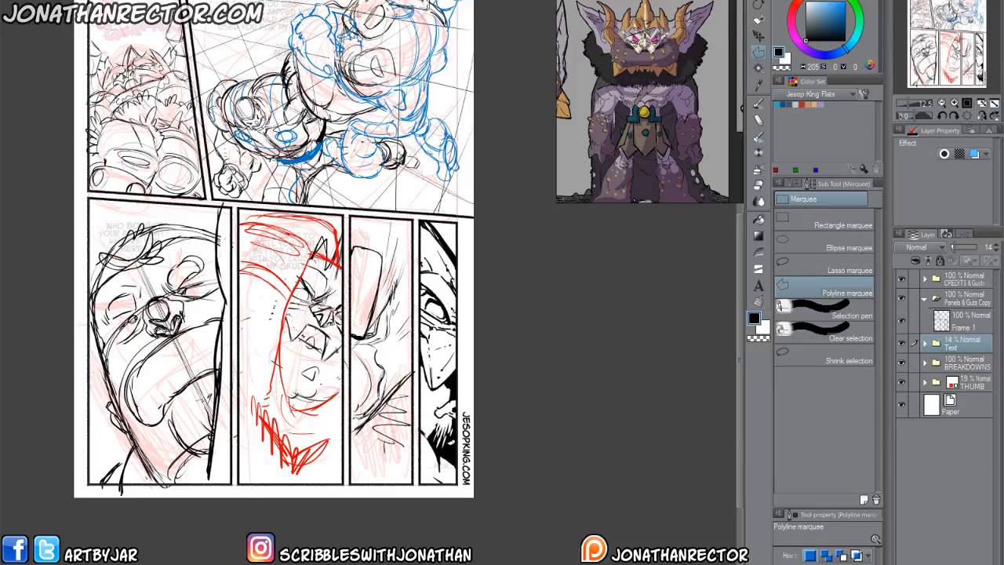
Close the inked reference page and return to the breakdown page.
{"action": "key", "text": "ctrl+w"}
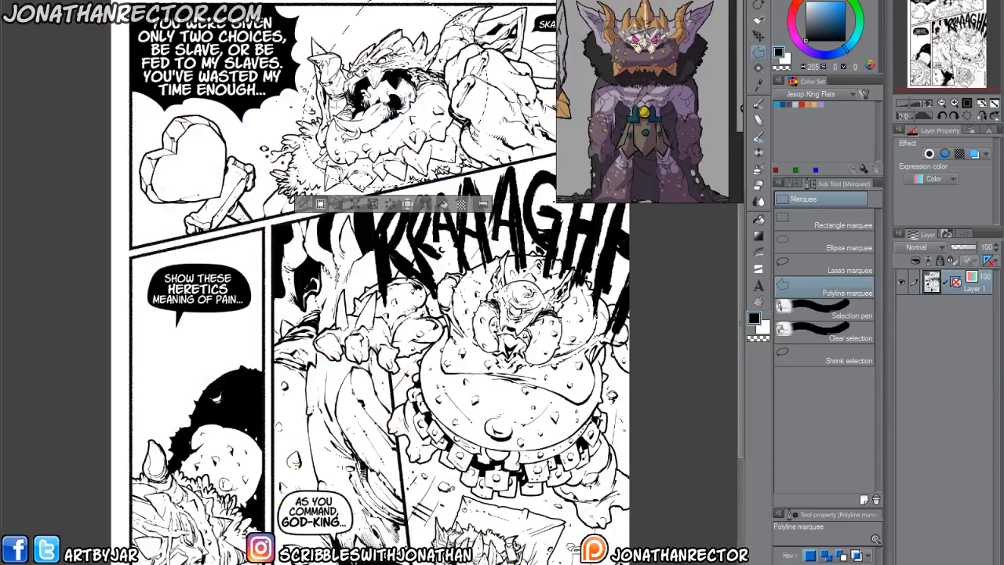
{"action": "key", "text": "ctrl+w"}
{"action": "left_click", "coordinate": [522, 204]}
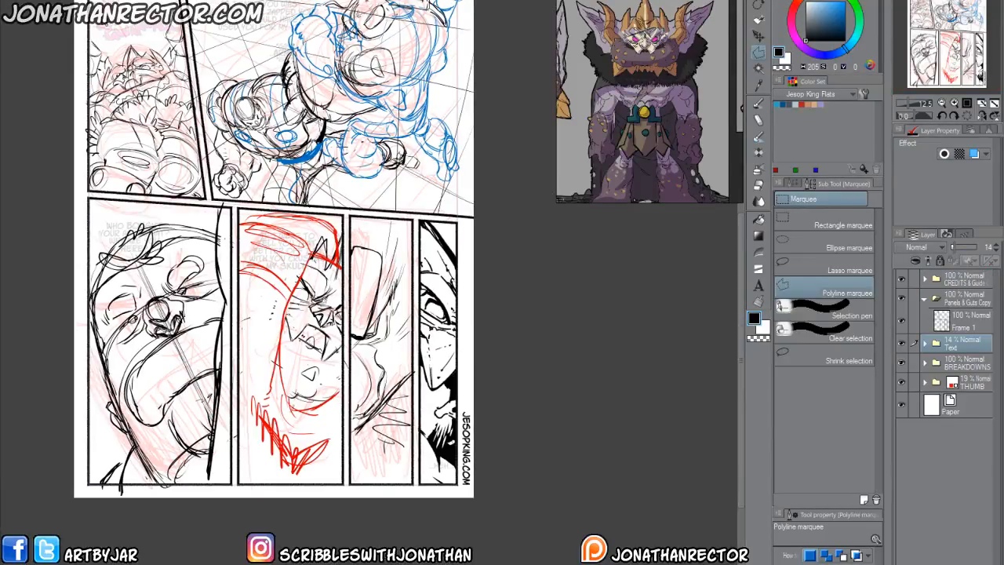
Open the next comic page's file from the 4Breakdowns folder of 001 - Diamonds and Doblins.
{"action": "key", "text": "ctrl+o"}
{"action": "scroll", "coordinate": [844, 538], "scroll_direction": "down", "scroll_amount": 1}
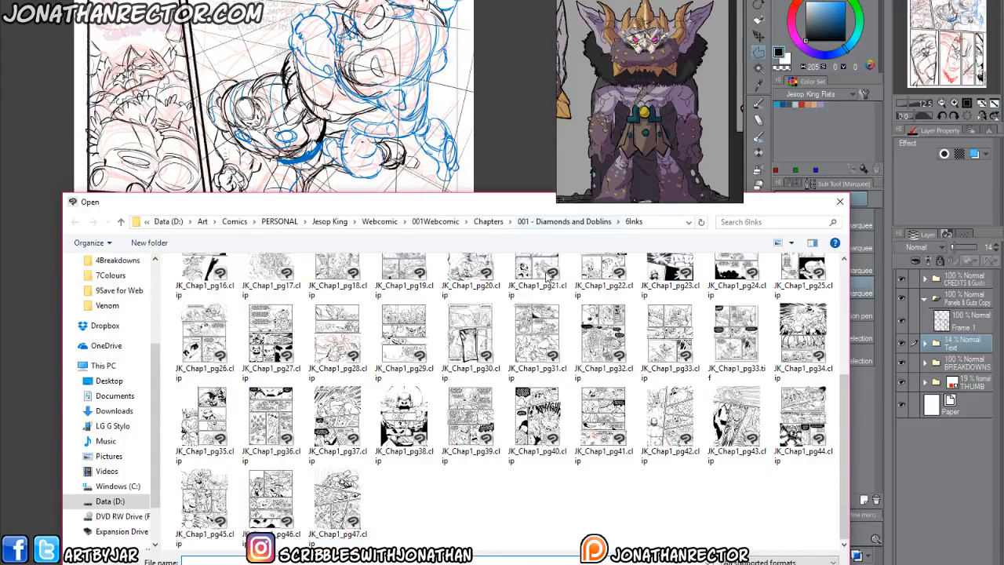
{"action": "left_click", "coordinate": [565, 221]}
{"action": "left_click", "coordinate": [201, 319]}
{"action": "double_click", "coordinate": [201, 322]}
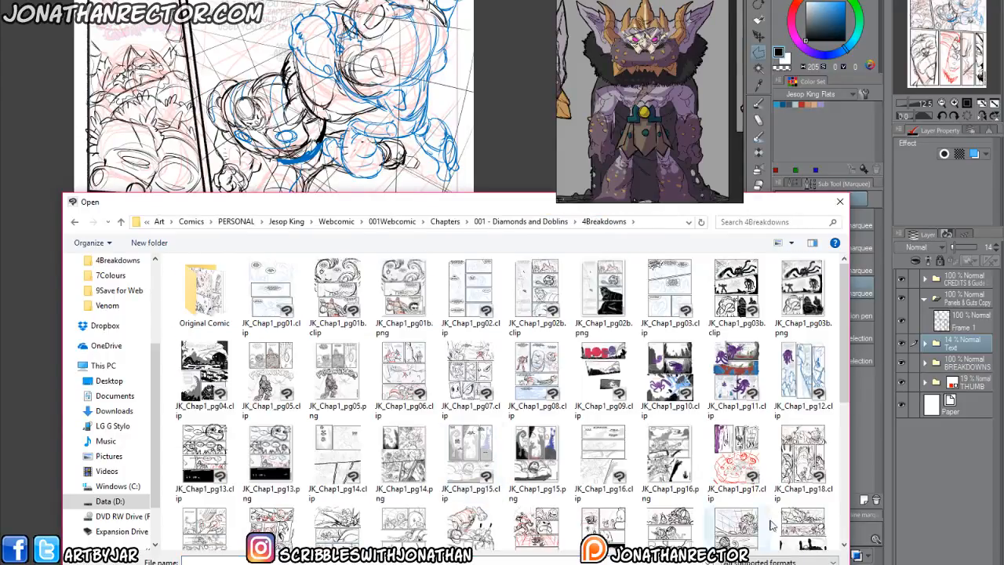
{"action": "scroll", "coordinate": [251, 439], "scroll_direction": "down", "scroll_amount": 5}
{"action": "double_click", "coordinate": [265, 514]}
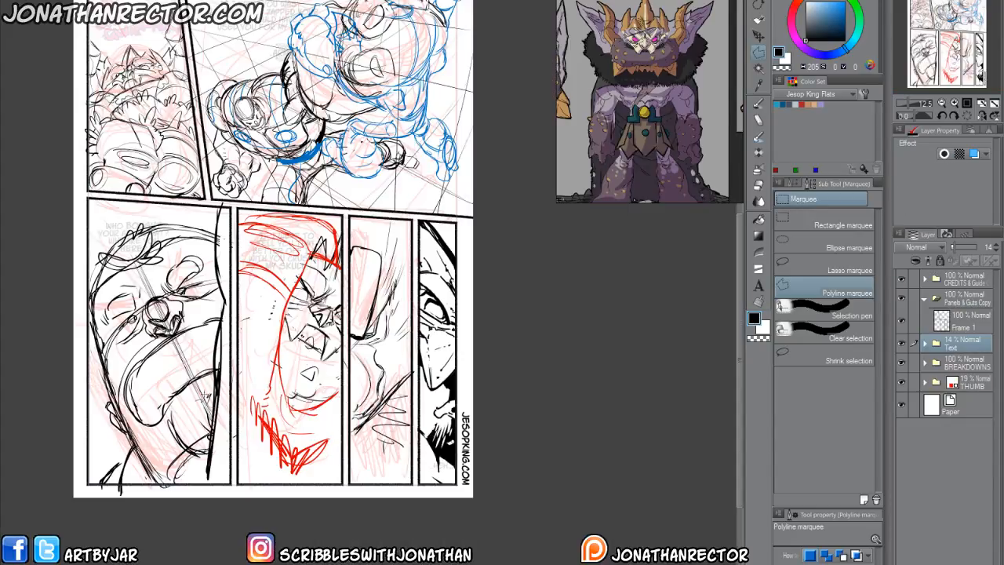
{"action": "left_click_drag", "start_coordinate": [208, 397], "coordinate": [239, 434]}
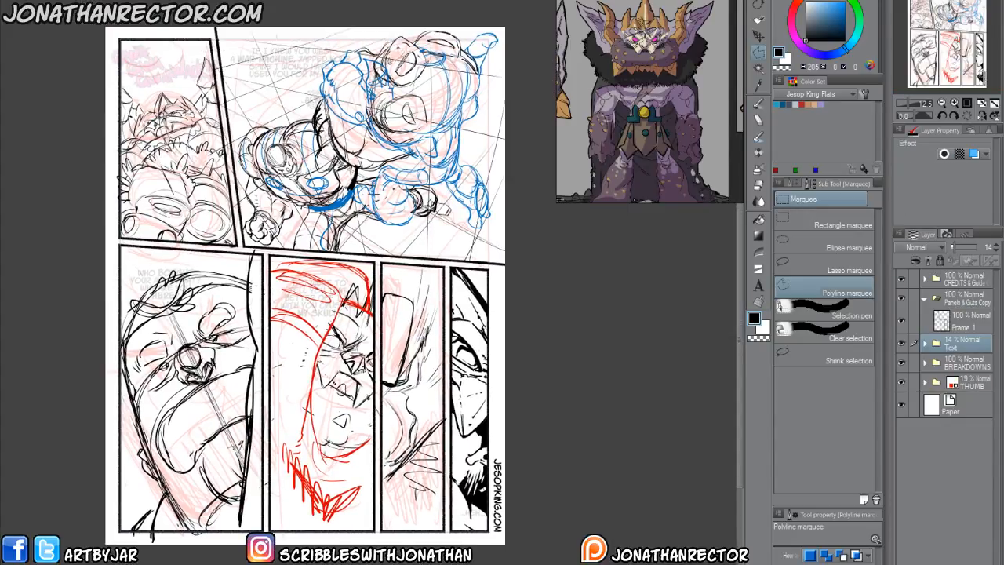
{"action": "left_click_drag", "start_coordinate": [194, 437], "coordinate": [187, 390]}
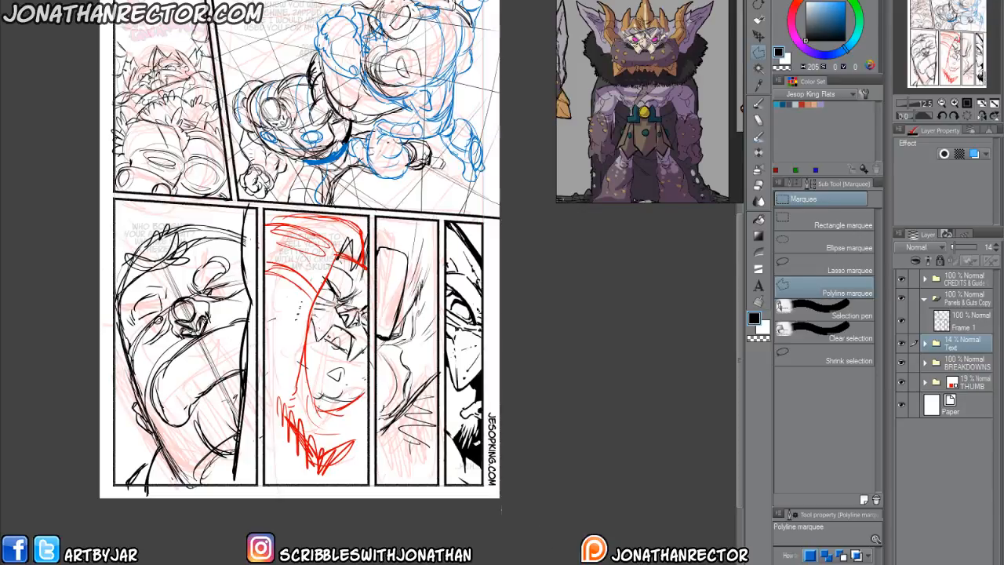
{"action": "left_click_drag", "start_coordinate": [345, 360], "coordinate": [400, 495]}
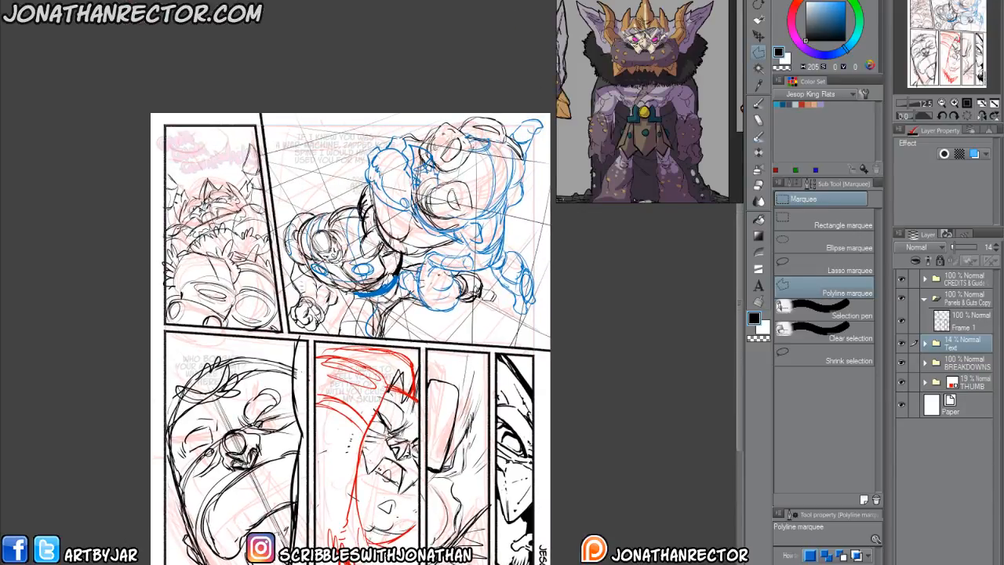
On the newly opened page, move the loose lettering layers into the Text folder and lower that folder's opacity to 14%.
{"action": "key", "text": "ctrl+Tab"}
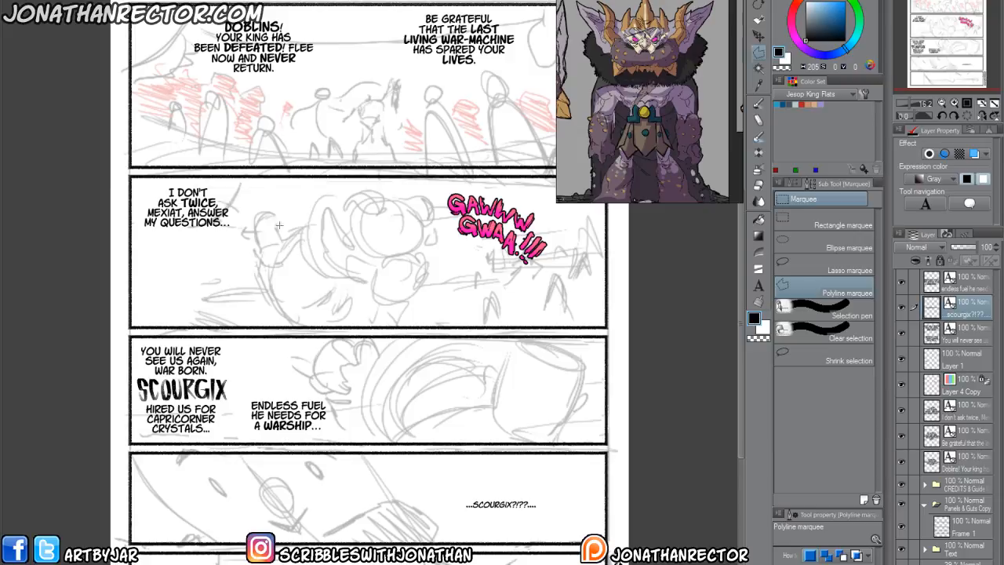
{"action": "left_click_drag", "start_coordinate": [361, 357], "coordinate": [312, 499]}
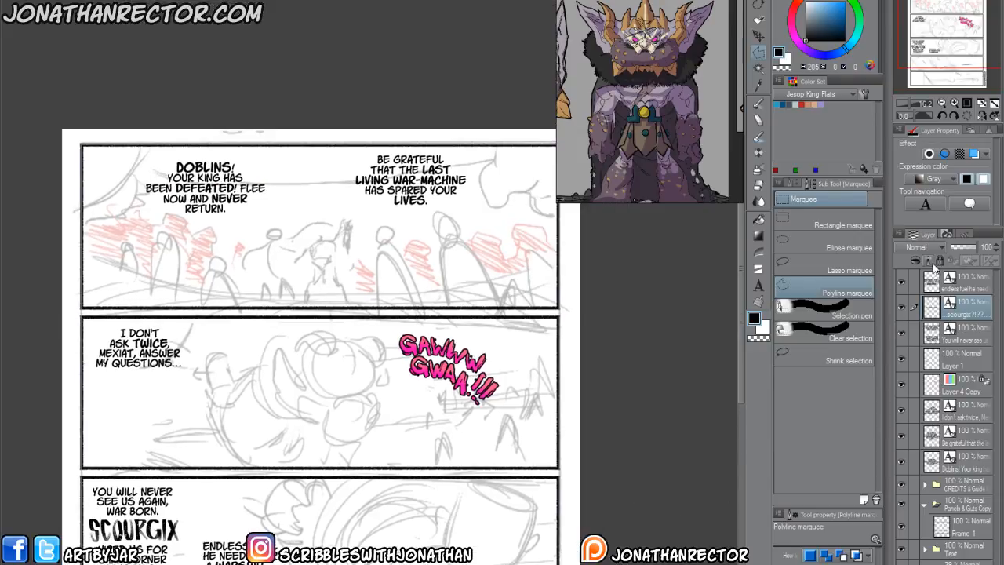
{"action": "left_click", "coordinate": [963, 290]}
{"action": "left_click", "coordinate": [964, 462], "text": "shift"}
{"action": "left_click_drag", "start_coordinate": [959, 464], "coordinate": [950, 550]}
{"action": "left_click", "coordinate": [963, 343]}
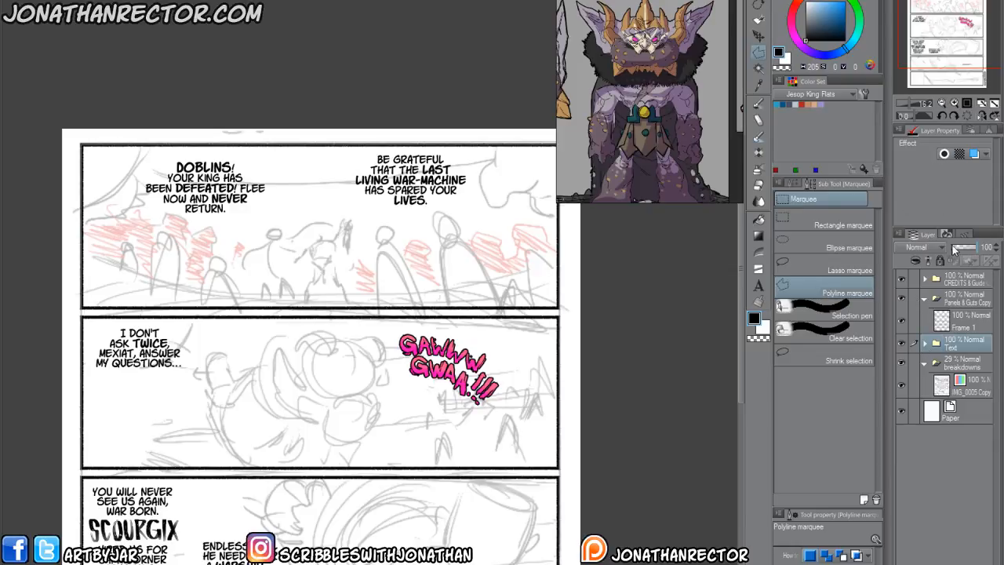
{"action": "left_click_drag", "start_coordinate": [951, 245], "coordinate": [955, 245]}
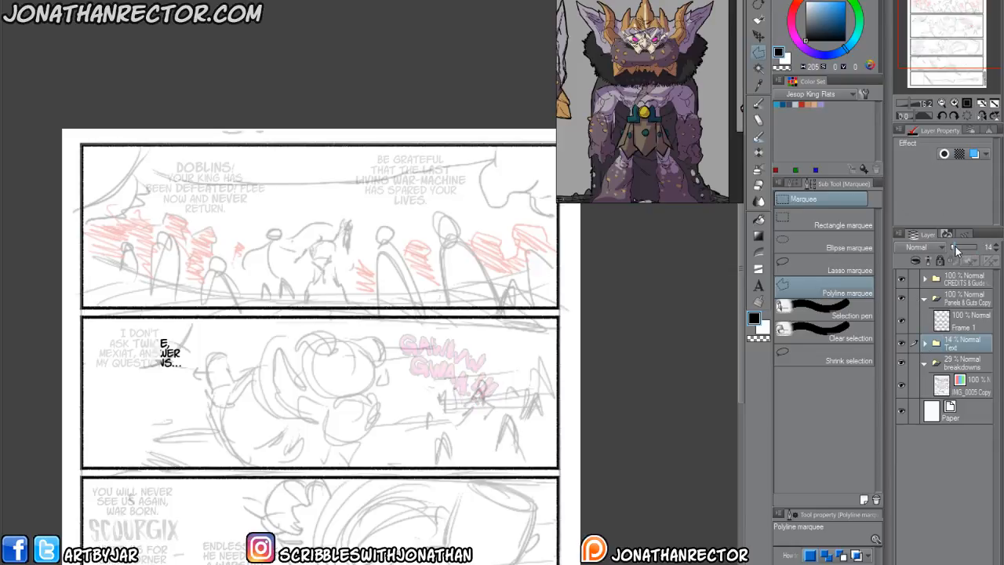
Rename the breakdowns folder as THUMB and collapse it.
{"action": "left_click", "coordinate": [954, 369]}
{"action": "double_click", "coordinate": [955, 369]}
{"action": "type", "text": "THUMB"}
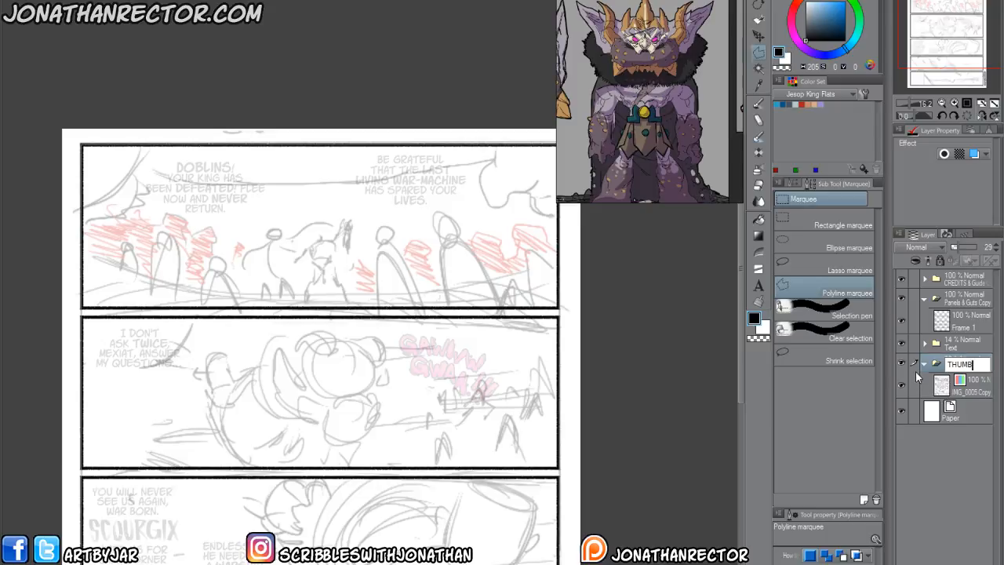
{"action": "key", "text": "Return"}
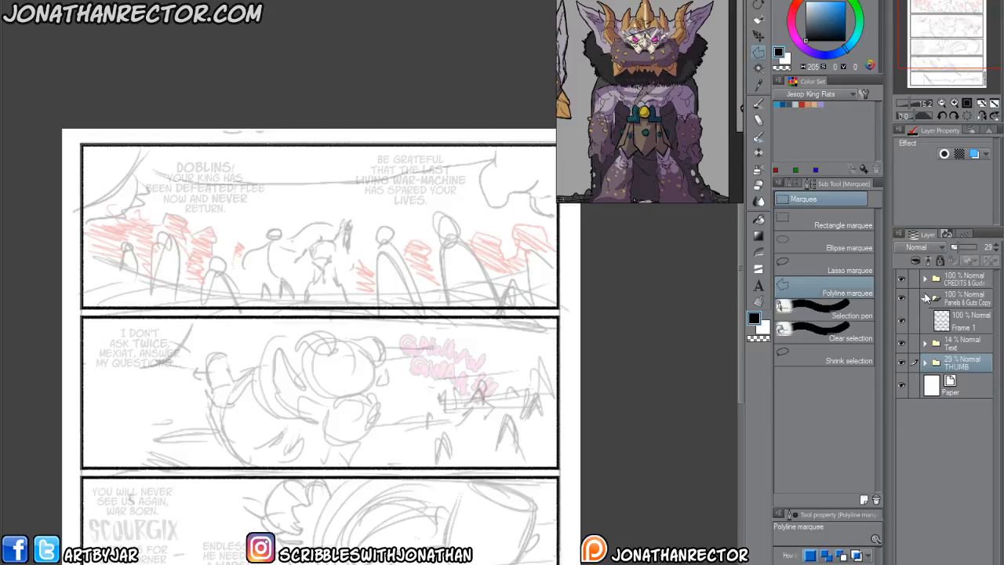
Set up a folder named BREAKDOWNS between the Text and THUMB folders.
{"action": "left_click", "coordinate": [948, 234]}
{"action": "left_click", "coordinate": [973, 234]}
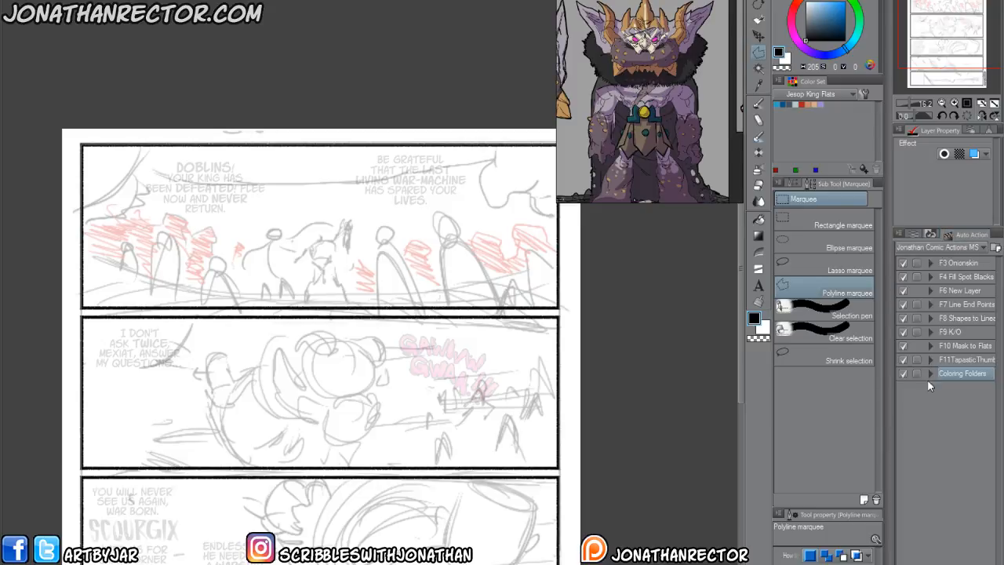
{"action": "left_click", "coordinate": [914, 235]}
{"action": "double_click", "coordinate": [959, 368]}
{"action": "type", "text": "BREAKDOWNS"}
Select the panel folders from P1 onward and nest them inside the BREAKDOWNS folder.
{"action": "left_click", "coordinate": [934, 382]}
{"action": "left_click", "coordinate": [959, 559], "text": "shift"}
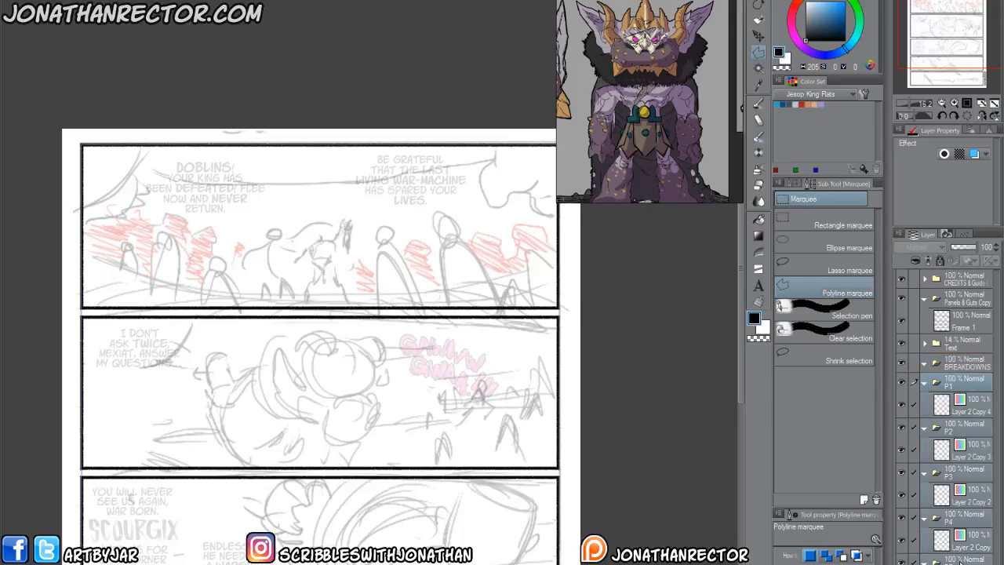
{"action": "left_click_drag", "start_coordinate": [955, 379], "coordinate": [955, 367]}
{"action": "left_click_drag", "start_coordinate": [288, 494], "coordinate": [283, 276]}
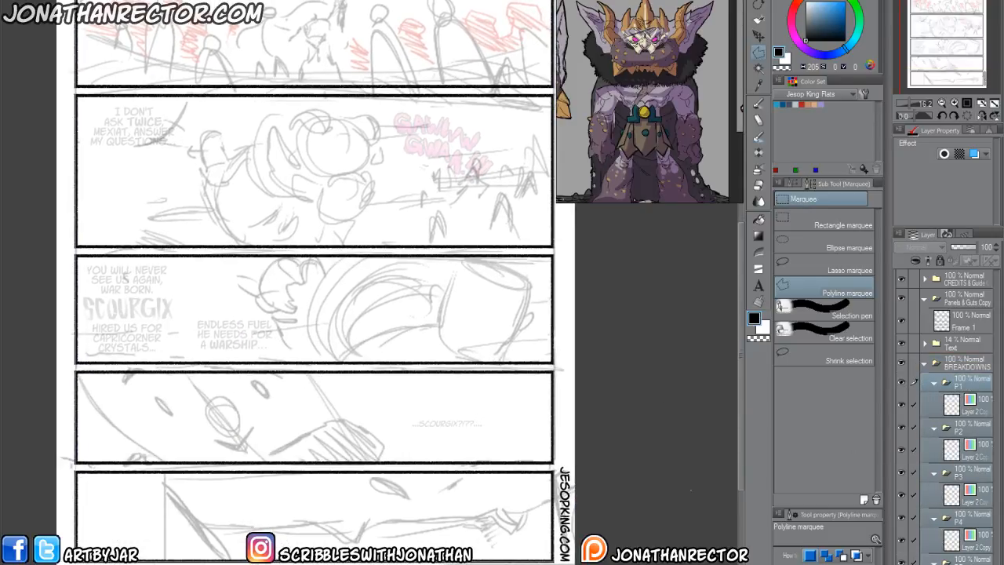
On the P1 folder's layer, paint the black torso and legs of the central standing figure in panel 1 with the Silhouette brush.
{"action": "left_click", "coordinate": [974, 410]}
{"action": "left_click_drag", "start_coordinate": [267, 350], "coordinate": [347, 457]}
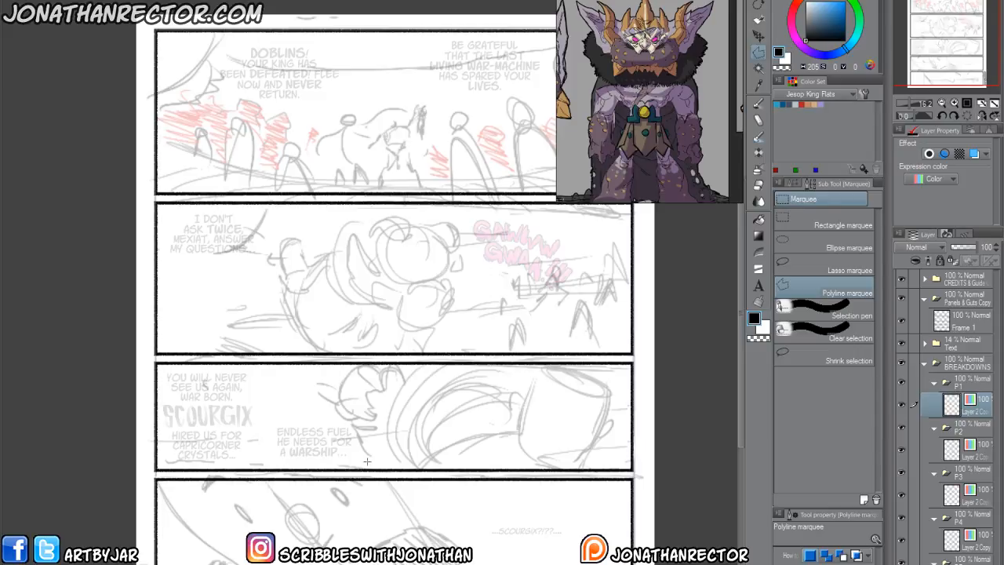
{"action": "left_click_drag", "start_coordinate": [333, 405], "coordinate": [293, 468]}
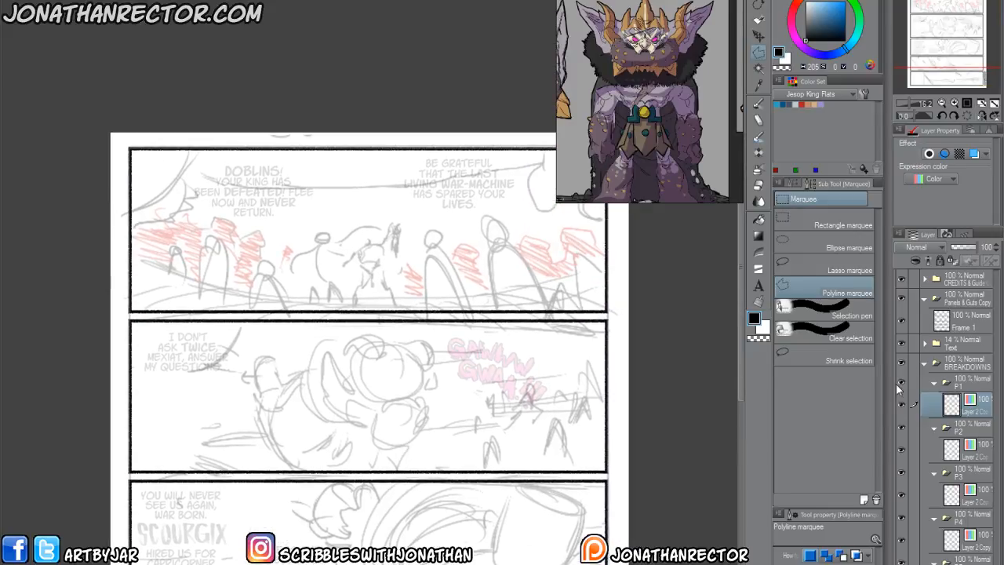
{"action": "left_click_drag", "start_coordinate": [558, 373], "coordinate": [549, 407]}
{"action": "key", "text": "p"}
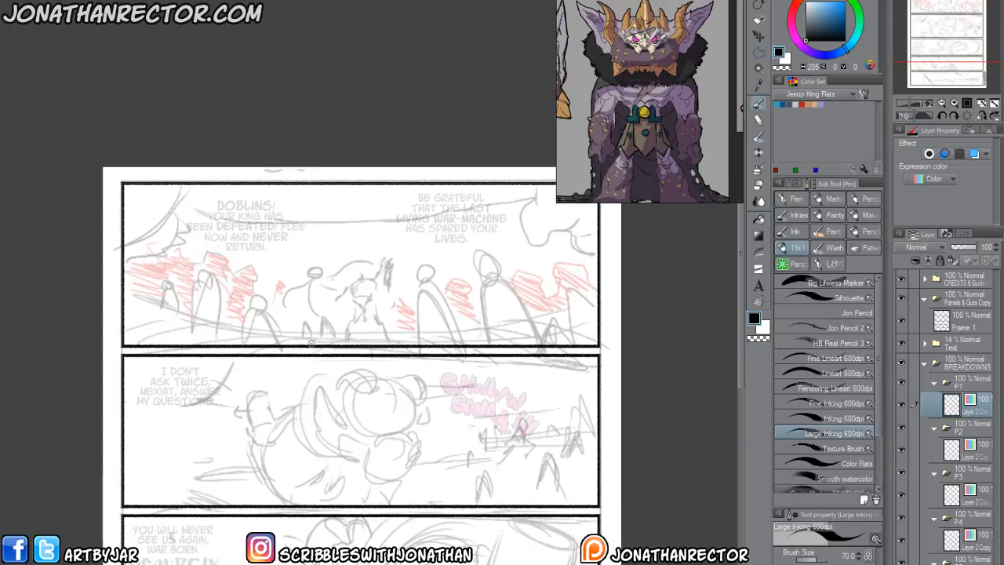
{"action": "left_click", "coordinate": [804, 300]}
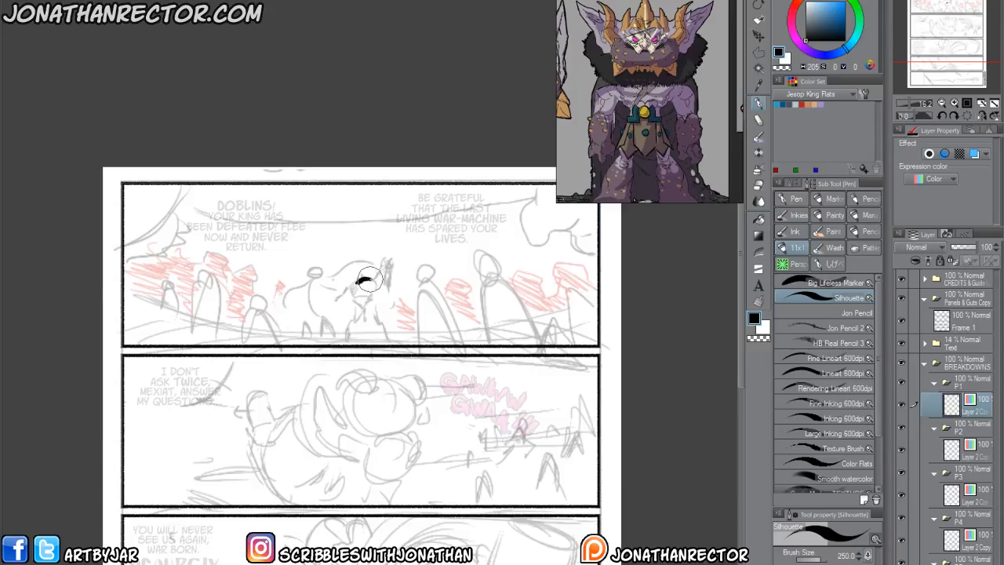
{"action": "left_click_drag", "start_coordinate": [361, 293], "coordinate": [349, 288]}
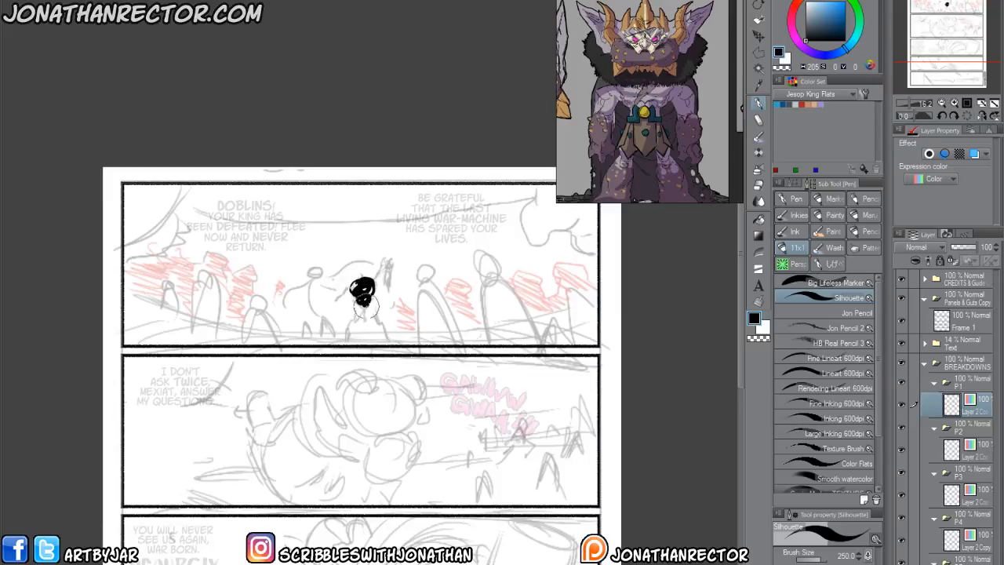
{"action": "left_click_drag", "start_coordinate": [362, 296], "coordinate": [354, 304]}
{"action": "mouse_move", "coordinate": [355, 321]}
{"action": "left_mouse_down"}
{"action": "mouse_move", "coordinate": [355, 339]}
{"action": "mouse_move", "coordinate": [374, 319]}
{"action": "mouse_move", "coordinate": [379, 338]}
{"action": "left_mouse_up"}
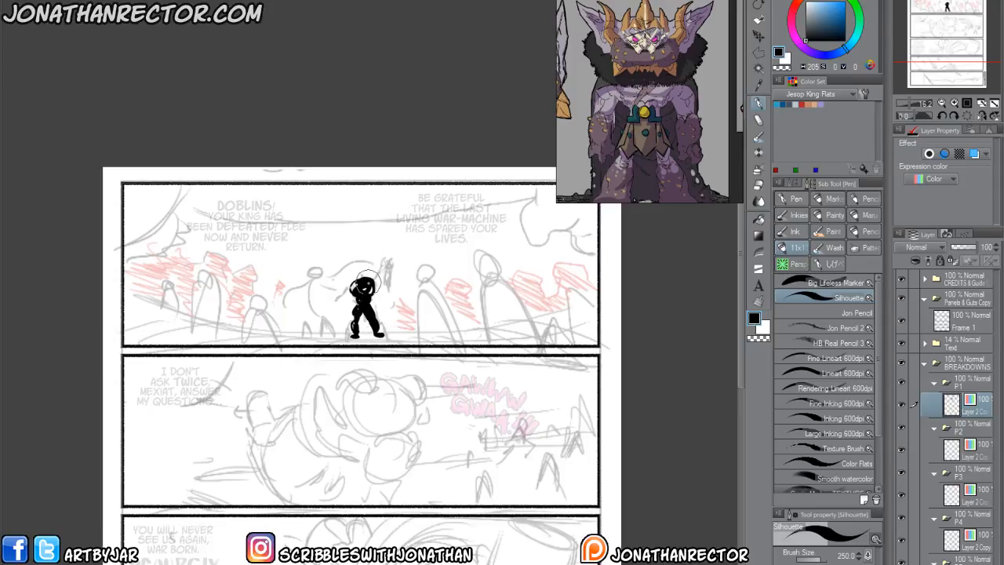
Add the silhouette figure's arms, one hanging and one raised with an open hand, and refine the raised hand's shape.
{"action": "mouse_move", "coordinate": [372, 279]}
{"action": "left_mouse_down"}
{"action": "mouse_move", "coordinate": [388, 263]}
{"action": "mouse_move", "coordinate": [350, 281]}
{"action": "mouse_move", "coordinate": [339, 309]}
{"action": "mouse_move", "coordinate": [360, 271]}
{"action": "mouse_move", "coordinate": [354, 260]}
{"action": "left_mouse_up"}
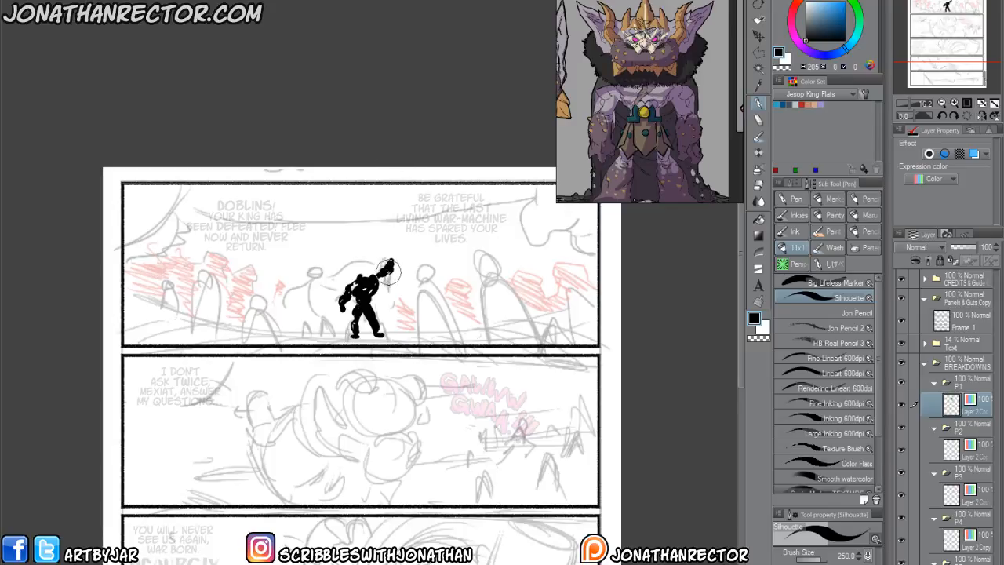
{"action": "mouse_move", "coordinate": [394, 277]}
{"action": "left_mouse_down"}
{"action": "mouse_move", "coordinate": [387, 285]}
{"action": "mouse_move", "coordinate": [394, 275]}
{"action": "left_mouse_up"}
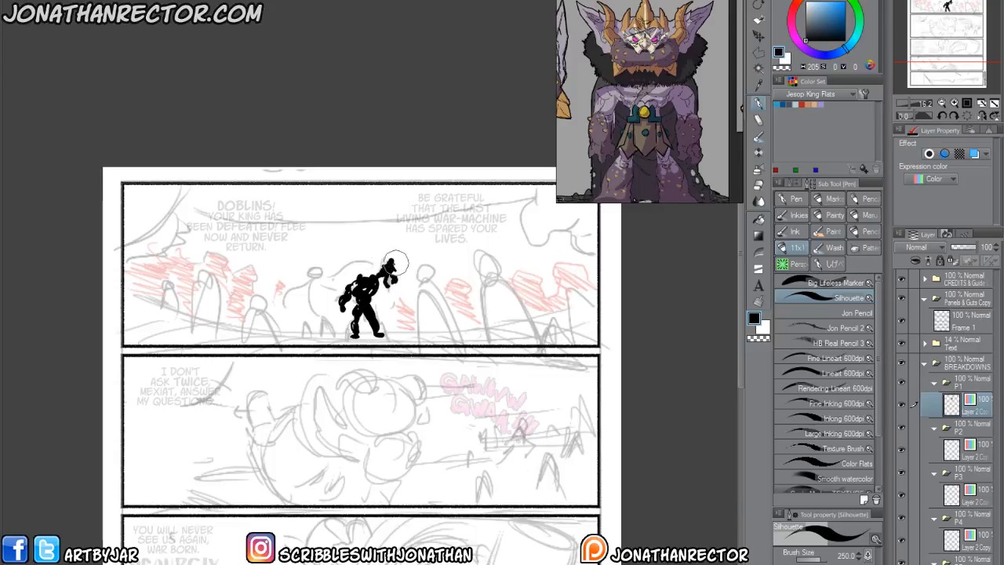
{"action": "key", "text": "e"}
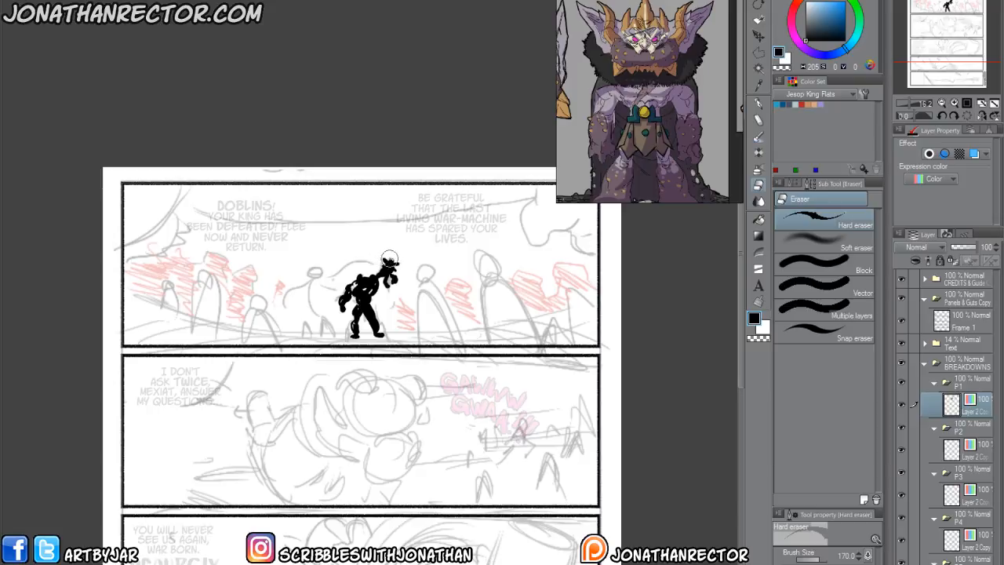
{"action": "key", "text": "p"}
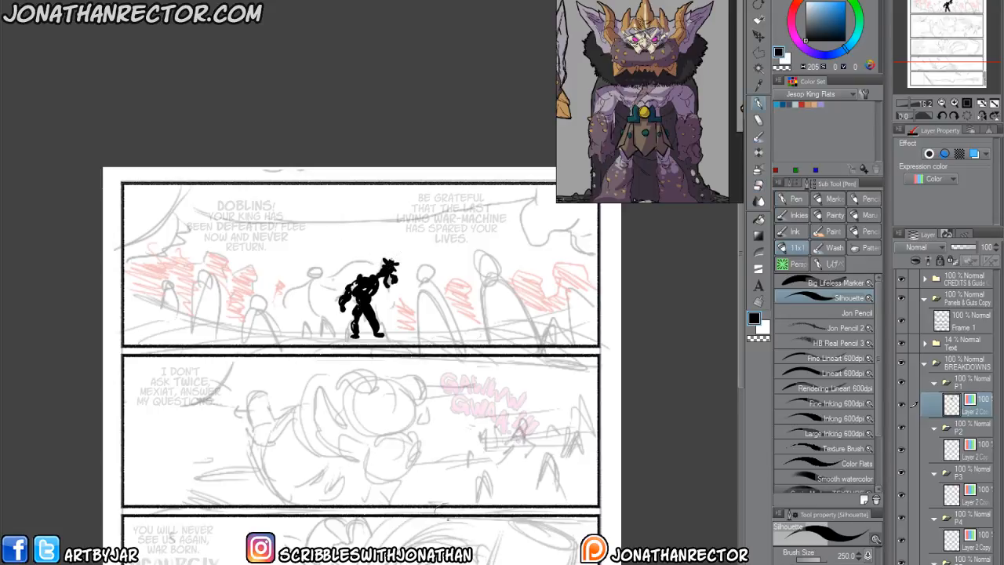
With the Silhouette brush at size 100, draw the curved flowing strands trailing behind the figure's back.
{"action": "left_click_drag", "start_coordinate": [308, 319], "coordinate": [325, 320]}
{"action": "left_click_drag", "start_coordinate": [347, 281], "coordinate": [348, 284]}
{"action": "key", "text": "e"}
{"action": "key", "text": "p"}
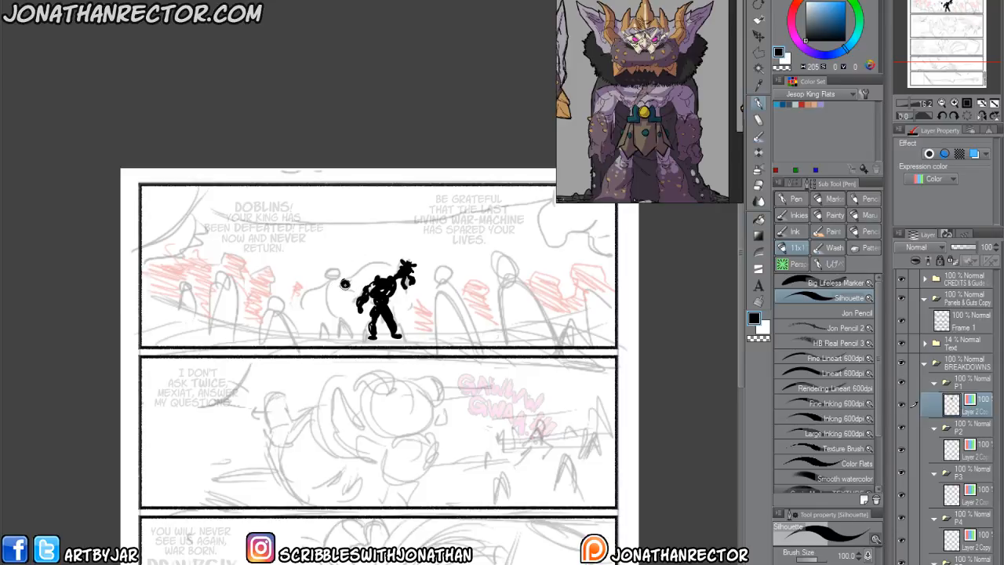
{"action": "left_click_drag", "start_coordinate": [351, 287], "coordinate": [387, 262]}
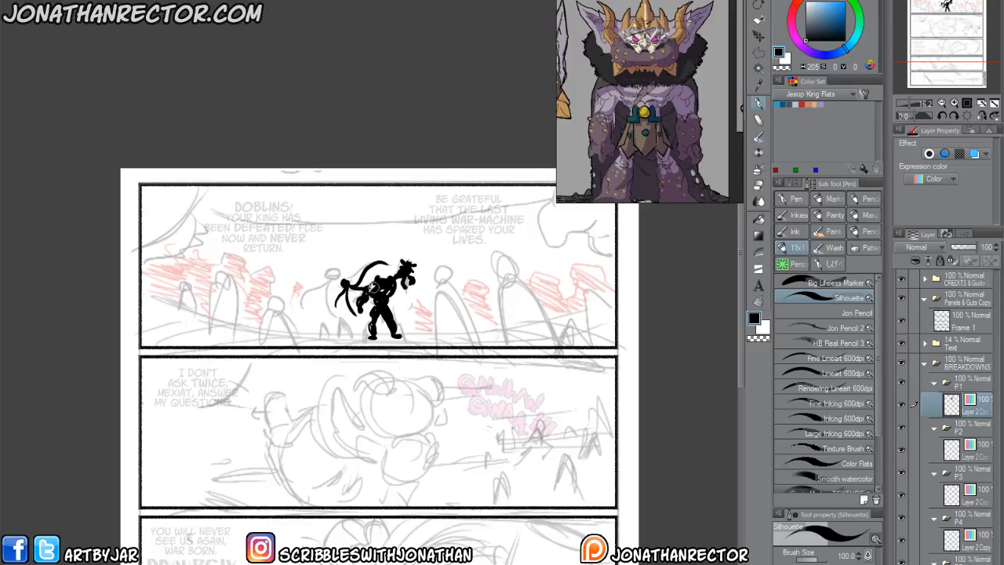
{"action": "left_click_drag", "start_coordinate": [342, 302], "coordinate": [350, 331]}
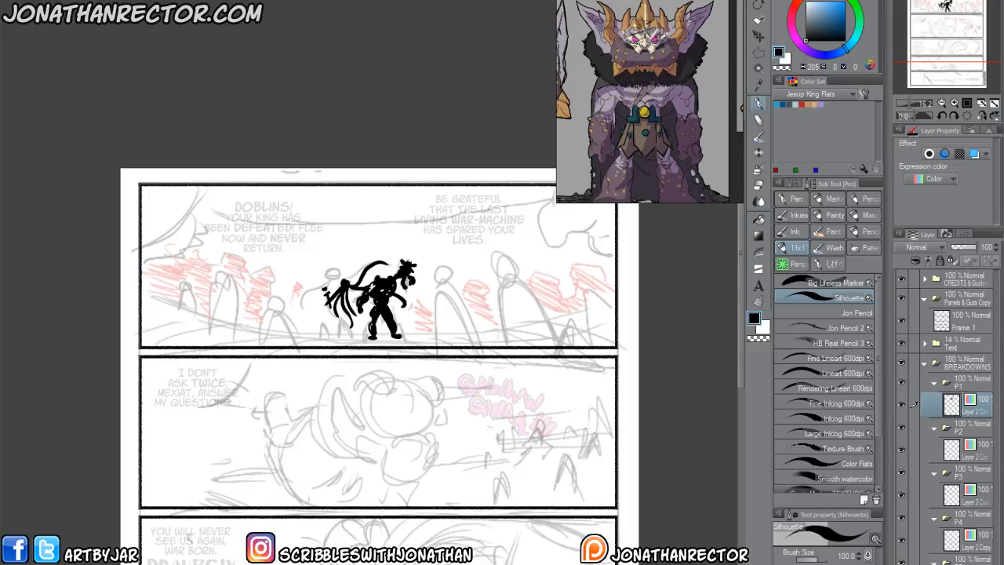
Paint a small, jagged black shape on the ground beside the silhouette figure's legs in panel 1.
{"action": "left_click_drag", "start_coordinate": [376, 327], "coordinate": [369, 331]}
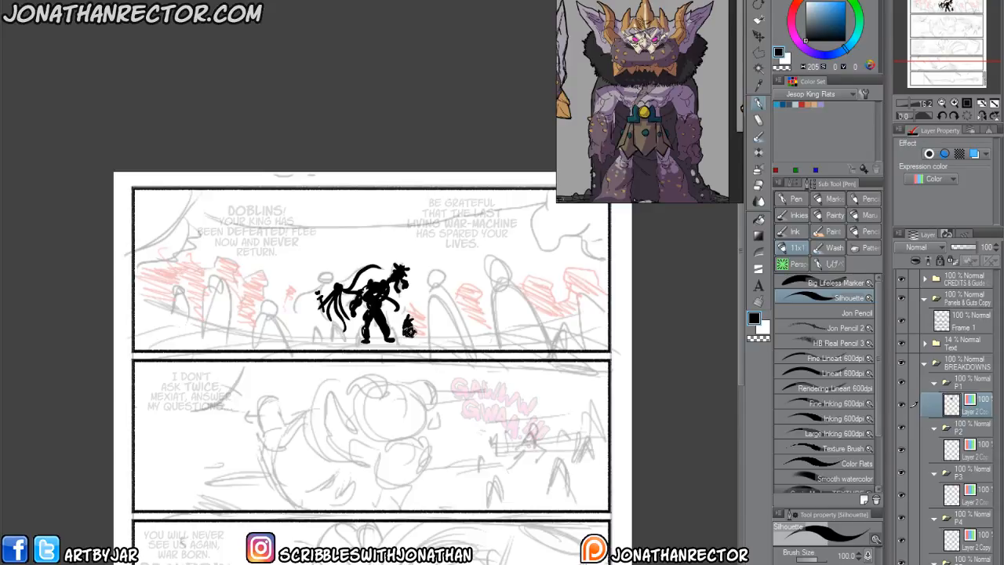
{"action": "key", "text": "e"}
{"action": "key", "text": "p"}
{"action": "left_click_drag", "start_coordinate": [399, 321], "coordinate": [401, 331]}
{"action": "left_click_drag", "start_coordinate": [276, 374], "coordinate": [278, 387]}
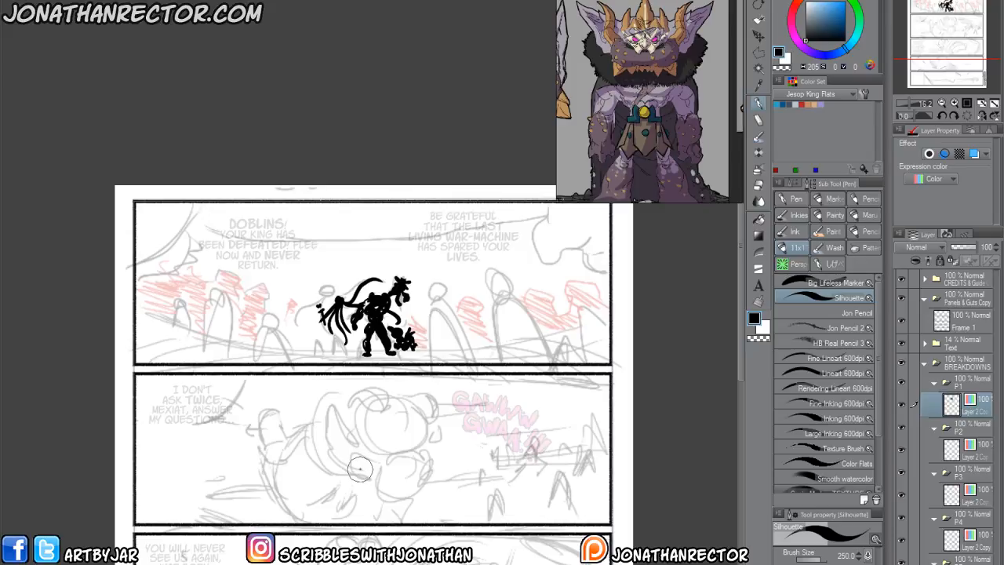
On a new layer in the P1 folder, draw a curved ground line across panel 1 under the central silhouette's feet.
{"action": "key", "text": "ctrl+shift+n"}
{"action": "left_click_drag", "start_coordinate": [267, 412], "coordinate": [288, 424]}
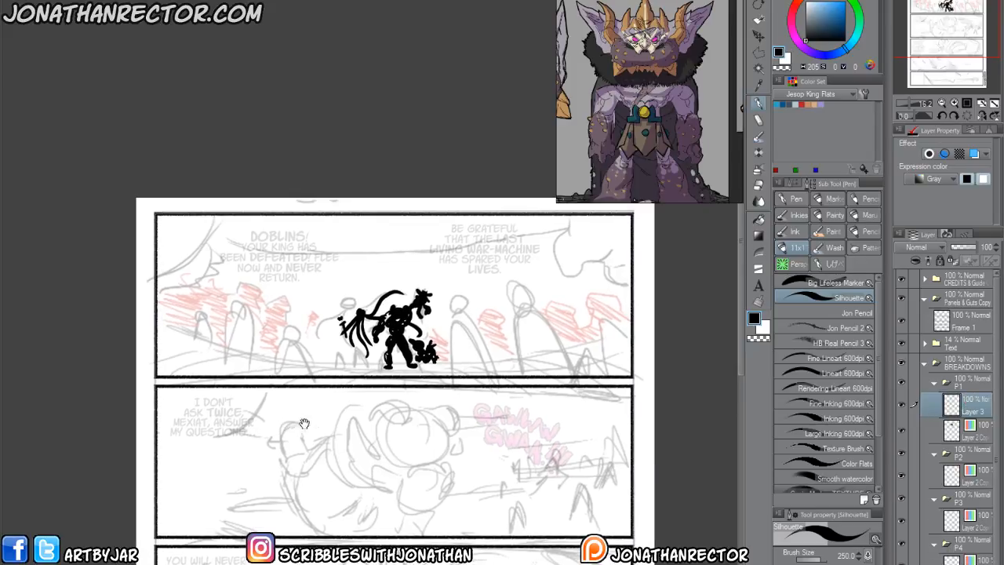
{"action": "mouse_move", "coordinate": [406, 365]}
{"action": "left_mouse_down"}
{"action": "mouse_move", "coordinate": [633, 338]}
{"action": "mouse_move", "coordinate": [355, 365]}
{"action": "mouse_move", "coordinate": [161, 345]}
{"action": "mouse_move", "coordinate": [329, 366]}
{"action": "left_mouse_up"}
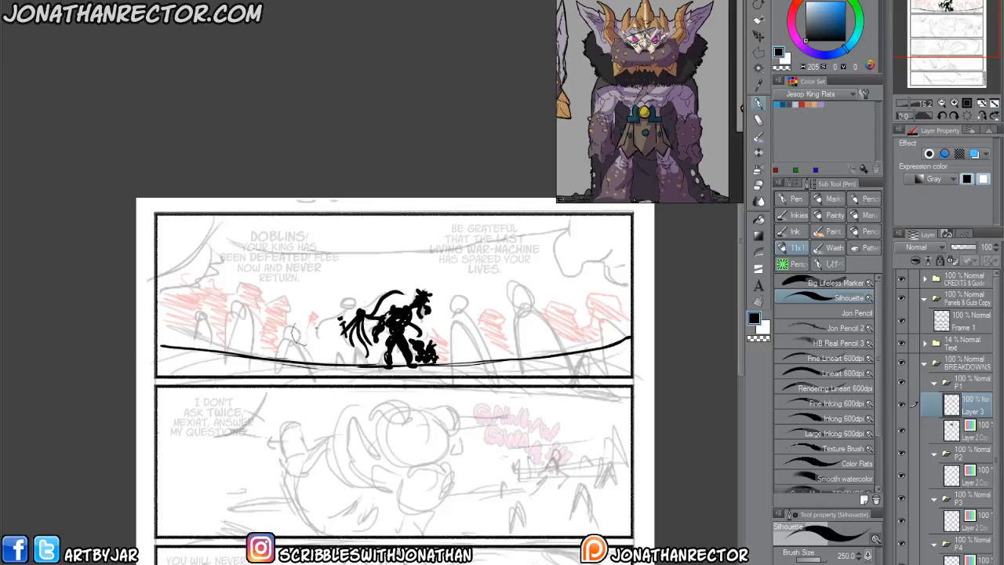
{"action": "left_click_drag", "start_coordinate": [439, 350], "coordinate": [420, 343]}
On another new layer, paint a small hunched black figure with spread legs and a pointed ear behind the central silhouette.
{"action": "key", "text": "ctrl+shift+n"}
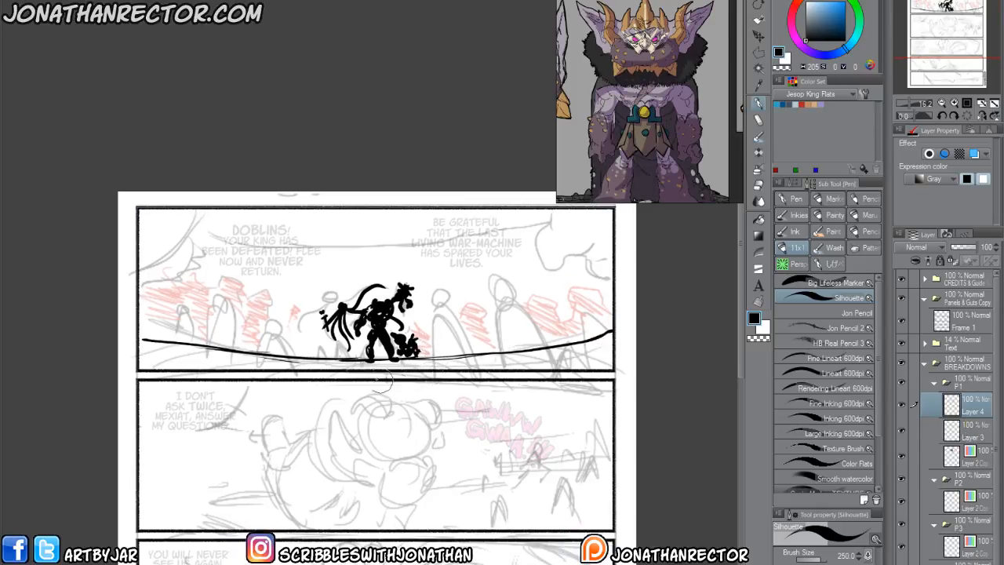
{"action": "mouse_move", "coordinate": [288, 324]}
{"action": "left_mouse_down"}
{"action": "mouse_move", "coordinate": [267, 318]}
{"action": "mouse_move", "coordinate": [277, 324]}
{"action": "left_mouse_up"}
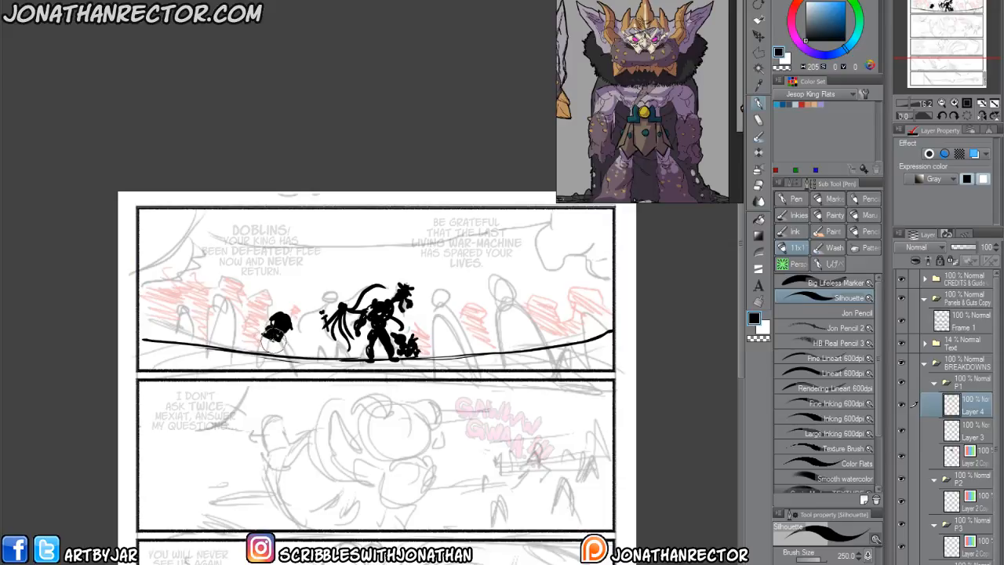
{"action": "mouse_move", "coordinate": [281, 339]}
{"action": "left_mouse_down"}
{"action": "mouse_move", "coordinate": [292, 362]}
{"action": "mouse_move", "coordinate": [276, 368]}
{"action": "mouse_move", "coordinate": [260, 343]}
{"action": "mouse_move", "coordinate": [246, 357]}
{"action": "left_mouse_up"}
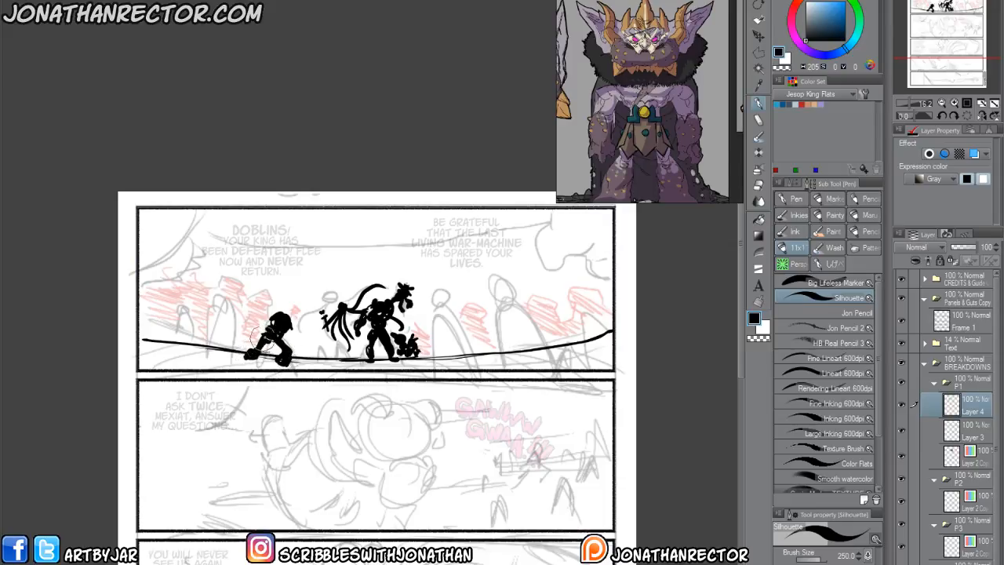
{"action": "mouse_move", "coordinate": [280, 323]}
{"action": "left_mouse_down"}
{"action": "mouse_move", "coordinate": [275, 316]}
{"action": "mouse_move", "coordinate": [290, 314]}
{"action": "mouse_move", "coordinate": [265, 305]}
{"action": "mouse_move", "coordinate": [298, 322]}
{"action": "mouse_move", "coordinate": [290, 329]}
{"action": "mouse_move", "coordinate": [302, 350]}
{"action": "mouse_move", "coordinate": [274, 321]}
{"action": "mouse_move", "coordinate": [258, 333]}
{"action": "left_mouse_up"}
Paint three more pointy-eared black silhouettes in panel 1: large ones on either side of the centre and a smaller one beside the far edge.
{"action": "mouse_move", "coordinate": [232, 286]}
{"action": "left_mouse_down"}
{"action": "mouse_move", "coordinate": [212, 257]}
{"action": "mouse_move", "coordinate": [233, 279]}
{"action": "mouse_move", "coordinate": [216, 268]}
{"action": "mouse_move", "coordinate": [229, 292]}
{"action": "mouse_move", "coordinate": [209, 279]}
{"action": "mouse_move", "coordinate": [225, 291]}
{"action": "mouse_move", "coordinate": [194, 247]}
{"action": "mouse_move", "coordinate": [211, 253]}
{"action": "mouse_move", "coordinate": [210, 278]}
{"action": "mouse_move", "coordinate": [221, 250]}
{"action": "mouse_move", "coordinate": [206, 291]}
{"action": "mouse_move", "coordinate": [201, 279]}
{"action": "mouse_move", "coordinate": [204, 295]}
{"action": "mouse_move", "coordinate": [192, 284]}
{"action": "mouse_move", "coordinate": [176, 289]}
{"action": "mouse_move", "coordinate": [190, 288]}
{"action": "mouse_move", "coordinate": [172, 308]}
{"action": "mouse_move", "coordinate": [214, 326]}
{"action": "mouse_move", "coordinate": [213, 361]}
{"action": "mouse_move", "coordinate": [195, 327]}
{"action": "mouse_move", "coordinate": [194, 343]}
{"action": "mouse_move", "coordinate": [204, 326]}
{"action": "mouse_move", "coordinate": [174, 311]}
{"action": "mouse_move", "coordinate": [179, 327]}
{"action": "mouse_move", "coordinate": [166, 310]}
{"action": "mouse_move", "coordinate": [149, 327]}
{"action": "mouse_move", "coordinate": [165, 326]}
{"action": "mouse_move", "coordinate": [149, 347]}
{"action": "mouse_move", "coordinate": [189, 280]}
{"action": "mouse_move", "coordinate": [177, 286]}
{"action": "mouse_move", "coordinate": [180, 296]}
{"action": "mouse_move", "coordinate": [189, 285]}
{"action": "mouse_move", "coordinate": [174, 270]}
{"action": "mouse_move", "coordinate": [153, 277]}
{"action": "mouse_move", "coordinate": [150, 302]}
{"action": "mouse_move", "coordinate": [203, 300]}
{"action": "mouse_move", "coordinate": [206, 316]}
{"action": "mouse_move", "coordinate": [224, 323]}
{"action": "mouse_move", "coordinate": [212, 330]}
{"action": "mouse_move", "coordinate": [188, 303]}
{"action": "left_mouse_up"}
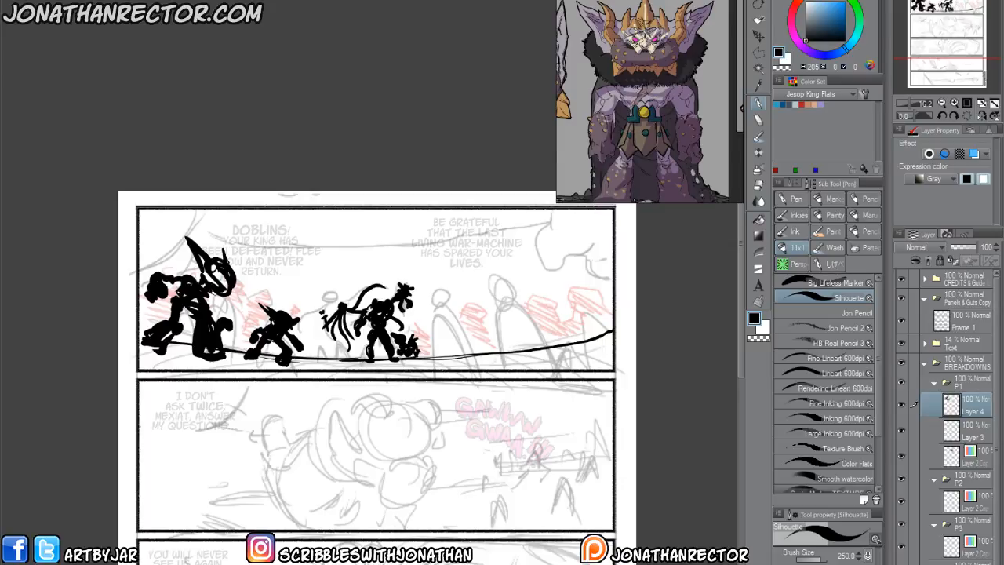
{"action": "mouse_move", "coordinate": [443, 296]}
{"action": "left_mouse_down"}
{"action": "mouse_move", "coordinate": [471, 304]}
{"action": "mouse_move", "coordinate": [444, 307]}
{"action": "mouse_move", "coordinate": [459, 298]}
{"action": "mouse_move", "coordinate": [462, 266]}
{"action": "mouse_move", "coordinate": [444, 287]}
{"action": "mouse_move", "coordinate": [461, 281]}
{"action": "mouse_move", "coordinate": [449, 284]}
{"action": "mouse_move", "coordinate": [463, 323]}
{"action": "mouse_move", "coordinate": [440, 337]}
{"action": "mouse_move", "coordinate": [453, 323]}
{"action": "mouse_move", "coordinate": [480, 328]}
{"action": "mouse_move", "coordinate": [510, 350]}
{"action": "mouse_move", "coordinate": [506, 360]}
{"action": "mouse_move", "coordinate": [479, 329]}
{"action": "mouse_move", "coordinate": [447, 338]}
{"action": "mouse_move", "coordinate": [447, 362]}
{"action": "mouse_move", "coordinate": [440, 345]}
{"action": "mouse_move", "coordinate": [463, 299]}
{"action": "mouse_move", "coordinate": [494, 297]}
{"action": "mouse_move", "coordinate": [492, 310]}
{"action": "mouse_move", "coordinate": [432, 324]}
{"action": "mouse_move", "coordinate": [445, 308]}
{"action": "mouse_move", "coordinate": [417, 274]}
{"action": "mouse_move", "coordinate": [436, 296]}
{"action": "mouse_move", "coordinate": [486, 265]}
{"action": "mouse_move", "coordinate": [473, 287]}
{"action": "left_mouse_up"}
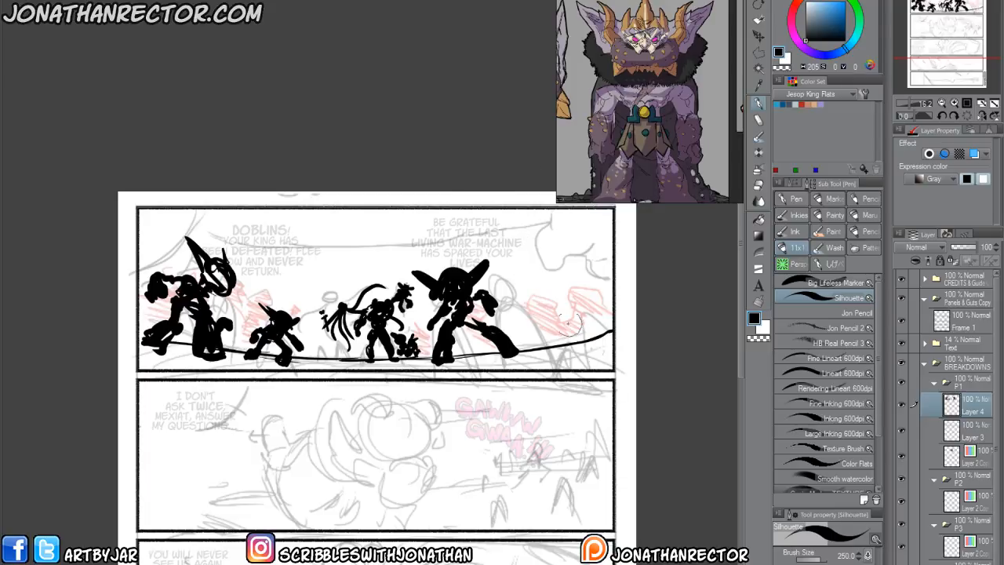
{"action": "mouse_move", "coordinate": [534, 299]}
{"action": "left_mouse_down"}
{"action": "mouse_move", "coordinate": [546, 291]}
{"action": "mouse_move", "coordinate": [554, 304]}
{"action": "mouse_move", "coordinate": [543, 310]}
{"action": "mouse_move", "coordinate": [580, 338]}
{"action": "mouse_move", "coordinate": [540, 339]}
{"action": "mouse_move", "coordinate": [581, 335]}
{"action": "left_mouse_up"}
{"action": "left_click_drag", "start_coordinate": [556, 301], "coordinate": [586, 336]}
{"action": "left_click_drag", "start_coordinate": [530, 310], "coordinate": [536, 312]}
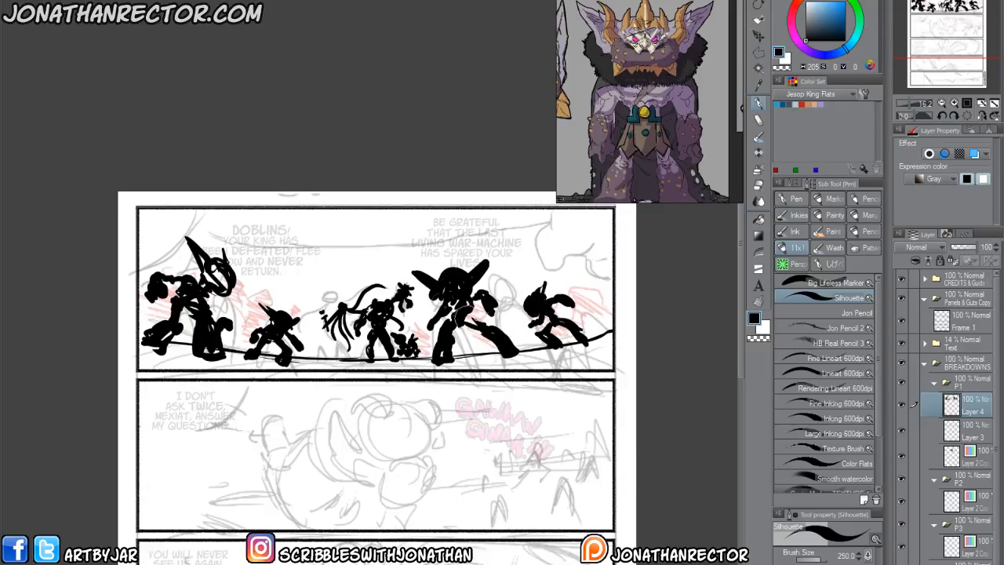
Paint large black foreground shapes in both upper corners of panel 1, one with hanging claw-like forms.
{"action": "mouse_move", "coordinate": [550, 200]}
{"action": "left_mouse_down"}
{"action": "mouse_move", "coordinate": [571, 245]}
{"action": "mouse_move", "coordinate": [597, 247]}
{"action": "mouse_move", "coordinate": [611, 224]}
{"action": "mouse_move", "coordinate": [530, 228]}
{"action": "mouse_move", "coordinate": [524, 259]}
{"action": "mouse_move", "coordinate": [554, 250]}
{"action": "mouse_move", "coordinate": [546, 261]}
{"action": "mouse_move", "coordinate": [548, 233]}
{"action": "mouse_move", "coordinate": [537, 253]}
{"action": "mouse_move", "coordinate": [586, 253]}
{"action": "mouse_move", "coordinate": [583, 273]}
{"action": "mouse_move", "coordinate": [600, 244]}
{"action": "left_mouse_up"}
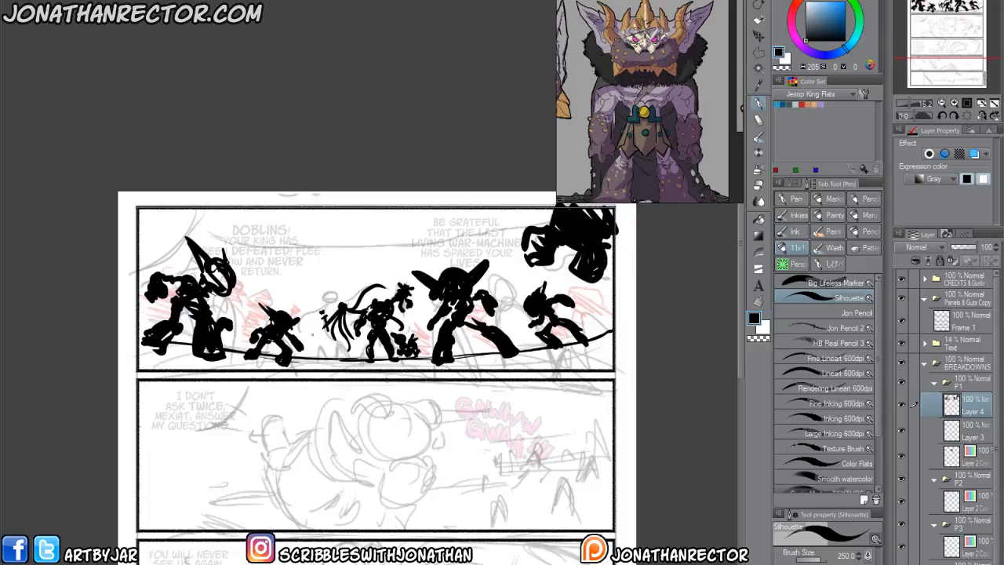
{"action": "mouse_move", "coordinate": [176, 193]}
{"action": "left_mouse_down"}
{"action": "mouse_move", "coordinate": [138, 248]}
{"action": "mouse_move", "coordinate": [165, 231]}
{"action": "mouse_move", "coordinate": [166, 249]}
{"action": "mouse_move", "coordinate": [178, 216]}
{"action": "mouse_move", "coordinate": [161, 214]}
{"action": "mouse_move", "coordinate": [148, 308]}
{"action": "left_mouse_up"}
On a new layer beneath the black silhouettes, paint small grey background figures along the horizon and add strokes along the ground.
{"action": "key", "text": "ctrl+shift+n"}
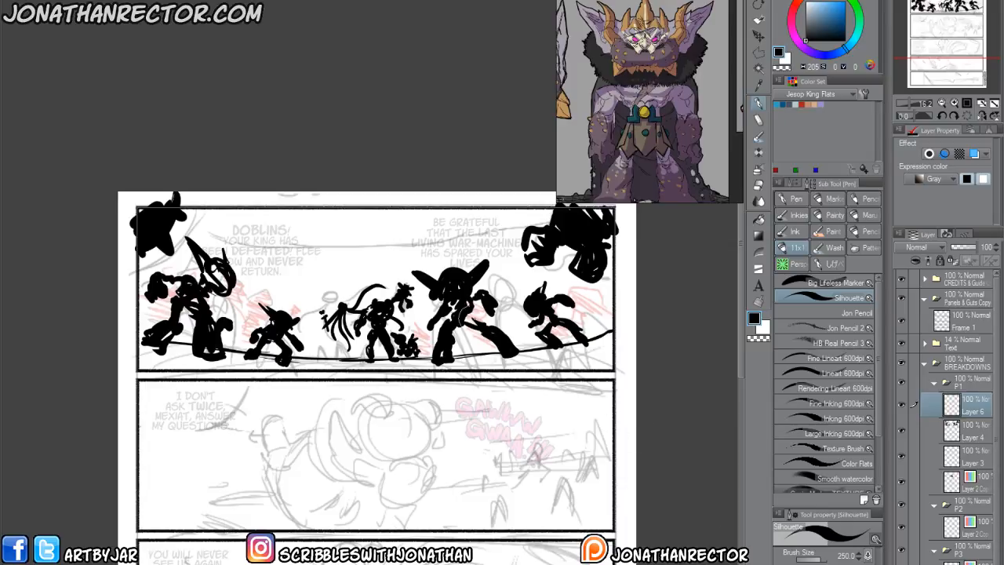
{"action": "left_click", "coordinate": [806, 24]}
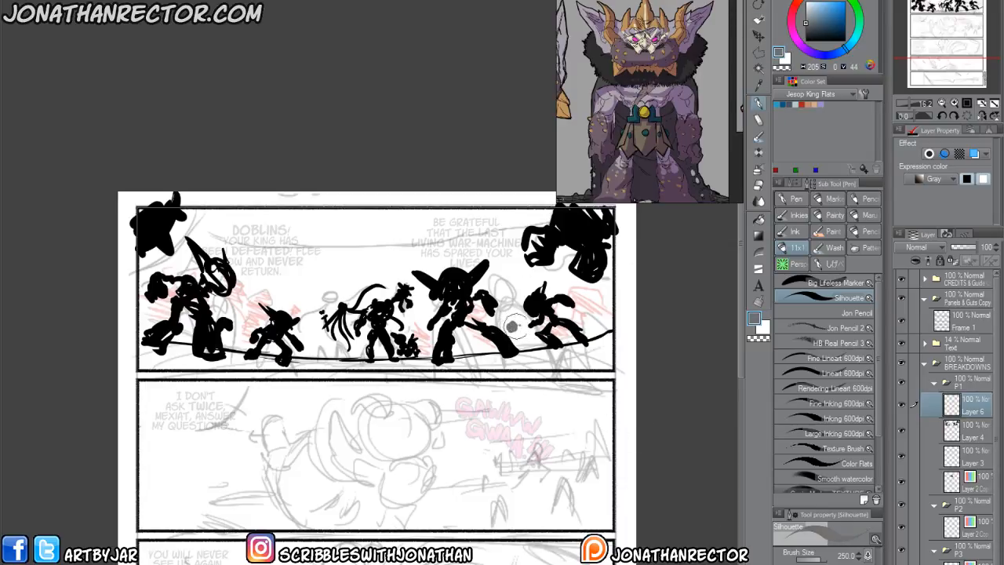
{"action": "left_click_drag", "start_coordinate": [957, 415], "coordinate": [956, 443]}
{"action": "mouse_move", "coordinate": [509, 312]}
{"action": "left_mouse_down"}
{"action": "mouse_move", "coordinate": [504, 341]}
{"action": "mouse_move", "coordinate": [518, 349]}
{"action": "mouse_move", "coordinate": [509, 334]}
{"action": "mouse_move", "coordinate": [483, 353]}
{"action": "mouse_move", "coordinate": [474, 339]}
{"action": "mouse_move", "coordinate": [468, 354]}
{"action": "mouse_move", "coordinate": [453, 343]}
{"action": "mouse_move", "coordinate": [428, 357]}
{"action": "left_mouse_up"}
{"action": "mouse_move", "coordinate": [322, 345]}
{"action": "left_mouse_down"}
{"action": "mouse_move", "coordinate": [320, 358]}
{"action": "mouse_move", "coordinate": [303, 358]}
{"action": "mouse_move", "coordinate": [242, 330]}
{"action": "mouse_move", "coordinate": [238, 345]}
{"action": "mouse_move", "coordinate": [236, 311]}
{"action": "left_mouse_up"}
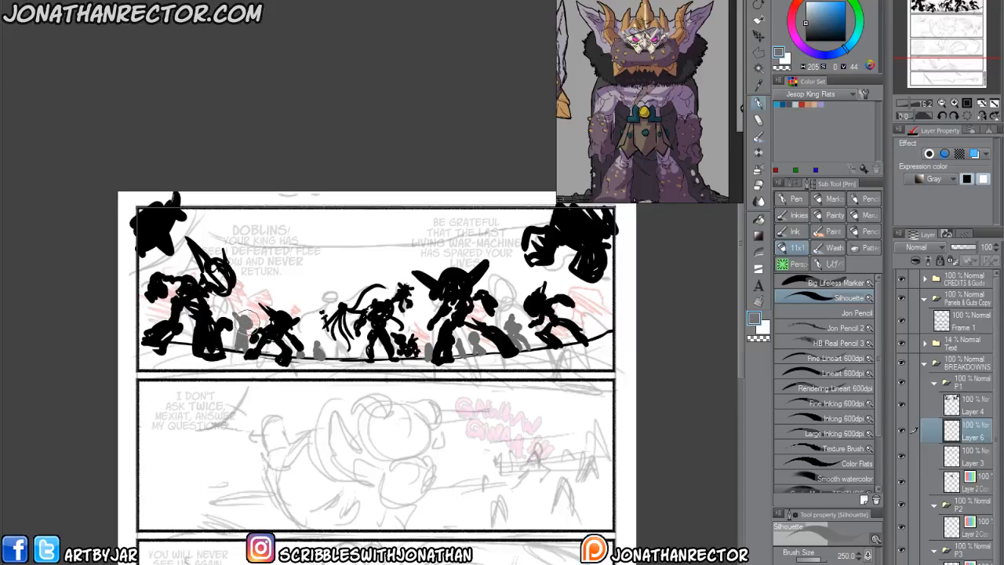
{"action": "mouse_move", "coordinate": [149, 309]}
{"action": "left_mouse_down"}
{"action": "mouse_move", "coordinate": [143, 315]}
{"action": "mouse_move", "coordinate": [153, 302]}
{"action": "mouse_move", "coordinate": [142, 325]}
{"action": "mouse_move", "coordinate": [155, 349]}
{"action": "left_mouse_up"}
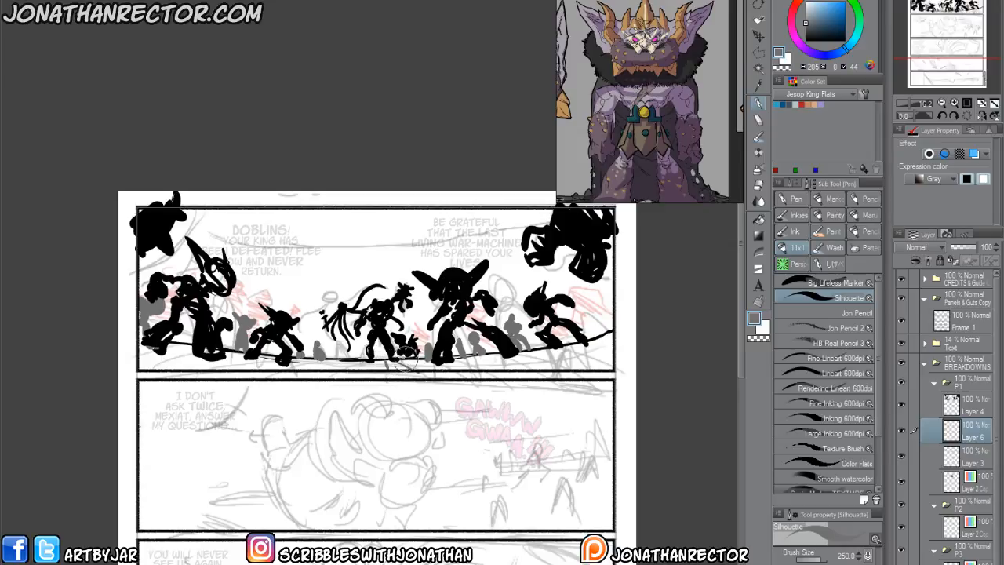
{"action": "mouse_move", "coordinate": [408, 358]}
{"action": "left_mouse_down"}
{"action": "mouse_move", "coordinate": [467, 369]}
{"action": "mouse_move", "coordinate": [458, 361]}
{"action": "mouse_move", "coordinate": [624, 365]}
{"action": "left_mouse_up"}
{"action": "left_click_drag", "start_coordinate": [352, 360], "coordinate": [150, 356]}
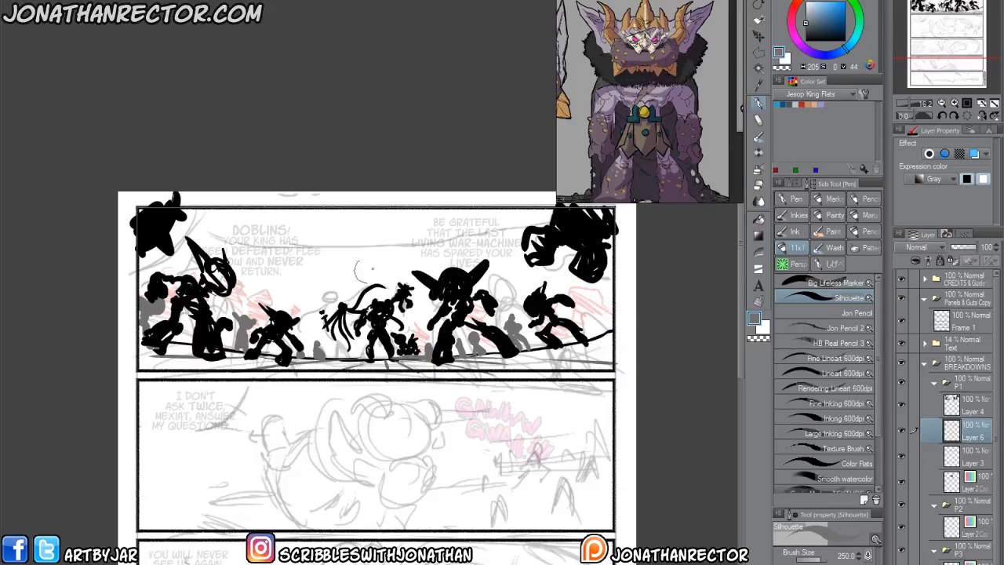
On a new colour-mode layer below the other P1 layers, paint a purple backdrop behind all the panel 1 figures.
{"action": "left_click", "coordinate": [977, 485]}
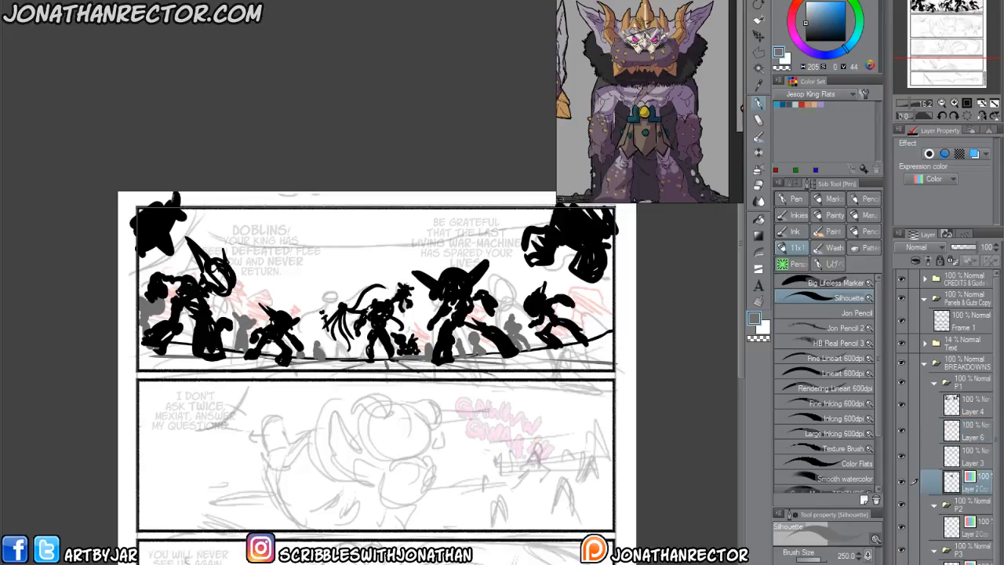
{"action": "key", "text": "ctrl+shift+n"}
{"action": "left_click_drag", "start_coordinate": [982, 483], "coordinate": [980, 516]}
{"action": "left_click", "coordinate": [931, 180]}
{"action": "left_click", "coordinate": [917, 194]}
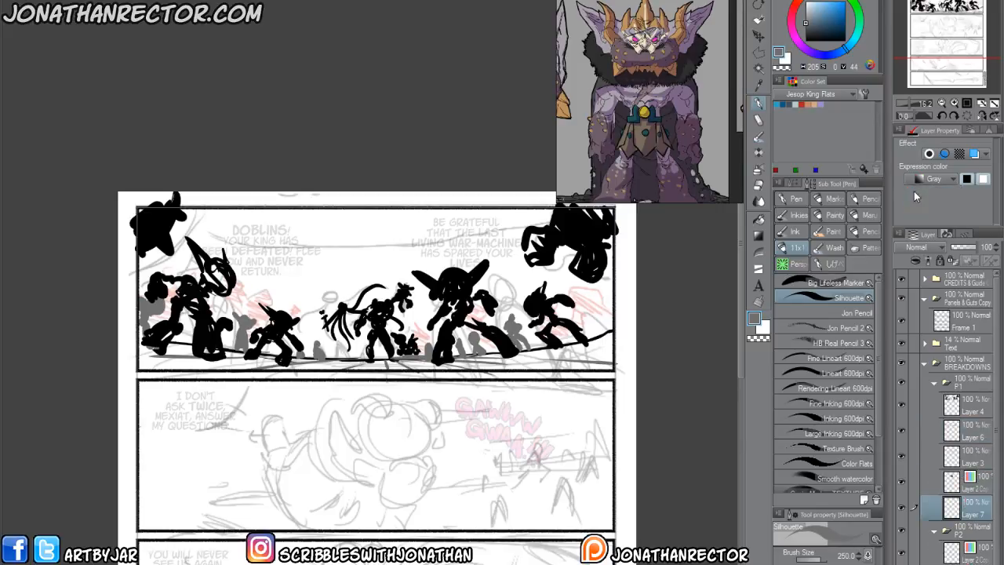
{"action": "left_click", "coordinate": [816, 54]}
{"action": "left_click_drag", "start_coordinate": [818, 32], "coordinate": [838, 34]}
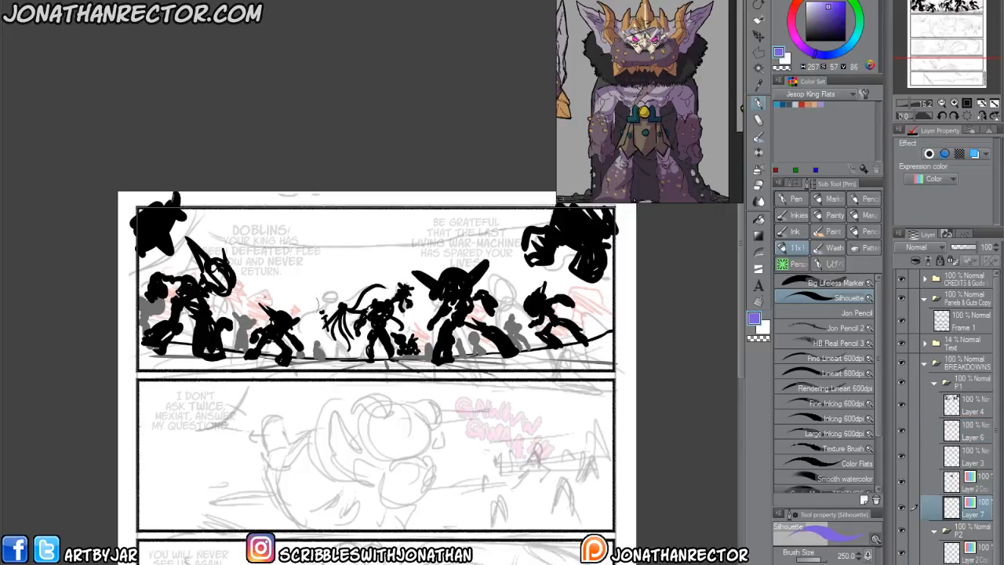
{"action": "mouse_move", "coordinate": [174, 245]}
{"action": "left_mouse_down"}
{"action": "mouse_move", "coordinate": [367, 249]}
{"action": "mouse_move", "coordinate": [549, 208]}
{"action": "mouse_move", "coordinate": [565, 231]}
{"action": "mouse_move", "coordinate": [549, 286]}
{"action": "mouse_move", "coordinate": [471, 314]}
{"action": "mouse_move", "coordinate": [369, 268]}
{"action": "mouse_move", "coordinate": [212, 280]}
{"action": "mouse_move", "coordinate": [157, 308]}
{"action": "mouse_move", "coordinate": [142, 295]}
{"action": "mouse_move", "coordinate": [147, 265]}
{"action": "mouse_move", "coordinate": [333, 255]}
{"action": "mouse_move", "coordinate": [463, 263]}
{"action": "mouse_move", "coordinate": [471, 337]}
{"action": "mouse_move", "coordinate": [345, 349]}
{"action": "mouse_move", "coordinate": [542, 318]}
{"action": "mouse_move", "coordinate": [585, 322]}
{"action": "mouse_move", "coordinate": [588, 295]}
{"action": "mouse_move", "coordinate": [410, 314]}
{"action": "mouse_move", "coordinate": [152, 312]}
{"action": "mouse_move", "coordinate": [164, 281]}
{"action": "left_mouse_up"}
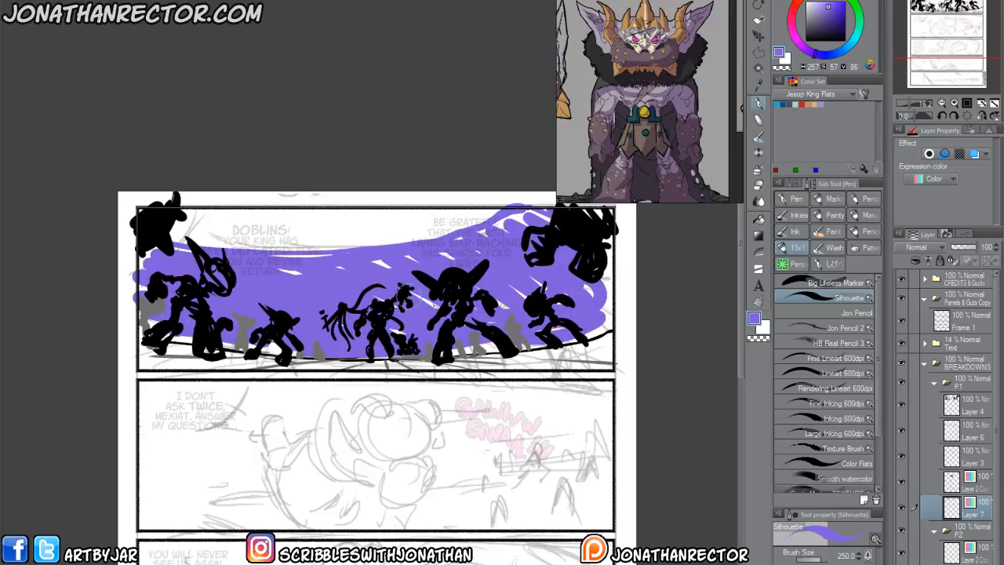
On a new colour-mode layer above the purple backdrop, paint green bushes between the figures and patches of grass on the ground.
{"action": "key", "text": "ctrl+shift+n"}
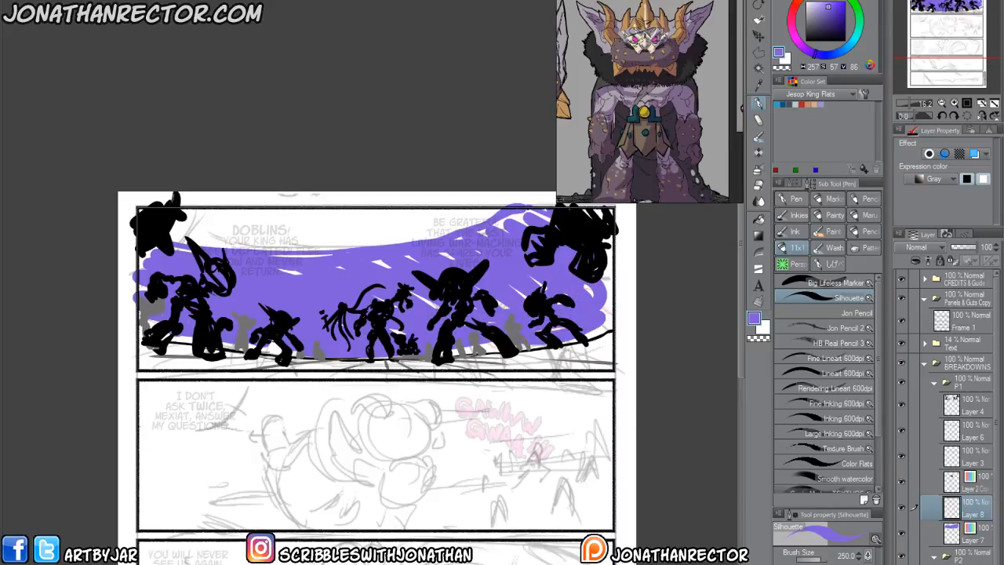
{"action": "left_click", "coordinate": [923, 179]}
{"action": "left_click", "coordinate": [914, 196]}
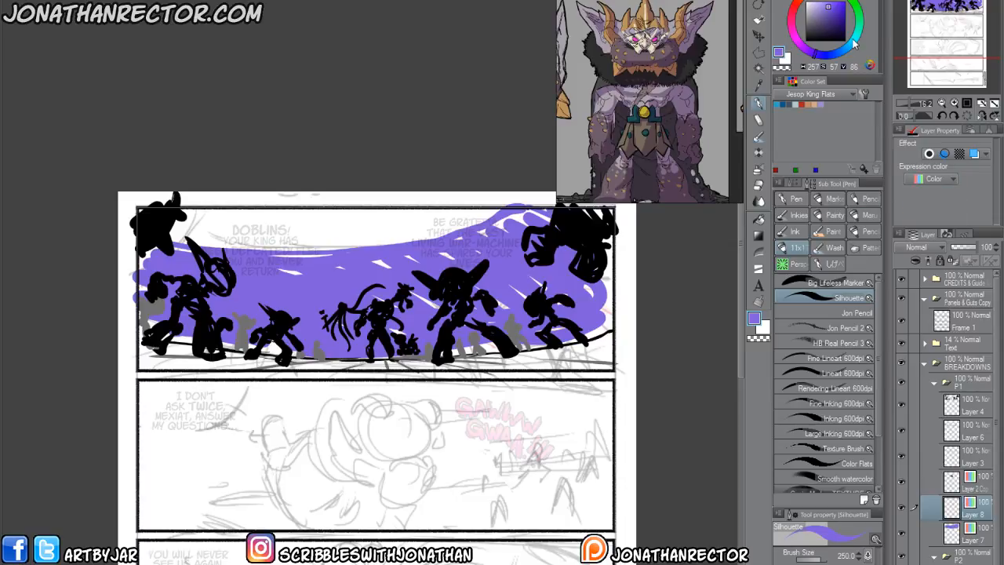
{"action": "left_click", "coordinate": [858, 9]}
{"action": "left_click", "coordinate": [842, 11]}
{"action": "mouse_move", "coordinate": [530, 337]}
{"action": "left_mouse_down"}
{"action": "mouse_move", "coordinate": [513, 323]}
{"action": "mouse_move", "coordinate": [534, 314]}
{"action": "mouse_move", "coordinate": [518, 322]}
{"action": "mouse_move", "coordinate": [577, 339]}
{"action": "mouse_move", "coordinate": [604, 326]}
{"action": "left_mouse_up"}
{"action": "mouse_move", "coordinate": [433, 357]}
{"action": "left_mouse_down"}
{"action": "mouse_move", "coordinate": [346, 356]}
{"action": "mouse_move", "coordinate": [337, 345]}
{"action": "mouse_move", "coordinate": [318, 363]}
{"action": "mouse_move", "coordinate": [302, 345]}
{"action": "mouse_move", "coordinate": [307, 334]}
{"action": "mouse_move", "coordinate": [279, 351]}
{"action": "mouse_move", "coordinate": [258, 314]}
{"action": "mouse_move", "coordinate": [244, 339]}
{"action": "mouse_move", "coordinate": [236, 296]}
{"action": "mouse_move", "coordinate": [253, 304]}
{"action": "mouse_move", "coordinate": [216, 337]}
{"action": "mouse_move", "coordinate": [145, 330]}
{"action": "left_mouse_up"}
{"action": "mouse_move", "coordinate": [236, 364]}
{"action": "left_mouse_down"}
{"action": "mouse_move", "coordinate": [146, 362]}
{"action": "mouse_move", "coordinate": [337, 365]}
{"action": "left_mouse_up"}
{"action": "left_click_drag", "start_coordinate": [589, 359], "coordinate": [581, 359]}
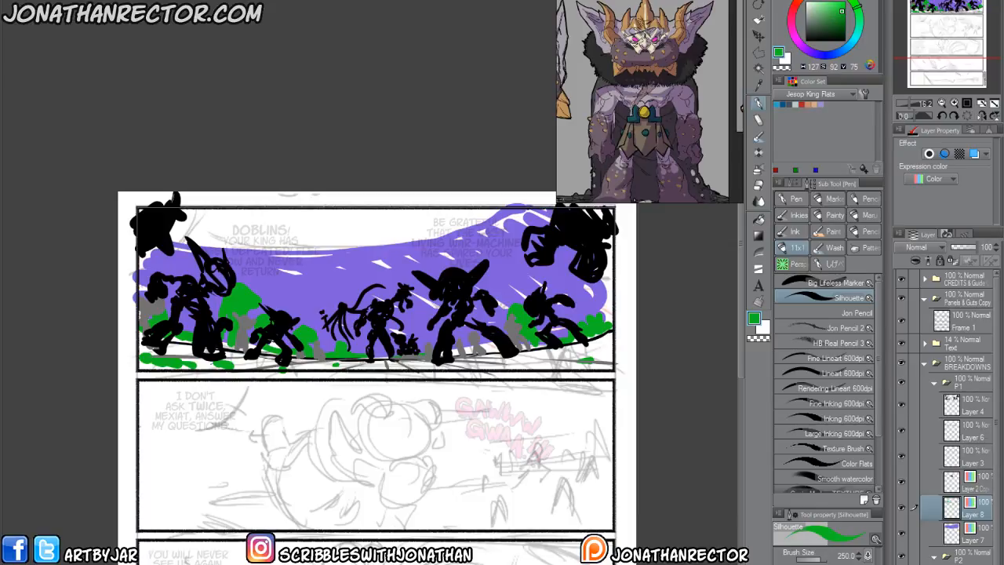
{"action": "left_click", "coordinate": [286, 1]}
{"action": "mouse_move", "coordinate": [345, 1]}
{"action": "left_click", "coordinate": [481, 78]}
{"action": "left_click_drag", "start_coordinate": [172, 222], "coordinate": [165, 18]}
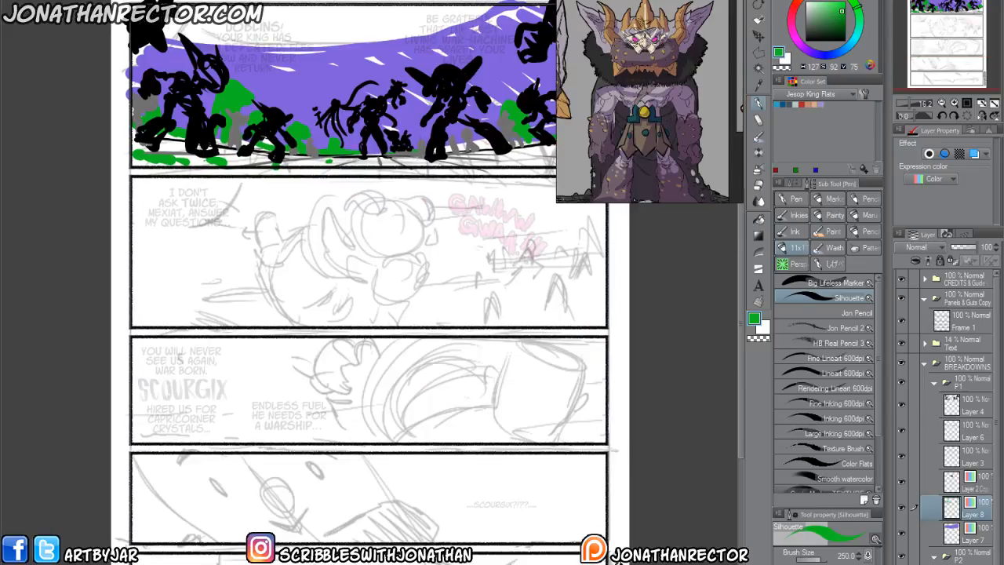
{"action": "left_click_drag", "start_coordinate": [235, 0], "coordinate": [1003, 79]}
{"action": "key", "text": "ctrl+0"}
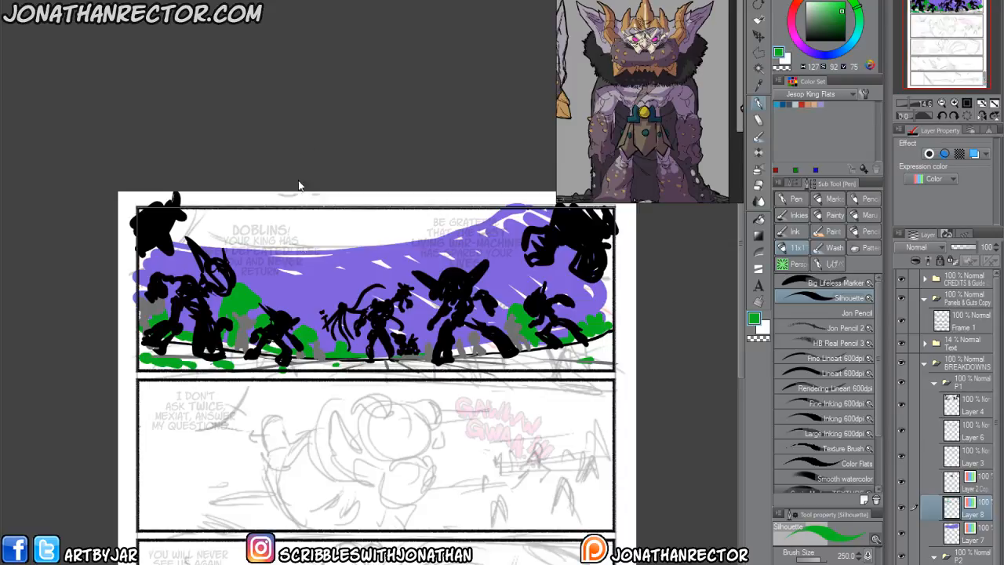
Add a white fade layer at 74% opacity over the panel 1 silhouettes, and make the blank drawing layer above it active.
{"action": "left_click", "coordinate": [957, 411]}
{"action": "key", "text": "F1"}
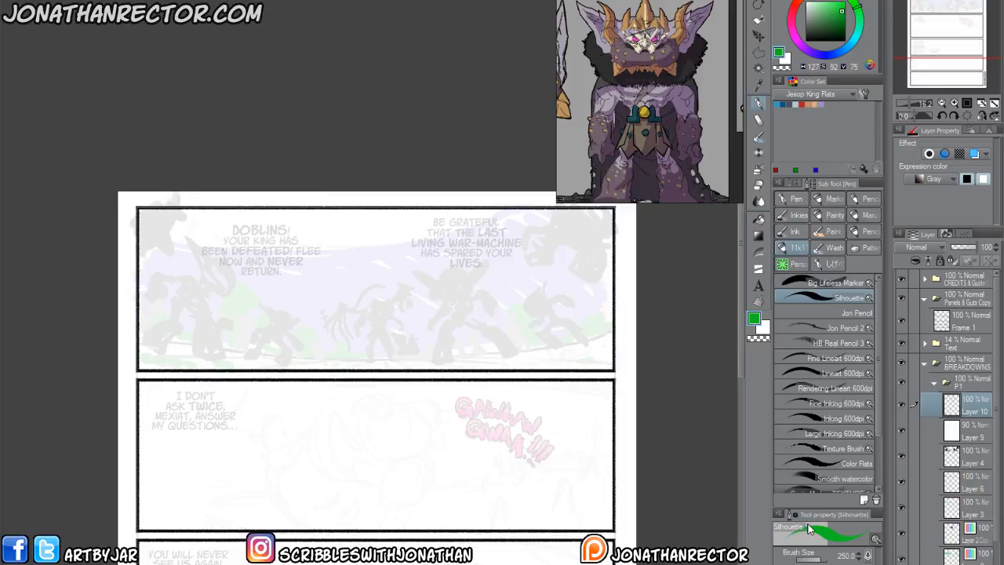
{"action": "left_click", "coordinate": [972, 248]}
{"action": "left_click", "coordinate": [975, 432]}
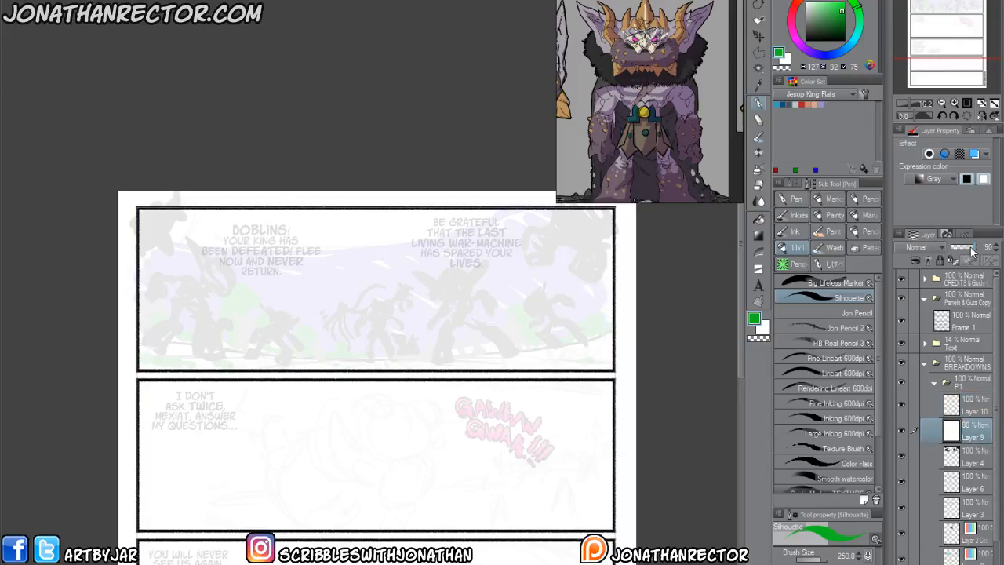
{"action": "left_click", "coordinate": [969, 247]}
{"action": "left_click", "coordinate": [969, 407]}
With the Inking 600dpi brush in black, draw the central figure's muscular torso, chest and abdomen over its faded silhouette.
{"action": "key", "text": "ctrl+plus"}
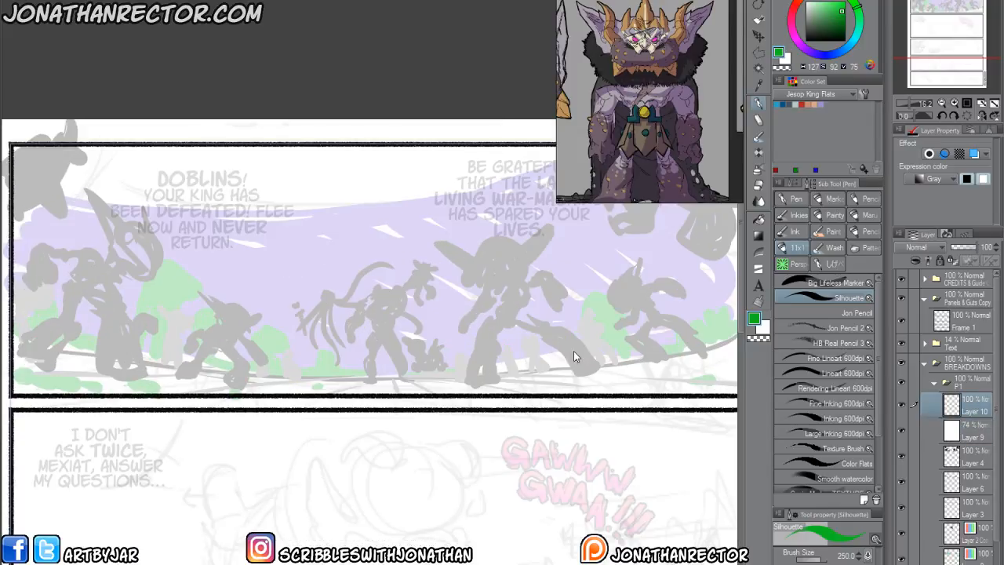
{"action": "left_click", "coordinate": [806, 40]}
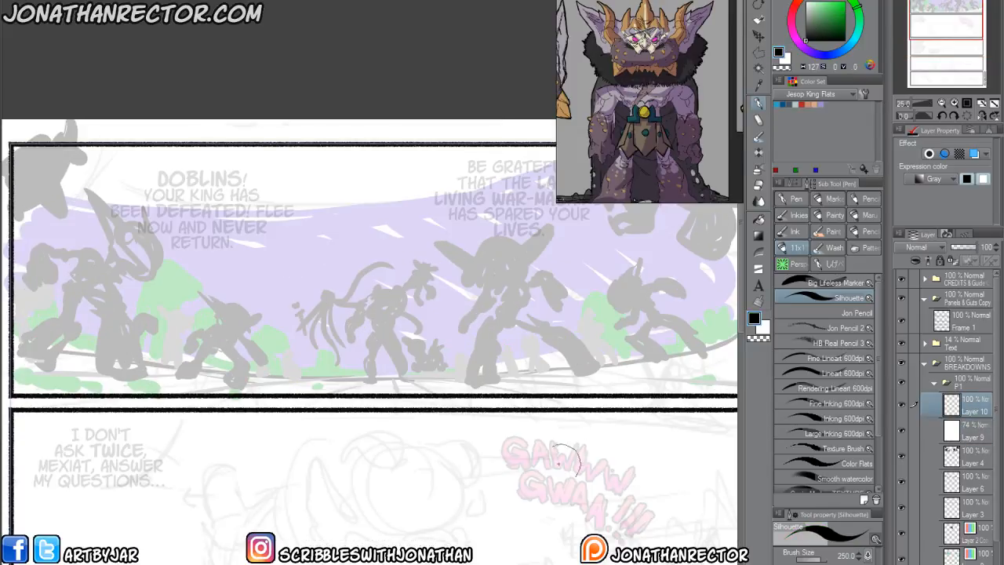
{"action": "left_click", "coordinate": [816, 418]}
{"action": "key", "text": "ctrl+plus"}
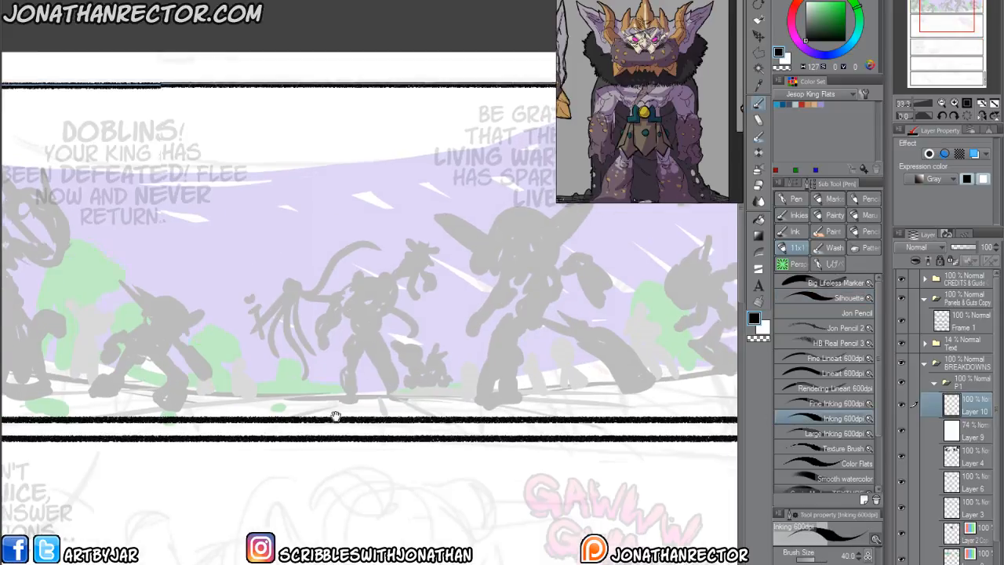
{"action": "left_click_drag", "start_coordinate": [354, 409], "coordinate": [267, 446]}
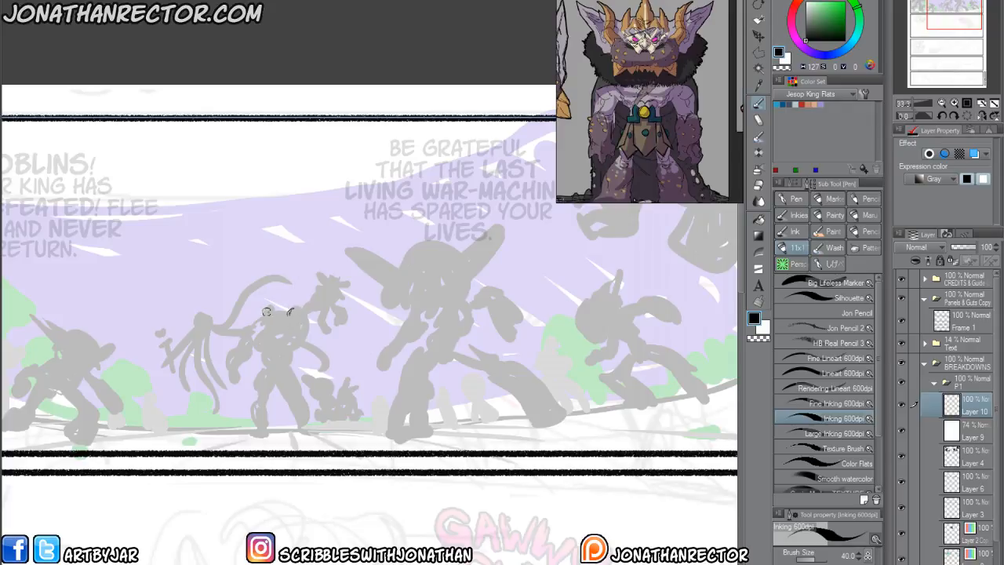
{"action": "mouse_move", "coordinate": [289, 310]}
{"action": "left_mouse_down"}
{"action": "mouse_move", "coordinate": [257, 328]}
{"action": "mouse_move", "coordinate": [268, 328]}
{"action": "mouse_move", "coordinate": [276, 372]}
{"action": "mouse_move", "coordinate": [288, 324]}
{"action": "mouse_move", "coordinate": [262, 345]}
{"action": "left_mouse_up"}
{"action": "left_click_drag", "start_coordinate": [272, 350], "coordinate": [281, 357]}
{"action": "left_click_drag", "start_coordinate": [258, 343], "coordinate": [266, 368]}
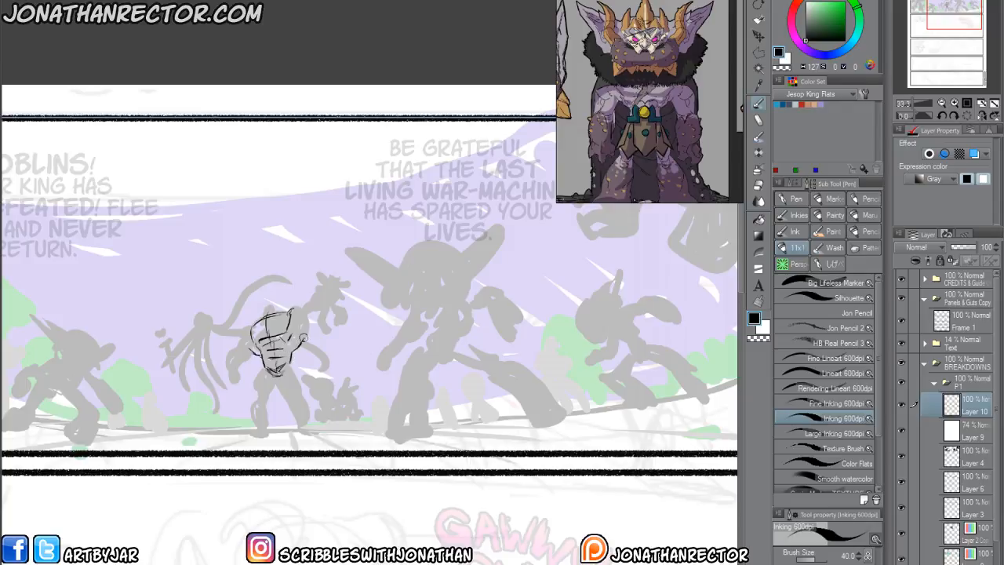
{"action": "left_click_drag", "start_coordinate": [292, 316], "coordinate": [297, 336]}
Draw the central figure's raised arm with an open hand and refine the shoulder and side of the torso.
{"action": "key", "text": "e"}
{"action": "left_click_drag", "start_coordinate": [332, 280], "coordinate": [320, 275]}
{"action": "key", "text": "p"}
{"action": "mouse_move", "coordinate": [329, 284]}
{"action": "left_mouse_down"}
{"action": "mouse_move", "coordinate": [317, 316]}
{"action": "mouse_move", "coordinate": [329, 284]}
{"action": "mouse_move", "coordinate": [334, 301]}
{"action": "mouse_move", "coordinate": [285, 315]}
{"action": "left_mouse_up"}
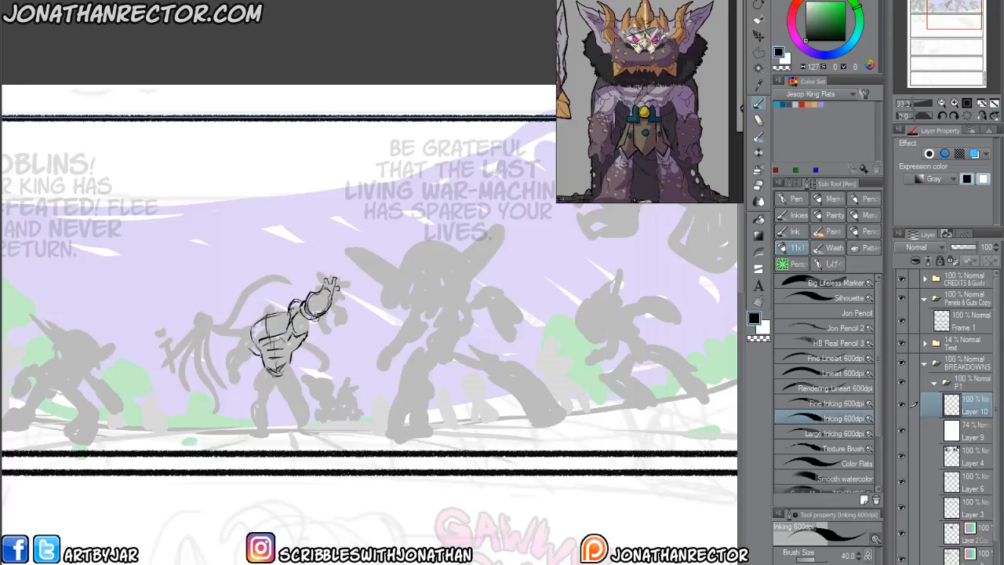
{"action": "mouse_move", "coordinate": [318, 314]}
{"action": "left_mouse_down"}
{"action": "mouse_move", "coordinate": [296, 327]}
{"action": "mouse_move", "coordinate": [300, 340]}
{"action": "left_mouse_up"}
{"action": "left_click_drag", "start_coordinate": [263, 341], "coordinate": [256, 348]}
Flip the canvas view horizontally, touch up the raised forearm, and draw the central figure's head and first leg with its foot.
{"action": "key", "text": "h"}
{"action": "left_click_drag", "start_coordinate": [418, 293], "coordinate": [425, 302]}
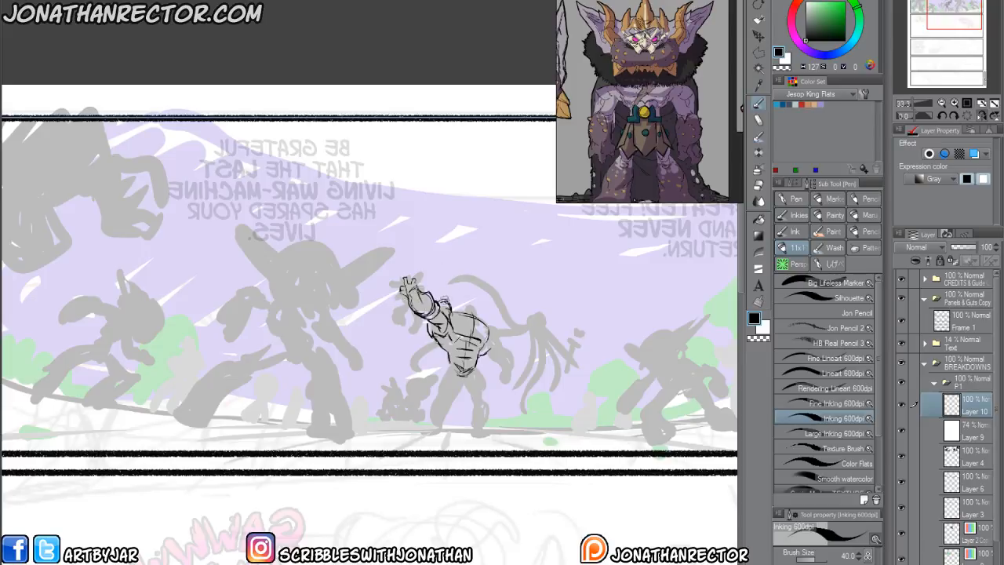
{"action": "left_click_drag", "start_coordinate": [471, 317], "coordinate": [477, 339]}
{"action": "mouse_move", "coordinate": [476, 396]}
{"action": "left_mouse_down"}
{"action": "mouse_move", "coordinate": [479, 364]}
{"action": "mouse_move", "coordinate": [486, 407]}
{"action": "mouse_move", "coordinate": [477, 422]}
{"action": "left_mouse_up"}
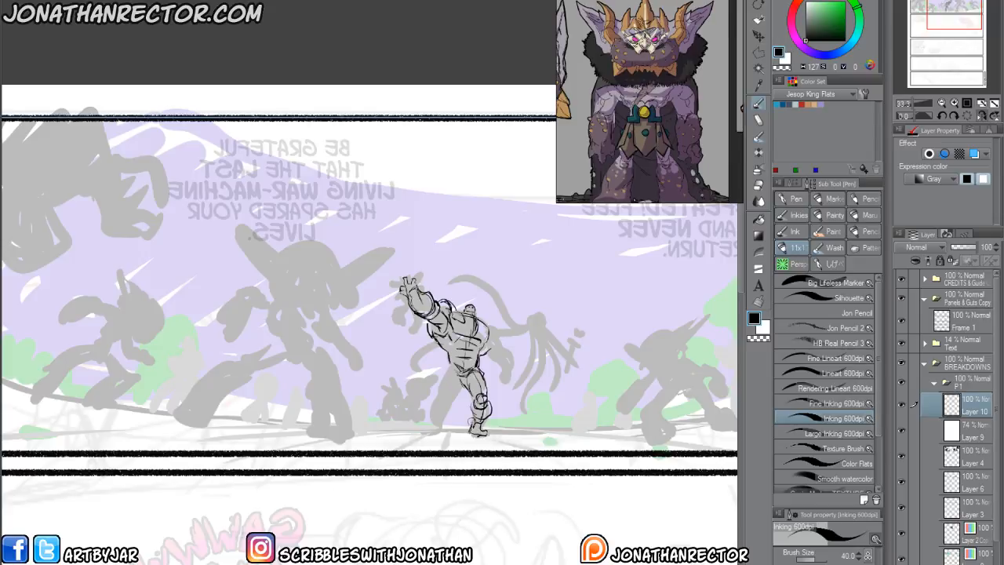
Draw the central figure's second leg below the raised arm, including the foot, and refine the hips and waist.
{"action": "mouse_move", "coordinate": [450, 362]}
{"action": "left_mouse_down"}
{"action": "mouse_move", "coordinate": [456, 377]}
{"action": "mouse_move", "coordinate": [440, 381]}
{"action": "mouse_move", "coordinate": [454, 395]}
{"action": "mouse_move", "coordinate": [430, 405]}
{"action": "mouse_move", "coordinate": [441, 424]}
{"action": "mouse_move", "coordinate": [424, 433]}
{"action": "left_mouse_up"}
{"action": "mouse_move", "coordinate": [447, 400]}
{"action": "left_mouse_down"}
{"action": "mouse_move", "coordinate": [441, 424]}
{"action": "mouse_move", "coordinate": [449, 411]}
{"action": "left_mouse_up"}
{"action": "left_click_drag", "start_coordinate": [465, 378], "coordinate": [453, 393]}
{"action": "mouse_move", "coordinate": [451, 372]}
{"action": "left_mouse_down"}
{"action": "mouse_move", "coordinate": [441, 378]}
{"action": "mouse_move", "coordinate": [442, 347]}
{"action": "mouse_move", "coordinate": [452, 367]}
{"action": "mouse_move", "coordinate": [446, 360]}
{"action": "left_mouse_up"}
{"action": "left_click_drag", "start_coordinate": [452, 344], "coordinate": [441, 353]}
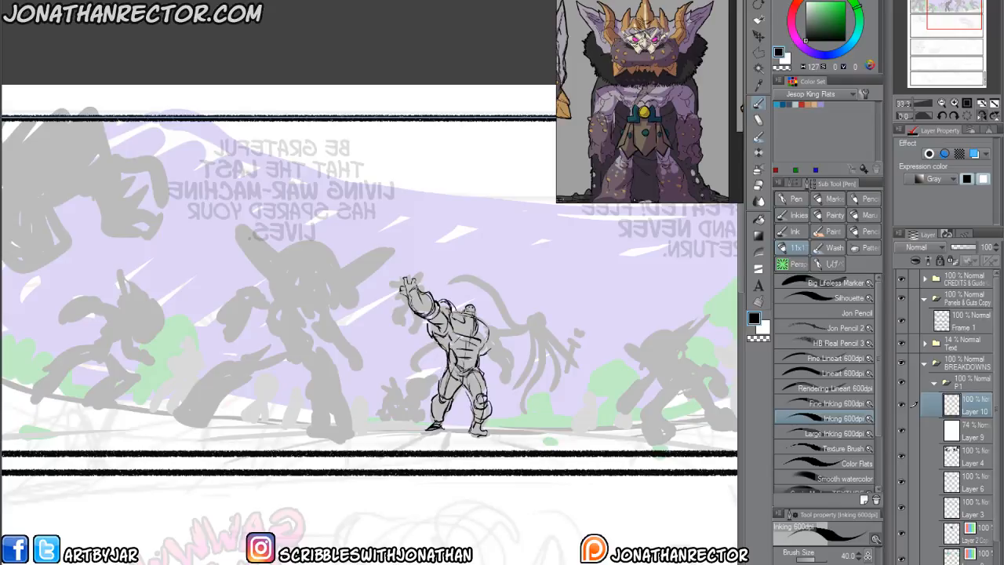
Draw the central figure's lowered arm, with a rounded shoulder, thick forearm and closed fist.
{"action": "mouse_move", "coordinate": [502, 363]}
{"action": "left_mouse_down"}
{"action": "mouse_move", "coordinate": [499, 381]}
{"action": "mouse_move", "coordinate": [504, 361]}
{"action": "left_mouse_up"}
{"action": "mouse_move", "coordinate": [514, 359]}
{"action": "left_mouse_down"}
{"action": "mouse_move", "coordinate": [509, 375]}
{"action": "mouse_move", "coordinate": [513, 364]}
{"action": "left_mouse_up"}
{"action": "mouse_move", "coordinate": [510, 348]}
{"action": "left_mouse_down"}
{"action": "mouse_move", "coordinate": [509, 374]}
{"action": "mouse_move", "coordinate": [512, 352]}
{"action": "left_mouse_up"}
{"action": "mouse_move", "coordinate": [486, 344]}
{"action": "left_mouse_down"}
{"action": "mouse_move", "coordinate": [499, 353]}
{"action": "mouse_move", "coordinate": [486, 348]}
{"action": "left_mouse_up"}
{"action": "mouse_move", "coordinate": [494, 333]}
{"action": "left_mouse_down"}
{"action": "mouse_move", "coordinate": [504, 348]}
{"action": "mouse_move", "coordinate": [477, 336]}
{"action": "left_mouse_up"}
{"action": "mouse_move", "coordinate": [485, 347]}
{"action": "left_mouse_down"}
{"action": "mouse_move", "coordinate": [505, 370]}
{"action": "mouse_move", "coordinate": [510, 357]}
{"action": "left_mouse_up"}
{"action": "left_click_drag", "start_coordinate": [491, 351], "coordinate": [496, 361]}
{"action": "left_click_drag", "start_coordinate": [499, 351], "coordinate": [507, 345]}
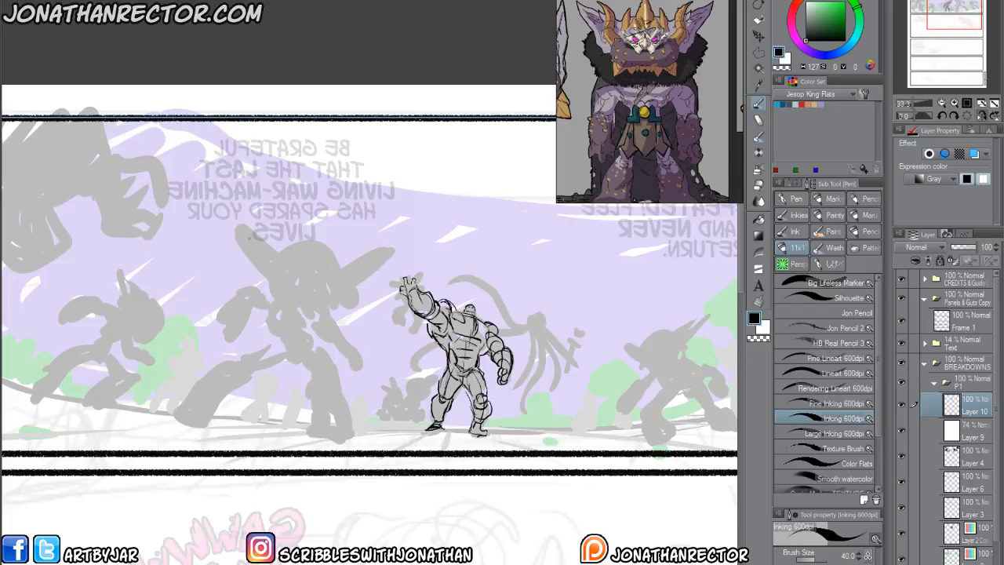
Touch up the central figure's waist, flip the canvas view horizontally, and darken the end of the belt.
{"action": "left_click_drag", "start_coordinate": [465, 360], "coordinate": [477, 363]}
{"action": "left_click", "coordinate": [982, 116]}
{"action": "left_click_drag", "start_coordinate": [291, 360], "coordinate": [298, 364]}
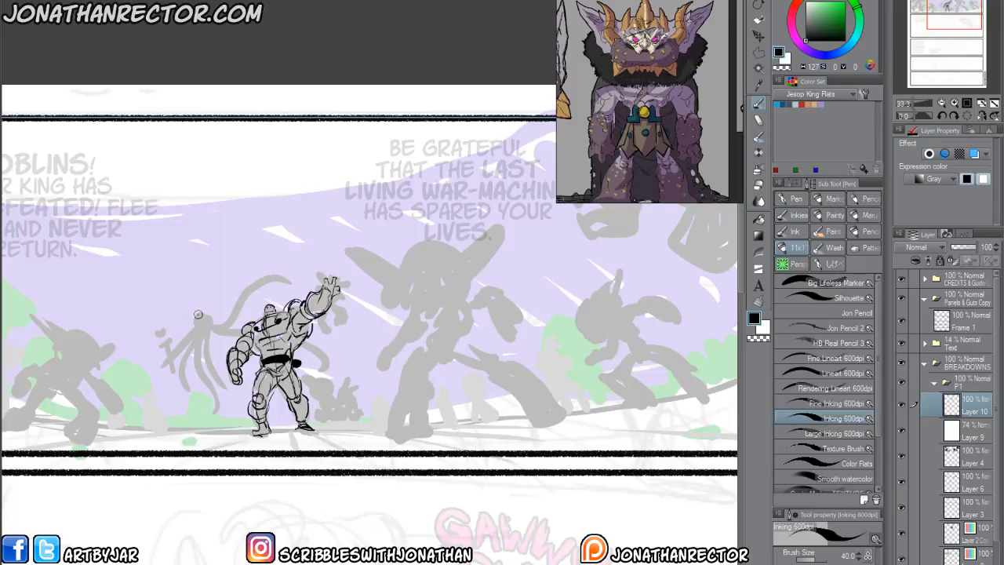
Draw the tentacled creature beside the central figure's lowered arm, with a round head, long curling tentacles and a heart-tipped staff.
{"action": "mouse_move", "coordinate": [202, 312]}
{"action": "left_mouse_down"}
{"action": "mouse_move", "coordinate": [210, 325]}
{"action": "mouse_move", "coordinate": [196, 326]}
{"action": "mouse_move", "coordinate": [244, 291]}
{"action": "mouse_move", "coordinate": [287, 277]}
{"action": "mouse_move", "coordinate": [258, 291]}
{"action": "mouse_move", "coordinate": [199, 351]}
{"action": "mouse_move", "coordinate": [215, 389]}
{"action": "mouse_move", "coordinate": [208, 403]}
{"action": "mouse_move", "coordinate": [191, 355]}
{"action": "mouse_move", "coordinate": [198, 329]}
{"action": "mouse_move", "coordinate": [198, 348]}
{"action": "mouse_move", "coordinate": [165, 358]}
{"action": "mouse_move", "coordinate": [173, 372]}
{"action": "mouse_move", "coordinate": [170, 342]}
{"action": "mouse_move", "coordinate": [159, 336]}
{"action": "mouse_move", "coordinate": [178, 347]}
{"action": "mouse_move", "coordinate": [209, 330]}
{"action": "mouse_move", "coordinate": [187, 338]}
{"action": "mouse_move", "coordinate": [188, 354]}
{"action": "mouse_move", "coordinate": [215, 380]}
{"action": "left_mouse_up"}
{"action": "key", "text": "e"}
{"action": "key", "text": "p"}
{"action": "mouse_move", "coordinate": [206, 374]}
{"action": "left_mouse_down"}
{"action": "mouse_move", "coordinate": [186, 359]}
{"action": "mouse_move", "coordinate": [188, 339]}
{"action": "mouse_move", "coordinate": [173, 361]}
{"action": "mouse_move", "coordinate": [212, 388]}
{"action": "left_mouse_up"}
{"action": "left_click_drag", "start_coordinate": [211, 332], "coordinate": [242, 338]}
{"action": "left_click_drag", "start_coordinate": [302, 338], "coordinate": [316, 351]}
{"action": "left_click_drag", "start_coordinate": [226, 335], "coordinate": [240, 329]}
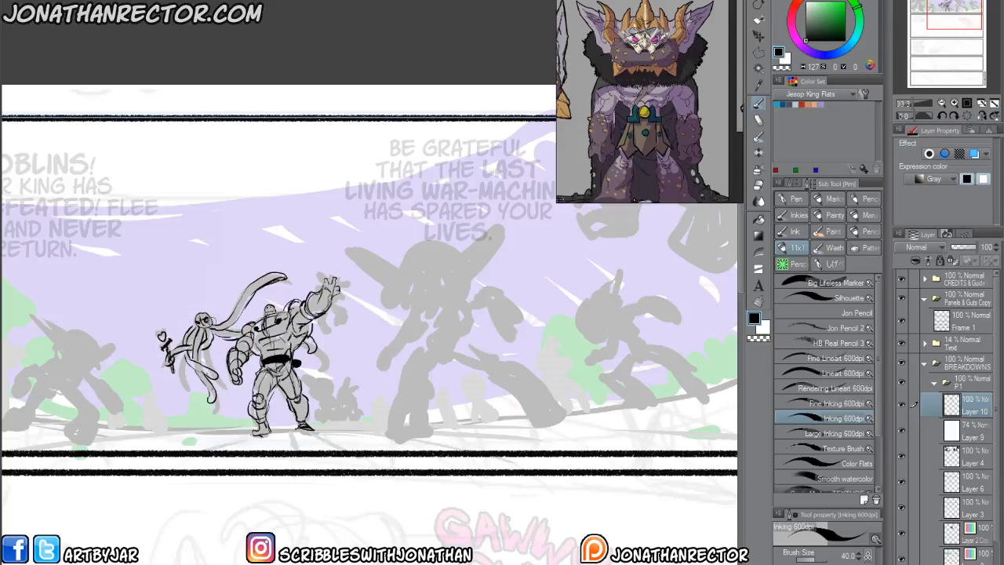
{"action": "mouse_move", "coordinate": [219, 327]}
{"action": "left_mouse_down"}
{"action": "mouse_move", "coordinate": [228, 386]}
{"action": "mouse_move", "coordinate": [215, 346]}
{"action": "left_mouse_up"}
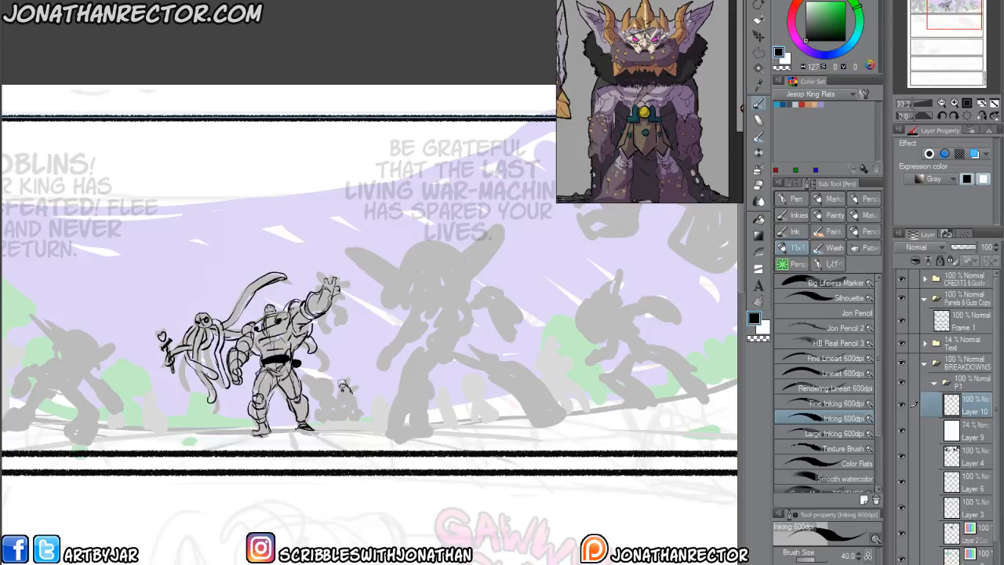
Draw the small seated creature with spiky hair near the central figure's feet and sketch the ground line behind them.
{"action": "mouse_move", "coordinate": [353, 390]}
{"action": "left_mouse_down"}
{"action": "mouse_move", "coordinate": [364, 414]}
{"action": "mouse_move", "coordinate": [343, 424]}
{"action": "mouse_move", "coordinate": [336, 404]}
{"action": "mouse_move", "coordinate": [333, 430]}
{"action": "mouse_move", "coordinate": [369, 422]}
{"action": "mouse_move", "coordinate": [364, 403]}
{"action": "left_mouse_up"}
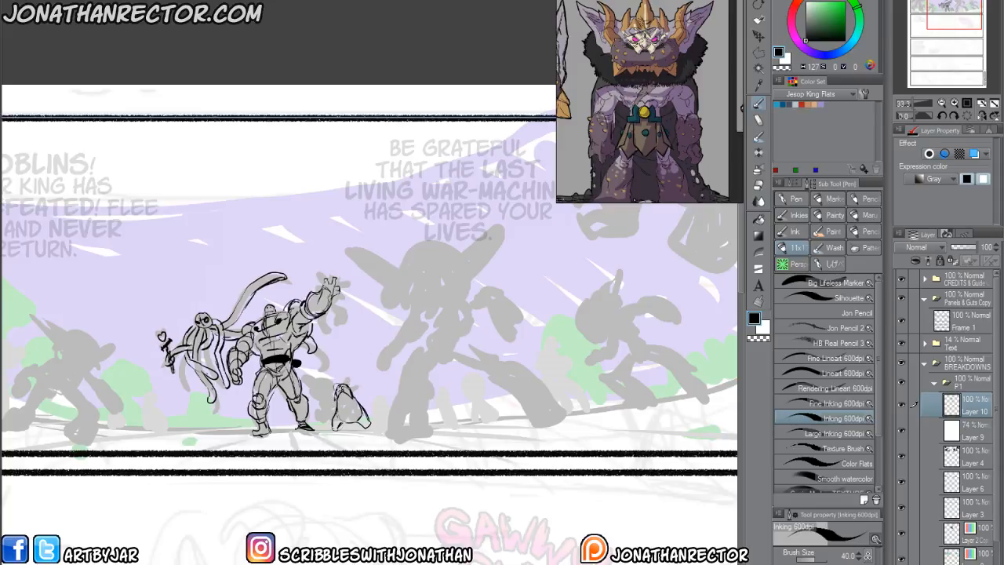
{"action": "mouse_move", "coordinate": [353, 410]}
{"action": "left_mouse_down"}
{"action": "mouse_move", "coordinate": [358, 392]}
{"action": "mouse_move", "coordinate": [369, 393]}
{"action": "mouse_move", "coordinate": [326, 412]}
{"action": "mouse_move", "coordinate": [336, 410]}
{"action": "mouse_move", "coordinate": [340, 372]}
{"action": "left_mouse_up"}
{"action": "key", "text": "e"}
{"action": "key", "text": "p"}
{"action": "mouse_move", "coordinate": [341, 372]}
{"action": "left_mouse_down"}
{"action": "mouse_move", "coordinate": [356, 391]}
{"action": "mouse_move", "coordinate": [341, 414]}
{"action": "left_mouse_up"}
{"action": "mouse_move", "coordinate": [342, 405]}
{"action": "left_mouse_down"}
{"action": "mouse_move", "coordinate": [353, 429]}
{"action": "mouse_move", "coordinate": [329, 432]}
{"action": "mouse_move", "coordinate": [394, 426]}
{"action": "mouse_move", "coordinate": [136, 427]}
{"action": "left_mouse_up"}
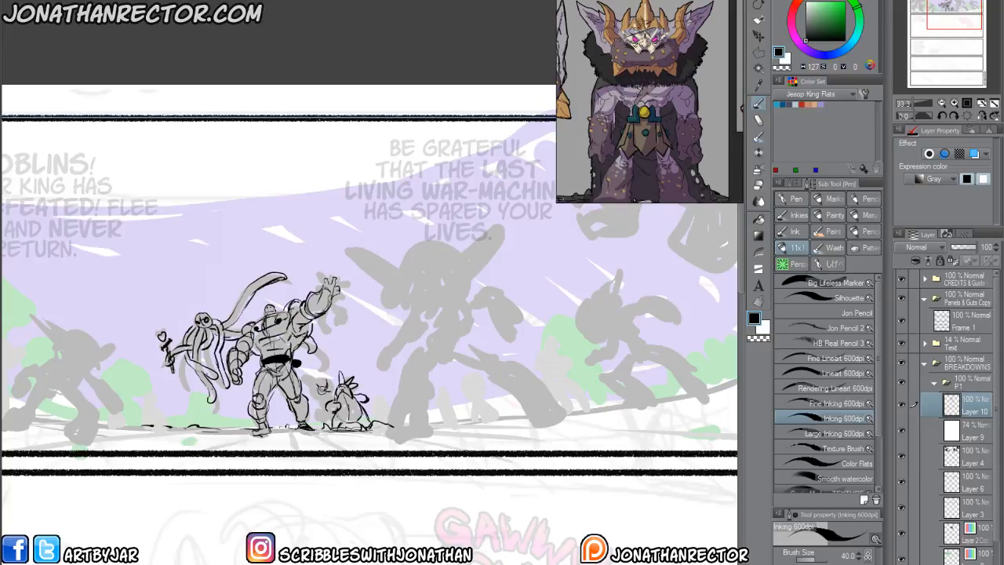
Draw a second small creature with pointed ears between the central figure's leg and the seated creature.
{"action": "mouse_move", "coordinate": [317, 381]}
{"action": "left_mouse_down"}
{"action": "mouse_move", "coordinate": [332, 381]}
{"action": "mouse_move", "coordinate": [329, 398]}
{"action": "left_mouse_up"}
{"action": "left_click_drag", "start_coordinate": [314, 377], "coordinate": [303, 367]}
{"action": "mouse_move", "coordinate": [316, 401]}
{"action": "left_mouse_down"}
{"action": "mouse_move", "coordinate": [332, 420]}
{"action": "mouse_move", "coordinate": [307, 412]}
{"action": "mouse_move", "coordinate": [323, 418]}
{"action": "mouse_move", "coordinate": [311, 424]}
{"action": "left_mouse_up"}
{"action": "key", "text": "e"}
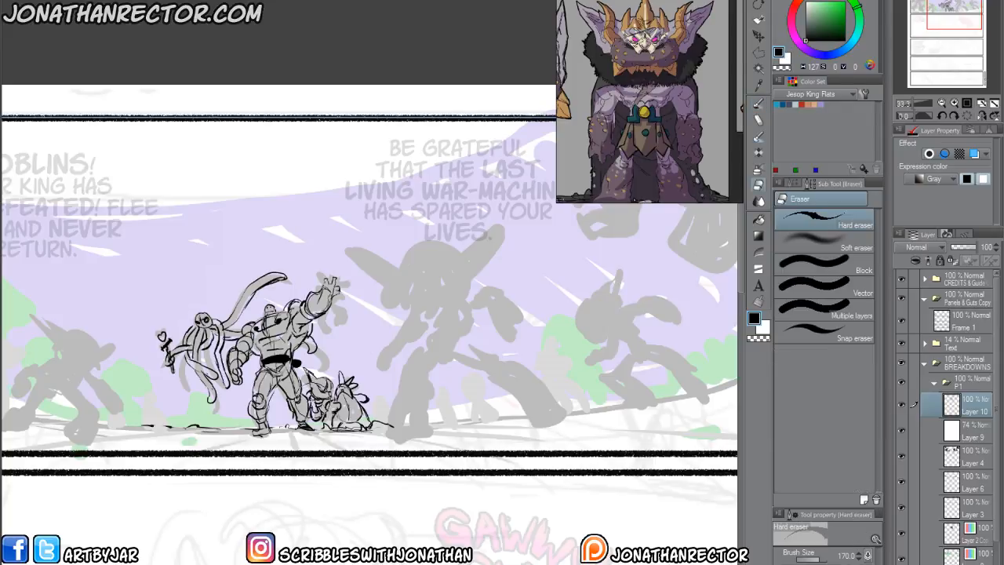
{"action": "key", "text": "p"}
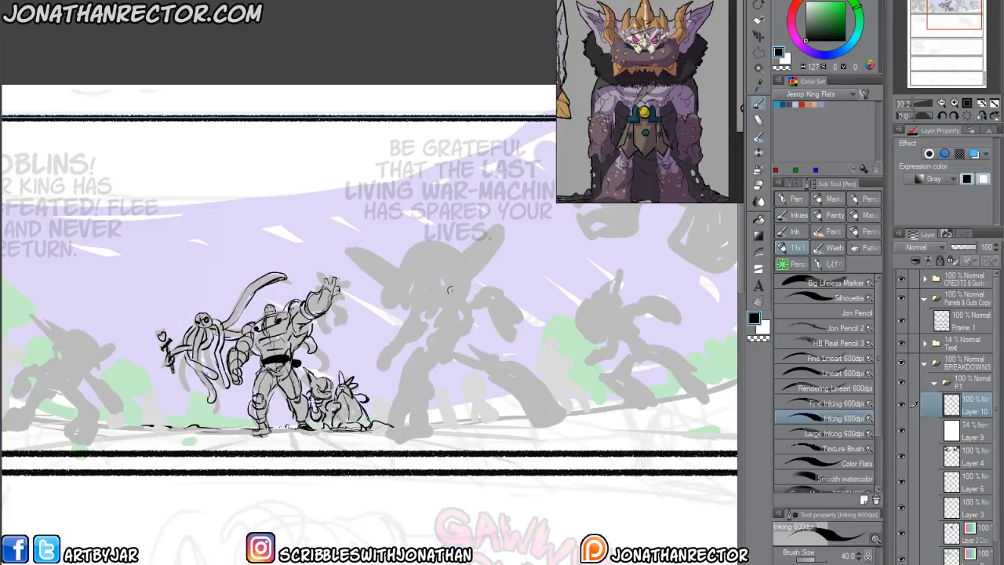
Draw the large big-eared silhouette's rounded torso with curved contour lines and outline its domed head.
{"action": "mouse_move", "coordinate": [418, 299]}
{"action": "left_mouse_down"}
{"action": "mouse_move", "coordinate": [466, 295]}
{"action": "mouse_move", "coordinate": [465, 337]}
{"action": "mouse_move", "coordinate": [447, 360]}
{"action": "mouse_move", "coordinate": [444, 335]}
{"action": "mouse_move", "coordinate": [431, 332]}
{"action": "mouse_move", "coordinate": [469, 333]}
{"action": "mouse_move", "coordinate": [422, 315]}
{"action": "left_mouse_up"}
{"action": "mouse_move", "coordinate": [420, 315]}
{"action": "left_mouse_down"}
{"action": "mouse_move", "coordinate": [432, 327]}
{"action": "mouse_move", "coordinate": [439, 320]}
{"action": "left_mouse_up"}
{"action": "left_click_drag", "start_coordinate": [432, 293], "coordinate": [452, 324]}
{"action": "mouse_move", "coordinate": [467, 290]}
{"action": "left_mouse_down"}
{"action": "mouse_move", "coordinate": [475, 328]}
{"action": "mouse_move", "coordinate": [423, 347]}
{"action": "mouse_move", "coordinate": [430, 362]}
{"action": "mouse_move", "coordinate": [421, 347]}
{"action": "mouse_move", "coordinate": [417, 357]}
{"action": "left_mouse_up"}
{"action": "mouse_move", "coordinate": [445, 276]}
{"action": "left_mouse_down"}
{"action": "mouse_move", "coordinate": [455, 283]}
{"action": "mouse_move", "coordinate": [466, 271]}
{"action": "mouse_move", "coordinate": [437, 245]}
{"action": "mouse_move", "coordinate": [391, 272]}
{"action": "mouse_move", "coordinate": [402, 299]}
{"action": "mouse_move", "coordinate": [394, 290]}
{"action": "left_mouse_up"}
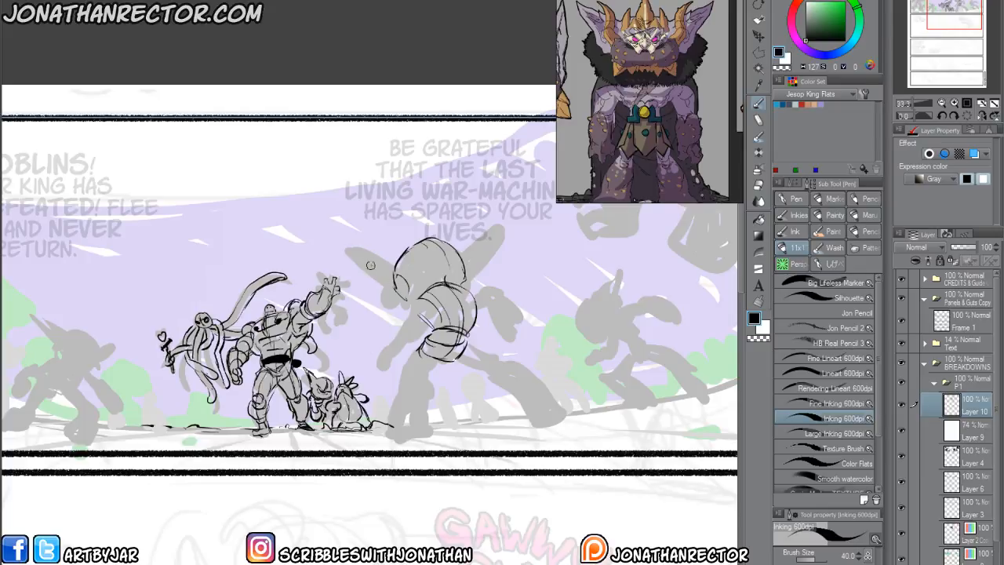
Draw the large figure's two long pointed ears and add the crown and brow details across its head.
{"action": "mouse_move", "coordinate": [386, 283]}
{"action": "left_mouse_down"}
{"action": "mouse_move", "coordinate": [357, 236]}
{"action": "mouse_move", "coordinate": [382, 253]}
{"action": "mouse_move", "coordinate": [361, 230]}
{"action": "mouse_move", "coordinate": [397, 275]}
{"action": "mouse_move", "coordinate": [356, 225]}
{"action": "left_mouse_up"}
{"action": "mouse_move", "coordinate": [367, 266]}
{"action": "left_mouse_down"}
{"action": "mouse_move", "coordinate": [416, 304]}
{"action": "mouse_move", "coordinate": [402, 290]}
{"action": "left_mouse_up"}
{"action": "key", "text": "e"}
{"action": "key", "text": "p"}
{"action": "mouse_move", "coordinate": [458, 256]}
{"action": "left_mouse_down"}
{"action": "mouse_move", "coordinate": [509, 210]}
{"action": "mouse_move", "coordinate": [504, 245]}
{"action": "mouse_move", "coordinate": [473, 286]}
{"action": "left_mouse_up"}
{"action": "left_click_drag", "start_coordinate": [469, 237], "coordinate": [468, 245]}
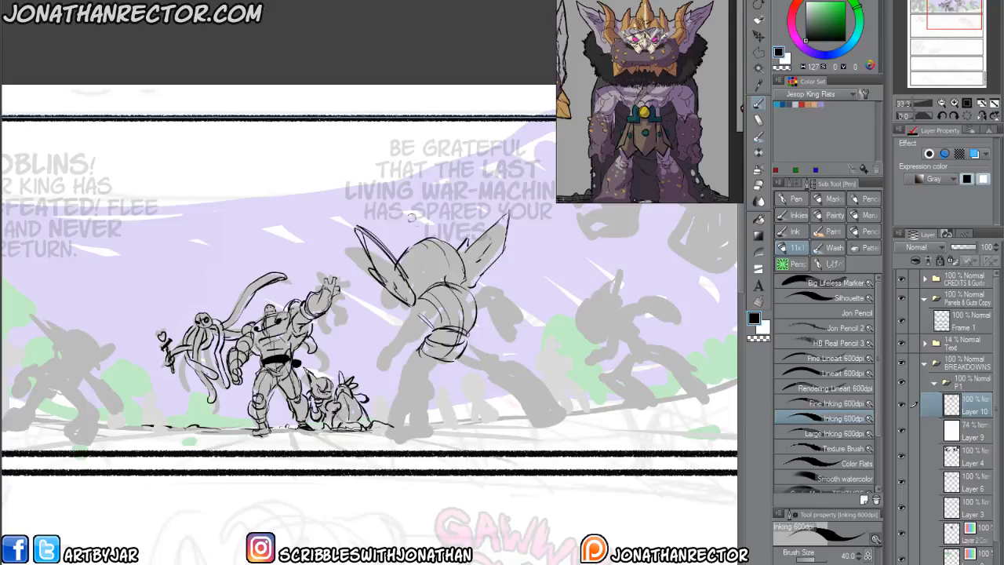
{"action": "mouse_move", "coordinate": [443, 237]}
{"action": "left_mouse_down"}
{"action": "mouse_move", "coordinate": [462, 269]}
{"action": "mouse_move", "coordinate": [419, 272]}
{"action": "left_mouse_up"}
{"action": "left_click_drag", "start_coordinate": [416, 257], "coordinate": [453, 251]}
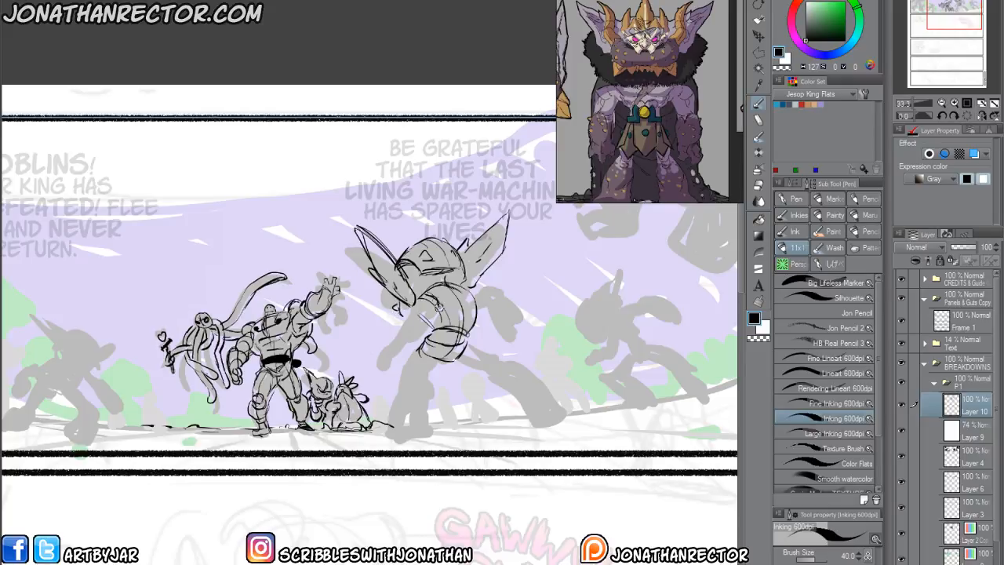
Draw the large figure's two arms over its silhouette, with thick forearms and curled hands.
{"action": "mouse_move", "coordinate": [425, 313]}
{"action": "left_mouse_down"}
{"action": "mouse_move", "coordinate": [431, 324]}
{"action": "mouse_move", "coordinate": [414, 304]}
{"action": "mouse_move", "coordinate": [418, 336]}
{"action": "mouse_move", "coordinate": [398, 360]}
{"action": "left_mouse_up"}
{"action": "mouse_move", "coordinate": [398, 325]}
{"action": "left_mouse_down"}
{"action": "mouse_move", "coordinate": [378, 364]}
{"action": "mouse_move", "coordinate": [363, 360]}
{"action": "mouse_move", "coordinate": [381, 346]}
{"action": "mouse_move", "coordinate": [376, 327]}
{"action": "mouse_move", "coordinate": [424, 323]}
{"action": "mouse_move", "coordinate": [420, 335]}
{"action": "mouse_move", "coordinate": [469, 290]}
{"action": "mouse_move", "coordinate": [482, 301]}
{"action": "mouse_move", "coordinate": [504, 296]}
{"action": "mouse_move", "coordinate": [483, 309]}
{"action": "mouse_move", "coordinate": [501, 297]}
{"action": "mouse_move", "coordinate": [524, 320]}
{"action": "mouse_move", "coordinate": [488, 330]}
{"action": "mouse_move", "coordinate": [521, 334]}
{"action": "mouse_move", "coordinate": [493, 330]}
{"action": "left_mouse_up"}
{"action": "mouse_move", "coordinate": [515, 315]}
{"action": "left_mouse_down"}
{"action": "mouse_move", "coordinate": [525, 325]}
{"action": "mouse_move", "coordinate": [487, 322]}
{"action": "left_mouse_up"}
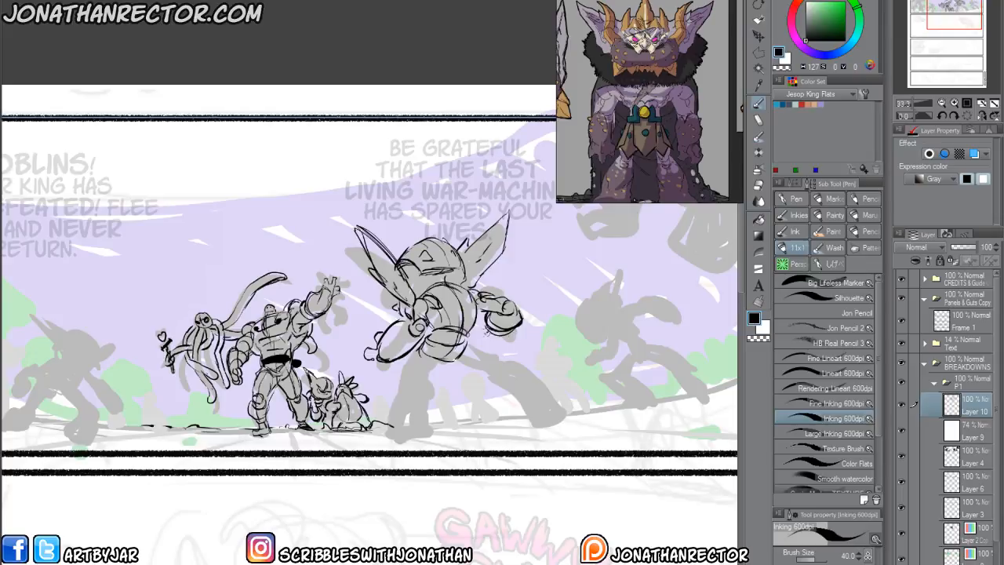
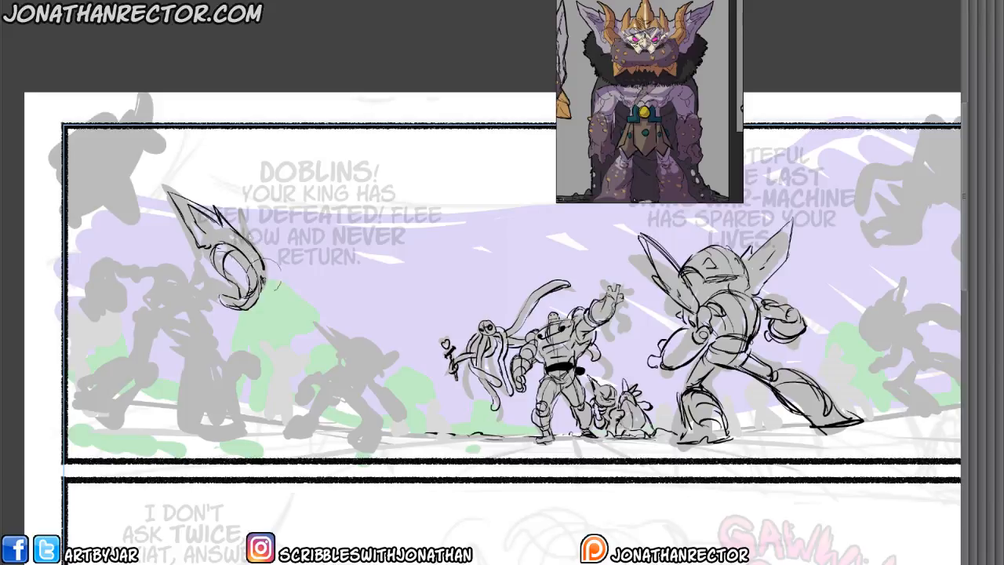
Refine the curved head and ear lines of the large goblin at panel 1's left side, checking them in mirrored view.
{"action": "left_click_drag", "start_coordinate": [263, 264], "coordinate": [250, 248]}
{"action": "key", "text": "p"}
{"action": "key", "text": "h"}
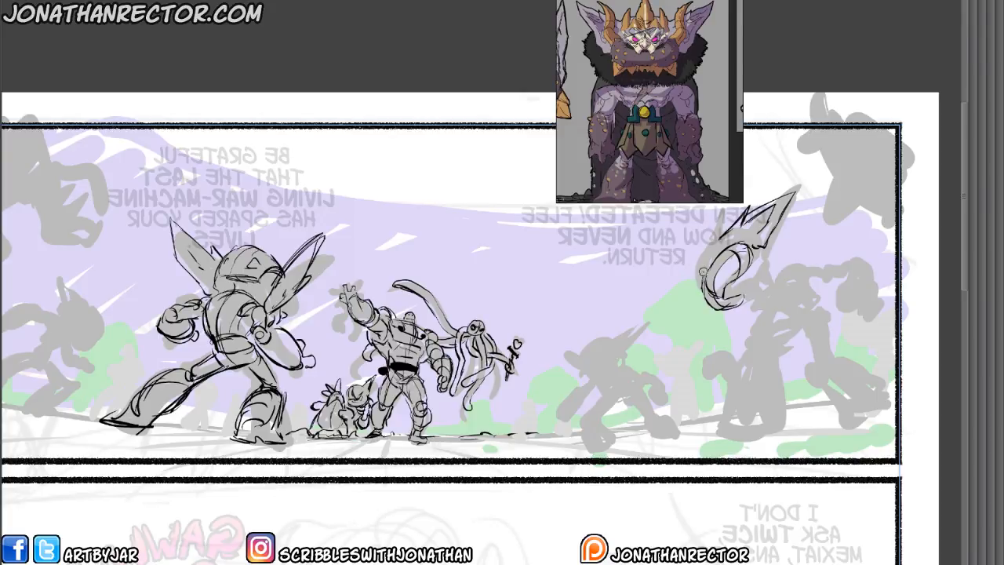
{"action": "mouse_move", "coordinate": [704, 269]}
{"action": "left_mouse_down"}
{"action": "mouse_move", "coordinate": [698, 287]}
{"action": "mouse_move", "coordinate": [702, 251]}
{"action": "mouse_move", "coordinate": [726, 229]}
{"action": "left_mouse_up"}
{"action": "key", "text": "h"}
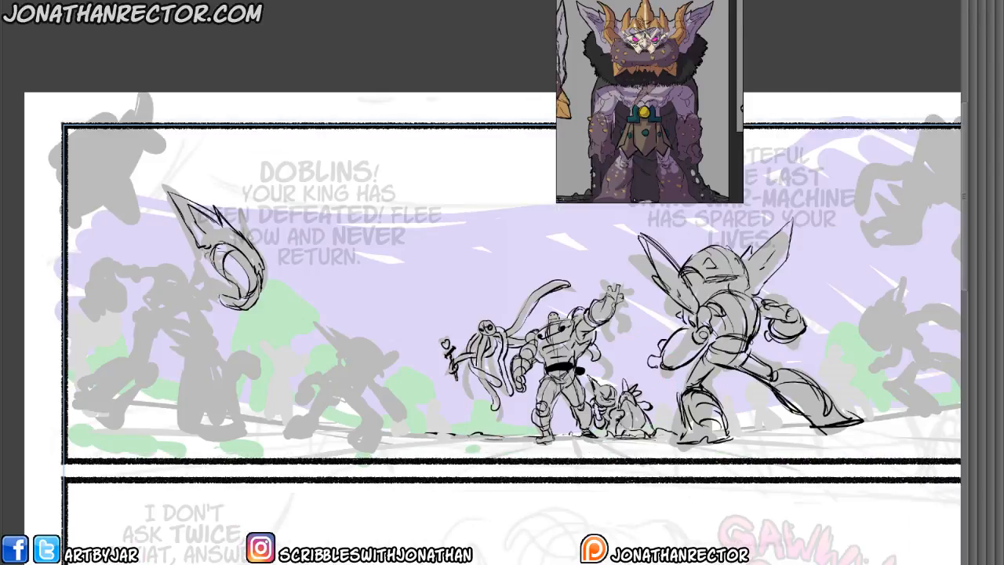
Draw the left large goblin's neck, shoulders, chest and raised rear arm with its curled hand over the silhouette.
{"action": "mouse_move", "coordinate": [232, 297]}
{"action": "left_mouse_down"}
{"action": "mouse_move", "coordinate": [194, 288]}
{"action": "mouse_move", "coordinate": [205, 308]}
{"action": "mouse_move", "coordinate": [186, 280]}
{"action": "left_mouse_up"}
{"action": "mouse_move", "coordinate": [201, 296]}
{"action": "left_mouse_down"}
{"action": "mouse_move", "coordinate": [167, 300]}
{"action": "mouse_move", "coordinate": [188, 316]}
{"action": "left_mouse_up"}
{"action": "mouse_move", "coordinate": [204, 305]}
{"action": "left_mouse_down"}
{"action": "mouse_move", "coordinate": [190, 320]}
{"action": "mouse_move", "coordinate": [206, 292]}
{"action": "mouse_move", "coordinate": [198, 287]}
{"action": "left_mouse_up"}
{"action": "left_click_drag", "start_coordinate": [208, 247], "coordinate": [200, 278]}
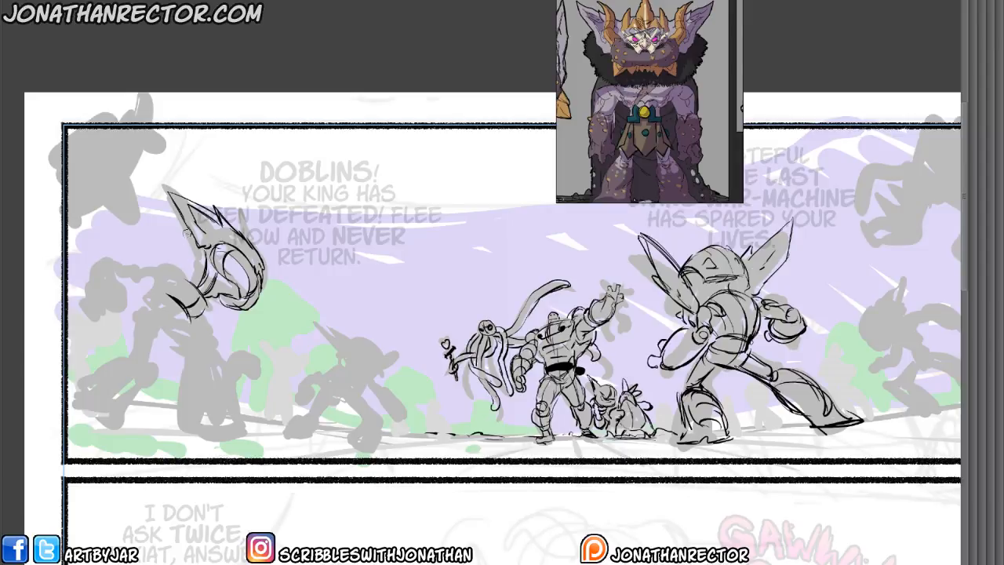
{"action": "mouse_move", "coordinate": [186, 233]}
{"action": "left_mouse_down"}
{"action": "mouse_move", "coordinate": [179, 279]}
{"action": "mouse_move", "coordinate": [176, 270]}
{"action": "left_mouse_up"}
{"action": "mouse_move", "coordinate": [101, 286]}
{"action": "left_mouse_down"}
{"action": "mouse_move", "coordinate": [105, 309]}
{"action": "mouse_move", "coordinate": [84, 303]}
{"action": "mouse_move", "coordinate": [88, 319]}
{"action": "mouse_move", "coordinate": [99, 320]}
{"action": "mouse_move", "coordinate": [85, 300]}
{"action": "mouse_move", "coordinate": [106, 278]}
{"action": "mouse_move", "coordinate": [136, 311]}
{"action": "mouse_move", "coordinate": [119, 304]}
{"action": "mouse_move", "coordinate": [96, 317]}
{"action": "mouse_move", "coordinate": [120, 307]}
{"action": "mouse_move", "coordinate": [108, 308]}
{"action": "mouse_move", "coordinate": [126, 290]}
{"action": "mouse_move", "coordinate": [110, 260]}
{"action": "mouse_move", "coordinate": [86, 269]}
{"action": "mouse_move", "coordinate": [84, 296]}
{"action": "mouse_move", "coordinate": [87, 266]}
{"action": "mouse_move", "coordinate": [96, 254]}
{"action": "mouse_move", "coordinate": [120, 275]}
{"action": "mouse_move", "coordinate": [153, 273]}
{"action": "mouse_move", "coordinate": [133, 263]}
{"action": "mouse_move", "coordinate": [159, 254]}
{"action": "mouse_move", "coordinate": [174, 273]}
{"action": "mouse_move", "coordinate": [149, 271]}
{"action": "mouse_move", "coordinate": [162, 278]}
{"action": "mouse_move", "coordinate": [165, 267]}
{"action": "mouse_move", "coordinate": [183, 286]}
{"action": "mouse_move", "coordinate": [171, 271]}
{"action": "mouse_move", "coordinate": [166, 292]}
{"action": "mouse_move", "coordinate": [171, 278]}
{"action": "mouse_move", "coordinate": [162, 315]}
{"action": "left_mouse_up"}
{"action": "mouse_move", "coordinate": [143, 280]}
{"action": "left_mouse_down"}
{"action": "mouse_move", "coordinate": [153, 296]}
{"action": "mouse_move", "coordinate": [145, 305]}
{"action": "mouse_move", "coordinate": [162, 316]}
{"action": "mouse_move", "coordinate": [139, 315]}
{"action": "mouse_move", "coordinate": [139, 330]}
{"action": "mouse_move", "coordinate": [172, 320]}
{"action": "mouse_move", "coordinate": [138, 328]}
{"action": "mouse_move", "coordinate": [177, 339]}
{"action": "left_mouse_up"}
{"action": "left_click_drag", "start_coordinate": [161, 304], "coordinate": [167, 324]}
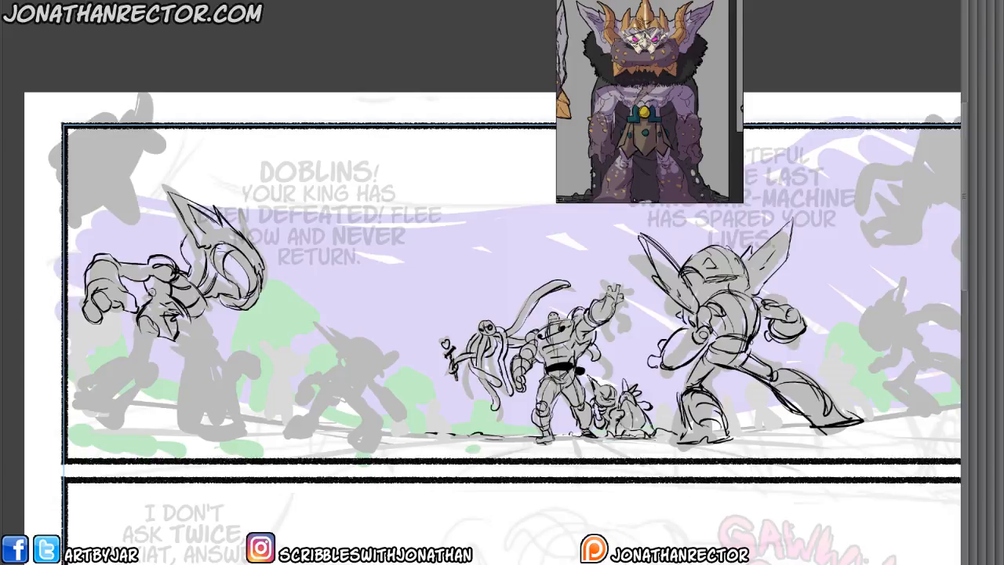
Draw the left large goblin's hips and its bent rear leg with a flared shin and broad foot.
{"action": "left_click_drag", "start_coordinate": [150, 289], "coordinate": [164, 299]}
{"action": "left_click_drag", "start_coordinate": [141, 318], "coordinate": [135, 361]}
{"action": "mouse_move", "coordinate": [135, 322]}
{"action": "left_mouse_down"}
{"action": "mouse_move", "coordinate": [163, 377]}
{"action": "mouse_move", "coordinate": [154, 365]}
{"action": "mouse_move", "coordinate": [139, 379]}
{"action": "mouse_move", "coordinate": [155, 381]}
{"action": "mouse_move", "coordinate": [138, 361]}
{"action": "mouse_move", "coordinate": [83, 404]}
{"action": "left_mouse_up"}
{"action": "left_click_drag", "start_coordinate": [158, 381], "coordinate": [130, 434]}
{"action": "mouse_move", "coordinate": [137, 433]}
{"action": "left_mouse_down"}
{"action": "mouse_move", "coordinate": [100, 426]}
{"action": "mouse_move", "coordinate": [123, 436]}
{"action": "left_mouse_up"}
{"action": "left_click_drag", "start_coordinate": [74, 403], "coordinate": [121, 431]}
{"action": "mouse_move", "coordinate": [80, 411]}
{"action": "left_mouse_down"}
{"action": "mouse_move", "coordinate": [130, 411]}
{"action": "mouse_move", "coordinate": [115, 406]}
{"action": "mouse_move", "coordinate": [102, 434]}
{"action": "left_mouse_up"}
{"action": "left_click_drag", "start_coordinate": [132, 418], "coordinate": [135, 438]}
{"action": "mouse_move", "coordinate": [118, 434]}
{"action": "left_mouse_down"}
{"action": "mouse_move", "coordinate": [146, 436]}
{"action": "mouse_move", "coordinate": [132, 433]}
{"action": "left_mouse_up"}
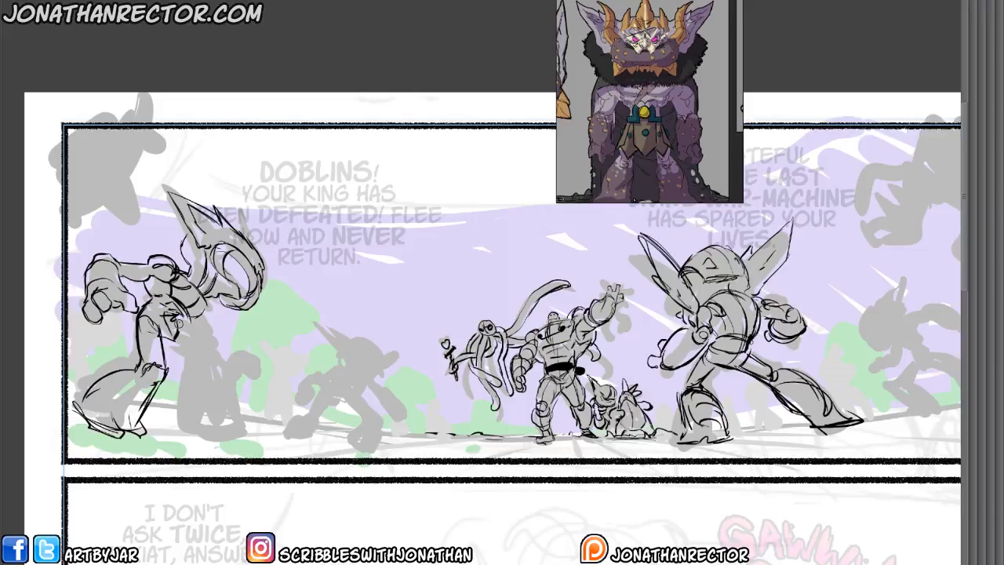
Draw the left large goblin's front leg with a flared shin and foot, and the hand hanging beside it.
{"action": "mouse_move", "coordinate": [179, 323]}
{"action": "left_mouse_down"}
{"action": "mouse_move", "coordinate": [233, 358]}
{"action": "mouse_move", "coordinate": [227, 367]}
{"action": "left_mouse_up"}
{"action": "mouse_move", "coordinate": [168, 342]}
{"action": "left_mouse_down"}
{"action": "mouse_move", "coordinate": [187, 352]}
{"action": "mouse_move", "coordinate": [206, 404]}
{"action": "left_mouse_up"}
{"action": "mouse_move", "coordinate": [205, 351]}
{"action": "left_mouse_down"}
{"action": "mouse_move", "coordinate": [176, 381]}
{"action": "mouse_move", "coordinate": [170, 414]}
{"action": "mouse_move", "coordinate": [234, 434]}
{"action": "mouse_move", "coordinate": [169, 419]}
{"action": "mouse_move", "coordinate": [206, 428]}
{"action": "left_mouse_up"}
{"action": "left_click_drag", "start_coordinate": [175, 403], "coordinate": [168, 418]}
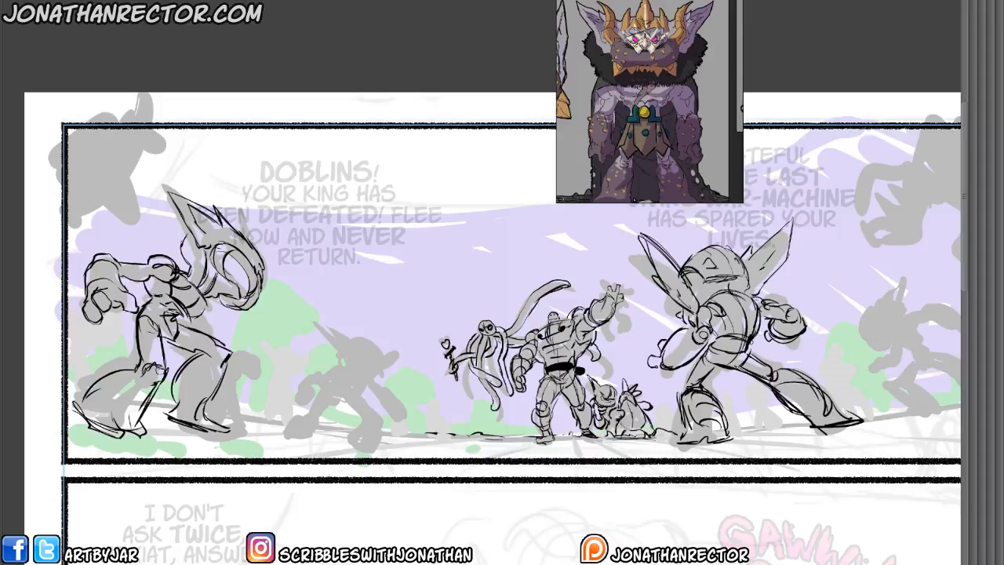
{"action": "mouse_move", "coordinate": [179, 288]}
{"action": "left_mouse_down"}
{"action": "mouse_move", "coordinate": [200, 309]}
{"action": "mouse_move", "coordinate": [190, 326]}
{"action": "mouse_move", "coordinate": [210, 331]}
{"action": "mouse_move", "coordinate": [193, 325]}
{"action": "left_mouse_up"}
{"action": "key", "text": "ctrl+z"}
{"action": "key", "text": "ctrl+z"}
{"action": "mouse_move", "coordinate": [232, 367]}
{"action": "left_mouse_down"}
{"action": "mouse_move", "coordinate": [251, 384]}
{"action": "mouse_move", "coordinate": [223, 392]}
{"action": "mouse_move", "coordinate": [254, 383]}
{"action": "mouse_move", "coordinate": [260, 400]}
{"action": "mouse_move", "coordinate": [210, 394]}
{"action": "left_mouse_up"}
Outline the creature cropped by panel 1's upper-left corner, with its rounded form, pointed ends and inner contours.
{"action": "mouse_move", "coordinate": [153, 129]}
{"action": "left_mouse_down"}
{"action": "mouse_move", "coordinate": [126, 134]}
{"action": "mouse_move", "coordinate": [124, 150]}
{"action": "mouse_move", "coordinate": [141, 157]}
{"action": "mouse_move", "coordinate": [92, 194]}
{"action": "mouse_move", "coordinate": [78, 221]}
{"action": "mouse_move", "coordinate": [77, 202]}
{"action": "mouse_move", "coordinate": [124, 188]}
{"action": "left_mouse_up"}
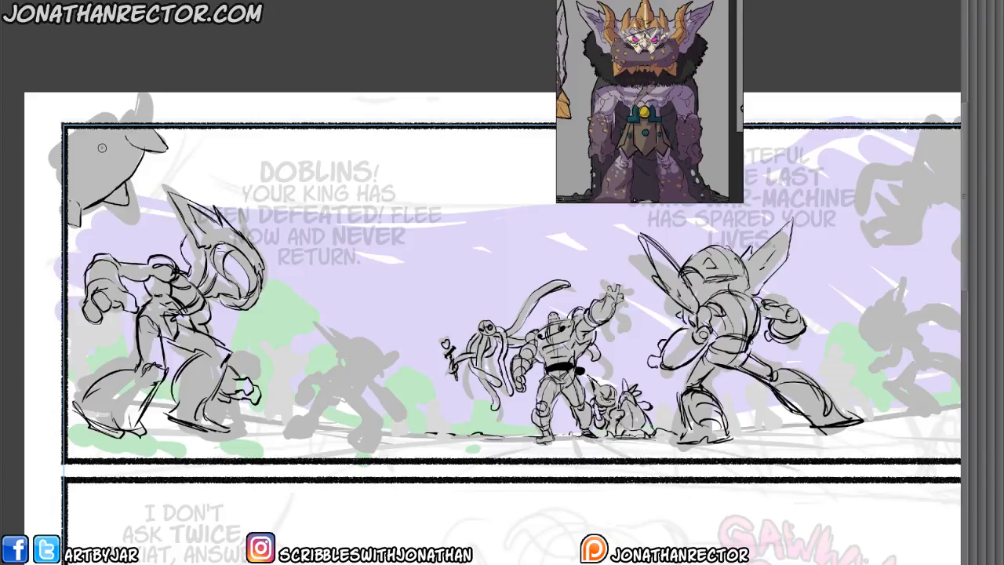
{"action": "left_click_drag", "start_coordinate": [102, 148], "coordinate": [94, 160]}
{"action": "left_click_drag", "start_coordinate": [89, 190], "coordinate": [107, 199]}
Sketch the ground line under the crouching mid-size goblin and draw its hips and two spread legs.
{"action": "left_click_drag", "start_coordinate": [292, 428], "coordinate": [382, 447]}
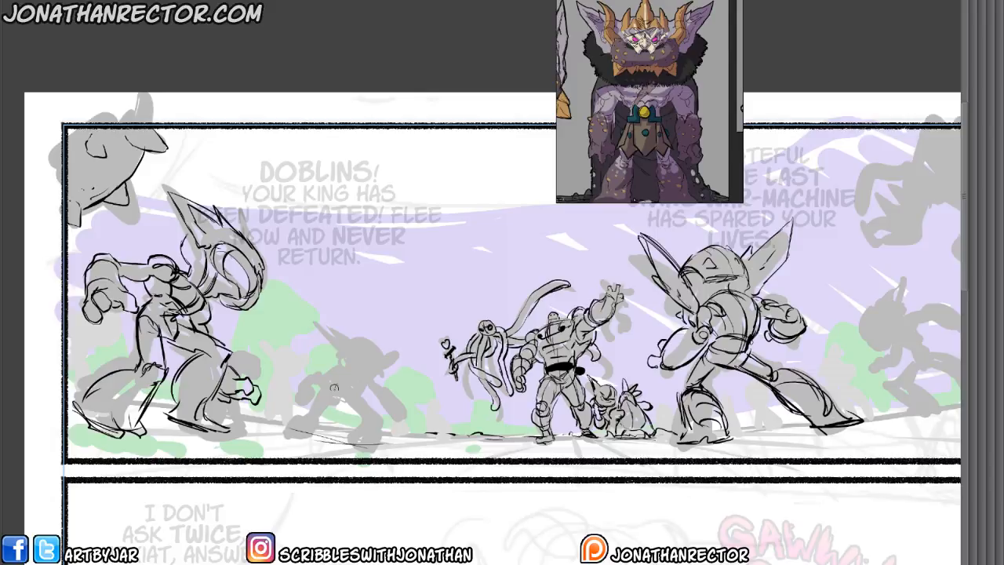
{"action": "mouse_move", "coordinate": [328, 388]}
{"action": "left_mouse_down"}
{"action": "mouse_move", "coordinate": [356, 394]}
{"action": "mouse_move", "coordinate": [339, 380]}
{"action": "mouse_move", "coordinate": [363, 377]}
{"action": "left_mouse_up"}
{"action": "mouse_move", "coordinate": [363, 375]}
{"action": "left_mouse_down"}
{"action": "mouse_move", "coordinate": [358, 395]}
{"action": "mouse_move", "coordinate": [347, 396]}
{"action": "mouse_move", "coordinate": [367, 416]}
{"action": "left_mouse_up"}
{"action": "mouse_move", "coordinate": [360, 394]}
{"action": "left_mouse_down"}
{"action": "mouse_move", "coordinate": [381, 415]}
{"action": "mouse_move", "coordinate": [356, 422]}
{"action": "mouse_move", "coordinate": [382, 447]}
{"action": "mouse_move", "coordinate": [357, 444]}
{"action": "left_mouse_up"}
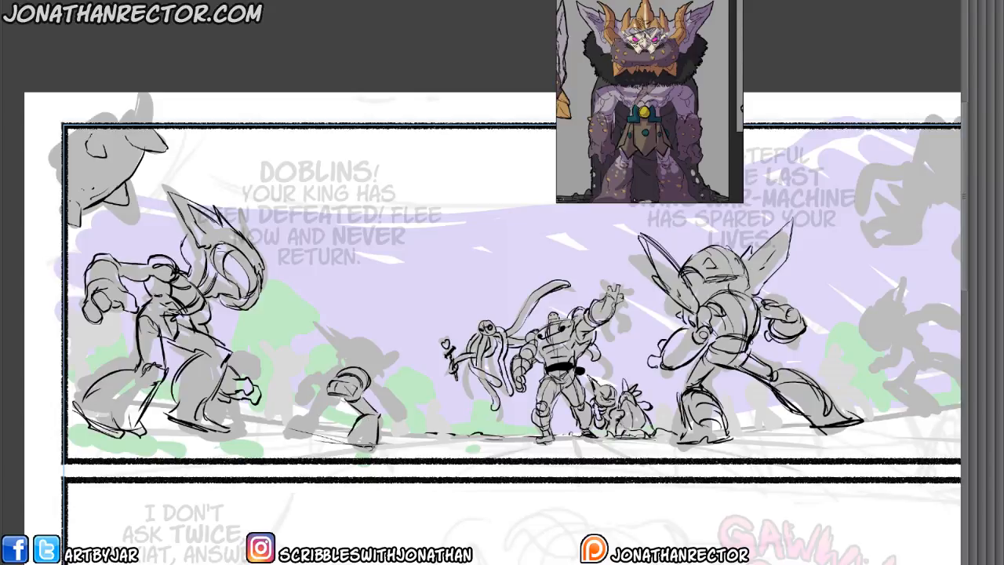
{"action": "mouse_move", "coordinate": [349, 394]}
{"action": "left_mouse_down"}
{"action": "mouse_move", "coordinate": [314, 408]}
{"action": "mouse_move", "coordinate": [292, 402]}
{"action": "mouse_move", "coordinate": [283, 422]}
{"action": "mouse_move", "coordinate": [304, 427]}
{"action": "left_mouse_up"}
{"action": "left_click_drag", "start_coordinate": [281, 424], "coordinate": [302, 428]}
Draw the crouching goblin's rounded back and head, two long pointed ears, and the arm reaching toward the ground.
{"action": "mouse_move", "coordinate": [341, 390]}
{"action": "left_mouse_down"}
{"action": "mouse_move", "coordinate": [324, 400]}
{"action": "mouse_move", "coordinate": [347, 367]}
{"action": "mouse_move", "coordinate": [342, 348]}
{"action": "mouse_move", "coordinate": [387, 374]}
{"action": "mouse_move", "coordinate": [384, 357]}
{"action": "left_mouse_up"}
{"action": "mouse_move", "coordinate": [356, 344]}
{"action": "left_mouse_down"}
{"action": "mouse_move", "coordinate": [367, 338]}
{"action": "mouse_move", "coordinate": [394, 362]}
{"action": "left_mouse_up"}
{"action": "left_click_drag", "start_coordinate": [383, 372], "coordinate": [370, 377]}
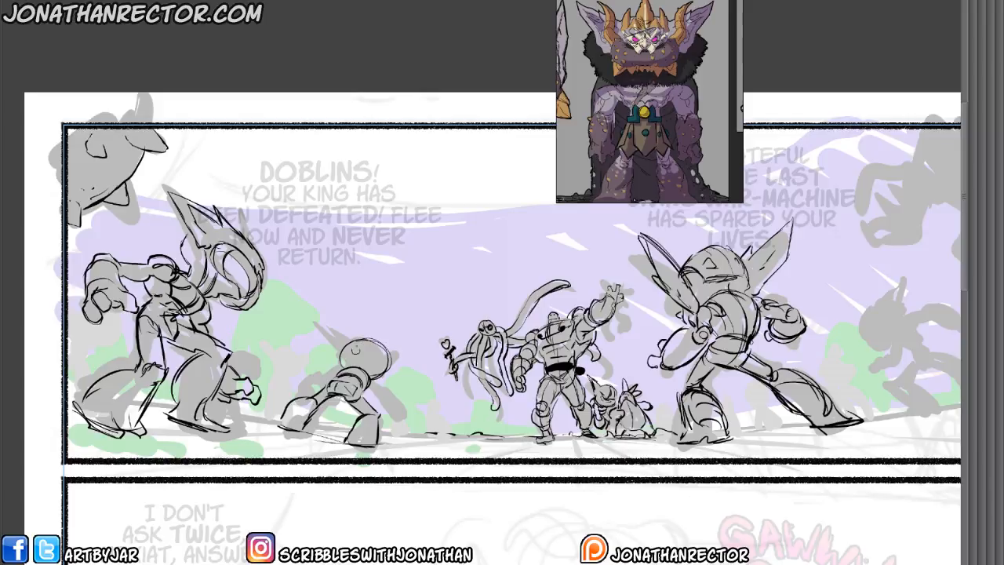
{"action": "mouse_move", "coordinate": [353, 339]}
{"action": "left_mouse_down"}
{"action": "mouse_move", "coordinate": [304, 362]}
{"action": "mouse_move", "coordinate": [342, 365]}
{"action": "left_mouse_up"}
{"action": "mouse_move", "coordinate": [350, 342]}
{"action": "left_mouse_down"}
{"action": "mouse_move", "coordinate": [362, 361]}
{"action": "mouse_move", "coordinate": [353, 363]}
{"action": "mouse_move", "coordinate": [355, 345]}
{"action": "mouse_move", "coordinate": [388, 354]}
{"action": "mouse_move", "coordinate": [410, 385]}
{"action": "mouse_move", "coordinate": [375, 375]}
{"action": "mouse_move", "coordinate": [371, 384]}
{"action": "mouse_move", "coordinate": [399, 422]}
{"action": "left_mouse_up"}
{"action": "left_click_drag", "start_coordinate": [369, 398], "coordinate": [394, 403]}
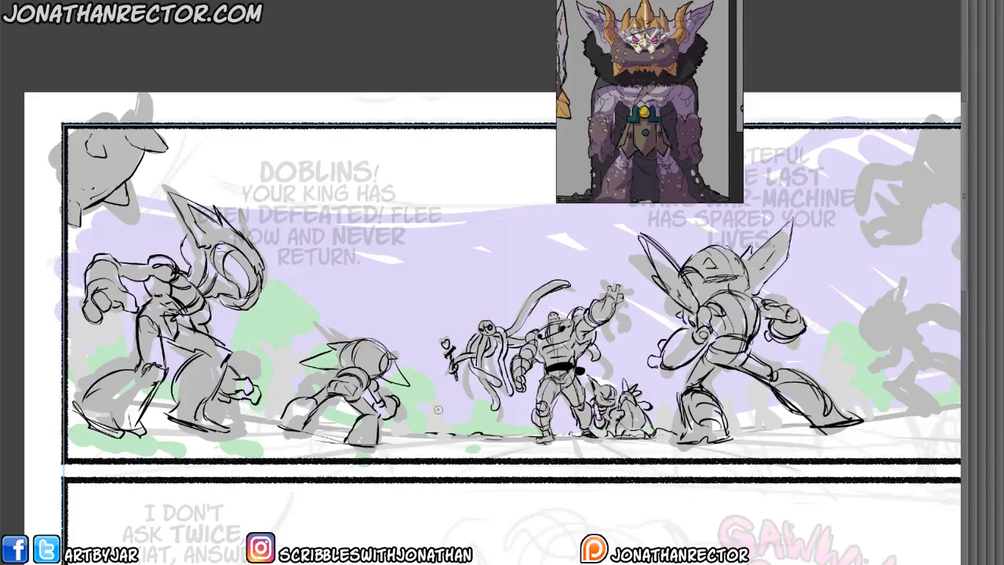
Draw two tiny seated goblins on the ground between the crouching goblin and the central figure.
{"action": "mouse_move", "coordinate": [438, 409]}
{"action": "left_mouse_down"}
{"action": "mouse_move", "coordinate": [424, 396]}
{"action": "mouse_move", "coordinate": [441, 402]}
{"action": "mouse_move", "coordinate": [430, 406]}
{"action": "left_mouse_up"}
{"action": "mouse_move", "coordinate": [419, 397]}
{"action": "left_mouse_down"}
{"action": "mouse_move", "coordinate": [414, 405]}
{"action": "mouse_move", "coordinate": [444, 408]}
{"action": "left_mouse_up"}
{"action": "mouse_move", "coordinate": [444, 416]}
{"action": "left_mouse_down"}
{"action": "mouse_move", "coordinate": [457, 433]}
{"action": "mouse_move", "coordinate": [426, 432]}
{"action": "left_mouse_up"}
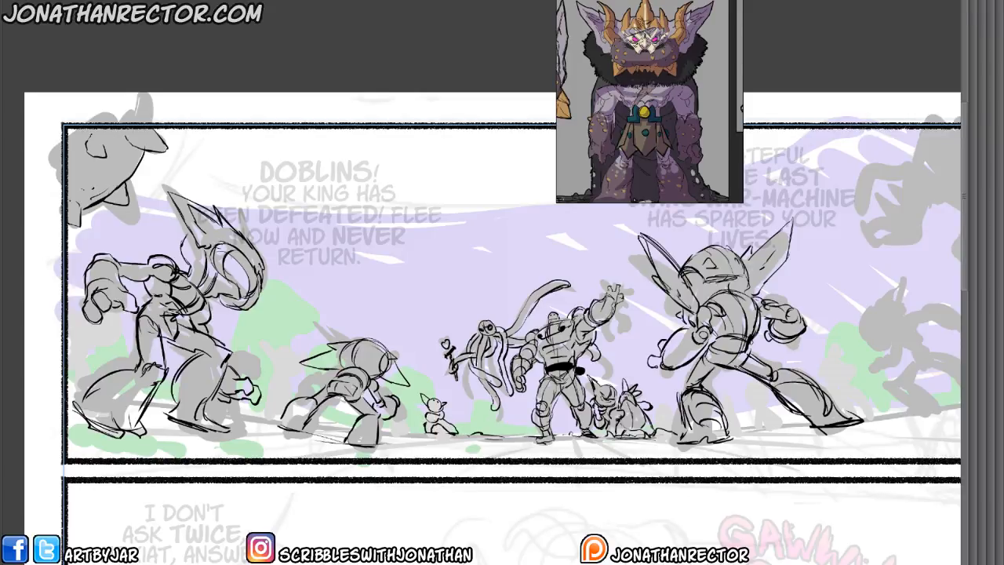
{"action": "mouse_move", "coordinate": [408, 419]}
{"action": "left_mouse_down"}
{"action": "mouse_move", "coordinate": [396, 426]}
{"action": "mouse_move", "coordinate": [415, 433]}
{"action": "mouse_move", "coordinate": [393, 433]}
{"action": "left_mouse_up"}
Draw the small pointed-eared goblin between the two larger left goblins and the round-faced creature at the panel's left edge.
{"action": "mouse_move", "coordinate": [298, 373]}
{"action": "left_mouse_down"}
{"action": "mouse_move", "coordinate": [293, 364]}
{"action": "mouse_move", "coordinate": [279, 376]}
{"action": "mouse_move", "coordinate": [295, 362]}
{"action": "mouse_move", "coordinate": [289, 354]}
{"action": "mouse_move", "coordinate": [275, 361]}
{"action": "mouse_move", "coordinate": [250, 344]}
{"action": "mouse_move", "coordinate": [289, 383]}
{"action": "mouse_move", "coordinate": [270, 385]}
{"action": "mouse_move", "coordinate": [273, 366]}
{"action": "left_mouse_up"}
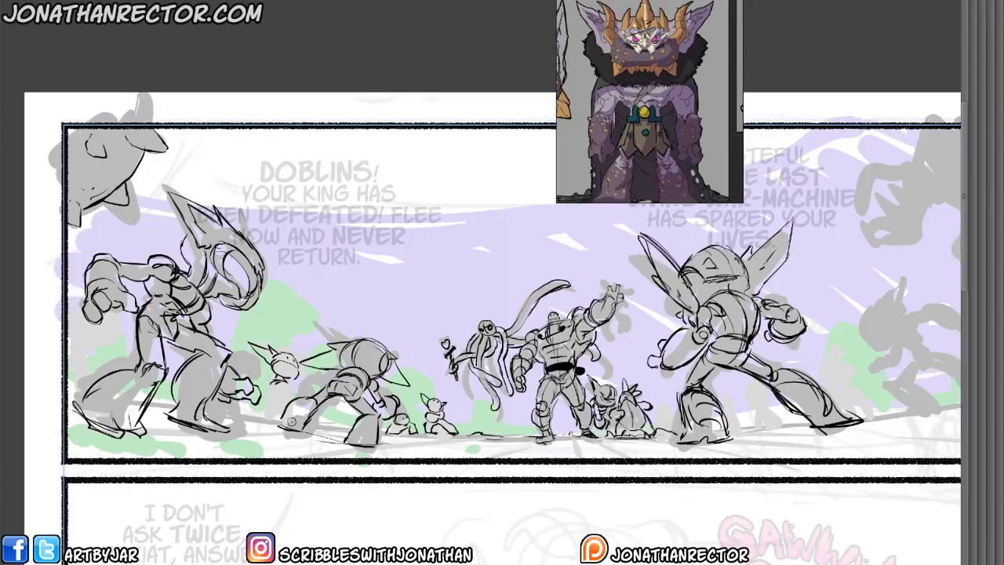
{"action": "left_click_drag", "start_coordinate": [285, 380], "coordinate": [267, 379]}
{"action": "key", "text": "ctrl+z"}
{"action": "left_click_drag", "start_coordinate": [273, 377], "coordinate": [283, 384]}
{"action": "mouse_move", "coordinate": [267, 375]}
{"action": "left_mouse_down"}
{"action": "mouse_move", "coordinate": [300, 390]}
{"action": "mouse_move", "coordinate": [266, 383]}
{"action": "mouse_move", "coordinate": [290, 377]}
{"action": "mouse_move", "coordinate": [270, 394]}
{"action": "mouse_move", "coordinate": [306, 391]}
{"action": "mouse_move", "coordinate": [254, 415]}
{"action": "mouse_move", "coordinate": [279, 427]}
{"action": "mouse_move", "coordinate": [290, 406]}
{"action": "mouse_move", "coordinate": [261, 381]}
{"action": "mouse_move", "coordinate": [260, 394]}
{"action": "left_mouse_up"}
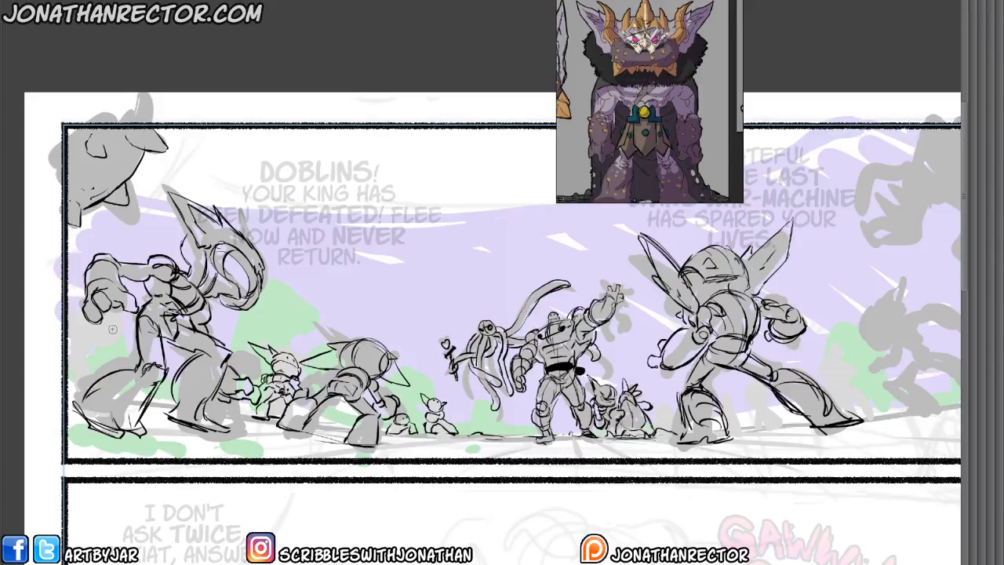
{"action": "mouse_move", "coordinate": [110, 346]}
{"action": "left_mouse_down"}
{"action": "mouse_move", "coordinate": [77, 355]}
{"action": "mouse_move", "coordinate": [113, 328]}
{"action": "mouse_move", "coordinate": [64, 314]}
{"action": "mouse_move", "coordinate": [90, 340]}
{"action": "mouse_move", "coordinate": [103, 331]}
{"action": "mouse_move", "coordinate": [111, 349]}
{"action": "mouse_move", "coordinate": [74, 370]}
{"action": "mouse_move", "coordinate": [112, 324]}
{"action": "left_mouse_up"}
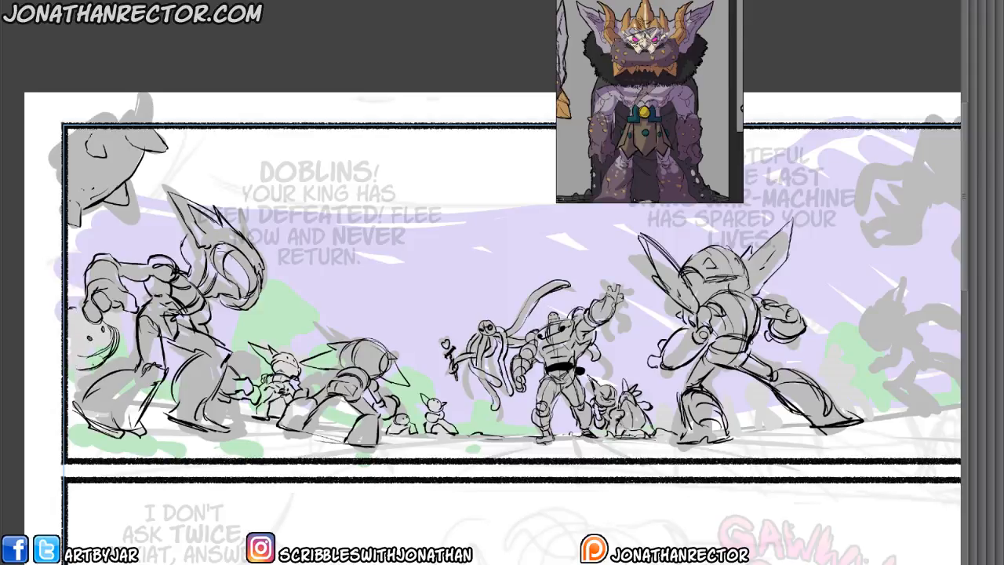
{"action": "mouse_move", "coordinate": [72, 369]}
{"action": "left_mouse_down"}
{"action": "mouse_move", "coordinate": [76, 311]}
{"action": "mouse_move", "coordinate": [59, 328]}
{"action": "left_mouse_up"}
Sketch the ground horizon behind the figures across panel 1 and start the perspective lines beneath the central figure.
{"action": "left_click_drag", "start_coordinate": [470, 434], "coordinate": [153, 398]}
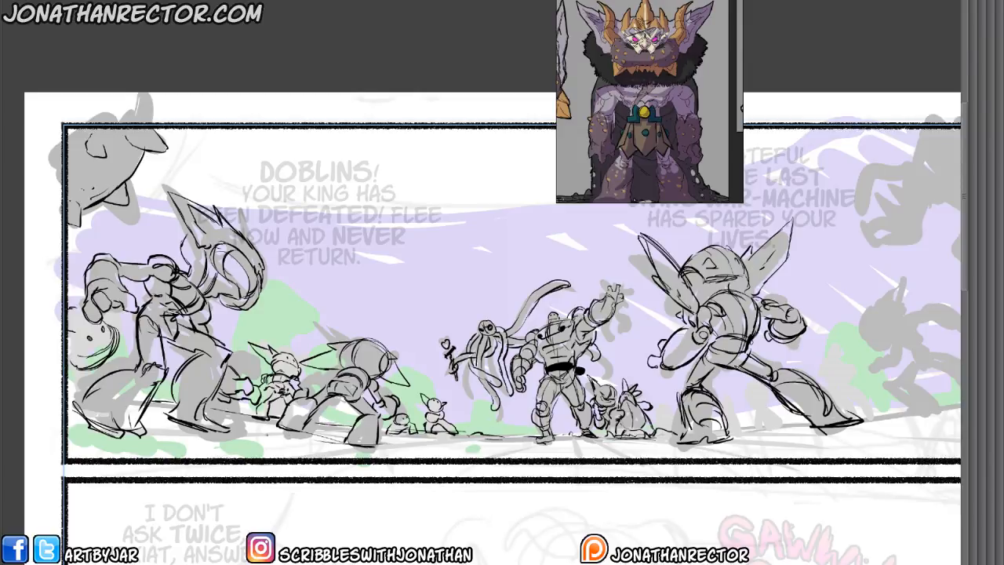
{"action": "left_click_drag", "start_coordinate": [542, 439], "coordinate": [354, 447]}
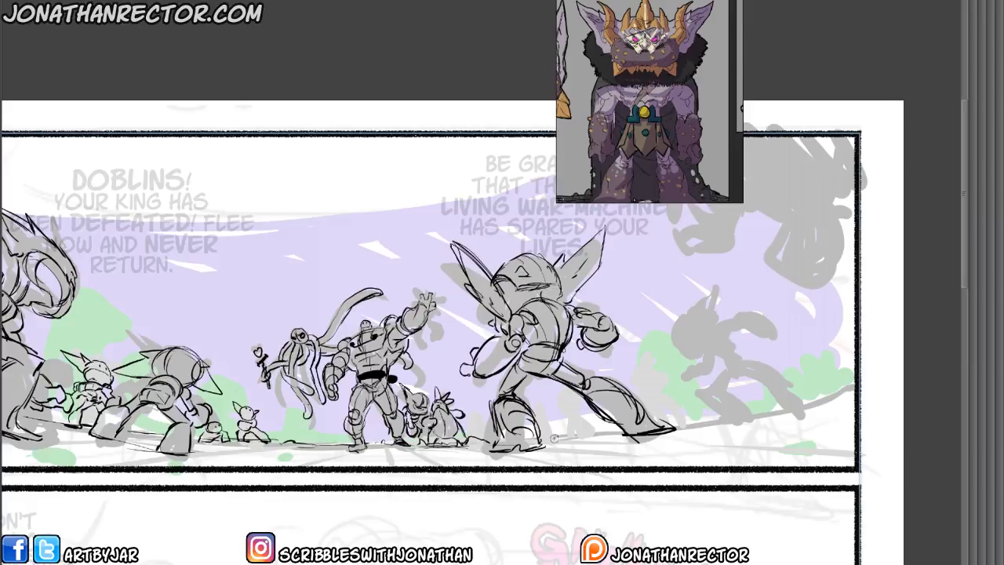
{"action": "mouse_move", "coordinate": [544, 438]}
{"action": "left_mouse_down"}
{"action": "mouse_move", "coordinate": [712, 418]}
{"action": "mouse_move", "coordinate": [828, 388]}
{"action": "left_mouse_up"}
{"action": "mouse_move", "coordinate": [390, 472]}
{"action": "left_mouse_down"}
{"action": "mouse_move", "coordinate": [451, 437]}
{"action": "mouse_move", "coordinate": [430, 441]}
{"action": "mouse_move", "coordinate": [511, 436]}
{"action": "left_mouse_up"}
{"action": "mouse_move", "coordinate": [447, 436]}
{"action": "left_mouse_down"}
{"action": "mouse_move", "coordinate": [297, 442]}
{"action": "mouse_move", "coordinate": [475, 438]}
{"action": "left_mouse_up"}
{"action": "mouse_move", "coordinate": [284, 421]}
{"action": "left_mouse_down"}
{"action": "mouse_move", "coordinate": [652, 432]}
{"action": "mouse_move", "coordinate": [323, 430]}
{"action": "left_mouse_up"}
{"action": "left_click_drag", "start_coordinate": [470, 414], "coordinate": [747, 397]}
{"action": "mouse_move", "coordinate": [380, 450]}
{"action": "left_mouse_down"}
{"action": "mouse_move", "coordinate": [481, 434]}
{"action": "mouse_move", "coordinate": [662, 432]}
{"action": "left_mouse_up"}
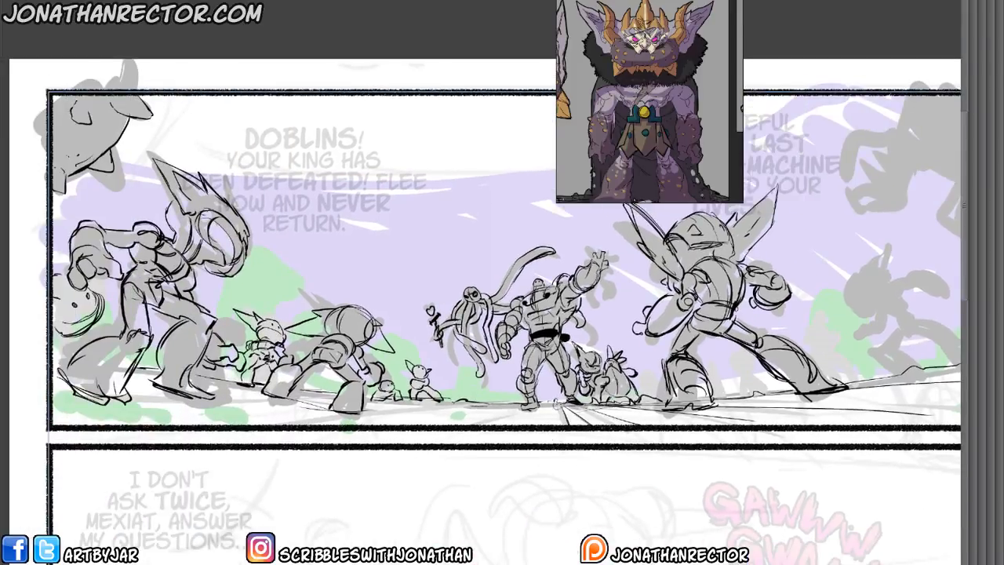
Draw perspective lines radiating from the central figure's feet across the foreground to both sides of panel 1.
{"action": "mouse_move", "coordinate": [560, 404]}
{"action": "left_mouse_down"}
{"action": "mouse_move", "coordinate": [542, 425]}
{"action": "mouse_move", "coordinate": [425, 427]}
{"action": "left_mouse_up"}
{"action": "left_click_drag", "start_coordinate": [499, 408], "coordinate": [221, 426]}
{"action": "left_click_drag", "start_coordinate": [556, 402], "coordinate": [62, 419]}
{"action": "left_click_drag", "start_coordinate": [511, 404], "coordinate": [72, 384]}
{"action": "mouse_move", "coordinate": [161, 375]}
{"action": "left_mouse_down"}
{"action": "mouse_move", "coordinate": [421, 416]}
{"action": "mouse_move", "coordinate": [656, 411]}
{"action": "left_mouse_up"}
{"action": "left_click_drag", "start_coordinate": [728, 405], "coordinate": [751, 399]}
{"action": "mouse_move", "coordinate": [943, 365]}
{"action": "left_mouse_down"}
{"action": "mouse_move", "coordinate": [844, 420]}
{"action": "mouse_move", "coordinate": [723, 435]}
{"action": "left_mouse_up"}
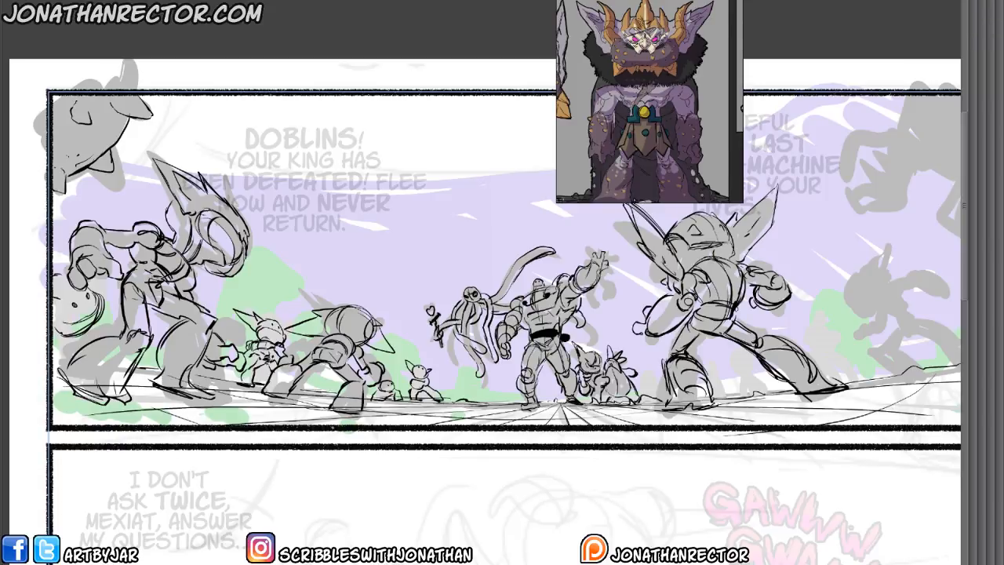
Add grass tufts along the horizon and cracked slab shapes across the foreground around the figures' feet.
{"action": "left_click_drag", "start_coordinate": [213, 424], "coordinate": [42, 391]}
{"action": "mouse_move", "coordinate": [419, 472]}
{"action": "left_mouse_down"}
{"action": "mouse_move", "coordinate": [309, 488]}
{"action": "mouse_move", "coordinate": [246, 483]}
{"action": "left_mouse_up"}
{"action": "mouse_move", "coordinate": [307, 408]}
{"action": "left_mouse_down"}
{"action": "mouse_move", "coordinate": [343, 413]}
{"action": "mouse_move", "coordinate": [313, 412]}
{"action": "left_mouse_up"}
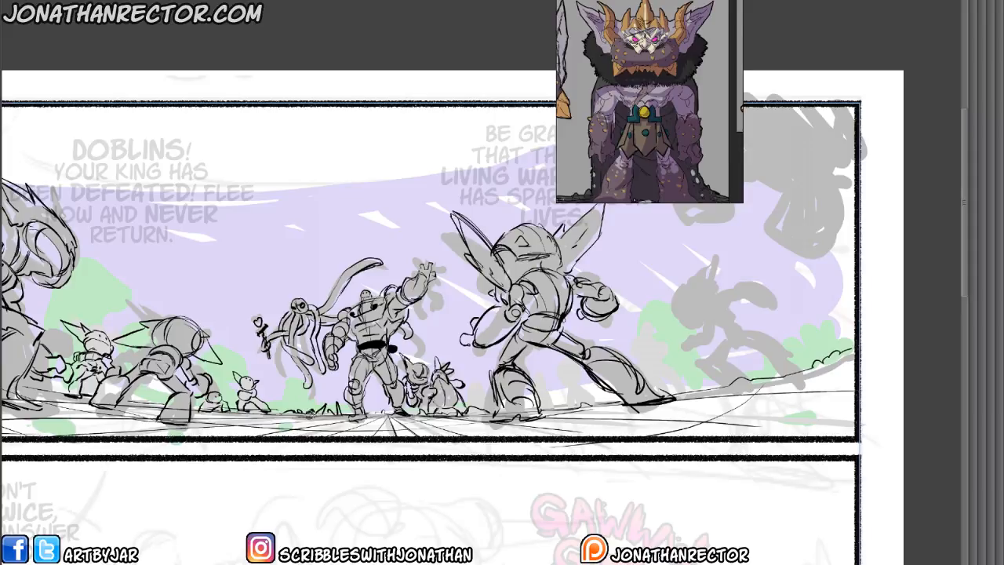
{"action": "mouse_move", "coordinate": [369, 429]}
{"action": "left_mouse_down"}
{"action": "mouse_move", "coordinate": [387, 428]}
{"action": "mouse_move", "coordinate": [371, 428]}
{"action": "left_mouse_up"}
{"action": "mouse_move", "coordinate": [298, 424]}
{"action": "left_mouse_down"}
{"action": "mouse_move", "coordinate": [315, 427]}
{"action": "mouse_move", "coordinate": [291, 428]}
{"action": "left_mouse_up"}
{"action": "mouse_move", "coordinate": [272, 430]}
{"action": "left_mouse_down"}
{"action": "mouse_move", "coordinate": [222, 417]}
{"action": "mouse_move", "coordinate": [193, 436]}
{"action": "left_mouse_up"}
{"action": "mouse_move", "coordinate": [437, 436]}
{"action": "left_mouse_down"}
{"action": "mouse_move", "coordinate": [491, 422]}
{"action": "mouse_move", "coordinate": [470, 428]}
{"action": "left_mouse_up"}
{"action": "mouse_move", "coordinate": [539, 439]}
{"action": "left_mouse_down"}
{"action": "mouse_move", "coordinate": [284, 453]}
{"action": "mouse_move", "coordinate": [393, 427]}
{"action": "mouse_move", "coordinate": [336, 444]}
{"action": "left_mouse_up"}
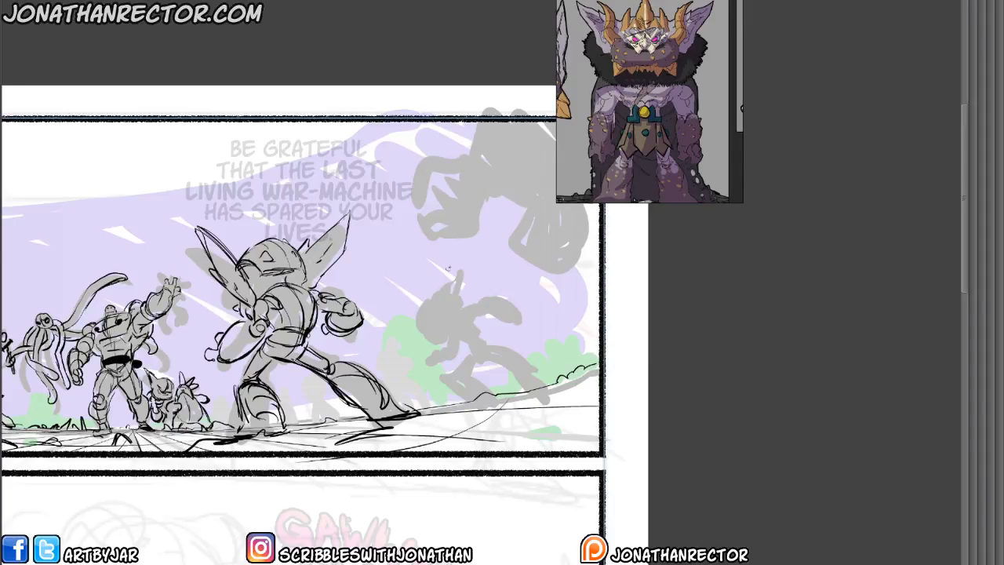
Draw the mid-size goblin at panel 1's right side, with its pointed-eared head, bent arms and two striding legs.
{"action": "mouse_move", "coordinate": [451, 304]}
{"action": "left_mouse_down"}
{"action": "mouse_move", "coordinate": [423, 324]}
{"action": "mouse_move", "coordinate": [443, 339]}
{"action": "mouse_move", "coordinate": [426, 320]}
{"action": "mouse_move", "coordinate": [457, 290]}
{"action": "mouse_move", "coordinate": [449, 293]}
{"action": "mouse_move", "coordinate": [459, 274]}
{"action": "mouse_move", "coordinate": [456, 293]}
{"action": "mouse_move", "coordinate": [460, 274]}
{"action": "mouse_move", "coordinate": [486, 263]}
{"action": "mouse_move", "coordinate": [463, 317]}
{"action": "left_mouse_up"}
{"action": "mouse_move", "coordinate": [444, 288]}
{"action": "left_mouse_down"}
{"action": "mouse_move", "coordinate": [424, 323]}
{"action": "mouse_move", "coordinate": [438, 295]}
{"action": "mouse_move", "coordinate": [445, 311]}
{"action": "mouse_move", "coordinate": [464, 306]}
{"action": "mouse_move", "coordinate": [437, 330]}
{"action": "left_mouse_up"}
{"action": "mouse_move", "coordinate": [474, 303]}
{"action": "left_mouse_down"}
{"action": "mouse_move", "coordinate": [468, 316]}
{"action": "mouse_move", "coordinate": [483, 296]}
{"action": "mouse_move", "coordinate": [465, 324]}
{"action": "mouse_move", "coordinate": [469, 339]}
{"action": "mouse_move", "coordinate": [485, 295]}
{"action": "mouse_move", "coordinate": [518, 309]}
{"action": "mouse_move", "coordinate": [521, 323]}
{"action": "mouse_move", "coordinate": [493, 295]}
{"action": "mouse_move", "coordinate": [510, 323]}
{"action": "mouse_move", "coordinate": [483, 303]}
{"action": "mouse_move", "coordinate": [471, 309]}
{"action": "mouse_move", "coordinate": [477, 337]}
{"action": "mouse_move", "coordinate": [463, 340]}
{"action": "left_mouse_up"}
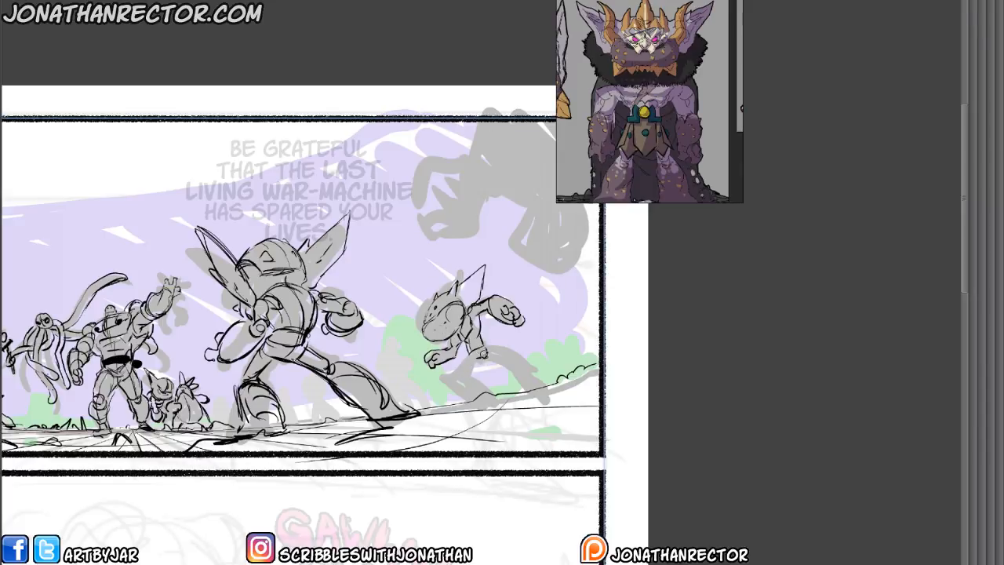
{"action": "mouse_move", "coordinate": [484, 353]}
{"action": "left_mouse_down"}
{"action": "mouse_move", "coordinate": [451, 375]}
{"action": "mouse_move", "coordinate": [485, 387]}
{"action": "mouse_move", "coordinate": [465, 392]}
{"action": "mouse_move", "coordinate": [471, 404]}
{"action": "mouse_move", "coordinate": [501, 397]}
{"action": "left_mouse_up"}
{"action": "left_click_drag", "start_coordinate": [501, 398], "coordinate": [469, 408]}
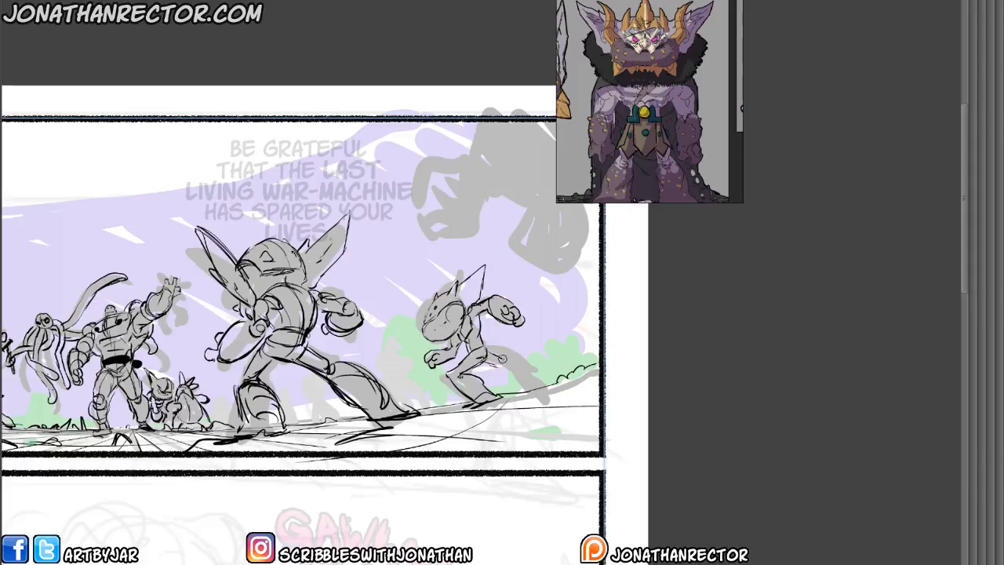
{"action": "mouse_move", "coordinate": [508, 362]}
{"action": "left_mouse_down"}
{"action": "mouse_move", "coordinate": [539, 377]}
{"action": "mouse_move", "coordinate": [532, 384]}
{"action": "mouse_move", "coordinate": [541, 369]}
{"action": "mouse_move", "coordinate": [537, 392]}
{"action": "mouse_move", "coordinate": [522, 391]}
{"action": "mouse_move", "coordinate": [532, 383]}
{"action": "left_mouse_up"}
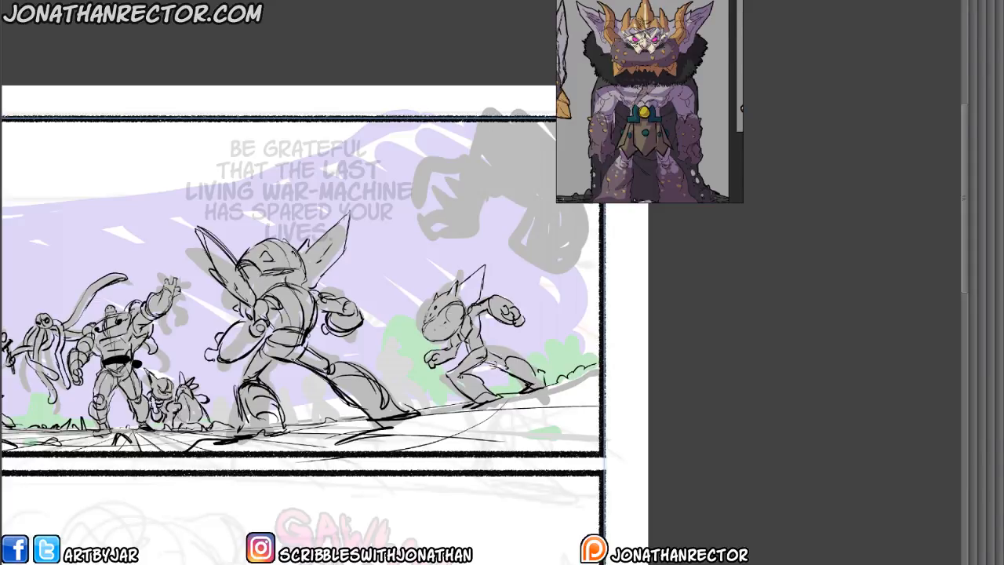
Draw the lower torso and hip contours of the huge figure in panel 1's upper-right corner.
{"action": "left_click_drag", "start_coordinate": [323, 462], "coordinate": [305, 524]}
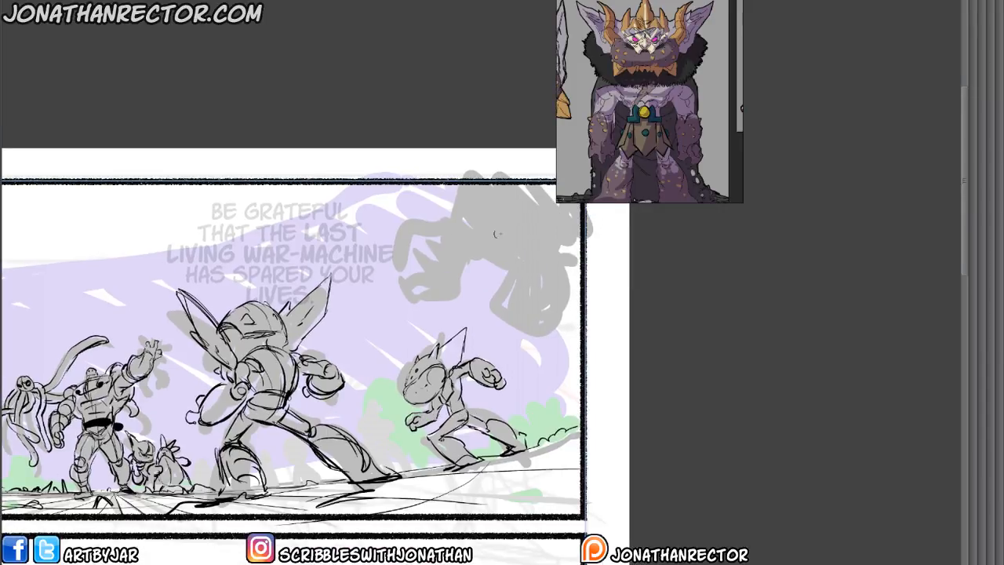
{"action": "mouse_move", "coordinate": [539, 220]}
{"action": "left_mouse_down"}
{"action": "mouse_move", "coordinate": [503, 258]}
{"action": "mouse_move", "coordinate": [455, 243]}
{"action": "left_mouse_up"}
{"action": "mouse_move", "coordinate": [536, 240]}
{"action": "left_mouse_down"}
{"action": "mouse_move", "coordinate": [504, 259]}
{"action": "mouse_move", "coordinate": [518, 257]}
{"action": "left_mouse_up"}
{"action": "left_click_drag", "start_coordinate": [513, 260], "coordinate": [554, 262]}
{"action": "mouse_move", "coordinate": [451, 187]}
{"action": "left_mouse_down"}
{"action": "mouse_move", "coordinate": [448, 233]}
{"action": "mouse_move", "coordinate": [417, 223]}
{"action": "mouse_move", "coordinate": [438, 202]}
{"action": "mouse_move", "coordinate": [413, 219]}
{"action": "left_mouse_up"}
{"action": "mouse_move", "coordinate": [480, 259]}
{"action": "left_mouse_down"}
{"action": "mouse_move", "coordinate": [446, 266]}
{"action": "mouse_move", "coordinate": [432, 222]}
{"action": "mouse_move", "coordinate": [422, 246]}
{"action": "mouse_move", "coordinate": [462, 272]}
{"action": "left_mouse_up"}
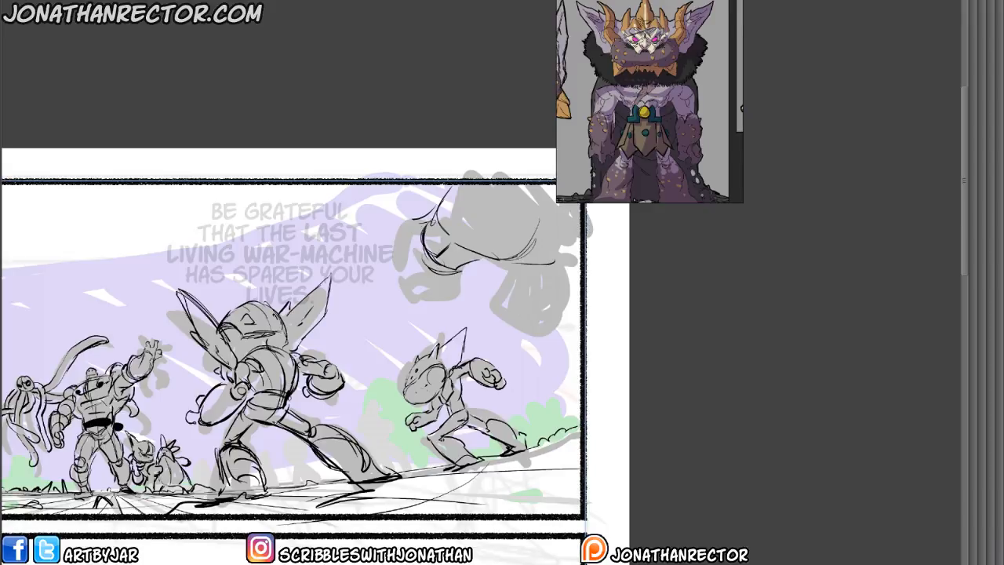
Draw the two thick hanging limbs of the huge upper-right figure, with rounded ends and contour lines.
{"action": "left_click_drag", "start_coordinate": [423, 240], "coordinate": [413, 291]}
{"action": "mouse_move", "coordinate": [464, 266]}
{"action": "left_mouse_down"}
{"action": "mouse_move", "coordinate": [459, 297]}
{"action": "mouse_move", "coordinate": [413, 298]}
{"action": "mouse_move", "coordinate": [469, 295]}
{"action": "mouse_move", "coordinate": [460, 282]}
{"action": "mouse_move", "coordinate": [550, 269]}
{"action": "mouse_move", "coordinate": [504, 312]}
{"action": "mouse_move", "coordinate": [573, 293]}
{"action": "mouse_move", "coordinate": [545, 333]}
{"action": "left_mouse_up"}
{"action": "left_click_drag", "start_coordinate": [525, 271], "coordinate": [561, 292]}
{"action": "left_click_drag", "start_coordinate": [565, 316], "coordinate": [531, 322]}
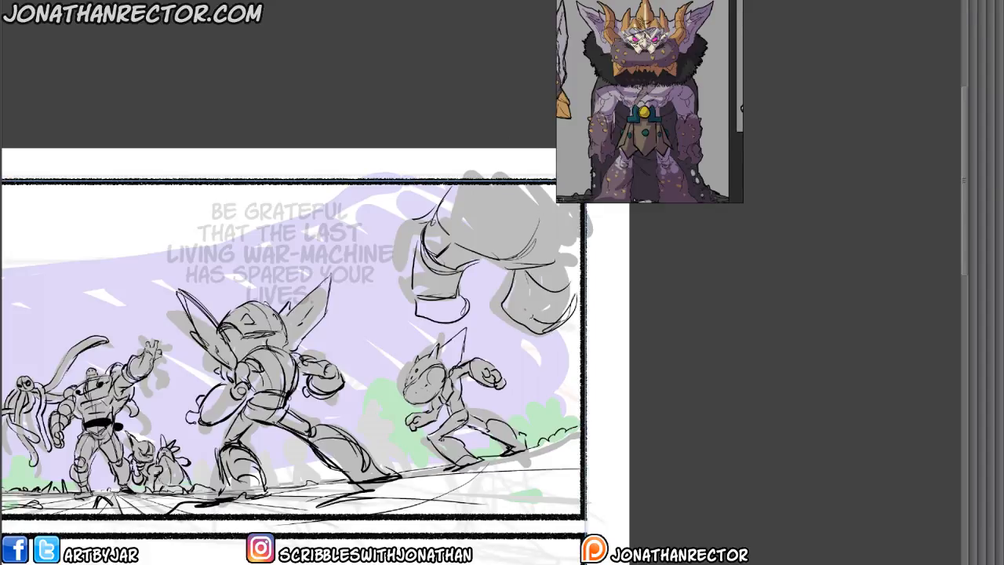
{"action": "left_click_drag", "start_coordinate": [519, 271], "coordinate": [533, 318]}
{"action": "mouse_move", "coordinate": [508, 295]}
{"action": "left_mouse_down"}
{"action": "mouse_move", "coordinate": [538, 328]}
{"action": "mouse_move", "coordinate": [558, 330]}
{"action": "left_mouse_up"}
{"action": "left_click_drag", "start_coordinate": [446, 227], "coordinate": [465, 291]}
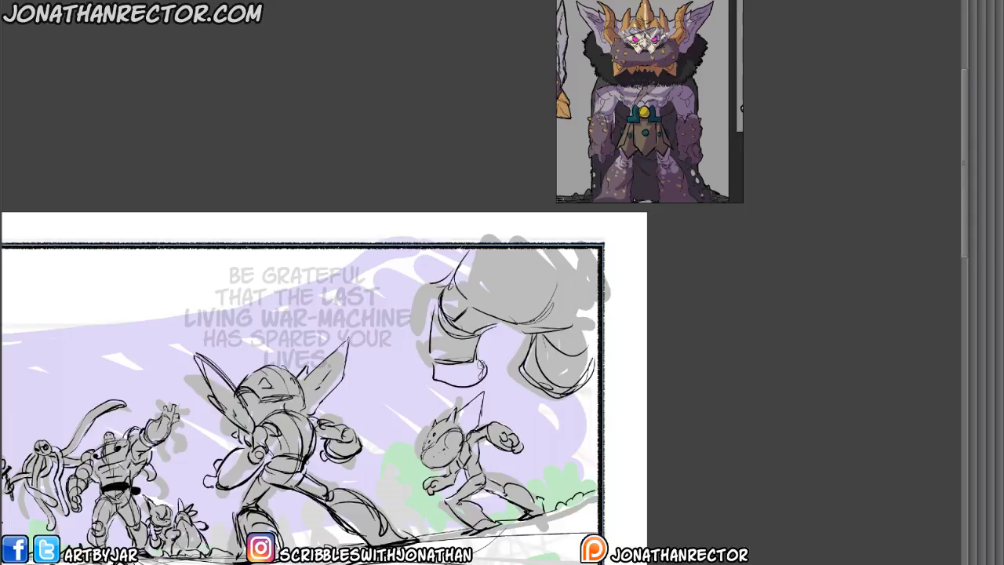
Complete the huge upper-right figure with the angular extended limb, body contours and the lines cut off by the panel border.
{"action": "left_click_drag", "start_coordinate": [508, 326], "coordinate": [483, 376]}
{"action": "left_click_drag", "start_coordinate": [534, 251], "coordinate": [458, 288]}
{"action": "mouse_move", "coordinate": [438, 254]}
{"action": "left_mouse_down"}
{"action": "mouse_move", "coordinate": [404, 259]}
{"action": "mouse_move", "coordinate": [398, 286]}
{"action": "left_mouse_up"}
{"action": "left_click_drag", "start_coordinate": [397, 285], "coordinate": [442, 300]}
{"action": "left_click_drag", "start_coordinate": [438, 262], "coordinate": [447, 294]}
{"action": "mouse_move", "coordinate": [444, 292]}
{"action": "left_mouse_down"}
{"action": "mouse_move", "coordinate": [478, 287]}
{"action": "mouse_move", "coordinate": [469, 293]}
{"action": "left_mouse_up"}
{"action": "left_click_drag", "start_coordinate": [465, 256], "coordinate": [452, 276]}
{"action": "mouse_move", "coordinate": [452, 276]}
{"action": "left_mouse_down"}
{"action": "mouse_move", "coordinate": [444, 291]}
{"action": "mouse_move", "coordinate": [430, 261]}
{"action": "left_mouse_up"}
{"action": "left_click_drag", "start_coordinate": [554, 251], "coordinate": [601, 291]}
{"action": "left_click_drag", "start_coordinate": [556, 254], "coordinate": [599, 288]}
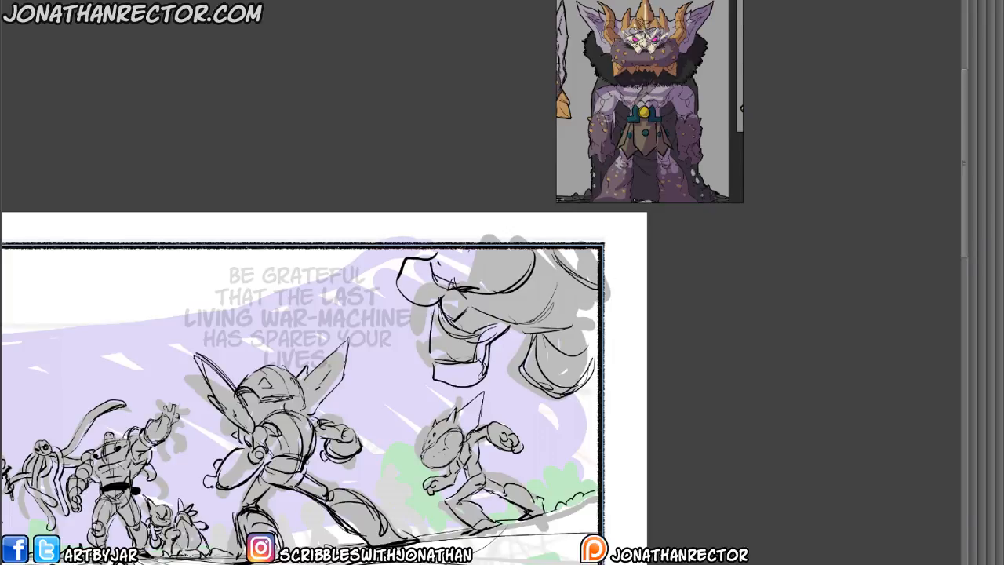
Draw a small round-headed goblin with pointed ears between the big-eared goblin's leg and the right mid-size goblin, and clean up overlaps.
{"action": "left_click_drag", "start_coordinate": [301, 417], "coordinate": [447, 393]}
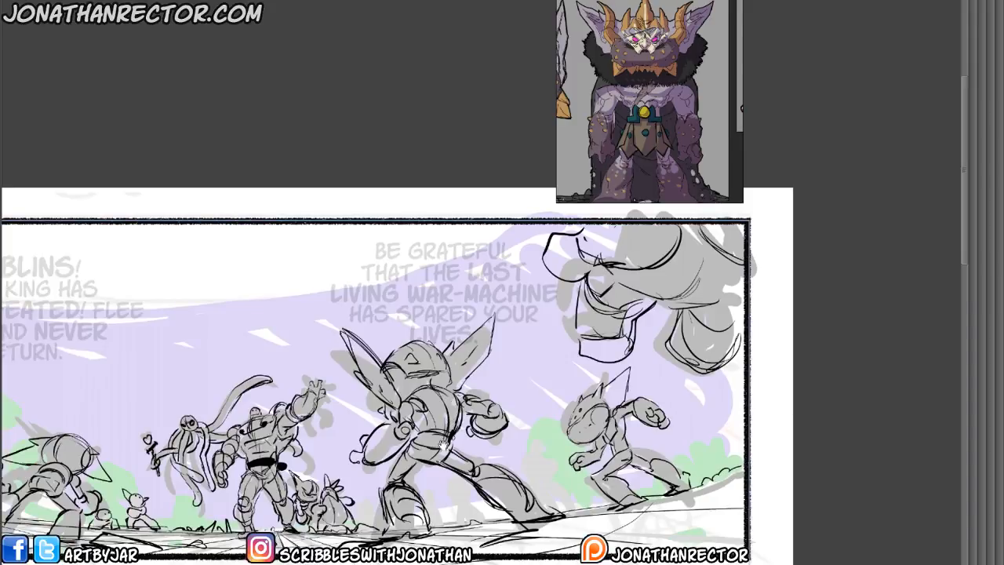
{"action": "left_click_drag", "start_coordinate": [445, 446], "coordinate": [468, 433]}
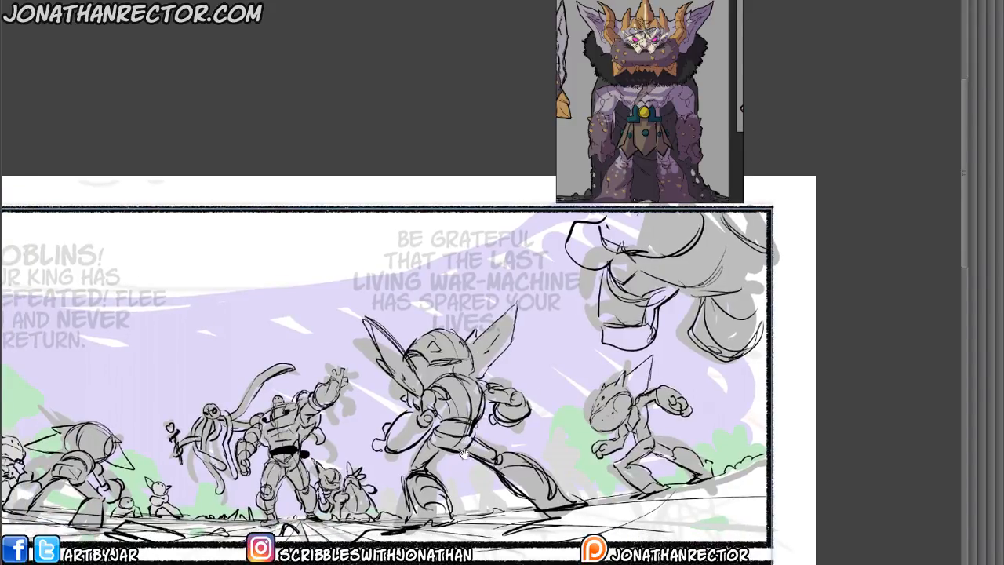
{"action": "left_click_drag", "start_coordinate": [279, 509], "coordinate": [243, 442]}
{"action": "left_click_drag", "start_coordinate": [415, 456], "coordinate": [393, 453]}
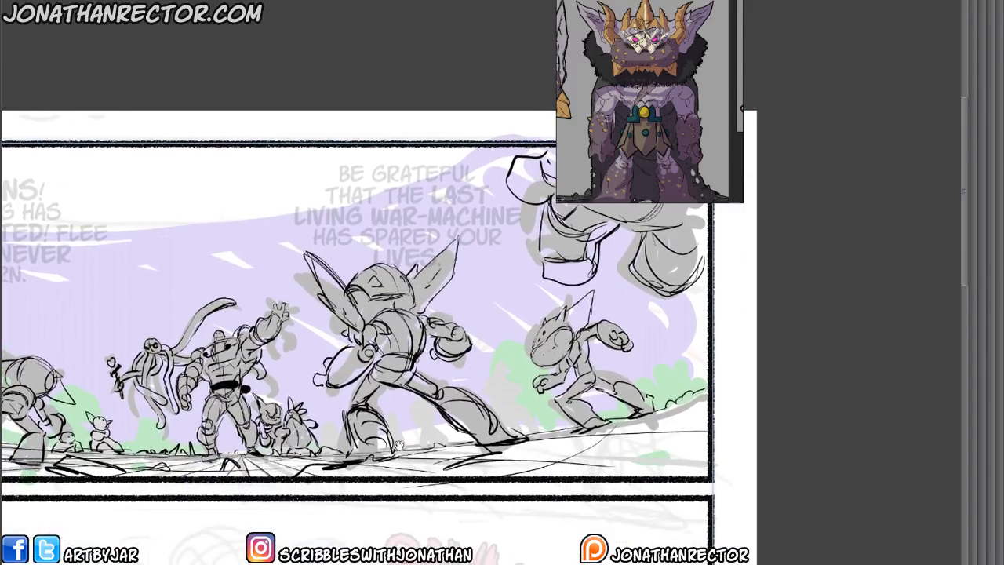
{"action": "mouse_move", "coordinate": [502, 379]}
{"action": "left_mouse_down"}
{"action": "mouse_move", "coordinate": [488, 389]}
{"action": "mouse_move", "coordinate": [509, 380]}
{"action": "mouse_move", "coordinate": [520, 393]}
{"action": "mouse_move", "coordinate": [502, 409]}
{"action": "mouse_move", "coordinate": [486, 401]}
{"action": "mouse_move", "coordinate": [498, 393]}
{"action": "left_mouse_up"}
{"action": "left_click_drag", "start_coordinate": [488, 391], "coordinate": [499, 392]}
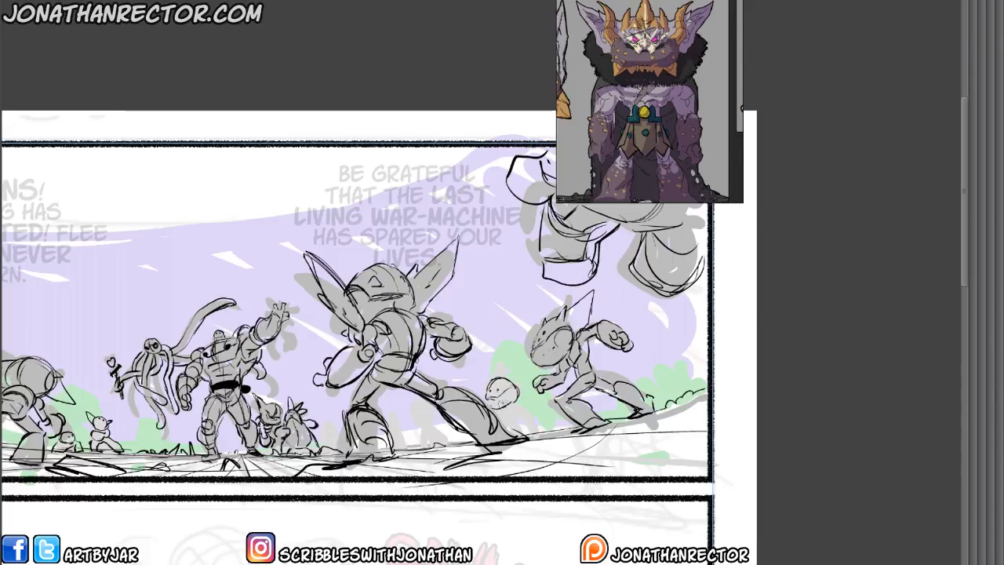
{"action": "left_click_drag", "start_coordinate": [507, 329], "coordinate": [510, 312]}
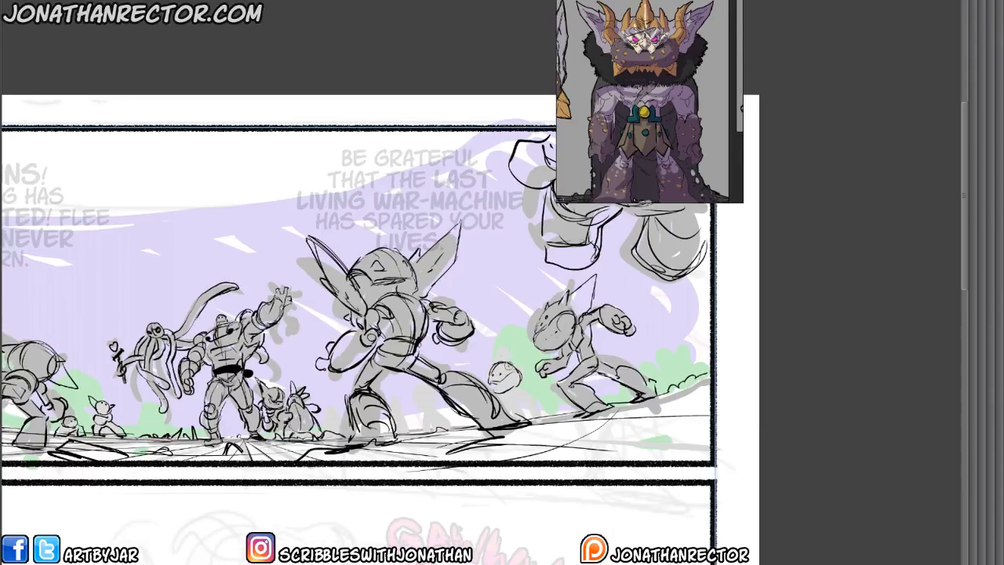
{"action": "mouse_move", "coordinate": [507, 365]}
{"action": "left_mouse_down"}
{"action": "mouse_move", "coordinate": [533, 354]}
{"action": "mouse_move", "coordinate": [524, 377]}
{"action": "mouse_move", "coordinate": [443, 361]}
{"action": "mouse_move", "coordinate": [453, 396]}
{"action": "mouse_move", "coordinate": [471, 397]}
{"action": "mouse_move", "coordinate": [470, 419]}
{"action": "mouse_move", "coordinate": [486, 425]}
{"action": "mouse_move", "coordinate": [482, 405]}
{"action": "mouse_move", "coordinate": [499, 397]}
{"action": "mouse_move", "coordinate": [483, 405]}
{"action": "mouse_move", "coordinate": [500, 416]}
{"action": "mouse_move", "coordinate": [492, 413]}
{"action": "left_mouse_up"}
{"action": "key", "text": "e"}
{"action": "mouse_move", "coordinate": [474, 388]}
{"action": "left_mouse_down"}
{"action": "mouse_move", "coordinate": [485, 407]}
{"action": "mouse_move", "coordinate": [475, 393]}
{"action": "left_mouse_up"}
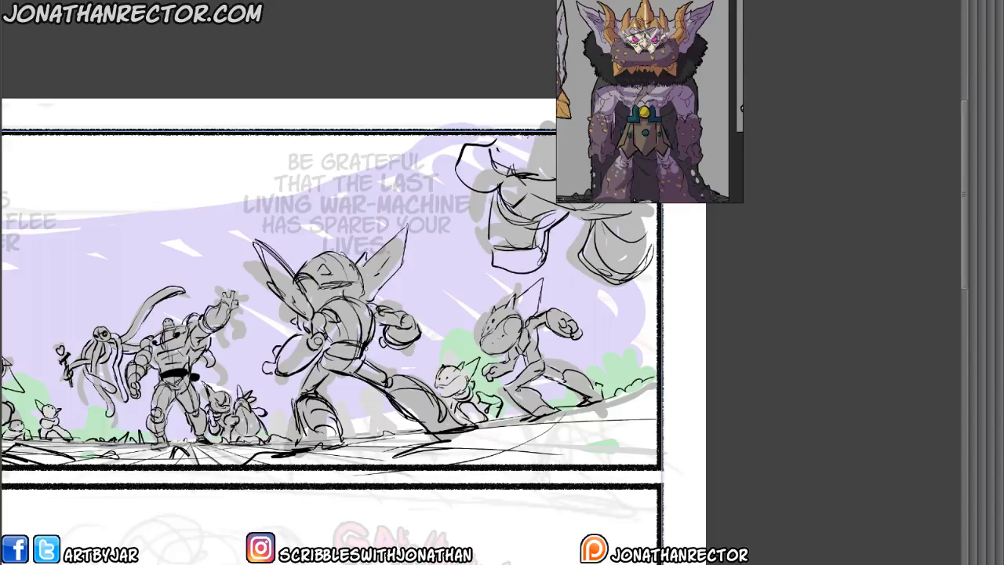
Draw two small pointy-eared goblins in the background between the legs of panel 1's big-eared goblin.
{"action": "mouse_move", "coordinate": [380, 412]}
{"action": "left_mouse_down"}
{"action": "mouse_move", "coordinate": [372, 404]}
{"action": "mouse_move", "coordinate": [362, 413]}
{"action": "mouse_move", "coordinate": [381, 401]}
{"action": "mouse_move", "coordinate": [381, 409]}
{"action": "mouse_move", "coordinate": [360, 403]}
{"action": "left_mouse_up"}
{"action": "left_click", "coordinate": [365, 407]}
{"action": "mouse_move", "coordinate": [360, 404]}
{"action": "left_mouse_down"}
{"action": "mouse_move", "coordinate": [386, 414]}
{"action": "mouse_move", "coordinate": [377, 410]}
{"action": "mouse_move", "coordinate": [390, 435]}
{"action": "mouse_move", "coordinate": [364, 436]}
{"action": "left_mouse_up"}
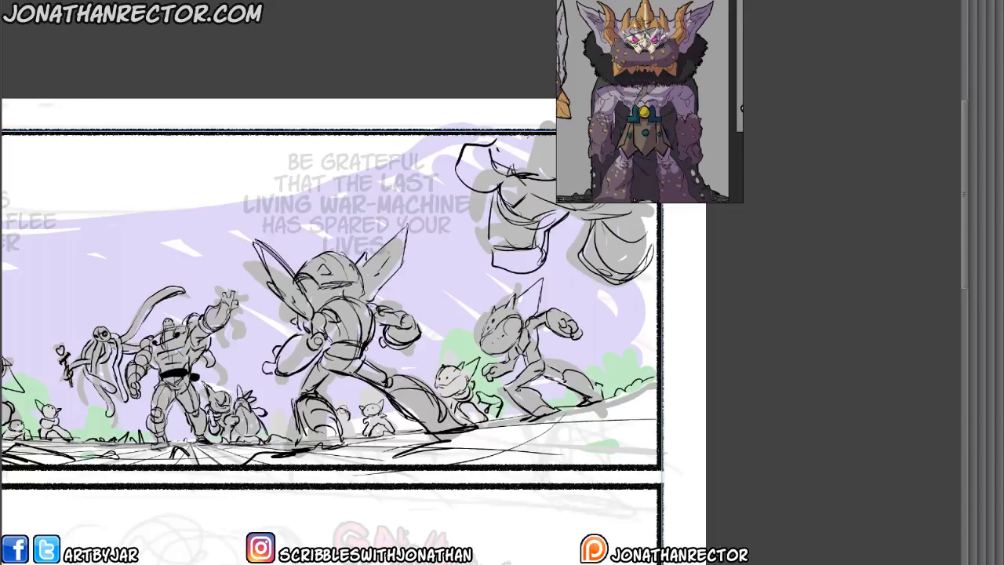
{"action": "left_click_drag", "start_coordinate": [342, 402], "coordinate": [355, 439]}
{"action": "left_click_drag", "start_coordinate": [269, 477], "coordinate": [524, 453]}
{"action": "mouse_move", "coordinate": [304, 501]}
{"action": "left_mouse_down"}
{"action": "mouse_move", "coordinate": [307, 541]}
{"action": "mouse_move", "coordinate": [348, 564]}
{"action": "left_mouse_up"}
{"action": "left_click_drag", "start_coordinate": [321, 414], "coordinate": [353, 432]}
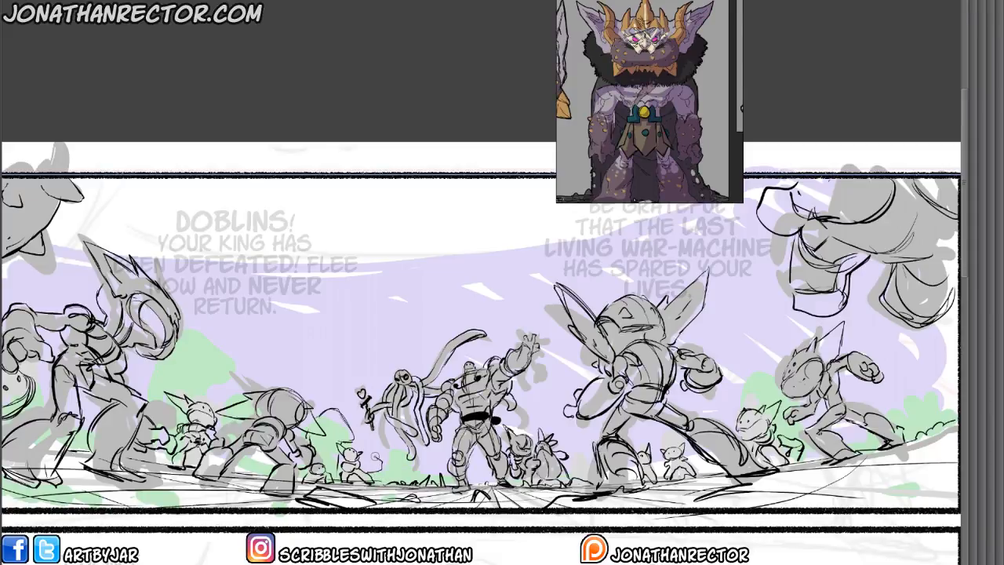
Outline the background plants over the green shapes beside the small goblins, and the large mushroom behind the left goblins.
{"action": "mouse_move", "coordinate": [376, 452]}
{"action": "left_mouse_down"}
{"action": "mouse_move", "coordinate": [404, 447]}
{"action": "mouse_move", "coordinate": [401, 470]}
{"action": "mouse_move", "coordinate": [427, 474]}
{"action": "mouse_move", "coordinate": [439, 462]}
{"action": "mouse_move", "coordinate": [402, 461]}
{"action": "mouse_move", "coordinate": [409, 471]}
{"action": "left_mouse_up"}
{"action": "left_click_drag", "start_coordinate": [282, 449], "coordinate": [315, 459]}
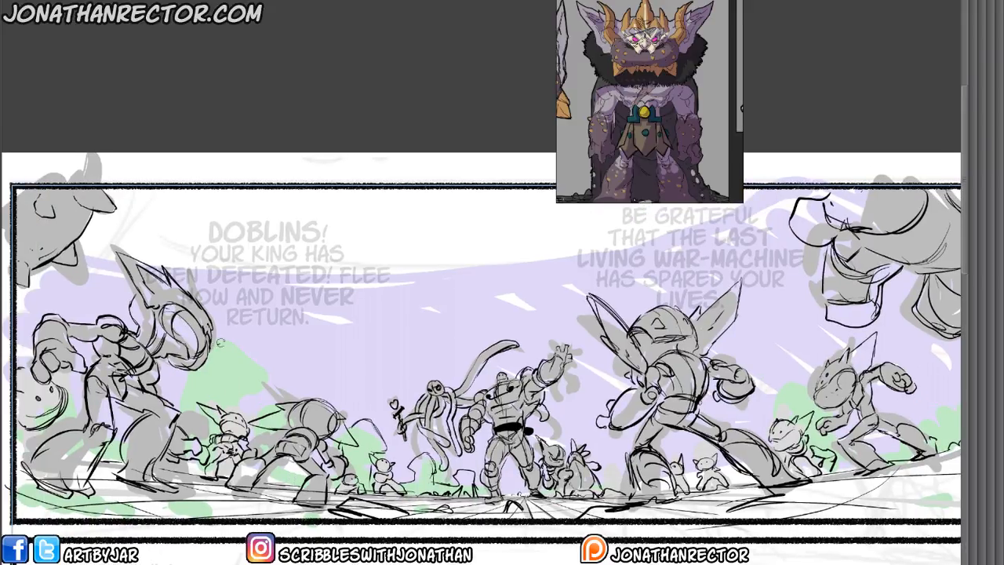
{"action": "mouse_move", "coordinate": [222, 342]}
{"action": "left_mouse_down"}
{"action": "mouse_move", "coordinate": [263, 389]}
{"action": "mouse_move", "coordinate": [240, 403]}
{"action": "mouse_move", "coordinate": [209, 382]}
{"action": "mouse_move", "coordinate": [174, 389]}
{"action": "mouse_move", "coordinate": [168, 378]}
{"action": "mouse_move", "coordinate": [207, 346]}
{"action": "left_mouse_up"}
{"action": "left_click_drag", "start_coordinate": [248, 400], "coordinate": [253, 441]}
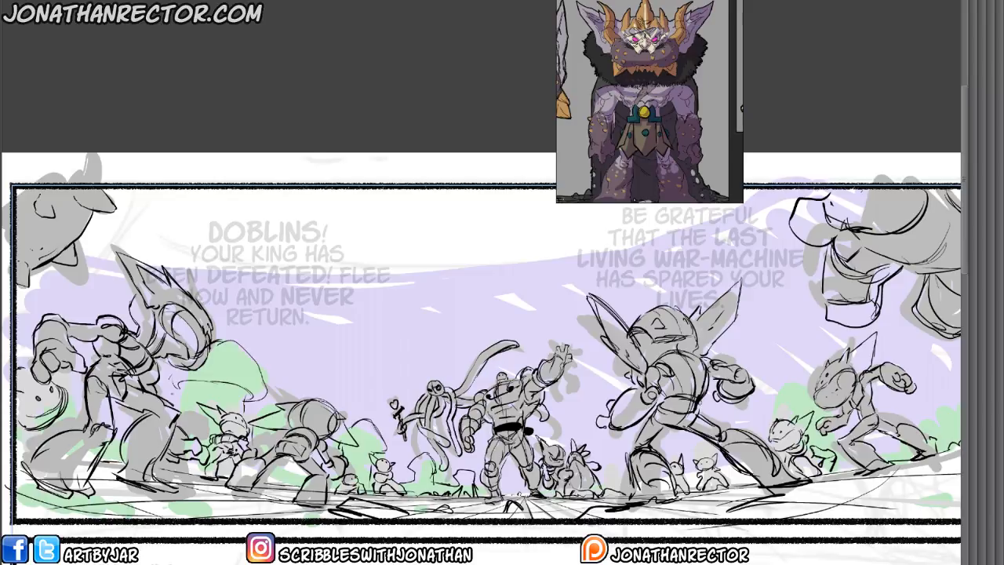
{"action": "mouse_move", "coordinate": [180, 391]}
{"action": "left_mouse_down"}
{"action": "mouse_move", "coordinate": [176, 411]}
{"action": "mouse_move", "coordinate": [257, 484]}
{"action": "left_mouse_up"}
Draw the long curved background edge across panel 1 behind the lettering, with short vertical lines descending from it.
{"action": "mouse_move", "coordinate": [177, 329]}
{"action": "left_mouse_down"}
{"action": "mouse_move", "coordinate": [75, 299]}
{"action": "mouse_move", "coordinate": [68, 331]}
{"action": "mouse_move", "coordinate": [125, 323]}
{"action": "mouse_move", "coordinate": [255, 346]}
{"action": "mouse_move", "coordinate": [265, 429]}
{"action": "left_mouse_up"}
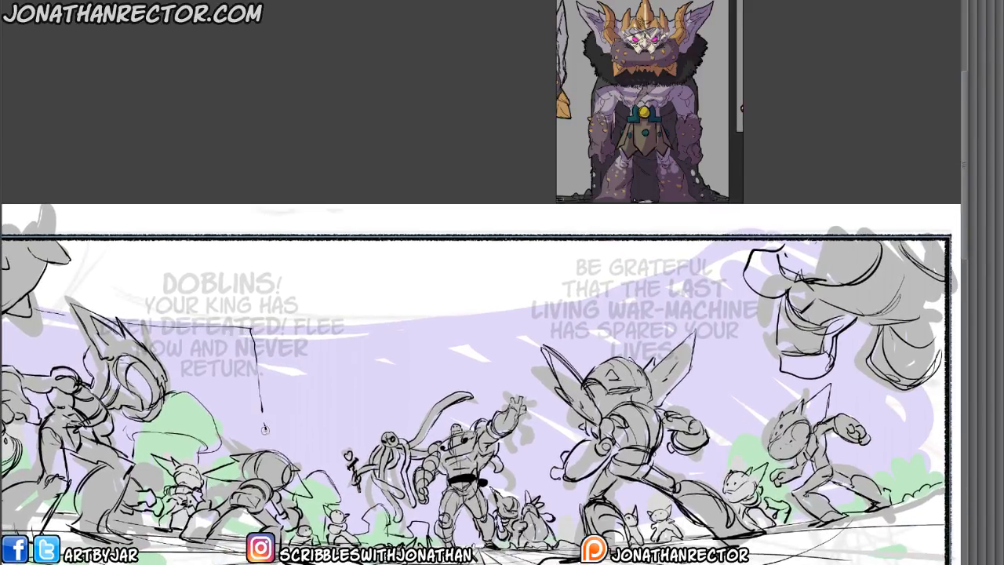
{"action": "mouse_move", "coordinate": [252, 330]}
{"action": "left_mouse_down"}
{"action": "mouse_move", "coordinate": [529, 309]}
{"action": "mouse_move", "coordinate": [524, 367]}
{"action": "left_mouse_up"}
{"action": "left_click_drag", "start_coordinate": [529, 308], "coordinate": [704, 246]}
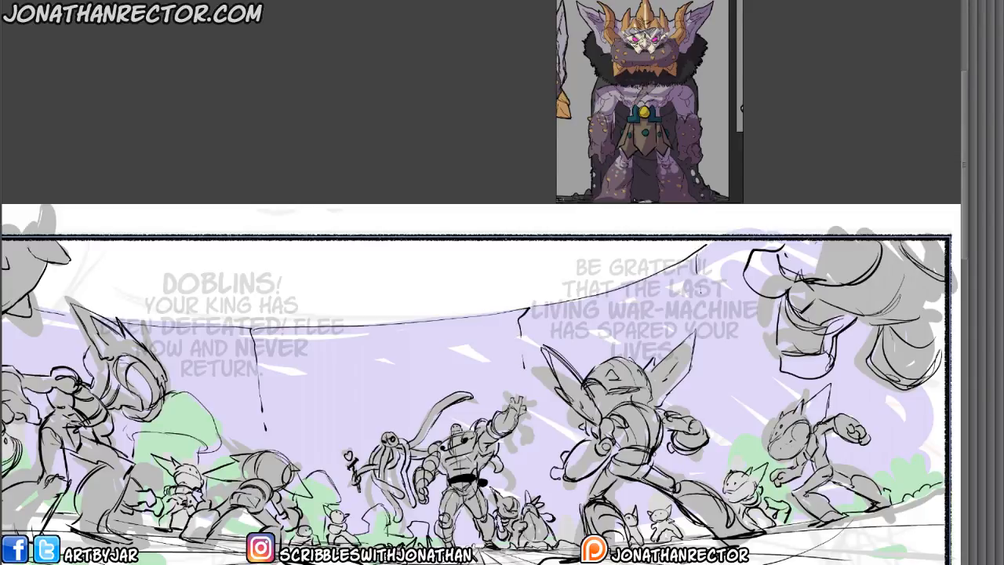
Outline the pointed plants at panel 1's right edge and the rounded mushroom behind the right goblins.
{"action": "left_click_drag", "start_coordinate": [407, 533], "coordinate": [321, 477]}
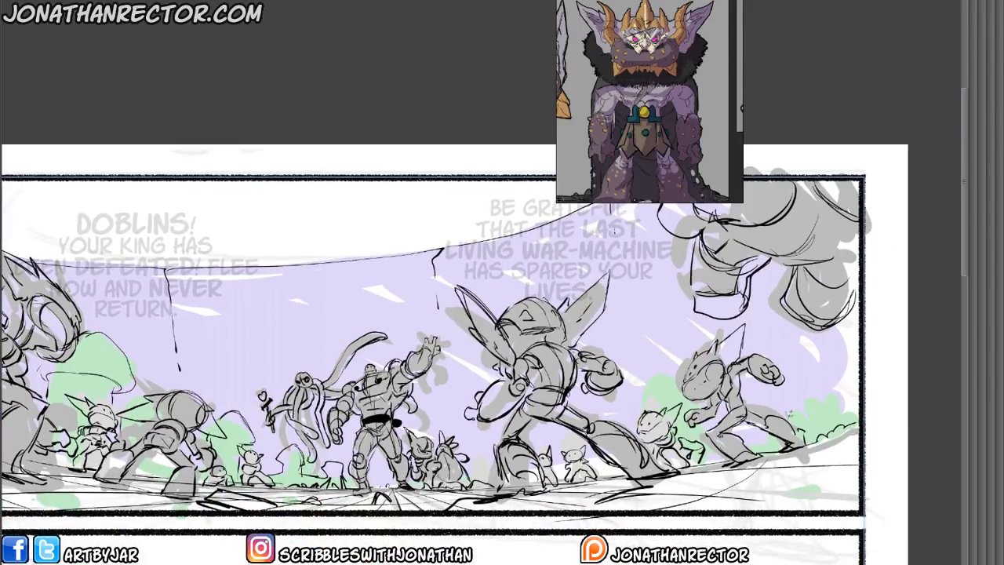
{"action": "mouse_move", "coordinate": [790, 413]}
{"action": "left_mouse_down"}
{"action": "mouse_move", "coordinate": [817, 416]}
{"action": "mouse_move", "coordinate": [838, 393]}
{"action": "mouse_move", "coordinate": [858, 405]}
{"action": "left_mouse_up"}
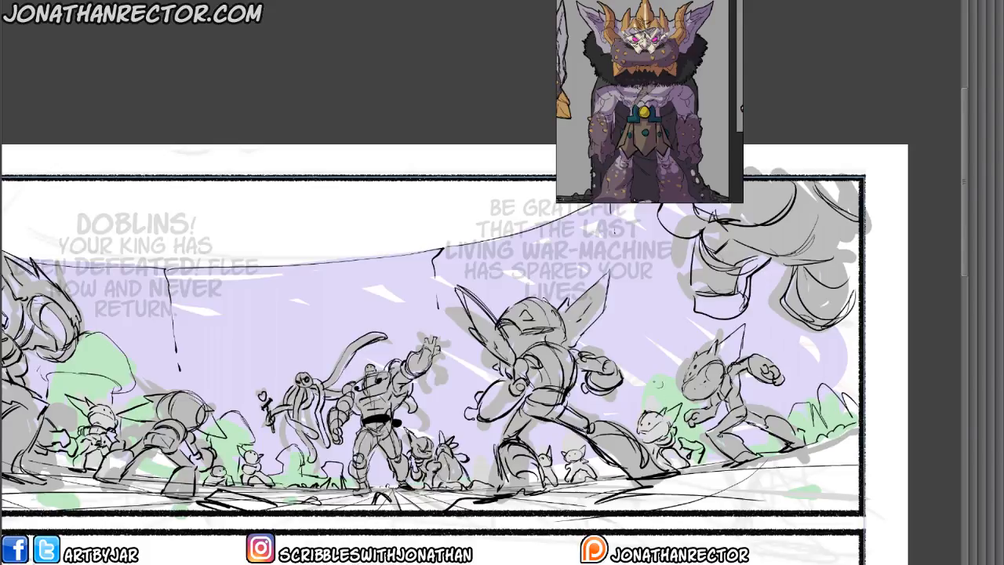
{"action": "mouse_move", "coordinate": [683, 379]}
{"action": "left_mouse_down"}
{"action": "mouse_move", "coordinate": [647, 394]}
{"action": "mouse_move", "coordinate": [647, 410]}
{"action": "left_mouse_up"}
Hide the grey silhouettes and colour fills, and turn on the red layer colour for Layer 11.
{"action": "key", "text": "Tab"}
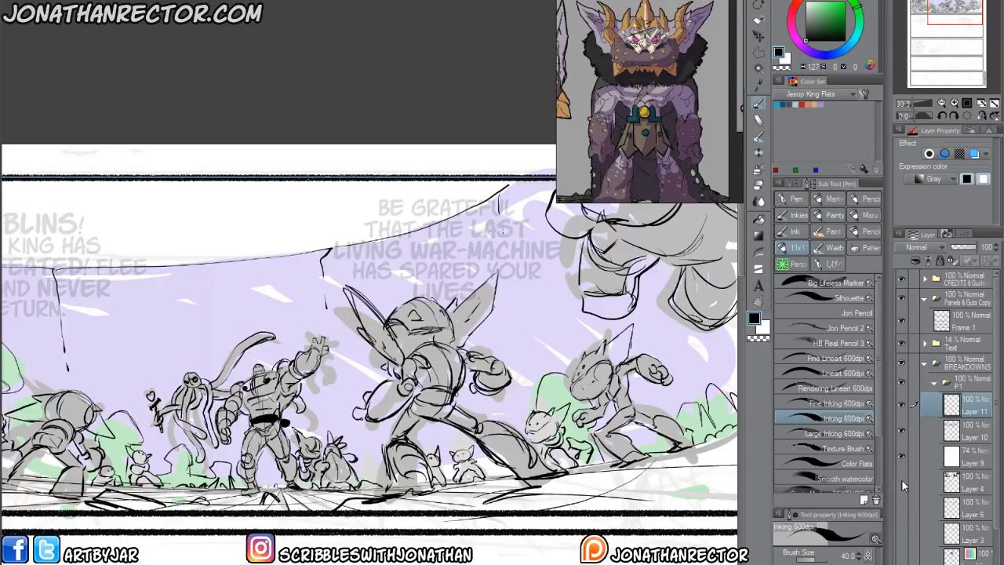
{"action": "left_click", "coordinate": [904, 506]}
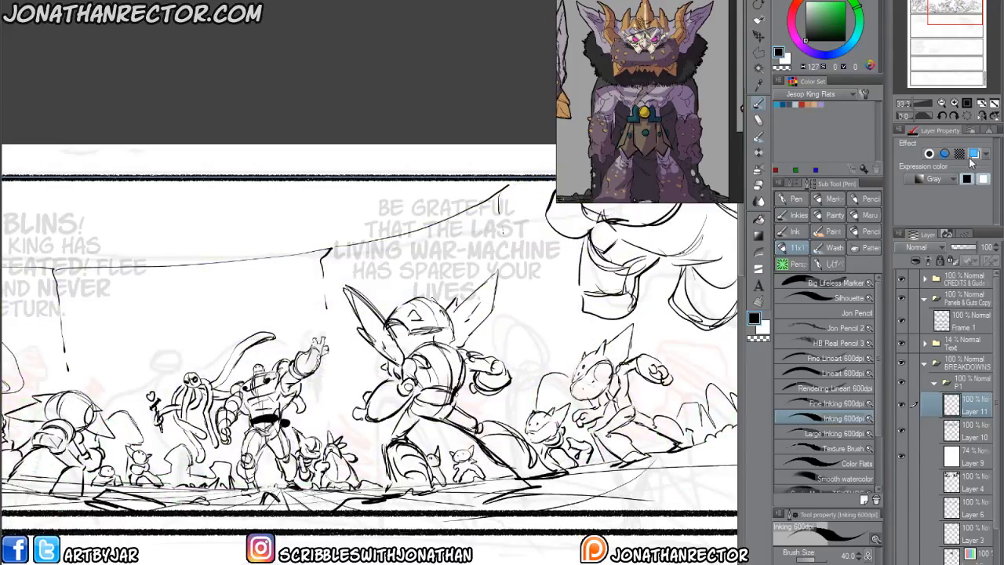
{"action": "key", "text": "Tab"}
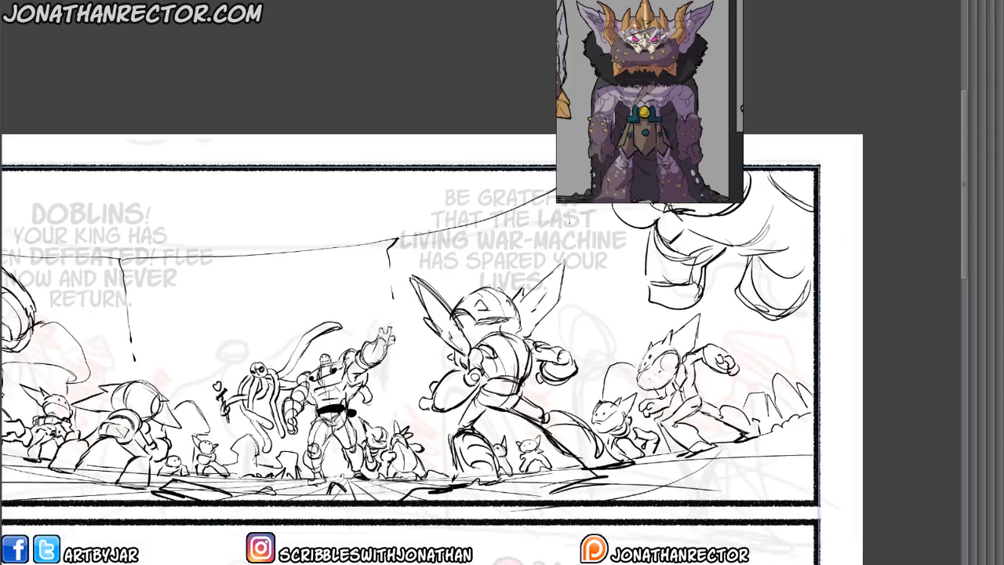
Draw a red studded belt on the big-eared goblin and bring the armoured goblin line drawing into the reference view.
{"action": "mouse_move", "coordinate": [490, 381]}
{"action": "left_mouse_down"}
{"action": "mouse_move", "coordinate": [521, 384]}
{"action": "mouse_move", "coordinate": [503, 395]}
{"action": "mouse_move", "coordinate": [453, 353]}
{"action": "mouse_move", "coordinate": [474, 324]}
{"action": "left_mouse_up"}
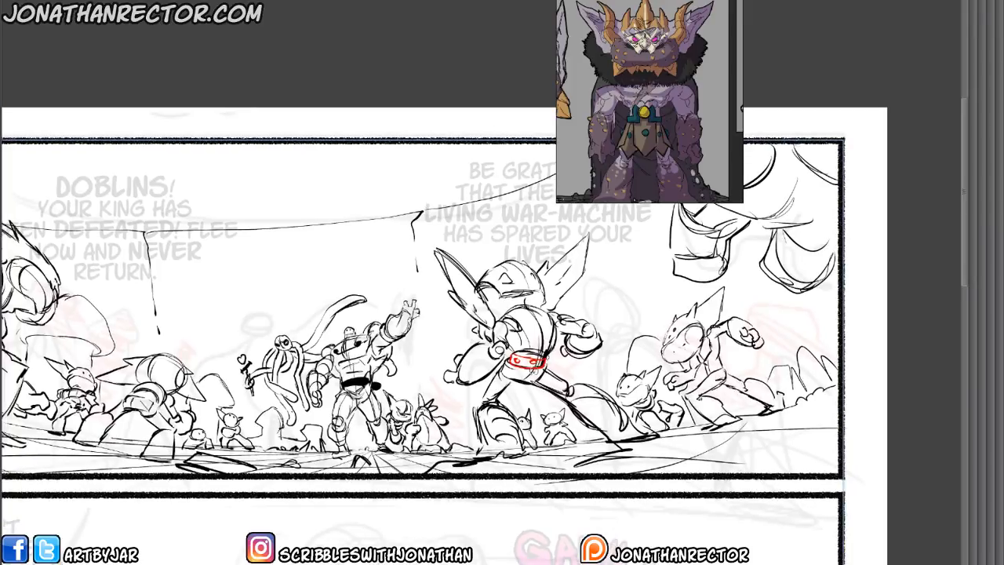
{"action": "scroll", "coordinate": [670, 70], "scroll_direction": "down", "scroll_amount": 3}
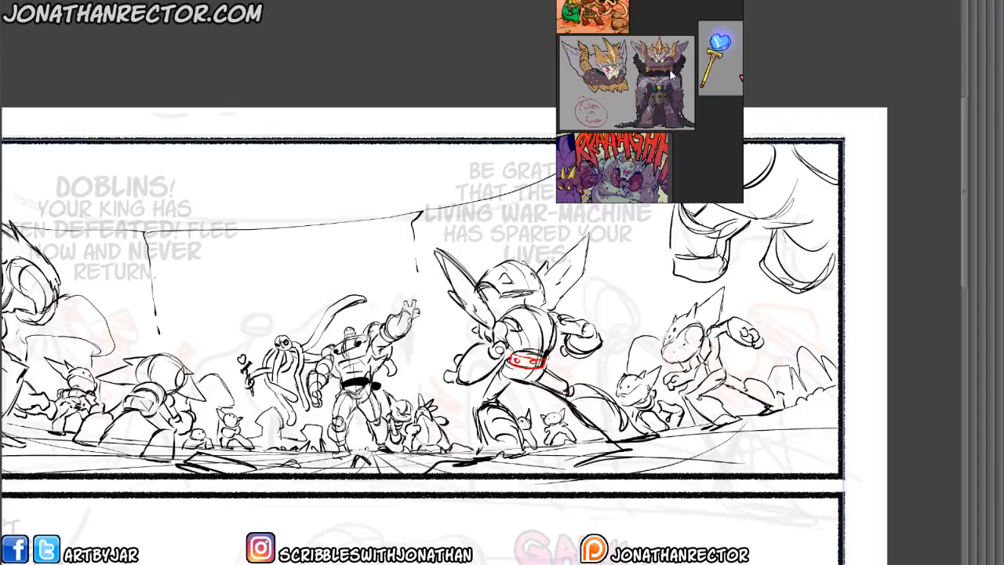
{"action": "scroll", "coordinate": [670, 70], "scroll_direction": "up", "scroll_amount": 5}
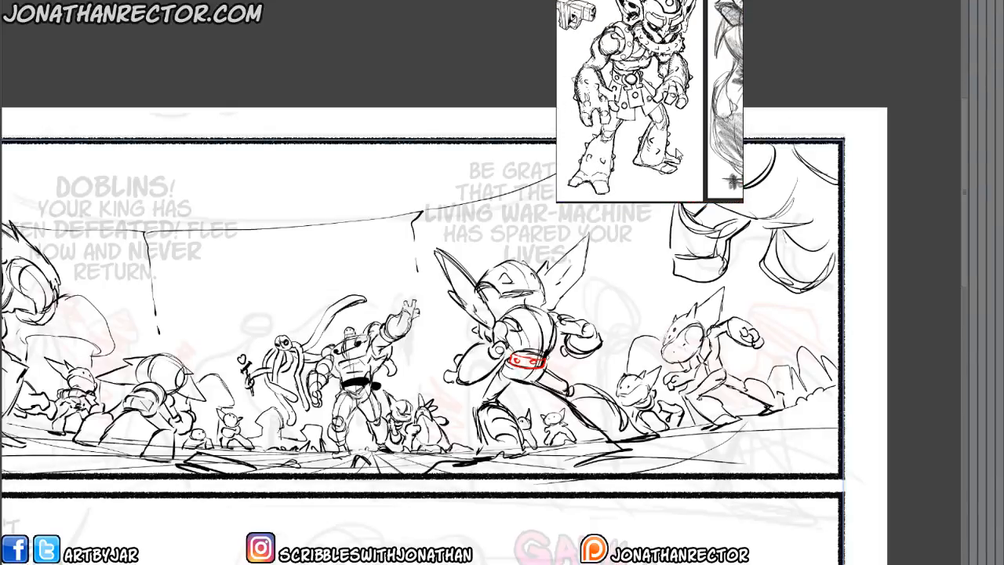
Draw the hanging skirt plates in red below the big-eared goblin's belt.
{"action": "left_click_drag", "start_coordinate": [434, 391], "coordinate": [414, 372]}
{"action": "mouse_move", "coordinate": [516, 348]}
{"action": "left_mouse_down"}
{"action": "mouse_move", "coordinate": [506, 376]}
{"action": "mouse_move", "coordinate": [476, 372]}
{"action": "left_mouse_up"}
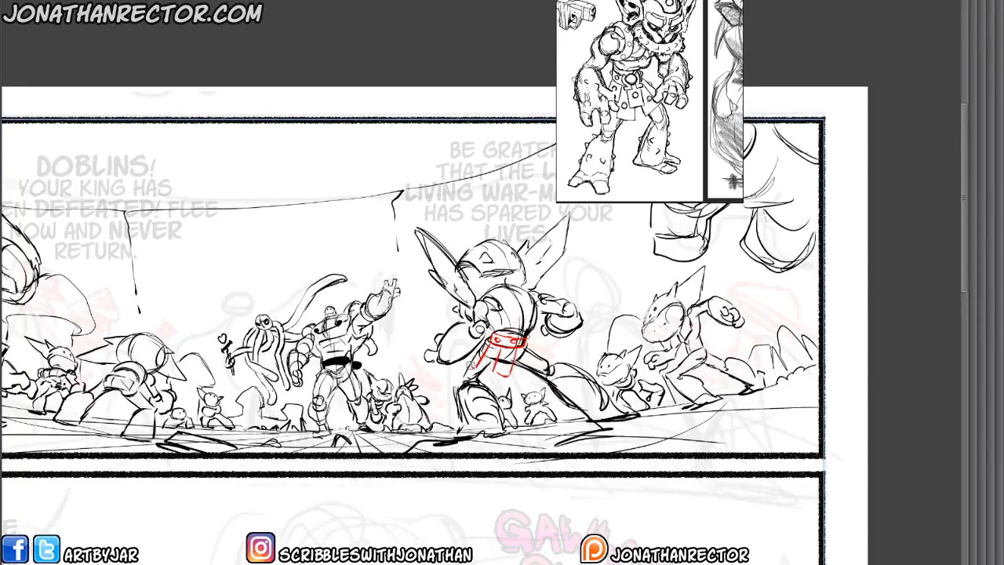
{"action": "left_click_drag", "start_coordinate": [488, 337], "coordinate": [473, 365]}
{"action": "mouse_move", "coordinate": [521, 340]}
{"action": "left_mouse_down"}
{"action": "mouse_move", "coordinate": [537, 374]}
{"action": "mouse_move", "coordinate": [545, 369]}
{"action": "mouse_move", "coordinate": [492, 381]}
{"action": "left_mouse_up"}
{"action": "mouse_move", "coordinate": [475, 369]}
{"action": "left_mouse_down"}
{"action": "mouse_move", "coordinate": [486, 375]}
{"action": "mouse_move", "coordinate": [490, 360]}
{"action": "mouse_move", "coordinate": [509, 359]}
{"action": "left_mouse_up"}
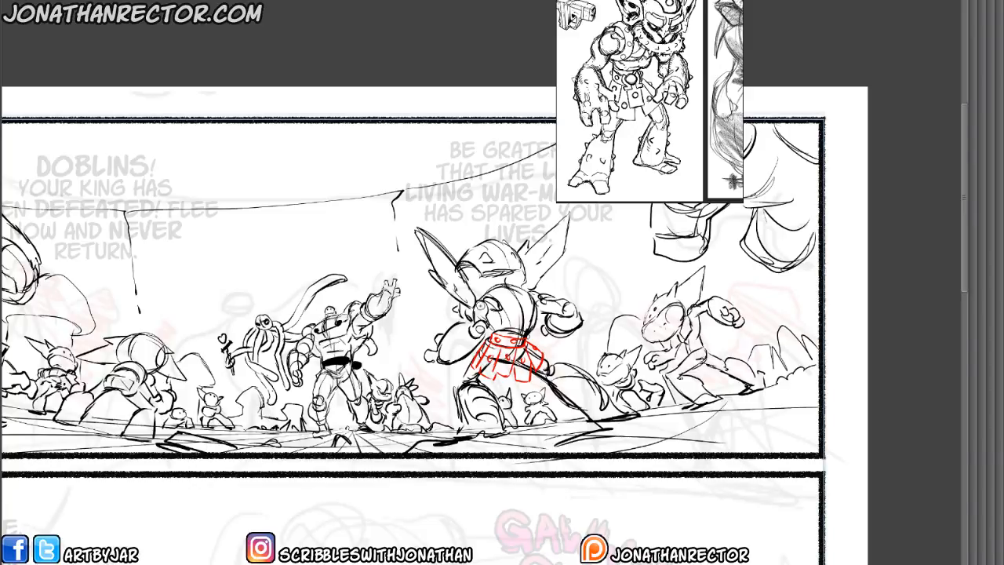
Add red spiked armour bands around both shoulders of the big-eared goblin.
{"action": "scroll", "coordinate": [481, 306], "scroll_direction": "up", "scroll_amount": 2}
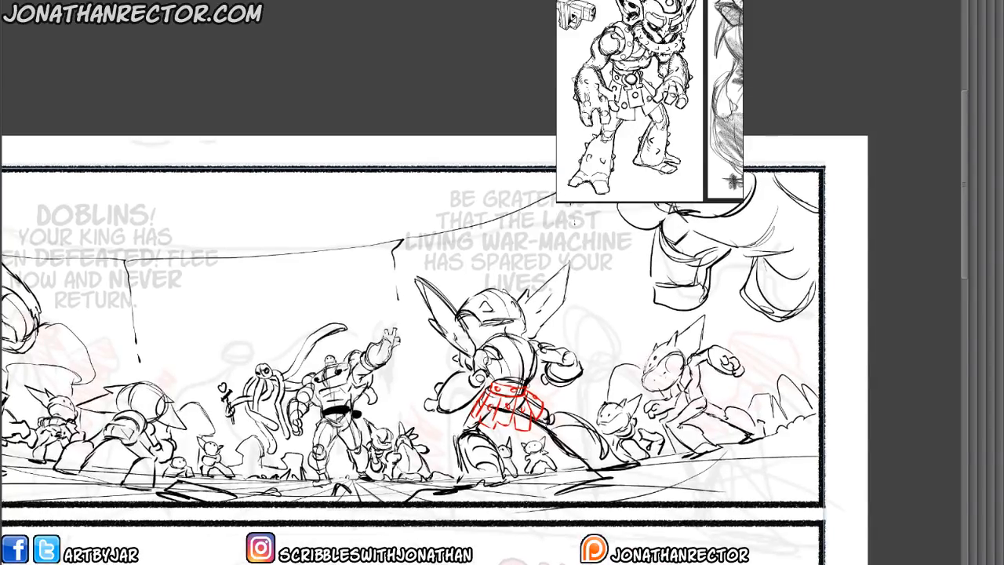
{"action": "mouse_move", "coordinate": [474, 342]}
{"action": "left_mouse_down"}
{"action": "mouse_move", "coordinate": [494, 371]}
{"action": "mouse_move", "coordinate": [503, 356]}
{"action": "mouse_move", "coordinate": [502, 371]}
{"action": "left_mouse_up"}
{"action": "mouse_move", "coordinate": [518, 334]}
{"action": "left_mouse_down"}
{"action": "mouse_move", "coordinate": [540, 378]}
{"action": "mouse_move", "coordinate": [541, 355]}
{"action": "left_mouse_up"}
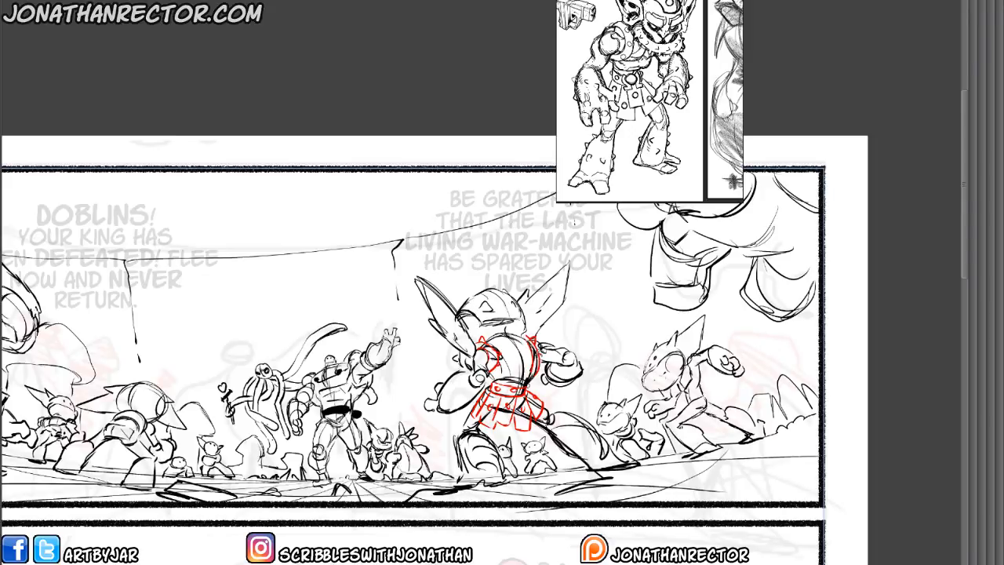
Draw red helmet bands, a belt and studded skirt plates on the crouching mid-size goblin in panel 1's left half.
{"action": "left_click_drag", "start_coordinate": [123, 401], "coordinate": [417, 410]}
{"action": "mouse_move", "coordinate": [450, 397]}
{"action": "left_mouse_down"}
{"action": "mouse_move", "coordinate": [423, 408]}
{"action": "mouse_move", "coordinate": [435, 393]}
{"action": "left_mouse_up"}
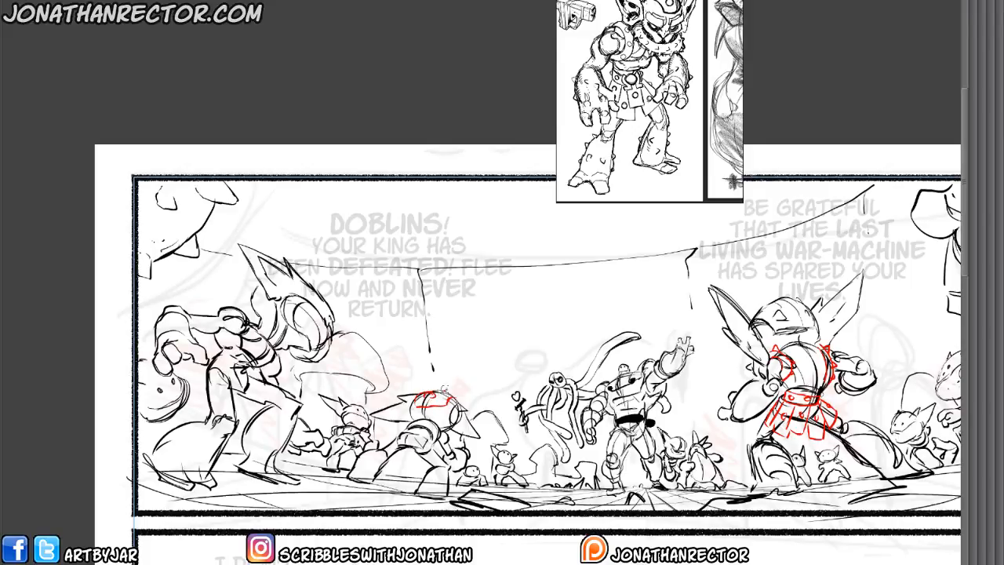
{"action": "mouse_move", "coordinate": [443, 424]}
{"action": "left_mouse_down"}
{"action": "mouse_move", "coordinate": [433, 443]}
{"action": "mouse_move", "coordinate": [402, 434]}
{"action": "mouse_move", "coordinate": [421, 426]}
{"action": "mouse_move", "coordinate": [412, 463]}
{"action": "mouse_move", "coordinate": [428, 463]}
{"action": "mouse_move", "coordinate": [391, 450]}
{"action": "mouse_move", "coordinate": [402, 465]}
{"action": "mouse_move", "coordinate": [423, 449]}
{"action": "left_mouse_up"}
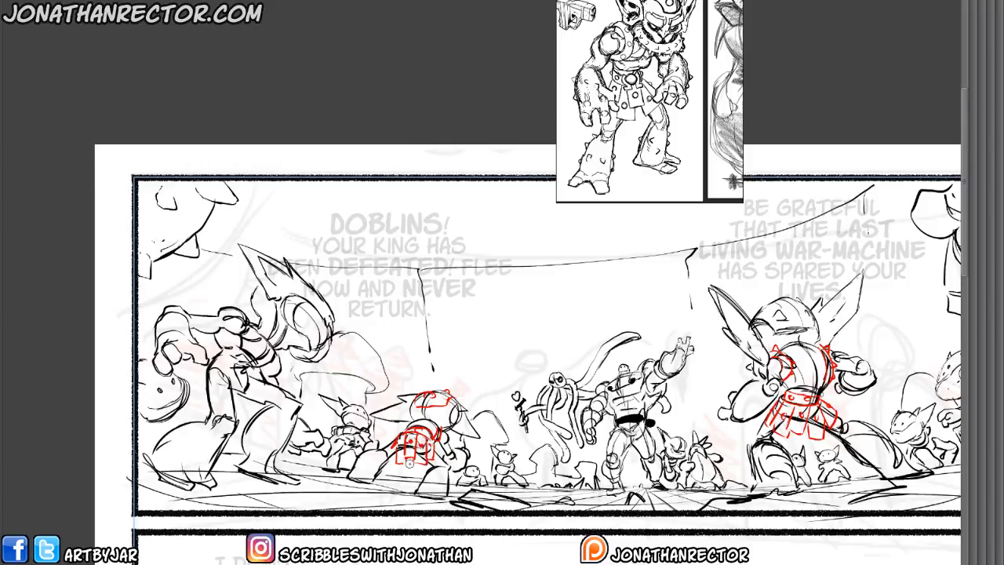
Add red helmet details and a spiked shoulder band to the large goblin at panel 1's left.
{"action": "left_click_drag", "start_coordinate": [235, 430], "coordinate": [300, 461]}
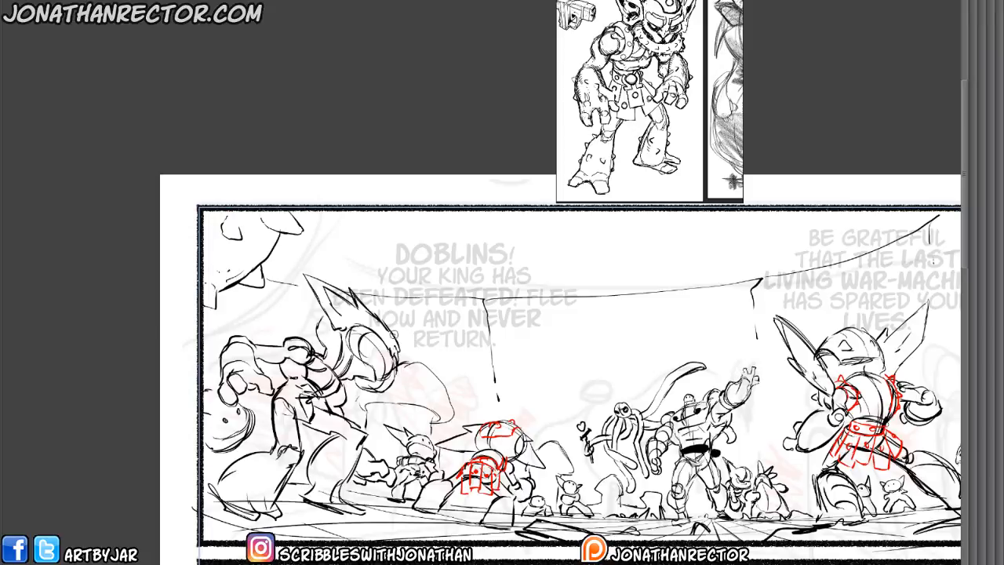
{"action": "left_click_drag", "start_coordinate": [380, 311], "coordinate": [395, 335]}
{"action": "left_click_drag", "start_coordinate": [360, 299], "coordinate": [383, 314]}
{"action": "mouse_move", "coordinate": [320, 310]}
{"action": "left_mouse_down"}
{"action": "mouse_move", "coordinate": [299, 367]}
{"action": "mouse_move", "coordinate": [319, 367]}
{"action": "mouse_move", "coordinate": [333, 350]}
{"action": "mouse_move", "coordinate": [342, 359]}
{"action": "mouse_move", "coordinate": [333, 372]}
{"action": "mouse_move", "coordinate": [305, 364]}
{"action": "left_mouse_up"}
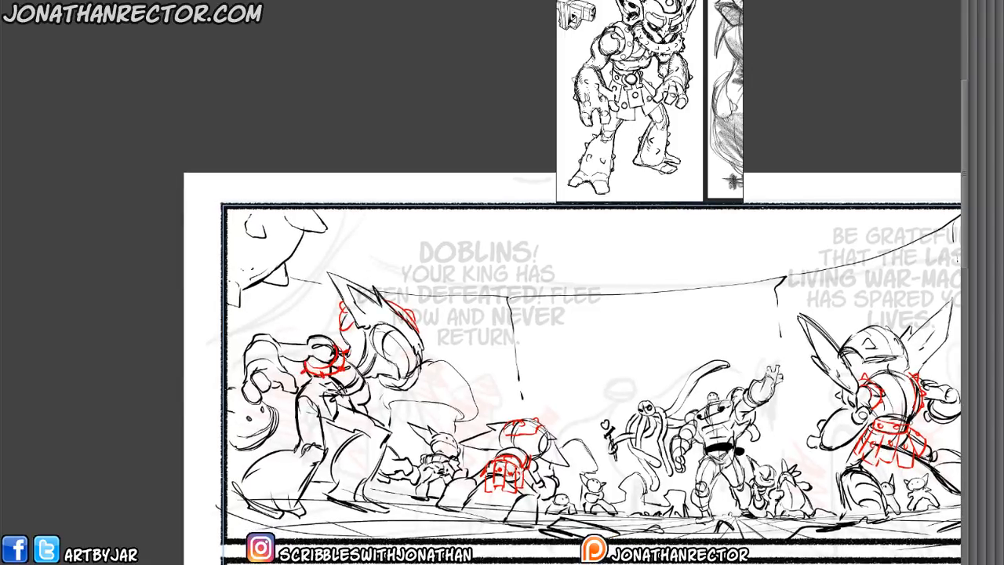
Draw the large left goblin's red waist armour, belt with round buckle and studded skirt plates.
{"action": "mouse_move", "coordinate": [366, 378]}
{"action": "left_mouse_down"}
{"action": "mouse_move", "coordinate": [342, 396]}
{"action": "mouse_move", "coordinate": [367, 381]}
{"action": "mouse_move", "coordinate": [300, 394]}
{"action": "mouse_move", "coordinate": [335, 393]}
{"action": "mouse_move", "coordinate": [324, 438]}
{"action": "left_mouse_up"}
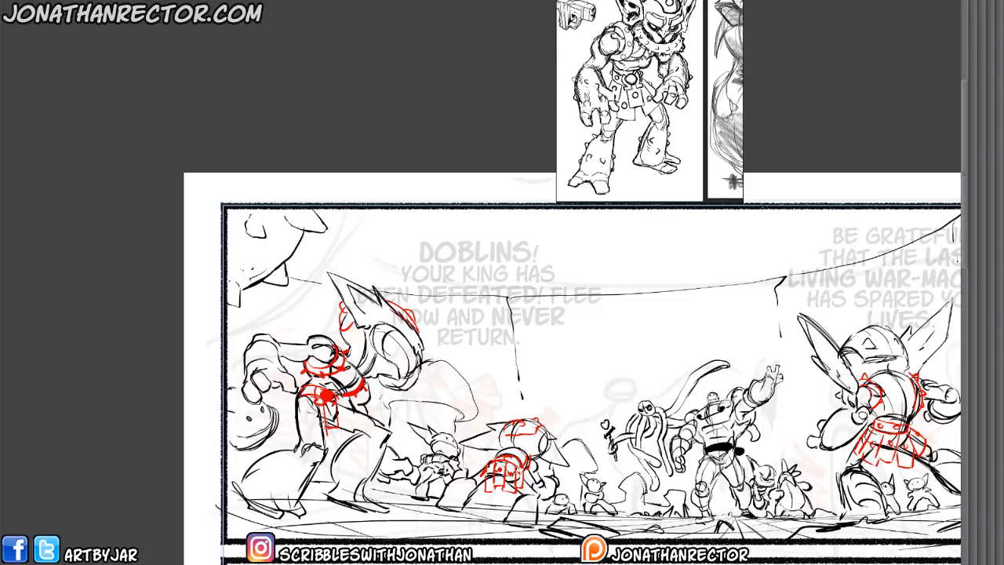
{"action": "left_click_drag", "start_coordinate": [323, 403], "coordinate": [327, 432]}
{"action": "left_click_drag", "start_coordinate": [314, 399], "coordinate": [292, 432]}
{"action": "mouse_move", "coordinate": [338, 401]}
{"action": "left_mouse_down"}
{"action": "mouse_move", "coordinate": [366, 416]}
{"action": "mouse_move", "coordinate": [312, 441]}
{"action": "left_mouse_up"}
{"action": "left_click_drag", "start_coordinate": [300, 427], "coordinate": [316, 441]}
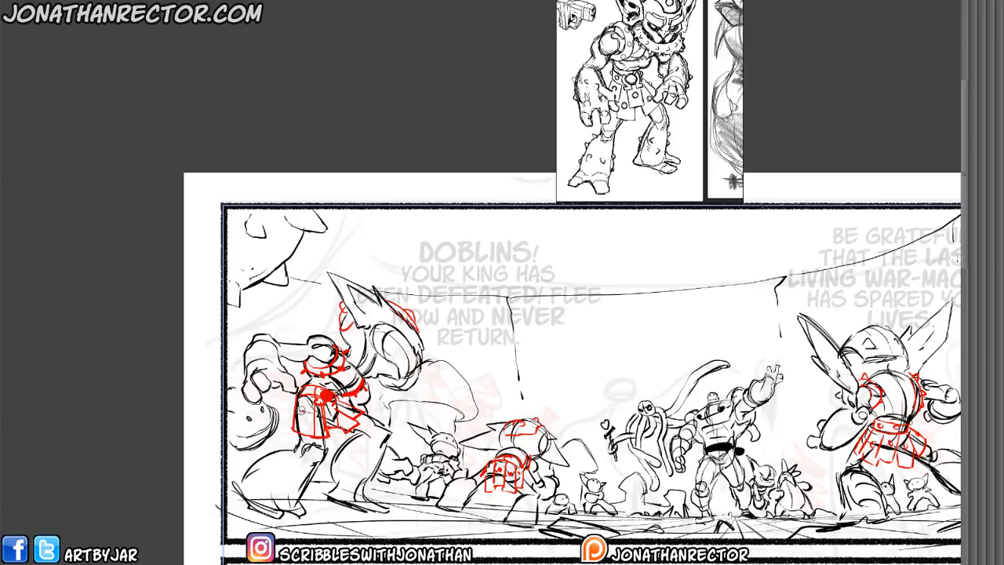
{"action": "left_click", "coordinate": [303, 412]}
{"action": "left_click", "coordinate": [330, 409]}
Sketch a red harness and skirt on the small goblin between the two left goblins.
{"action": "left_click_drag", "start_coordinate": [528, 510], "coordinate": [405, 498]}
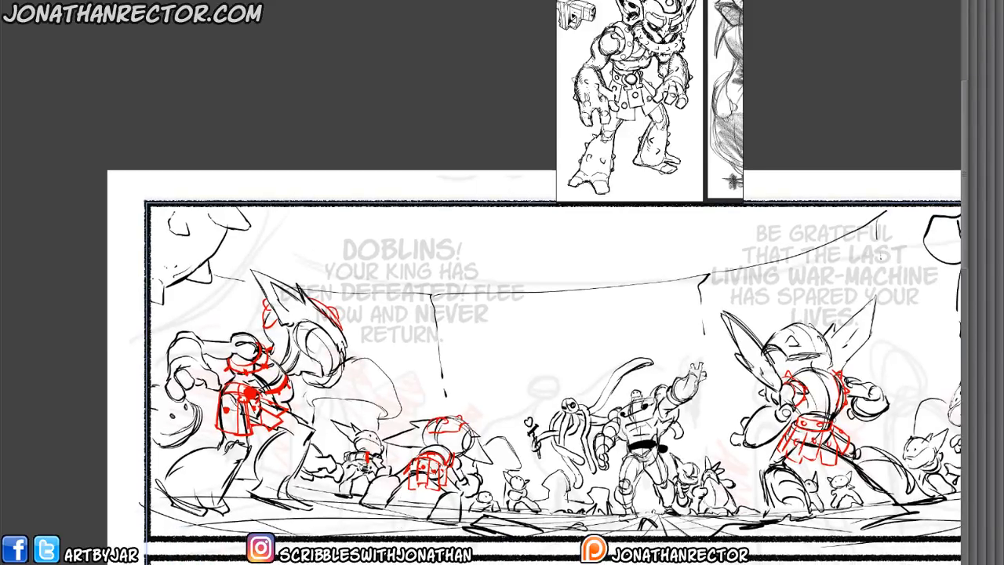
{"action": "left_click_drag", "start_coordinate": [353, 469], "coordinate": [356, 480]}
Draw red armour bands, skirt and helmet marks on the right mid-size goblin, plus a collar and headband on the small goblin beside it.
{"action": "left_click_drag", "start_coordinate": [698, 525], "coordinate": [443, 488]}
{"action": "left_click_drag", "start_coordinate": [614, 427], "coordinate": [394, 484]}
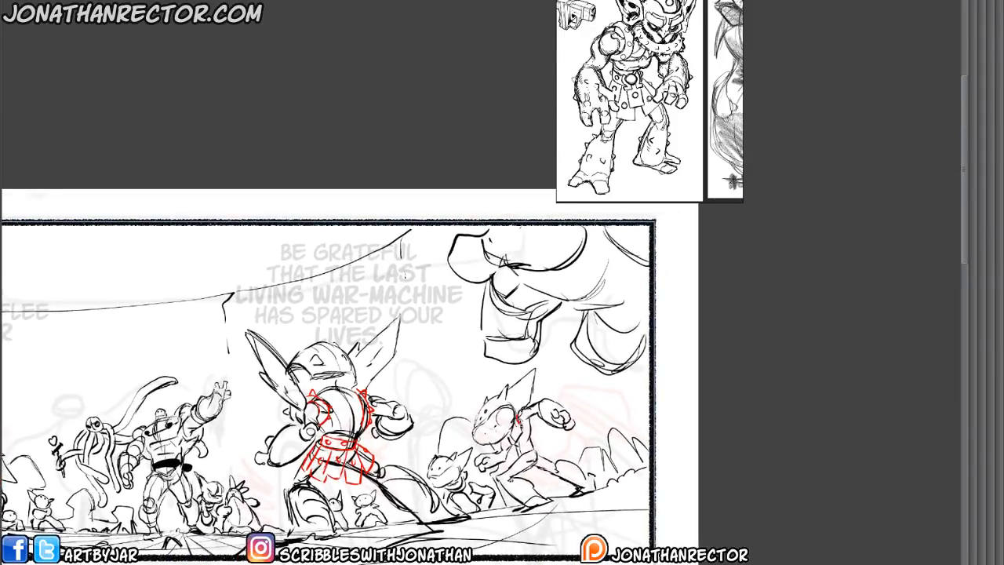
{"action": "mouse_move", "coordinate": [518, 420]}
{"action": "left_mouse_down"}
{"action": "mouse_move", "coordinate": [532, 446]}
{"action": "mouse_move", "coordinate": [509, 466]}
{"action": "mouse_move", "coordinate": [545, 472]}
{"action": "mouse_move", "coordinate": [552, 466]}
{"action": "mouse_move", "coordinate": [517, 454]}
{"action": "mouse_move", "coordinate": [537, 466]}
{"action": "mouse_move", "coordinate": [526, 448]}
{"action": "mouse_move", "coordinate": [555, 440]}
{"action": "left_mouse_up"}
{"action": "left_click_drag", "start_coordinate": [554, 443], "coordinate": [528, 464]}
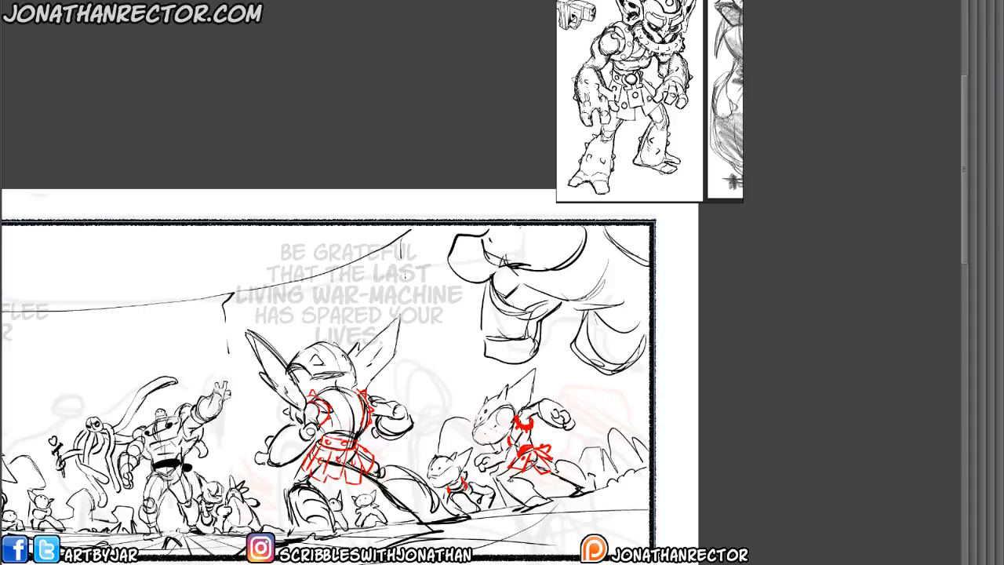
{"action": "left_click_drag", "start_coordinate": [443, 460], "coordinate": [452, 457]}
{"action": "left_click_drag", "start_coordinate": [481, 410], "coordinate": [493, 397]}
{"action": "left_click_drag", "start_coordinate": [484, 403], "coordinate": [497, 393]}
Erase the black body lines under the big-eared goblin's red armour on Layer 10 with the hard eraser.
{"action": "left_click_drag", "start_coordinate": [313, 464], "coordinate": [345, 418]}
{"action": "left_click_drag", "start_coordinate": [251, 519], "coordinate": [374, 531]}
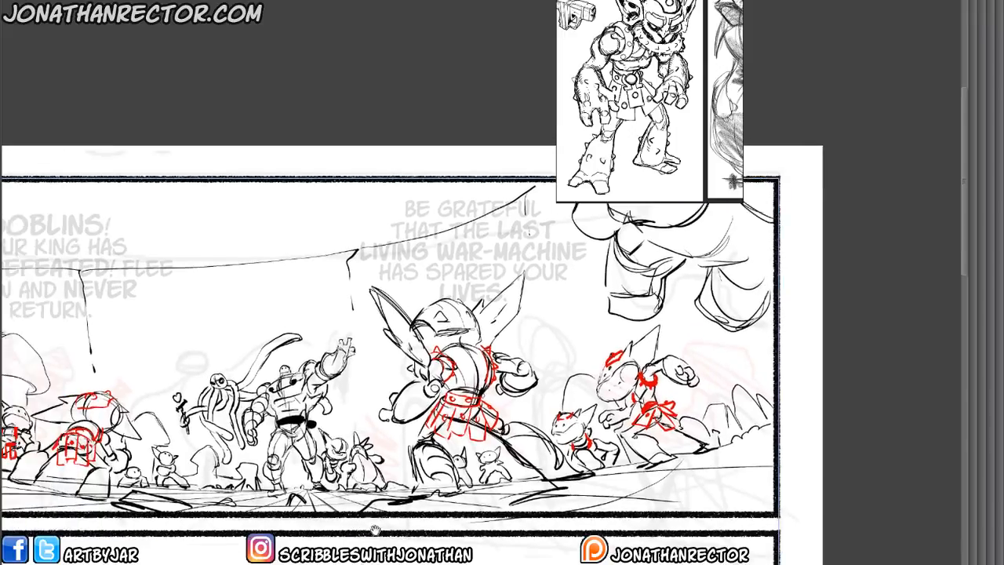
{"action": "key", "text": "Tab"}
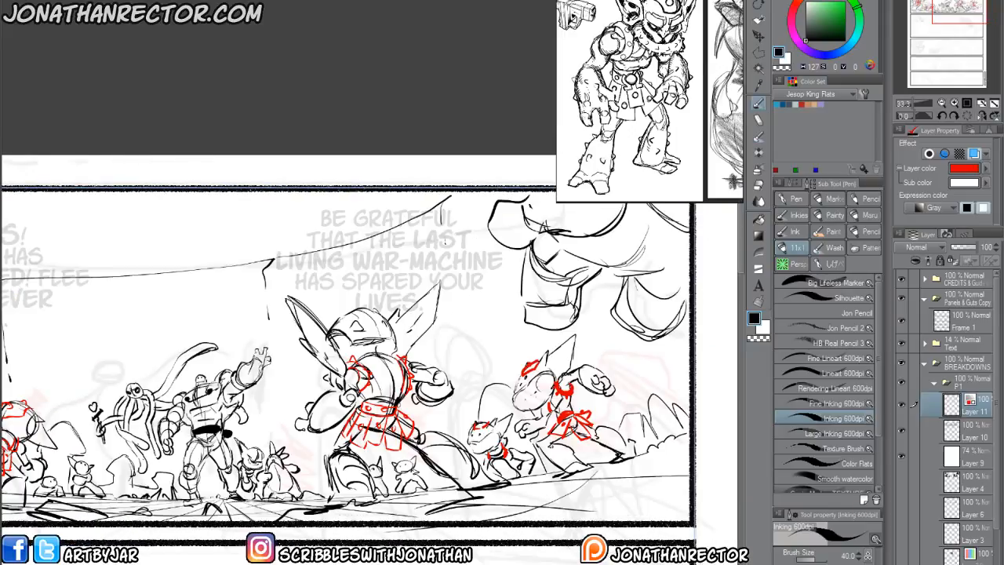
{"action": "left_click_drag", "start_coordinate": [445, 243], "coordinate": [582, 214]}
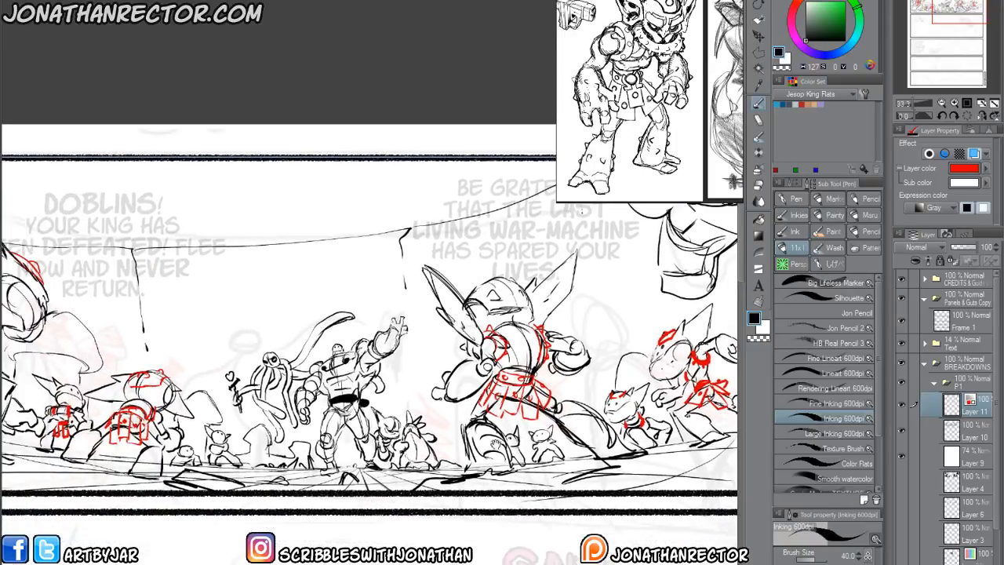
{"action": "key", "text": "e"}
{"action": "left_click", "coordinate": [970, 432]}
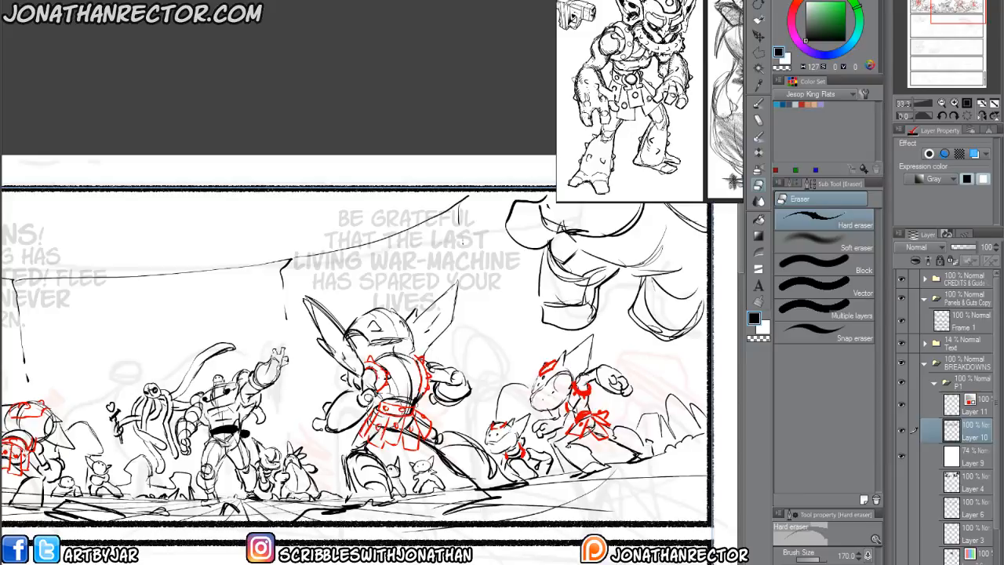
Erase the black lines overlapping the red armour on the crouching, small and large goblins in panel 1's left half.
{"action": "left_click_drag", "start_coordinate": [112, 487], "coordinate": [507, 440]}
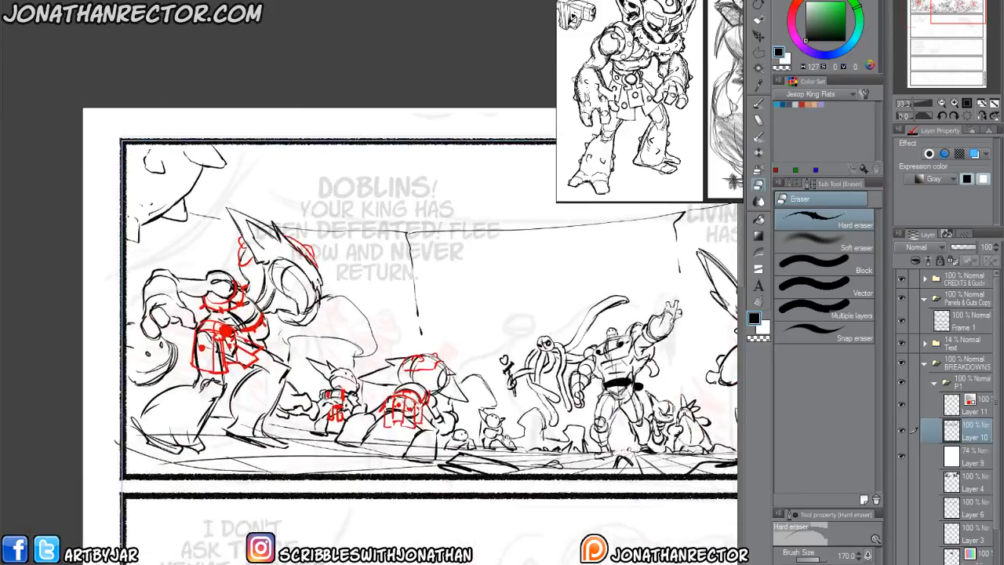
{"action": "mouse_move", "coordinate": [405, 399]}
{"action": "left_mouse_down"}
{"action": "mouse_move", "coordinate": [399, 408]}
{"action": "mouse_move", "coordinate": [397, 391]}
{"action": "mouse_move", "coordinate": [431, 392]}
{"action": "left_mouse_up"}
{"action": "left_click_drag", "start_coordinate": [408, 357], "coordinate": [430, 358]}
{"action": "left_click_drag", "start_coordinate": [343, 376], "coordinate": [412, 438]}
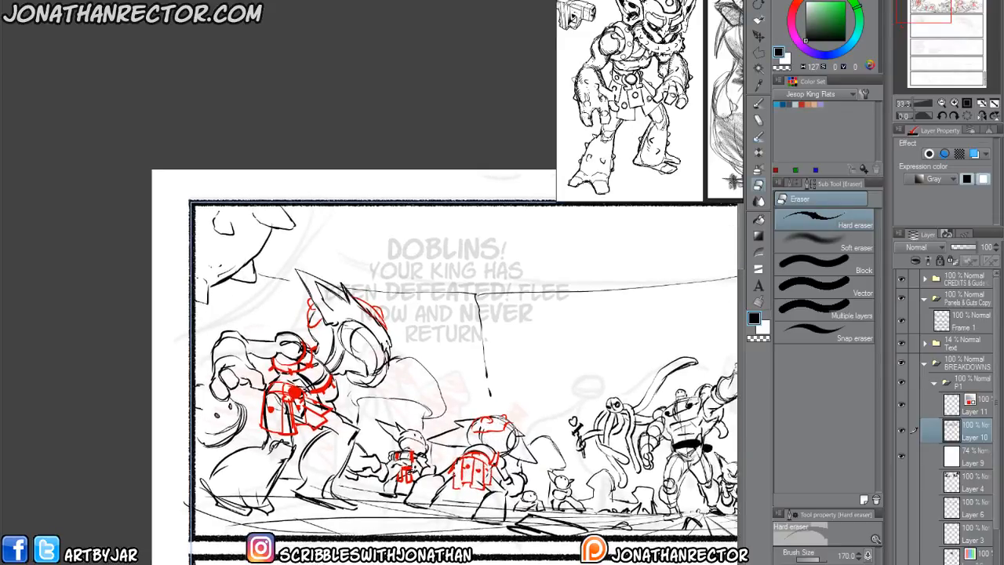
{"action": "left_click_drag", "start_coordinate": [272, 364], "coordinate": [308, 357]}
{"action": "mouse_move", "coordinate": [292, 395]}
{"action": "left_mouse_down"}
{"action": "mouse_move", "coordinate": [281, 399]}
{"action": "mouse_move", "coordinate": [318, 408]}
{"action": "mouse_move", "coordinate": [296, 409]}
{"action": "mouse_move", "coordinate": [278, 435]}
{"action": "mouse_move", "coordinate": [267, 415]}
{"action": "mouse_move", "coordinate": [294, 432]}
{"action": "left_mouse_up"}
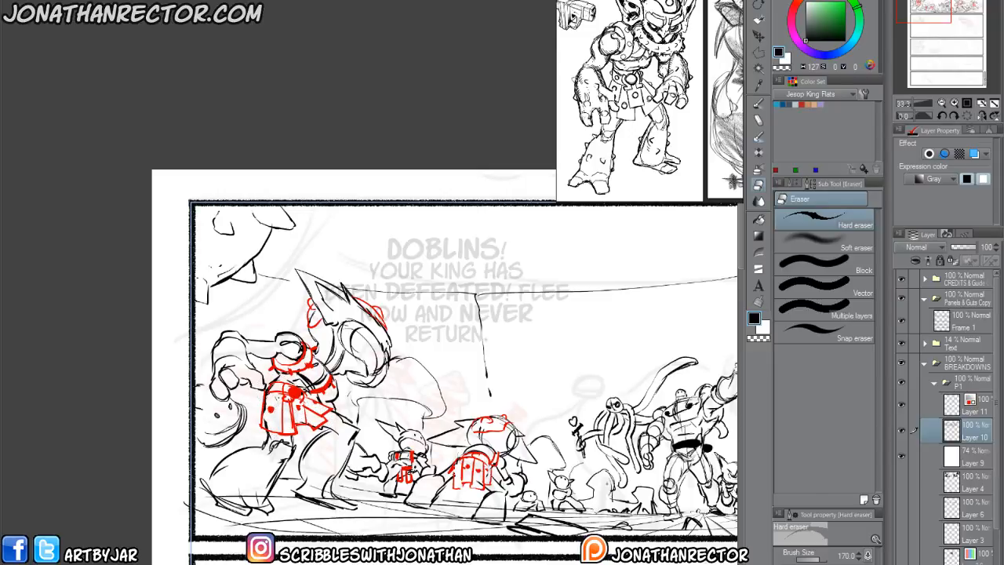
Hide the 74% opacity Layer 9 covering the rough sketch.
{"action": "left_click_drag", "start_coordinate": [574, 538], "coordinate": [295, 525]}
{"action": "left_click", "coordinate": [901, 457]}
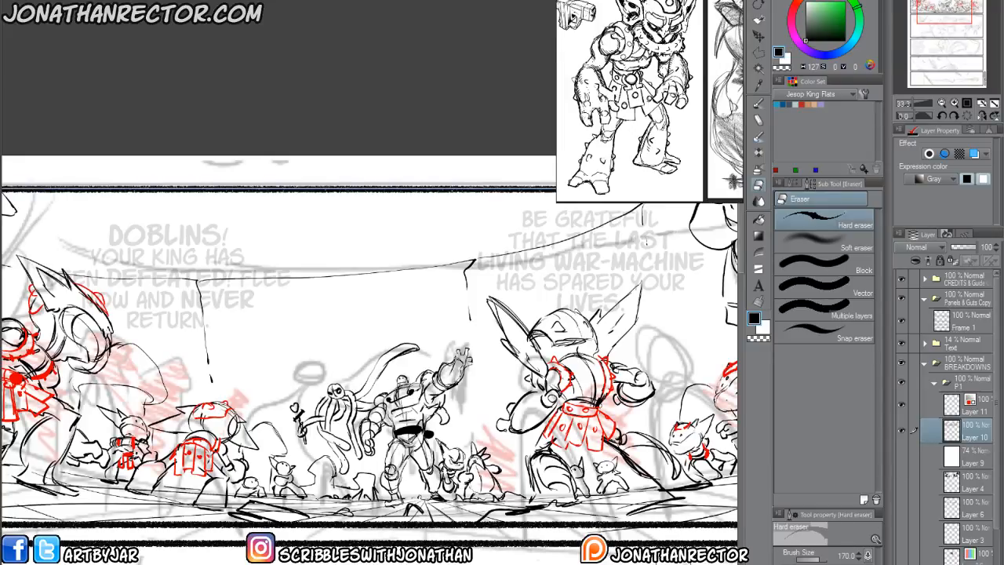
On a new layer above Layer 10, block in a small black goblin silhouette hanging from the central armoured figure's raised hand with the Inking 600dpi pen.
{"action": "key", "text": "ctrl+shift+n"}
{"action": "left_click_drag", "start_coordinate": [400, 472], "coordinate": [362, 471], "text": "space"}
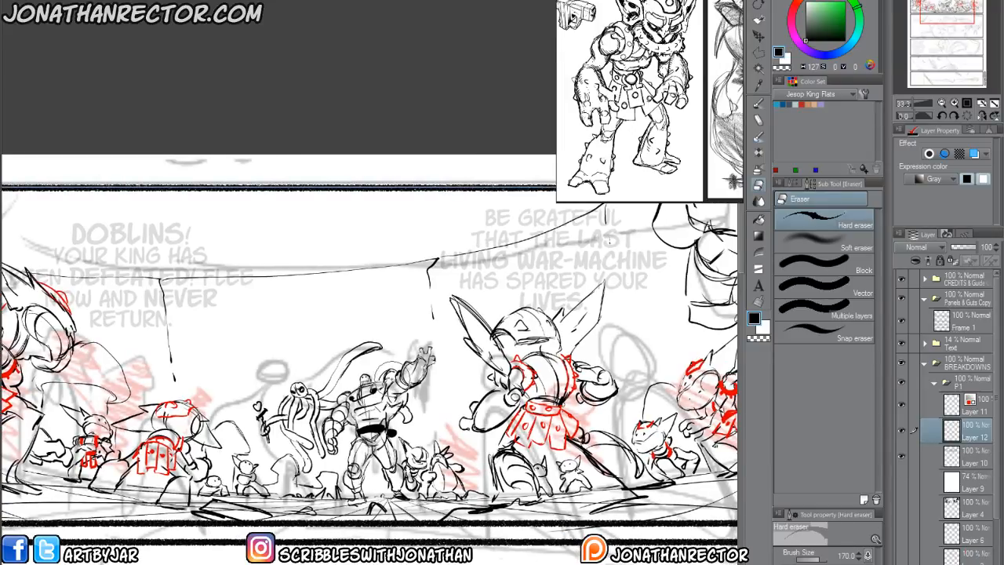
{"action": "key", "text": "p"}
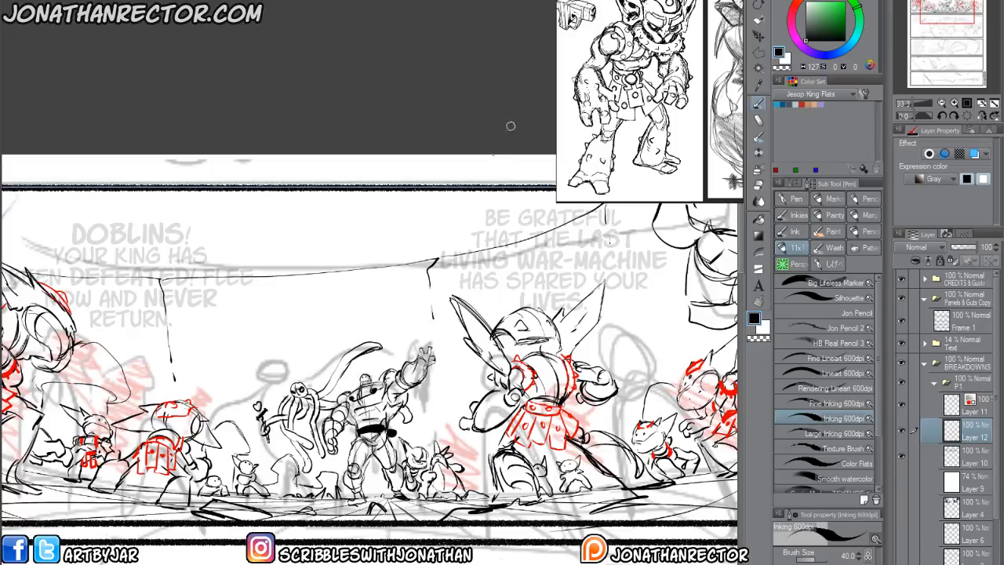
{"action": "mouse_move", "coordinate": [419, 350]}
{"action": "left_mouse_down"}
{"action": "mouse_move", "coordinate": [434, 342]}
{"action": "mouse_move", "coordinate": [436, 359]}
{"action": "mouse_move", "coordinate": [440, 346]}
{"action": "left_mouse_up"}
{"action": "left_click_drag", "start_coordinate": [327, 303], "coordinate": [288, 338], "text": "space"}
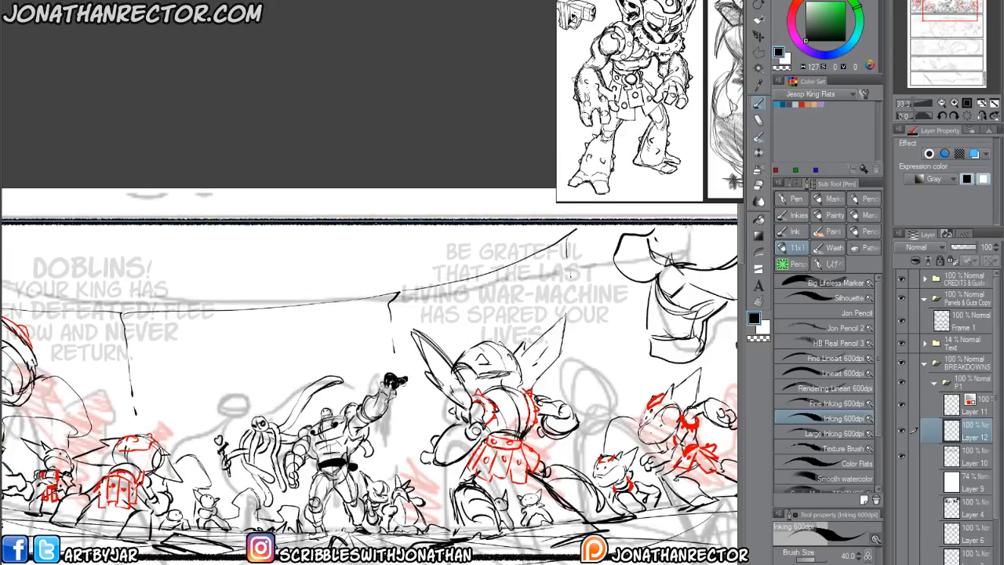
{"action": "left_click_drag", "start_coordinate": [395, 393], "coordinate": [404, 413]}
{"action": "key", "text": "ctrl+t"}
{"action": "left_click_drag", "start_coordinate": [410, 412], "coordinate": [420, 424]}
{"action": "key", "text": "Return"}
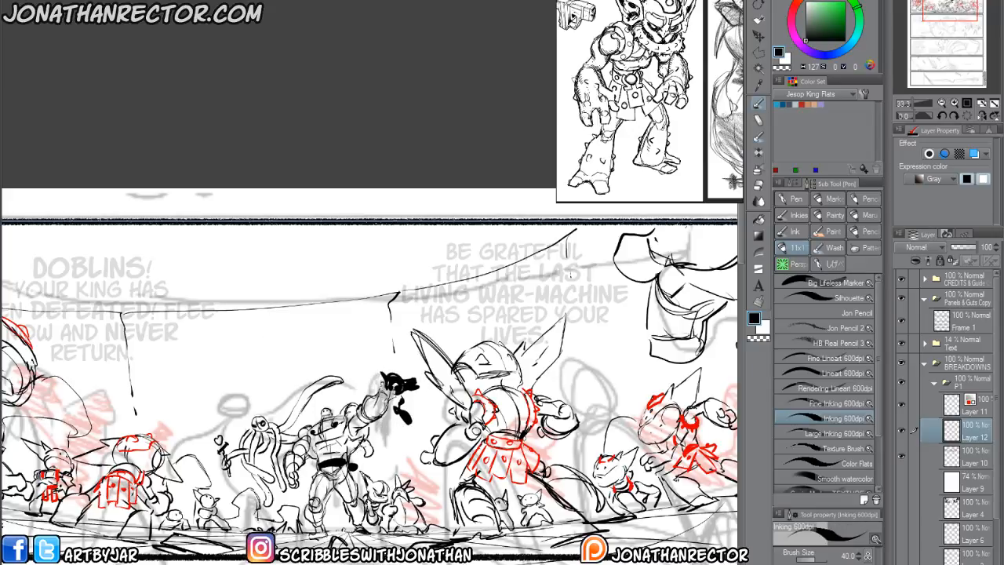
{"action": "left_click_drag", "start_coordinate": [382, 406], "coordinate": [397, 435]}
{"action": "mouse_move", "coordinate": [372, 400]}
{"action": "left_mouse_down"}
{"action": "mouse_move", "coordinate": [410, 431]}
{"action": "mouse_move", "coordinate": [409, 417]}
{"action": "left_mouse_up"}
{"action": "left_click_drag", "start_coordinate": [342, 415], "coordinate": [377, 411]}
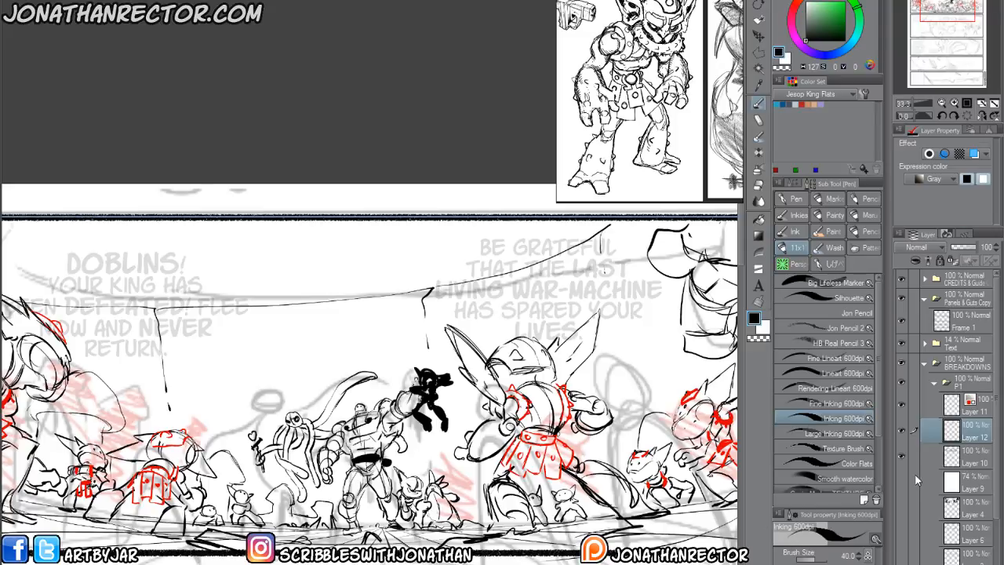
Show the 74% opacity Layer 9 above the goblin silhouette's layer and add a new layer on top of it.
{"action": "left_click_drag", "start_coordinate": [916, 480], "coordinate": [909, 436]}
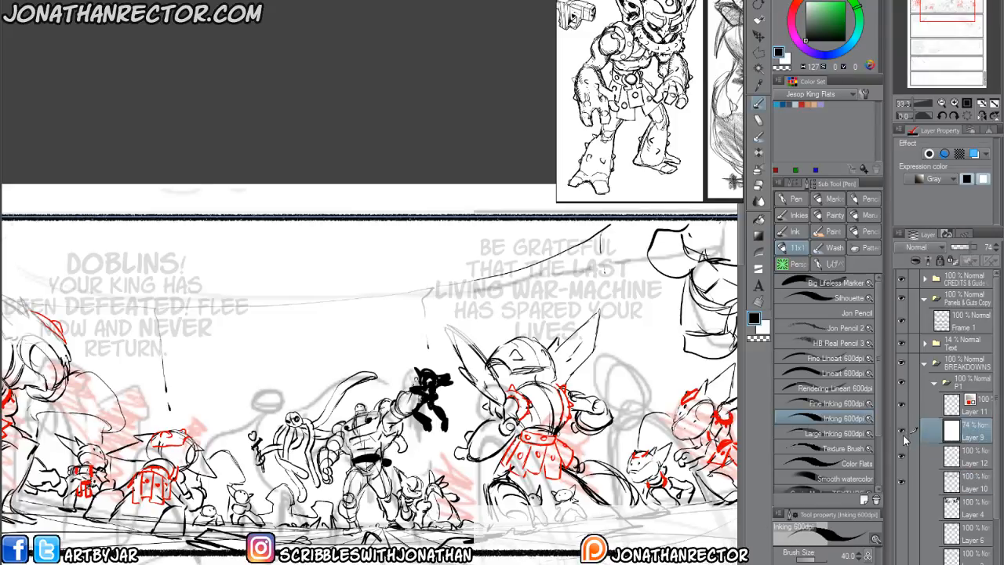
{"action": "key", "text": "ctrl+shift+n"}
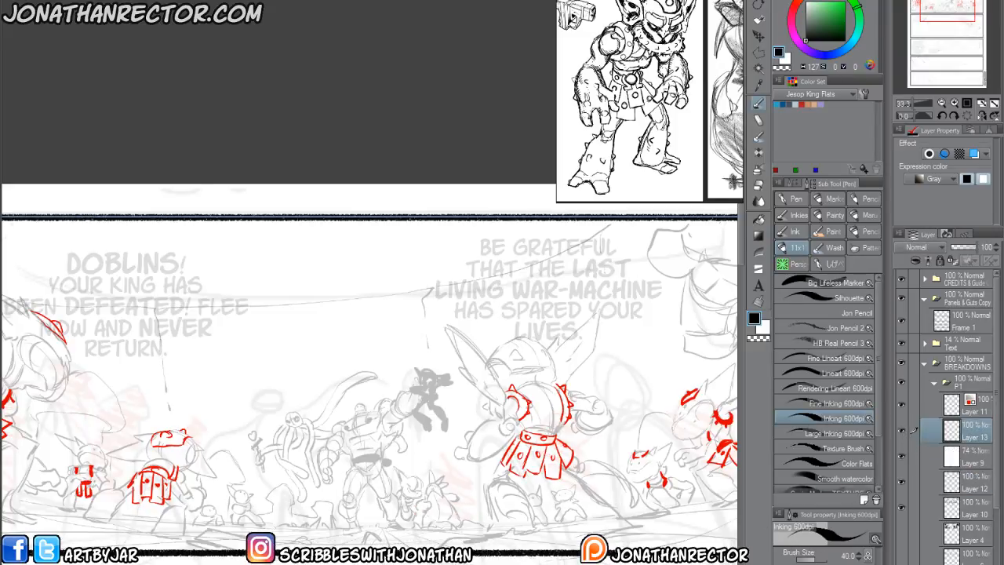
{"action": "scroll", "coordinate": [361, 389], "scroll_direction": "up", "scroll_amount": 3}
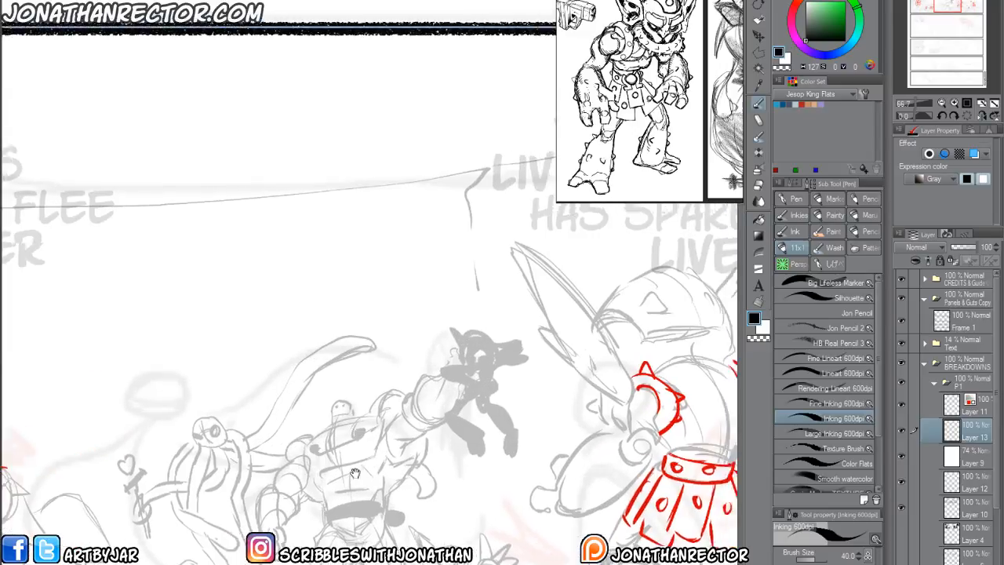
Draw the held goblin's spiky head, ears, arms, body and legs over its silhouette, then hide Layer 9 and Layer 12.
{"action": "mouse_move", "coordinate": [359, 378]}
{"action": "left_mouse_down"}
{"action": "mouse_move", "coordinate": [385, 383]}
{"action": "mouse_move", "coordinate": [376, 388]}
{"action": "mouse_move", "coordinate": [396, 397]}
{"action": "mouse_move", "coordinate": [372, 382]}
{"action": "mouse_move", "coordinate": [363, 393]}
{"action": "mouse_move", "coordinate": [392, 400]}
{"action": "mouse_move", "coordinate": [368, 385]}
{"action": "mouse_move", "coordinate": [392, 375]}
{"action": "mouse_move", "coordinate": [383, 386]}
{"action": "mouse_move", "coordinate": [385, 374]}
{"action": "mouse_move", "coordinate": [418, 377]}
{"action": "mouse_move", "coordinate": [388, 390]}
{"action": "mouse_move", "coordinate": [365, 363]}
{"action": "mouse_move", "coordinate": [345, 360]}
{"action": "left_mouse_up"}
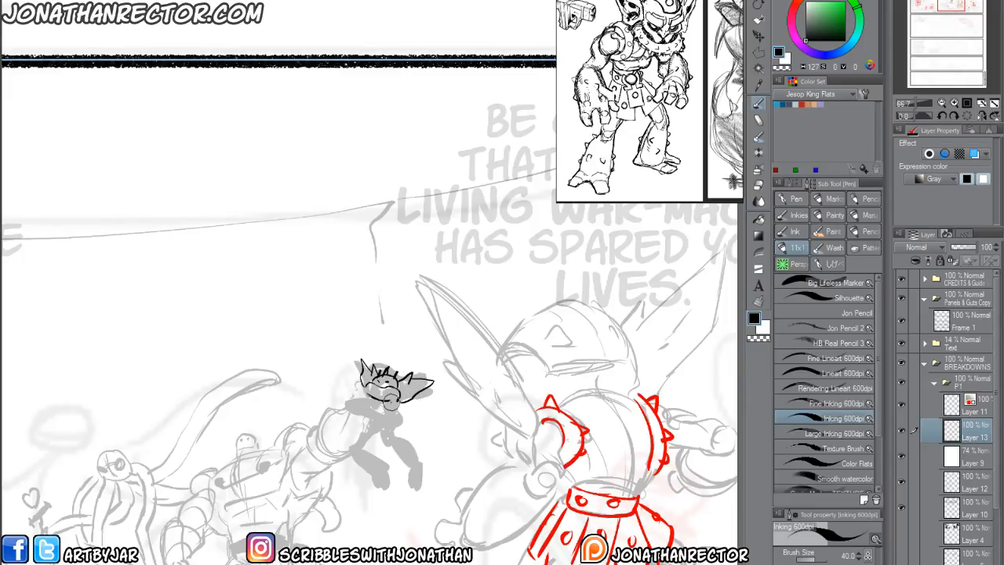
{"action": "mouse_move", "coordinate": [393, 396]}
{"action": "left_mouse_down"}
{"action": "mouse_move", "coordinate": [388, 411]}
{"action": "mouse_move", "coordinate": [361, 396]}
{"action": "mouse_move", "coordinate": [355, 416]}
{"action": "mouse_move", "coordinate": [388, 416]}
{"action": "mouse_move", "coordinate": [391, 406]}
{"action": "mouse_move", "coordinate": [349, 396]}
{"action": "mouse_move", "coordinate": [343, 412]}
{"action": "mouse_move", "coordinate": [345, 370]}
{"action": "left_mouse_up"}
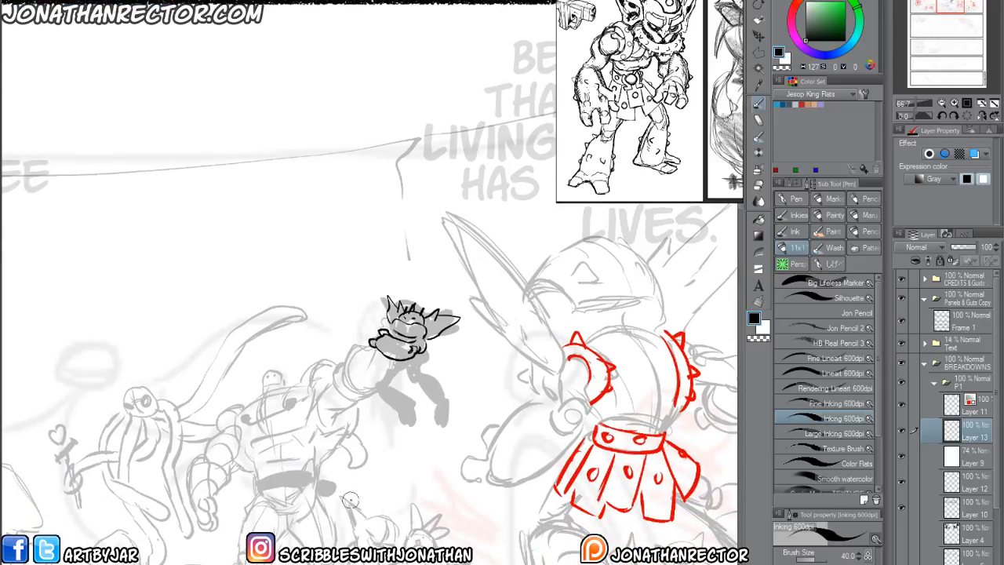
{"action": "left_click_drag", "start_coordinate": [338, 368], "coordinate": [388, 339]}
{"action": "mouse_move", "coordinate": [450, 316]}
{"action": "left_mouse_down"}
{"action": "mouse_move", "coordinate": [428, 348]}
{"action": "mouse_move", "coordinate": [440, 354]}
{"action": "mouse_move", "coordinate": [432, 367]}
{"action": "mouse_move", "coordinate": [460, 369]}
{"action": "mouse_move", "coordinate": [461, 382]}
{"action": "left_mouse_up"}
{"action": "mouse_move", "coordinate": [400, 348]}
{"action": "left_mouse_down"}
{"action": "mouse_move", "coordinate": [412, 356]}
{"action": "mouse_move", "coordinate": [398, 363]}
{"action": "mouse_move", "coordinate": [403, 375]}
{"action": "mouse_move", "coordinate": [440, 397]}
{"action": "left_mouse_up"}
{"action": "mouse_move", "coordinate": [439, 363]}
{"action": "left_mouse_down"}
{"action": "mouse_move", "coordinate": [447, 392]}
{"action": "mouse_move", "coordinate": [427, 386]}
{"action": "left_mouse_up"}
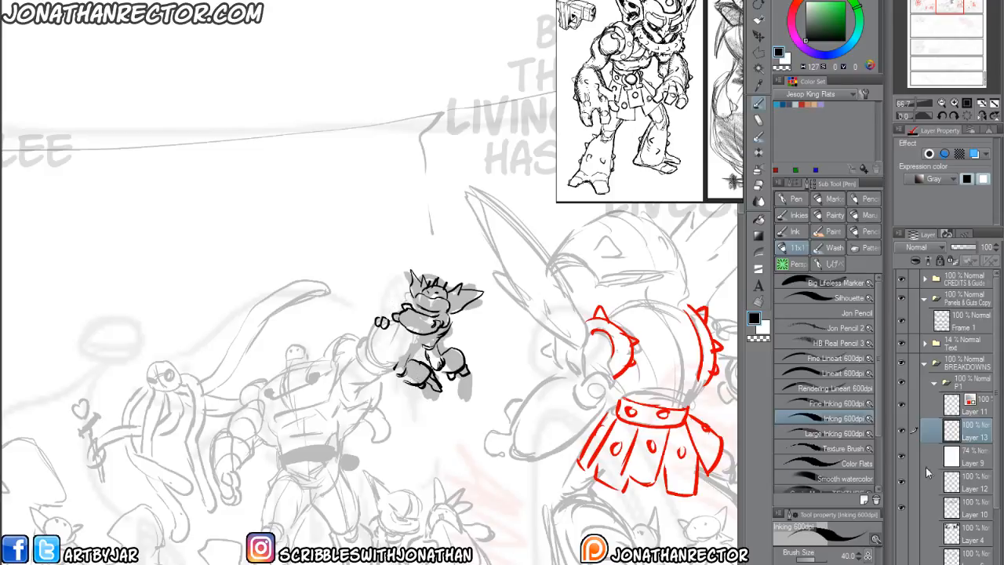
{"action": "left_click", "coordinate": [903, 480]}
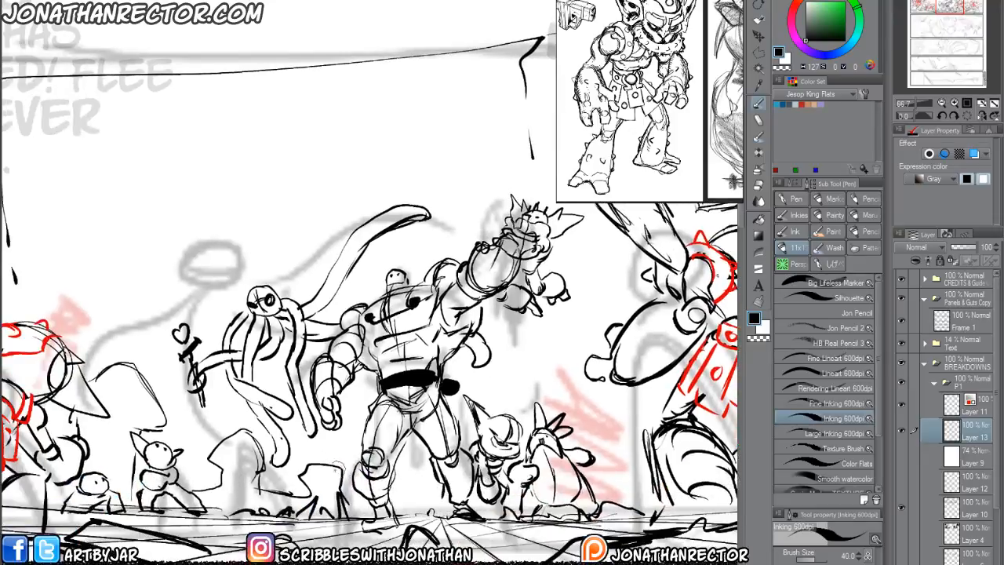
Collapse the P1 folder and make the Layer 2 Copy inside the P2 folder active for panel 2.
{"action": "left_click_drag", "start_coordinate": [312, 470], "coordinate": [340, 409]}
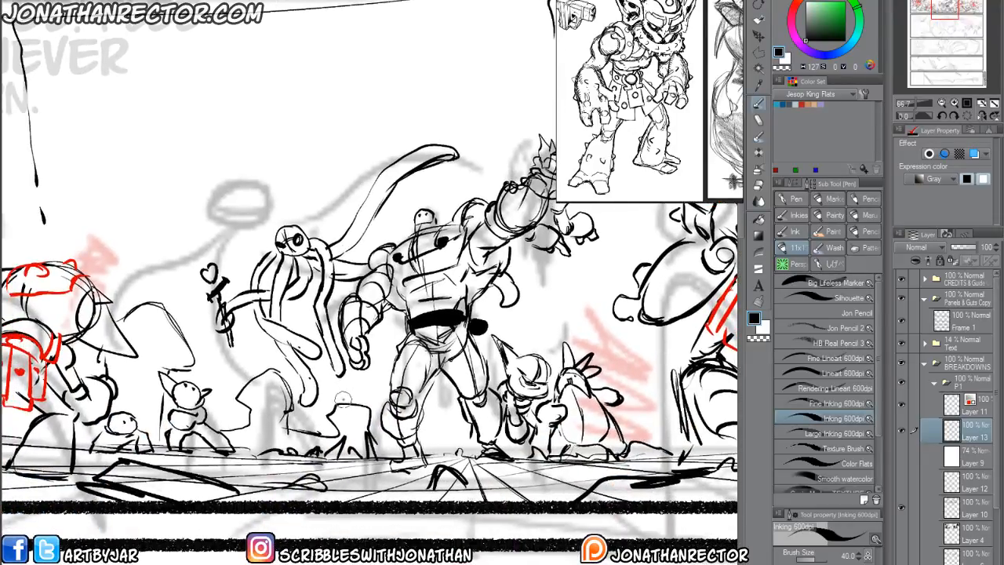
{"action": "scroll", "coordinate": [244, 459], "scroll_direction": "down", "scroll_amount": 2}
{"action": "left_click_drag", "start_coordinate": [197, 510], "coordinate": [309, 249]}
{"action": "left_click_drag", "start_coordinate": [257, 532], "coordinate": [175, 511]}
{"action": "scroll", "coordinate": [210, 509], "scroll_direction": "down", "scroll_amount": 1}
{"action": "left_click_drag", "start_coordinate": [349, 452], "coordinate": [381, 420]}
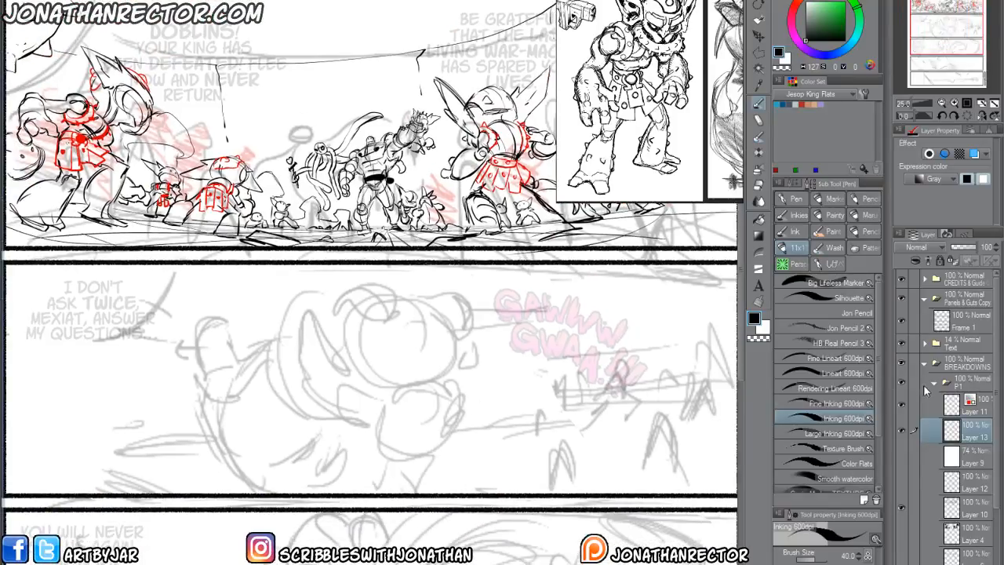
{"action": "left_click", "coordinate": [932, 384]}
{"action": "left_click", "coordinate": [934, 382]}
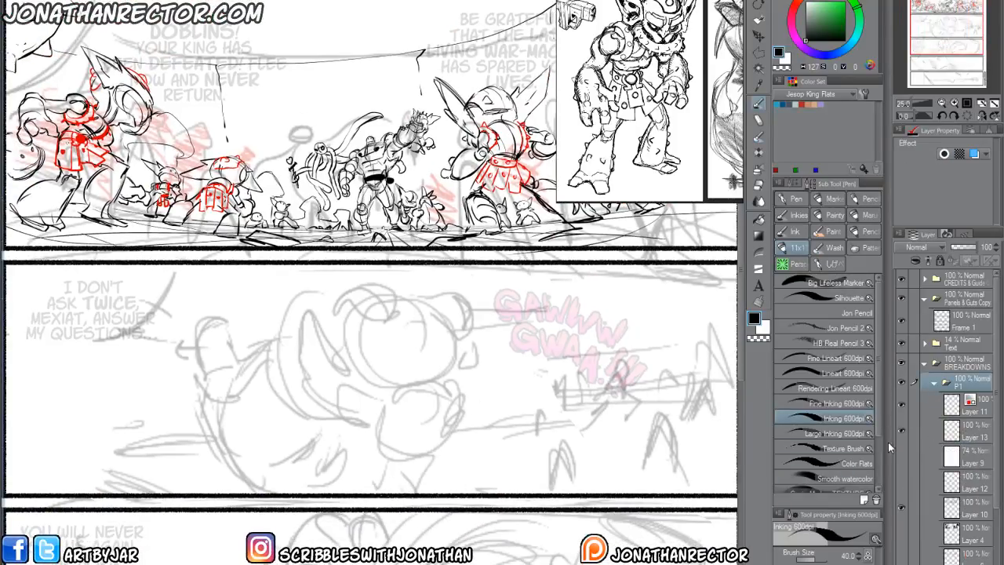
{"action": "left_click", "coordinate": [934, 382]}
{"action": "left_click", "coordinate": [973, 430]}
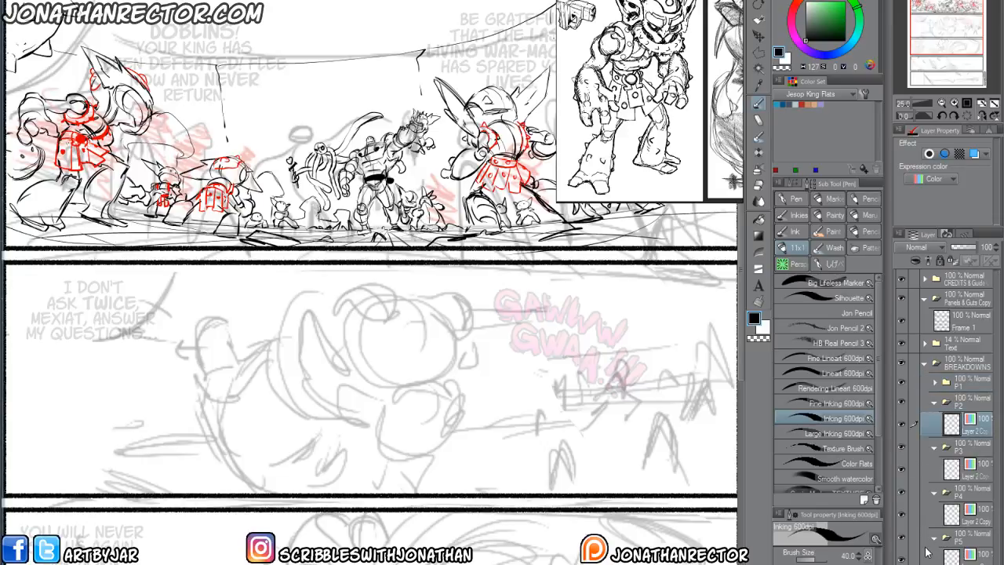
With the Silhouette pen at size 250, block in four black fingertips and the curved hand and arm shapes in panel 2.
{"action": "left_click_drag", "start_coordinate": [408, 486], "coordinate": [429, 531]}
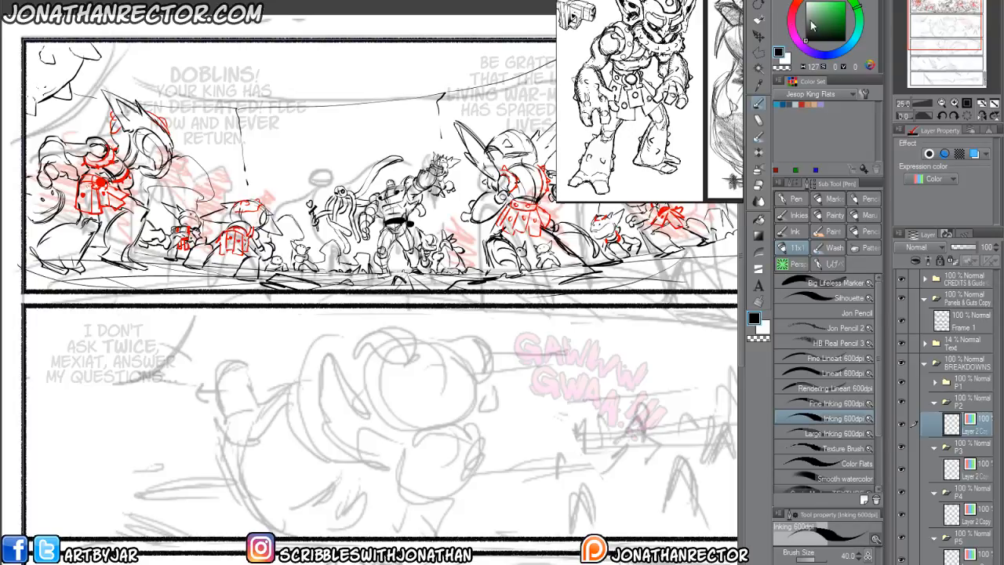
{"action": "scroll", "coordinate": [334, 422], "scroll_direction": "down", "scroll_amount": 1}
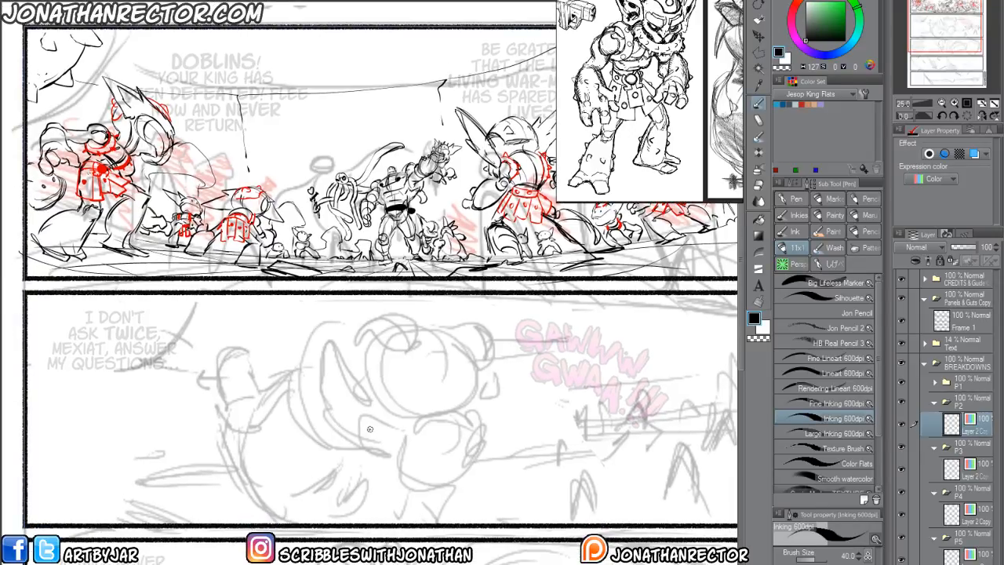
{"action": "left_click_drag", "start_coordinate": [304, 414], "coordinate": [335, 375]}
{"action": "left_click", "coordinate": [799, 298]}
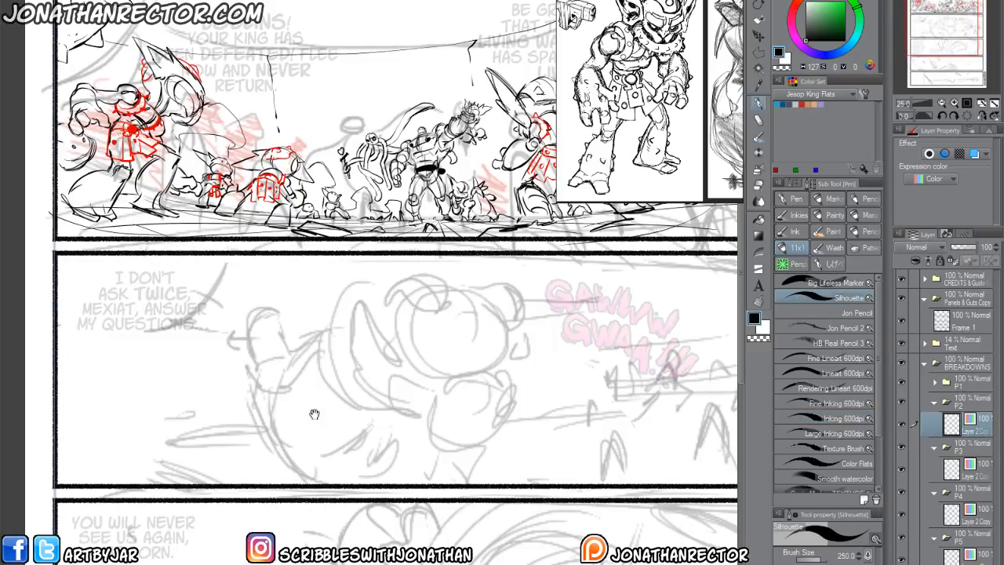
{"action": "left_click_drag", "start_coordinate": [314, 414], "coordinate": [320, 430]}
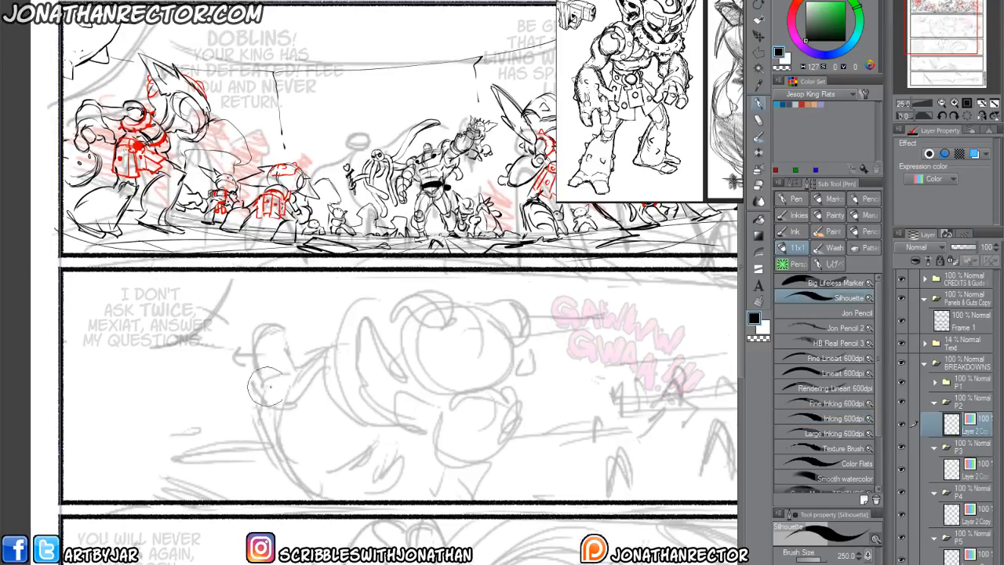
{"action": "mouse_move", "coordinate": [430, 296]}
{"action": "left_mouse_down"}
{"action": "mouse_move", "coordinate": [456, 298]}
{"action": "mouse_move", "coordinate": [456, 316]}
{"action": "mouse_move", "coordinate": [428, 321]}
{"action": "mouse_move", "coordinate": [428, 290]}
{"action": "mouse_move", "coordinate": [452, 316]}
{"action": "mouse_move", "coordinate": [421, 310]}
{"action": "mouse_move", "coordinate": [512, 310]}
{"action": "mouse_move", "coordinate": [504, 337]}
{"action": "mouse_move", "coordinate": [482, 315]}
{"action": "mouse_move", "coordinate": [477, 323]}
{"action": "mouse_move", "coordinate": [519, 355]}
{"action": "mouse_move", "coordinate": [501, 380]}
{"action": "mouse_move", "coordinate": [515, 353]}
{"action": "left_mouse_up"}
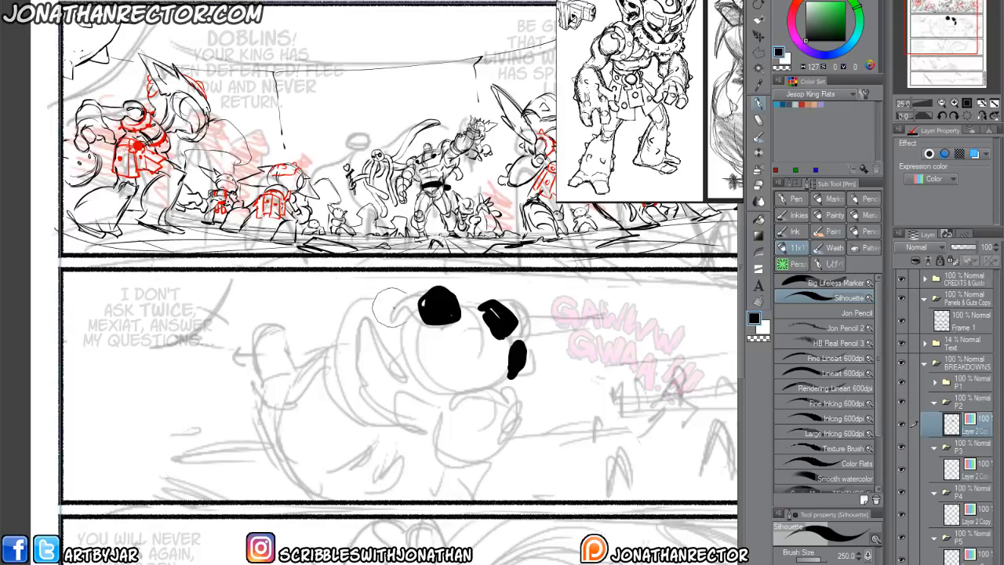
{"action": "left_click_drag", "start_coordinate": [404, 345], "coordinate": [406, 365]}
{"action": "mouse_move", "coordinate": [408, 297]}
{"action": "left_mouse_down"}
{"action": "mouse_move", "coordinate": [363, 368]}
{"action": "mouse_move", "coordinate": [435, 415]}
{"action": "mouse_move", "coordinate": [401, 294]}
{"action": "mouse_move", "coordinate": [395, 417]}
{"action": "mouse_move", "coordinate": [354, 345]}
{"action": "mouse_move", "coordinate": [361, 424]}
{"action": "mouse_move", "coordinate": [367, 322]}
{"action": "mouse_move", "coordinate": [310, 401]}
{"action": "mouse_move", "coordinate": [361, 455]}
{"action": "mouse_move", "coordinate": [312, 392]}
{"action": "mouse_move", "coordinate": [250, 392]}
{"action": "mouse_move", "coordinate": [310, 463]}
{"action": "mouse_move", "coordinate": [298, 459]}
{"action": "mouse_move", "coordinate": [345, 455]}
{"action": "mouse_move", "coordinate": [314, 487]}
{"action": "mouse_move", "coordinate": [381, 468]}
{"action": "left_mouse_up"}
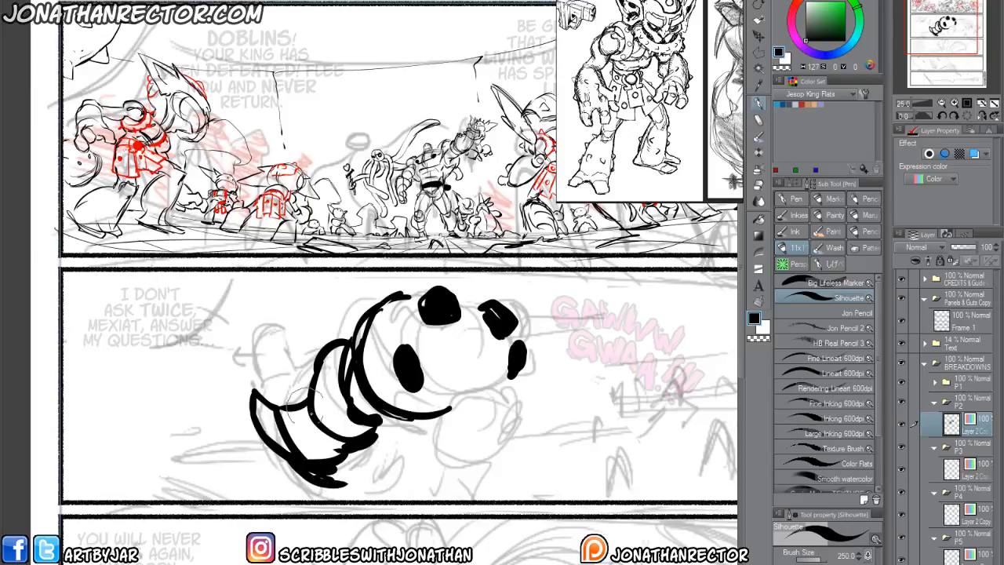
Draw the thick lower body curves and the small round head with shoulder lines on panel 2's black figure.
{"action": "mouse_move", "coordinate": [436, 453]}
{"action": "left_mouse_down"}
{"action": "mouse_move", "coordinate": [344, 490]}
{"action": "mouse_move", "coordinate": [409, 467]}
{"action": "left_mouse_up"}
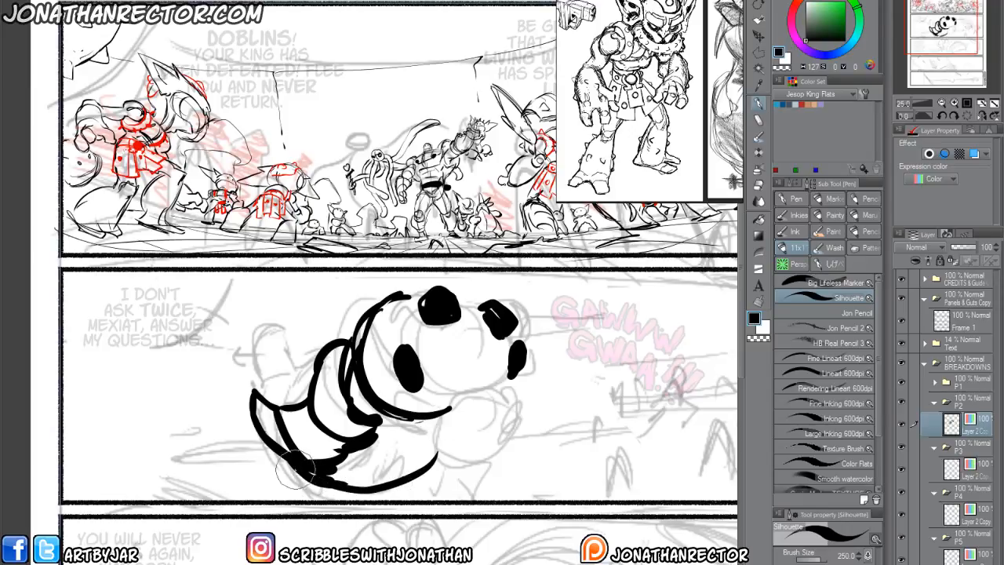
{"action": "mouse_move", "coordinate": [297, 470]}
{"action": "left_mouse_down"}
{"action": "mouse_move", "coordinate": [311, 486]}
{"action": "mouse_move", "coordinate": [372, 497]}
{"action": "left_mouse_up"}
{"action": "mouse_move", "coordinate": [425, 480]}
{"action": "left_mouse_down"}
{"action": "mouse_move", "coordinate": [368, 496]}
{"action": "mouse_move", "coordinate": [302, 476]}
{"action": "left_mouse_up"}
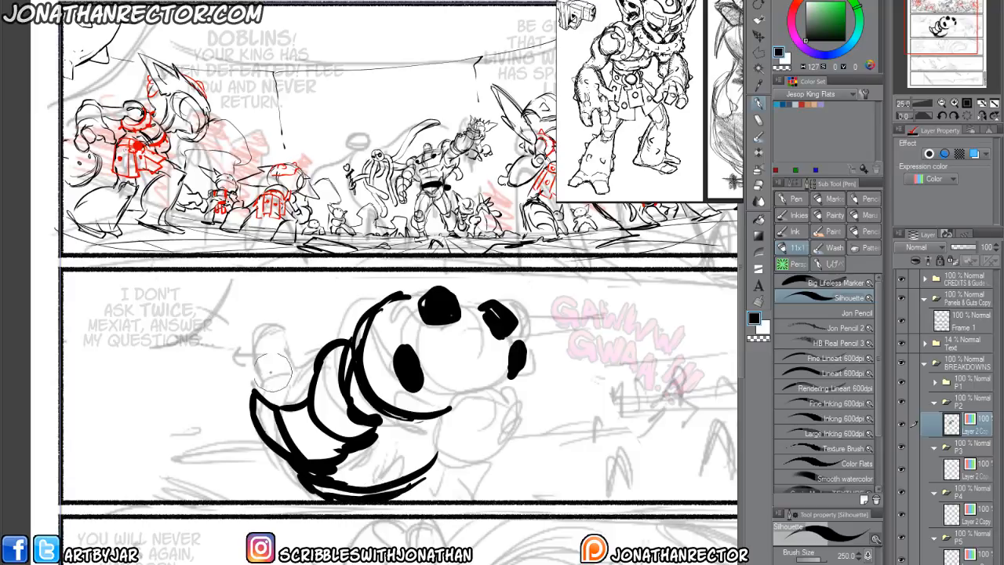
{"action": "mouse_move", "coordinate": [271, 374]}
{"action": "left_mouse_down"}
{"action": "mouse_move", "coordinate": [256, 344]}
{"action": "mouse_move", "coordinate": [265, 375]}
{"action": "left_mouse_up"}
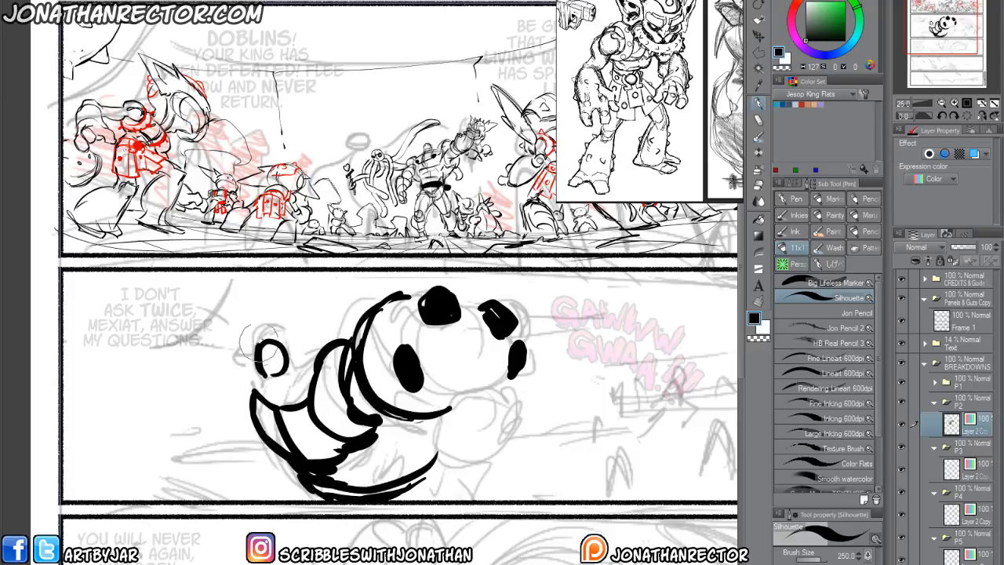
{"action": "mouse_move", "coordinate": [266, 339]}
{"action": "left_mouse_down"}
{"action": "mouse_move", "coordinate": [249, 361]}
{"action": "mouse_move", "coordinate": [274, 372]}
{"action": "mouse_move", "coordinate": [274, 397]}
{"action": "left_mouse_up"}
{"action": "mouse_move", "coordinate": [280, 386]}
{"action": "left_mouse_down"}
{"action": "mouse_move", "coordinate": [314, 360]}
{"action": "mouse_move", "coordinate": [297, 349]}
{"action": "mouse_move", "coordinate": [352, 339]}
{"action": "left_mouse_up"}
Flip the canvas view horizontally, then outline the gripped goblin's round head on a new red-coloured layer placed below P2's Layer 2 Copy.
{"action": "left_click", "coordinate": [982, 115]}
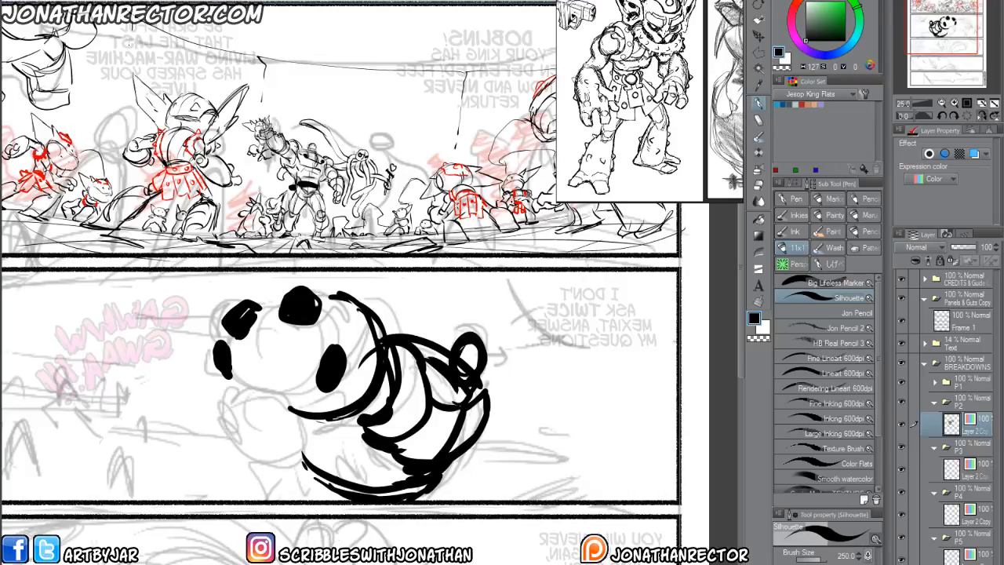
{"action": "key", "text": "ctrl+shift+n"}
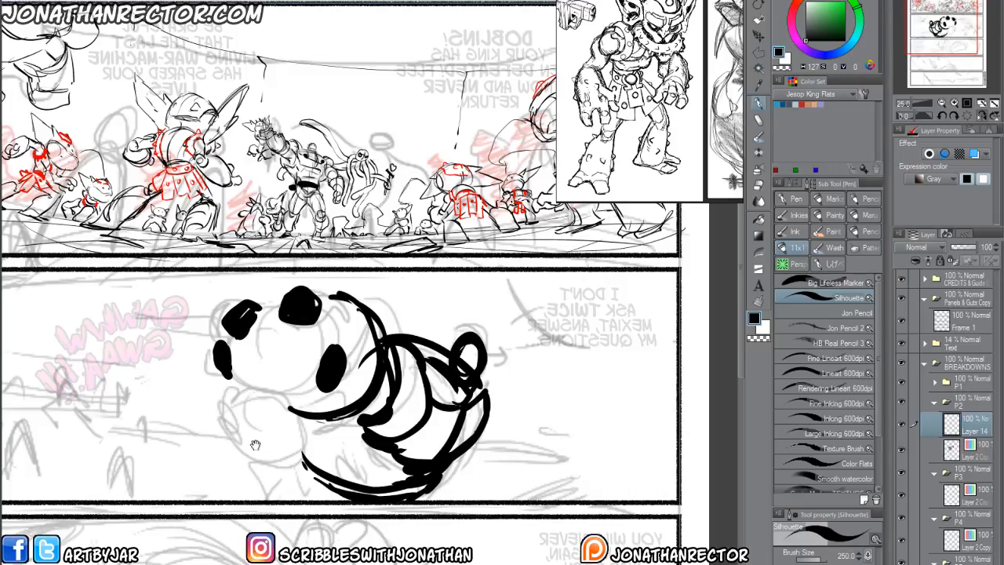
{"action": "left_click_drag", "start_coordinate": [256, 441], "coordinate": [316, 464]}
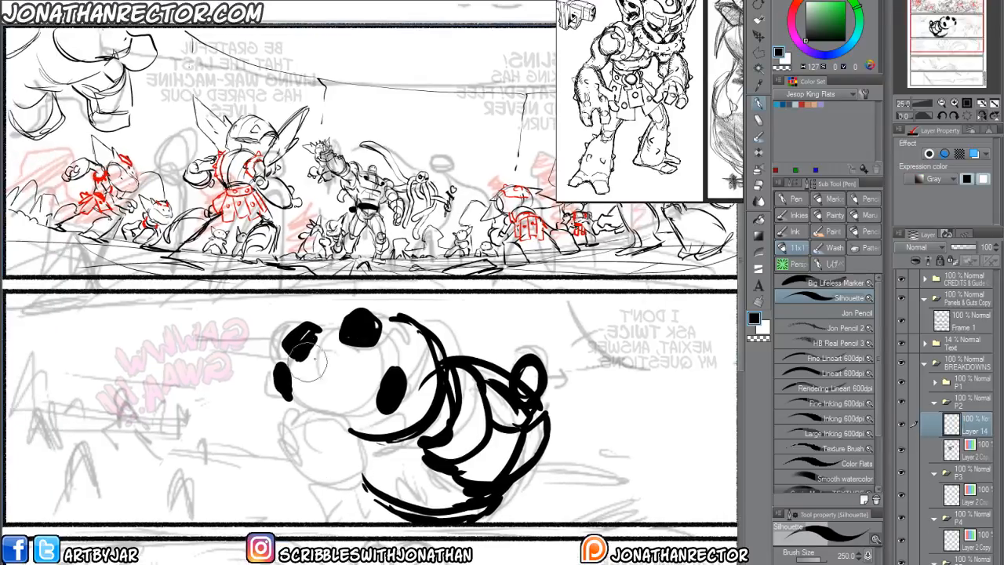
{"action": "left_click", "coordinate": [974, 153]}
{"action": "mouse_move", "coordinate": [310, 339]}
{"action": "left_mouse_down"}
{"action": "mouse_move", "coordinate": [361, 342]}
{"action": "mouse_move", "coordinate": [384, 403]}
{"action": "mouse_move", "coordinate": [301, 418]}
{"action": "mouse_move", "coordinate": [296, 352]}
{"action": "mouse_move", "coordinate": [373, 334]}
{"action": "left_mouse_up"}
{"action": "left_click_drag", "start_coordinate": [928, 477], "coordinate": [934, 463]}
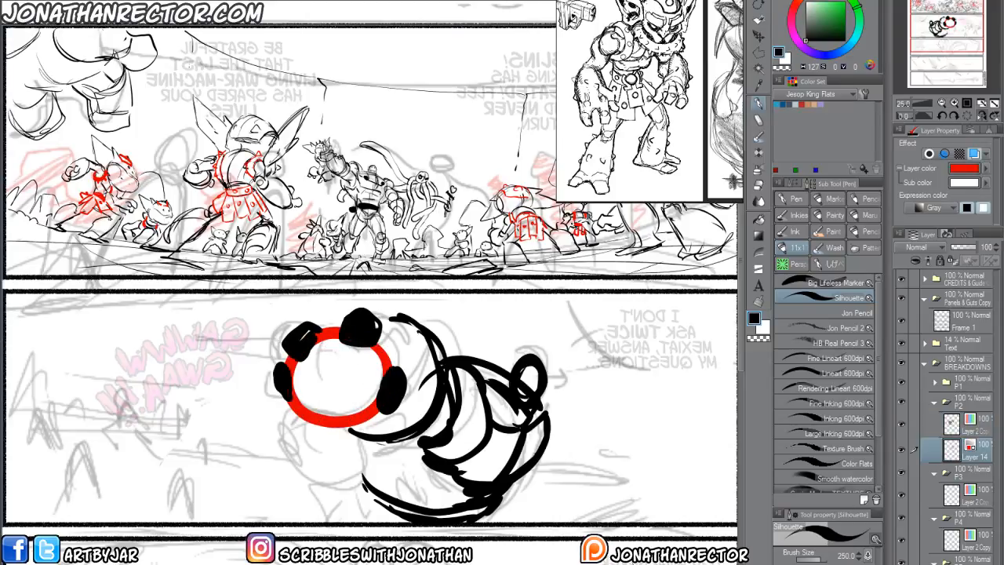
Fill the gripped goblin's head in red and block in its torso, legs and both arms on Layer 14.
{"action": "mouse_move", "coordinate": [330, 337]}
{"action": "left_mouse_down"}
{"action": "mouse_move", "coordinate": [365, 399]}
{"action": "mouse_move", "coordinate": [306, 391]}
{"action": "mouse_move", "coordinate": [322, 404]}
{"action": "left_mouse_up"}
{"action": "mouse_move", "coordinate": [337, 438]}
{"action": "left_mouse_down"}
{"action": "mouse_move", "coordinate": [354, 383]}
{"action": "mouse_move", "coordinate": [321, 415]}
{"action": "mouse_move", "coordinate": [396, 424]}
{"action": "mouse_move", "coordinate": [330, 369]}
{"action": "mouse_move", "coordinate": [378, 430]}
{"action": "mouse_move", "coordinate": [345, 453]}
{"action": "mouse_move", "coordinate": [373, 461]}
{"action": "mouse_move", "coordinate": [388, 430]}
{"action": "mouse_move", "coordinate": [424, 404]}
{"action": "mouse_move", "coordinate": [439, 432]}
{"action": "mouse_move", "coordinate": [396, 428]}
{"action": "mouse_move", "coordinate": [463, 428]}
{"action": "mouse_move", "coordinate": [430, 433]}
{"action": "left_mouse_up"}
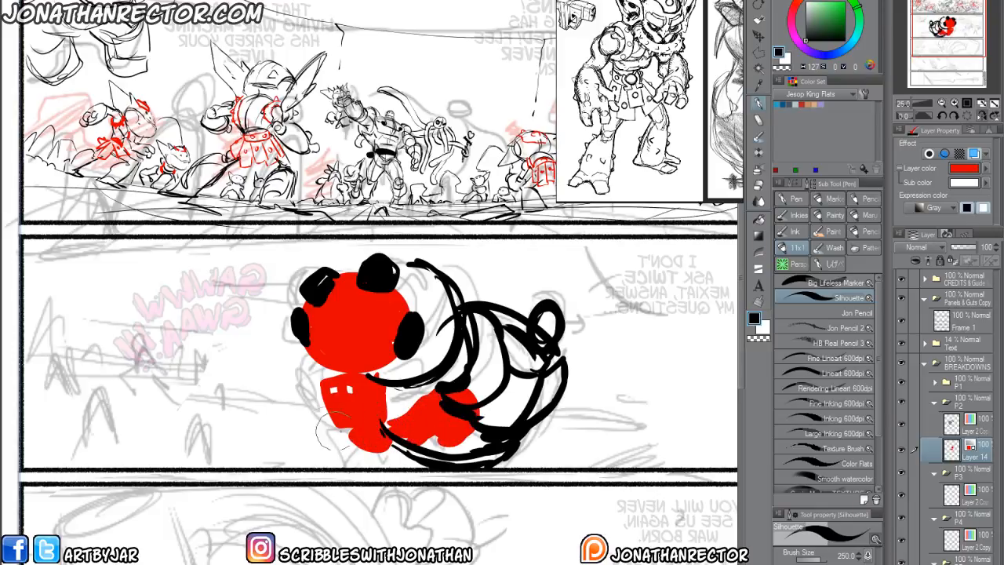
{"action": "left_click_drag", "start_coordinate": [336, 433], "coordinate": [357, 465]}
{"action": "mouse_move", "coordinate": [313, 367]}
{"action": "left_mouse_down"}
{"action": "mouse_move", "coordinate": [320, 384]}
{"action": "mouse_move", "coordinate": [295, 369]}
{"action": "mouse_move", "coordinate": [306, 357]}
{"action": "left_mouse_up"}
{"action": "mouse_move", "coordinate": [379, 381]}
{"action": "left_mouse_down"}
{"action": "mouse_move", "coordinate": [407, 376]}
{"action": "mouse_move", "coordinate": [387, 392]}
{"action": "mouse_move", "coordinate": [426, 374]}
{"action": "mouse_move", "coordinate": [414, 375]}
{"action": "mouse_move", "coordinate": [451, 323]}
{"action": "mouse_move", "coordinate": [430, 376]}
{"action": "mouse_move", "coordinate": [456, 315]}
{"action": "mouse_move", "coordinate": [444, 347]}
{"action": "mouse_move", "coordinate": [446, 289]}
{"action": "mouse_move", "coordinate": [461, 291]}
{"action": "mouse_move", "coordinate": [431, 360]}
{"action": "left_mouse_up"}
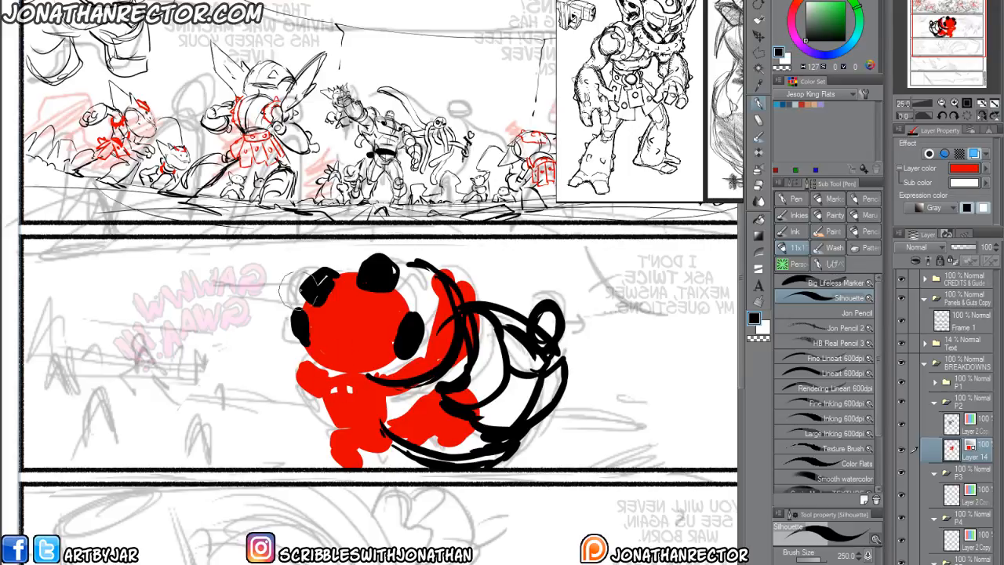
Add the red goblin's long pointed ears on both sides of its head and flip the canvas view back.
{"action": "left_click_drag", "start_coordinate": [309, 304], "coordinate": [285, 285]}
{"action": "mouse_move", "coordinate": [303, 284]}
{"action": "left_mouse_down"}
{"action": "mouse_move", "coordinate": [273, 269]}
{"action": "mouse_move", "coordinate": [287, 261]}
{"action": "mouse_move", "coordinate": [269, 288]}
{"action": "mouse_move", "coordinate": [211, 273]}
{"action": "mouse_move", "coordinate": [301, 324]}
{"action": "mouse_move", "coordinate": [290, 324]}
{"action": "mouse_move", "coordinate": [302, 336]}
{"action": "mouse_move", "coordinate": [223, 279]}
{"action": "mouse_move", "coordinate": [261, 277]}
{"action": "left_mouse_up"}
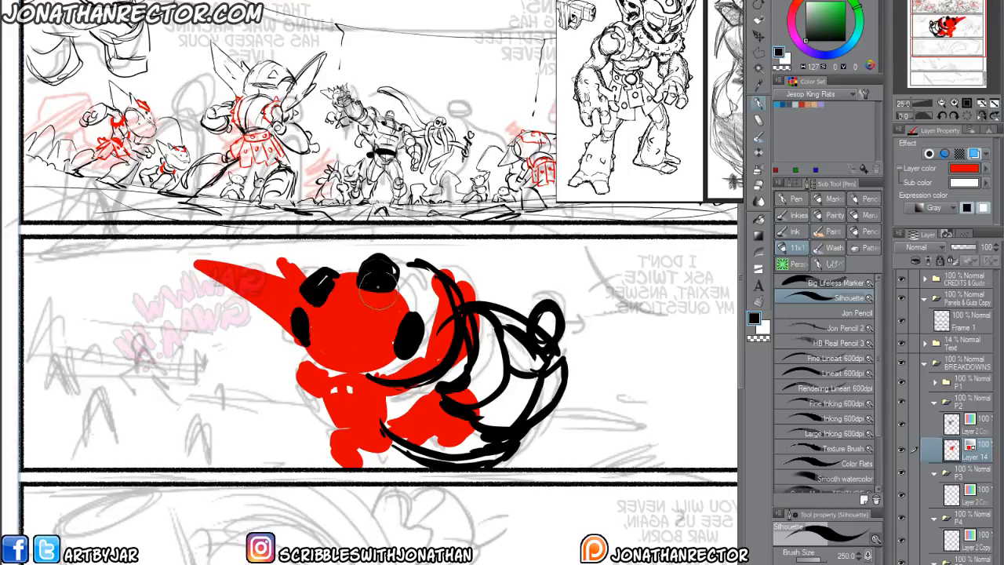
{"action": "mouse_move", "coordinate": [399, 298]}
{"action": "left_mouse_down"}
{"action": "mouse_move", "coordinate": [396, 244]}
{"action": "mouse_move", "coordinate": [379, 252]}
{"action": "mouse_move", "coordinate": [404, 259]}
{"action": "left_mouse_up"}
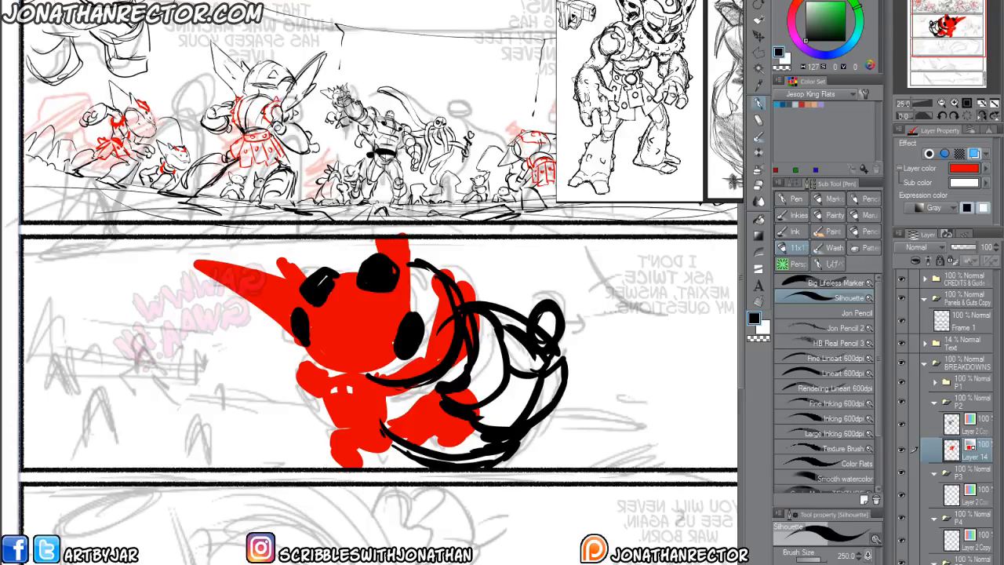
{"action": "key", "text": "h"}
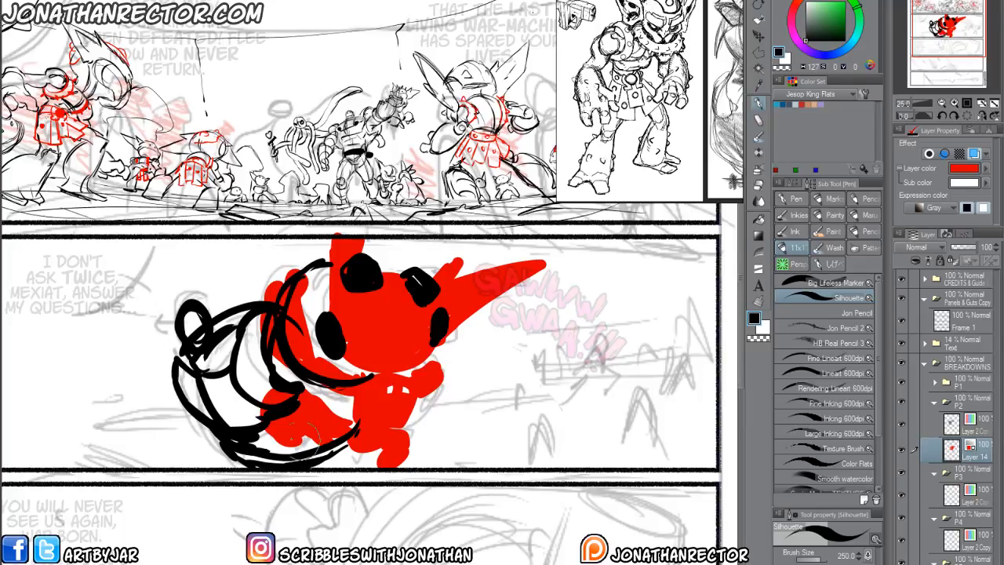
{"action": "mouse_move", "coordinate": [271, 507]}
{"action": "left_mouse_down"}
{"action": "mouse_move", "coordinate": [354, 477]}
{"action": "mouse_move", "coordinate": [264, 497]}
{"action": "left_mouse_up"}
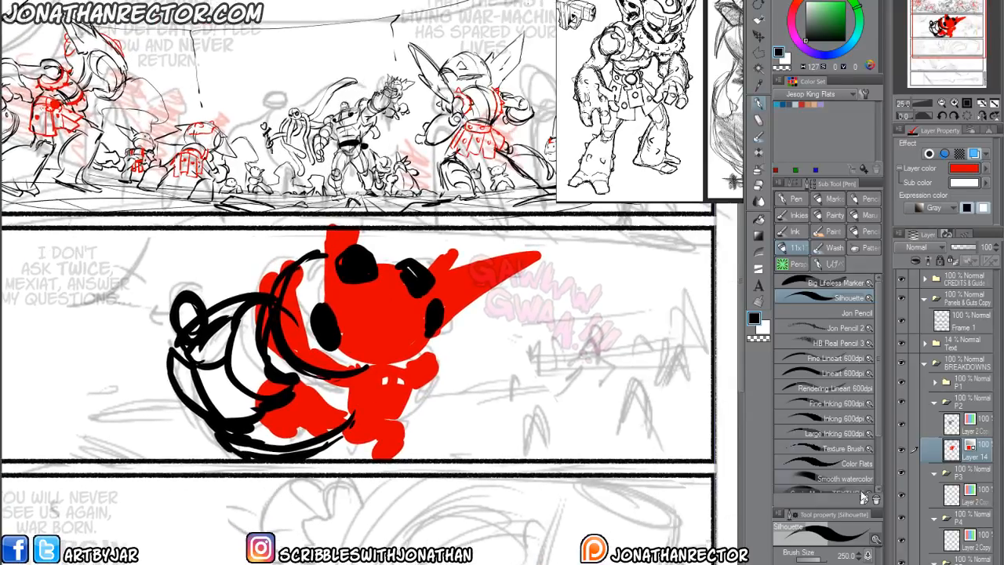
Add a new layer below Layer 14 and try a slanted black guide line across panel 2, undoing the line.
{"action": "key", "text": "ctrl+shift+n"}
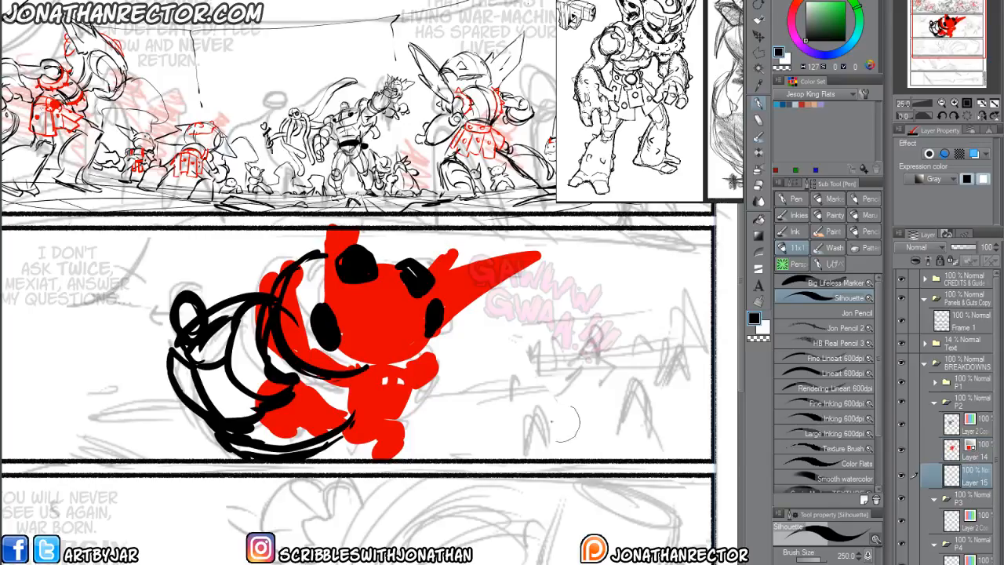
{"action": "mouse_move", "coordinate": [91, 334]}
{"action": "left_mouse_down"}
{"action": "mouse_move", "coordinate": [129, 335]}
{"action": "mouse_move", "coordinate": [117, 340]}
{"action": "left_mouse_up"}
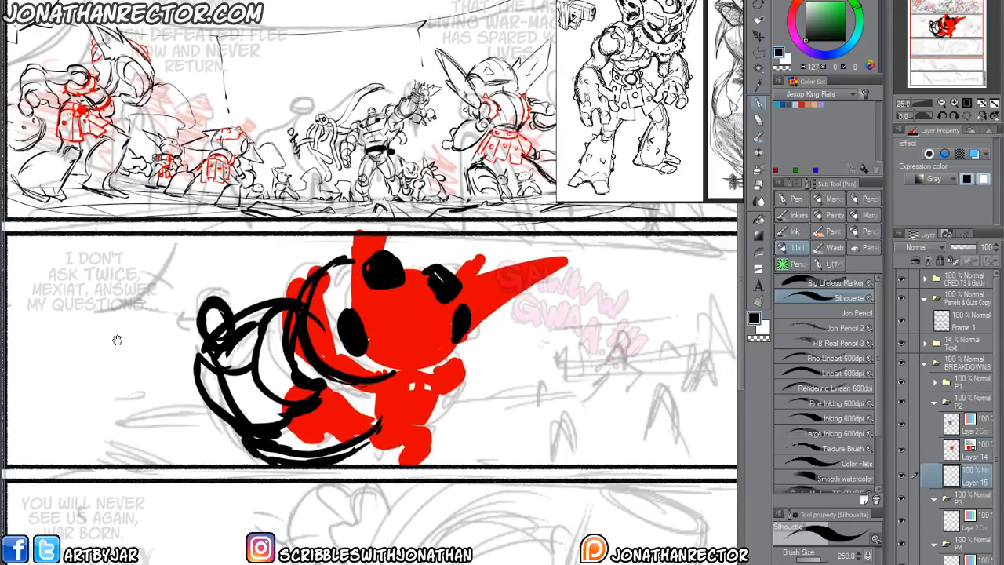
{"action": "left_click_drag", "start_coordinate": [38, 235], "coordinate": [607, 366]}
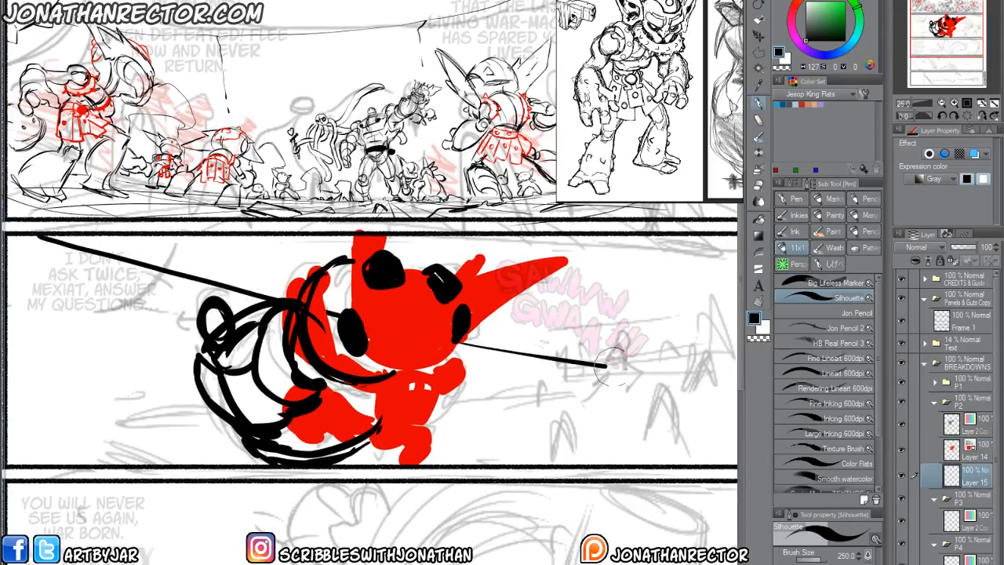
{"action": "key", "text": "ctrl+z"}
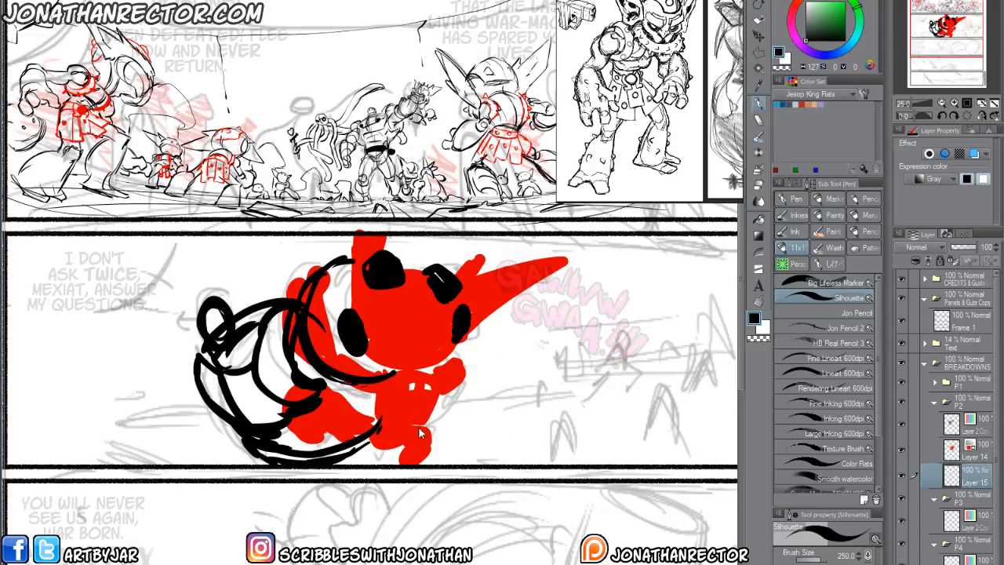
{"action": "scroll", "coordinate": [420, 431], "scroll_direction": "down", "scroll_amount": 1}
{"action": "scroll", "coordinate": [305, 429], "scroll_direction": "up", "scroll_amount": 1}
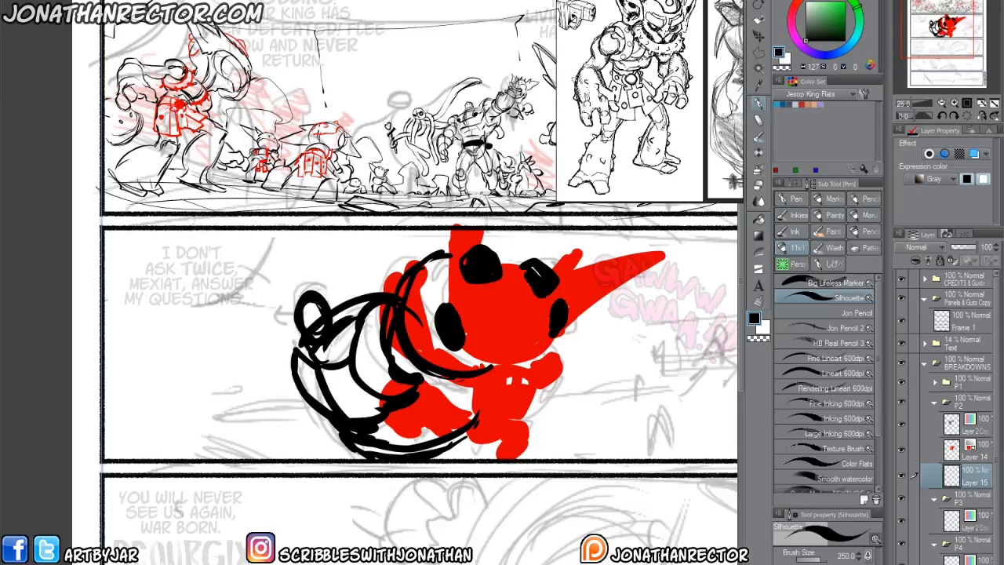
Import a perspective grid image from Art > Master Reference > VIDAR ERIKSEN - PERSPECTIVE above Layer 15.
{"action": "key", "text": "ctrl+o"}
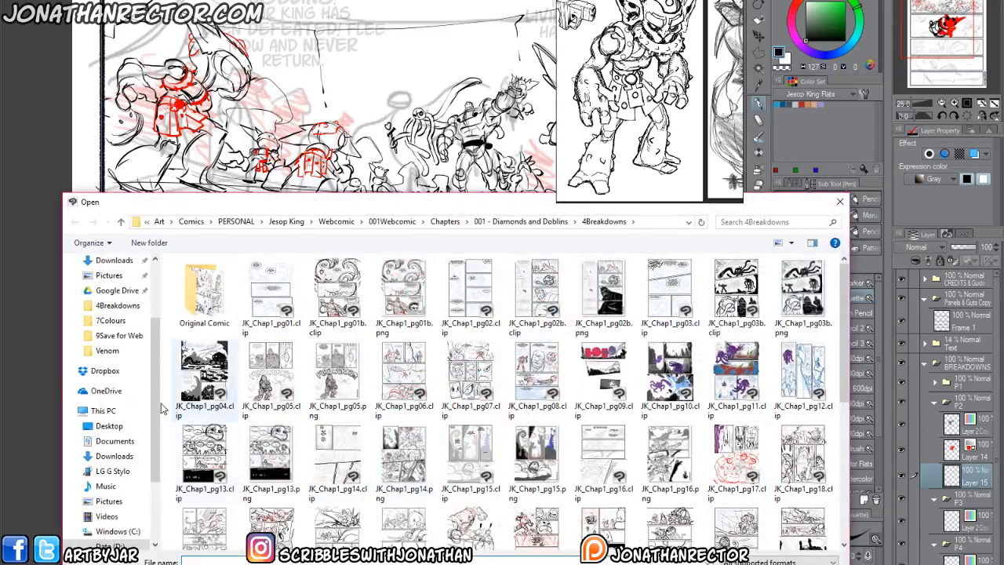
{"action": "scroll", "coordinate": [118, 354], "scroll_direction": "up", "scroll_amount": 3}
{"action": "left_click", "coordinate": [101, 301]}
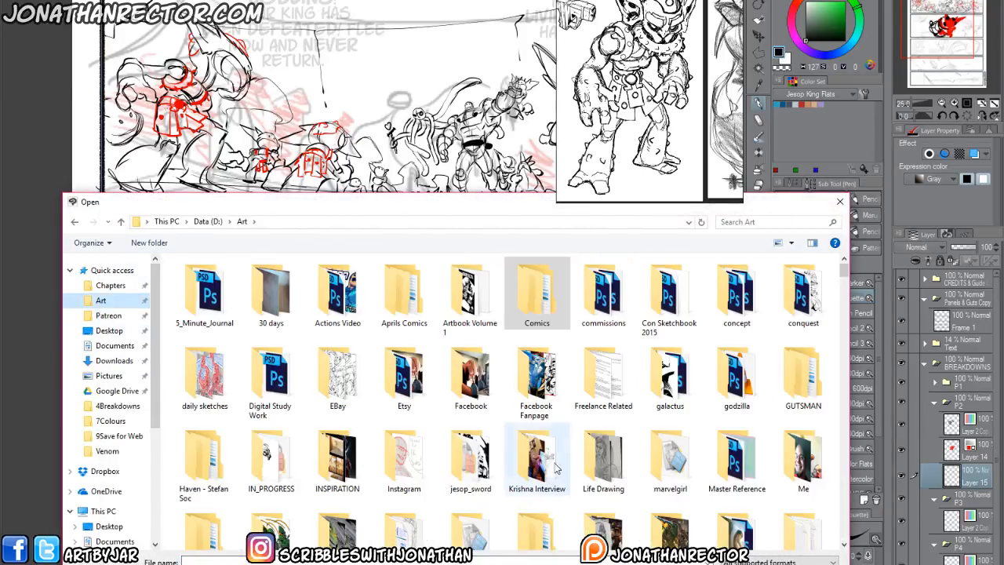
{"action": "double_click", "coordinate": [736, 459]}
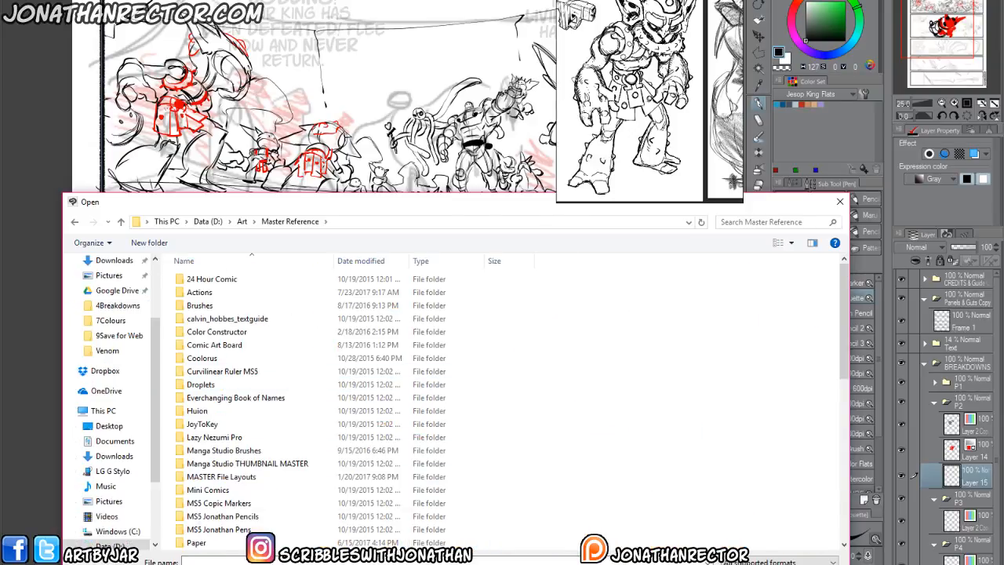
{"action": "scroll", "coordinate": [463, 420], "scroll_direction": "down", "scroll_amount": 6}
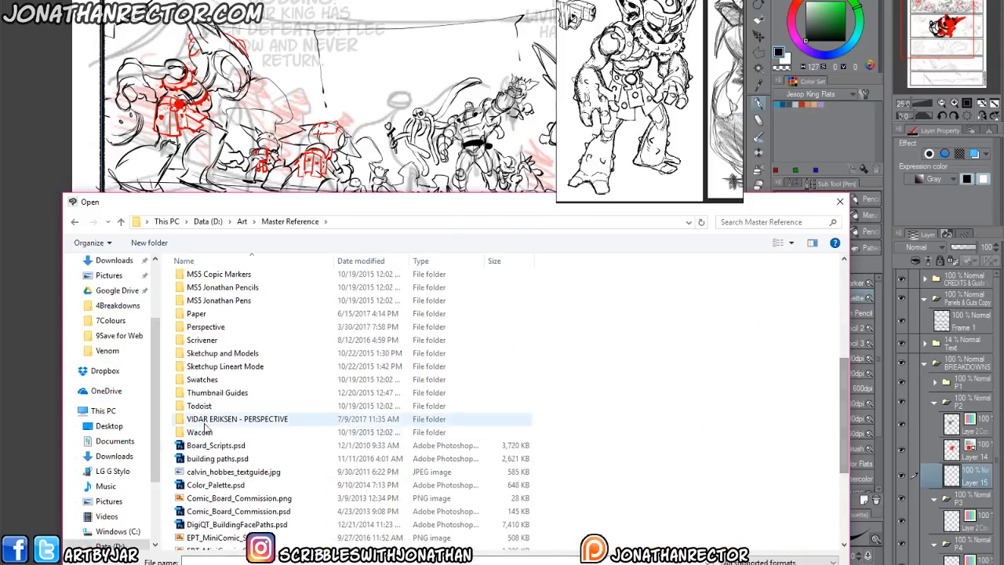
{"action": "double_click", "coordinate": [463, 420]}
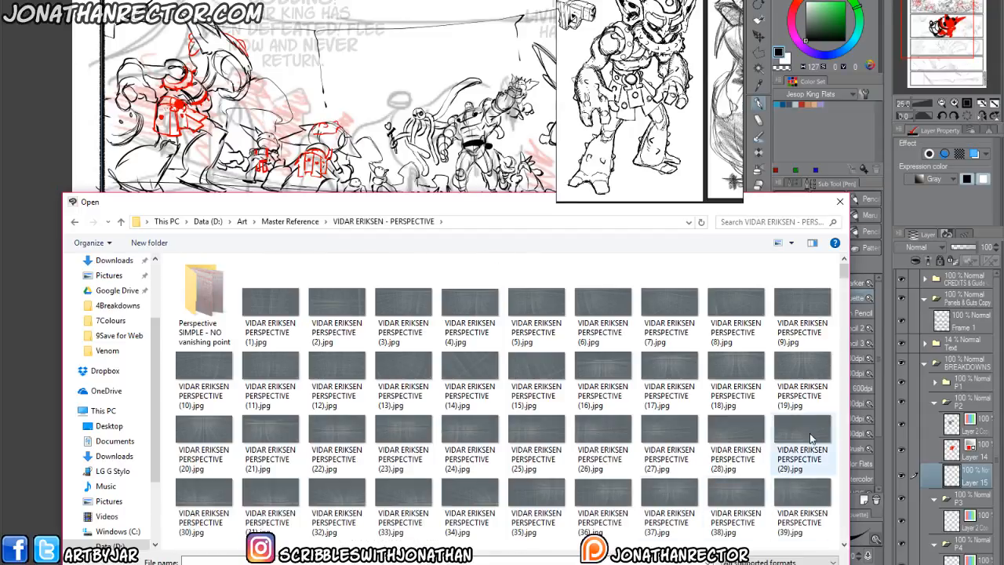
{"action": "scroll", "coordinate": [828, 502], "scroll_direction": "down", "scroll_amount": 3}
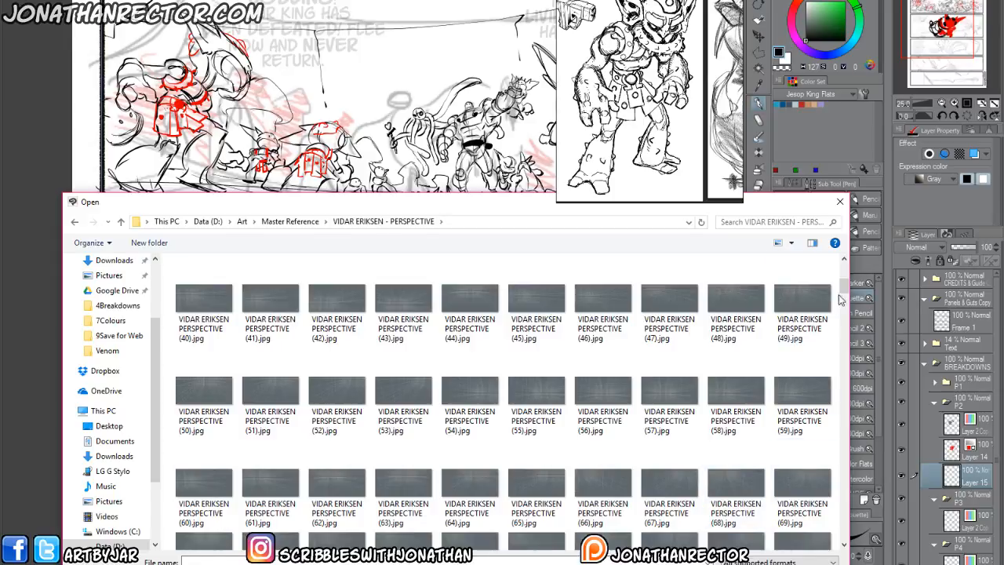
{"action": "scroll", "coordinate": [843, 297], "scroll_direction": "down", "scroll_amount": 2}
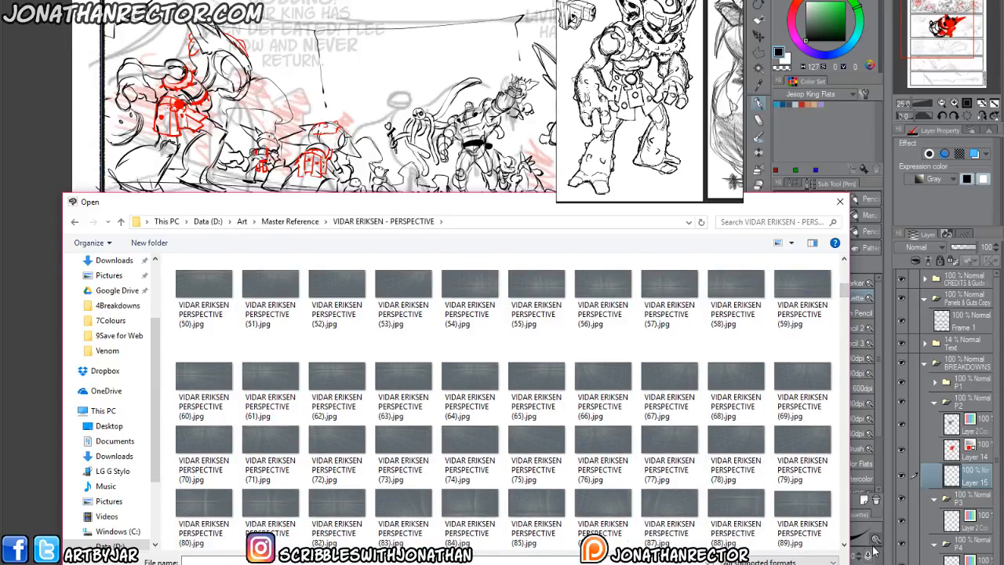
{"action": "double_click", "coordinate": [802, 464]}
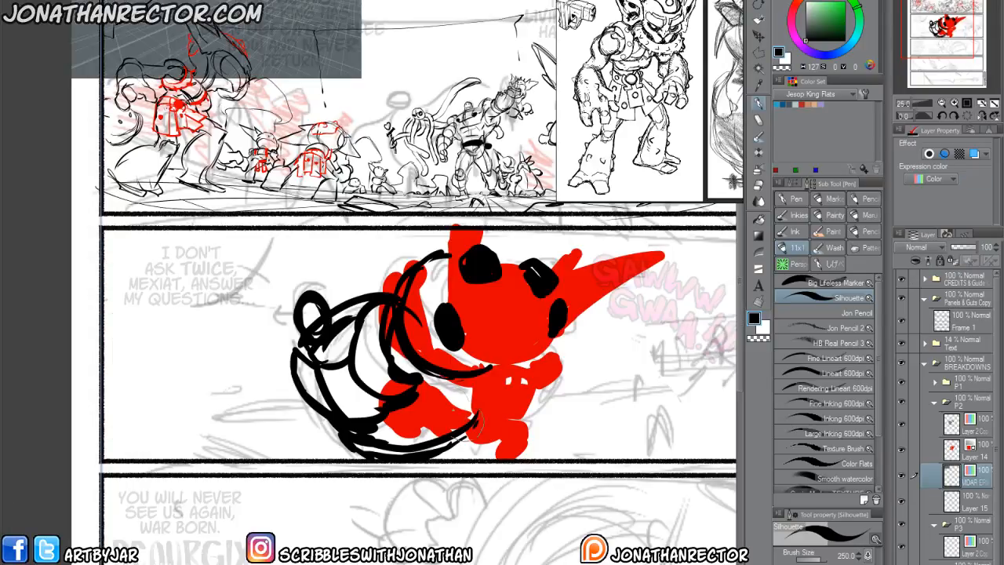
Move the perspective grid image onto panel 2, then enlarge and slightly rotate it so it covers the whole panel.
{"action": "key", "text": "k"}
{"action": "left_click_drag", "start_coordinate": [287, 170], "coordinate": [319, 460]}
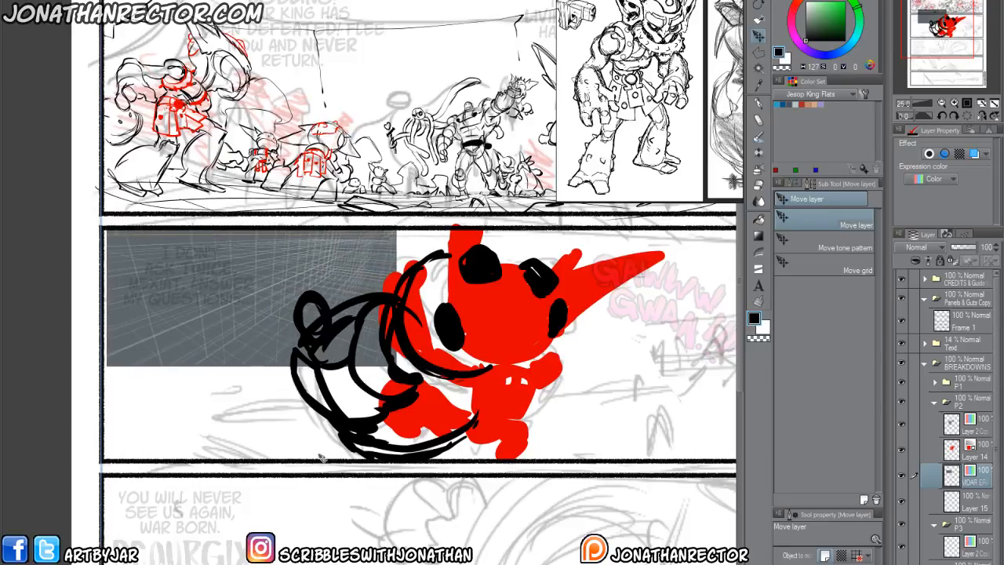
{"action": "key", "text": "ctrl+t"}
{"action": "scroll", "coordinate": [345, 396], "scroll_direction": "down", "scroll_amount": 3}
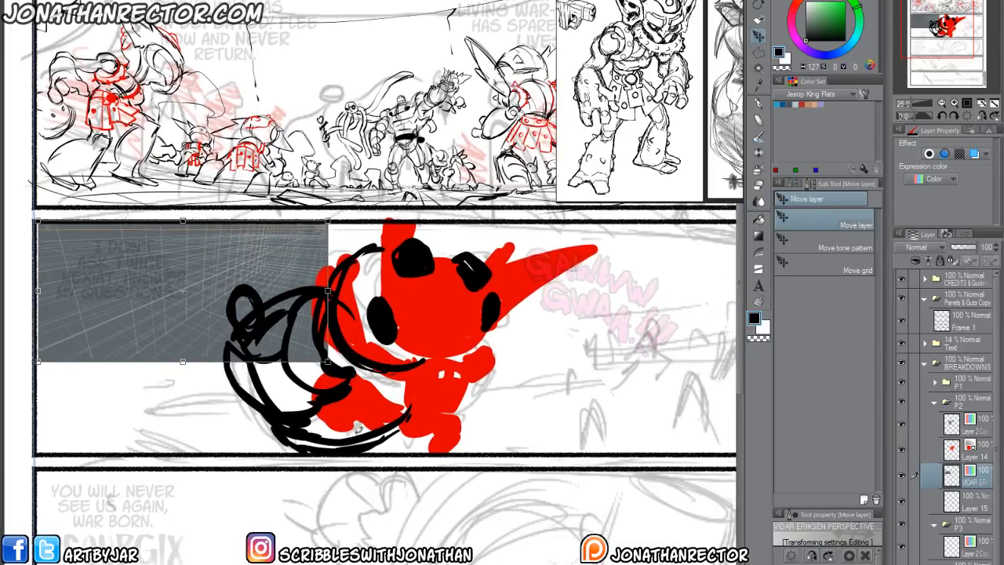
{"action": "left_click_drag", "start_coordinate": [342, 393], "coordinate": [567, 469]}
{"action": "left_click_drag", "start_coordinate": [501, 537], "coordinate": [490, 547]}
{"action": "left_click_drag", "start_coordinate": [430, 449], "coordinate": [430, 442]}
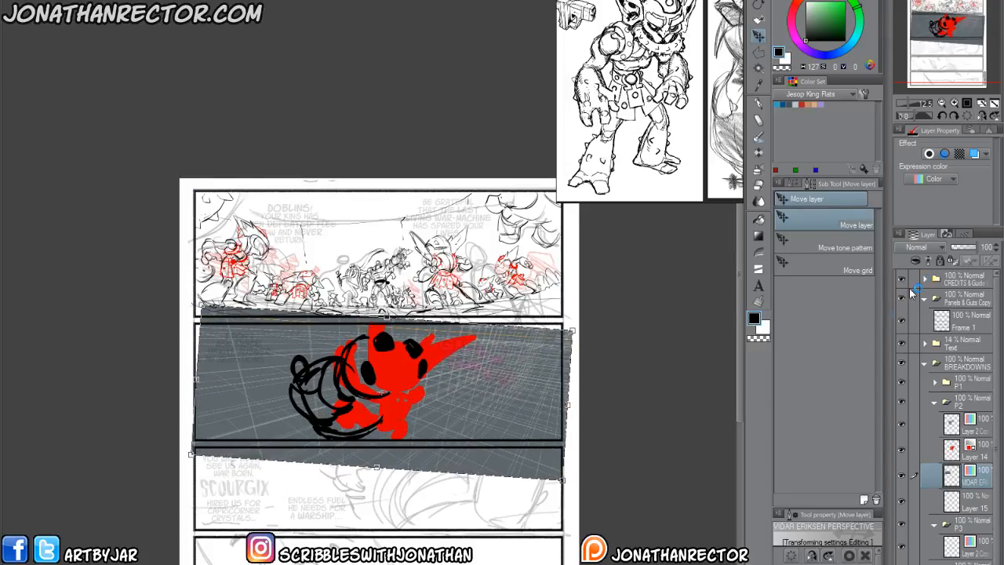
{"action": "key", "text": "Return"}
Lower the perspective grid layer's opacity to 43% and add a new layer directly above it.
{"action": "left_click", "coordinate": [963, 248]}
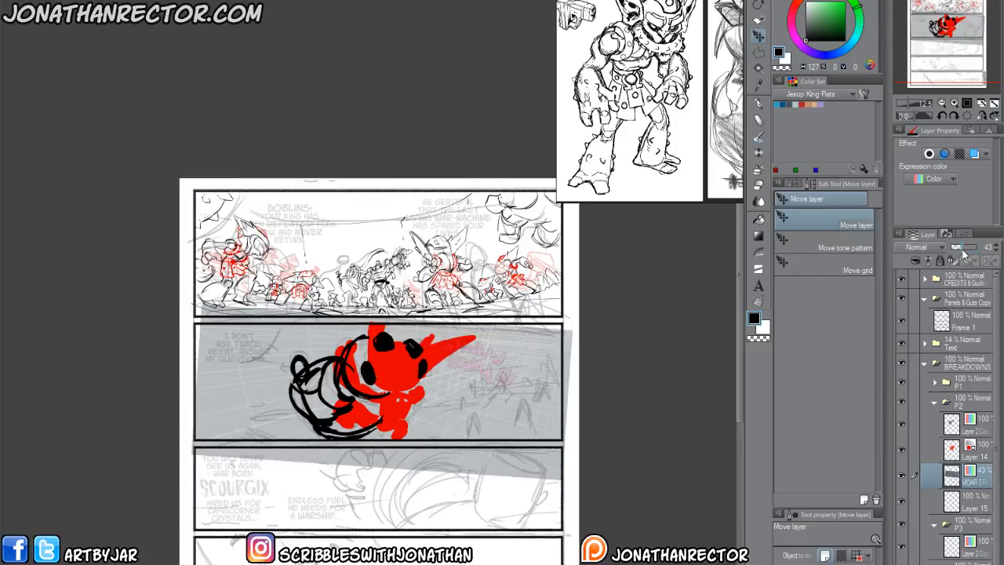
{"action": "left_click", "coordinate": [934, 560]}
{"action": "key", "text": "ctrl+plus"}
{"action": "scroll", "coordinate": [308, 396], "scroll_direction": "down", "scroll_amount": 3}
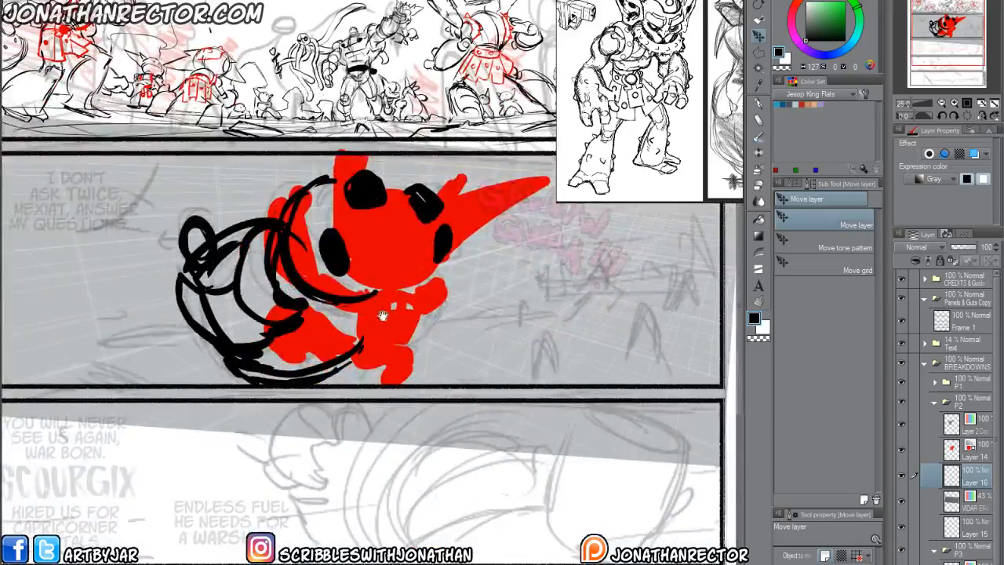
{"action": "left_click_drag", "start_coordinate": [391, 397], "coordinate": [226, 478]}
Block in a black running goblin silhouette beside the red goblin on Layer 16 with the Silhouette brush at size 170.
{"action": "key", "text": "p"}
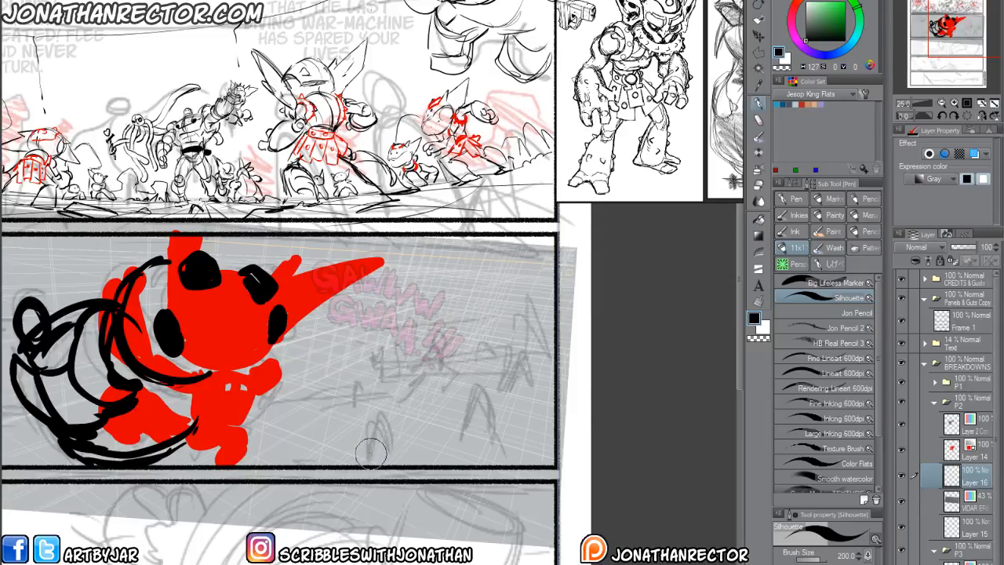
{"action": "key", "text": "bracketleft"}
{"action": "key", "text": "bracketleft"}
{"action": "left_click_drag", "start_coordinate": [314, 481], "coordinate": [394, 475]}
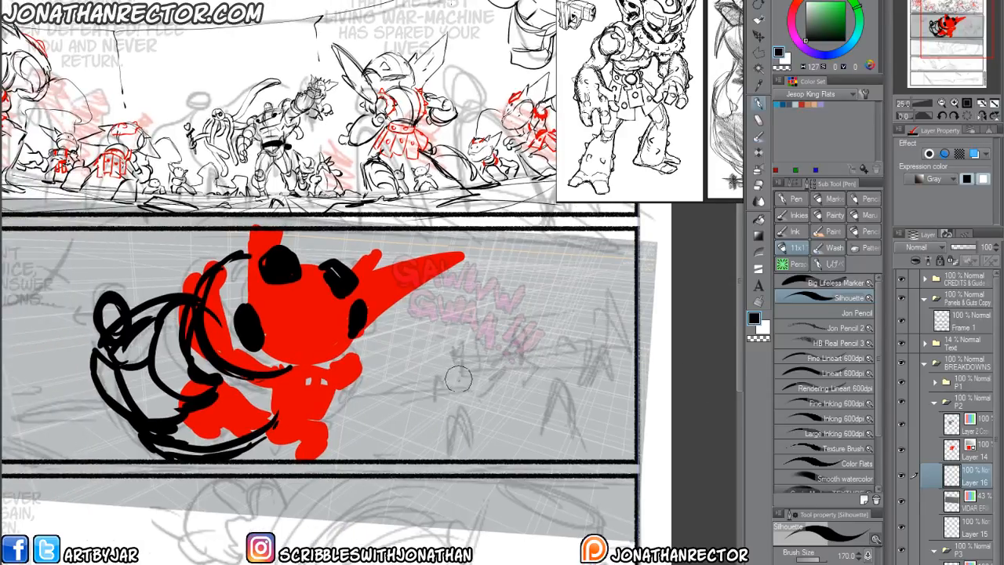
{"action": "mouse_move", "coordinate": [449, 380]}
{"action": "left_mouse_down"}
{"action": "mouse_move", "coordinate": [424, 401]}
{"action": "mouse_move", "coordinate": [421, 389]}
{"action": "mouse_move", "coordinate": [448, 395]}
{"action": "mouse_move", "coordinate": [420, 393]}
{"action": "mouse_move", "coordinate": [425, 407]}
{"action": "mouse_move", "coordinate": [384, 420]}
{"action": "mouse_move", "coordinate": [426, 404]}
{"action": "mouse_move", "coordinate": [443, 406]}
{"action": "mouse_move", "coordinate": [441, 416]}
{"action": "mouse_move", "coordinate": [427, 406]}
{"action": "mouse_move", "coordinate": [429, 382]}
{"action": "mouse_move", "coordinate": [402, 376]}
{"action": "mouse_move", "coordinate": [447, 401]}
{"action": "mouse_move", "coordinate": [474, 385]}
{"action": "mouse_move", "coordinate": [449, 397]}
{"action": "left_mouse_up"}
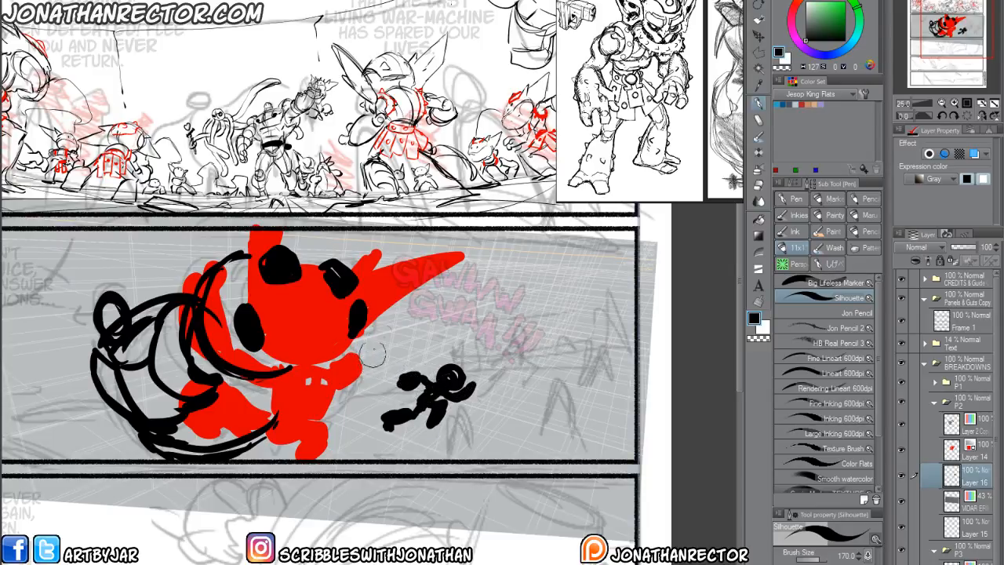
{"action": "left_click_drag", "start_coordinate": [422, 362], "coordinate": [458, 376]}
Block in a second goblin silhouette and a scatter of small distant figures toward panel 2's right end.
{"action": "mouse_move", "coordinate": [560, 347]}
{"action": "left_mouse_down"}
{"action": "mouse_move", "coordinate": [569, 346]}
{"action": "mouse_move", "coordinate": [555, 400]}
{"action": "mouse_move", "coordinate": [549, 384]}
{"action": "mouse_move", "coordinate": [536, 397]}
{"action": "left_mouse_up"}
{"action": "key", "text": "e"}
{"action": "key", "text": "p"}
{"action": "mouse_move", "coordinate": [560, 364]}
{"action": "left_mouse_down"}
{"action": "mouse_move", "coordinate": [533, 365]}
{"action": "mouse_move", "coordinate": [545, 357]}
{"action": "mouse_move", "coordinate": [546, 341]}
{"action": "mouse_move", "coordinate": [535, 343]}
{"action": "mouse_move", "coordinate": [569, 345]}
{"action": "mouse_move", "coordinate": [584, 374]}
{"action": "left_mouse_up"}
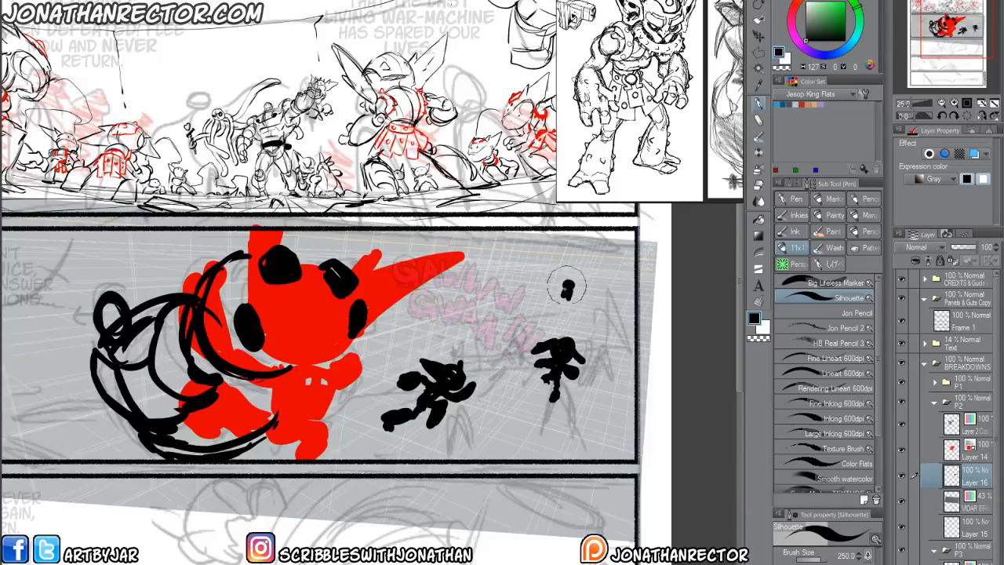
{"action": "mouse_move", "coordinate": [568, 283]}
{"action": "left_mouse_down"}
{"action": "mouse_move", "coordinate": [566, 303]}
{"action": "mouse_move", "coordinate": [605, 302]}
{"action": "left_mouse_up"}
{"action": "left_click_drag", "start_coordinate": [600, 263], "coordinate": [598, 273]}
{"action": "mouse_move", "coordinate": [616, 336]}
{"action": "left_mouse_down"}
{"action": "mouse_move", "coordinate": [620, 349]}
{"action": "mouse_move", "coordinate": [606, 341]}
{"action": "left_mouse_up"}
{"action": "mouse_move", "coordinate": [545, 267]}
{"action": "left_mouse_down"}
{"action": "mouse_move", "coordinate": [607, 278]}
{"action": "mouse_move", "coordinate": [605, 263]}
{"action": "mouse_move", "coordinate": [616, 296]}
{"action": "mouse_move", "coordinate": [582, 310]}
{"action": "left_mouse_up"}
{"action": "mouse_move", "coordinate": [608, 286]}
{"action": "left_mouse_down"}
{"action": "mouse_move", "coordinate": [604, 299]}
{"action": "mouse_move", "coordinate": [616, 300]}
{"action": "left_mouse_up"}
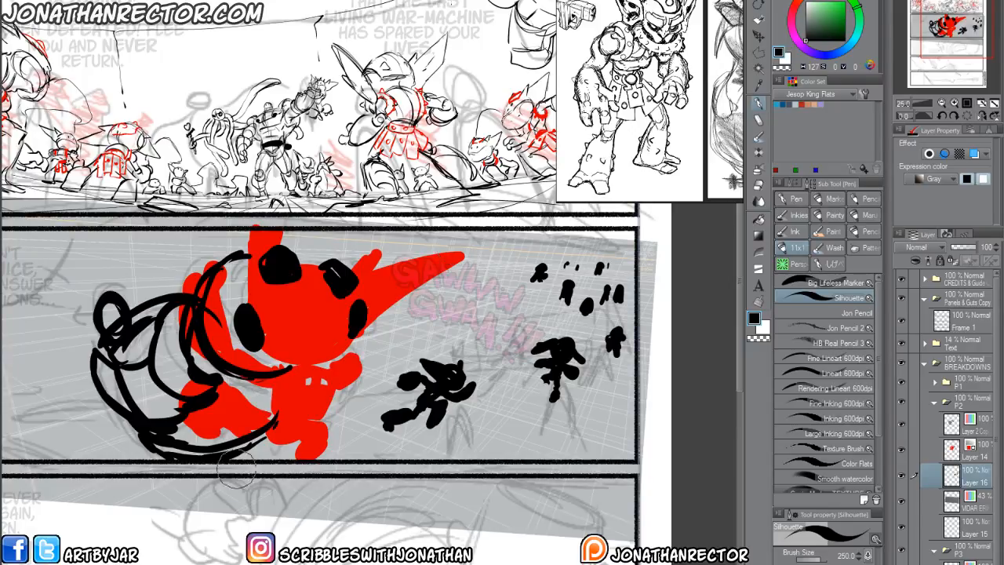
Add a white overlay layer at 71% opacity above P2's Layer 2 Copy, with an empty layer on top of it.
{"action": "left_click_drag", "start_coordinate": [153, 487], "coordinate": [335, 458]}
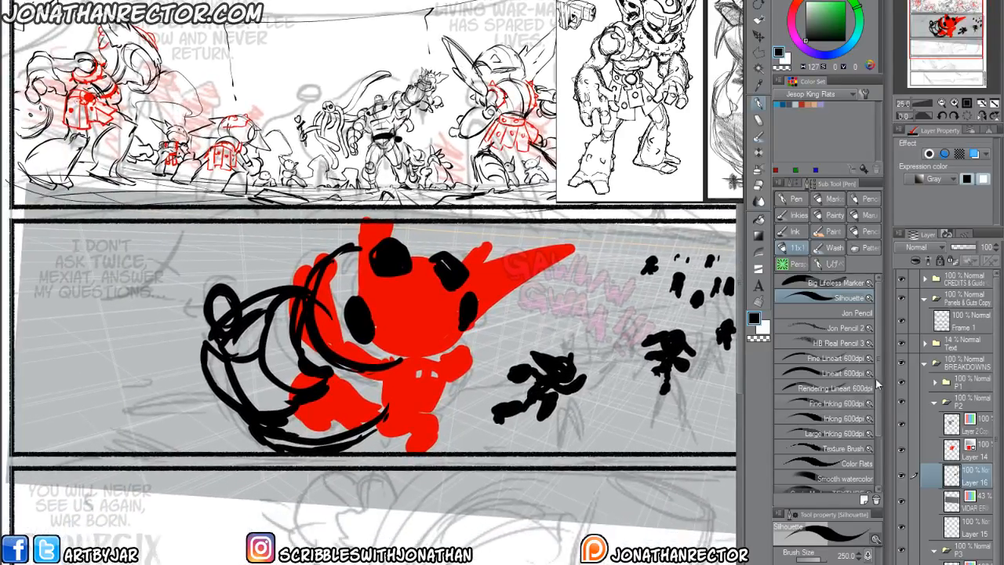
{"action": "left_click", "coordinate": [973, 425]}
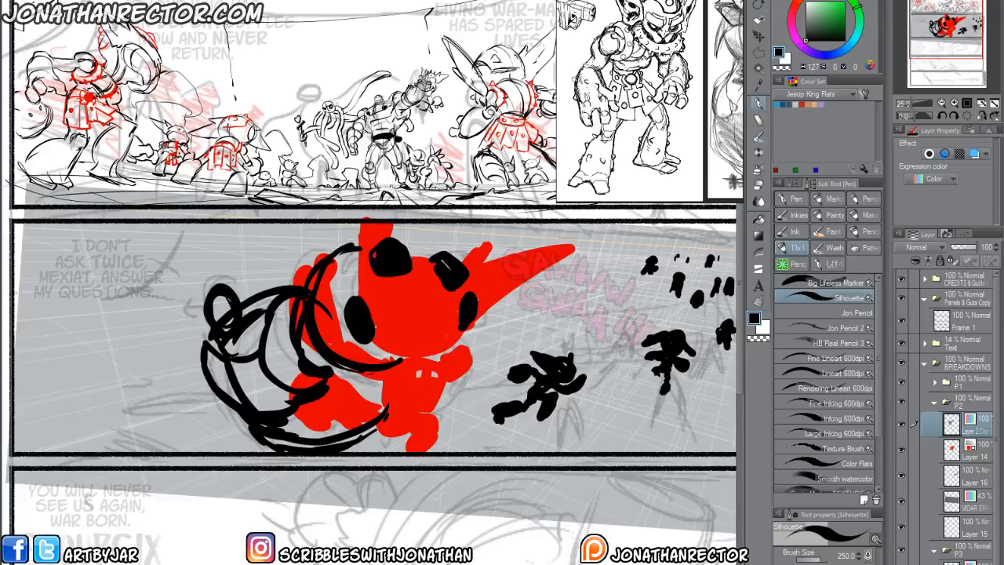
{"action": "key", "text": "ctrl+shift+n"}
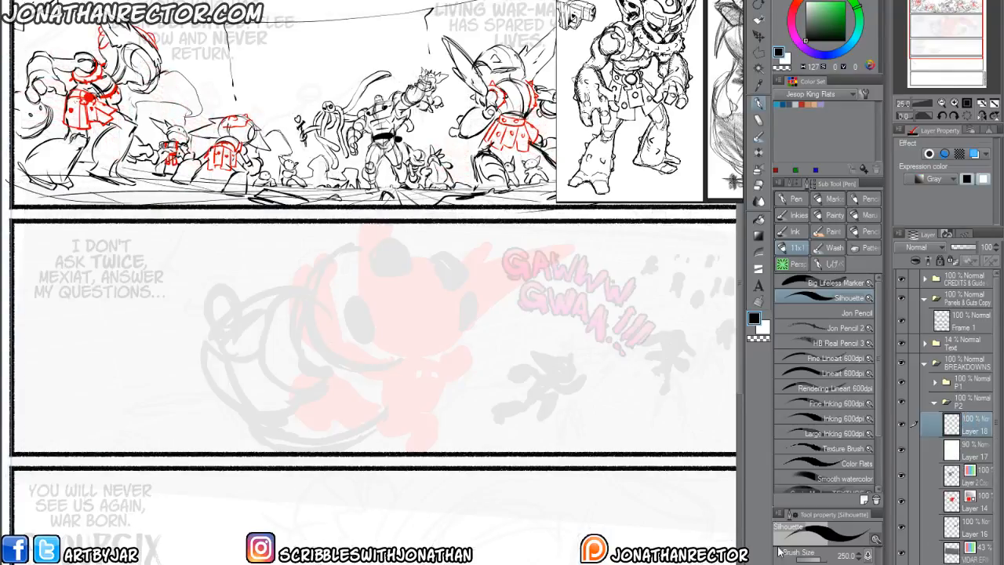
{"action": "left_click", "coordinate": [969, 451]}
{"action": "left_click_drag", "start_coordinate": [982, 248], "coordinate": [973, 251]}
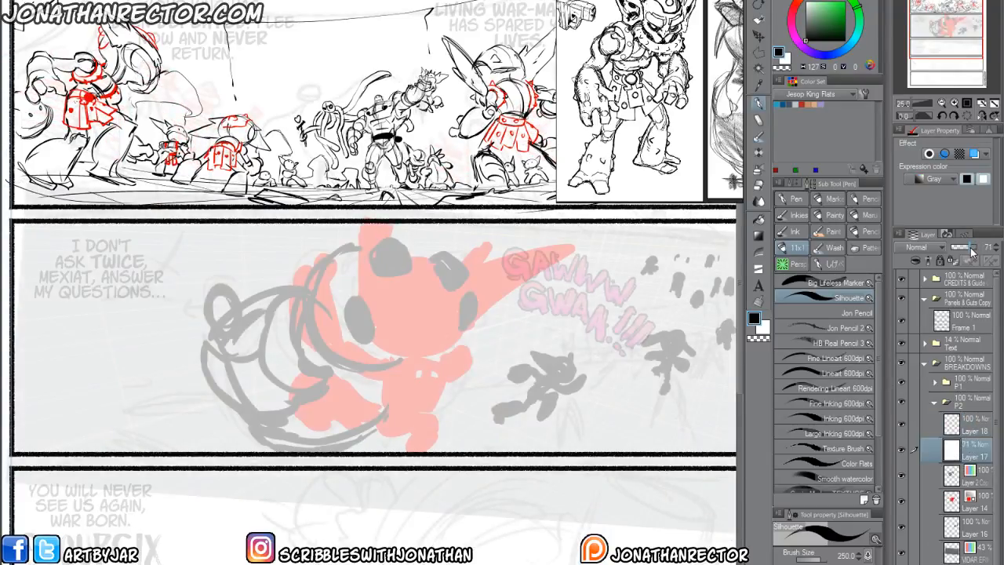
Set the perspective grid layer's opacity to 67% and make the empty Layer 18 active.
{"action": "left_click", "coordinate": [974, 553]}
{"action": "left_click", "coordinate": [969, 248]}
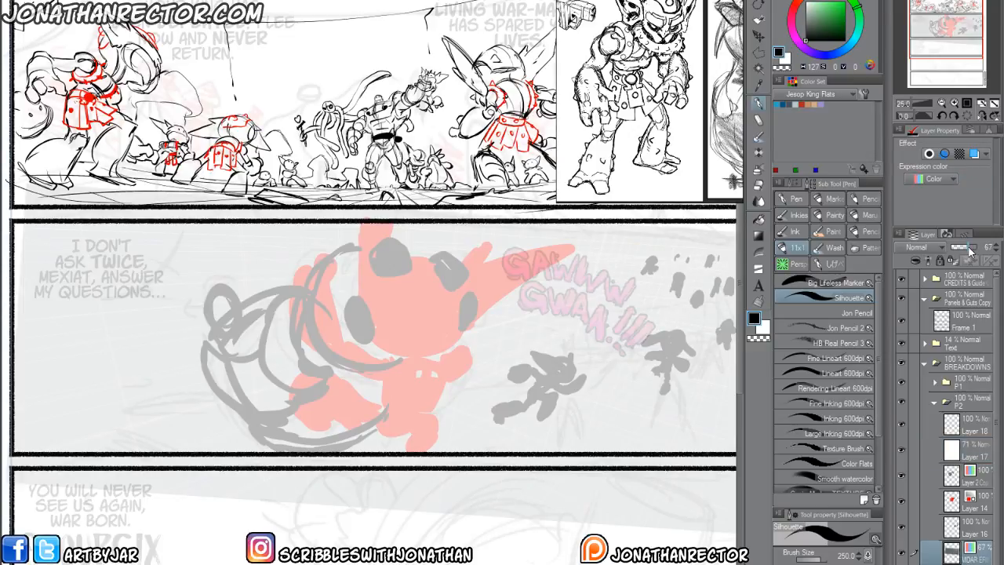
{"action": "left_click", "coordinate": [972, 430]}
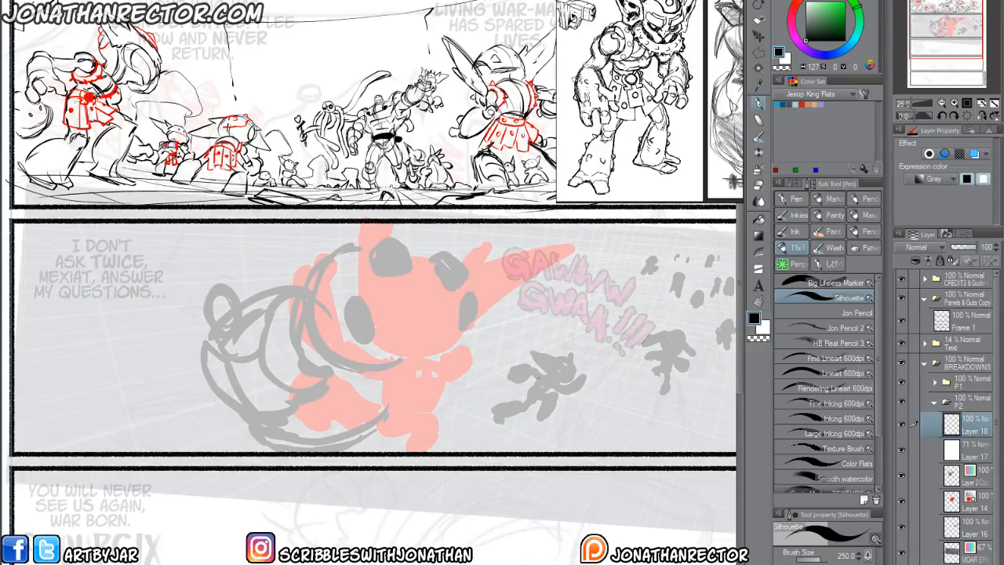
Outline the gripped goblin's ears, head contour and the fingertip on its right side with the Inking 600dpi brush at size 40.
{"action": "left_click", "coordinate": [824, 418]}
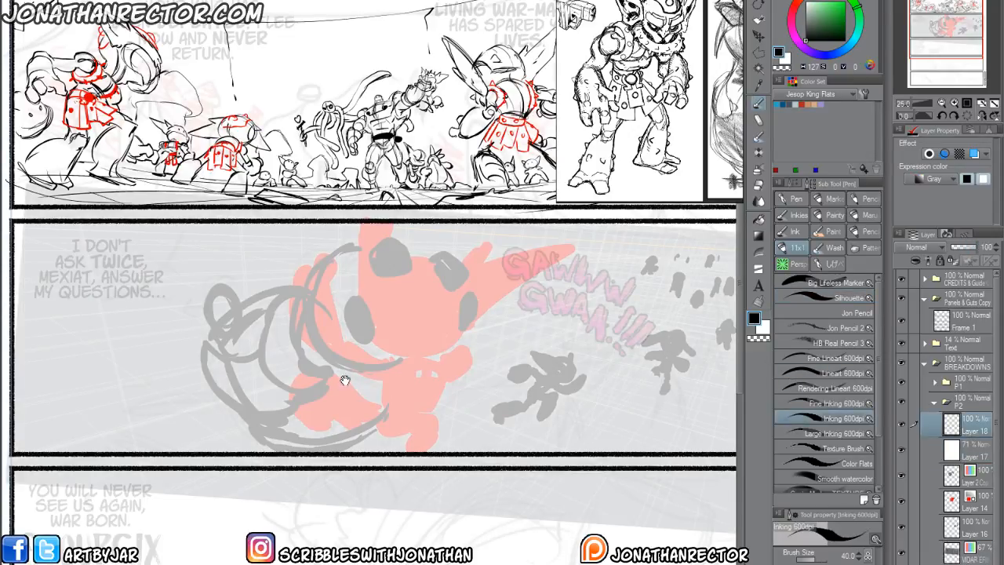
{"action": "left_click_drag", "start_coordinate": [345, 380], "coordinate": [382, 368]}
{"action": "scroll", "coordinate": [270, 355], "scroll_direction": "up", "scroll_amount": 1}
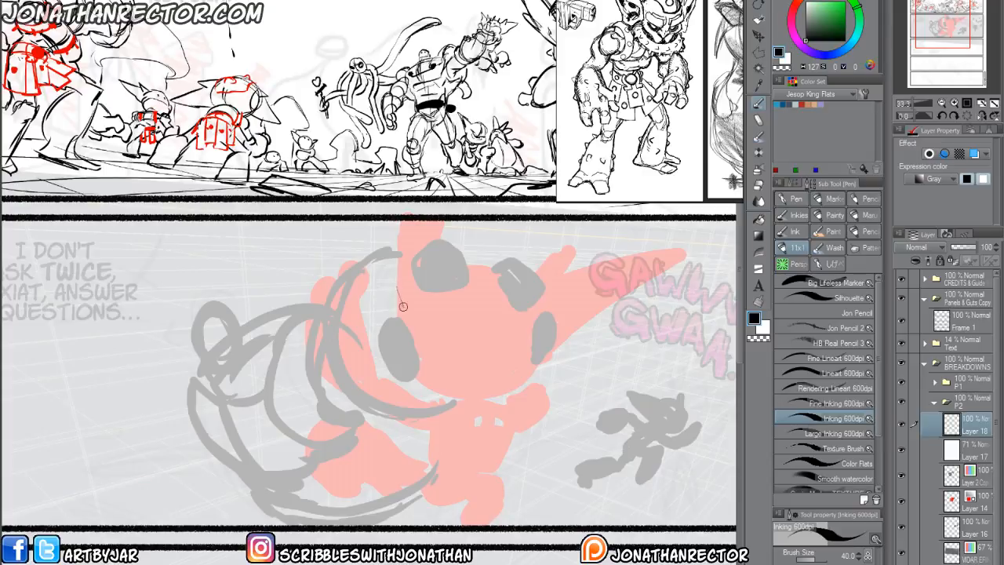
{"action": "mouse_move", "coordinate": [403, 306]}
{"action": "left_mouse_down"}
{"action": "mouse_move", "coordinate": [383, 240]}
{"action": "mouse_move", "coordinate": [409, 288]}
{"action": "mouse_move", "coordinate": [399, 227]}
{"action": "left_mouse_up"}
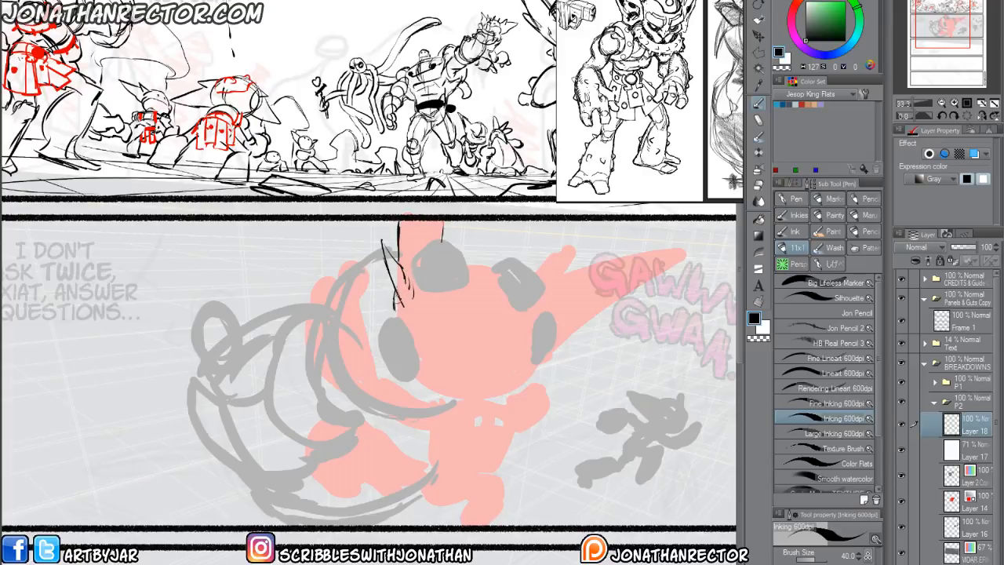
{"action": "left_click_drag", "start_coordinate": [417, 342], "coordinate": [425, 299]}
{"action": "mouse_move", "coordinate": [454, 260]}
{"action": "left_mouse_down"}
{"action": "mouse_move", "coordinate": [512, 276]}
{"action": "mouse_move", "coordinate": [538, 302]}
{"action": "mouse_move", "coordinate": [550, 267]}
{"action": "mouse_move", "coordinate": [561, 277]}
{"action": "mouse_move", "coordinate": [548, 300]}
{"action": "mouse_move", "coordinate": [594, 260]}
{"action": "mouse_move", "coordinate": [691, 248]}
{"action": "mouse_move", "coordinate": [551, 365]}
{"action": "mouse_move", "coordinate": [529, 371]}
{"action": "mouse_move", "coordinate": [552, 369]}
{"action": "mouse_move", "coordinate": [534, 389]}
{"action": "mouse_move", "coordinate": [518, 369]}
{"action": "mouse_move", "coordinate": [550, 350]}
{"action": "mouse_move", "coordinate": [562, 369]}
{"action": "mouse_move", "coordinate": [560, 358]}
{"action": "mouse_move", "coordinate": [531, 371]}
{"action": "mouse_move", "coordinate": [554, 376]}
{"action": "mouse_move", "coordinate": [533, 388]}
{"action": "left_mouse_up"}
{"action": "key", "text": "e"}
{"action": "key", "text": "p"}
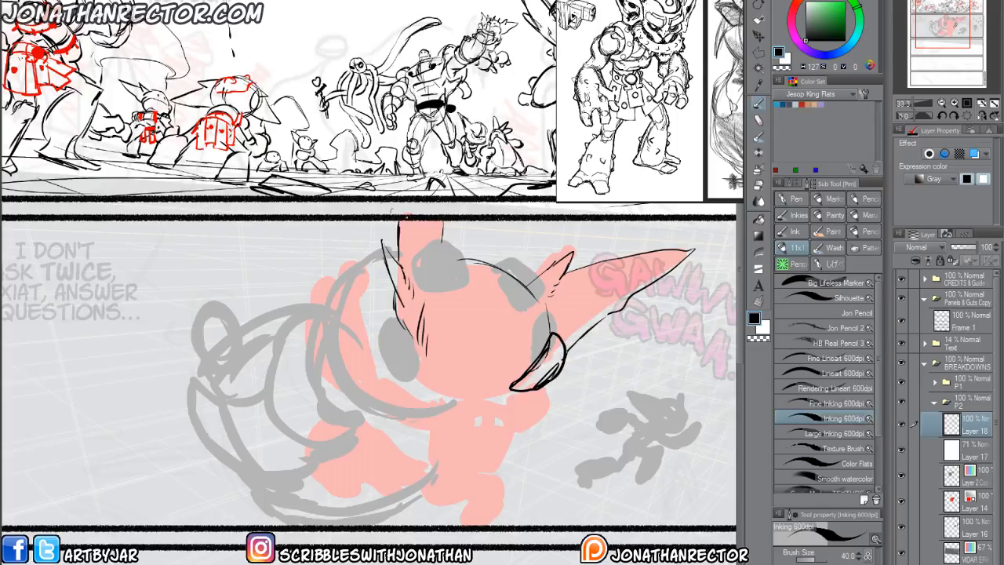
Draw the gripping hand's two fingers over the top of the goblin's head and the digit on its left side.
{"action": "mouse_move", "coordinate": [444, 232]}
{"action": "left_mouse_down"}
{"action": "mouse_move", "coordinate": [488, 256]}
{"action": "mouse_move", "coordinate": [485, 285]}
{"action": "mouse_move", "coordinate": [448, 287]}
{"action": "mouse_move", "coordinate": [438, 233]}
{"action": "mouse_move", "coordinate": [447, 239]}
{"action": "mouse_move", "coordinate": [433, 260]}
{"action": "mouse_move", "coordinate": [435, 238]}
{"action": "mouse_move", "coordinate": [405, 237]}
{"action": "mouse_move", "coordinate": [449, 257]}
{"action": "mouse_move", "coordinate": [514, 255]}
{"action": "mouse_move", "coordinate": [553, 283]}
{"action": "mouse_move", "coordinate": [538, 321]}
{"action": "mouse_move", "coordinate": [500, 274]}
{"action": "mouse_move", "coordinate": [539, 298]}
{"action": "left_mouse_up"}
{"action": "key", "text": "e"}
{"action": "key", "text": "p"}
{"action": "key", "text": "e"}
{"action": "key", "text": "p"}
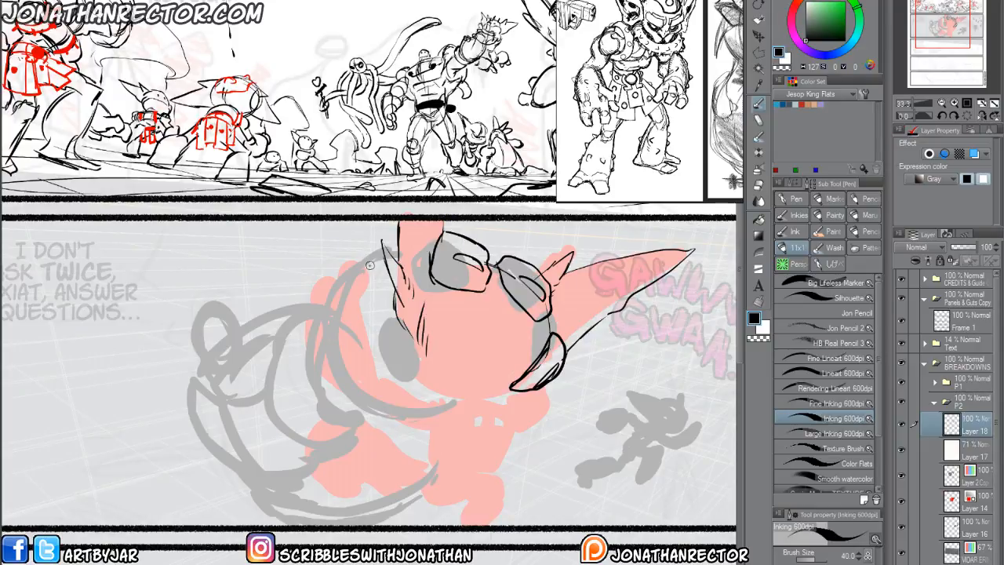
{"action": "left_click_drag", "start_coordinate": [383, 317], "coordinate": [438, 369]}
{"action": "mouse_move", "coordinate": [378, 342]}
{"action": "left_mouse_down"}
{"action": "mouse_move", "coordinate": [404, 385]}
{"action": "mouse_move", "coordinate": [413, 376]}
{"action": "left_mouse_up"}
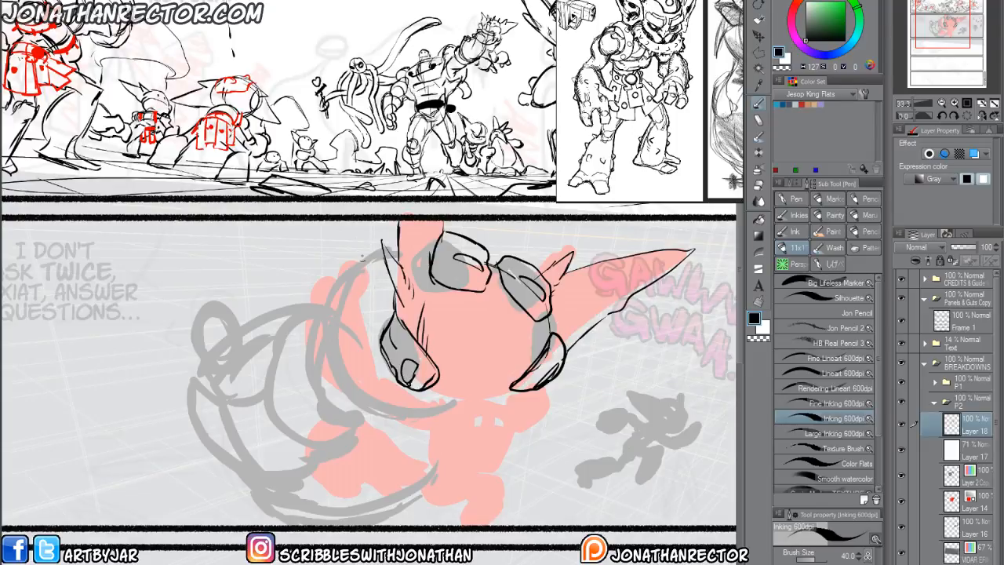
Draw short contour strokes left of the goblin's head, then its rounded lower edge and curved construction guide lines.
{"action": "left_click_drag", "start_coordinate": [392, 289], "coordinate": [378, 322]}
{"action": "left_click_drag", "start_coordinate": [381, 316], "coordinate": [366, 344]}
{"action": "left_click_drag", "start_coordinate": [373, 334], "coordinate": [361, 351]}
{"action": "mouse_move", "coordinate": [523, 311]}
{"action": "left_mouse_down"}
{"action": "mouse_move", "coordinate": [489, 383]}
{"action": "mouse_move", "coordinate": [463, 402]}
{"action": "mouse_move", "coordinate": [437, 389]}
{"action": "left_mouse_up"}
{"action": "left_click_drag", "start_coordinate": [532, 349], "coordinate": [467, 364]}
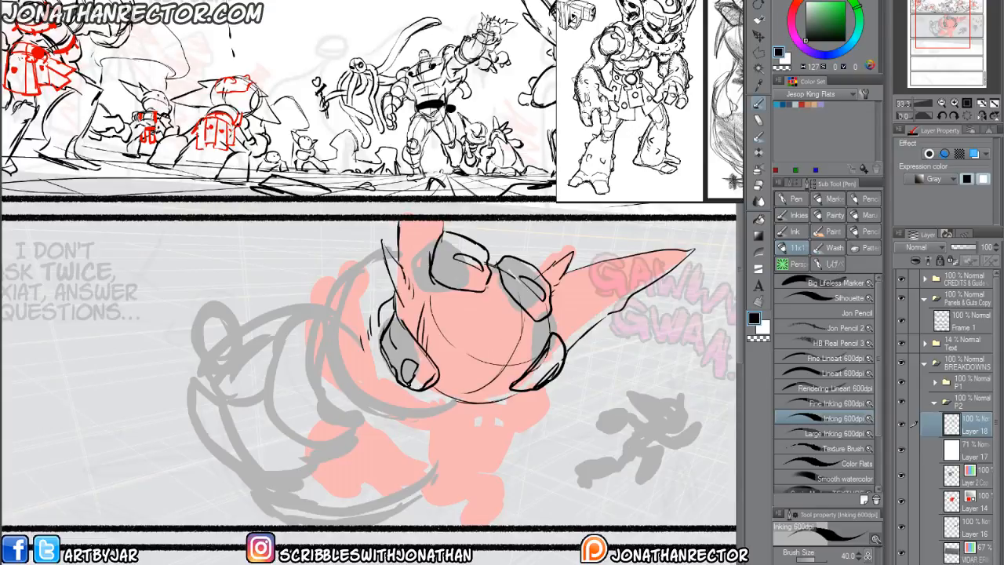
{"action": "left_click_drag", "start_coordinate": [501, 274], "coordinate": [528, 313]}
Sketch the goblin's neck and upper chest lines directly below the head, joining the near shoulder.
{"action": "mouse_move", "coordinate": [492, 405]}
{"action": "left_mouse_down"}
{"action": "mouse_move", "coordinate": [468, 458]}
{"action": "mouse_move", "coordinate": [440, 468]}
{"action": "left_mouse_up"}
{"action": "mouse_move", "coordinate": [448, 420]}
{"action": "left_mouse_down"}
{"action": "mouse_move", "coordinate": [433, 444]}
{"action": "mouse_move", "coordinate": [417, 424]}
{"action": "mouse_move", "coordinate": [444, 414]}
{"action": "mouse_move", "coordinate": [415, 407]}
{"action": "mouse_move", "coordinate": [422, 398]}
{"action": "mouse_move", "coordinate": [461, 446]}
{"action": "left_mouse_up"}
{"action": "mouse_move", "coordinate": [456, 406]}
{"action": "left_mouse_down"}
{"action": "mouse_move", "coordinate": [392, 384]}
{"action": "mouse_move", "coordinate": [404, 419]}
{"action": "mouse_move", "coordinate": [433, 397]}
{"action": "mouse_move", "coordinate": [410, 426]}
{"action": "left_mouse_up"}
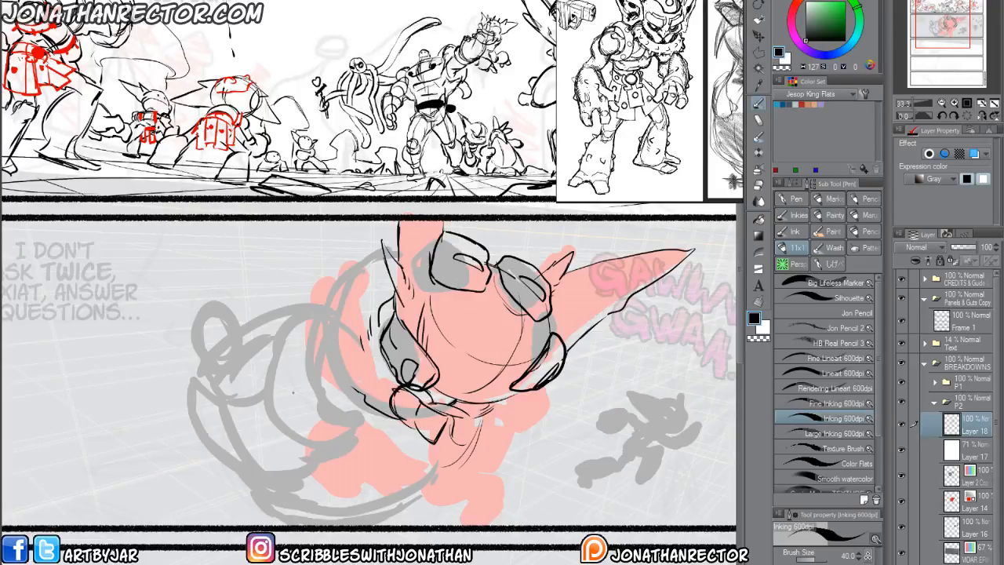
Outline the goblin's bent arm left of the head, including the forearm and the raised hand's fingers.
{"action": "mouse_move", "coordinate": [391, 384]}
{"action": "left_mouse_down"}
{"action": "mouse_move", "coordinate": [375, 372]}
{"action": "mouse_move", "coordinate": [331, 382]}
{"action": "mouse_move", "coordinate": [318, 288]}
{"action": "mouse_move", "coordinate": [357, 287]}
{"action": "left_mouse_up"}
{"action": "left_click_drag", "start_coordinate": [363, 348], "coordinate": [357, 277]}
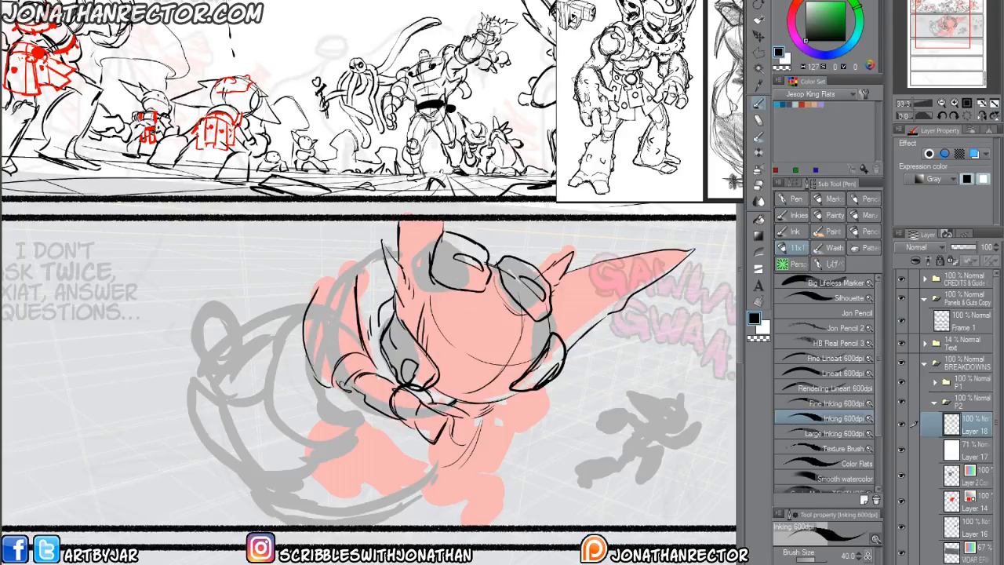
{"action": "left_click_drag", "start_coordinate": [312, 370], "coordinate": [342, 389]}
{"action": "mouse_move", "coordinate": [339, 271]}
{"action": "left_mouse_down"}
{"action": "mouse_move", "coordinate": [330, 293]}
{"action": "mouse_move", "coordinate": [361, 262]}
{"action": "mouse_move", "coordinate": [310, 306]}
{"action": "left_mouse_up"}
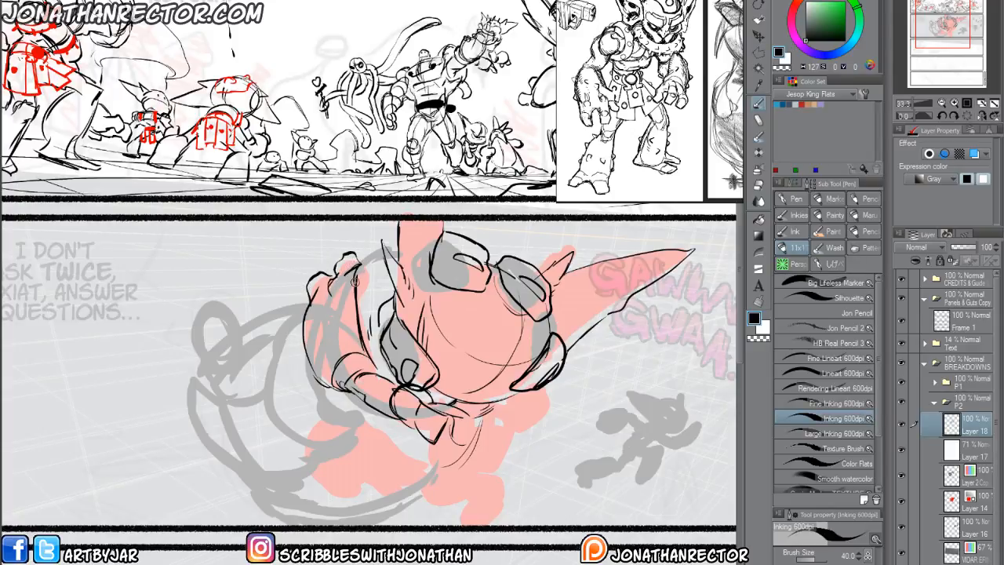
{"action": "mouse_move", "coordinate": [355, 280]}
{"action": "left_mouse_down"}
{"action": "mouse_move", "coordinate": [369, 297]}
{"action": "mouse_move", "coordinate": [356, 302]}
{"action": "left_mouse_up"}
{"action": "key", "text": "e"}
{"action": "key", "text": "p"}
Draw the curved sides of the goblin's torso and the small shoulder shape below the head's right side.
{"action": "left_click_drag", "start_coordinate": [478, 419], "coordinate": [442, 475]}
{"action": "left_click_drag", "start_coordinate": [491, 437], "coordinate": [455, 474]}
{"action": "left_click_drag", "start_coordinate": [493, 441], "coordinate": [450, 476]}
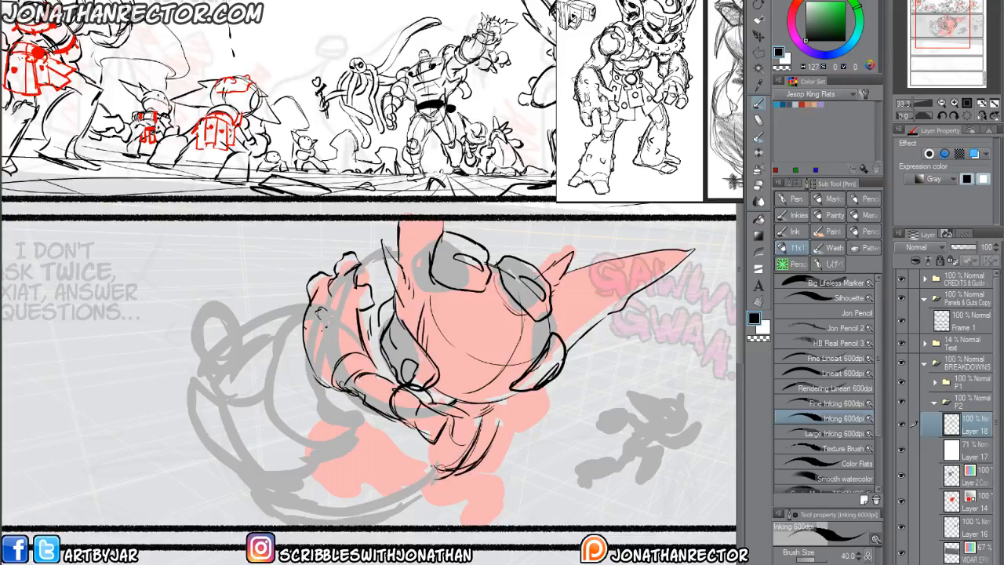
{"action": "left_click_drag", "start_coordinate": [427, 444], "coordinate": [429, 465]}
{"action": "left_click_drag", "start_coordinate": [512, 397], "coordinate": [499, 430]}
{"action": "left_click_drag", "start_coordinate": [512, 399], "coordinate": [494, 432]}
{"action": "left_click_drag", "start_coordinate": [529, 392], "coordinate": [502, 426]}
Sketch the goblin's hip and legs, extending the near leg to the left with its bent shin and foot.
{"action": "mouse_move", "coordinate": [464, 477]}
{"action": "left_mouse_down"}
{"action": "mouse_move", "coordinate": [430, 503]}
{"action": "mouse_move", "coordinate": [398, 479]}
{"action": "mouse_move", "coordinate": [430, 471]}
{"action": "mouse_move", "coordinate": [405, 484]}
{"action": "mouse_move", "coordinate": [366, 421]}
{"action": "left_mouse_up"}
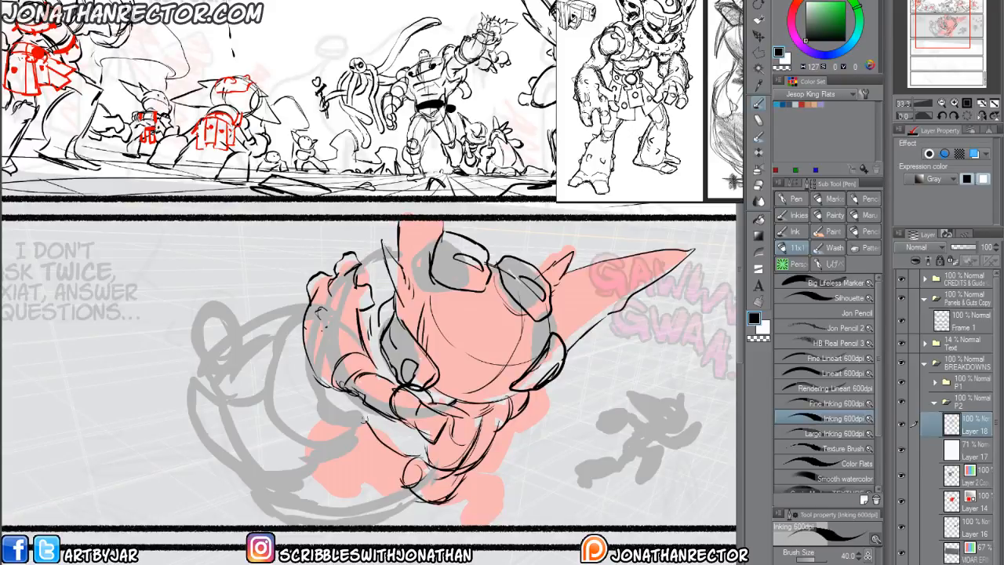
{"action": "mouse_move", "coordinate": [367, 466]}
{"action": "left_mouse_down"}
{"action": "mouse_move", "coordinate": [409, 486]}
{"action": "mouse_move", "coordinate": [358, 436]}
{"action": "left_mouse_up"}
{"action": "mouse_move", "coordinate": [388, 479]}
{"action": "left_mouse_down"}
{"action": "mouse_move", "coordinate": [361, 416]}
{"action": "mouse_move", "coordinate": [318, 463]}
{"action": "left_mouse_up"}
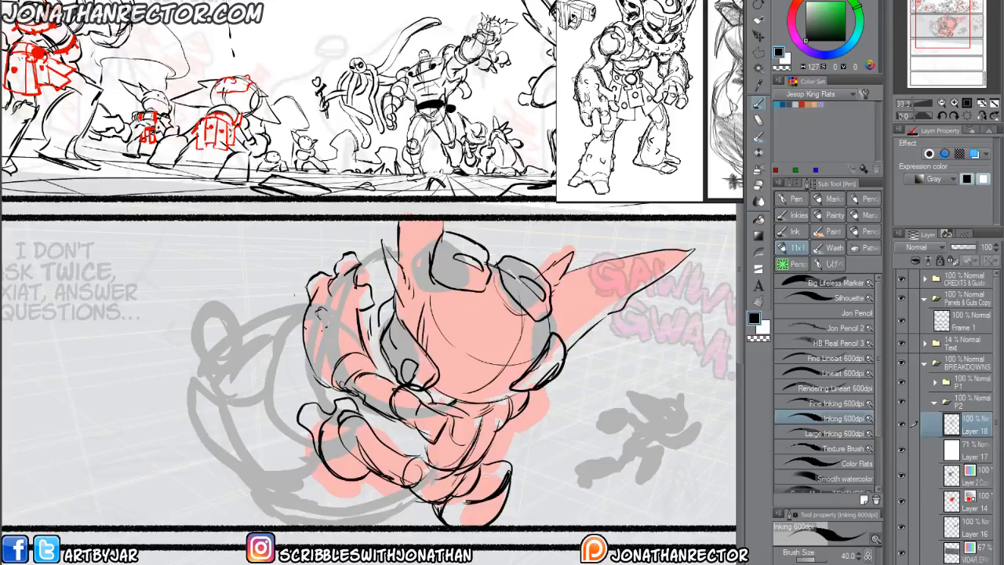
Draw the large hand's curved contours behind the goblin's raised arm, from beside the ear down to the foot.
{"action": "left_click_drag", "start_coordinate": [380, 249], "coordinate": [343, 292]}
{"action": "left_click_drag", "start_coordinate": [309, 362], "coordinate": [320, 404]}
{"action": "left_click_drag", "start_coordinate": [309, 362], "coordinate": [314, 395]}
{"action": "mouse_move", "coordinate": [308, 303]}
{"action": "left_mouse_down"}
{"action": "mouse_move", "coordinate": [273, 347]}
{"action": "mouse_move", "coordinate": [292, 335]}
{"action": "mouse_move", "coordinate": [280, 439]}
{"action": "mouse_move", "coordinate": [310, 430]}
{"action": "left_mouse_up"}
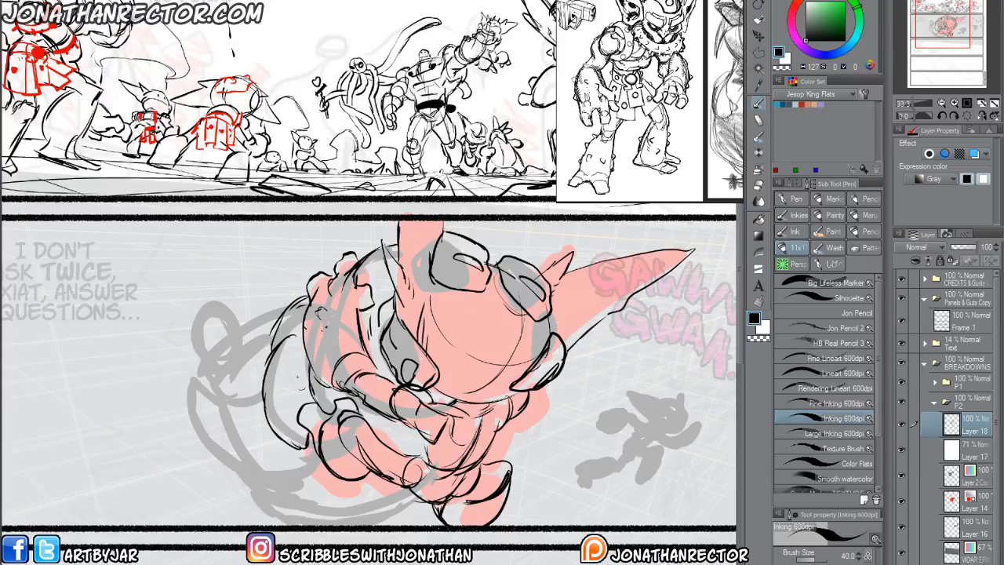
Outline the large gripping form's lower-left edge with overlapping segments sweeping beneath the goblin's legs to the panel's lower border.
{"action": "mouse_move", "coordinate": [261, 392]}
{"action": "left_mouse_down"}
{"action": "mouse_move", "coordinate": [222, 401]}
{"action": "mouse_move", "coordinate": [259, 471]}
{"action": "left_mouse_up"}
{"action": "mouse_move", "coordinate": [229, 424]}
{"action": "left_mouse_down"}
{"action": "mouse_move", "coordinate": [267, 479]}
{"action": "mouse_move", "coordinate": [313, 485]}
{"action": "mouse_move", "coordinate": [295, 444]}
{"action": "mouse_move", "coordinate": [274, 480]}
{"action": "mouse_move", "coordinate": [203, 390]}
{"action": "mouse_move", "coordinate": [206, 431]}
{"action": "mouse_move", "coordinate": [250, 471]}
{"action": "left_mouse_up"}
{"action": "left_click_drag", "start_coordinate": [198, 419], "coordinate": [229, 463]}
{"action": "left_click_drag", "start_coordinate": [232, 460], "coordinate": [246, 469]}
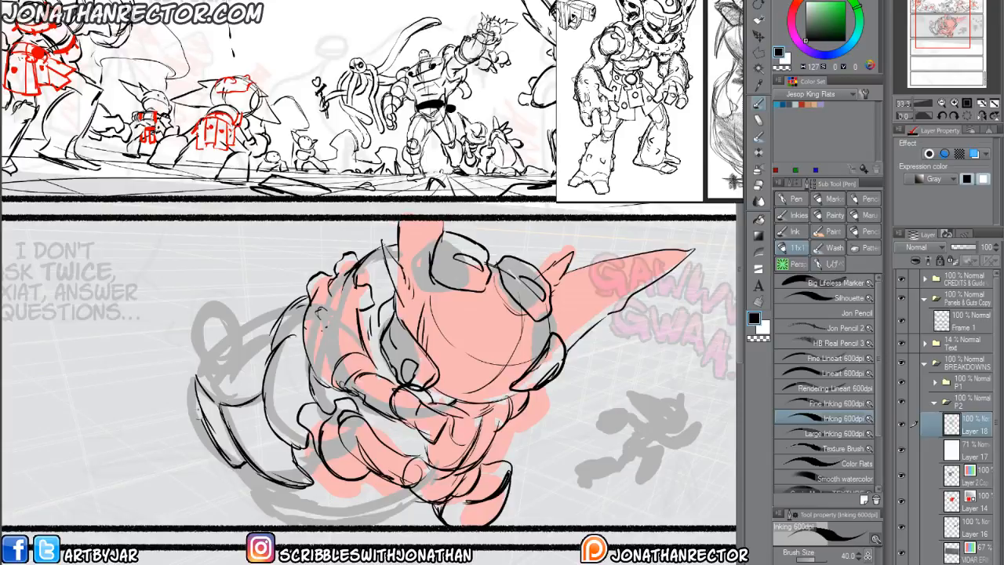
{"action": "left_click_drag", "start_coordinate": [193, 381], "coordinate": [205, 424]}
{"action": "left_click_drag", "start_coordinate": [213, 438], "coordinate": [240, 463]}
{"action": "mouse_move", "coordinate": [257, 470]}
{"action": "left_mouse_down"}
{"action": "mouse_move", "coordinate": [311, 516]}
{"action": "mouse_move", "coordinate": [245, 469]}
{"action": "mouse_move", "coordinate": [274, 502]}
{"action": "mouse_move", "coordinate": [347, 523]}
{"action": "mouse_move", "coordinate": [385, 515]}
{"action": "mouse_move", "coordinate": [373, 521]}
{"action": "left_mouse_up"}
{"action": "mouse_move", "coordinate": [277, 504]}
{"action": "left_mouse_down"}
{"action": "mouse_move", "coordinate": [266, 491]}
{"action": "mouse_move", "coordinate": [327, 526]}
{"action": "mouse_move", "coordinate": [311, 526]}
{"action": "left_mouse_up"}
{"action": "mouse_move", "coordinate": [240, 474]}
{"action": "left_mouse_down"}
{"action": "mouse_move", "coordinate": [279, 504]}
{"action": "mouse_move", "coordinate": [248, 481]}
{"action": "left_mouse_up"}
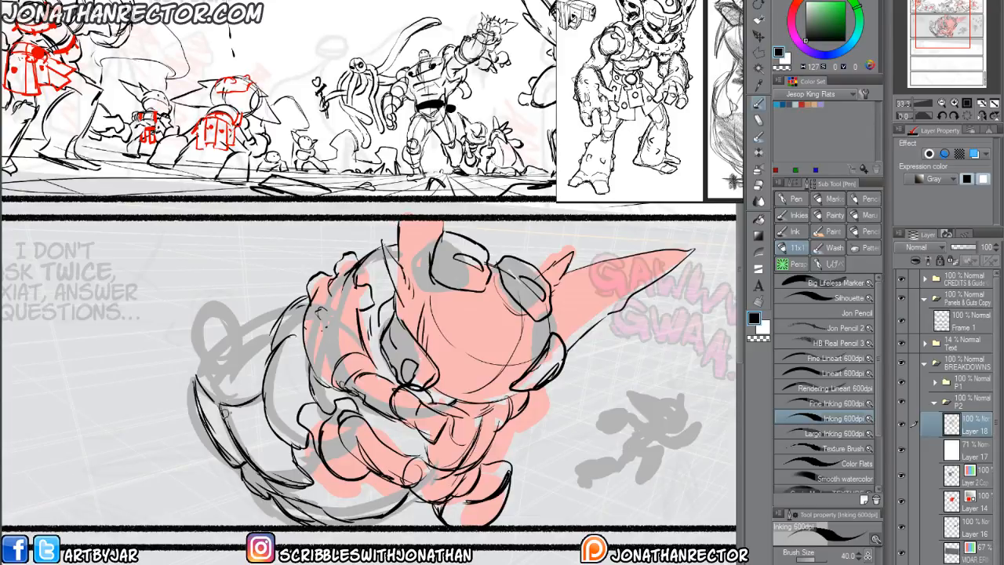
Draw the rounded cylinder on the far left of the gripping form, with its inner band and adjoining fold curves.
{"action": "mouse_move", "coordinate": [265, 391]}
{"action": "left_mouse_down"}
{"action": "mouse_move", "coordinate": [235, 412]}
{"action": "mouse_move", "coordinate": [274, 438]}
{"action": "left_mouse_up"}
{"action": "left_click_drag", "start_coordinate": [250, 392], "coordinate": [264, 436]}
{"action": "left_click_drag", "start_coordinate": [237, 350], "coordinate": [206, 376]}
{"action": "mouse_move", "coordinate": [191, 322]}
{"action": "left_mouse_down"}
{"action": "mouse_move", "coordinate": [193, 367]}
{"action": "mouse_move", "coordinate": [182, 339]}
{"action": "mouse_move", "coordinate": [206, 380]}
{"action": "left_mouse_up"}
{"action": "mouse_move", "coordinate": [188, 345]}
{"action": "left_mouse_down"}
{"action": "mouse_move", "coordinate": [223, 325]}
{"action": "mouse_move", "coordinate": [187, 341]}
{"action": "mouse_move", "coordinate": [188, 352]}
{"action": "left_mouse_up"}
{"action": "left_click_drag", "start_coordinate": [193, 316], "coordinate": [228, 377]}
{"action": "left_click_drag", "start_coordinate": [196, 339], "coordinate": [228, 402]}
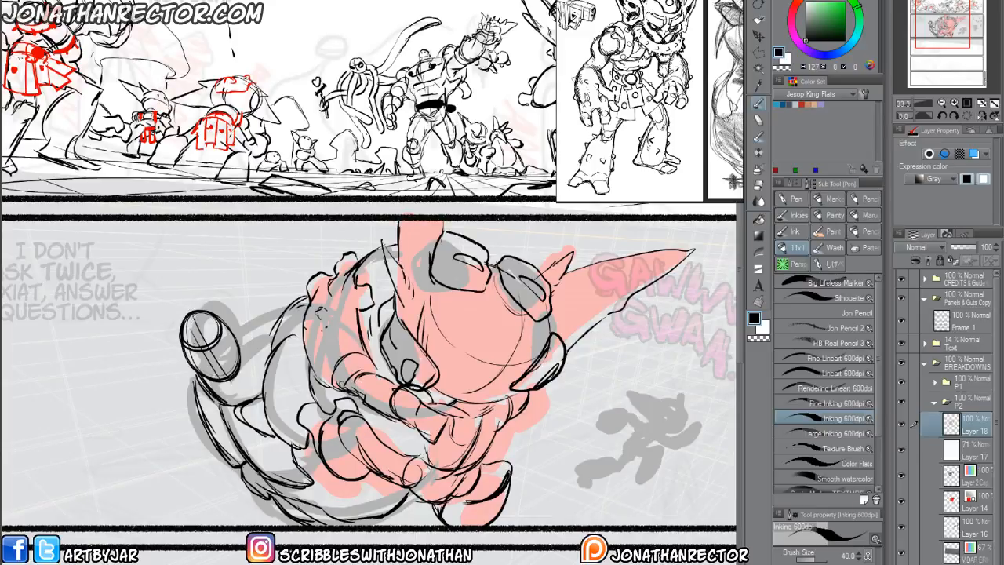
Add overlapping curved fold lines between the rounded cylinder and the goblin's raised arm, plus the cylinder's lower-left contour.
{"action": "mouse_move", "coordinate": [238, 354]}
{"action": "left_mouse_down"}
{"action": "mouse_move", "coordinate": [241, 390]}
{"action": "mouse_move", "coordinate": [251, 397]}
{"action": "left_mouse_up"}
{"action": "left_click_drag", "start_coordinate": [287, 301], "coordinate": [253, 377]}
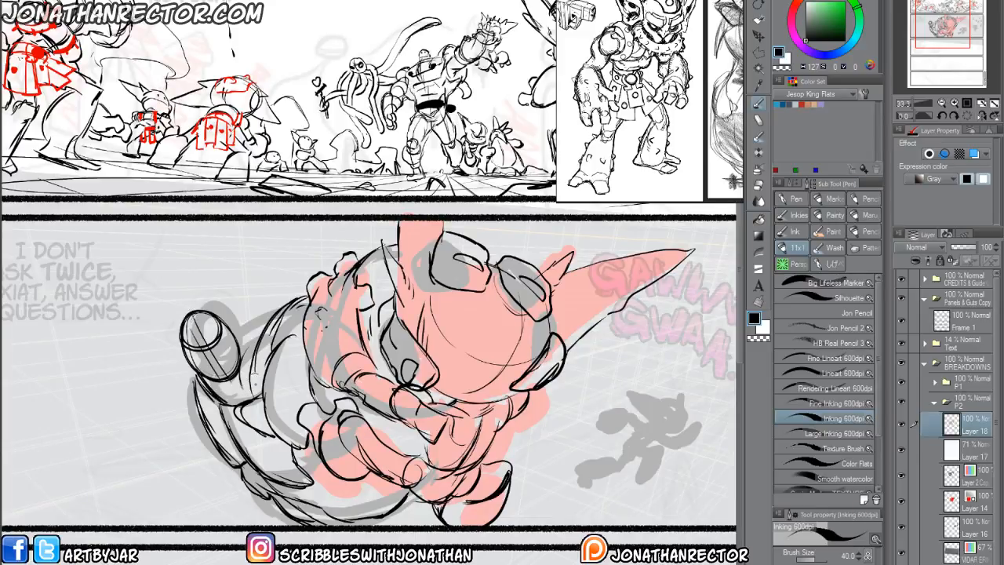
{"action": "left_click_drag", "start_coordinate": [267, 318], "coordinate": [253, 392]}
{"action": "mouse_move", "coordinate": [308, 281]}
{"action": "left_mouse_down"}
{"action": "mouse_move", "coordinate": [245, 347]}
{"action": "mouse_move", "coordinate": [243, 394]}
{"action": "left_mouse_up"}
{"action": "mouse_move", "coordinate": [262, 300]}
{"action": "left_mouse_down"}
{"action": "mouse_move", "coordinate": [227, 341]}
{"action": "mouse_move", "coordinate": [218, 317]}
{"action": "mouse_move", "coordinate": [207, 323]}
{"action": "left_mouse_up"}
{"action": "mouse_move", "coordinate": [196, 356]}
{"action": "left_mouse_down"}
{"action": "mouse_move", "coordinate": [187, 375]}
{"action": "mouse_move", "coordinate": [200, 413]}
{"action": "left_mouse_up"}
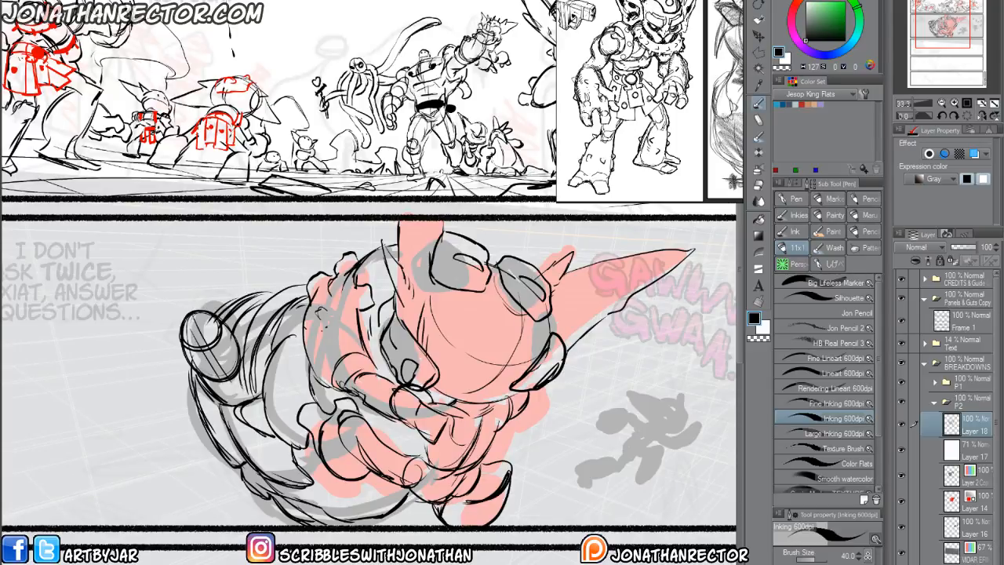
Add curved contours along the torso's right side and short strokes at the gripping form's underside and upper-left edge.
{"action": "left_click_drag", "start_coordinate": [281, 515], "coordinate": [272, 524]}
{"action": "left_click_drag", "start_coordinate": [244, 311], "coordinate": [253, 304]}
{"action": "left_click_drag", "start_coordinate": [554, 380], "coordinate": [526, 434]}
{"action": "left_click_drag", "start_coordinate": [546, 402], "coordinate": [486, 454]}
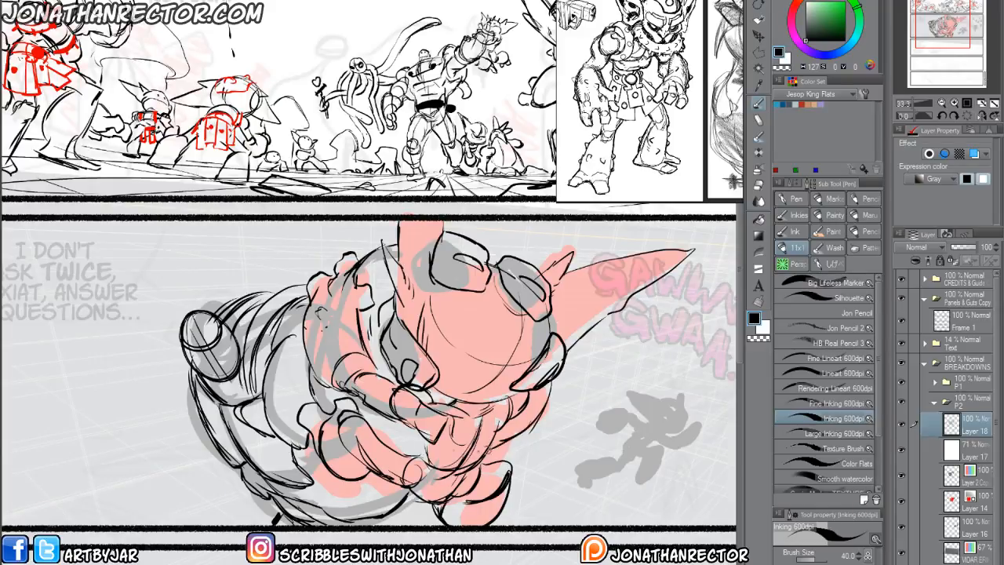
{"action": "left_click_drag", "start_coordinate": [437, 509], "coordinate": [425, 526]}
Draw three small ringed shapes beside the gripping form's lower-left edge, lasso them and shift them up and farther left.
{"action": "mouse_move", "coordinate": [186, 439]}
{"action": "left_mouse_down"}
{"action": "mouse_move", "coordinate": [140, 448]}
{"action": "mouse_move", "coordinate": [144, 463]}
{"action": "mouse_move", "coordinate": [163, 471]}
{"action": "mouse_move", "coordinate": [168, 449]}
{"action": "mouse_move", "coordinate": [146, 448]}
{"action": "mouse_move", "coordinate": [187, 445]}
{"action": "mouse_move", "coordinate": [146, 471]}
{"action": "mouse_move", "coordinate": [168, 449]}
{"action": "mouse_move", "coordinate": [151, 452]}
{"action": "mouse_move", "coordinate": [161, 457]}
{"action": "mouse_move", "coordinate": [146, 472]}
{"action": "mouse_move", "coordinate": [169, 467]}
{"action": "mouse_move", "coordinate": [140, 487]}
{"action": "mouse_move", "coordinate": [140, 504]}
{"action": "mouse_move", "coordinate": [154, 513]}
{"action": "mouse_move", "coordinate": [161, 492]}
{"action": "mouse_move", "coordinate": [146, 499]}
{"action": "mouse_move", "coordinate": [178, 501]}
{"action": "left_mouse_up"}
{"action": "mouse_move", "coordinate": [219, 459]}
{"action": "left_mouse_down"}
{"action": "mouse_move", "coordinate": [187, 461]}
{"action": "mouse_move", "coordinate": [203, 474]}
{"action": "mouse_move", "coordinate": [224, 465]}
{"action": "mouse_move", "coordinate": [190, 475]}
{"action": "left_mouse_up"}
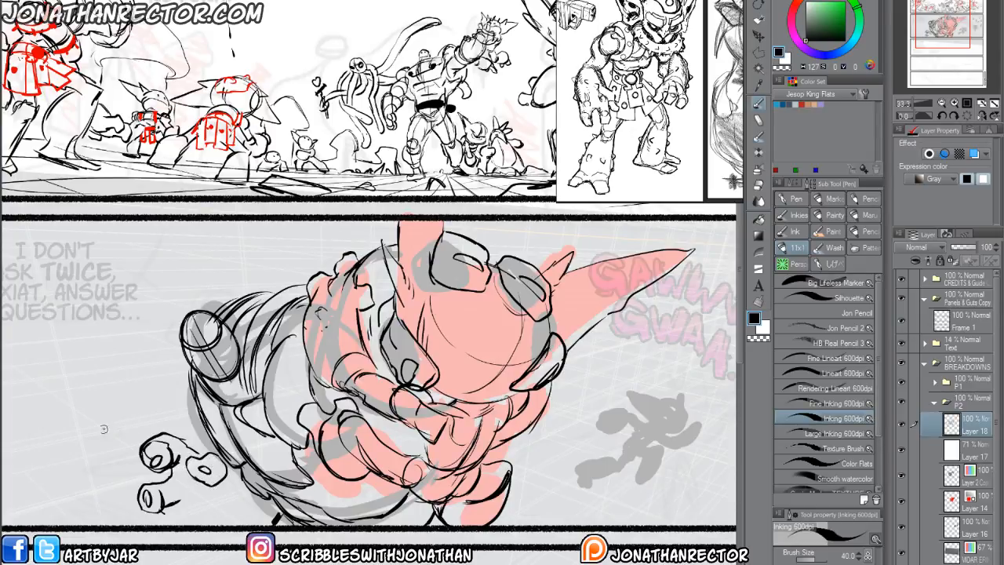
{"action": "key", "text": "m"}
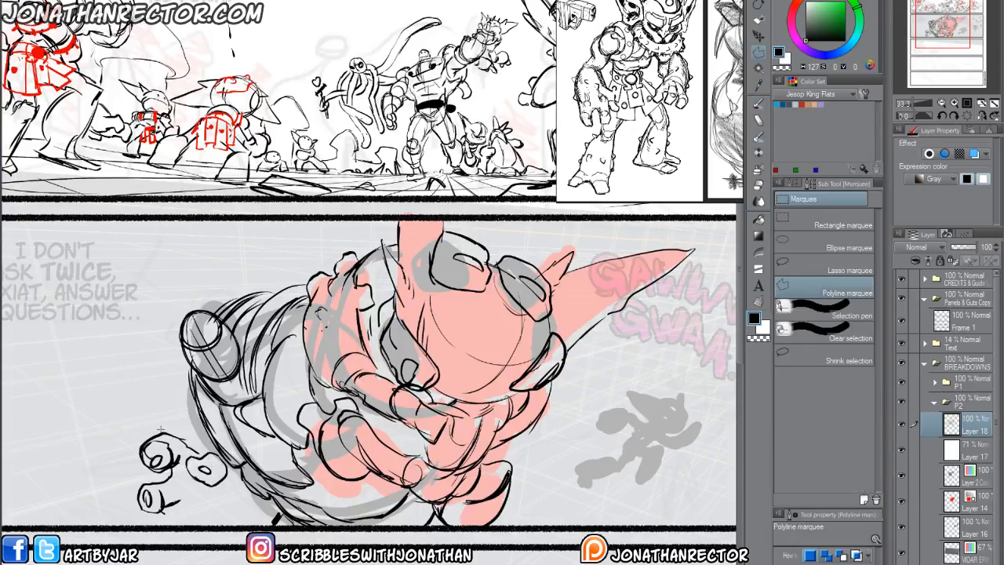
{"action": "key", "text": "e"}
{"action": "key", "text": "m"}
{"action": "key", "text": "m"}
{"action": "mouse_move", "coordinate": [191, 419]}
{"action": "left_mouse_down"}
{"action": "mouse_move", "coordinate": [232, 399]}
{"action": "mouse_move", "coordinate": [275, 444]}
{"action": "mouse_move", "coordinate": [172, 398]}
{"action": "left_mouse_up"}
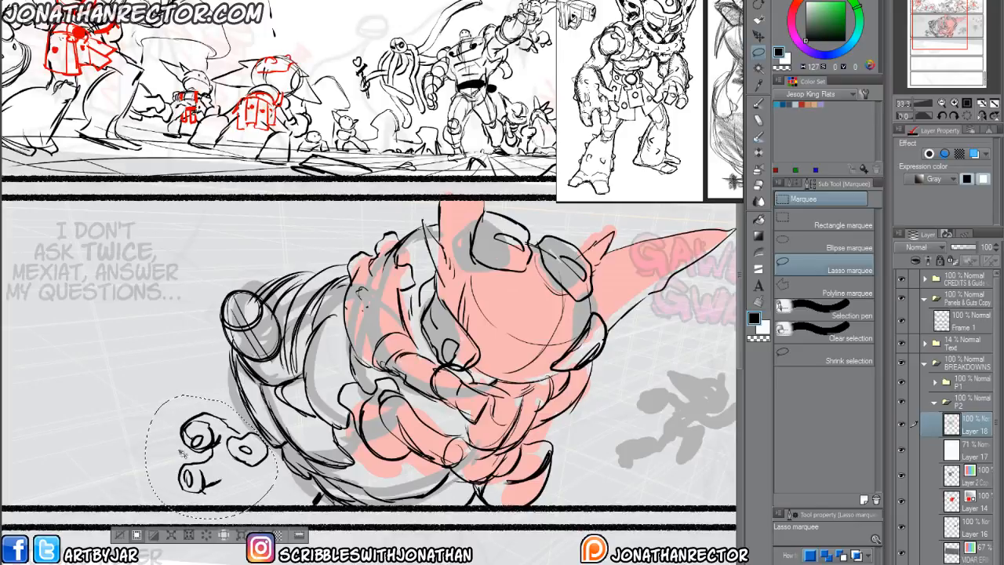
{"action": "left_click_drag", "start_coordinate": [182, 454], "coordinate": [152, 432]}
{"action": "key", "text": "ctrl+d"}
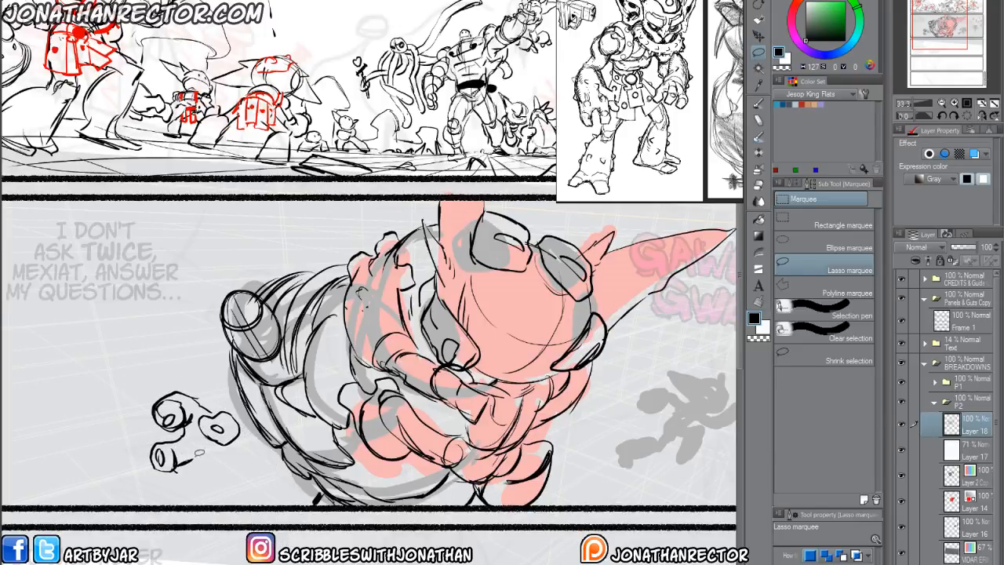
{"action": "key", "text": "p"}
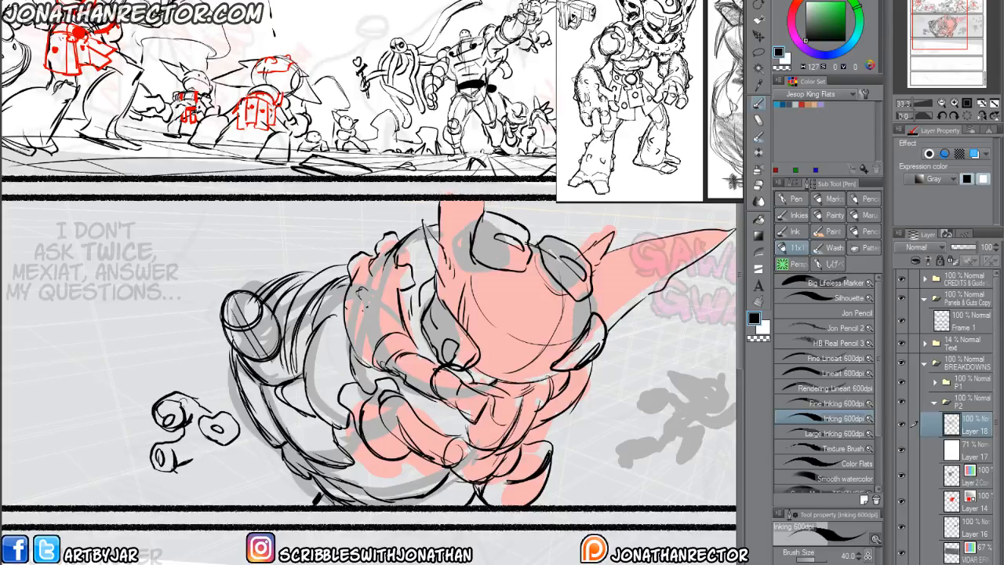
Draw the remaining finger, palm and wrist contours that join the ringed shapes into an open hand beside the gripping form's lower-left edge.
{"action": "left_click_drag", "start_coordinate": [362, 295], "coordinate": [388, 278]}
{"action": "left_click_drag", "start_coordinate": [211, 444], "coordinate": [206, 470]}
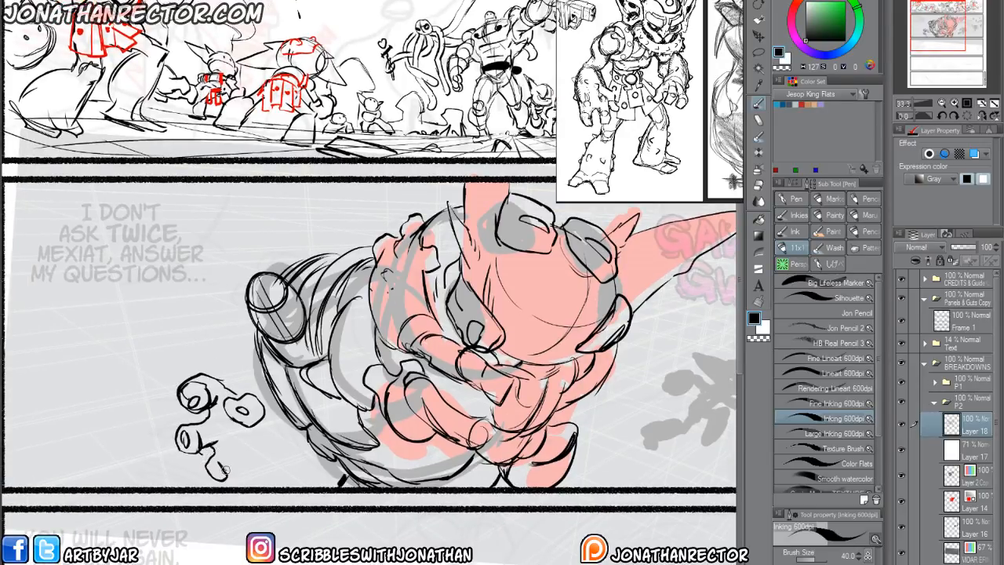
{"action": "left_click_drag", "start_coordinate": [226, 471], "coordinate": [216, 458]}
{"action": "mouse_move", "coordinate": [216, 458]}
{"action": "left_mouse_down"}
{"action": "mouse_move", "coordinate": [228, 476]}
{"action": "mouse_move", "coordinate": [202, 463]}
{"action": "left_mouse_up"}
{"action": "mouse_move", "coordinate": [225, 422]}
{"action": "left_mouse_down"}
{"action": "mouse_move", "coordinate": [257, 444]}
{"action": "mouse_move", "coordinate": [276, 417]}
{"action": "mouse_move", "coordinate": [265, 405]}
{"action": "left_mouse_up"}
{"action": "left_click_drag", "start_coordinate": [235, 455], "coordinate": [268, 460]}
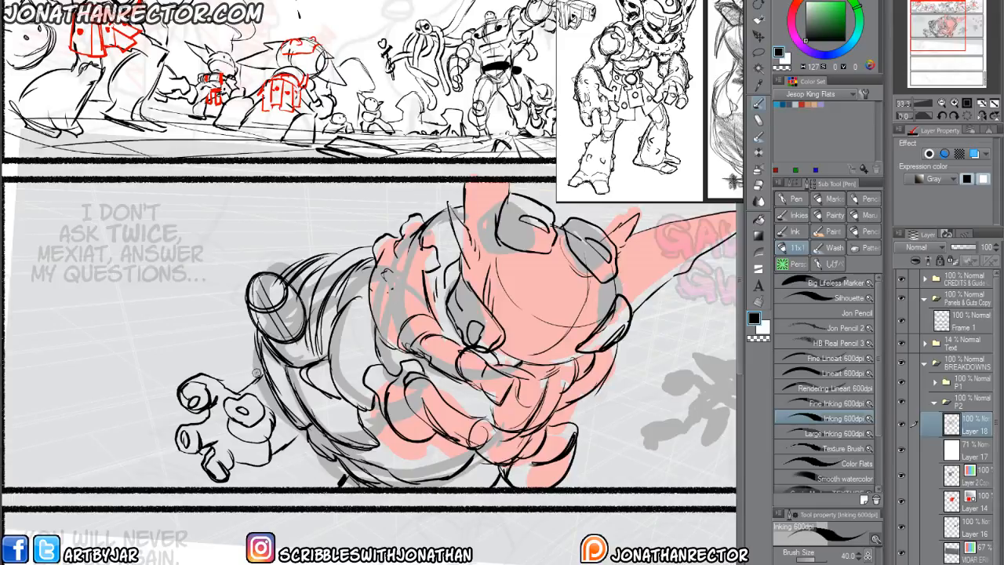
Lasso the open hand, scale it down and shift it up and closer to the gripping form, and deselect it.
{"action": "key", "text": "m"}
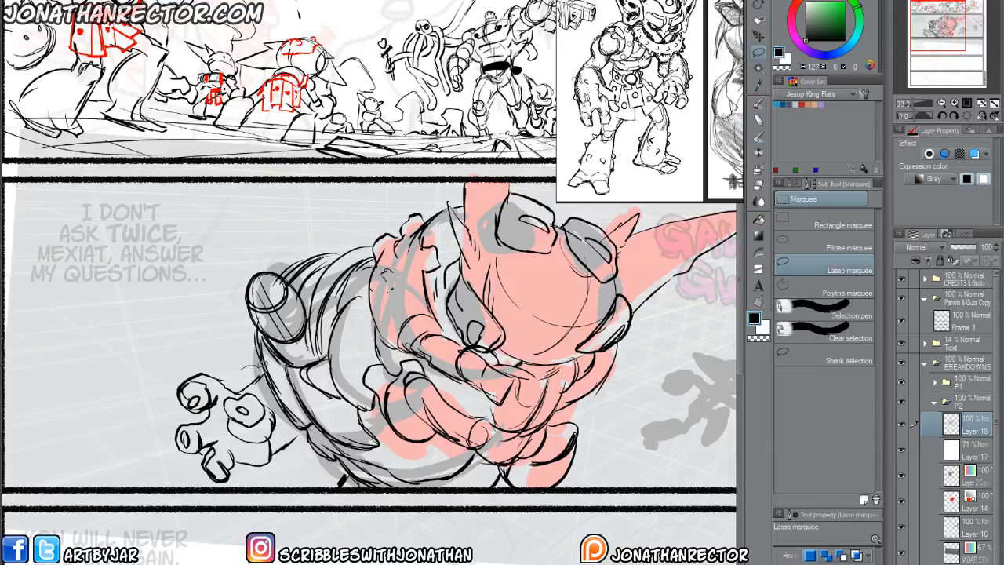
{"action": "mouse_move", "coordinate": [271, 377]}
{"action": "left_mouse_down"}
{"action": "mouse_move", "coordinate": [267, 475]}
{"action": "mouse_move", "coordinate": [153, 410]}
{"action": "mouse_move", "coordinate": [259, 367]}
{"action": "left_mouse_up"}
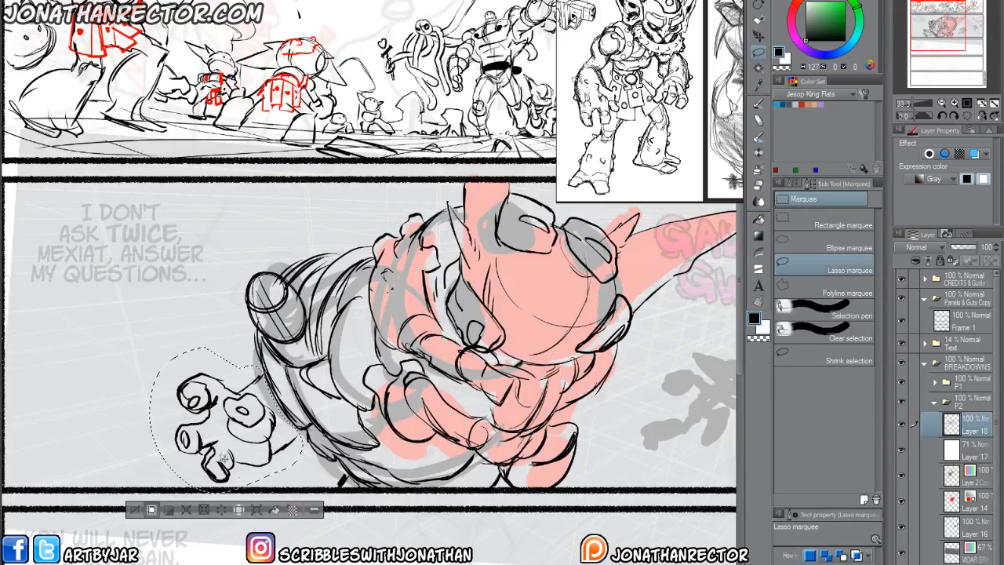
{"action": "key", "text": "ctrl+t"}
{"action": "left_click_drag", "start_coordinate": [149, 492], "coordinate": [213, 431]}
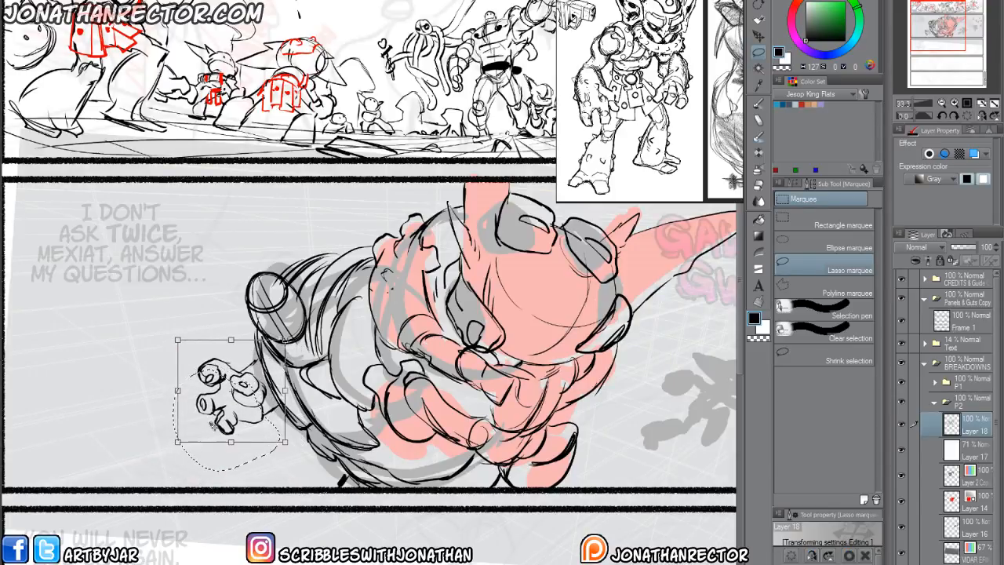
{"action": "key", "text": "Return"}
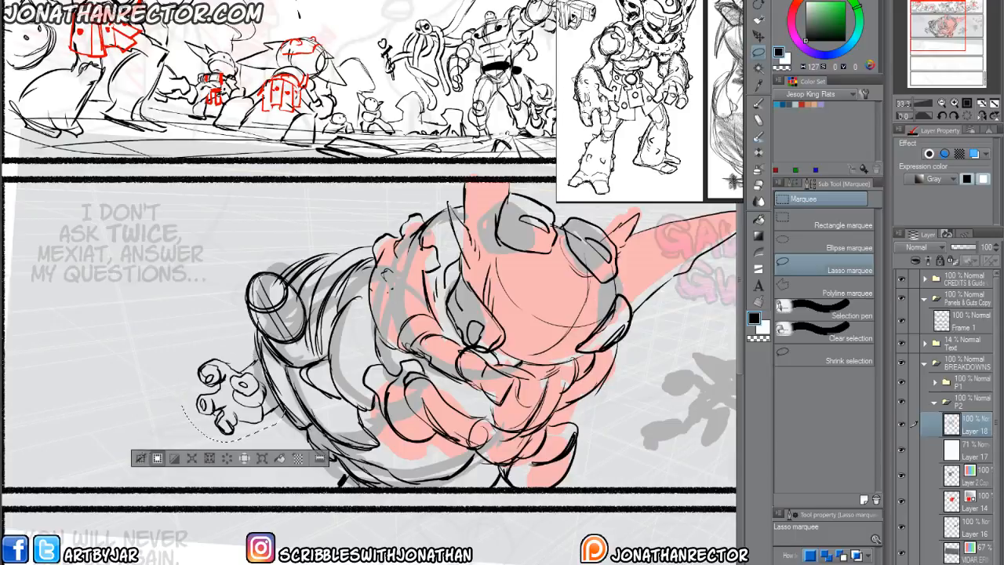
{"action": "key", "text": "ctrl+d"}
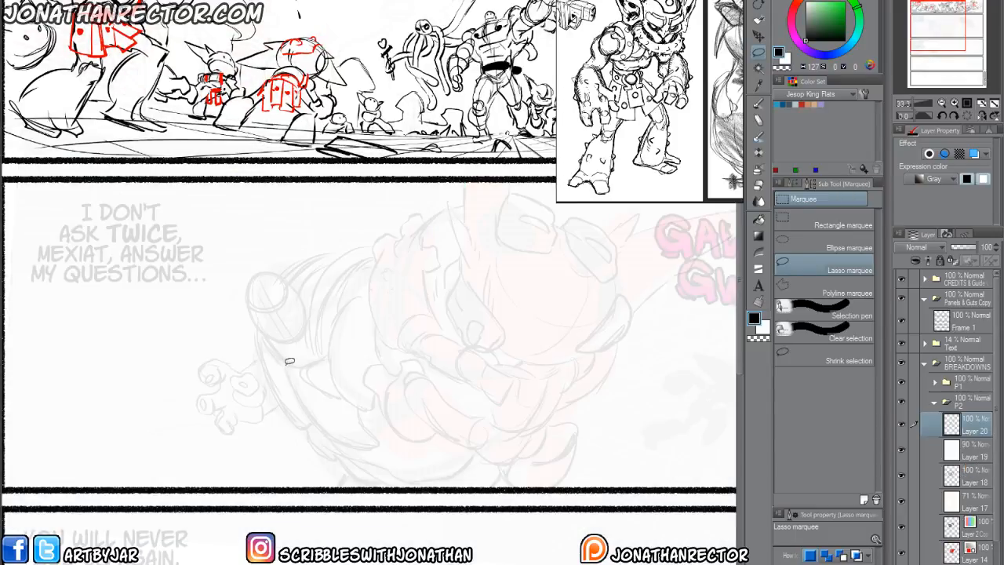
{"action": "scroll", "coordinate": [273, 355], "scroll_direction": "up", "scroll_amount": 2}
{"action": "left_click_drag", "start_coordinate": [281, 403], "coordinate": [311, 460]}
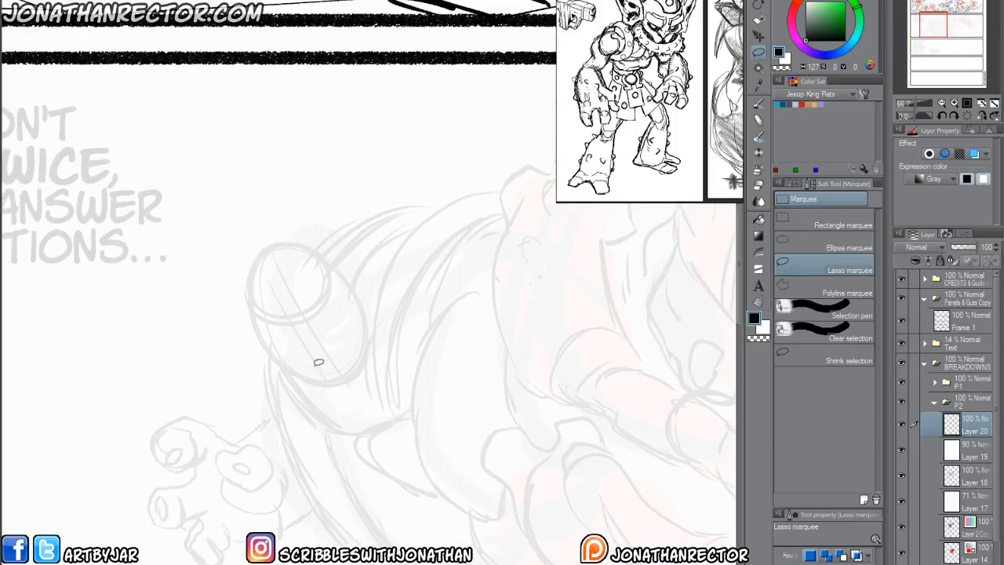
{"action": "key", "text": "p"}
{"action": "mouse_move", "coordinate": [354, 315]}
{"action": "left_mouse_down"}
{"action": "mouse_move", "coordinate": [302, 359]}
{"action": "mouse_move", "coordinate": [326, 356]}
{"action": "mouse_move", "coordinate": [278, 355]}
{"action": "left_mouse_up"}
{"action": "left_click_drag", "start_coordinate": [284, 264], "coordinate": [354, 394]}
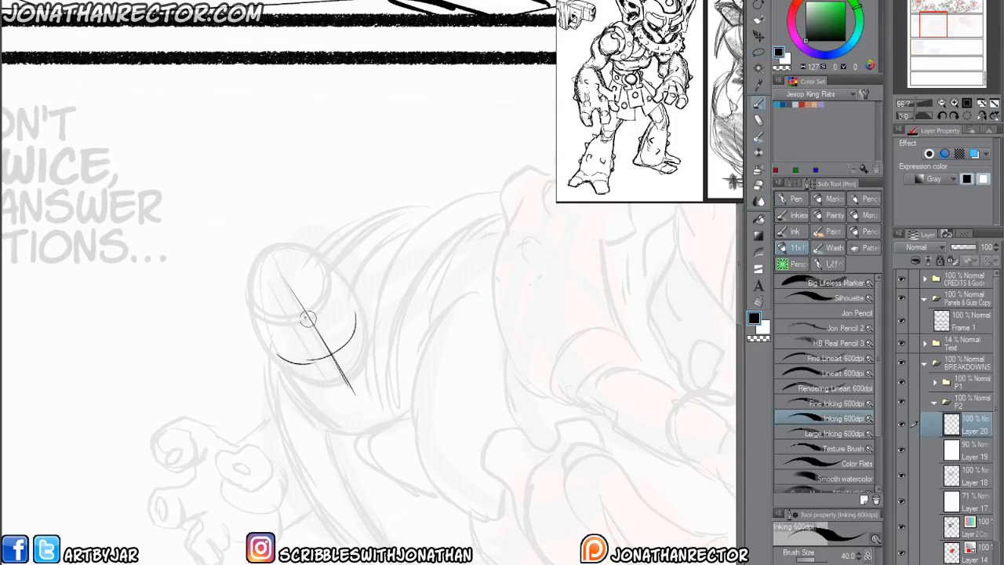
{"action": "mouse_move", "coordinate": [317, 274]}
{"action": "left_mouse_down"}
{"action": "mouse_move", "coordinate": [304, 324]}
{"action": "mouse_move", "coordinate": [250, 283]}
{"action": "mouse_move", "coordinate": [327, 265]}
{"action": "mouse_move", "coordinate": [249, 305]}
{"action": "mouse_move", "coordinate": [332, 266]}
{"action": "mouse_move", "coordinate": [333, 318]}
{"action": "left_mouse_up"}
{"action": "mouse_move", "coordinate": [359, 379]}
{"action": "left_mouse_down"}
{"action": "mouse_move", "coordinate": [342, 396]}
{"action": "mouse_move", "coordinate": [323, 393]}
{"action": "left_mouse_up"}
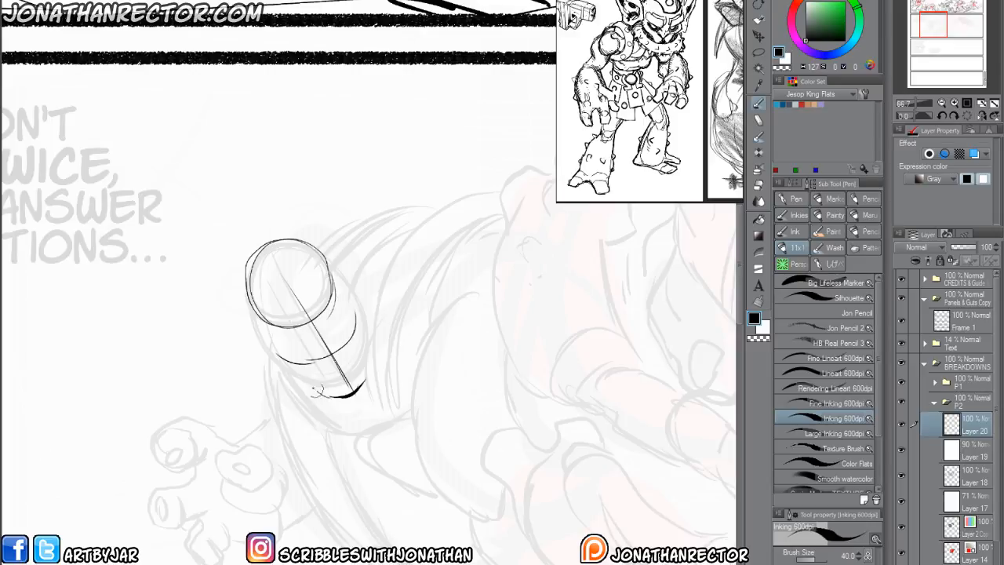
{"action": "mouse_move", "coordinate": [252, 312]}
{"action": "left_mouse_down"}
{"action": "mouse_move", "coordinate": [306, 375]}
{"action": "mouse_move", "coordinate": [372, 365]}
{"action": "mouse_move", "coordinate": [375, 322]}
{"action": "mouse_move", "coordinate": [333, 256]}
{"action": "mouse_move", "coordinate": [276, 235]}
{"action": "mouse_move", "coordinate": [325, 244]}
{"action": "mouse_move", "coordinate": [260, 304]}
{"action": "left_mouse_up"}
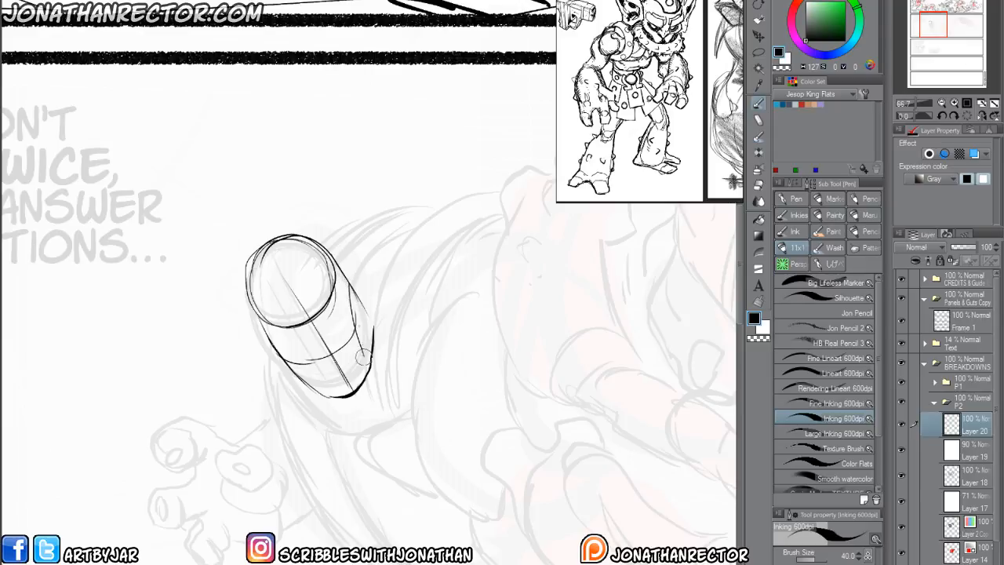
{"action": "mouse_move", "coordinate": [332, 394]}
{"action": "left_mouse_down"}
{"action": "mouse_move", "coordinate": [290, 353]}
{"action": "mouse_move", "coordinate": [336, 351]}
{"action": "mouse_move", "coordinate": [314, 362]}
{"action": "mouse_move", "coordinate": [341, 371]}
{"action": "left_mouse_up"}
{"action": "key", "text": "e"}
{"action": "mouse_move", "coordinate": [284, 251]}
{"action": "left_mouse_down"}
{"action": "mouse_move", "coordinate": [380, 306]}
{"action": "mouse_move", "coordinate": [388, 323]}
{"action": "mouse_move", "coordinate": [379, 356]}
{"action": "left_mouse_up"}
{"action": "mouse_move", "coordinate": [348, 325]}
{"action": "left_mouse_down"}
{"action": "mouse_move", "coordinate": [336, 375]}
{"action": "mouse_move", "coordinate": [261, 300]}
{"action": "left_mouse_up"}
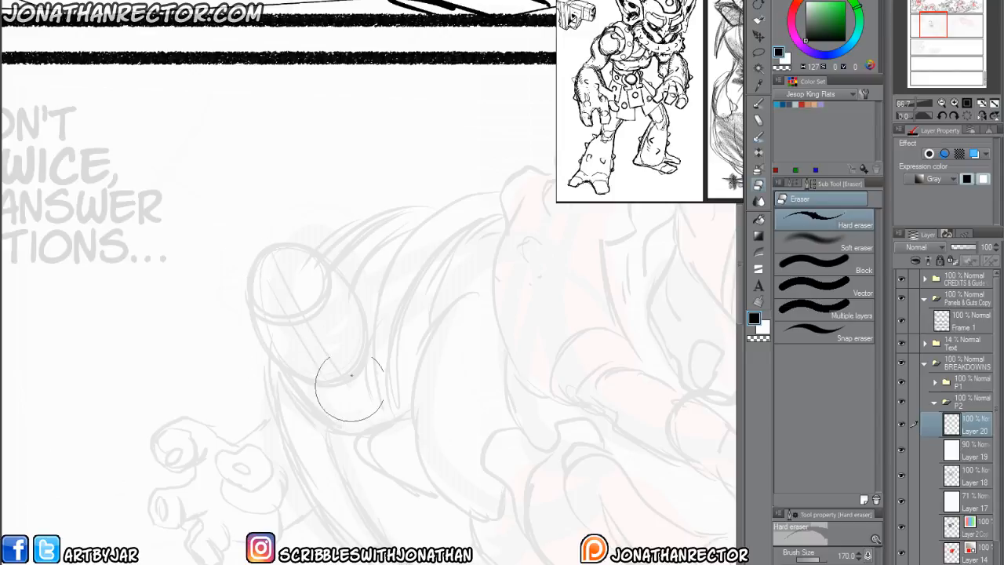
Sketch the head construction over the faded cylinder: a tilted centre line, an oval cranium with an inner oval, and the jaw contours.
{"action": "key", "text": "p"}
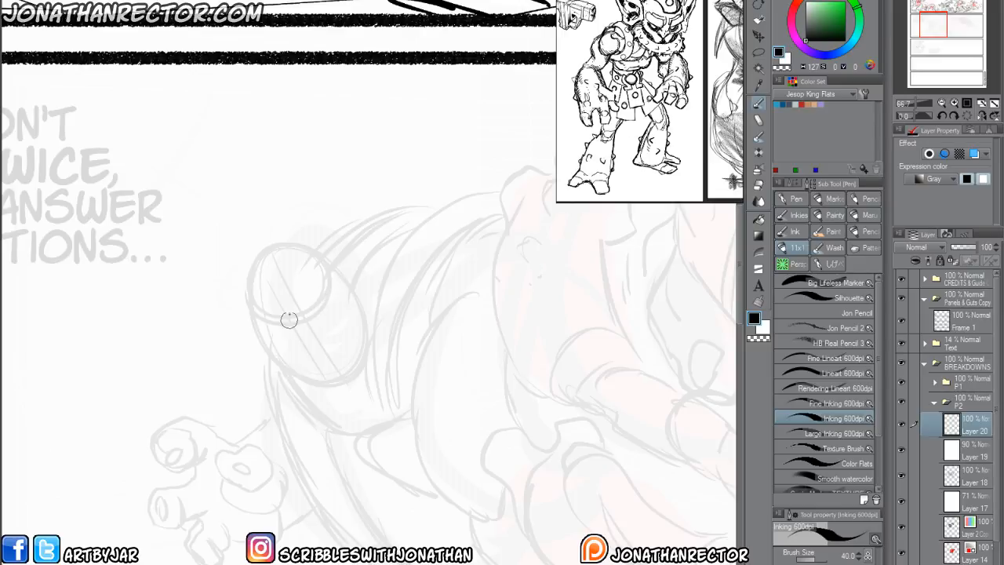
{"action": "left_click_drag", "start_coordinate": [301, 307], "coordinate": [355, 399]}
{"action": "mouse_move", "coordinate": [357, 316]}
{"action": "left_mouse_down"}
{"action": "mouse_move", "coordinate": [350, 338]}
{"action": "mouse_move", "coordinate": [304, 367]}
{"action": "mouse_move", "coordinate": [283, 362]}
{"action": "mouse_move", "coordinate": [355, 320]}
{"action": "mouse_move", "coordinate": [346, 344]}
{"action": "mouse_move", "coordinate": [327, 264]}
{"action": "mouse_move", "coordinate": [252, 317]}
{"action": "left_mouse_up"}
{"action": "mouse_move", "coordinate": [284, 359]}
{"action": "left_mouse_down"}
{"action": "mouse_move", "coordinate": [244, 292]}
{"action": "mouse_move", "coordinate": [347, 279]}
{"action": "mouse_move", "coordinate": [292, 360]}
{"action": "mouse_move", "coordinate": [270, 251]}
{"action": "mouse_move", "coordinate": [355, 393]}
{"action": "mouse_move", "coordinate": [344, 370]}
{"action": "mouse_move", "coordinate": [331, 377]}
{"action": "mouse_move", "coordinate": [353, 385]}
{"action": "mouse_move", "coordinate": [356, 402]}
{"action": "mouse_move", "coordinate": [365, 395]}
{"action": "mouse_move", "coordinate": [357, 387]}
{"action": "mouse_move", "coordinate": [334, 405]}
{"action": "mouse_move", "coordinate": [287, 383]}
{"action": "mouse_move", "coordinate": [256, 330]}
{"action": "left_mouse_up"}
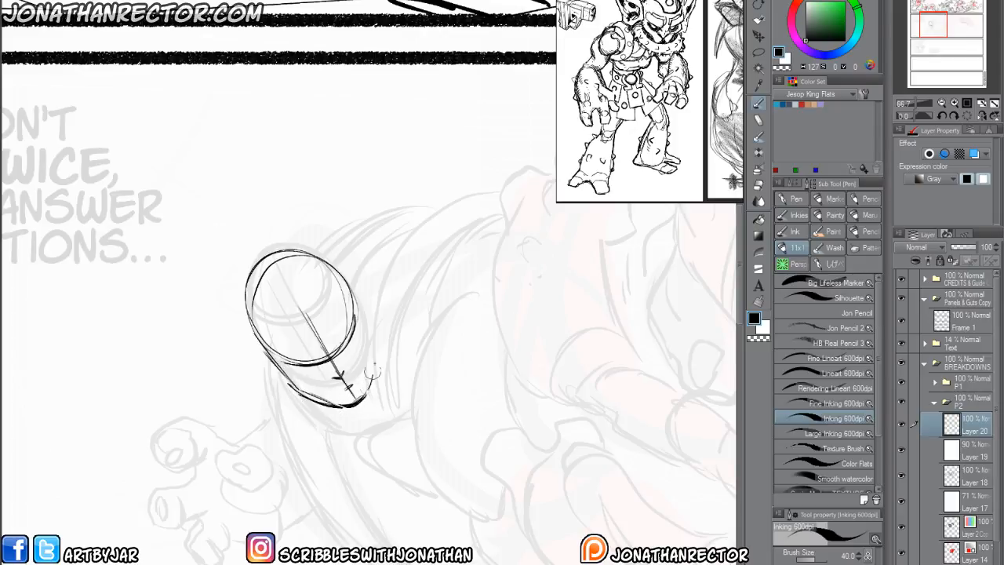
{"action": "mouse_move", "coordinate": [364, 397]}
{"action": "left_mouse_down"}
{"action": "mouse_move", "coordinate": [374, 345]}
{"action": "mouse_move", "coordinate": [350, 287]}
{"action": "left_mouse_up"}
{"action": "left_click_drag", "start_coordinate": [372, 340], "coordinate": [334, 270]}
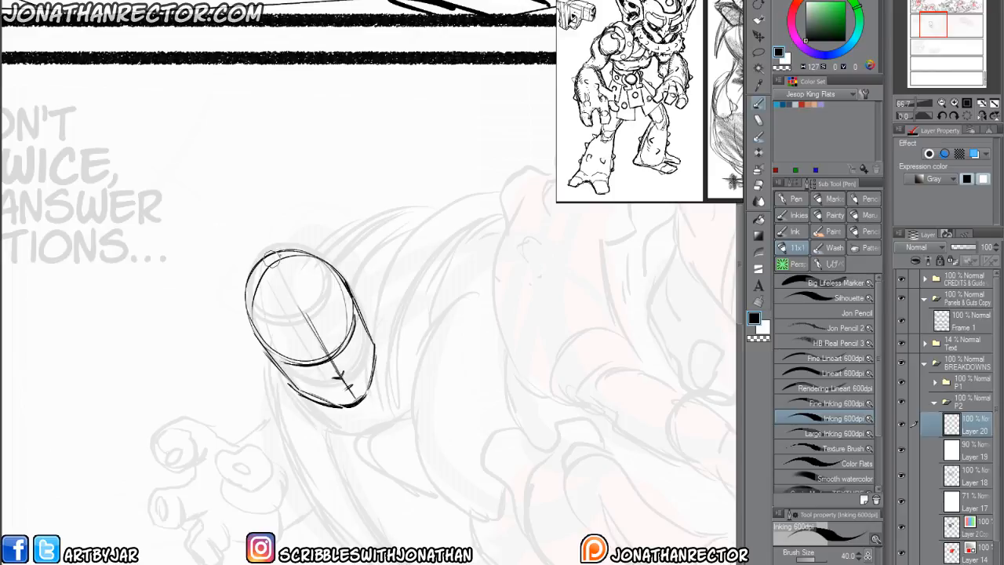
{"action": "mouse_move", "coordinate": [274, 260]}
{"action": "left_mouse_down"}
{"action": "mouse_move", "coordinate": [255, 301]}
{"action": "mouse_move", "coordinate": [289, 337]}
{"action": "mouse_move", "coordinate": [258, 315]}
{"action": "left_mouse_up"}
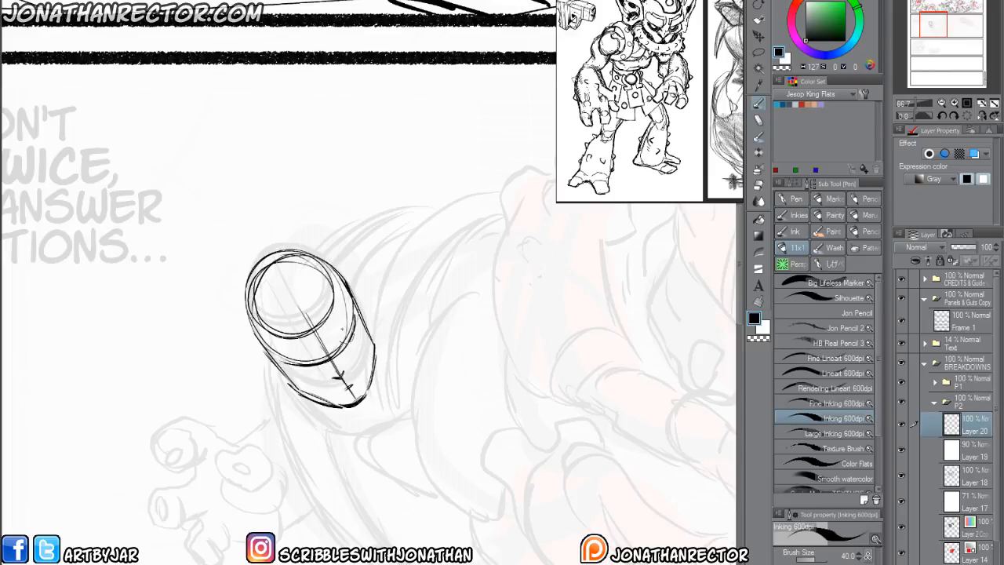
{"action": "left_click_drag", "start_coordinate": [354, 319], "coordinate": [306, 363]}
Add the jaw planes, neck line, both ears, a round nose and a gritted-teeth mouth to the head.
{"action": "mouse_move", "coordinate": [358, 398]}
{"action": "left_mouse_down"}
{"action": "mouse_move", "coordinate": [369, 385]}
{"action": "mouse_move", "coordinate": [359, 354]}
{"action": "left_mouse_up"}
{"action": "mouse_move", "coordinate": [314, 380]}
{"action": "left_mouse_down"}
{"action": "mouse_move", "coordinate": [327, 402]}
{"action": "mouse_move", "coordinate": [286, 368]}
{"action": "mouse_move", "coordinate": [313, 414]}
{"action": "left_mouse_up"}
{"action": "mouse_move", "coordinate": [277, 365]}
{"action": "left_mouse_down"}
{"action": "mouse_move", "coordinate": [334, 431]}
{"action": "mouse_move", "coordinate": [261, 346]}
{"action": "mouse_move", "coordinate": [272, 364]}
{"action": "left_mouse_up"}
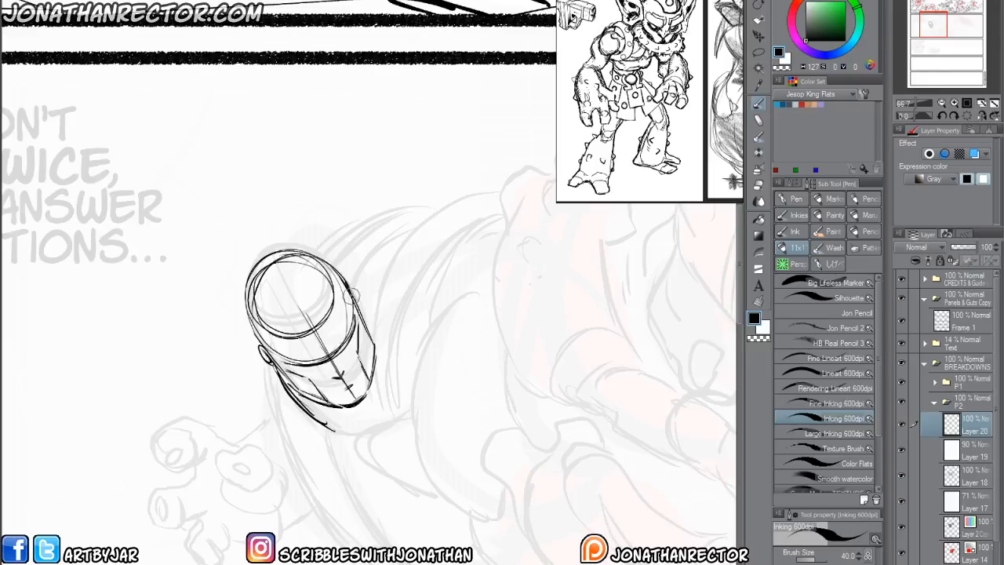
{"action": "left_click_drag", "start_coordinate": [352, 287], "coordinate": [359, 301]}
{"action": "left_click_drag", "start_coordinate": [326, 359], "coordinate": [342, 370]}
{"action": "mouse_move", "coordinate": [331, 378]}
{"action": "left_mouse_down"}
{"action": "mouse_move", "coordinate": [341, 372]}
{"action": "mouse_move", "coordinate": [312, 381]}
{"action": "mouse_move", "coordinate": [319, 394]}
{"action": "mouse_move", "coordinate": [307, 390]}
{"action": "mouse_move", "coordinate": [317, 398]}
{"action": "mouse_move", "coordinate": [352, 385]}
{"action": "mouse_move", "coordinate": [373, 366]}
{"action": "mouse_move", "coordinate": [368, 381]}
{"action": "left_mouse_up"}
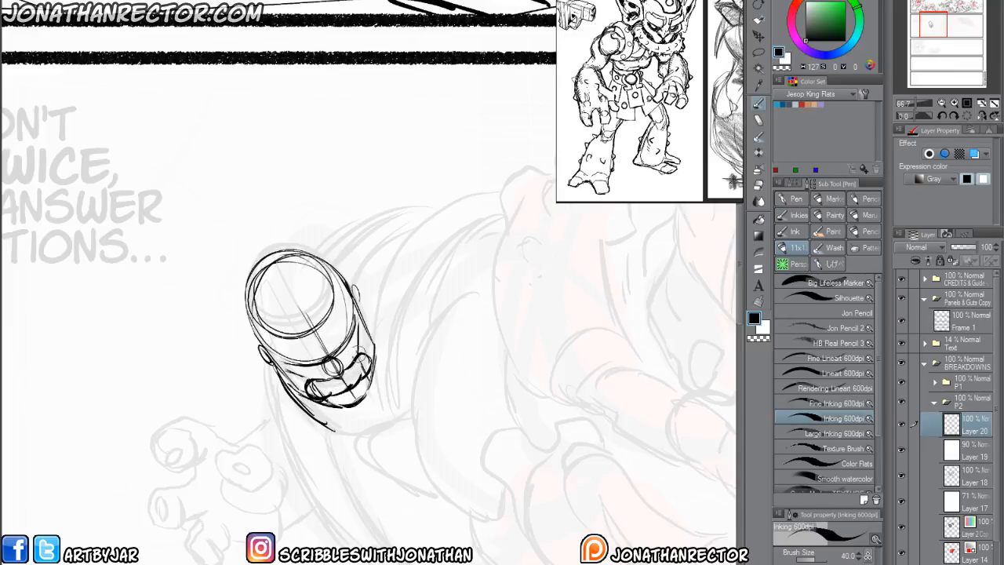
Draw the scowling eyes and heavy brow, add curved contour lines over the cranium, and thicken the jaw and neck outline.
{"action": "mouse_move", "coordinate": [306, 362]}
{"action": "left_mouse_down"}
{"action": "mouse_move", "coordinate": [342, 340]}
{"action": "mouse_move", "coordinate": [295, 357]}
{"action": "left_mouse_up"}
{"action": "mouse_move", "coordinate": [269, 336]}
{"action": "left_mouse_down"}
{"action": "mouse_move", "coordinate": [320, 334]}
{"action": "mouse_move", "coordinate": [337, 302]}
{"action": "left_mouse_up"}
{"action": "left_click_drag", "start_coordinate": [338, 302], "coordinate": [357, 321]}
{"action": "mouse_move", "coordinate": [291, 330]}
{"action": "left_mouse_down"}
{"action": "mouse_move", "coordinate": [308, 335]}
{"action": "mouse_move", "coordinate": [336, 317]}
{"action": "left_mouse_up"}
{"action": "mouse_move", "coordinate": [246, 284]}
{"action": "left_mouse_down"}
{"action": "mouse_move", "coordinate": [272, 328]}
{"action": "mouse_move", "coordinate": [264, 338]}
{"action": "mouse_move", "coordinate": [294, 326]}
{"action": "left_mouse_up"}
{"action": "left_click_drag", "start_coordinate": [279, 256], "coordinate": [276, 318]}
{"action": "mouse_move", "coordinate": [298, 252]}
{"action": "left_mouse_down"}
{"action": "mouse_move", "coordinate": [311, 322]}
{"action": "mouse_move", "coordinate": [330, 311]}
{"action": "left_mouse_up"}
{"action": "mouse_move", "coordinate": [330, 265]}
{"action": "left_mouse_down"}
{"action": "mouse_move", "coordinate": [349, 309]}
{"action": "mouse_move", "coordinate": [369, 322]}
{"action": "mouse_move", "coordinate": [370, 387]}
{"action": "mouse_move", "coordinate": [350, 411]}
{"action": "mouse_move", "coordinate": [312, 416]}
{"action": "mouse_move", "coordinate": [271, 361]}
{"action": "mouse_move", "coordinate": [322, 410]}
{"action": "left_mouse_up"}
{"action": "mouse_move", "coordinate": [280, 375]}
{"action": "left_mouse_down"}
{"action": "mouse_move", "coordinate": [344, 410]}
{"action": "mouse_move", "coordinate": [338, 428]}
{"action": "left_mouse_up"}
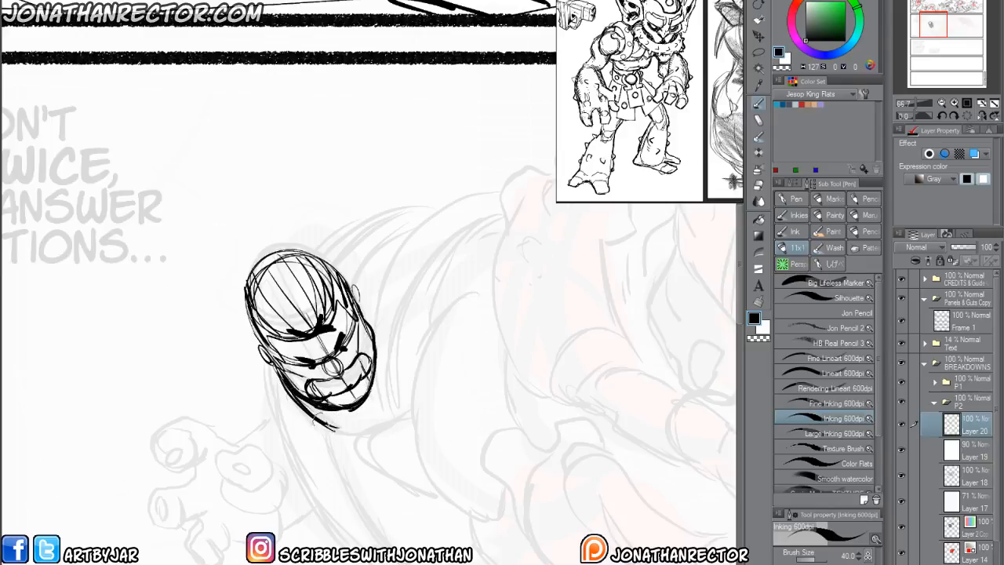
Erase the rough cylinder beneath the new head on Layer 18, and delete the 90% white overlay Layer 19.
{"action": "left_click", "coordinate": [971, 478]}
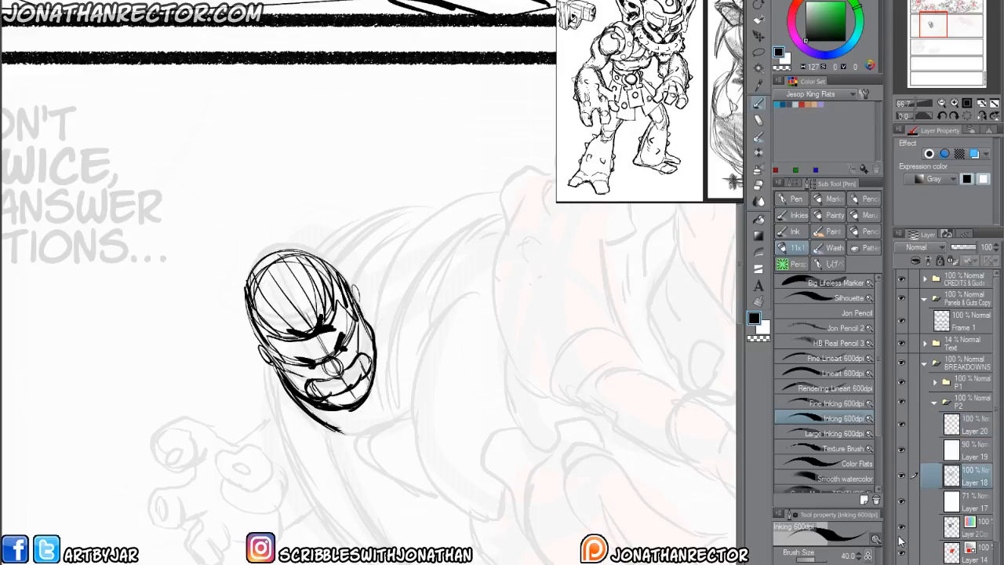
{"action": "key", "text": "e"}
{"action": "mouse_move", "coordinate": [259, 333]}
{"action": "left_mouse_down"}
{"action": "mouse_move", "coordinate": [283, 256]}
{"action": "mouse_move", "coordinate": [320, 262]}
{"action": "mouse_move", "coordinate": [351, 364]}
{"action": "mouse_move", "coordinate": [326, 373]}
{"action": "left_mouse_up"}
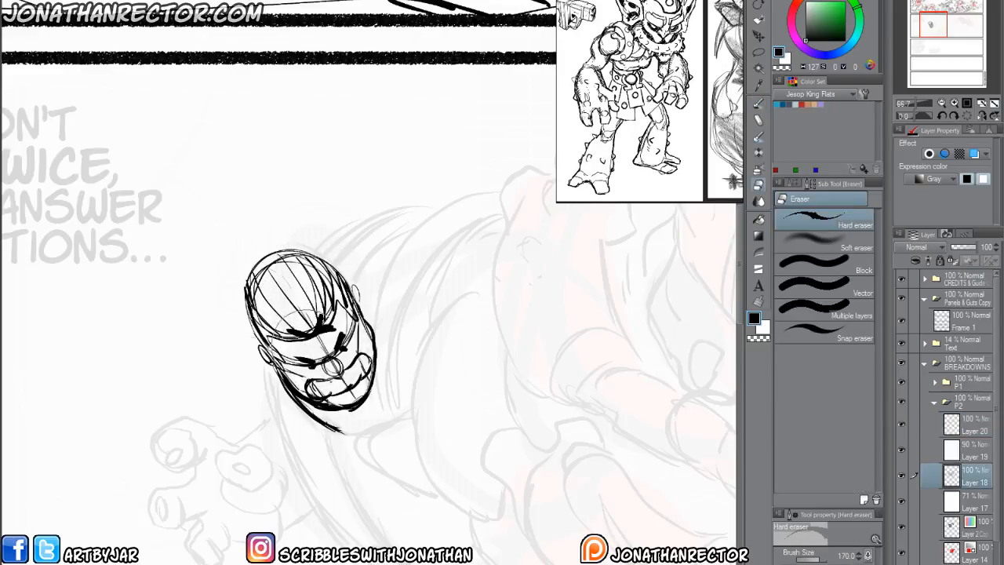
{"action": "left_click", "coordinate": [973, 452]}
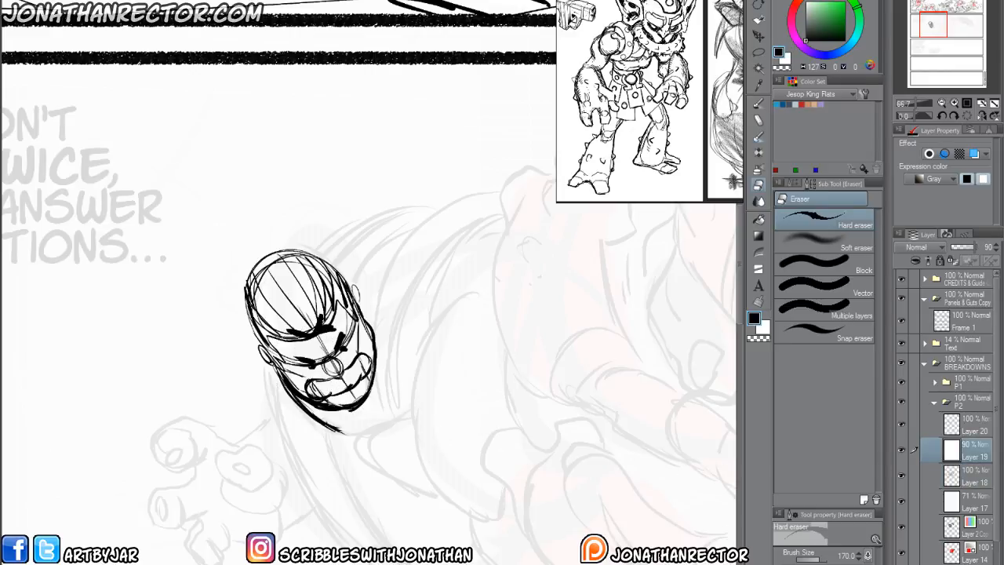
{"action": "key", "text": "Delete"}
{"action": "scroll", "coordinate": [408, 496], "scroll_direction": "down", "scroll_amount": 1}
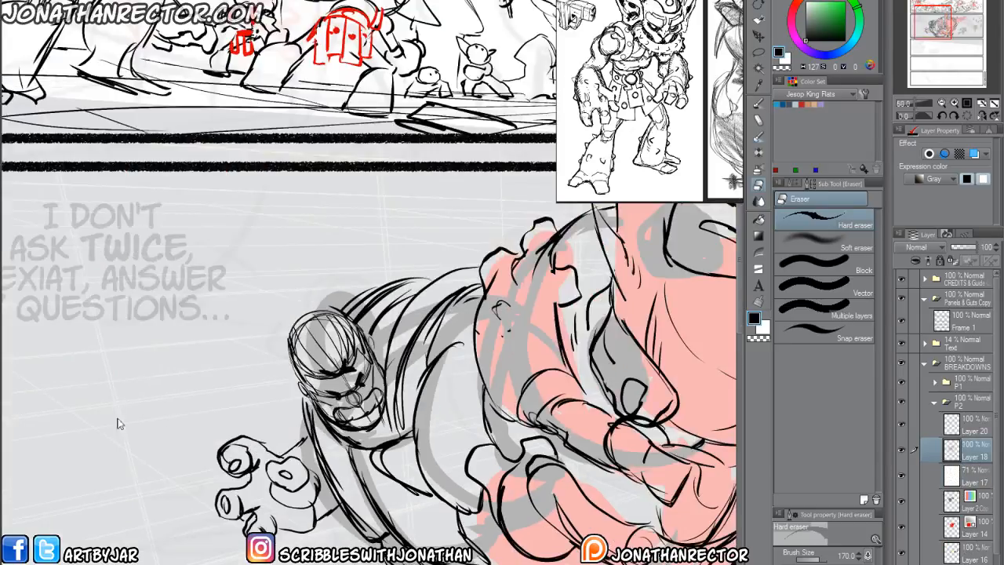
Transform the head on Layer 20, enlarging it slightly, adjusting its tilt and repositioning it on the gripping figure's shoulders.
{"action": "scroll", "coordinate": [134, 455], "scroll_direction": "down", "scroll_amount": 1}
{"action": "mouse_move", "coordinate": [181, 493]}
{"action": "left_mouse_down"}
{"action": "mouse_move", "coordinate": [168, 437]}
{"action": "mouse_move", "coordinate": [152, 443]}
{"action": "mouse_move", "coordinate": [174, 466]}
{"action": "left_mouse_up"}
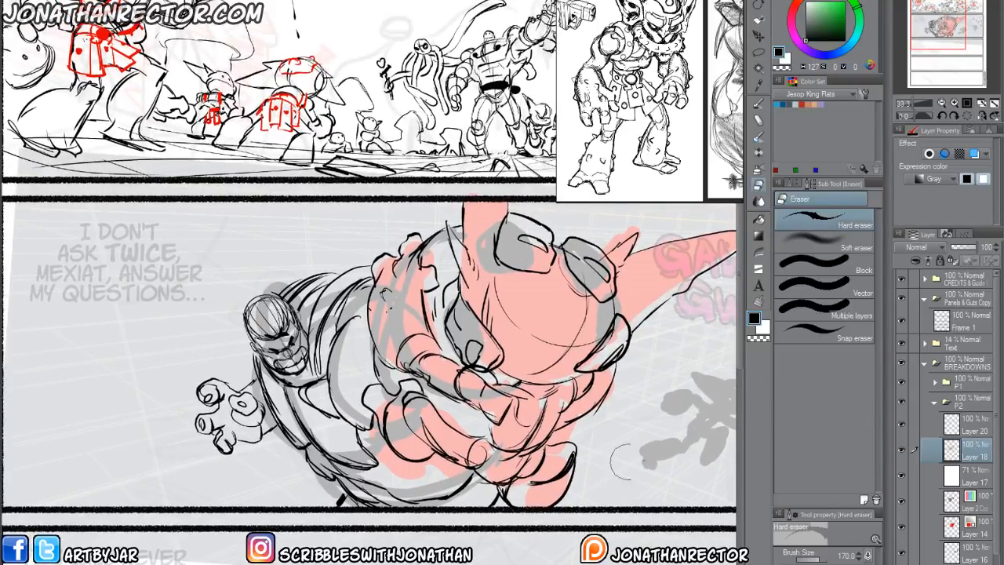
{"action": "left_click", "coordinate": [965, 428]}
{"action": "key", "text": "ctrl+t"}
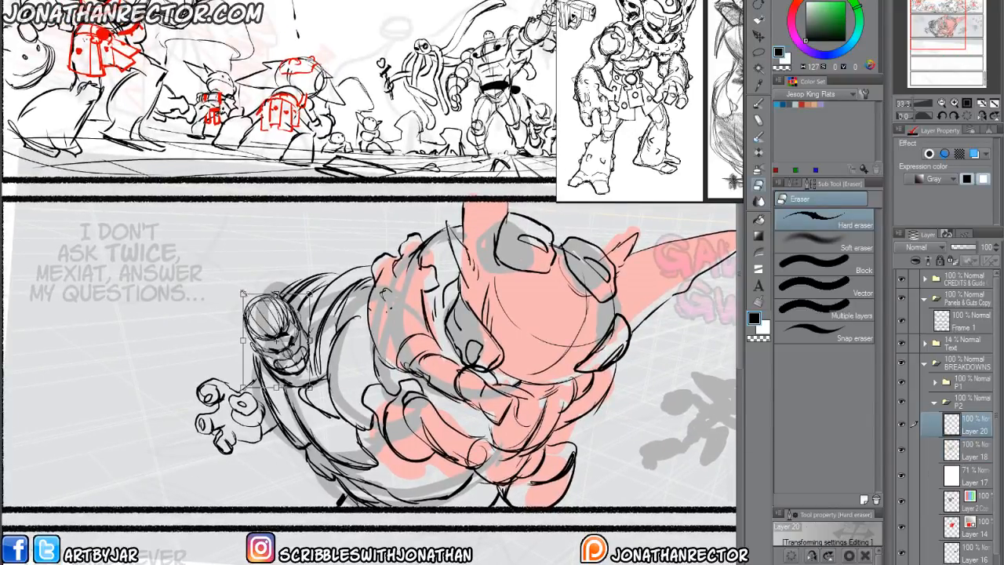
{"action": "left_click_drag", "start_coordinate": [243, 293], "coordinate": [229, 278]}
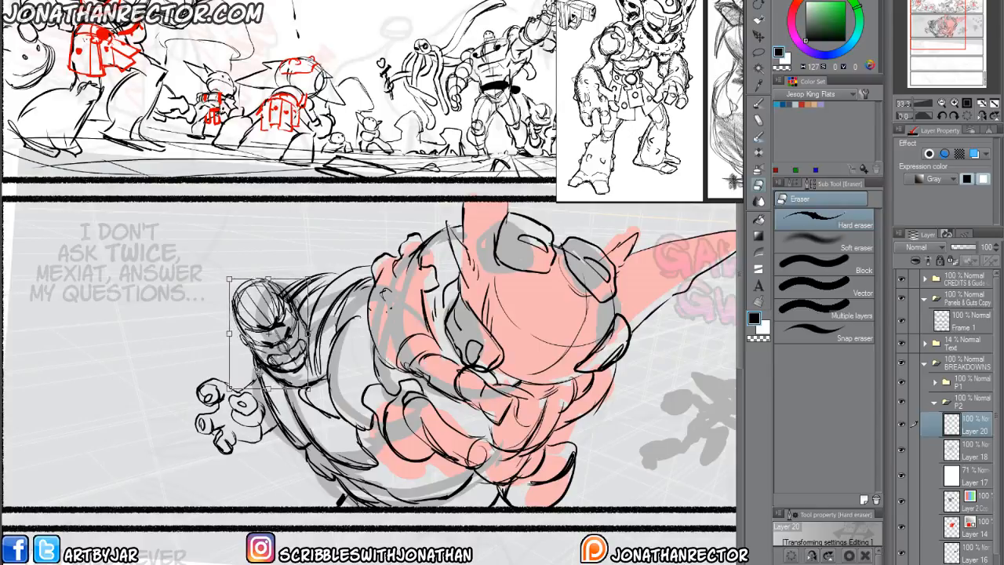
{"action": "mouse_move", "coordinate": [259, 369]}
{"action": "left_mouse_down"}
{"action": "mouse_move", "coordinate": [264, 404]}
{"action": "mouse_move", "coordinate": [265, 394]}
{"action": "left_mouse_up"}
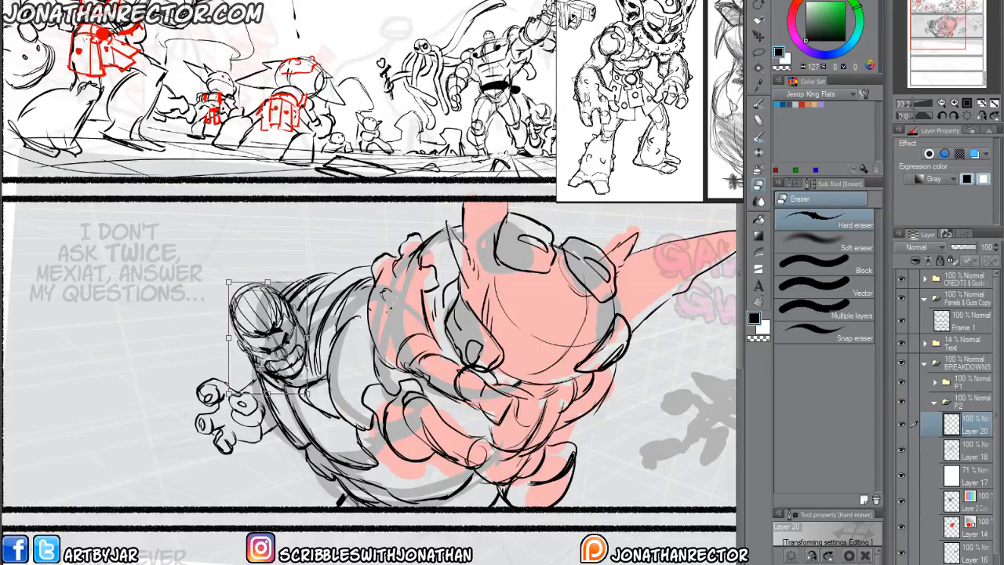
{"action": "left_click_drag", "start_coordinate": [308, 337], "coordinate": [321, 342]}
{"action": "left_click_drag", "start_coordinate": [204, 353], "coordinate": [195, 344]}
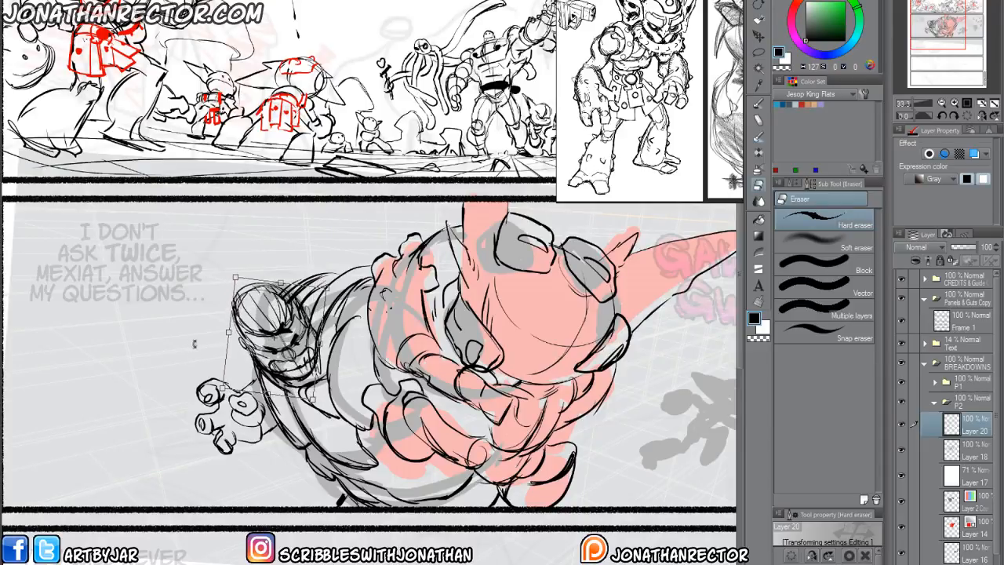
{"action": "left_click_drag", "start_coordinate": [272, 358], "coordinate": [264, 351]}
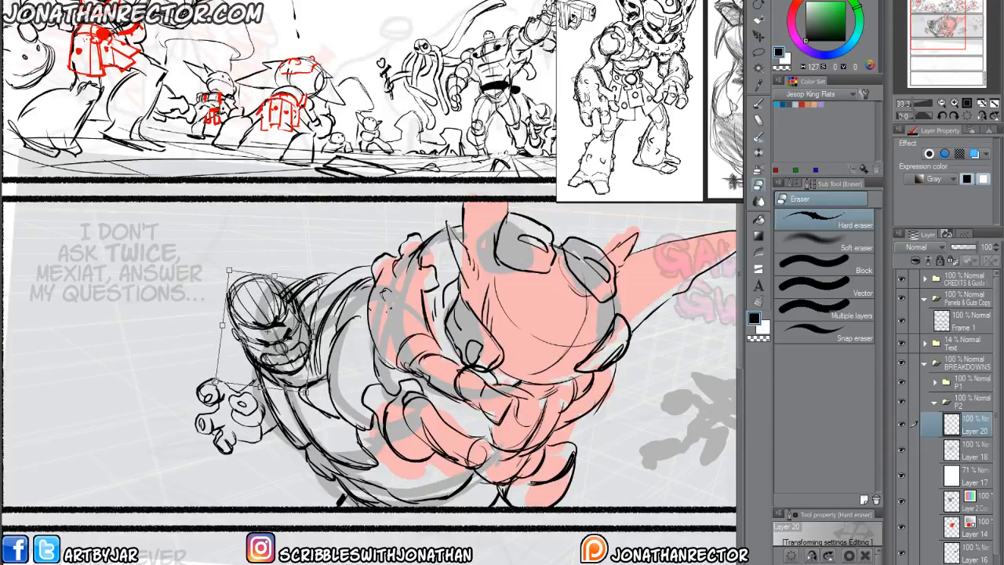
{"action": "left_click_drag", "start_coordinate": [215, 383], "coordinate": [220, 377]}
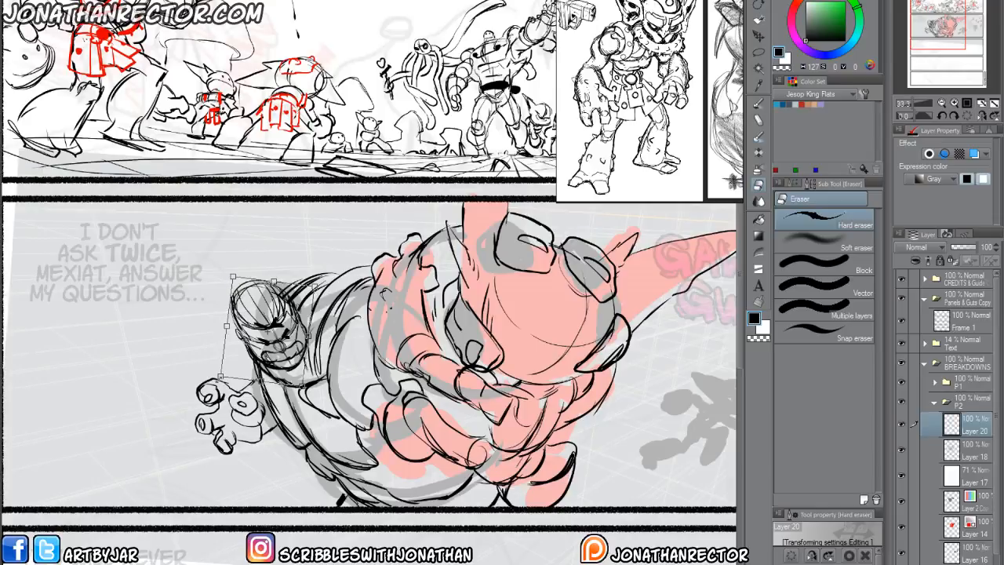
{"action": "key", "text": "Return"}
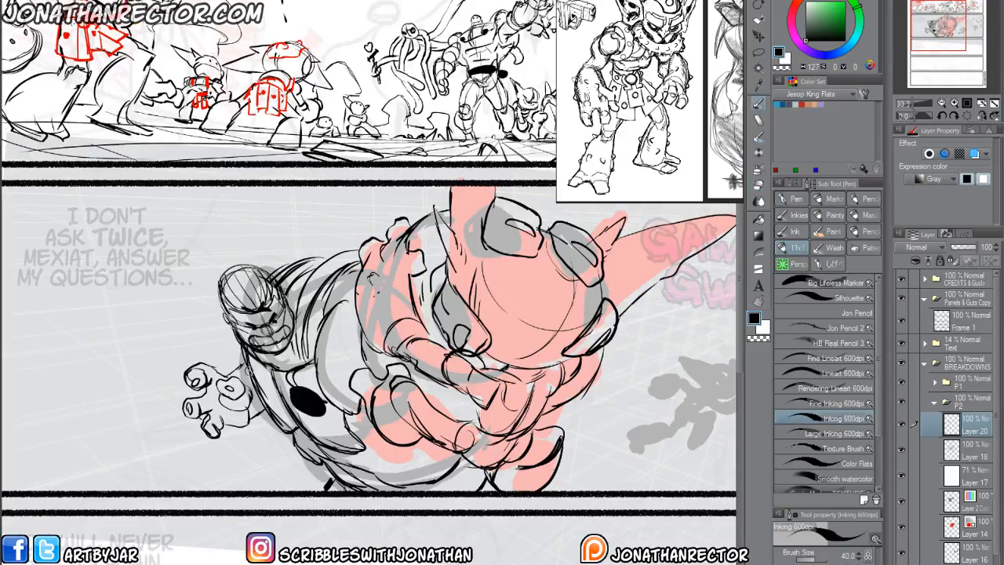
Fill solid black shapes on the gripping figure's chest and far-left torso edge, and at its lower body along the panel's bottom border.
{"action": "left_click_drag", "start_coordinate": [259, 388], "coordinate": [235, 356]}
{"action": "left_click_drag", "start_coordinate": [301, 391], "coordinate": [290, 368]}
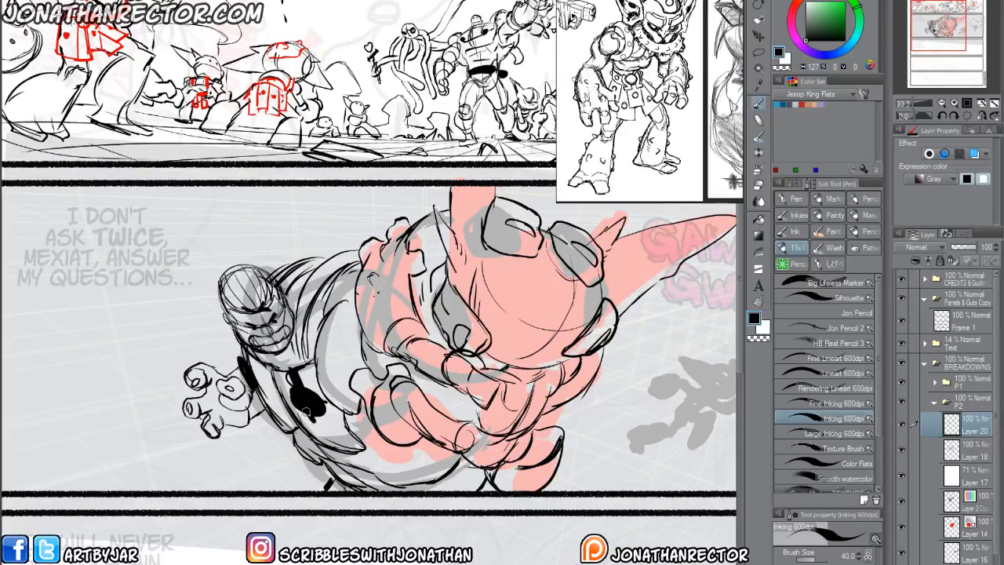
{"action": "mouse_move", "coordinate": [306, 411]}
{"action": "left_mouse_down"}
{"action": "mouse_move", "coordinate": [312, 423]}
{"action": "mouse_move", "coordinate": [265, 399]}
{"action": "left_mouse_up"}
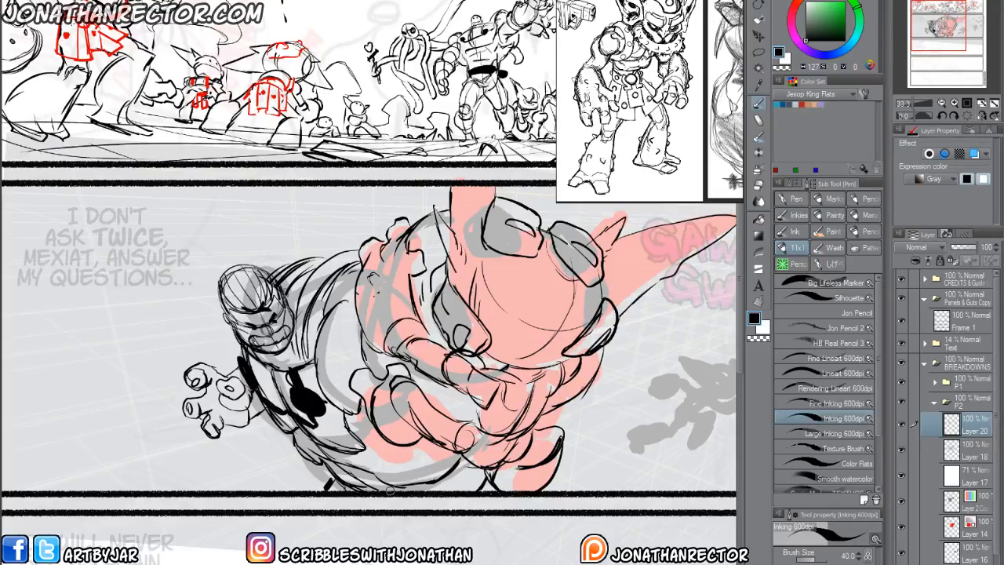
{"action": "mouse_move", "coordinate": [471, 463]}
{"action": "left_mouse_down"}
{"action": "mouse_move", "coordinate": [436, 490]}
{"action": "mouse_move", "coordinate": [452, 496]}
{"action": "left_mouse_up"}
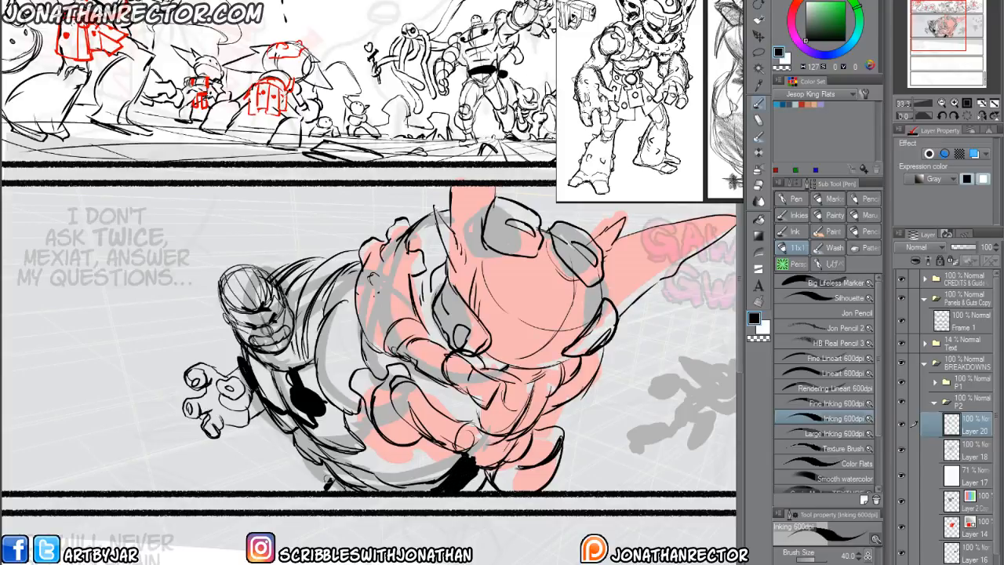
{"action": "left_click_drag", "start_coordinate": [346, 485], "coordinate": [333, 488]}
{"action": "mouse_move", "coordinate": [352, 287]}
{"action": "left_mouse_down"}
{"action": "mouse_move", "coordinate": [349, 318]}
{"action": "mouse_move", "coordinate": [315, 308]}
{"action": "left_mouse_up"}
Add a new layer above the head's Layer 20 for the small goblin silhouettes beside the large figures.
{"action": "left_click_drag", "start_coordinate": [490, 455], "coordinate": [314, 459]}
{"action": "key", "text": "ctrl+shift+n"}
{"action": "left_click_drag", "start_coordinate": [504, 411], "coordinate": [541, 333]}
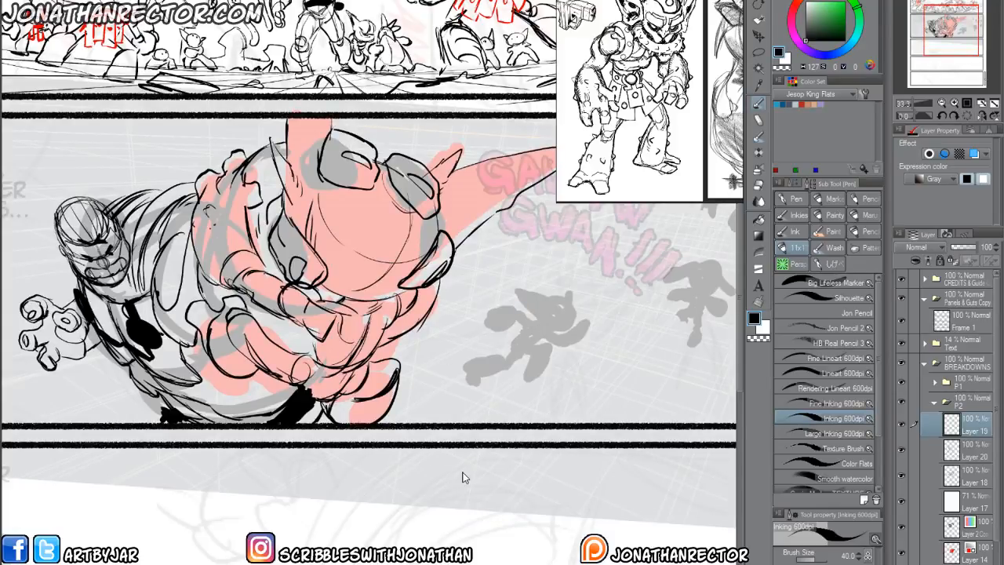
Sketch the nearest running goblin's head, face, torso, forward arm and legs over its gray silhouette in panel 2.
{"action": "scroll", "coordinate": [454, 444], "scroll_direction": "up", "scroll_amount": 1}
{"action": "left_click_drag", "start_coordinate": [480, 420], "coordinate": [337, 550]}
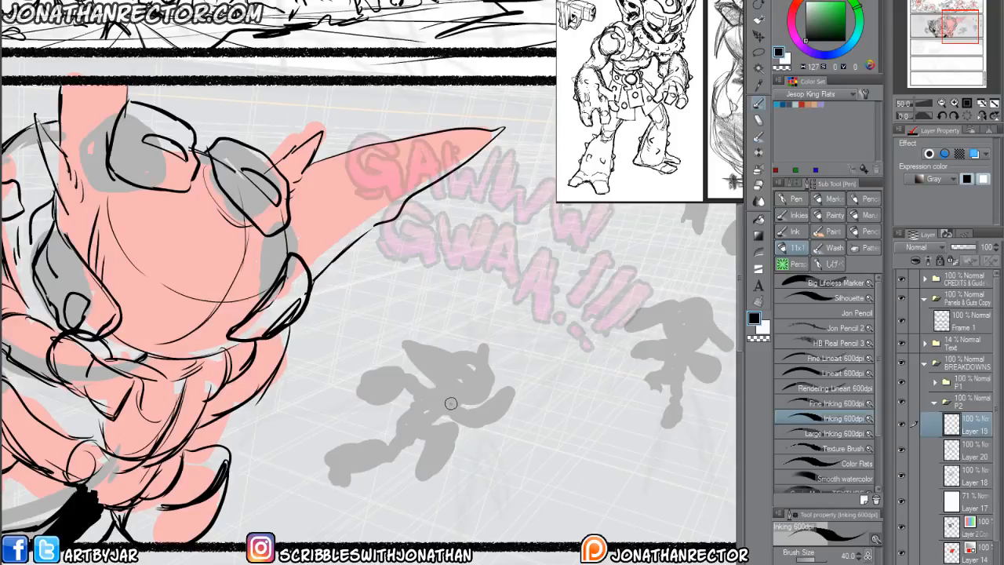
{"action": "mouse_move", "coordinate": [448, 394]}
{"action": "left_mouse_down"}
{"action": "mouse_move", "coordinate": [463, 424]}
{"action": "mouse_move", "coordinate": [446, 413]}
{"action": "mouse_move", "coordinate": [464, 409]}
{"action": "mouse_move", "coordinate": [476, 425]}
{"action": "mouse_move", "coordinate": [468, 427]}
{"action": "mouse_move", "coordinate": [468, 407]}
{"action": "mouse_move", "coordinate": [491, 391]}
{"action": "mouse_move", "coordinate": [505, 399]}
{"action": "mouse_move", "coordinate": [472, 431]}
{"action": "mouse_move", "coordinate": [500, 397]}
{"action": "mouse_move", "coordinate": [514, 404]}
{"action": "mouse_move", "coordinate": [500, 404]}
{"action": "mouse_move", "coordinate": [508, 392]}
{"action": "mouse_move", "coordinate": [506, 405]}
{"action": "mouse_move", "coordinate": [489, 393]}
{"action": "mouse_move", "coordinate": [511, 382]}
{"action": "mouse_move", "coordinate": [519, 393]}
{"action": "mouse_move", "coordinate": [511, 385]}
{"action": "mouse_move", "coordinate": [486, 396]}
{"action": "mouse_move", "coordinate": [467, 411]}
{"action": "mouse_move", "coordinate": [477, 429]}
{"action": "mouse_move", "coordinate": [467, 432]}
{"action": "mouse_move", "coordinate": [441, 403]}
{"action": "mouse_move", "coordinate": [457, 408]}
{"action": "mouse_move", "coordinate": [430, 391]}
{"action": "mouse_move", "coordinate": [441, 387]}
{"action": "mouse_move", "coordinate": [419, 396]}
{"action": "mouse_move", "coordinate": [416, 424]}
{"action": "mouse_move", "coordinate": [406, 421]}
{"action": "mouse_move", "coordinate": [447, 435]}
{"action": "mouse_move", "coordinate": [407, 424]}
{"action": "mouse_move", "coordinate": [443, 437]}
{"action": "mouse_move", "coordinate": [461, 430]}
{"action": "mouse_move", "coordinate": [432, 474]}
{"action": "left_mouse_up"}
{"action": "key", "text": "e"}
{"action": "key", "text": "p"}
{"action": "mouse_move", "coordinate": [423, 441]}
{"action": "left_mouse_down"}
{"action": "mouse_move", "coordinate": [430, 479]}
{"action": "mouse_move", "coordinate": [419, 477]}
{"action": "left_mouse_up"}
{"action": "mouse_move", "coordinate": [420, 439]}
{"action": "left_mouse_down"}
{"action": "mouse_move", "coordinate": [430, 480]}
{"action": "mouse_move", "coordinate": [452, 475]}
{"action": "left_mouse_up"}
{"action": "mouse_move", "coordinate": [417, 432]}
{"action": "left_mouse_down"}
{"action": "mouse_move", "coordinate": [367, 424]}
{"action": "mouse_move", "coordinate": [389, 439]}
{"action": "mouse_move", "coordinate": [356, 458]}
{"action": "mouse_move", "coordinate": [350, 447]}
{"action": "mouse_move", "coordinate": [335, 471]}
{"action": "mouse_move", "coordinate": [343, 476]}
{"action": "mouse_move", "coordinate": [329, 472]}
{"action": "mouse_move", "coordinate": [333, 451]}
{"action": "mouse_move", "coordinate": [323, 457]}
{"action": "mouse_move", "coordinate": [366, 436]}
{"action": "left_mouse_up"}
{"action": "mouse_move", "coordinate": [436, 388]}
{"action": "left_mouse_down"}
{"action": "mouse_move", "coordinate": [465, 400]}
{"action": "mouse_move", "coordinate": [445, 374]}
{"action": "mouse_move", "coordinate": [456, 359]}
{"action": "mouse_move", "coordinate": [482, 398]}
{"action": "mouse_move", "coordinate": [444, 371]}
{"action": "mouse_move", "coordinate": [460, 400]}
{"action": "mouse_move", "coordinate": [470, 403]}
{"action": "mouse_move", "coordinate": [438, 352]}
{"action": "mouse_move", "coordinate": [445, 356]}
{"action": "mouse_move", "coordinate": [445, 380]}
{"action": "mouse_move", "coordinate": [427, 368]}
{"action": "mouse_move", "coordinate": [445, 348]}
{"action": "mouse_move", "coordinate": [483, 348]}
{"action": "mouse_move", "coordinate": [487, 376]}
{"action": "mouse_move", "coordinate": [470, 375]}
{"action": "mouse_move", "coordinate": [482, 353]}
{"action": "mouse_move", "coordinate": [475, 389]}
{"action": "left_mouse_up"}
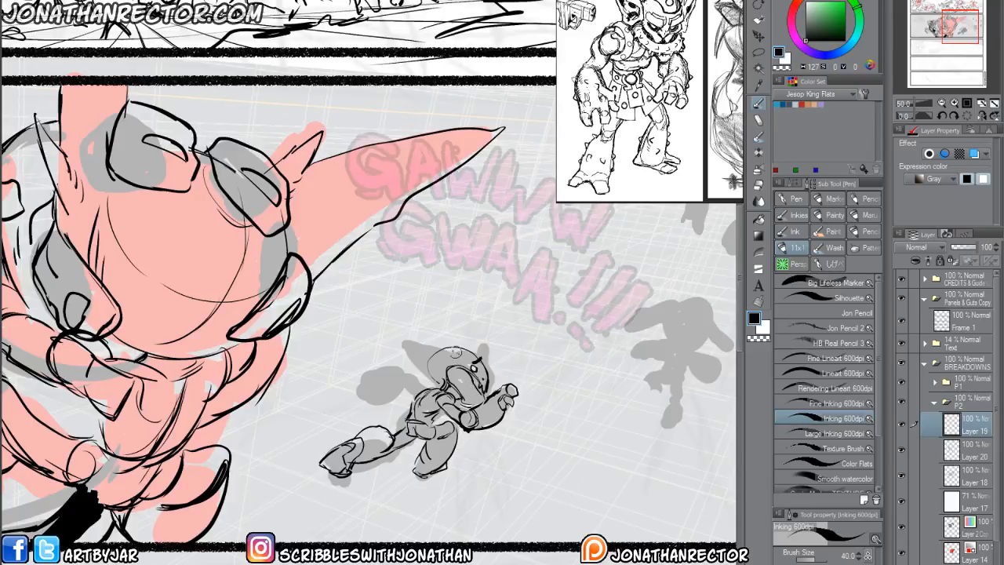
Add the pointed ears to the nearest running goblin, clean up its head outline, and draw its trailing arm and fist.
{"action": "mouse_move", "coordinate": [462, 351]}
{"action": "left_mouse_down"}
{"action": "mouse_move", "coordinate": [399, 348]}
{"action": "mouse_move", "coordinate": [444, 377]}
{"action": "left_mouse_up"}
{"action": "key", "text": "e"}
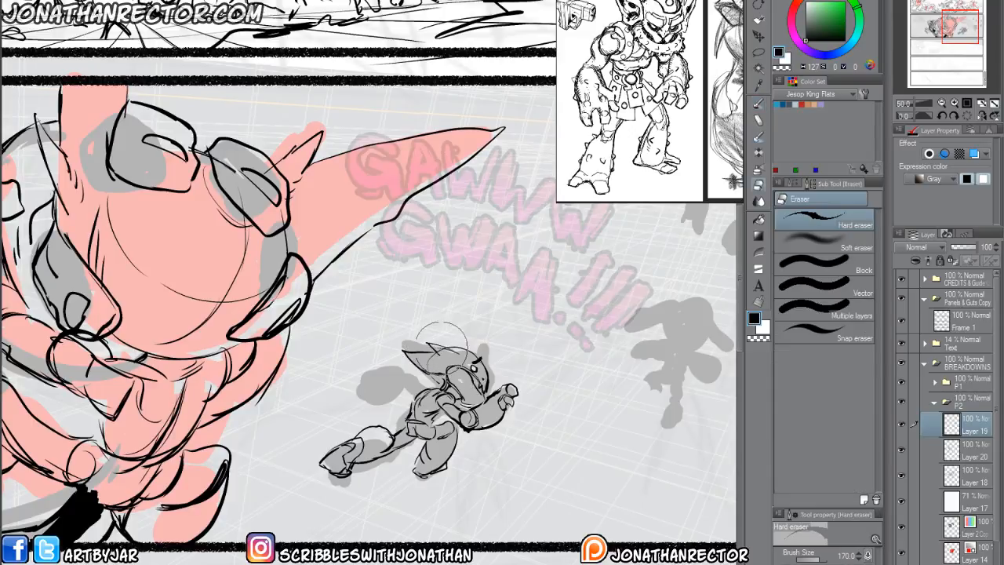
{"action": "key", "text": "p"}
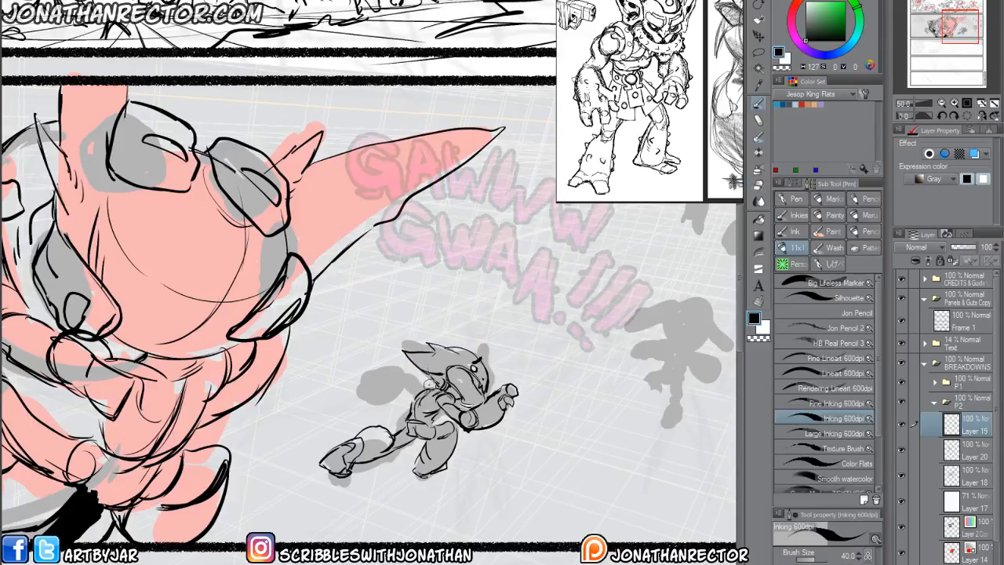
{"action": "left_click_drag", "start_coordinate": [433, 374], "coordinate": [423, 387]}
{"action": "mouse_move", "coordinate": [392, 365]}
{"action": "left_mouse_down"}
{"action": "mouse_move", "coordinate": [399, 394]}
{"action": "mouse_move", "coordinate": [374, 381]}
{"action": "mouse_move", "coordinate": [394, 402]}
{"action": "mouse_move", "coordinate": [374, 394]}
{"action": "left_mouse_up"}
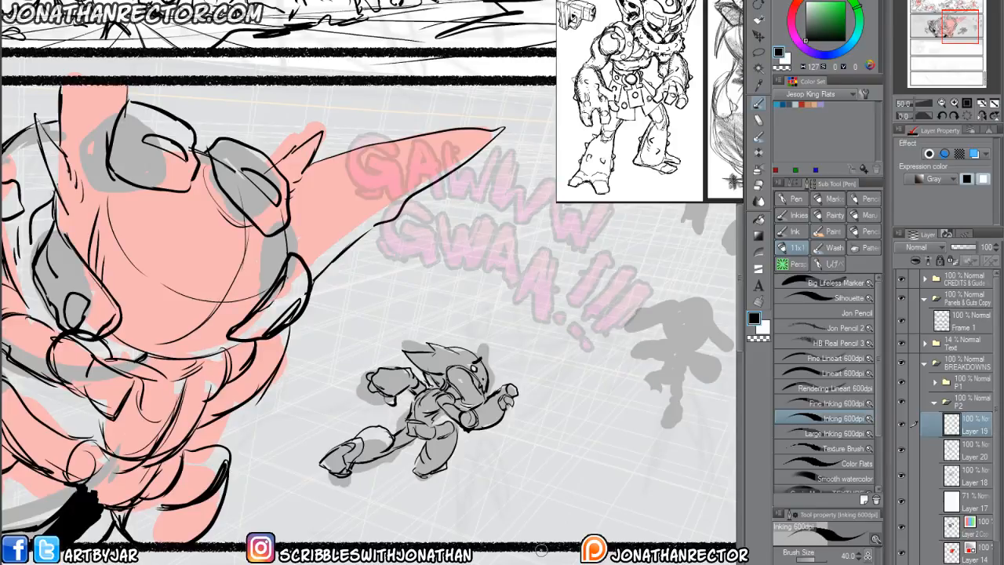
Sketch the second running goblin's round head, torso and bent arms over the silhouette farther back in panel 2.
{"action": "left_click_drag", "start_coordinate": [481, 429], "coordinate": [331, 433]}
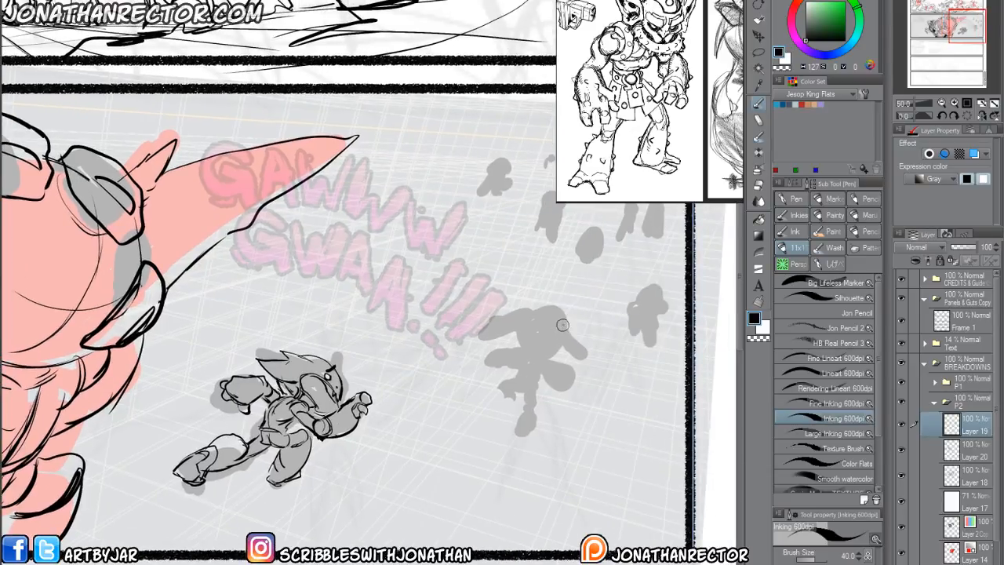
{"action": "mouse_move", "coordinate": [563, 324]}
{"action": "left_mouse_down"}
{"action": "mouse_move", "coordinate": [528, 314]}
{"action": "mouse_move", "coordinate": [565, 328]}
{"action": "mouse_move", "coordinate": [524, 322]}
{"action": "mouse_move", "coordinate": [521, 335]}
{"action": "left_mouse_up"}
{"action": "mouse_move", "coordinate": [553, 306]}
{"action": "left_mouse_down"}
{"action": "mouse_move", "coordinate": [553, 353]}
{"action": "mouse_move", "coordinate": [517, 341]}
{"action": "mouse_move", "coordinate": [537, 302]}
{"action": "mouse_move", "coordinate": [534, 355]}
{"action": "mouse_move", "coordinate": [537, 319]}
{"action": "mouse_move", "coordinate": [552, 312]}
{"action": "mouse_move", "coordinate": [529, 355]}
{"action": "mouse_move", "coordinate": [535, 372]}
{"action": "mouse_move", "coordinate": [517, 368]}
{"action": "mouse_move", "coordinate": [533, 364]}
{"action": "mouse_move", "coordinate": [520, 364]}
{"action": "mouse_move", "coordinate": [509, 388]}
{"action": "left_mouse_up"}
{"action": "mouse_move", "coordinate": [517, 375]}
{"action": "left_mouse_down"}
{"action": "mouse_move", "coordinate": [511, 359]}
{"action": "mouse_move", "coordinate": [579, 381]}
{"action": "mouse_move", "coordinate": [549, 392]}
{"action": "mouse_move", "coordinate": [569, 377]}
{"action": "mouse_move", "coordinate": [544, 376]}
{"action": "left_mouse_up"}
{"action": "mouse_move", "coordinate": [554, 357]}
{"action": "left_mouse_down"}
{"action": "mouse_move", "coordinate": [535, 372]}
{"action": "mouse_move", "coordinate": [514, 351]}
{"action": "mouse_move", "coordinate": [480, 355]}
{"action": "mouse_move", "coordinate": [502, 370]}
{"action": "mouse_move", "coordinate": [508, 361]}
{"action": "left_mouse_up"}
{"action": "mouse_move", "coordinate": [508, 348]}
{"action": "left_mouse_down"}
{"action": "mouse_move", "coordinate": [506, 365]}
{"action": "mouse_move", "coordinate": [521, 358]}
{"action": "left_mouse_up"}
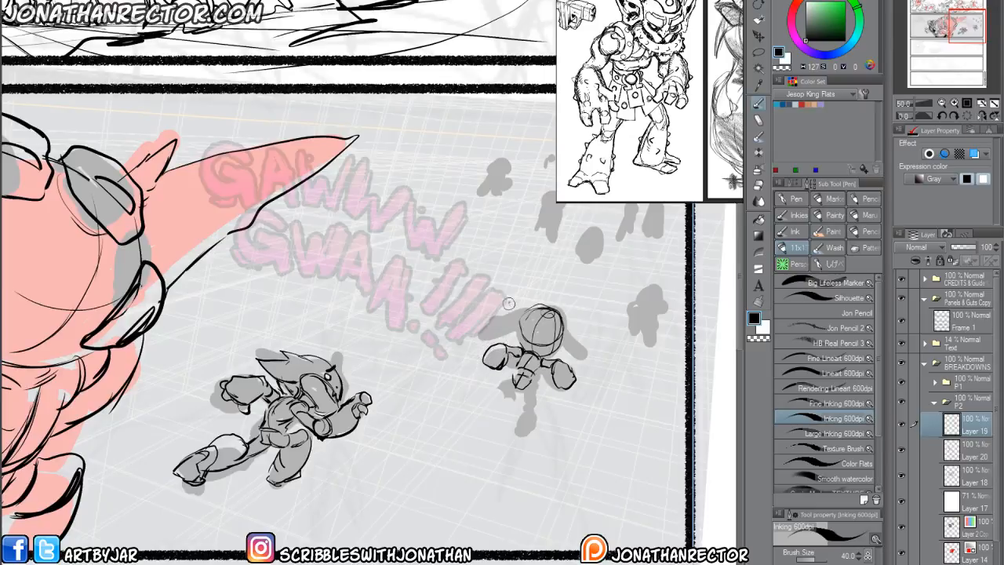
Refine the second goblin's hands, then draw its planted leg and raised leg.
{"action": "left_click_drag", "start_coordinate": [579, 378], "coordinate": [554, 395]}
{"action": "left_click_drag", "start_coordinate": [558, 369], "coordinate": [548, 375]}
{"action": "mouse_move", "coordinate": [480, 352]}
{"action": "left_mouse_down"}
{"action": "mouse_move", "coordinate": [488, 369]}
{"action": "mouse_move", "coordinate": [504, 362]}
{"action": "mouse_move", "coordinate": [520, 409]}
{"action": "mouse_move", "coordinate": [530, 406]}
{"action": "mouse_move", "coordinate": [511, 422]}
{"action": "mouse_move", "coordinate": [522, 437]}
{"action": "mouse_move", "coordinate": [504, 434]}
{"action": "left_mouse_up"}
{"action": "left_click_drag", "start_coordinate": [504, 435], "coordinate": [533, 422]}
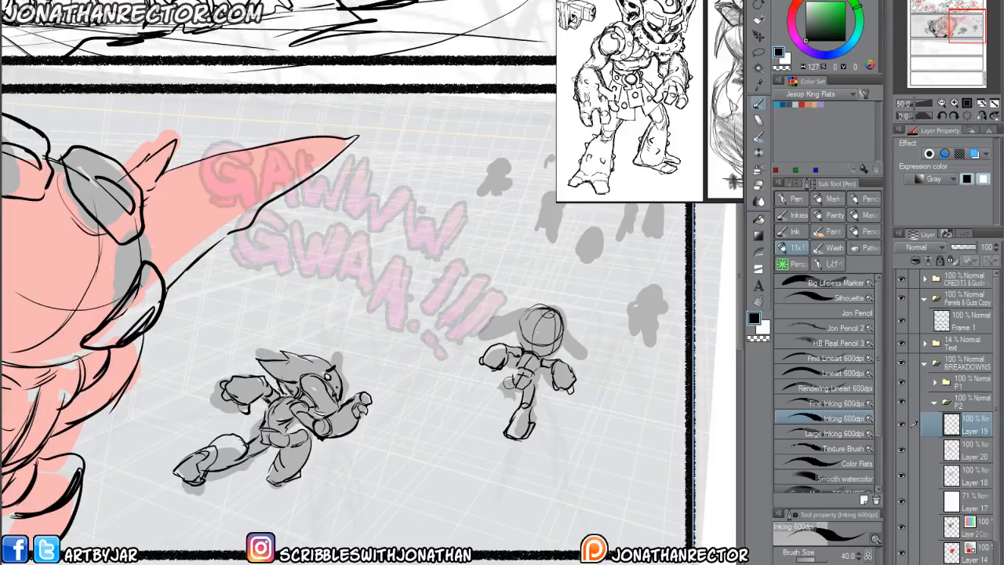
{"action": "mouse_move", "coordinate": [513, 380]}
{"action": "left_mouse_down"}
{"action": "mouse_move", "coordinate": [503, 399]}
{"action": "mouse_move", "coordinate": [491, 384]}
{"action": "mouse_move", "coordinate": [514, 397]}
{"action": "mouse_move", "coordinate": [493, 388]}
{"action": "mouse_move", "coordinate": [506, 402]}
{"action": "mouse_move", "coordinate": [492, 399]}
{"action": "left_mouse_up"}
{"action": "left_click_drag", "start_coordinate": [495, 373], "coordinate": [507, 408]}
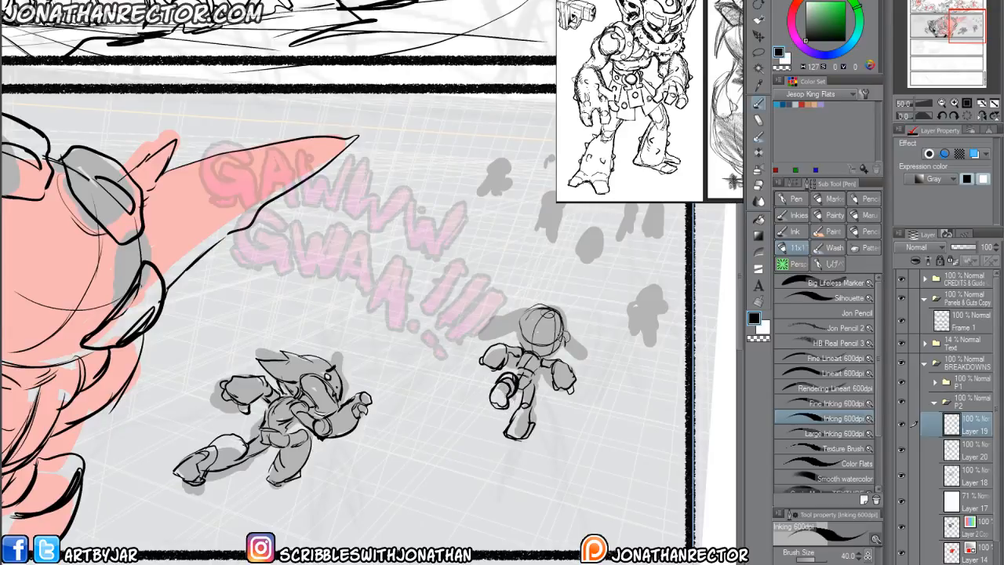
Draw the second goblin's two long pointed ears and clean up the outline of its head.
{"action": "left_click_drag", "start_coordinate": [565, 339], "coordinate": [552, 358]}
{"action": "mouse_move", "coordinate": [518, 327]}
{"action": "left_mouse_down"}
{"action": "mouse_move", "coordinate": [521, 349]}
{"action": "mouse_move", "coordinate": [581, 350]}
{"action": "mouse_move", "coordinate": [588, 372]}
{"action": "left_mouse_up"}
{"action": "key", "text": "e"}
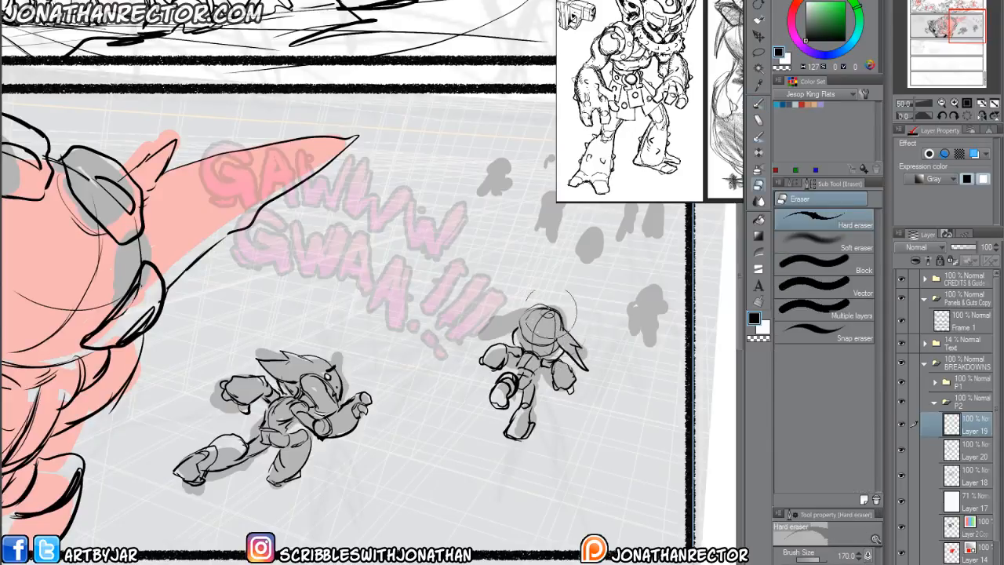
{"action": "key", "text": "p"}
{"action": "mouse_move", "coordinate": [527, 306]}
{"action": "left_mouse_down"}
{"action": "mouse_move", "coordinate": [476, 342]}
{"action": "mouse_move", "coordinate": [484, 344]}
{"action": "left_mouse_up"}
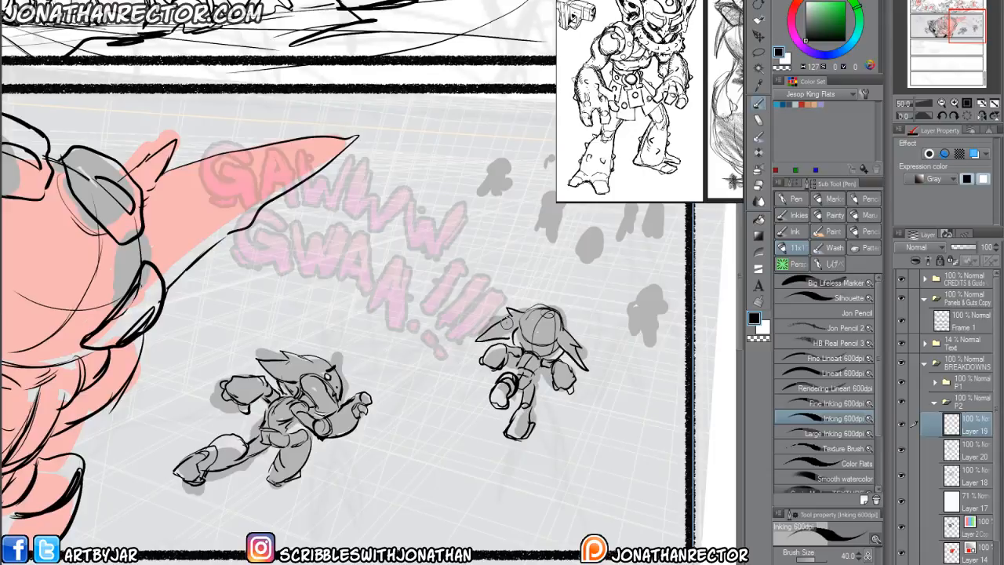
Sketch simplified lines for the small distant goblins over the remaining gray silhouettes in panel 2's far background.
{"action": "left_click_drag", "start_coordinate": [428, 459], "coordinate": [330, 559]}
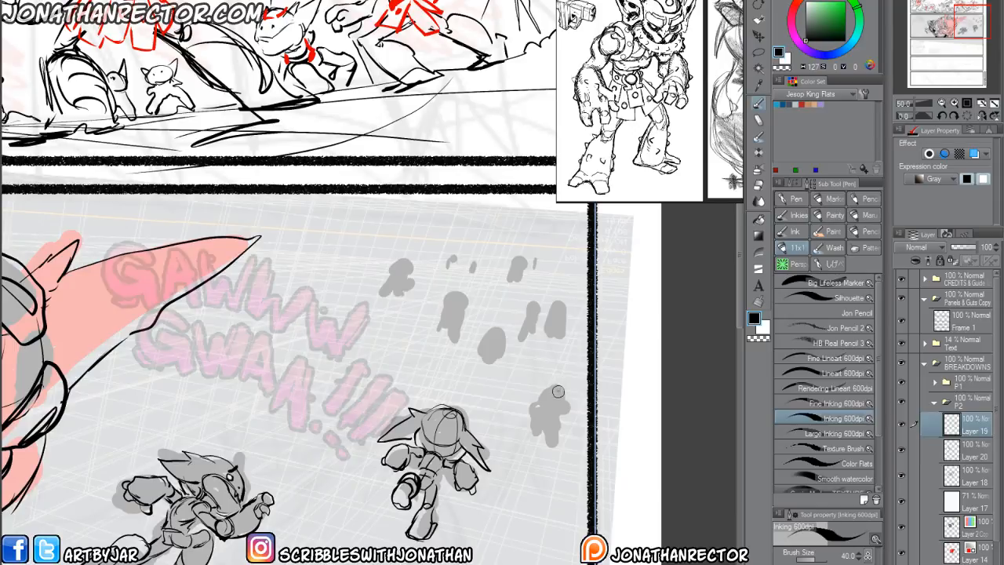
{"action": "left_click_drag", "start_coordinate": [560, 401], "coordinate": [530, 390]}
{"action": "left_click_drag", "start_coordinate": [531, 391], "coordinate": [569, 380]}
{"action": "mouse_move", "coordinate": [570, 380]}
{"action": "left_mouse_down"}
{"action": "mouse_move", "coordinate": [567, 397]}
{"action": "mouse_move", "coordinate": [529, 390]}
{"action": "mouse_move", "coordinate": [557, 413]}
{"action": "mouse_move", "coordinate": [539, 413]}
{"action": "mouse_move", "coordinate": [575, 407]}
{"action": "mouse_move", "coordinate": [538, 431]}
{"action": "mouse_move", "coordinate": [522, 427]}
{"action": "mouse_move", "coordinate": [530, 411]}
{"action": "mouse_move", "coordinate": [561, 419]}
{"action": "mouse_move", "coordinate": [549, 428]}
{"action": "left_mouse_up"}
{"action": "mouse_move", "coordinate": [489, 331]}
{"action": "left_mouse_down"}
{"action": "mouse_move", "coordinate": [509, 333]}
{"action": "mouse_move", "coordinate": [483, 329]}
{"action": "mouse_move", "coordinate": [499, 337]}
{"action": "mouse_move", "coordinate": [488, 339]}
{"action": "mouse_move", "coordinate": [480, 367]}
{"action": "mouse_move", "coordinate": [507, 340]}
{"action": "left_mouse_up"}
{"action": "mouse_move", "coordinate": [453, 302]}
{"action": "left_mouse_down"}
{"action": "mouse_move", "coordinate": [463, 292]}
{"action": "mouse_move", "coordinate": [469, 308]}
{"action": "mouse_move", "coordinate": [440, 318]}
{"action": "mouse_move", "coordinate": [407, 267]}
{"action": "mouse_move", "coordinate": [392, 274]}
{"action": "mouse_move", "coordinate": [402, 289]}
{"action": "mouse_move", "coordinate": [390, 275]}
{"action": "left_mouse_up"}
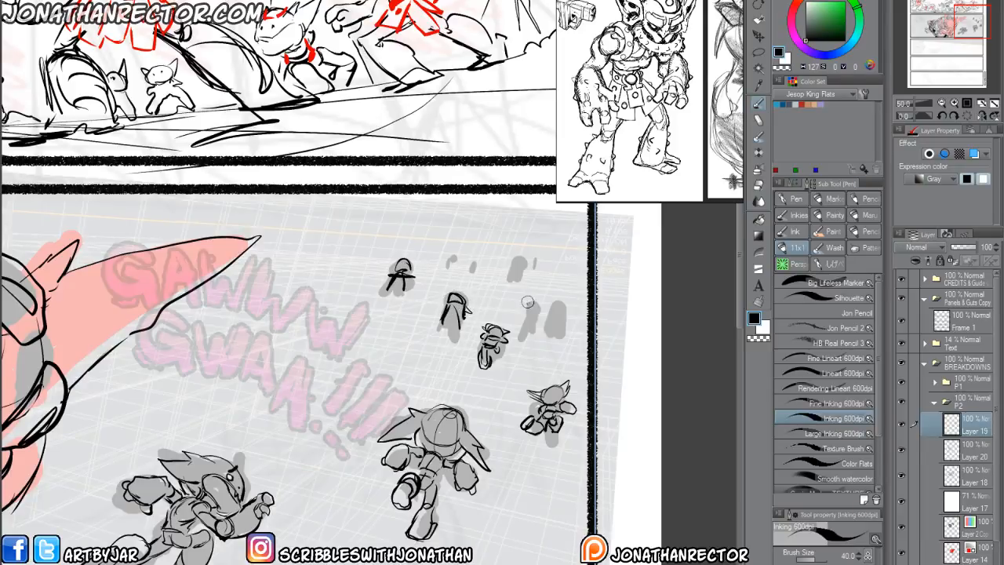
{"action": "mouse_move", "coordinate": [528, 302]}
{"action": "left_mouse_down"}
{"action": "mouse_move", "coordinate": [530, 328]}
{"action": "mouse_move", "coordinate": [555, 308]}
{"action": "mouse_move", "coordinate": [558, 332]}
{"action": "left_mouse_up"}
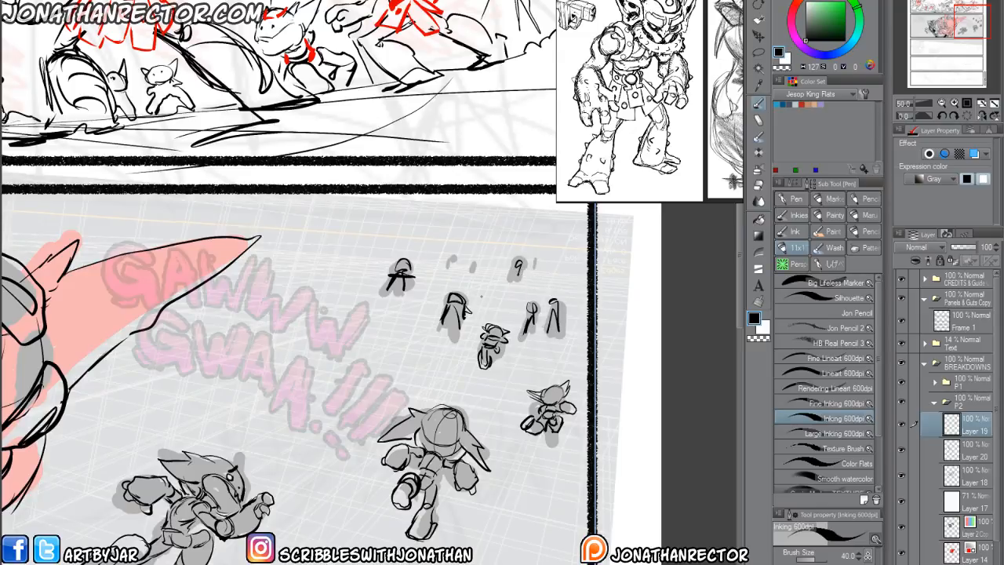
{"action": "left_click_drag", "start_coordinate": [586, 273], "coordinate": [458, 280]}
Lasso the second running goblin and move it slightly, then clear the selection.
{"action": "mouse_move", "coordinate": [189, 548]}
{"action": "left_mouse_down"}
{"action": "mouse_move", "coordinate": [373, 444]}
{"action": "mouse_move", "coordinate": [242, 463]}
{"action": "left_mouse_up"}
{"action": "key", "text": "m"}
{"action": "mouse_move", "coordinate": [473, 305]}
{"action": "left_mouse_down"}
{"action": "mouse_move", "coordinate": [561, 398]}
{"action": "mouse_move", "coordinate": [424, 334]}
{"action": "left_mouse_up"}
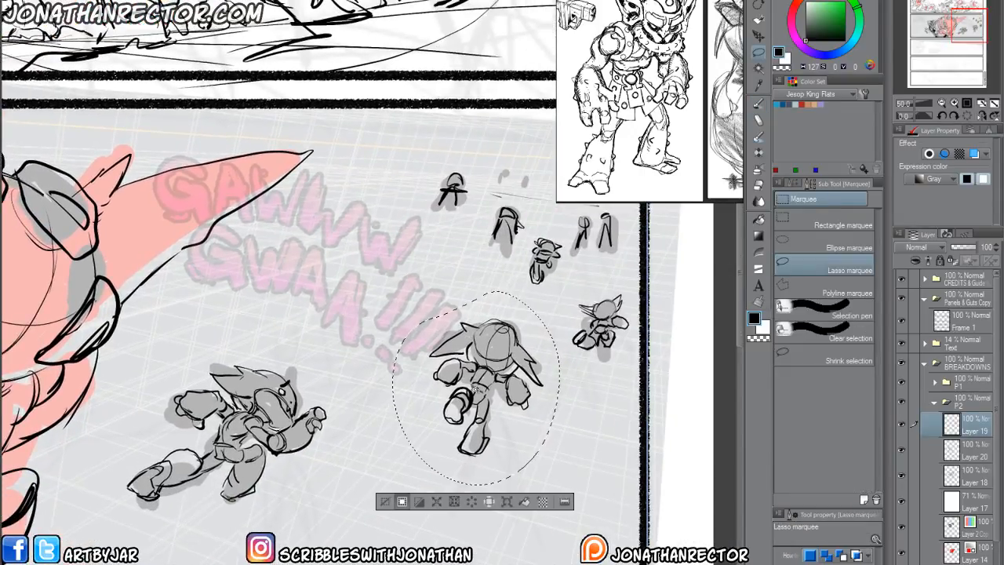
{"action": "left_click_drag", "start_coordinate": [491, 423], "coordinate": [512, 438]}
{"action": "left_click", "coordinate": [406, 515]}
{"action": "mouse_move", "coordinate": [59, 514]}
{"action": "left_mouse_down"}
{"action": "mouse_move", "coordinate": [178, 514]}
{"action": "mouse_move", "coordinate": [400, 435]}
{"action": "left_mouse_up"}
Hide panel 2's white overlay Layer 17, the colored silhouettes and the gray perspective grid, leaving the line drawing over the rough.
{"action": "scroll", "coordinate": [172, 514], "scroll_direction": "down", "scroll_amount": 2}
{"action": "left_click_drag", "start_coordinate": [150, 506], "coordinate": [240, 504]}
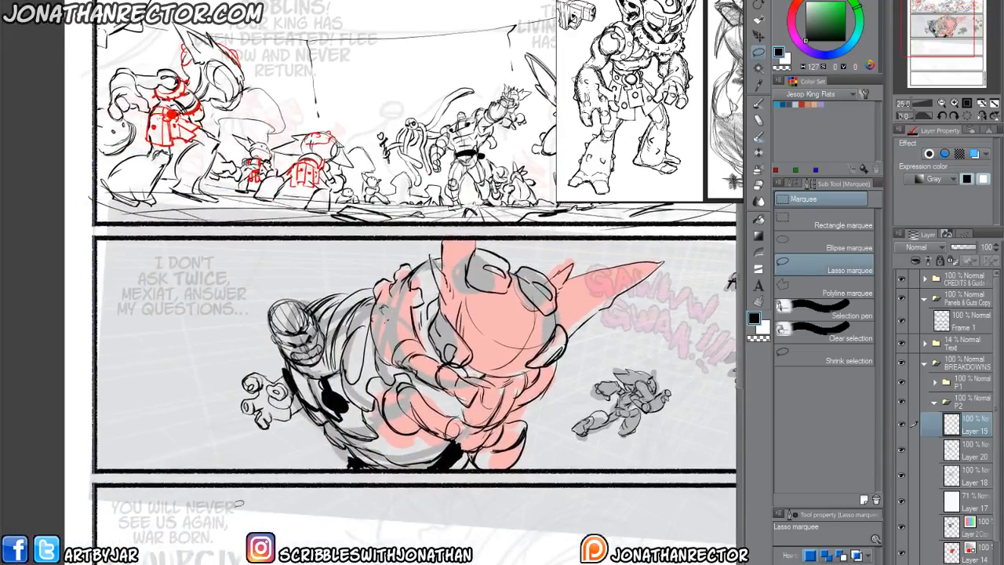
{"action": "scroll", "coordinate": [192, 514], "scroll_direction": "down", "scroll_amount": 2}
{"action": "left_click_drag", "start_coordinate": [215, 548], "coordinate": [261, 342]}
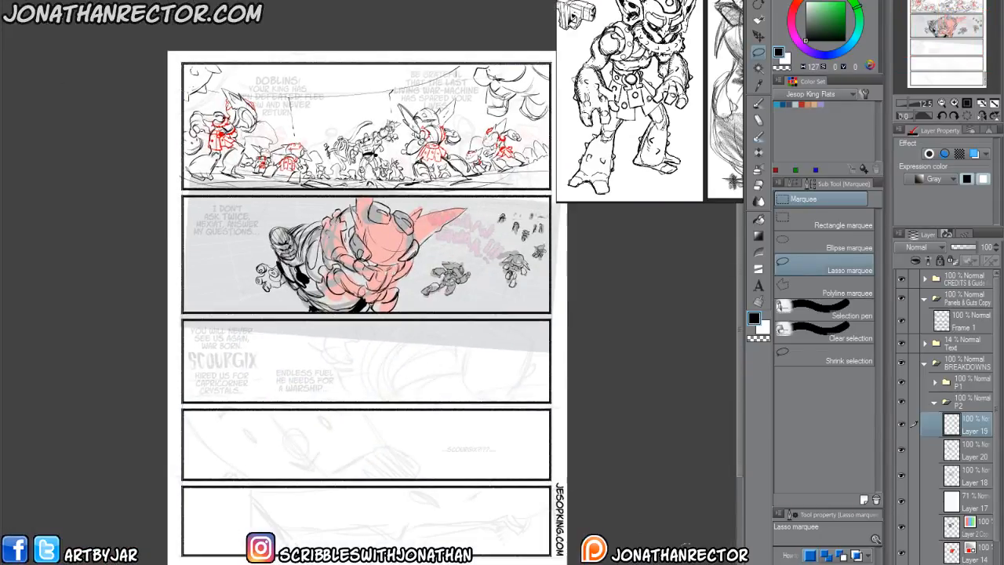
{"action": "left_click", "coordinate": [903, 500]}
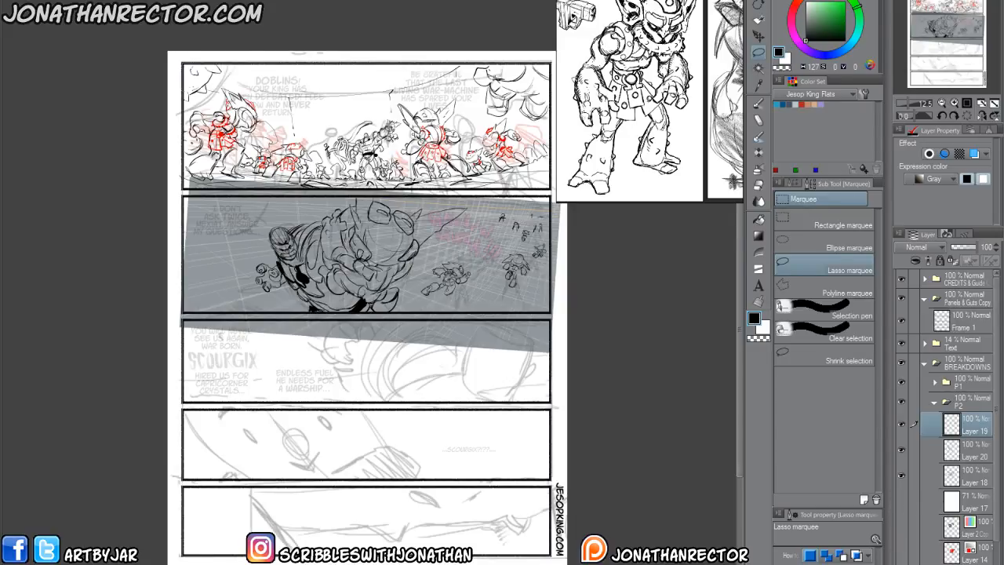
{"action": "left_click", "coordinate": [970, 564]}
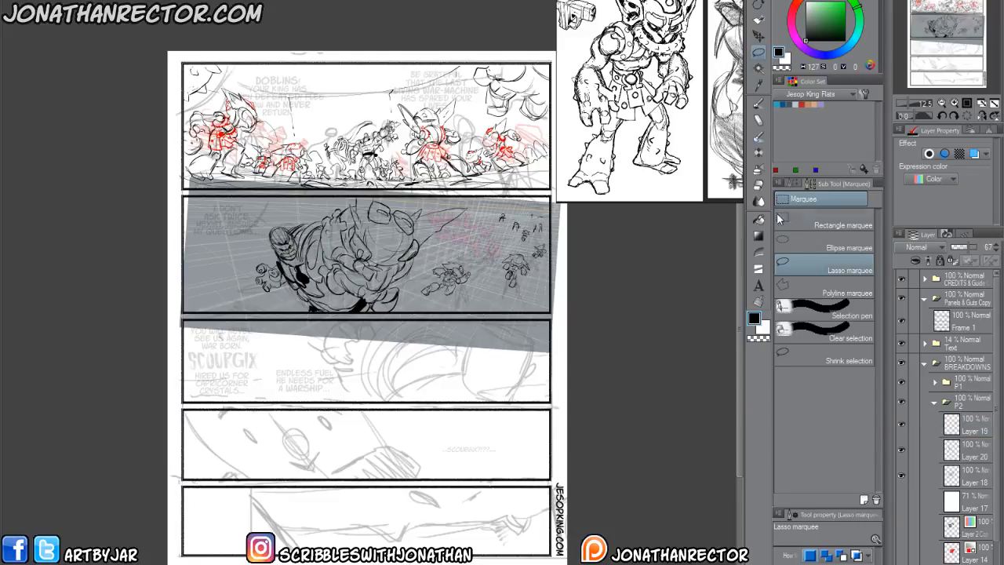
{"action": "left_click", "coordinate": [902, 564]}
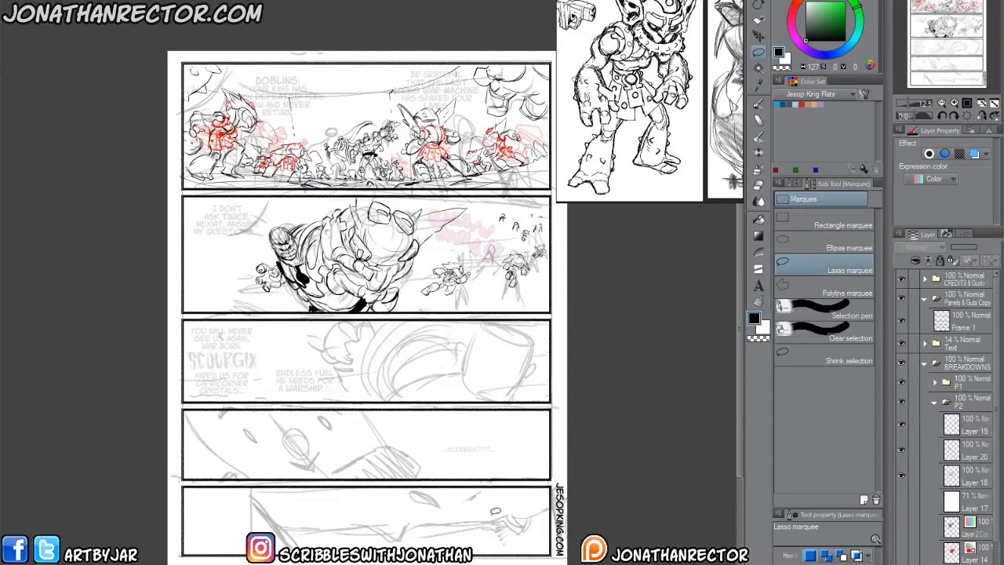
Collapse the P2 folder, select the Layer 2 Copy layer in folder P3, and choose the Silhouette brush.
{"action": "scroll", "coordinate": [224, 405], "scroll_direction": "up", "scroll_amount": 2}
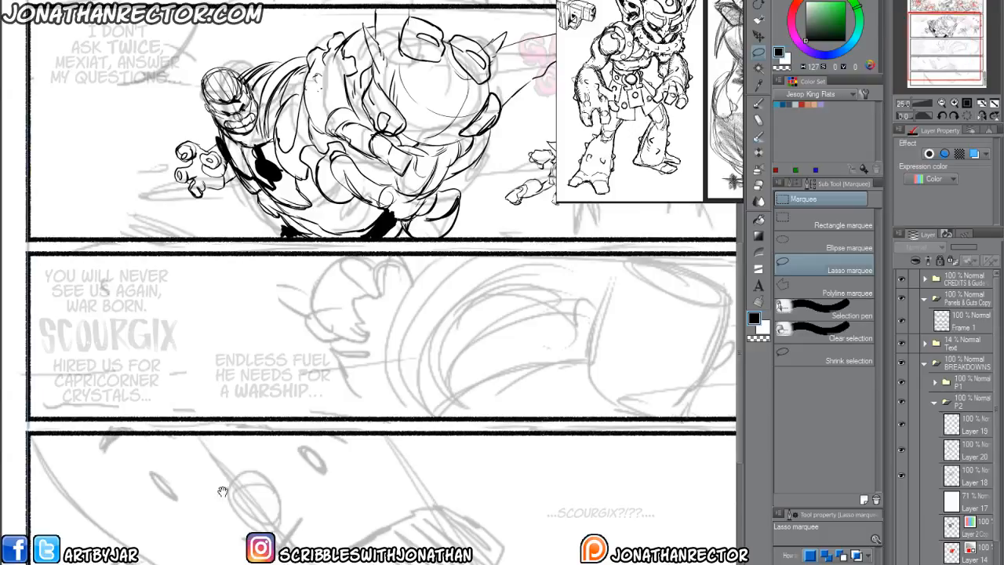
{"action": "left_click_drag", "start_coordinate": [266, 491], "coordinate": [224, 488]}
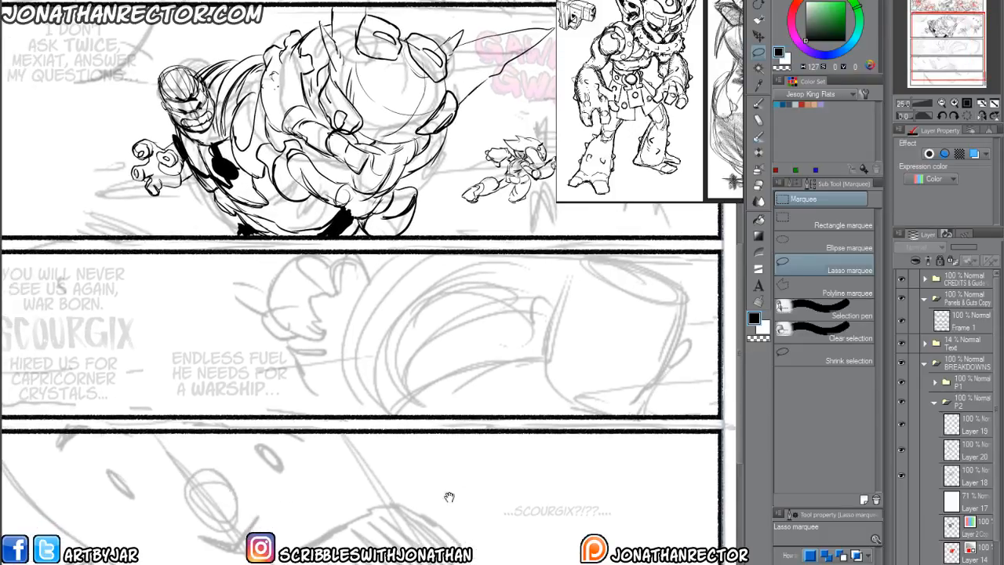
{"action": "left_click", "coordinate": [935, 402]}
{"action": "left_click", "coordinate": [967, 439]}
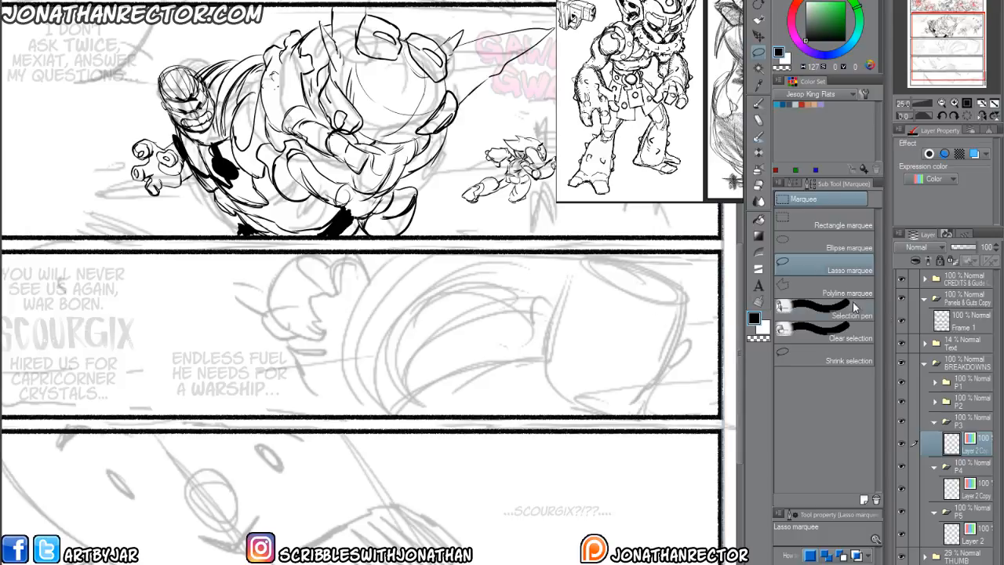
{"action": "key", "text": "p"}
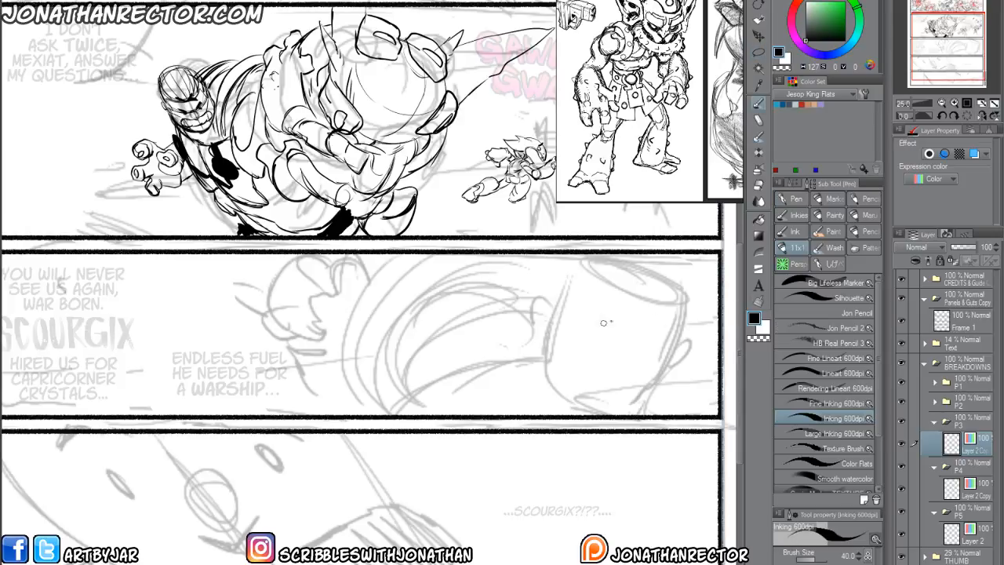
{"action": "left_click", "coordinate": [804, 299]}
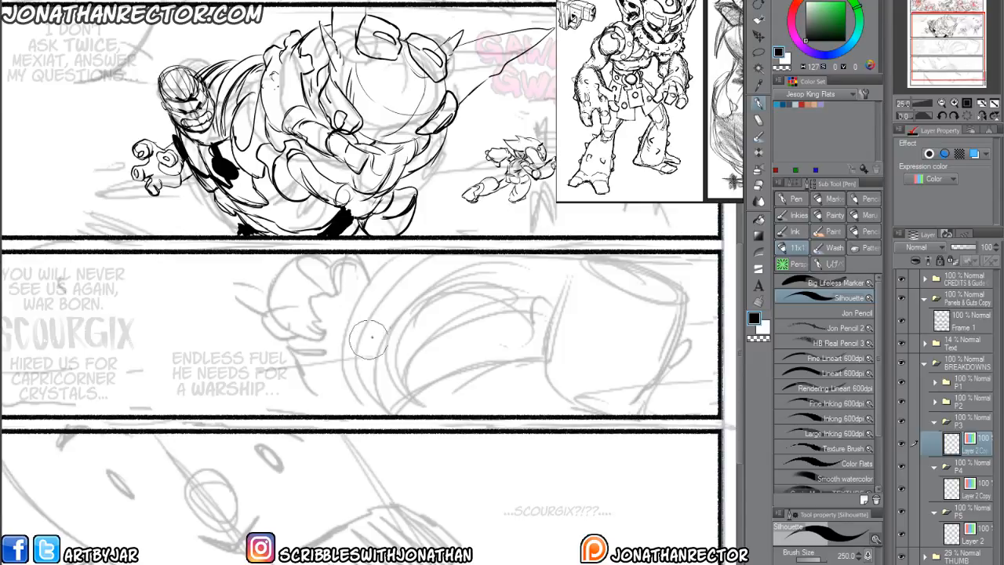
Block in the large figure's rounded head with crossing guidelines and the shoulder shape beside it in panel 3.
{"action": "left_click_drag", "start_coordinate": [430, 412], "coordinate": [370, 401]}
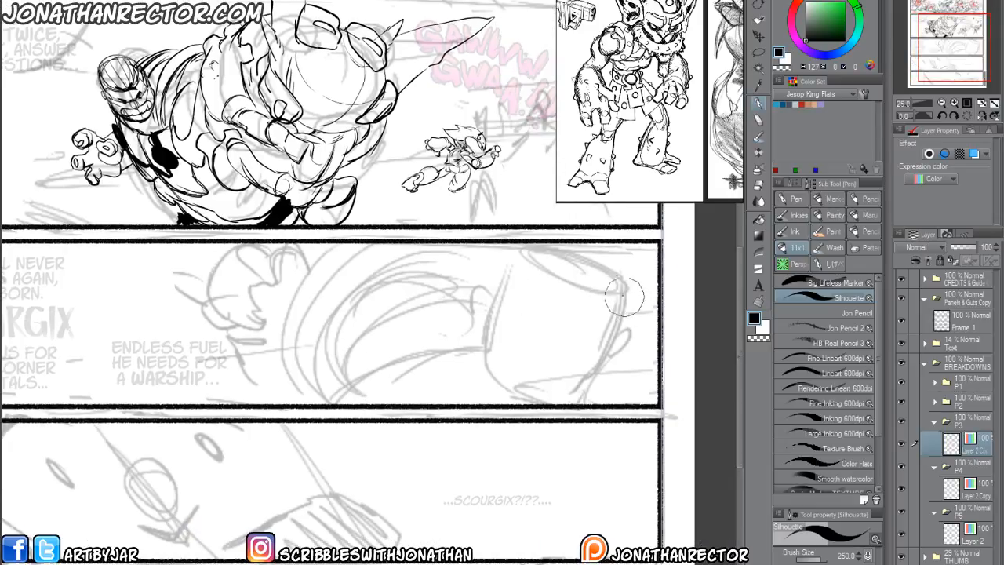
{"action": "mouse_move", "coordinate": [626, 292]}
{"action": "left_mouse_down"}
{"action": "mouse_move", "coordinate": [552, 263]}
{"action": "mouse_move", "coordinate": [620, 286]}
{"action": "mouse_move", "coordinate": [616, 317]}
{"action": "mouse_move", "coordinate": [571, 360]}
{"action": "mouse_move", "coordinate": [522, 307]}
{"action": "mouse_move", "coordinate": [551, 263]}
{"action": "left_mouse_up"}
{"action": "left_click_drag", "start_coordinate": [512, 321], "coordinate": [510, 376]}
{"action": "mouse_move", "coordinate": [620, 338]}
{"action": "left_mouse_down"}
{"action": "mouse_move", "coordinate": [510, 388]}
{"action": "mouse_move", "coordinate": [512, 287]}
{"action": "left_mouse_up"}
{"action": "mouse_move", "coordinate": [588, 314]}
{"action": "left_mouse_down"}
{"action": "mouse_move", "coordinate": [542, 381]}
{"action": "mouse_move", "coordinate": [557, 411]}
{"action": "mouse_move", "coordinate": [459, 400]}
{"action": "left_mouse_up"}
{"action": "mouse_move", "coordinate": [467, 364]}
{"action": "left_mouse_down"}
{"action": "mouse_move", "coordinate": [506, 348]}
{"action": "mouse_move", "coordinate": [479, 364]}
{"action": "mouse_move", "coordinate": [458, 399]}
{"action": "left_mouse_up"}
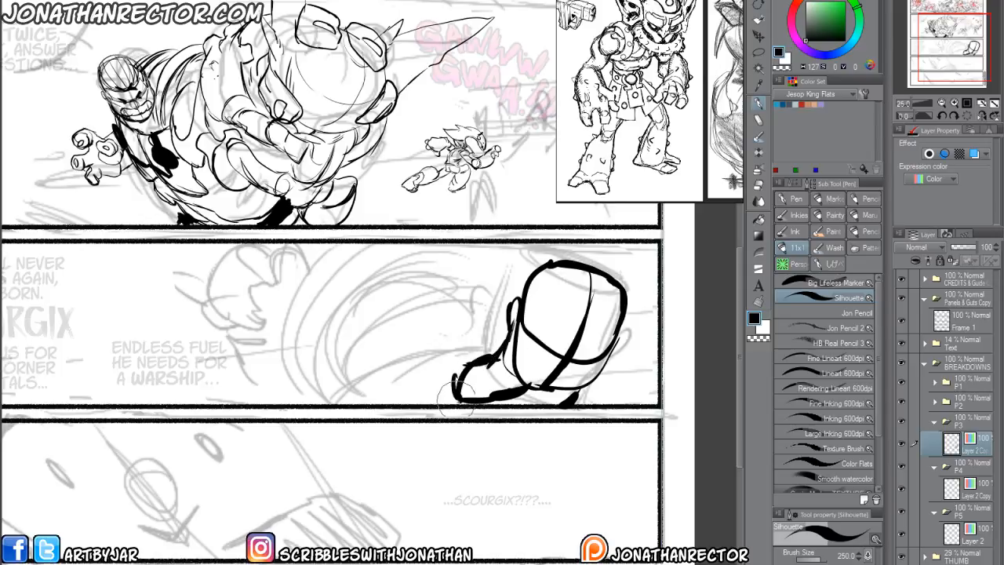
Draw the bold upper and lower contours of the large figure's outstretched arm across panel 3.
{"action": "mouse_move", "coordinate": [501, 339]}
{"action": "left_mouse_down"}
{"action": "mouse_move", "coordinate": [426, 335]}
{"action": "mouse_move", "coordinate": [328, 382]}
{"action": "left_mouse_up"}
{"action": "mouse_move", "coordinate": [320, 382]}
{"action": "left_mouse_down"}
{"action": "mouse_move", "coordinate": [303, 410]}
{"action": "mouse_move", "coordinate": [493, 340]}
{"action": "left_mouse_up"}
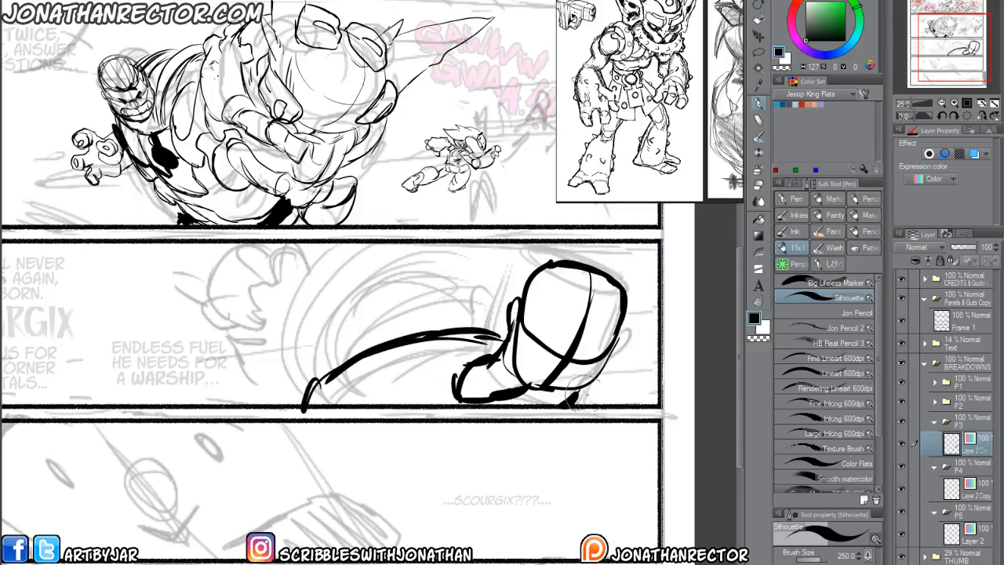
{"action": "left_click_drag", "start_coordinate": [595, 395], "coordinate": [599, 404]}
{"action": "mouse_move", "coordinate": [496, 329]}
{"action": "left_mouse_down"}
{"action": "mouse_move", "coordinate": [446, 284]}
{"action": "mouse_move", "coordinate": [477, 291]}
{"action": "mouse_move", "coordinate": [340, 327]}
{"action": "mouse_move", "coordinate": [337, 365]}
{"action": "left_mouse_up"}
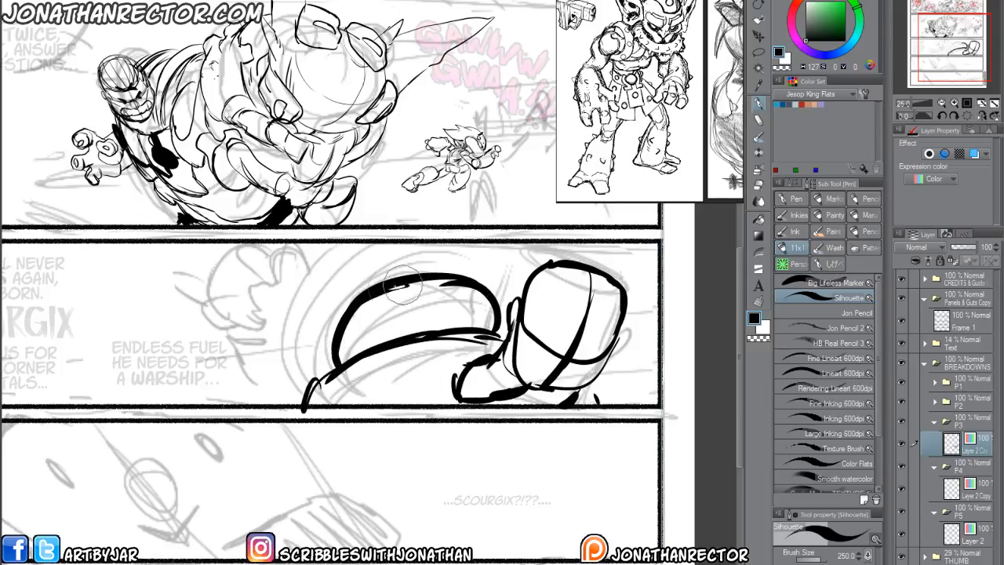
{"action": "mouse_move", "coordinate": [403, 285]}
{"action": "left_mouse_down"}
{"action": "mouse_move", "coordinate": [336, 357]}
{"action": "mouse_move", "coordinate": [402, 275]}
{"action": "mouse_move", "coordinate": [331, 335]}
{"action": "mouse_move", "coordinate": [313, 393]}
{"action": "mouse_move", "coordinate": [376, 291]}
{"action": "mouse_move", "coordinate": [403, 277]}
{"action": "mouse_move", "coordinate": [308, 292]}
{"action": "mouse_move", "coordinate": [314, 399]}
{"action": "left_mouse_up"}
Add the curved bands at the arm's end, solid black gripping fingers, and a small half-round bump on the arm's lower contour.
{"action": "left_click_drag", "start_coordinate": [290, 318], "coordinate": [281, 376]}
{"action": "mouse_move", "coordinate": [349, 284]}
{"action": "left_mouse_down"}
{"action": "mouse_move", "coordinate": [364, 263]}
{"action": "mouse_move", "coordinate": [305, 272]}
{"action": "left_mouse_up"}
{"action": "mouse_move", "coordinate": [307, 275]}
{"action": "left_mouse_down"}
{"action": "mouse_move", "coordinate": [264, 317]}
{"action": "mouse_move", "coordinate": [274, 336]}
{"action": "mouse_move", "coordinate": [287, 255]}
{"action": "mouse_move", "coordinate": [296, 265]}
{"action": "mouse_move", "coordinate": [239, 302]}
{"action": "mouse_move", "coordinate": [253, 302]}
{"action": "mouse_move", "coordinate": [273, 336]}
{"action": "left_mouse_up"}
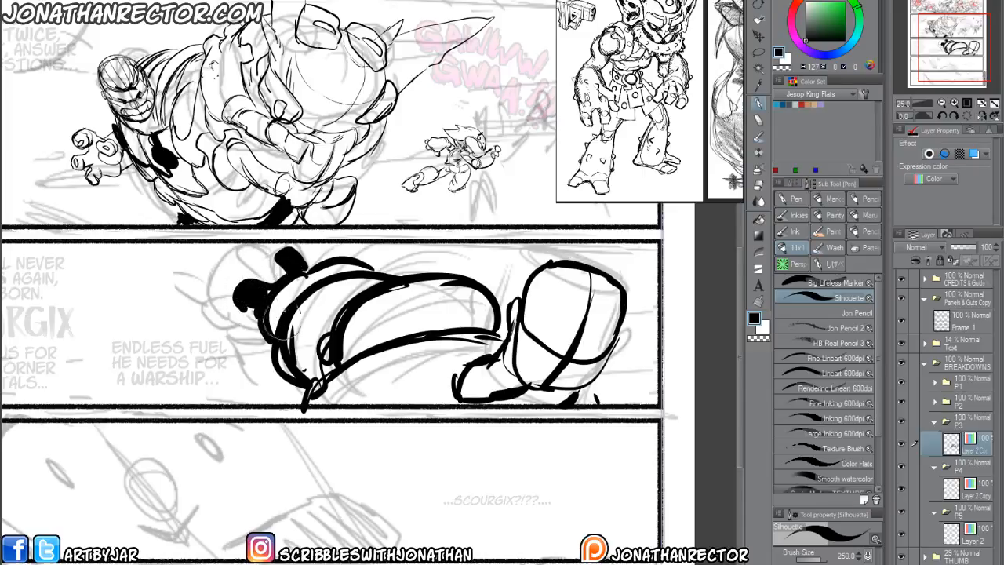
{"action": "left_click_drag", "start_coordinate": [328, 260], "coordinate": [343, 259]}
{"action": "left_click_drag", "start_coordinate": [233, 363], "coordinate": [224, 355]}
{"action": "mouse_move", "coordinate": [433, 322]}
{"action": "left_mouse_down"}
{"action": "mouse_move", "coordinate": [402, 314]}
{"action": "mouse_move", "coordinate": [432, 321]}
{"action": "left_mouse_up"}
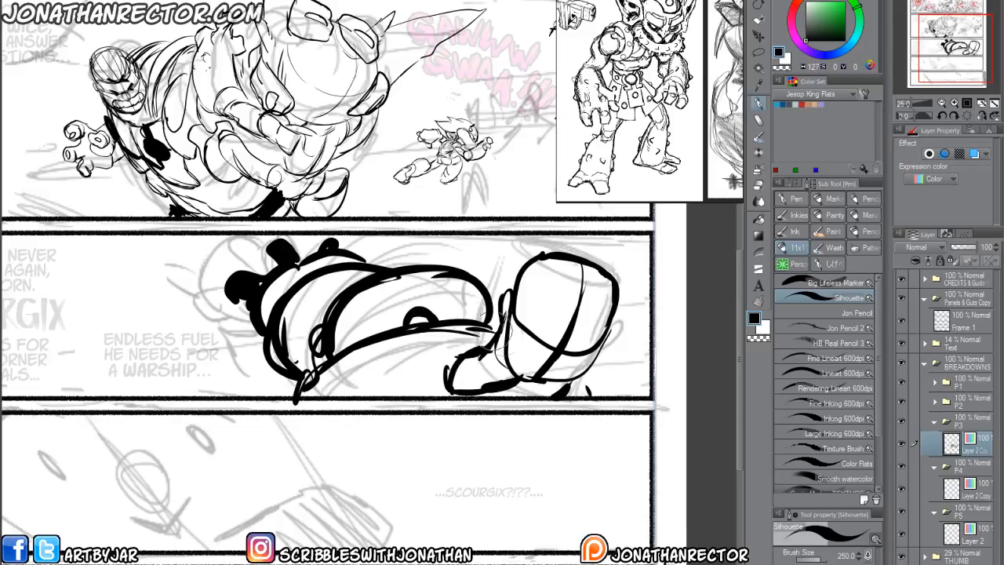
Thicken and extend the arm's lower contour, darken the shoulder lines, and add short strokes beneath the head in panel 3.
{"action": "left_click_drag", "start_coordinate": [495, 327], "coordinate": [383, 348]}
{"action": "left_click_drag", "start_coordinate": [584, 379], "coordinate": [590, 394]}
{"action": "left_click_drag", "start_coordinate": [497, 318], "coordinate": [450, 390]}
{"action": "left_click_drag", "start_coordinate": [488, 333], "coordinate": [478, 341]}
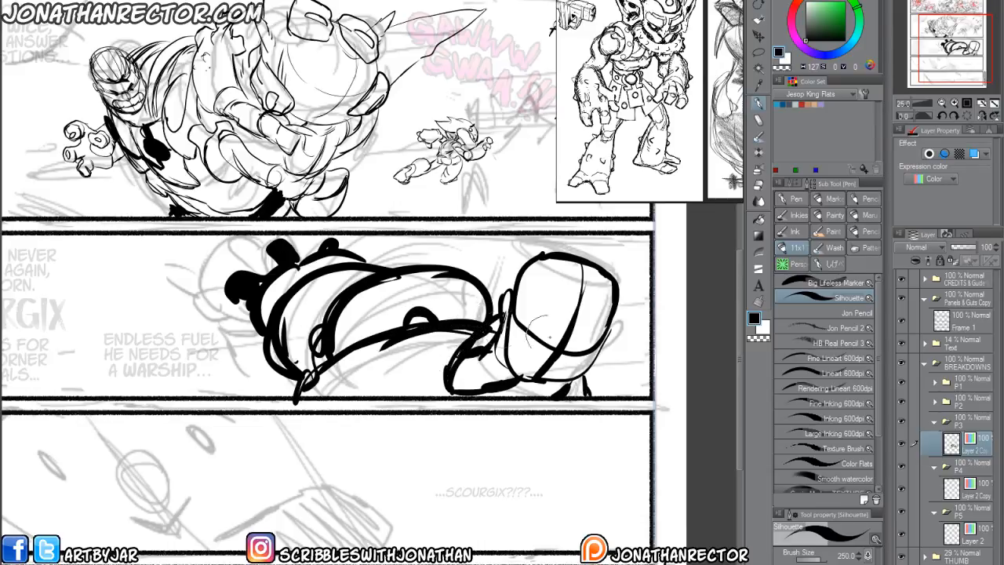
{"action": "left_click_drag", "start_coordinate": [590, 365], "coordinate": [586, 392]}
{"action": "left_click_drag", "start_coordinate": [611, 338], "coordinate": [594, 357]}
{"action": "left_click_drag", "start_coordinate": [372, 346], "coordinate": [237, 405]}
{"action": "left_click_drag", "start_coordinate": [248, 397], "coordinate": [365, 393]}
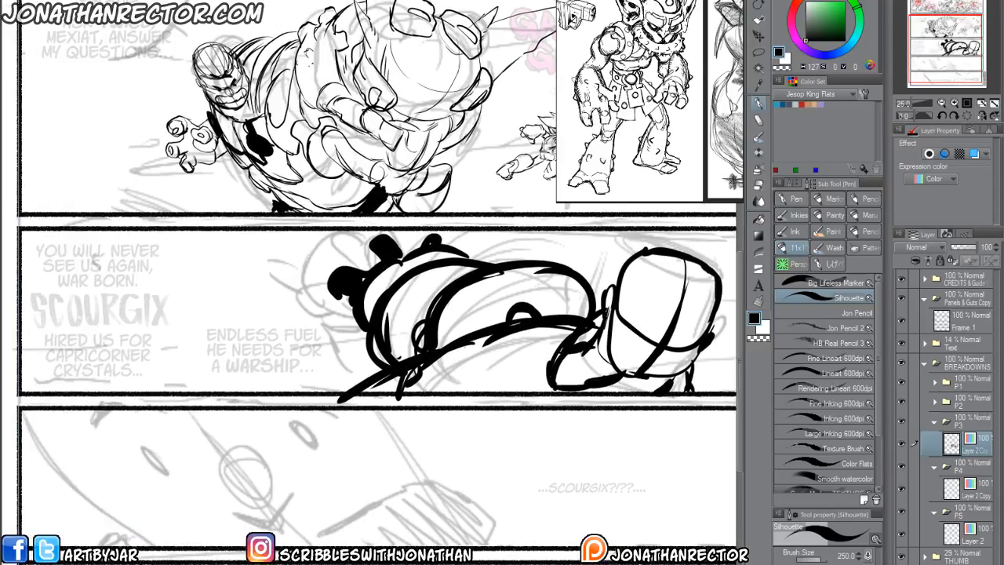
Create a new layer beneath Layer 2 Copy in folder P3 and turn on its red layer color.
{"action": "key", "text": "ctrl+shift+n"}
{"action": "left_click_drag", "start_coordinate": [973, 444], "coordinate": [971, 482]}
{"action": "left_click", "coordinate": [922, 183]}
{"action": "left_click", "coordinate": [975, 156]}
{"action": "left_click", "coordinate": [975, 156]}
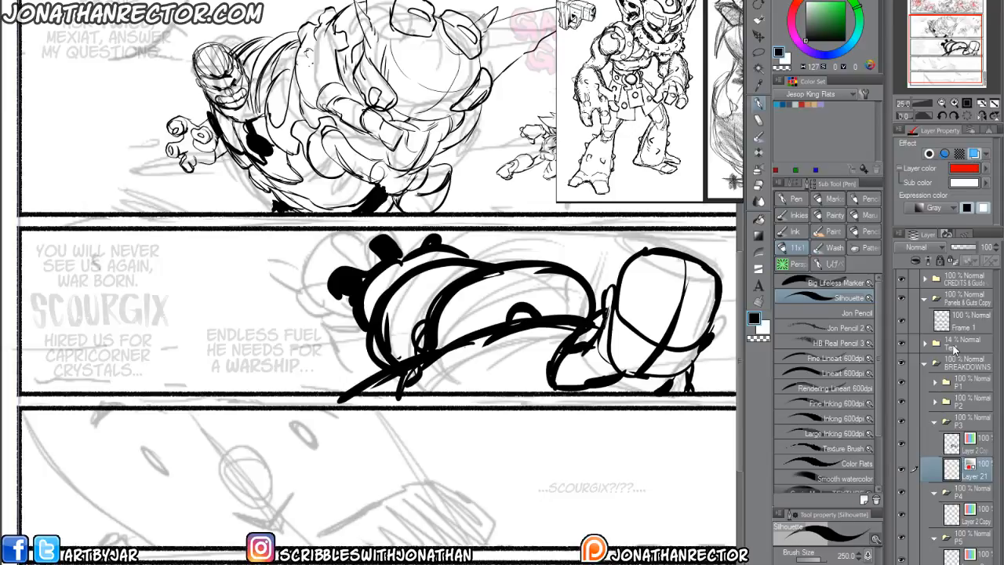
Paint the gripped goblin's head and pointed ear as a solid red silhouette behind the black fingers in panel 3.
{"action": "left_click_drag", "start_coordinate": [316, 323], "coordinate": [325, 350]}
{"action": "mouse_move", "coordinate": [404, 269]}
{"action": "left_mouse_down"}
{"action": "mouse_move", "coordinate": [347, 277]}
{"action": "mouse_move", "coordinate": [327, 293]}
{"action": "mouse_move", "coordinate": [341, 302]}
{"action": "mouse_move", "coordinate": [392, 277]}
{"action": "mouse_move", "coordinate": [369, 273]}
{"action": "mouse_move", "coordinate": [348, 306]}
{"action": "mouse_move", "coordinate": [370, 331]}
{"action": "mouse_move", "coordinate": [410, 312]}
{"action": "mouse_move", "coordinate": [299, 287]}
{"action": "mouse_move", "coordinate": [314, 302]}
{"action": "mouse_move", "coordinate": [259, 300]}
{"action": "mouse_move", "coordinate": [337, 315]}
{"action": "mouse_move", "coordinate": [302, 320]}
{"action": "mouse_move", "coordinate": [265, 301]}
{"action": "mouse_move", "coordinate": [307, 299]}
{"action": "left_mouse_up"}
{"action": "mouse_move", "coordinate": [367, 335]}
{"action": "left_mouse_down"}
{"action": "mouse_move", "coordinate": [346, 294]}
{"action": "mouse_move", "coordinate": [351, 318]}
{"action": "mouse_move", "coordinate": [337, 314]}
{"action": "mouse_move", "coordinate": [333, 334]}
{"action": "mouse_move", "coordinate": [358, 294]}
{"action": "left_mouse_up"}
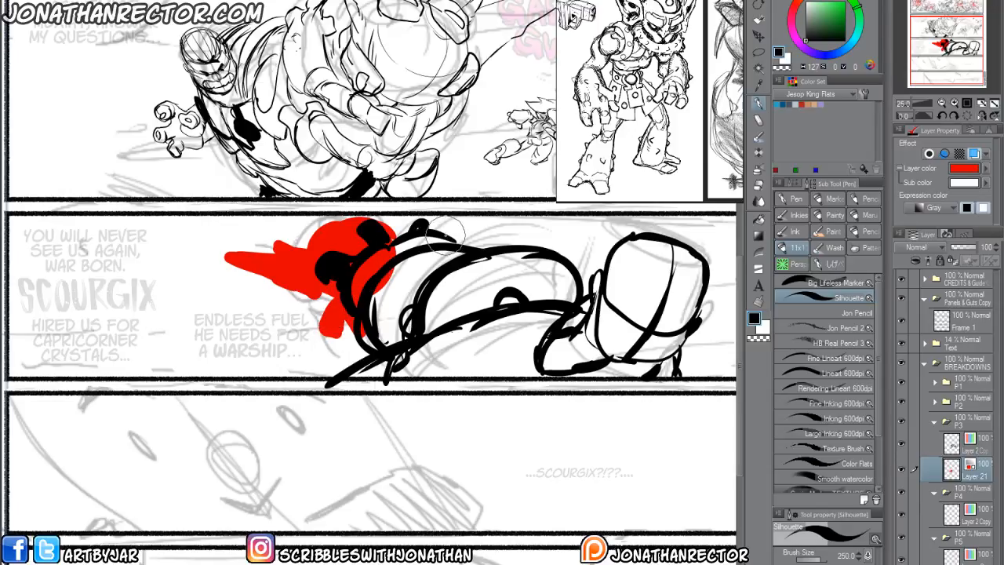
Paint red bumps above the arm and extend the red silhouette beneath the gripped goblin's head in panel 3.
{"action": "mouse_move", "coordinate": [455, 237]}
{"action": "left_mouse_down"}
{"action": "mouse_move", "coordinate": [484, 219]}
{"action": "mouse_move", "coordinate": [475, 243]}
{"action": "mouse_move", "coordinate": [512, 250]}
{"action": "left_mouse_up"}
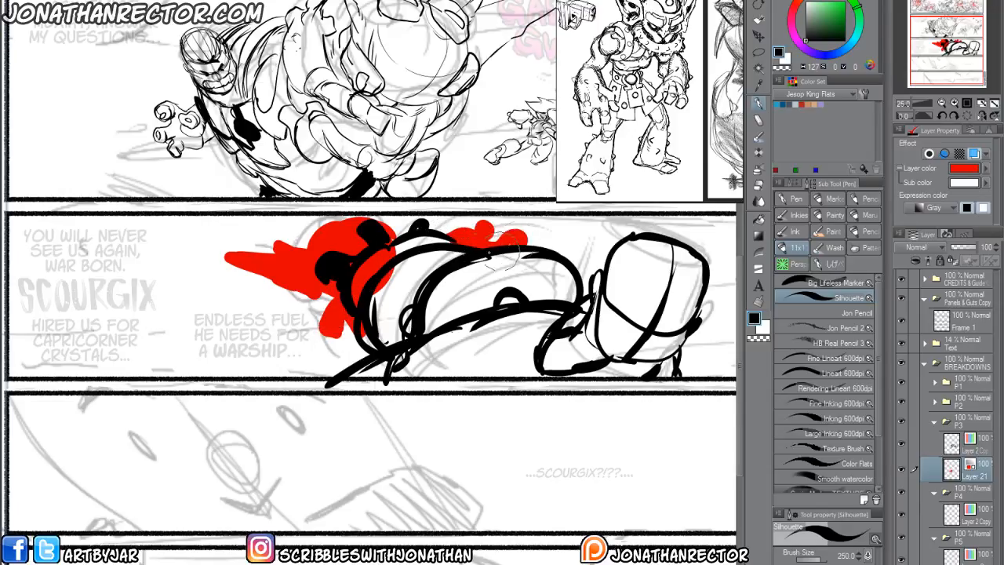
{"action": "left_click_drag", "start_coordinate": [332, 335], "coordinate": [363, 348]}
{"action": "left_click_drag", "start_coordinate": [422, 422], "coordinate": [346, 409]}
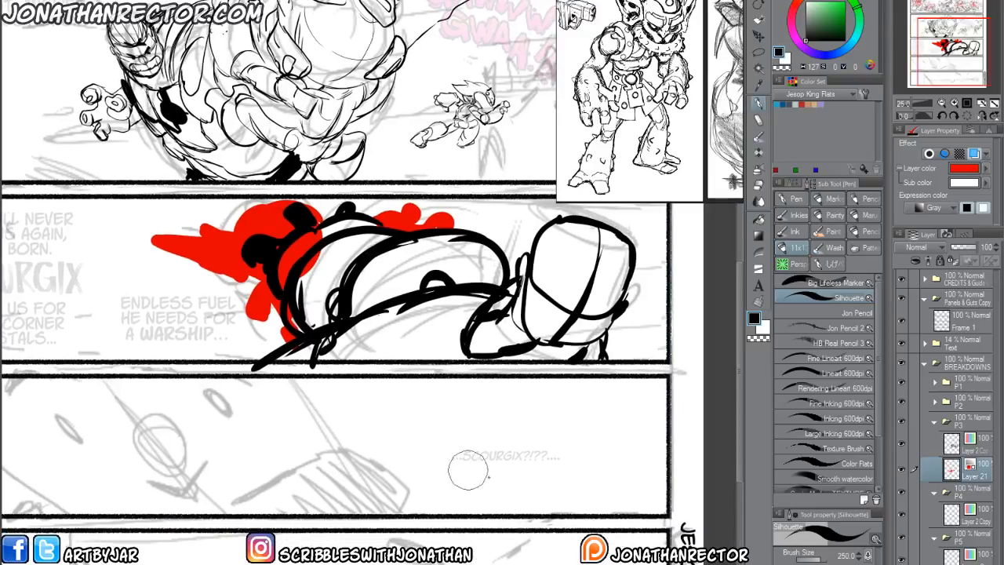
Add a white overlay and a new drawing layer above Layer 2 Copy in folder P3, with the overlay at 79% opacity.
{"action": "left_click", "coordinate": [973, 449]}
{"action": "key", "text": "F1"}
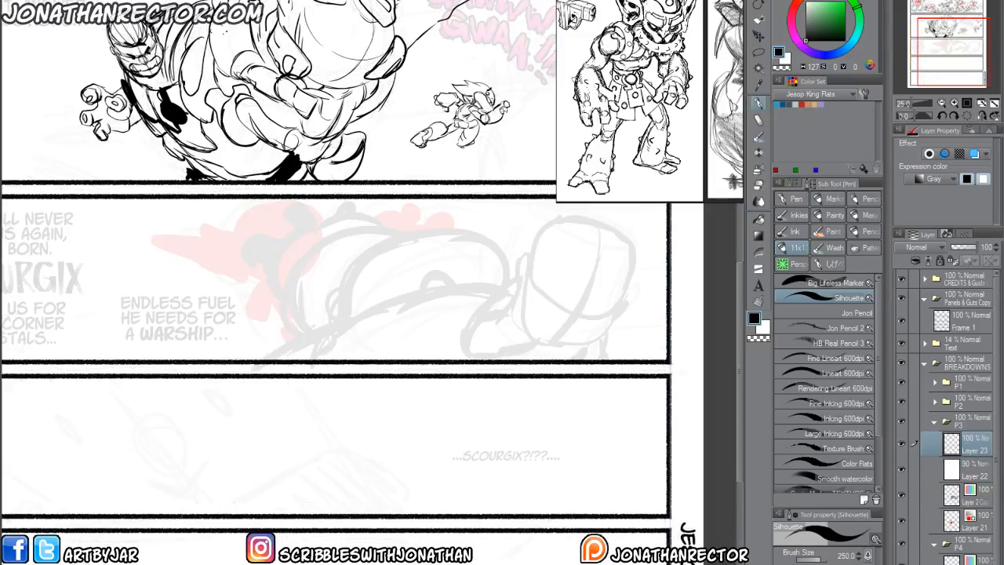
{"action": "scroll", "coordinate": [294, 375], "scroll_direction": "up", "scroll_amount": 1}
{"action": "left_click_drag", "start_coordinate": [280, 294], "coordinate": [376, 400]}
{"action": "mouse_move", "coordinate": [341, 368]}
{"action": "left_mouse_down"}
{"action": "mouse_move", "coordinate": [396, 328]}
{"action": "mouse_move", "coordinate": [398, 343]}
{"action": "left_mouse_up"}
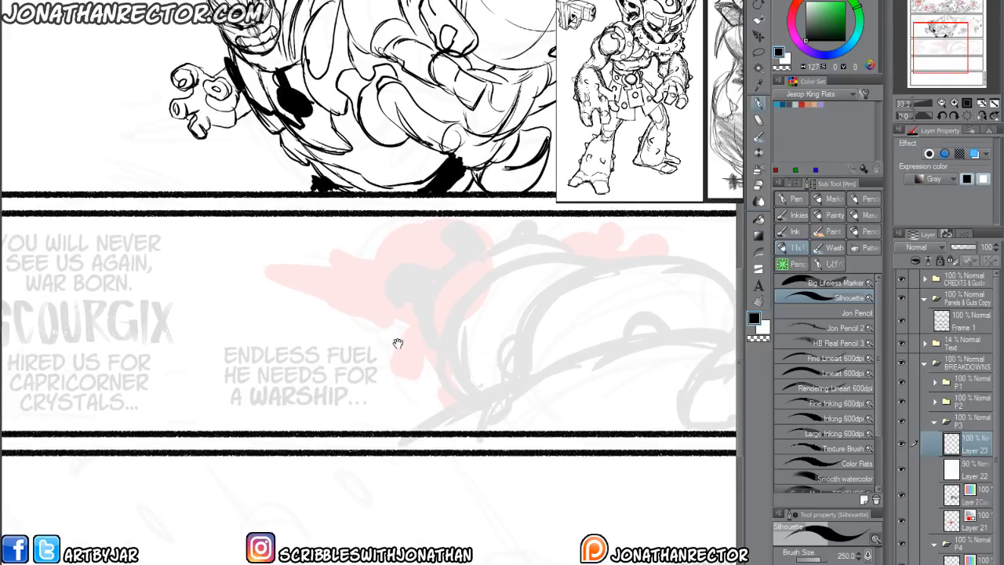
{"action": "left_click", "coordinate": [973, 471]}
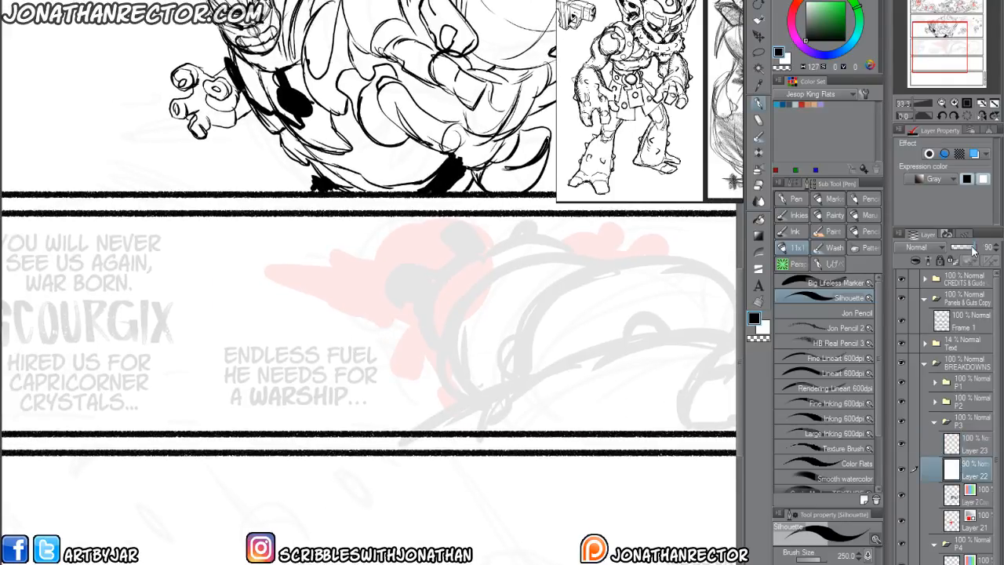
{"action": "left_click_drag", "start_coordinate": [973, 248], "coordinate": [970, 261]}
{"action": "left_click", "coordinate": [972, 443]}
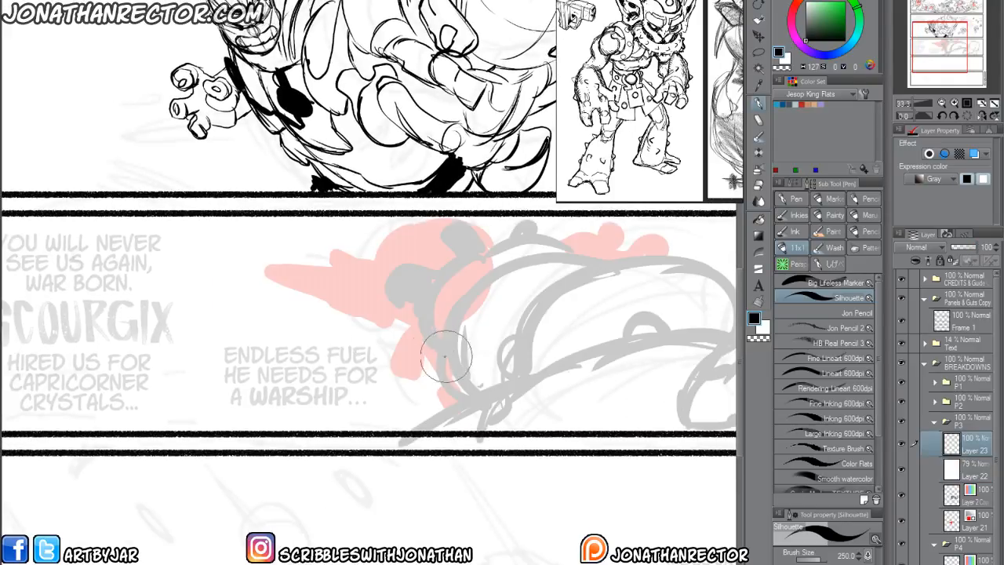
Draw the gripping figure's small ear on the new layer with the Large Inking 600dpi brush.
{"action": "left_click_drag", "start_coordinate": [399, 385], "coordinate": [324, 363]}
{"action": "left_click", "coordinate": [832, 418]}
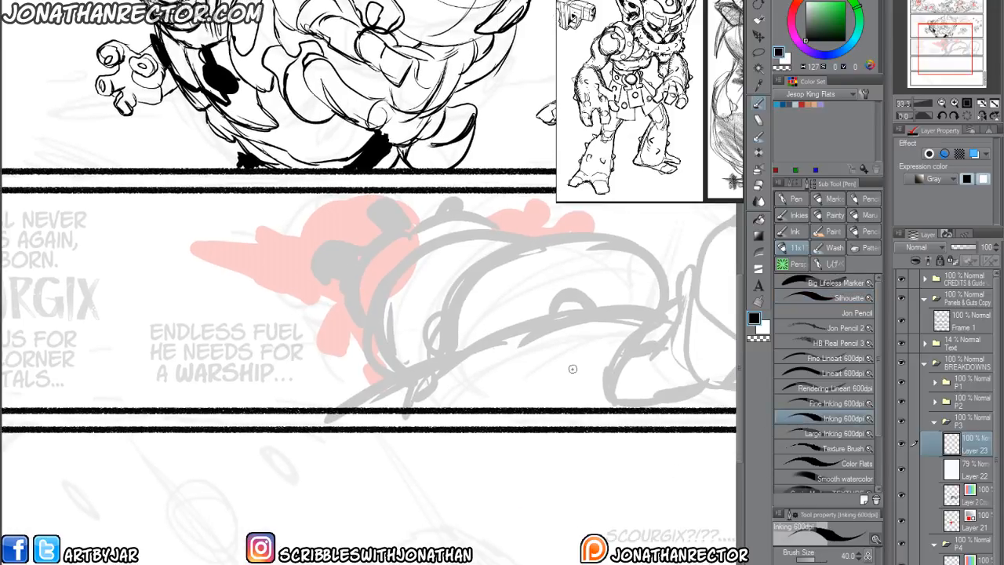
{"action": "left_click", "coordinate": [794, 433]}
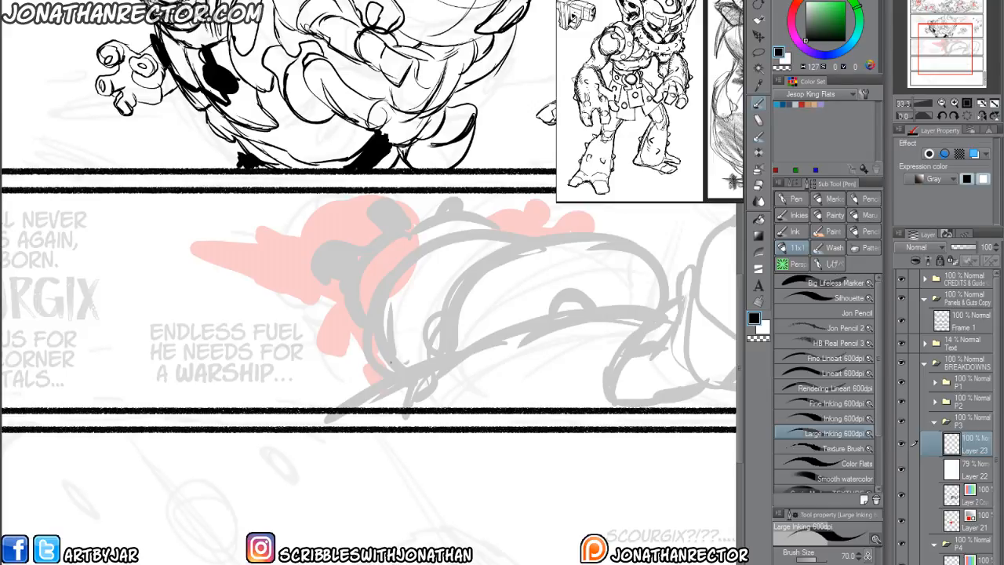
{"action": "mouse_move", "coordinate": [471, 387]}
{"action": "left_mouse_down"}
{"action": "mouse_move", "coordinate": [385, 395]}
{"action": "mouse_move", "coordinate": [278, 374]}
{"action": "left_mouse_up"}
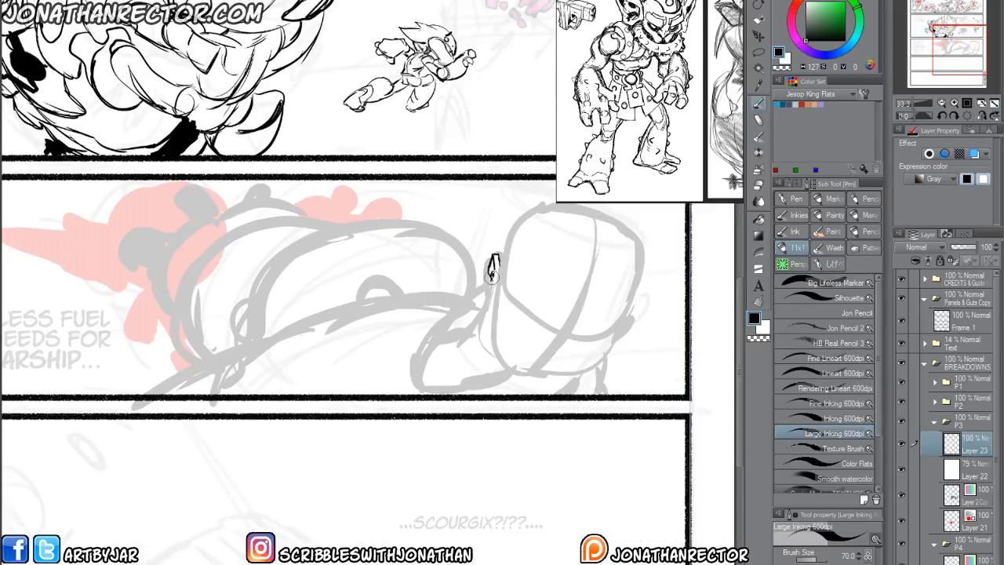
{"action": "key", "text": "e"}
{"action": "key", "text": "p"}
{"action": "key", "text": "e"}
{"action": "key", "text": "p"}
{"action": "left_click_drag", "start_coordinate": [494, 281], "coordinate": [499, 256]}
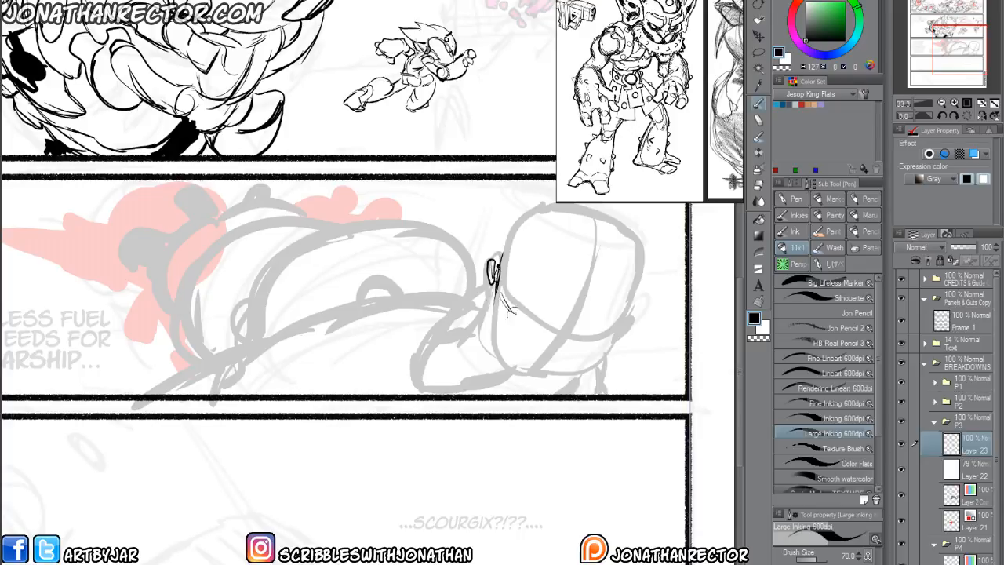
Draw the figure's blocky head outline, its curved lower bands and jaw, and short dark strokes around the ear.
{"action": "mouse_move", "coordinate": [503, 297]}
{"action": "left_mouse_down"}
{"action": "mouse_move", "coordinate": [520, 328]}
{"action": "mouse_move", "coordinate": [499, 321]}
{"action": "mouse_move", "coordinate": [549, 359]}
{"action": "mouse_move", "coordinate": [579, 364]}
{"action": "mouse_move", "coordinate": [614, 340]}
{"action": "mouse_move", "coordinate": [567, 344]}
{"action": "mouse_move", "coordinate": [523, 210]}
{"action": "left_mouse_up"}
{"action": "mouse_move", "coordinate": [507, 279]}
{"action": "left_mouse_down"}
{"action": "mouse_move", "coordinate": [524, 205]}
{"action": "mouse_move", "coordinate": [555, 198]}
{"action": "mouse_move", "coordinate": [642, 236]}
{"action": "mouse_move", "coordinate": [640, 292]}
{"action": "mouse_move", "coordinate": [597, 350]}
{"action": "left_mouse_up"}
{"action": "left_click_drag", "start_coordinate": [635, 268], "coordinate": [599, 345]}
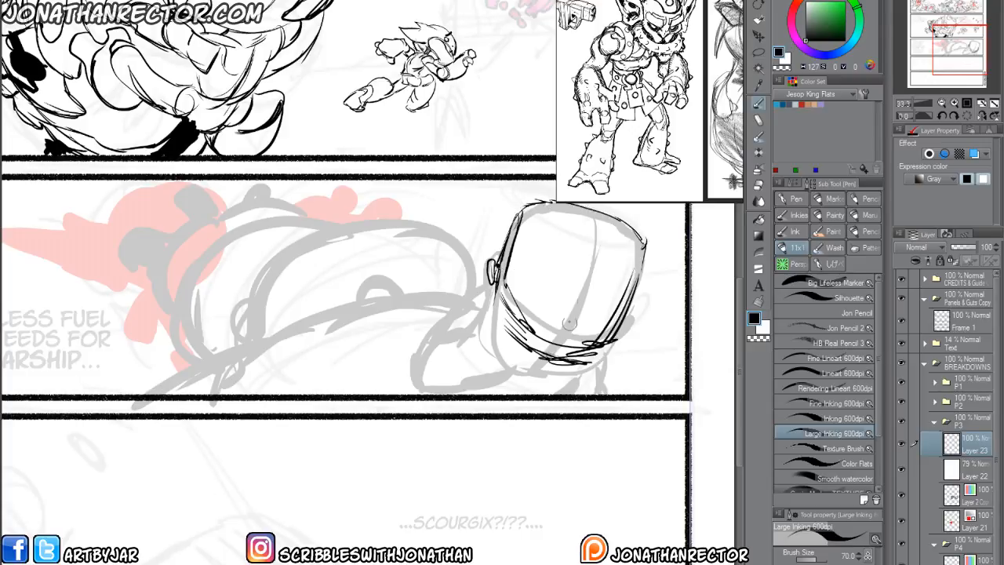
{"action": "mouse_move", "coordinate": [610, 270]}
{"action": "left_mouse_down"}
{"action": "mouse_move", "coordinate": [565, 357]}
{"action": "mouse_move", "coordinate": [518, 291]}
{"action": "mouse_move", "coordinate": [609, 375]}
{"action": "mouse_move", "coordinate": [578, 394]}
{"action": "mouse_move", "coordinate": [489, 347]}
{"action": "mouse_move", "coordinate": [477, 322]}
{"action": "left_mouse_up"}
{"action": "left_click_drag", "start_coordinate": [494, 287], "coordinate": [481, 345]}
{"action": "left_click_drag", "start_coordinate": [499, 317], "coordinate": [488, 364]}
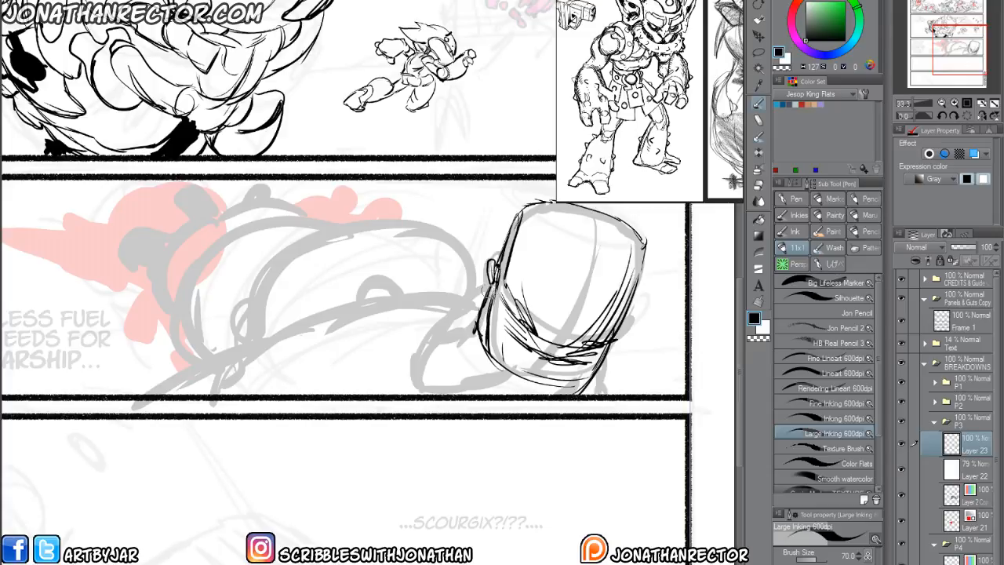
{"action": "left_click_drag", "start_coordinate": [492, 256], "coordinate": [510, 225]}
{"action": "left_click_drag", "start_coordinate": [497, 251], "coordinate": [521, 224]}
Draw the shoulder contours and curved fold lines sweeping from the base of the head to the panel's lower border.
{"action": "left_click_drag", "start_coordinate": [506, 382], "coordinate": [417, 380]}
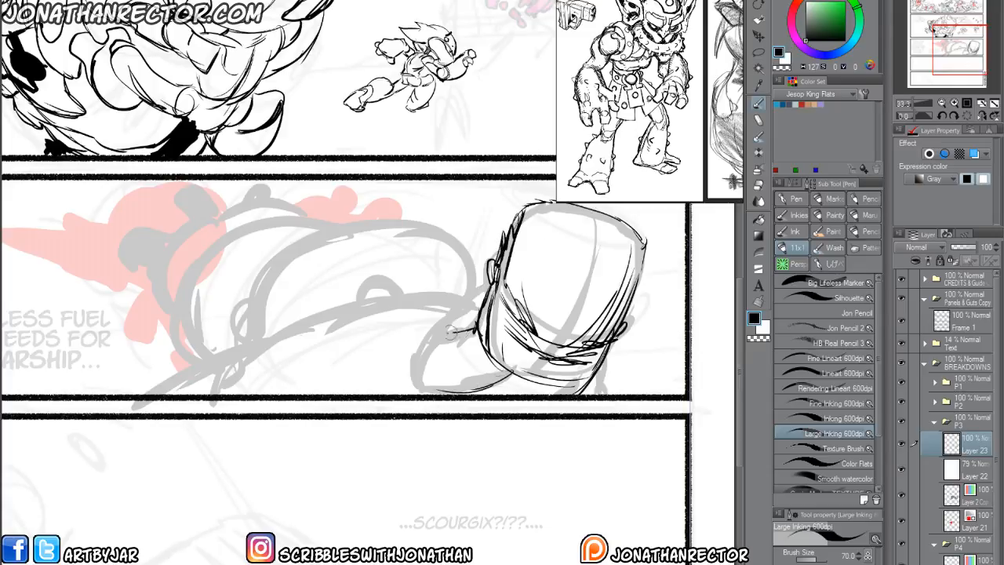
{"action": "mouse_move", "coordinate": [460, 328]}
{"action": "left_mouse_down"}
{"action": "mouse_move", "coordinate": [379, 354]}
{"action": "mouse_move", "coordinate": [350, 392]}
{"action": "left_mouse_up"}
{"action": "left_click_drag", "start_coordinate": [427, 334], "coordinate": [349, 394]}
{"action": "left_click_drag", "start_coordinate": [397, 339], "coordinate": [342, 394]}
{"action": "left_click_drag", "start_coordinate": [385, 334], "coordinate": [331, 394]}
{"action": "left_click_drag", "start_coordinate": [486, 300], "coordinate": [347, 325]}
{"action": "left_click_drag", "start_coordinate": [427, 296], "coordinate": [295, 386]}
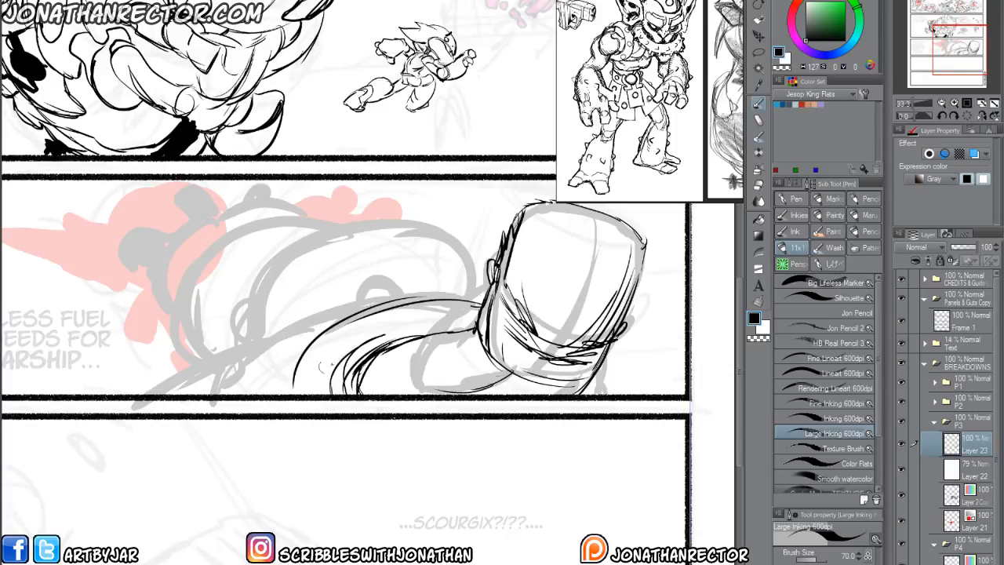
{"action": "left_click_drag", "start_coordinate": [474, 365], "coordinate": [406, 395]}
{"action": "left_click_drag", "start_coordinate": [491, 361], "coordinate": [430, 378]}
{"action": "left_click_drag", "start_coordinate": [473, 293], "coordinate": [249, 391]}
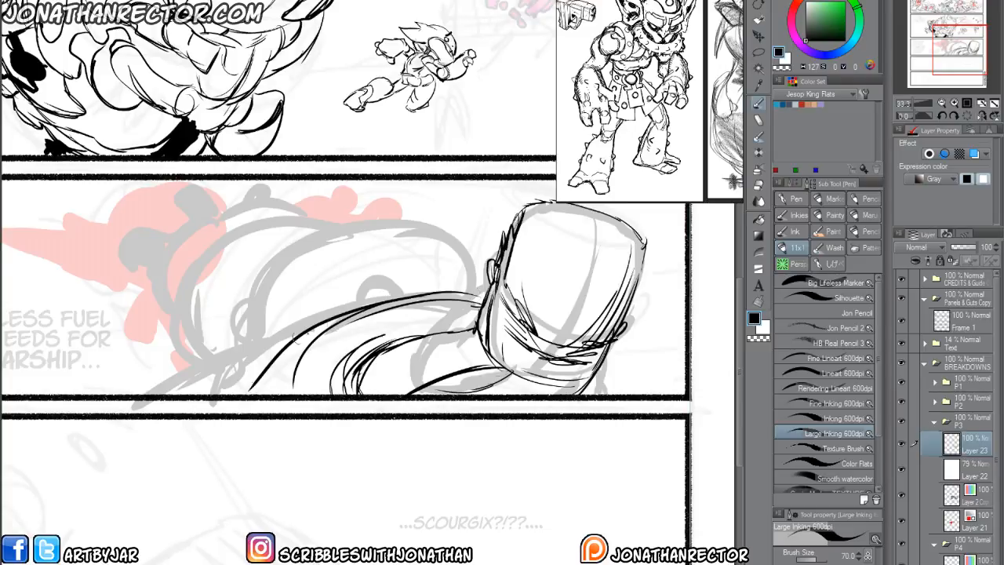
Add long sweeping contour lines from the neck down along the arm's lower edge in panel 3.
{"action": "left_click_drag", "start_coordinate": [330, 317], "coordinate": [206, 394]}
{"action": "left_click_drag", "start_coordinate": [470, 287], "coordinate": [159, 416]}
{"action": "left_click_drag", "start_coordinate": [308, 317], "coordinate": [197, 377]}
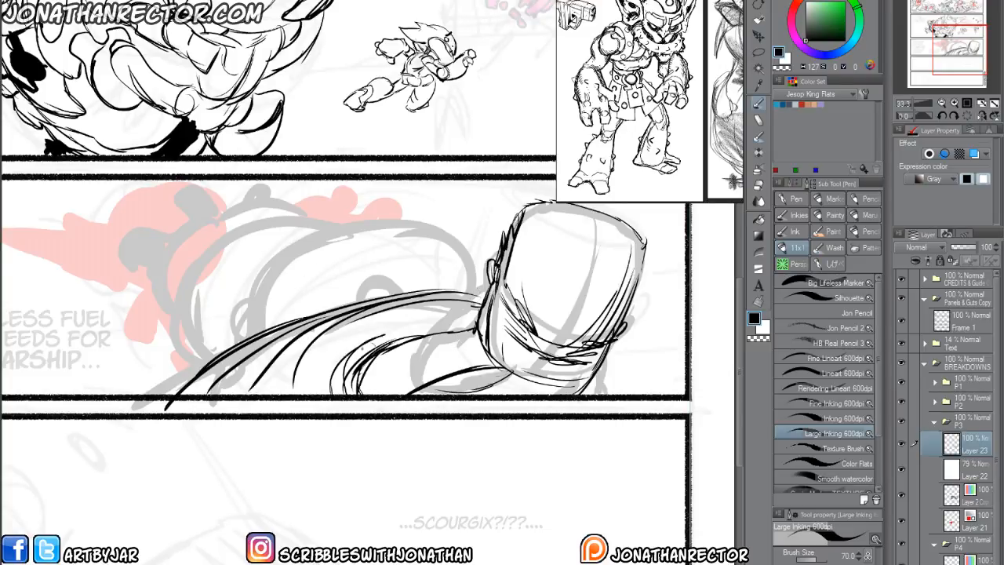
{"action": "left_click_drag", "start_coordinate": [397, 293], "coordinate": [346, 302]}
Draw the rounded muscle form in the middle of the arm and the upper-arm curve joining the head.
{"action": "mouse_move", "coordinate": [348, 303]}
{"action": "left_mouse_down"}
{"action": "mouse_move", "coordinate": [397, 294]}
{"action": "mouse_move", "coordinate": [398, 235]}
{"action": "mouse_move", "coordinate": [249, 283]}
{"action": "mouse_move", "coordinate": [251, 334]}
{"action": "mouse_move", "coordinate": [414, 239]}
{"action": "left_mouse_up"}
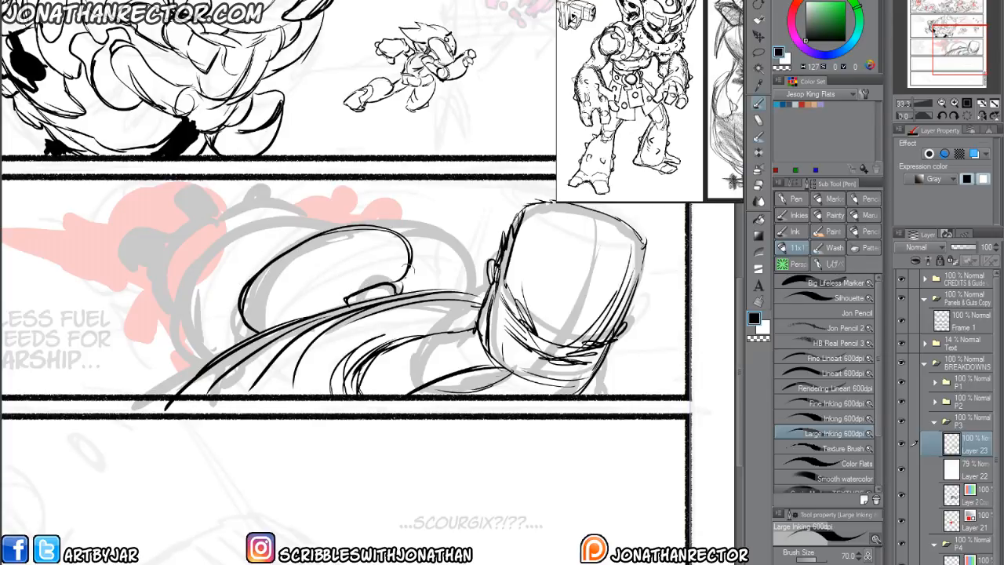
{"action": "mouse_move", "coordinate": [416, 286]}
{"action": "left_mouse_down"}
{"action": "mouse_move", "coordinate": [388, 224]}
{"action": "mouse_move", "coordinate": [493, 279]}
{"action": "left_mouse_up"}
{"action": "left_click_drag", "start_coordinate": [413, 224], "coordinate": [460, 240]}
{"action": "mouse_move", "coordinate": [454, 231]}
{"action": "left_mouse_down"}
{"action": "mouse_move", "coordinate": [488, 286]}
{"action": "mouse_move", "coordinate": [485, 259]}
{"action": "left_mouse_up"}
{"action": "left_click_drag", "start_coordinate": [369, 227], "coordinate": [453, 235]}
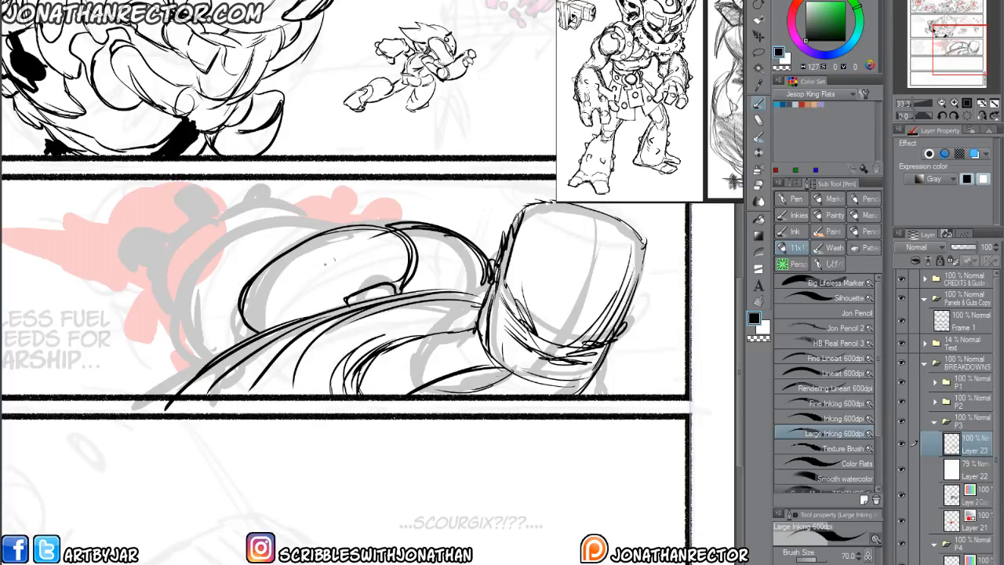
Draw the forearm contours and the layered curved lines around the wrist behind the gripping hand.
{"action": "left_click_drag", "start_coordinate": [244, 284], "coordinate": [201, 362]}
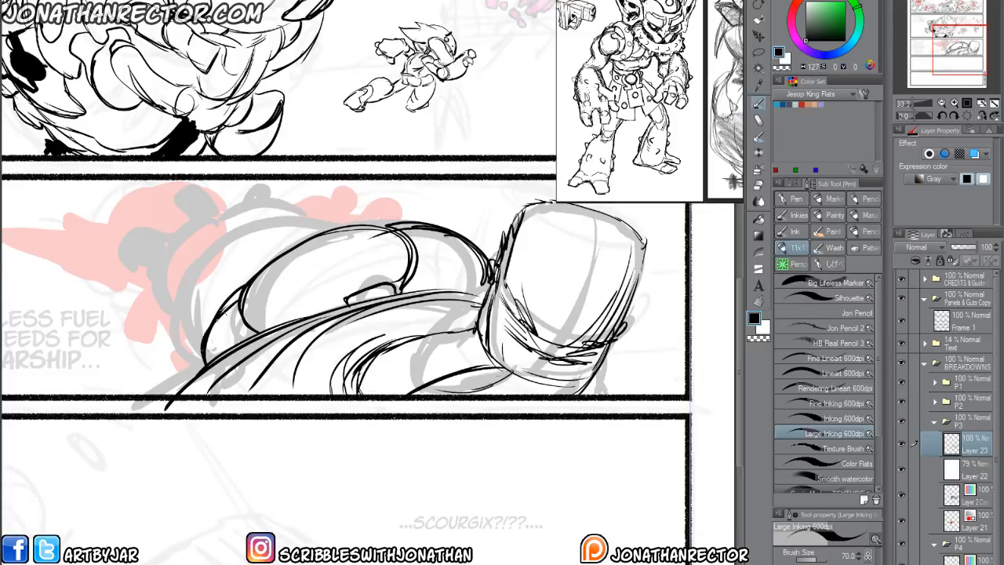
{"action": "mouse_move", "coordinate": [359, 226]}
{"action": "left_mouse_down"}
{"action": "mouse_move", "coordinate": [286, 216]}
{"action": "mouse_move", "coordinate": [179, 312]}
{"action": "left_mouse_up"}
{"action": "mouse_move", "coordinate": [201, 268]}
{"action": "left_mouse_down"}
{"action": "mouse_move", "coordinate": [163, 352]}
{"action": "mouse_move", "coordinate": [189, 384]}
{"action": "left_mouse_up"}
{"action": "left_click_drag", "start_coordinate": [170, 314], "coordinate": [210, 239]}
{"action": "mouse_move", "coordinate": [307, 220]}
{"action": "left_mouse_down"}
{"action": "mouse_move", "coordinate": [207, 237]}
{"action": "mouse_move", "coordinate": [188, 256]}
{"action": "mouse_move", "coordinate": [265, 215]}
{"action": "left_mouse_up"}
{"action": "left_click_drag", "start_coordinate": [190, 253], "coordinate": [163, 309]}
{"action": "mouse_move", "coordinate": [171, 269]}
{"action": "left_mouse_down"}
{"action": "mouse_move", "coordinate": [216, 216]}
{"action": "mouse_move", "coordinate": [278, 215]}
{"action": "left_mouse_up"}
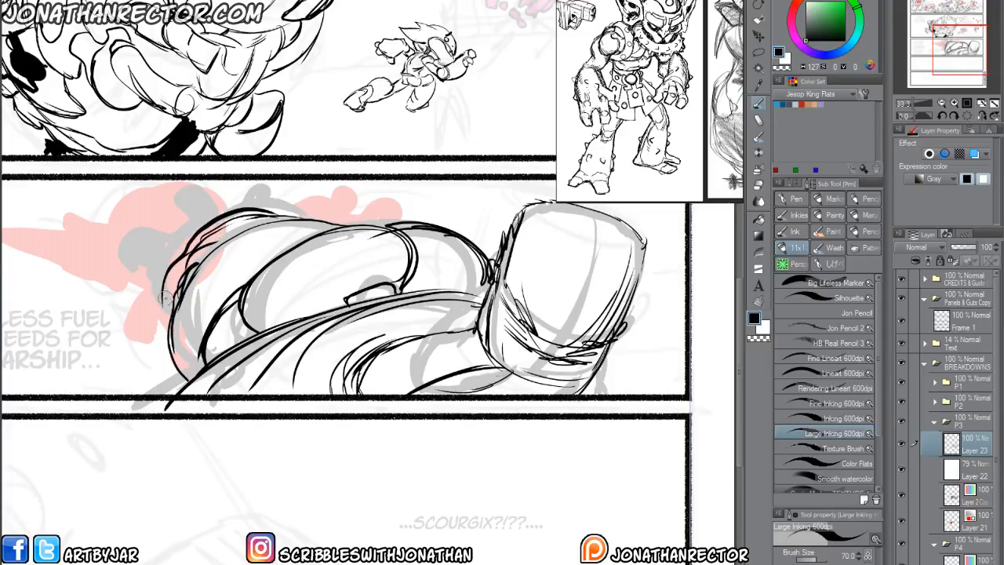
{"action": "left_click_drag", "start_coordinate": [164, 294], "coordinate": [169, 316]}
{"action": "left_click_drag", "start_coordinate": [186, 266], "coordinate": [191, 377]}
{"action": "left_click_drag", "start_coordinate": [217, 261], "coordinate": [193, 306]}
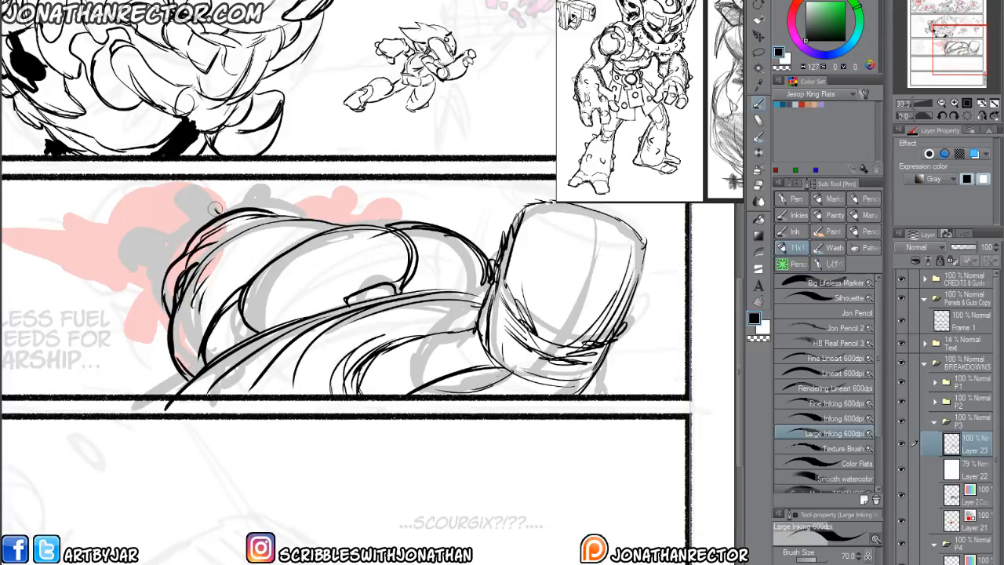
Draw the gripping fingers with banded tips, knuckle circles and the bump behind them, erasing stray lines at the upper fingertip.
{"action": "mouse_move", "coordinate": [215, 208]}
{"action": "left_mouse_down"}
{"action": "mouse_move", "coordinate": [202, 187]}
{"action": "mouse_move", "coordinate": [169, 185]}
{"action": "mouse_move", "coordinate": [168, 197]}
{"action": "mouse_move", "coordinate": [212, 207]}
{"action": "left_mouse_up"}
{"action": "mouse_move", "coordinate": [171, 192]}
{"action": "left_mouse_down"}
{"action": "mouse_move", "coordinate": [171, 239]}
{"action": "mouse_move", "coordinate": [115, 244]}
{"action": "mouse_move", "coordinate": [129, 273]}
{"action": "left_mouse_up"}
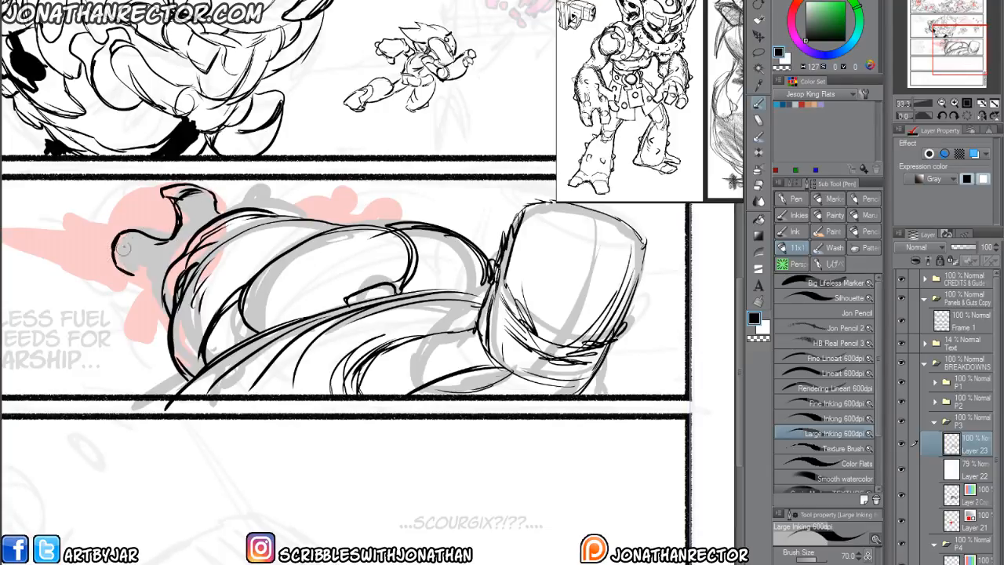
{"action": "left_click_drag", "start_coordinate": [135, 233], "coordinate": [120, 254]}
{"action": "mouse_move", "coordinate": [139, 233]}
{"action": "left_mouse_down"}
{"action": "mouse_move", "coordinate": [125, 266]}
{"action": "mouse_move", "coordinate": [156, 292]}
{"action": "left_mouse_up"}
{"action": "mouse_move", "coordinate": [223, 221]}
{"action": "left_mouse_down"}
{"action": "mouse_move", "coordinate": [245, 192]}
{"action": "mouse_move", "coordinate": [287, 203]}
{"action": "left_mouse_up"}
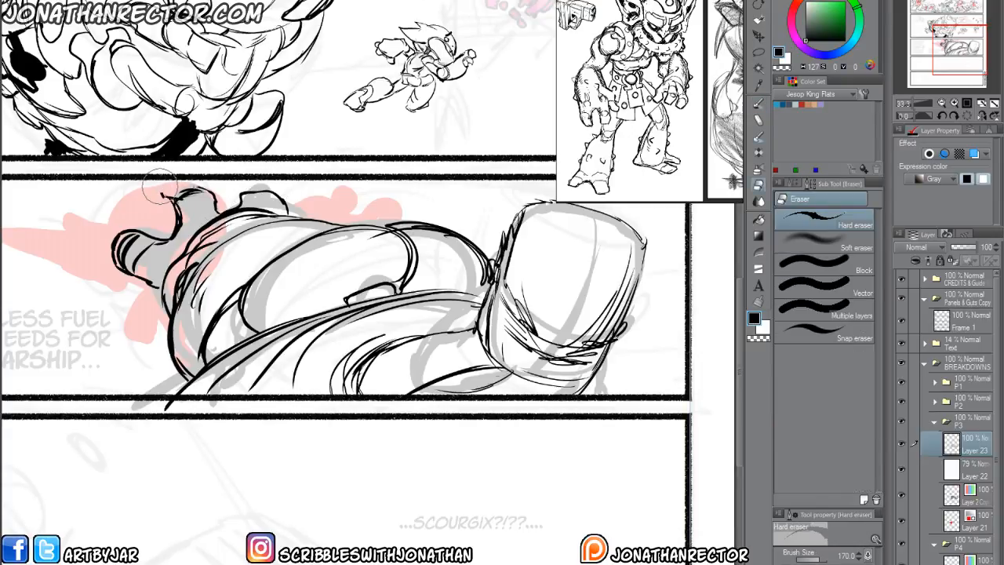
{"action": "mouse_move", "coordinate": [185, 187]}
{"action": "left_mouse_down"}
{"action": "mouse_move", "coordinate": [156, 199]}
{"action": "mouse_move", "coordinate": [166, 182]}
{"action": "mouse_move", "coordinate": [171, 195]}
{"action": "left_mouse_up"}
{"action": "key", "text": "e"}
{"action": "key", "text": "p"}
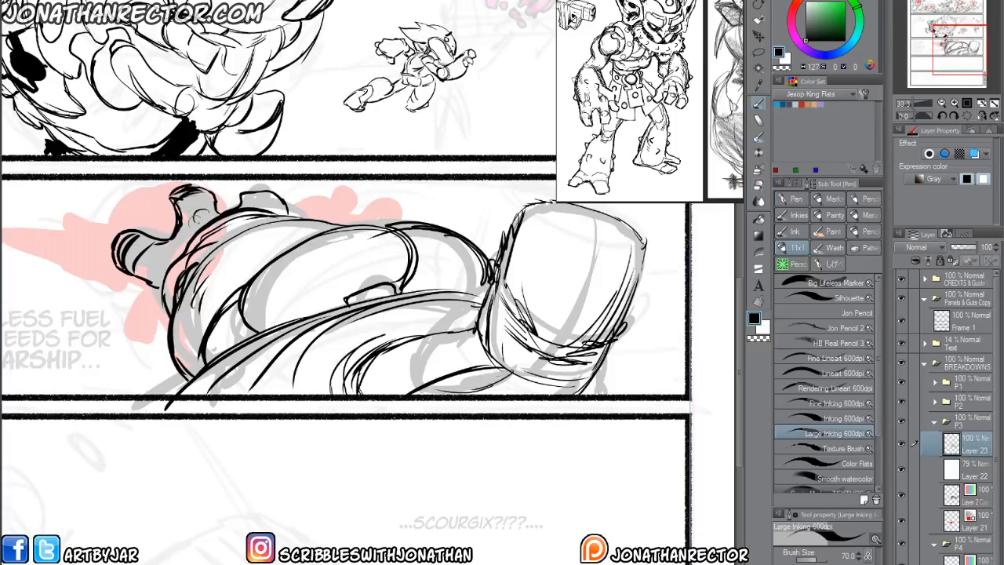
{"action": "left_click_drag", "start_coordinate": [151, 264], "coordinate": [159, 267]}
Draw the gripped goblin's head, face and pointed ear, plus its small rounded forms above the arm.
{"action": "mouse_move", "coordinate": [121, 232]}
{"action": "left_mouse_down"}
{"action": "mouse_move", "coordinate": [174, 188]}
{"action": "mouse_move", "coordinate": [234, 192]}
{"action": "left_mouse_up"}
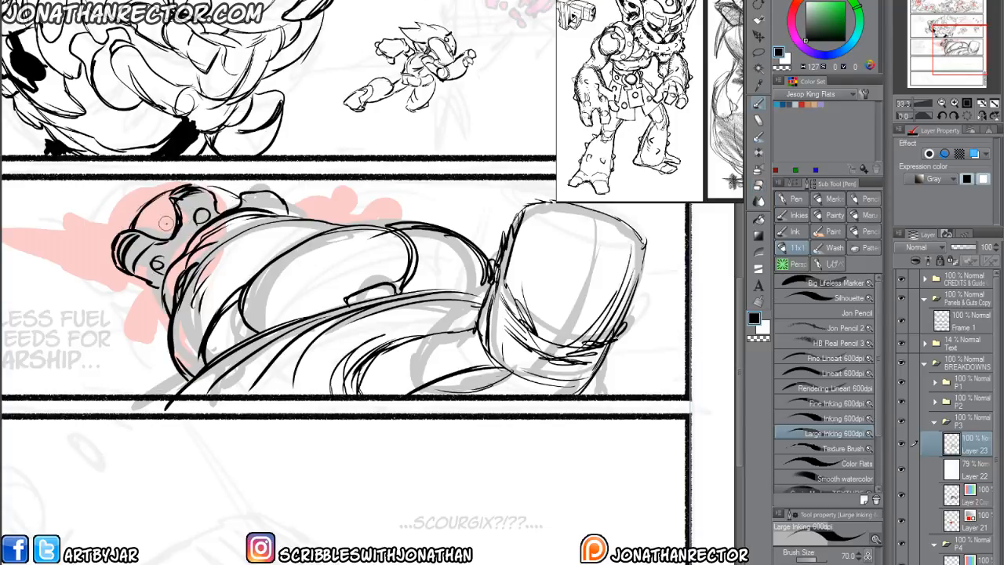
{"action": "mouse_move", "coordinate": [149, 223]}
{"action": "left_mouse_down"}
{"action": "mouse_move", "coordinate": [174, 228]}
{"action": "mouse_move", "coordinate": [157, 242]}
{"action": "left_mouse_up"}
{"action": "mouse_move", "coordinate": [148, 218]}
{"action": "left_mouse_down"}
{"action": "mouse_move", "coordinate": [135, 232]}
{"action": "mouse_move", "coordinate": [96, 203]}
{"action": "mouse_move", "coordinate": [110, 221]}
{"action": "mouse_move", "coordinate": [12, 222]}
{"action": "mouse_move", "coordinate": [43, 252]}
{"action": "mouse_move", "coordinate": [135, 284]}
{"action": "left_mouse_up"}
{"action": "mouse_move", "coordinate": [113, 241]}
{"action": "left_mouse_down"}
{"action": "mouse_move", "coordinate": [39, 237]}
{"action": "mouse_move", "coordinate": [89, 245]}
{"action": "mouse_move", "coordinate": [150, 288]}
{"action": "left_mouse_up"}
{"action": "mouse_move", "coordinate": [308, 208]}
{"action": "left_mouse_down"}
{"action": "mouse_move", "coordinate": [320, 192]}
{"action": "mouse_move", "coordinate": [339, 206]}
{"action": "mouse_move", "coordinate": [330, 224]}
{"action": "mouse_move", "coordinate": [308, 221]}
{"action": "mouse_move", "coordinate": [361, 207]}
{"action": "left_mouse_up"}
{"action": "left_click_drag", "start_coordinate": [360, 207], "coordinate": [358, 222]}
{"action": "left_click_drag", "start_coordinate": [310, 201], "coordinate": [316, 214]}
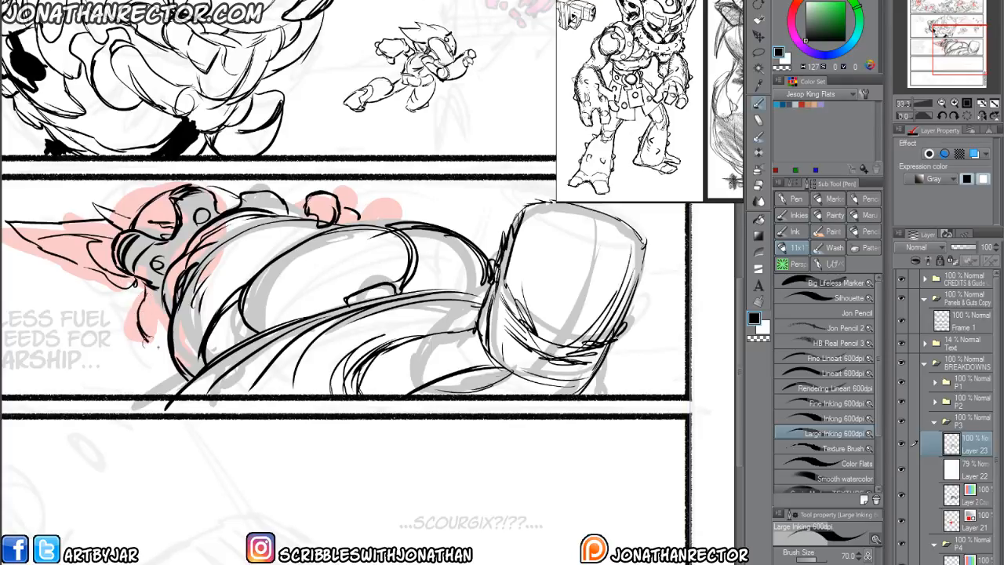
Draw the goblin's lower body and the hand's thumb and wrist lines beneath its head, erasing overlapping strokes.
{"action": "mouse_move", "coordinate": [151, 304]}
{"action": "left_mouse_down"}
{"action": "mouse_move", "coordinate": [234, 261]}
{"action": "mouse_move", "coordinate": [181, 302]}
{"action": "mouse_move", "coordinate": [169, 330]}
{"action": "mouse_move", "coordinate": [161, 318]}
{"action": "mouse_move", "coordinate": [169, 349]}
{"action": "left_mouse_up"}
{"action": "key", "text": "e"}
{"action": "key", "text": "p"}
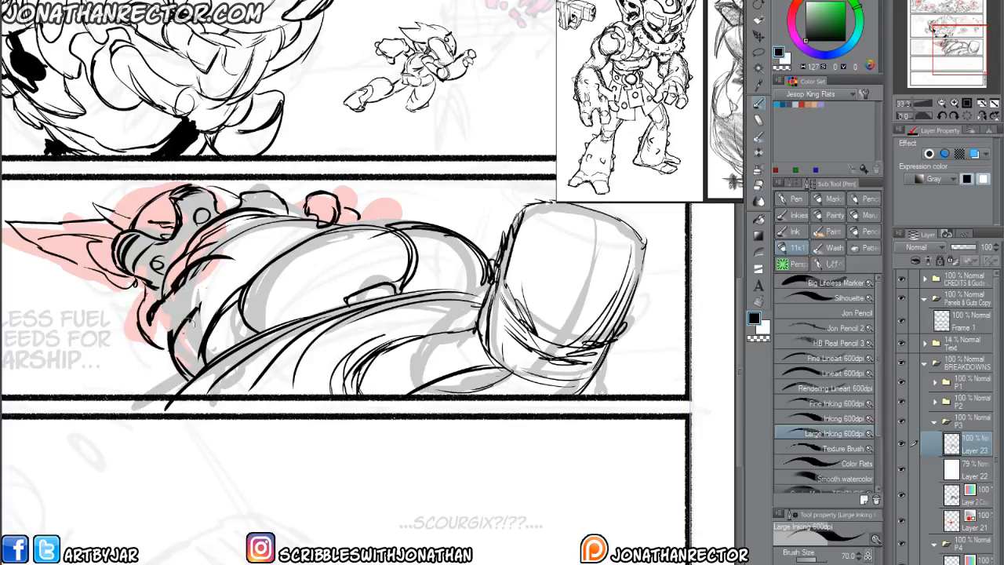
{"action": "left_click_drag", "start_coordinate": [210, 298], "coordinate": [178, 342]}
{"action": "key", "text": "e"}
{"action": "left_click_drag", "start_coordinate": [168, 290], "coordinate": [211, 261]}
{"action": "key", "text": "p"}
{"action": "mouse_move", "coordinate": [163, 301]}
{"action": "left_mouse_down"}
{"action": "mouse_move", "coordinate": [215, 242]}
{"action": "mouse_move", "coordinate": [214, 290]}
{"action": "mouse_move", "coordinate": [176, 321]}
{"action": "left_mouse_up"}
{"action": "key", "text": "e"}
{"action": "mouse_move", "coordinate": [183, 287]}
{"action": "left_mouse_down"}
{"action": "mouse_move", "coordinate": [166, 310]}
{"action": "mouse_move", "coordinate": [168, 290]}
{"action": "mouse_move", "coordinate": [139, 287]}
{"action": "mouse_move", "coordinate": [165, 281]}
{"action": "mouse_move", "coordinate": [138, 291]}
{"action": "mouse_move", "coordinate": [159, 354]}
{"action": "mouse_move", "coordinate": [138, 385]}
{"action": "left_mouse_up"}
{"action": "key", "text": "p"}
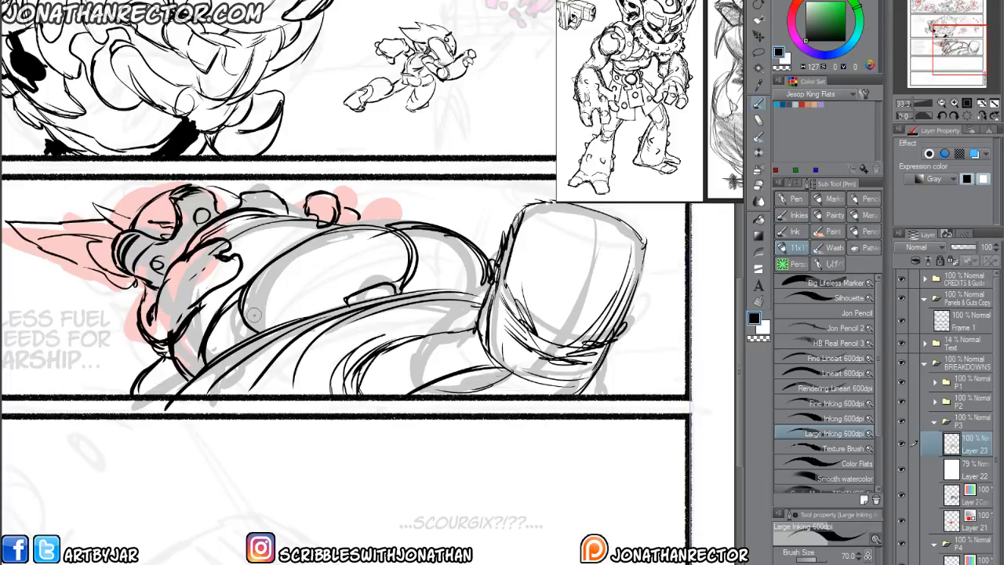
Lasso the figure's head and shoulder lines in panel 3, enlarge them, and reposition them against the arm.
{"action": "left_click_drag", "start_coordinate": [356, 439], "coordinate": [455, 480]}
{"action": "scroll", "coordinate": [367, 478], "scroll_direction": "down", "scroll_amount": 2}
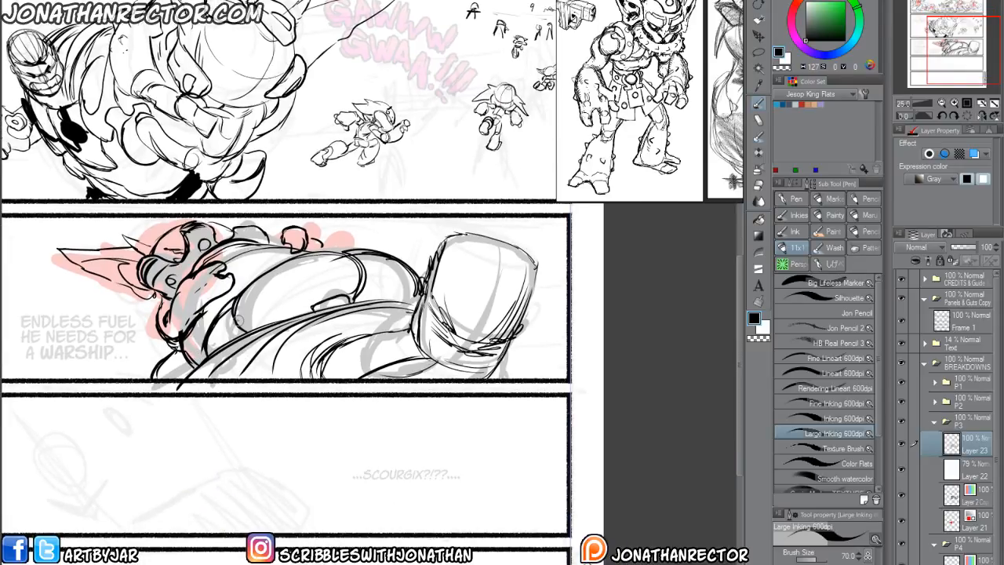
{"action": "key", "text": "m"}
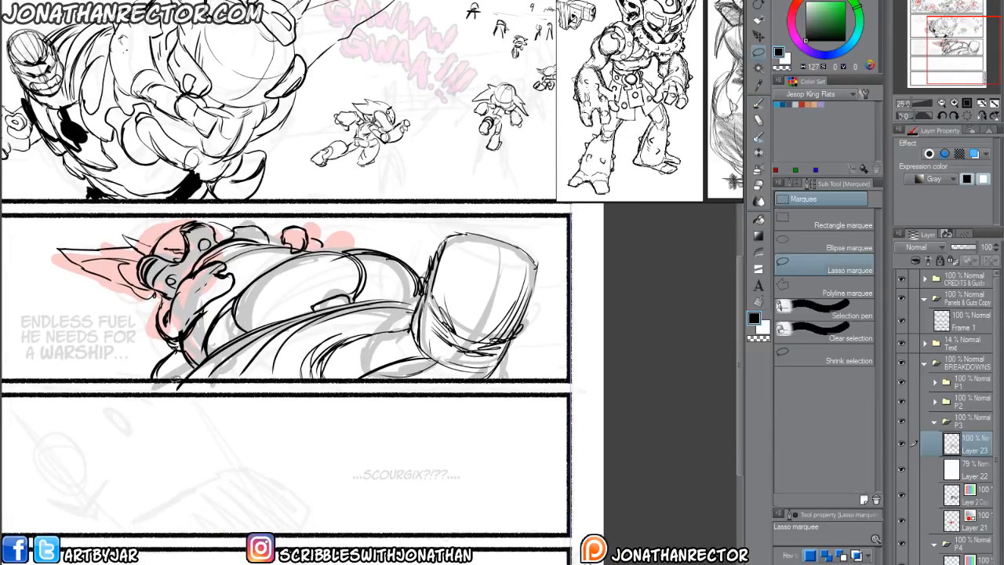
{"action": "mouse_move", "coordinate": [177, 380]}
{"action": "left_mouse_down"}
{"action": "mouse_move", "coordinate": [266, 318]}
{"action": "mouse_move", "coordinate": [401, 295]}
{"action": "mouse_move", "coordinate": [536, 234]}
{"action": "mouse_move", "coordinate": [211, 405]}
{"action": "left_mouse_up"}
{"action": "left_click", "coordinate": [405, 441]}
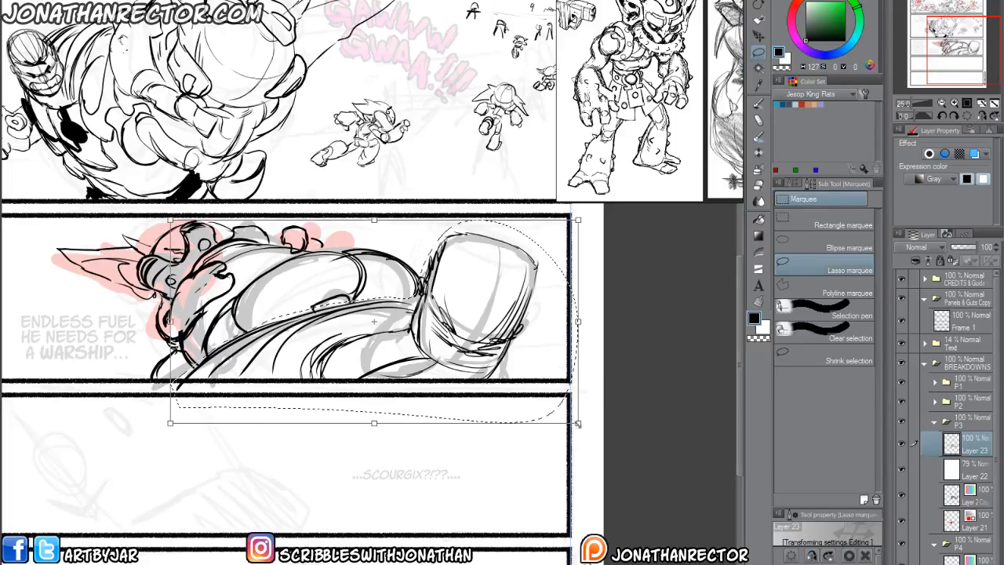
{"action": "left_click_drag", "start_coordinate": [577, 424], "coordinate": [665, 466]}
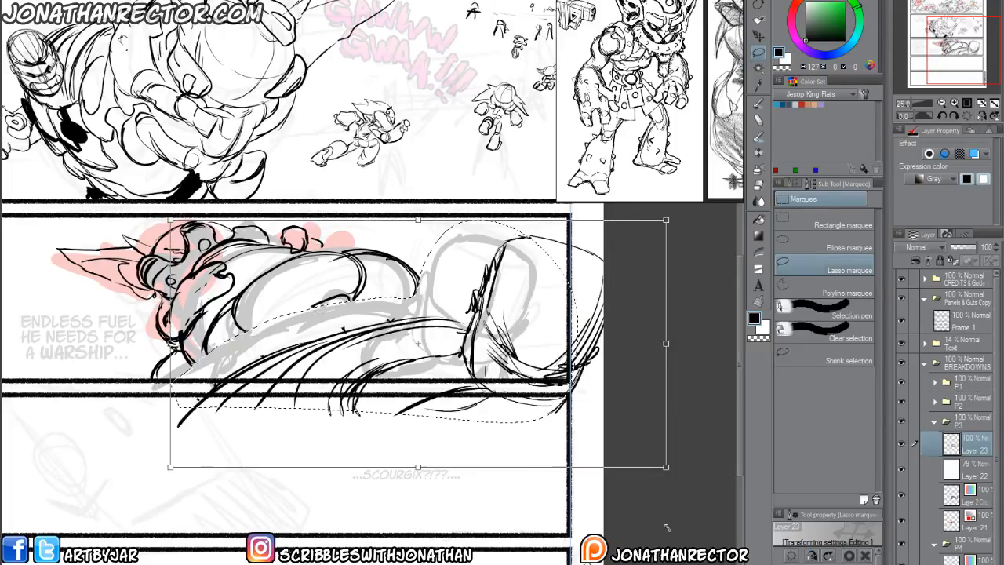
{"action": "left_click_drag", "start_coordinate": [667, 528], "coordinate": [700, 531]}
{"action": "mouse_move", "coordinate": [365, 453]}
{"action": "left_mouse_down"}
{"action": "mouse_move", "coordinate": [303, 420]}
{"action": "mouse_move", "coordinate": [322, 419]}
{"action": "left_mouse_up"}
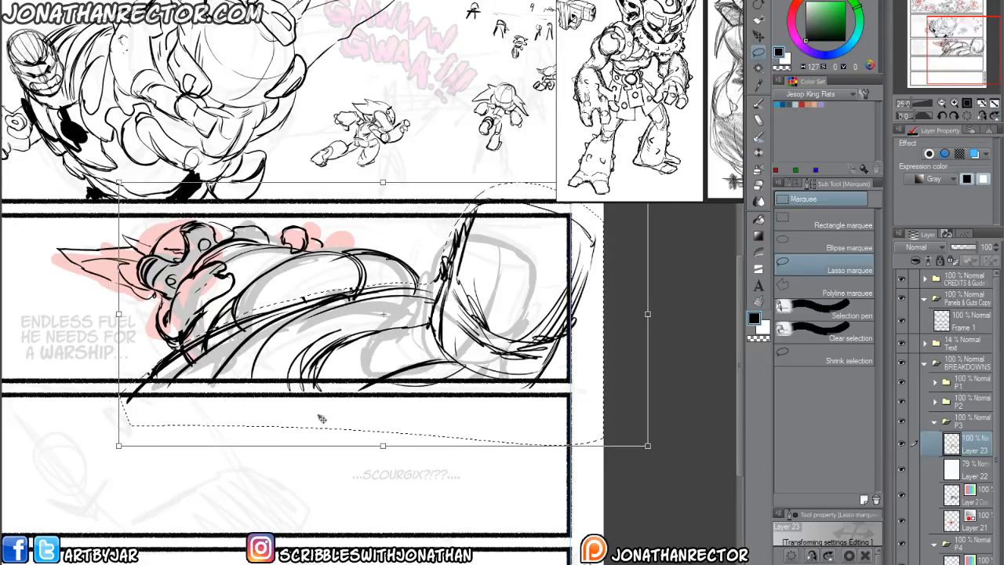
{"action": "key", "text": "Return"}
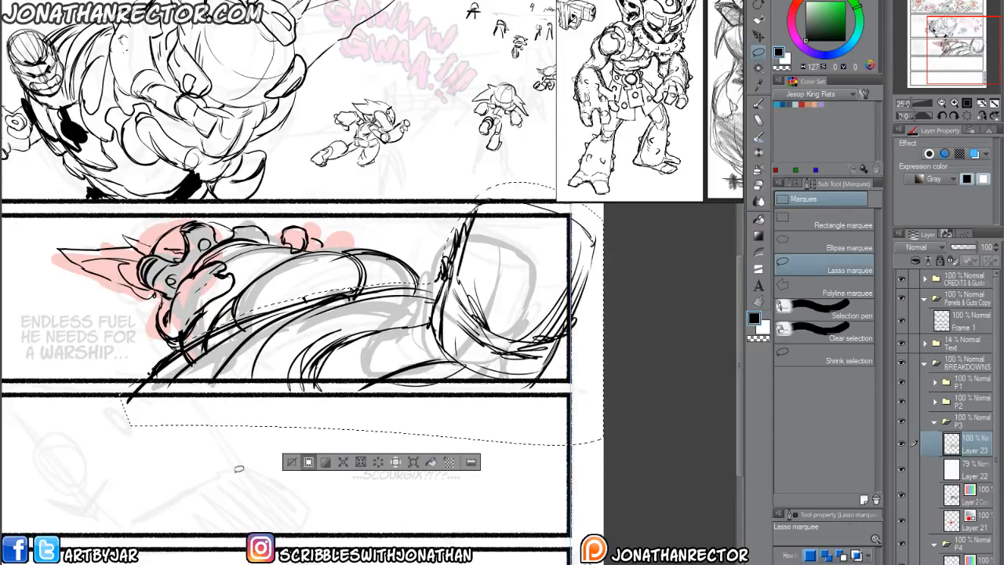
{"action": "key", "text": "ctrl+d"}
Erase the stray strokes spilling outside panel 3's lower and outer borders on Layer 23.
{"action": "key", "text": "e"}
{"action": "mouse_move", "coordinate": [137, 401]}
{"action": "left_mouse_down"}
{"action": "mouse_move", "coordinate": [155, 387]}
{"action": "mouse_move", "coordinate": [428, 388]}
{"action": "left_mouse_up"}
{"action": "left_click_drag", "start_coordinate": [586, 381], "coordinate": [556, 435]}
{"action": "left_click_drag", "start_coordinate": [554, 301], "coordinate": [551, 379]}
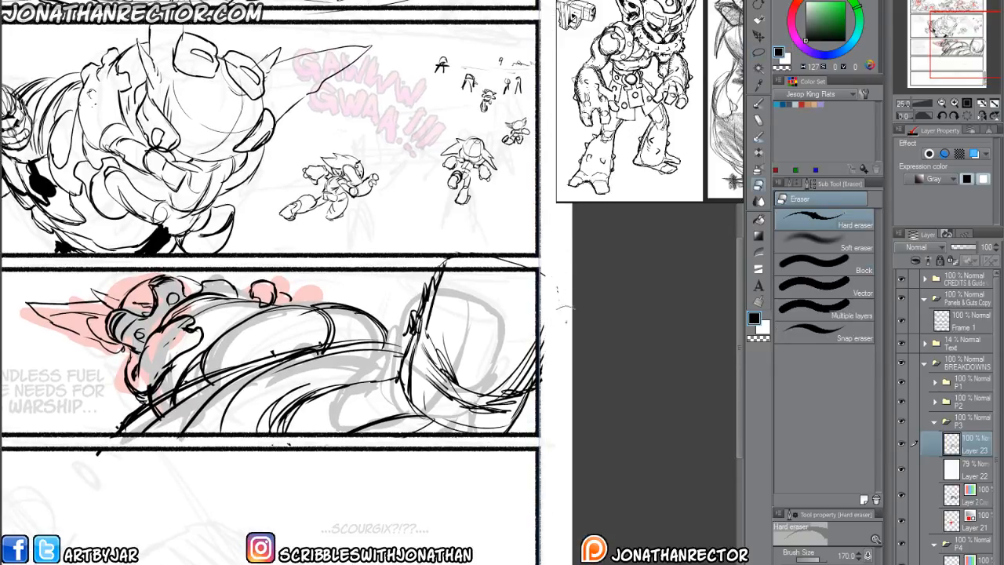
{"action": "mouse_move", "coordinate": [566, 321]}
{"action": "left_mouse_down"}
{"action": "mouse_move", "coordinate": [547, 264]}
{"action": "mouse_move", "coordinate": [423, 266]}
{"action": "mouse_move", "coordinate": [554, 285]}
{"action": "left_mouse_up"}
{"action": "left_click_drag", "start_coordinate": [251, 495], "coordinate": [433, 426]}
{"action": "left_click_drag", "start_coordinate": [229, 446], "coordinate": [250, 371]}
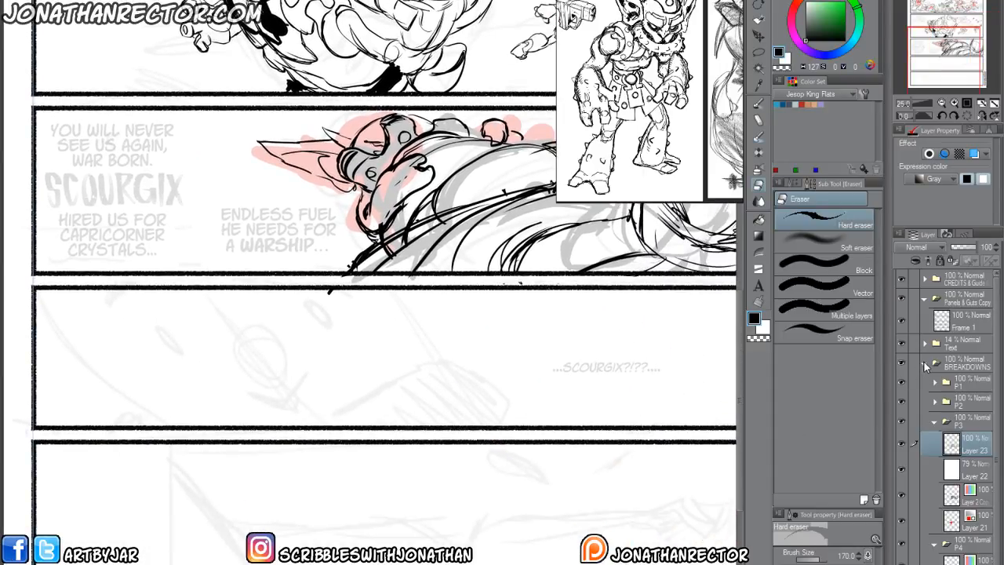
Hide Layer 22 and the rough silhouette layers in P3, collapse that folder, and make P4's Layer 2 Copy active.
{"action": "left_click", "coordinate": [902, 469]}
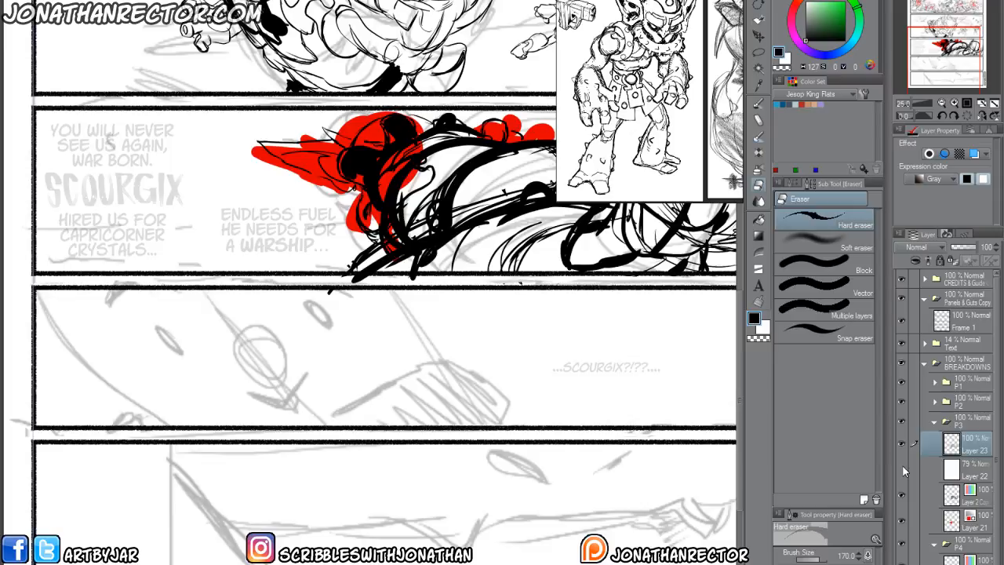
{"action": "left_click", "coordinate": [902, 516]}
{"action": "left_click", "coordinate": [933, 422]}
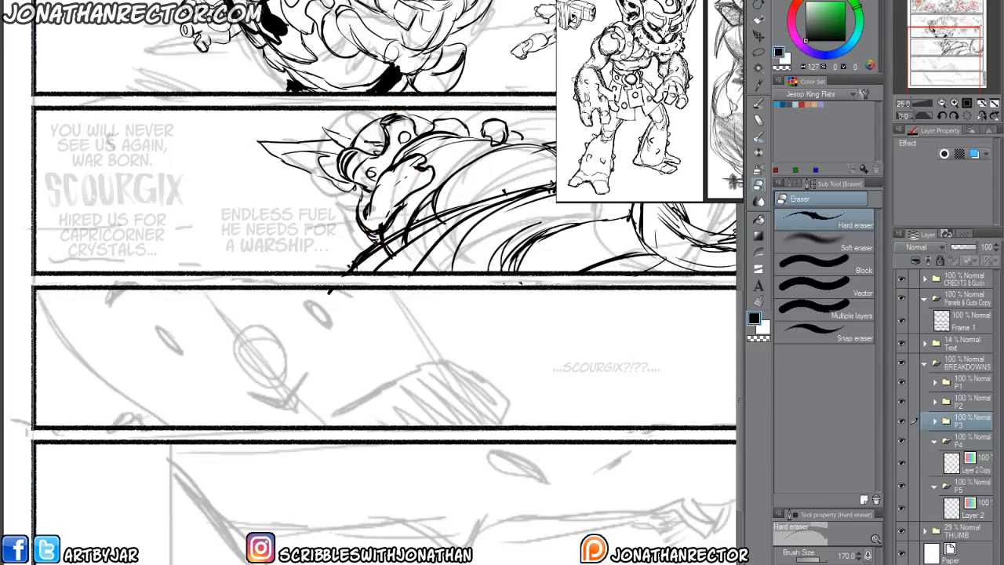
{"action": "left_click_drag", "start_coordinate": [395, 515], "coordinate": [305, 464]}
{"action": "left_click_drag", "start_coordinate": [224, 418], "coordinate": [311, 489]}
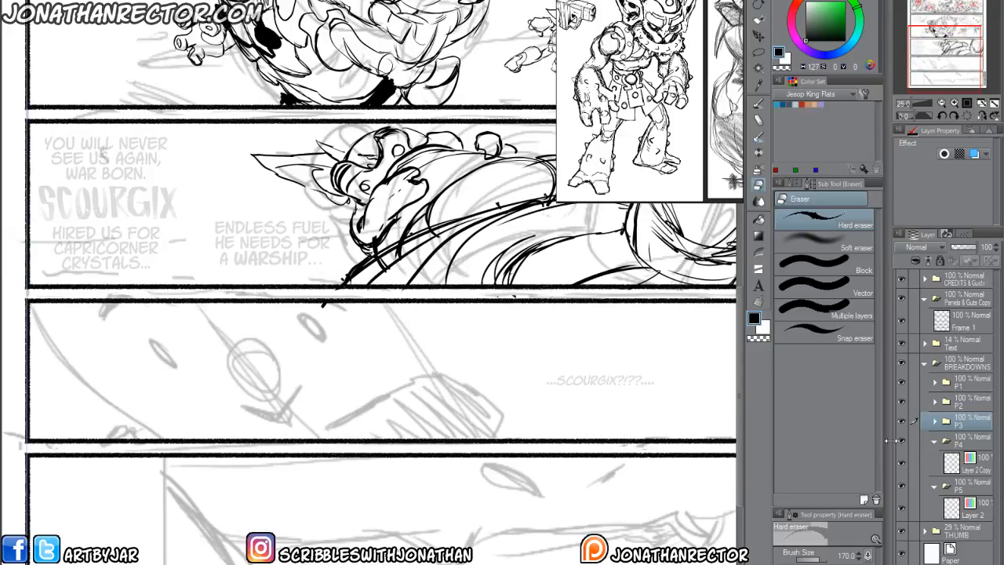
{"action": "left_click", "coordinate": [950, 464]}
{"action": "left_click_drag", "start_coordinate": [381, 466], "coordinate": [246, 443]}
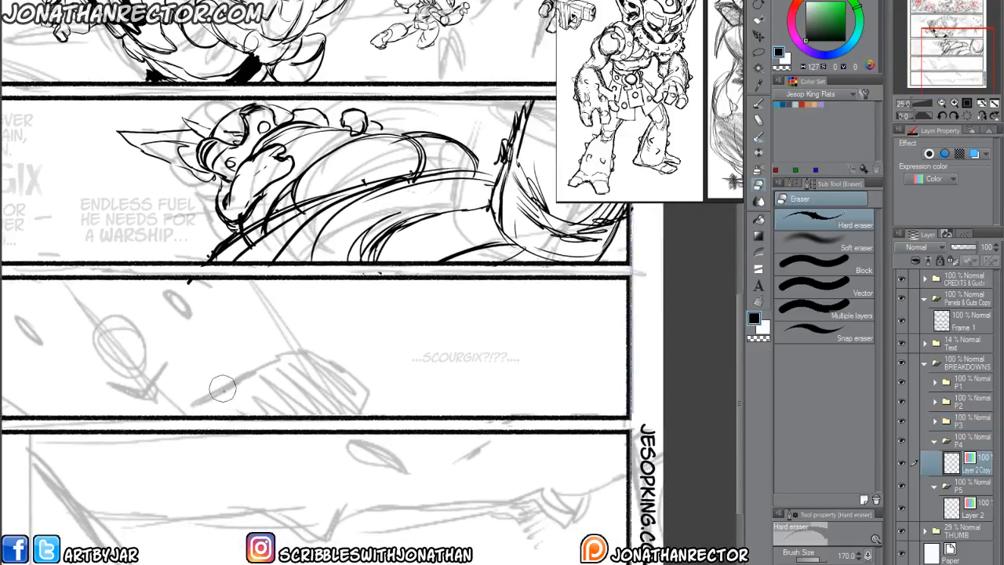
Draw a diagonal centre line and crossing curved eye lines as guides for the face in panel 4 with Large Inking 600dpi.
{"action": "key", "text": "p"}
{"action": "left_click_drag", "start_coordinate": [227, 363], "coordinate": [342, 354]}
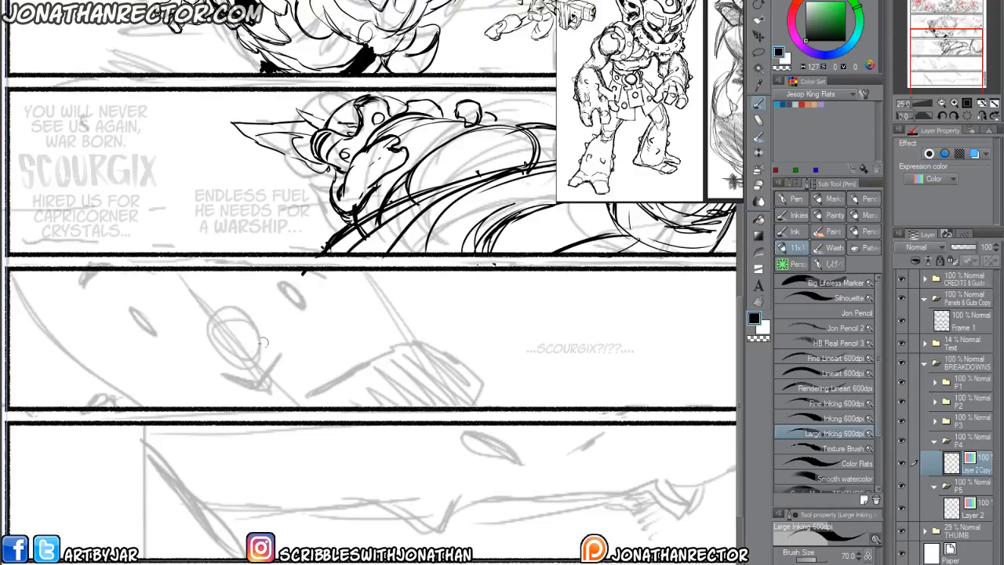
{"action": "left_click_drag", "start_coordinate": [245, 363], "coordinate": [255, 383]}
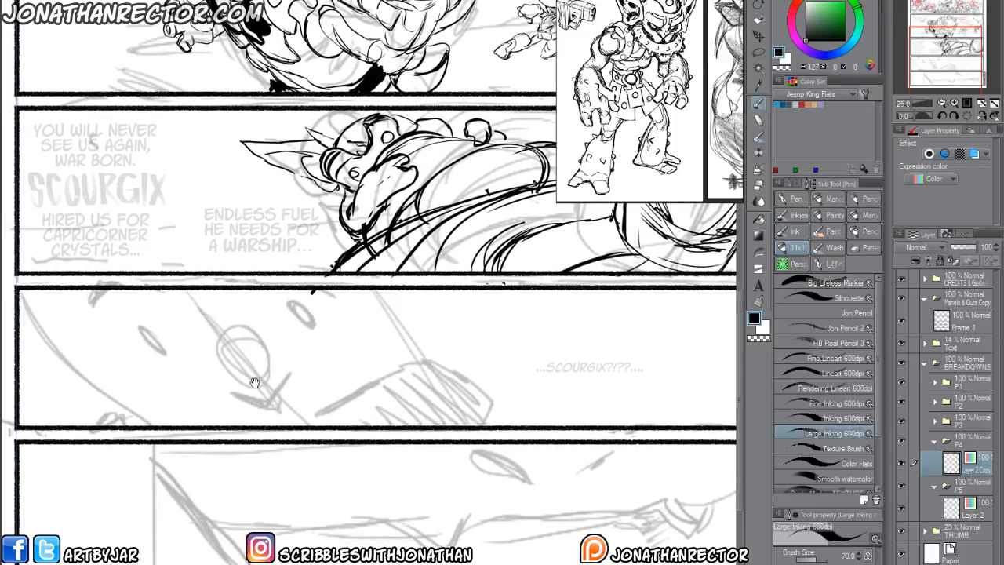
{"action": "left_click_drag", "start_coordinate": [187, 291], "coordinate": [286, 424]}
{"action": "left_click_drag", "start_coordinate": [110, 365], "coordinate": [403, 294]}
{"action": "left_click_drag", "start_coordinate": [304, 332], "coordinate": [80, 355]}
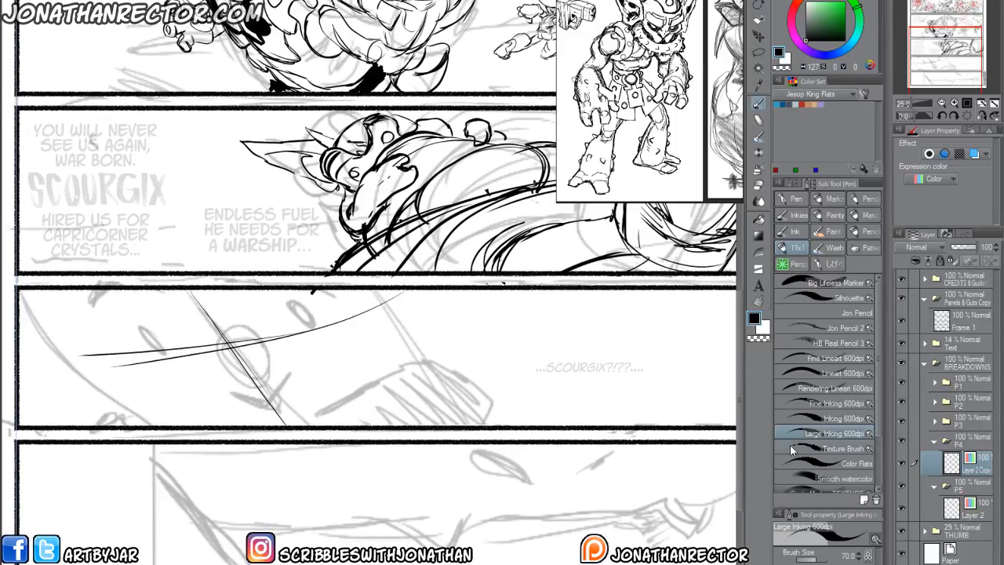
Draw panel 4's hatched block, both small eyes, the nose oval and the dark band at the upper border, with the THUMB folder hidden.
{"action": "mouse_move", "coordinate": [169, 354]}
{"action": "left_mouse_down"}
{"action": "mouse_move", "coordinate": [114, 369]}
{"action": "mouse_move", "coordinate": [125, 350]}
{"action": "mouse_move", "coordinate": [118, 338]}
{"action": "mouse_move", "coordinate": [150, 289]}
{"action": "mouse_move", "coordinate": [122, 328]}
{"action": "mouse_move", "coordinate": [86, 314]}
{"action": "mouse_move", "coordinate": [129, 284]}
{"action": "mouse_move", "coordinate": [98, 304]}
{"action": "mouse_move", "coordinate": [129, 320]}
{"action": "left_mouse_up"}
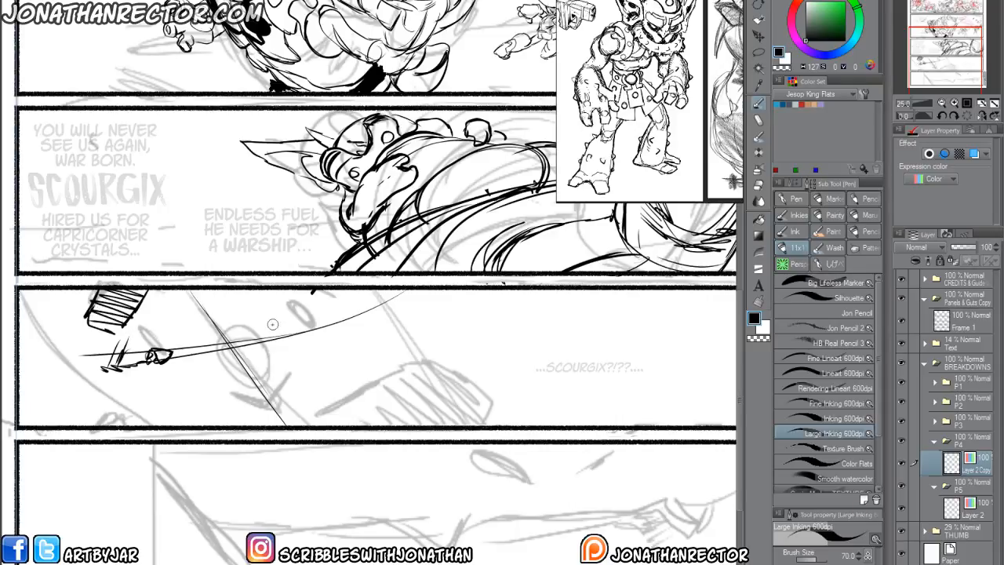
{"action": "mouse_move", "coordinate": [273, 324]}
{"action": "left_mouse_down"}
{"action": "mouse_move", "coordinate": [281, 334]}
{"action": "mouse_move", "coordinate": [323, 315]}
{"action": "left_mouse_up"}
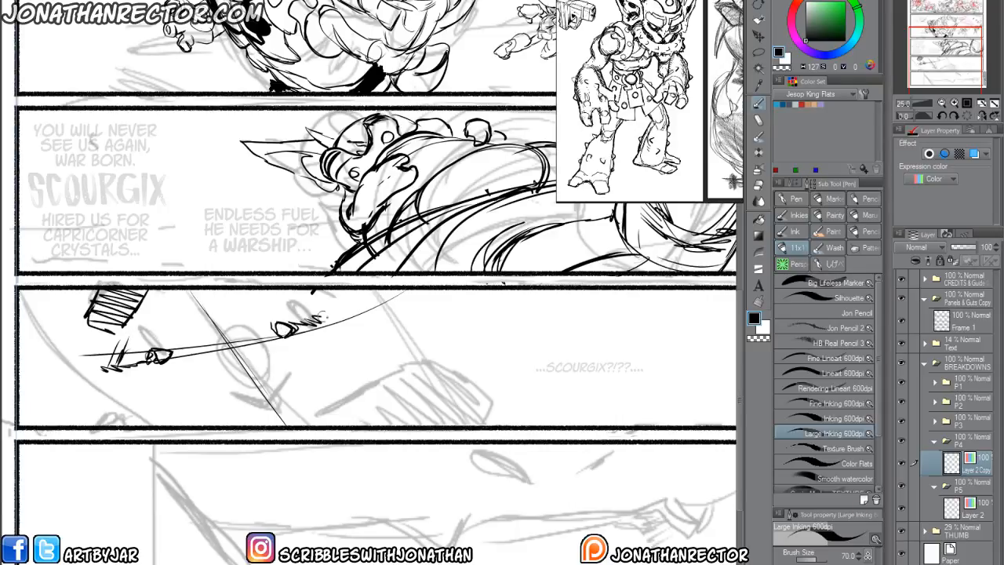
{"action": "mouse_move", "coordinate": [259, 362]}
{"action": "left_mouse_down"}
{"action": "mouse_move", "coordinate": [228, 357]}
{"action": "mouse_move", "coordinate": [217, 371]}
{"action": "left_mouse_up"}
{"action": "left_click", "coordinate": [902, 532]}
{"action": "mouse_move", "coordinate": [221, 369]}
{"action": "left_mouse_down"}
{"action": "mouse_move", "coordinate": [258, 364]}
{"action": "mouse_move", "coordinate": [274, 383]}
{"action": "mouse_move", "coordinate": [219, 386]}
{"action": "mouse_move", "coordinate": [238, 408]}
{"action": "mouse_move", "coordinate": [289, 423]}
{"action": "left_mouse_up"}
{"action": "left_click_drag", "start_coordinate": [314, 289], "coordinate": [235, 293]}
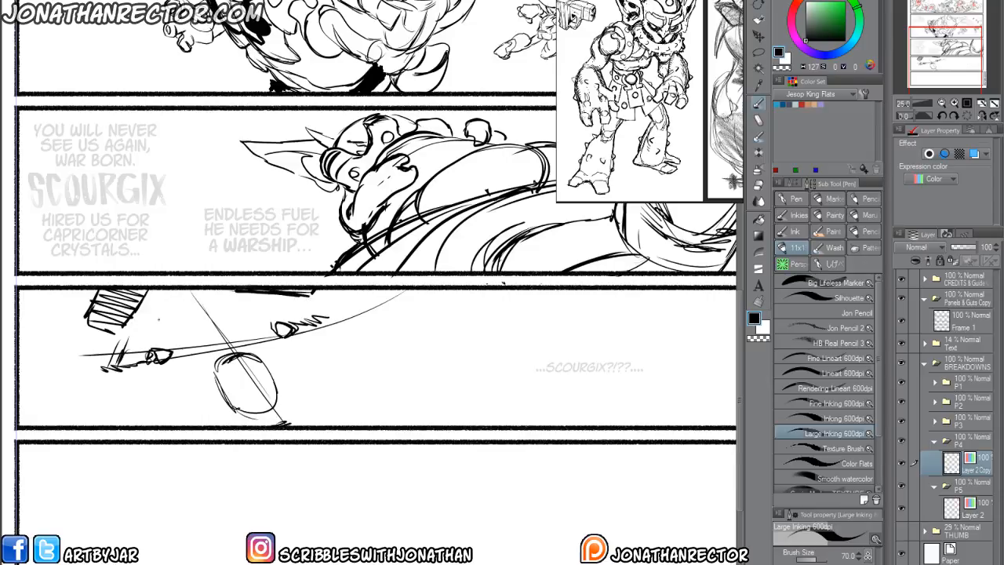
Draw the contour around the nose oval, the pointed curve beside it, and the first lines of the face's near edge.
{"action": "mouse_move", "coordinate": [296, 422]}
{"action": "left_mouse_down"}
{"action": "mouse_move", "coordinate": [317, 402]}
{"action": "mouse_move", "coordinate": [306, 378]}
{"action": "mouse_move", "coordinate": [220, 349]}
{"action": "mouse_move", "coordinate": [232, 426]}
{"action": "left_mouse_up"}
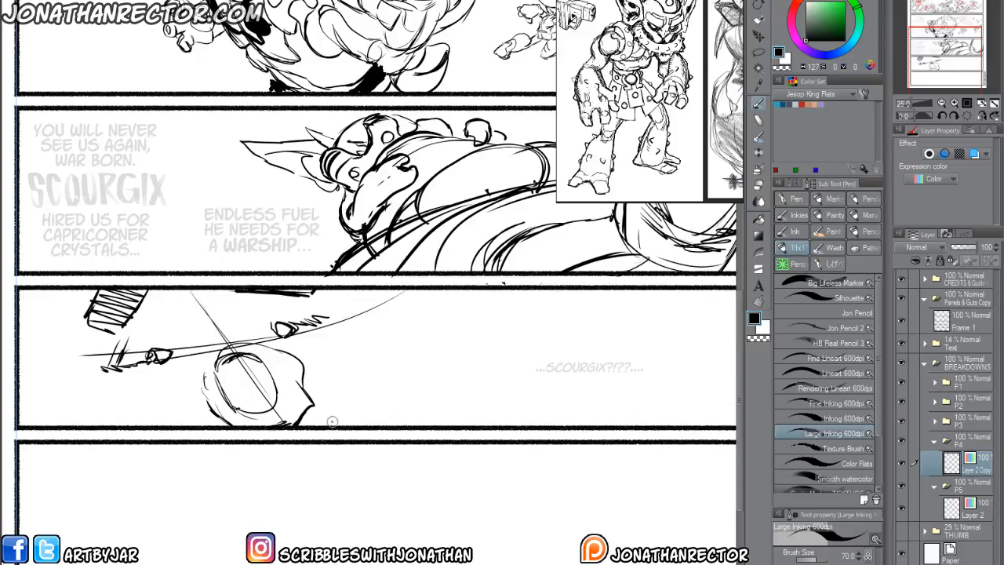
{"action": "mouse_move", "coordinate": [307, 425]}
{"action": "left_mouse_down"}
{"action": "mouse_move", "coordinate": [431, 408]}
{"action": "mouse_move", "coordinate": [459, 422]}
{"action": "left_mouse_up"}
{"action": "left_click_drag", "start_coordinate": [390, 405], "coordinate": [407, 421]}
{"action": "left_click_drag", "start_coordinate": [173, 424], "coordinate": [123, 425]}
{"action": "mouse_move", "coordinate": [102, 407]}
{"action": "left_mouse_down"}
{"action": "mouse_move", "coordinate": [181, 387]}
{"action": "mouse_move", "coordinate": [215, 345]}
{"action": "left_mouse_up"}
{"action": "left_click_drag", "start_coordinate": [160, 234], "coordinate": [229, 366]}
{"action": "left_click_drag", "start_coordinate": [198, 330], "coordinate": [229, 369]}
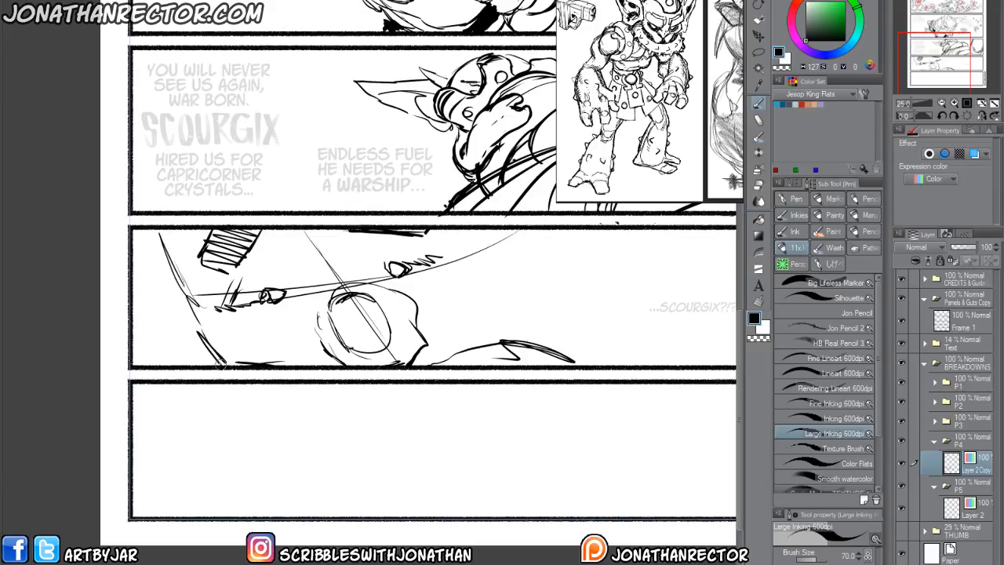
Reinforce the outer edge of the face in panel 4 and draw the long curved contour on its opposite side.
{"action": "left_click_drag", "start_coordinate": [171, 290], "coordinate": [226, 369]}
{"action": "left_click_drag", "start_coordinate": [151, 241], "coordinate": [218, 367]}
{"action": "left_click_drag", "start_coordinate": [231, 376], "coordinate": [106, 384]}
{"action": "mouse_move", "coordinate": [506, 372]}
{"action": "left_mouse_down"}
{"action": "mouse_move", "coordinate": [521, 332]}
{"action": "mouse_move", "coordinate": [496, 263]}
{"action": "mouse_move", "coordinate": [509, 372]}
{"action": "left_mouse_up"}
{"action": "left_click_drag", "start_coordinate": [484, 242], "coordinate": [514, 347]}
{"action": "left_click_drag", "start_coordinate": [503, 284], "coordinate": [508, 325]}
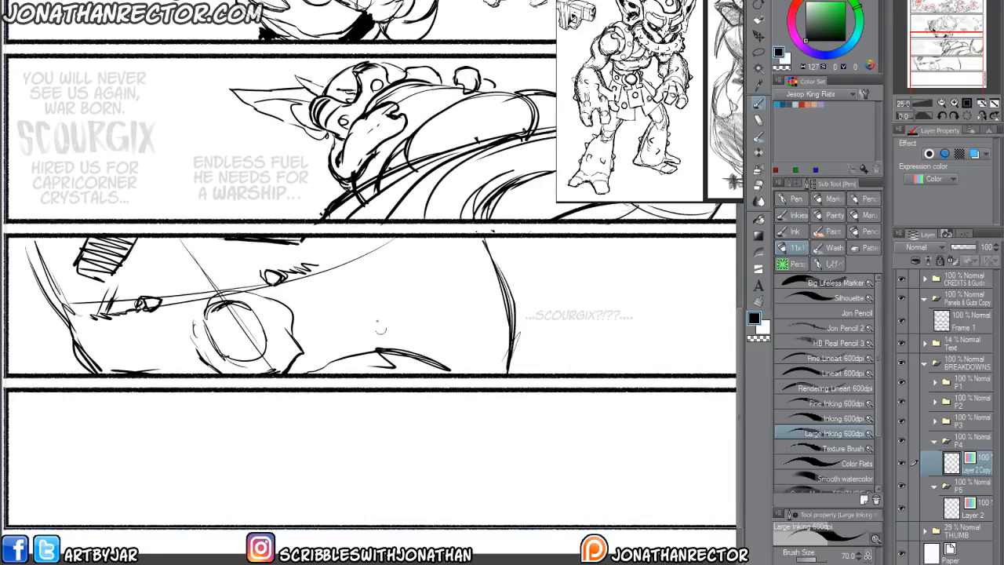
Add jagged cheek marks to panel 4's face, plus a narrow leaf shape and sweeping arc beyond its contour.
{"action": "left_click_drag", "start_coordinate": [280, 350], "coordinate": [243, 367]}
{"action": "left_click_drag", "start_coordinate": [268, 320], "coordinate": [302, 330]}
{"action": "left_click_drag", "start_coordinate": [278, 322], "coordinate": [382, 345]}
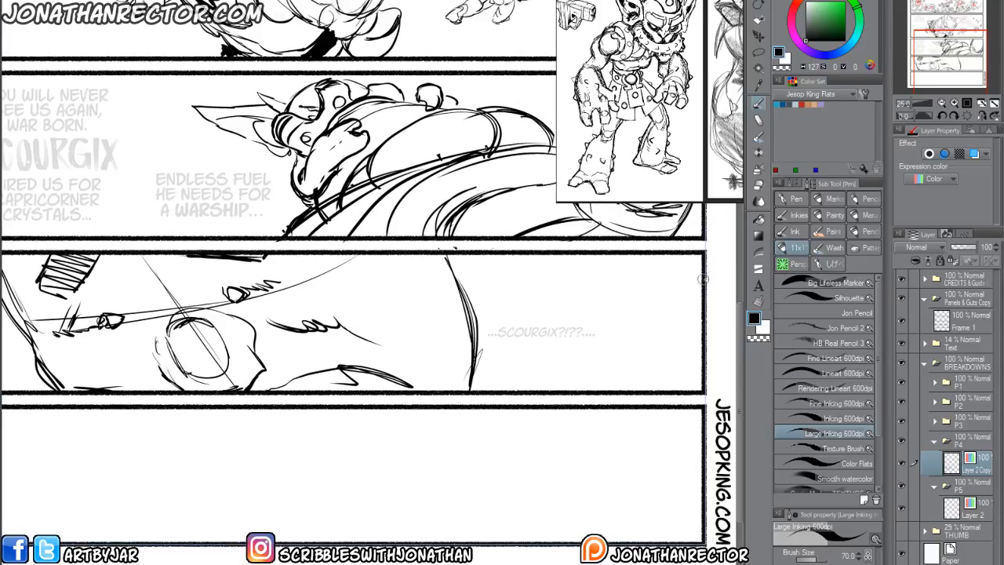
{"action": "left_click_drag", "start_coordinate": [705, 278], "coordinate": [634, 390]}
{"action": "left_click_drag", "start_coordinate": [566, 264], "coordinate": [488, 388]}
{"action": "left_click_drag", "start_coordinate": [123, 418], "coordinate": [379, 371]}
{"action": "left_click_drag", "start_coordinate": [260, 282], "coordinate": [267, 343]}
{"action": "left_click_drag", "start_coordinate": [261, 308], "coordinate": [267, 331]}
{"action": "left_click_drag", "start_coordinate": [396, 314], "coordinate": [294, 358]}
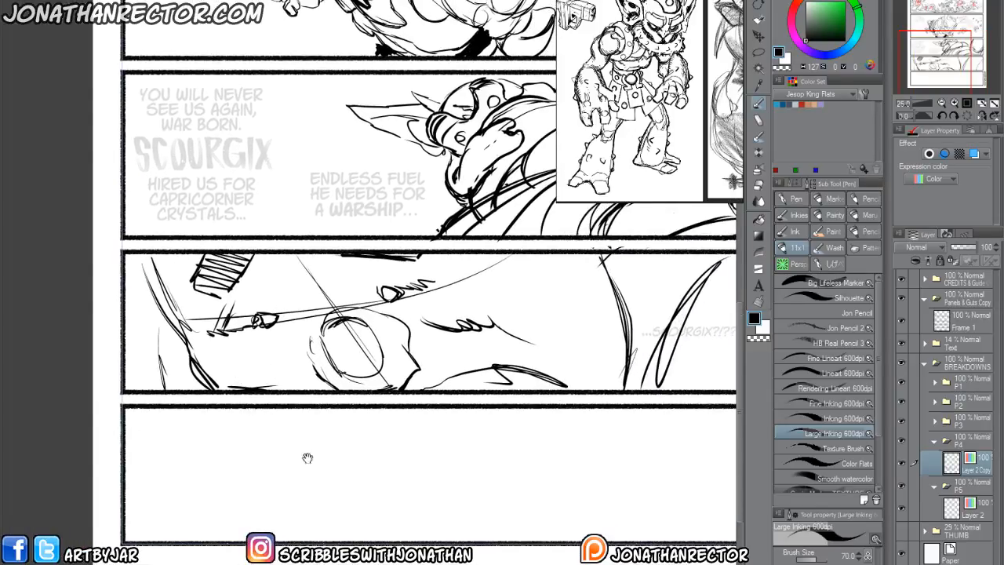
Show and expand the THUMB folder, then lasso the panel 5 rough on the IMG_0005 Copy layer.
{"action": "left_click_drag", "start_coordinate": [544, 465], "coordinate": [396, 367]}
{"action": "left_click", "coordinate": [902, 532]}
{"action": "left_click", "coordinate": [924, 532]}
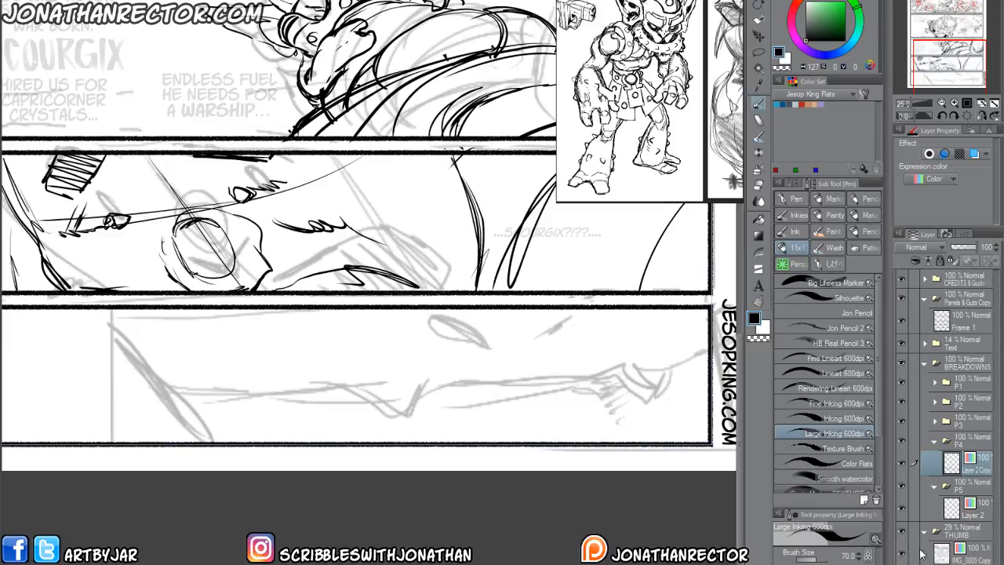
{"action": "left_click", "coordinate": [919, 550]}
{"action": "key", "text": "m"}
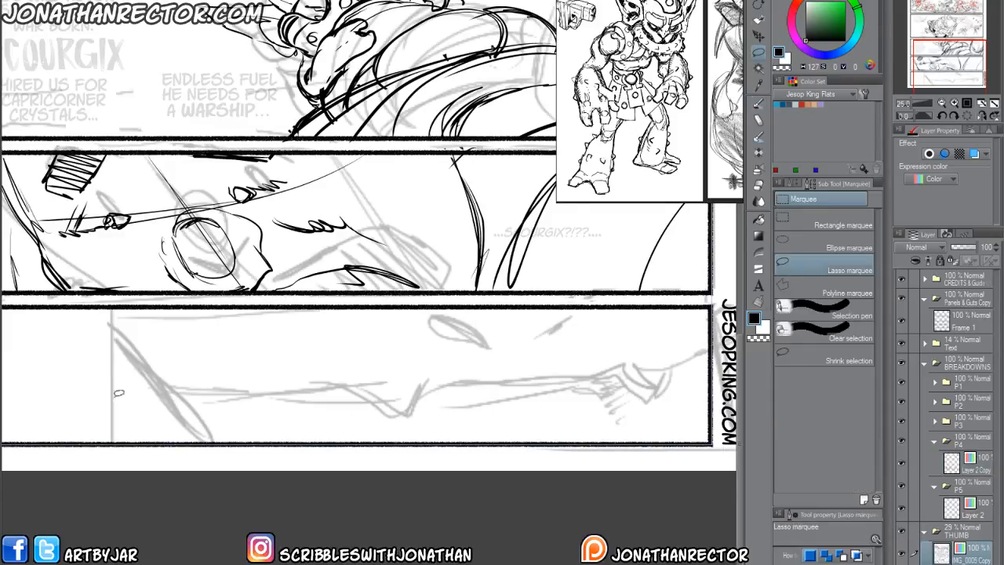
{"action": "left_click_drag", "start_coordinate": [113, 406], "coordinate": [137, 421]}
{"action": "mouse_move", "coordinate": [101, 331]}
{"action": "left_mouse_down"}
{"action": "mouse_move", "coordinate": [542, 311]}
{"action": "mouse_move", "coordinate": [733, 338]}
{"action": "mouse_move", "coordinate": [440, 459]}
{"action": "mouse_move", "coordinate": [65, 396]}
{"action": "left_mouse_up"}
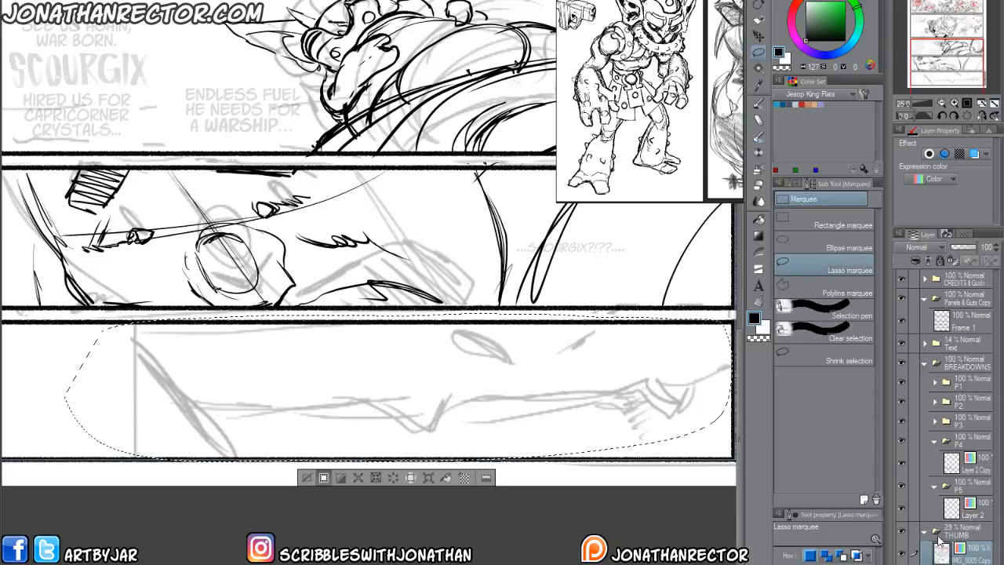
Paste a copy of the selected panel 5 rough above Layer 2 in the P5 folder and clear the selection.
{"action": "left_click_drag", "start_coordinate": [277, 167], "coordinate": [305, 562]}
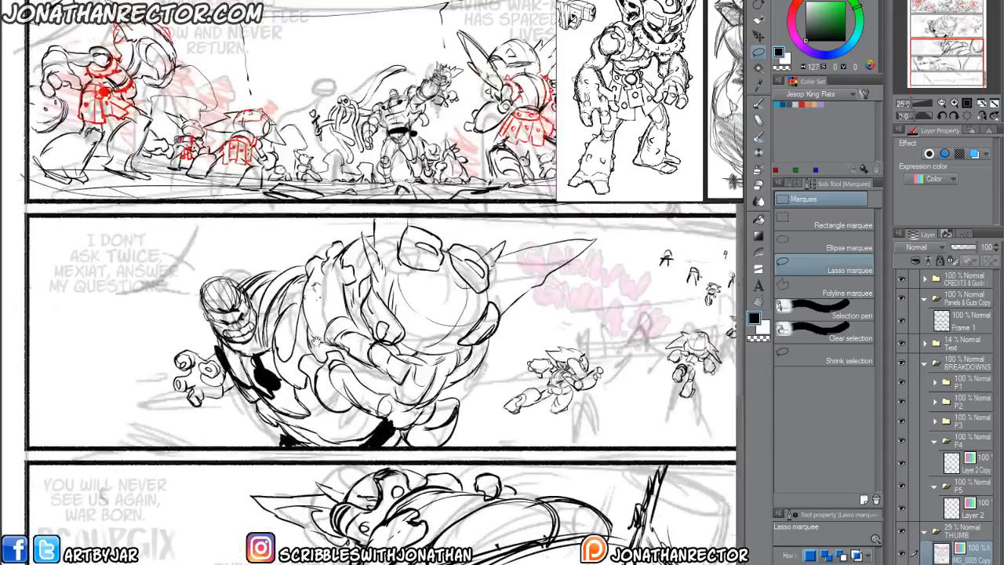
{"action": "mouse_move", "coordinate": [319, 288]}
{"action": "left_mouse_down"}
{"action": "mouse_move", "coordinate": [342, 456]}
{"action": "mouse_move", "coordinate": [326, 216]}
{"action": "mouse_move", "coordinate": [294, 23]}
{"action": "left_mouse_up"}
{"action": "mouse_move", "coordinate": [314, 392]}
{"action": "left_mouse_down"}
{"action": "mouse_move", "coordinate": [274, 292]}
{"action": "mouse_move", "coordinate": [262, 193]}
{"action": "left_mouse_up"}
{"action": "left_click", "coordinate": [901, 460]}
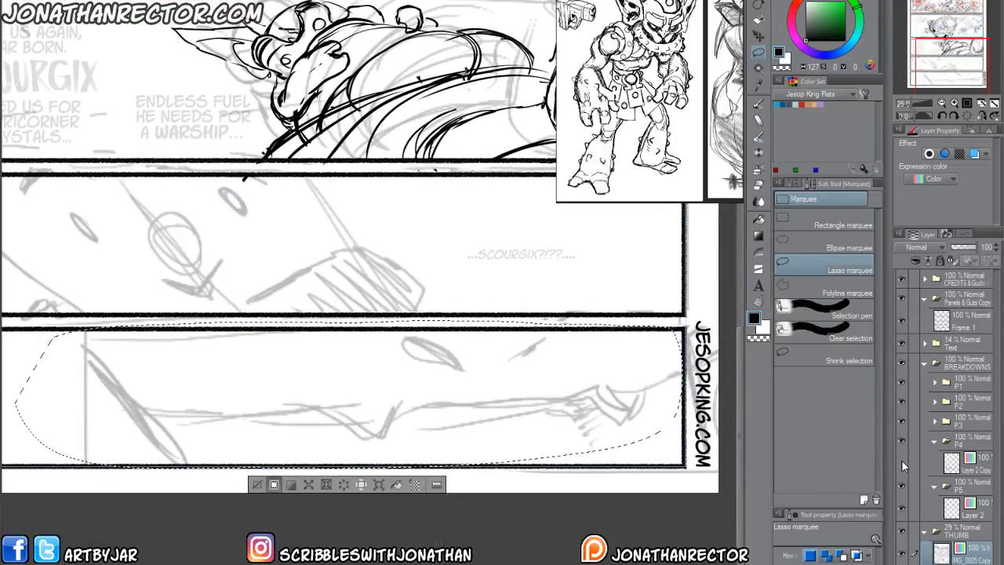
{"action": "left_click", "coordinate": [901, 461]}
{"action": "left_click", "coordinate": [973, 510]}
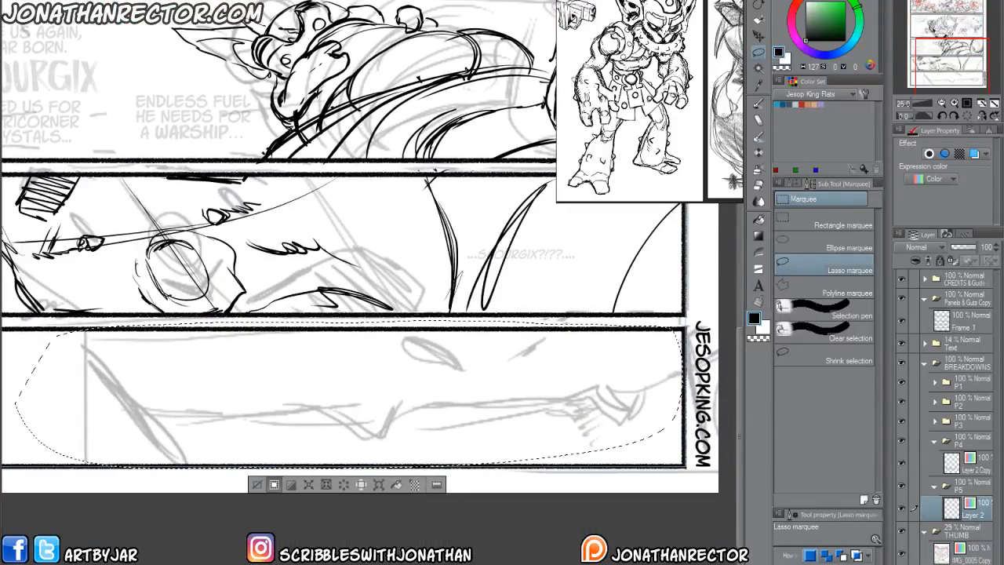
{"action": "key", "text": "ctrl+v"}
{"action": "left_click", "coordinate": [256, 485]}
Hide the THUMB folder, collapse P4, and select the BREAKDOWNS folder with the full page in view.
{"action": "left_click_drag", "start_coordinate": [196, 302], "coordinate": [248, 393]}
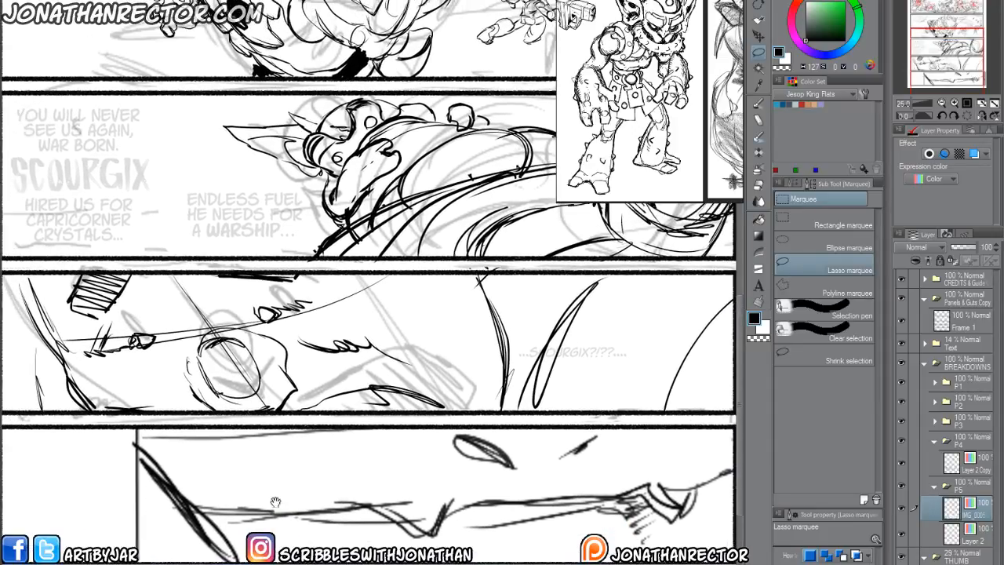
{"action": "left_click_drag", "start_coordinate": [268, 318], "coordinate": [213, 555]}
{"action": "left_click_drag", "start_coordinate": [475, 400], "coordinate": [319, 459]}
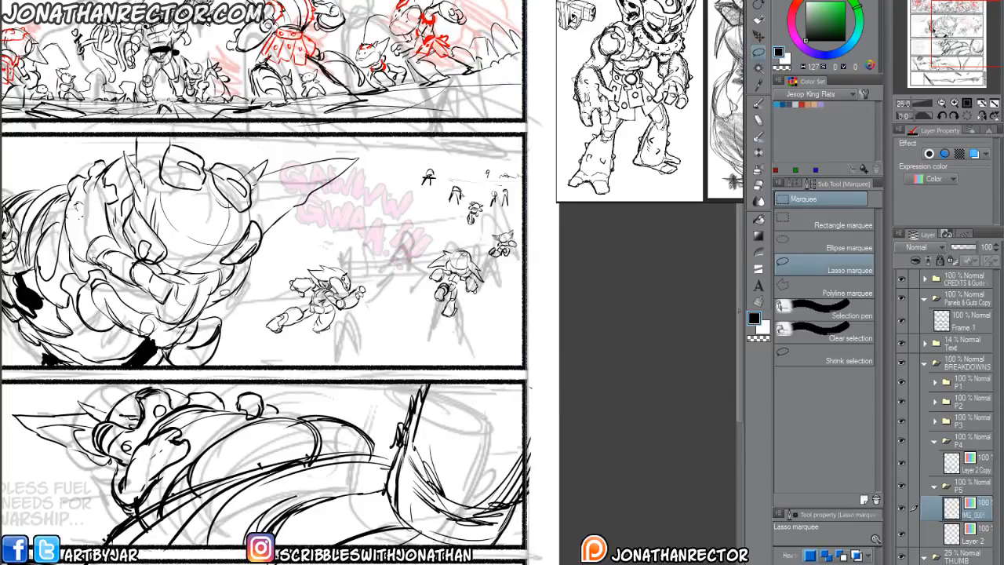
{"action": "key", "text": "ctrl+minus"}
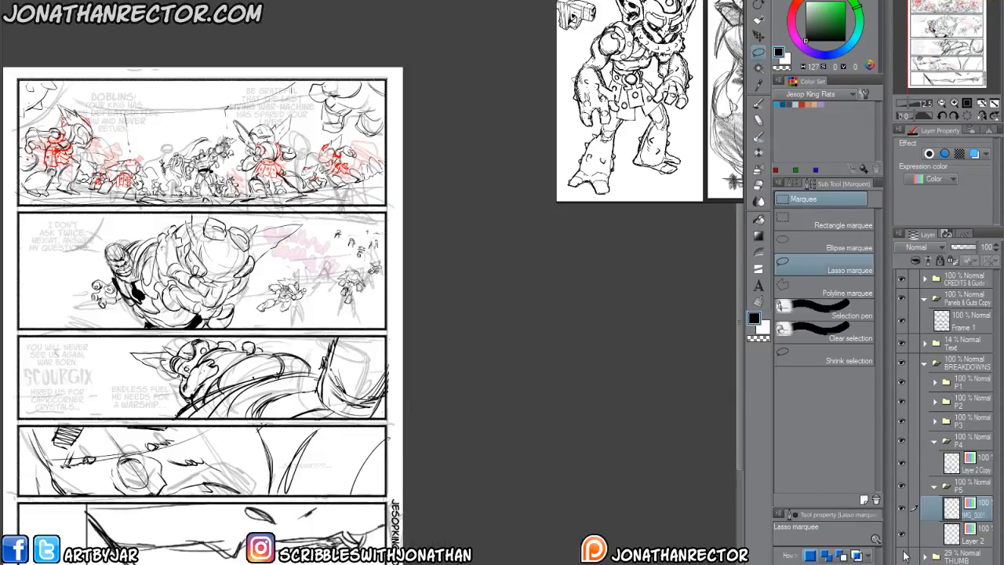
{"action": "left_click", "coordinate": [935, 442]}
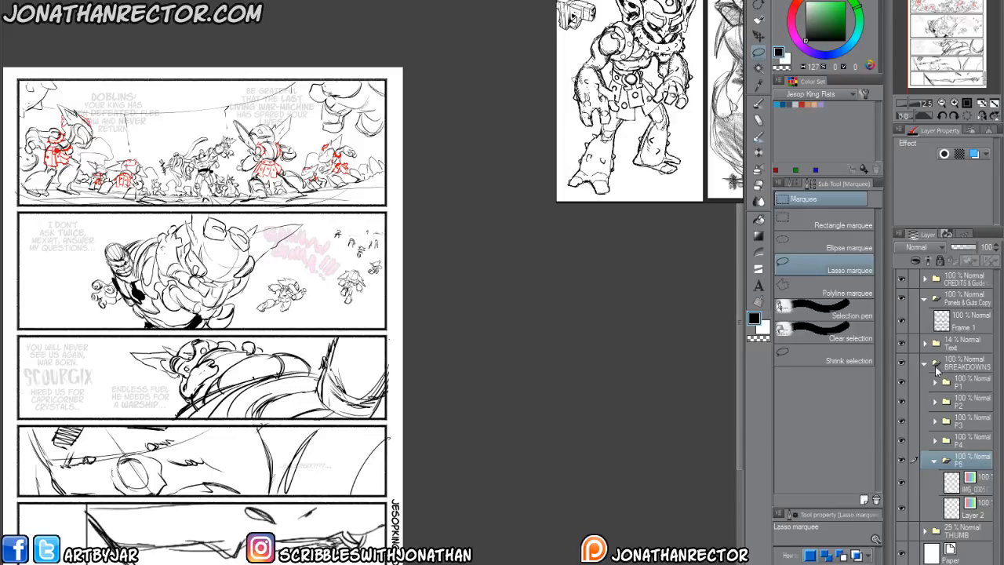
{"action": "left_click", "coordinate": [936, 368]}
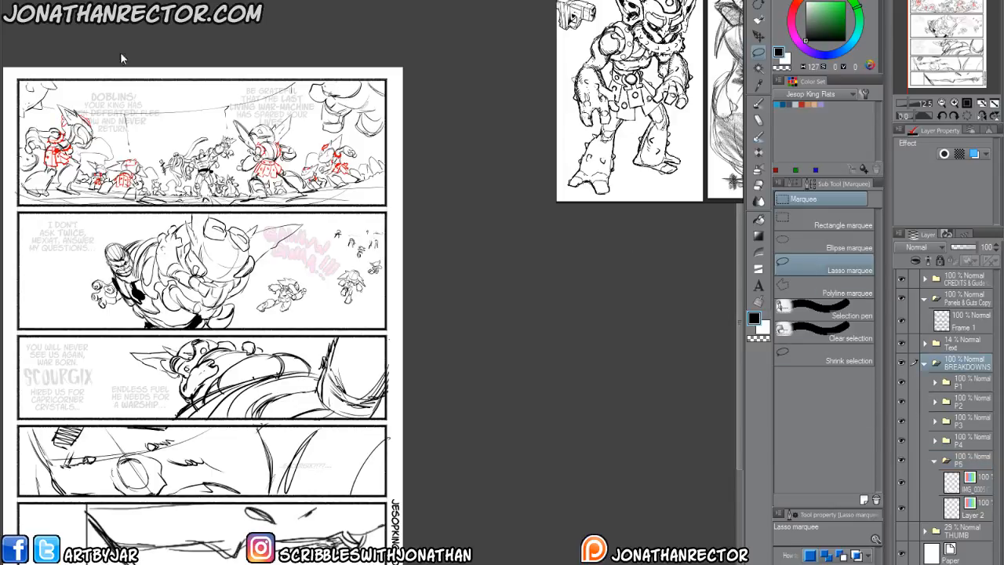